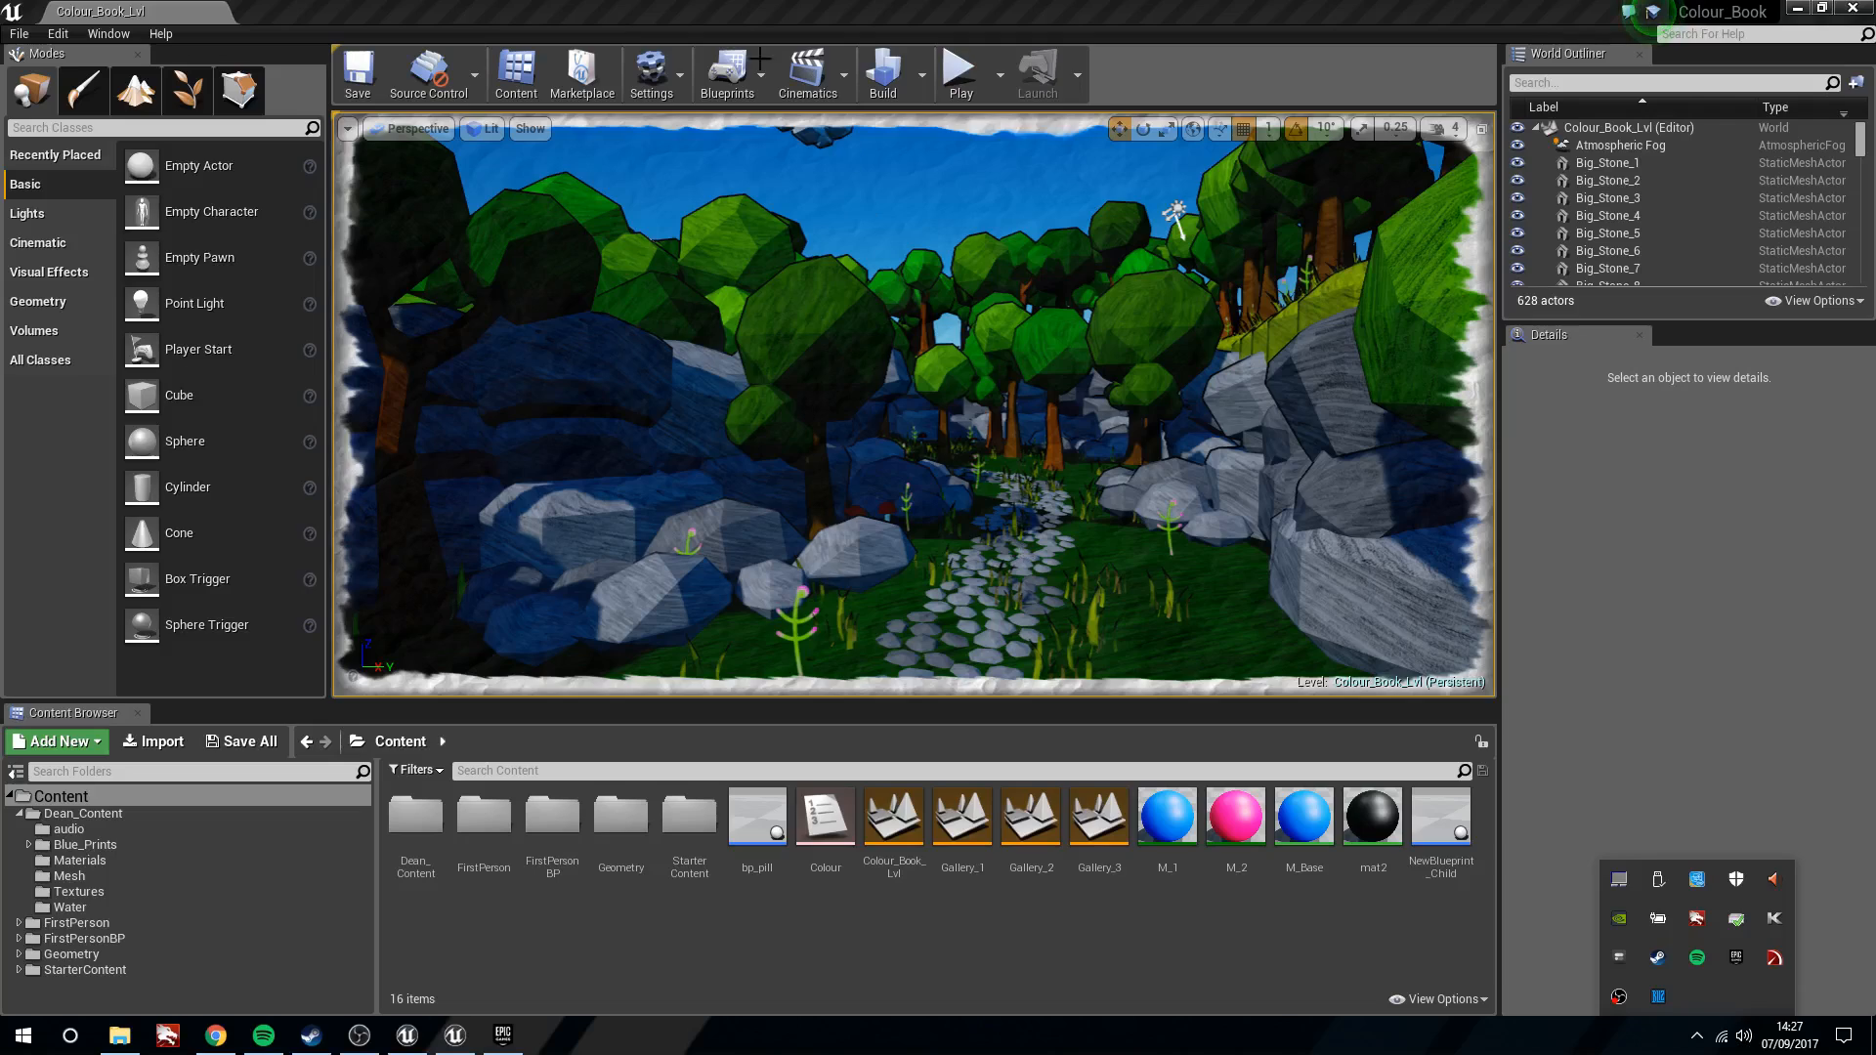
Switch to the editor window of the Tutorial_New project
{"action": "left_click", "coordinate": [1567, 426]}
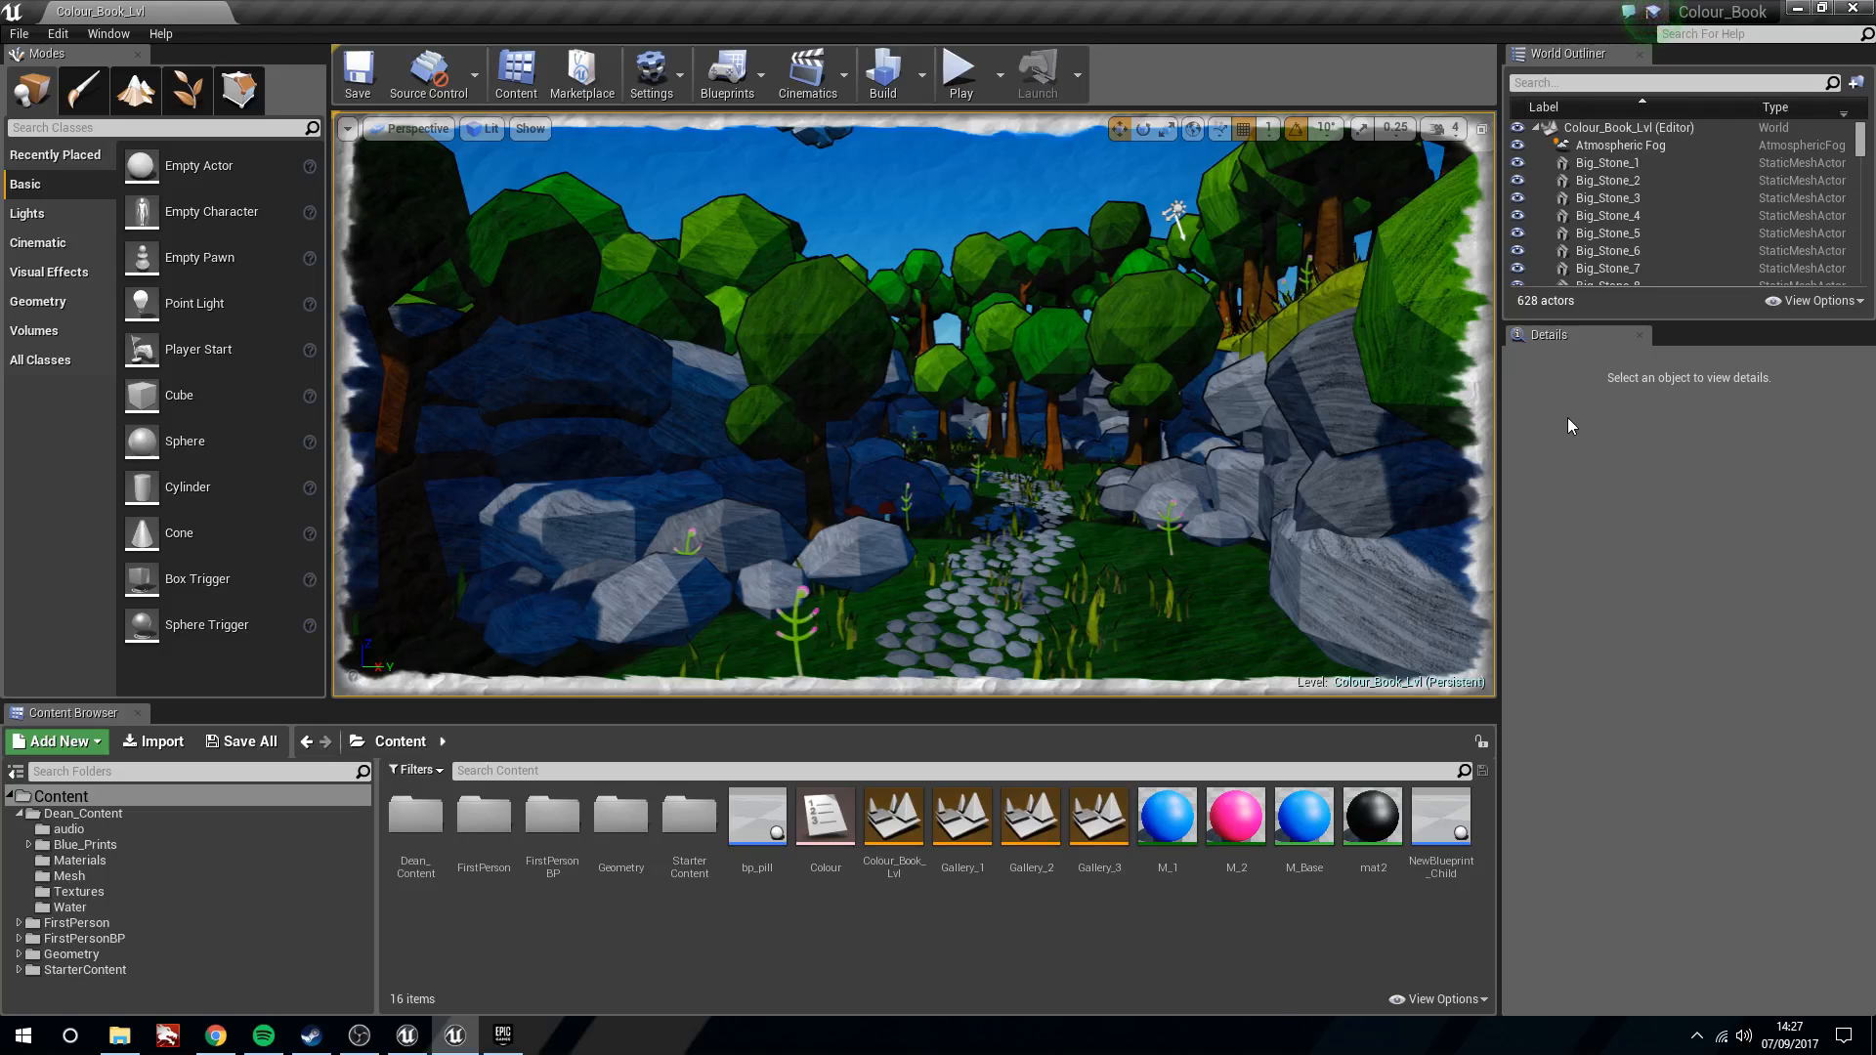
{"action": "left_click", "coordinate": [407, 1036]}
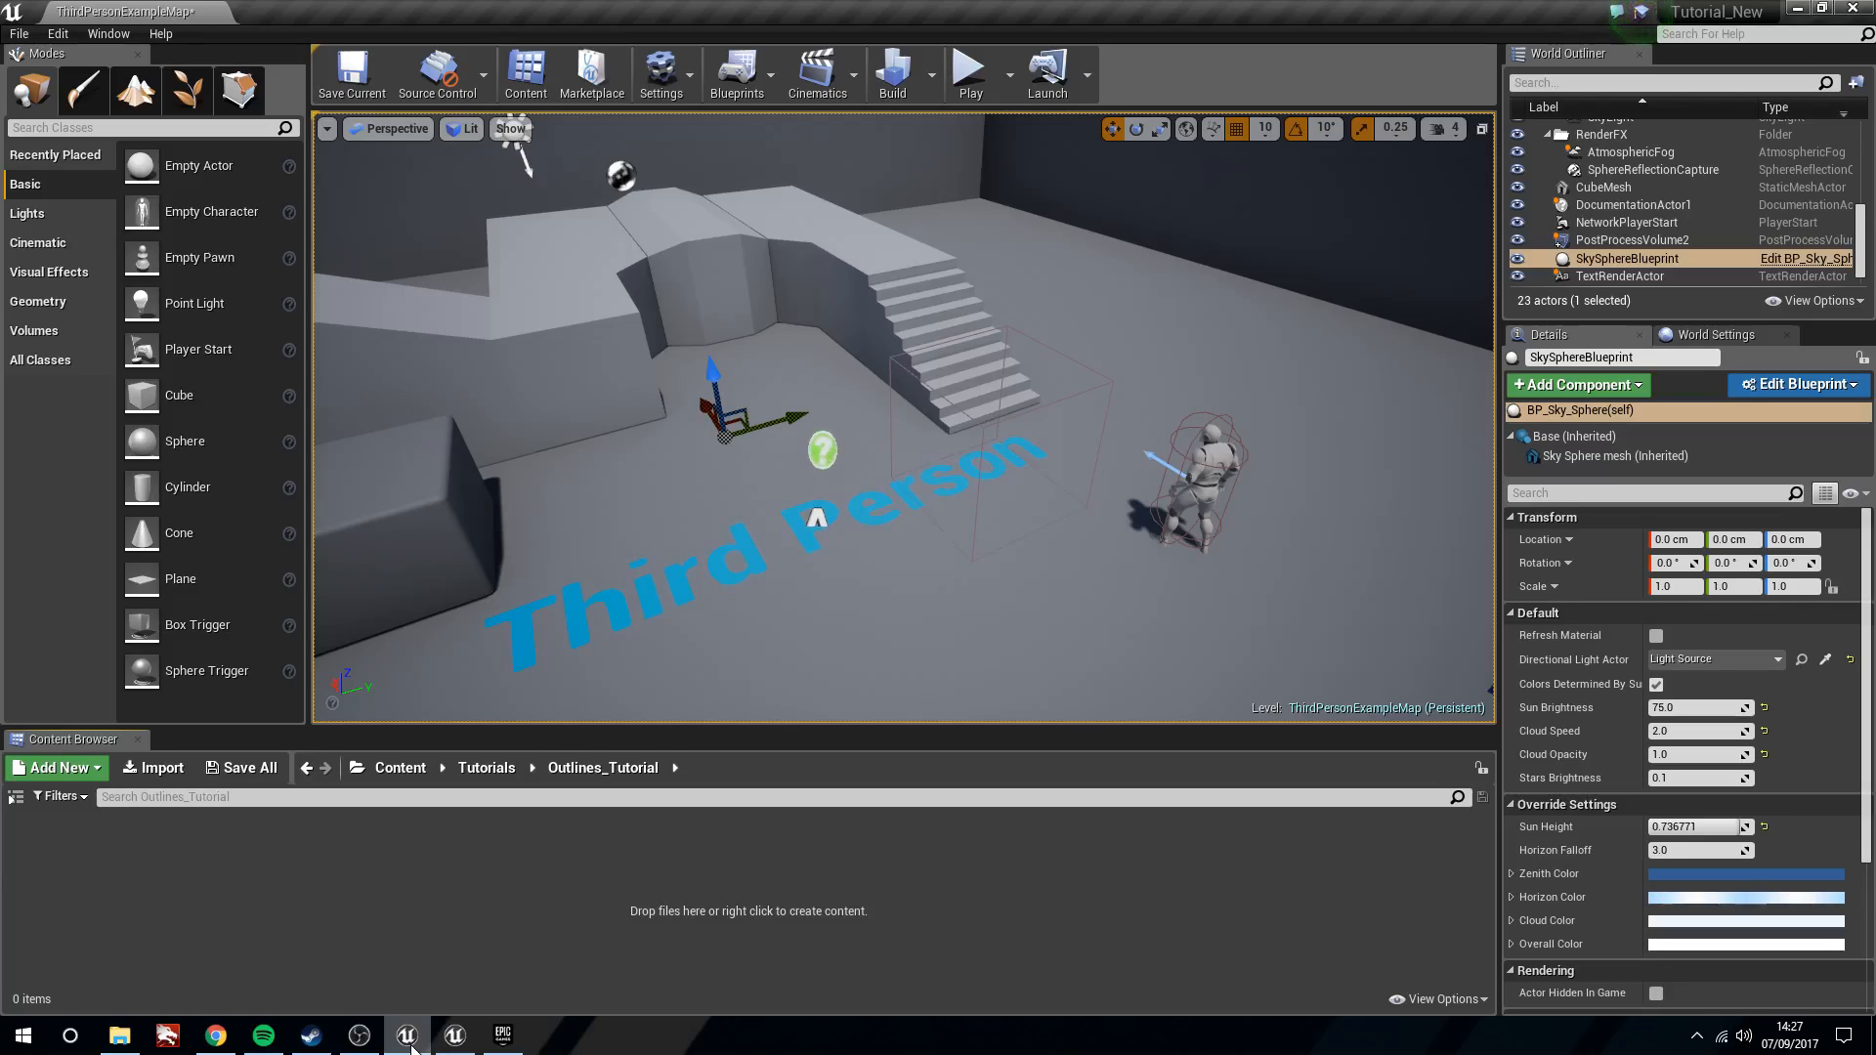
{"action": "mouse_move", "coordinate": [663, 362]}
{"action": "right_mouse_down"}
{"action": "mouse_move", "coordinate": [657, 439]}
{"action": "mouse_move", "coordinate": [651, 389]}
{"action": "right_mouse_up"}
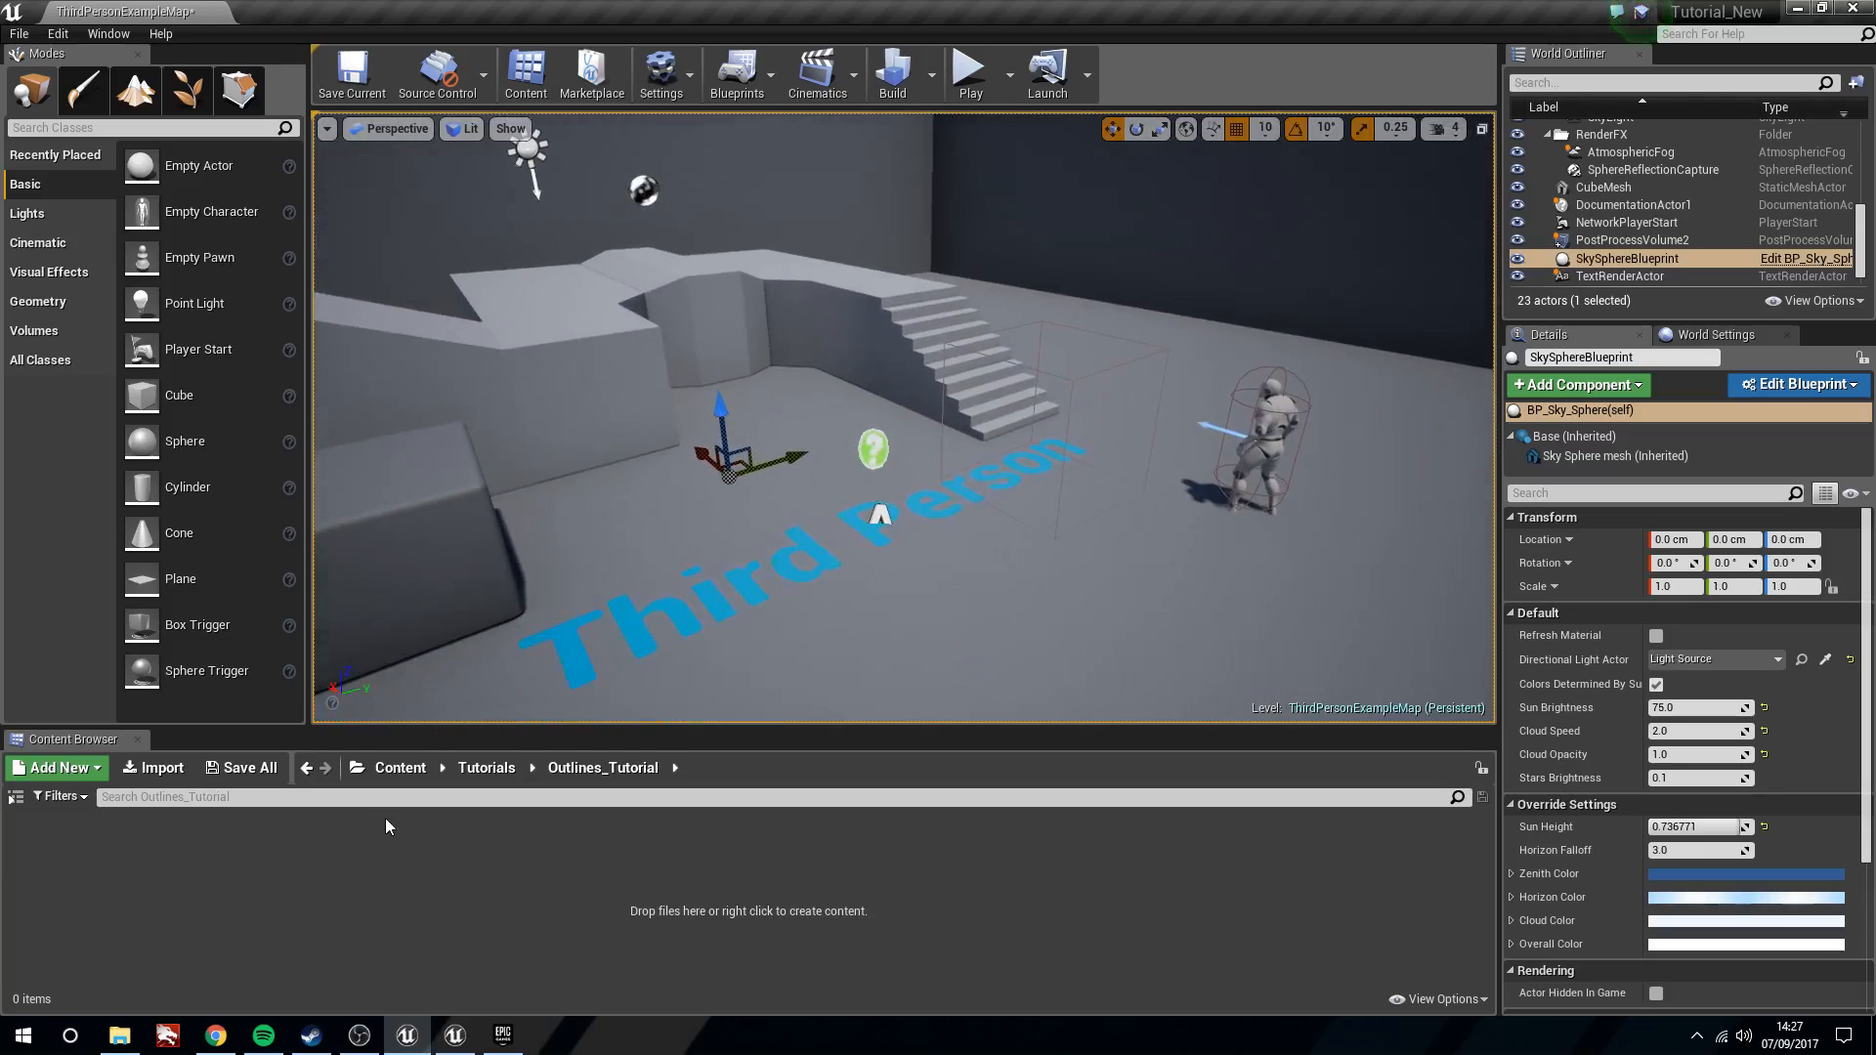
Create a material named Outlines_M in the Outlines_Tutorial folder and open it for editing
{"action": "right_click", "coordinate": [373, 849]}
{"action": "left_click", "coordinate": [543, 524]}
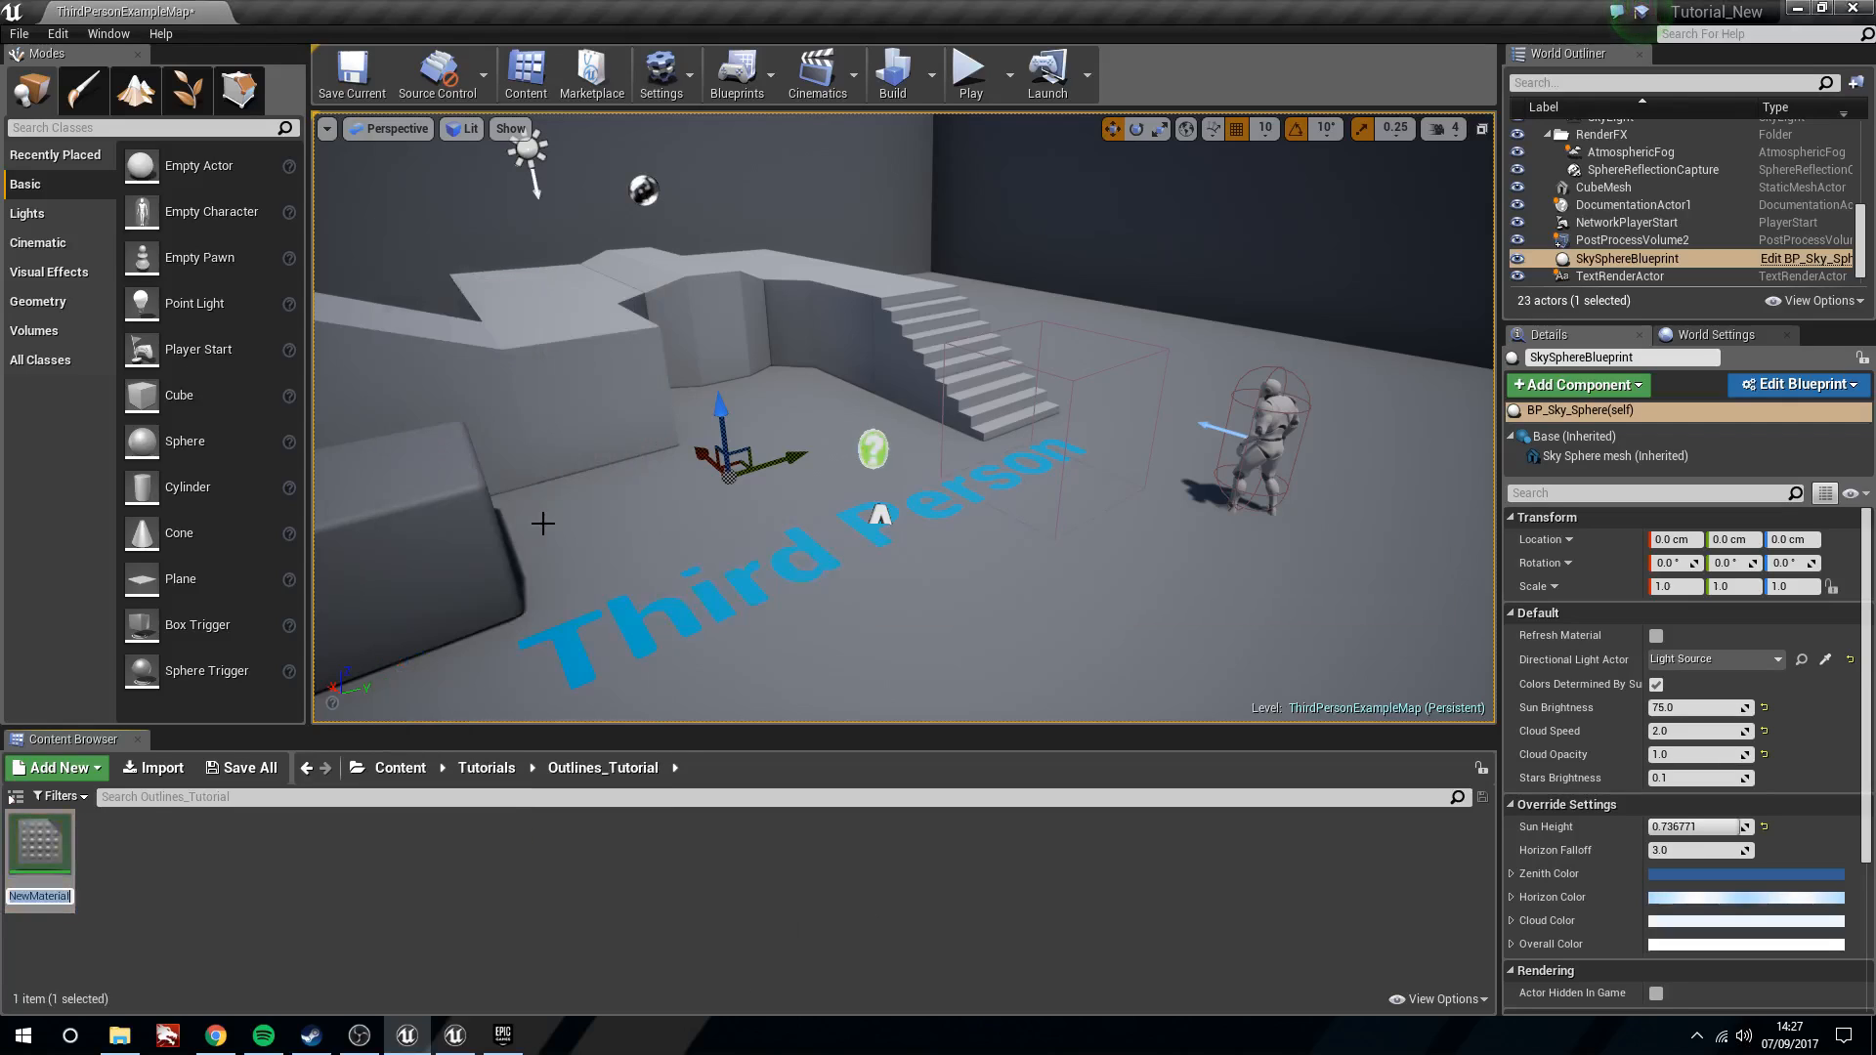
{"action": "type", "text": "Outlines_M"}
{"action": "key", "text": "Return"}
{"action": "double_click", "coordinate": [60, 842]}
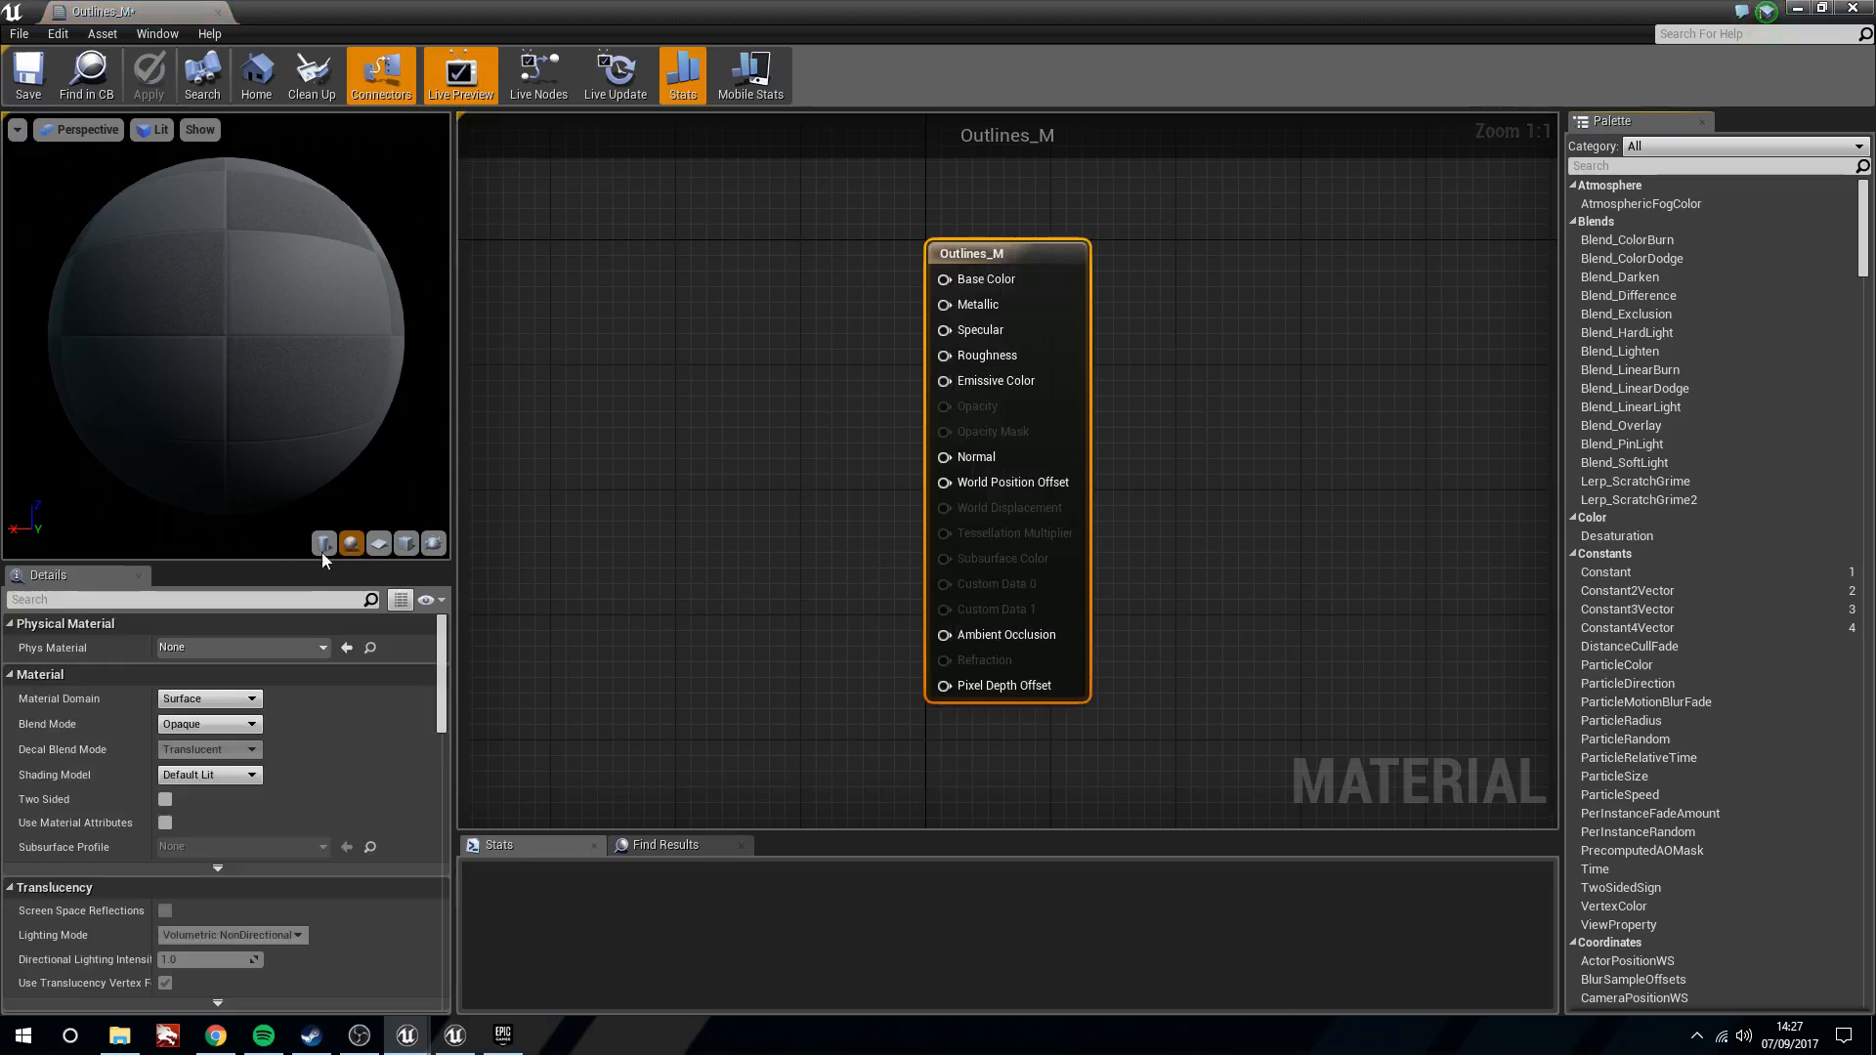
Set the material domain to Post Process and move the Outlines_M result node aside to clear space for the graph
{"action": "left_click", "coordinate": [242, 699]}
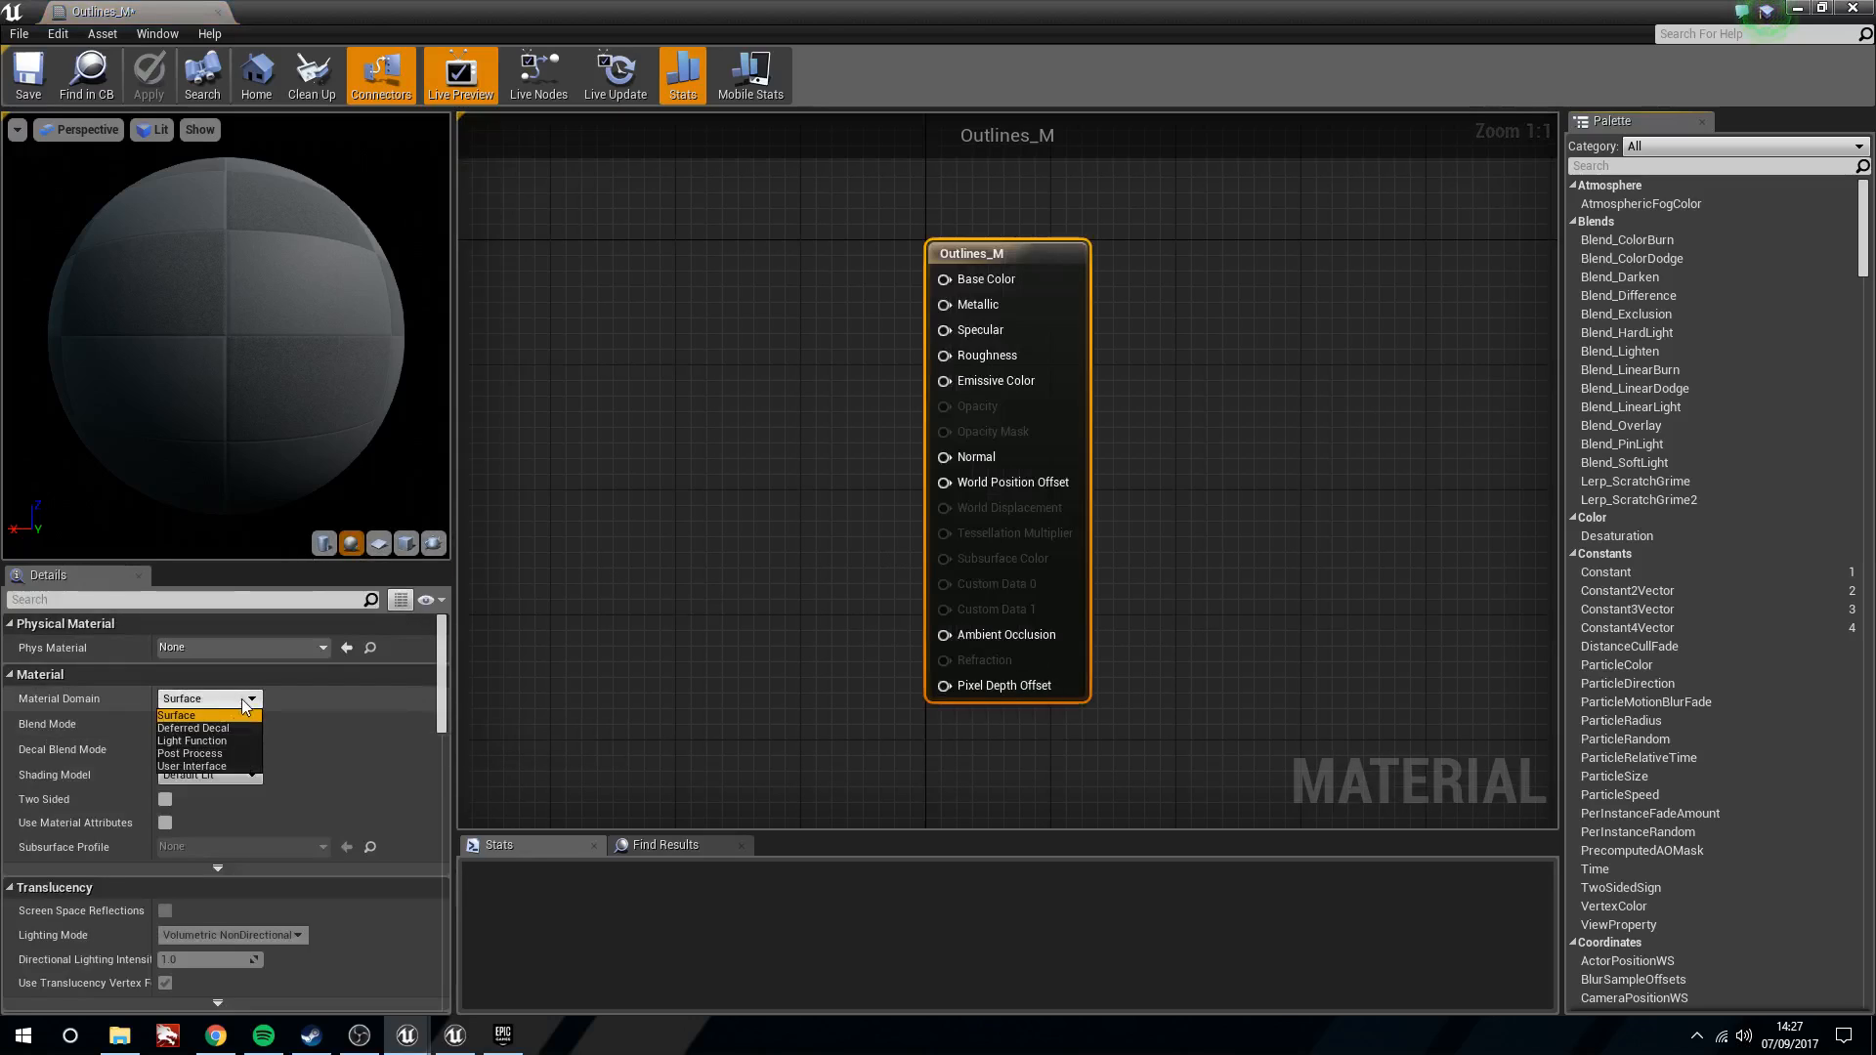
{"action": "left_click", "coordinate": [242, 756]}
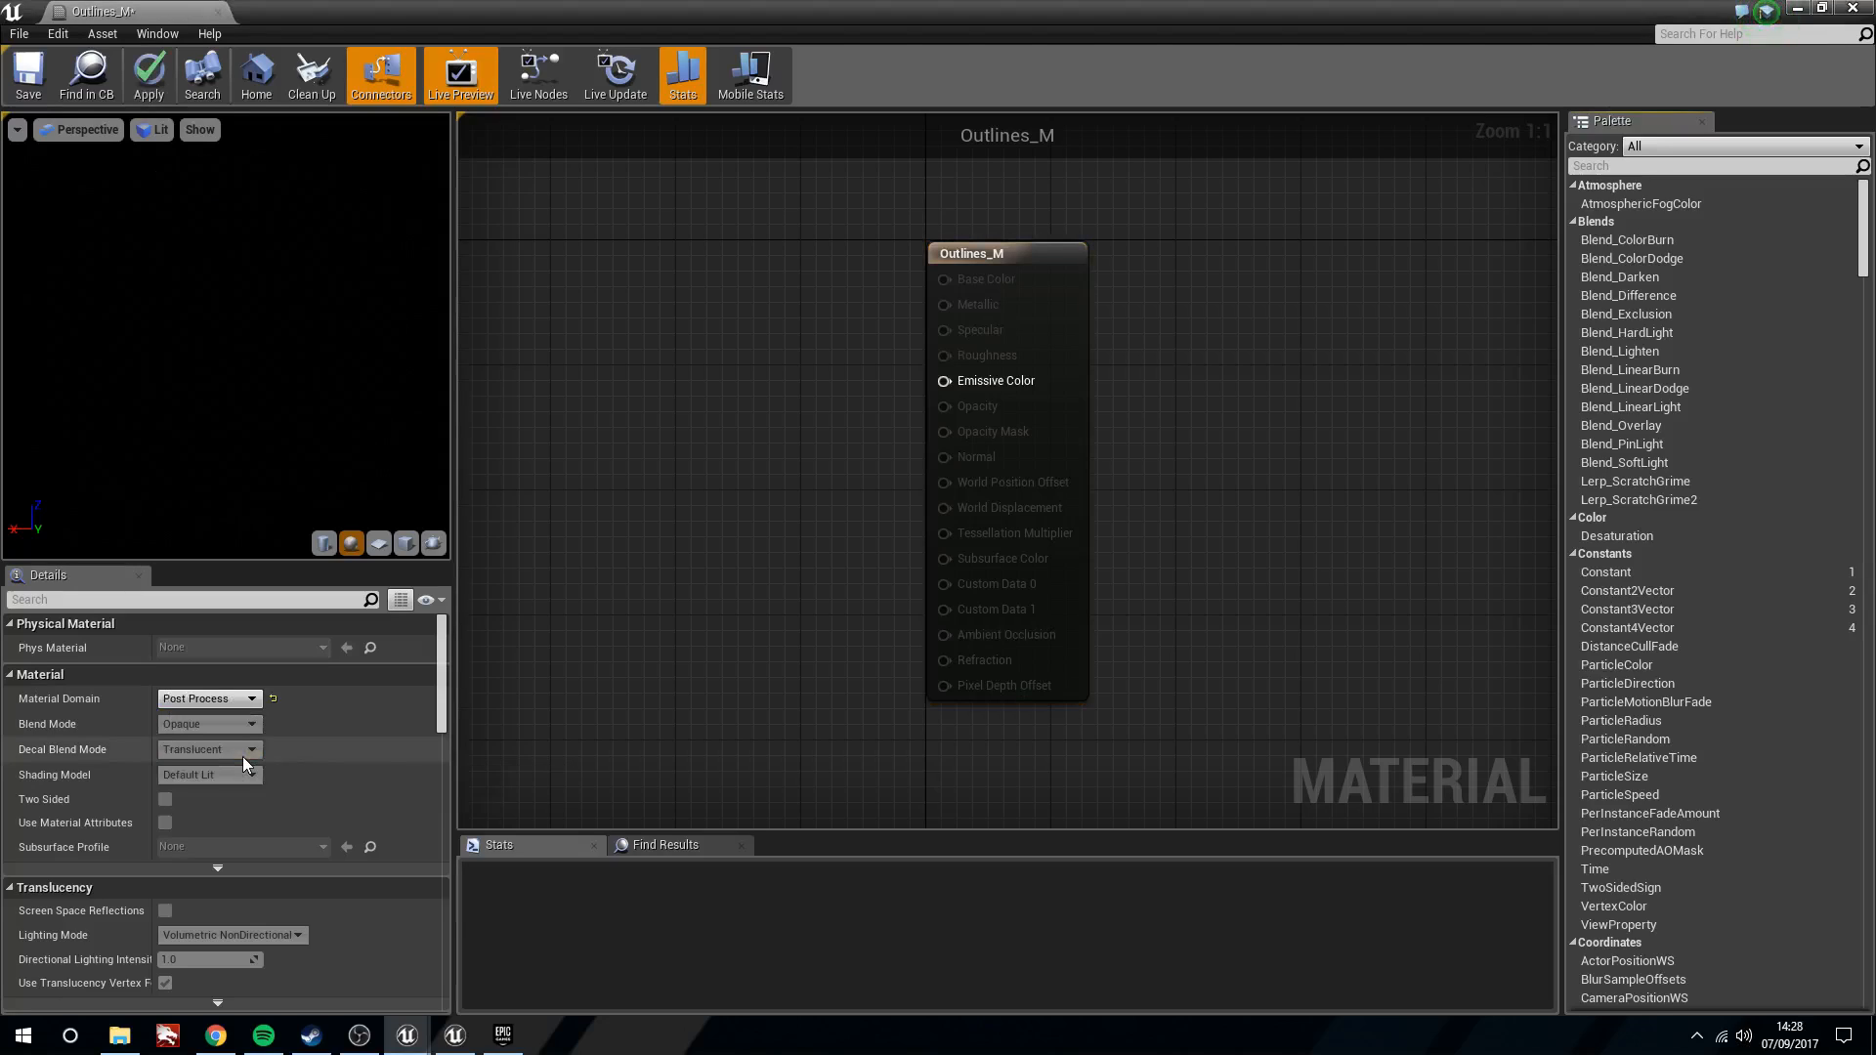
{"action": "left_click_drag", "start_coordinate": [1058, 255], "coordinate": [1387, 271]}
{"action": "scroll", "coordinate": [1172, 347], "scroll_direction": "down", "scroll_amount": 4}
{"action": "right_click_drag", "start_coordinate": [955, 348], "coordinate": [1349, 368]}
{"action": "right_click_drag", "start_coordinate": [841, 369], "coordinate": [938, 370]}
{"action": "scroll", "coordinate": [909, 371], "scroll_direction": "down", "scroll_amount": 2}
{"action": "right_click_drag", "start_coordinate": [720, 401], "coordinate": [881, 402]}
{"action": "scroll", "coordinate": [1501, 390], "scroll_direction": "up", "scroll_amount": 3}
{"action": "right_click_drag", "start_coordinate": [1501, 391], "coordinate": [1307, 377]}
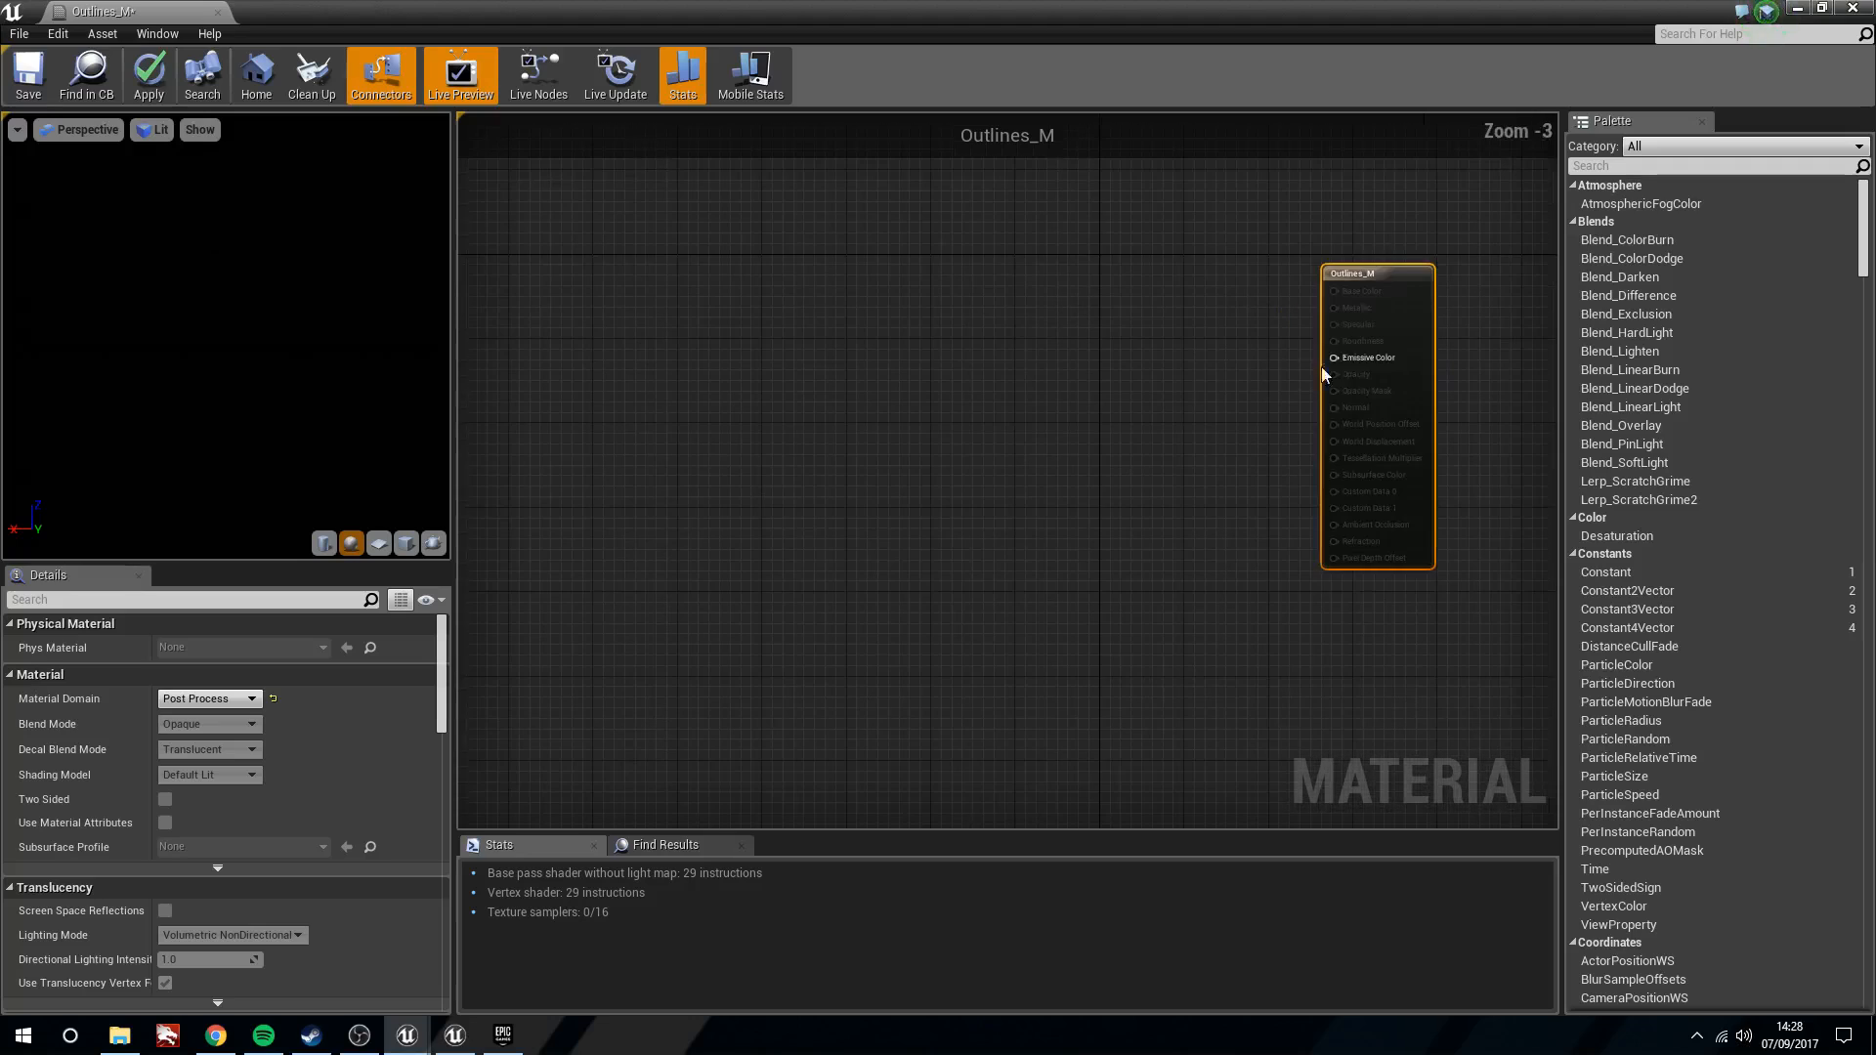
Open the node search in an empty area of the graph, well before the Outlines_M result node
{"action": "right_click_drag", "start_coordinate": [655, 379], "coordinate": [863, 420]}
{"action": "scroll", "coordinate": [826, 378], "scroll_direction": "down", "scroll_amount": 1}
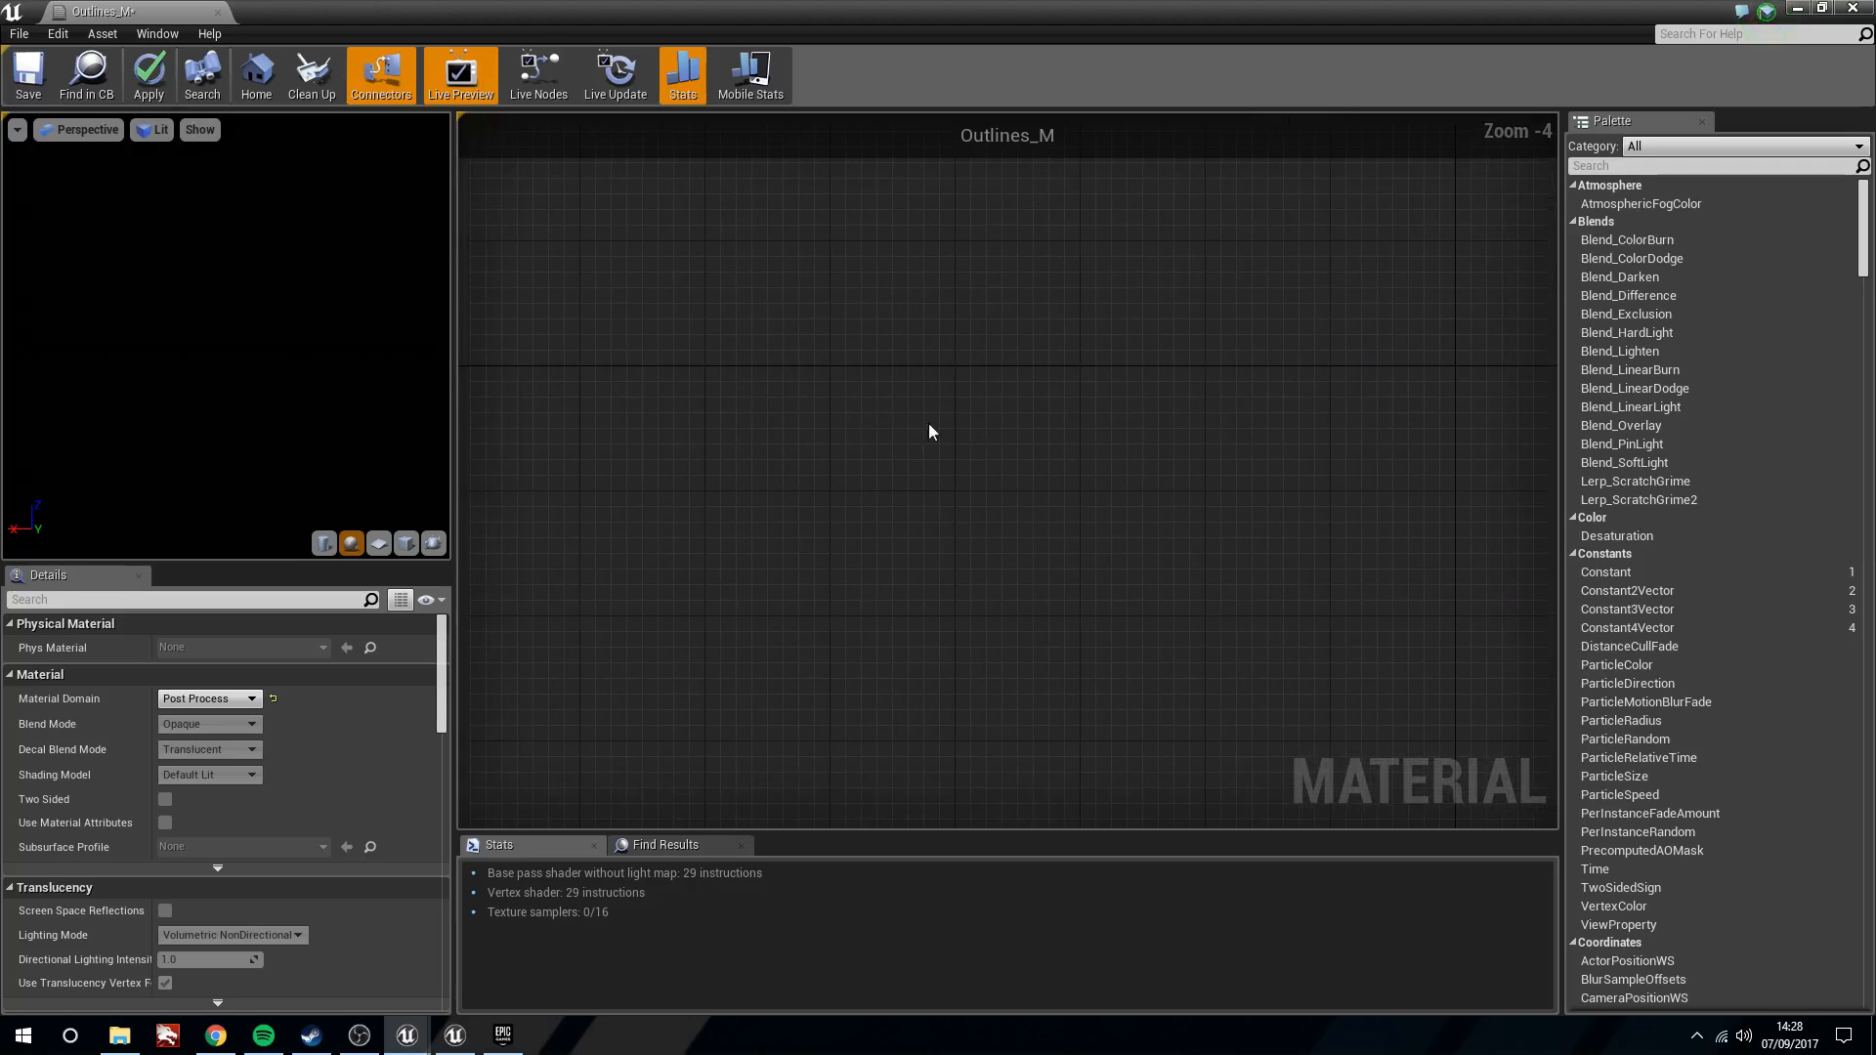
{"action": "right_click", "coordinate": [601, 320]}
{"action": "type", "text": "scene"}
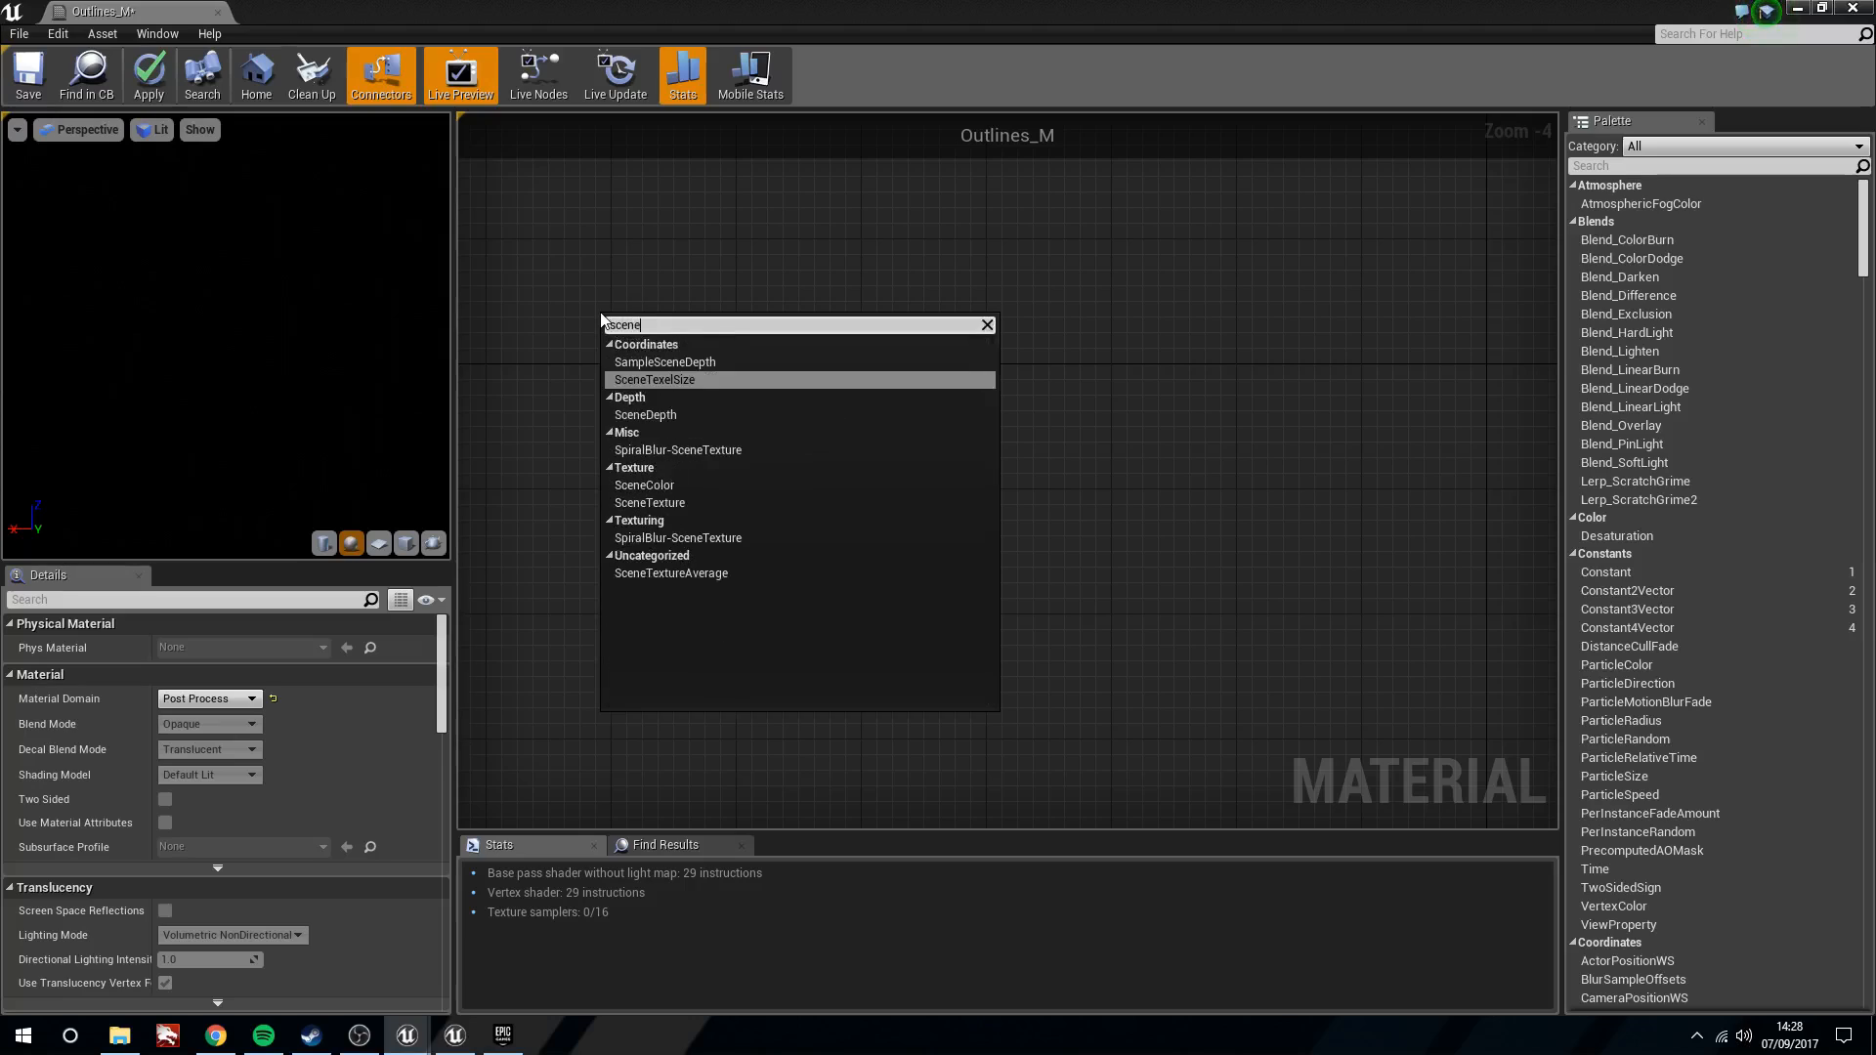
{"action": "key", "text": "BackSpace"}
{"action": "key", "text": "BackSpace"}
{"action": "key", "text": "BackSpace"}
{"action": "key", "text": "BackSpace"}
{"action": "type", "text": "creenn"}
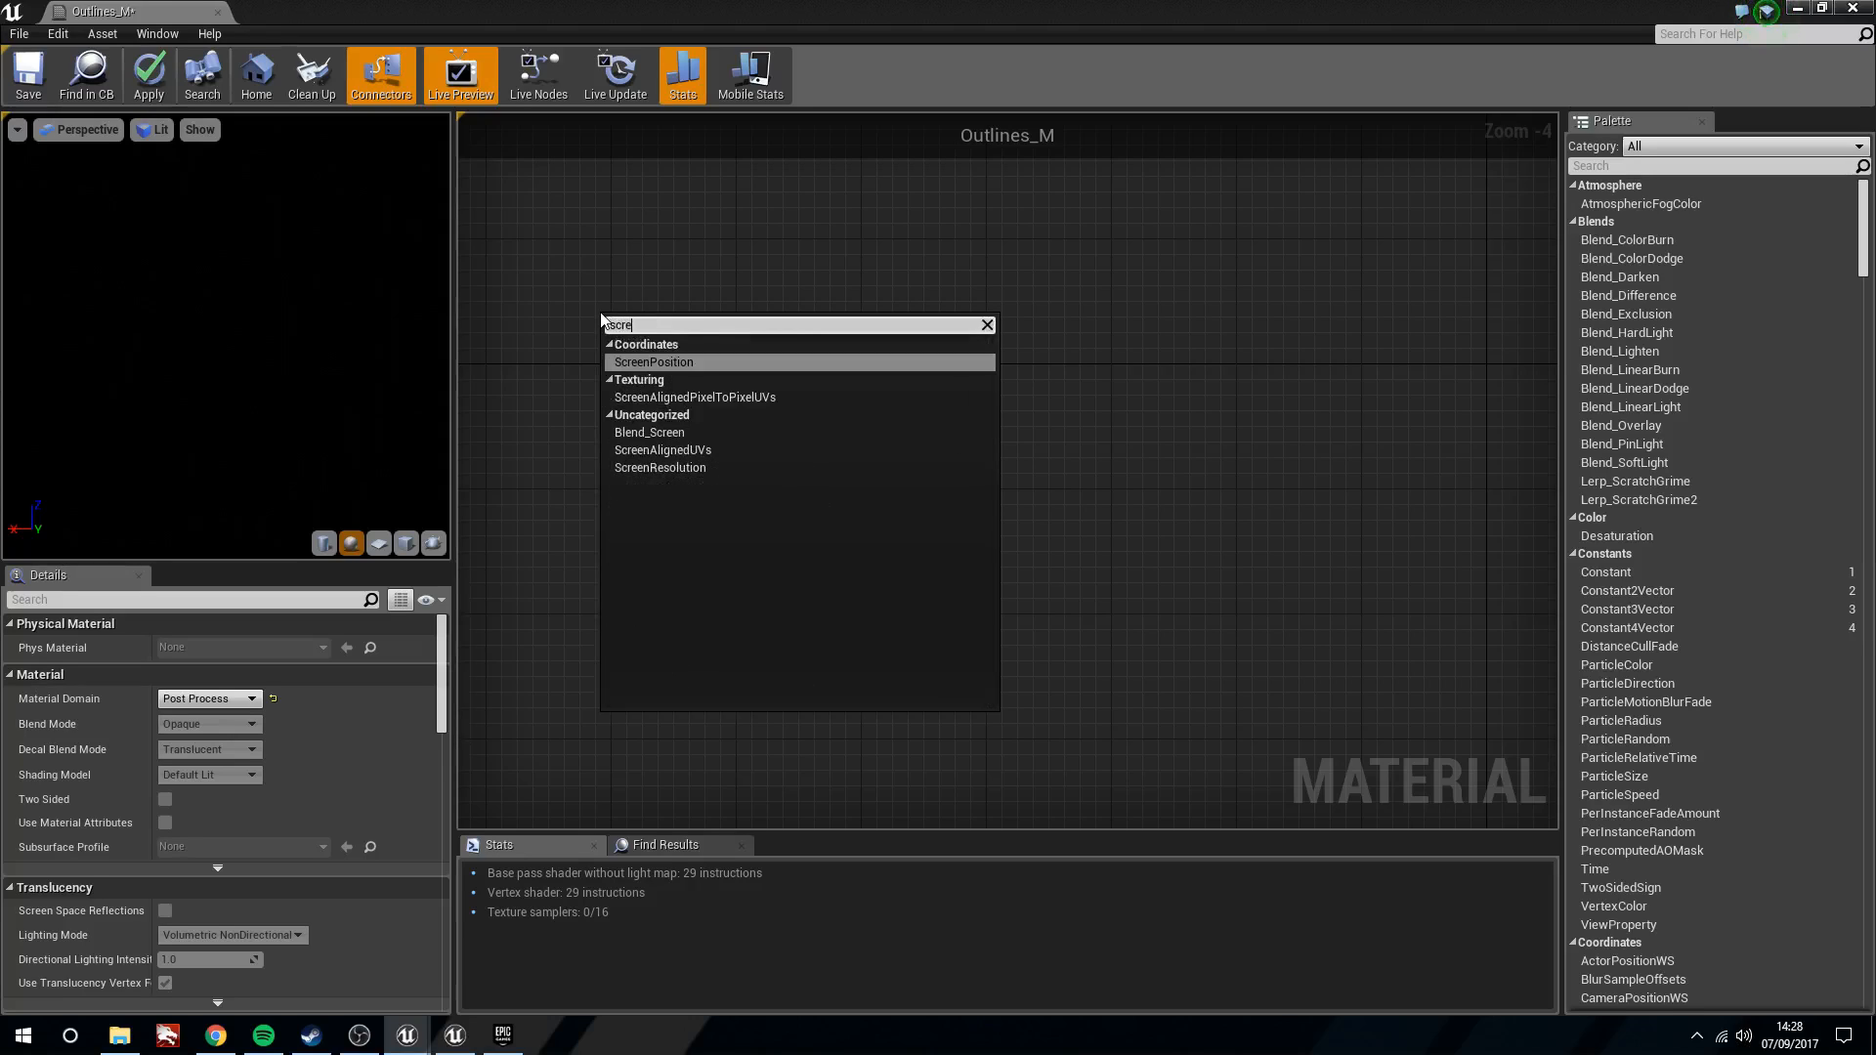
{"action": "key", "text": "BackSpace"}
{"action": "key", "text": "Down"}
{"action": "key", "text": "Down"}
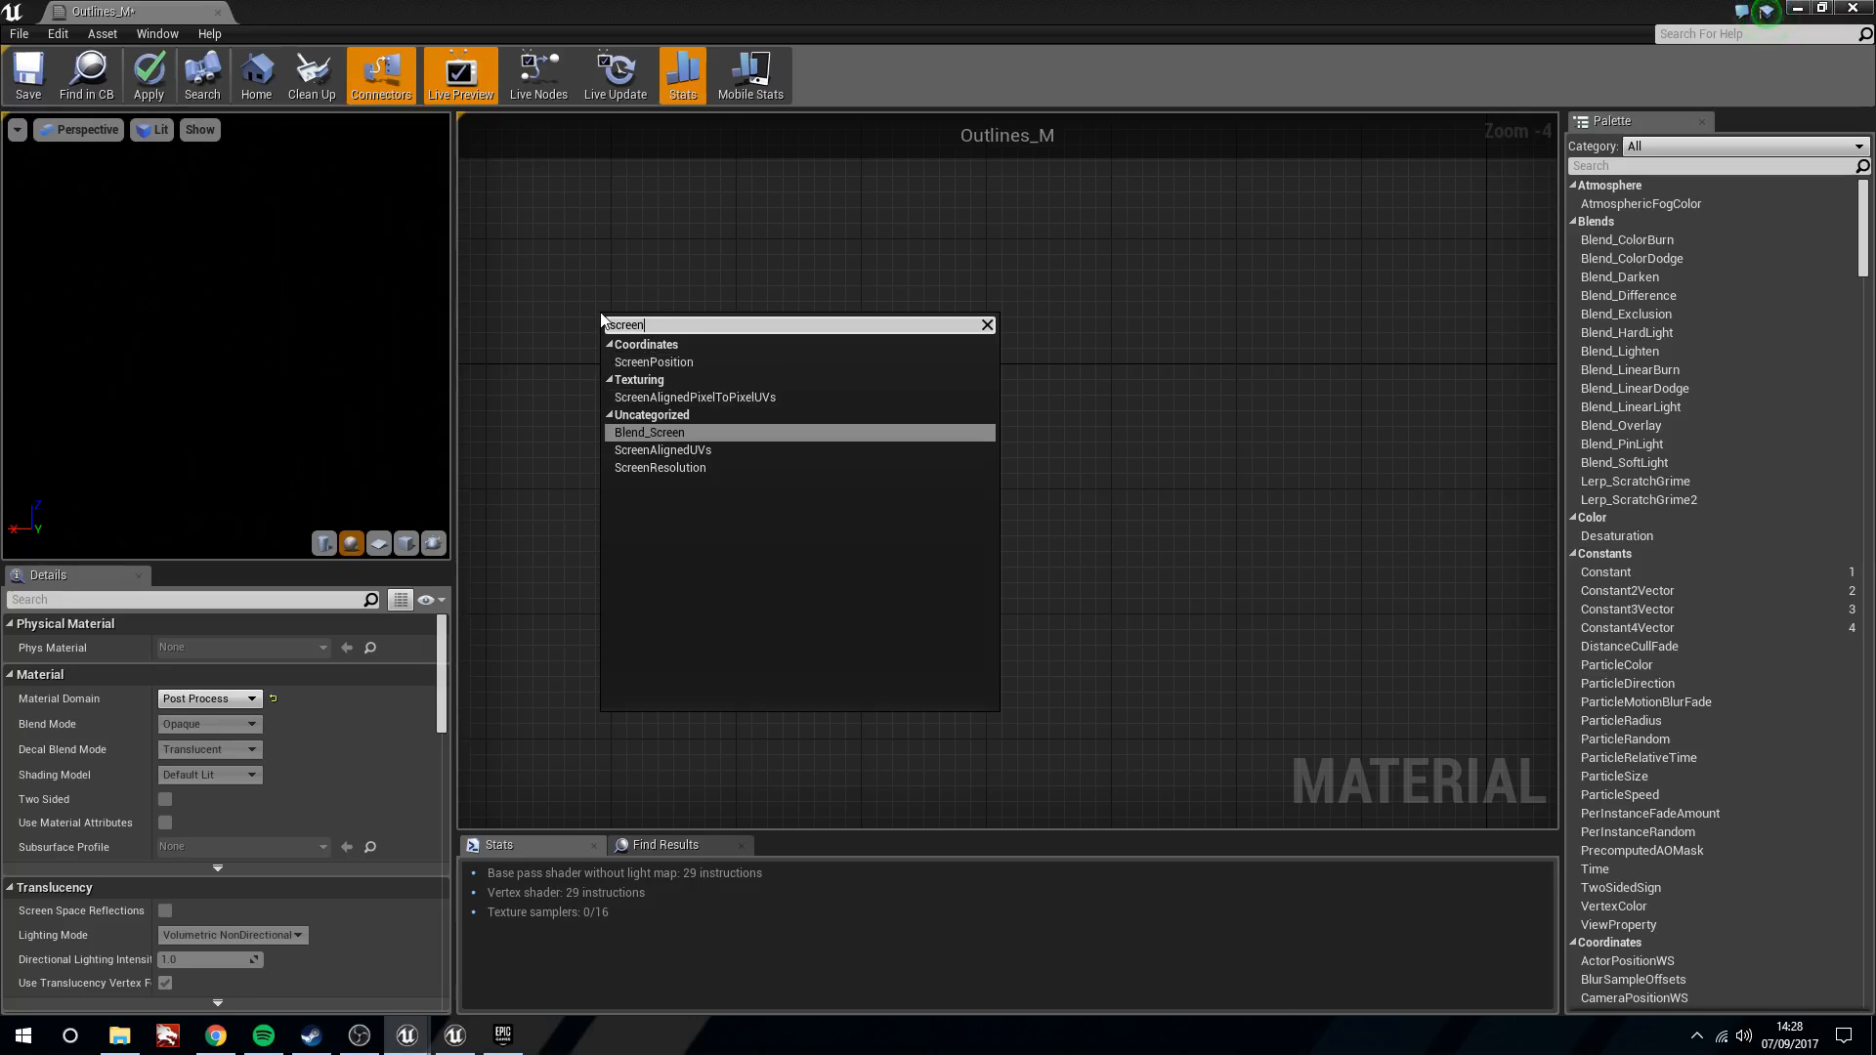
{"action": "key", "text": "Up"}
{"action": "key", "text": "Up"}
{"action": "key", "text": "BackSpace"}
{"action": "key", "text": "BackSpace"}
{"action": "key", "text": "BackSpace"}
{"action": "key", "text": "BackSpace"}
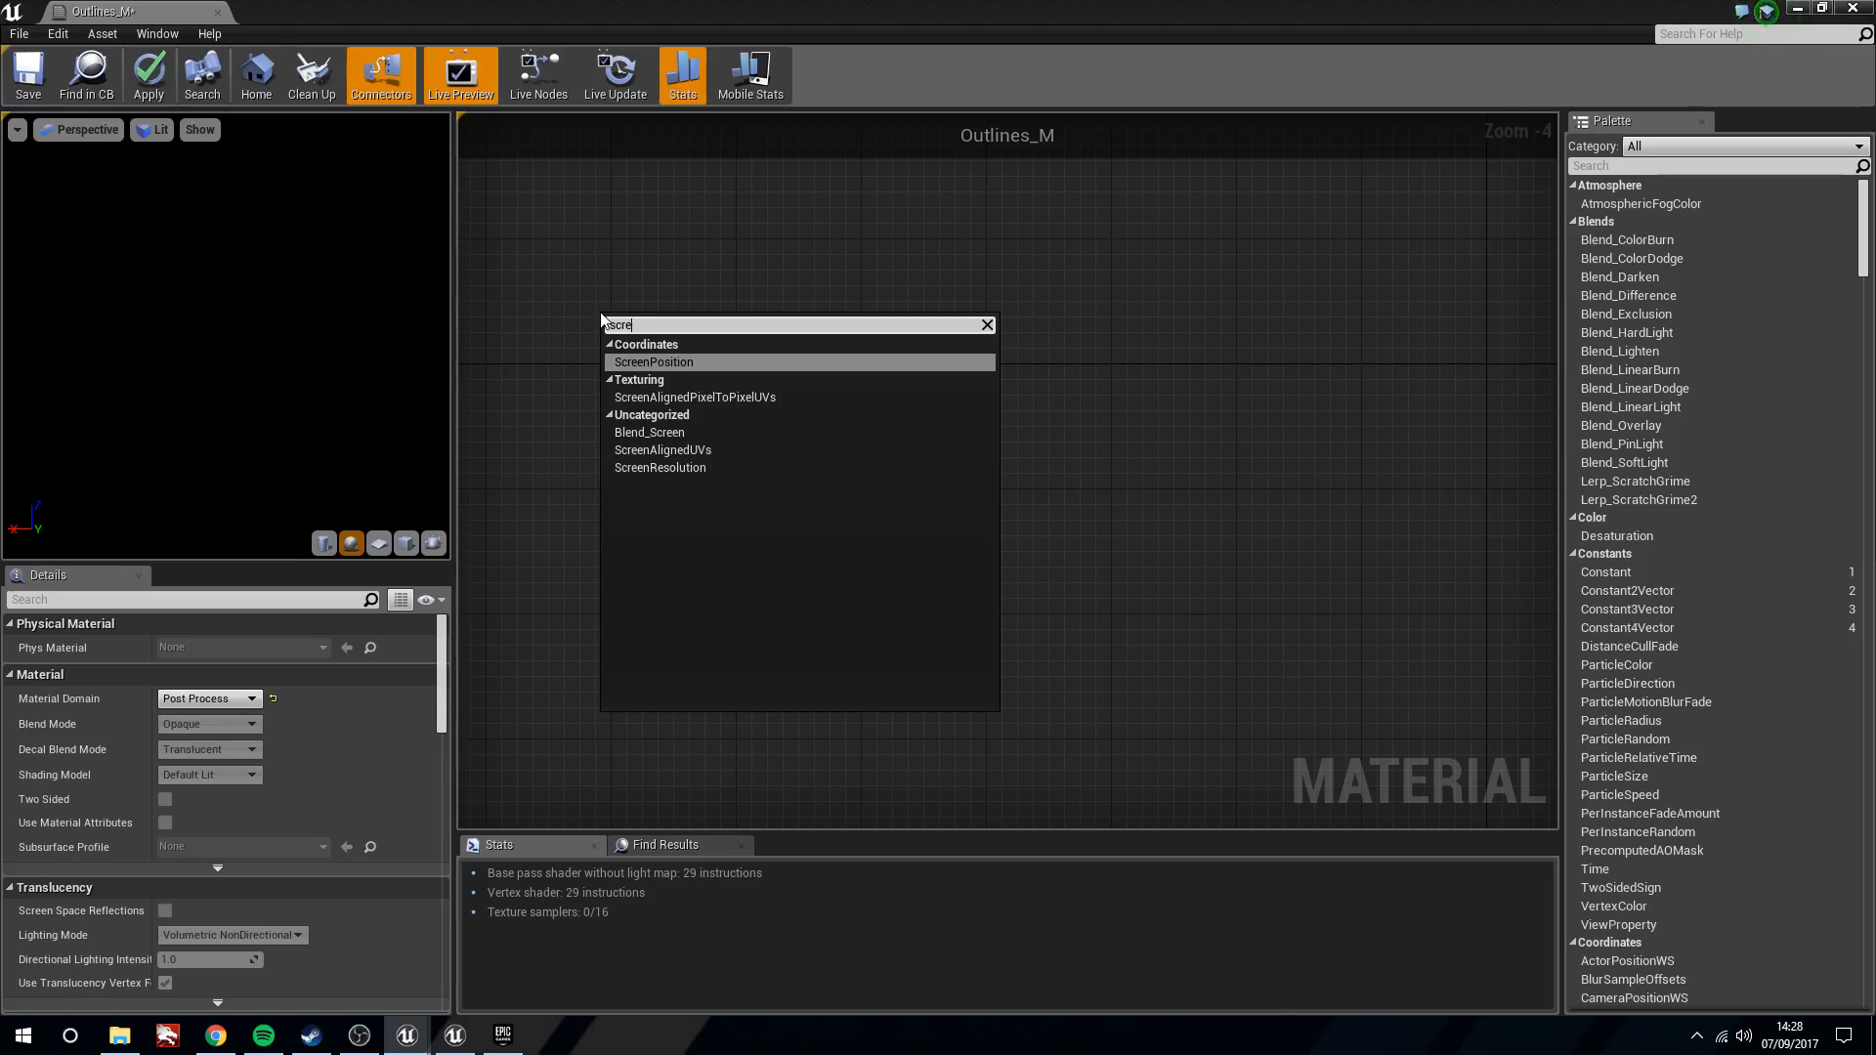
{"action": "type", "text": "reen sp"}
{"action": "key", "text": "BackSpace"}
{"action": "key", "text": "BackSpace"}
{"action": "key", "text": "BackSpace"}
{"action": "key", "text": "BackSpace"}
{"action": "key", "text": "BackSpace"}
{"action": "key", "text": "BackSpace"}
{"action": "key", "text": "BackSpace"}
{"action": "key", "text": "BackSpace"}
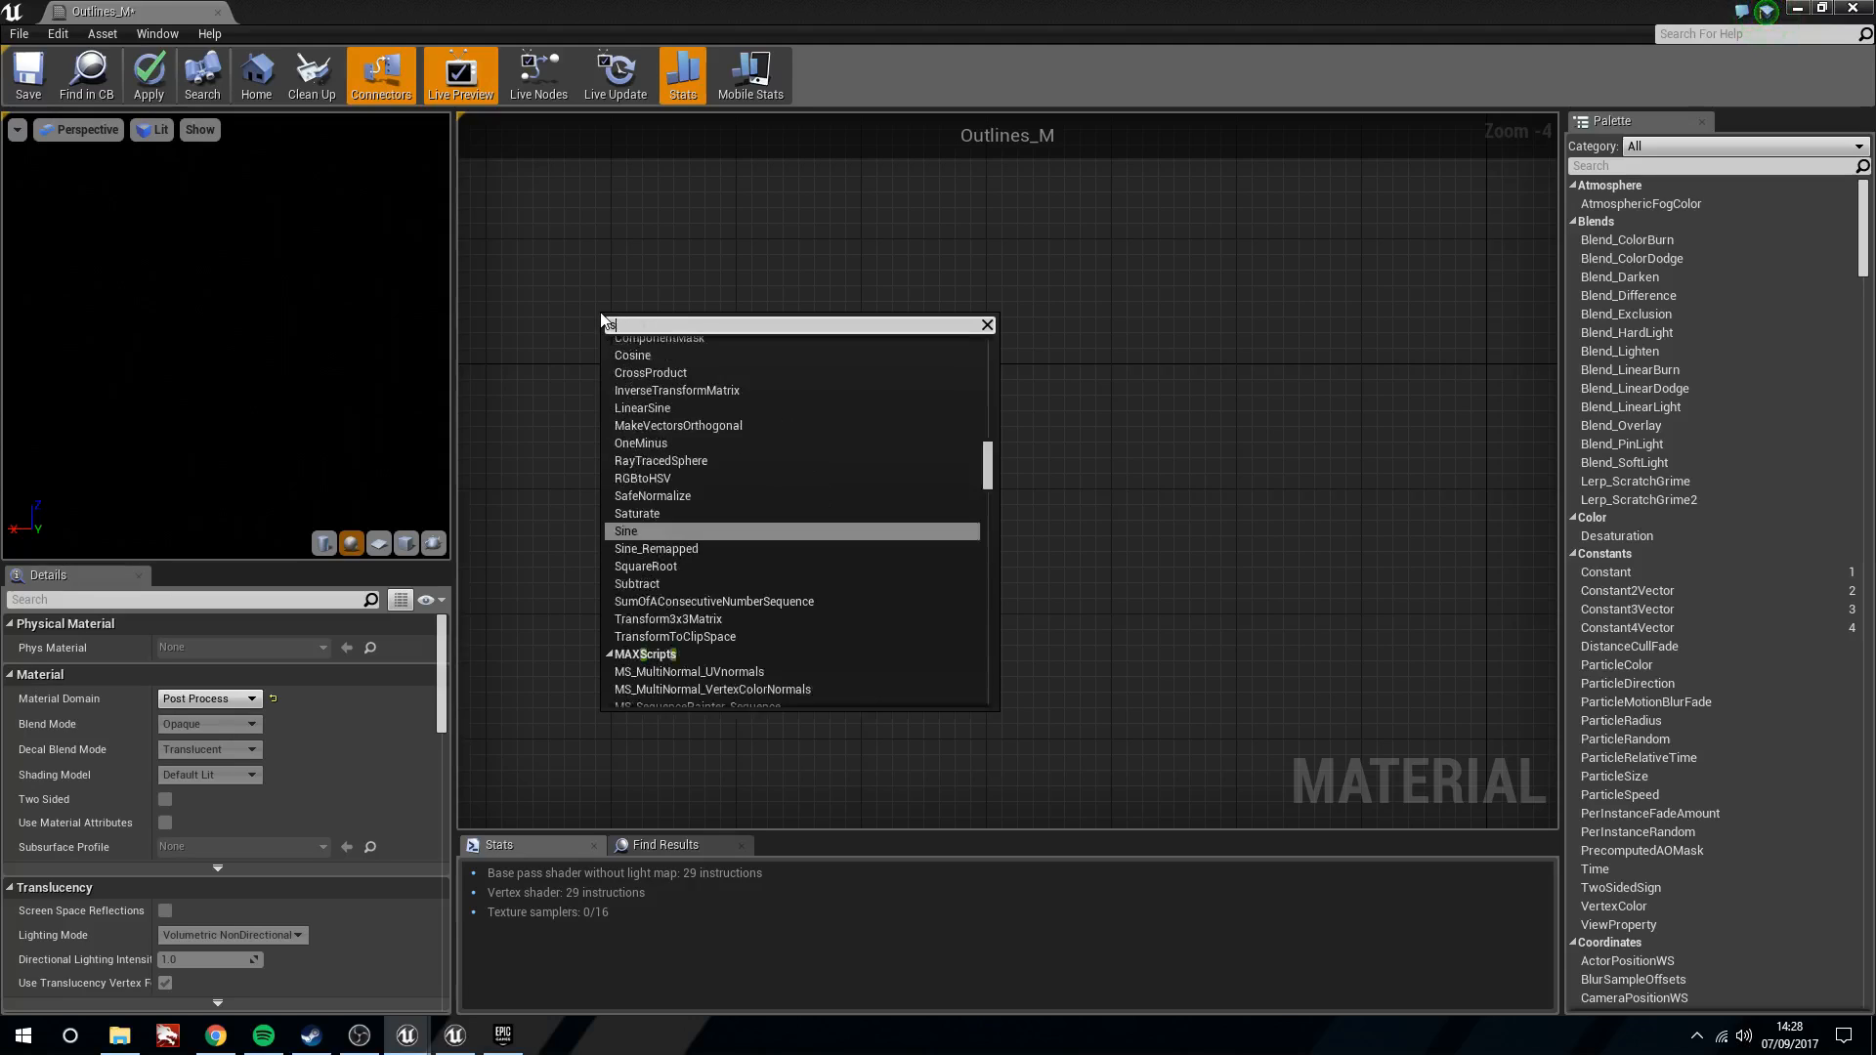
Search the nodes for "size" and add a ViewSize node to the graph
{"action": "type", "text": "size"}
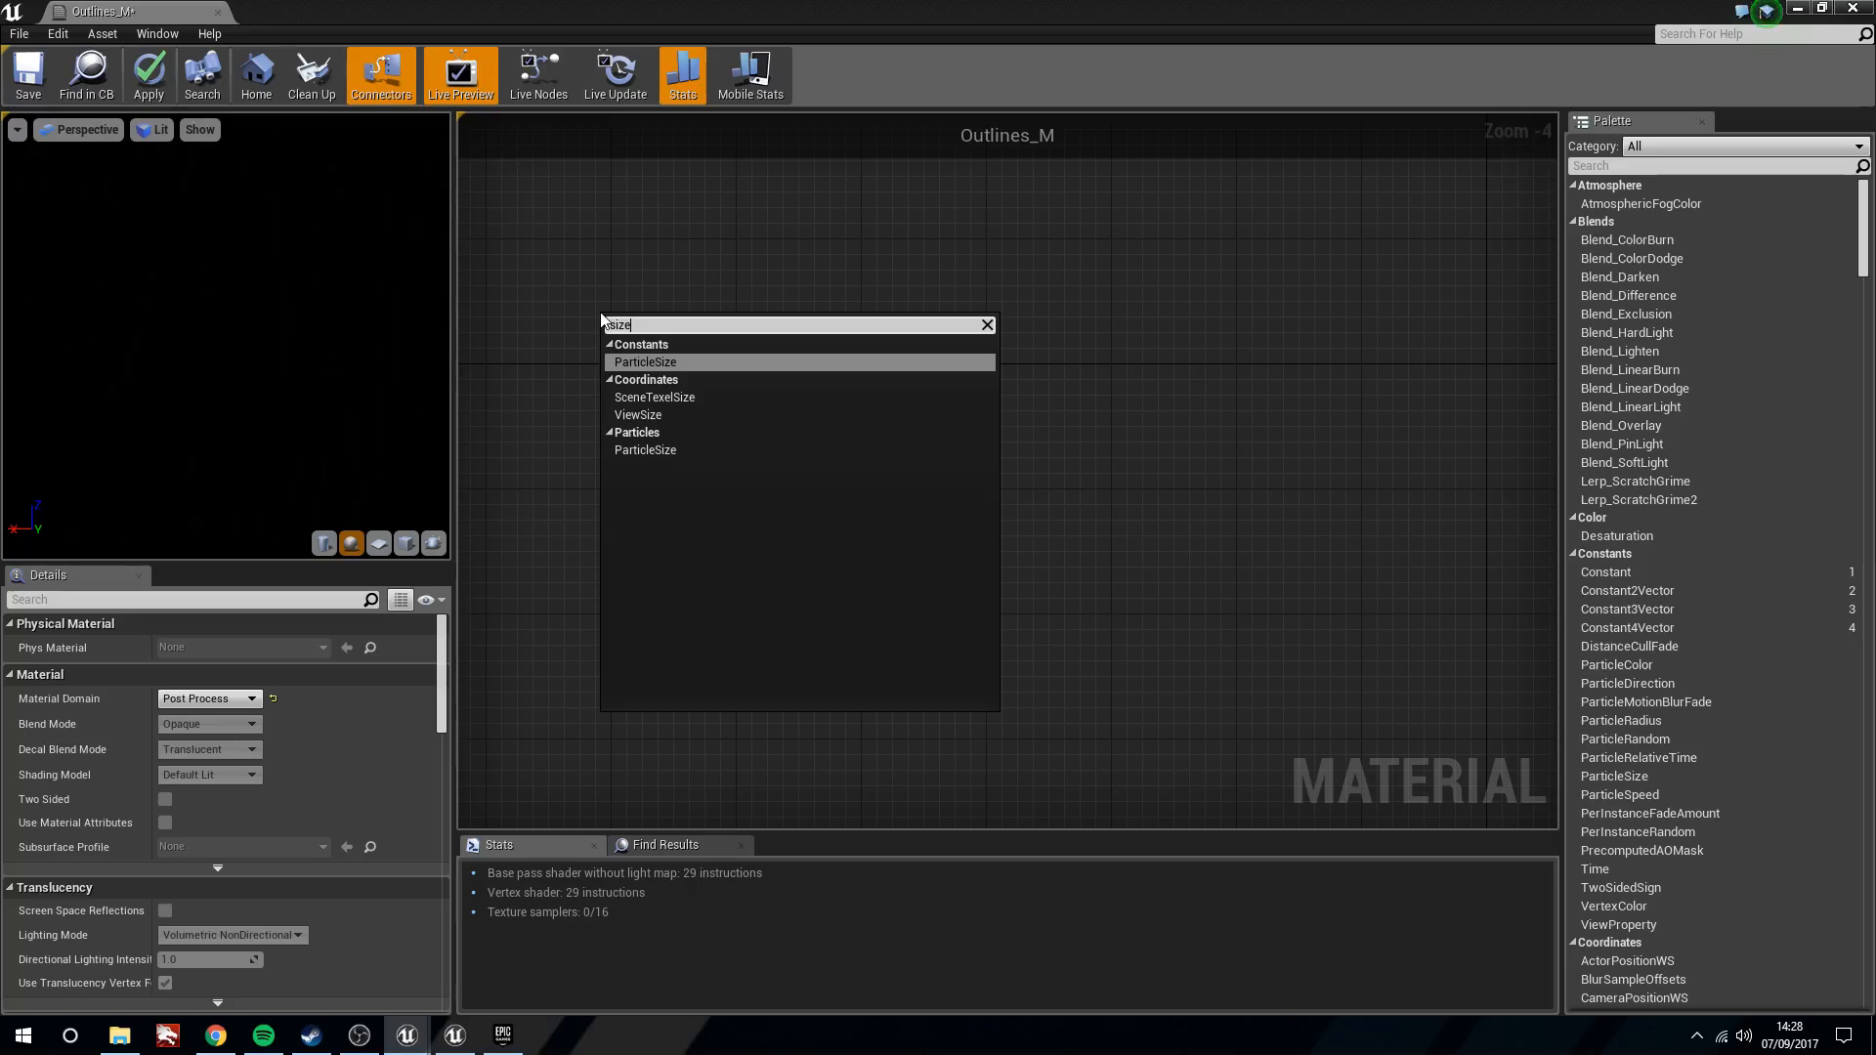
{"action": "key", "text": "Down"}
{"action": "key", "text": "Down"}
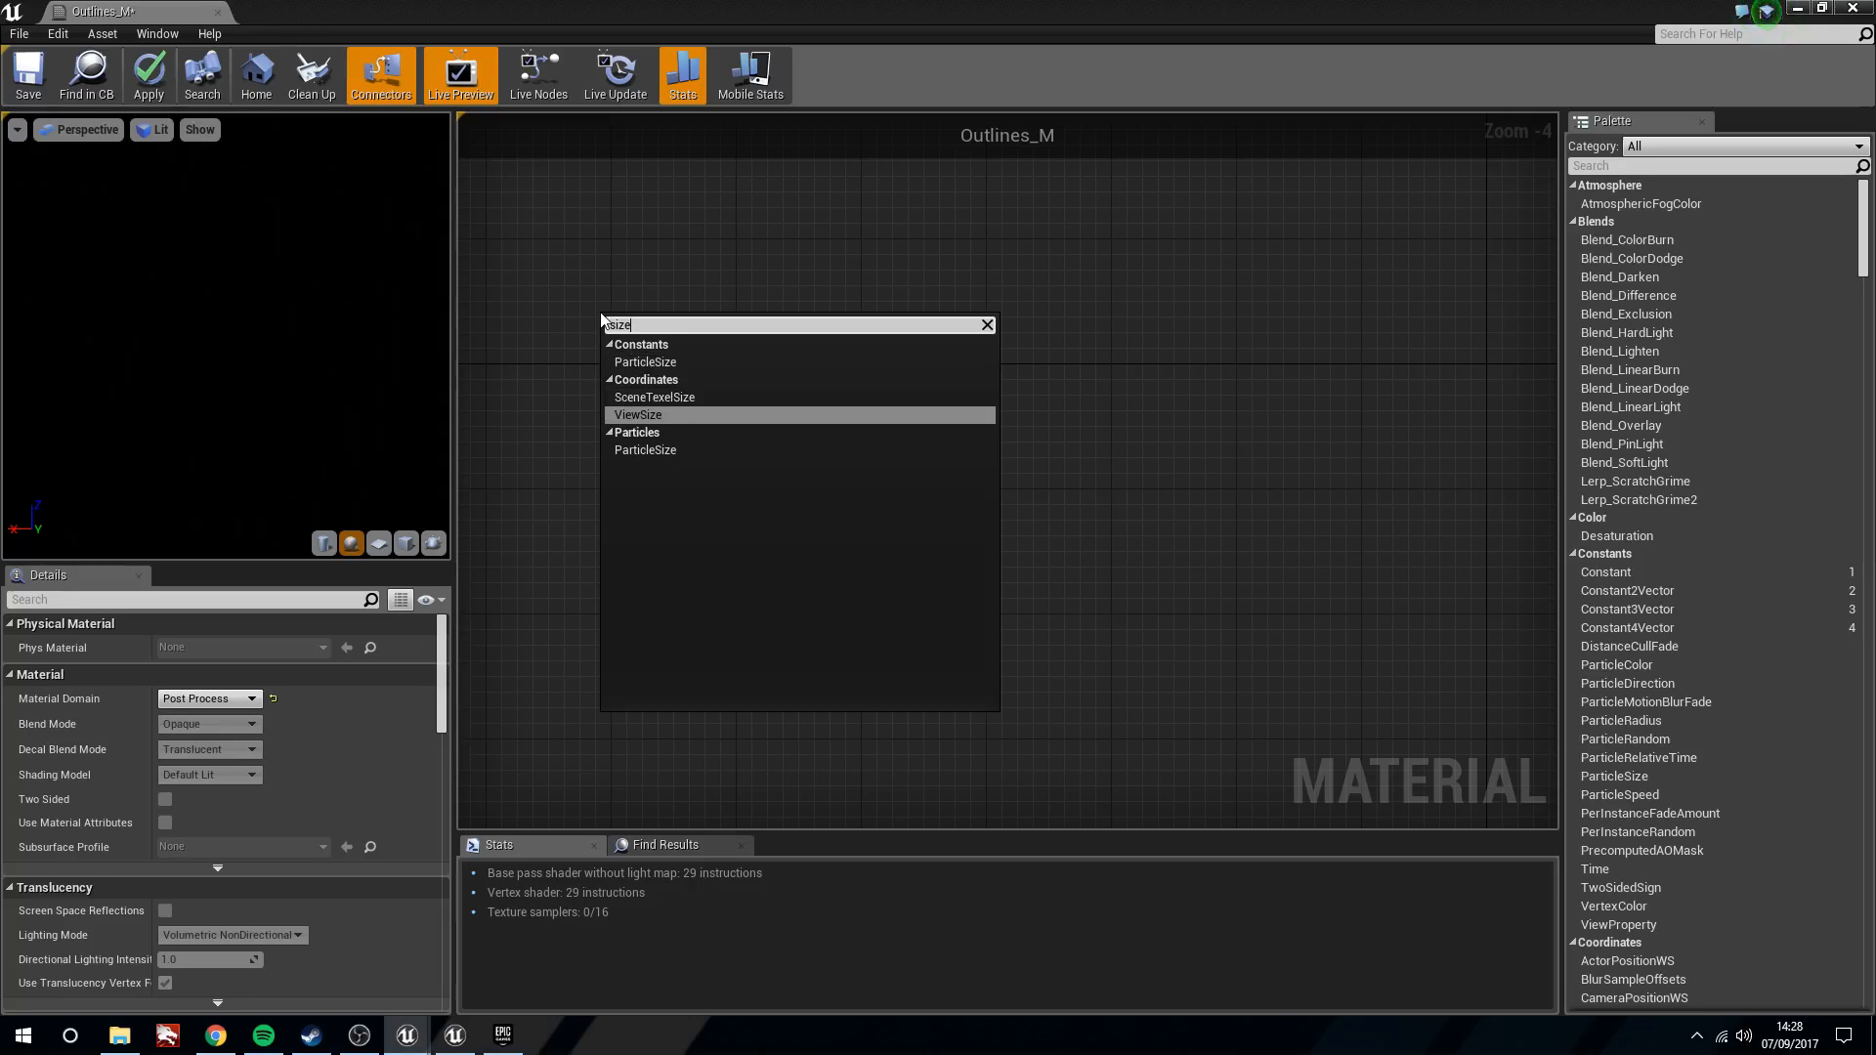
{"action": "key", "text": "Return"}
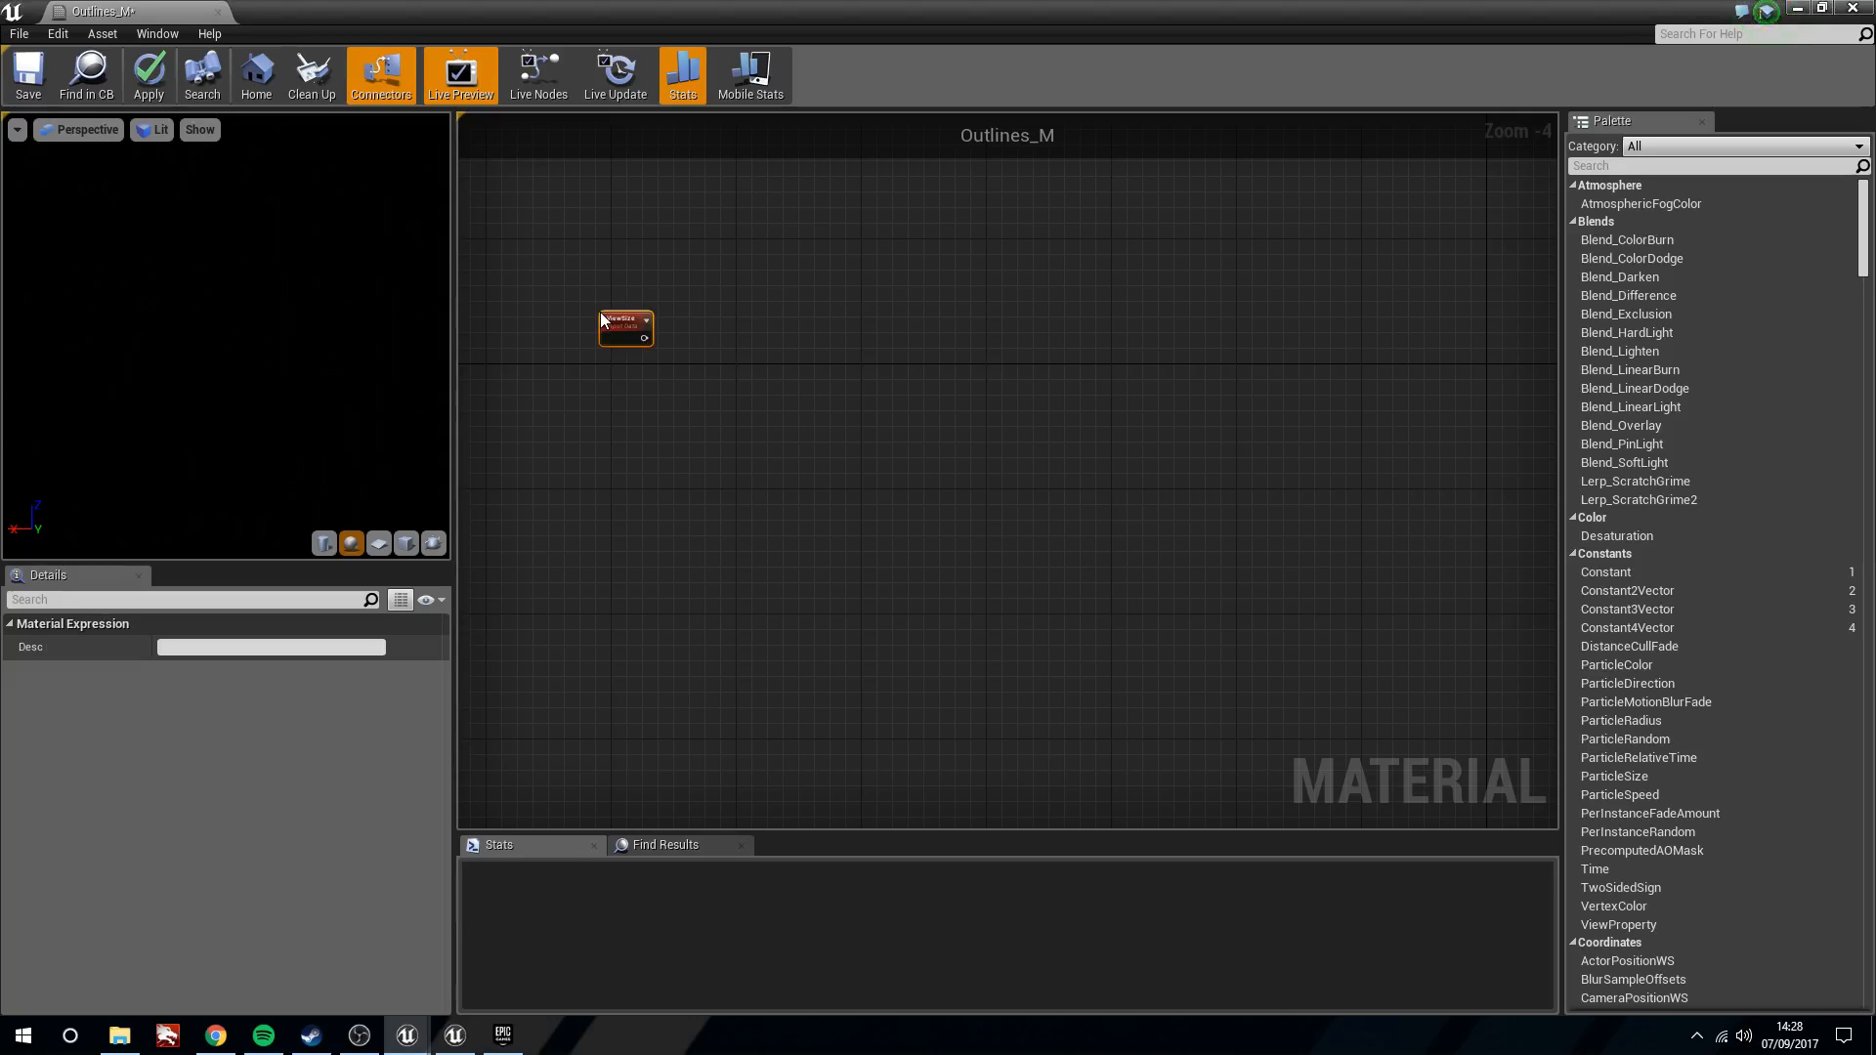
Add a Divide node with the ViewSize output wired into its A input
{"action": "scroll", "coordinate": [603, 320], "scroll_direction": "up", "scroll_amount": 4}
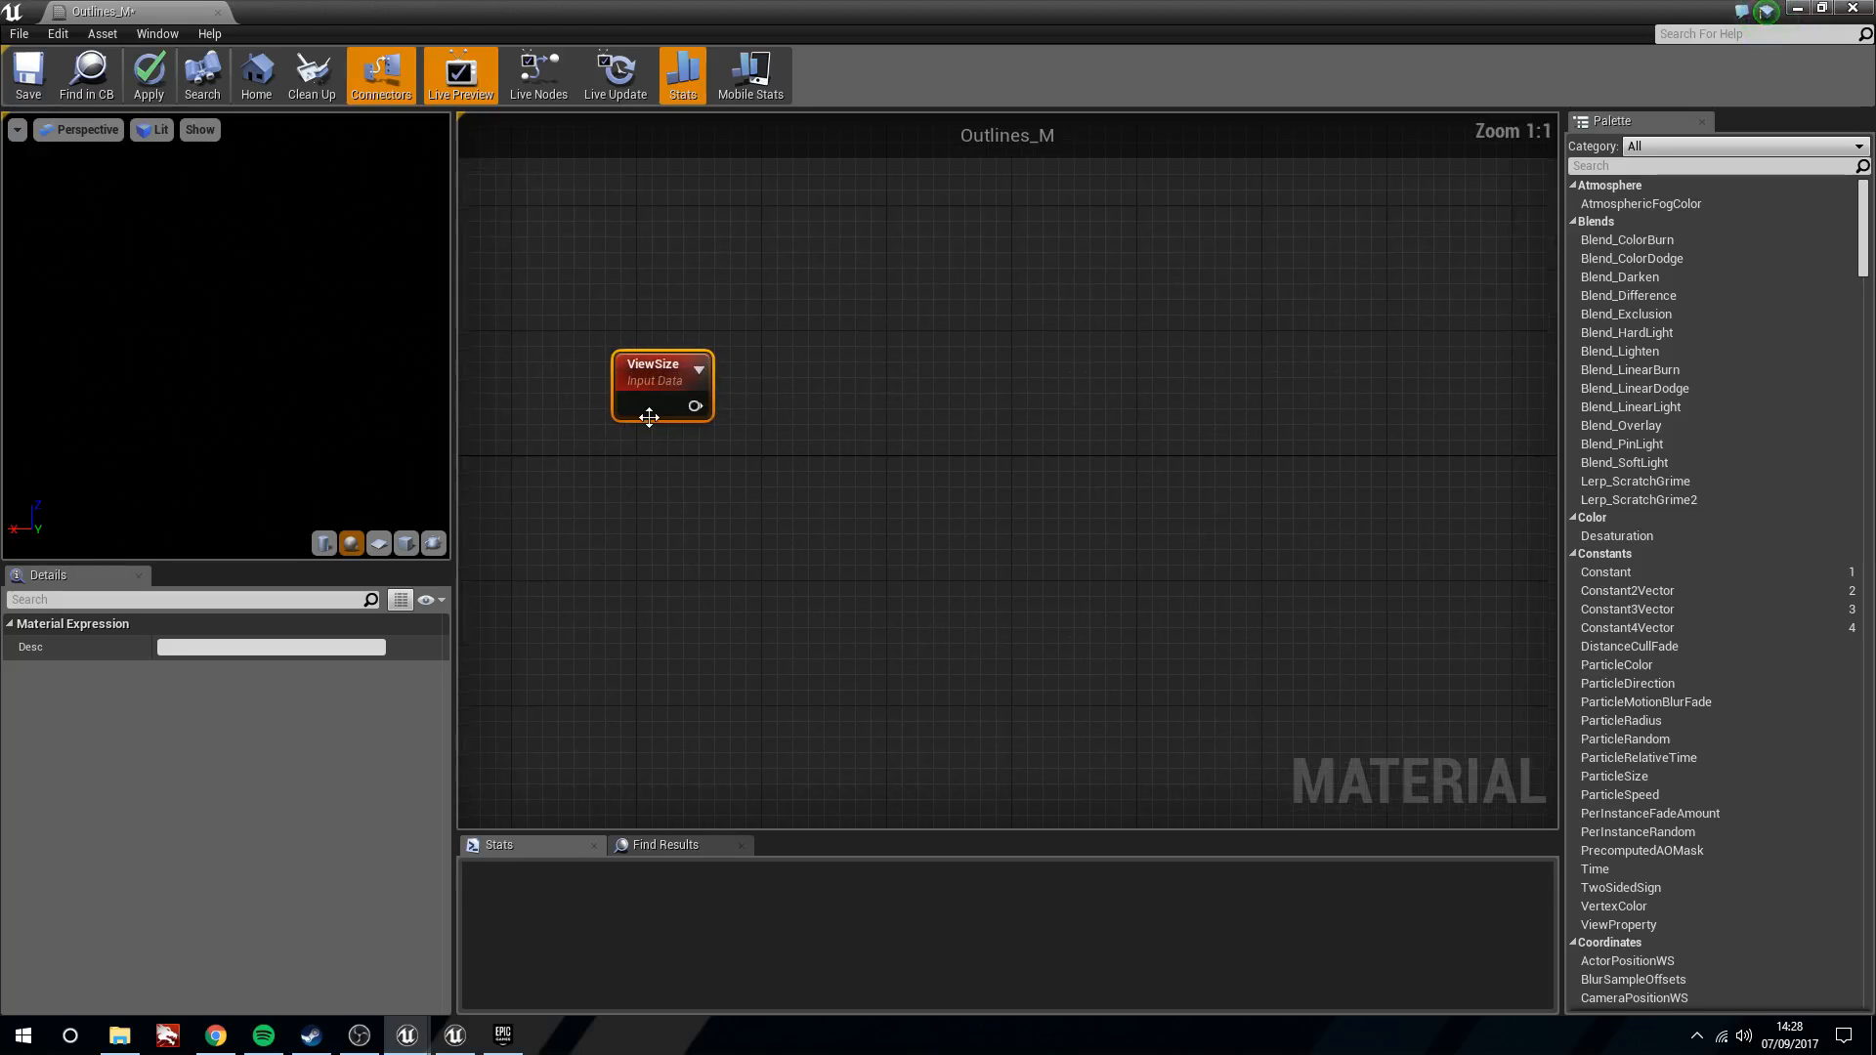
{"action": "left_click_drag", "start_coordinate": [634, 363], "coordinate": [723, 406]}
{"action": "type", "text": "div"}
{"action": "key", "text": "Return"}
Add a Constant node with the value 256 and connect it to the Divide node's B input
{"action": "right_click", "coordinate": [683, 532]}
{"action": "left_click", "coordinate": [596, 531]}
{"action": "left_click", "coordinate": [604, 566]}
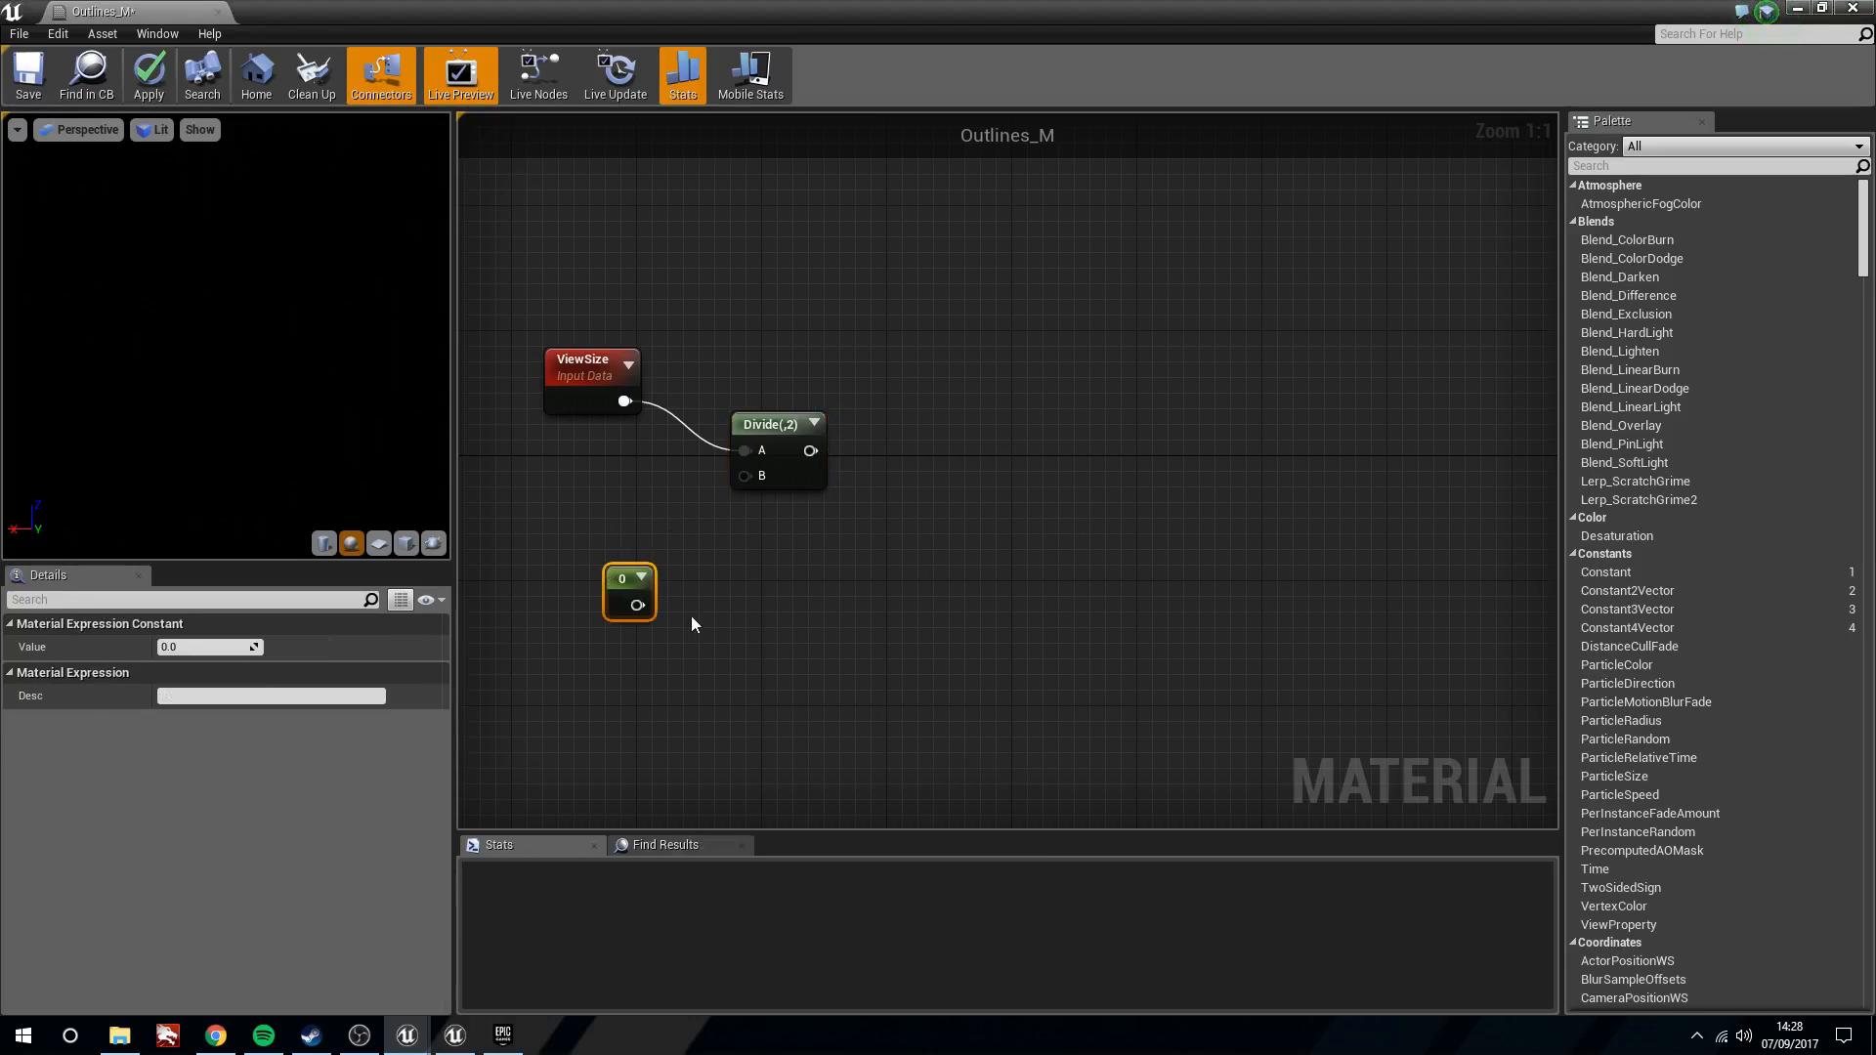
{"action": "left_click_drag", "start_coordinate": [631, 578], "coordinate": [744, 476]}
{"action": "left_click", "coordinate": [187, 648]}
{"action": "type", "text": "256"}
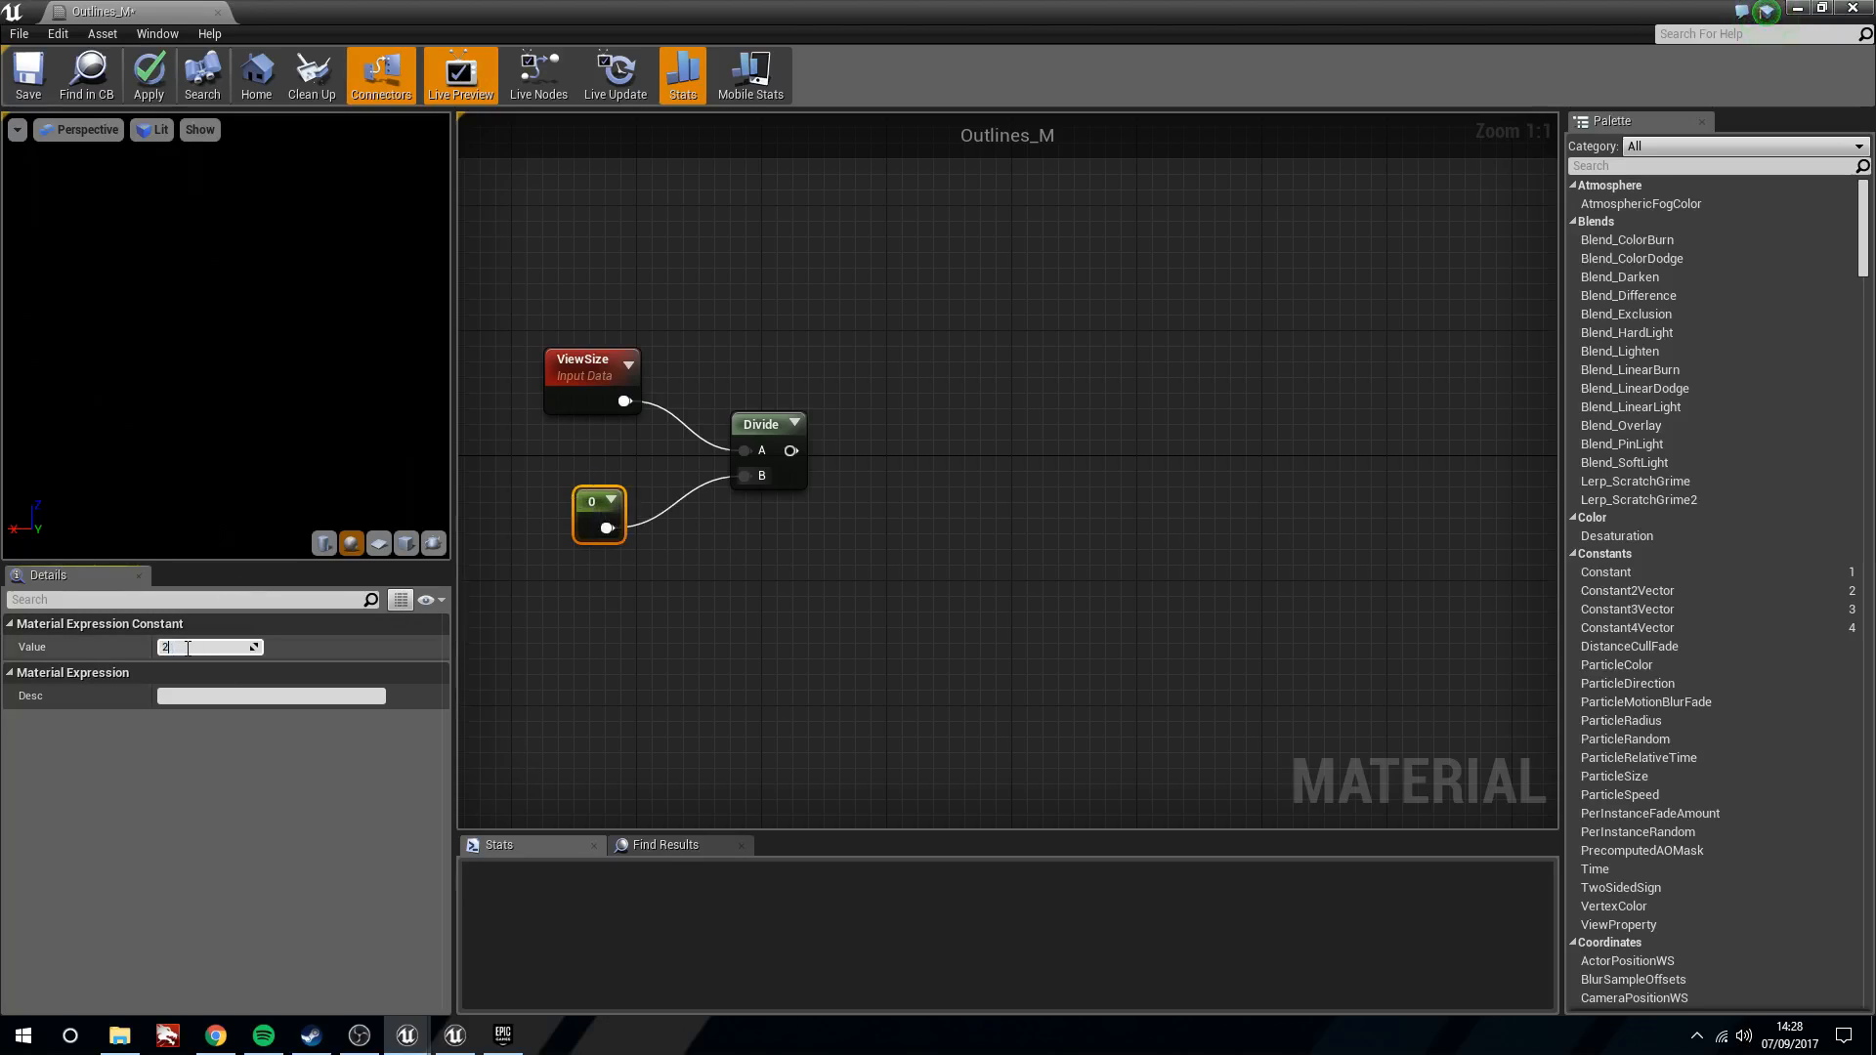
{"action": "key", "text": "Return"}
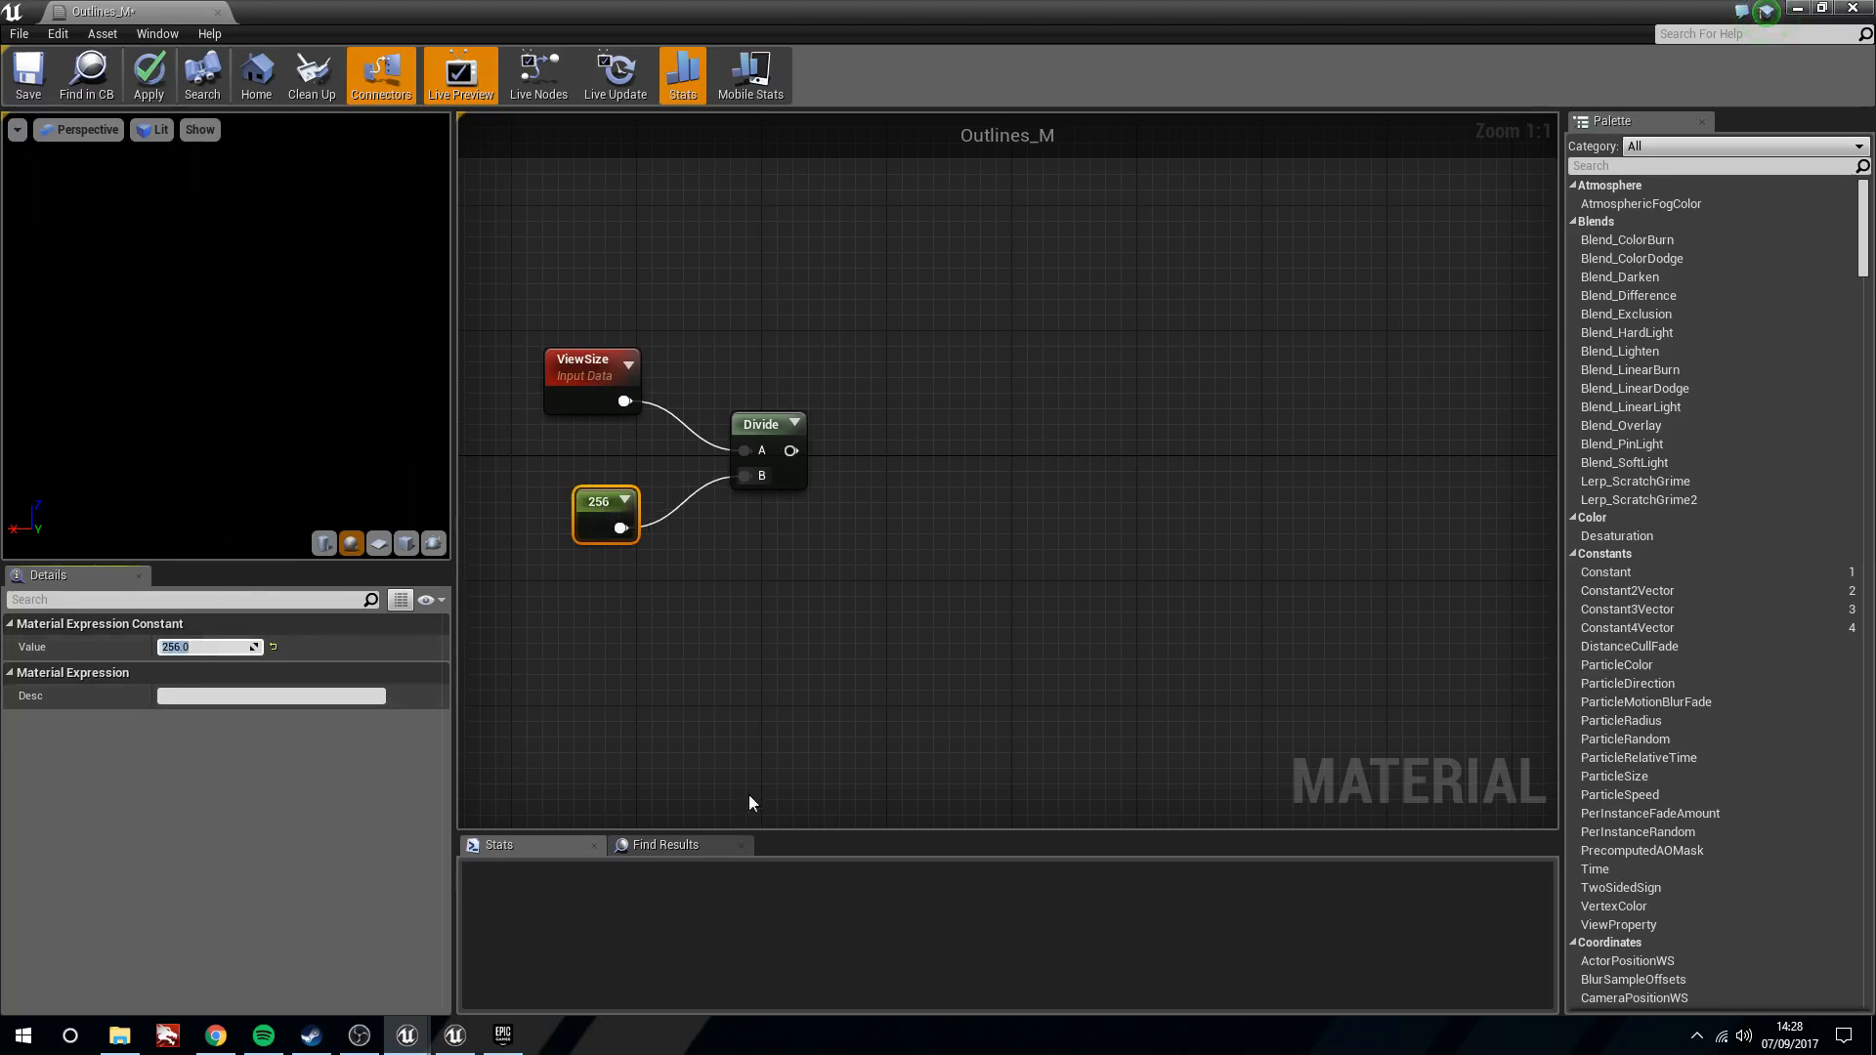
Tidy the ViewSize, 256 constant and Divide nodes into a compact group with ViewSize level with Divide's A input
{"action": "left_click", "coordinate": [703, 566]}
{"action": "left_click_drag", "start_coordinate": [753, 423], "coordinate": [722, 420]}
{"action": "left_click_drag", "start_coordinate": [610, 376], "coordinate": [610, 408]}
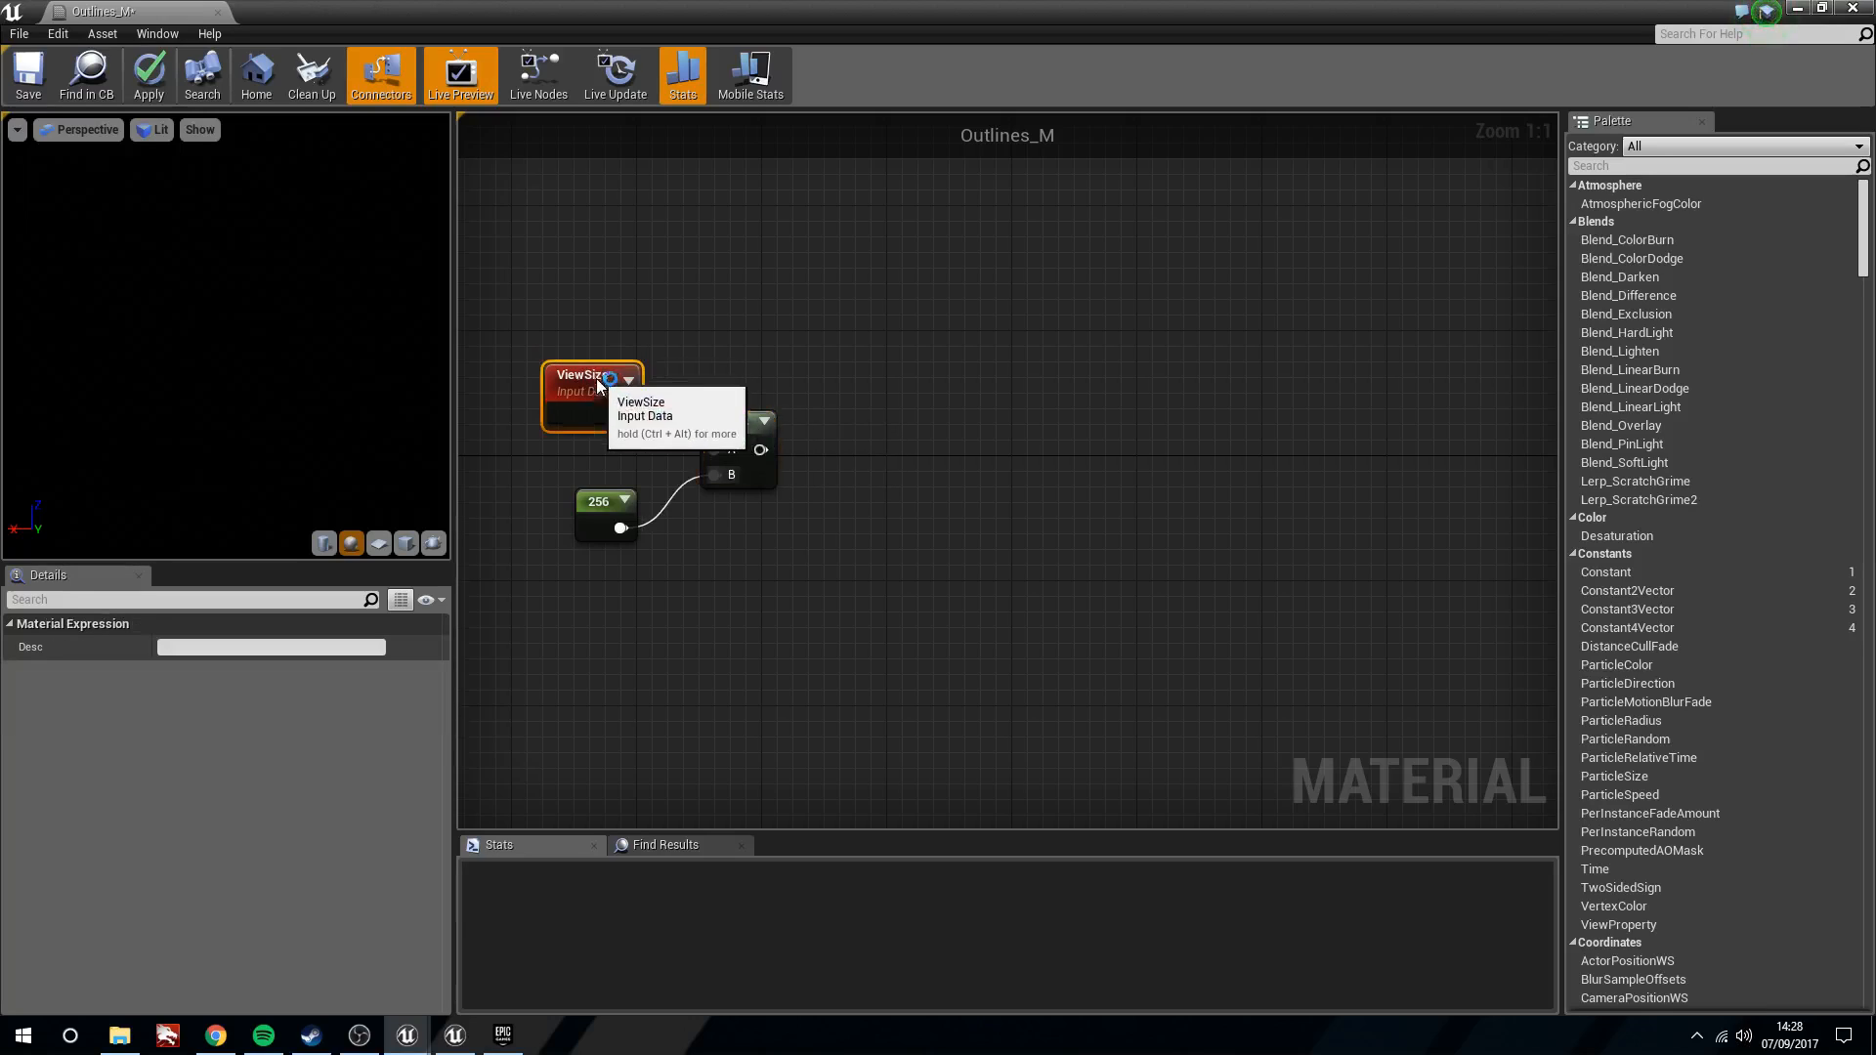
{"action": "left_click_drag", "start_coordinate": [505, 314], "coordinate": [667, 459]}
{"action": "left_click_drag", "start_coordinate": [533, 473], "coordinate": [690, 574]}
{"action": "mouse_move", "coordinate": [576, 503]}
{"action": "left_mouse_down"}
{"action": "mouse_move", "coordinate": [590, 488]}
{"action": "mouse_move", "coordinate": [575, 492]}
{"action": "left_mouse_up"}
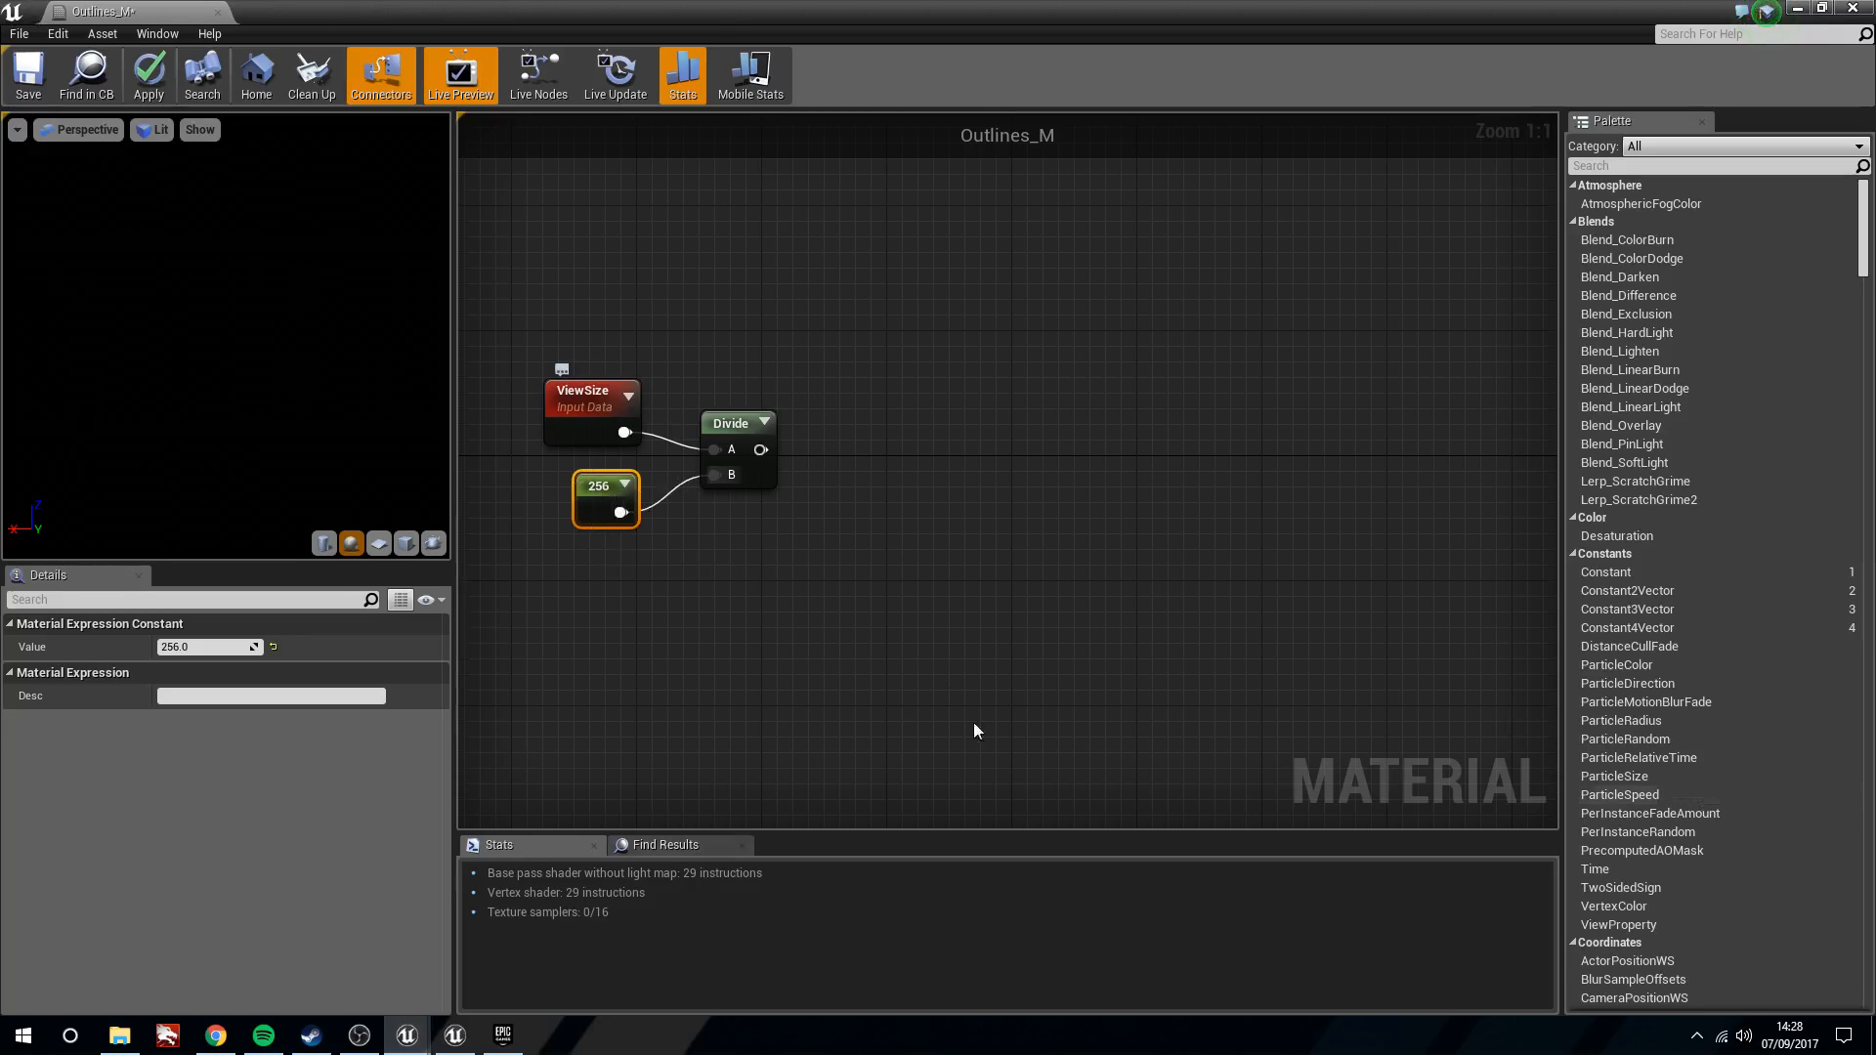
{"action": "left_click_drag", "start_coordinate": [716, 442], "coordinate": [716, 427]}
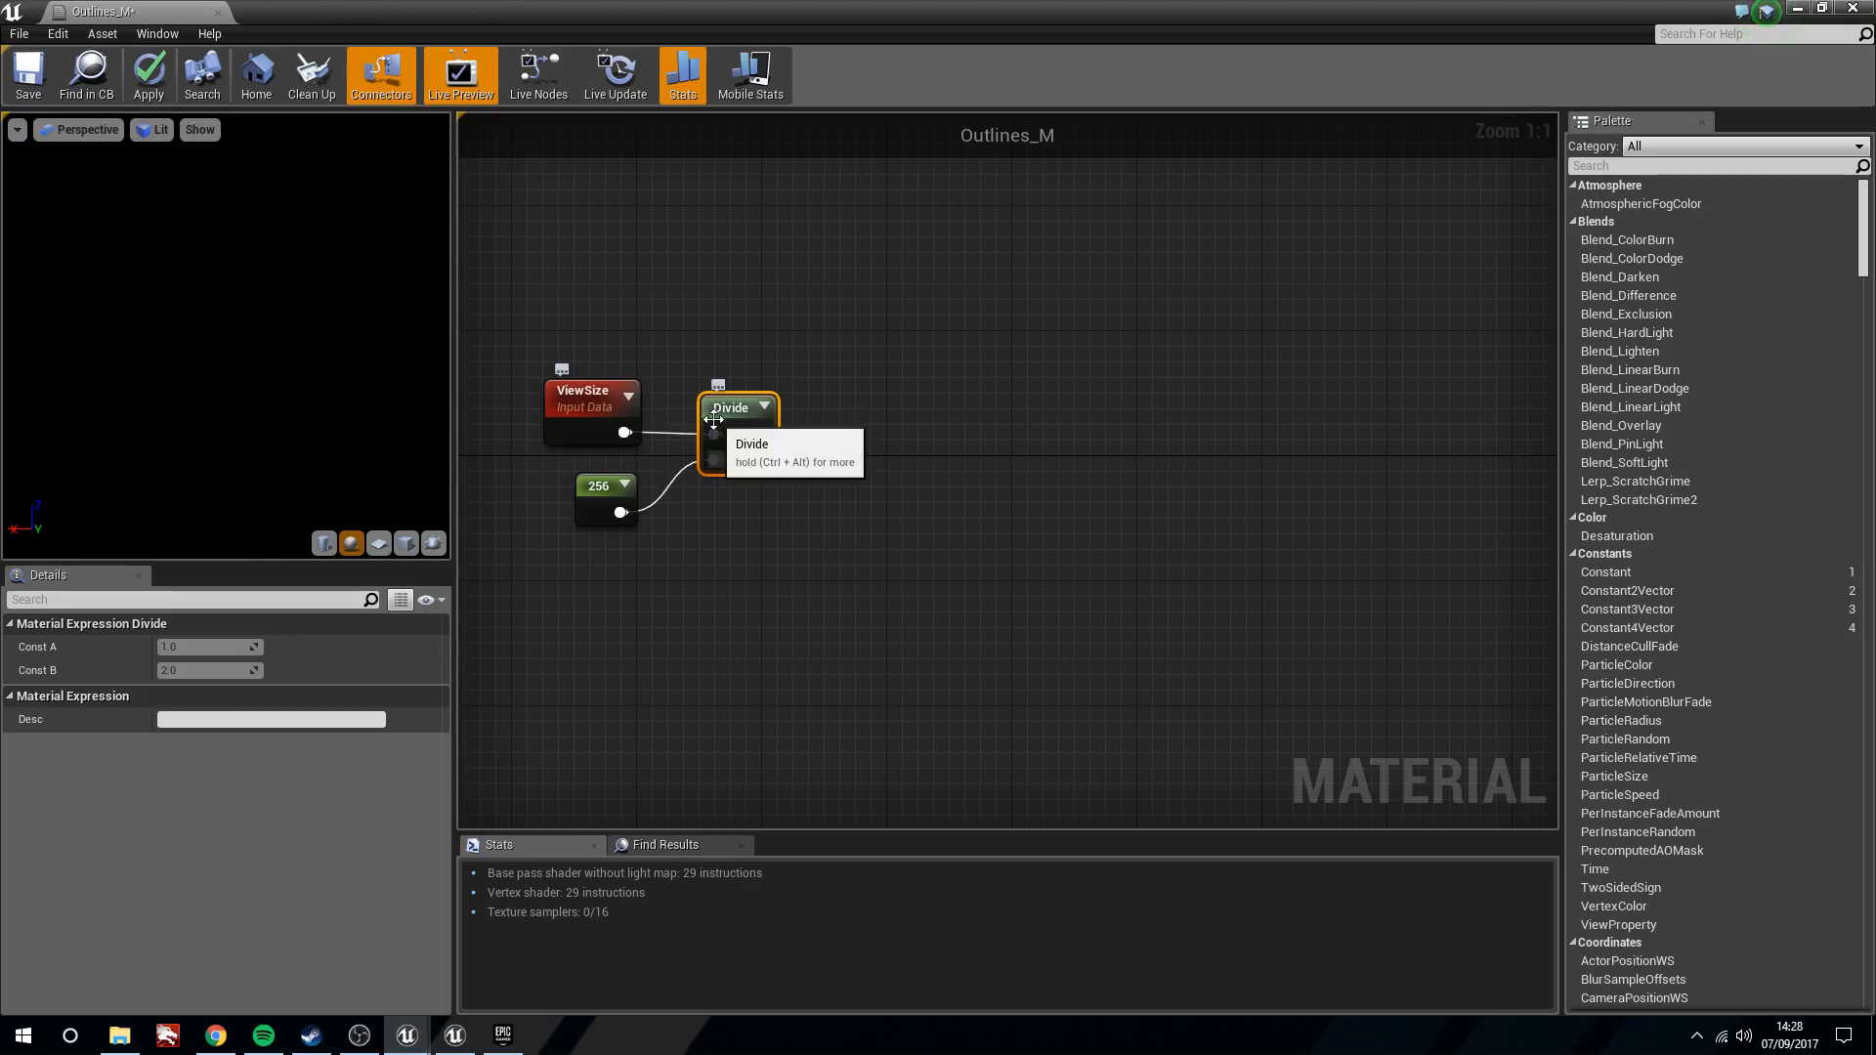
Add a Ceil node wired to the output of the Divide node
{"action": "left_click_drag", "start_coordinate": [760, 434], "coordinate": [825, 399]}
{"action": "type", "text": "ceil"}
{"action": "key", "text": "Return"}
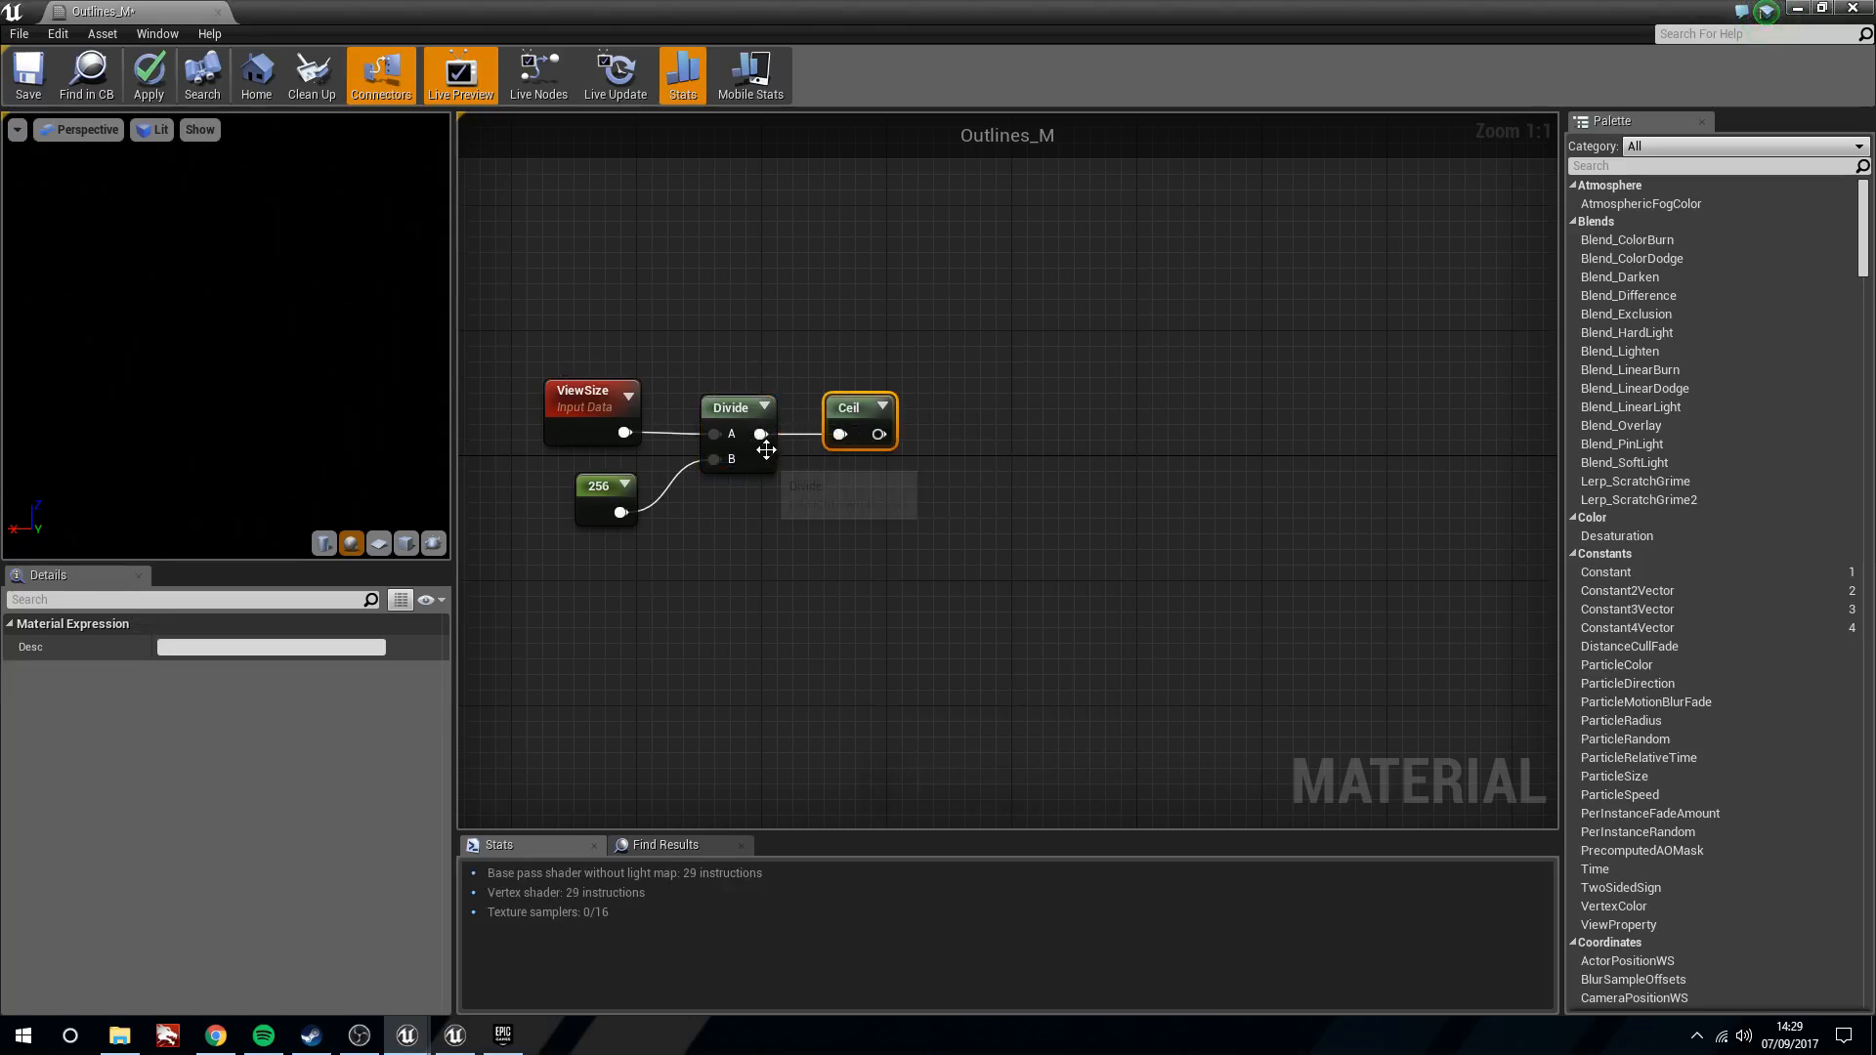
{"action": "left_click", "coordinate": [801, 486]}
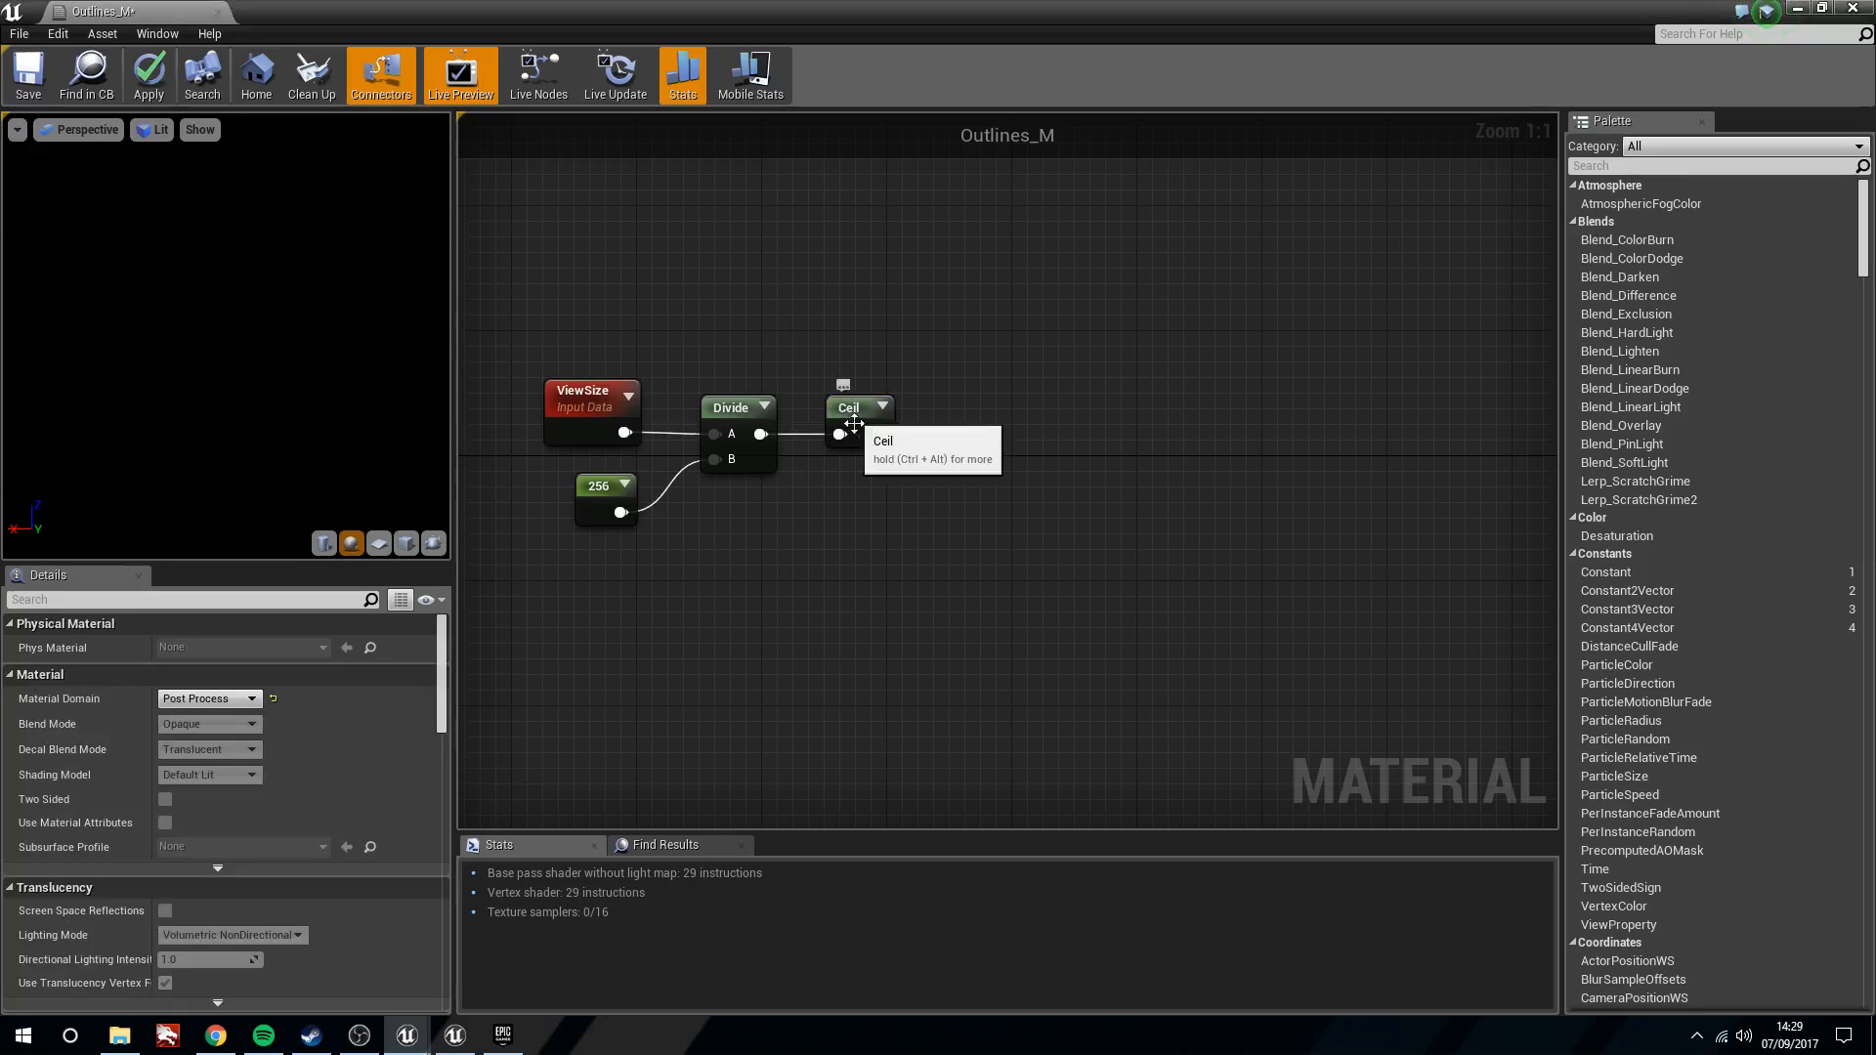
Add a Clamp node wired to the Ceil output, with its minimum set to 1 and maximum to 2
{"action": "left_click_drag", "start_coordinate": [877, 434], "coordinate": [982, 426]}
{"action": "type", "text": "clam"}
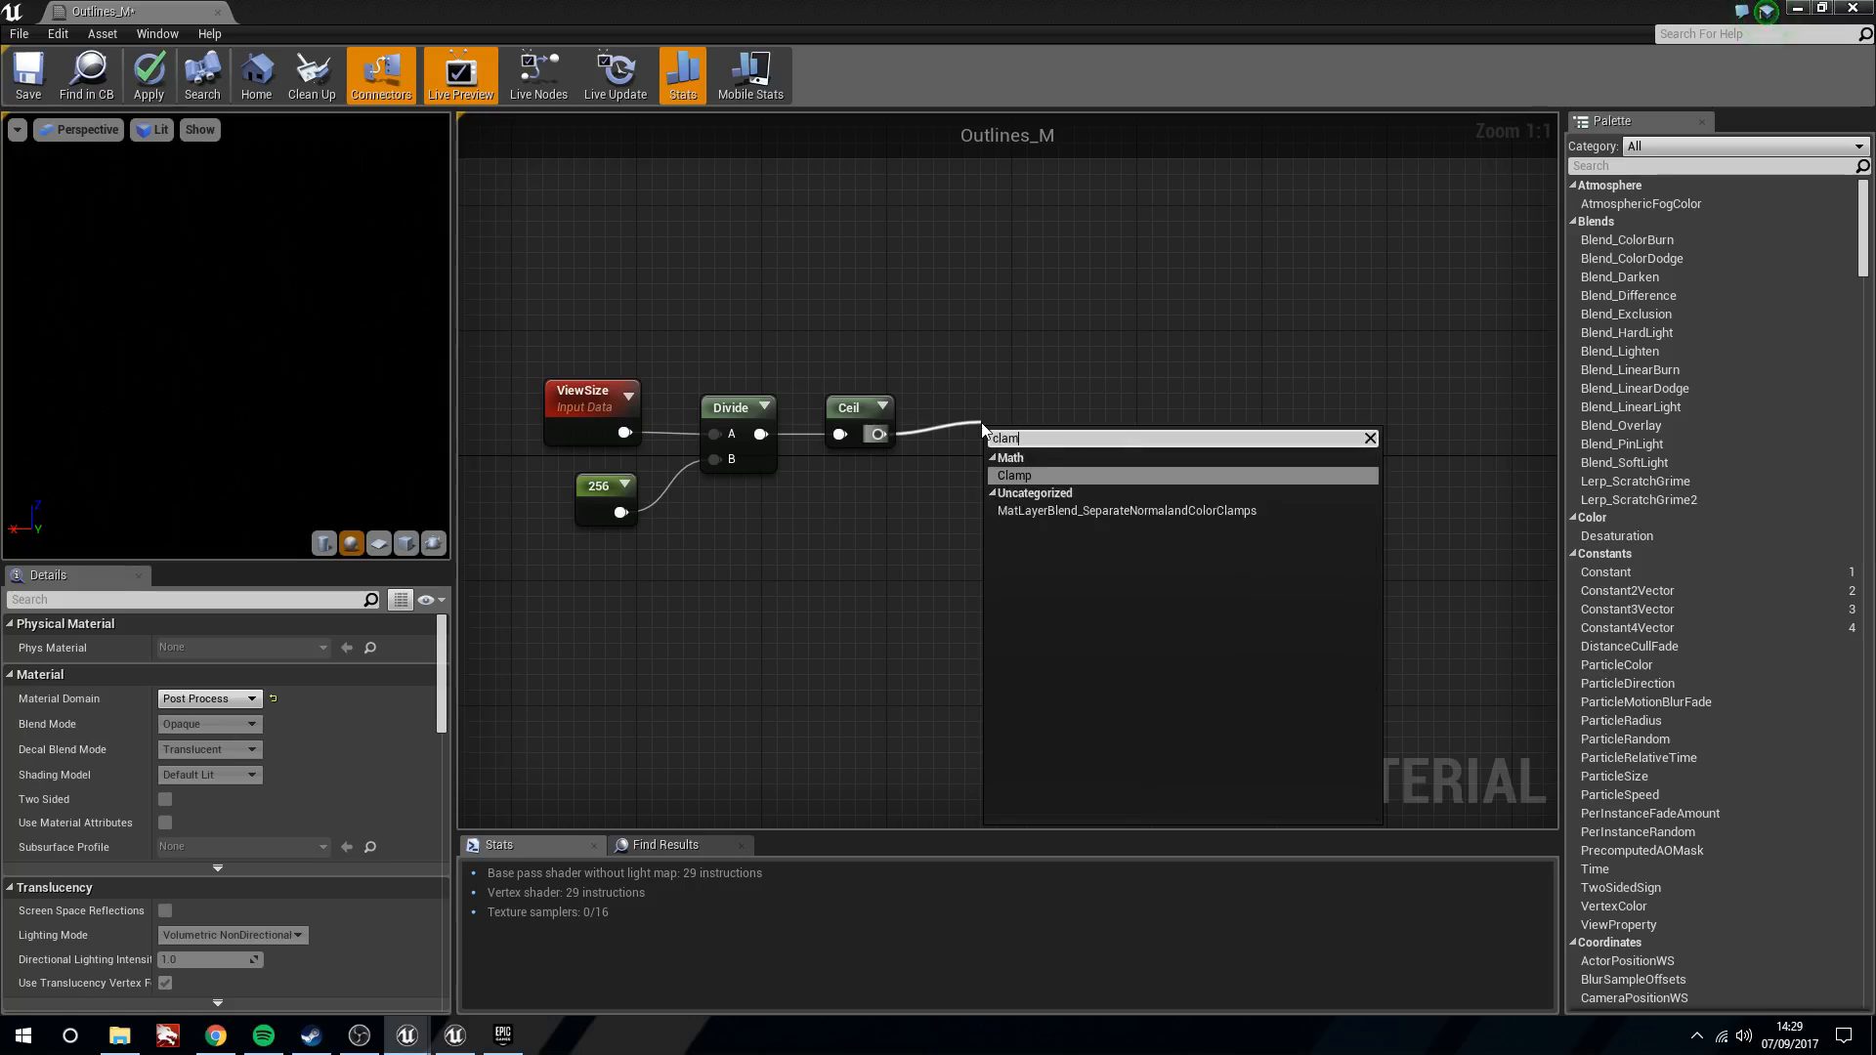
{"action": "key", "text": "Return"}
{"action": "left_click", "coordinate": [217, 679]}
{"action": "type", "text": "1"}
{"action": "left_click", "coordinate": [225, 696]}
{"action": "type", "text": "2"}
{"action": "key", "text": "Return"}
{"action": "left_click", "coordinate": [1058, 407]}
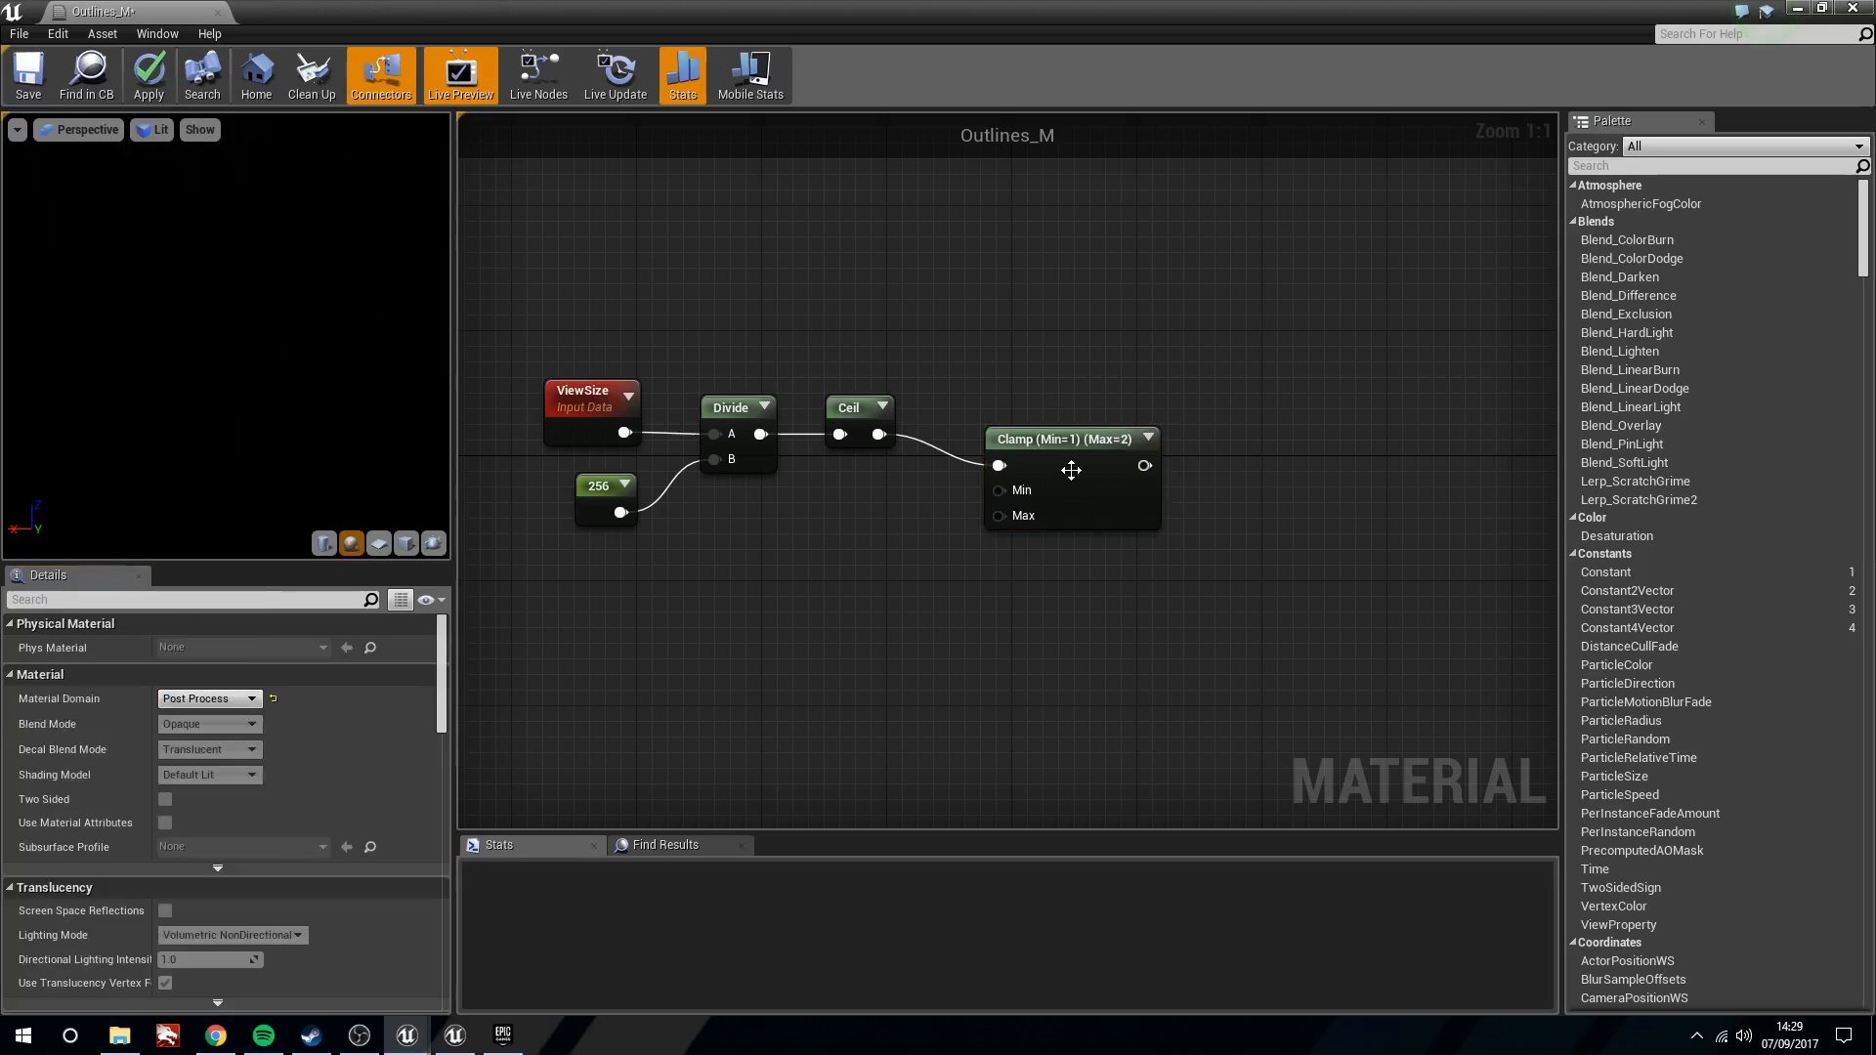
Align the Clamp node with the Ceil node and shift the whole node chain together
{"action": "left_click_drag", "start_coordinate": [1071, 470], "coordinate": [1022, 439]}
{"action": "left_click_drag", "start_coordinate": [528, 323], "coordinate": [1055, 622]}
{"action": "left_click_drag", "start_coordinate": [844, 410], "coordinate": [796, 392]}
{"action": "left_click", "coordinate": [1029, 578]}
{"action": "right_click_drag", "start_coordinate": [1030, 578], "coordinate": [994, 574]}
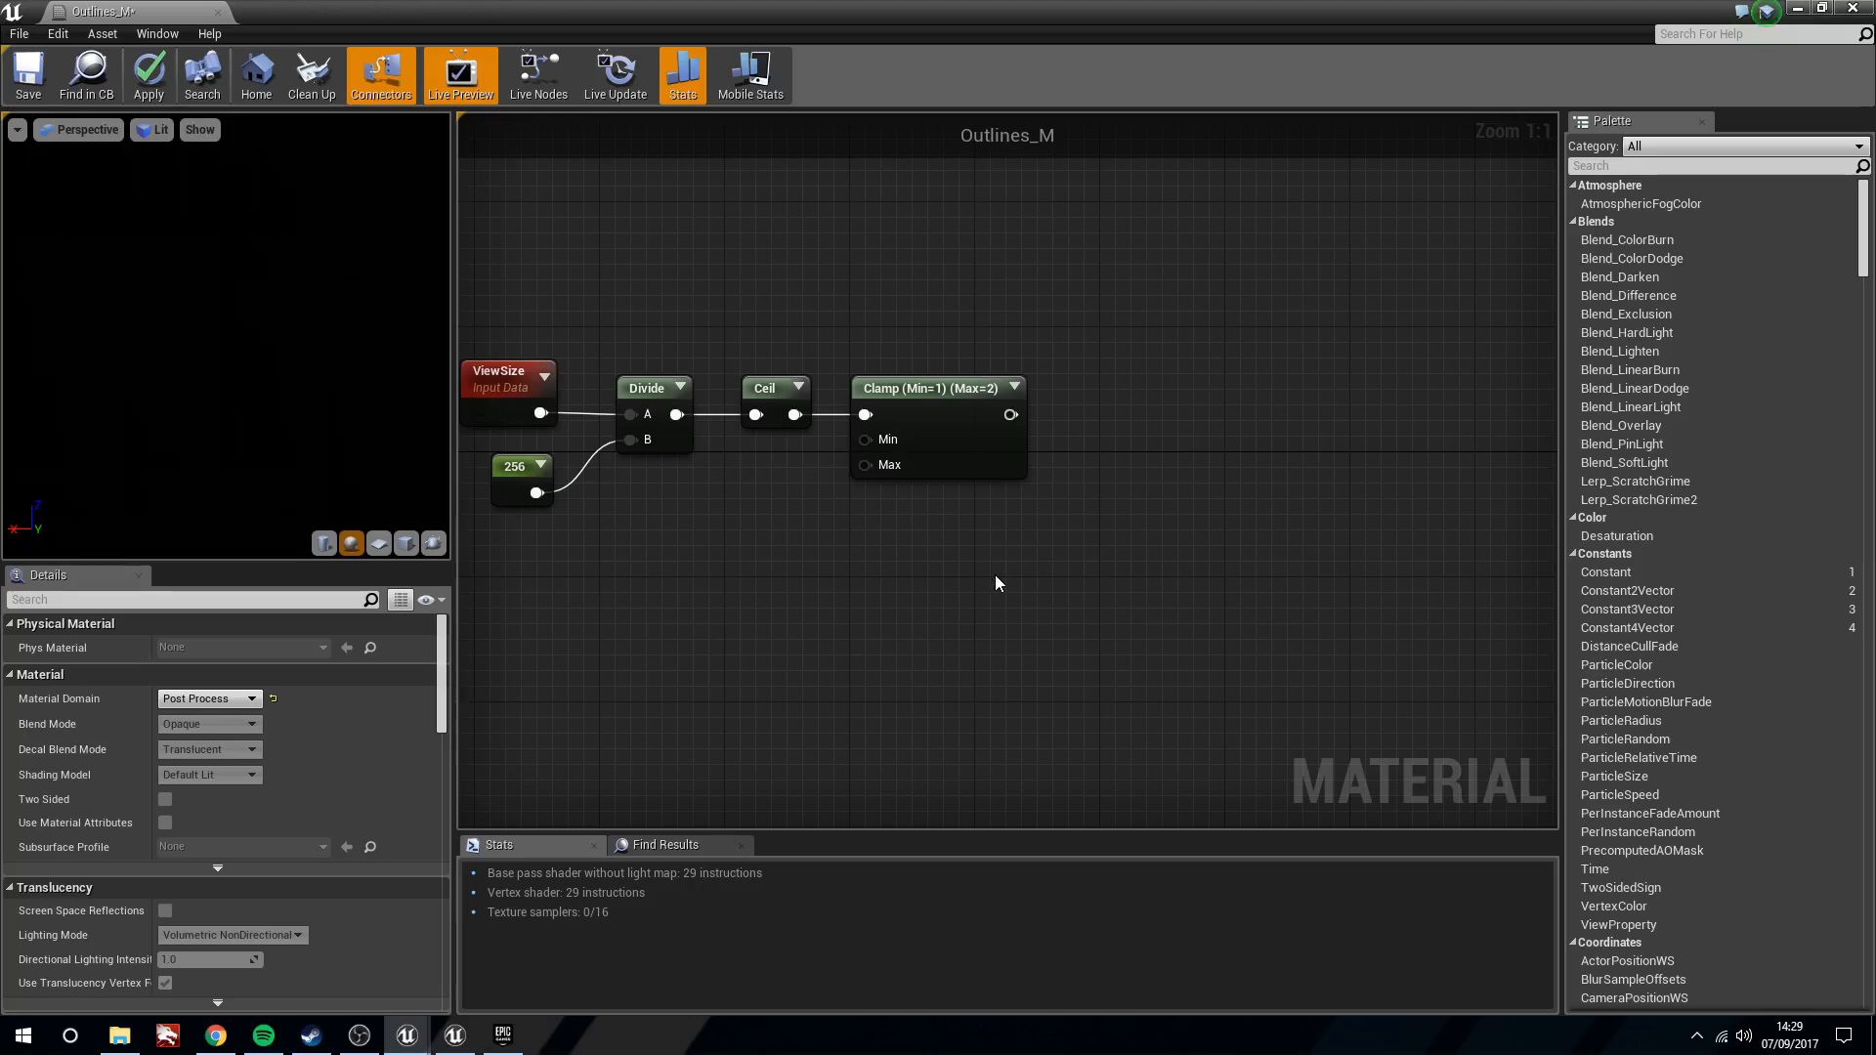
Add a Multiply node with the Clamp output wired into its A input
{"action": "left_click_drag", "start_coordinate": [1010, 414], "coordinate": [1141, 455]}
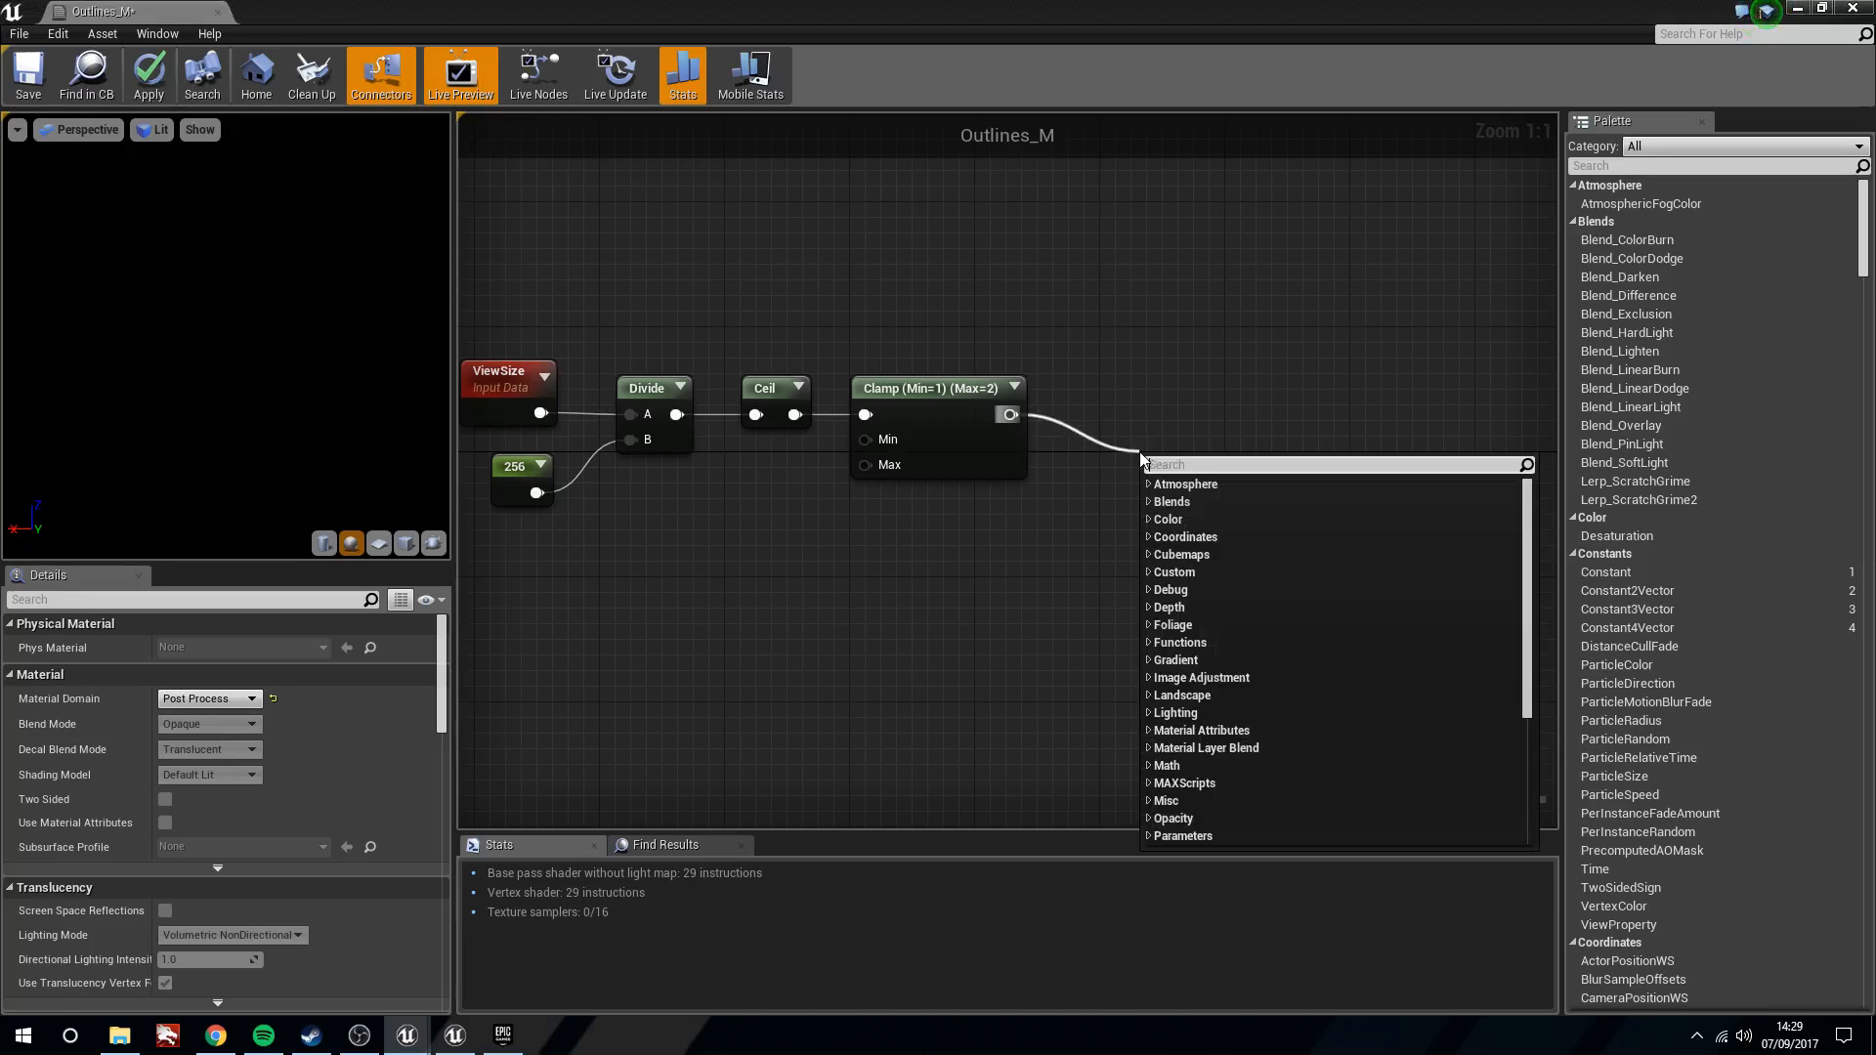
{"action": "type", "text": "multiply"}
{"action": "key", "text": "Return"}
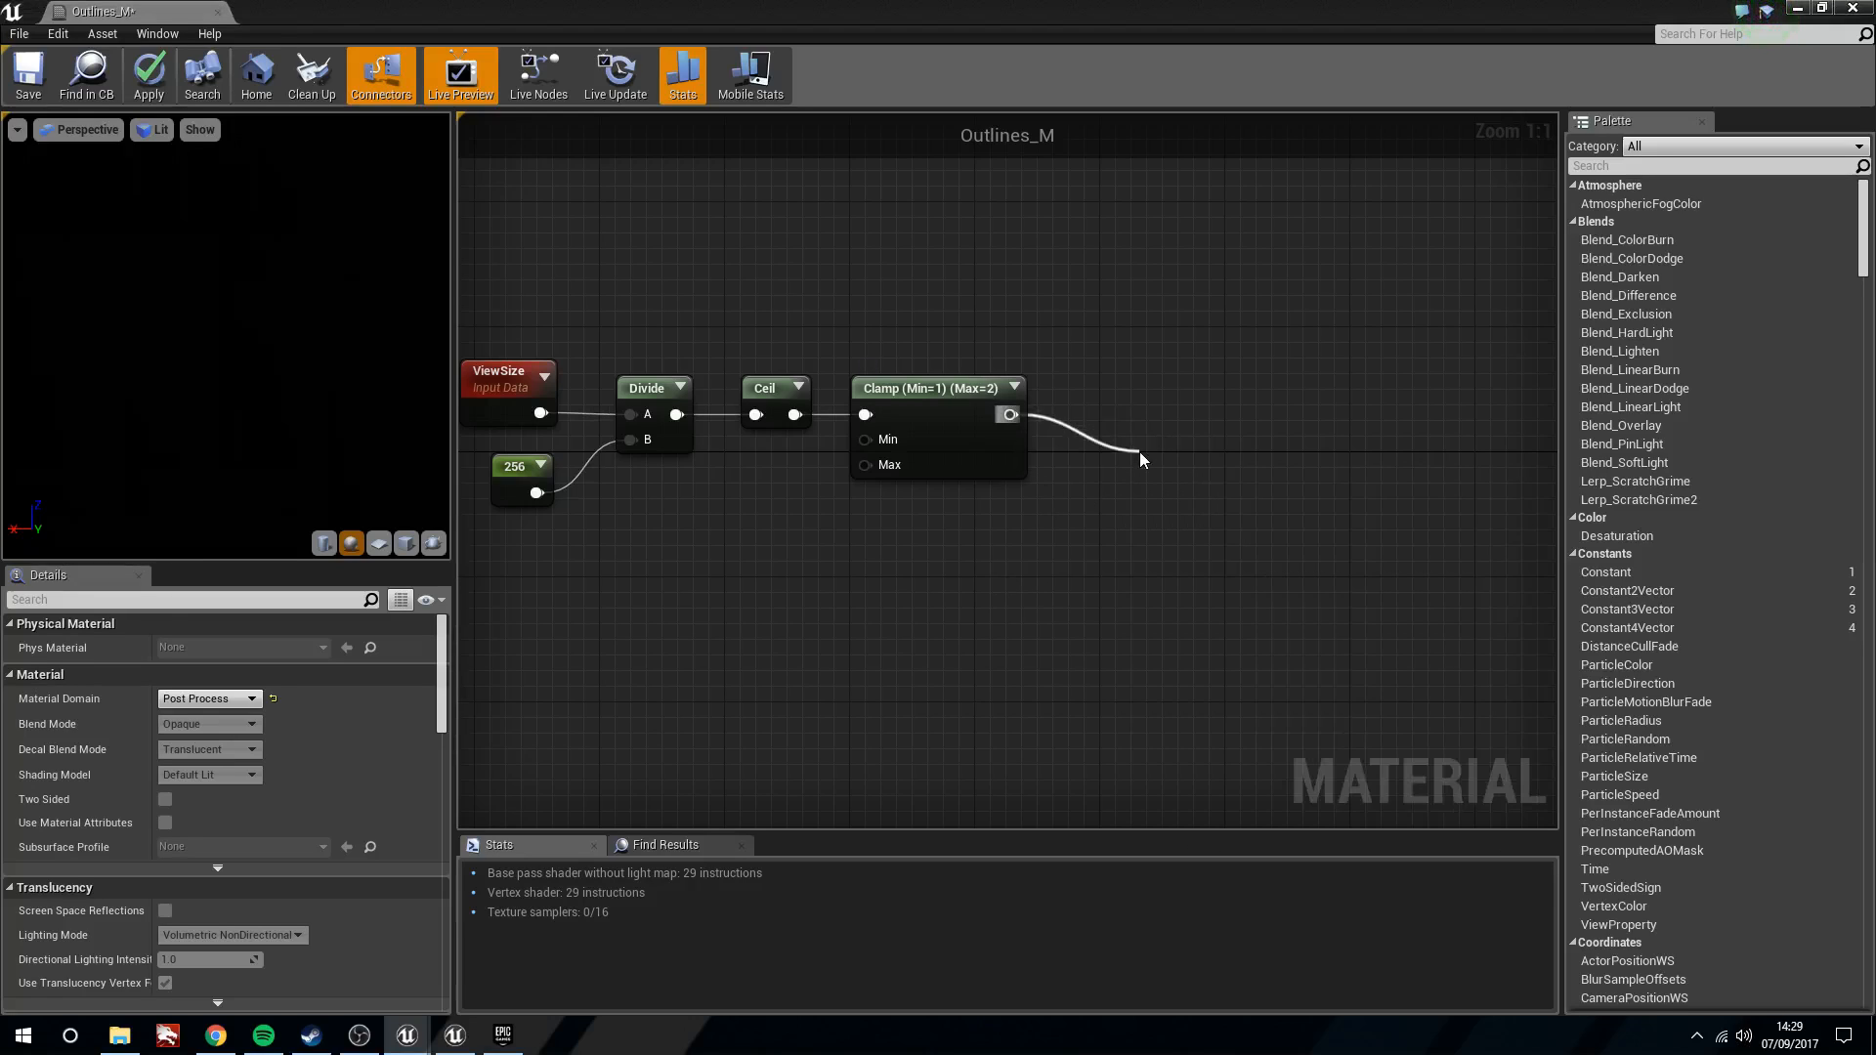
Add a SceneTexelSize node below the Clamp and Multiply nodes
{"action": "right_click", "coordinate": [1038, 619]}
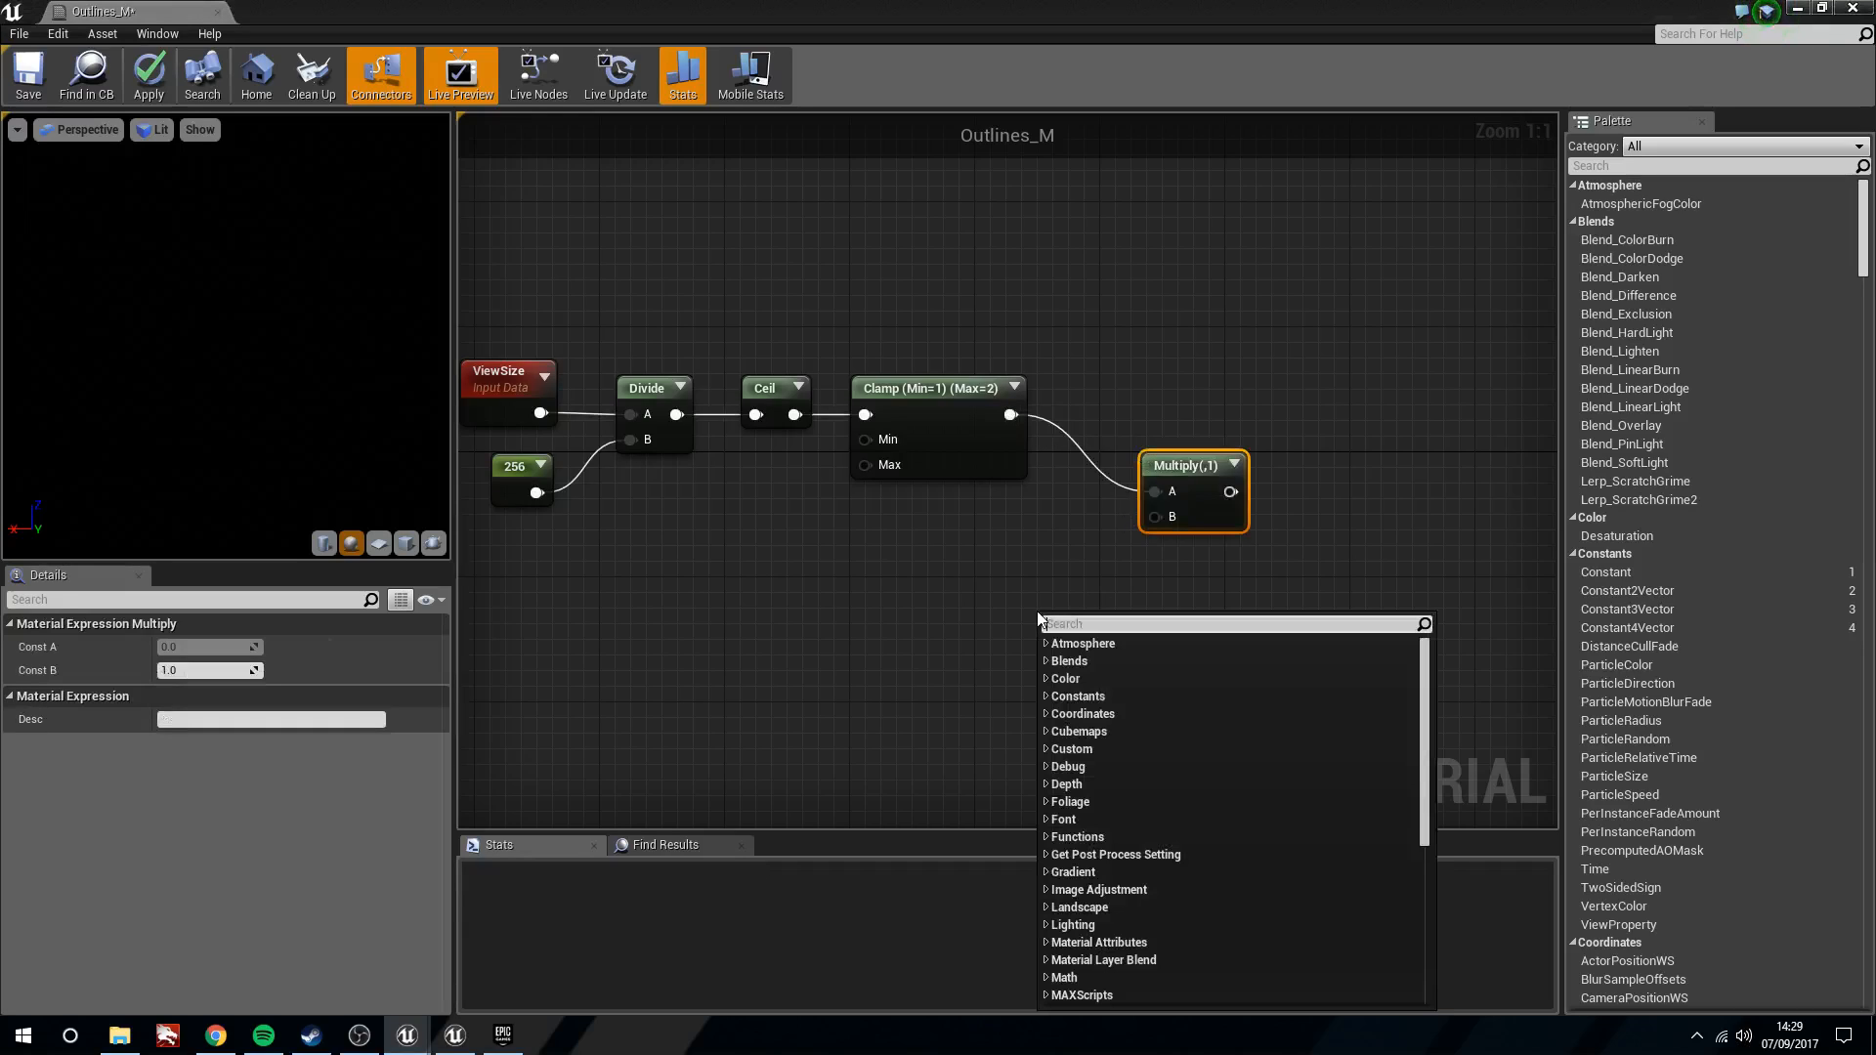
{"action": "type", "text": "scene t"}
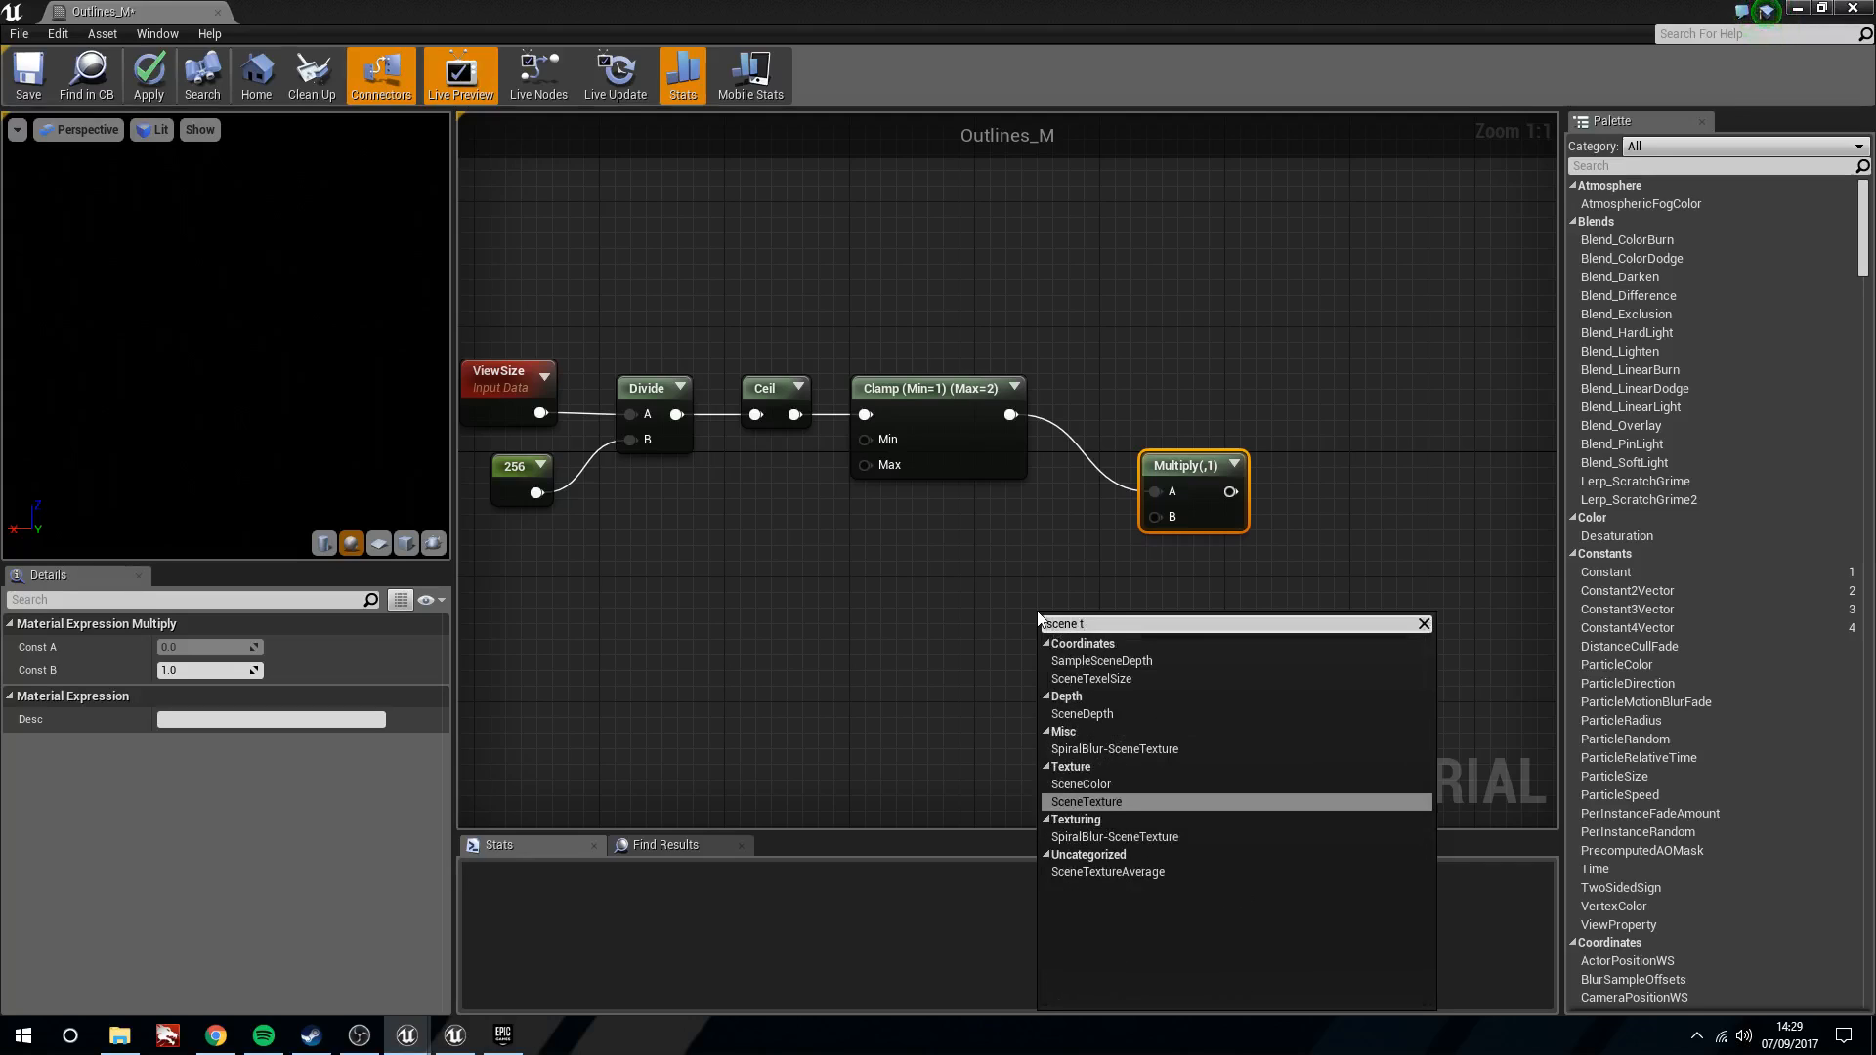
{"action": "key", "text": "Up"}
{"action": "key", "text": "Up"}
{"action": "key", "text": "Up"}
{"action": "key", "text": "Up"}
{"action": "key", "text": "Return"}
Connect SceneTexelSize to the Multiply node's B input, placing SceneTexelSize under Clamp and Multiply in line with the chain
{"action": "left_click_drag", "start_coordinate": [1051, 620], "coordinate": [913, 524]}
{"action": "left_click_drag", "start_coordinate": [1011, 569], "coordinate": [1100, 386]}
{"action": "left_click_drag", "start_coordinate": [977, 538], "coordinate": [982, 524]}
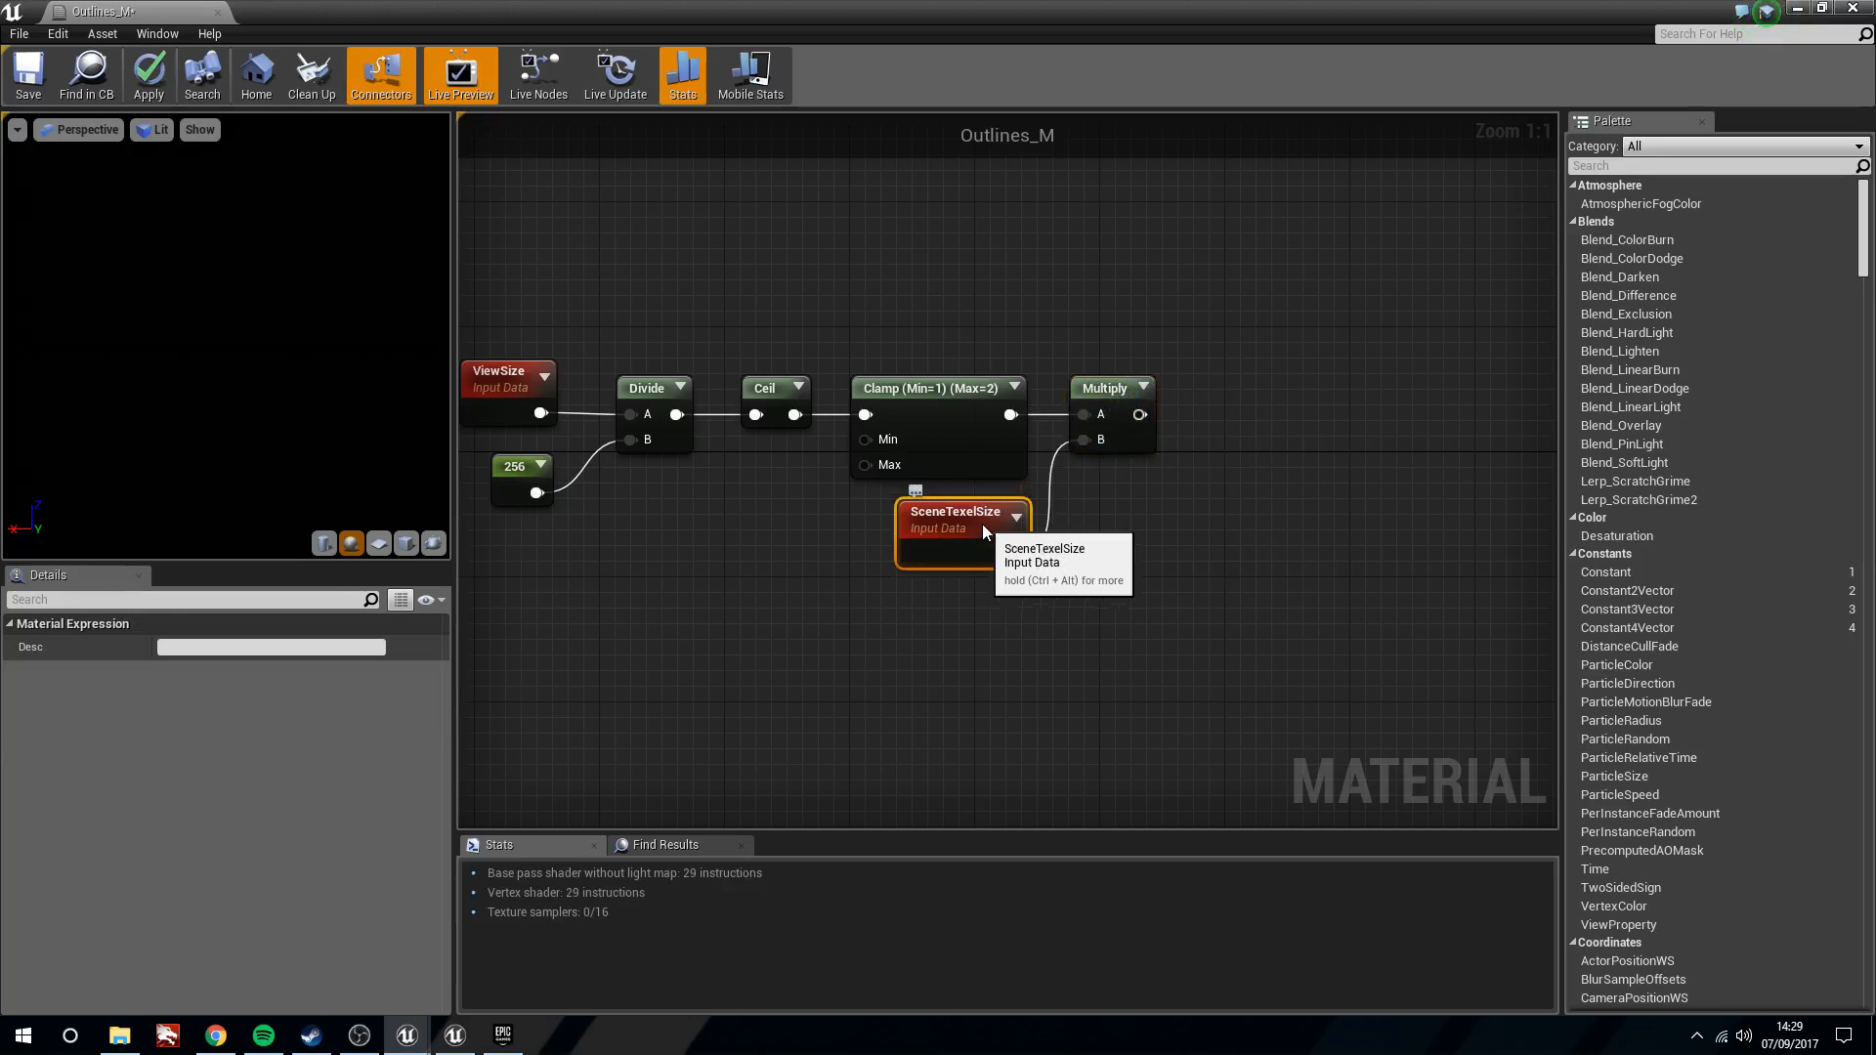
{"action": "right_click_drag", "start_coordinate": [1119, 536], "coordinate": [997, 581]}
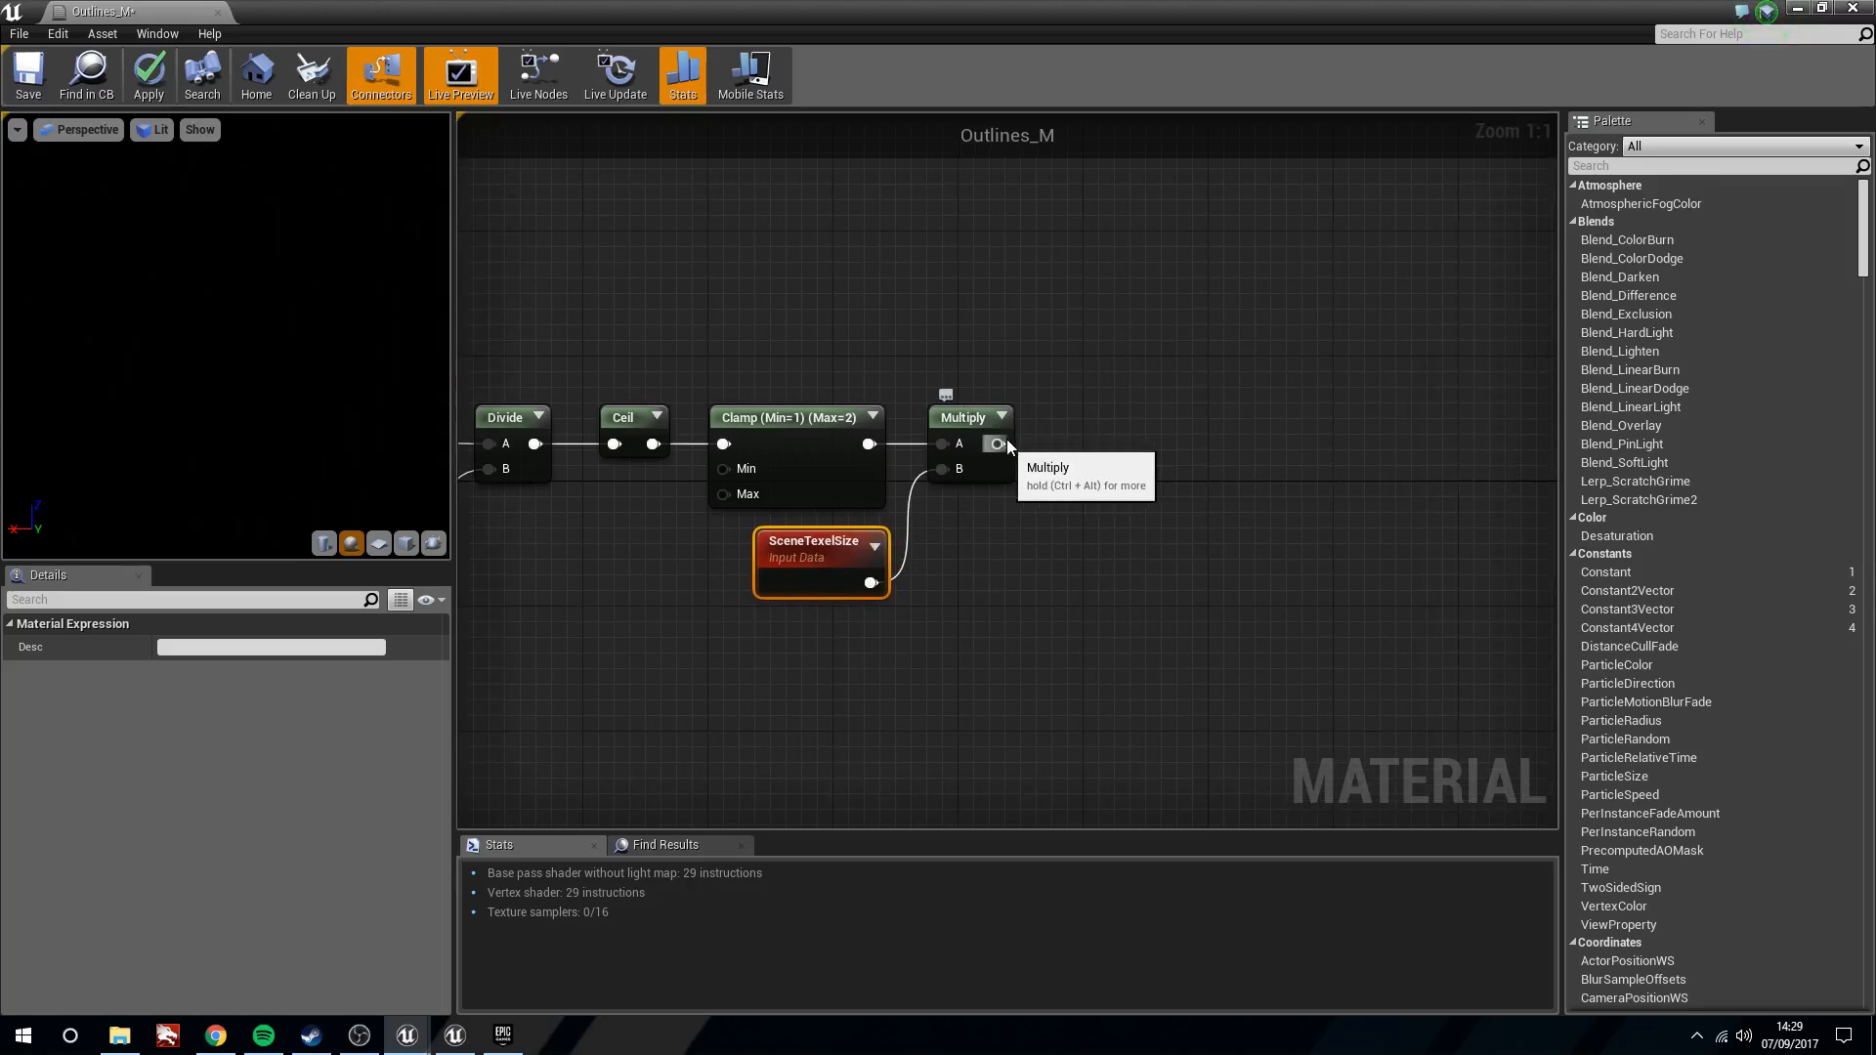
Feed the Multiply output into two ComponentMask nodes, one passing only R and the other passing only G
{"action": "left_click_drag", "start_coordinate": [996, 444], "coordinate": [1096, 420]}
{"action": "type", "text": "comp"}
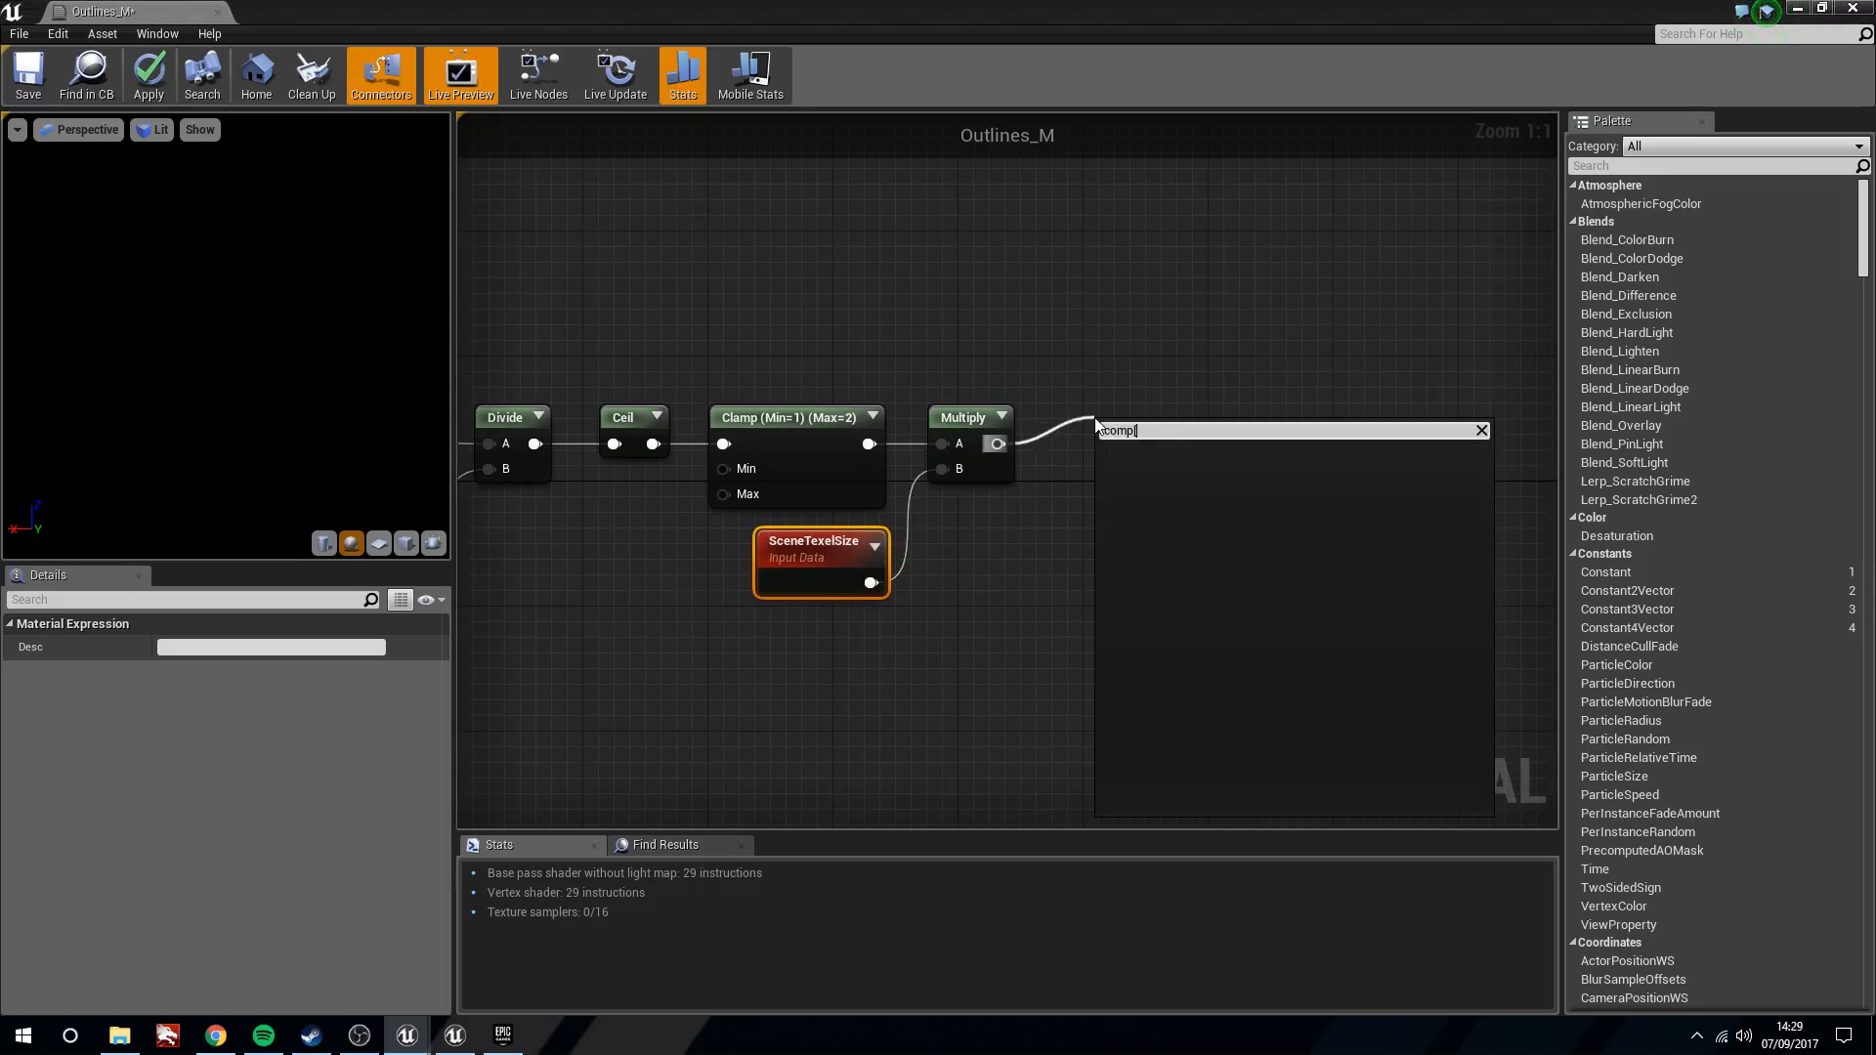
{"action": "key", "text": "Return"}
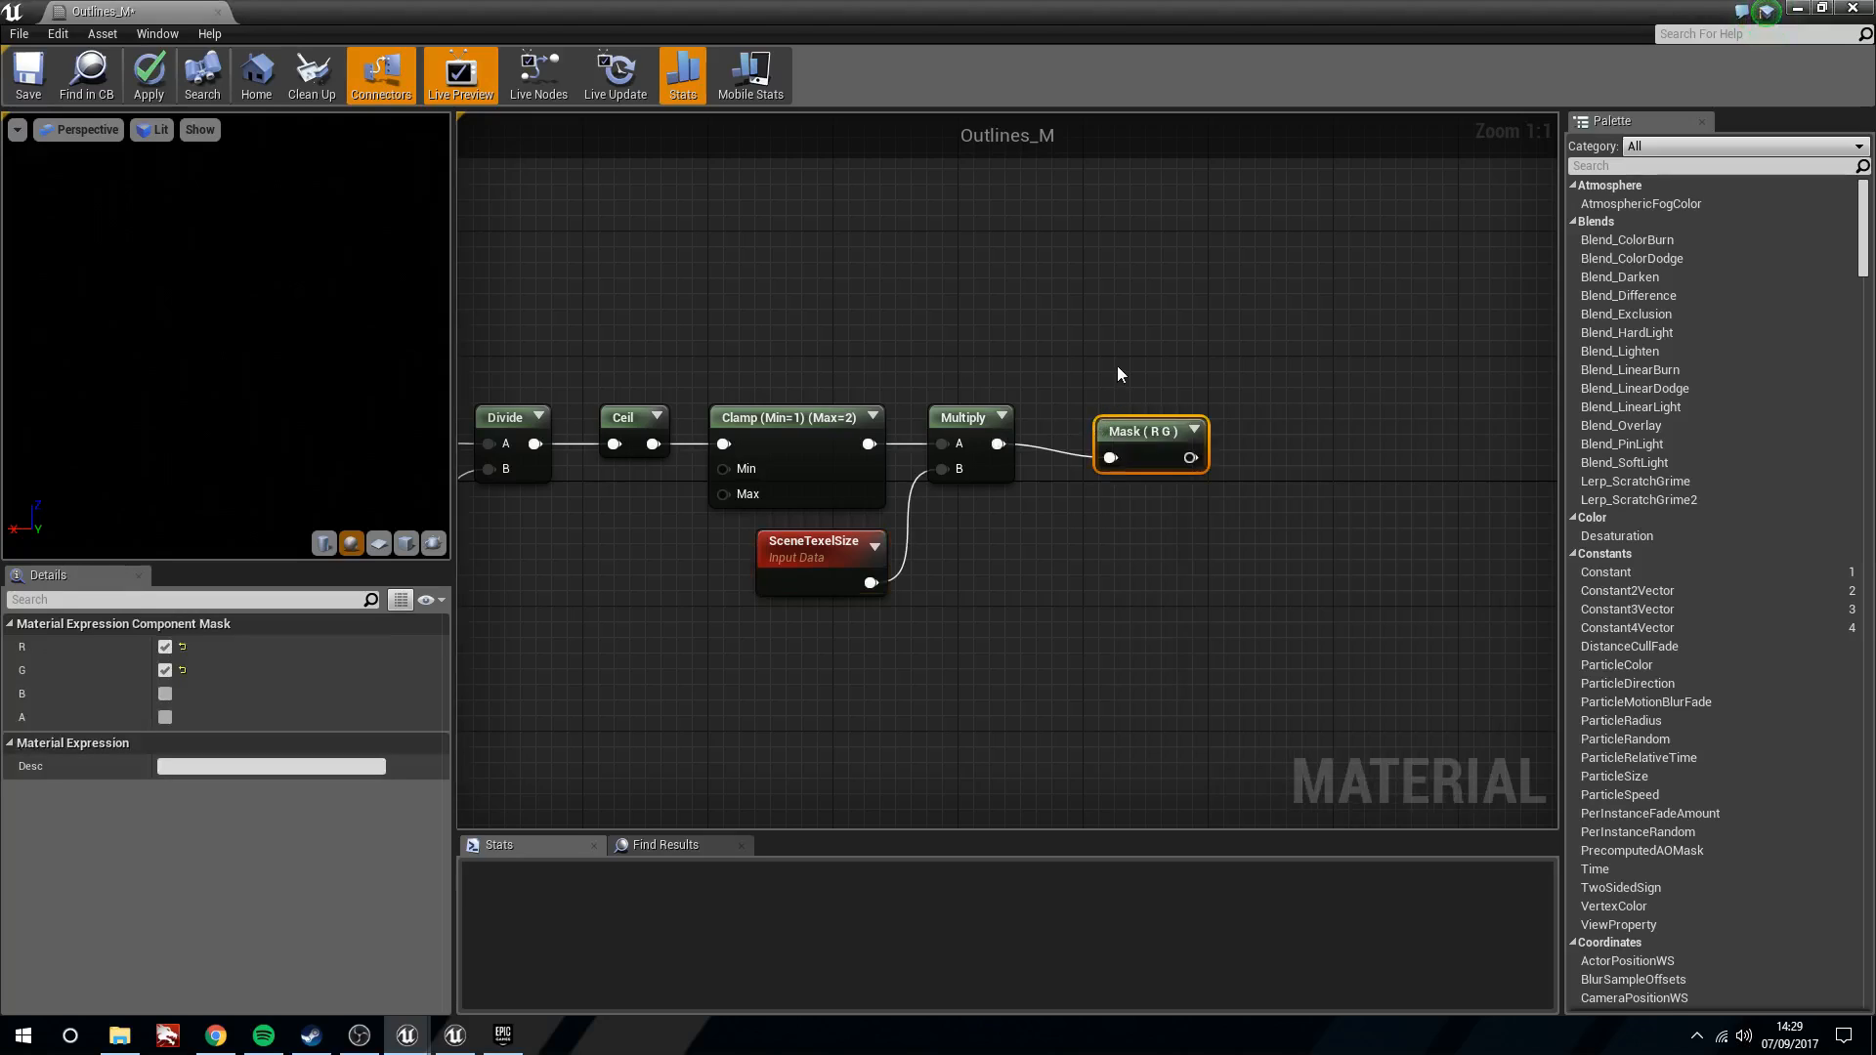
{"action": "left_click_drag", "start_coordinate": [998, 444], "coordinate": [1159, 535]}
{"action": "left_click", "coordinate": [1146, 431]}
{"action": "left_click", "coordinate": [165, 671]}
{"action": "left_click", "coordinate": [166, 646]}
Stack Mask (R) above Mask (G) just after the Multiply node, leaving a gap between them
{"action": "left_click", "coordinate": [1170, 438], "text": "ctrl"}
{"action": "left_click_drag", "start_coordinate": [1148, 521], "coordinate": [1135, 479]}
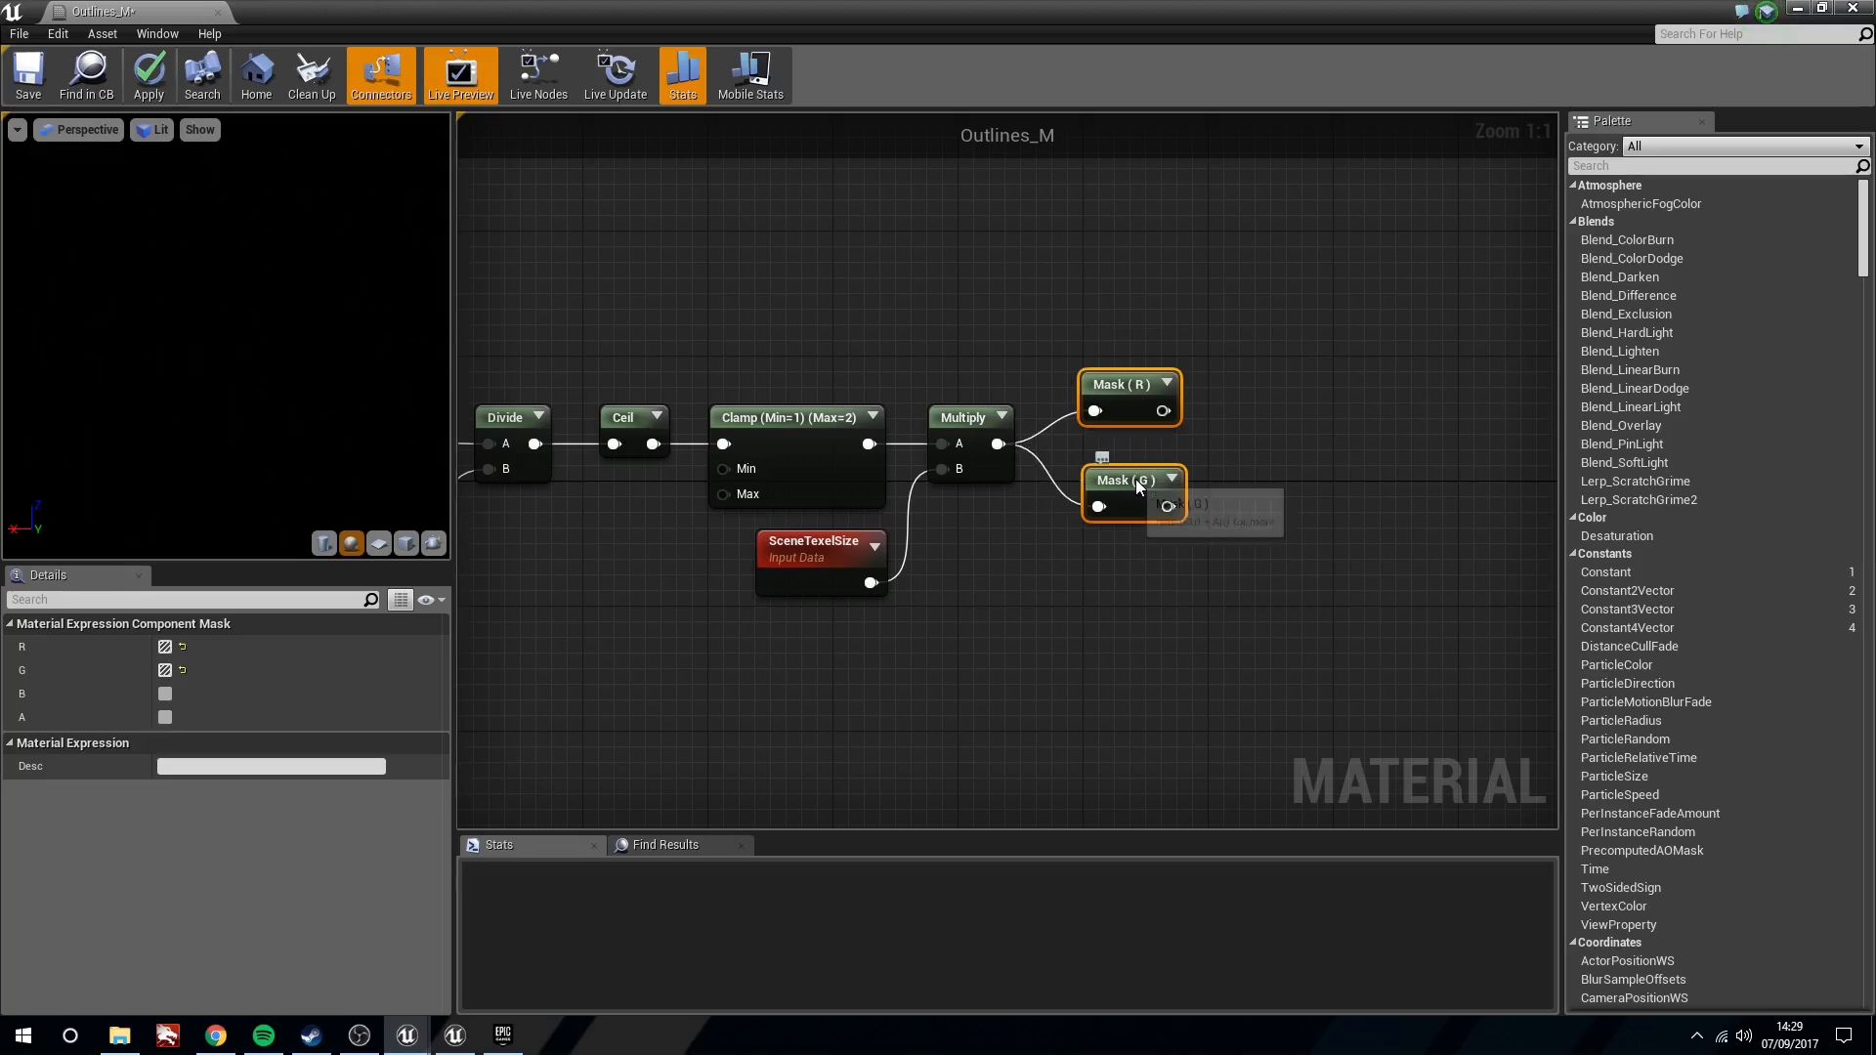
{"action": "left_click", "coordinate": [1163, 338]}
{"action": "left_click_drag", "start_coordinate": [1134, 374], "coordinate": [1131, 357]}
{"action": "left_click_drag", "start_coordinate": [1120, 488], "coordinate": [1125, 524]}
{"action": "left_click", "coordinate": [1120, 444]}
{"action": "left_click", "coordinate": [1117, 367]}
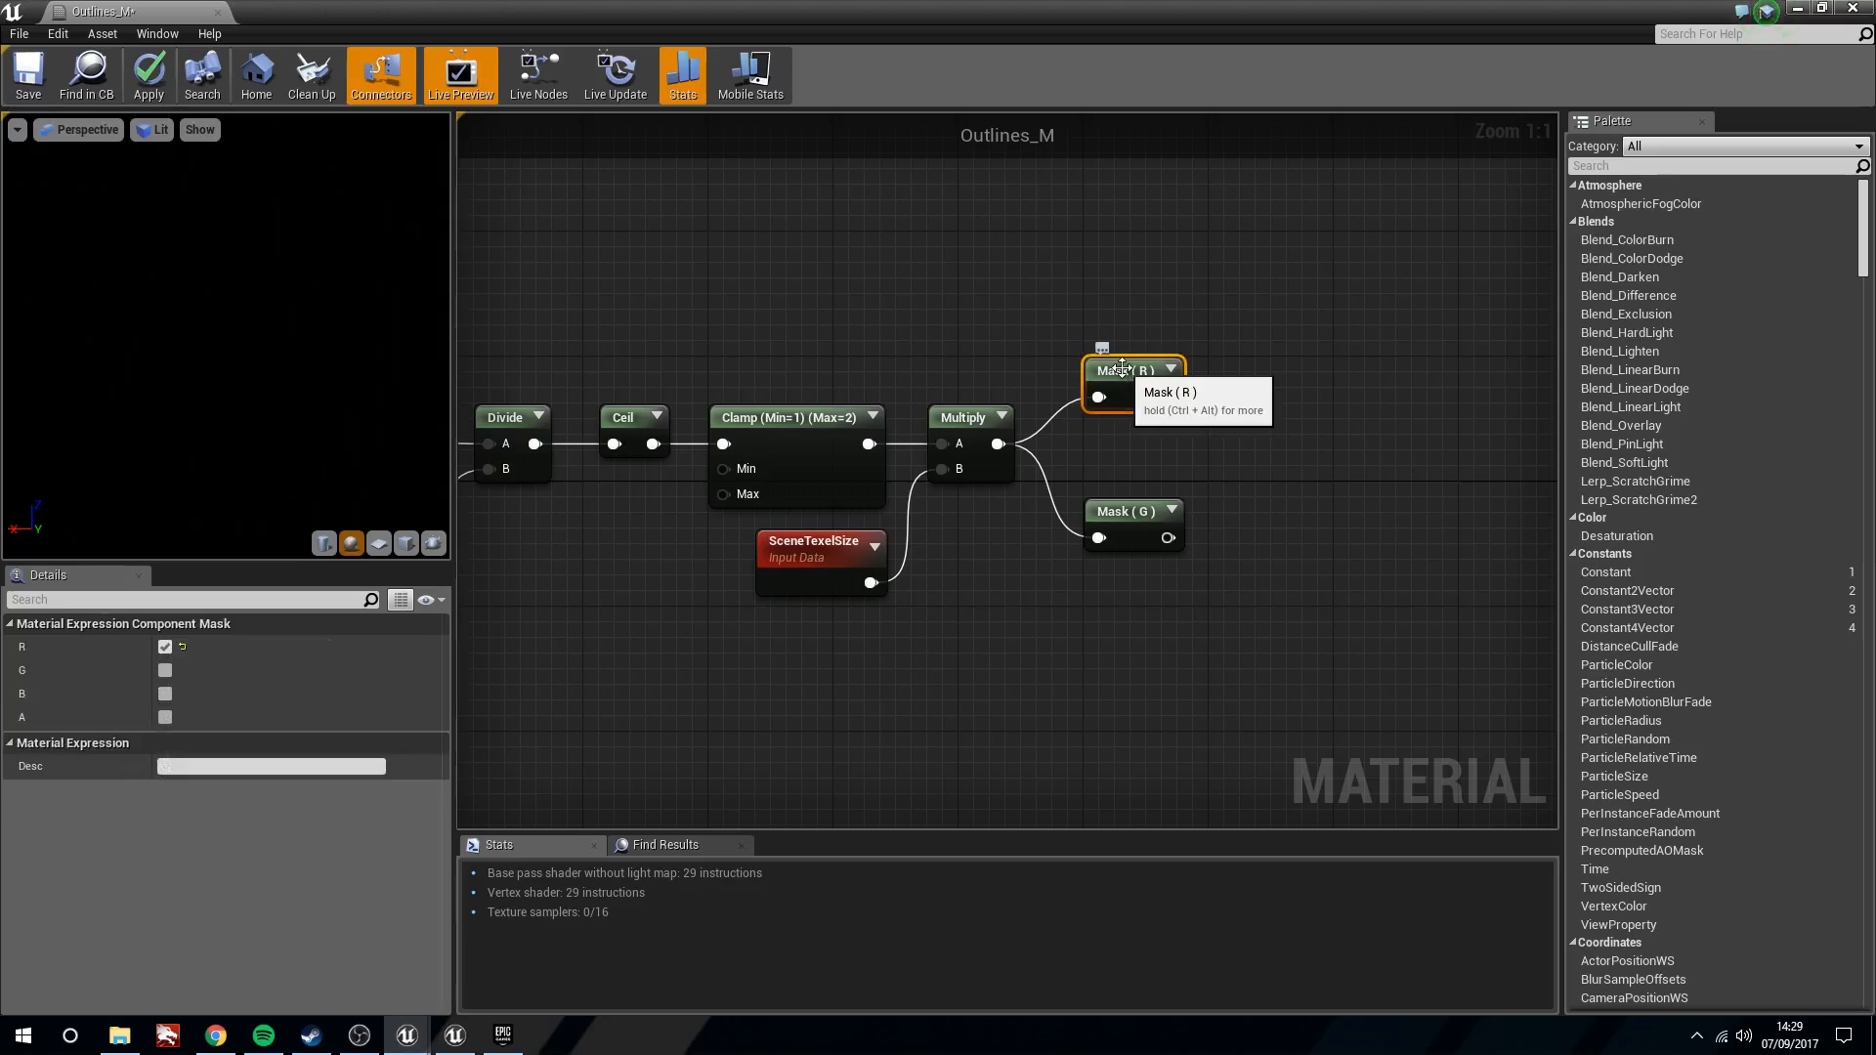
Add an Append node beyond the two masks and duplicate it
{"action": "right_click_drag", "start_coordinate": [1256, 424], "coordinate": [1198, 457]}
{"action": "left_click", "coordinate": [1213, 453]}
{"action": "right_click", "coordinate": [1213, 454]}
{"action": "type", "text": "append"}
{"action": "key", "text": "Return"}
{"action": "left_click_drag", "start_coordinate": [1240, 459], "coordinate": [1239, 565]}
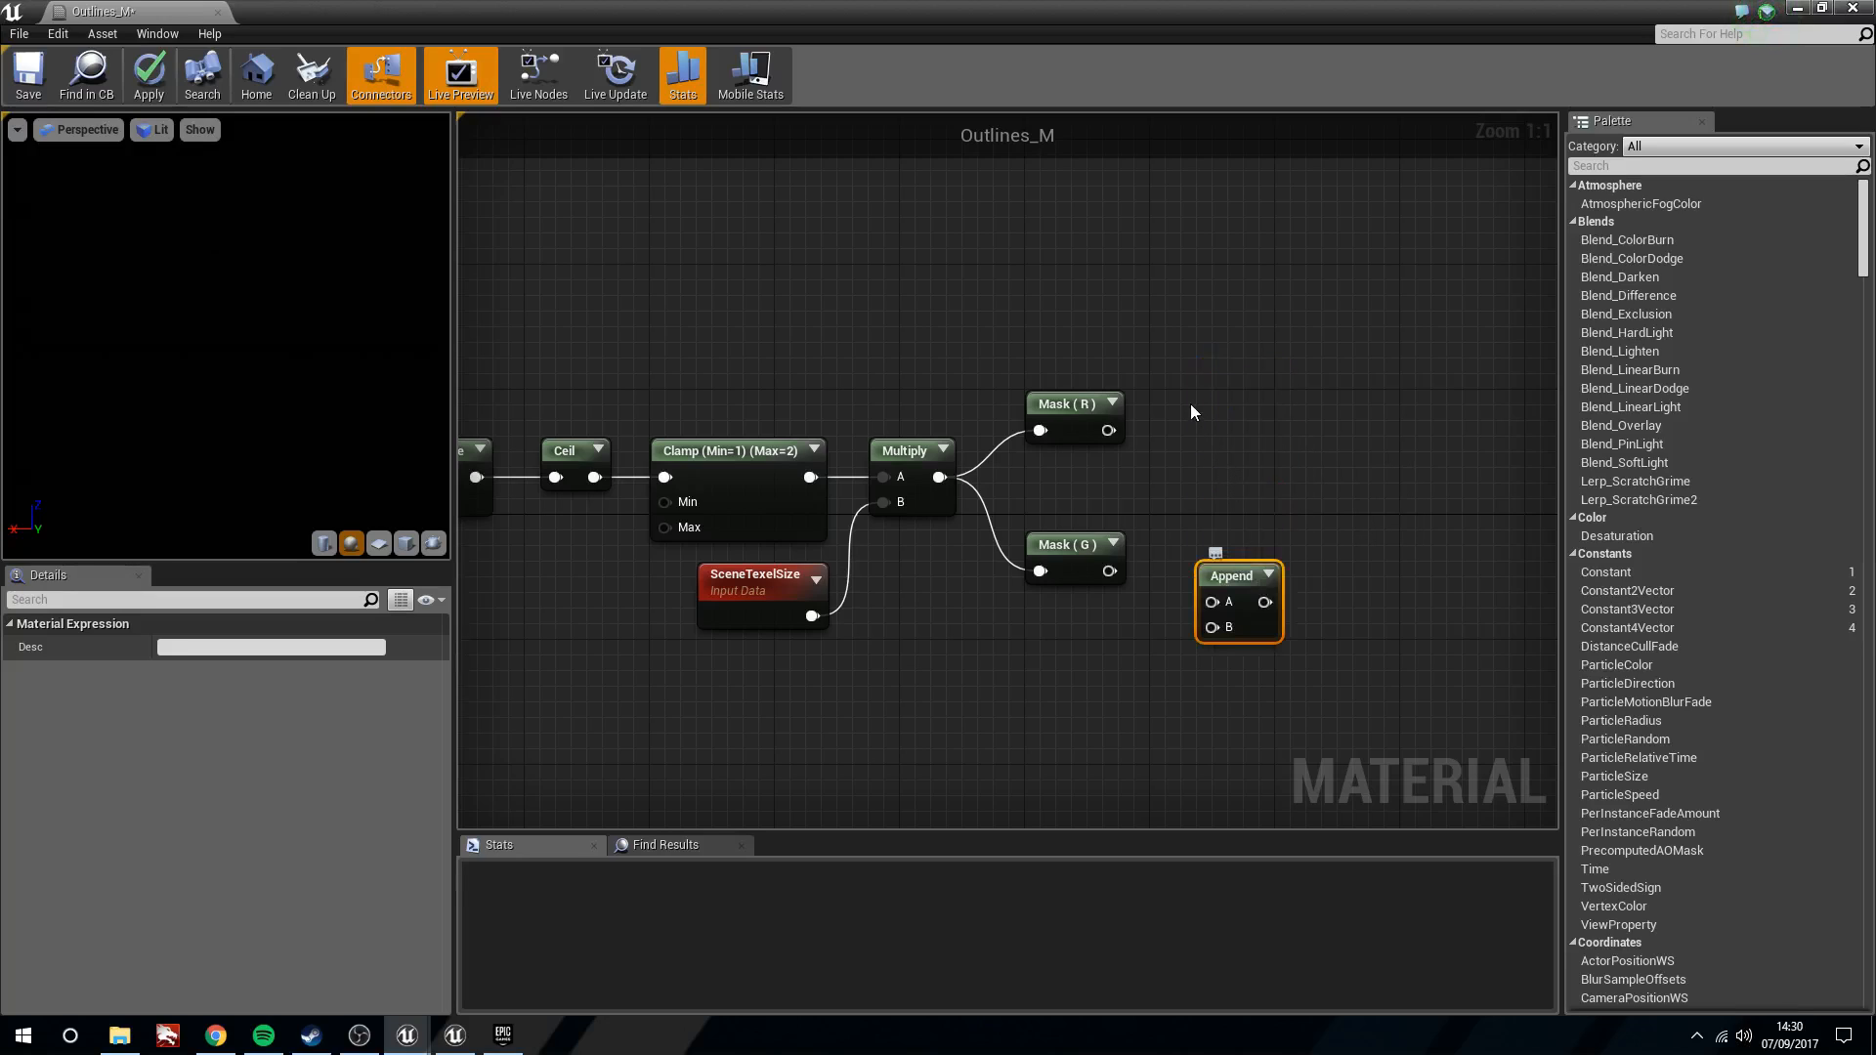
{"action": "key", "text": "ctrl+w"}
Connect Mask (R) and Mask (G) to the A inputs of separate Append nodes, lining each Append up with its mask
{"action": "left_click_drag", "start_coordinate": [1108, 430], "coordinate": [1253, 398]}
{"action": "left_click_drag", "start_coordinate": [1109, 572], "coordinate": [1214, 603]}
{"action": "left_click_drag", "start_coordinate": [1234, 578], "coordinate": [1212, 455]}
Add a Constant of 0 between the masks and wire it to the B input of both Append nodes
{"action": "left_click", "coordinate": [1117, 476]}
{"action": "mouse_move", "coordinate": [1131, 503]}
{"action": "left_mouse_down"}
{"action": "mouse_move", "coordinate": [1102, 480]}
{"action": "mouse_move", "coordinate": [1221, 602]}
{"action": "mouse_move", "coordinate": [1125, 492]}
{"action": "left_mouse_up"}
{"action": "left_click_drag", "start_coordinate": [1186, 369], "coordinate": [1268, 567]}
{"action": "left_click_drag", "start_coordinate": [1112, 489], "coordinate": [1127, 489]}
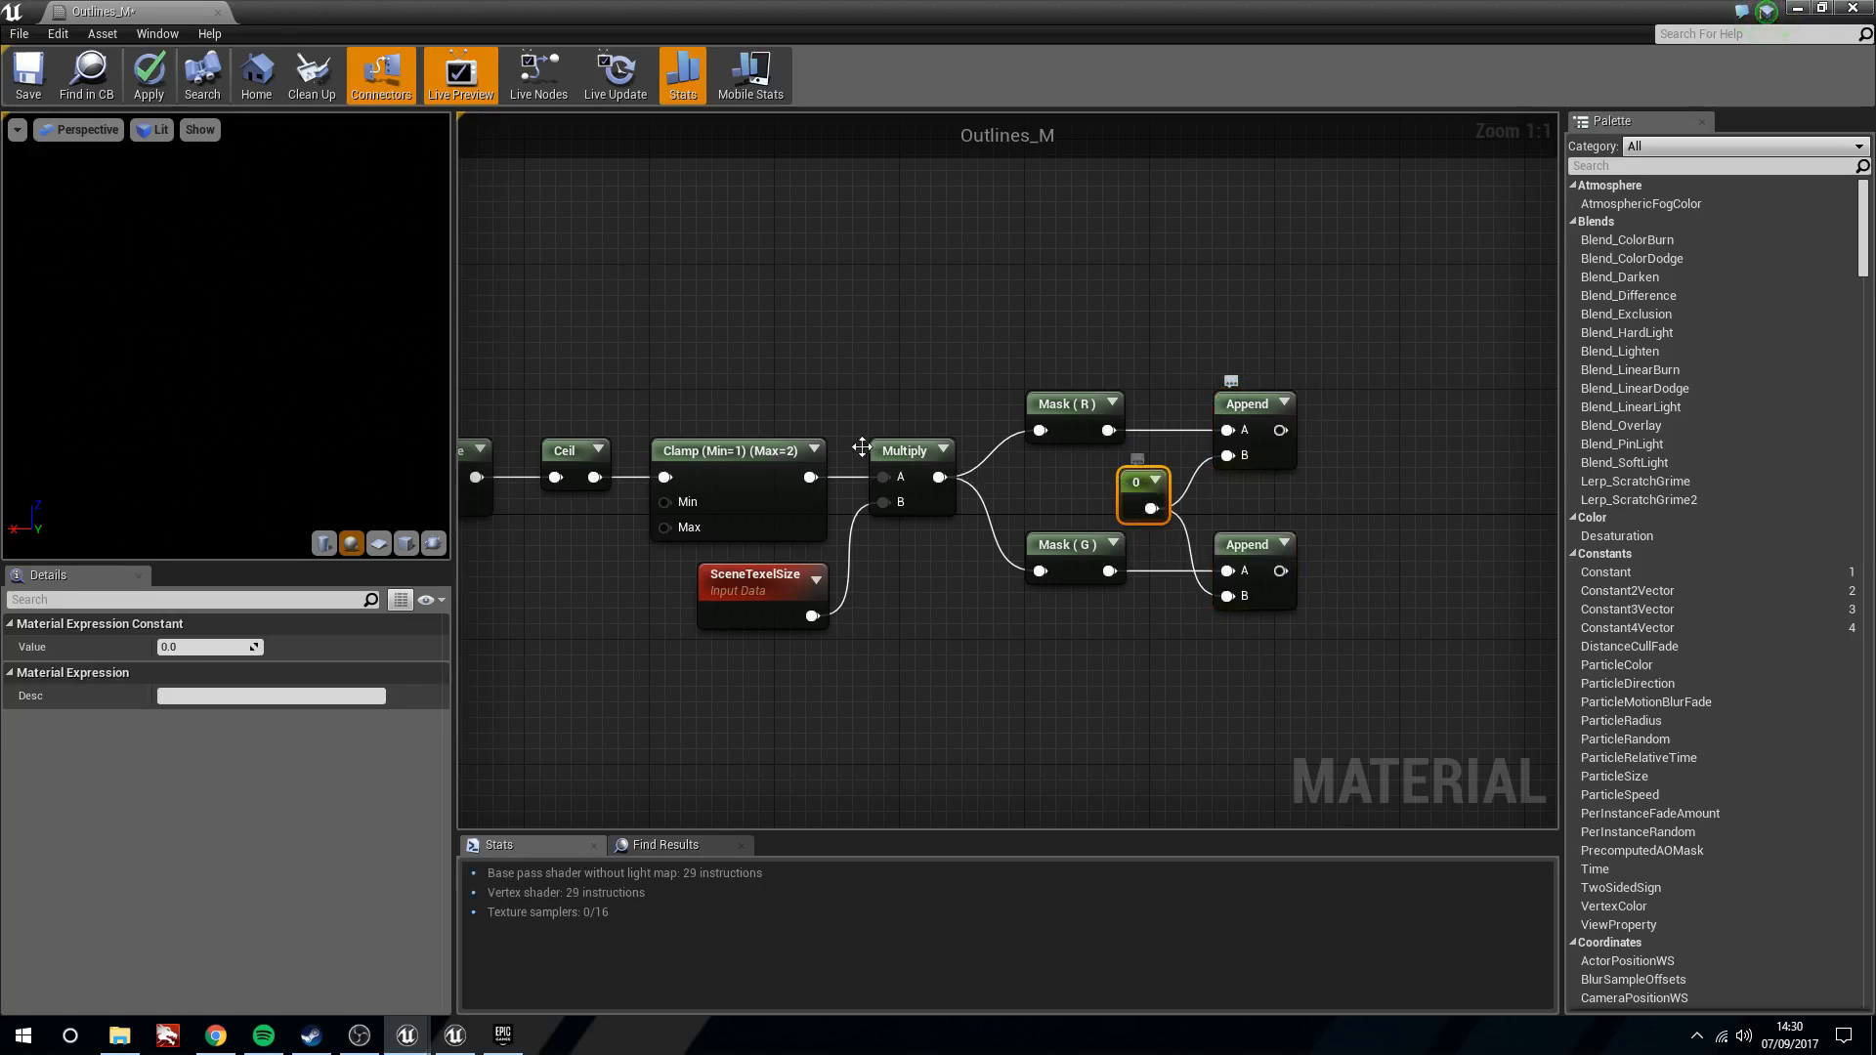
Examine the node chain from ViewSize through the masks to the Append nodes
{"action": "key", "text": "Home"}
{"action": "left_click_drag", "start_coordinate": [487, 329], "coordinate": [816, 596]}
{"action": "left_click", "coordinate": [733, 254]}
{"action": "left_click_drag", "start_coordinate": [573, 340], "coordinate": [1195, 715]}
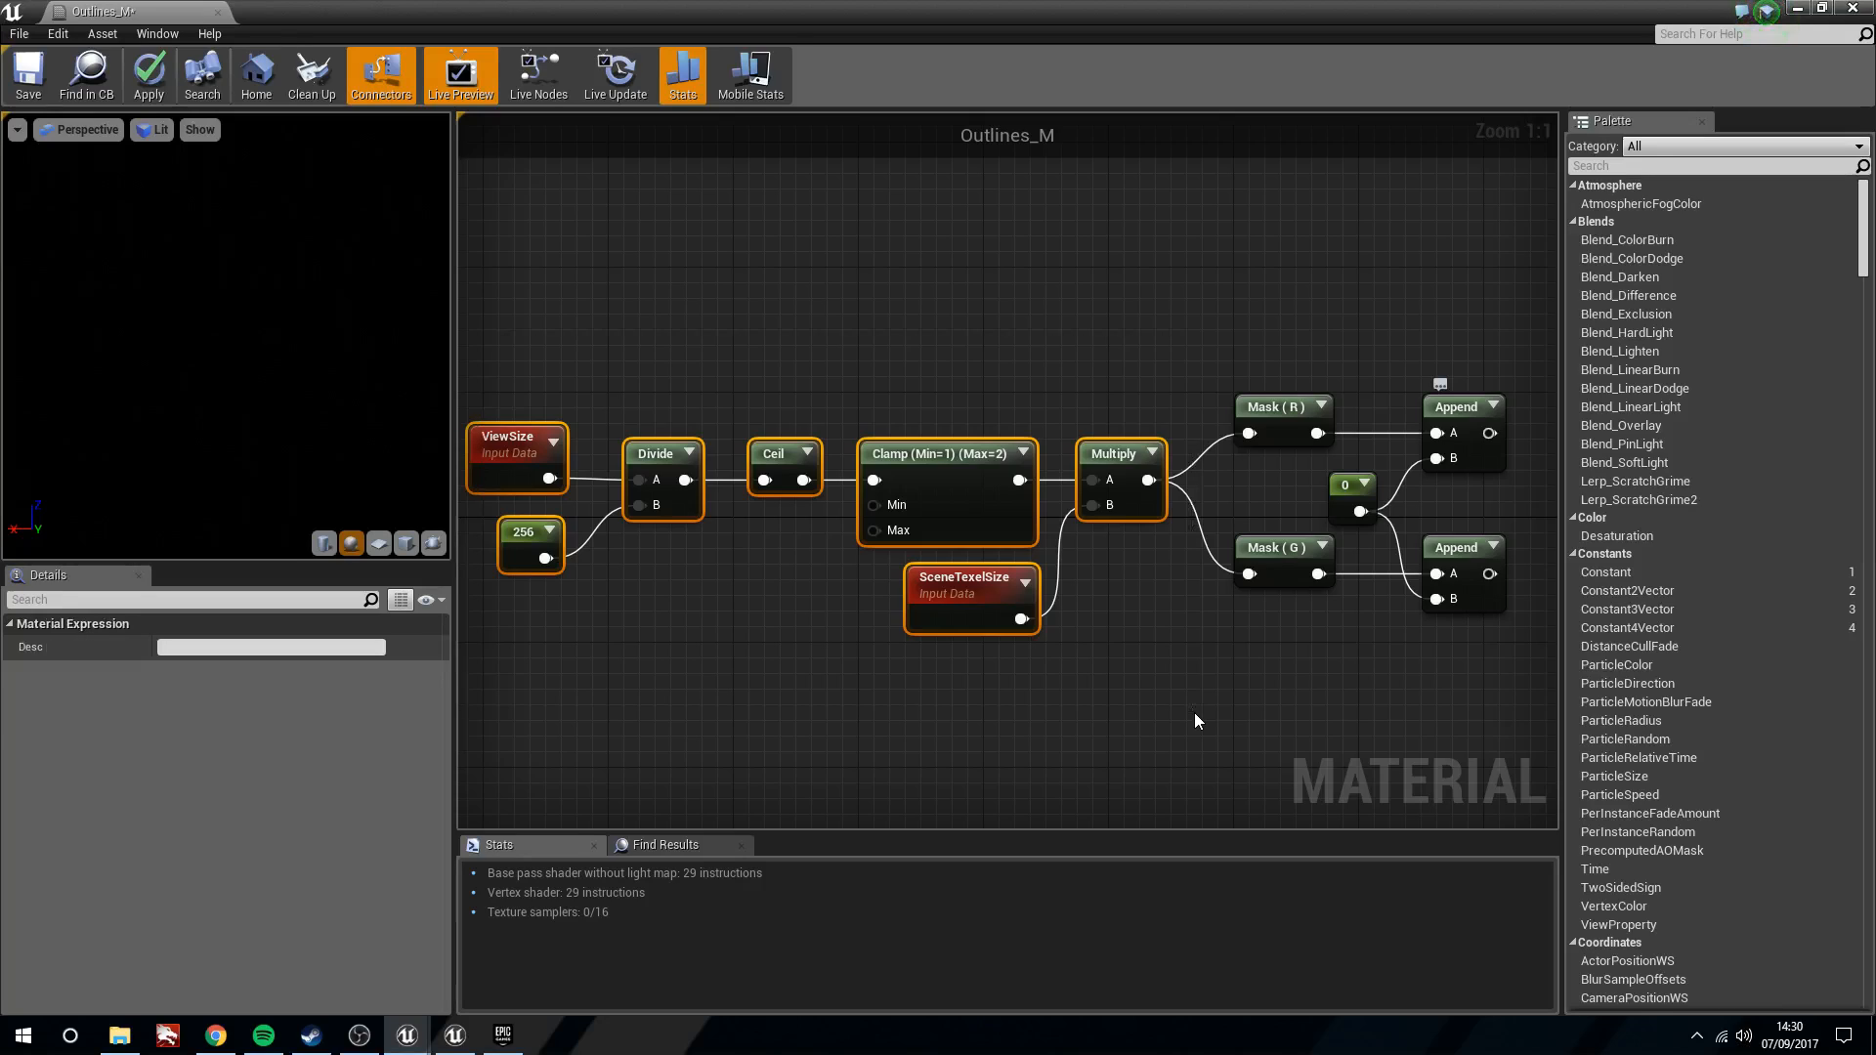
{"action": "left_click", "coordinate": [1114, 710]}
{"action": "right_click_drag", "start_coordinate": [1149, 688], "coordinate": [980, 718]}
{"action": "right_click_drag", "start_coordinate": [1073, 553], "coordinate": [1032, 565]}
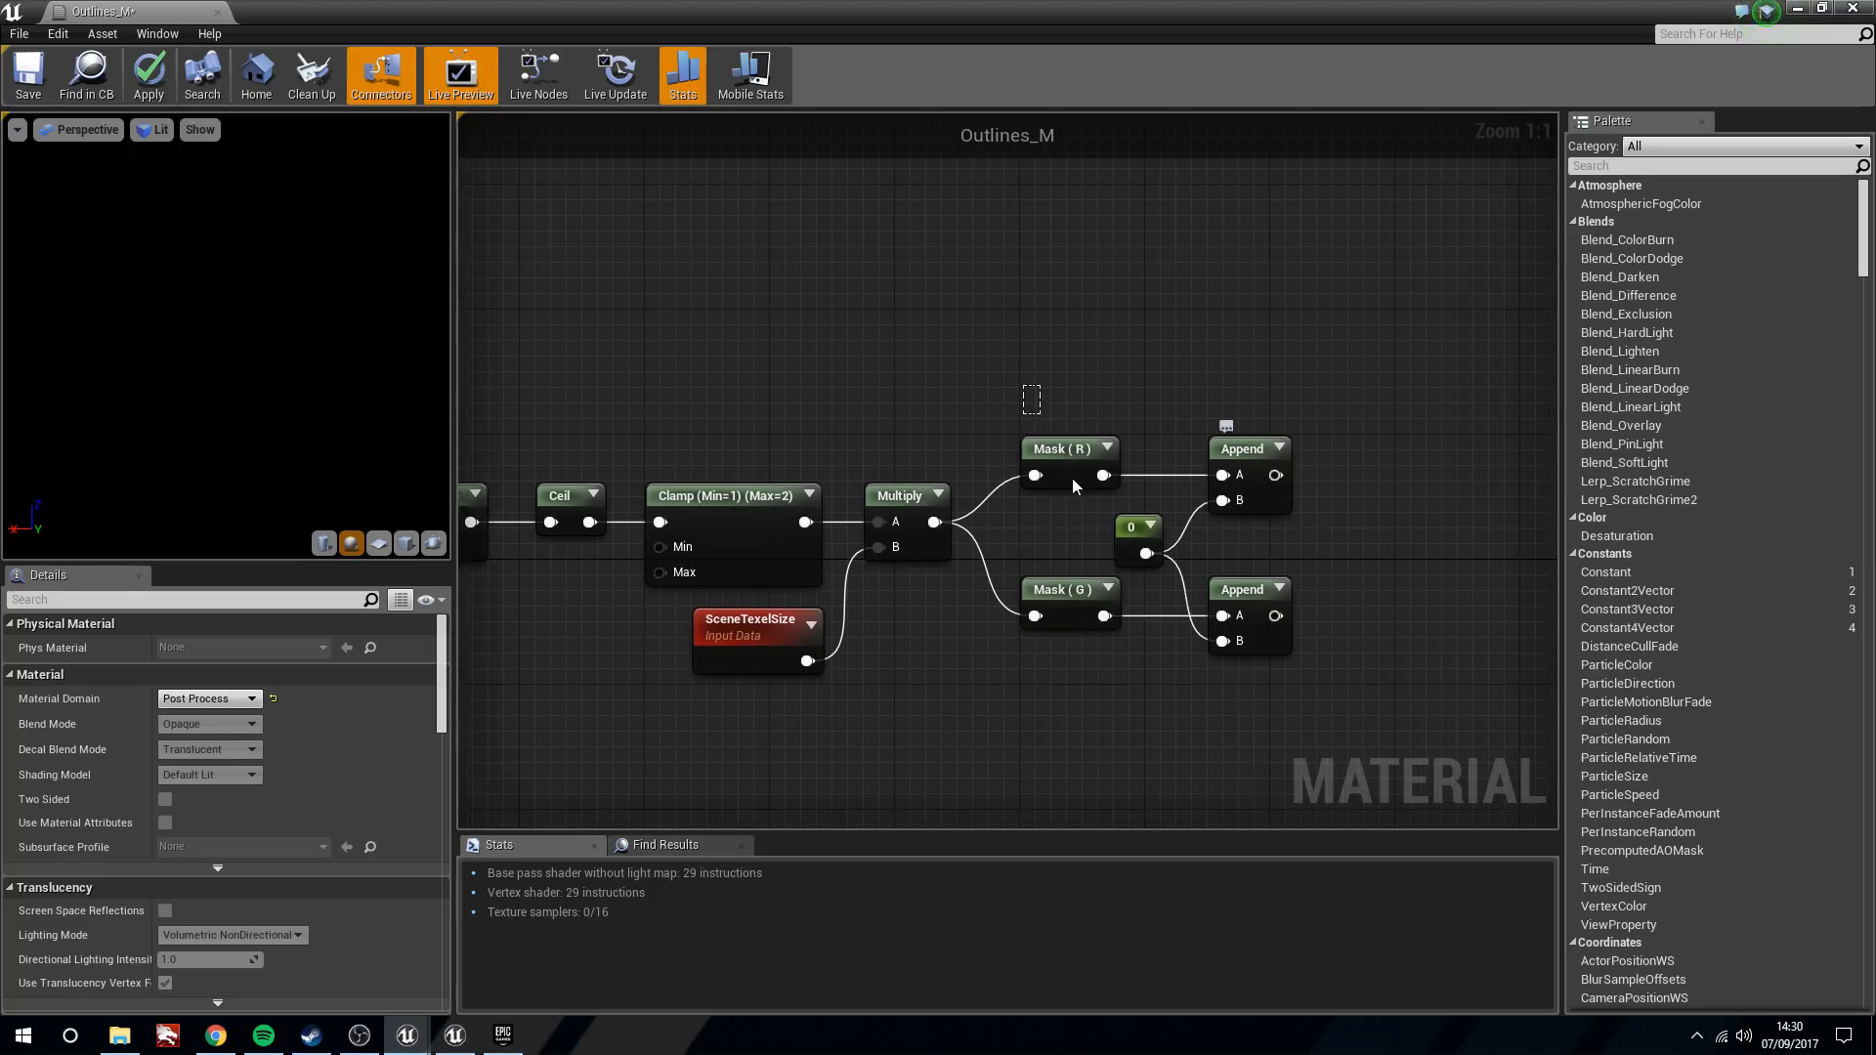
{"action": "left_click", "coordinate": [1069, 475]}
{"action": "left_click", "coordinate": [1067, 592]}
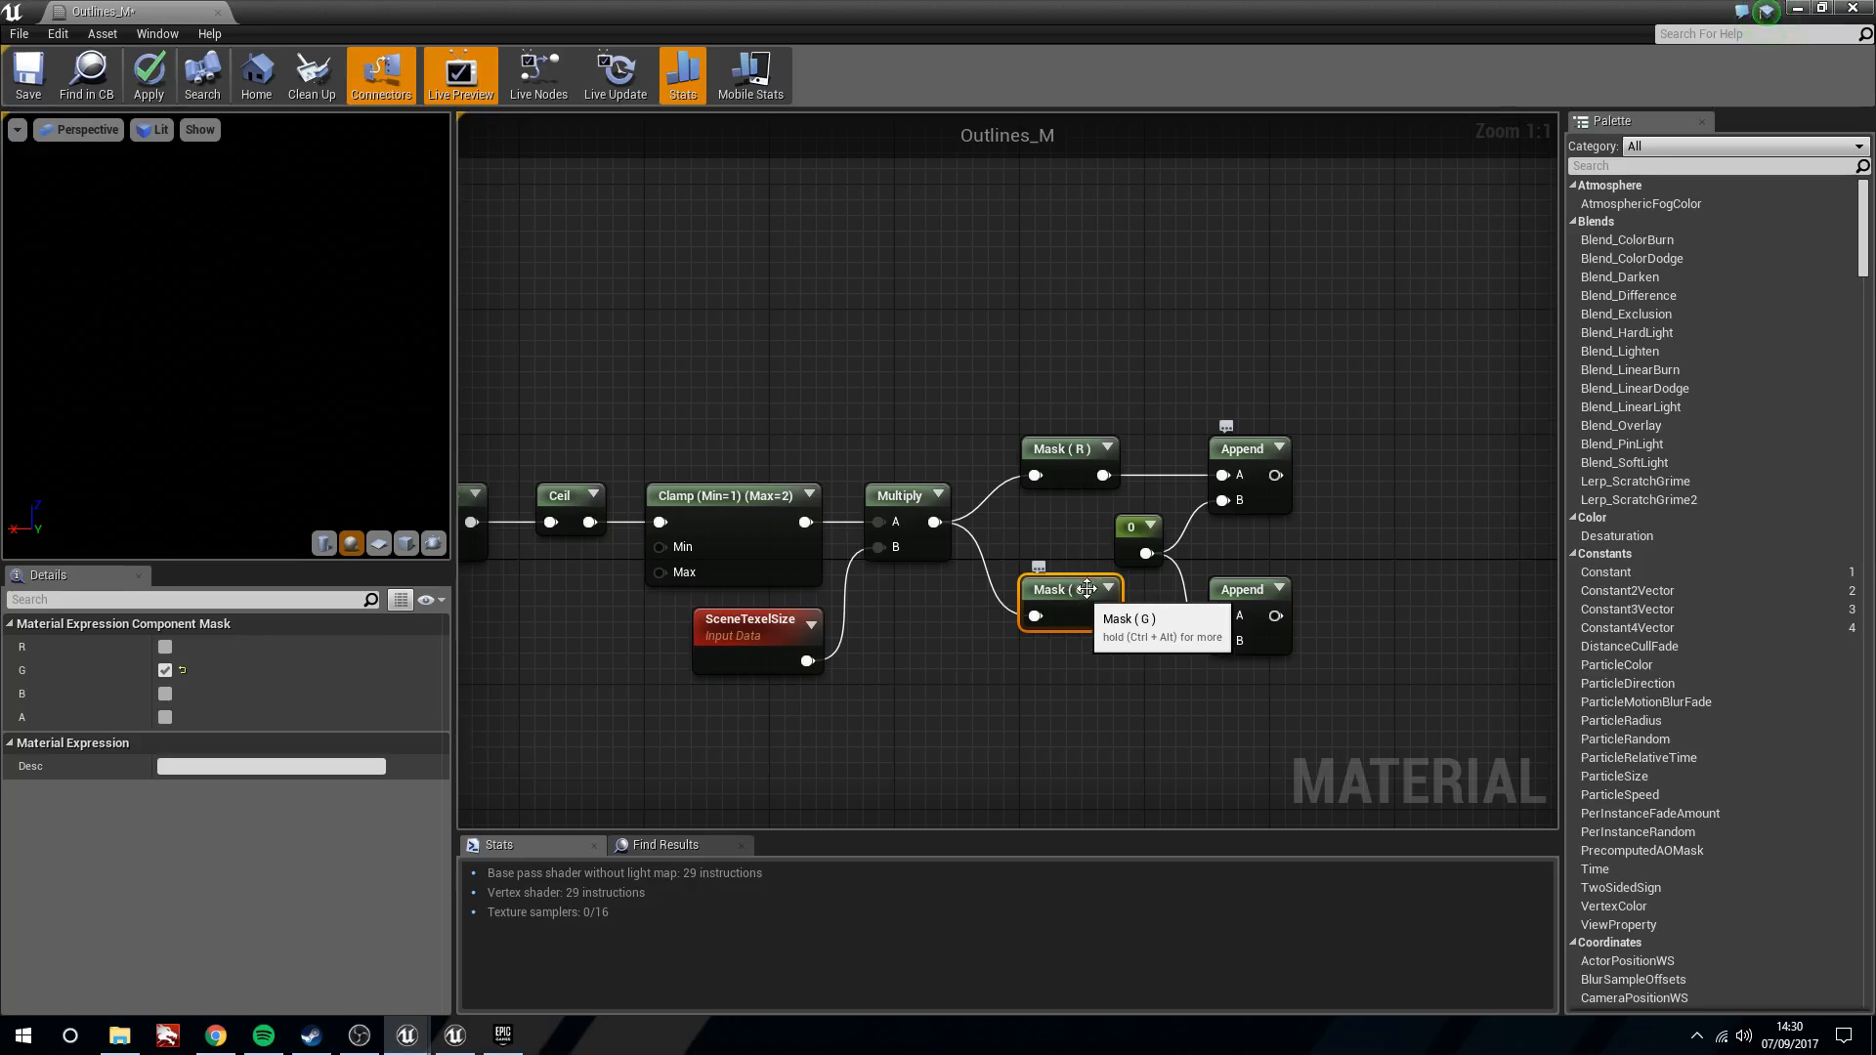
{"action": "left_click_drag", "start_coordinate": [1125, 535], "coordinate": [1141, 534]}
{"action": "left_click_drag", "start_coordinate": [1205, 328], "coordinate": [1407, 620]}
{"action": "right_click_drag", "start_coordinate": [1409, 619], "coordinate": [1250, 597]}
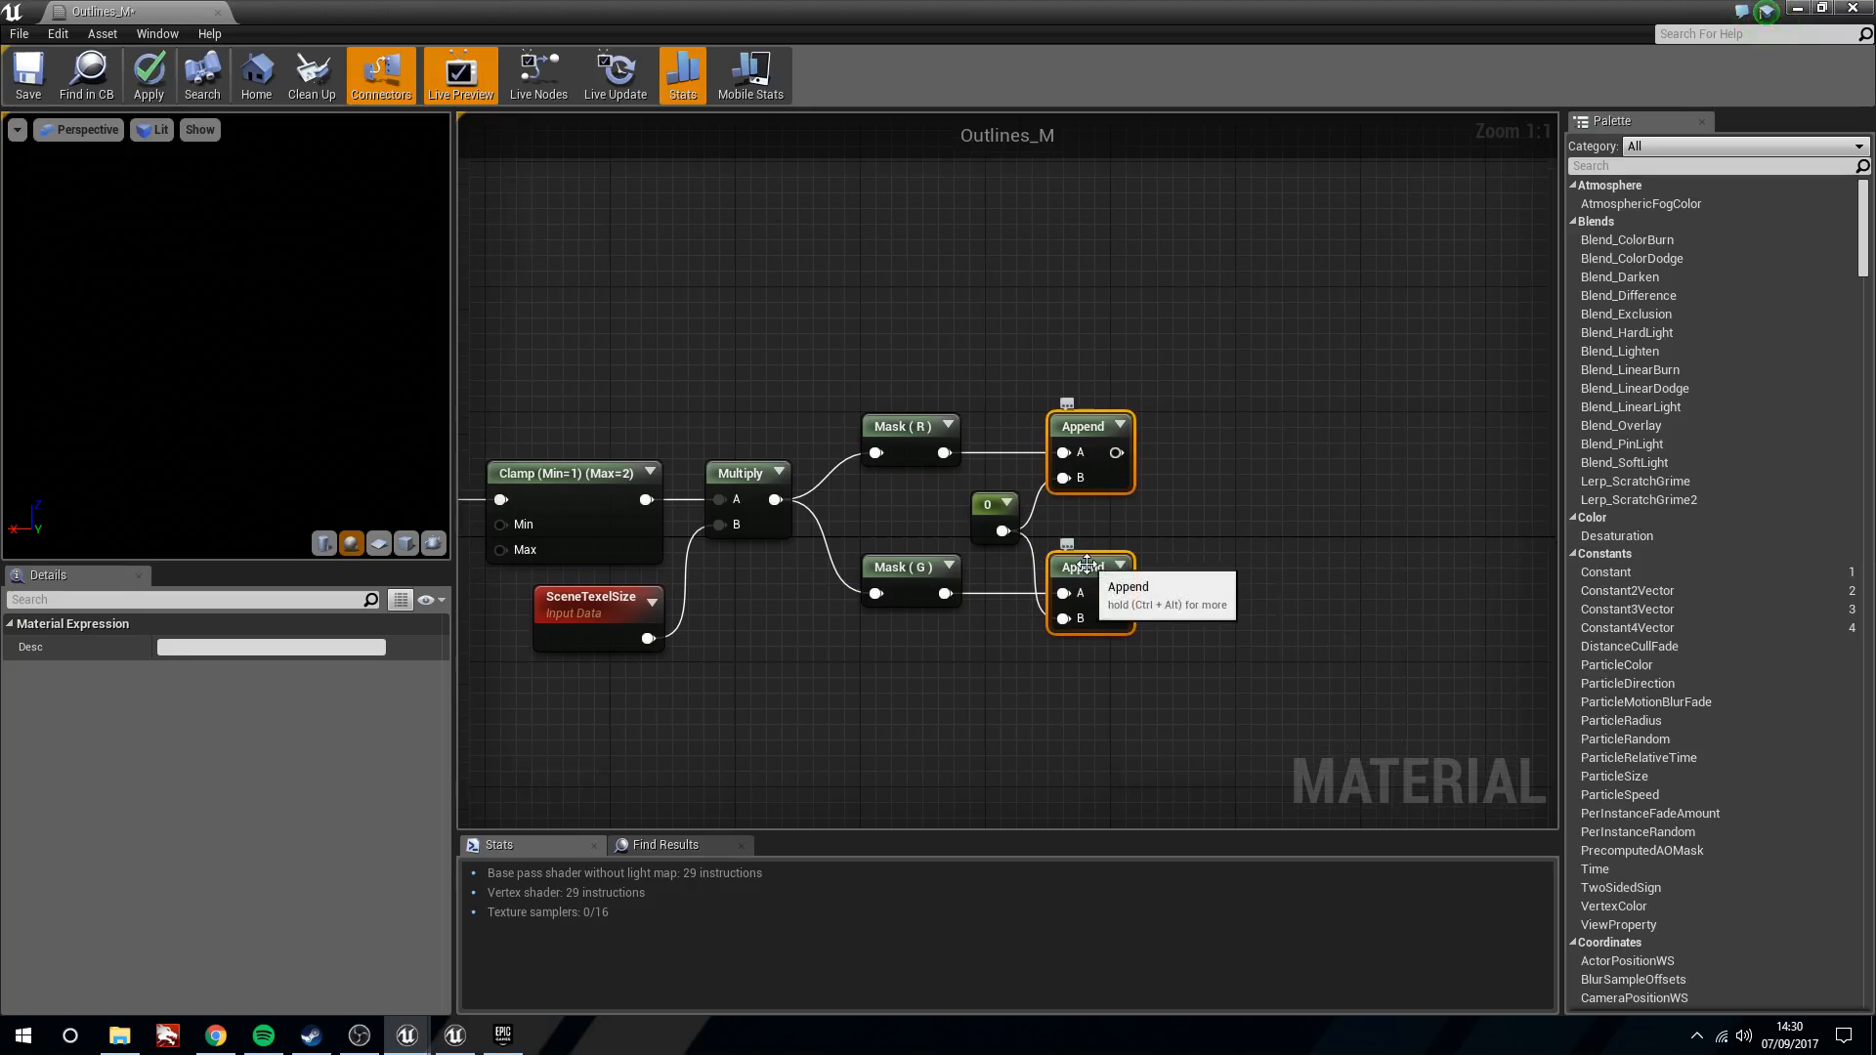
{"action": "left_click_drag", "start_coordinate": [895, 317], "coordinate": [983, 718]}
{"action": "left_click", "coordinate": [1157, 410]}
{"action": "left_click", "coordinate": [1099, 412]}
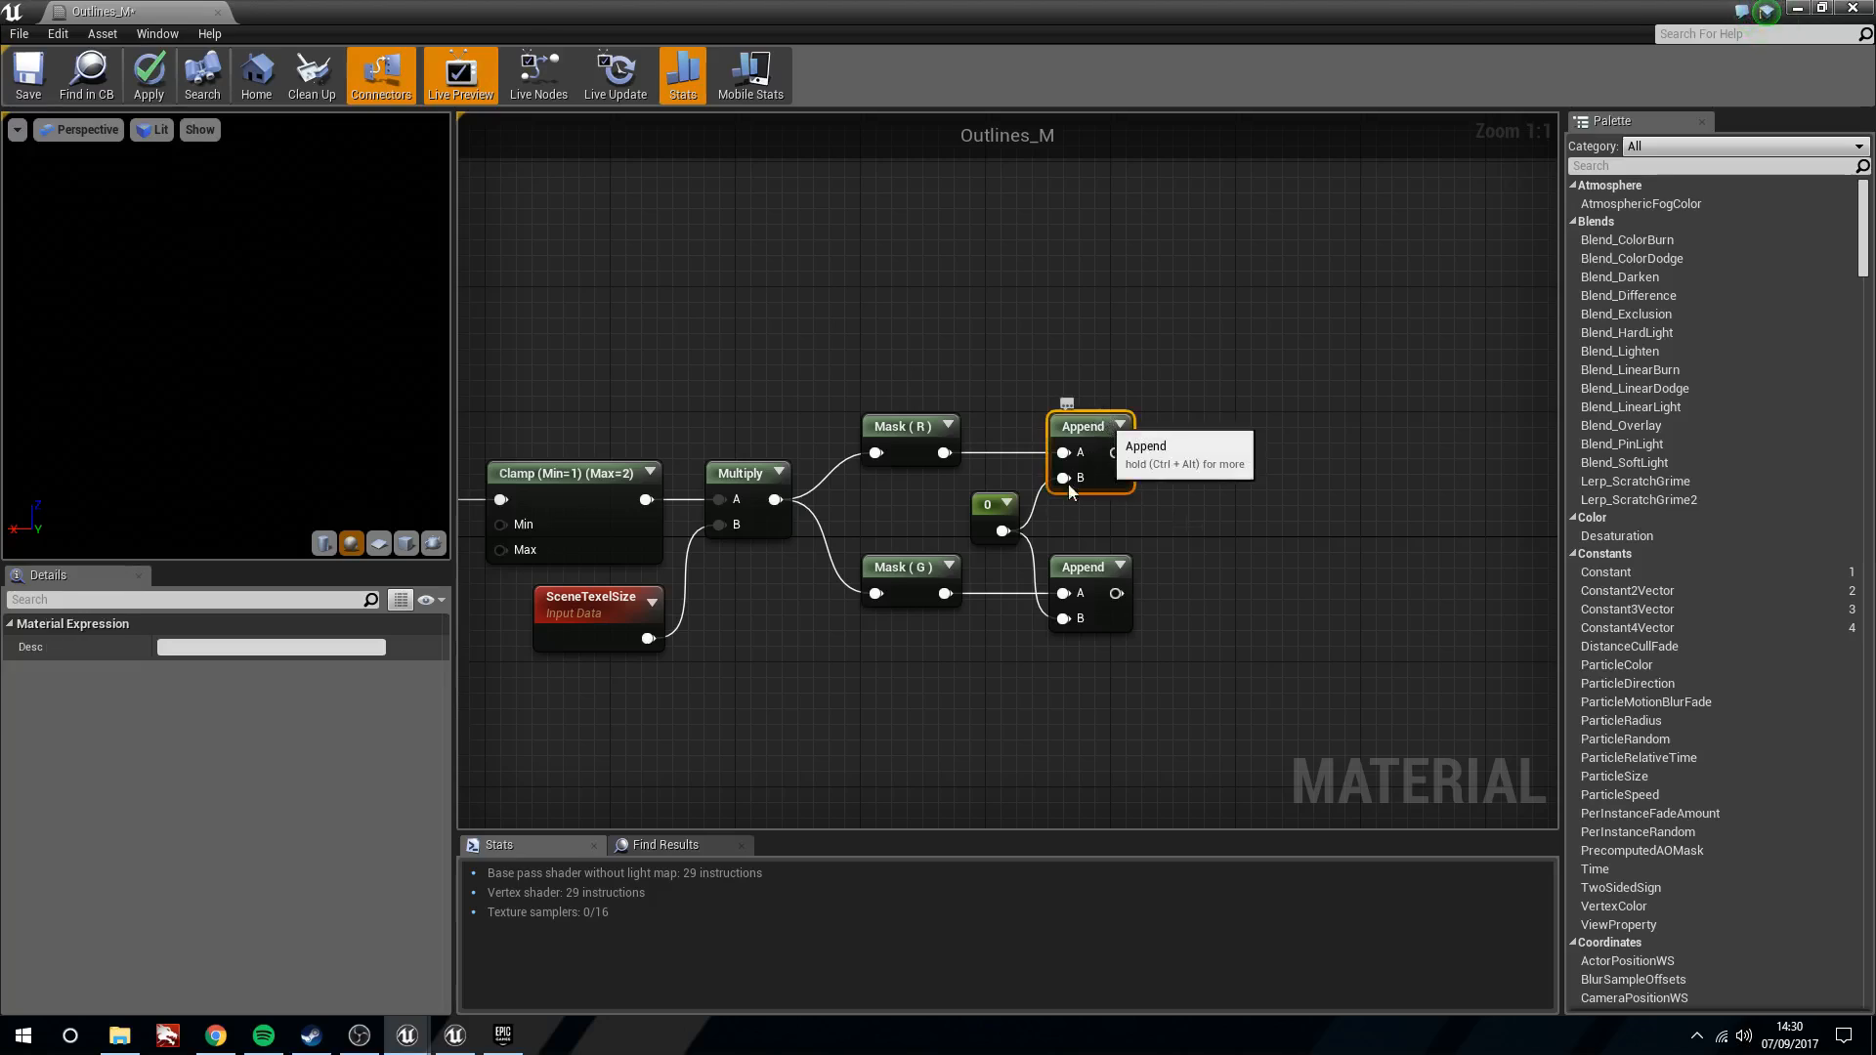
Examine the previews of the 0 Constant and both Append nodes, and collapse them again
{"action": "left_click", "coordinate": [1015, 505]}
{"action": "left_click", "coordinate": [1006, 503]}
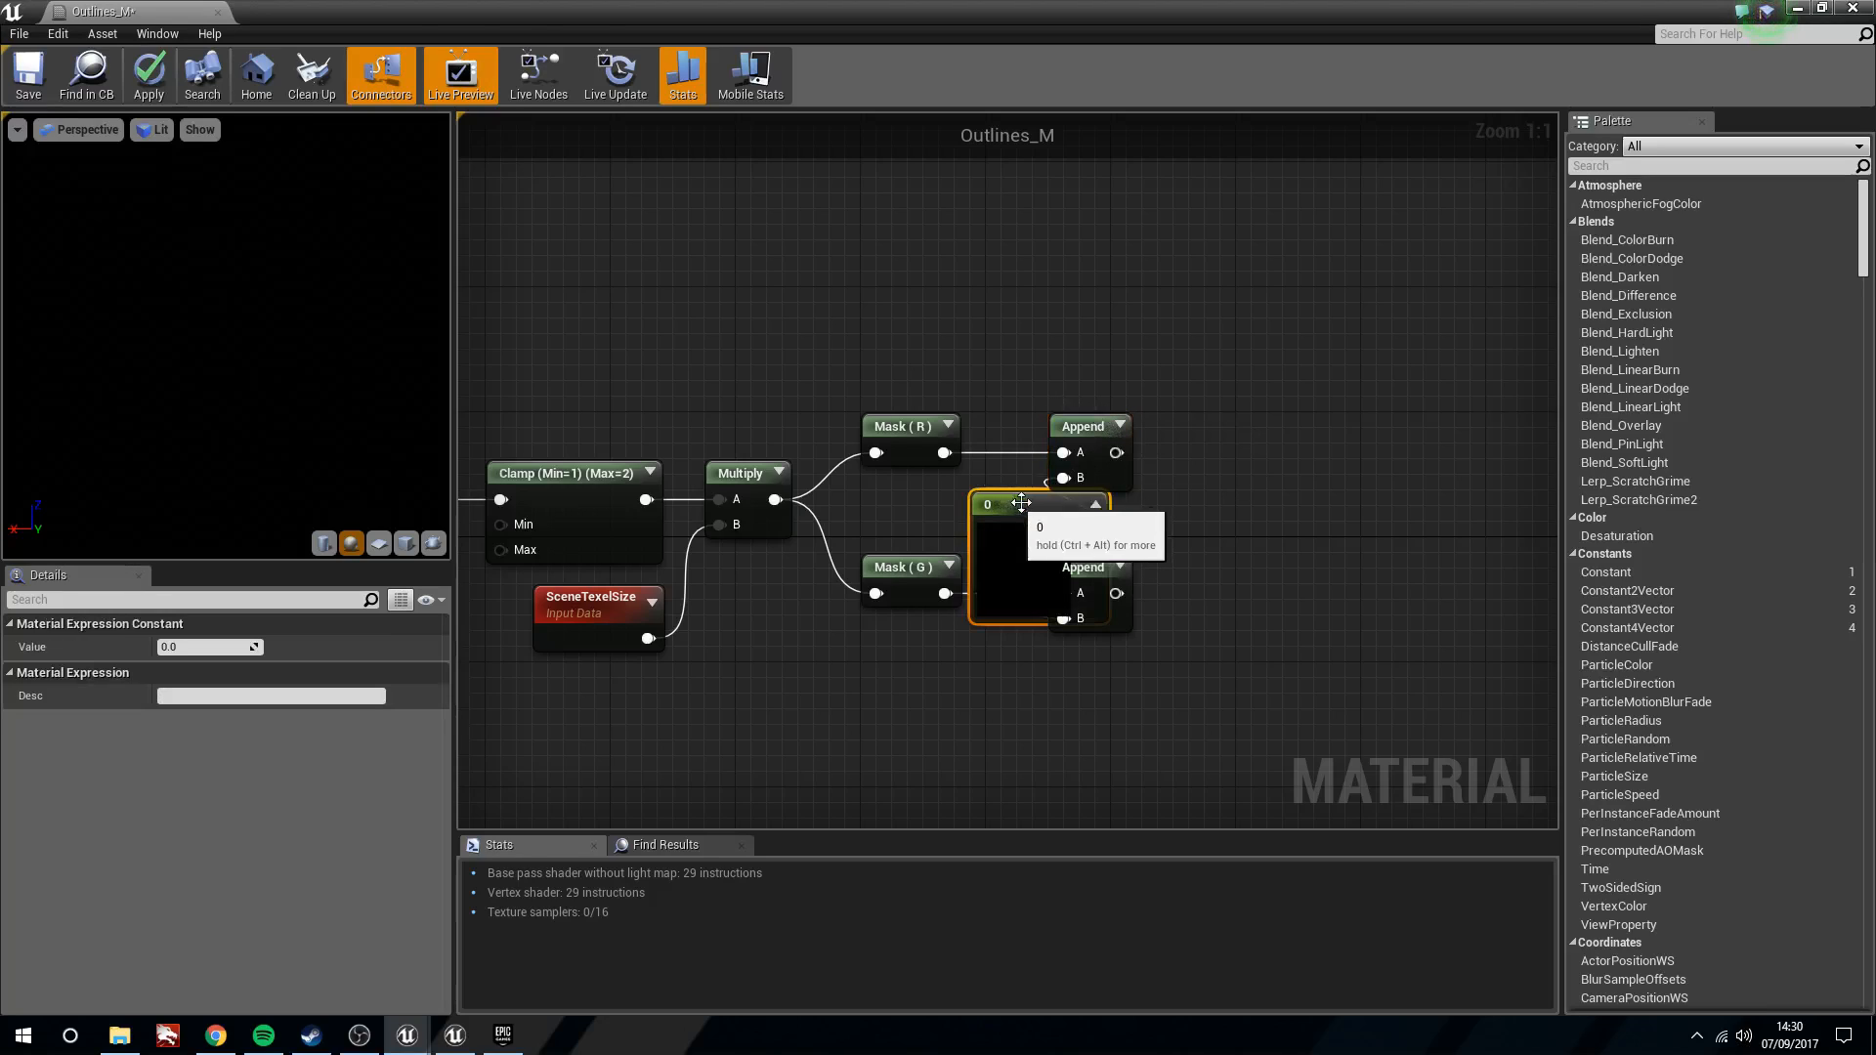
{"action": "left_click", "coordinate": [1096, 504]}
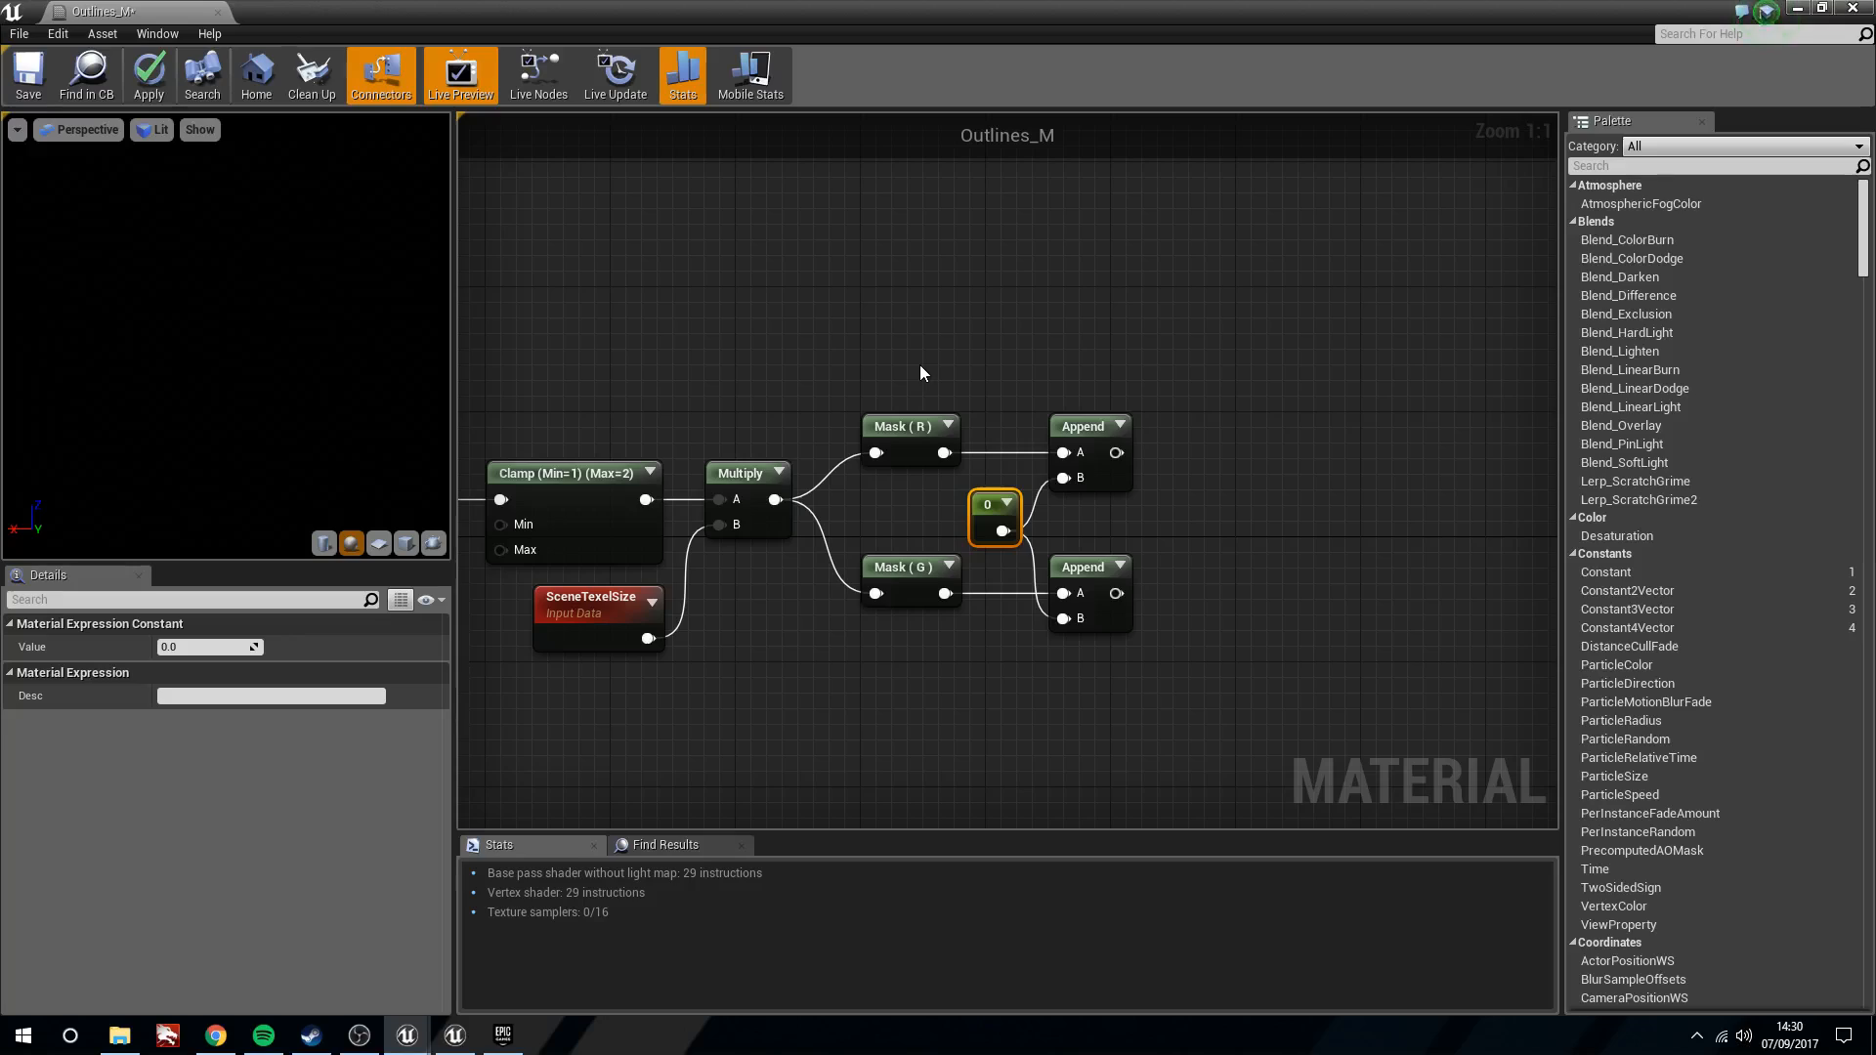
{"action": "left_click", "coordinate": [917, 592]}
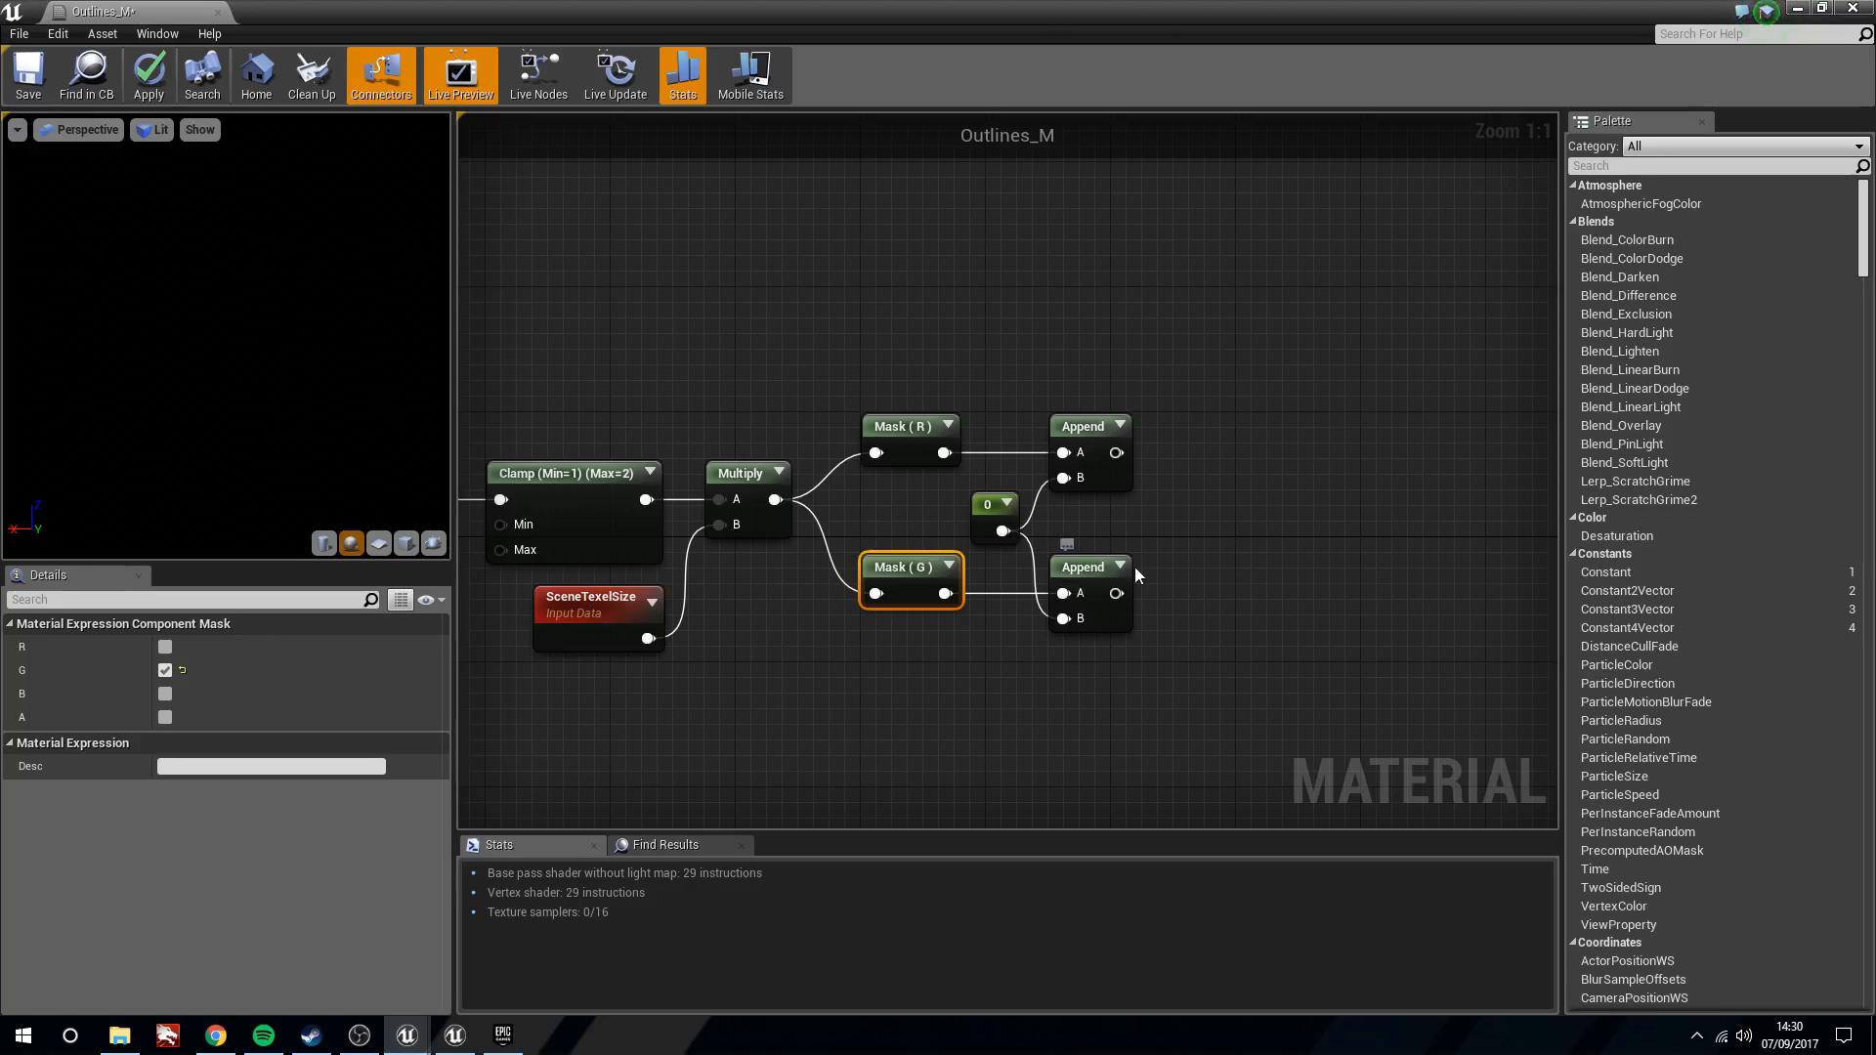
{"action": "left_click", "coordinate": [1120, 566]}
{"action": "left_click", "coordinate": [1180, 583]}
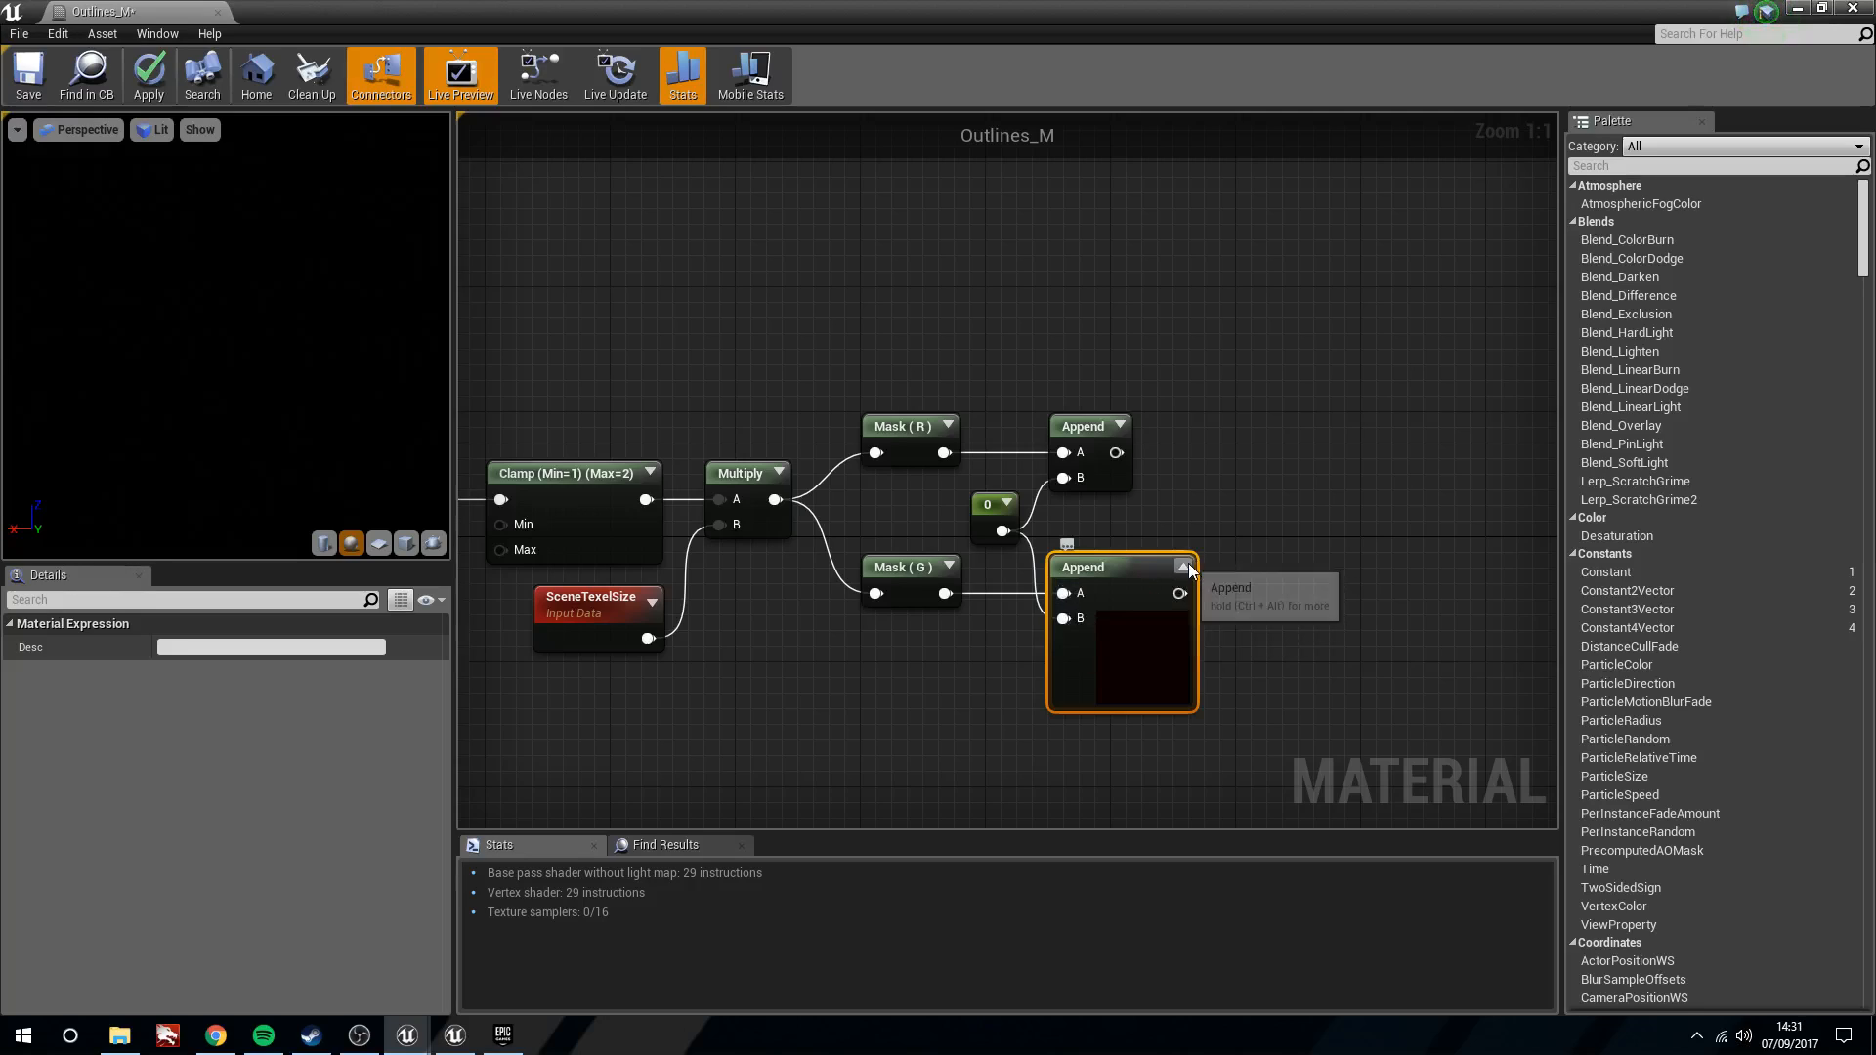
{"action": "left_click", "coordinate": [1120, 426]}
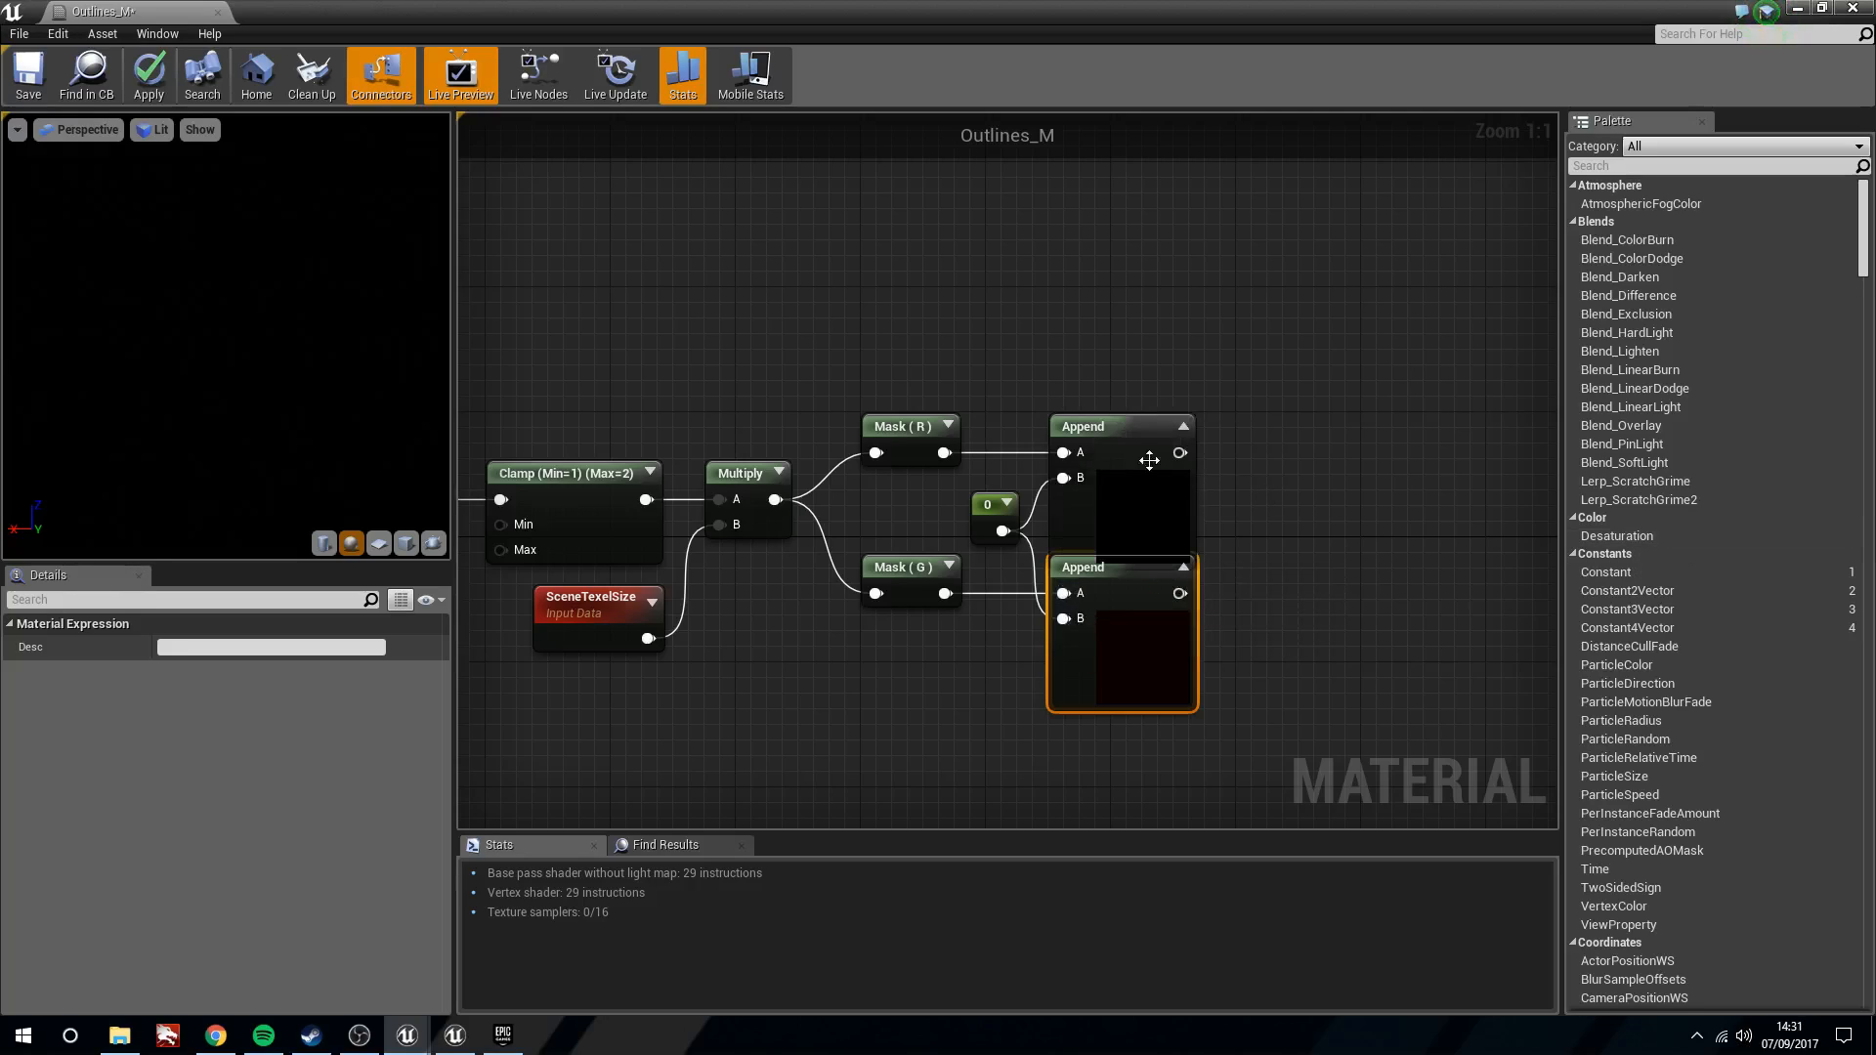
{"action": "left_click_drag", "start_coordinate": [1153, 462], "coordinate": [1153, 431]}
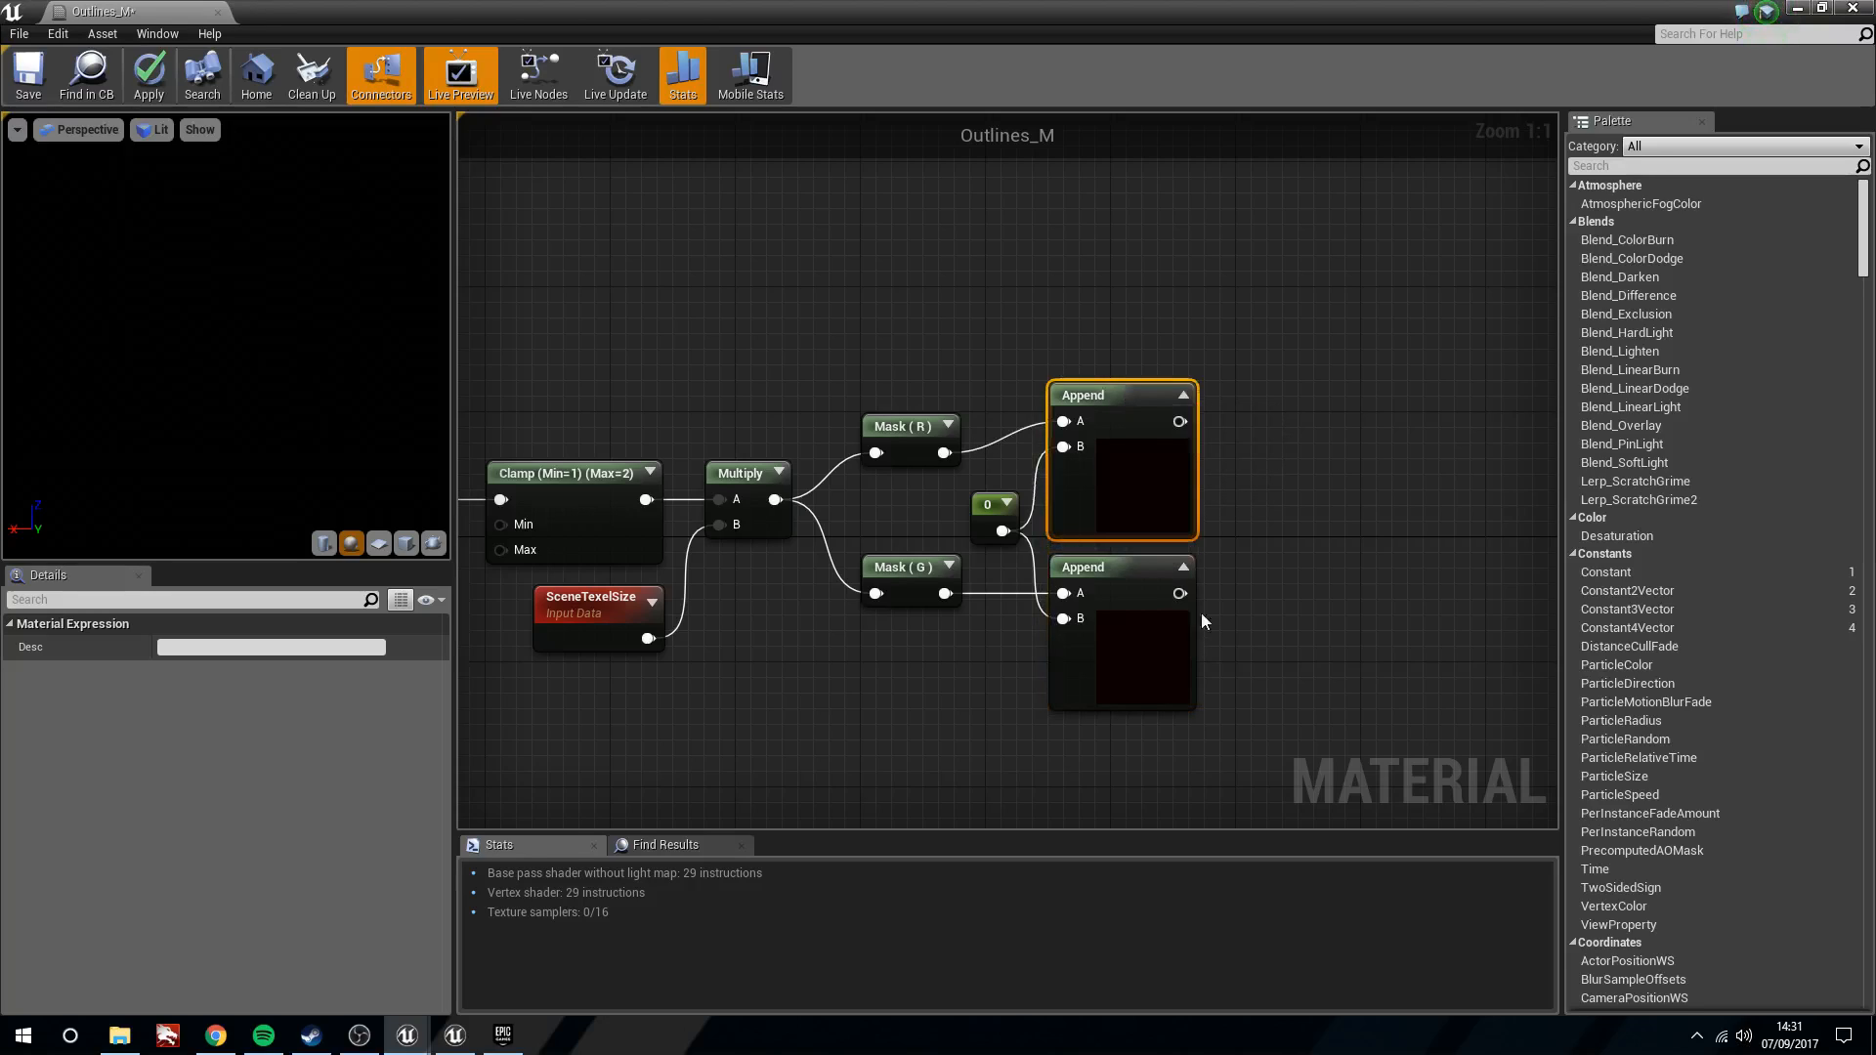
{"action": "left_click", "coordinate": [1184, 567]}
{"action": "left_click", "coordinate": [1183, 395]}
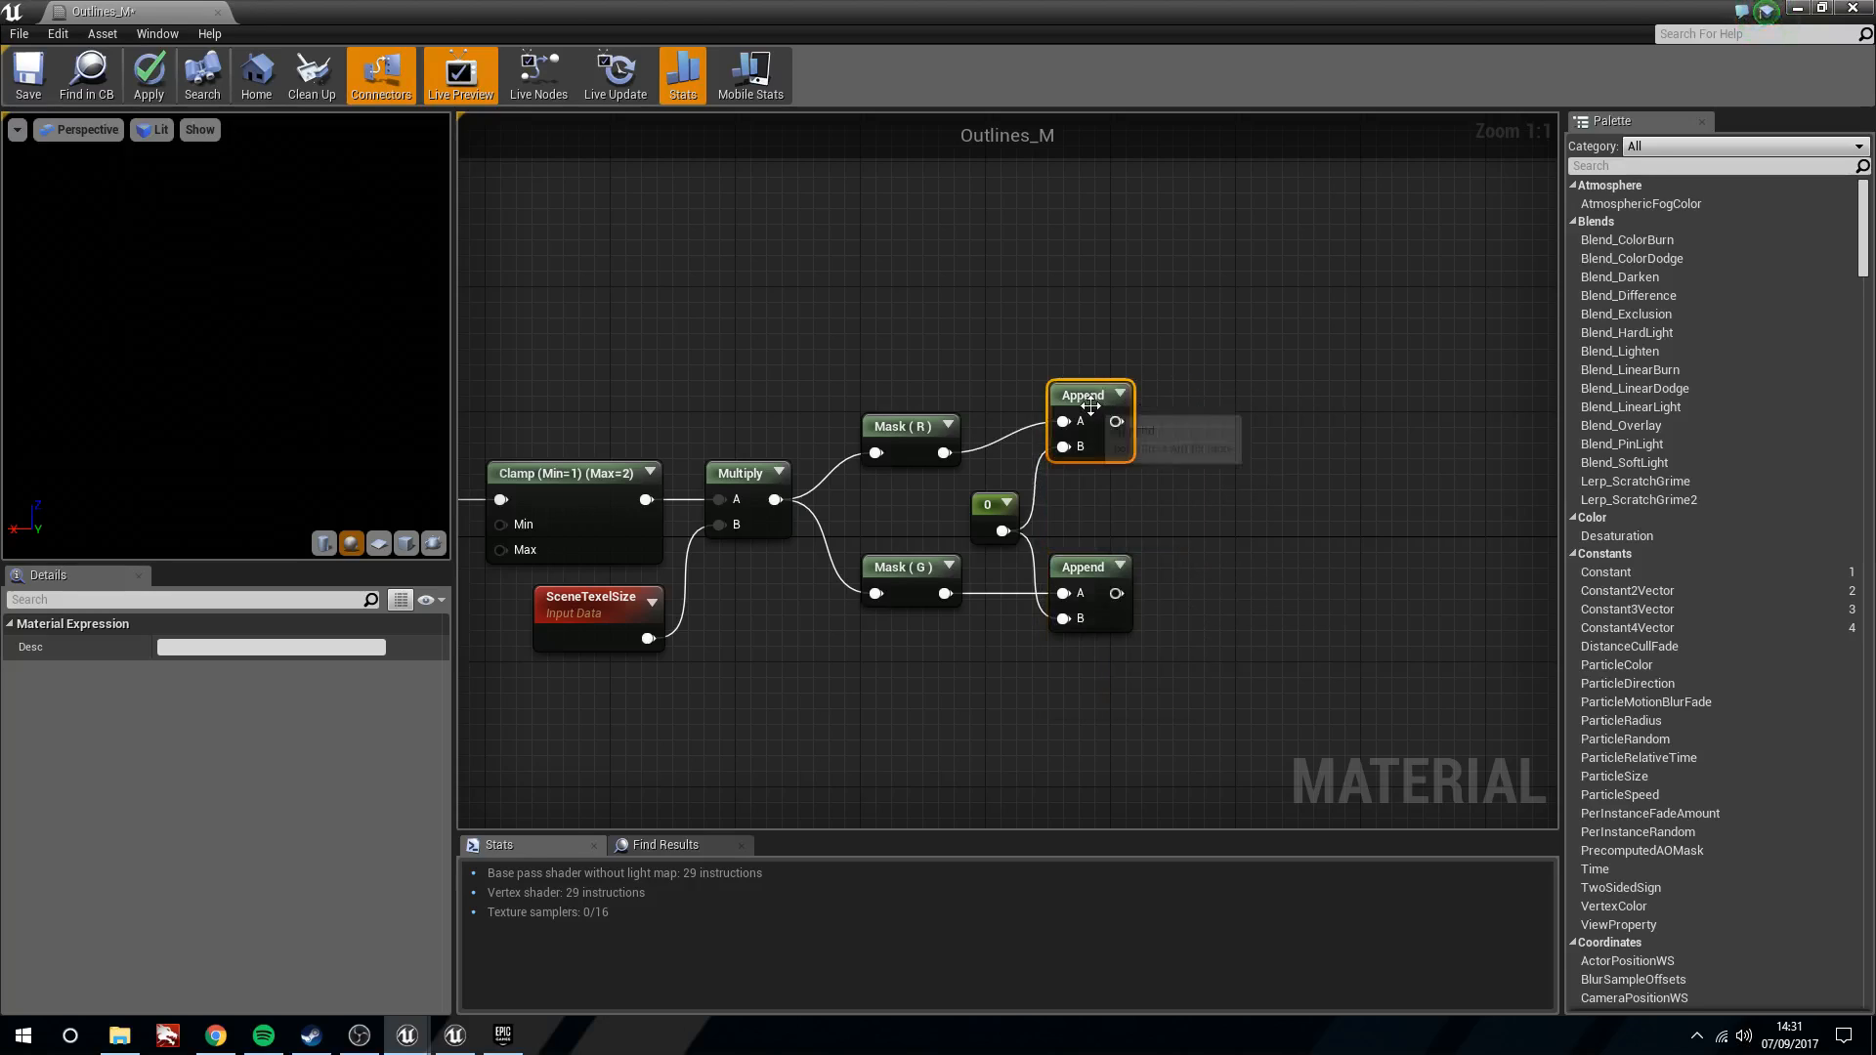
Line up the upper Append with Mask (R) and nudge the 0 Constant back toward the masks
{"action": "right_click_drag", "start_coordinate": [679, 571], "coordinate": [980, 588]}
{"action": "right_click_drag", "start_coordinate": [1280, 665], "coordinate": [1139, 625]}
{"action": "right_click_drag", "start_coordinate": [1341, 565], "coordinate": [1127, 563]}
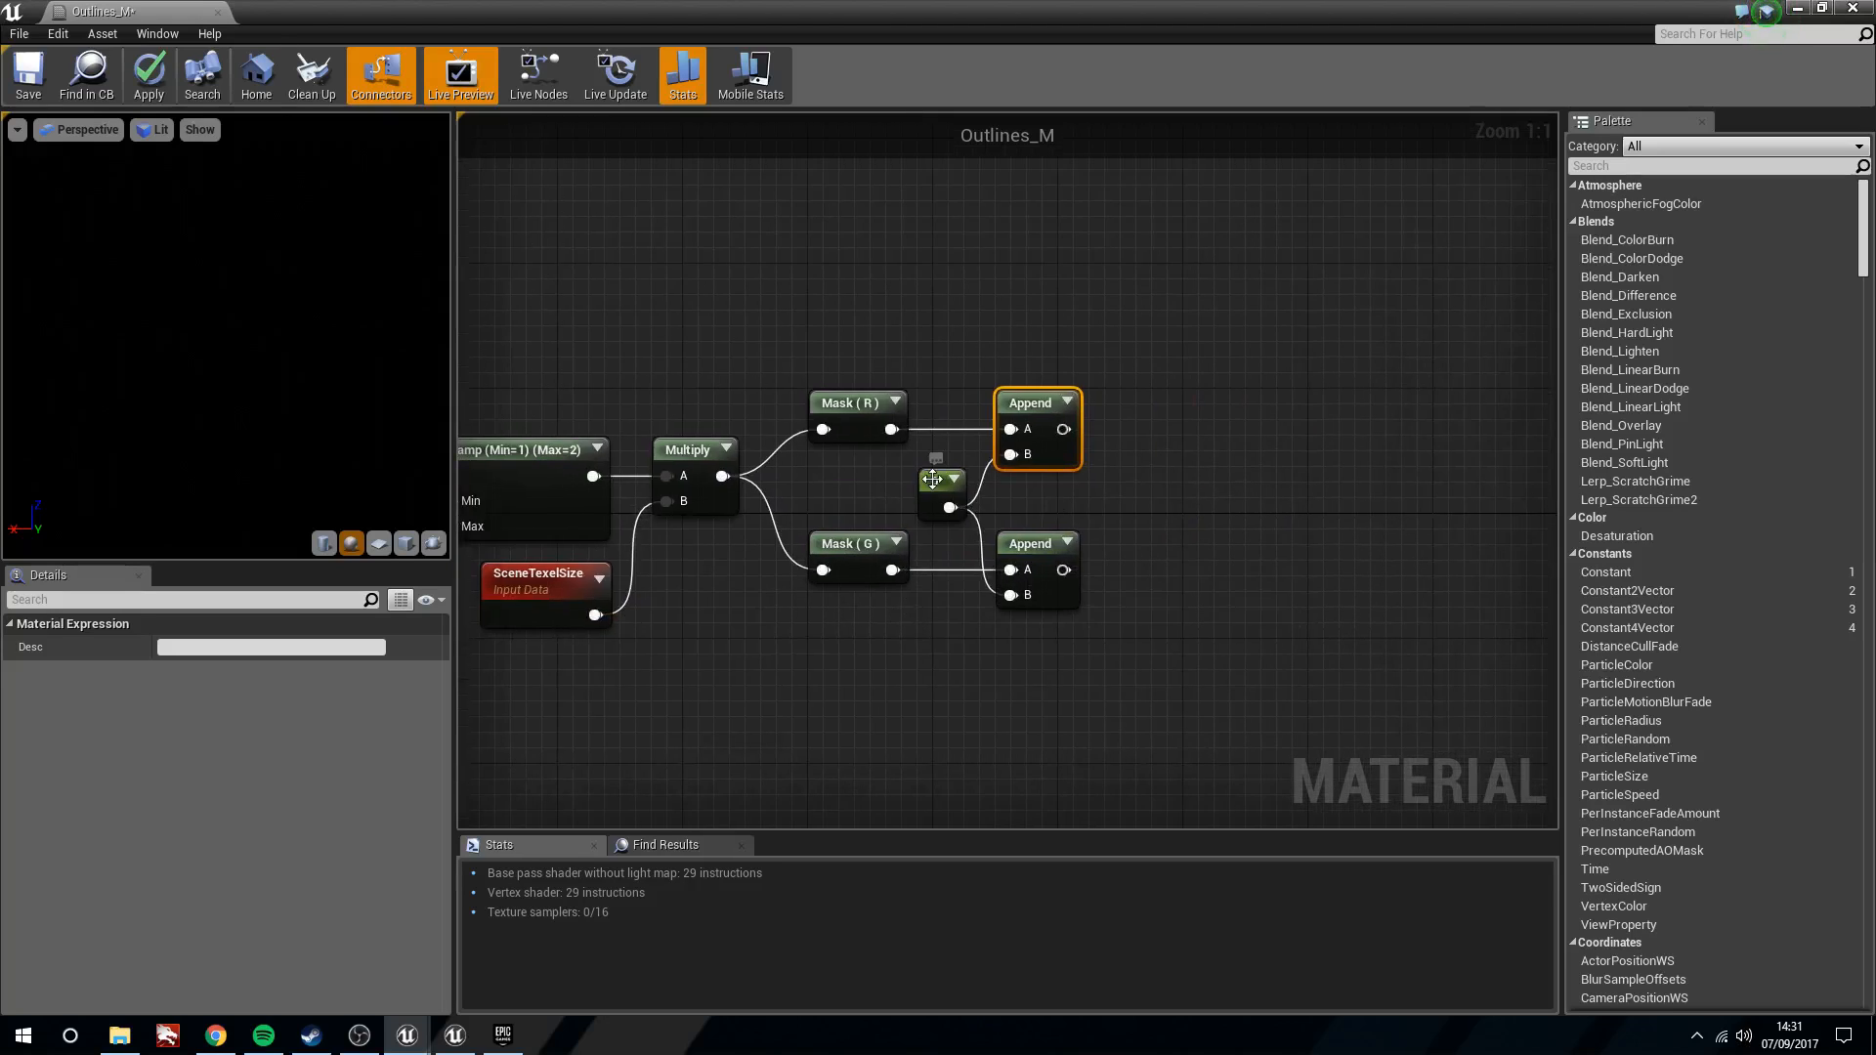
{"action": "left_click_drag", "start_coordinate": [932, 479], "coordinate": [916, 480]}
{"action": "left_click_drag", "start_coordinate": [984, 310], "coordinate": [1193, 742]}
{"action": "right_click_drag", "start_coordinate": [913, 671], "coordinate": [1079, 672]}
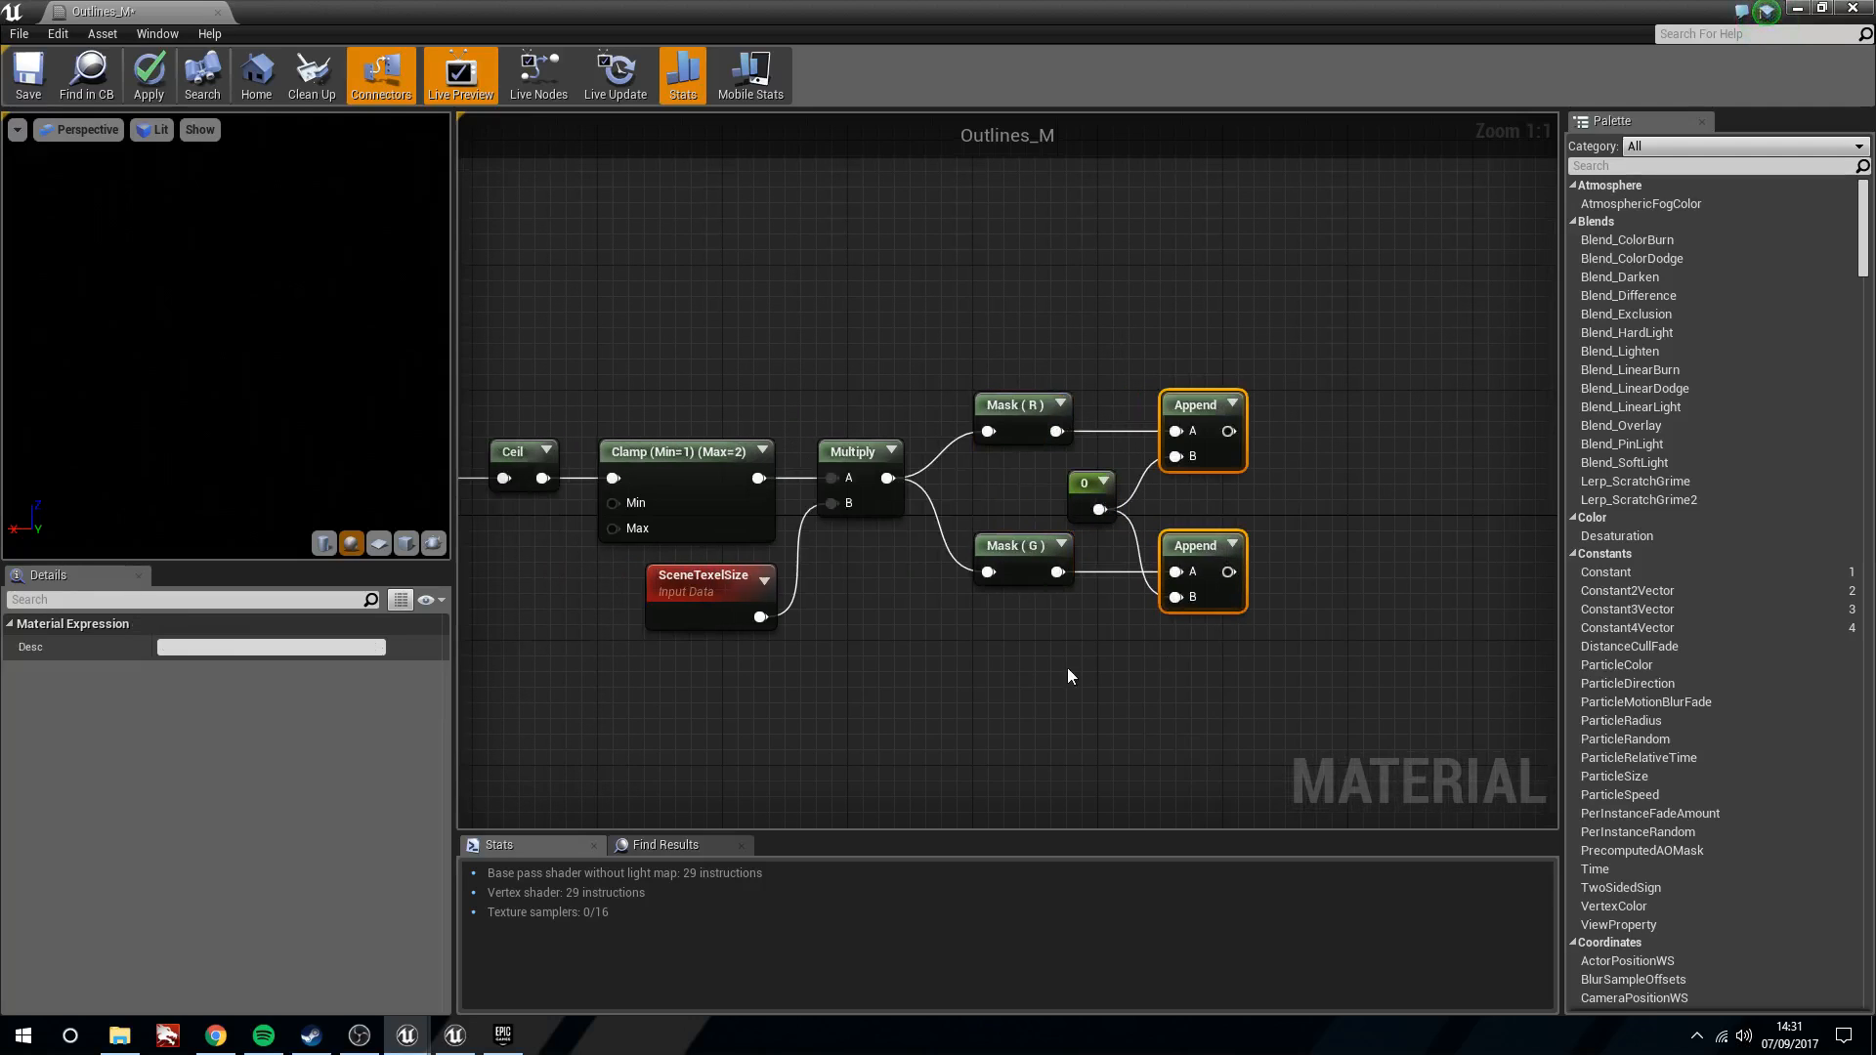
{"action": "left_click", "coordinate": [1078, 673]}
Shift the masks, the 0 Constant and both Append nodes together slightly closer to the Multiply node
{"action": "right_click_drag", "start_coordinate": [594, 629], "coordinate": [808, 621]}
{"action": "right_click_drag", "start_coordinate": [554, 377], "coordinate": [613, 377]}
{"action": "left_click", "coordinate": [549, 554]}
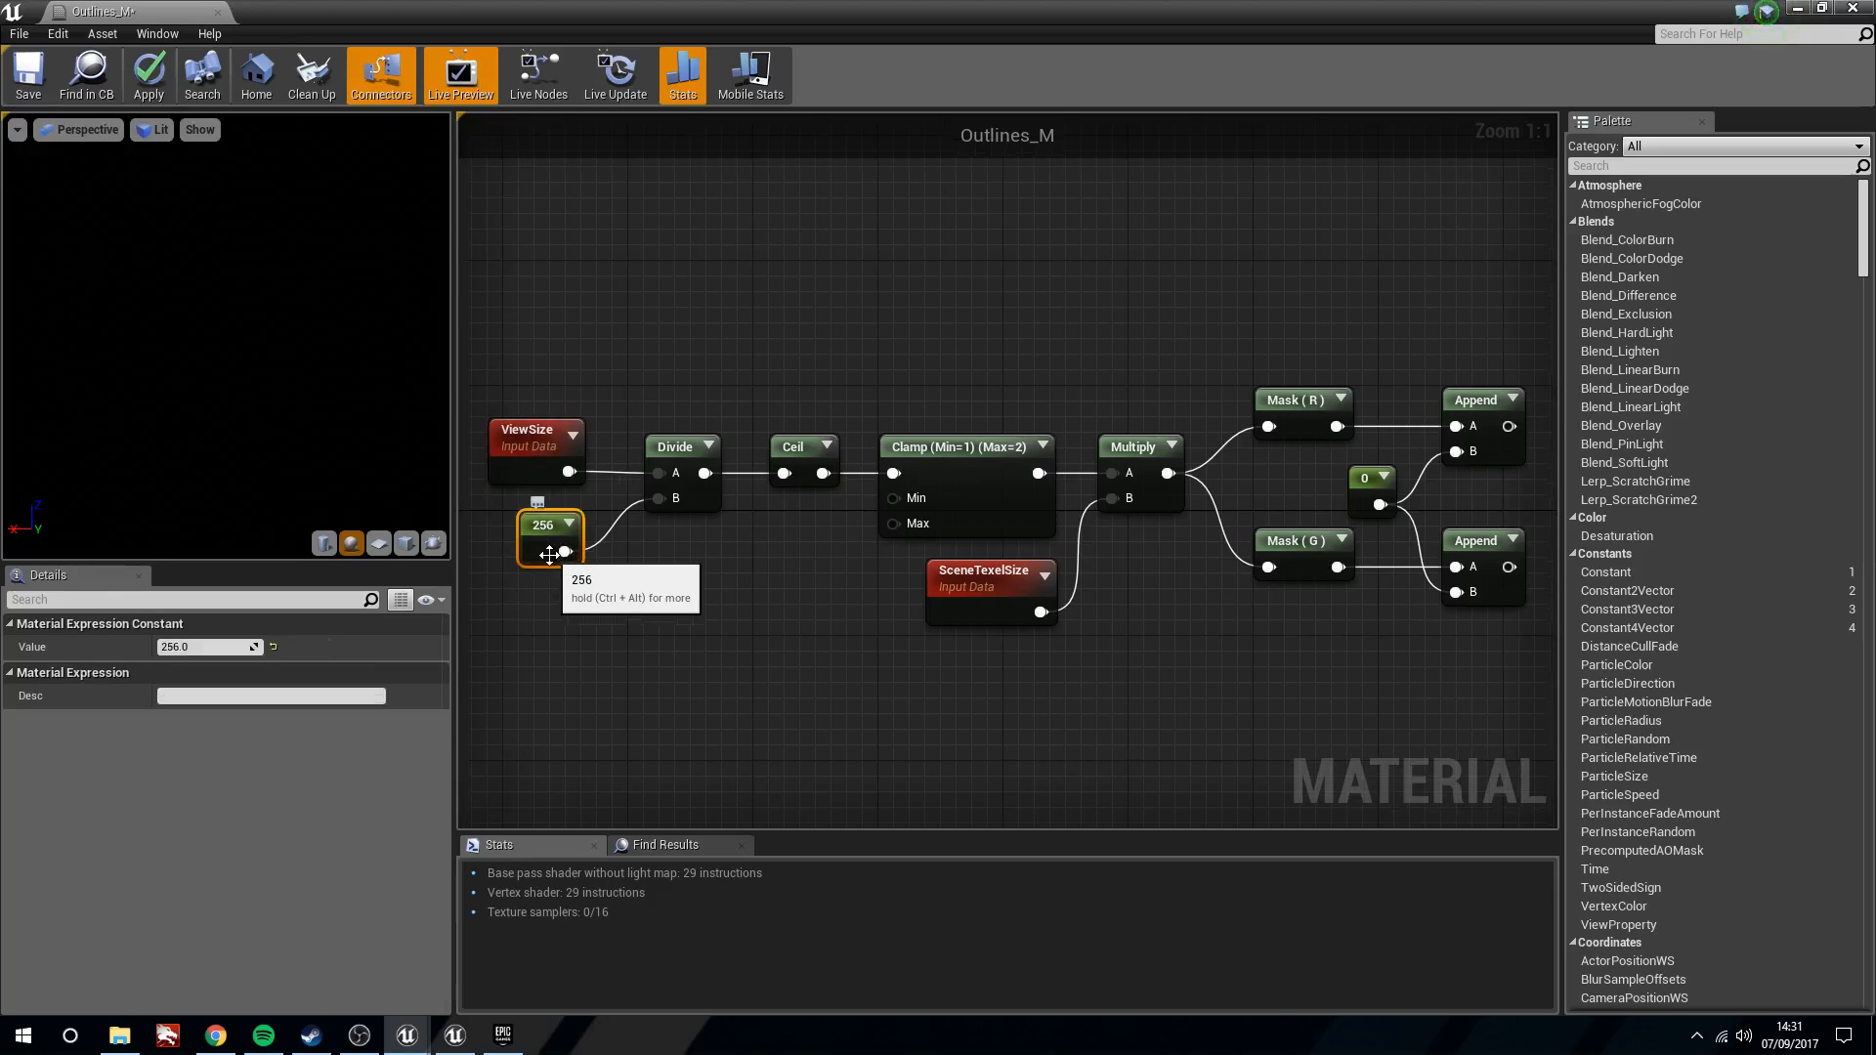
{"action": "right_click_drag", "start_coordinate": [1202, 332], "coordinate": [950, 330]}
{"action": "left_click_drag", "start_coordinate": [950, 330], "coordinate": [1331, 659]}
{"action": "left_click", "coordinate": [977, 325]}
{"action": "left_click_drag", "start_coordinate": [975, 325], "coordinate": [1255, 680]}
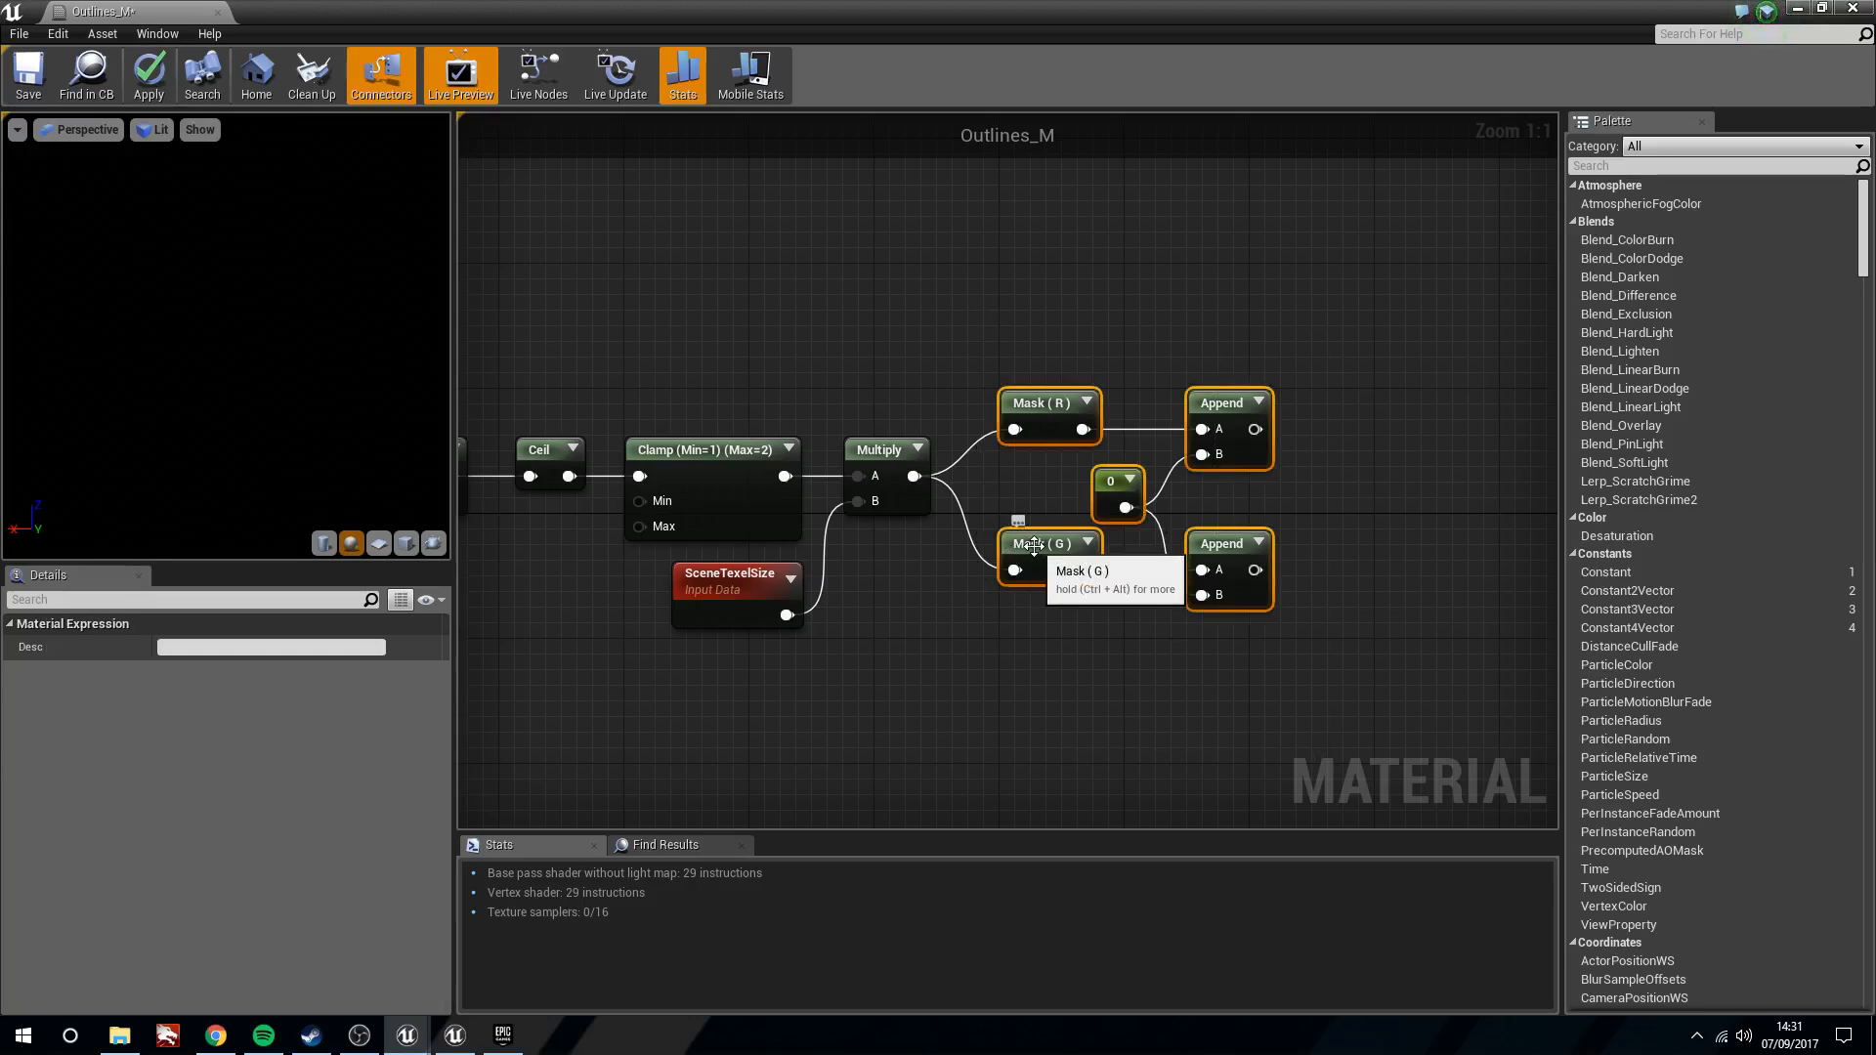
{"action": "left_click_drag", "start_coordinate": [1038, 549], "coordinate": [1023, 549]}
{"action": "left_click", "coordinate": [1177, 291]}
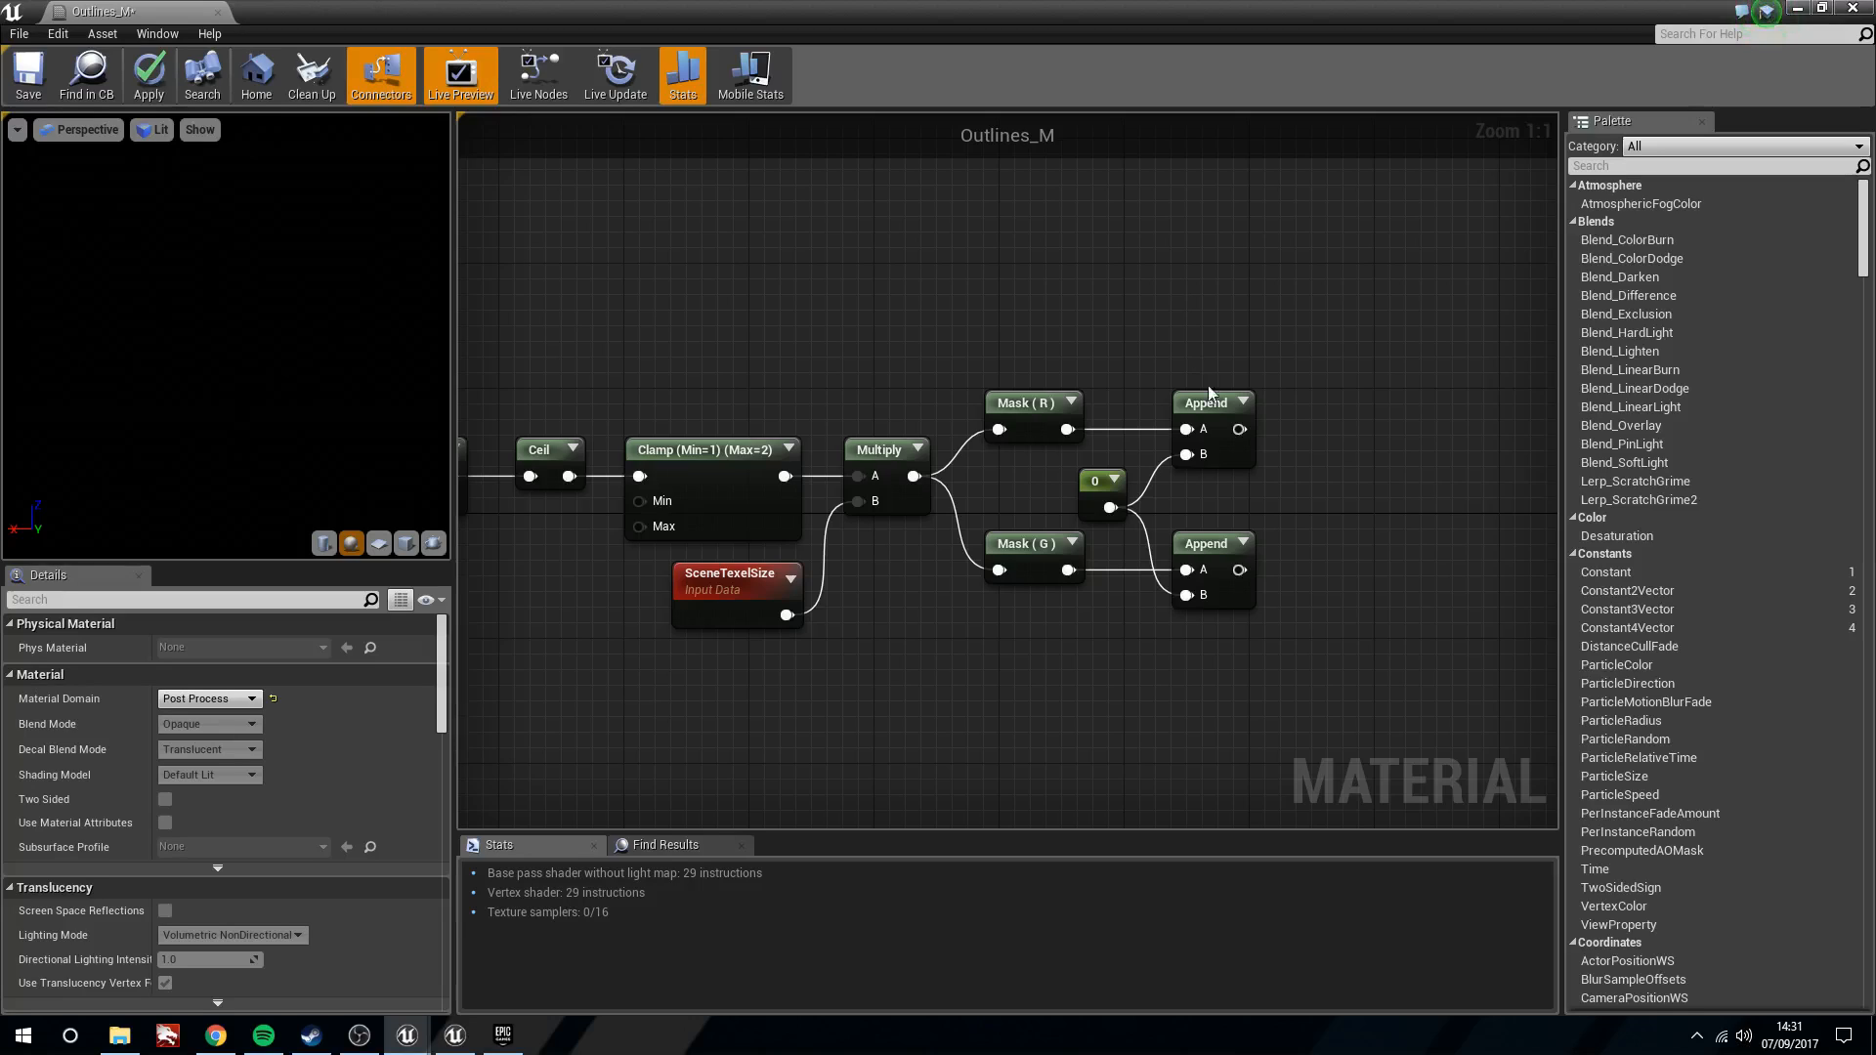
Add two Multiply nodes beyond the Append nodes and connect each Append output to the matching Multiply's A input
{"action": "right_click_drag", "start_coordinate": [1416, 439], "coordinate": [1204, 446]}
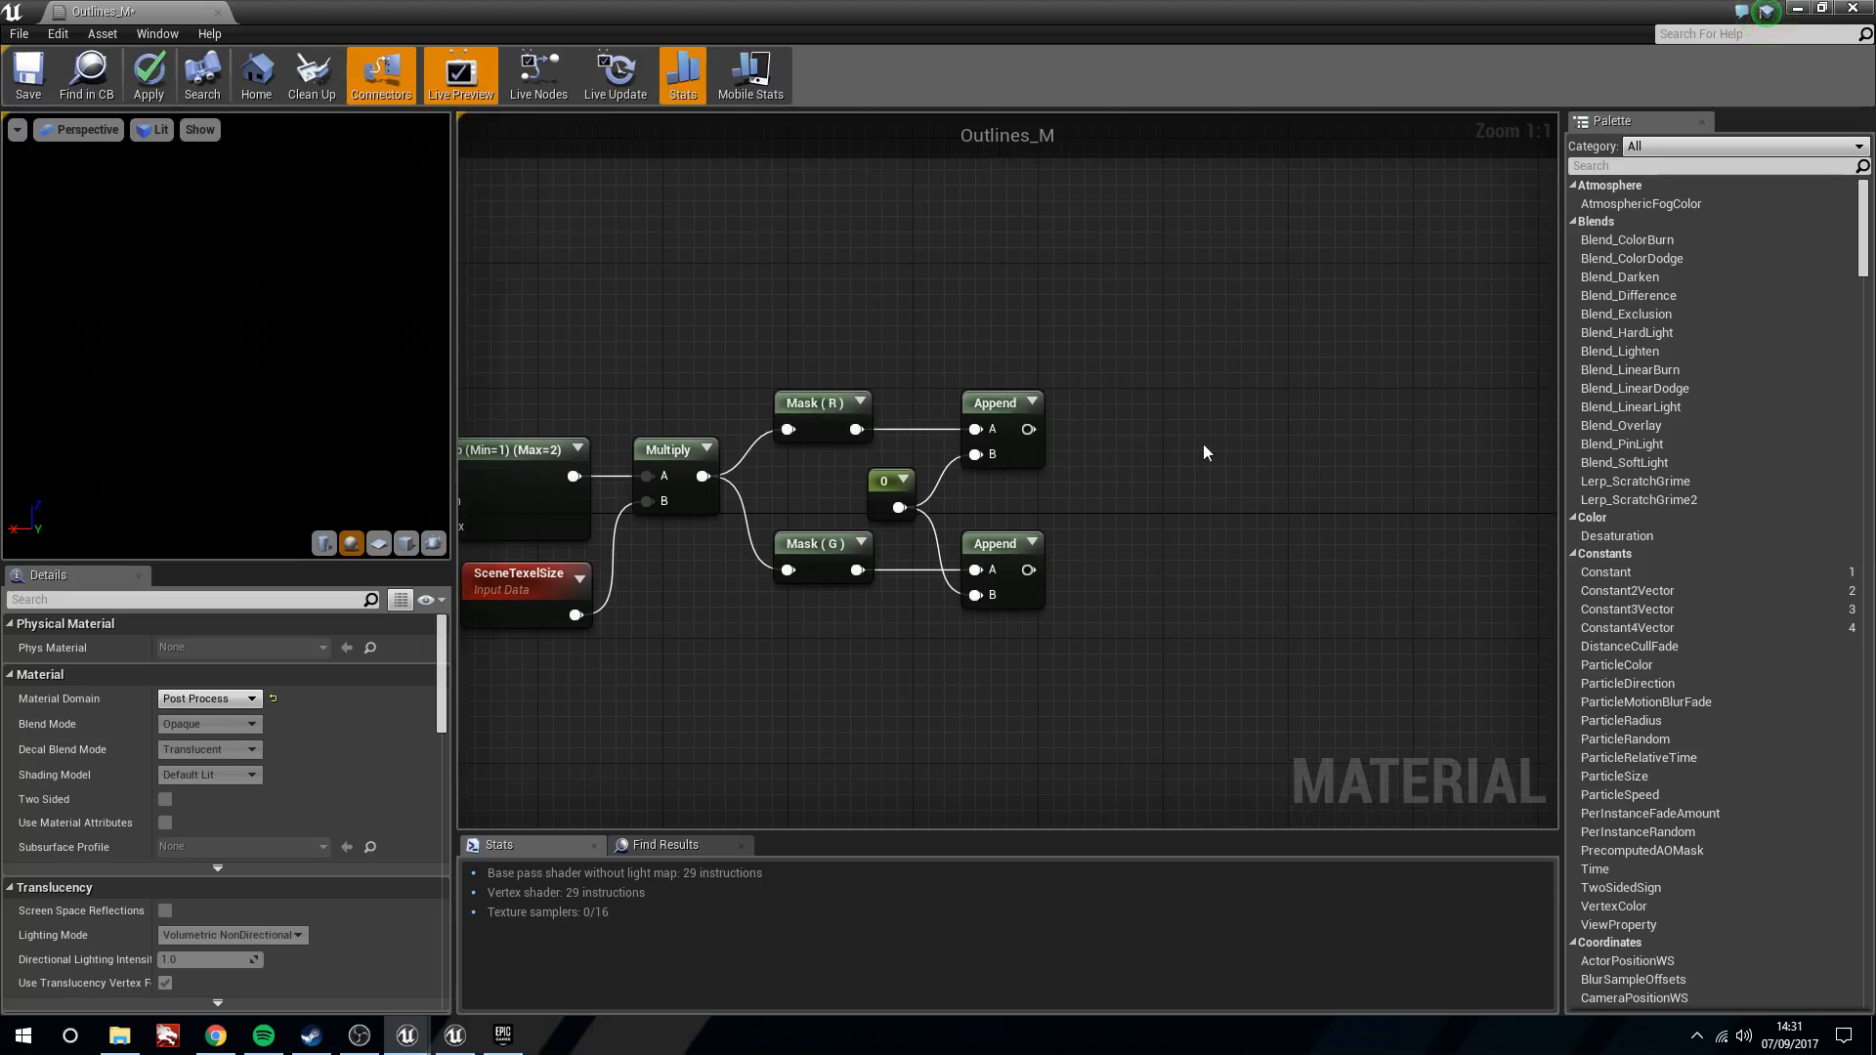
{"action": "right_click", "coordinate": [1137, 437]}
{"action": "left_click", "coordinate": [1134, 430]}
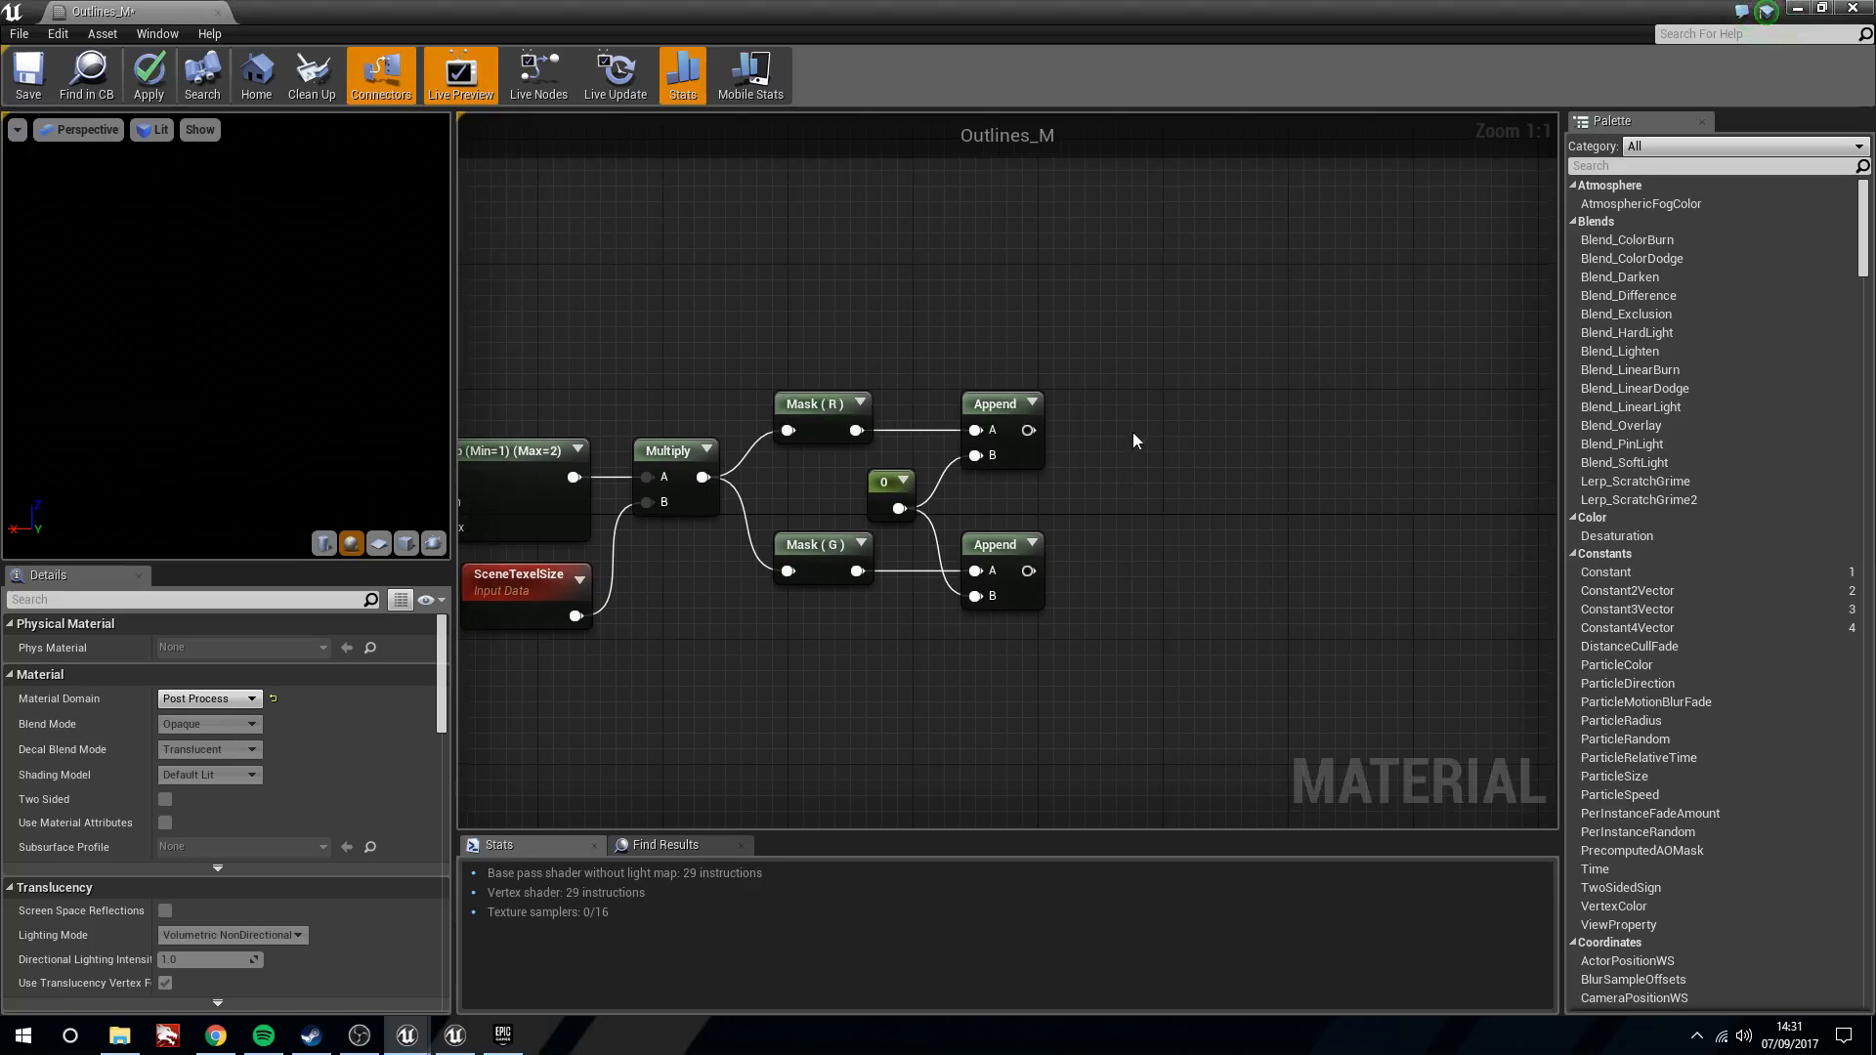
{"action": "key", "text": "m"}
{"action": "left_click", "coordinate": [1130, 437]}
{"action": "left_click", "coordinate": [1145, 596]}
{"action": "left_click_drag", "start_coordinate": [1170, 485], "coordinate": [1156, 438]}
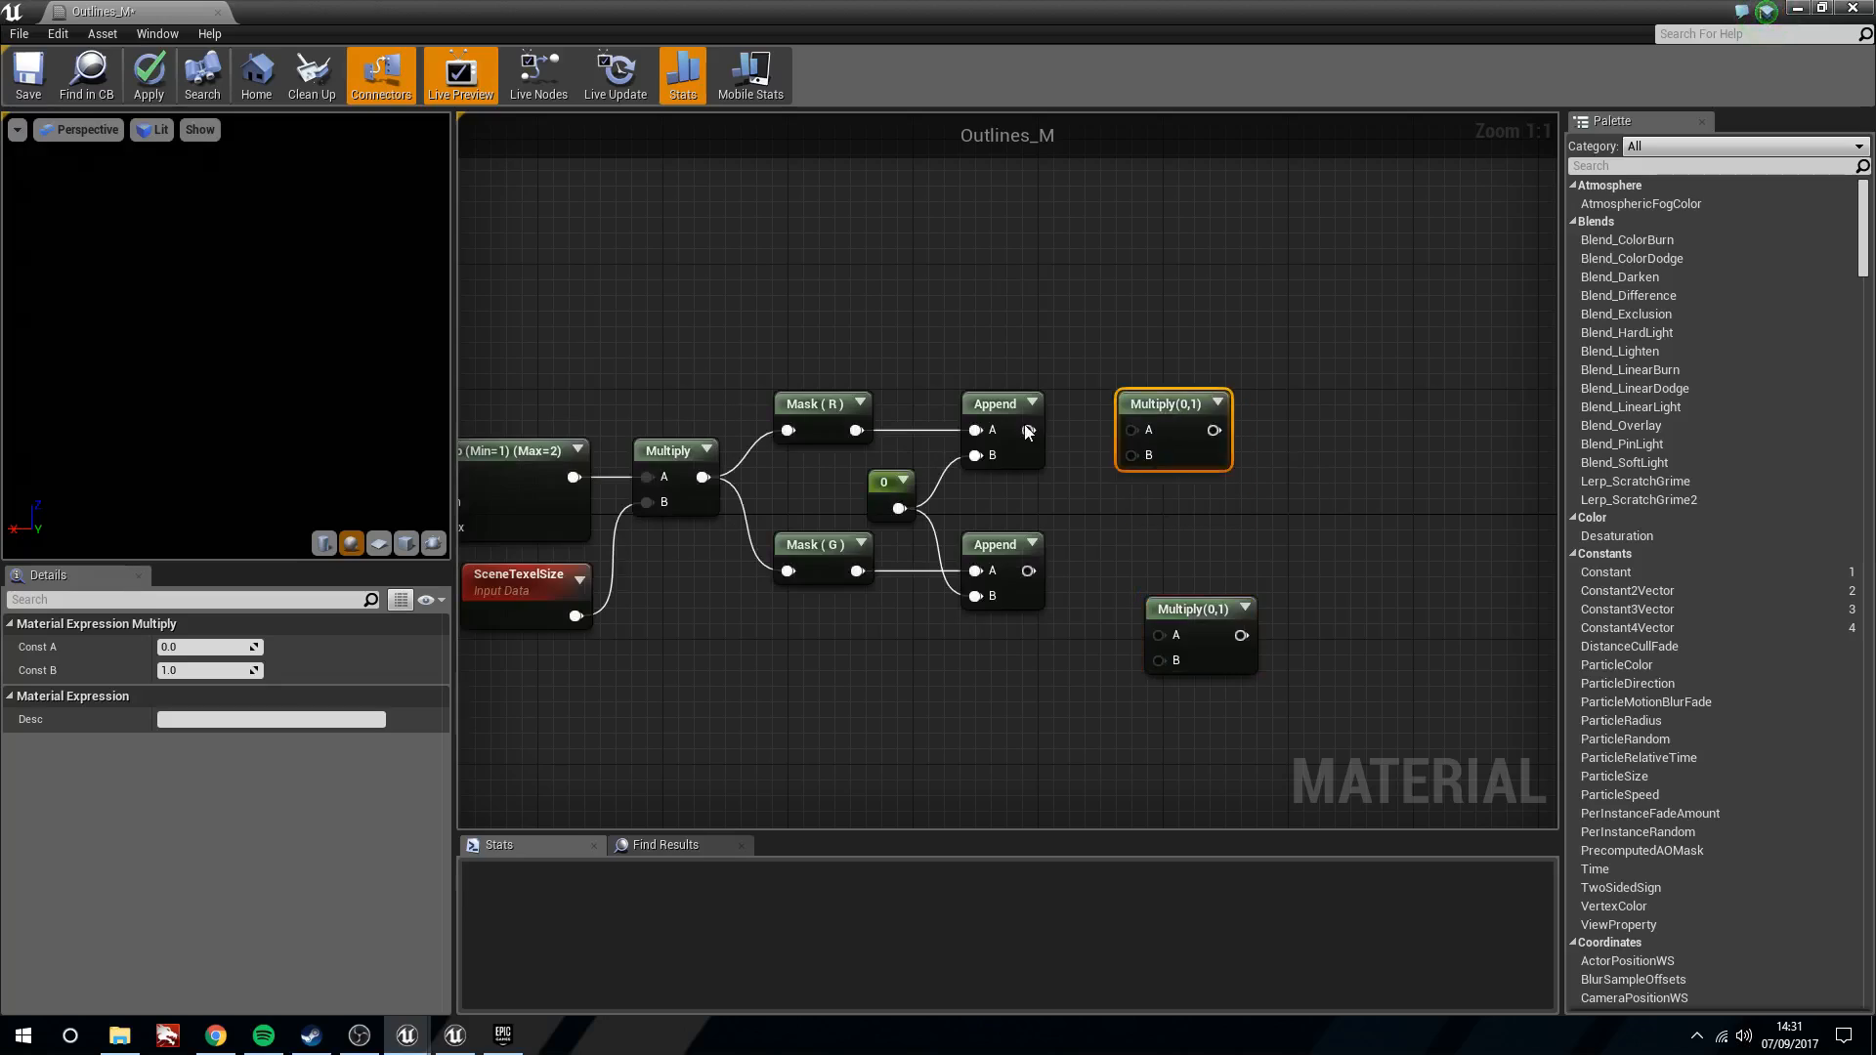
{"action": "left_click_drag", "start_coordinate": [1029, 570], "coordinate": [1169, 539]}
Add a Constant wired to the B input of both new Multiply nodes and set its value to -1
{"action": "key", "text": "1"}
{"action": "left_click", "coordinate": [1036, 508]}
{"action": "left_click_drag", "start_coordinate": [1049, 517], "coordinate": [1146, 453]}
{"action": "left_click_drag", "start_coordinate": [1076, 526], "coordinate": [1149, 596]}
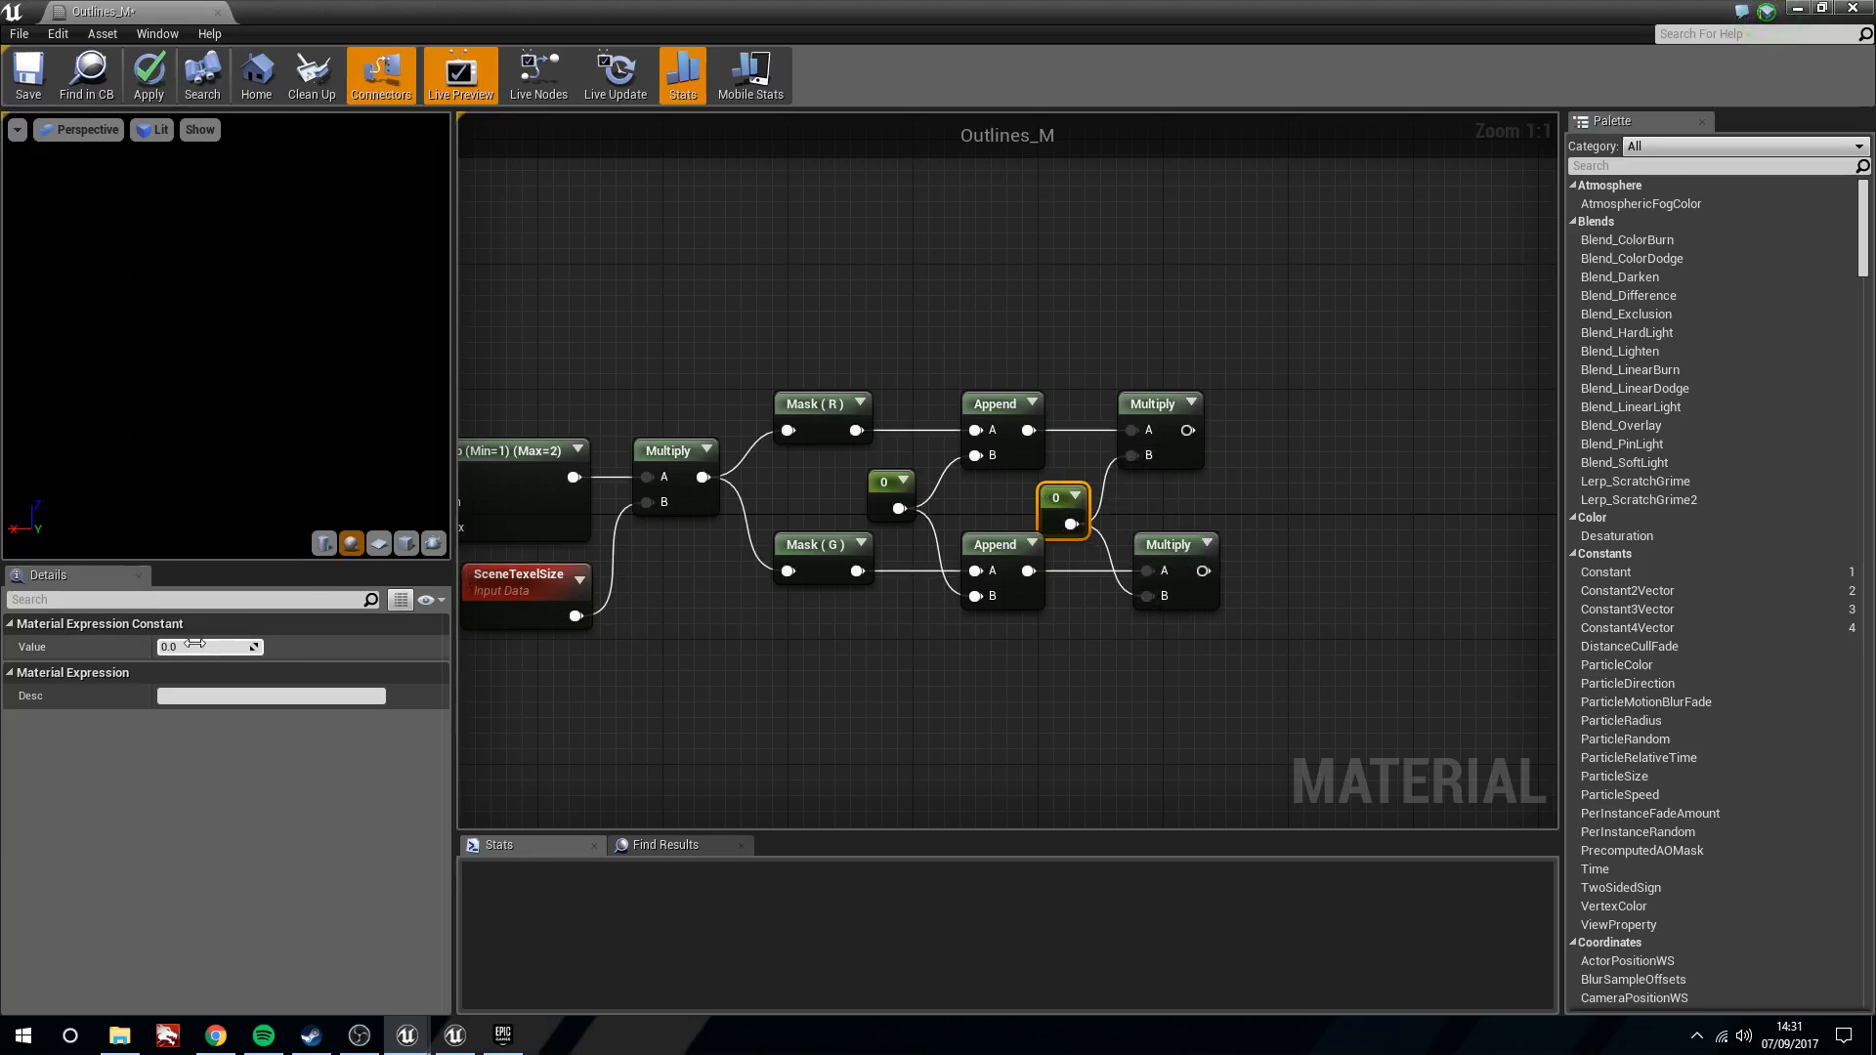
{"action": "type", "text": "-1"}
{"action": "key", "text": "Return"}
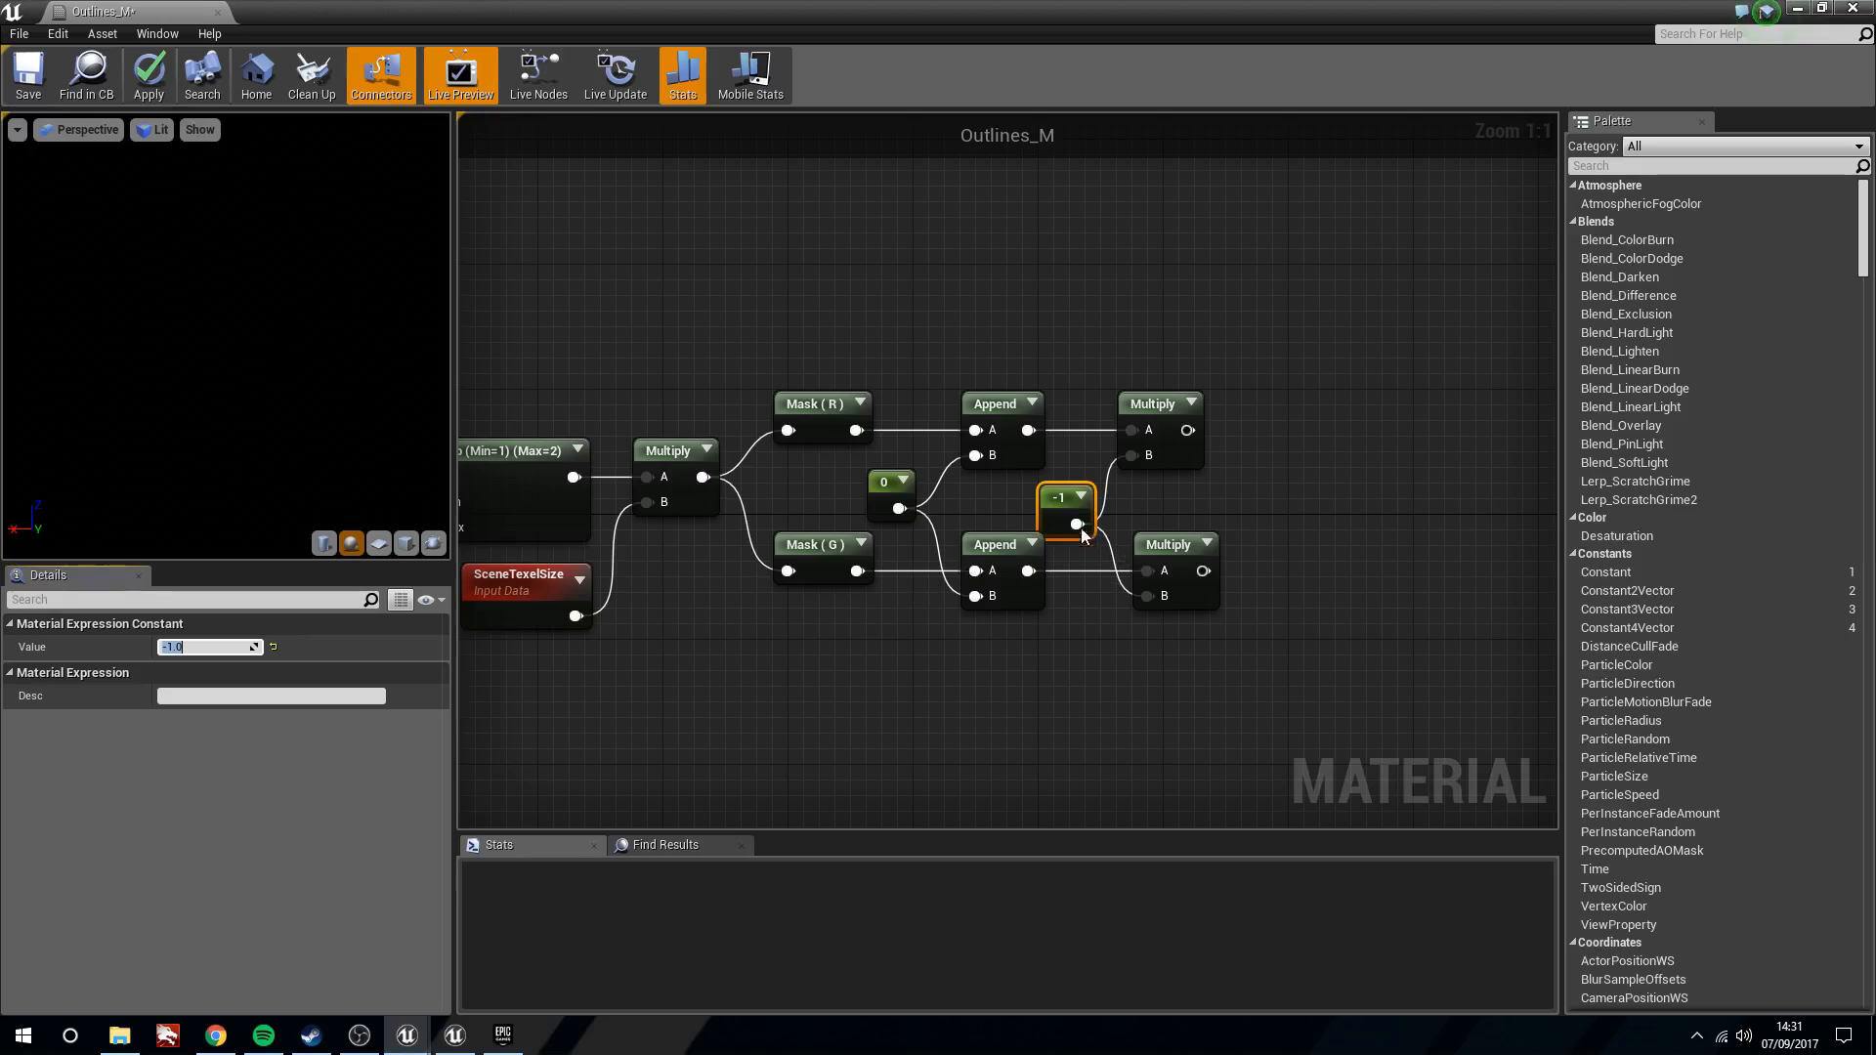
{"action": "left_click_drag", "start_coordinate": [1065, 499], "coordinate": [1080, 499]}
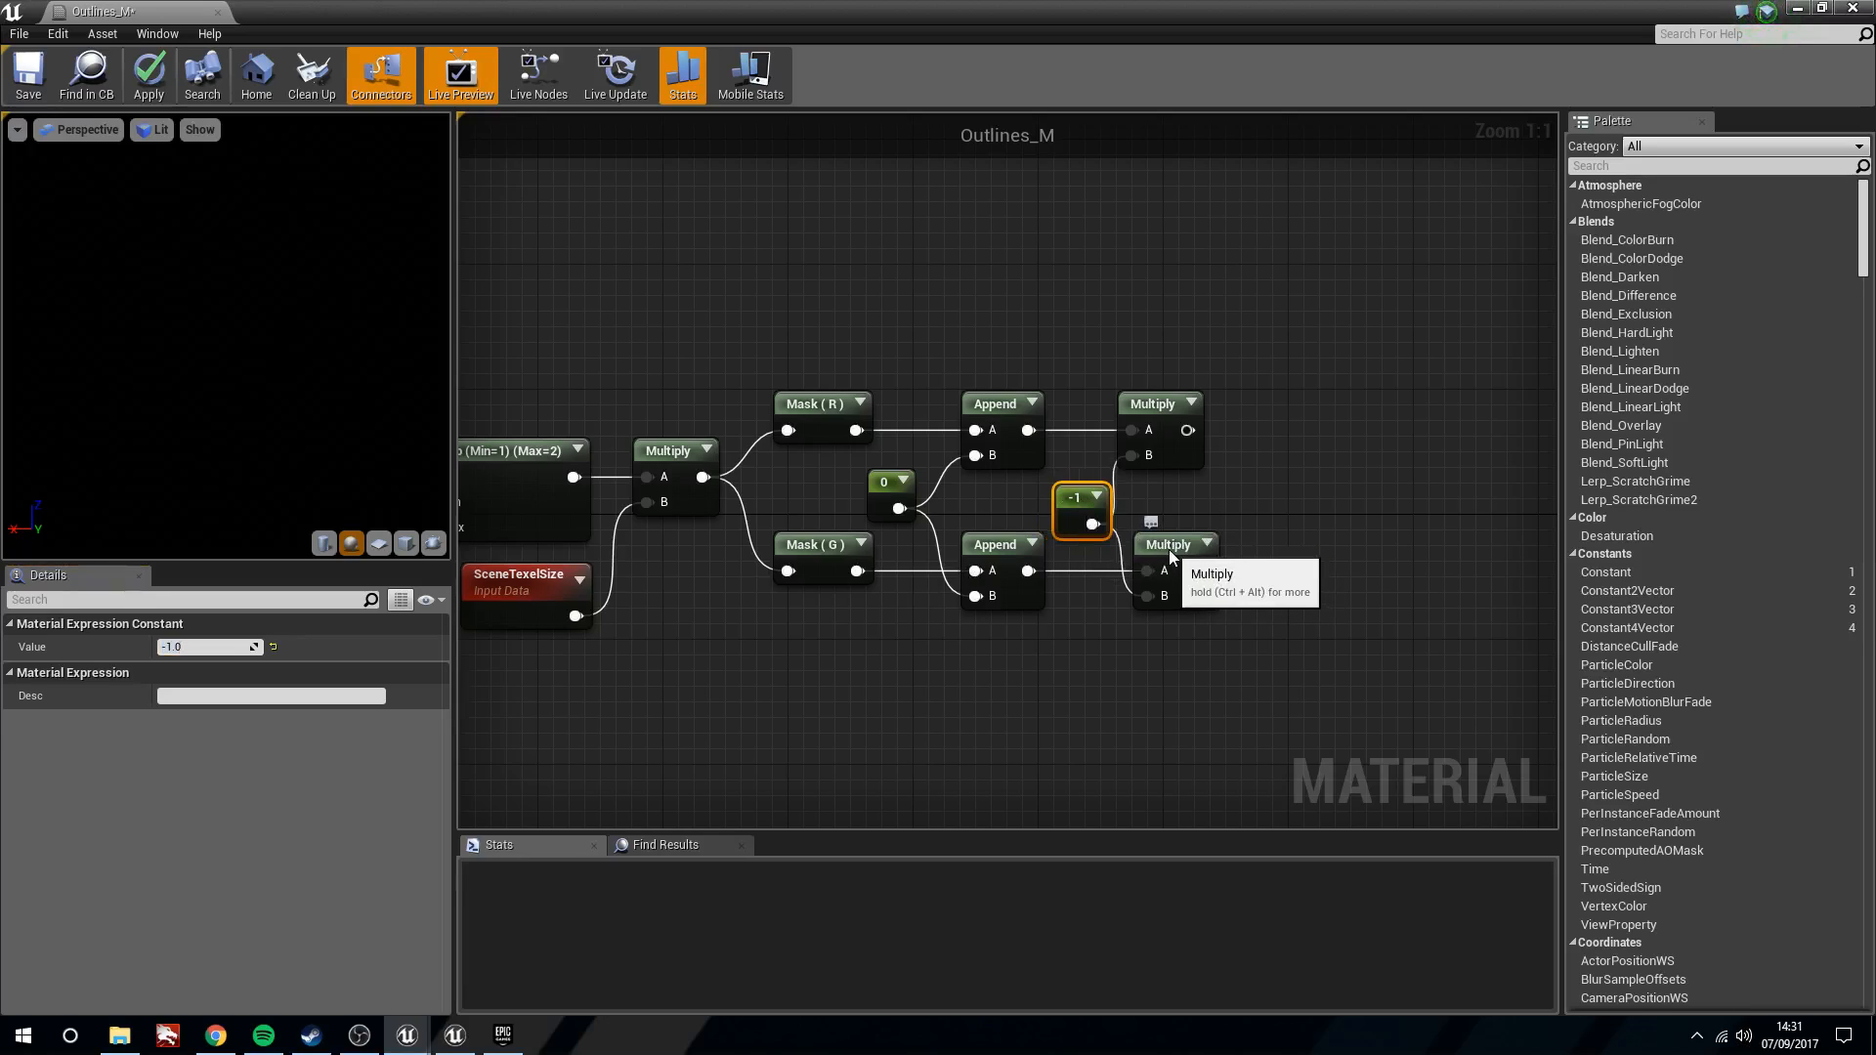
Align the upper new Multiply node with the lower one and check both of their previews
{"action": "left_click", "coordinate": [1179, 552]}
{"action": "left_click", "coordinate": [1187, 411]}
{"action": "left_click", "coordinate": [1207, 403]}
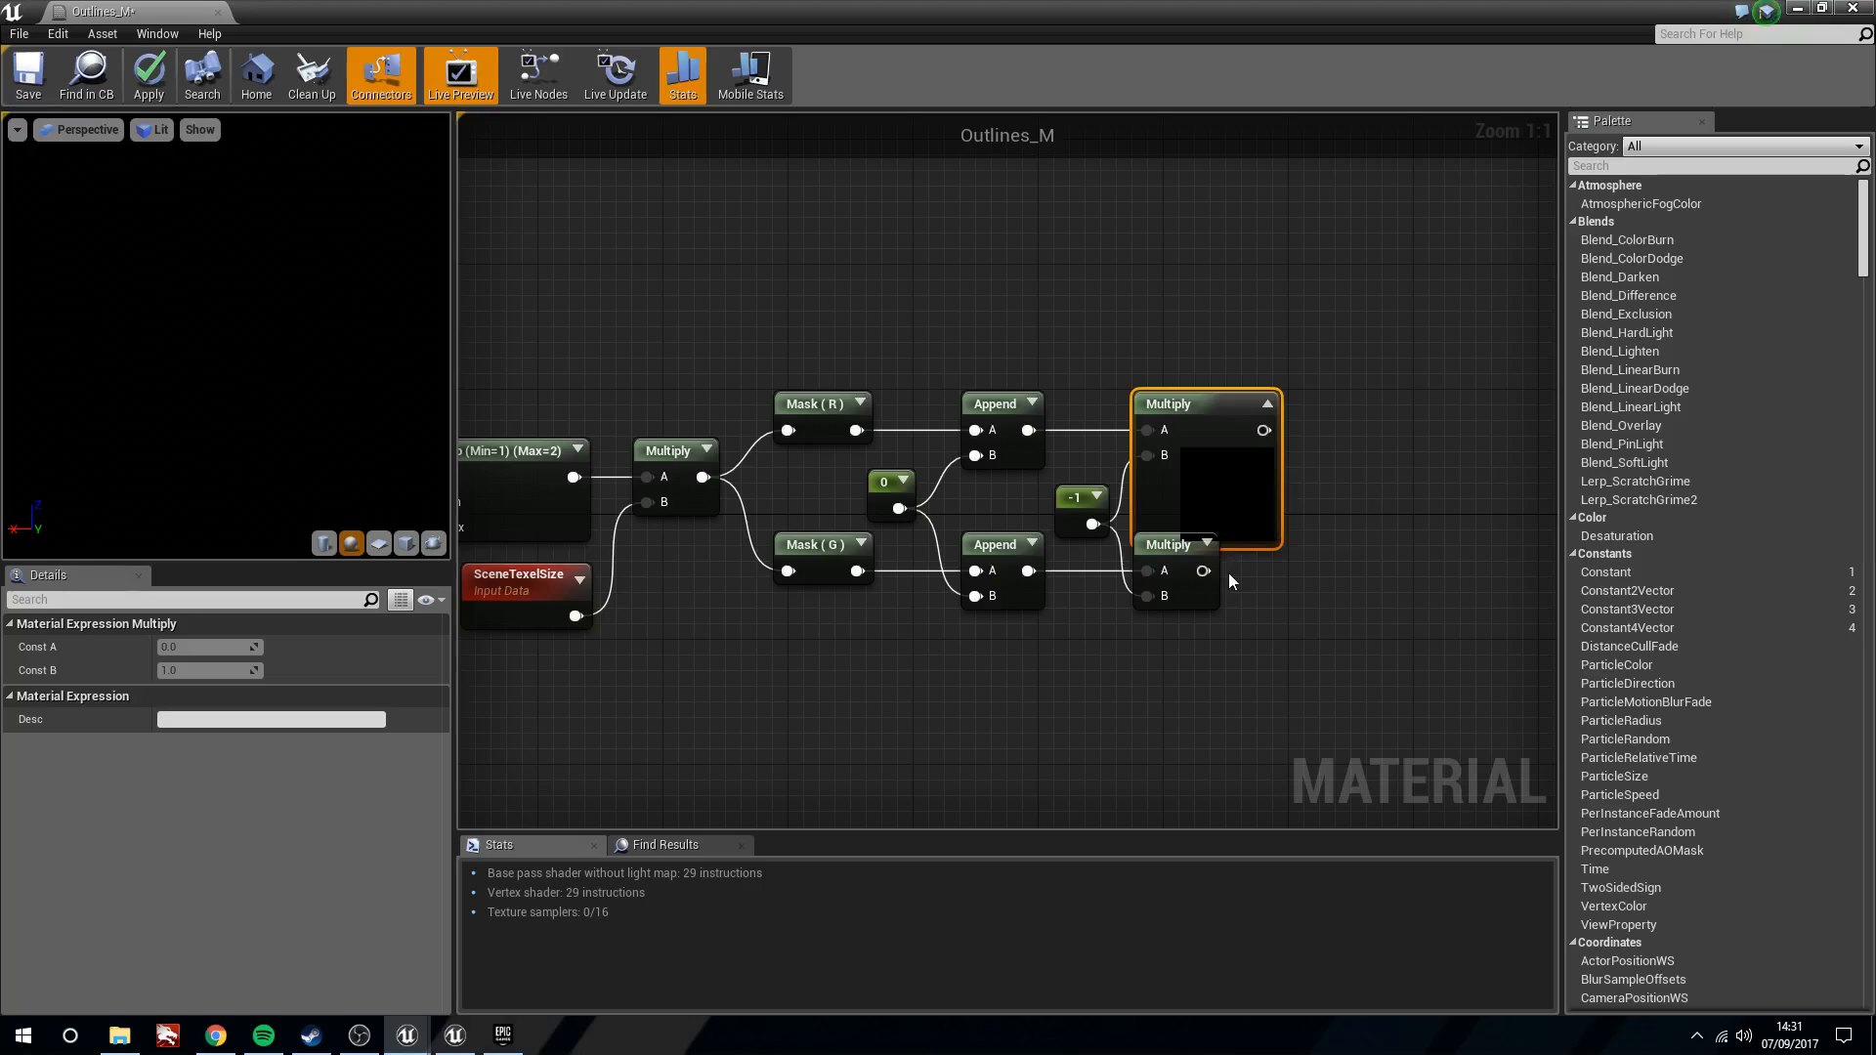
{"action": "left_click", "coordinate": [1208, 544]}
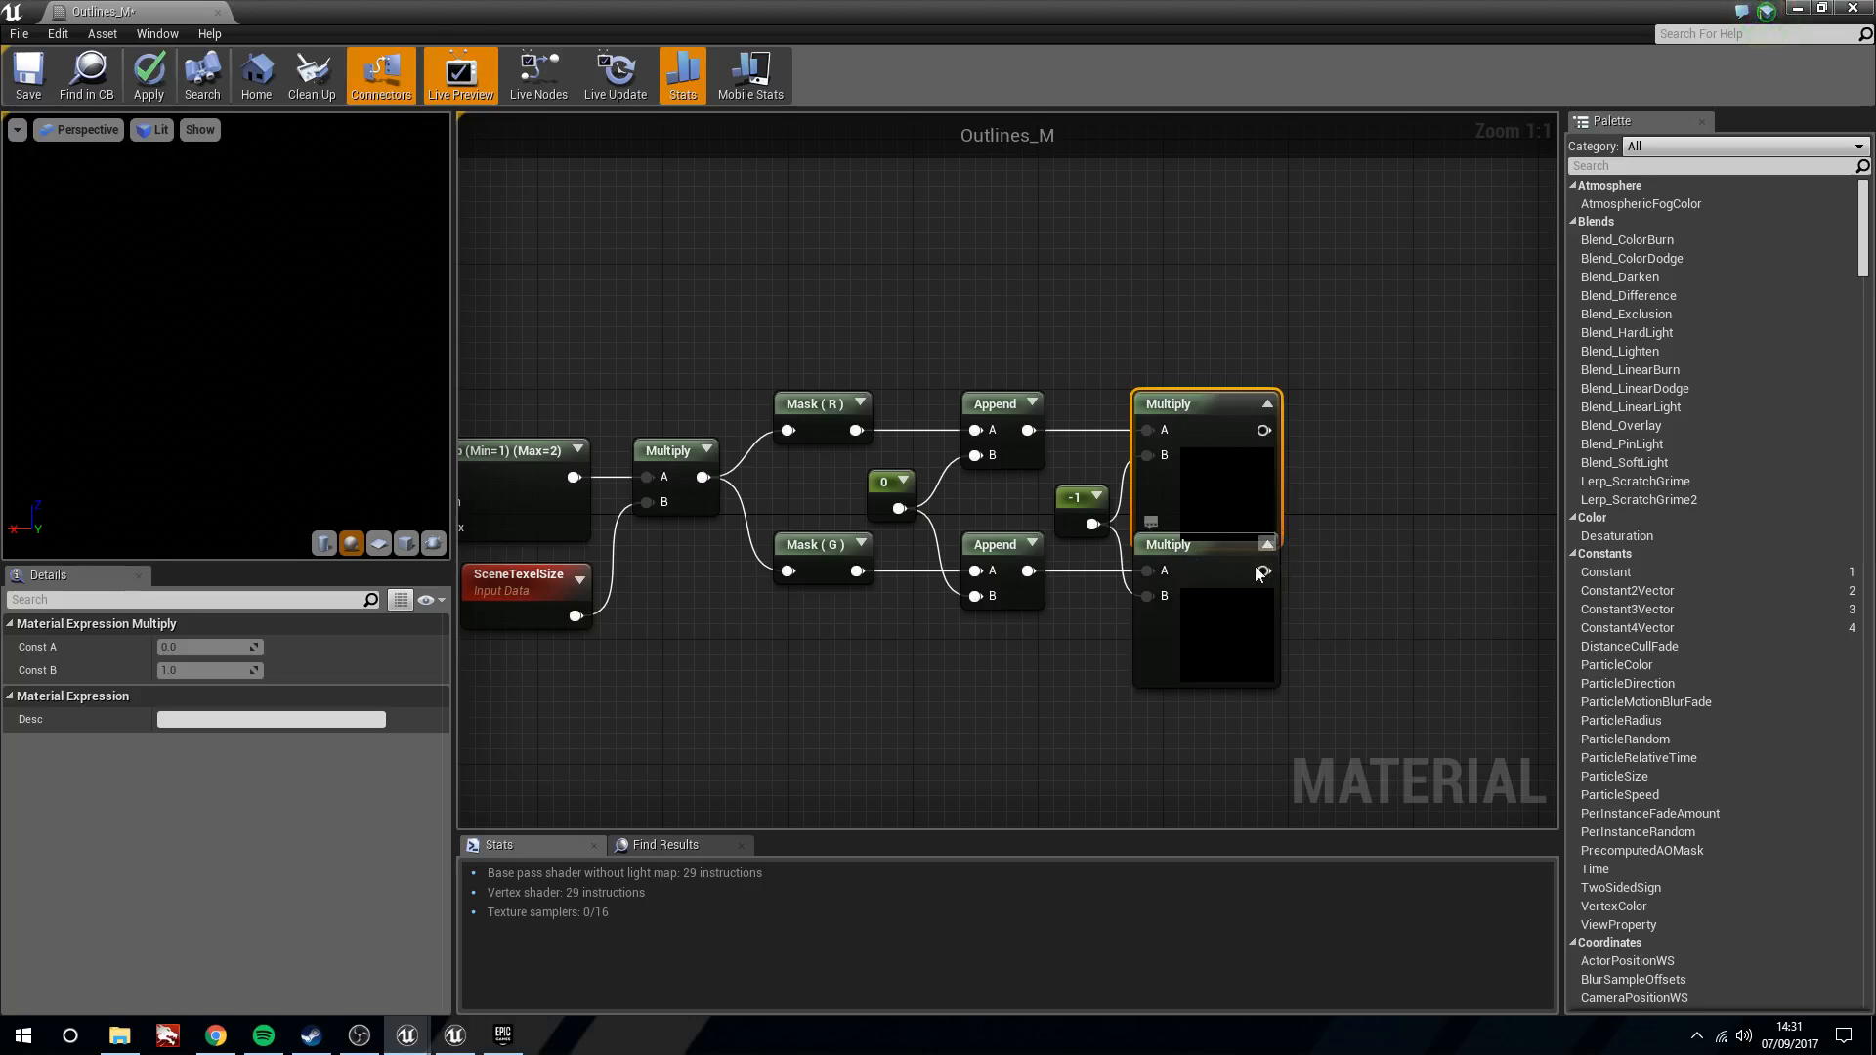
{"action": "left_click", "coordinate": [1267, 544]}
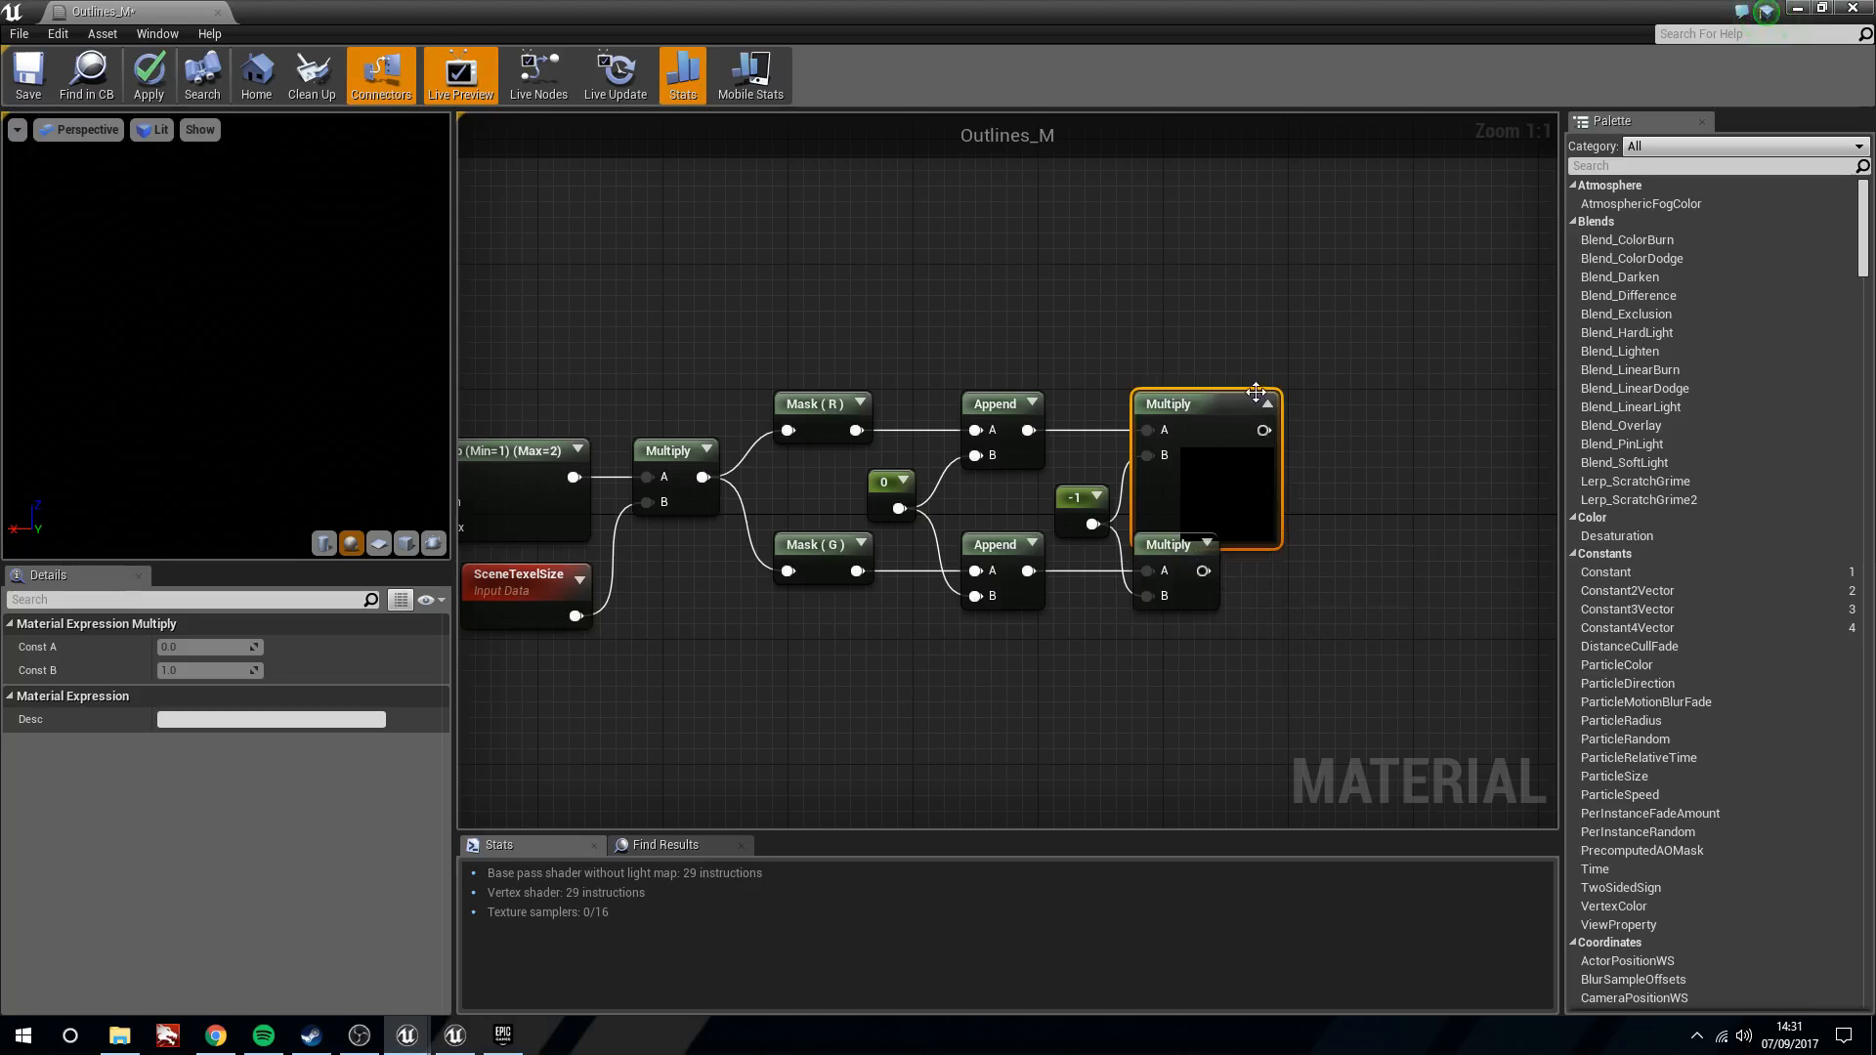
{"action": "left_click", "coordinate": [1266, 402]}
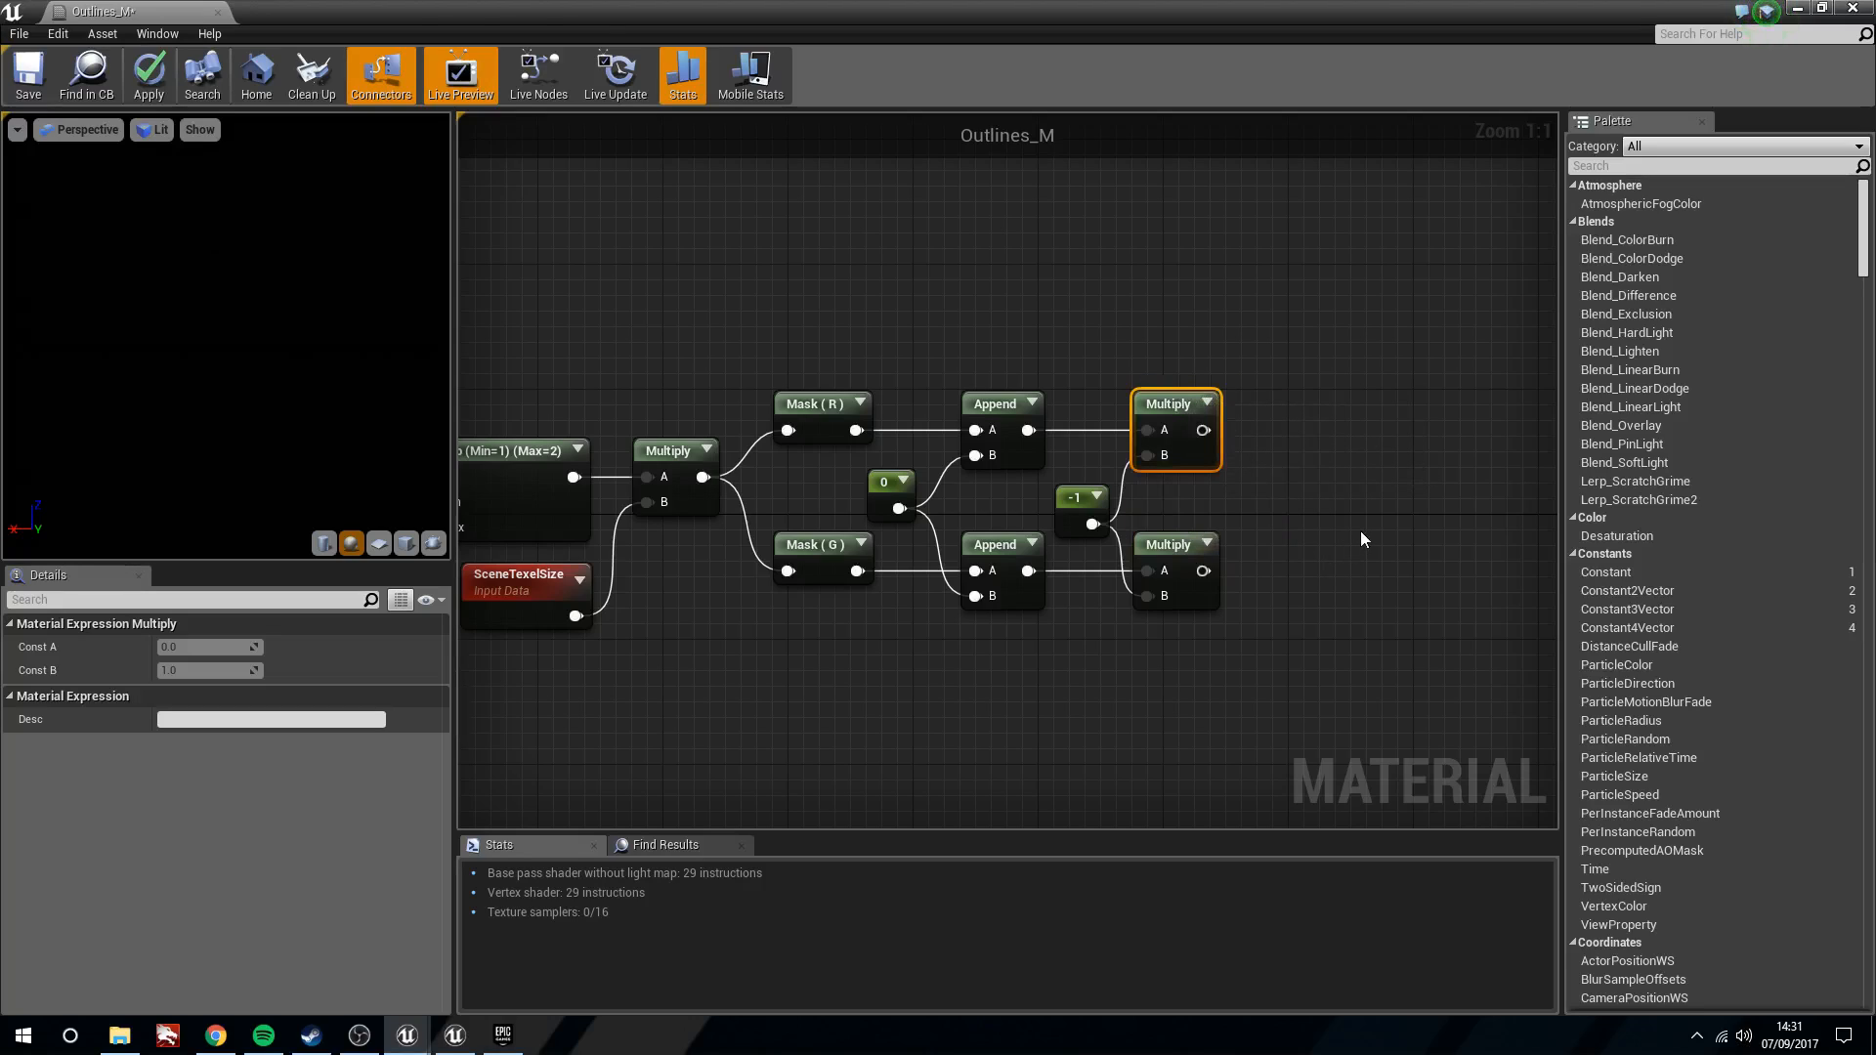
Add a ScreenPosition node in the empty space above the Append nodes
{"action": "right_click_drag", "start_coordinate": [1360, 531], "coordinate": [1183, 519]}
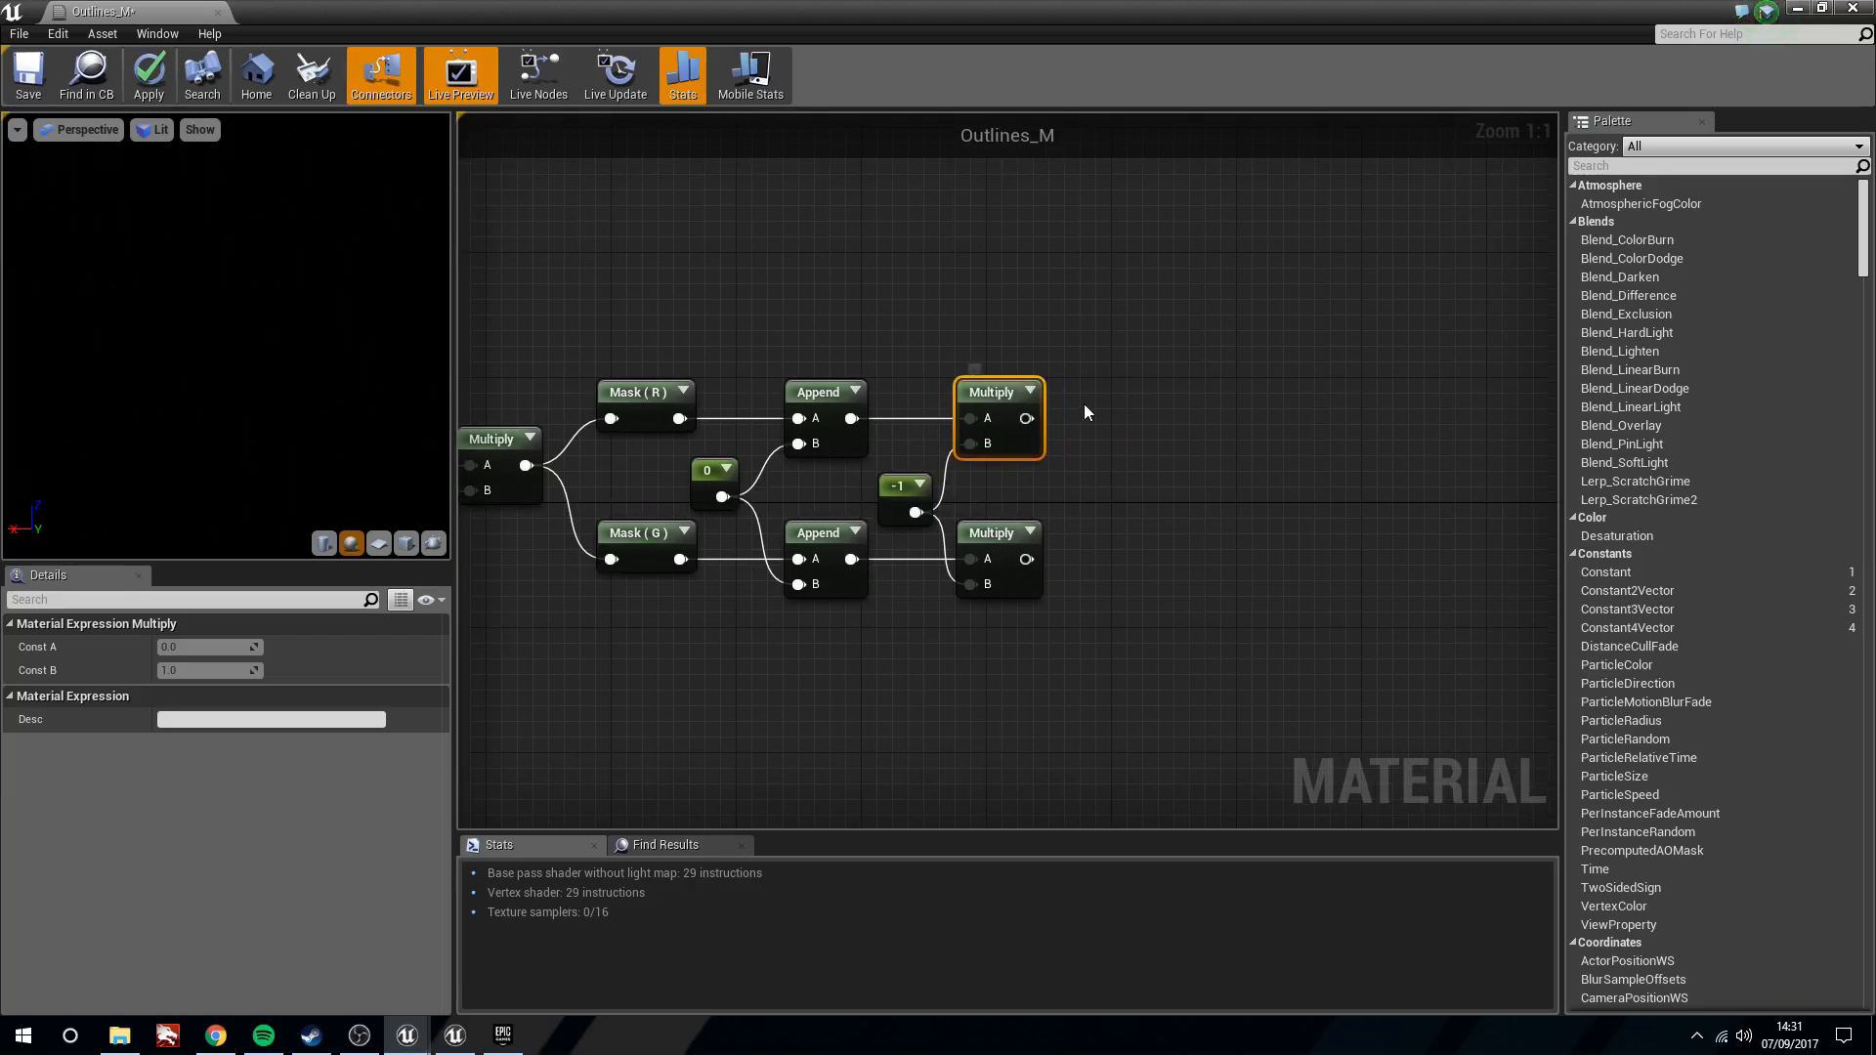
{"action": "right_click_drag", "start_coordinate": [867, 189], "coordinate": [883, 213]}
{"action": "right_click", "coordinate": [884, 214]}
{"action": "type", "text": "screenpo"}
{"action": "key", "text": "Return"}
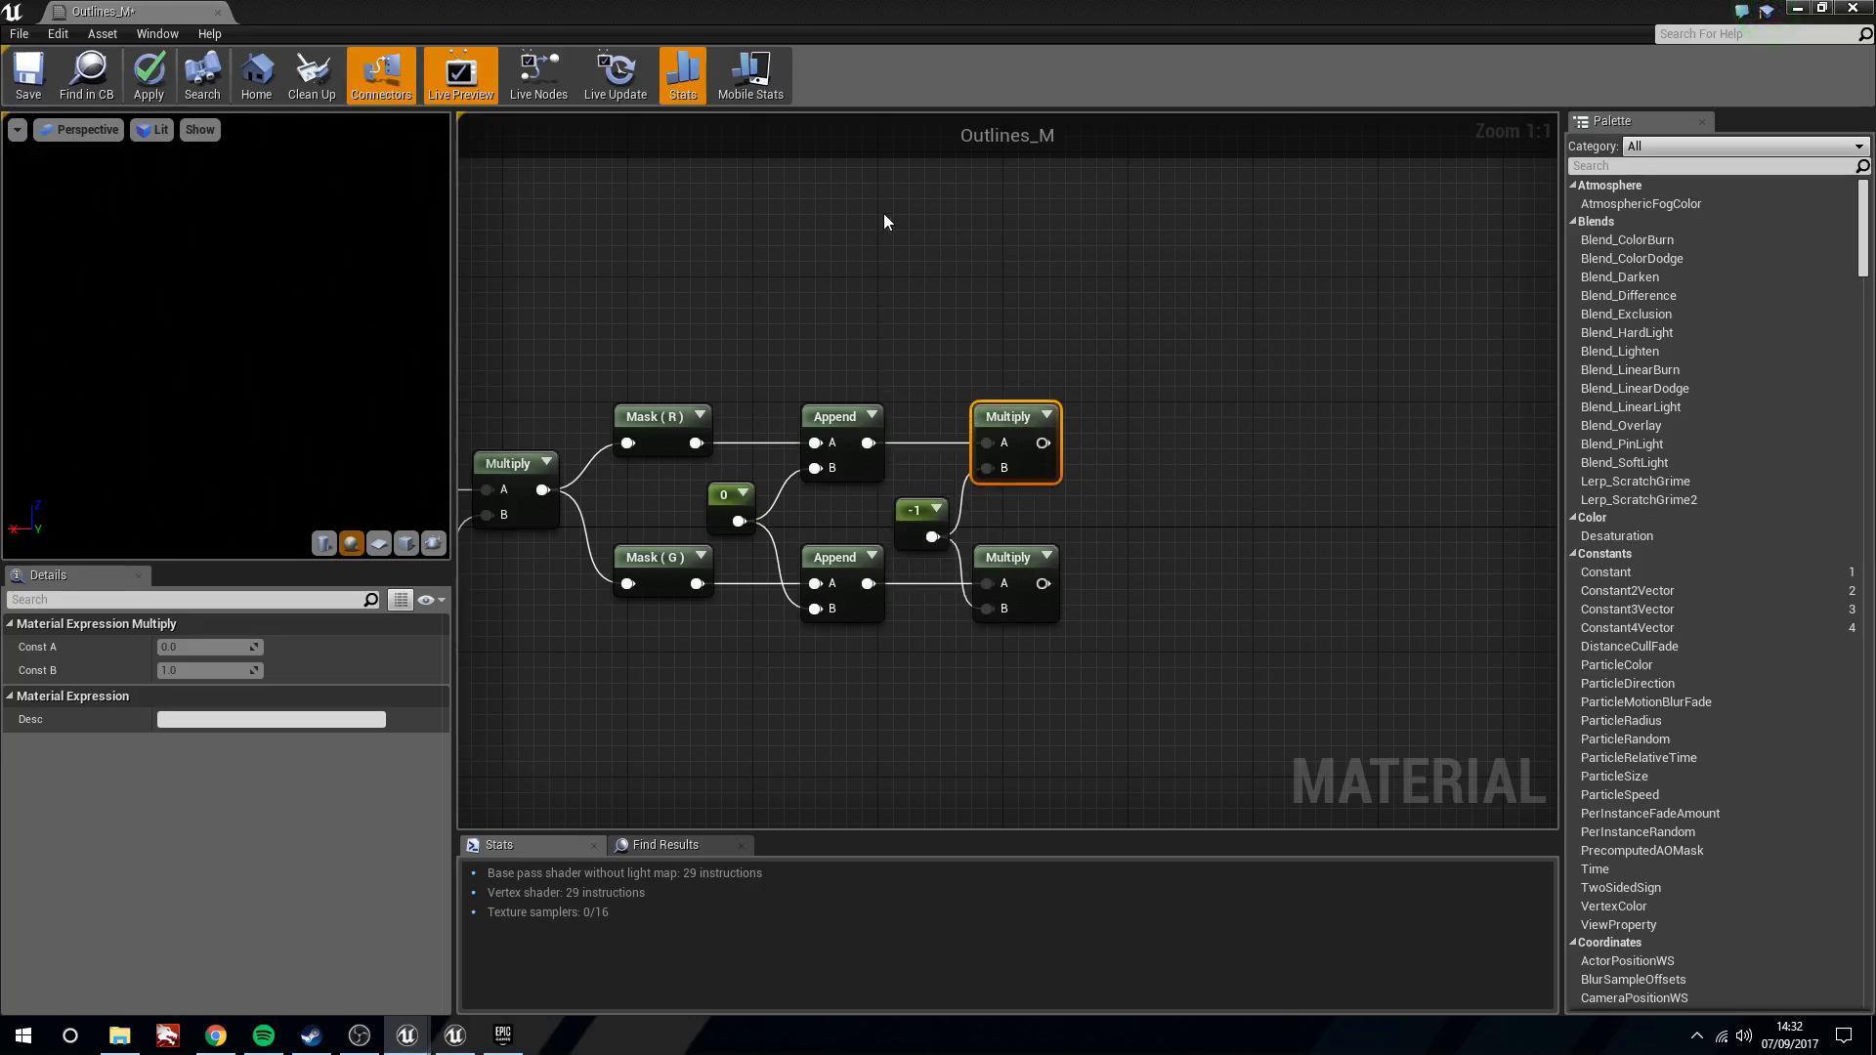
Add a ComponentMask with R and G enabled to the ScreenPosition output and shift both nodes closer above the Append nodes
{"action": "left_click_drag", "start_coordinate": [926, 285], "coordinate": [994, 283]}
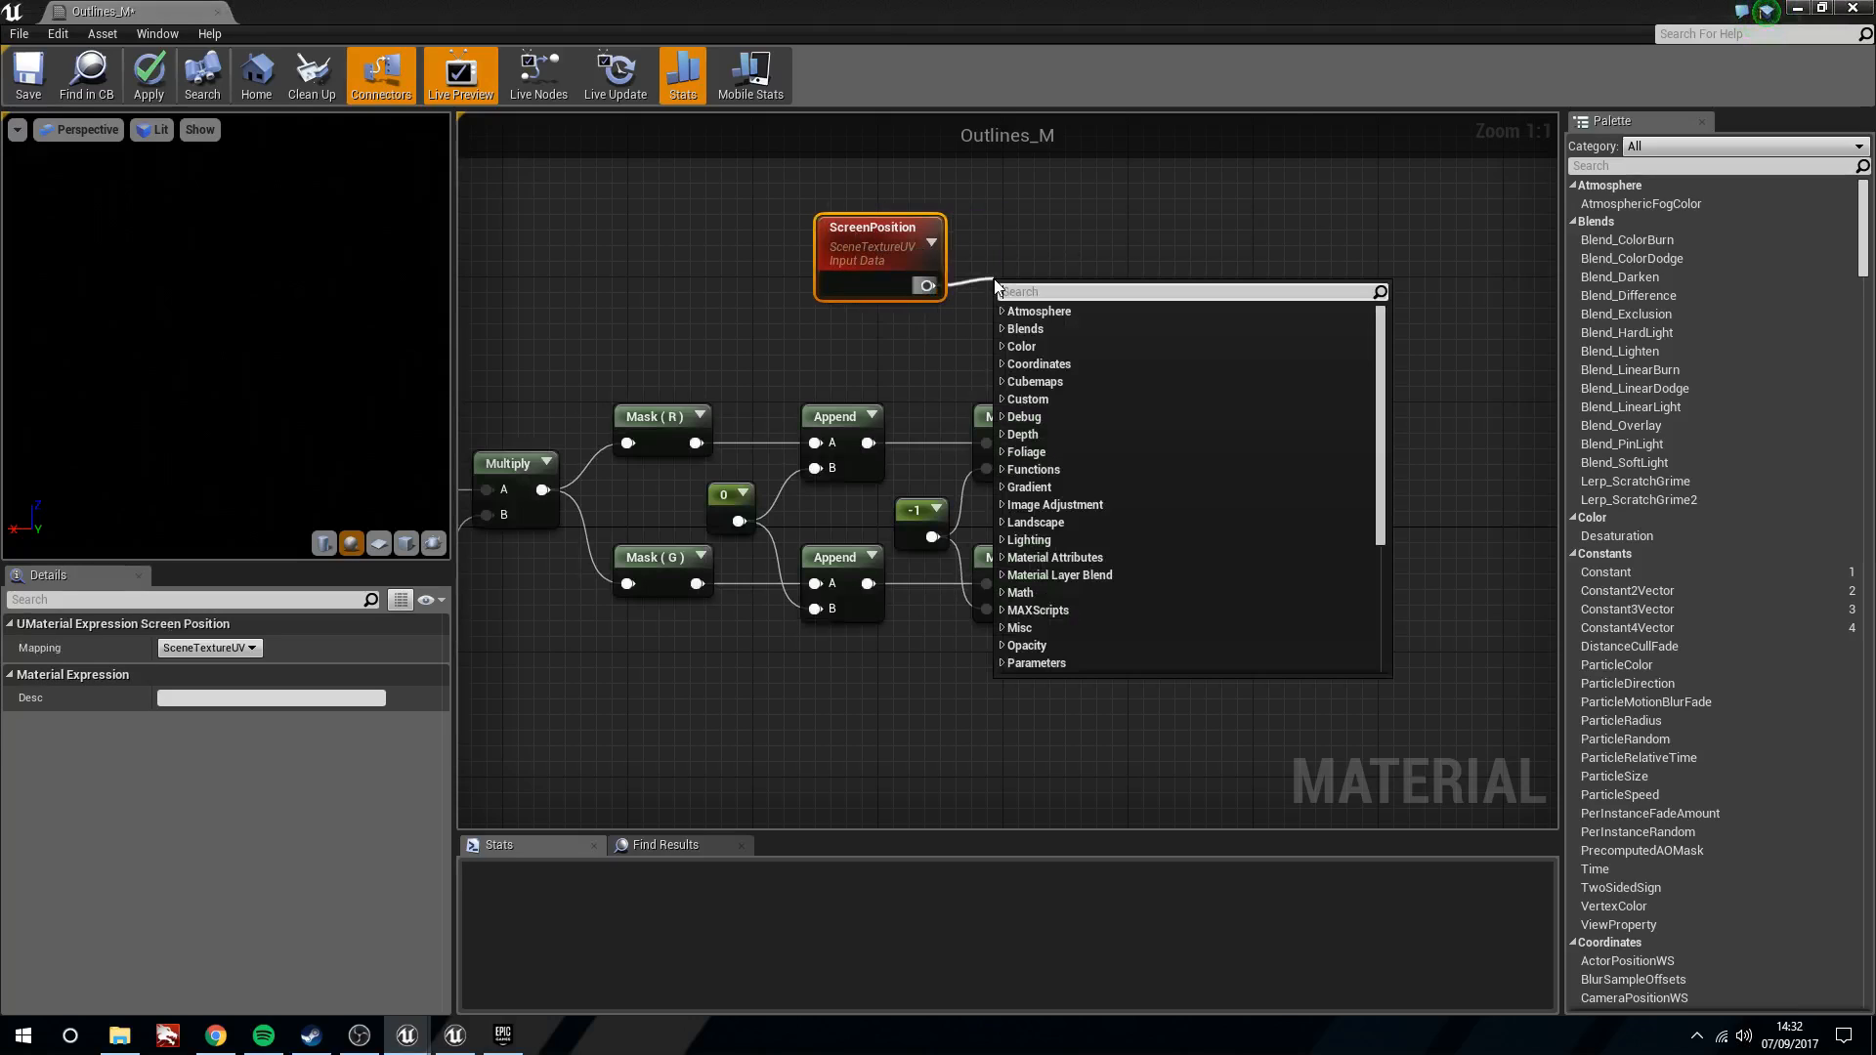
{"action": "type", "text": "comp"}
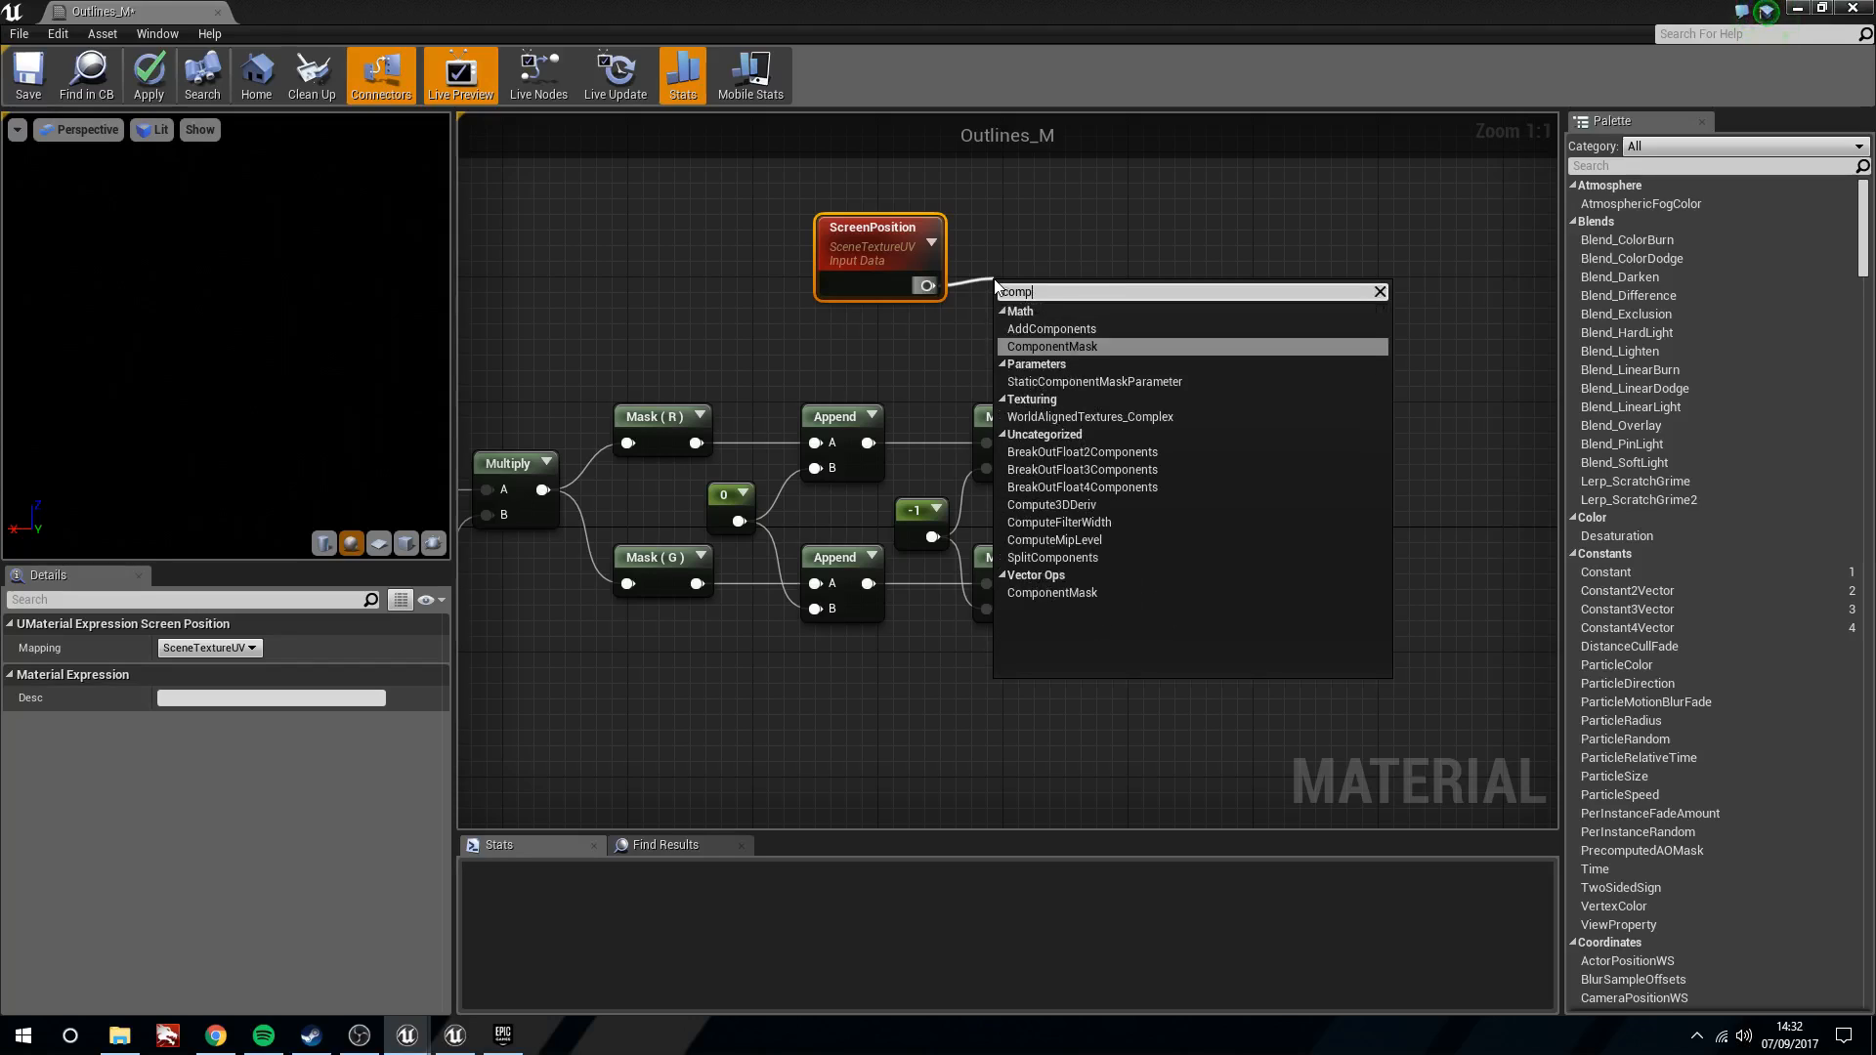
{"action": "key", "text": "Return"}
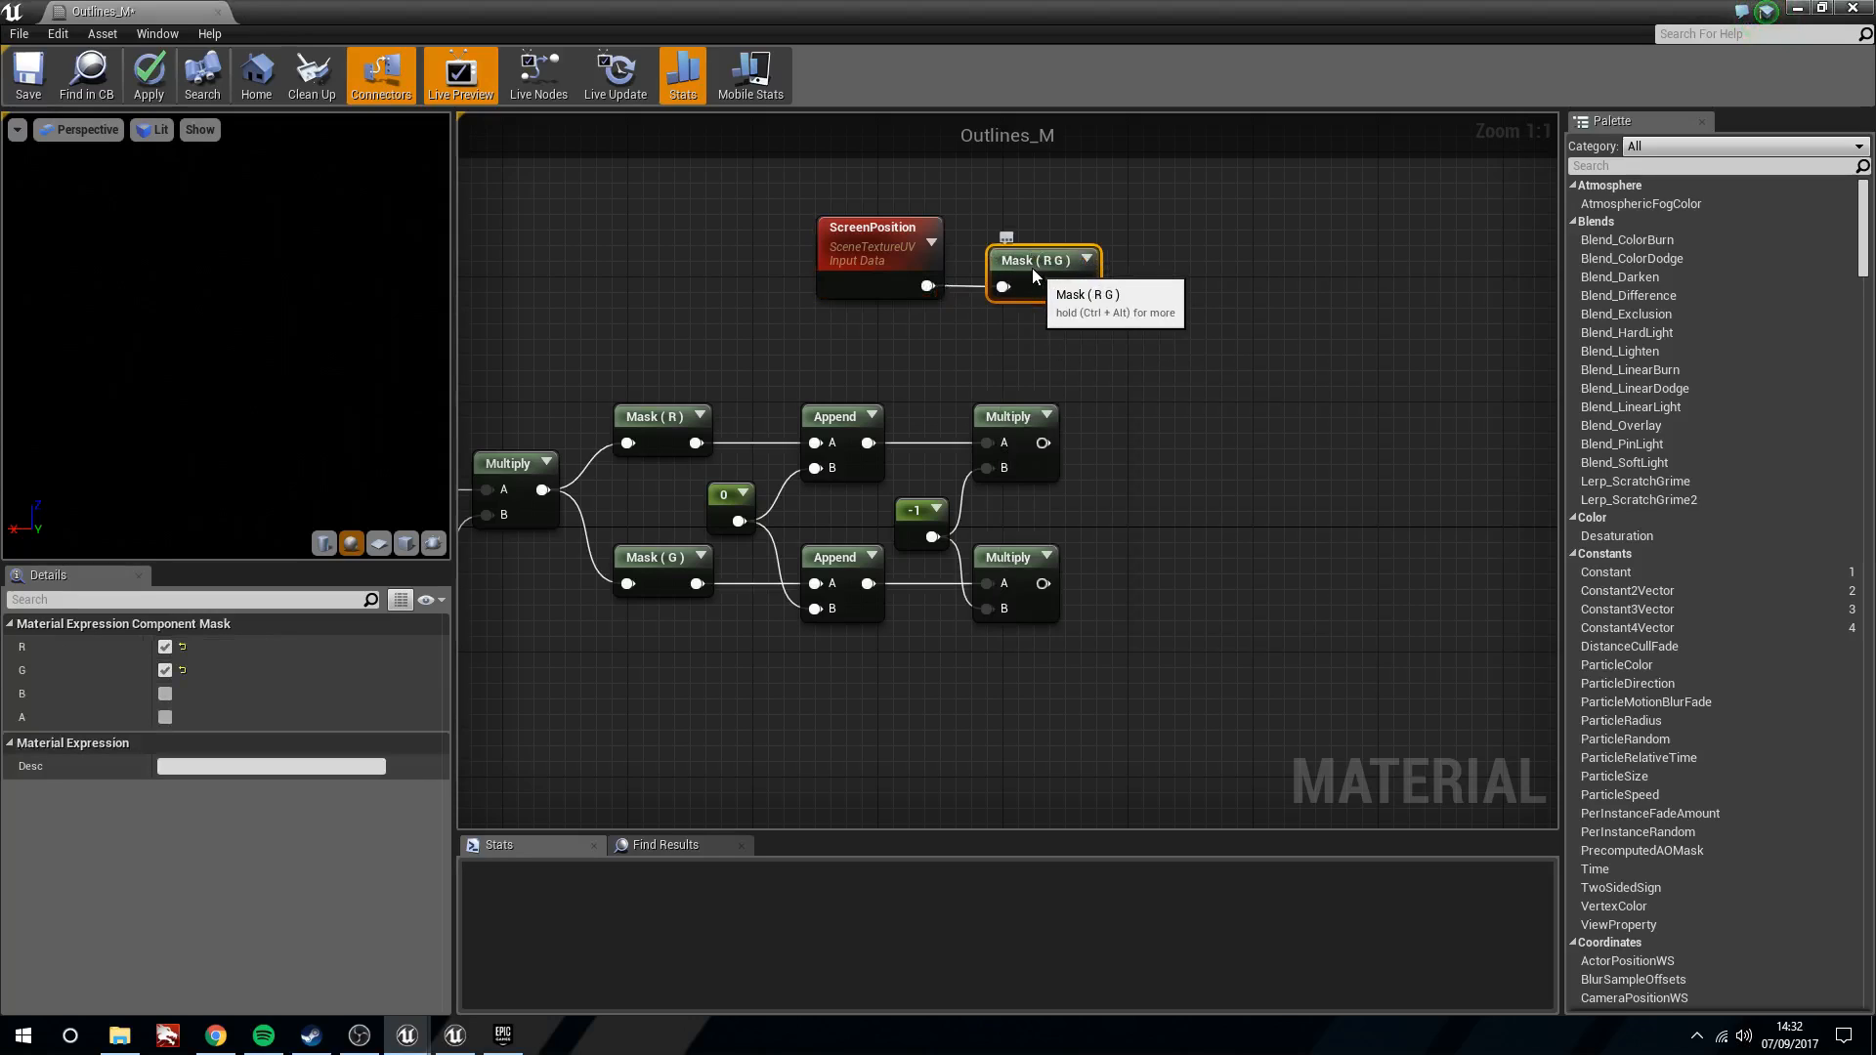
{"action": "left_click_drag", "start_coordinate": [1032, 268], "coordinate": [1018, 268]}
{"action": "left_click_drag", "start_coordinate": [759, 188], "coordinate": [930, 260]}
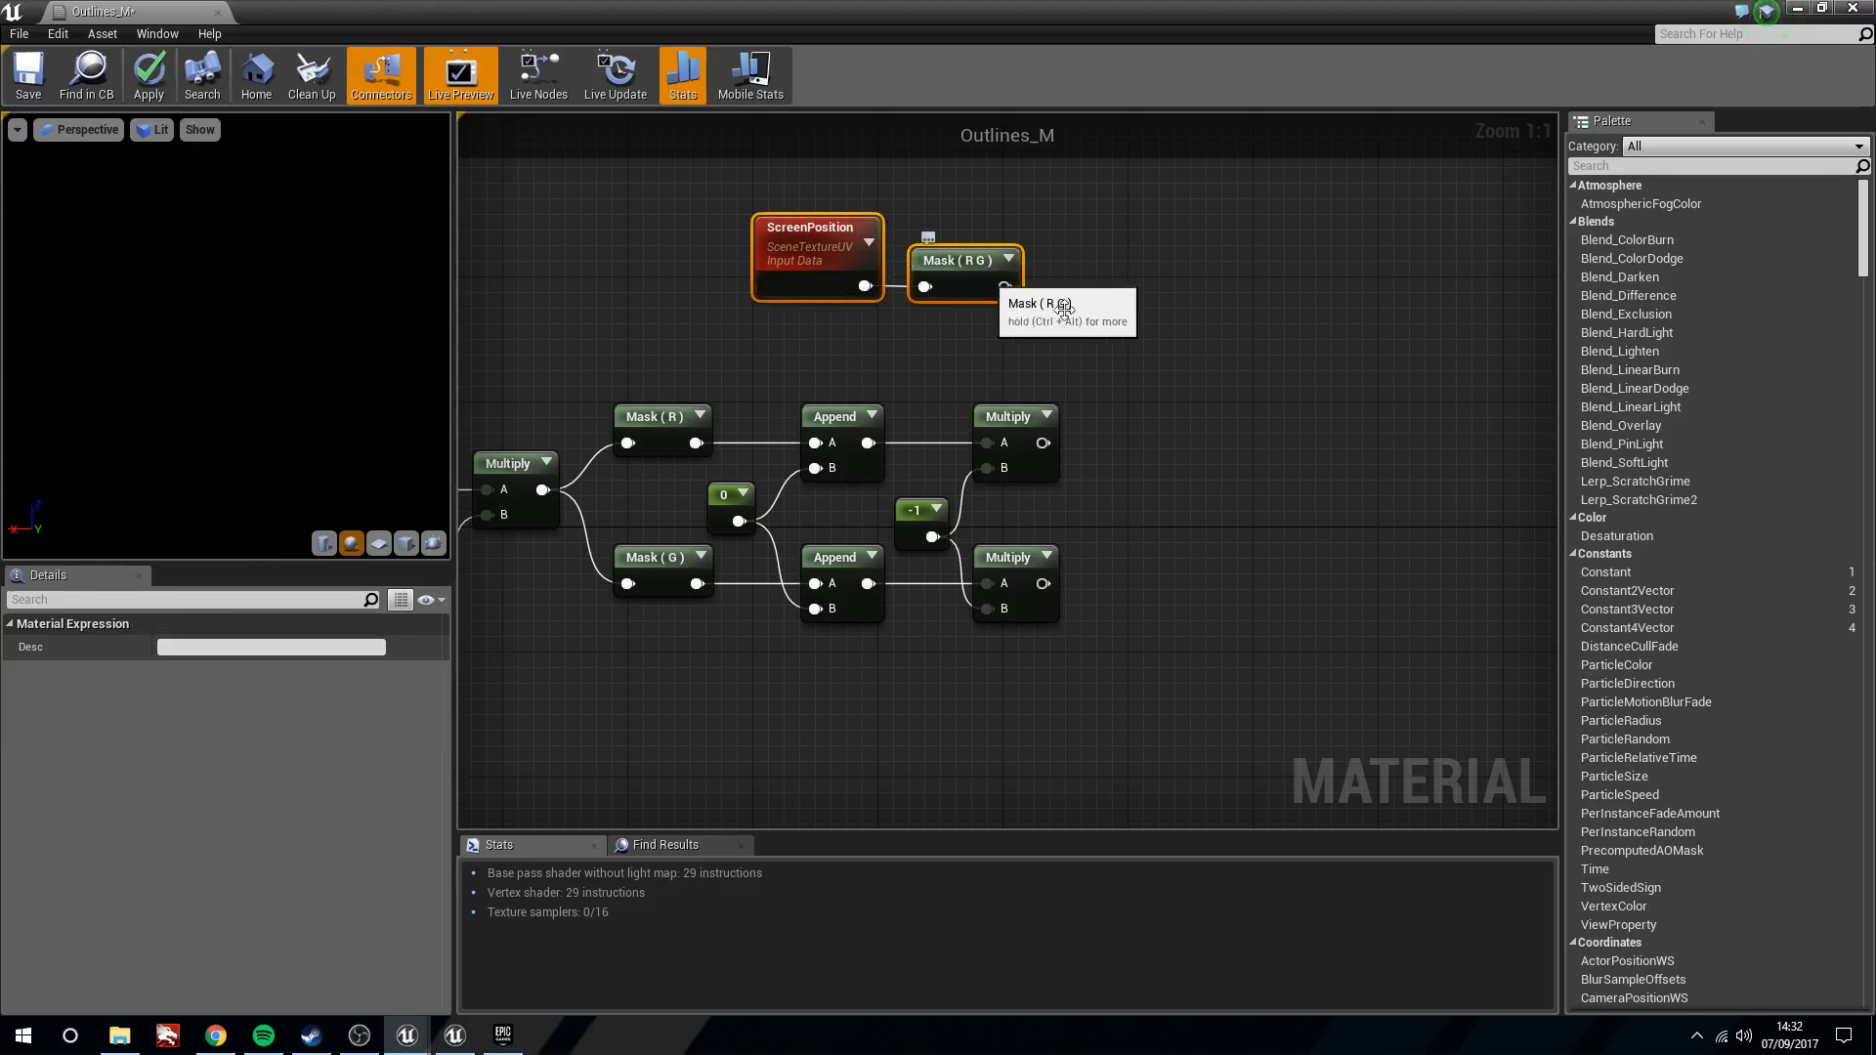
Add four Add nodes beyond the Multiply nodes and stack them in a vertical column
{"action": "left_click", "coordinate": [1180, 343]}
{"action": "key", "text": "a"}
{"action": "left_click", "coordinate": [1194, 304]}
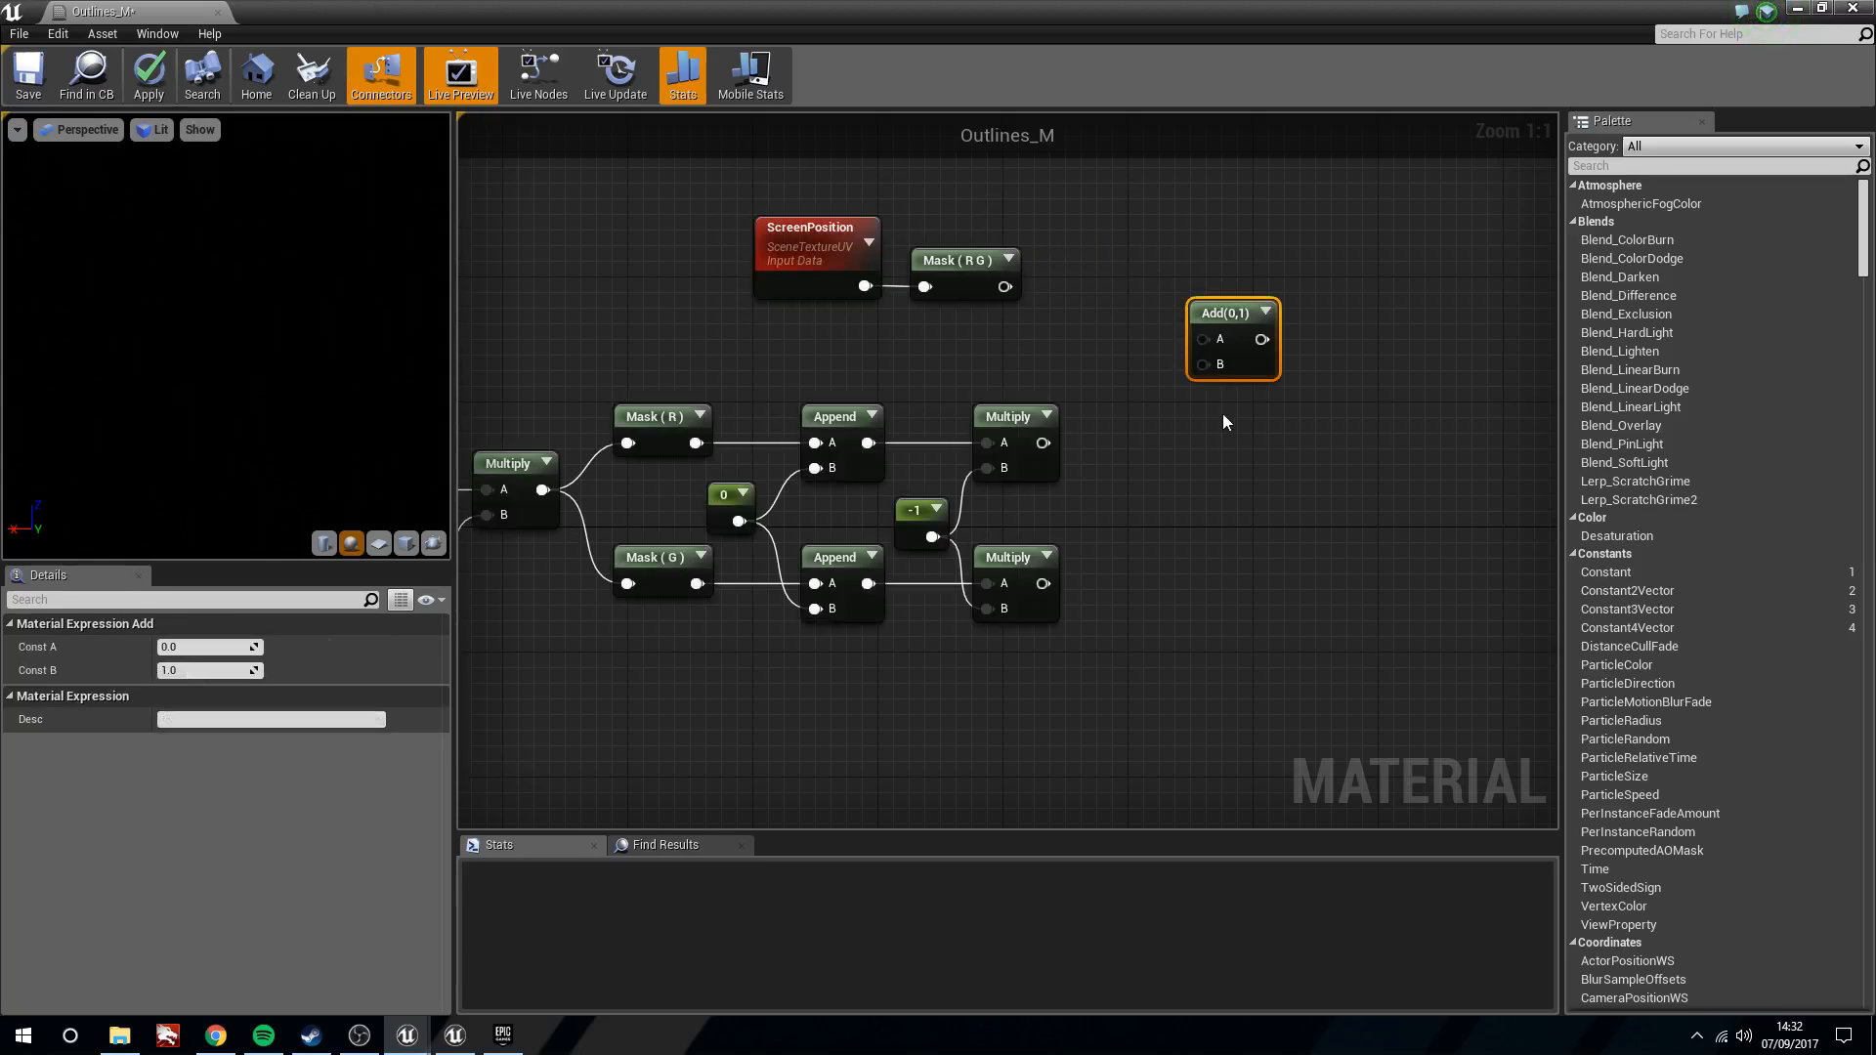
{"action": "left_click", "coordinate": [1218, 395]}
{"action": "left_click", "coordinate": [1229, 498]}
{"action": "left_click", "coordinate": [1267, 631]}
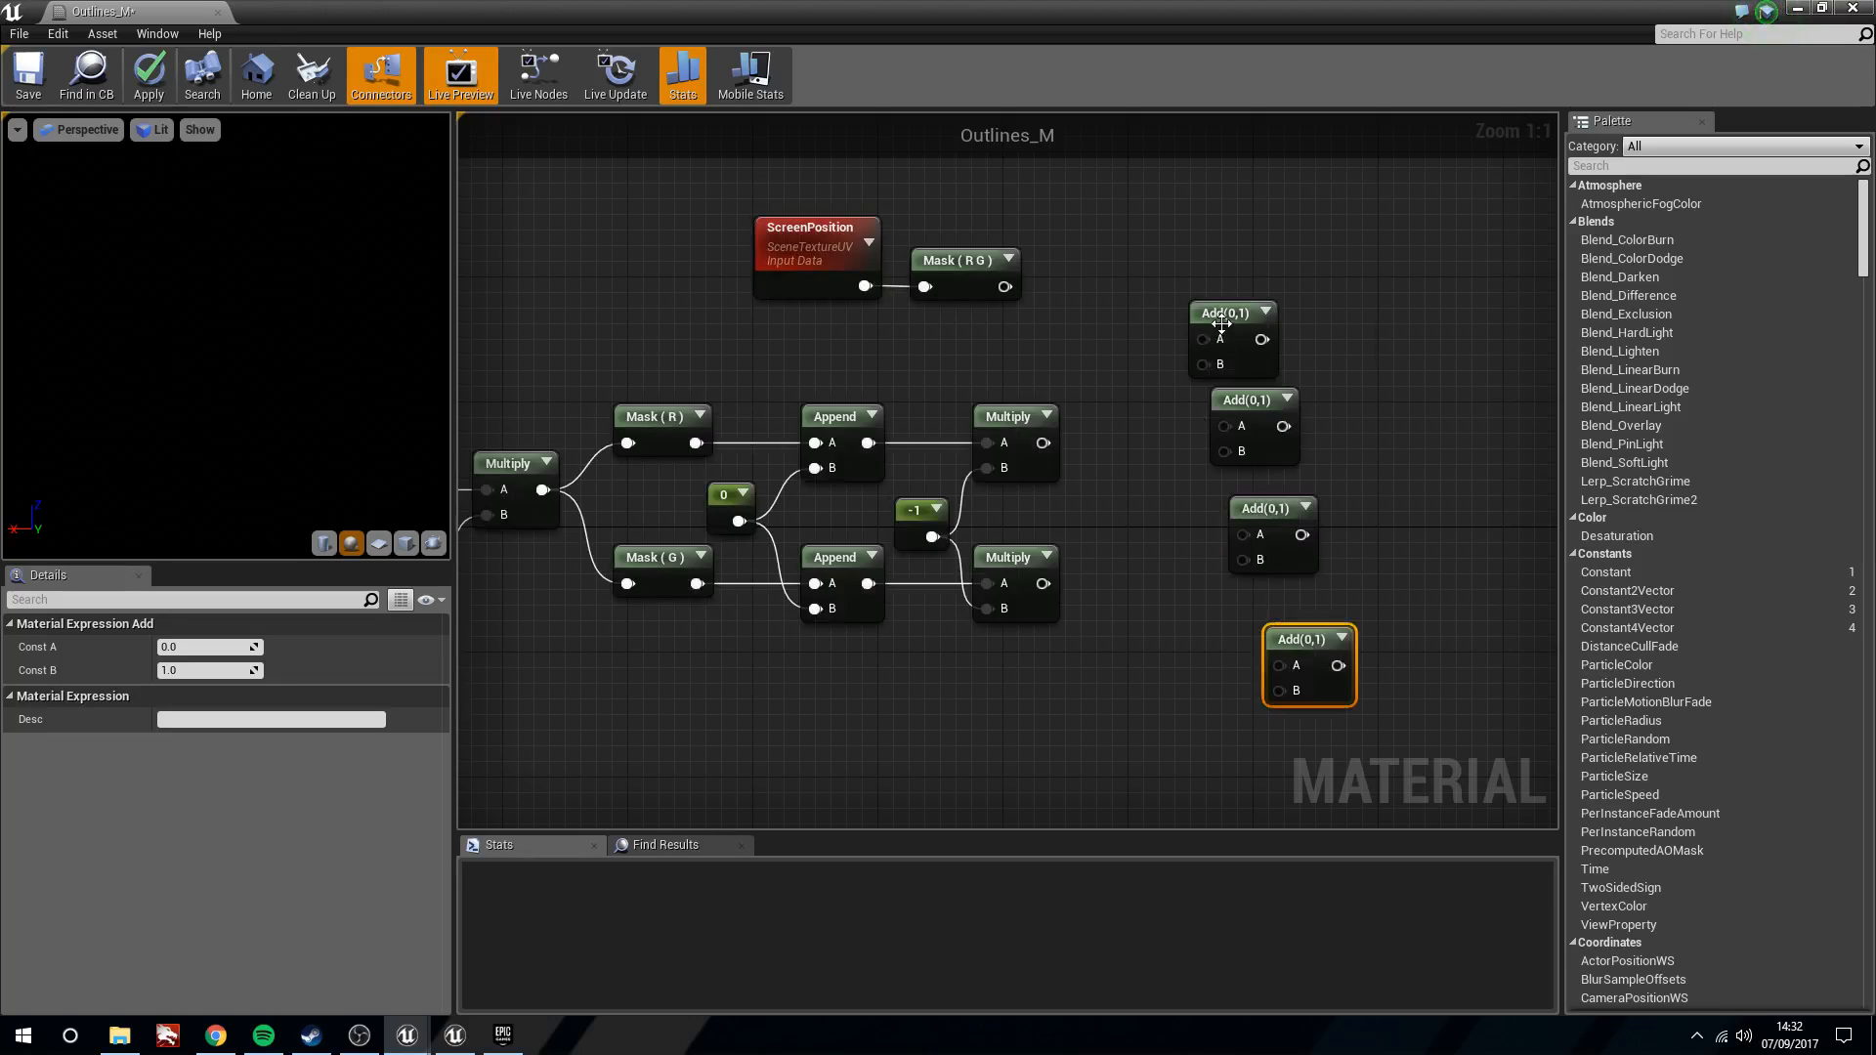
{"action": "left_click_drag", "start_coordinate": [1226, 314], "coordinate": [1229, 292]}
{"action": "left_click_drag", "start_coordinate": [1246, 401], "coordinate": [1227, 386]}
{"action": "left_click_drag", "start_coordinate": [1288, 529], "coordinate": [1251, 500]}
{"action": "left_click_drag", "start_coordinate": [1318, 656], "coordinate": [1243, 584]}
Connect the Mask (R G) output to the A input of all four Add nodes and move the column farther from the Multiply nodes
{"action": "left_click_drag", "start_coordinate": [1004, 286], "coordinate": [1206, 318]}
{"action": "left_click_drag", "start_coordinate": [1005, 287], "coordinate": [1221, 411]}
{"action": "left_click_drag", "start_coordinate": [1004, 287], "coordinate": [1222, 606]}
{"action": "left_click_drag", "start_coordinate": [1153, 240], "coordinate": [1348, 655]}
{"action": "left_click_drag", "start_coordinate": [1220, 580], "coordinate": [1314, 612]}
Spread the two -1 Multiply nodes apart, moving the upper one above its Append row and the lower one below its row
{"action": "left_click", "coordinate": [985, 363]}
{"action": "left_click_drag", "start_coordinate": [968, 389], "coordinate": [1076, 502]}
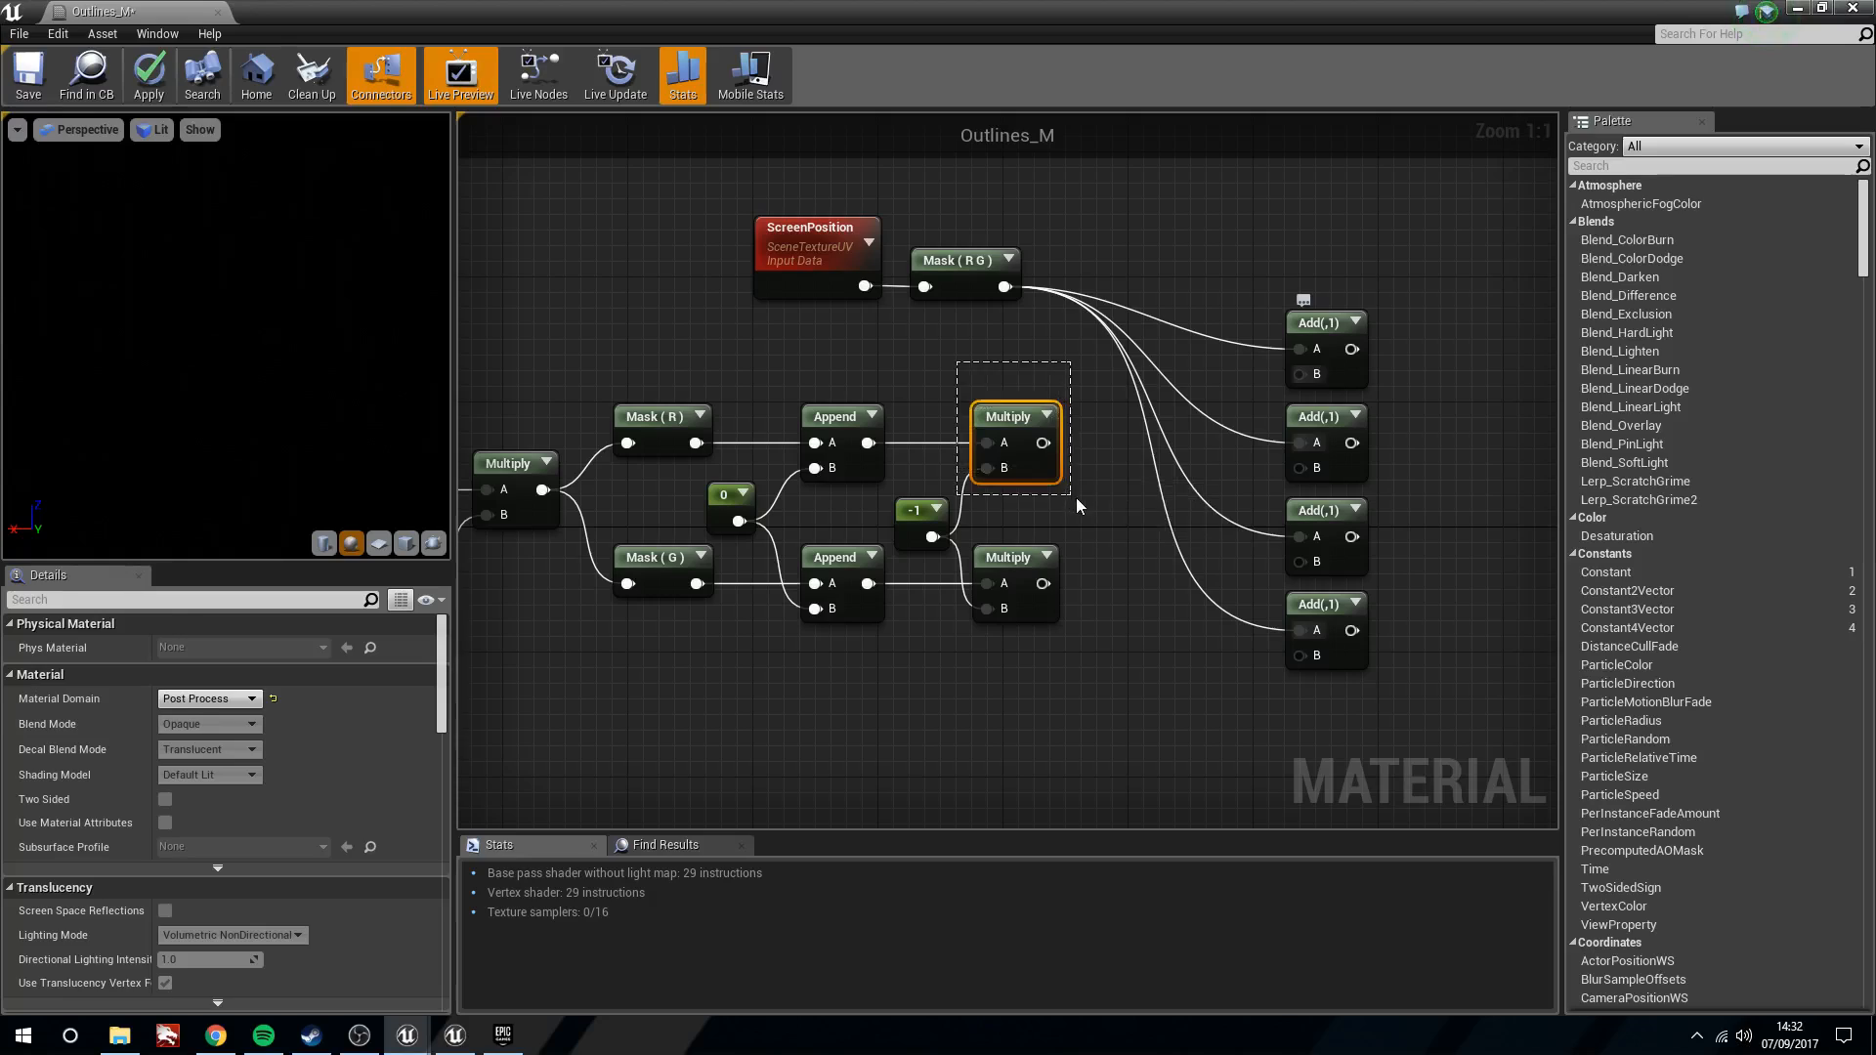
{"action": "left_click_drag", "start_coordinate": [1014, 435], "coordinate": [1014, 357]}
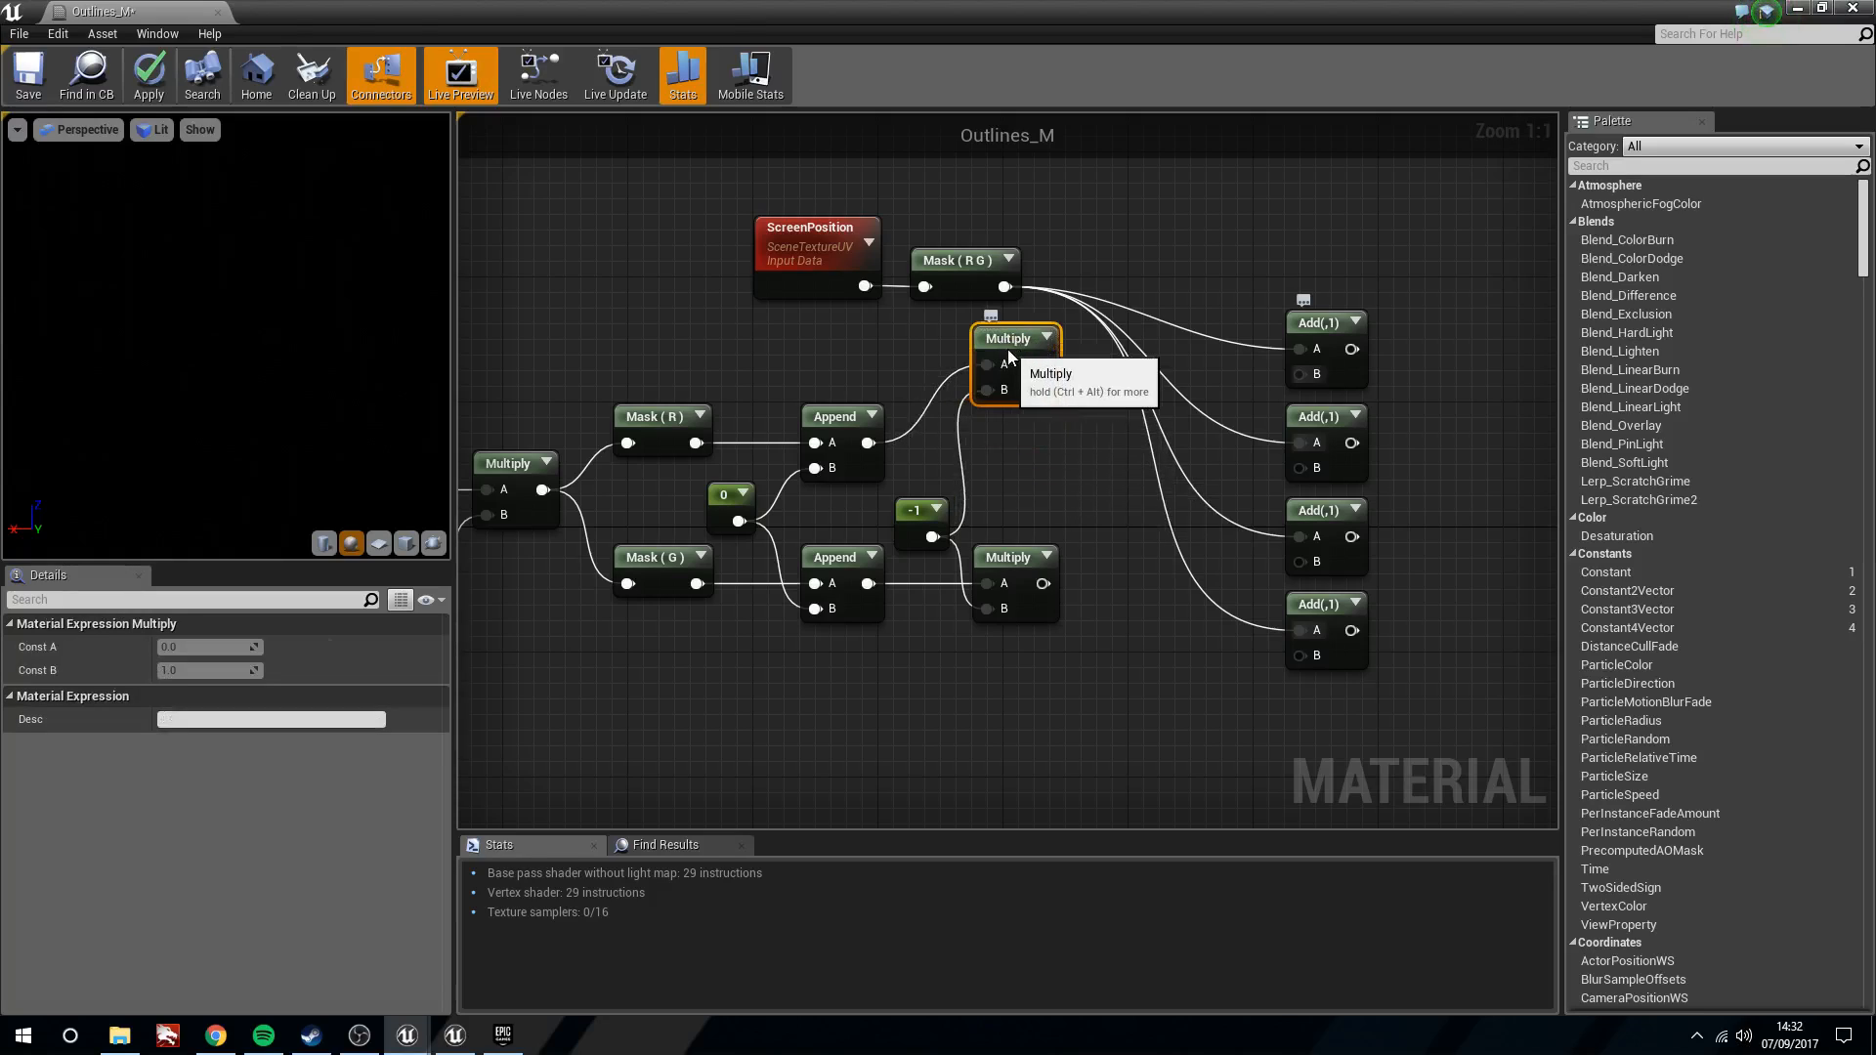
{"action": "left_click_drag", "start_coordinate": [1022, 565], "coordinate": [1038, 641]}
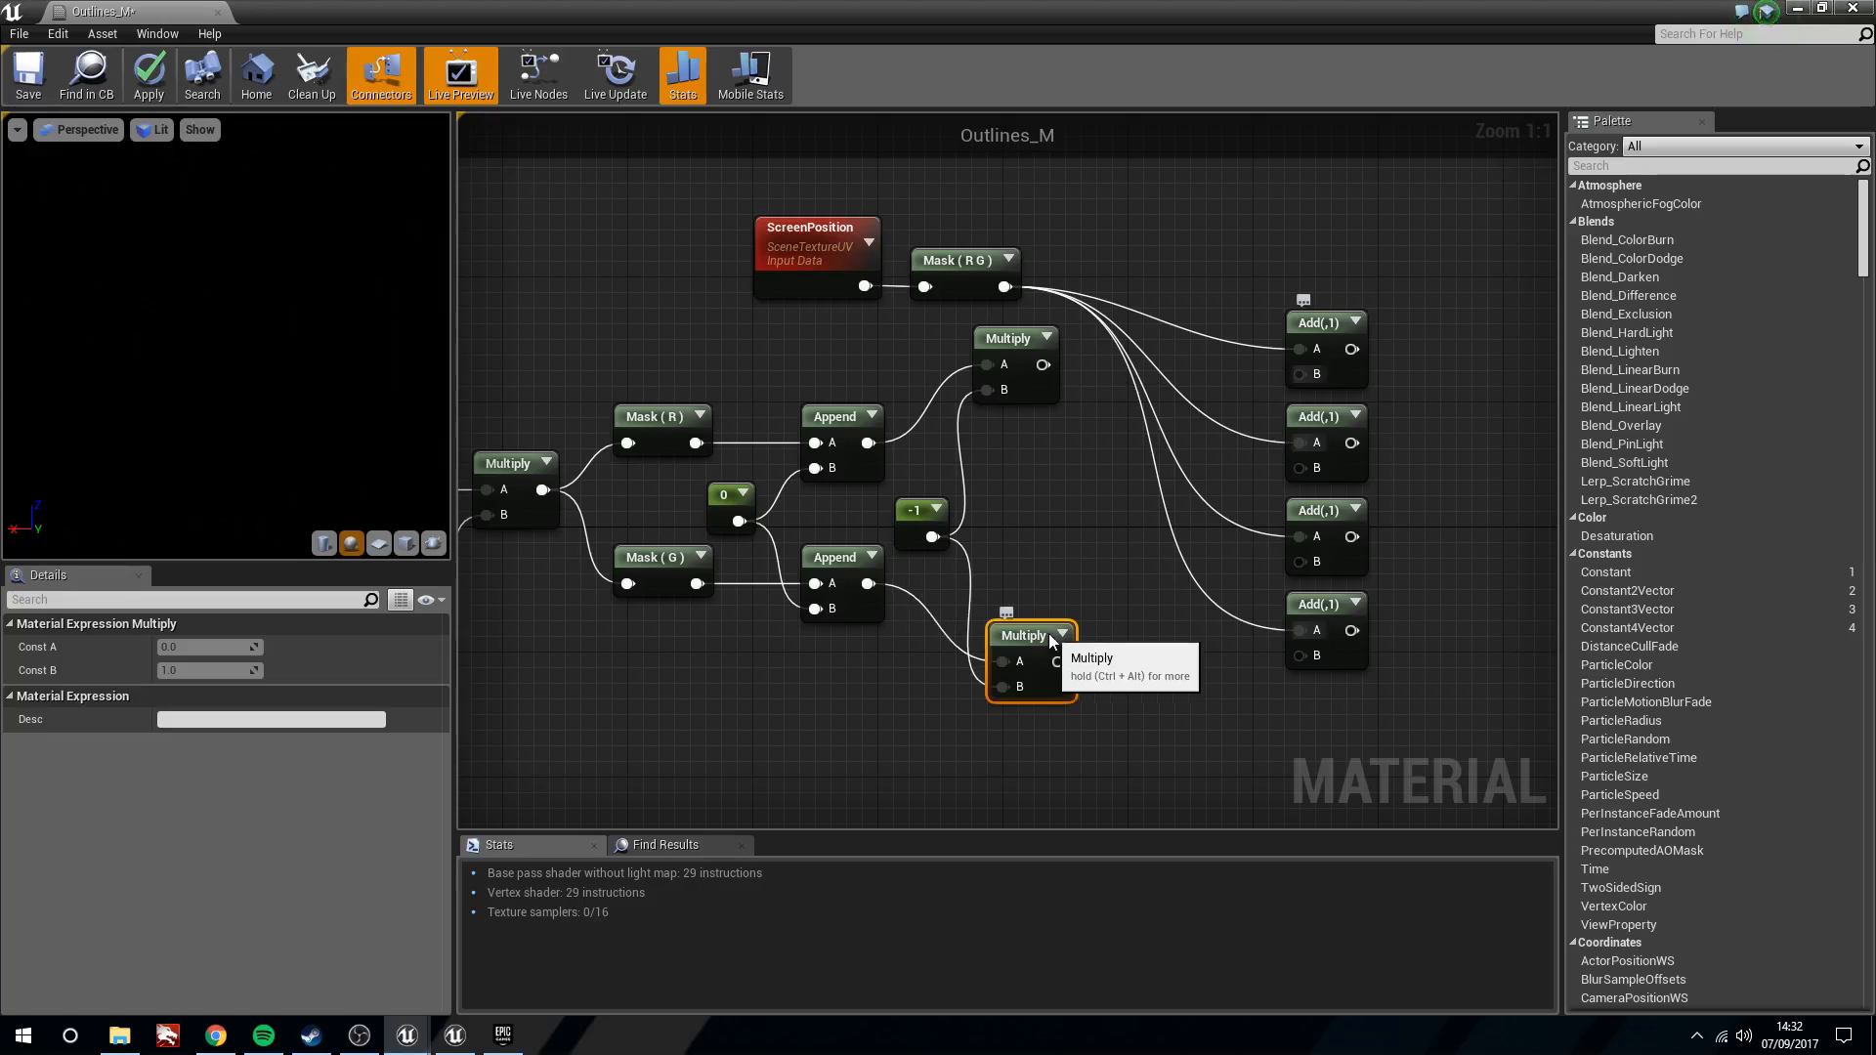
{"action": "left_click", "coordinate": [1022, 479]}
Wire the Add nodes' B inputs in descending order: upper Multiply, upper Append, lower Append, lower Multiply
{"action": "left_click_drag", "start_coordinate": [1044, 365], "coordinate": [1303, 375]}
{"action": "left_click_drag", "start_coordinate": [1059, 661], "coordinate": [1302, 656]}
{"action": "left_click_drag", "start_coordinate": [887, 587], "coordinate": [1308, 562]}
{"action": "left_click_drag", "start_coordinate": [868, 443], "coordinate": [1301, 469]}
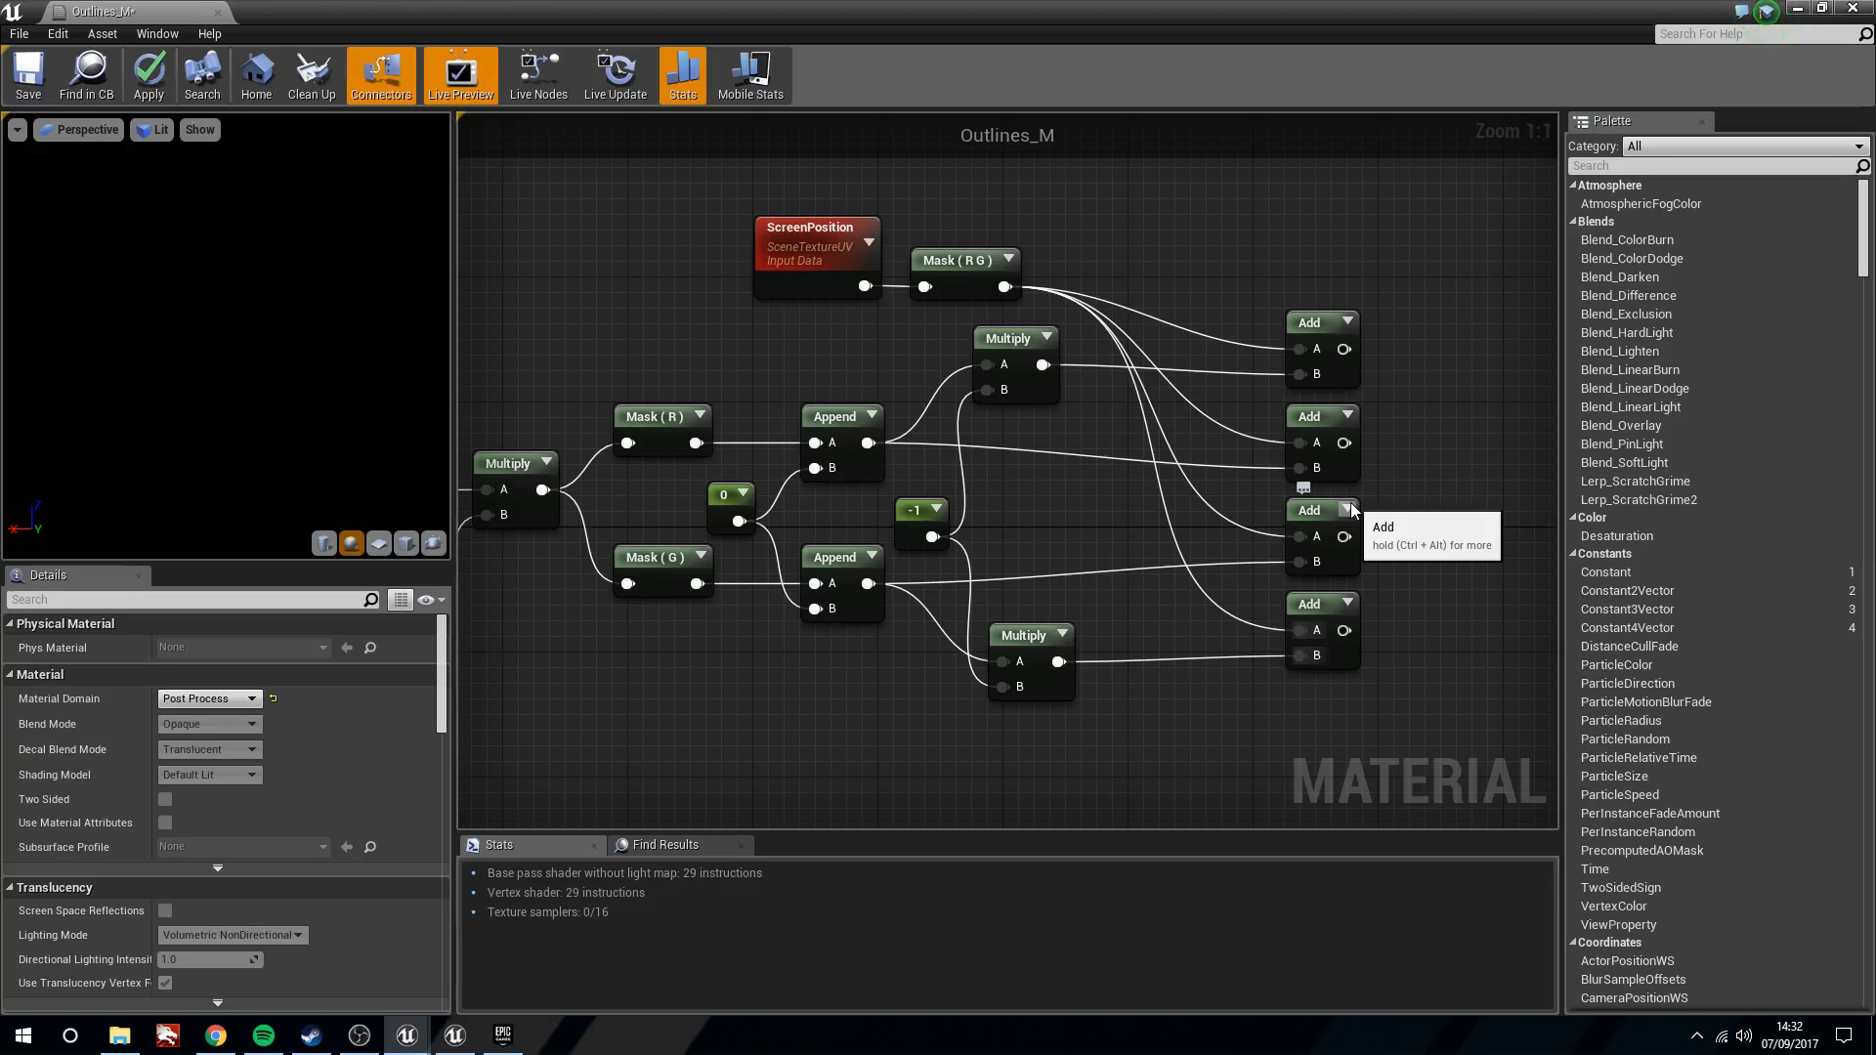
Tidy the layout by nudging the ScreenPosition and Mask (R G) pair and shifting the four Add nodes slightly closer
{"action": "left_click_drag", "start_coordinate": [674, 175], "coordinate": [1100, 298]}
{"action": "left_click_drag", "start_coordinate": [962, 268], "coordinate": [1010, 252]}
{"action": "left_click", "coordinate": [1133, 275]}
{"action": "right_click_drag", "start_coordinate": [1133, 274], "coordinate": [986, 253]}
{"action": "left_click_drag", "start_coordinate": [1033, 223], "coordinate": [1397, 812]}
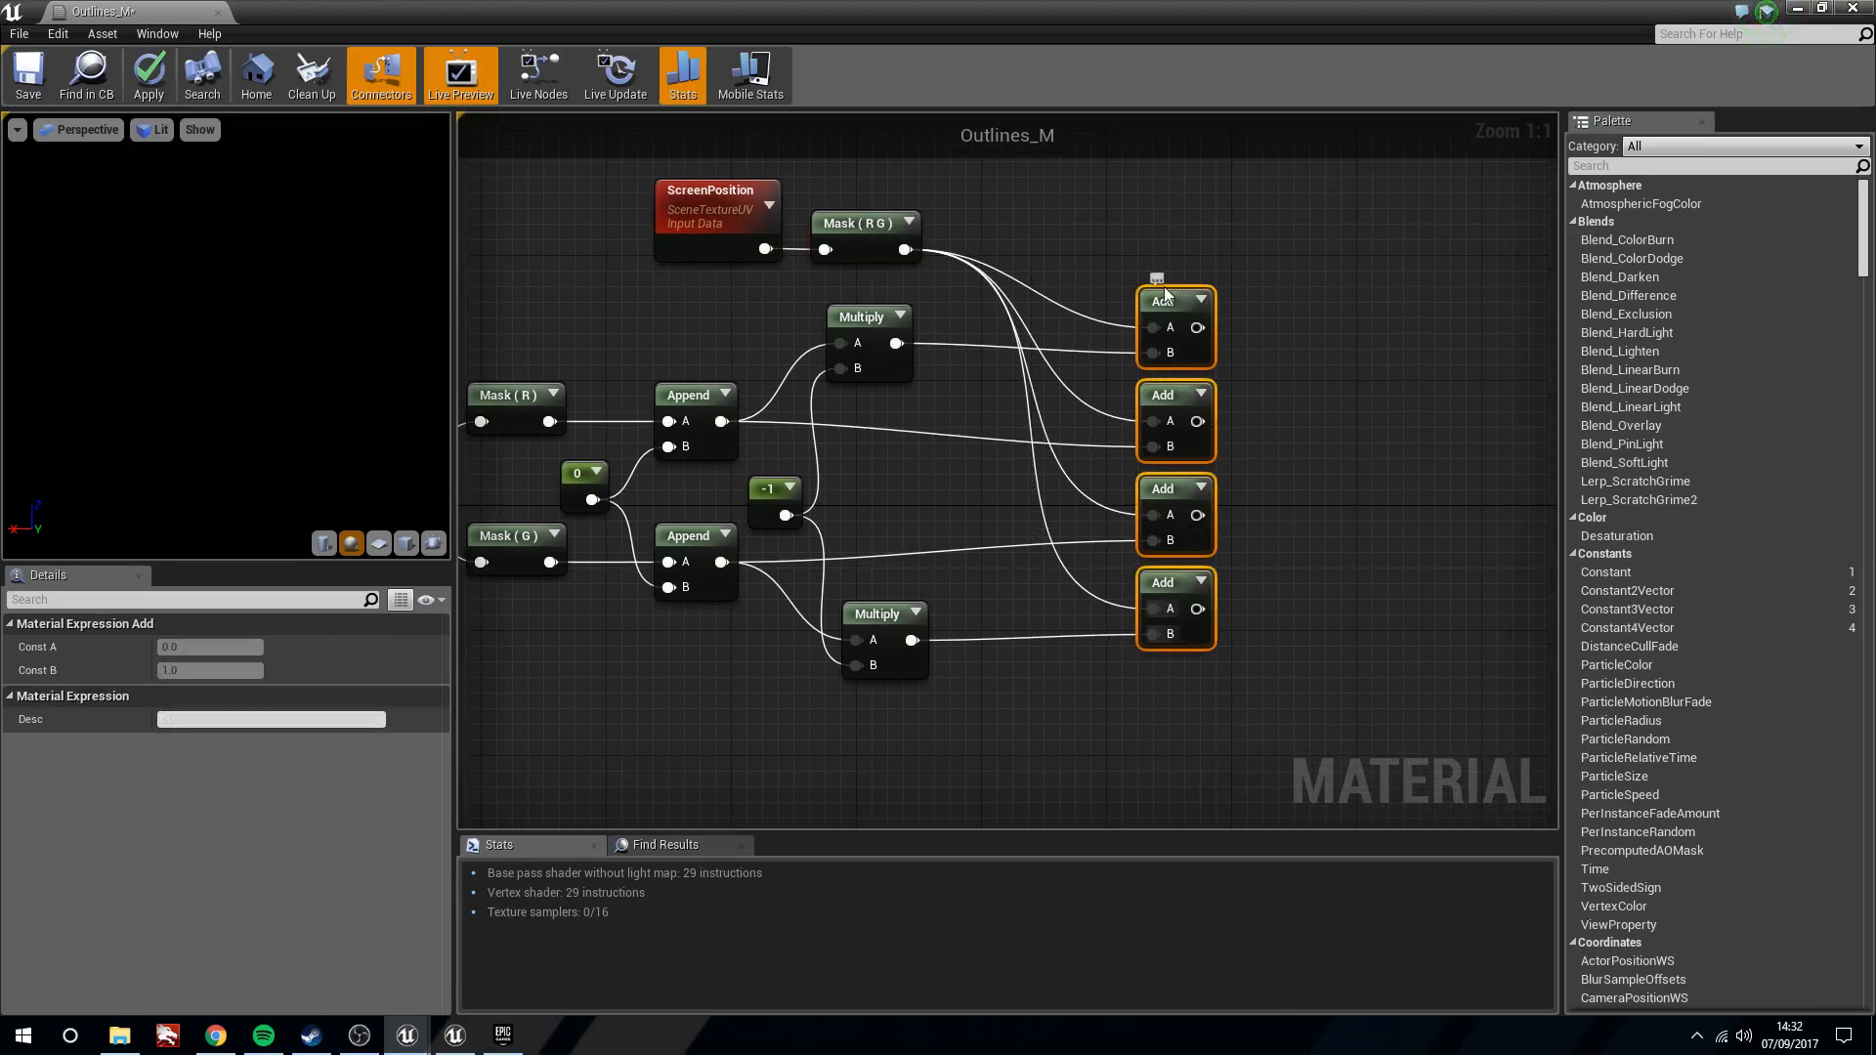
{"action": "left_click_drag", "start_coordinate": [1165, 286], "coordinate": [1147, 299]}
{"action": "left_click", "coordinate": [901, 375]}
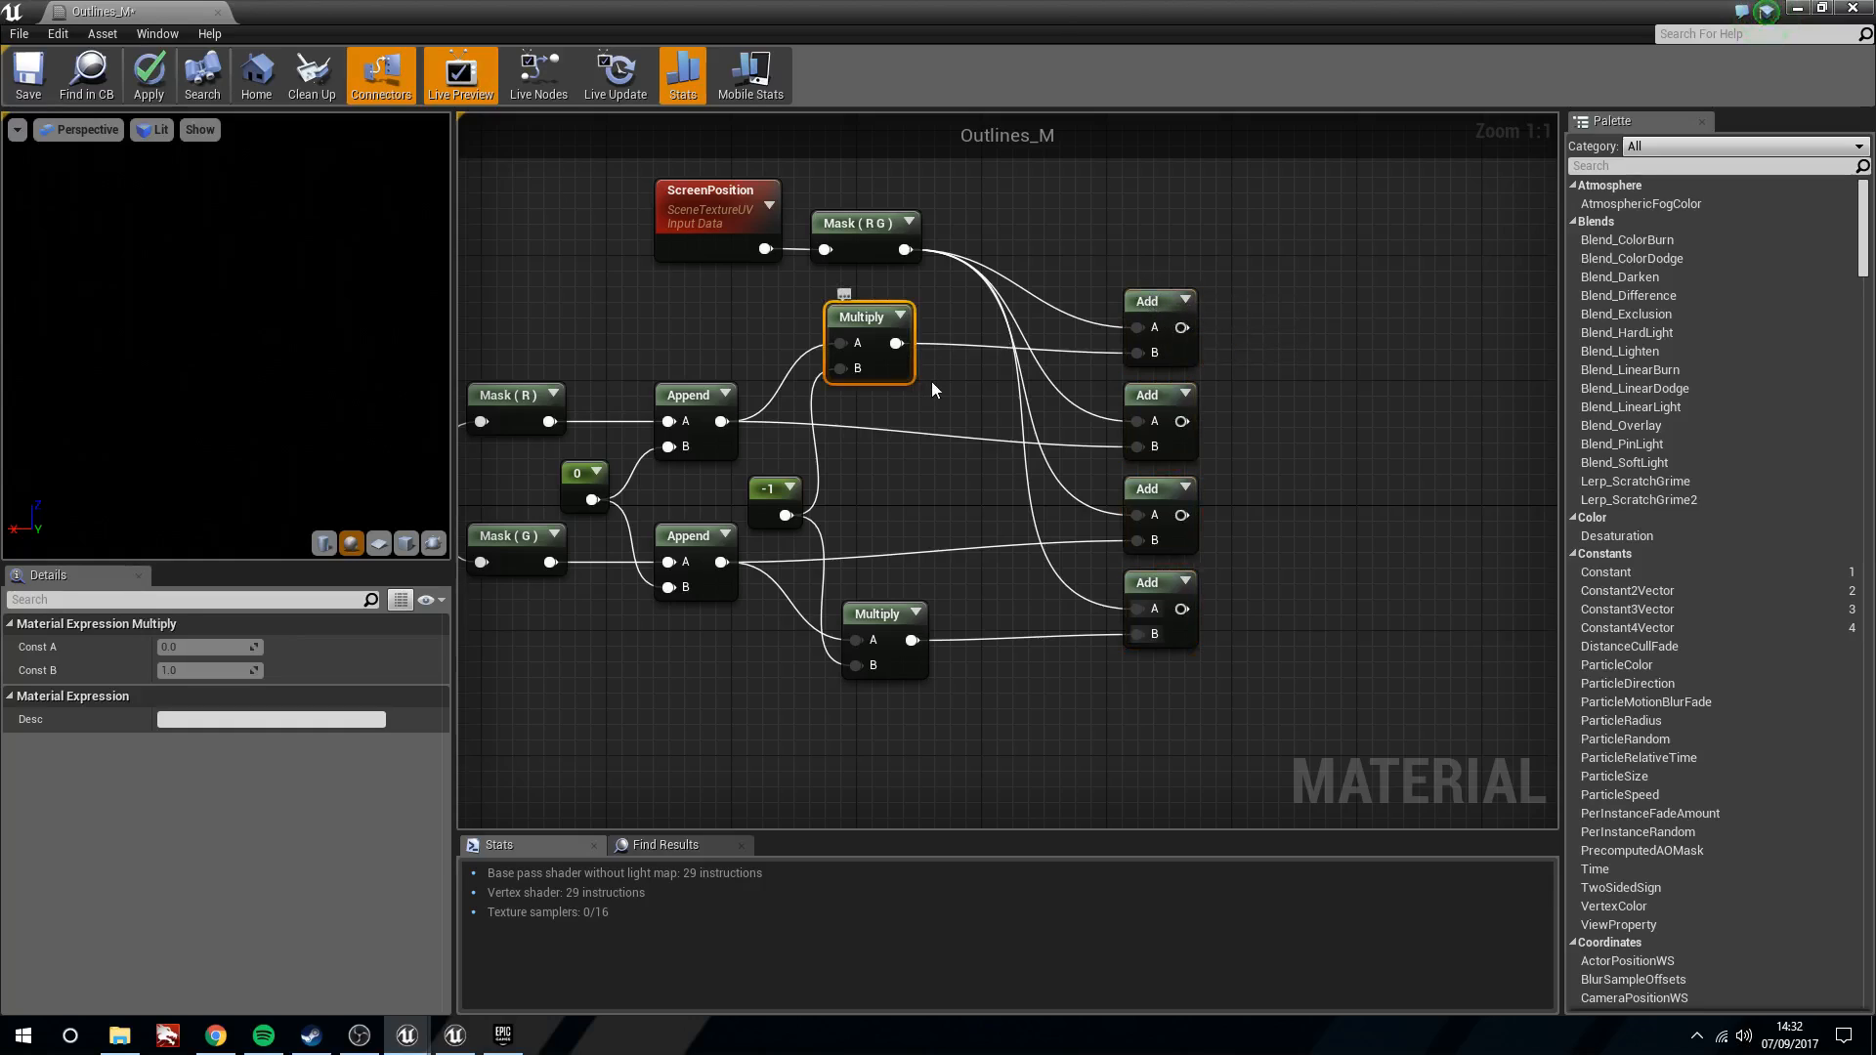
{"action": "left_click", "coordinate": [942, 413]}
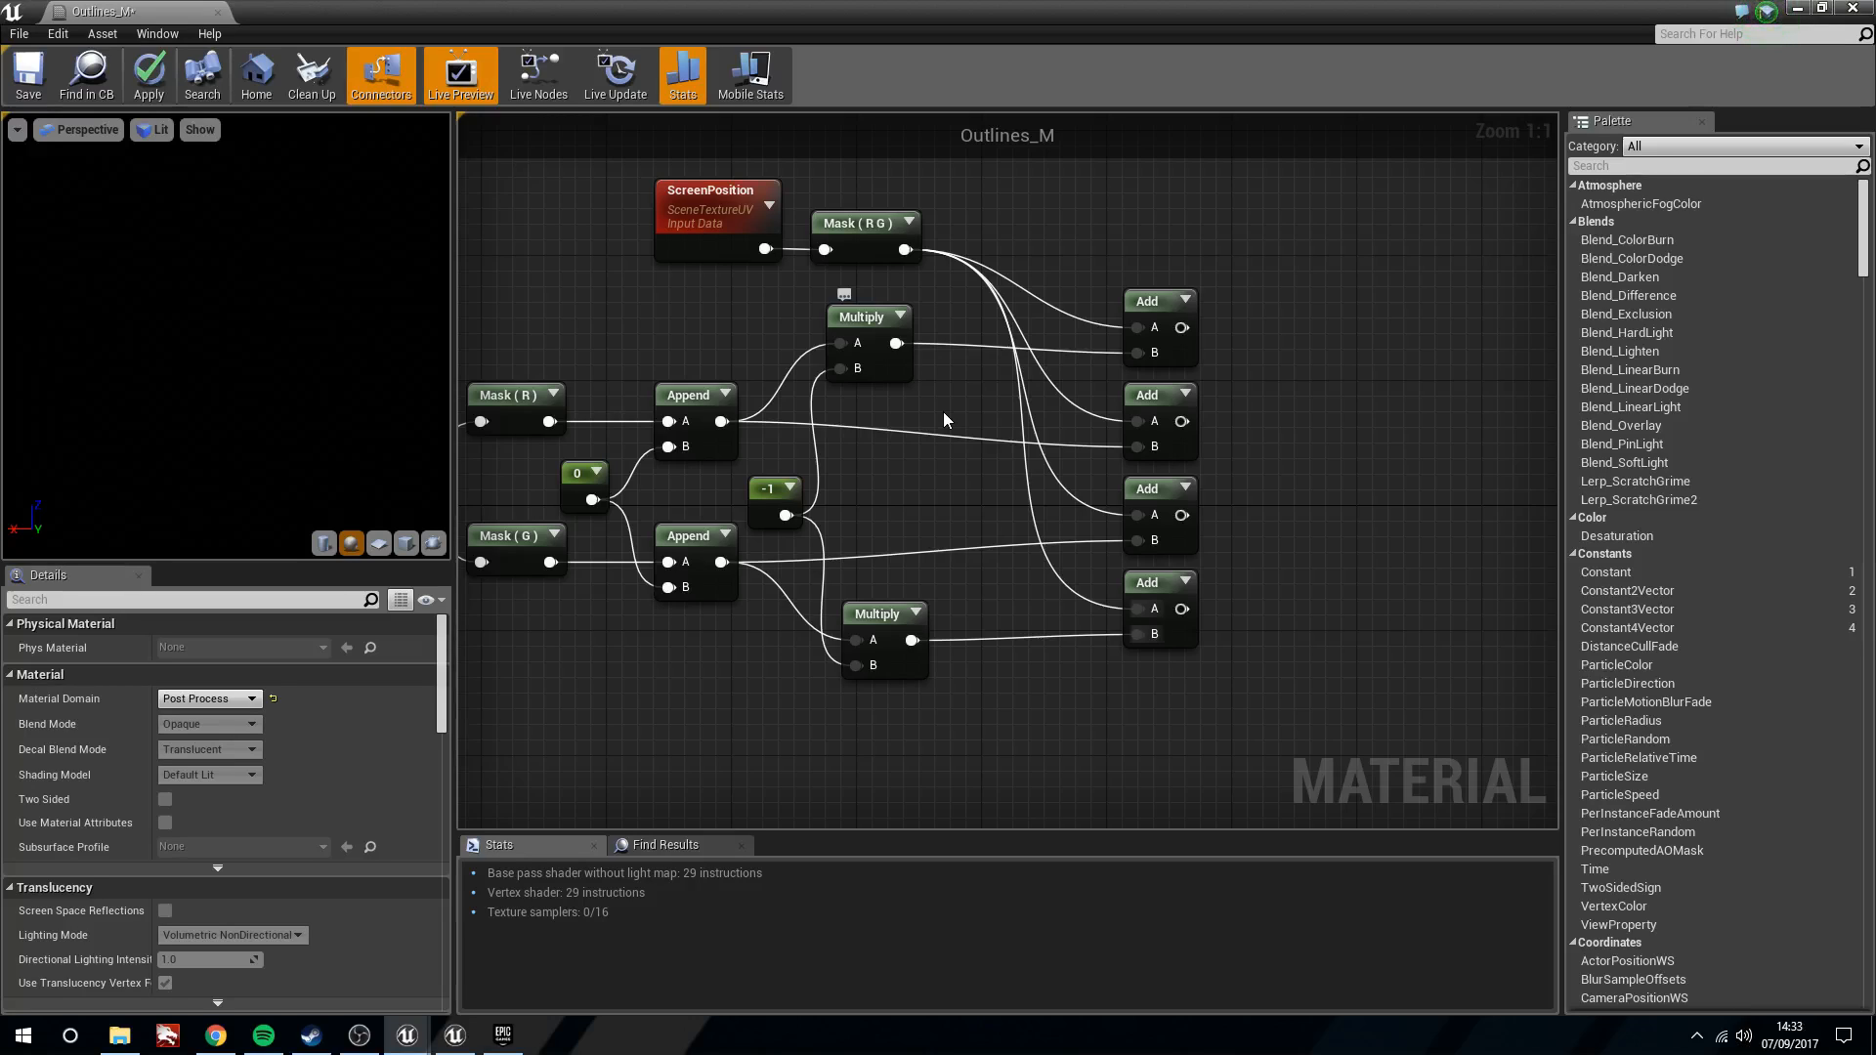
Enclose the whole node network, from ViewSize to the Add nodes, in a comment box titled "Creating squares"
{"action": "right_click_drag", "start_coordinate": [963, 548], "coordinate": [1245, 601]}
{"action": "right_click_drag", "start_coordinate": [992, 456], "coordinate": [1278, 485]}
{"action": "left_click_drag", "start_coordinate": [1050, 396], "coordinate": [1349, 704]}
{"action": "scroll", "coordinate": [993, 489], "scroll_direction": "down", "scroll_amount": 4}
{"action": "right_click_drag", "start_coordinate": [821, 413], "coordinate": [615, 354]}
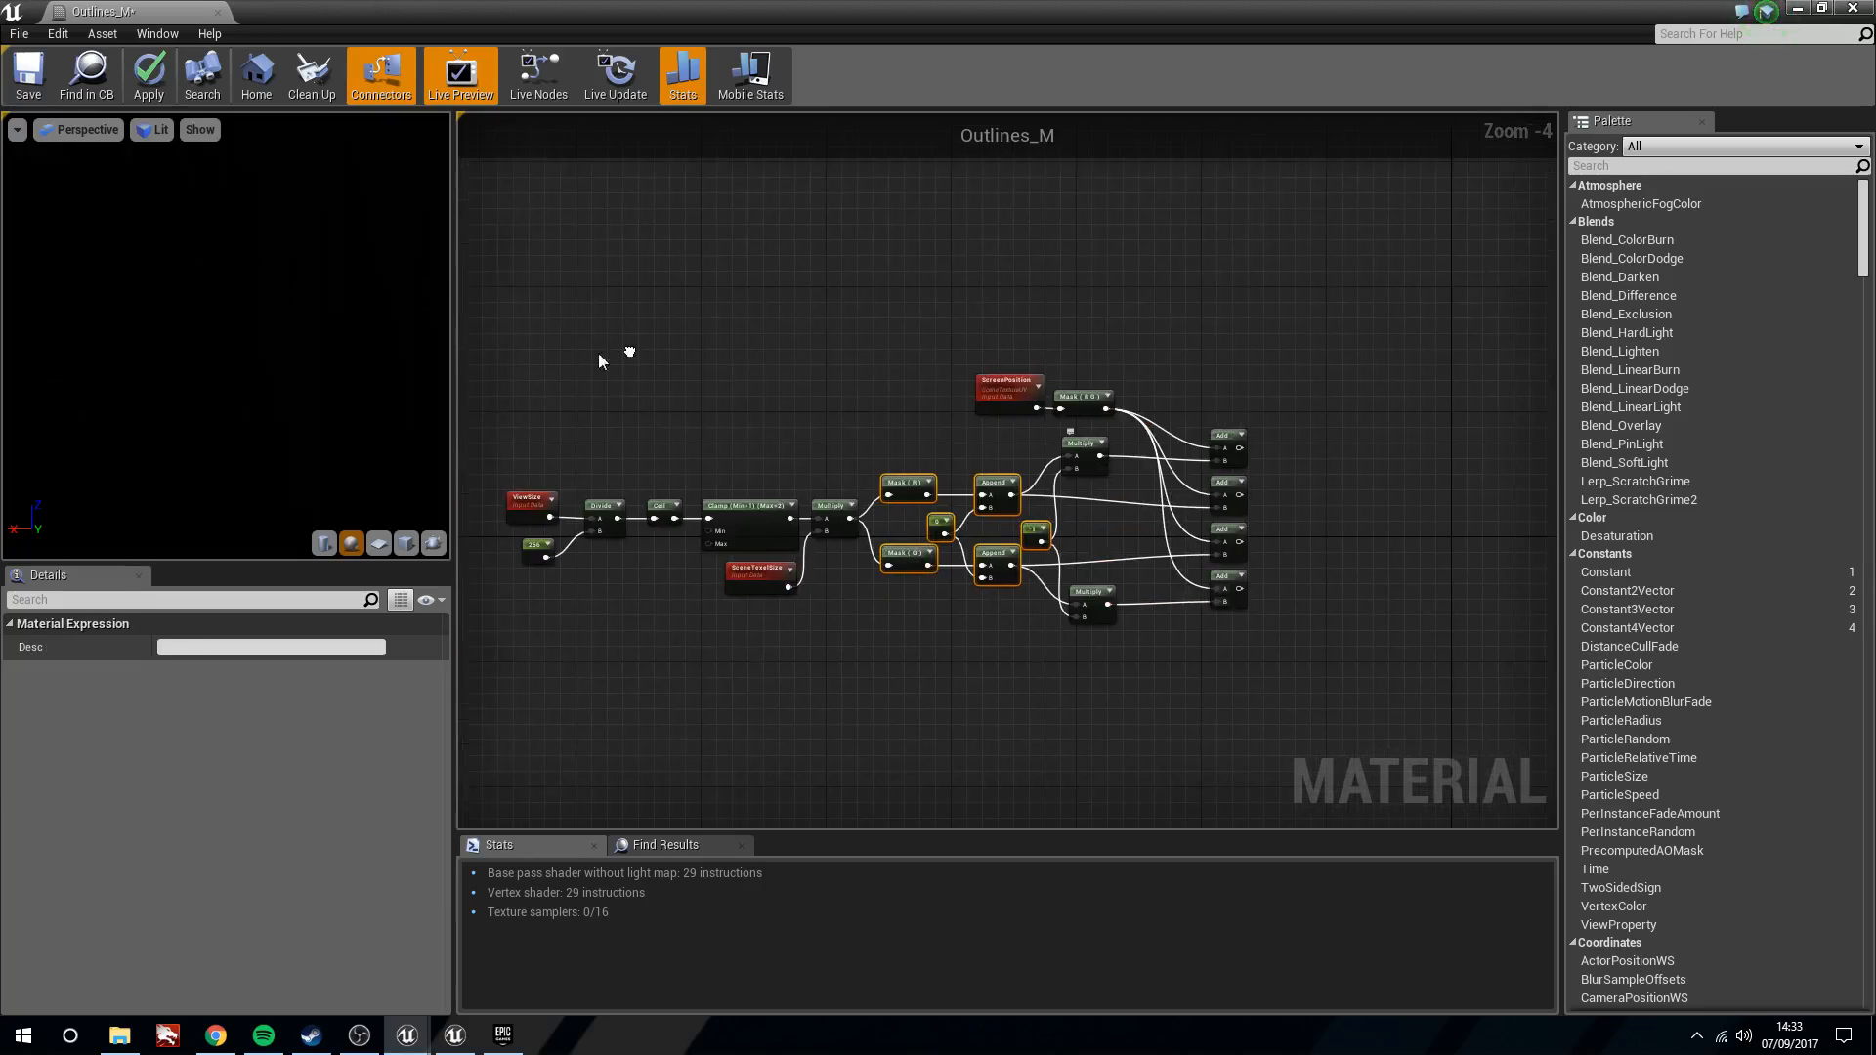
{"action": "left_click_drag", "start_coordinate": [525, 342], "coordinate": [1280, 524]}
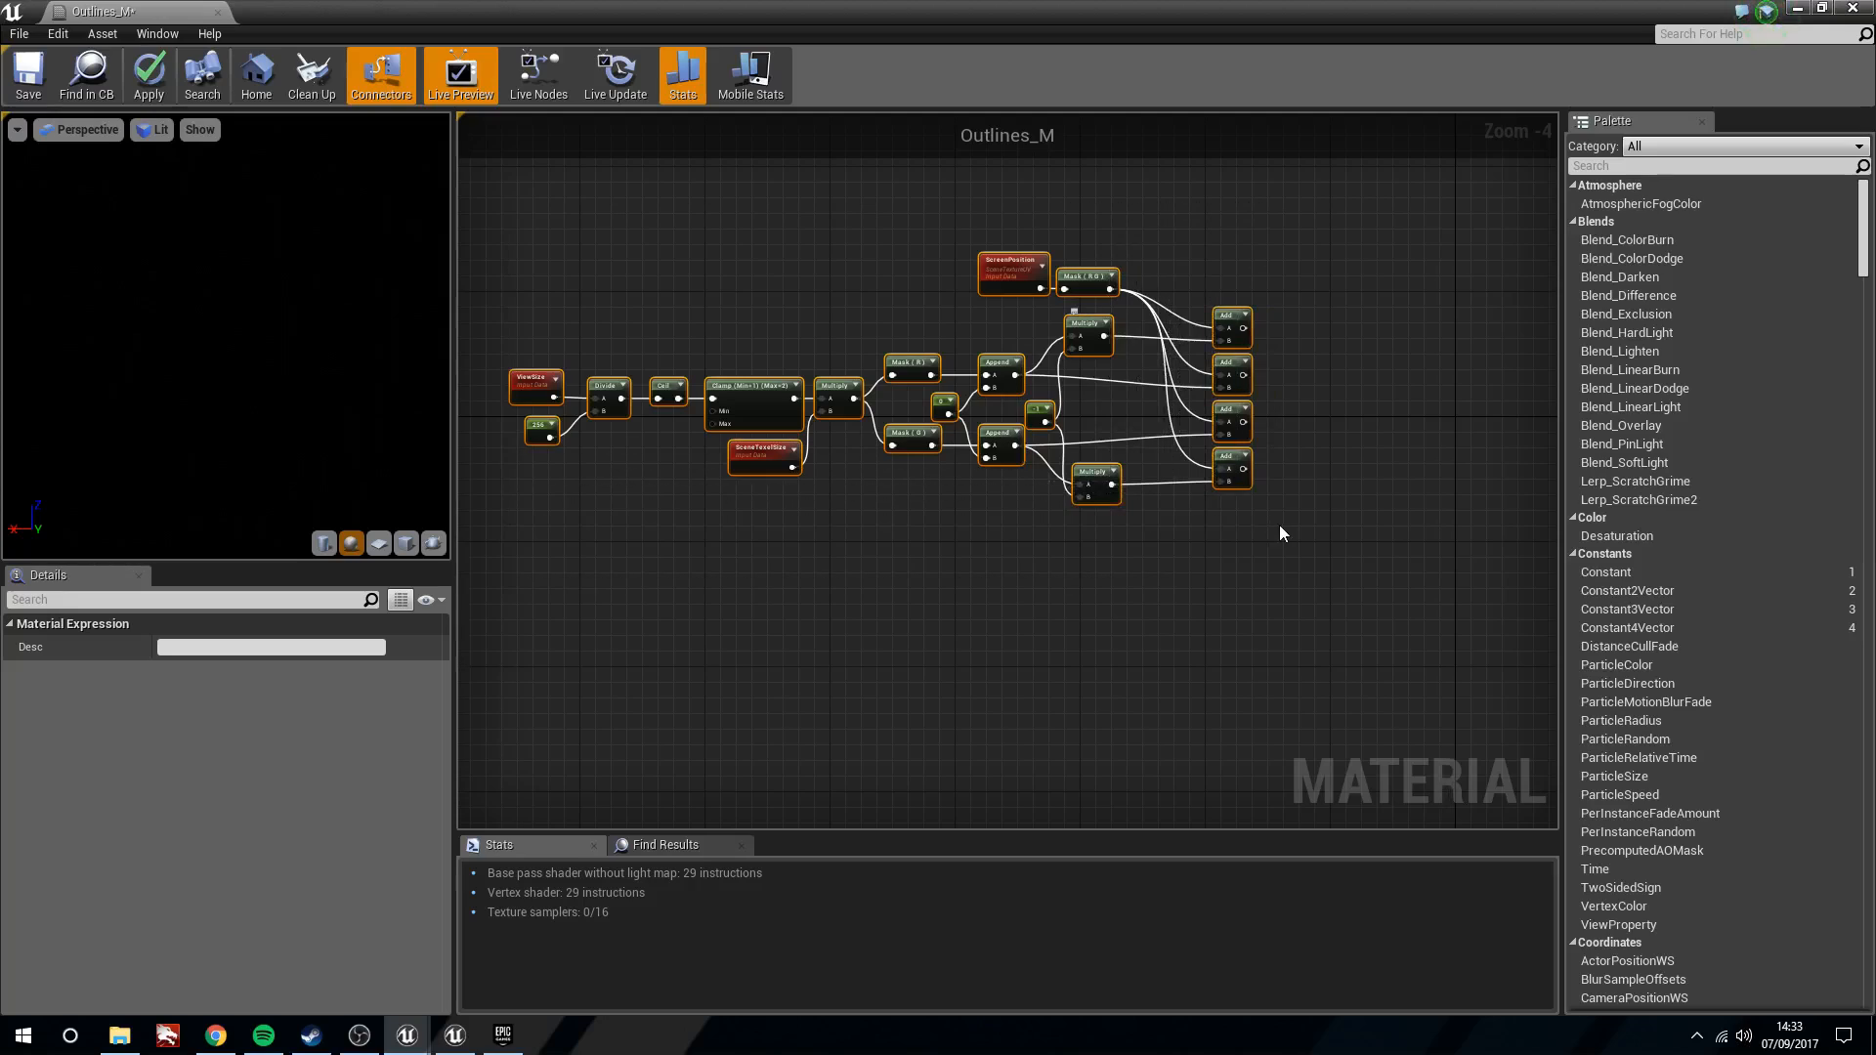
{"action": "key", "text": "c"}
{"action": "type", "text": "Creating squ"}
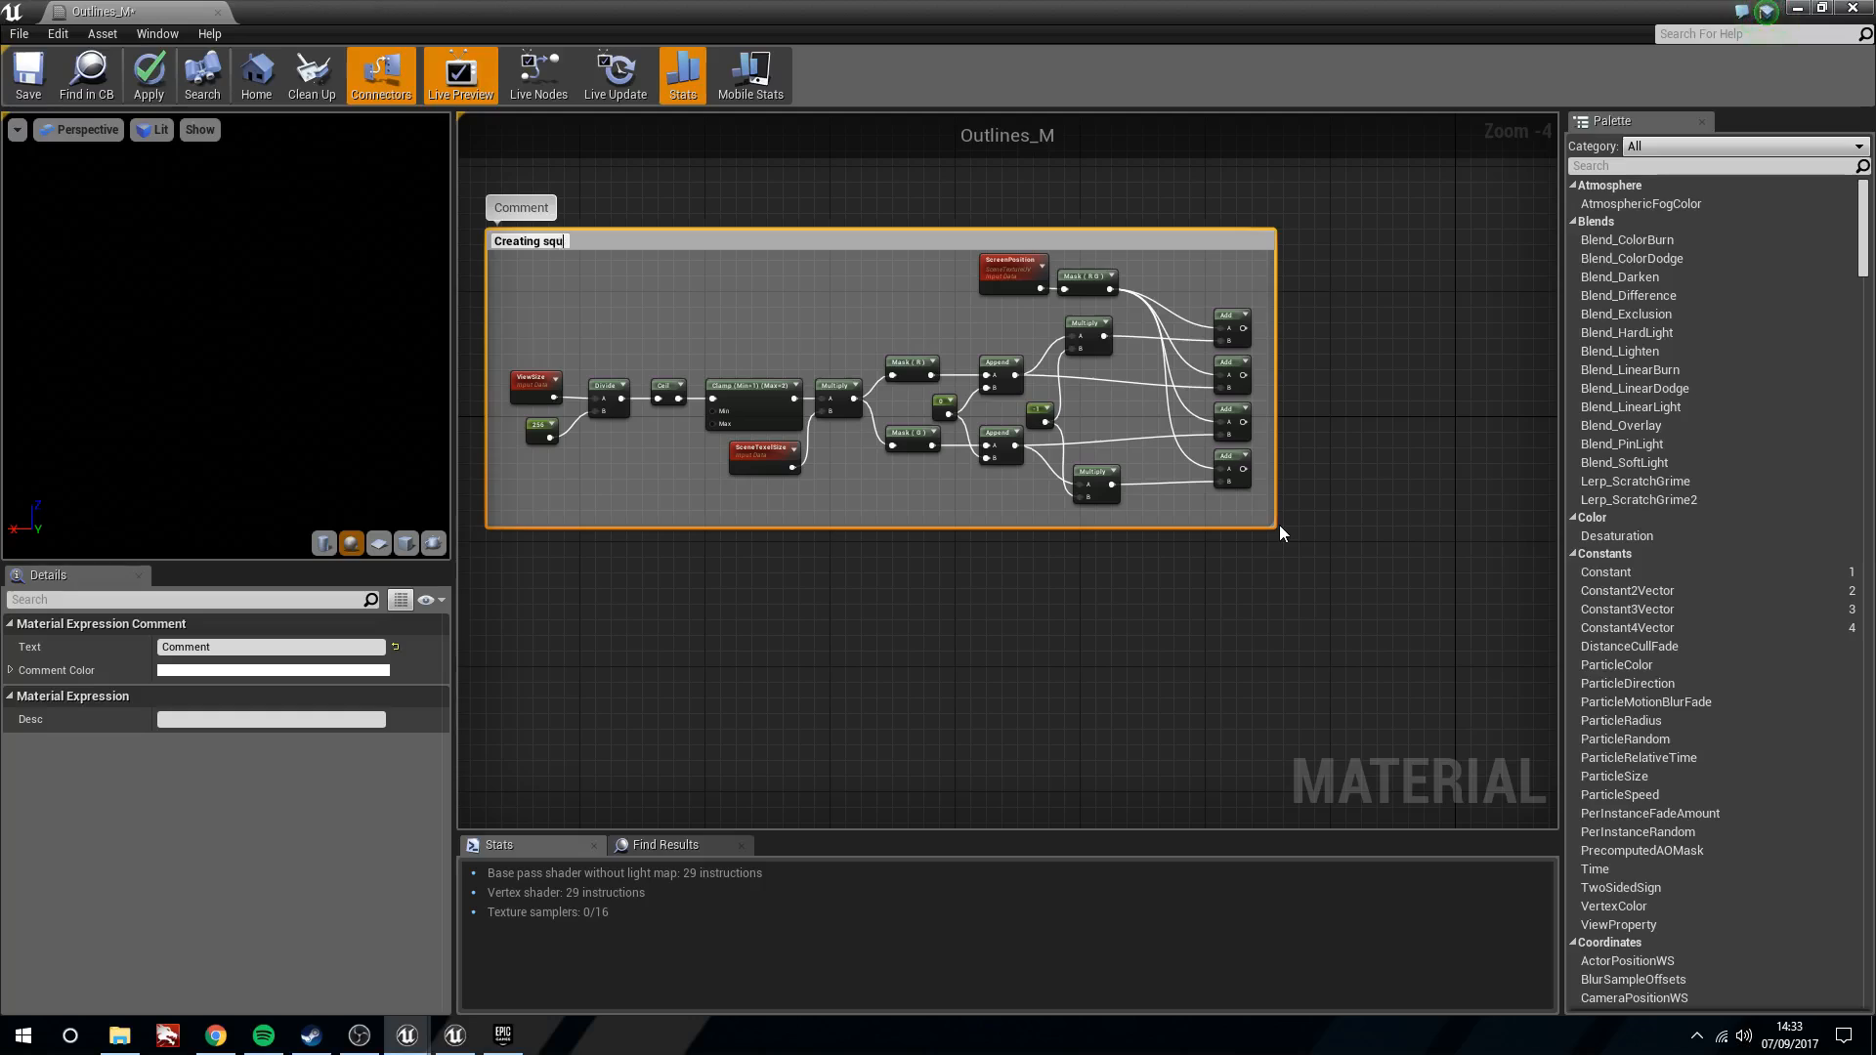
{"action": "type", "text": "ea"}
{"action": "key", "text": "BackSpace"}
{"action": "type", "text": "res"}
{"action": "key", "text": "Return"}
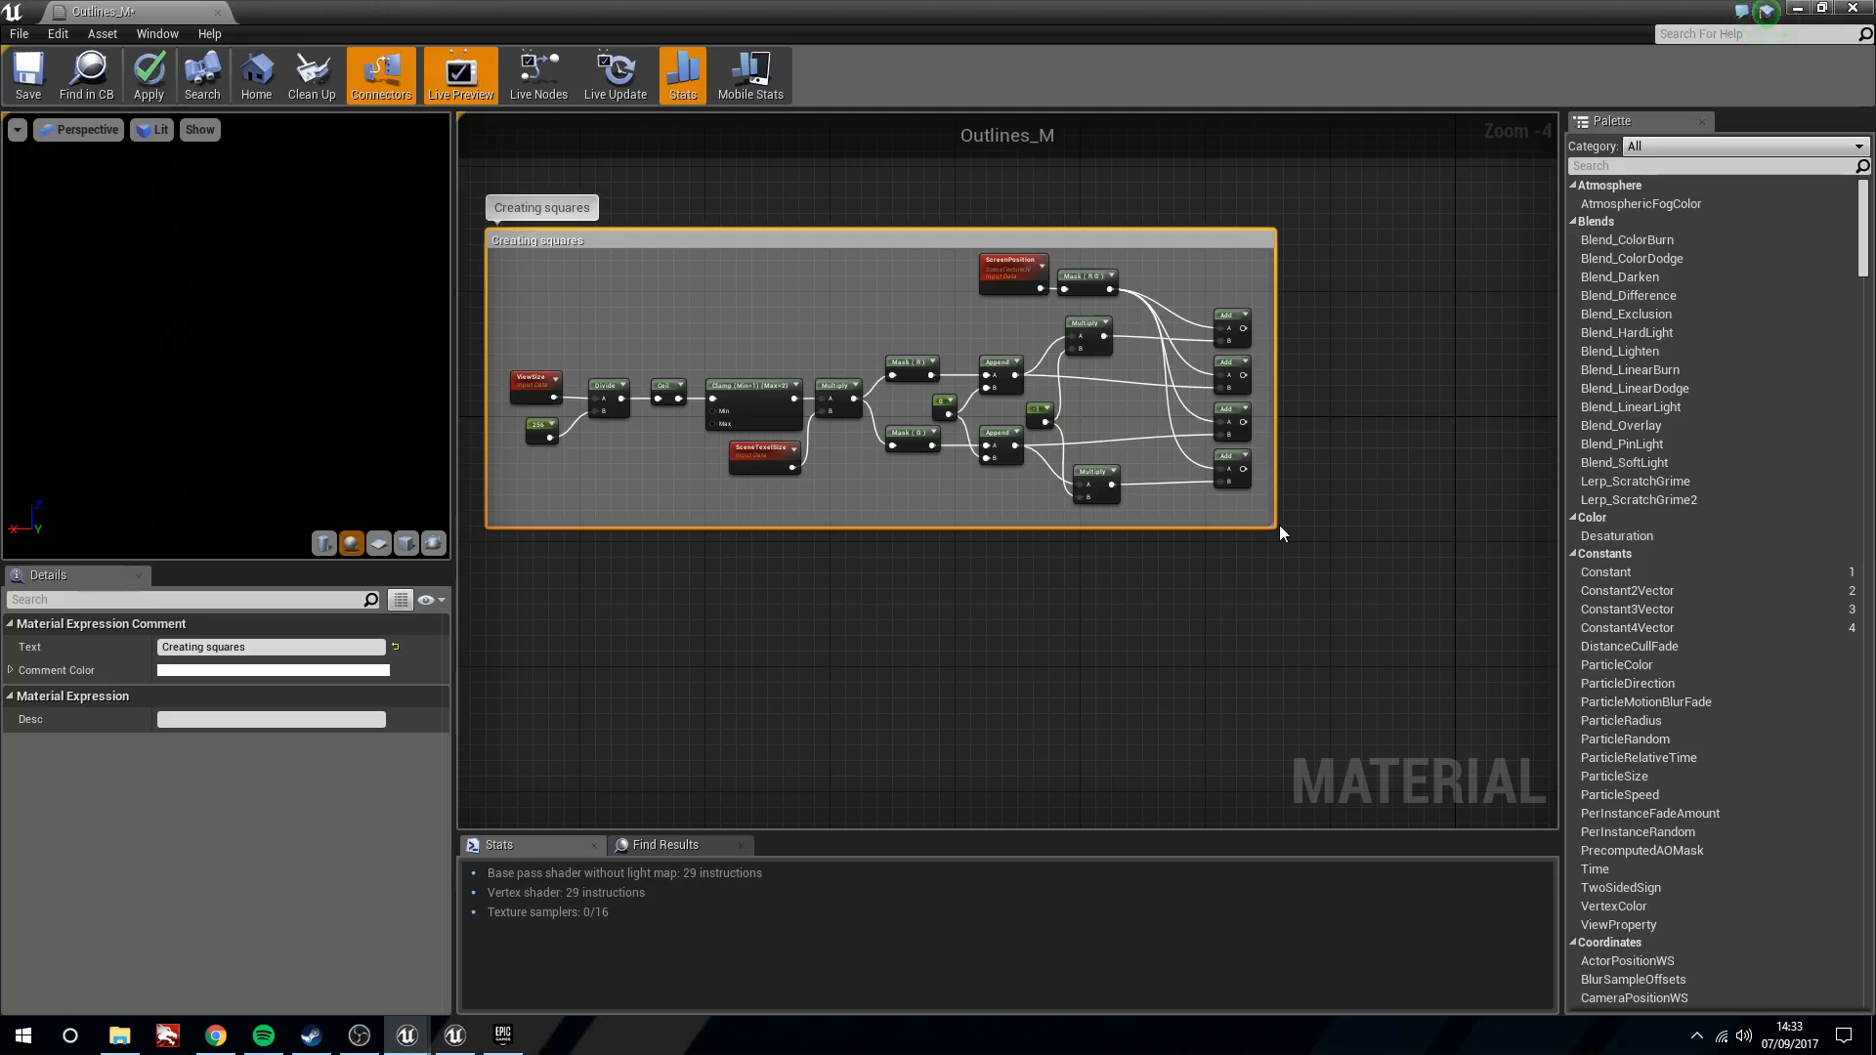
Move the Outlines_M output node farther away from the comment box to make room for more nodes
{"action": "left_click", "coordinate": [1322, 602]}
{"action": "key", "text": "Home"}
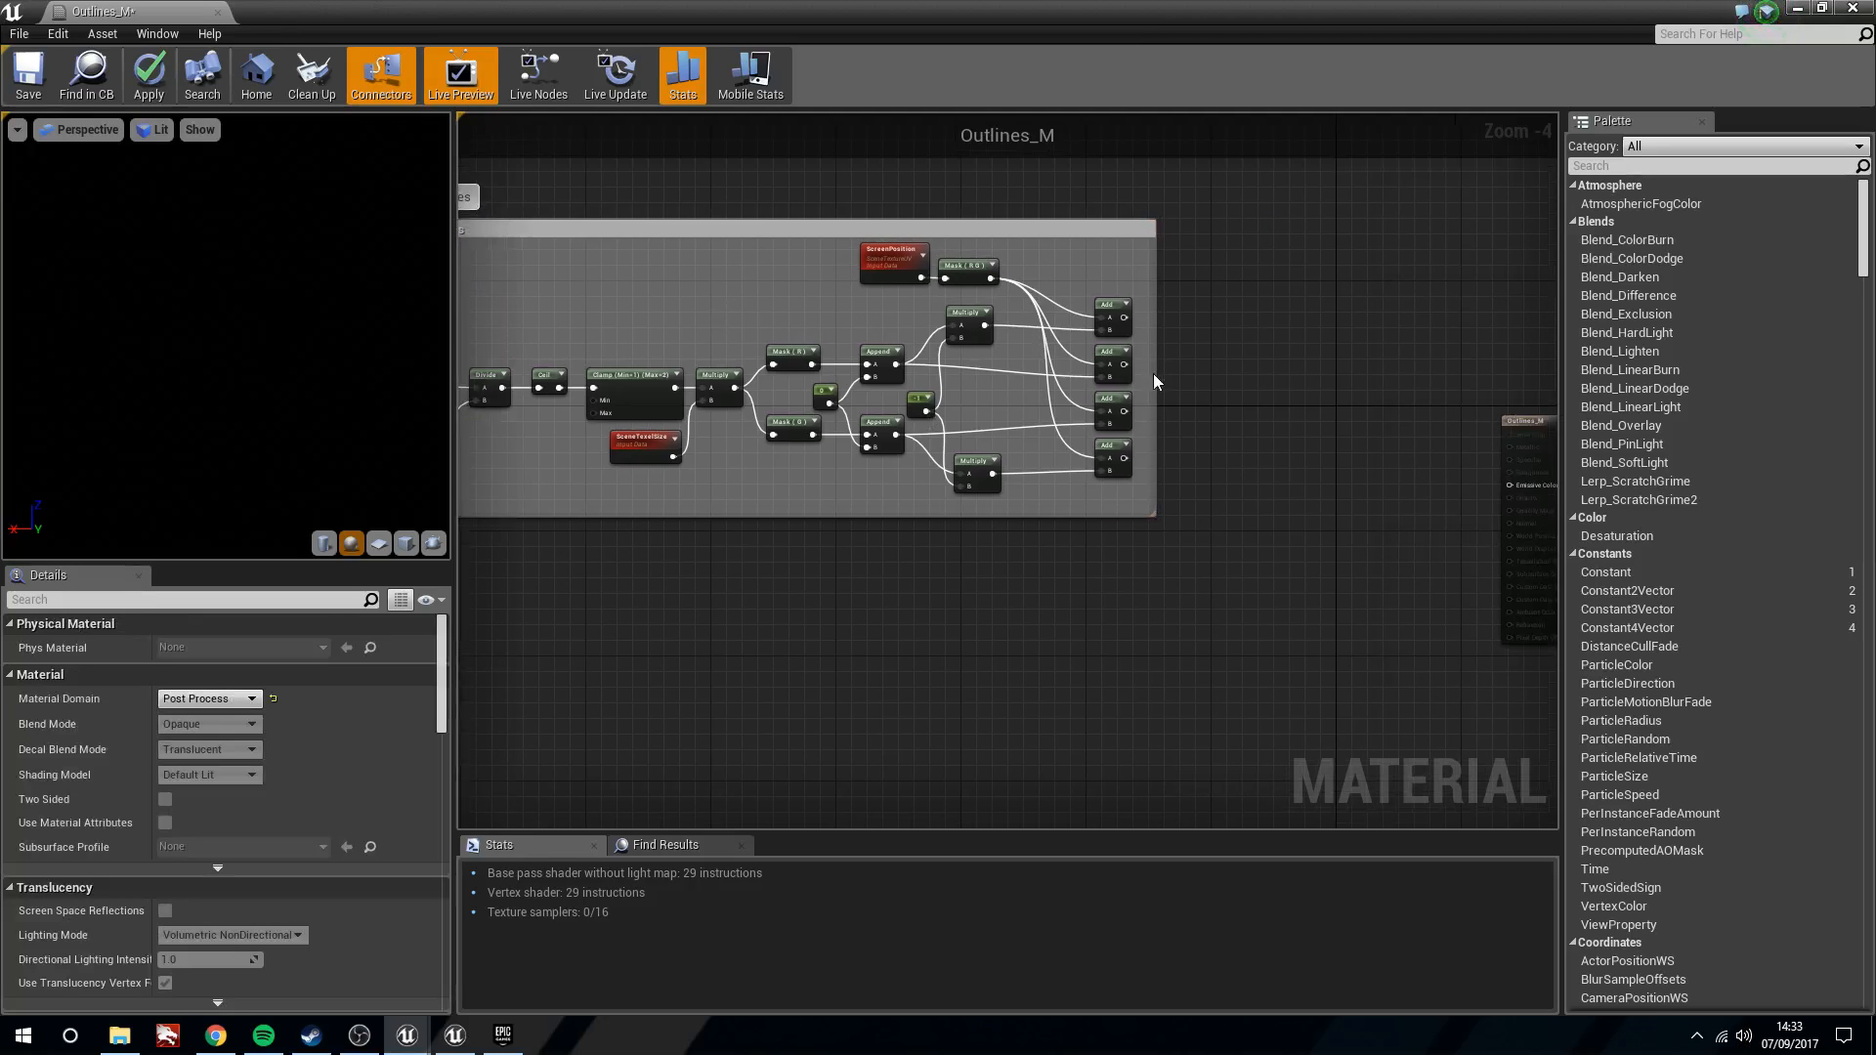
{"action": "left_click_drag", "start_coordinate": [1096, 452], "coordinate": [1424, 294]}
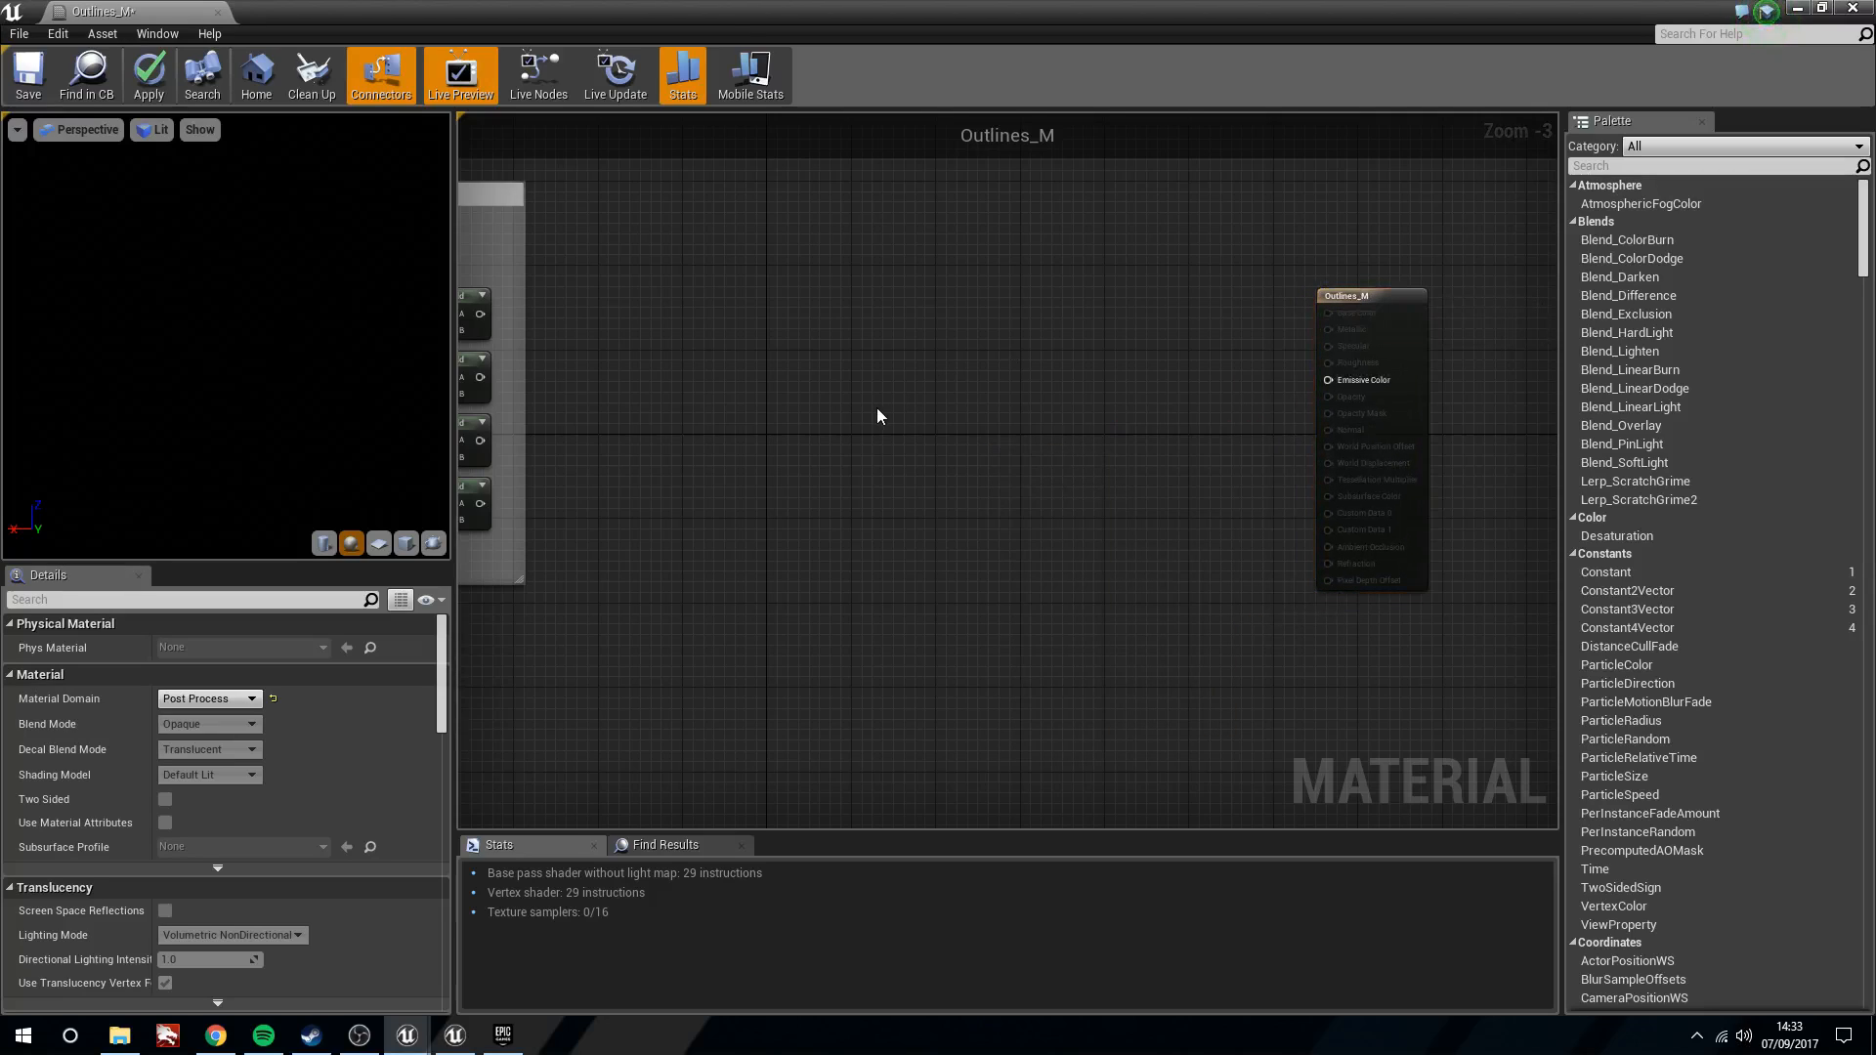
{"action": "right_click_drag", "start_coordinate": [877, 407], "coordinate": [1305, 519]}
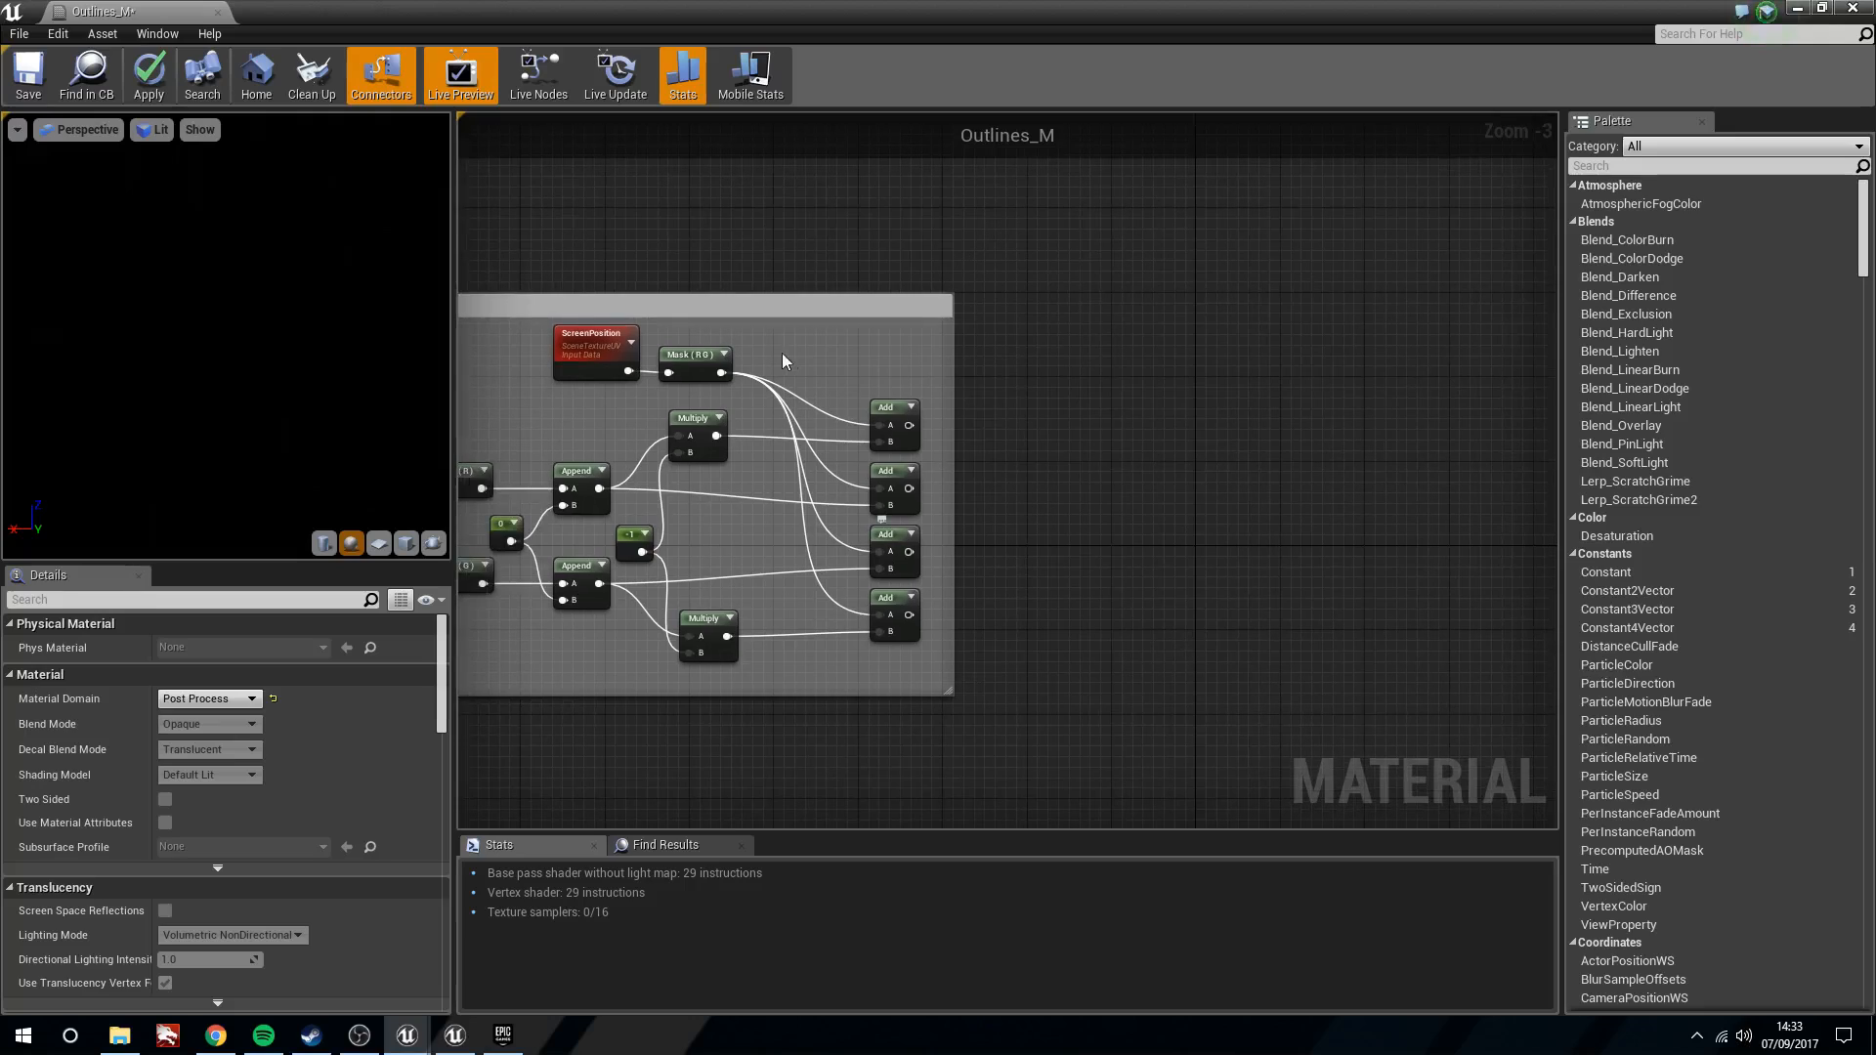
Add a SceneTexture node outside the comment box beside the Add nodes and set its Scene Texture Id to SceneDepth
{"action": "left_click", "coordinate": [887, 408]}
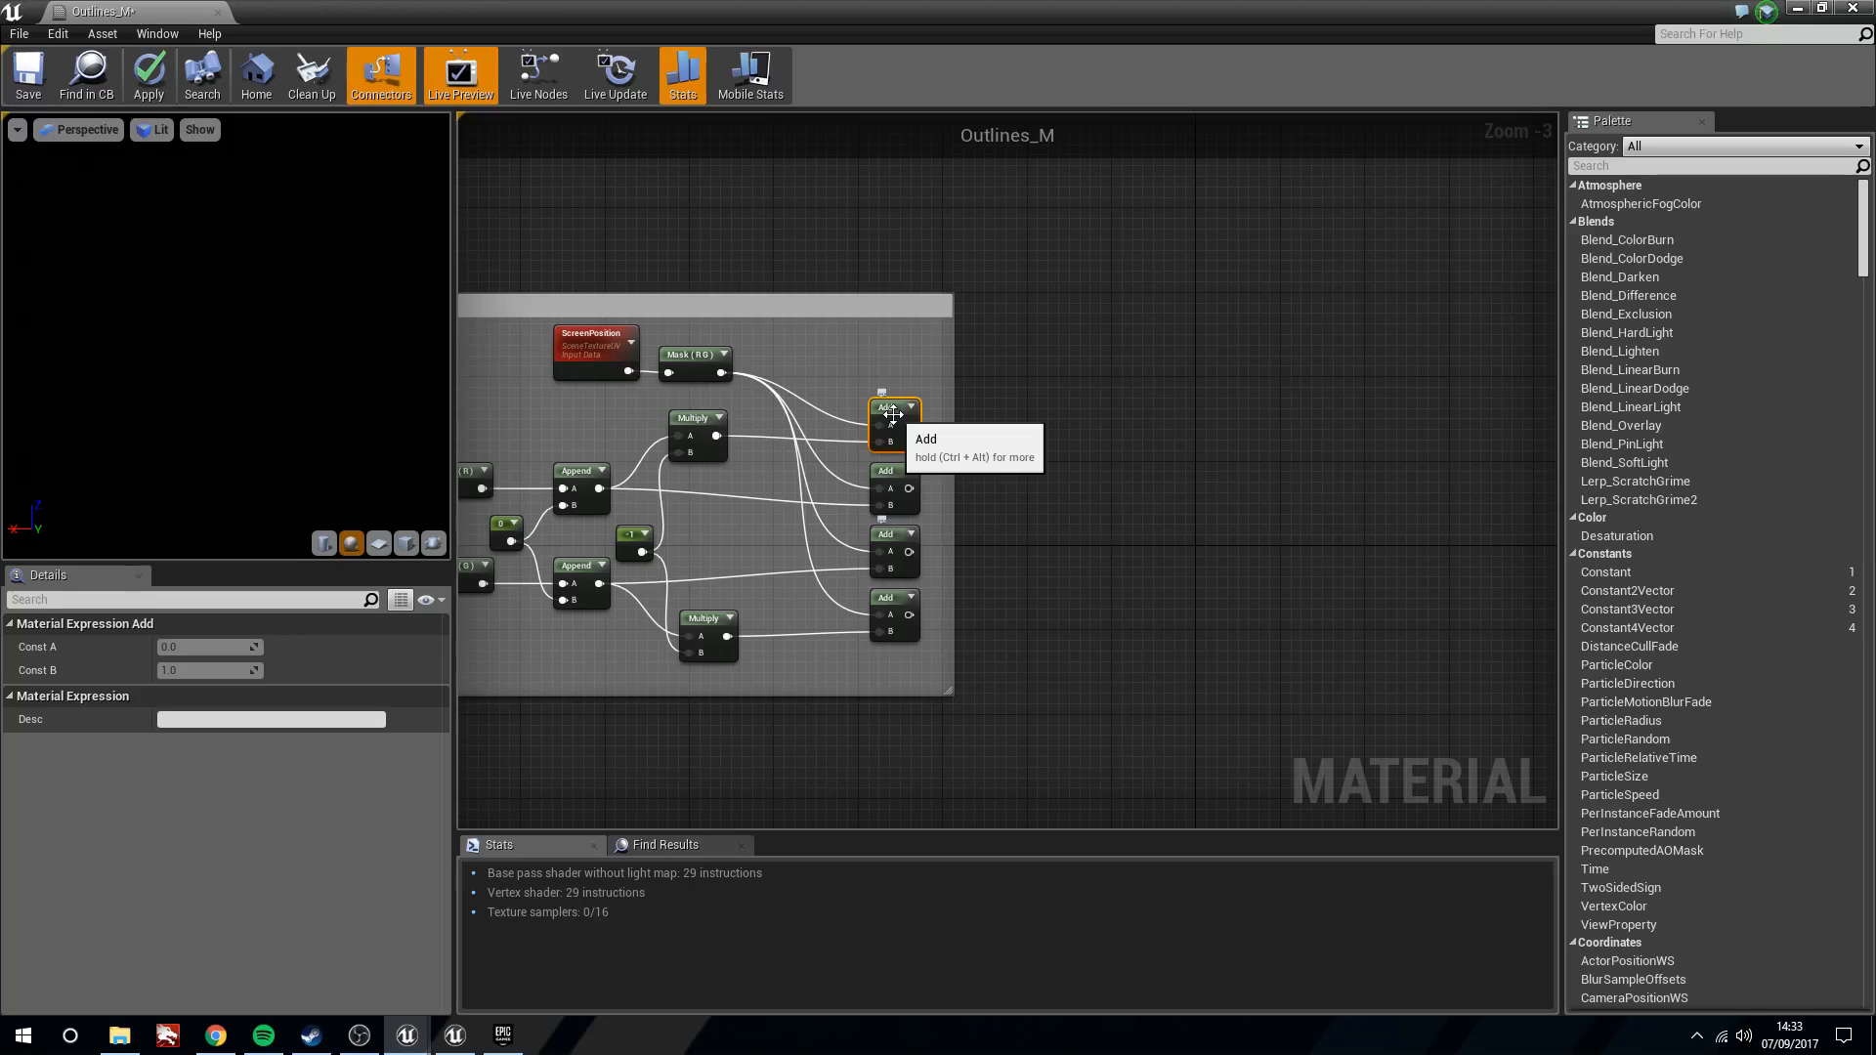
{"action": "left_click", "coordinate": [1000, 476]}
{"action": "right_click", "coordinate": [1029, 373]}
{"action": "left_click", "coordinate": [967, 363]}
{"action": "right_click", "coordinate": [1044, 422]}
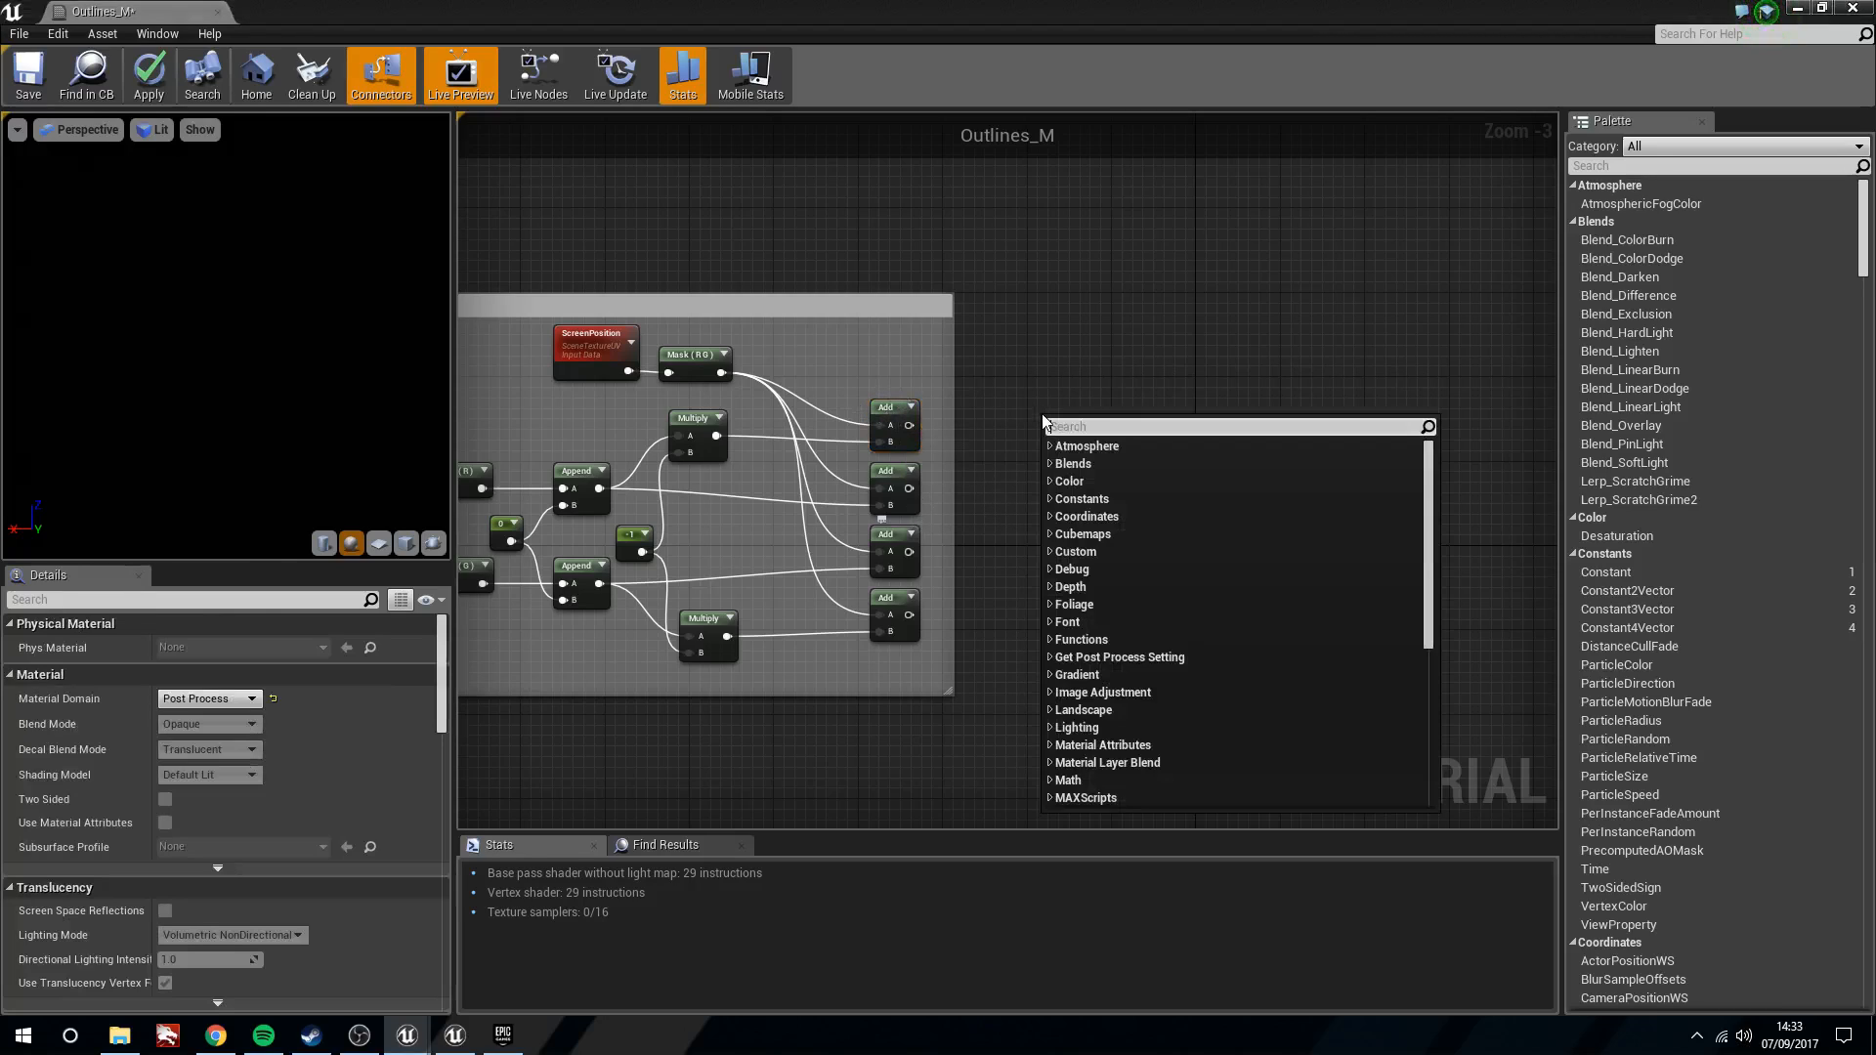
{"action": "type", "text": "scene tex"}
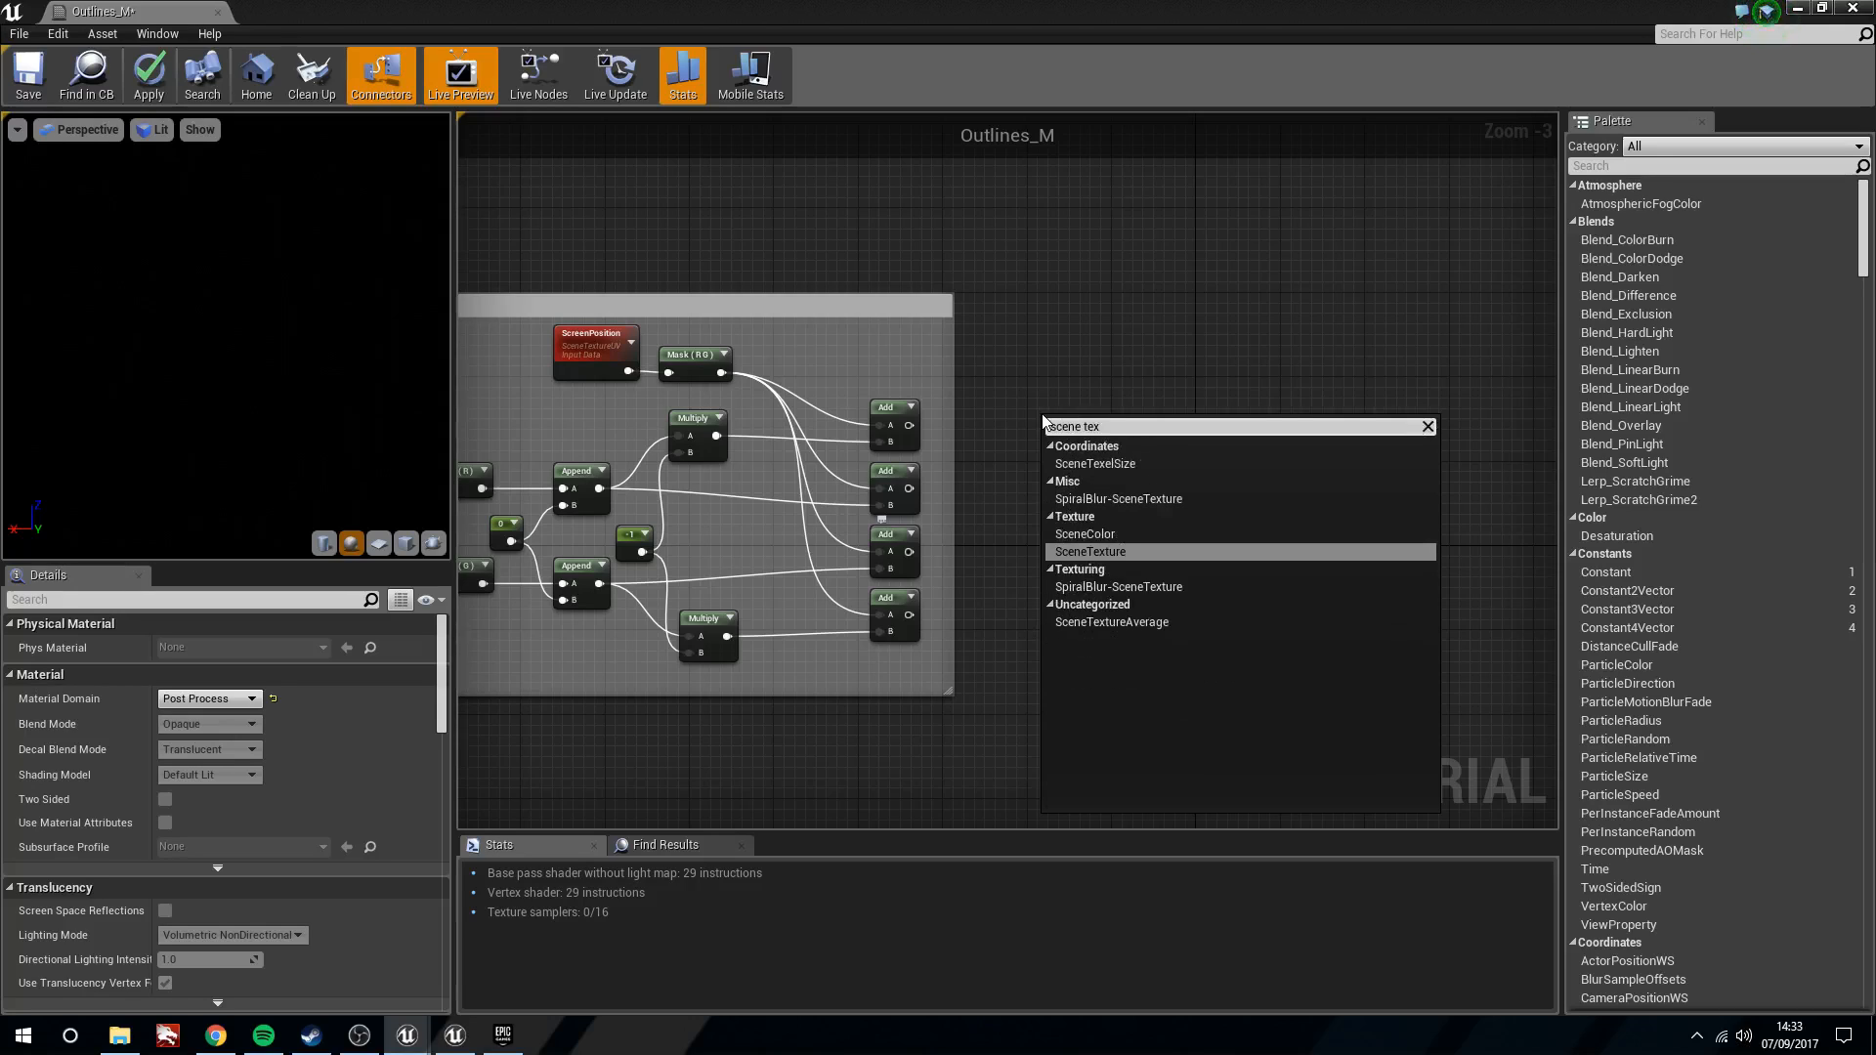
{"action": "key", "text": "Return"}
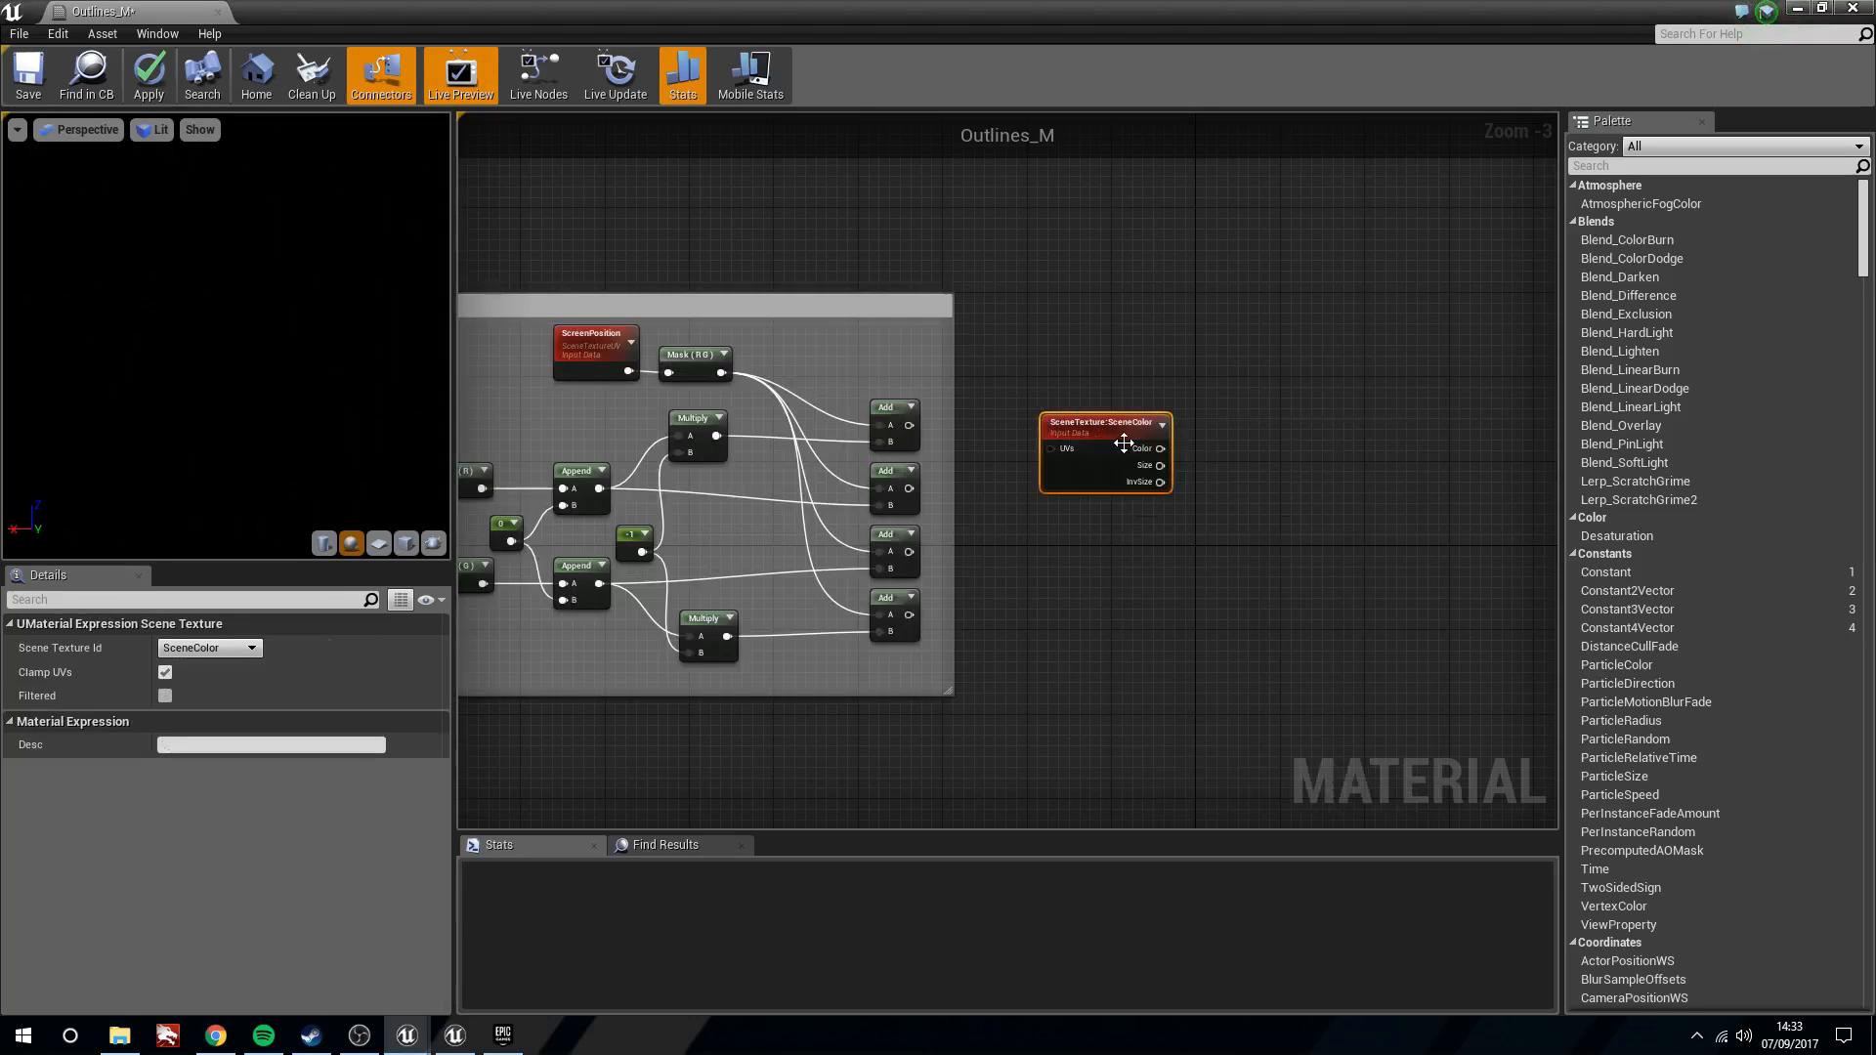
{"action": "left_click", "coordinate": [207, 647]}
{"action": "left_click", "coordinate": [209, 682]}
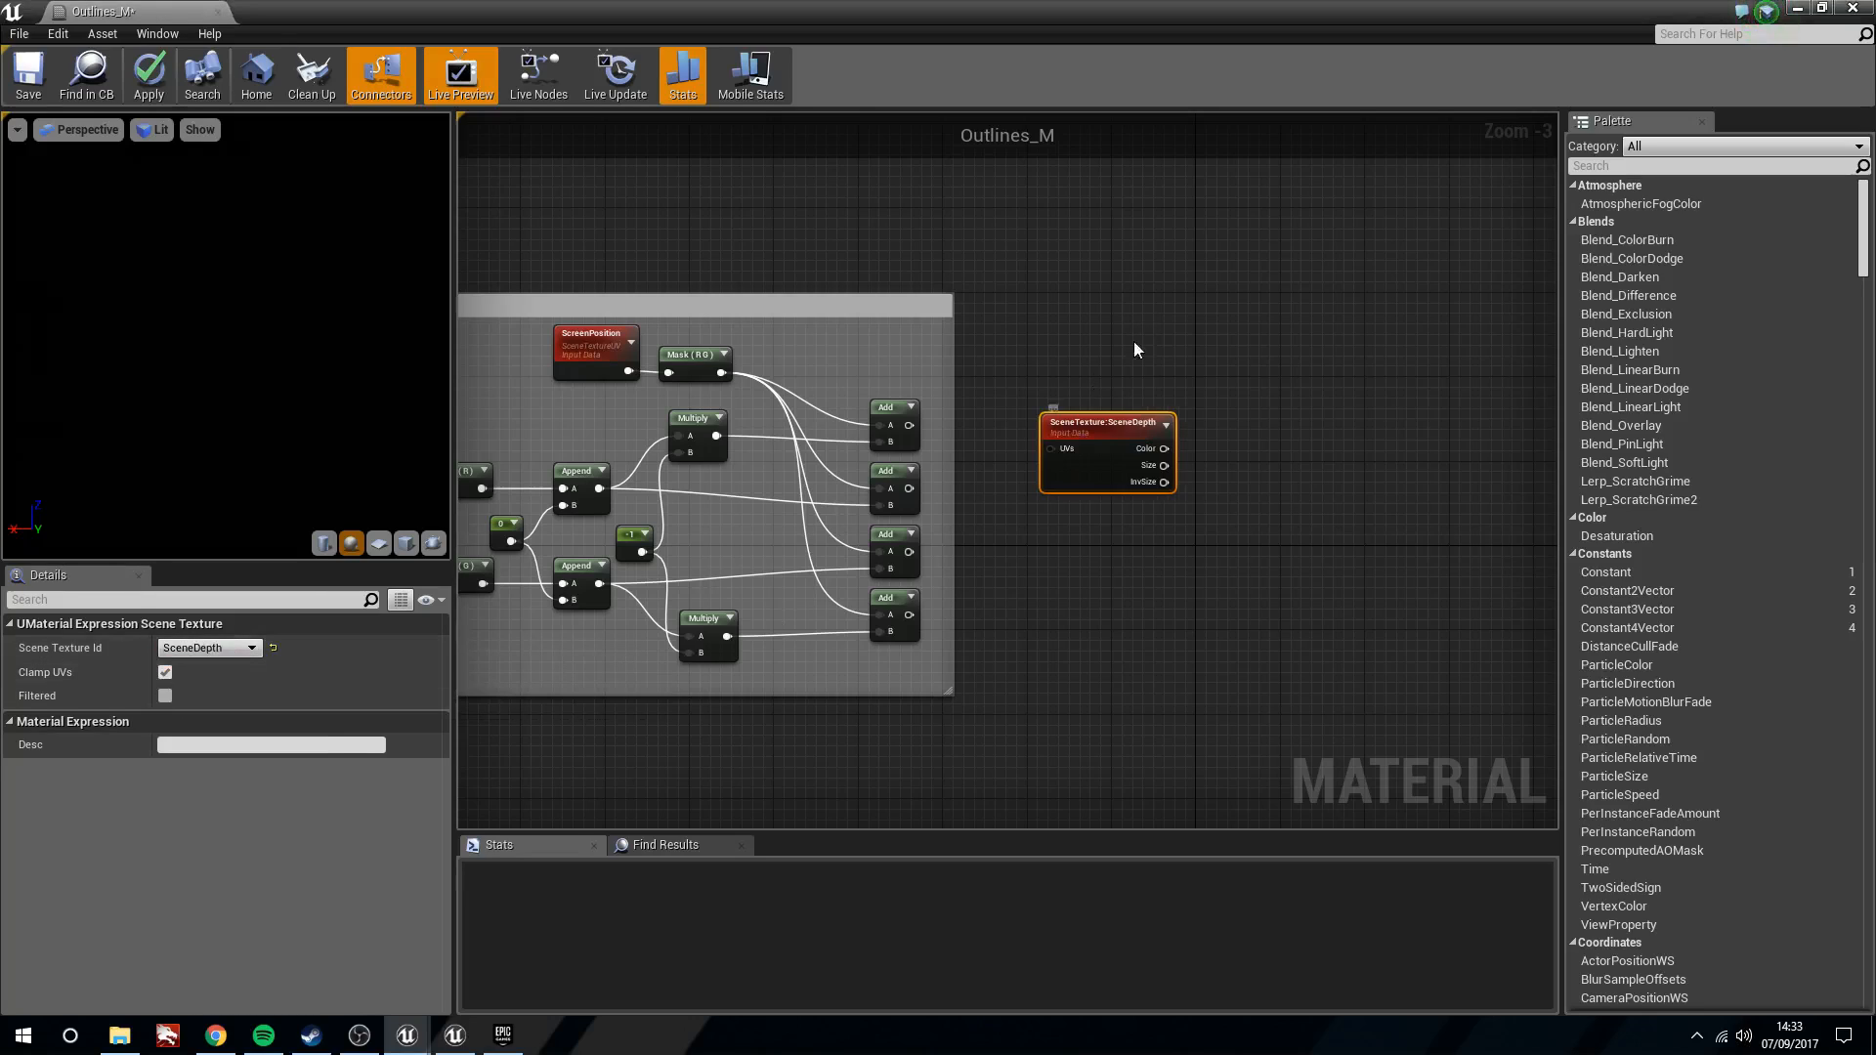
Paste two copies of the SceneDepth texture node and stack all three in a column beside the comment box
{"action": "key", "text": "ctrl+v"}
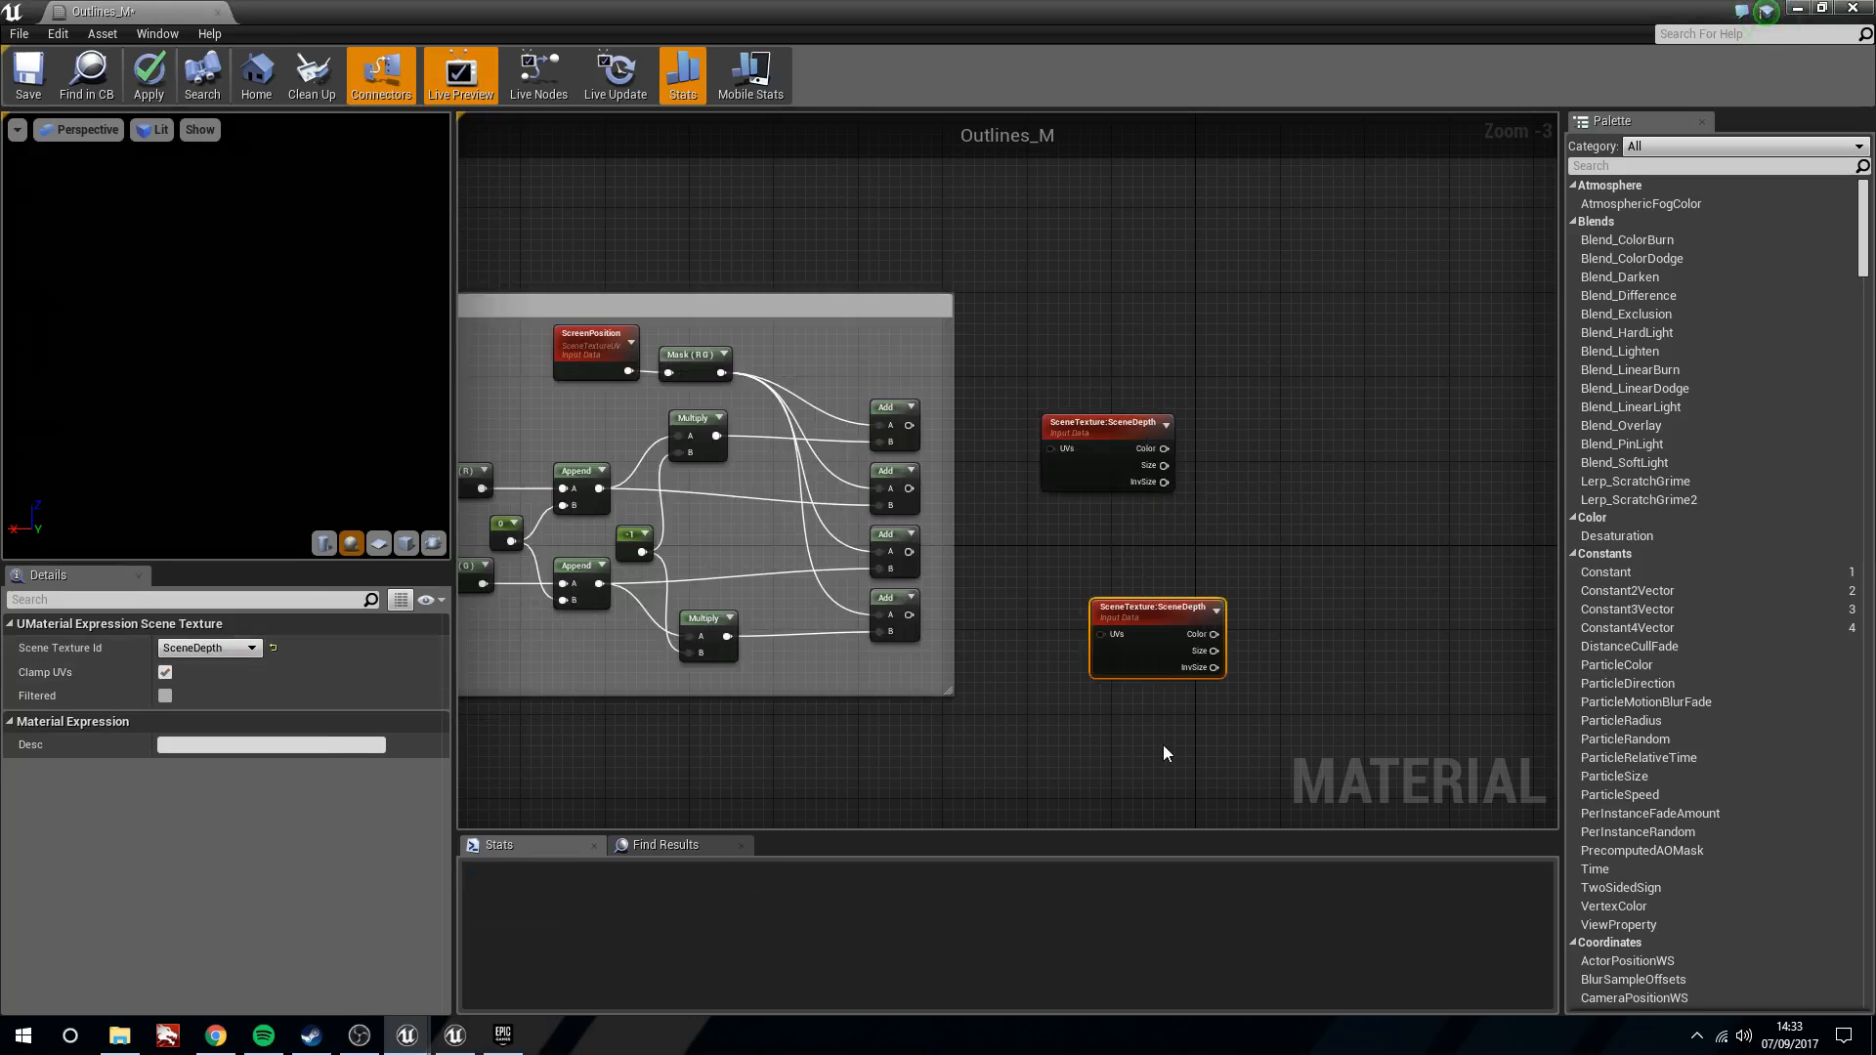
{"action": "key", "text": "ctrl+v"}
{"action": "left_click_drag", "start_coordinate": [1030, 234], "coordinate": [1312, 865]}
{"action": "left_click_drag", "start_coordinate": [1217, 714], "coordinate": [1164, 503]}
{"action": "left_click", "coordinate": [1164, 503]}
{"action": "left_click_drag", "start_coordinate": [1035, 192], "coordinate": [1087, 301]}
{"action": "left_click_drag", "start_coordinate": [1179, 506], "coordinate": [1116, 449]}
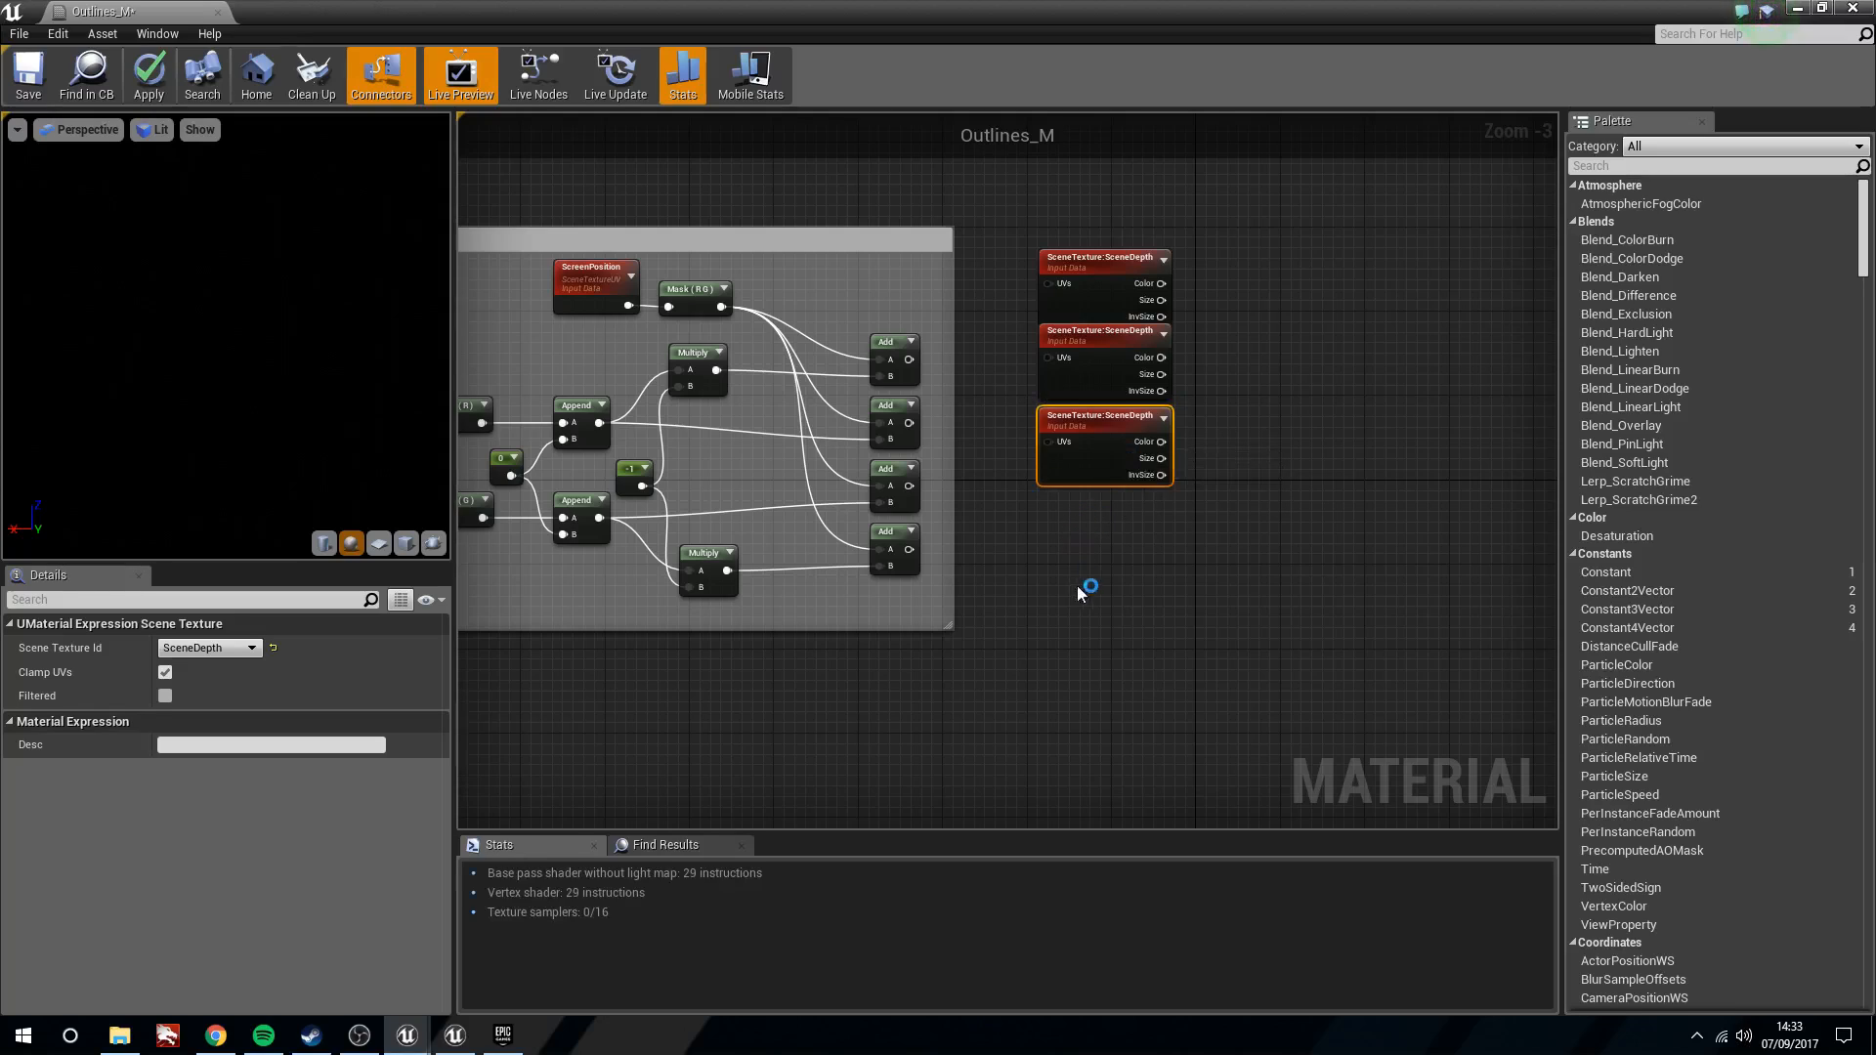
Paste two more SceneDepth texture nodes and line them up beneath the existing column
{"action": "key", "text": "ctrl+v"}
{"action": "key", "text": "ctrl+v"}
{"action": "left_click_drag", "start_coordinate": [1125, 546], "coordinate": [1091, 505]}
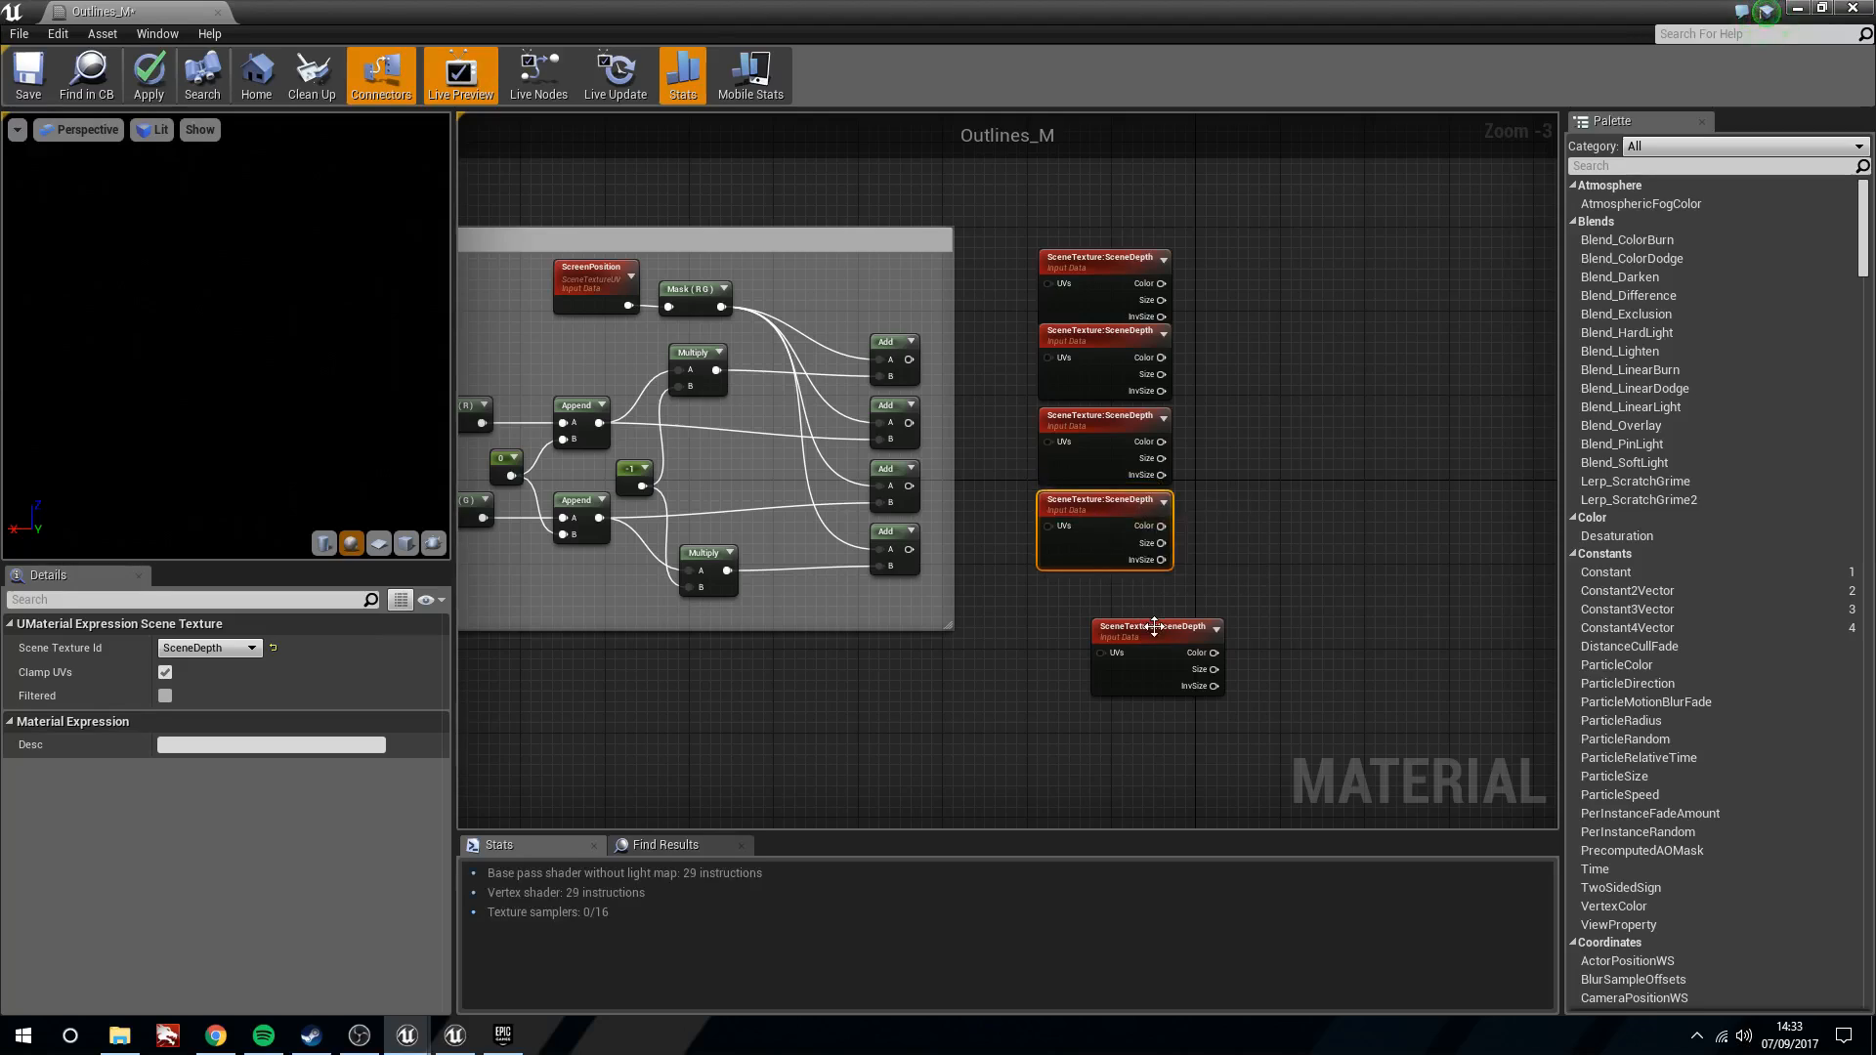
{"action": "left_click_drag", "start_coordinate": [1155, 627], "coordinate": [1112, 595]}
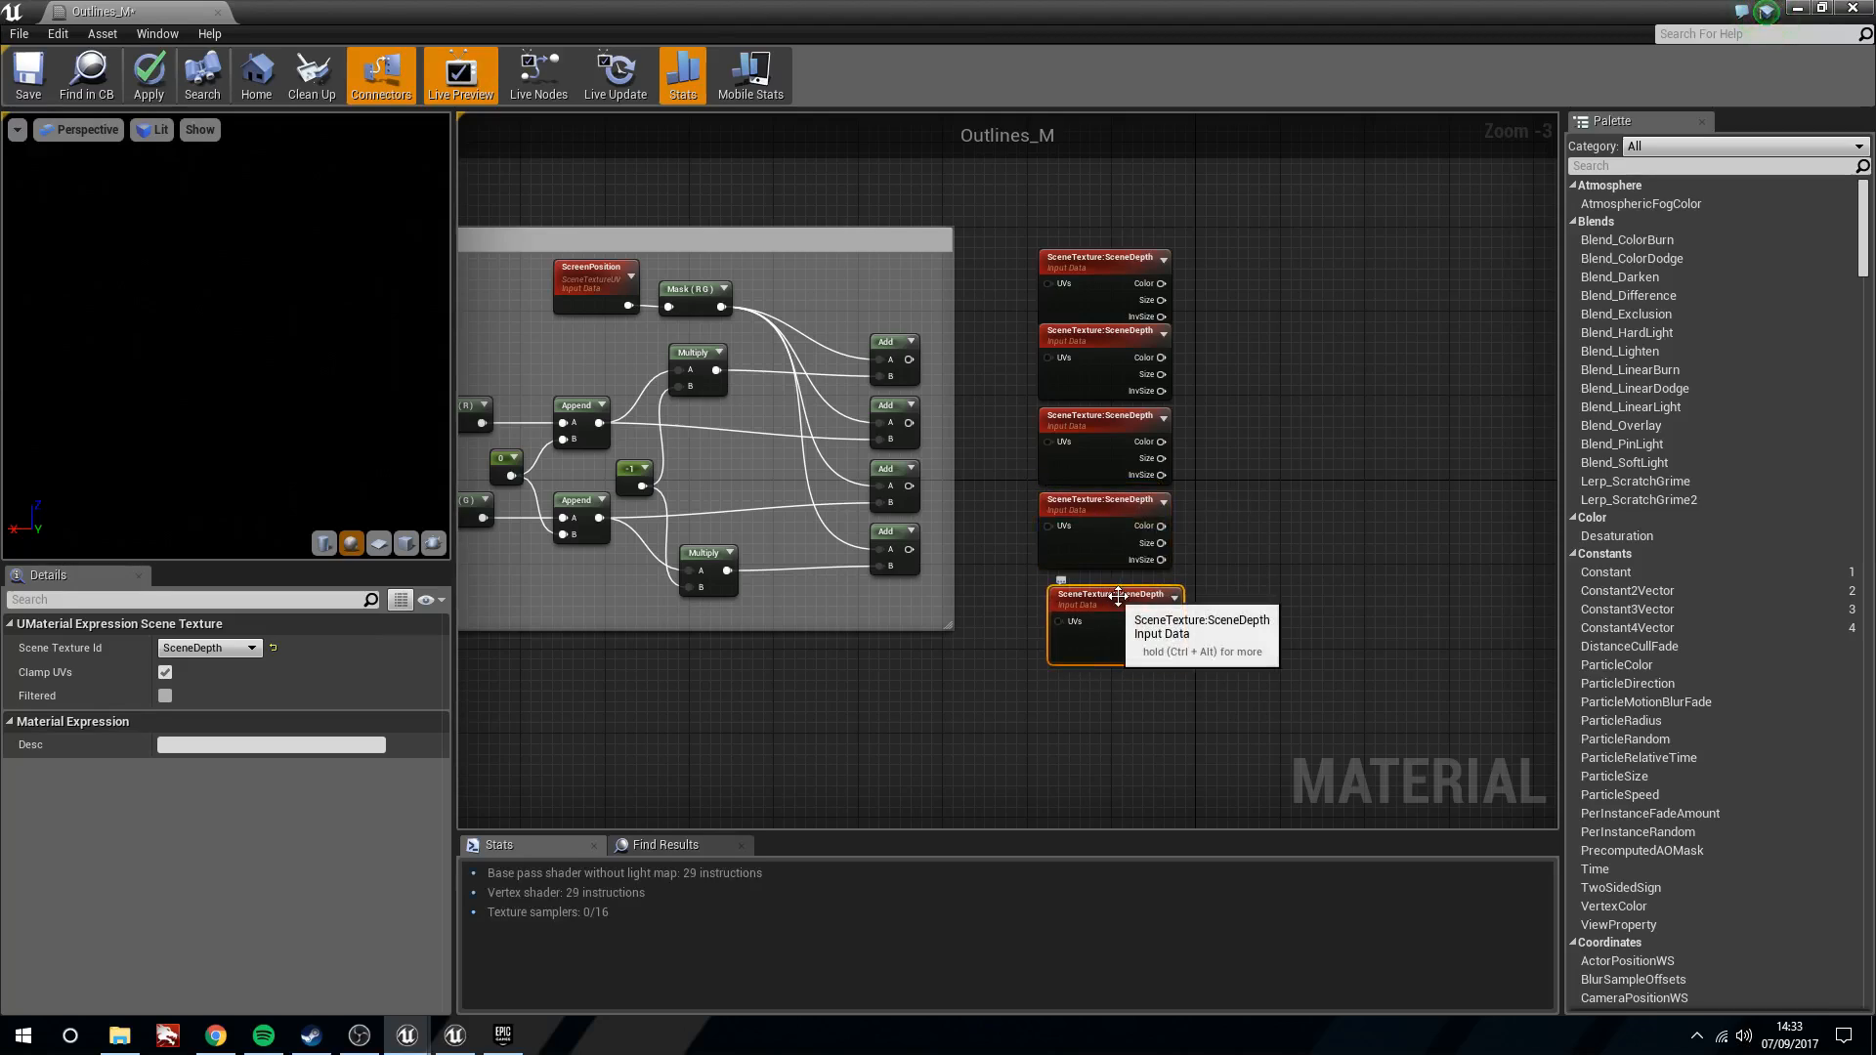
{"action": "left_click_drag", "start_coordinate": [1116, 596], "coordinate": [1108, 588]}
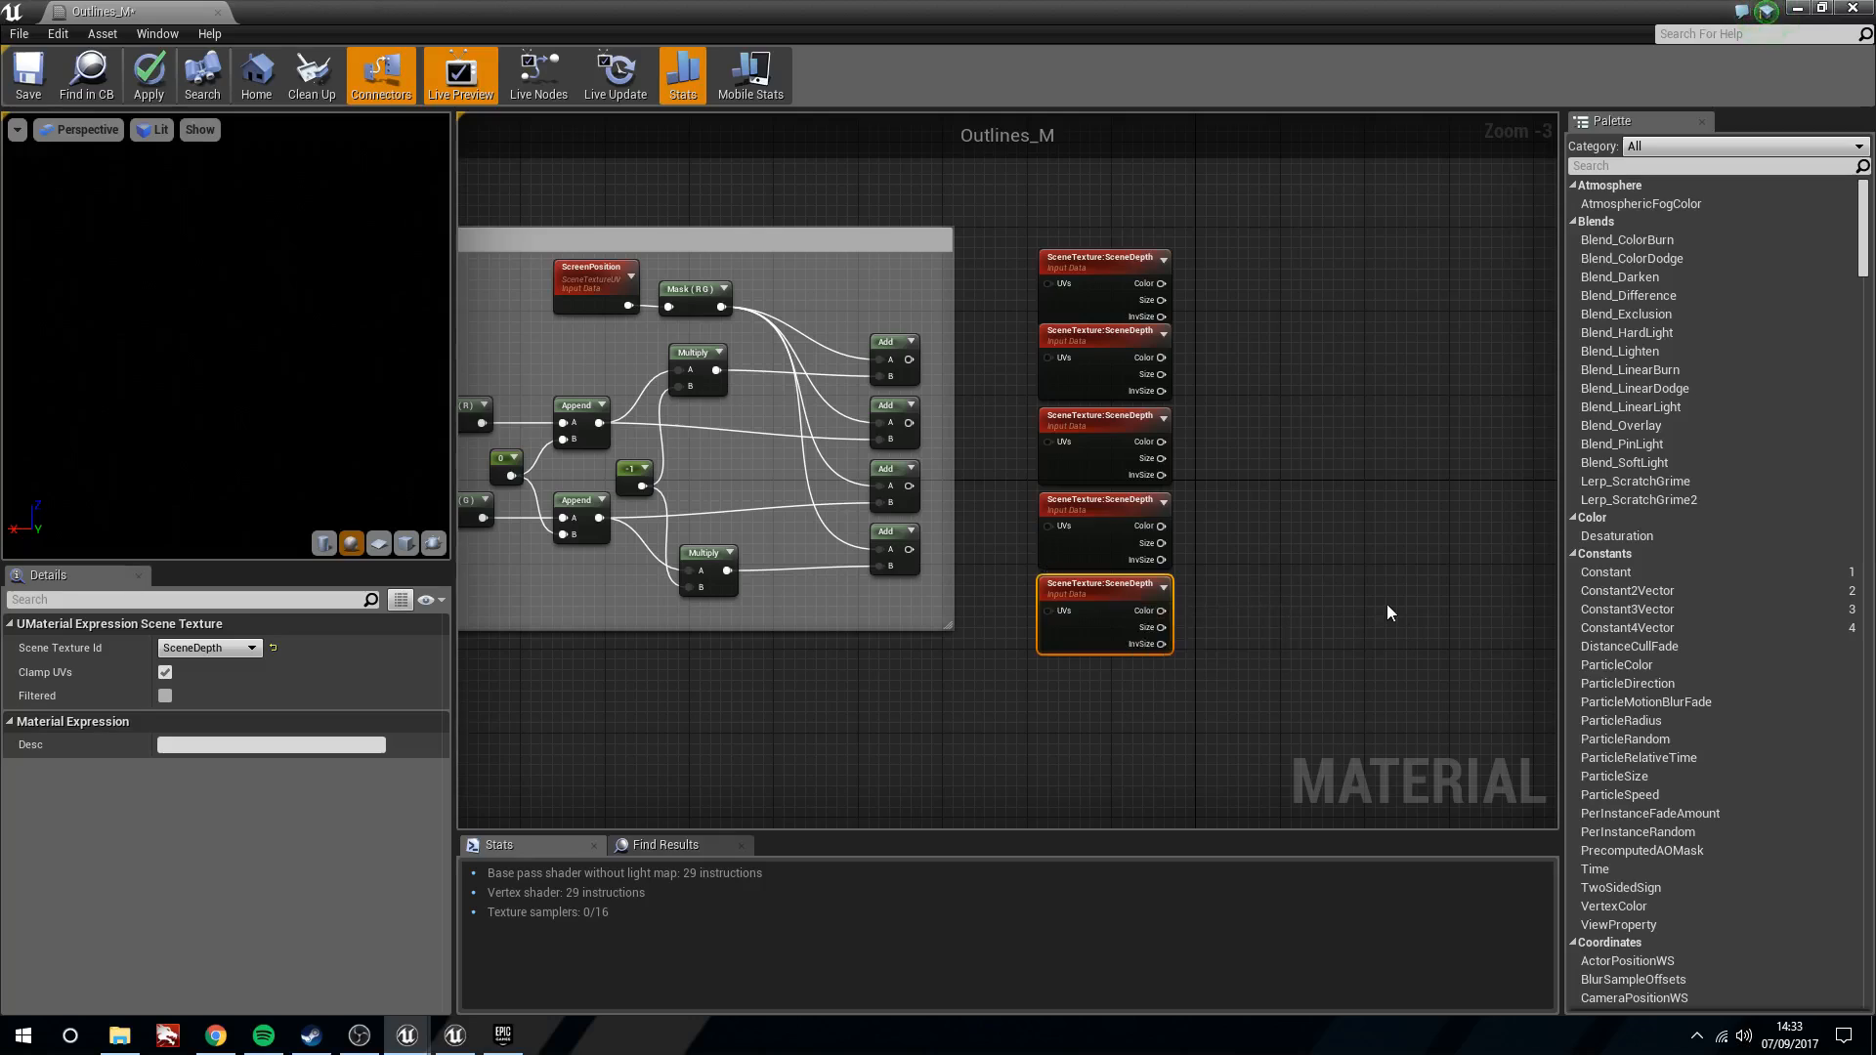
Connect the four Add outputs in order to the UVs inputs of the lower four SceneDepth nodes
{"action": "left_click_drag", "start_coordinate": [909, 359], "coordinate": [1048, 357]}
{"action": "left_click_drag", "start_coordinate": [990, 456], "coordinate": [1050, 442]}
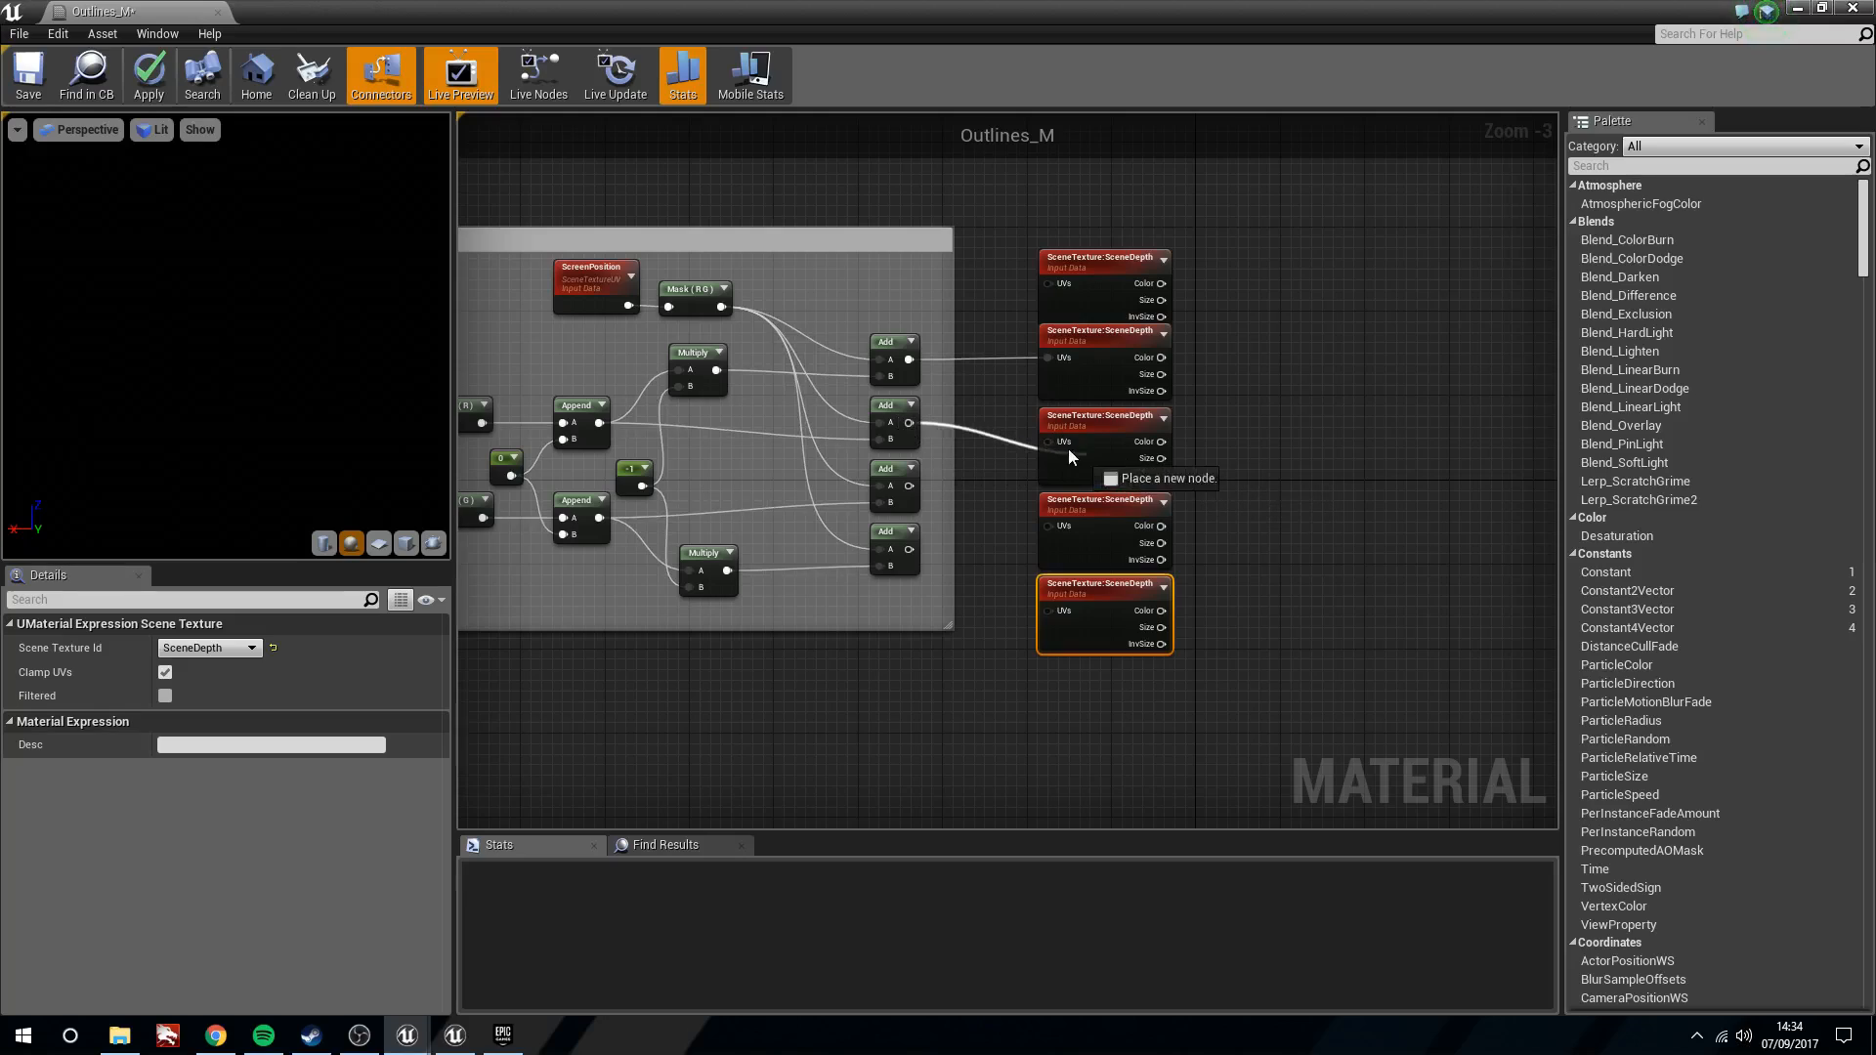
{"action": "left_click_drag", "start_coordinate": [911, 486], "coordinate": [1050, 527]}
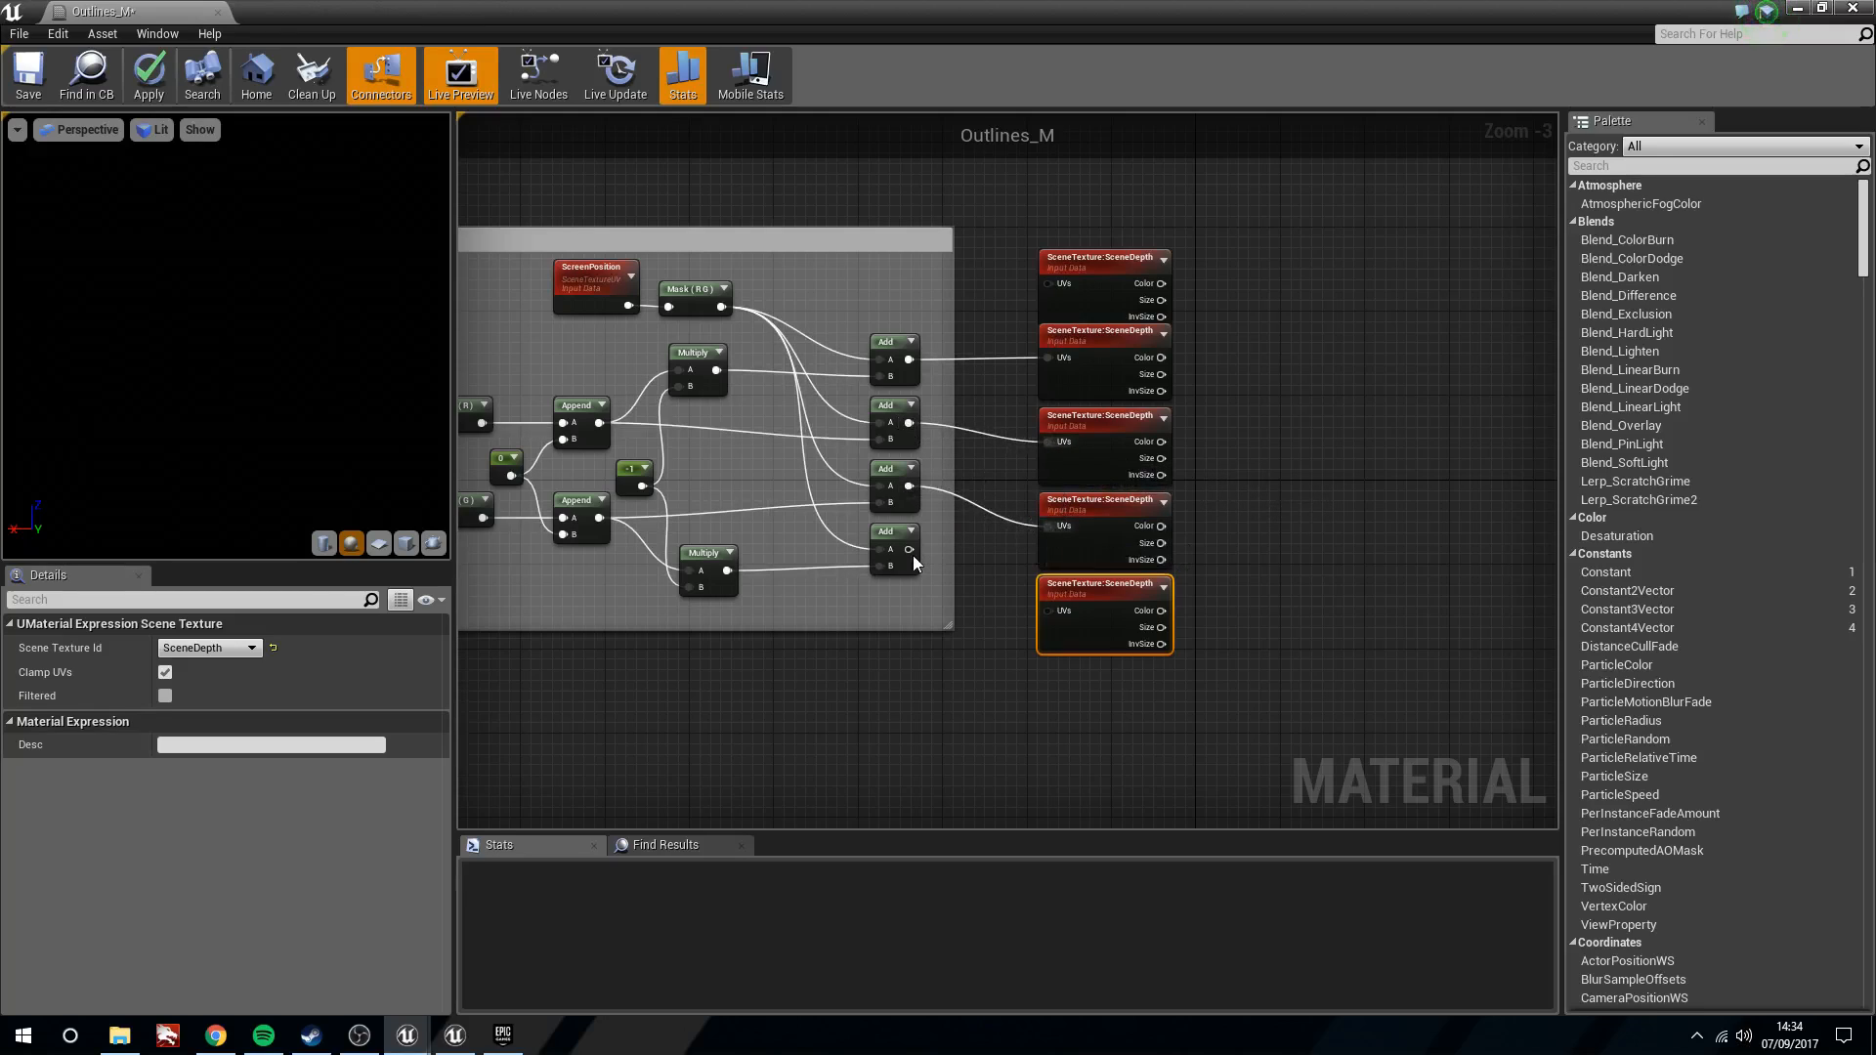
{"action": "left_click_drag", "start_coordinate": [910, 549], "coordinate": [1060, 614]}
Separate the unconnected SceneDepth node above the others and align it with the four connected ones, closer to the comment box
{"action": "left_click_drag", "start_coordinate": [1104, 262], "coordinate": [1092, 210]}
{"action": "left_click_drag", "start_coordinate": [1038, 334], "coordinate": [1081, 662]}
{"action": "left_click_drag", "start_coordinate": [1096, 364], "coordinate": [1074, 352]}
{"action": "mouse_move", "coordinate": [1140, 241]}
{"action": "left_mouse_down"}
{"action": "mouse_move", "coordinate": [1092, 226]}
{"action": "mouse_move", "coordinate": [1117, 239]}
{"action": "left_mouse_up"}
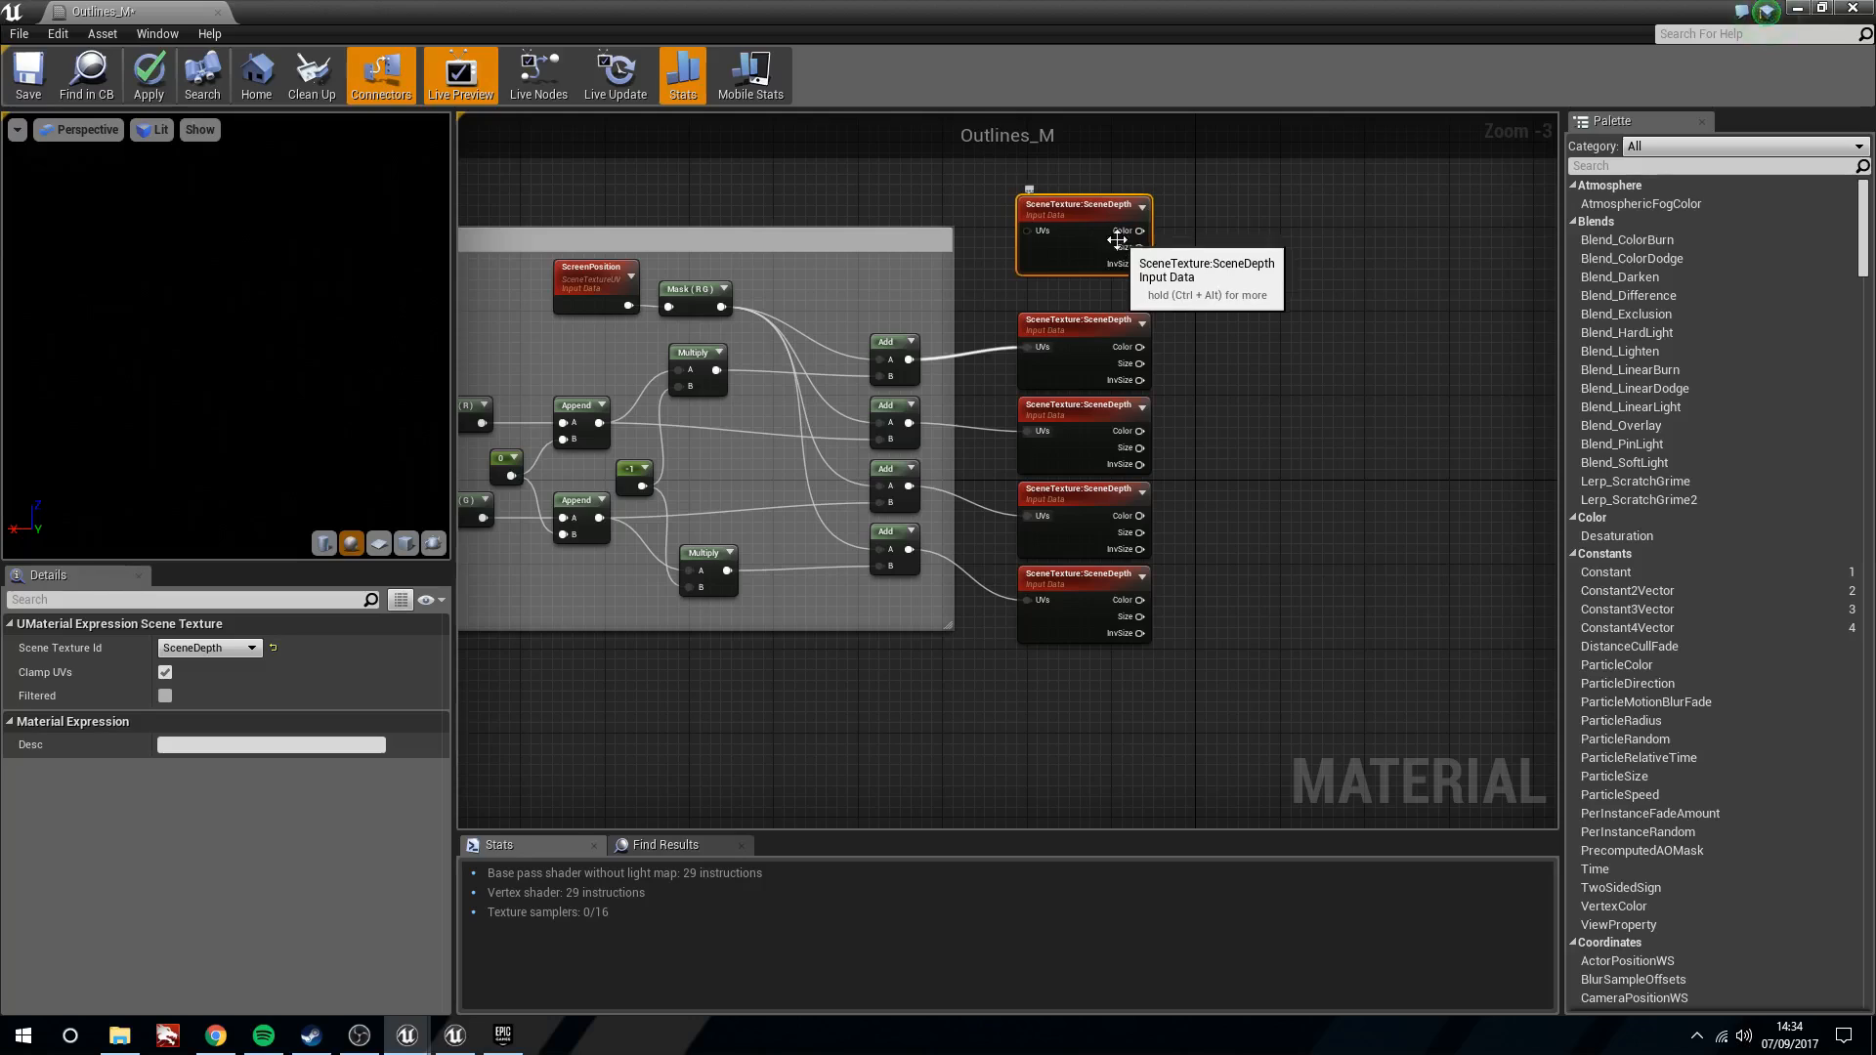
Add a Subtract node in the empty space beyond the SceneDepth nodes, deleting the stray scalar parameter
{"action": "left_click", "coordinate": [1233, 308]}
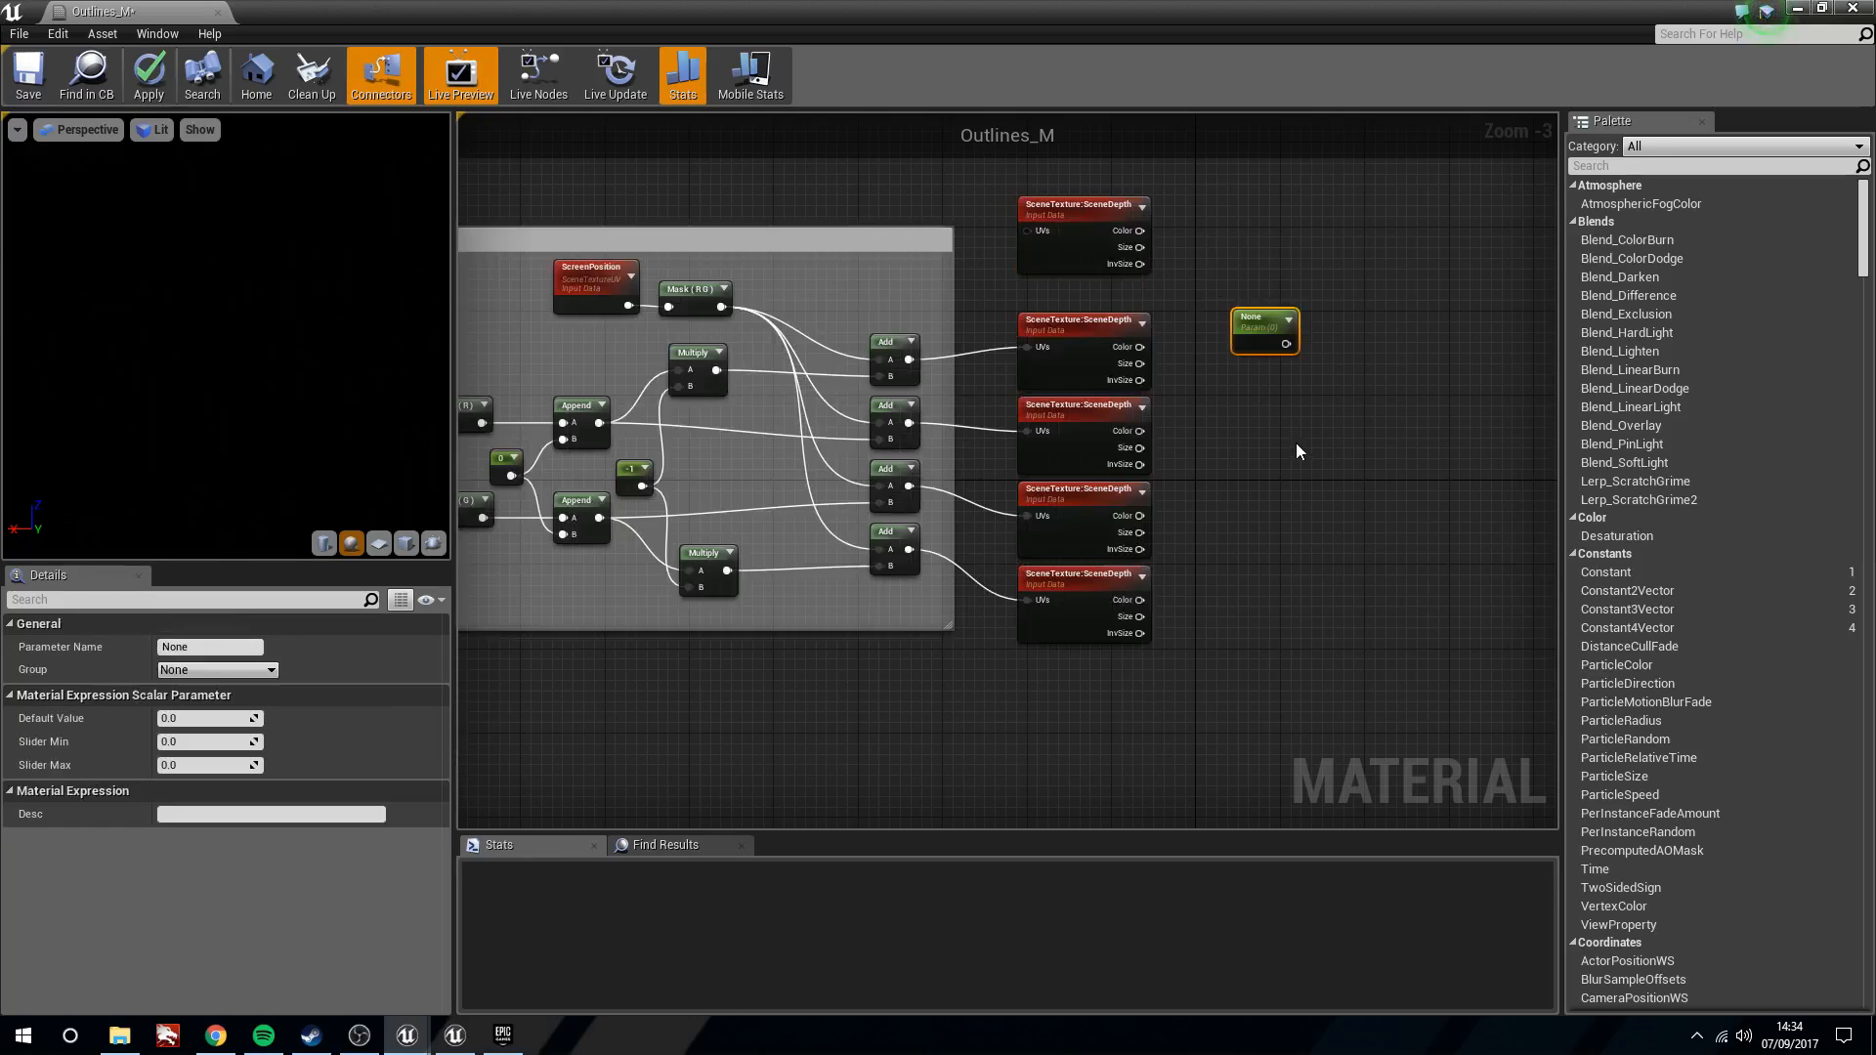
{"action": "key", "text": "Delete"}
{"action": "right_click", "coordinate": [1251, 299]}
{"action": "type", "text": "subtract"}
{"action": "key", "text": "Return"}
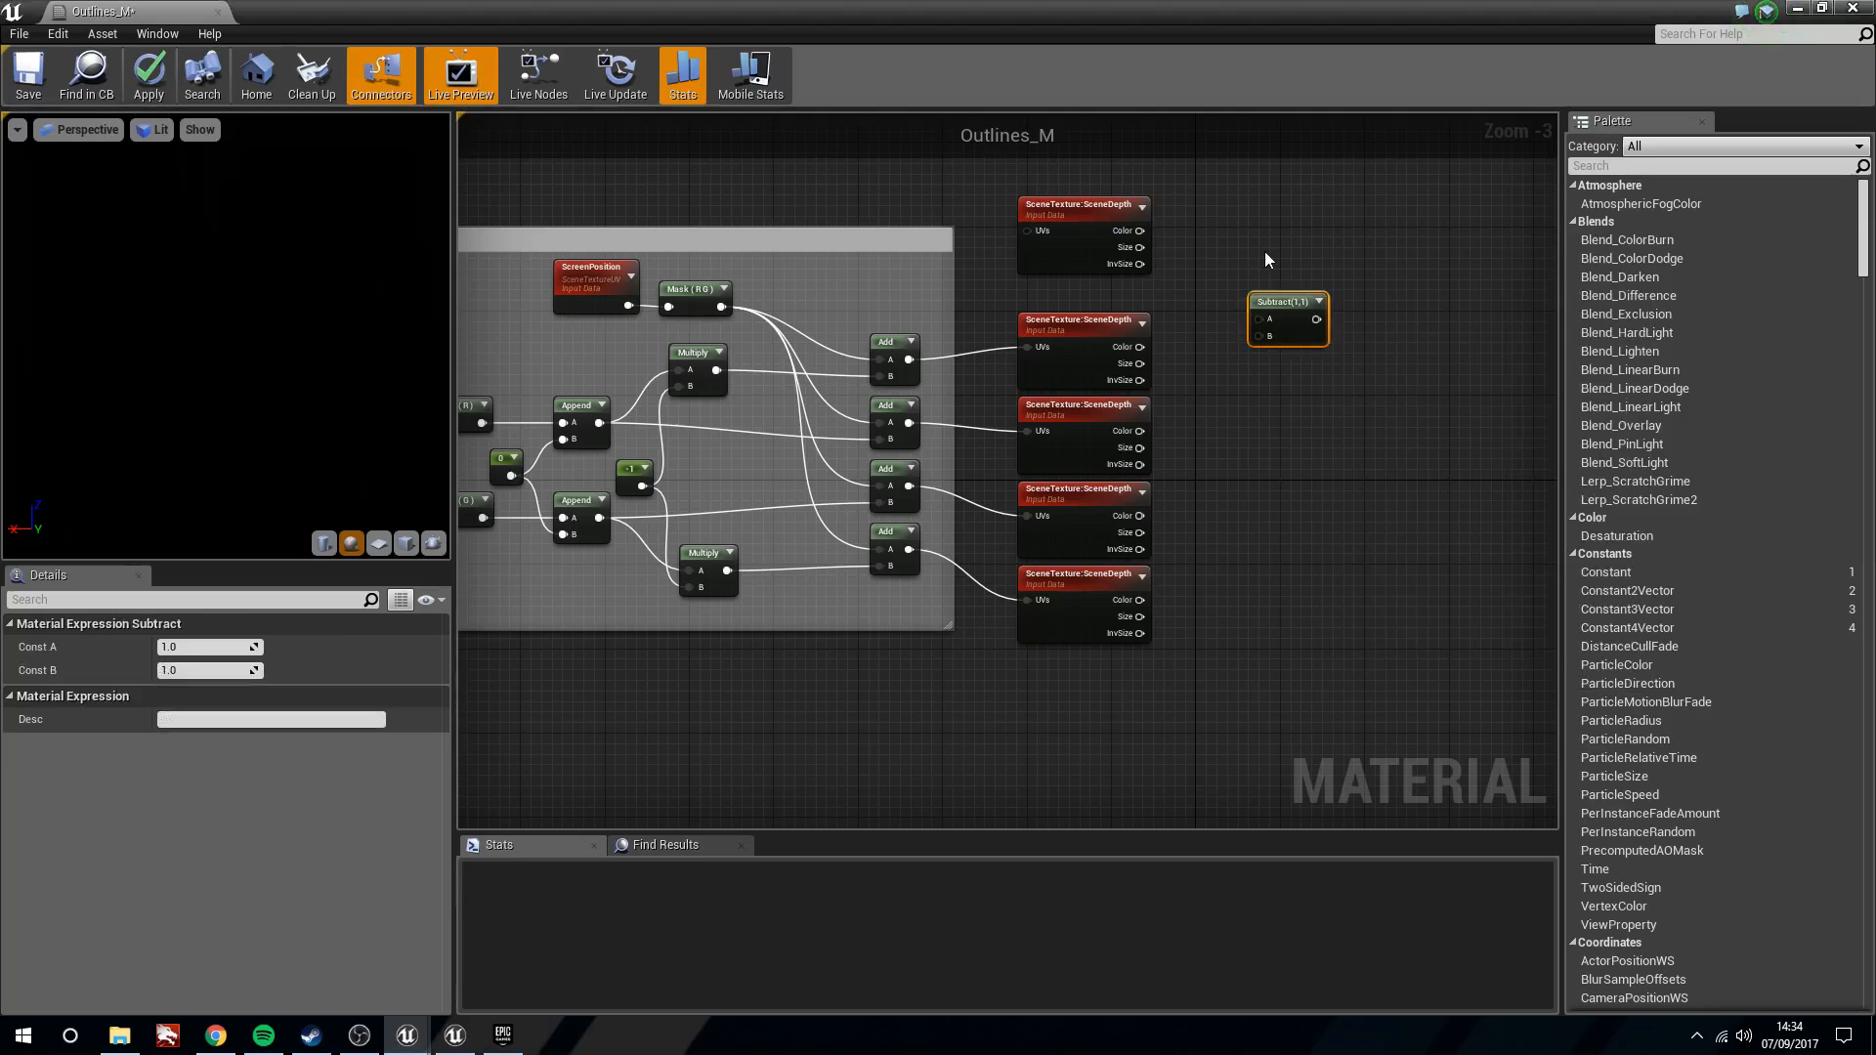
Paste three more Subtract nodes and stack all four in an aligned column beyond the SceneDepth nodes
{"action": "key", "text": "ctrl+v"}
{"action": "key", "text": "ctrl+v"}
{"action": "key", "text": "ctrl+v"}
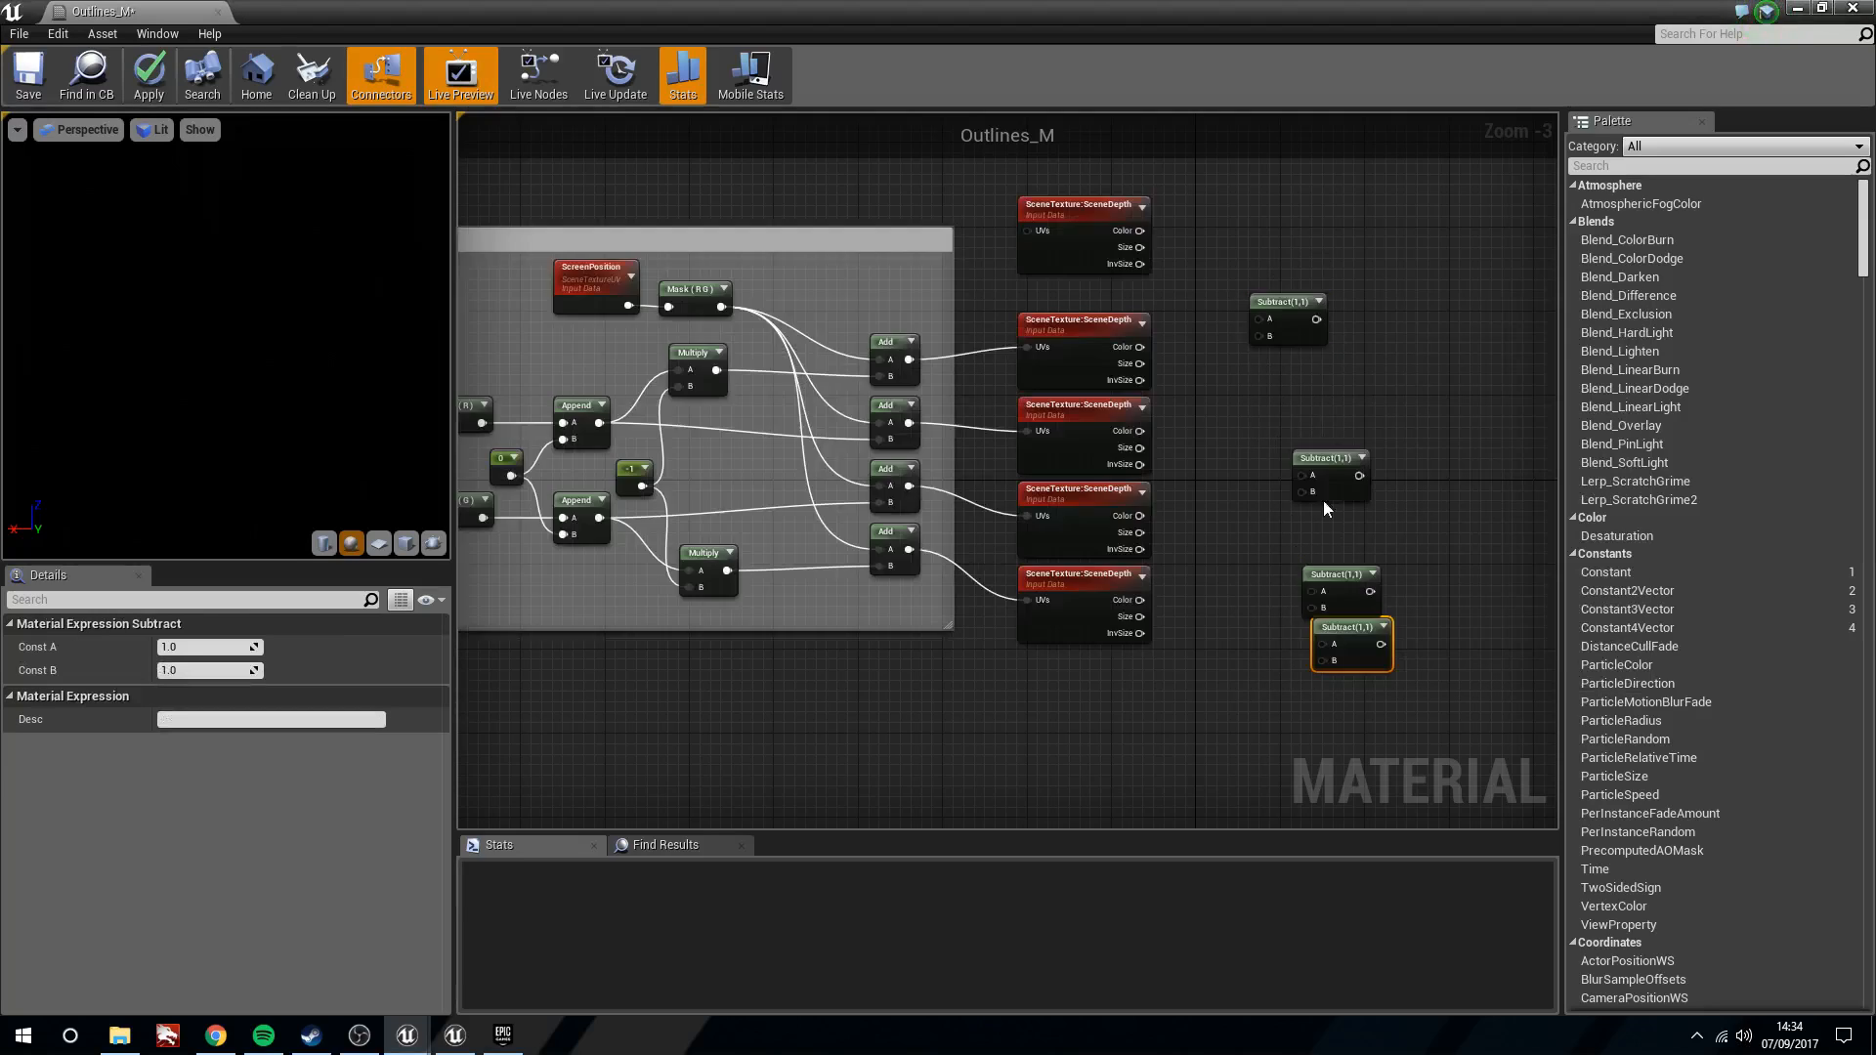
{"action": "left_click_drag", "start_coordinate": [1314, 472], "coordinate": [1272, 377]}
{"action": "left_click_drag", "start_coordinate": [1354, 576], "coordinate": [1297, 430]}
{"action": "left_click_drag", "start_coordinate": [1385, 625], "coordinate": [1320, 489]}
{"action": "left_click_drag", "start_coordinate": [1203, 244], "coordinate": [1323, 540]}
{"action": "left_click", "coordinate": [1227, 342]}
Connect the top SceneDepth's Color output to every Subtract's A input, and the four lower SceneDepth Color outputs in order to the B inputs
{"action": "left_click_drag", "start_coordinate": [1141, 231], "coordinate": [1288, 490]}
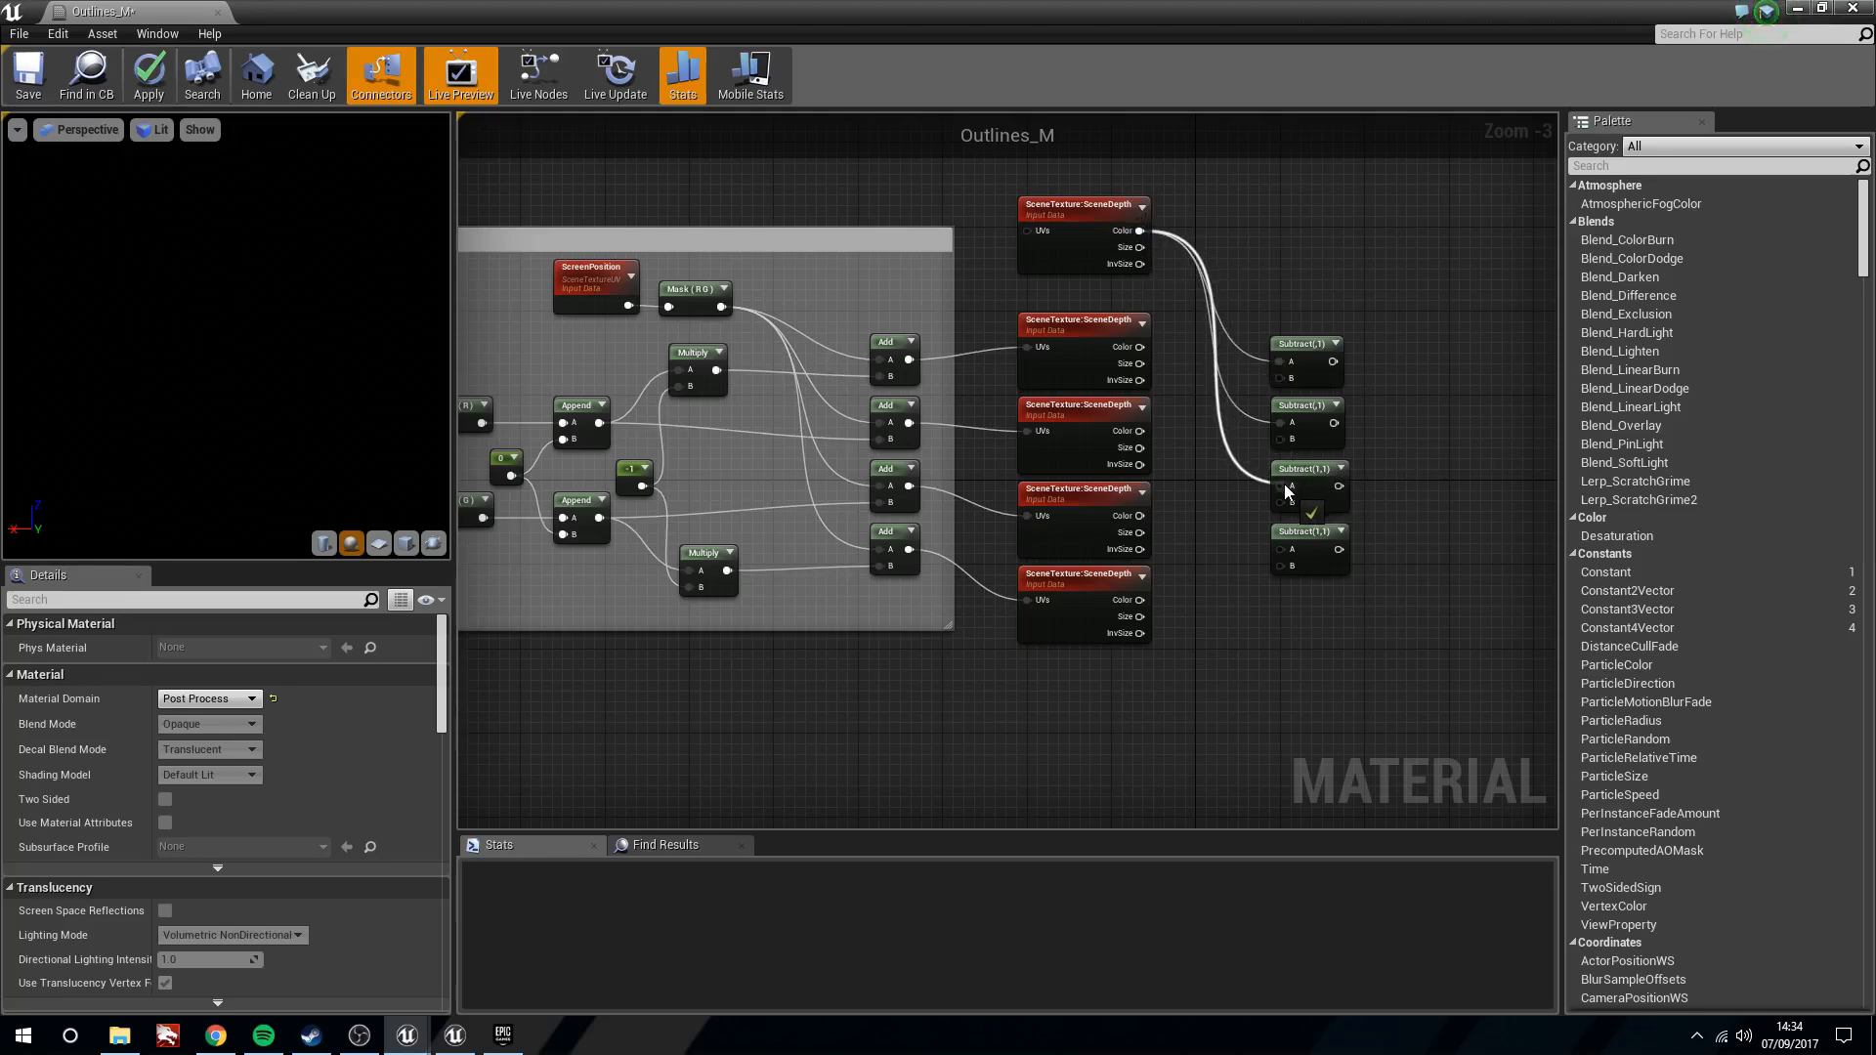
{"action": "left_click_drag", "start_coordinate": [1139, 231], "coordinate": [1292, 557]}
{"action": "left_click_drag", "start_coordinate": [1139, 347], "coordinate": [1292, 383]}
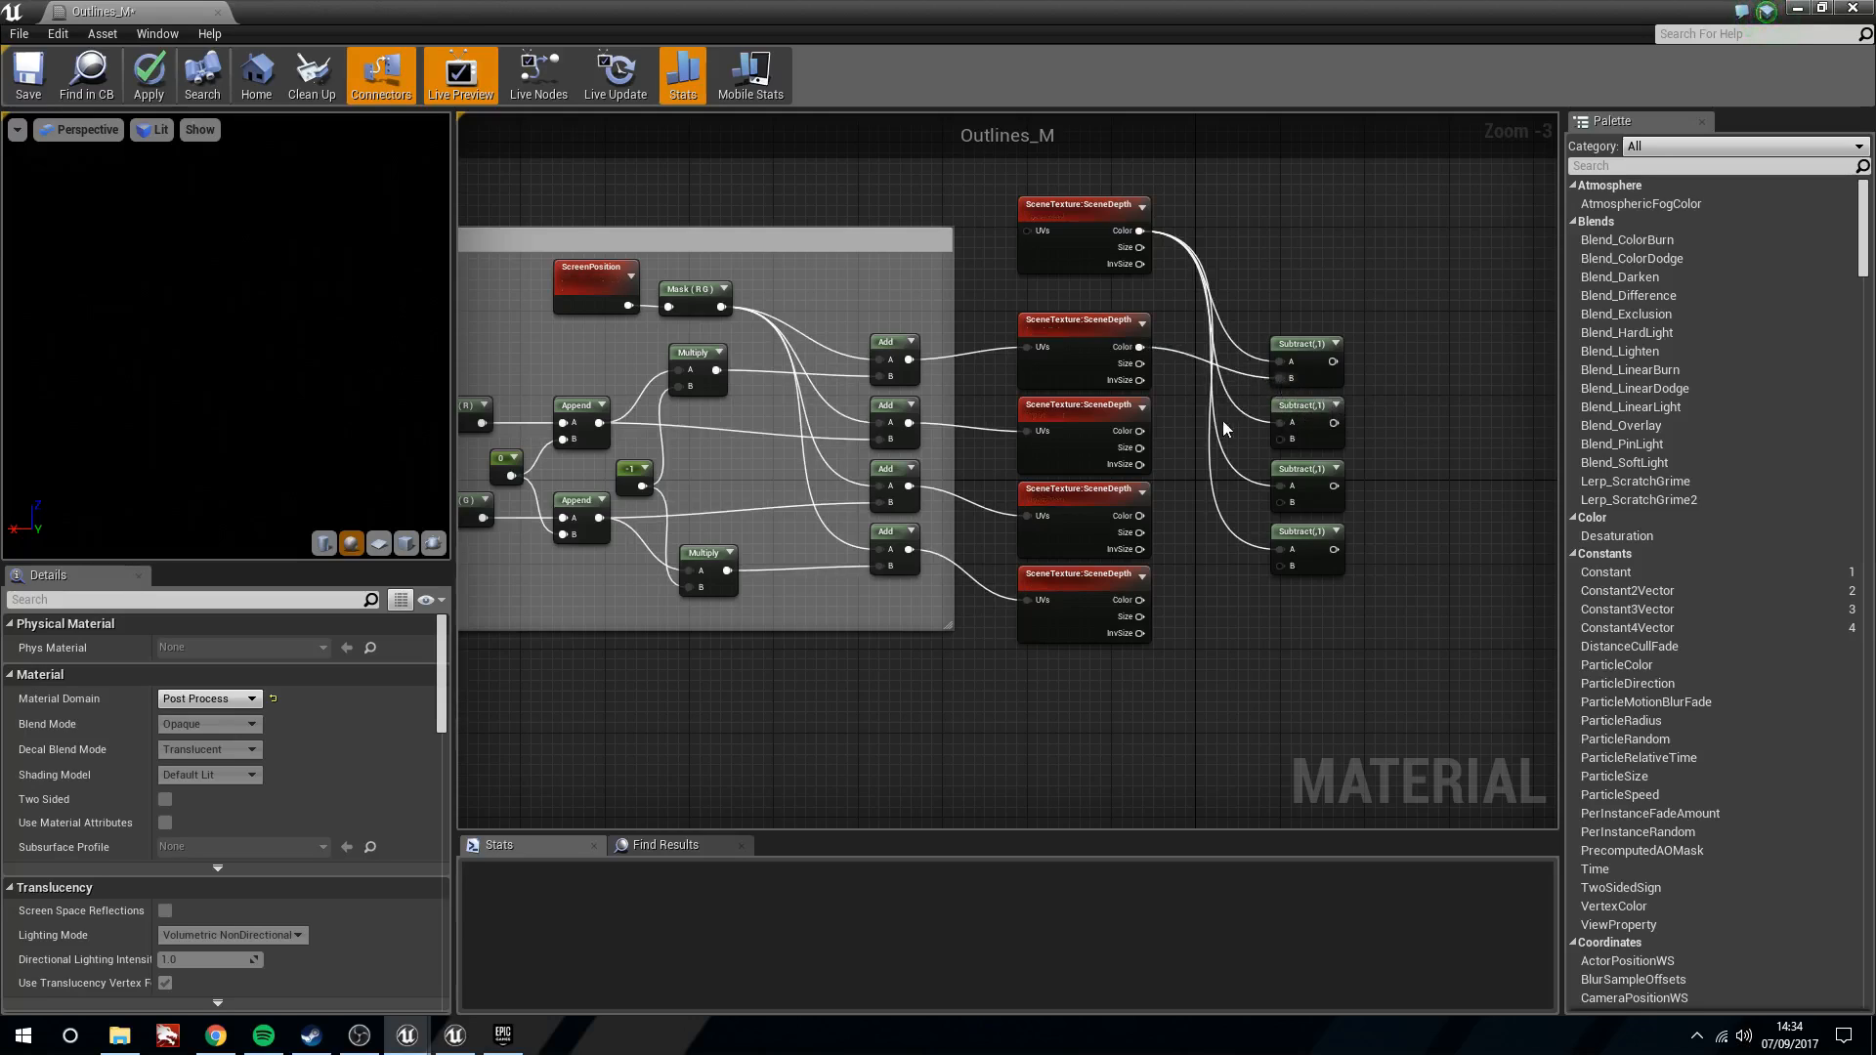
{"action": "left_click_drag", "start_coordinate": [1139, 431], "coordinate": [1294, 440]}
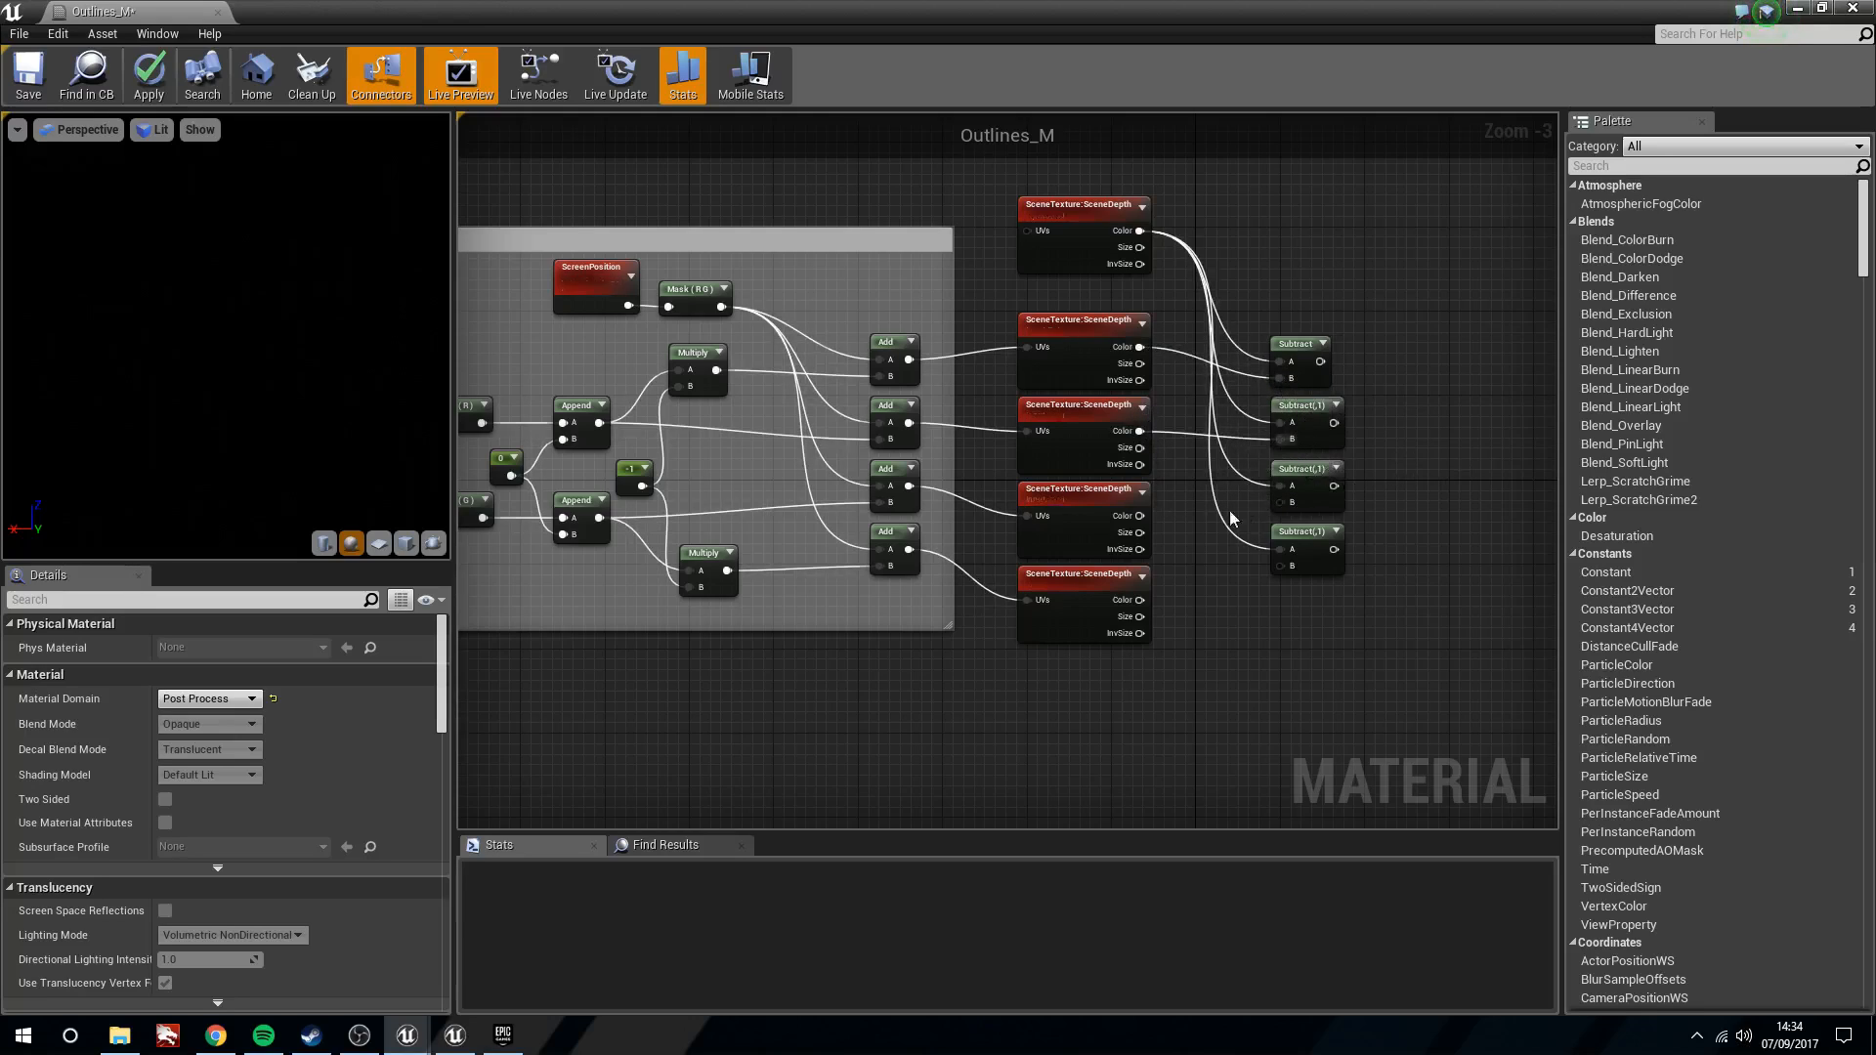
{"action": "left_click_drag", "start_coordinate": [1139, 516], "coordinate": [1285, 502]}
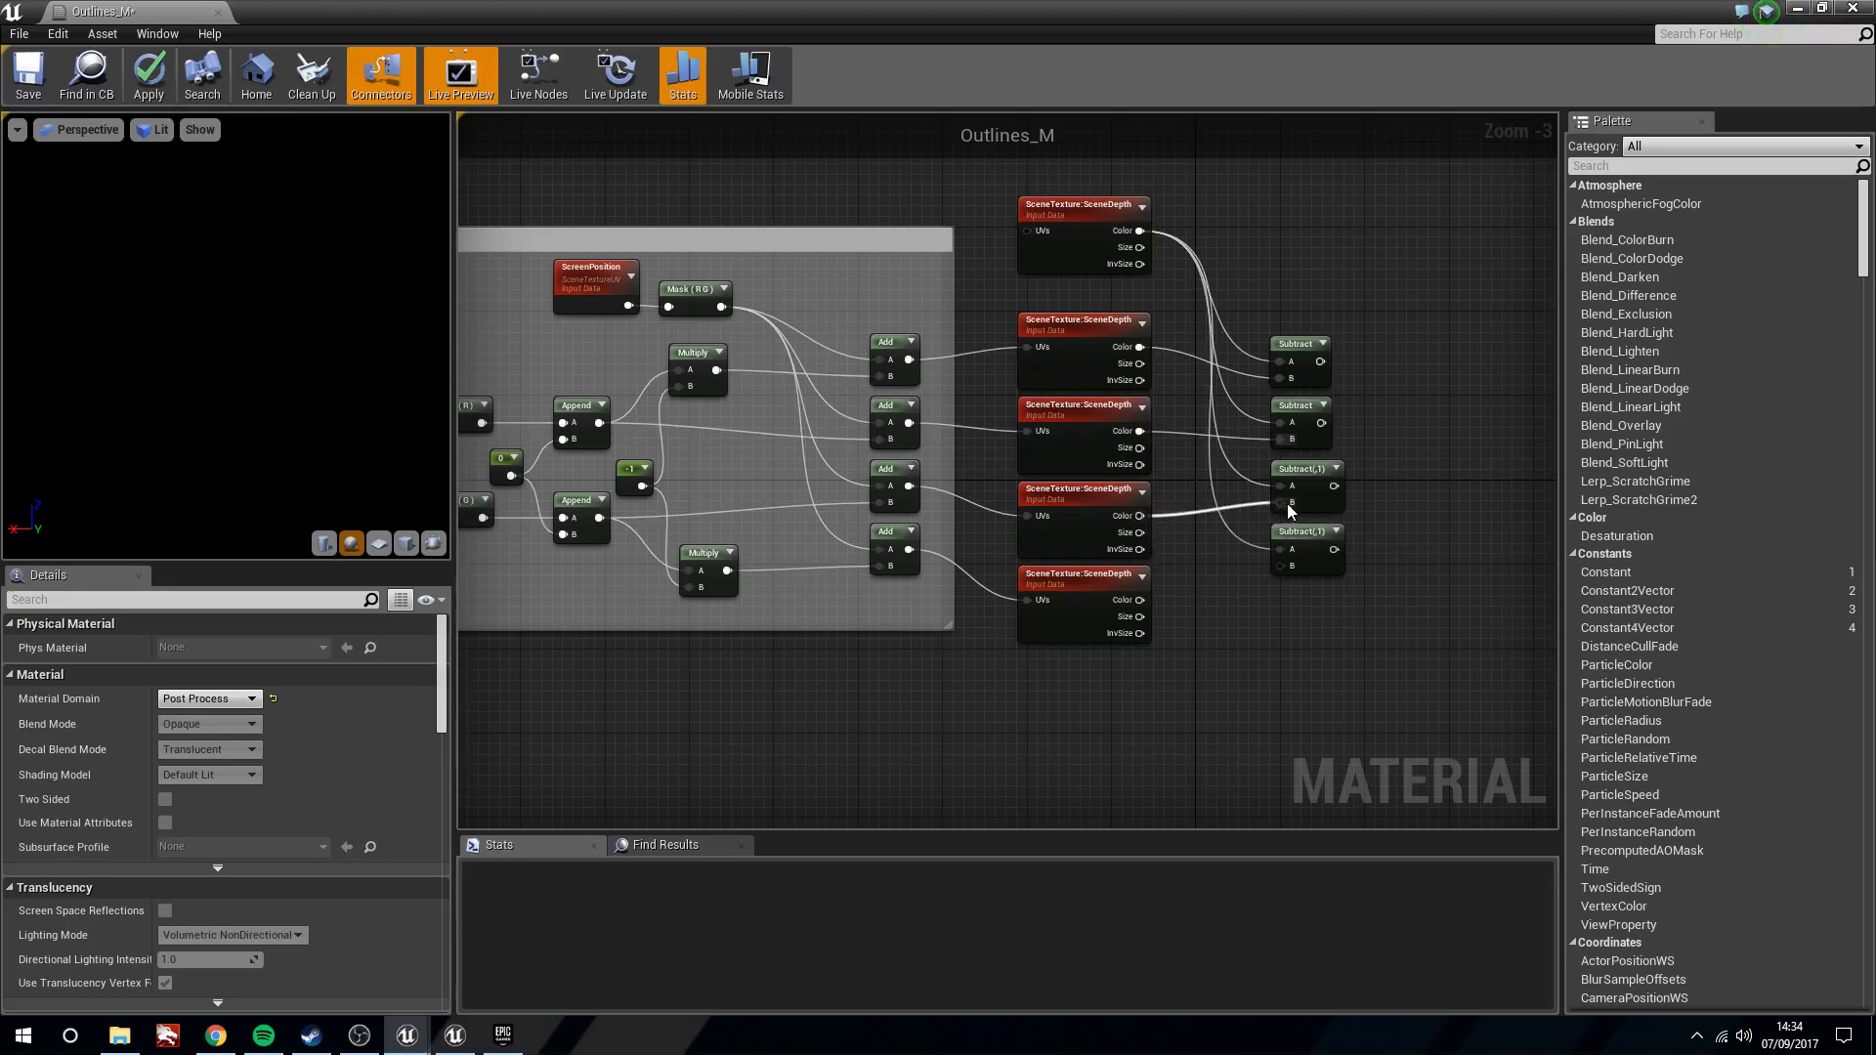
{"action": "left_click_drag", "start_coordinate": [1139, 599], "coordinate": [1287, 567]}
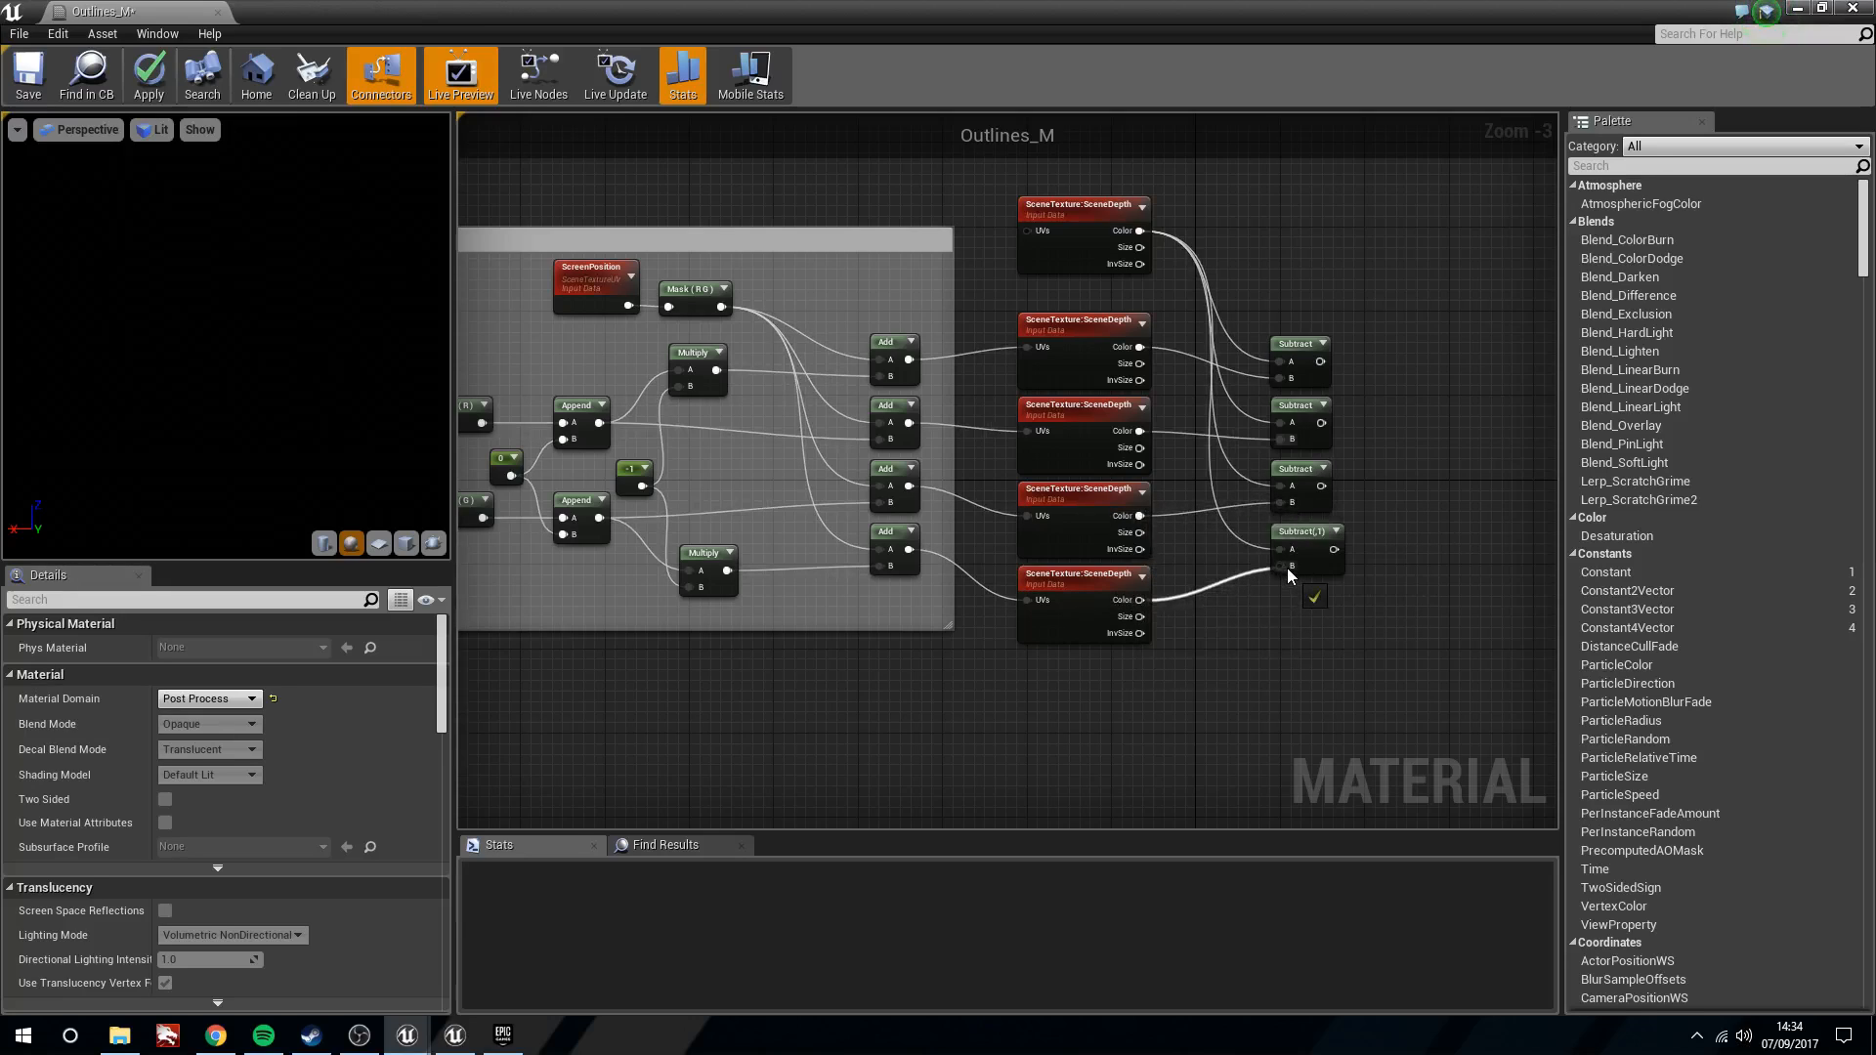
Shift the four Subtract nodes slightly closer to the SceneDepth column and undo the accidental move of the top SceneDepth node
{"action": "left_click_drag", "start_coordinate": [1244, 273], "coordinate": [1310, 555]}
{"action": "left_click_drag", "start_coordinate": [1013, 285], "coordinate": [1174, 643]}
{"action": "left_click_drag", "start_coordinate": [1103, 232], "coordinate": [1081, 221]}
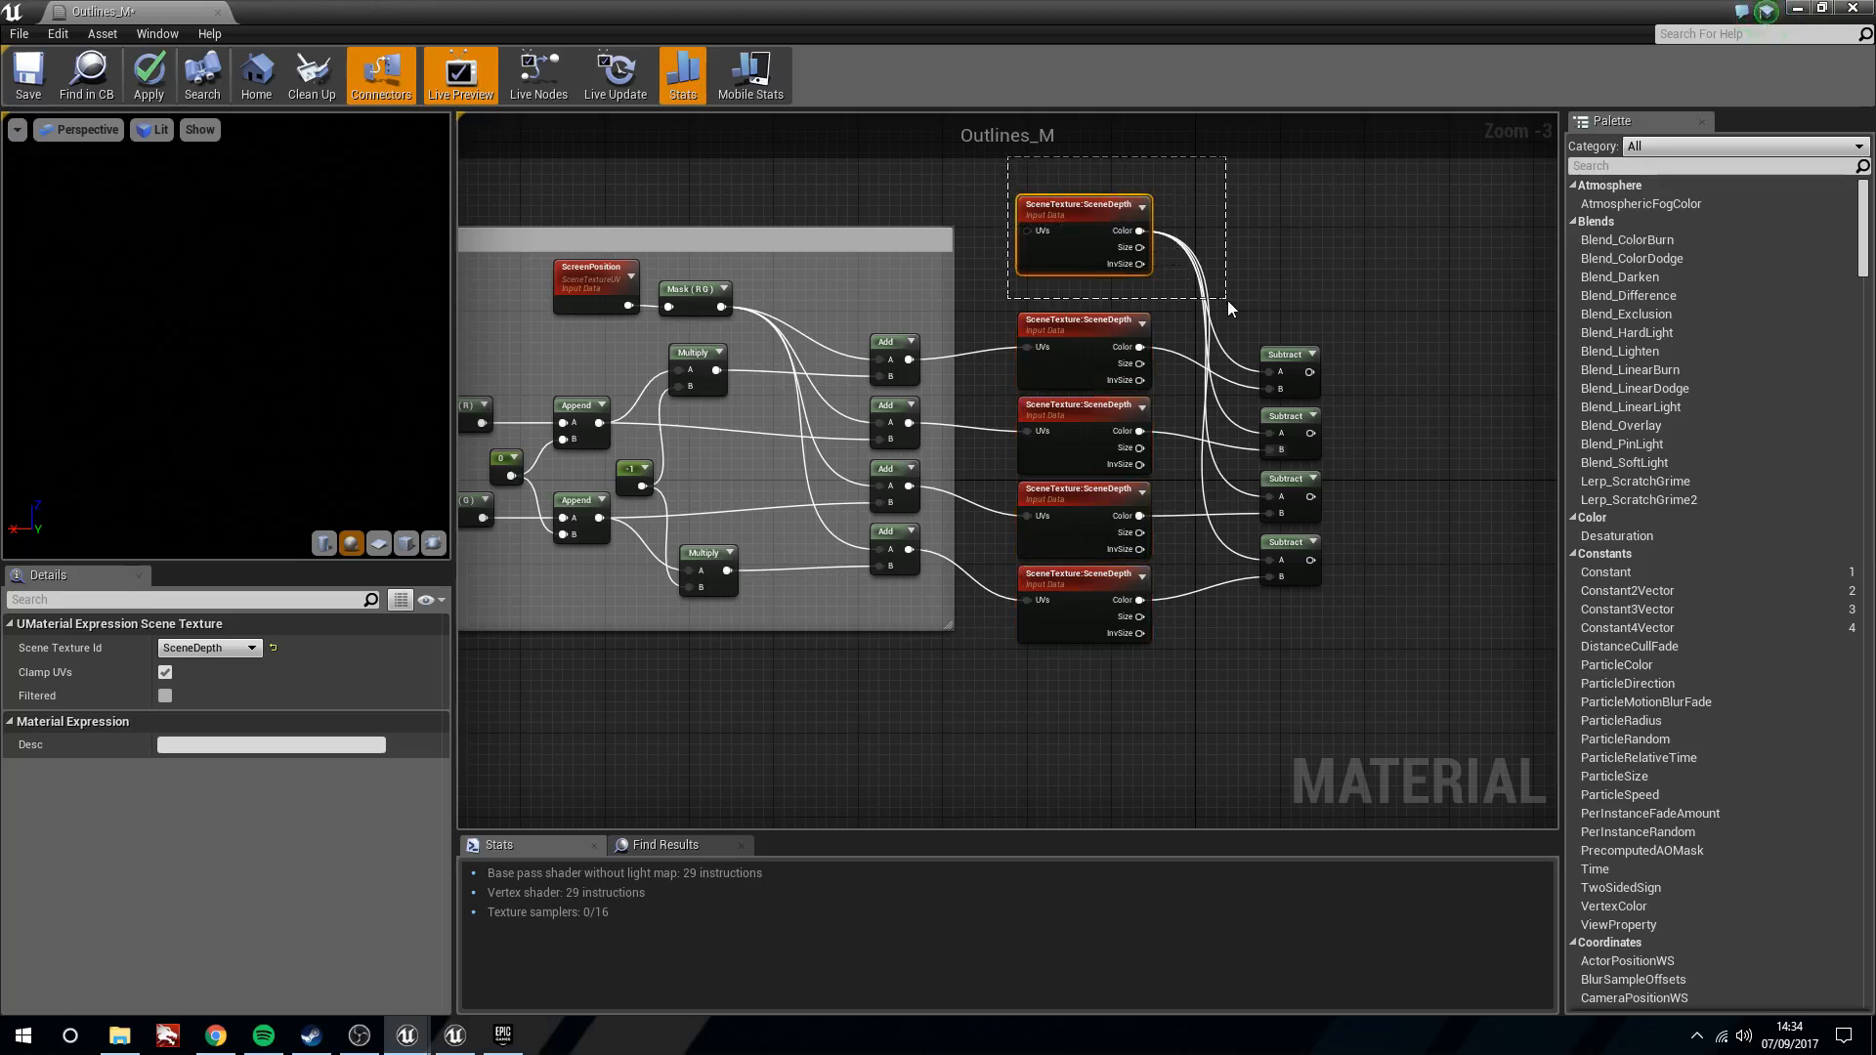
{"action": "key", "text": "ctrl+z"}
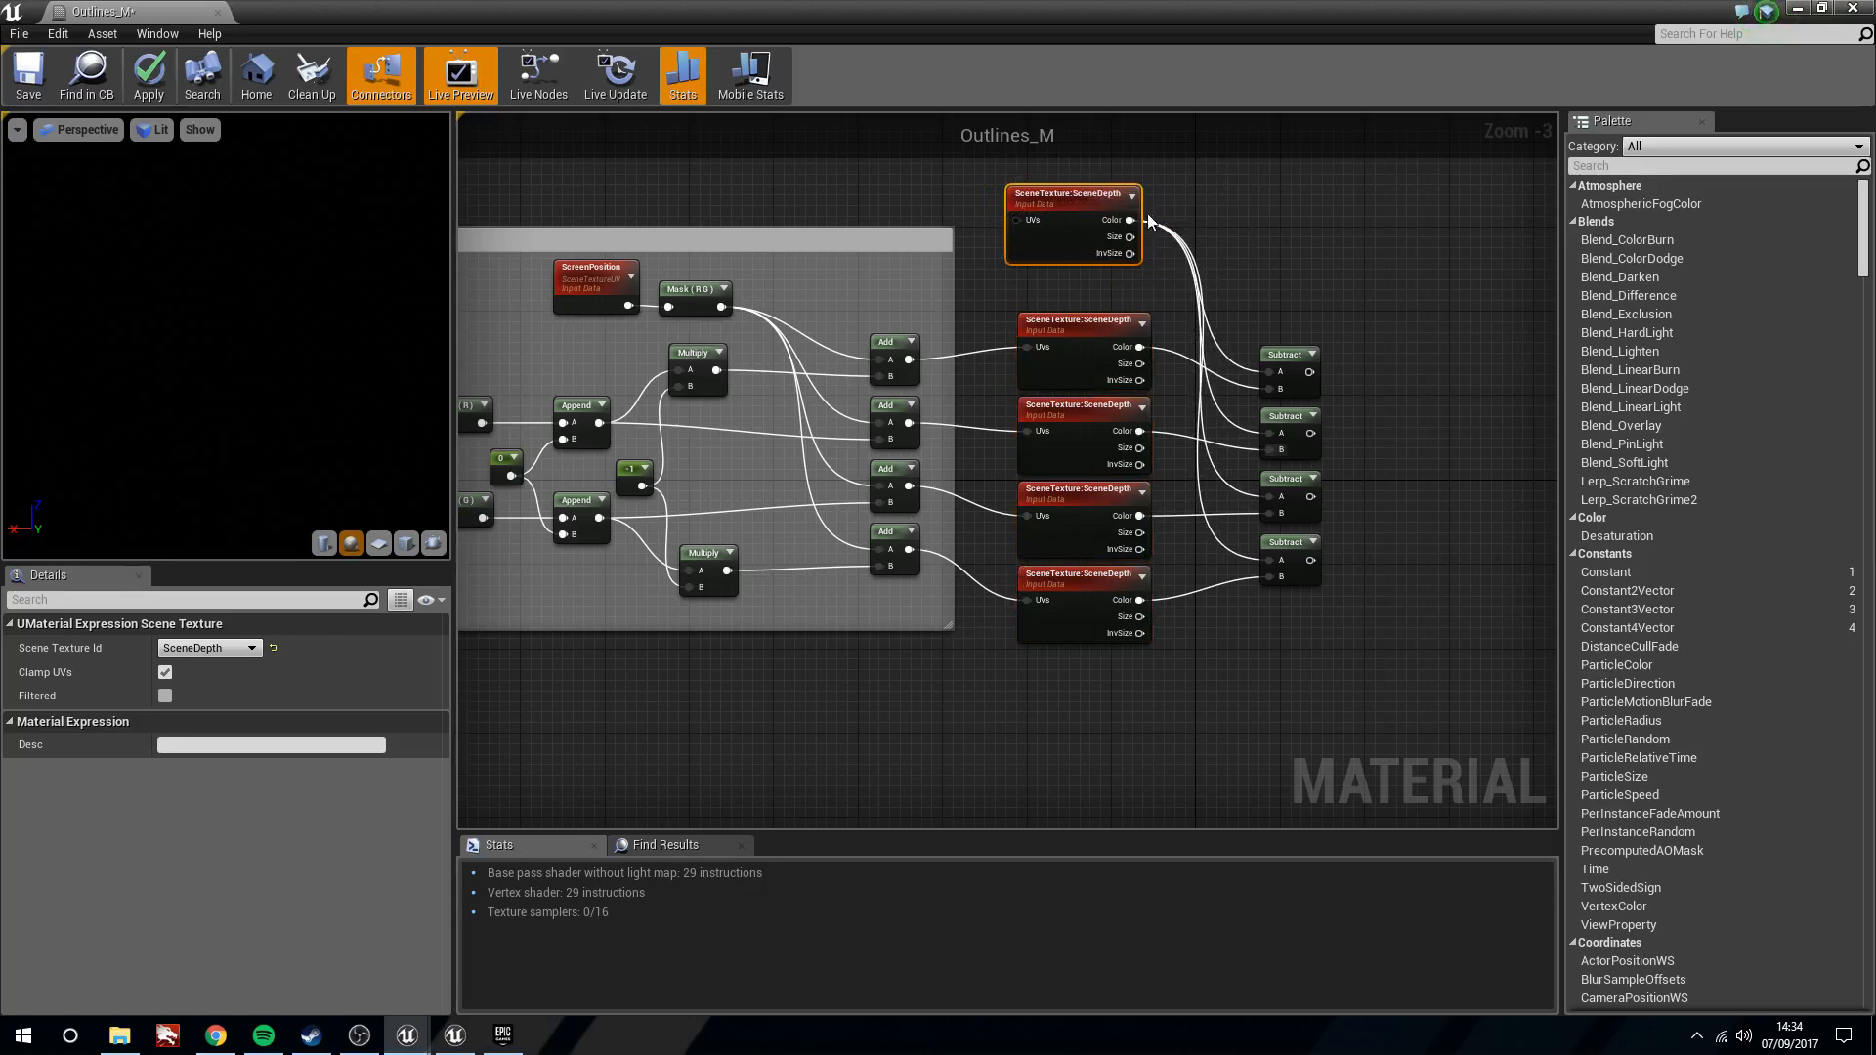
Add three Add nodes beyond the Subtract column, two stacked one above the other and the third centred just past them
{"action": "right_click_drag", "start_coordinate": [1228, 226], "coordinate": [1042, 191]}
{"action": "left_click", "coordinate": [1215, 367]}
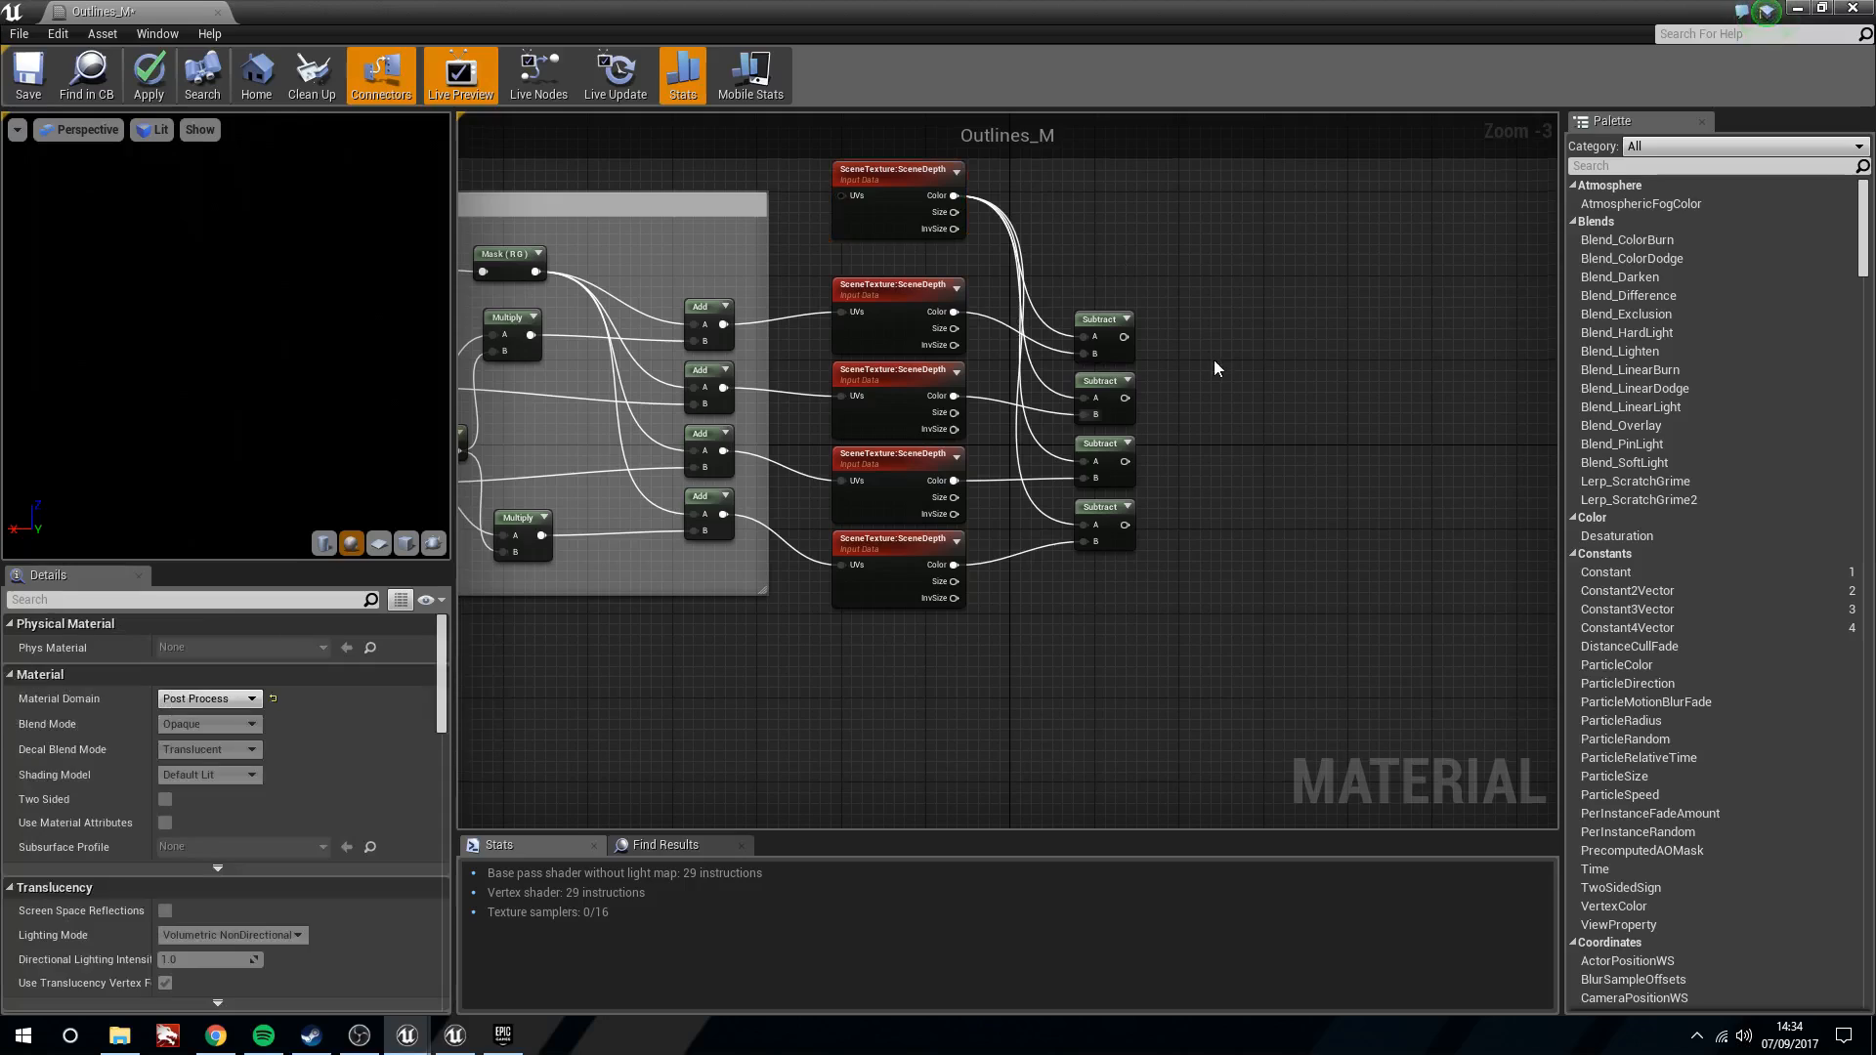
{"action": "key", "text": "a"}
{"action": "left_click", "coordinate": [1246, 385]}
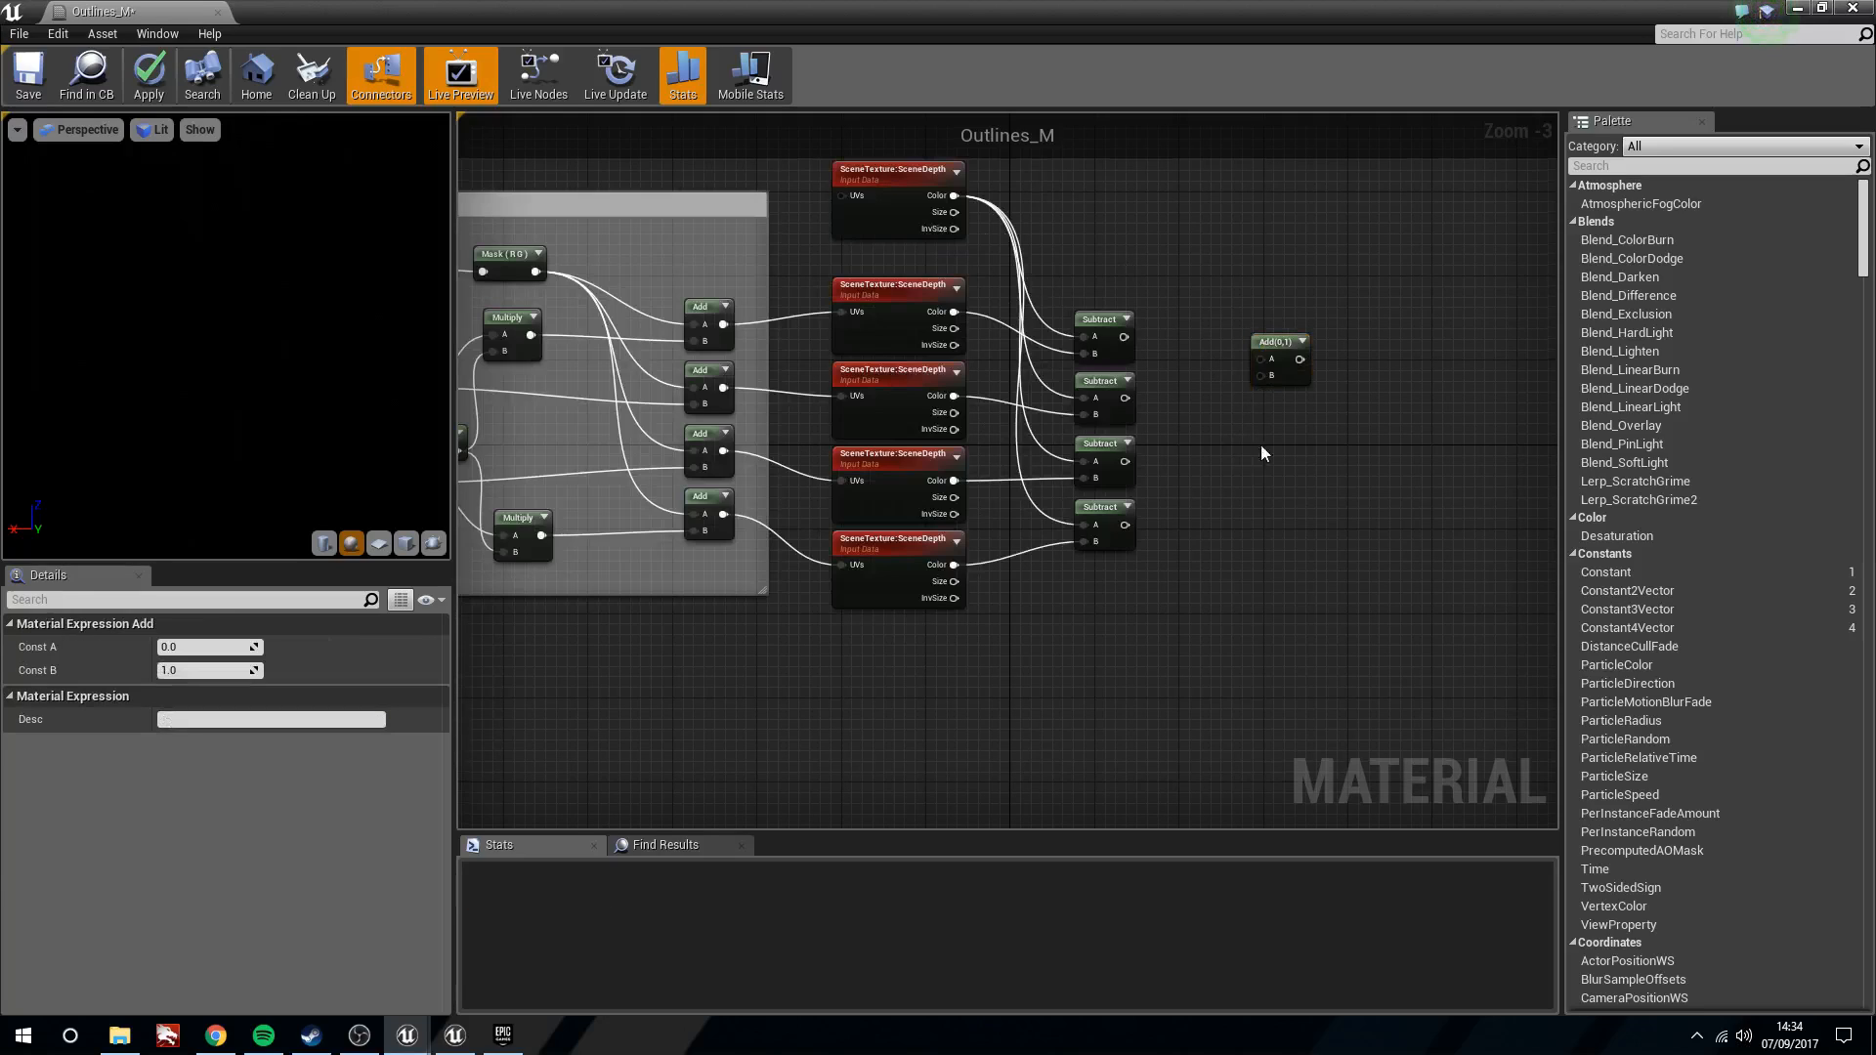
{"action": "key", "text": "a"}
{"action": "left_click", "coordinate": [1383, 406]}
{"action": "left_click_drag", "start_coordinate": [1268, 342], "coordinate": [1228, 350]}
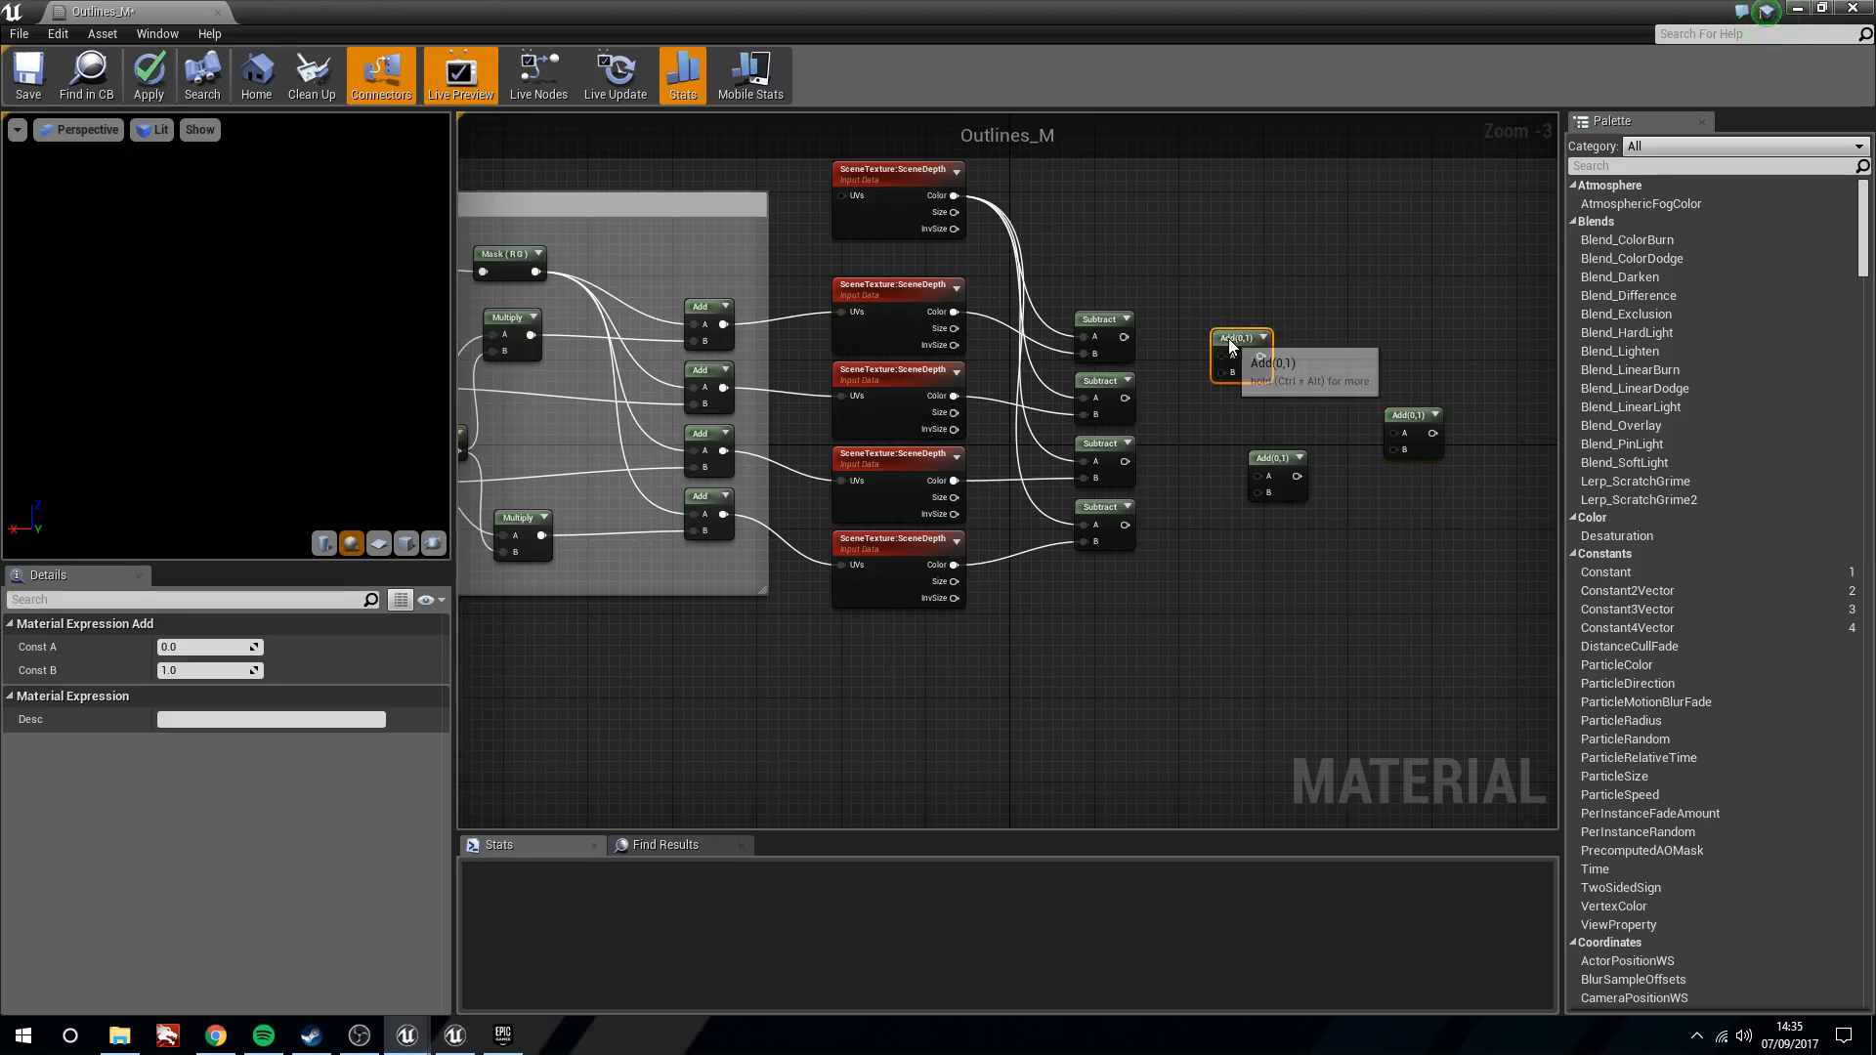
{"action": "left_click_drag", "start_coordinate": [1288, 465], "coordinate": [1254, 461]}
{"action": "left_click_drag", "start_coordinate": [1413, 413], "coordinate": [1333, 401]}
Connect the Subtract outputs in pairs to the two stacked Add nodes, and feed both Add outputs into the third Add's A and B
{"action": "left_click_drag", "start_coordinate": [1123, 337], "coordinate": [1221, 384]}
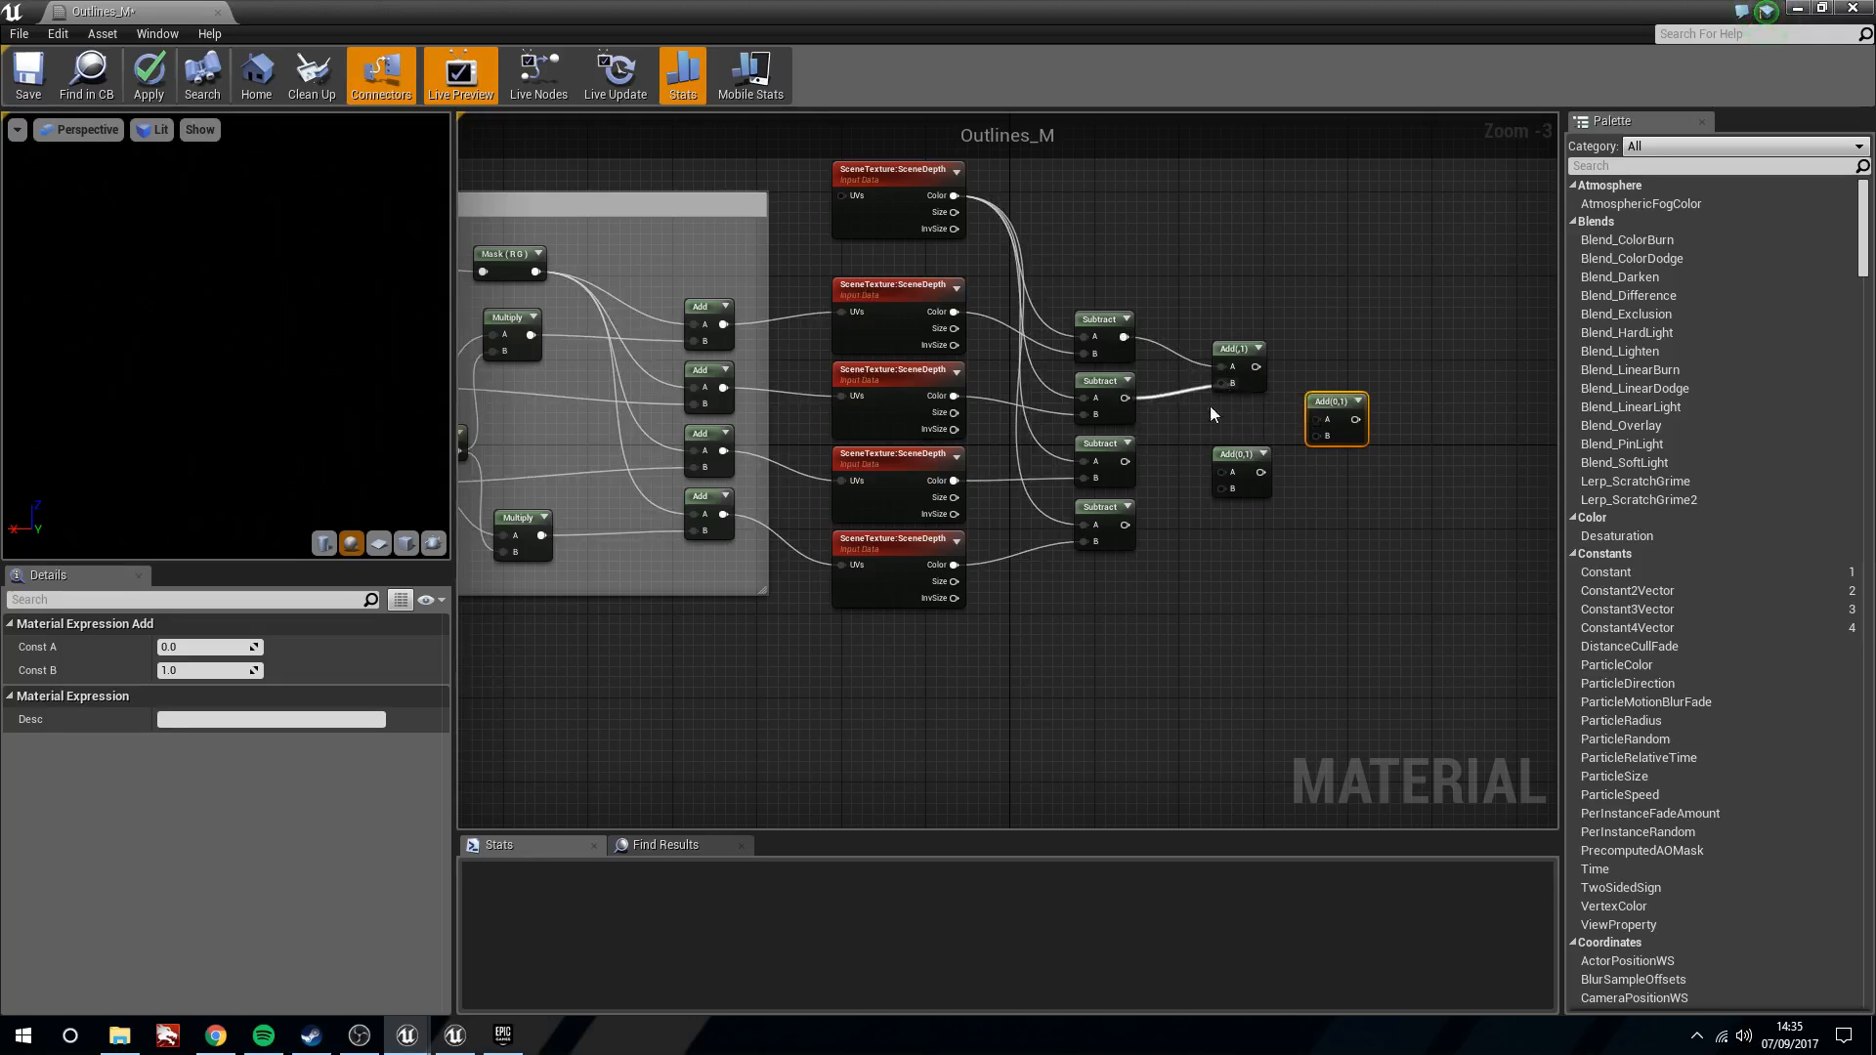
{"action": "left_click_drag", "start_coordinate": [1125, 462], "coordinate": [1222, 472]}
{"action": "left_click_drag", "start_coordinate": [1125, 525], "coordinate": [1229, 490]}
{"action": "left_click_drag", "start_coordinate": [1251, 369], "coordinate": [1318, 420]}
{"action": "left_click_drag", "start_coordinate": [1251, 472], "coordinate": [1327, 407]}
Move the Subtract and Add nodes closer to the SceneDepth column and tuck the final Add beside the stacked pair
{"action": "left_click_drag", "start_coordinate": [1040, 267], "coordinate": [1403, 637]}
{"action": "left_click_drag", "start_coordinate": [1101, 328], "coordinate": [1070, 325]}
{"action": "left_click_drag", "start_coordinate": [1272, 361], "coordinate": [1337, 456]}
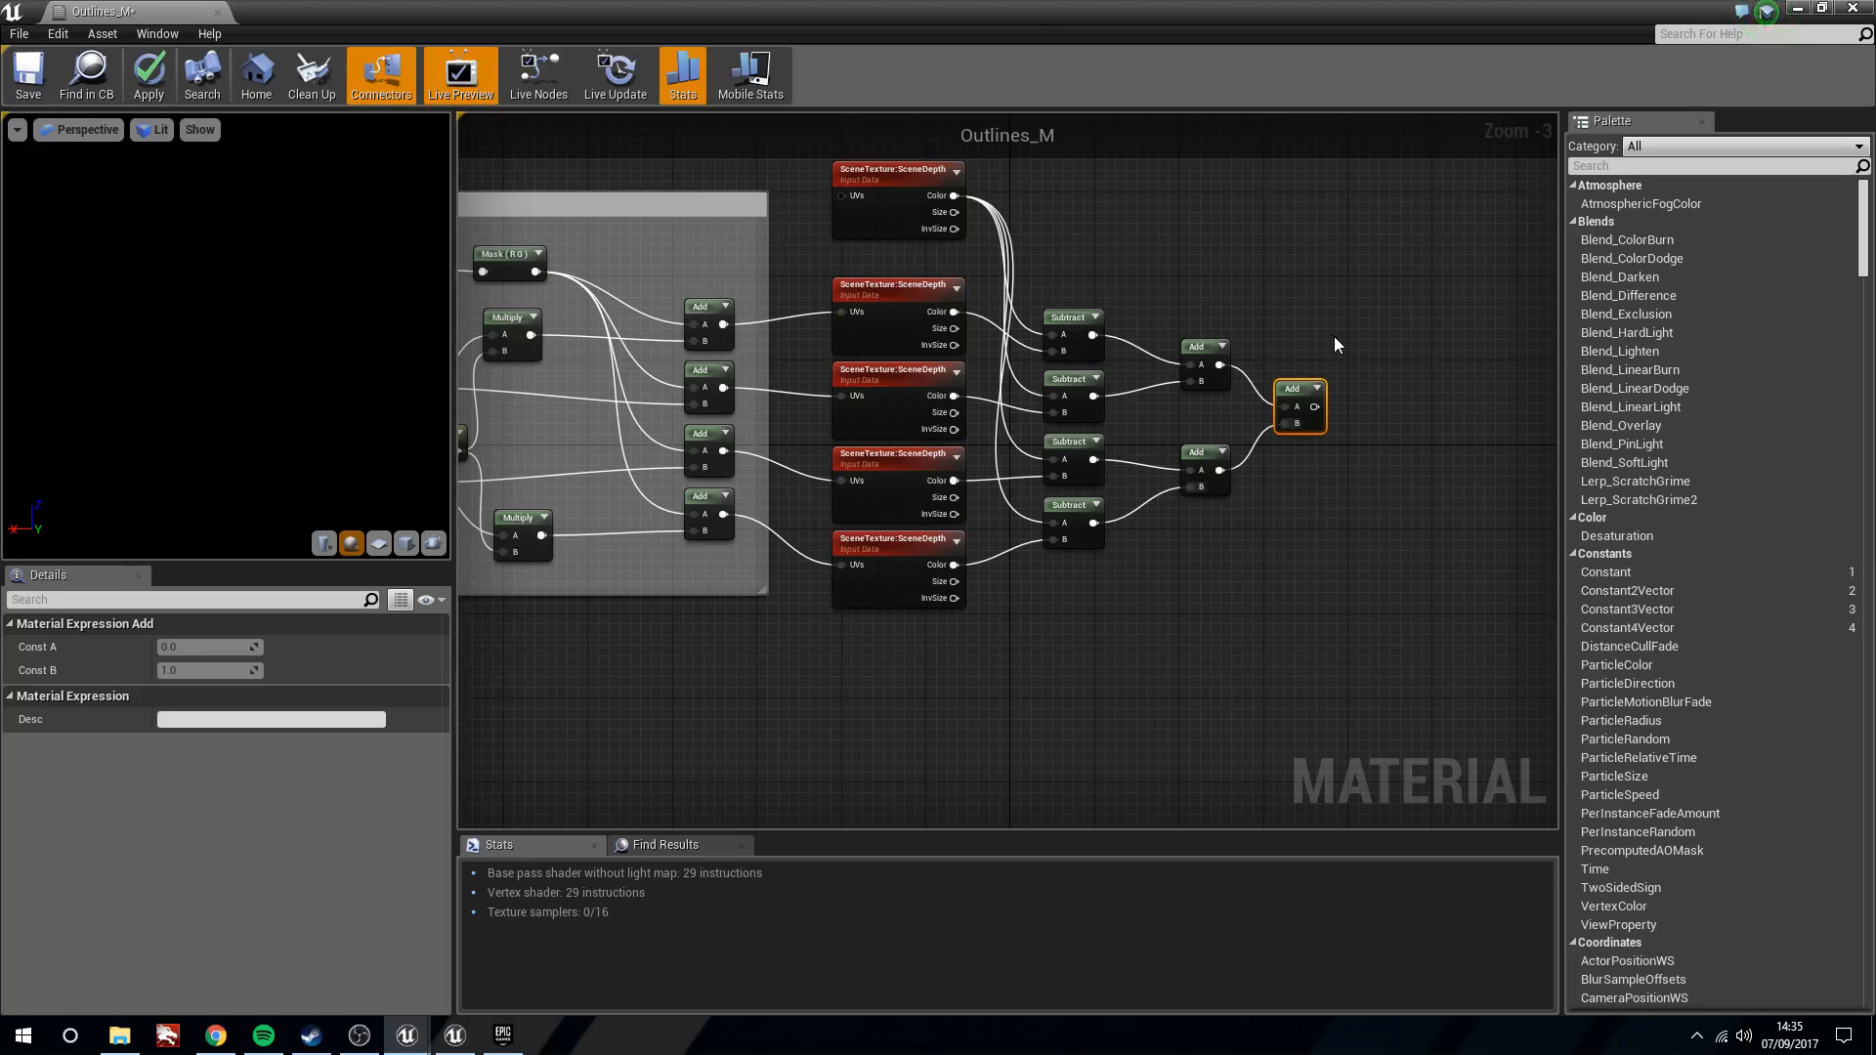
{"action": "left_click", "coordinate": [1416, 370]}
Add a Divide node fed by the final Add node's output
{"action": "left_click_drag", "start_coordinate": [1314, 407], "coordinate": [1372, 408]}
{"action": "type", "text": "divide"}
{"action": "key", "text": "Return"}
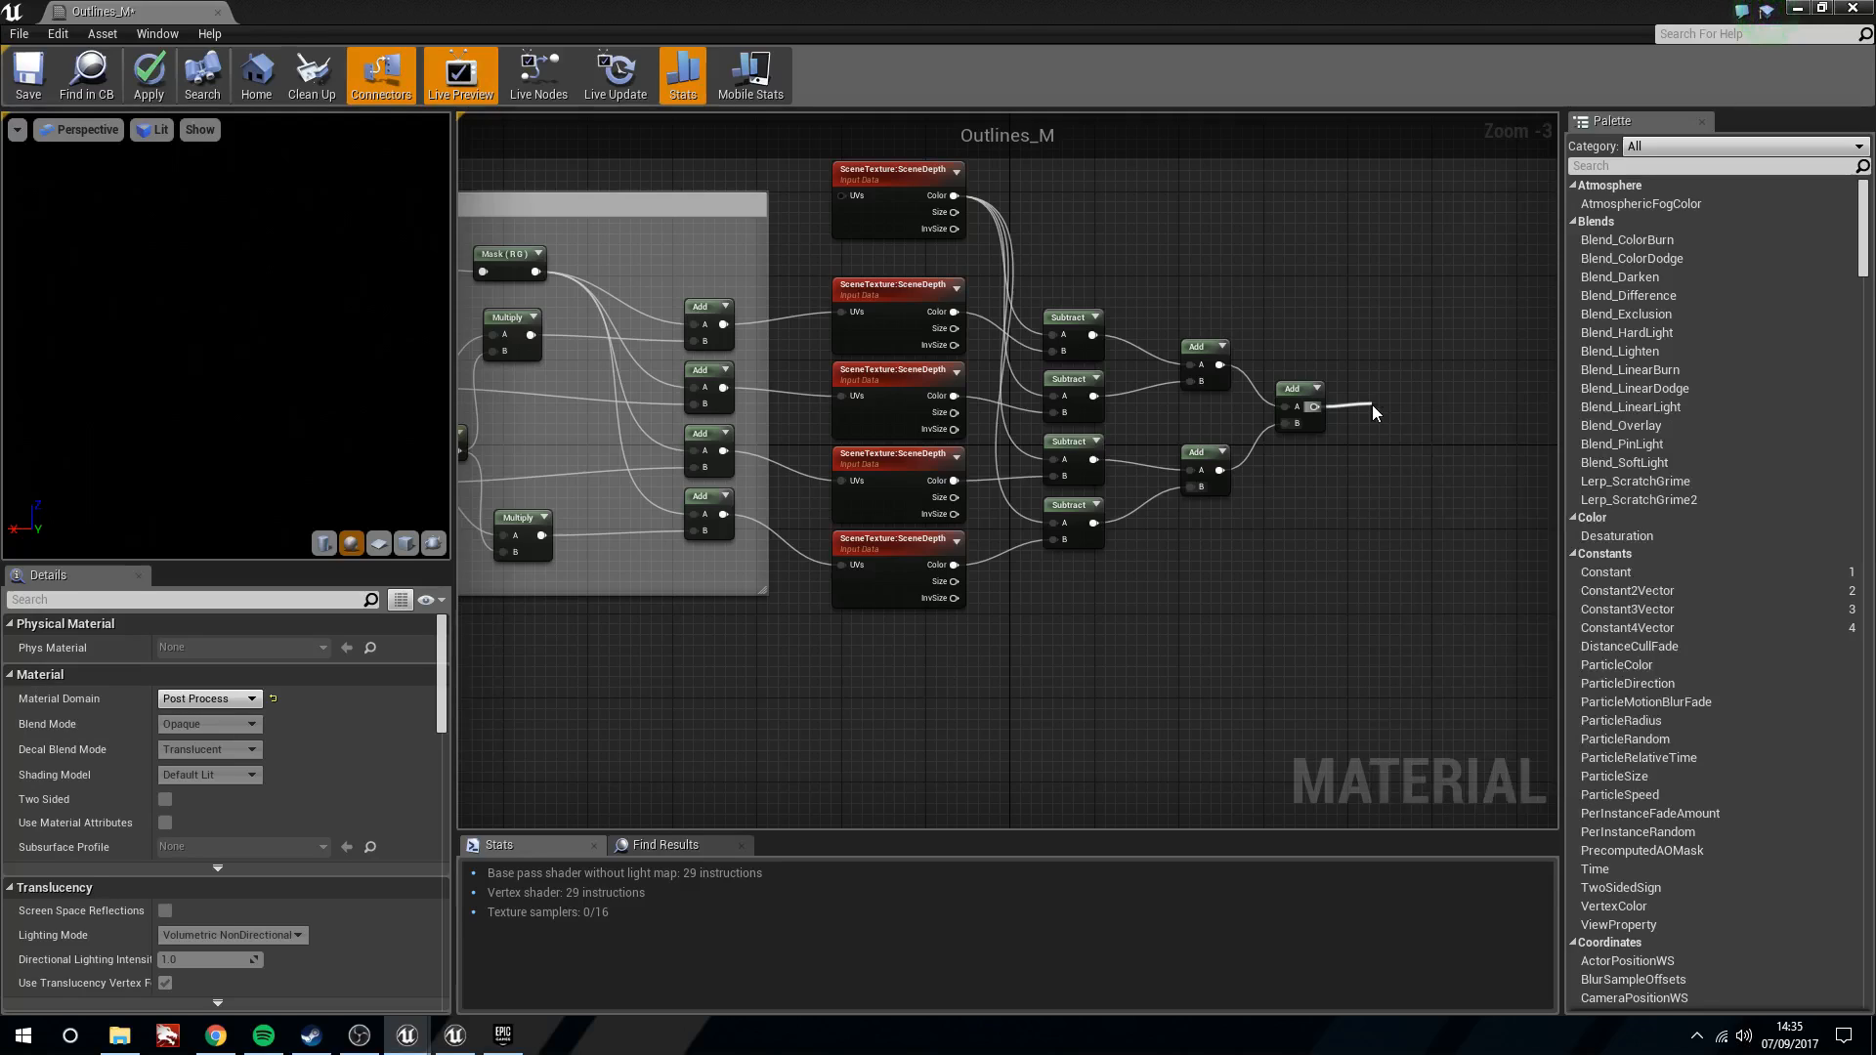
Add a Constant node connected to the Divide's B input and set its value to -300
{"action": "key", "text": "1"}
{"action": "left_click", "coordinate": [1309, 537]}
{"action": "left_click_drag", "start_coordinate": [1319, 549], "coordinate": [1380, 446]}
{"action": "left_click", "coordinate": [1318, 493]}
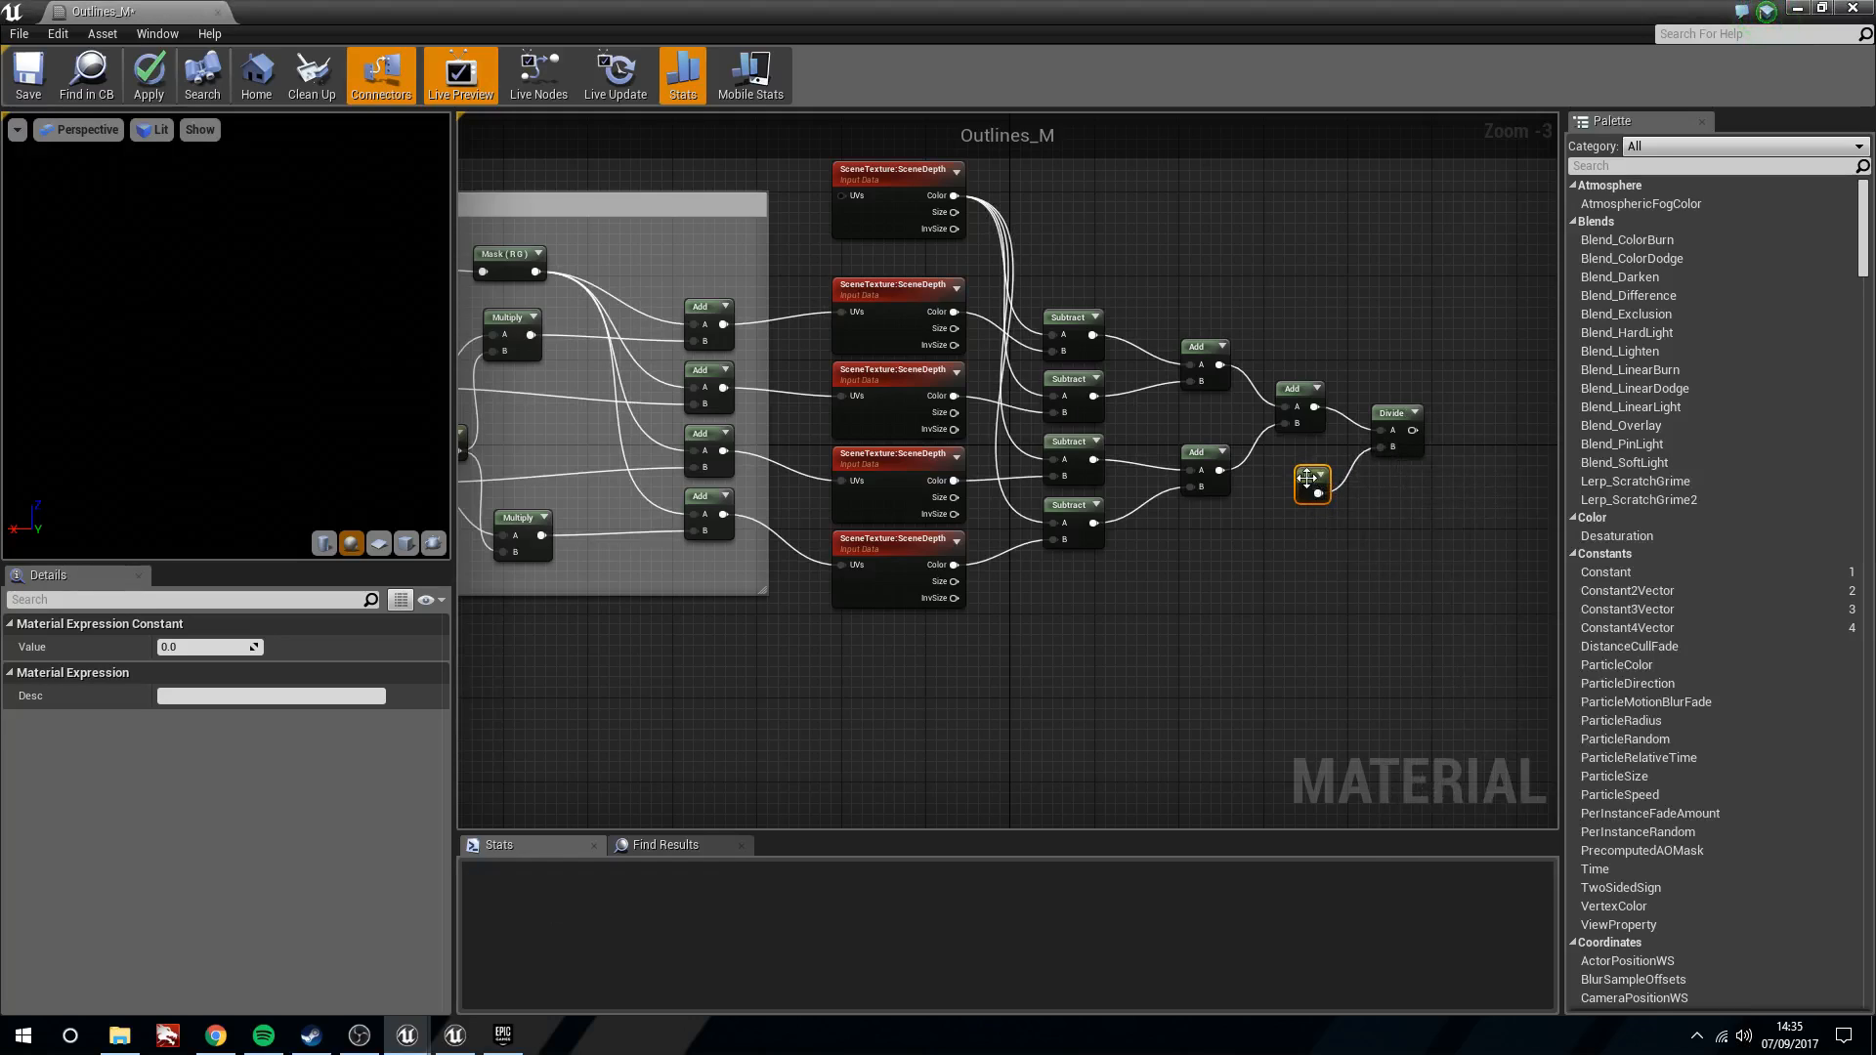
{"action": "left_click", "coordinate": [228, 646]}
{"action": "type", "text": "-300"}
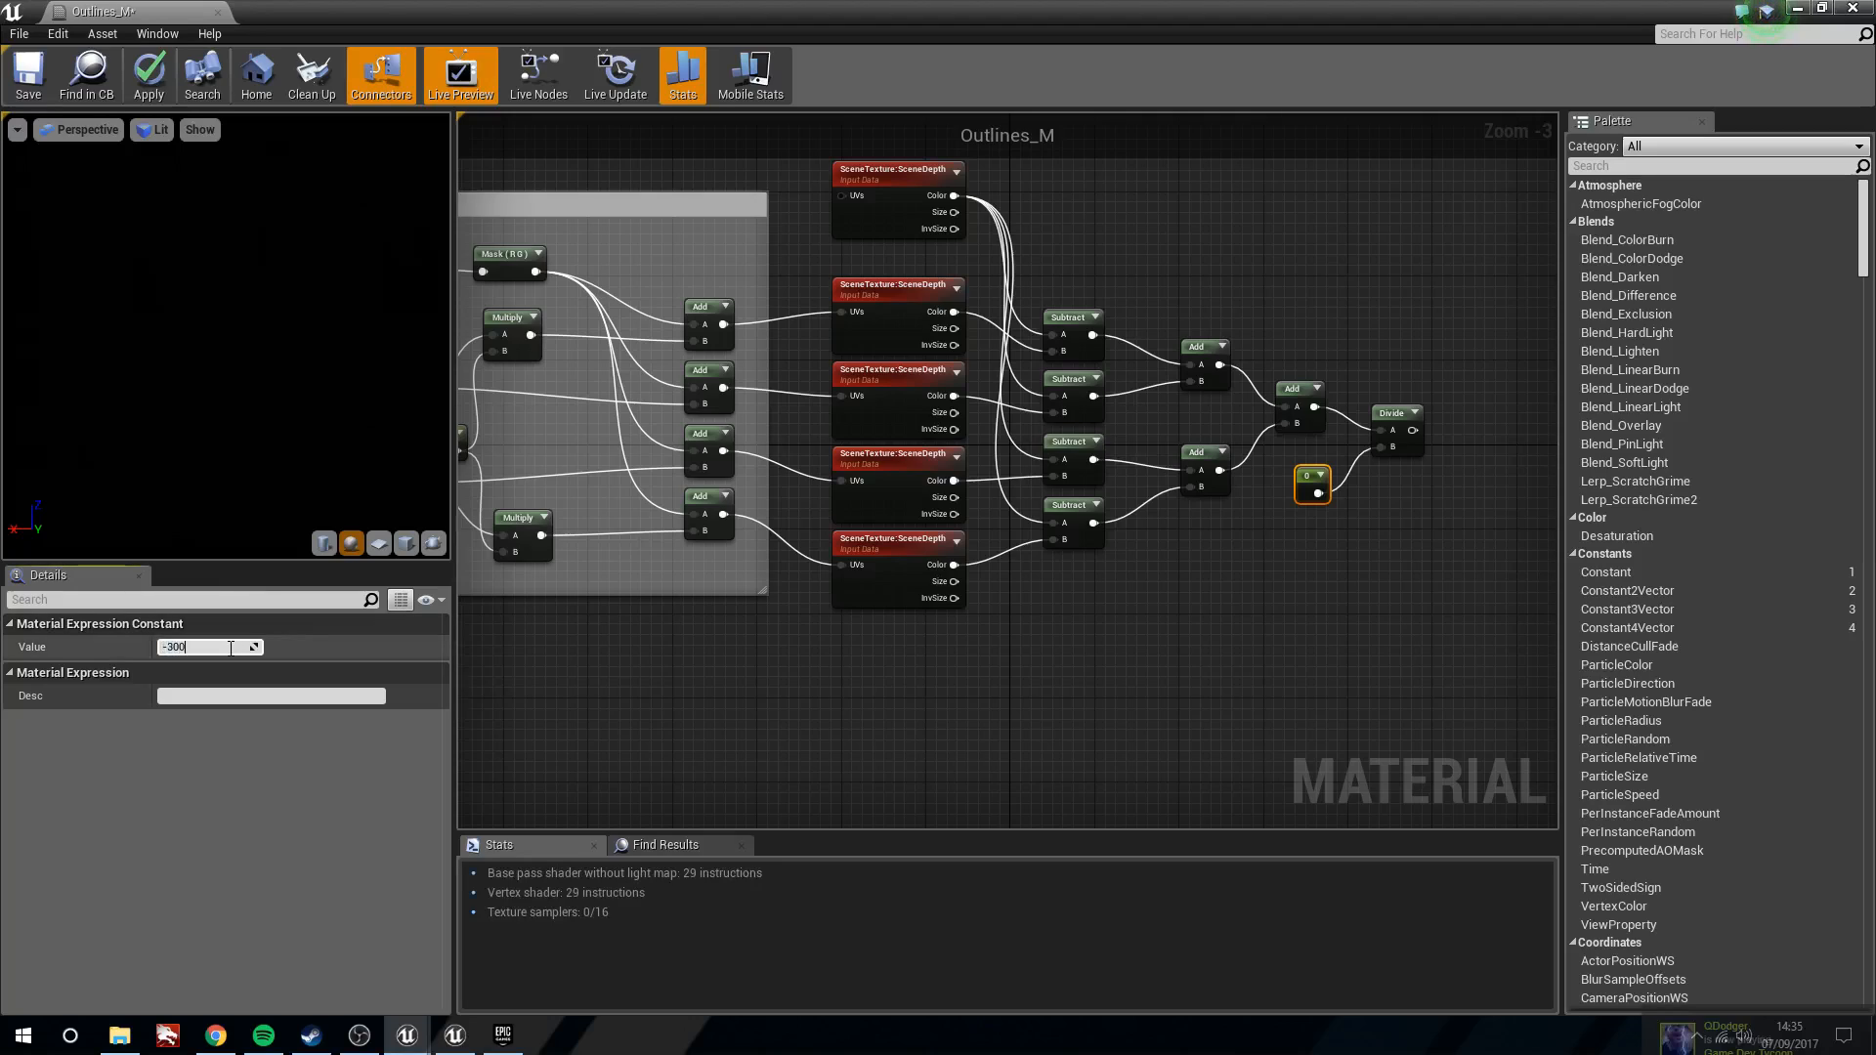
{"action": "key", "text": "Return"}
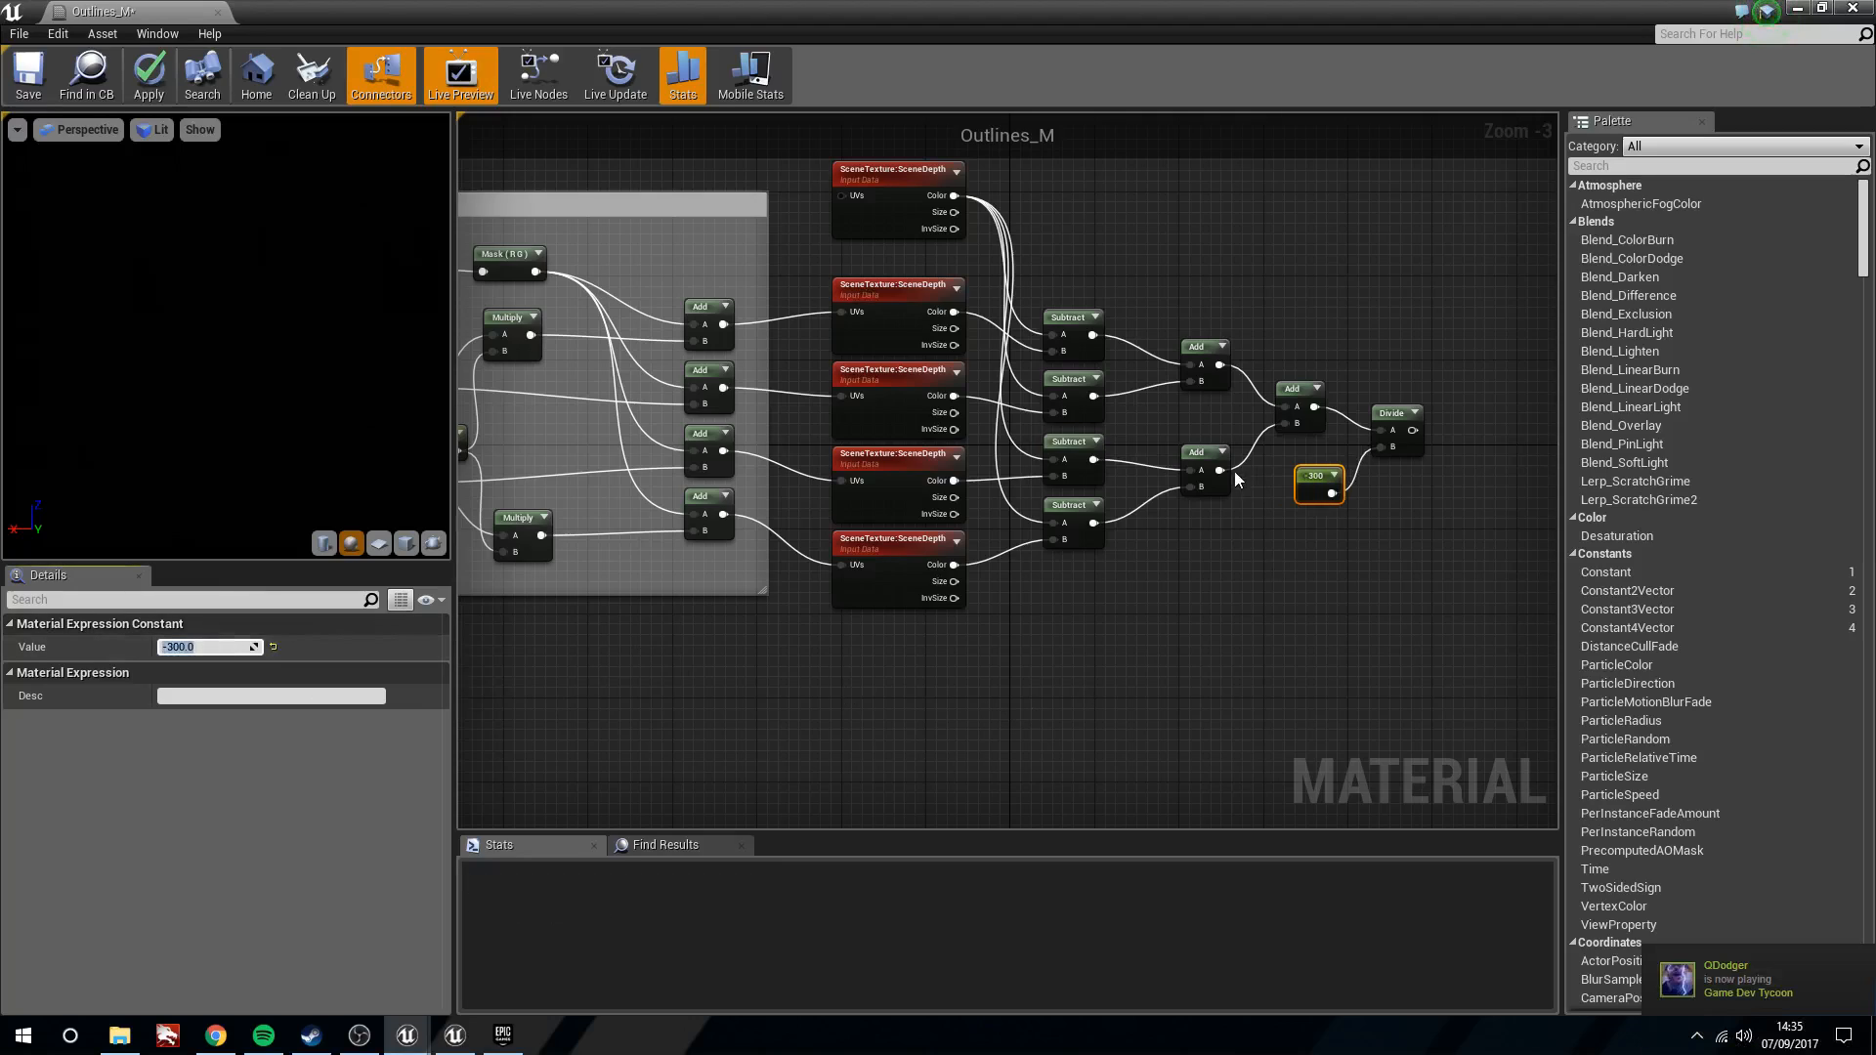
Place the -300 constant neatly beneath the final Add node and move the Divide node closer to both
{"action": "left_click_drag", "start_coordinate": [1316, 482], "coordinate": [1304, 462]}
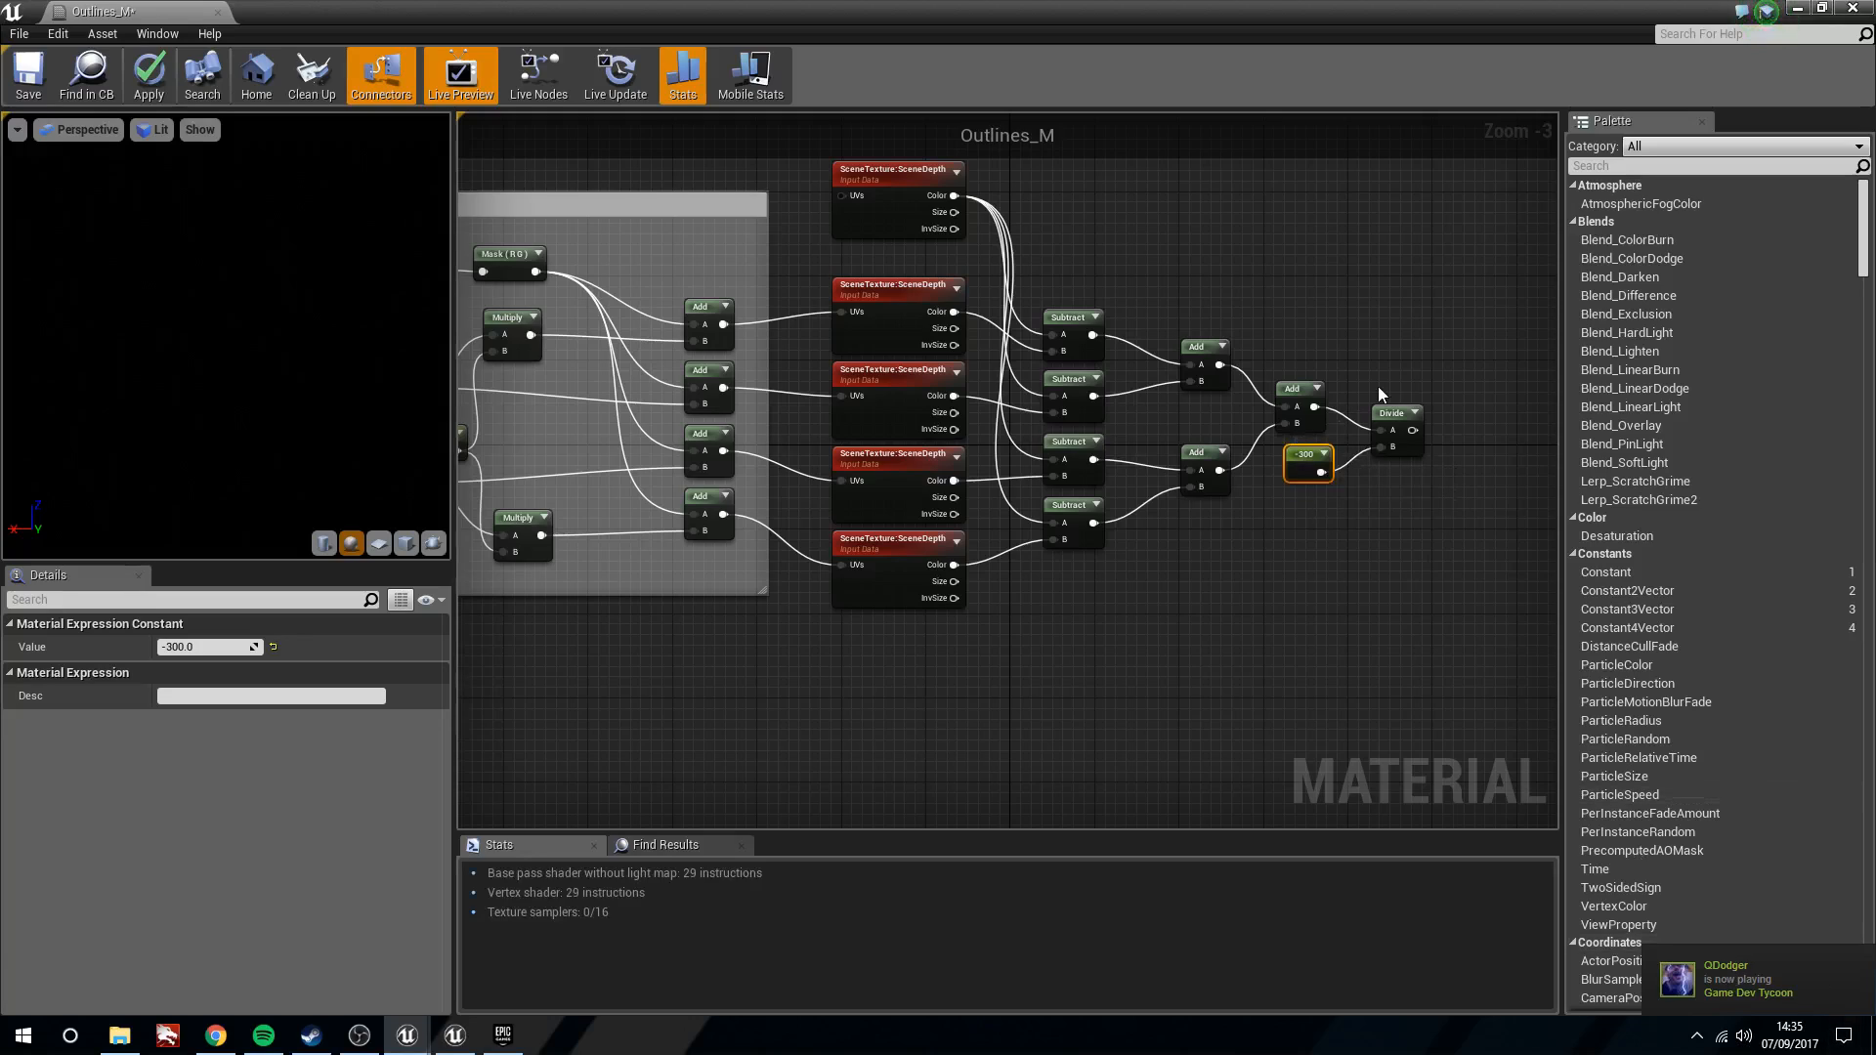
{"action": "left_click_drag", "start_coordinate": [1395, 409], "coordinate": [1384, 396]}
{"action": "left_click_drag", "start_coordinate": [1308, 455], "coordinate": [1297, 455]}
{"action": "left_click_drag", "start_coordinate": [1388, 399], "coordinate": [1376, 399]}
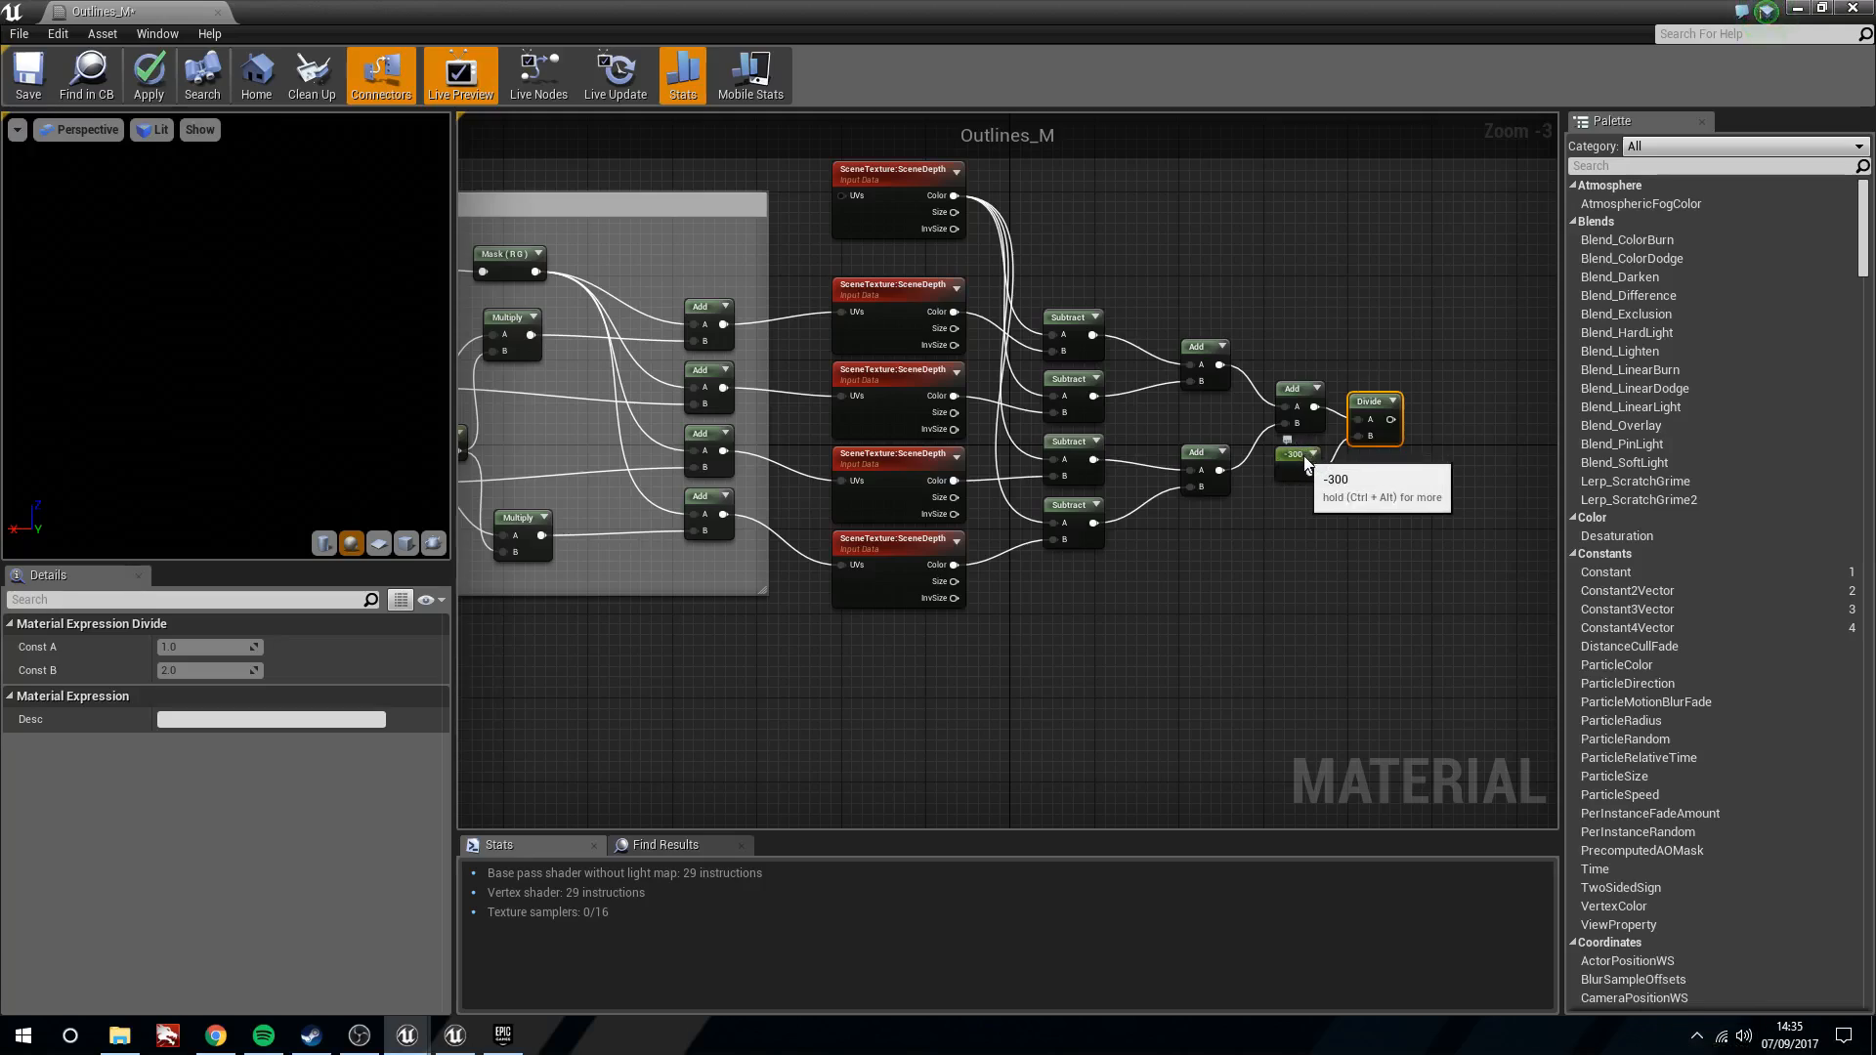
{"action": "left_click_drag", "start_coordinate": [1306, 464], "coordinate": [1317, 465]}
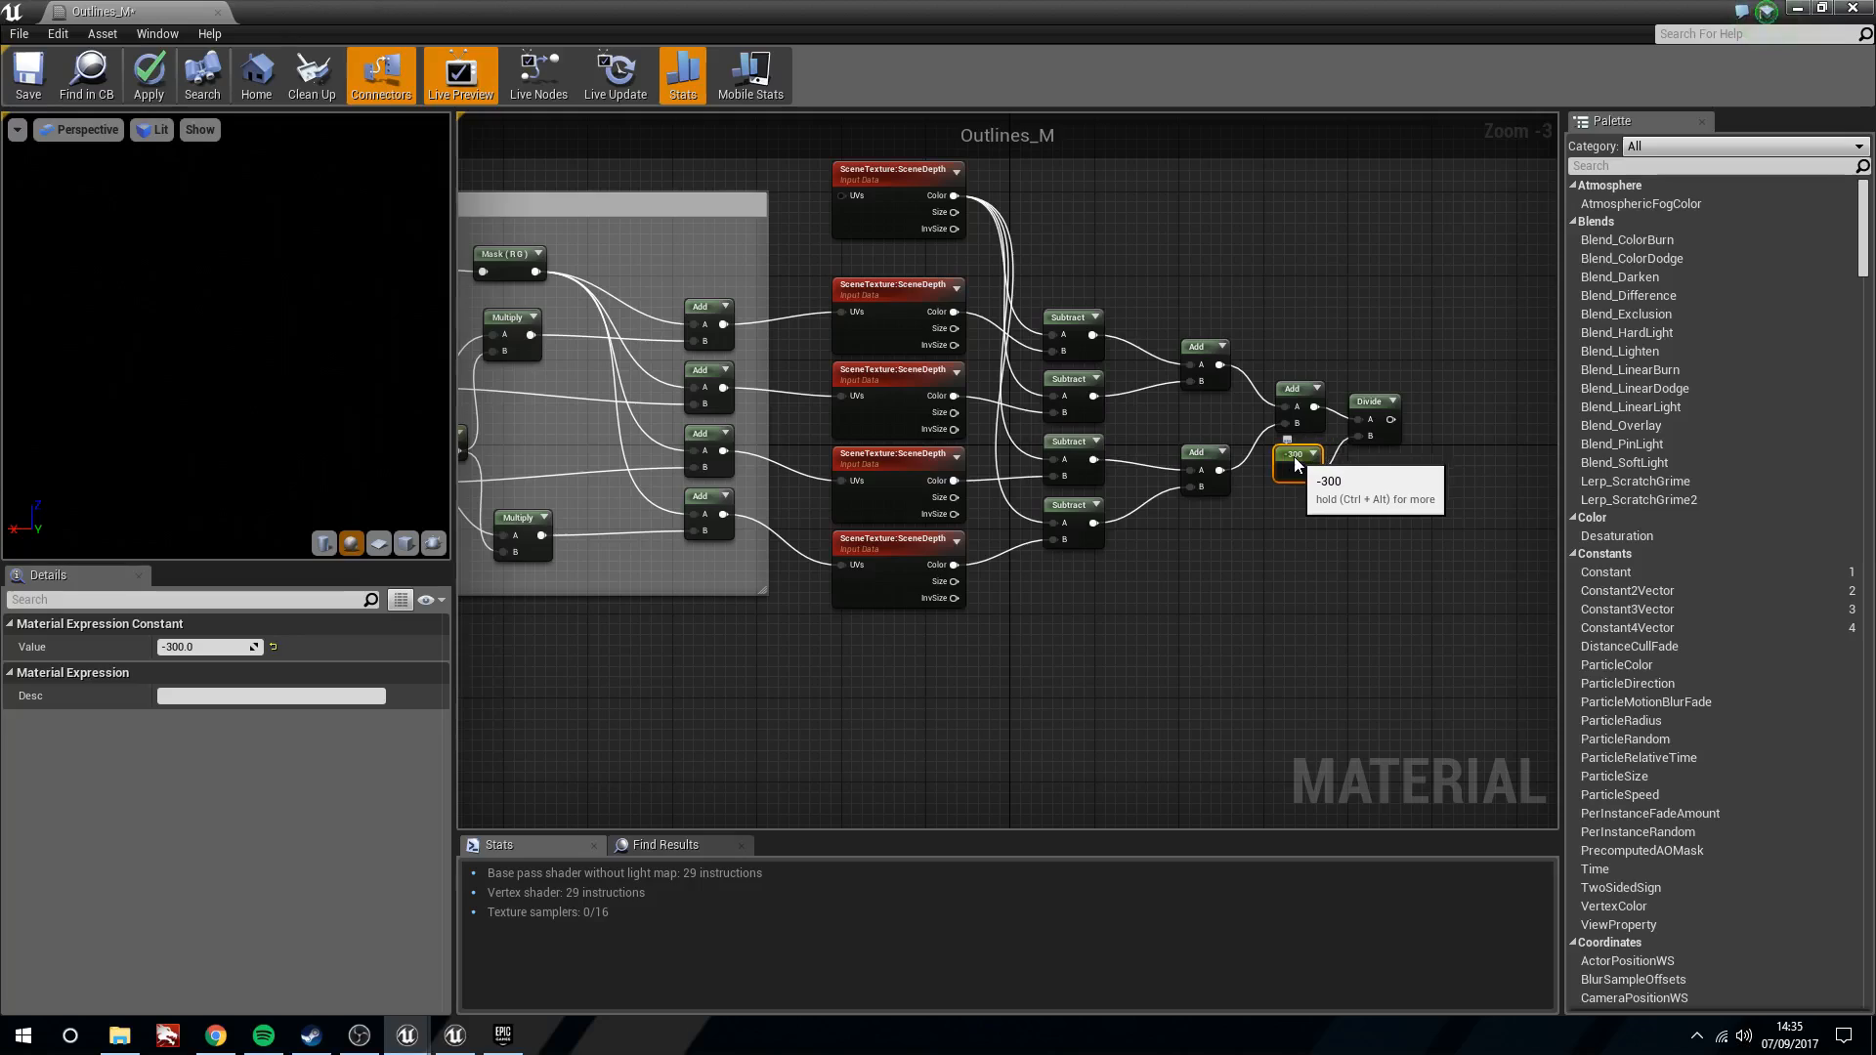
{"action": "left_click_drag", "start_coordinate": [1296, 454], "coordinate": [1294, 472]}
{"action": "left_click", "coordinate": [1379, 438]}
{"action": "left_click_drag", "start_coordinate": [1294, 466], "coordinate": [1302, 465]}
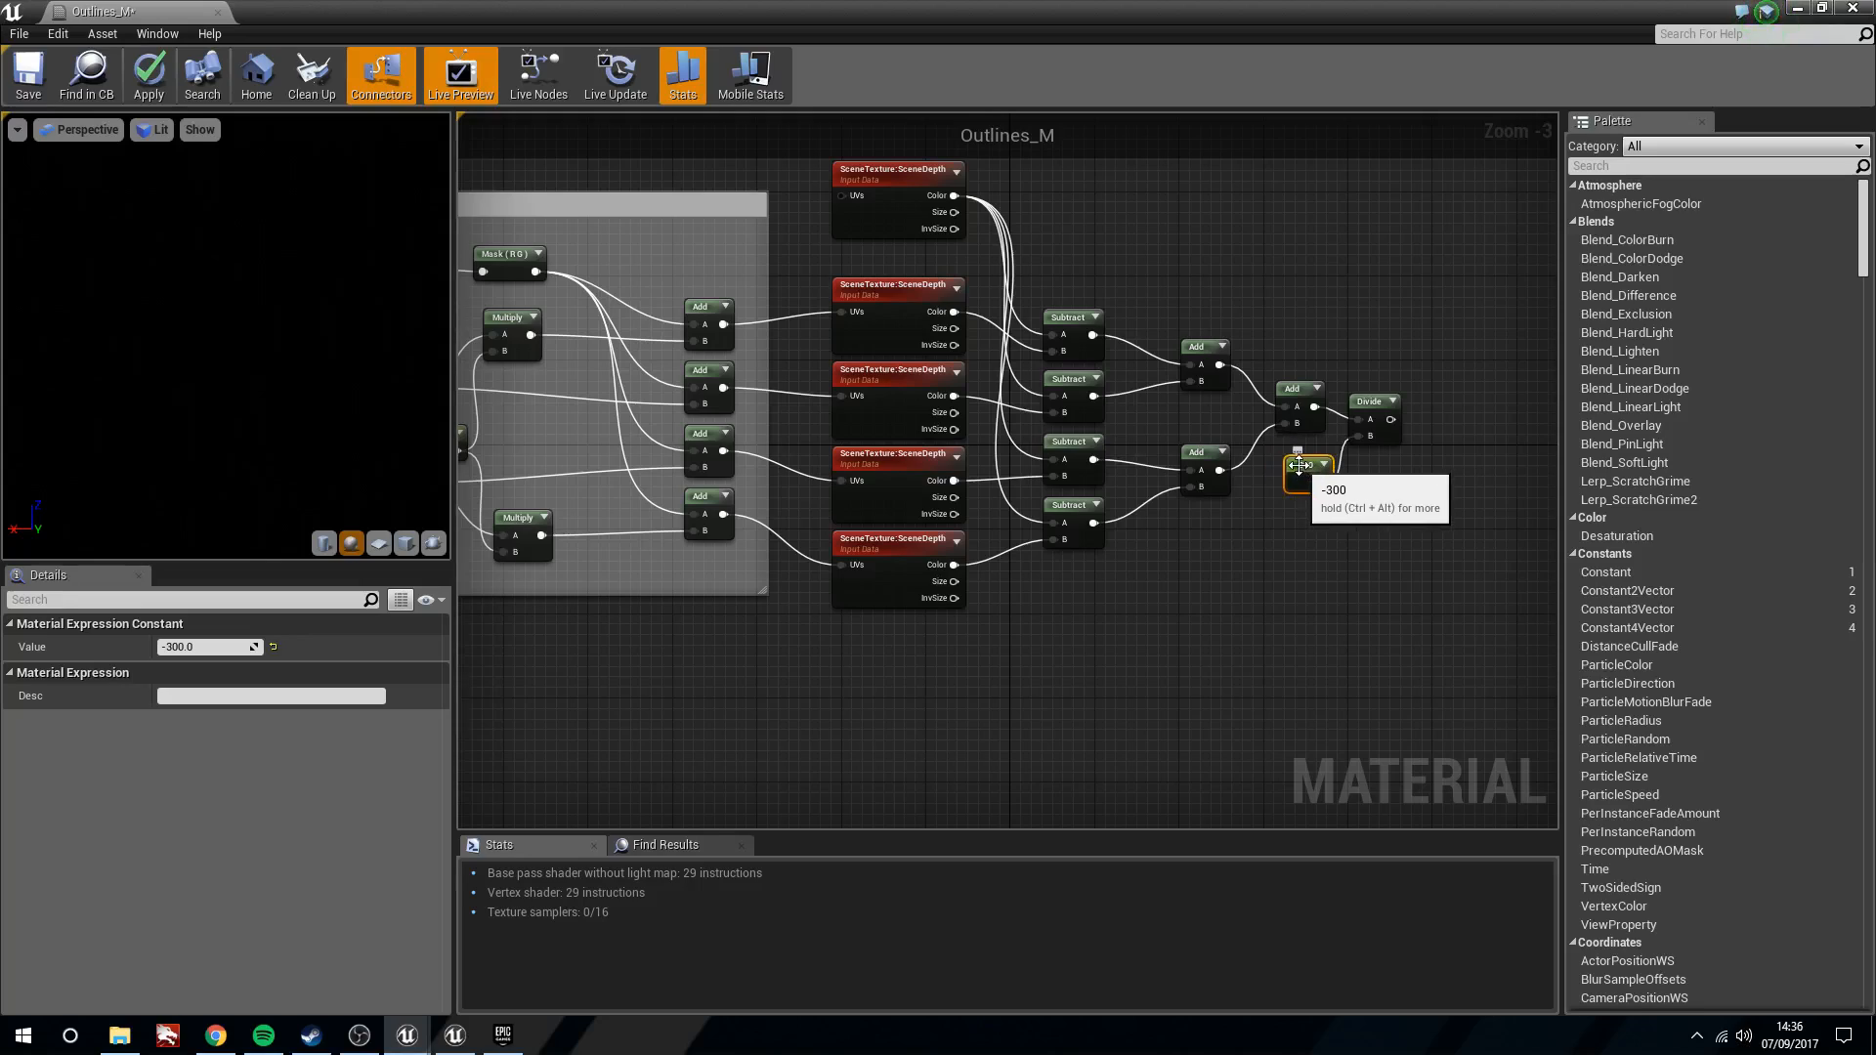
{"action": "left_click_drag", "start_coordinate": [1298, 465], "coordinate": [1288, 465]}
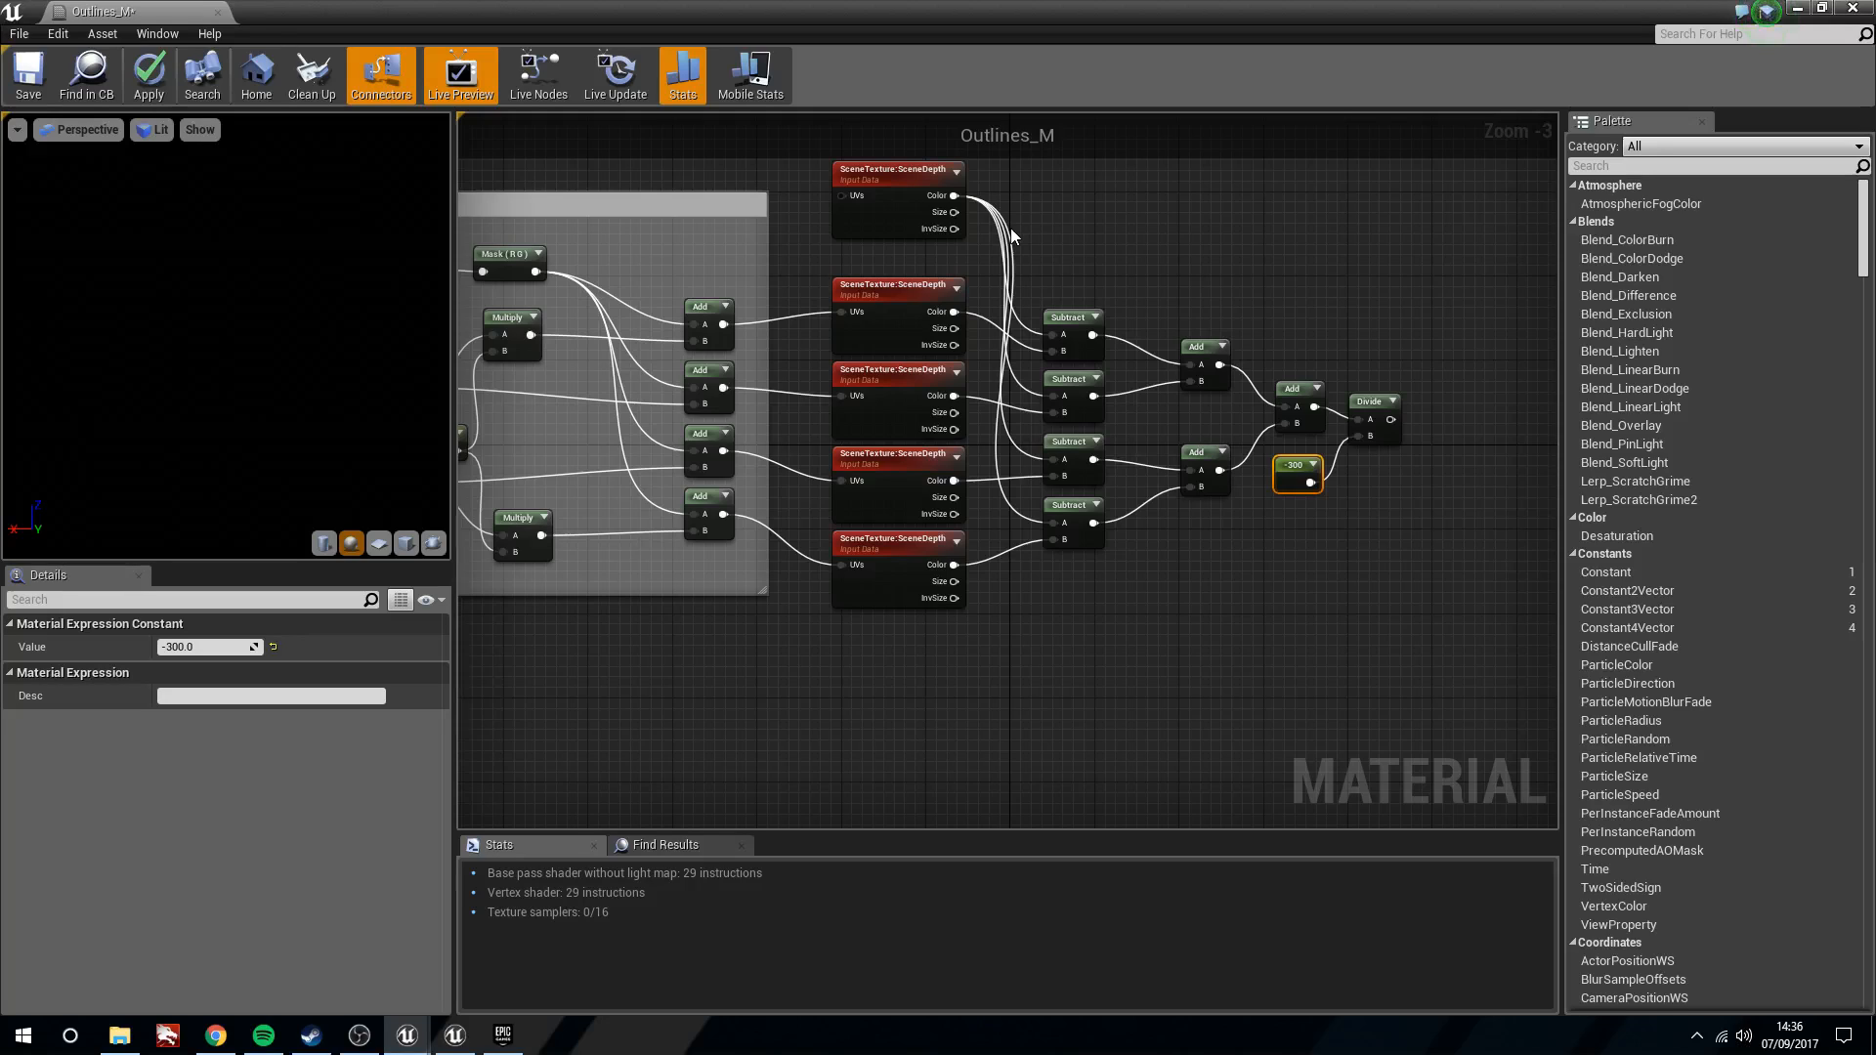
Move the Outlines_M result node farther from the node chain to make room for more nodes after the Divide
{"action": "right_click_drag", "start_coordinate": [1348, 345], "coordinate": [1184, 357]}
{"action": "right_click_drag", "start_coordinate": [1374, 253], "coordinate": [1074, 277]}
{"action": "left_click_drag", "start_coordinate": [1074, 277], "coordinate": [1358, 635]}
{"action": "right_click_drag", "start_coordinate": [1121, 337], "coordinate": [1097, 335]}
{"action": "left_click_drag", "start_coordinate": [1123, 355], "coordinate": [1532, 311]}
{"action": "right_click_drag", "start_coordinate": [1071, 367], "coordinate": [1237, 367]}
{"action": "scroll", "coordinate": [1237, 367], "scroll_direction": "down", "scroll_amount": 5}
{"action": "right_click_drag", "start_coordinate": [1093, 427], "coordinate": [987, 446]}
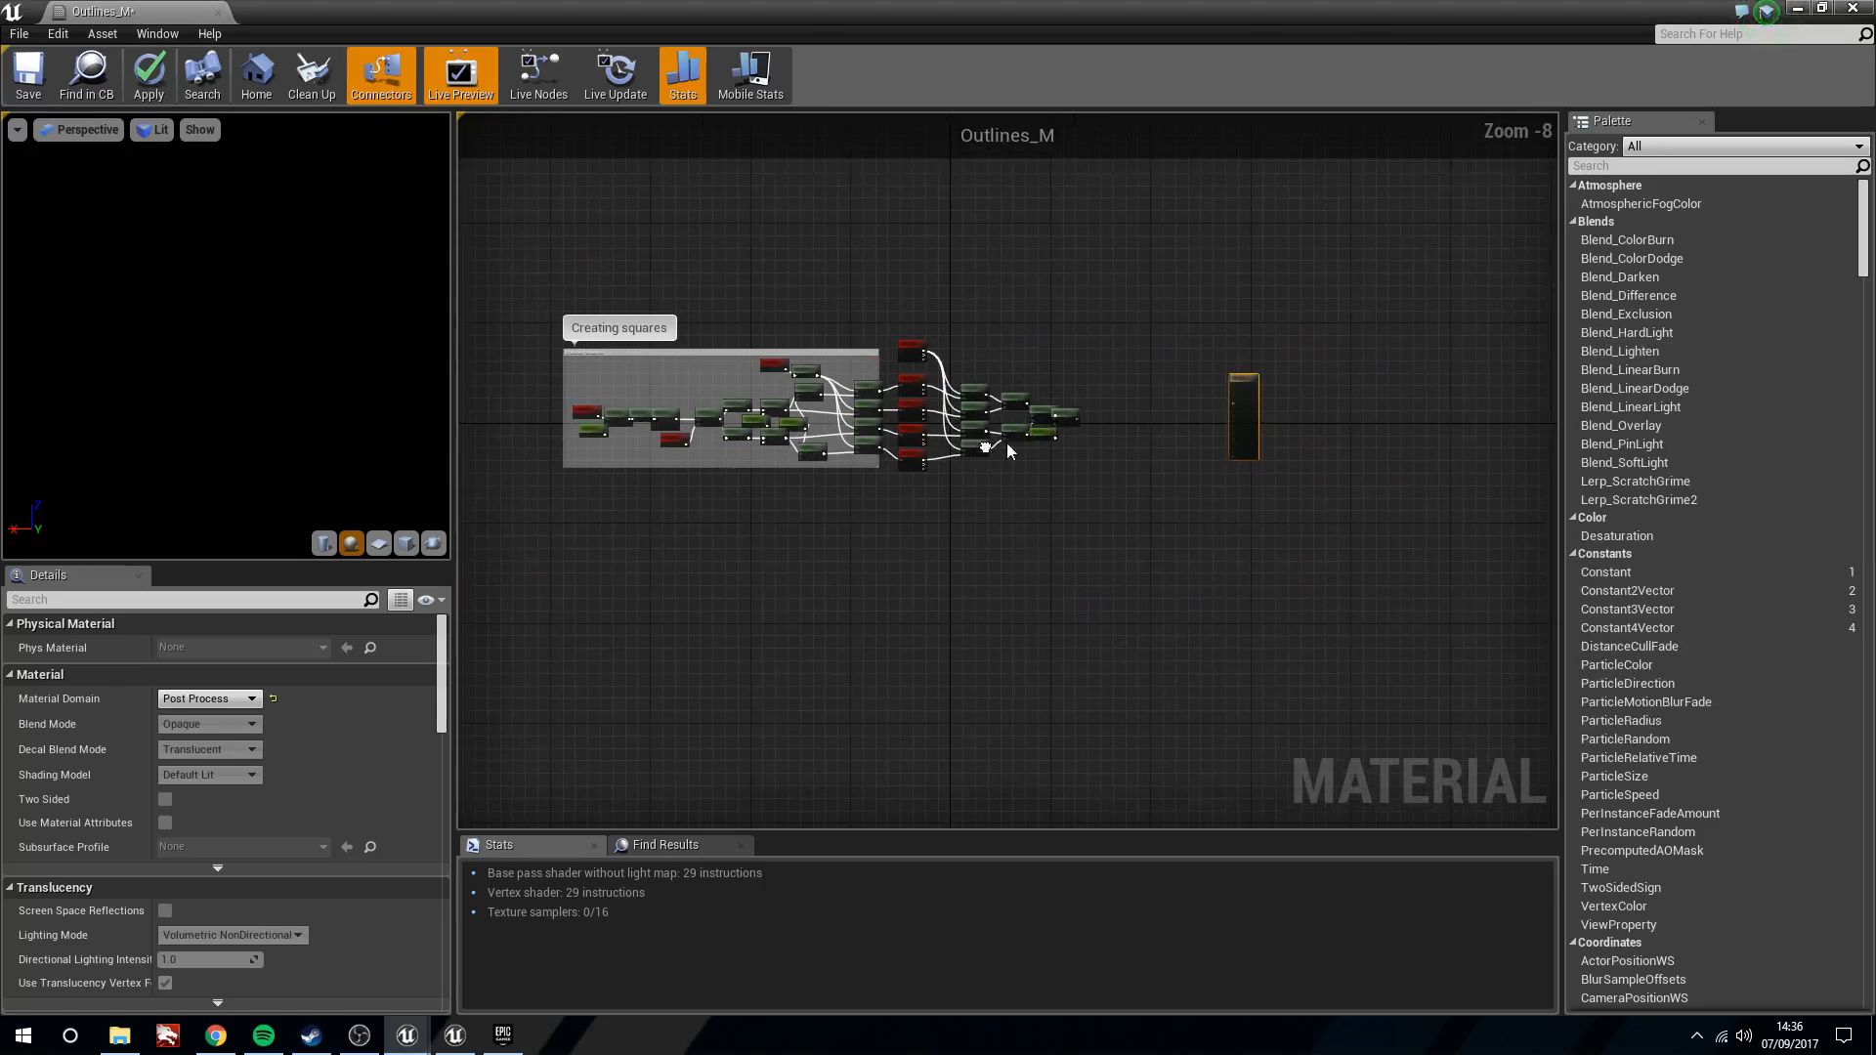
{"action": "scroll", "coordinate": [1187, 415], "scroll_direction": "up", "scroll_amount": 6}
{"action": "left_click_drag", "start_coordinate": [1417, 258], "coordinate": [1428, 259]}
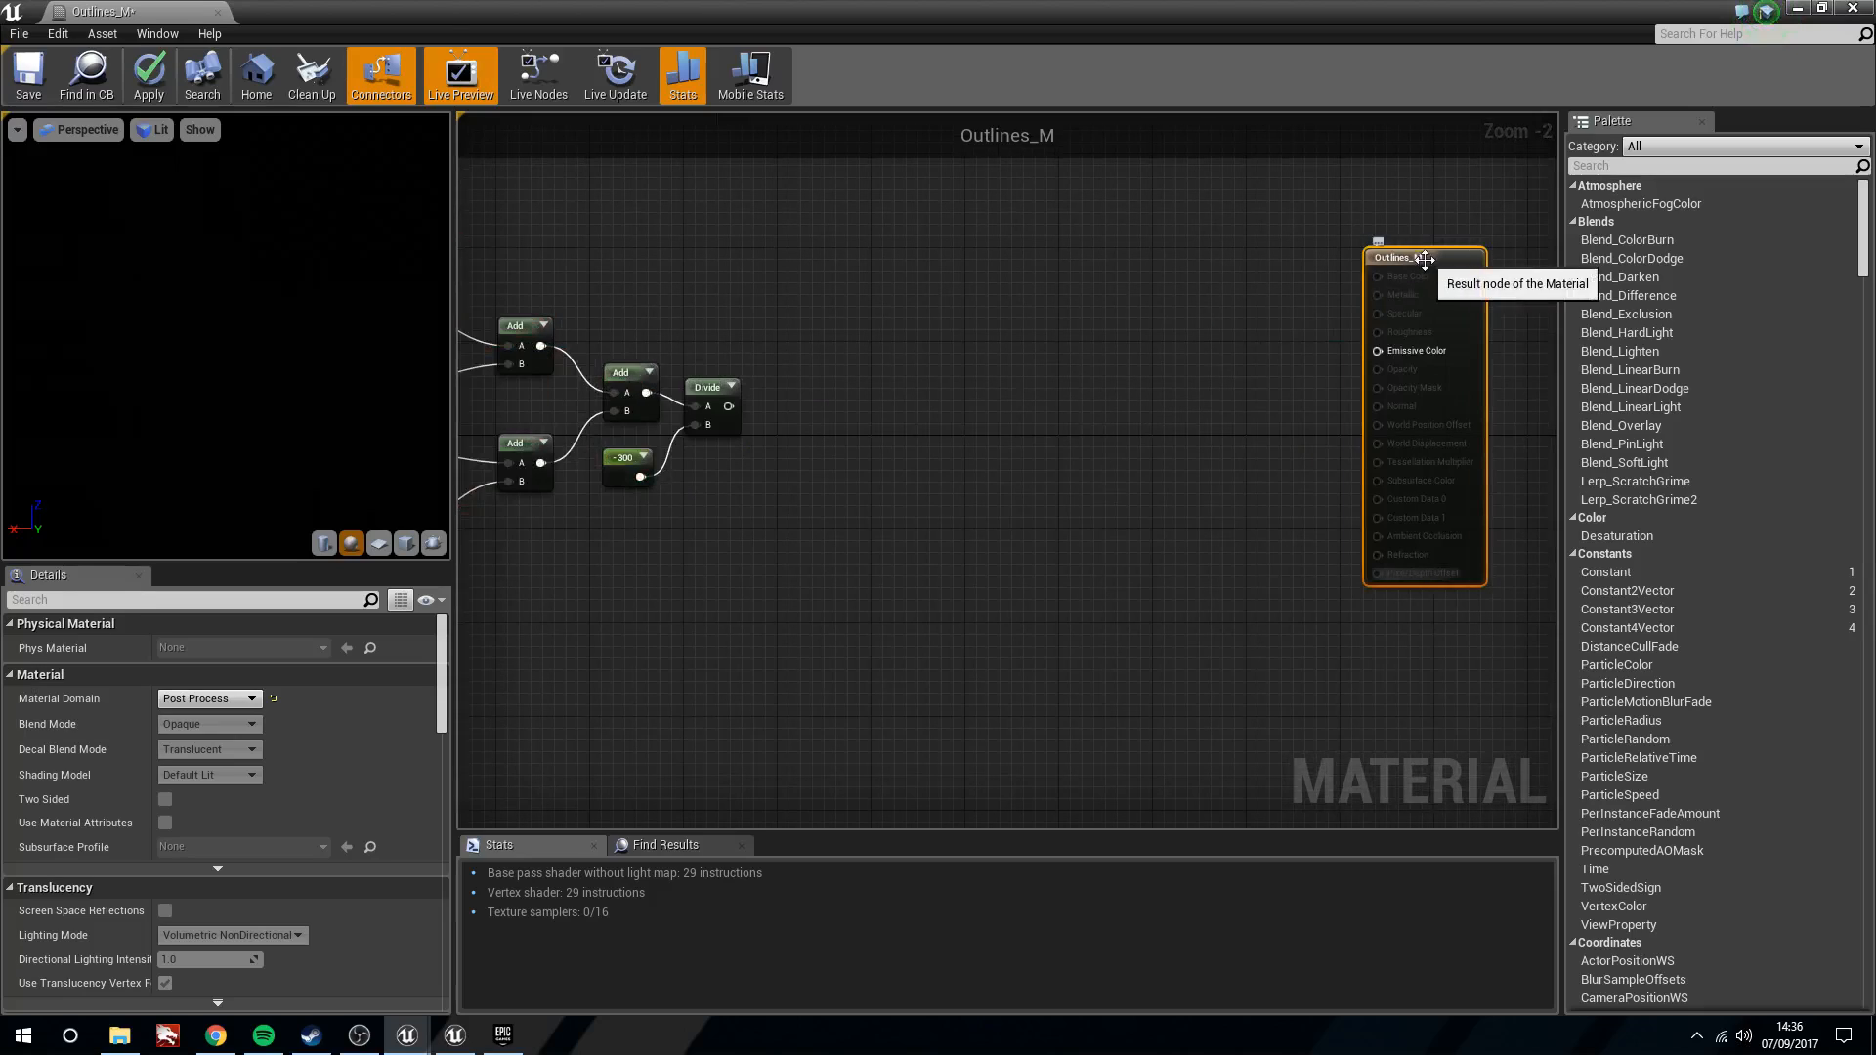
Add a Clamp node with Min 0 and Max 1 on the Divide node's output
{"action": "right_click", "coordinate": [837, 547]}
{"action": "left_click_drag", "start_coordinate": [728, 407], "coordinate": [840, 391]}
{"action": "type", "text": "clamp"}
{"action": "key", "text": "Return"}
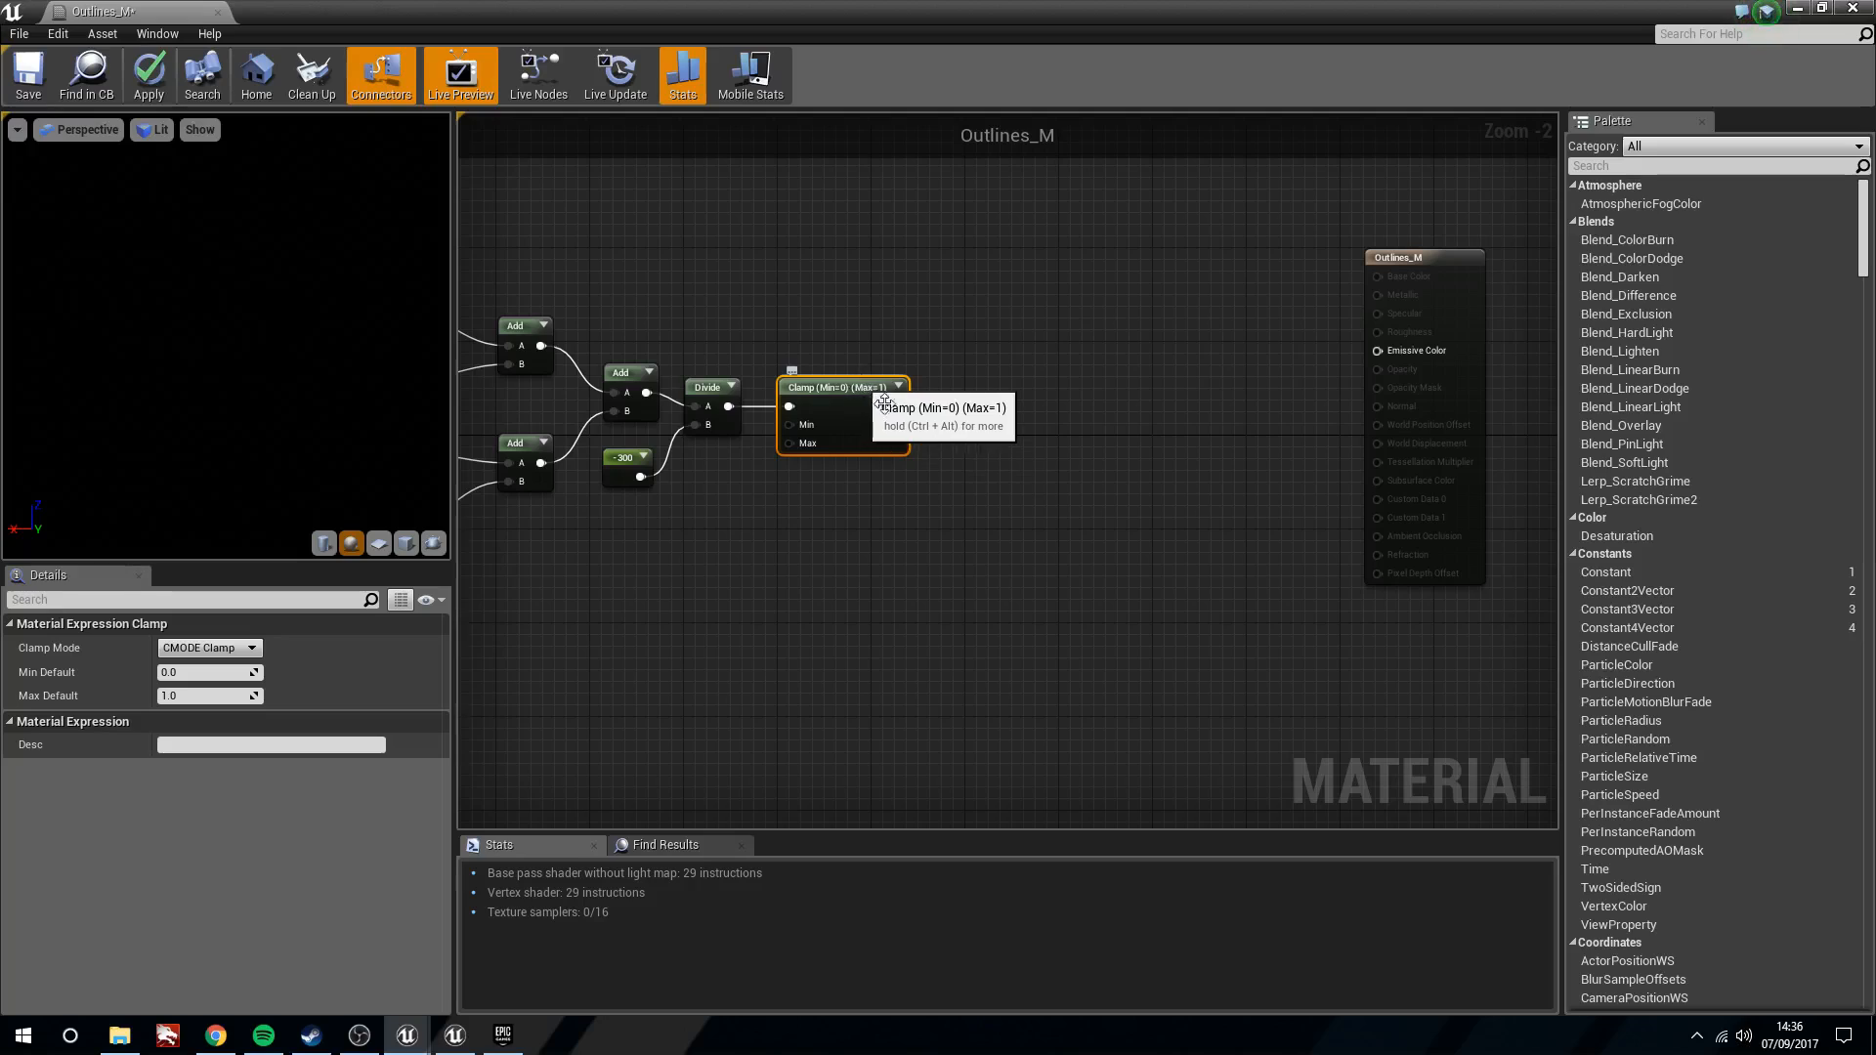
Add a Multiply node on the Clamp's output and line it up with the Clamp node
{"action": "type", "text": "multiply"}
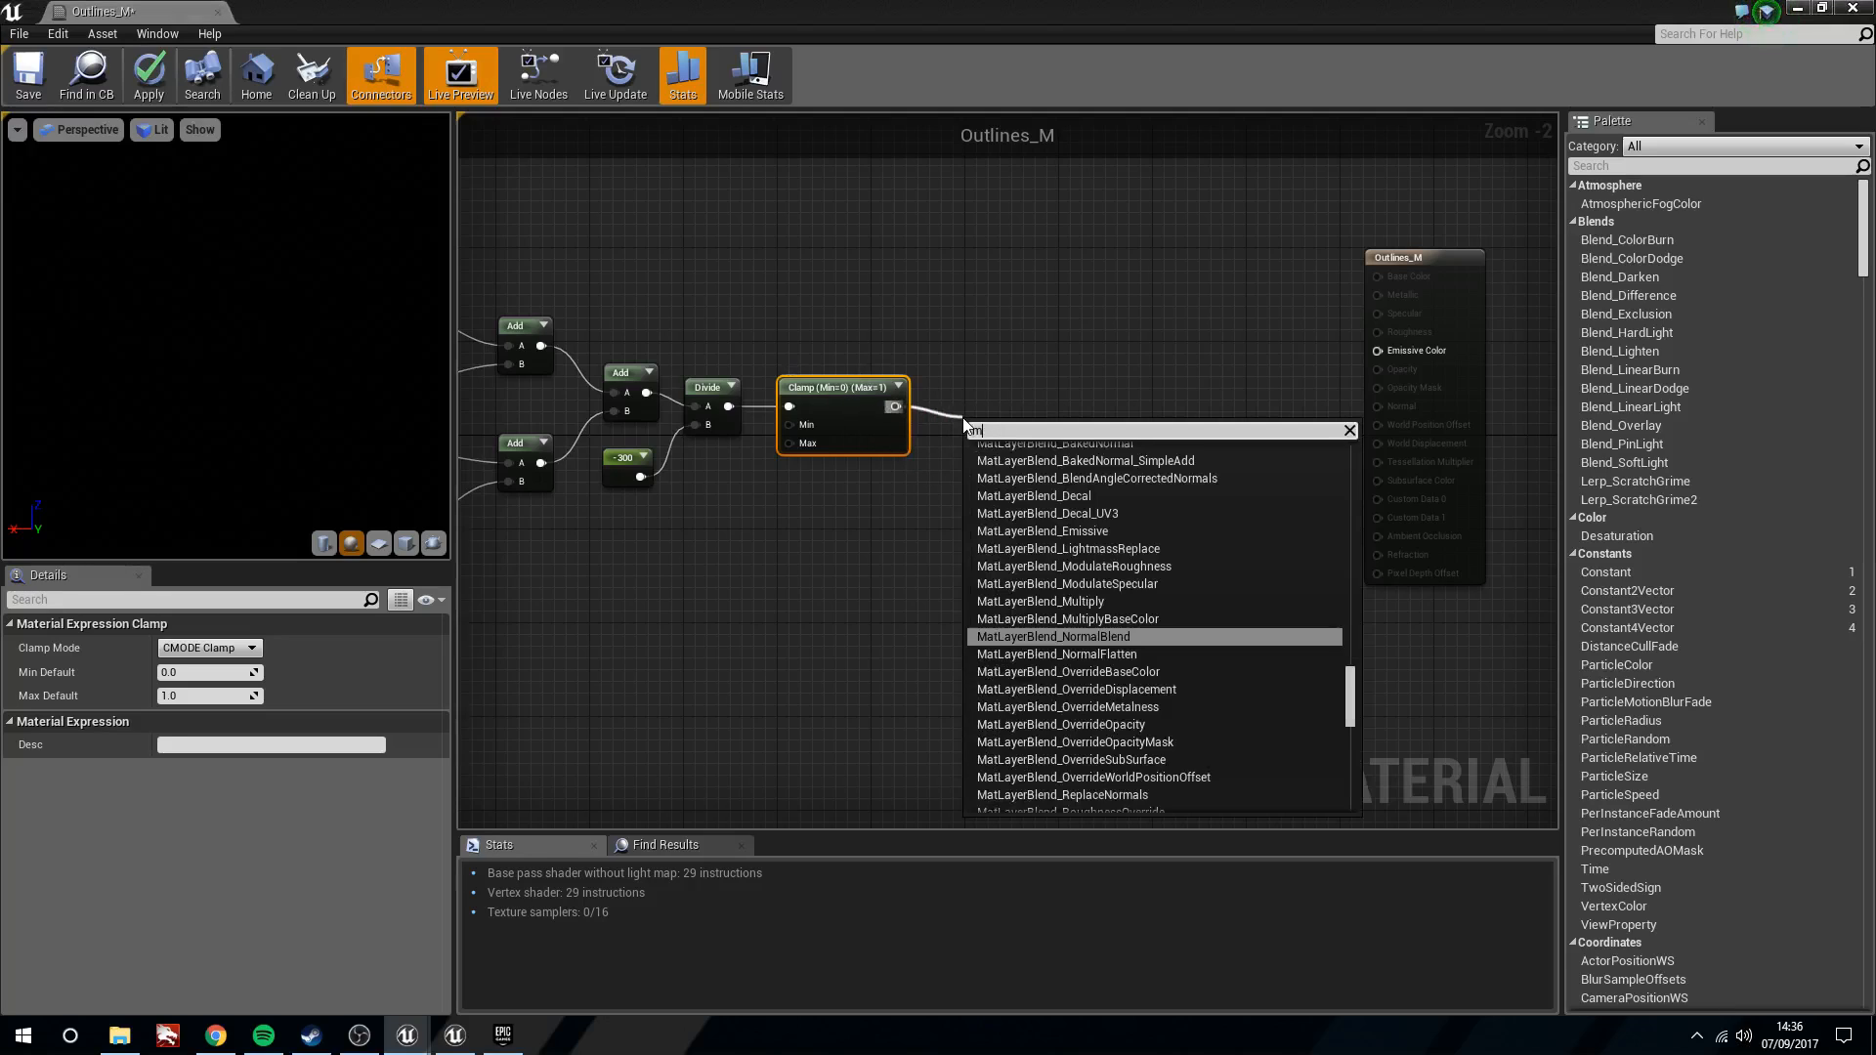
{"action": "key", "text": "Return"}
{"action": "mouse_move", "coordinate": [992, 426]}
{"action": "left_mouse_down"}
{"action": "mouse_move", "coordinate": [978, 400]}
{"action": "mouse_move", "coordinate": [1001, 393]}
{"action": "left_mouse_up"}
{"action": "left_click", "coordinate": [195, 671]}
{"action": "type", "text": "2"}
{"action": "key", "text": "Return"}
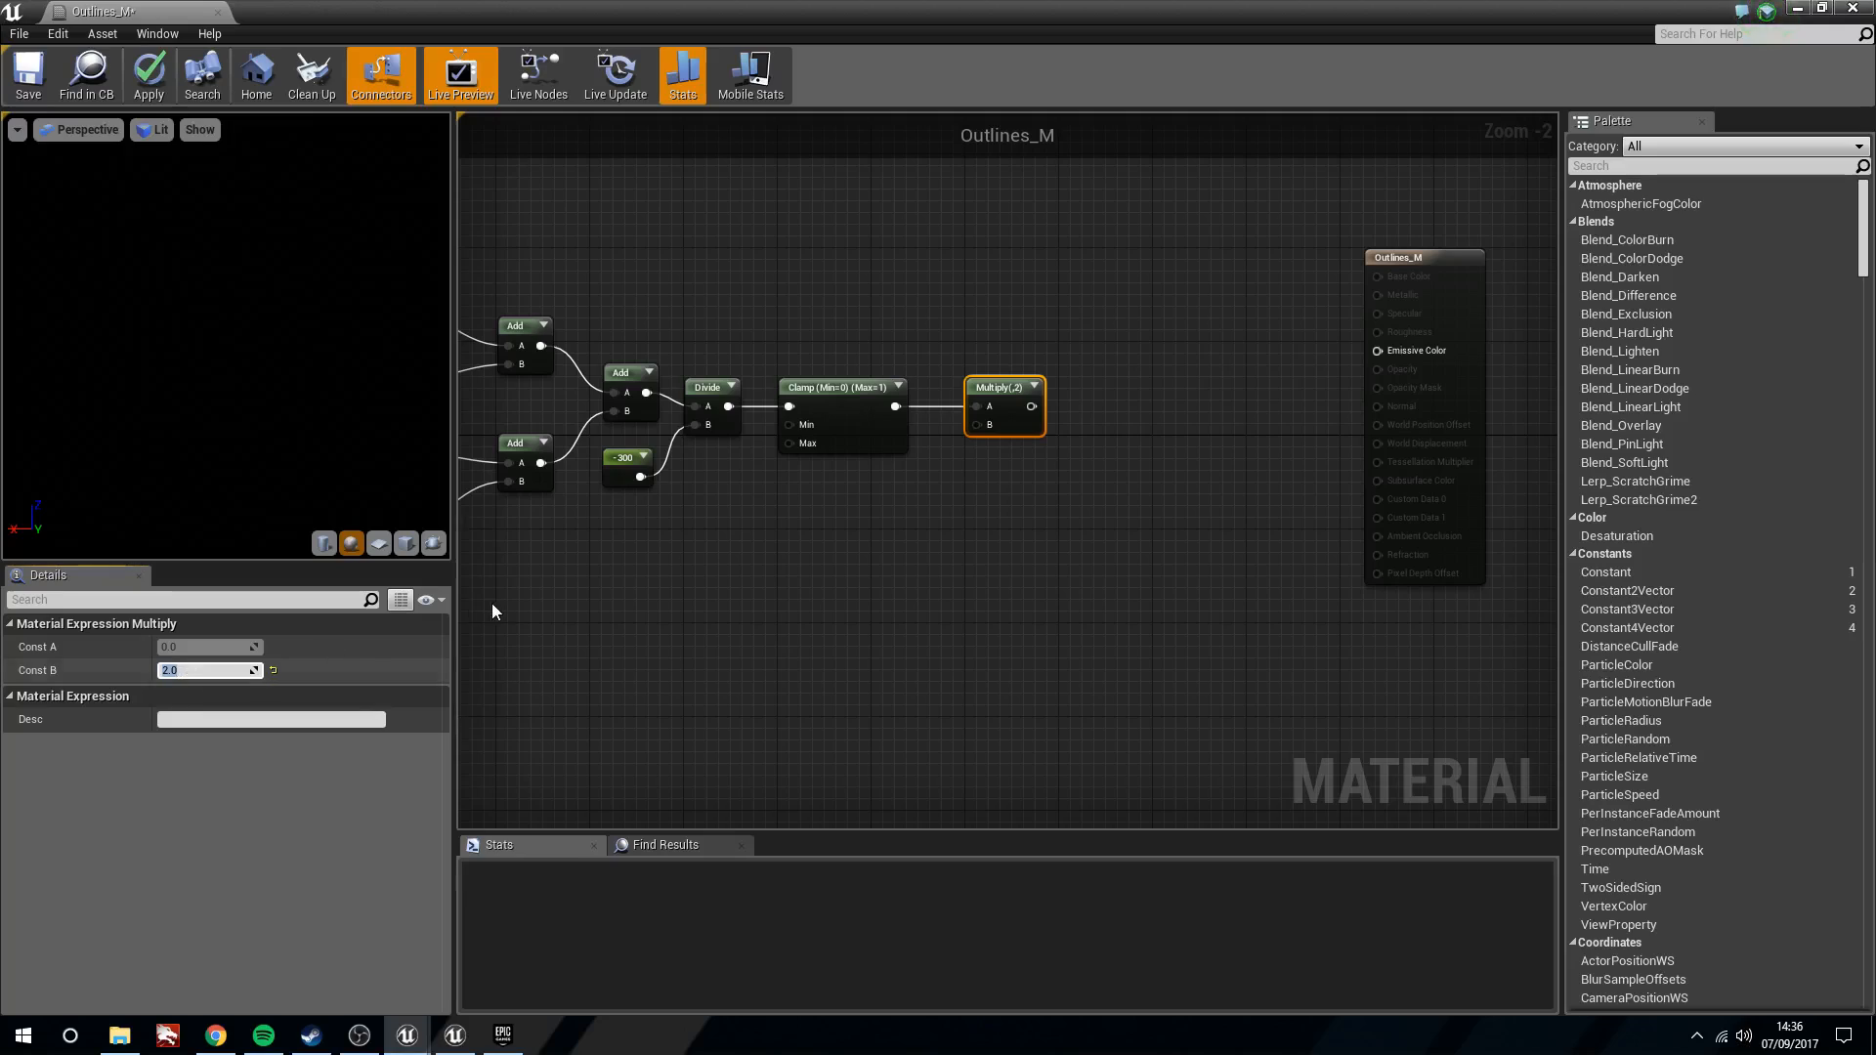
{"action": "key", "text": "ctrl+z"}
Add a Constant node connected to the Multiply's B input, ignore the reduced quality settings prompt, and set the constant to 2
{"action": "left_click", "coordinate": [898, 512]}
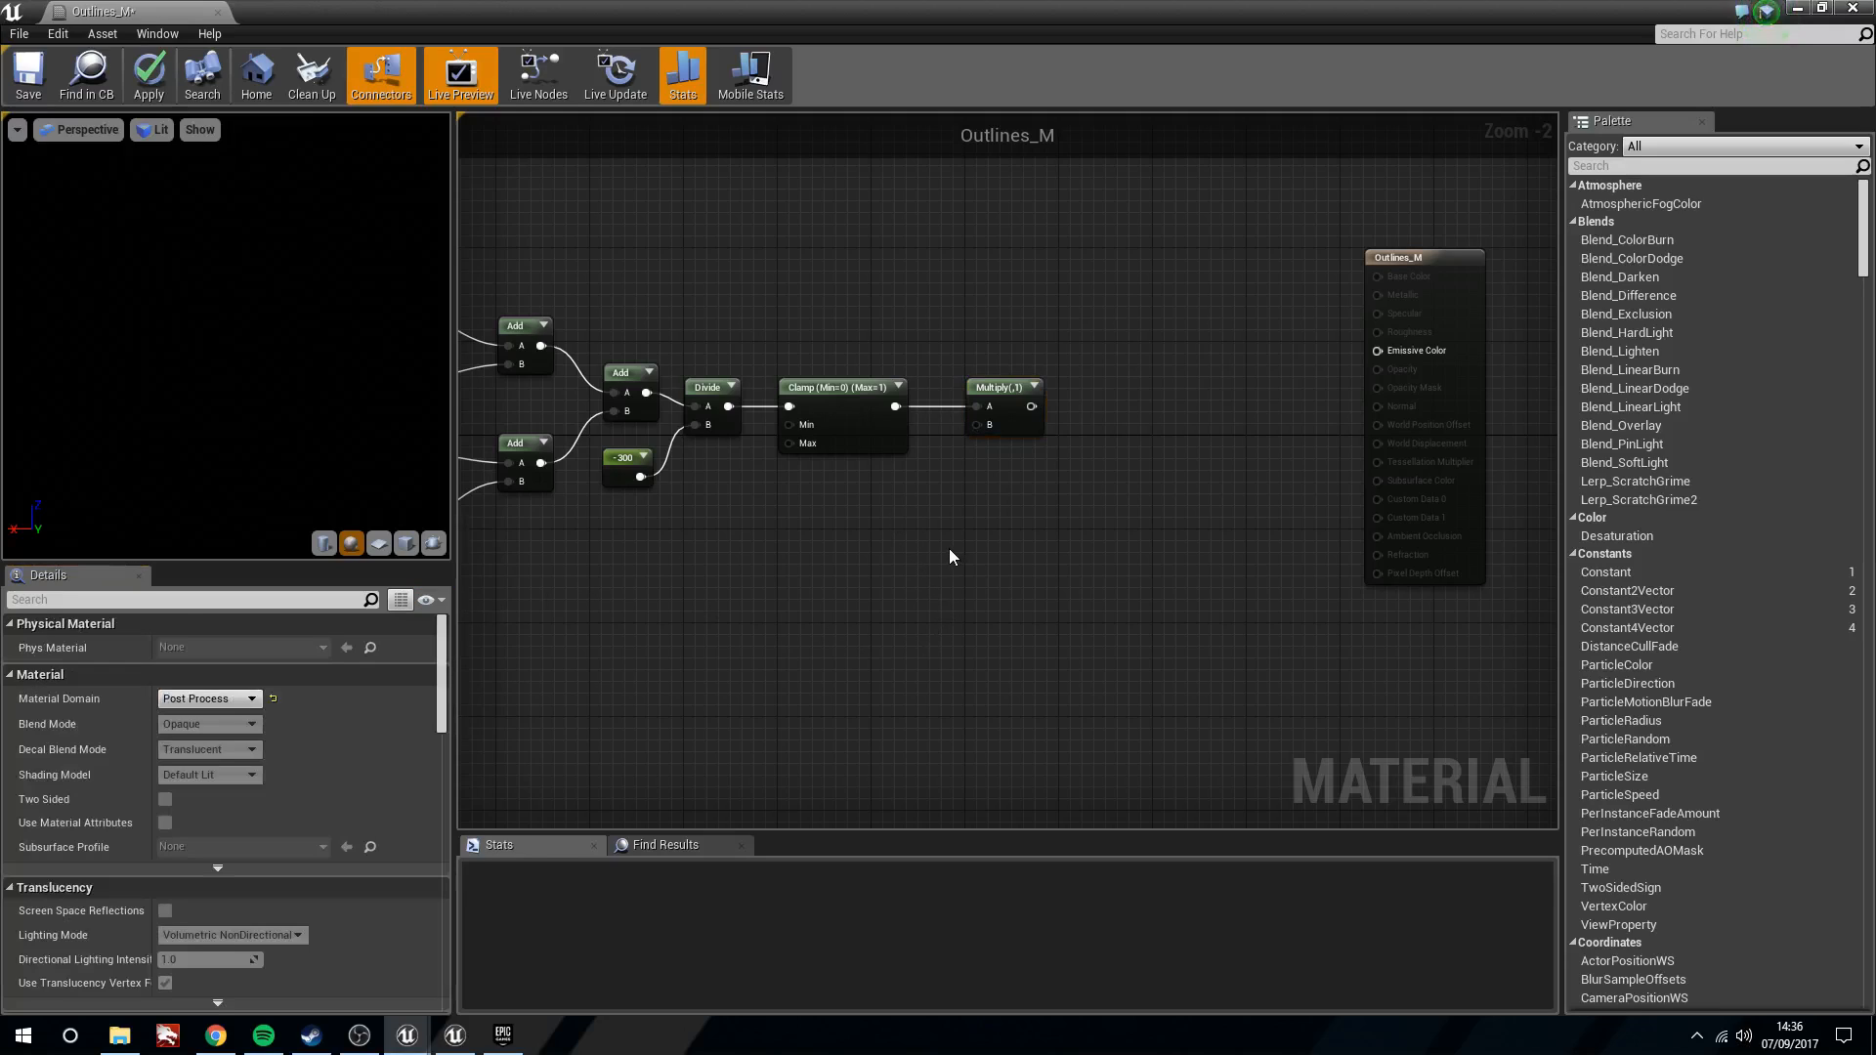
{"action": "left_click", "coordinate": [893, 485]}
{"action": "left_click_drag", "start_coordinate": [916, 514], "coordinate": [979, 430]}
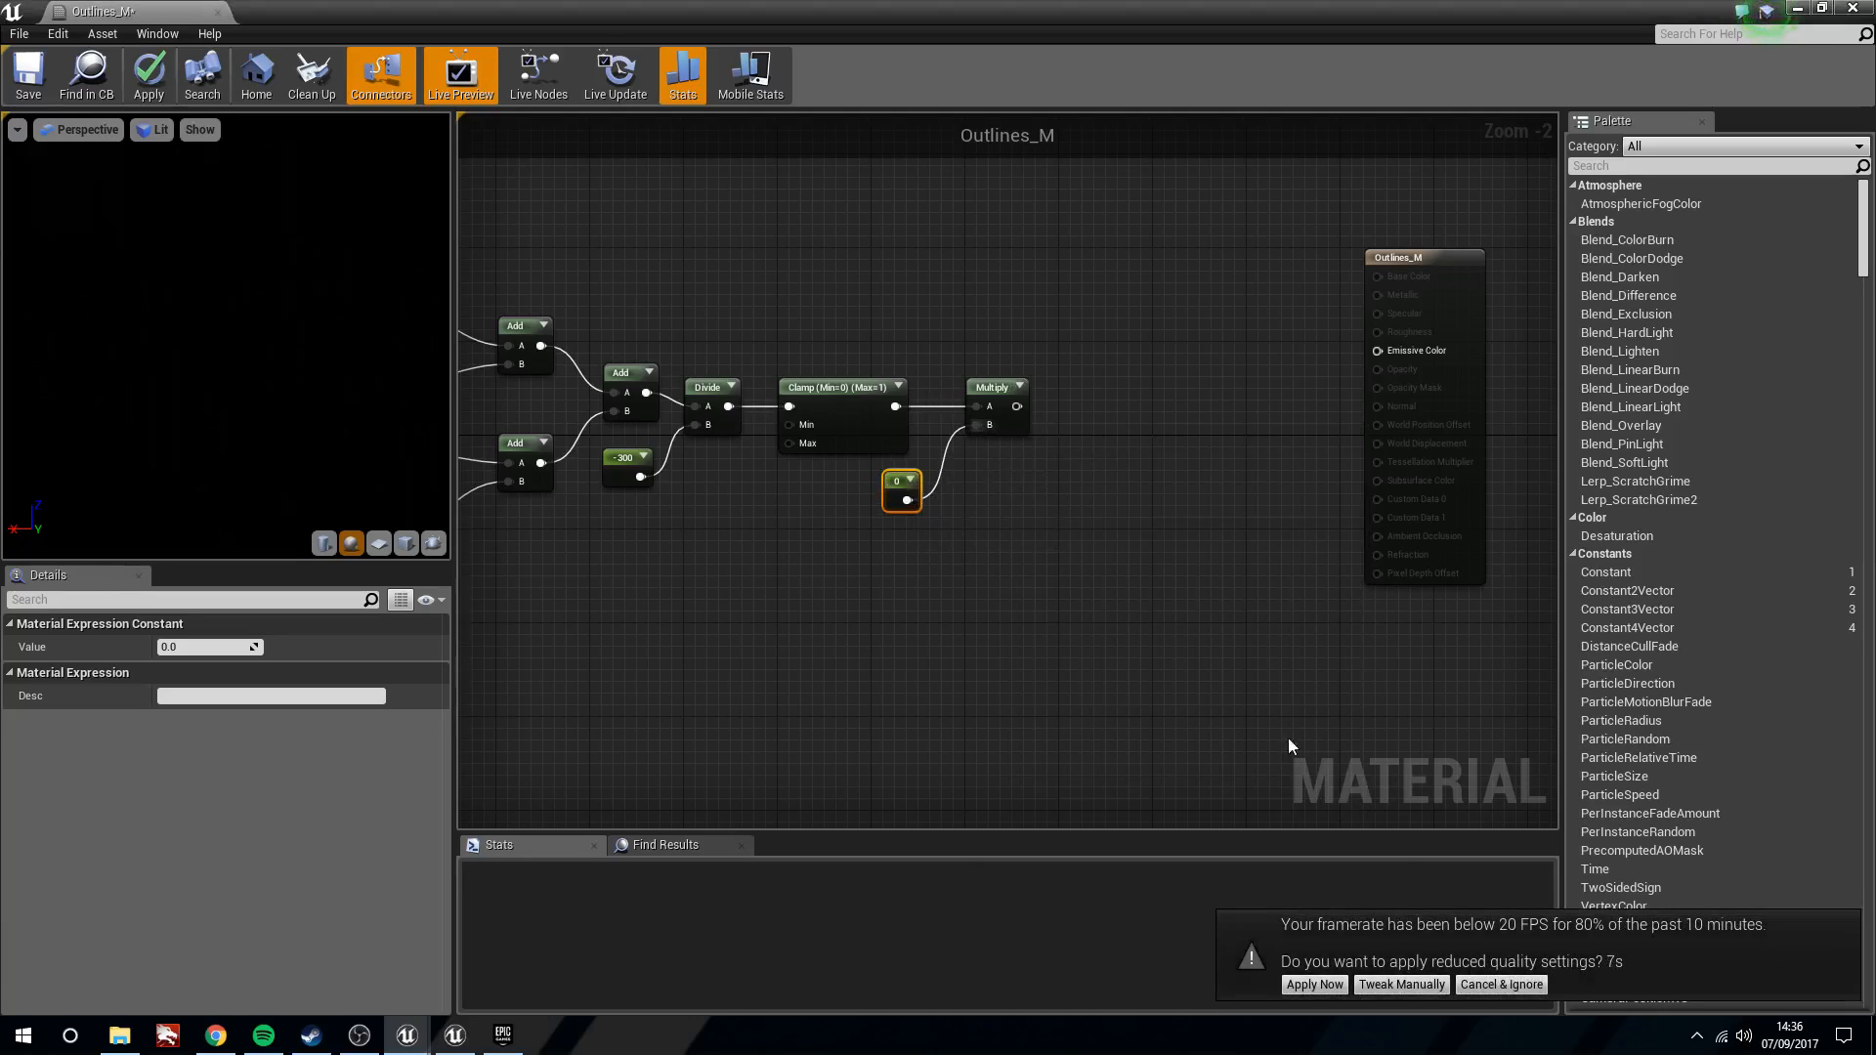
{"action": "left_click", "coordinate": [1502, 984]}
{"action": "mouse_move", "coordinate": [912, 494]}
{"action": "left_mouse_down"}
{"action": "mouse_move", "coordinate": [890, 493]}
{"action": "mouse_move", "coordinate": [913, 494]}
{"action": "left_mouse_up"}
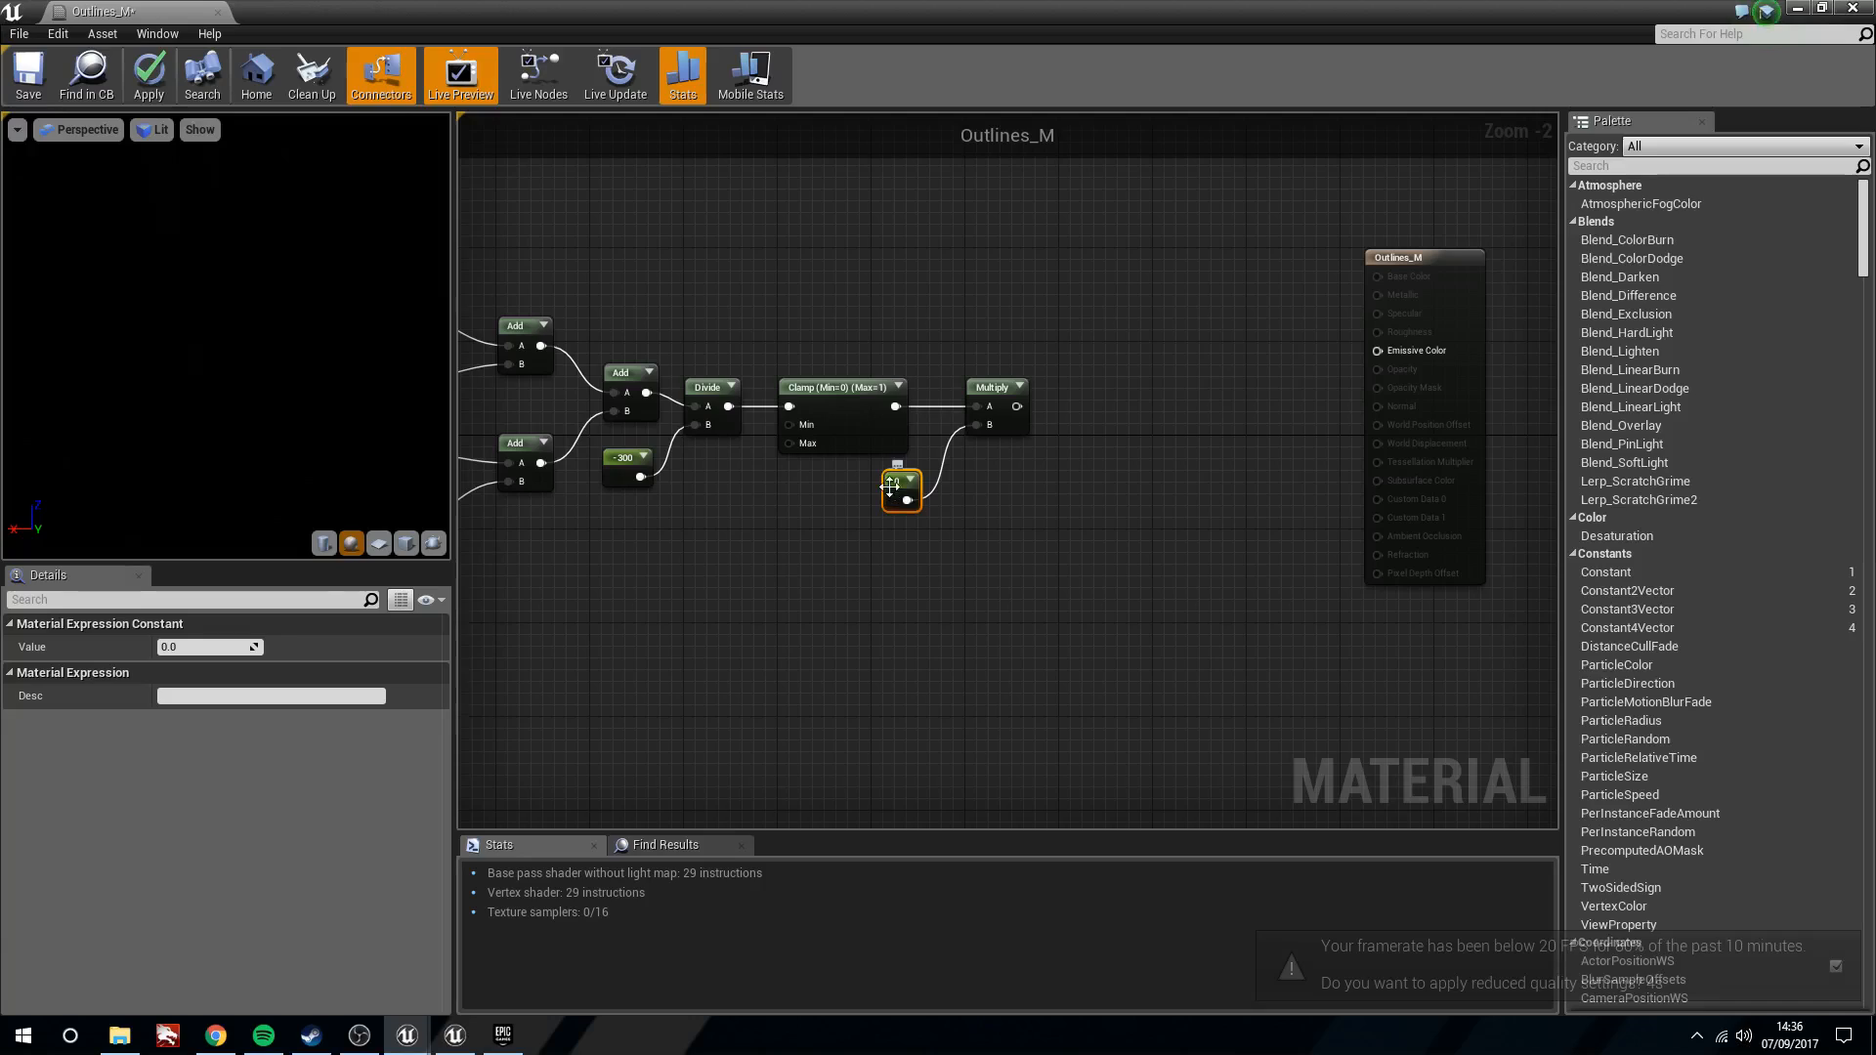
{"action": "left_click", "coordinate": [194, 644]}
{"action": "type", "text": "2"}
{"action": "key", "text": "Return"}
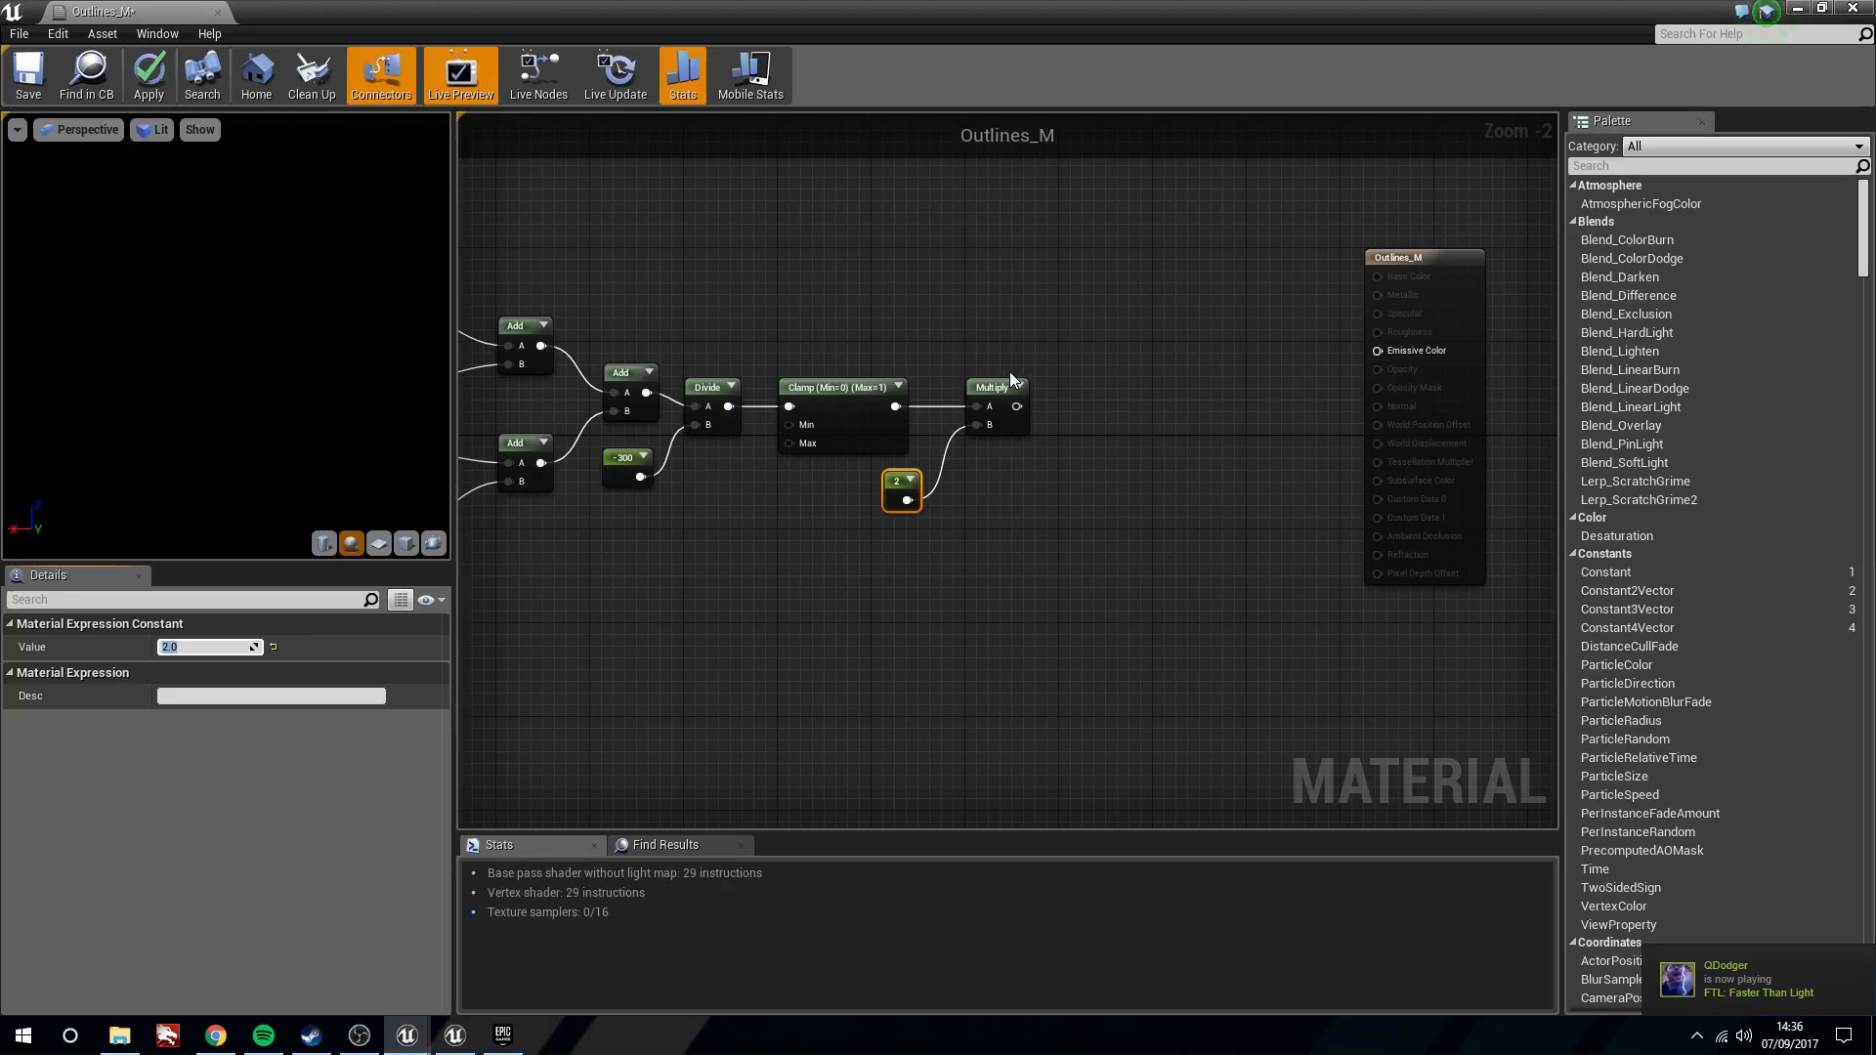
Add a component mask on the Multiply's output, keep only the R channel enabled, and align it beside the Multiply
{"action": "left_click_drag", "start_coordinate": [1016, 406], "coordinate": [1108, 432]}
{"action": "type", "text": "comp"}
{"action": "key", "text": "Return"}
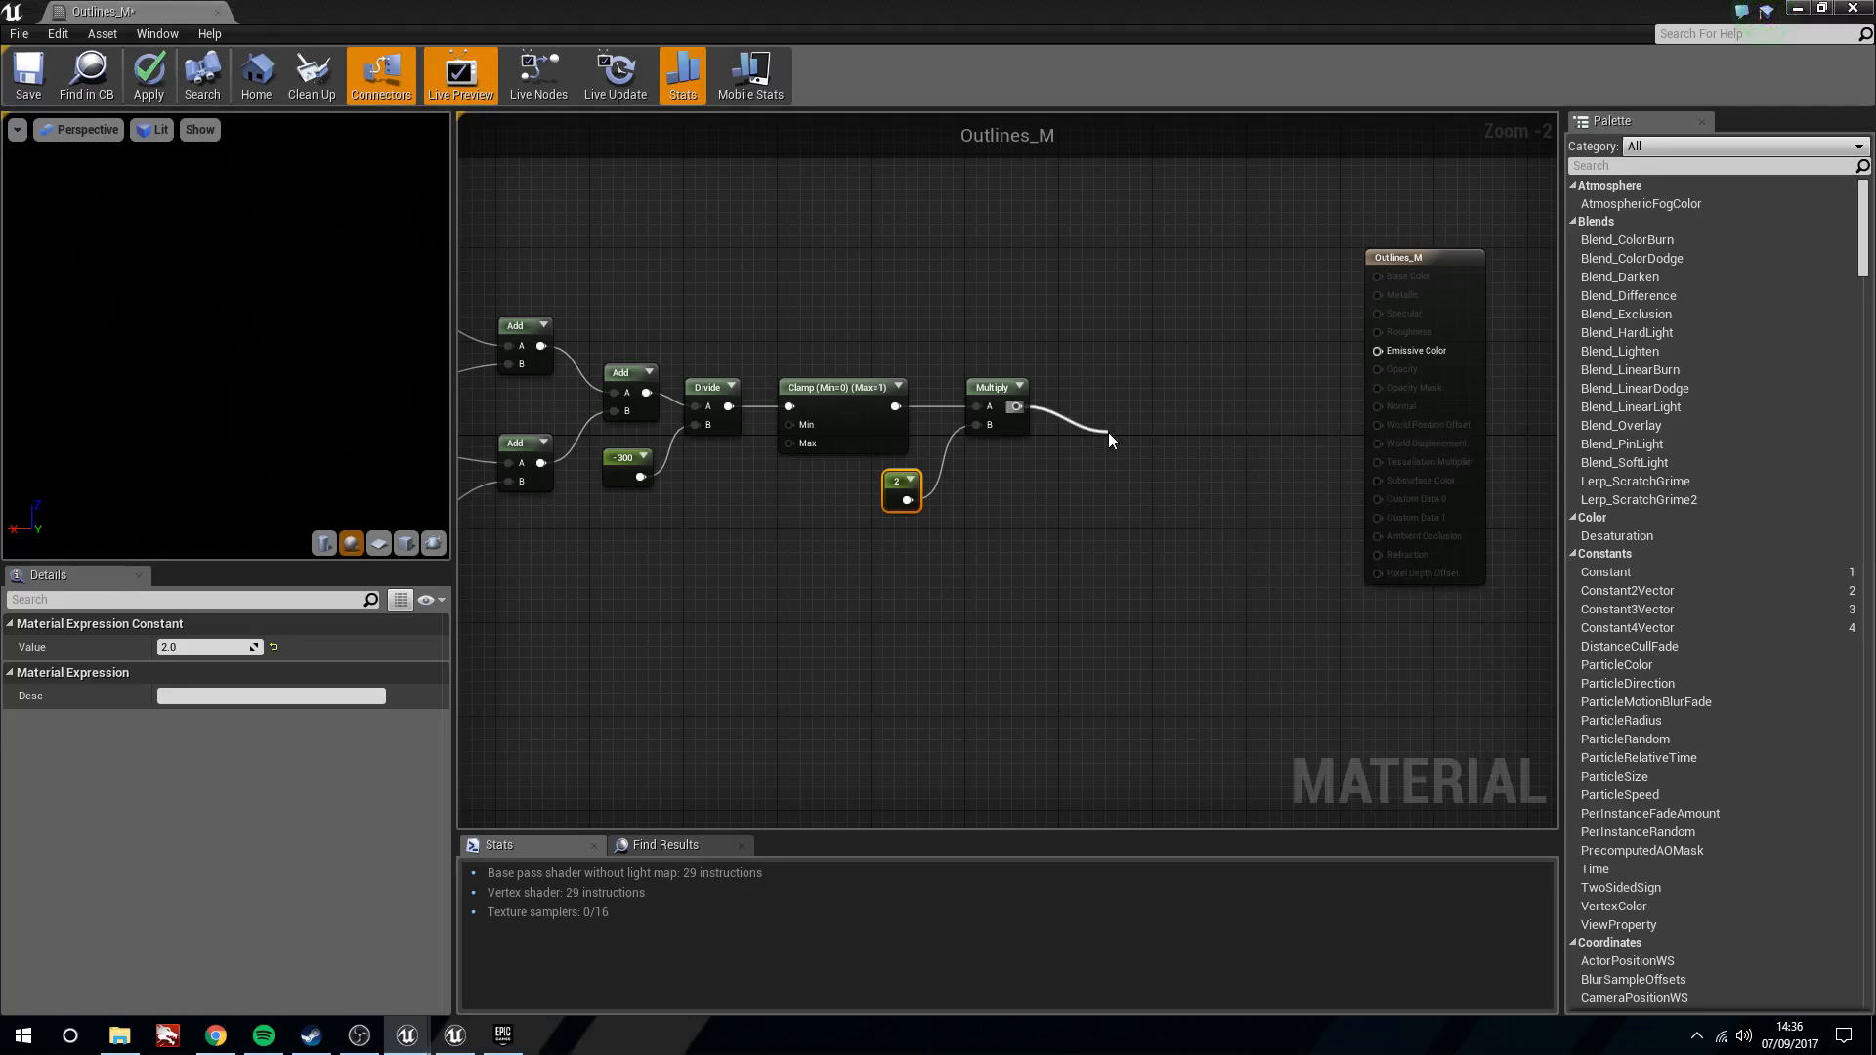
{"action": "left_click", "coordinate": [165, 670]}
{"action": "left_click_drag", "start_coordinate": [1125, 441], "coordinate": [1077, 385]}
Move the Outlines_M result node farther away to leave more space beyond the R mask
{"action": "right_click_drag", "start_coordinate": [1203, 413], "coordinate": [1000, 432]}
{"action": "left_click_drag", "start_coordinate": [1224, 272], "coordinate": [1526, 317]}
{"action": "scroll", "coordinate": [1544, 567], "scroll_direction": "down", "scroll_amount": 3}
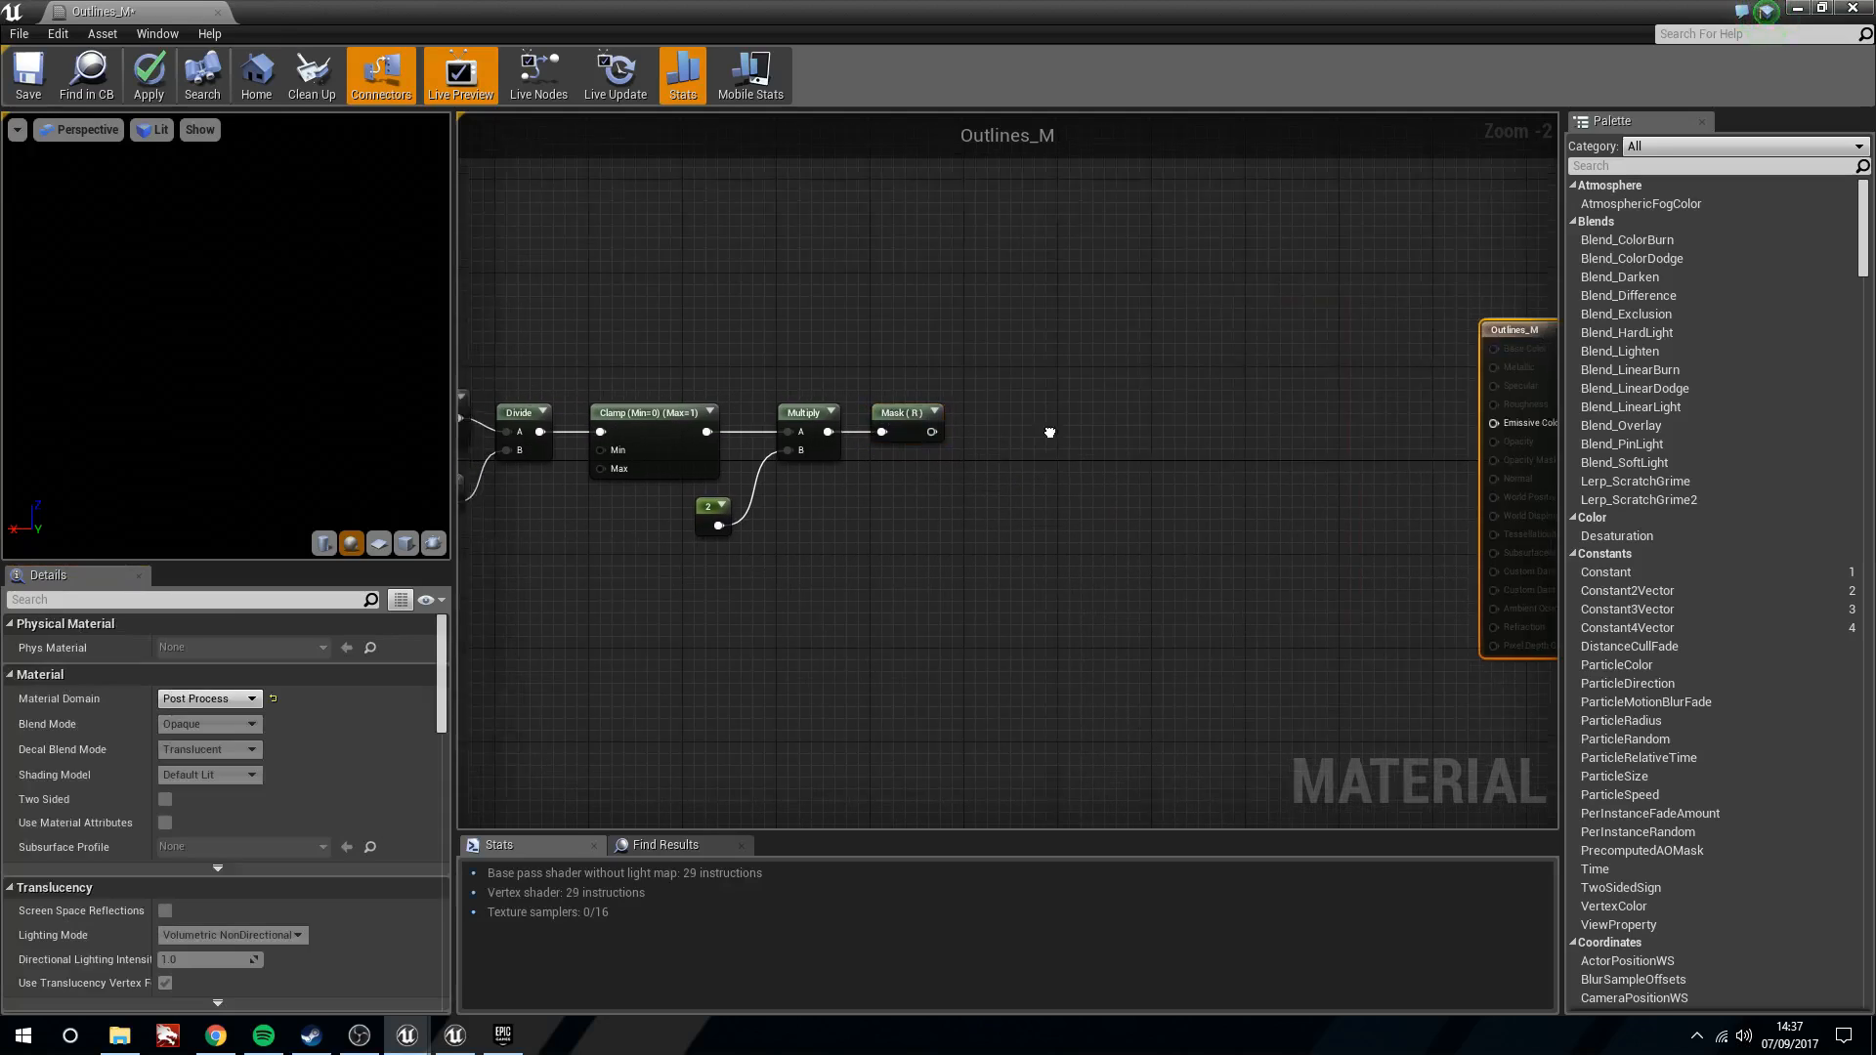
{"action": "right_click_drag", "start_coordinate": [1252, 467], "coordinate": [1065, 462]}
Add another Multiply node beyond the R mask and connect the mask's output to its B input
{"action": "scroll", "coordinate": [1065, 461], "scroll_direction": "up", "scroll_amount": 3}
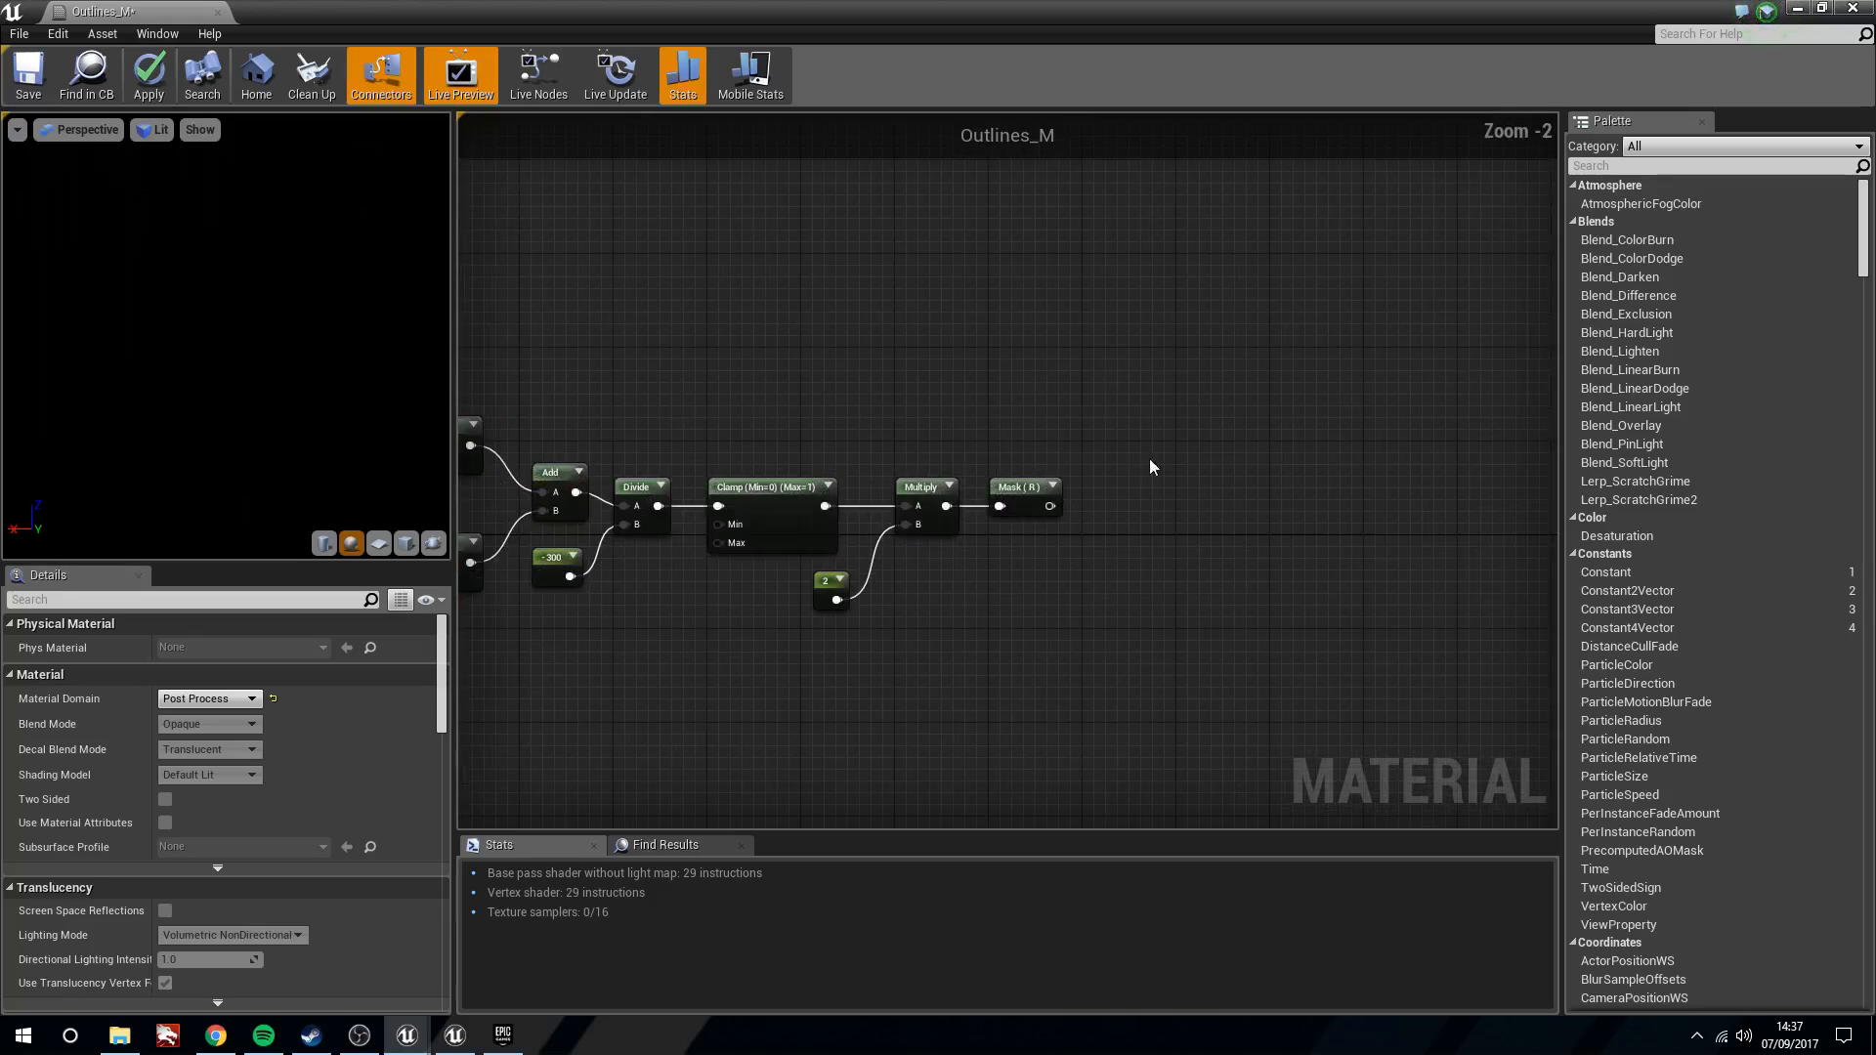
{"action": "left_click", "coordinate": [1102, 482]}
{"action": "left_click_drag", "start_coordinate": [1117, 526], "coordinate": [1049, 506]}
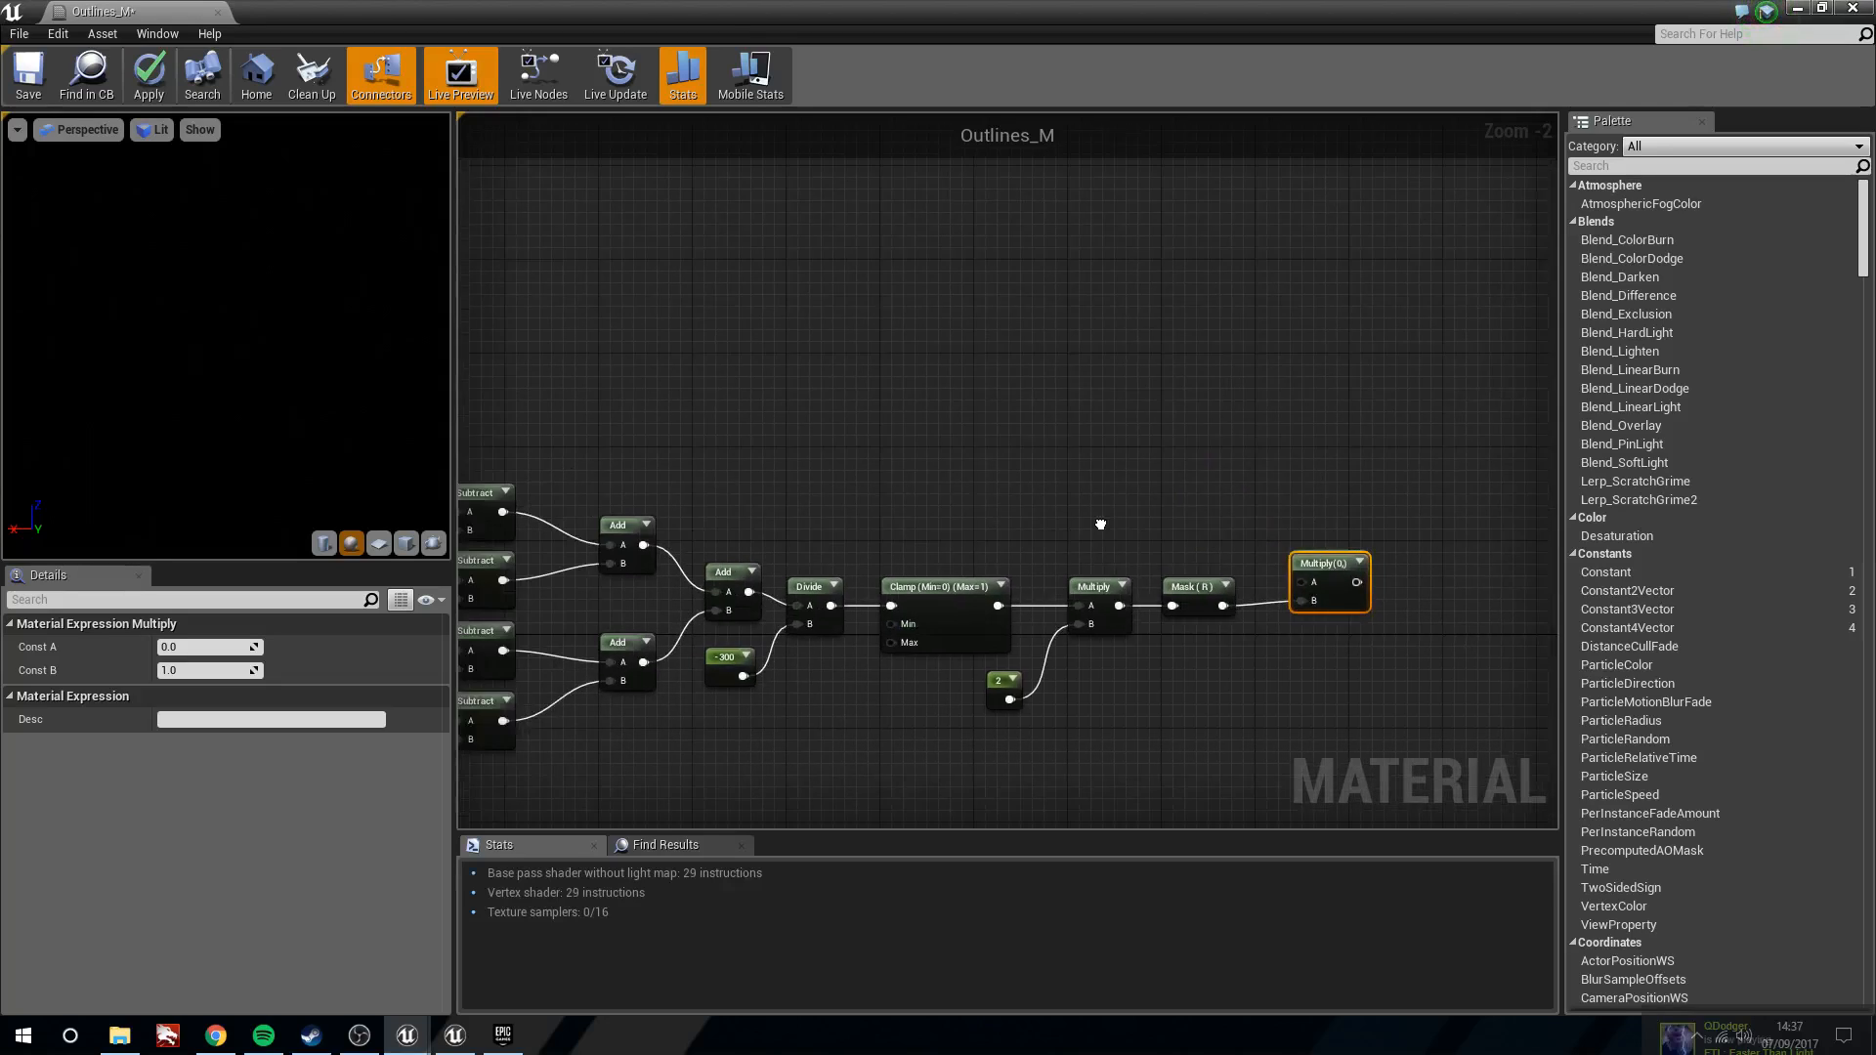
Move the final Multiply node slightly up and farther away from the R mask
{"action": "scroll", "coordinate": [928, 424], "scroll_direction": "down", "scroll_amount": 1}
{"action": "right_click_drag", "start_coordinate": [928, 424], "coordinate": [1098, 508]}
{"action": "right_click_drag", "start_coordinate": [925, 418], "coordinate": [989, 389]}
{"action": "scroll", "coordinate": [1109, 461], "scroll_direction": "down", "scroll_amount": 1}
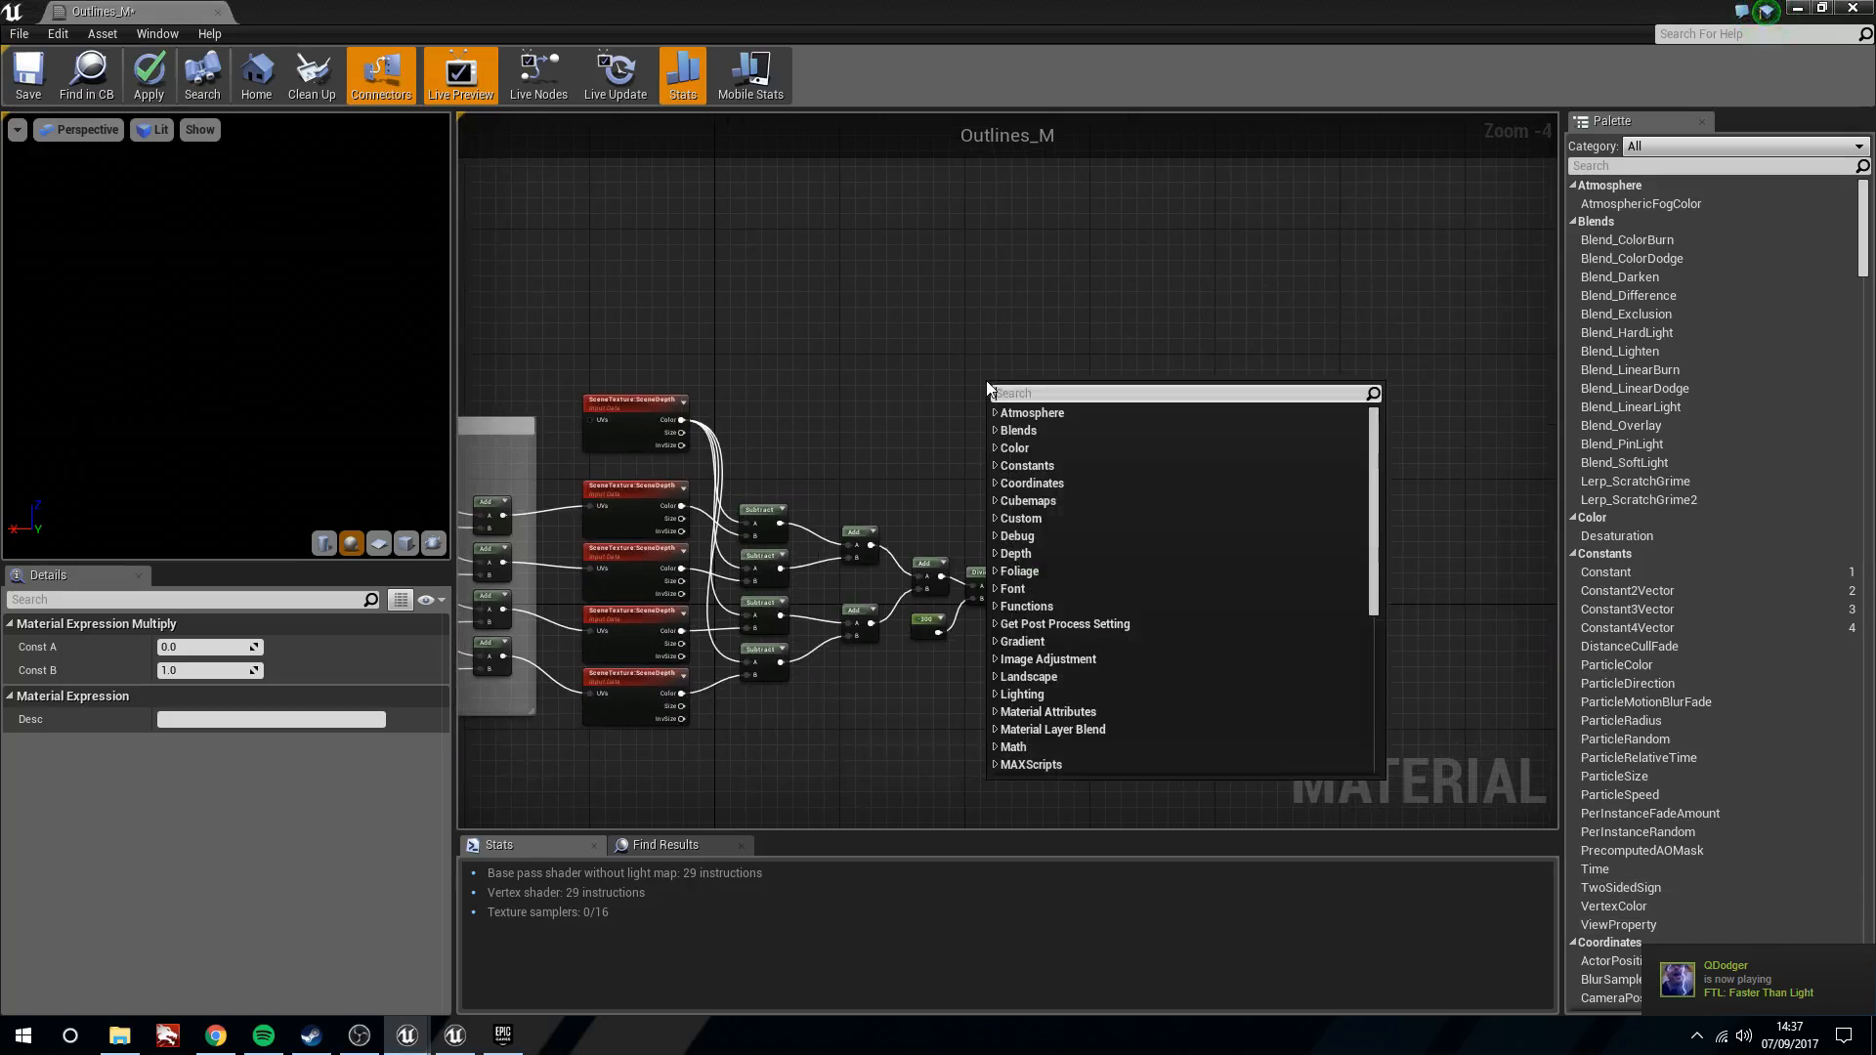
{"action": "left_click", "coordinate": [776, 299]}
{"action": "scroll", "coordinate": [864, 377], "scroll_direction": "down", "scroll_amount": 1}
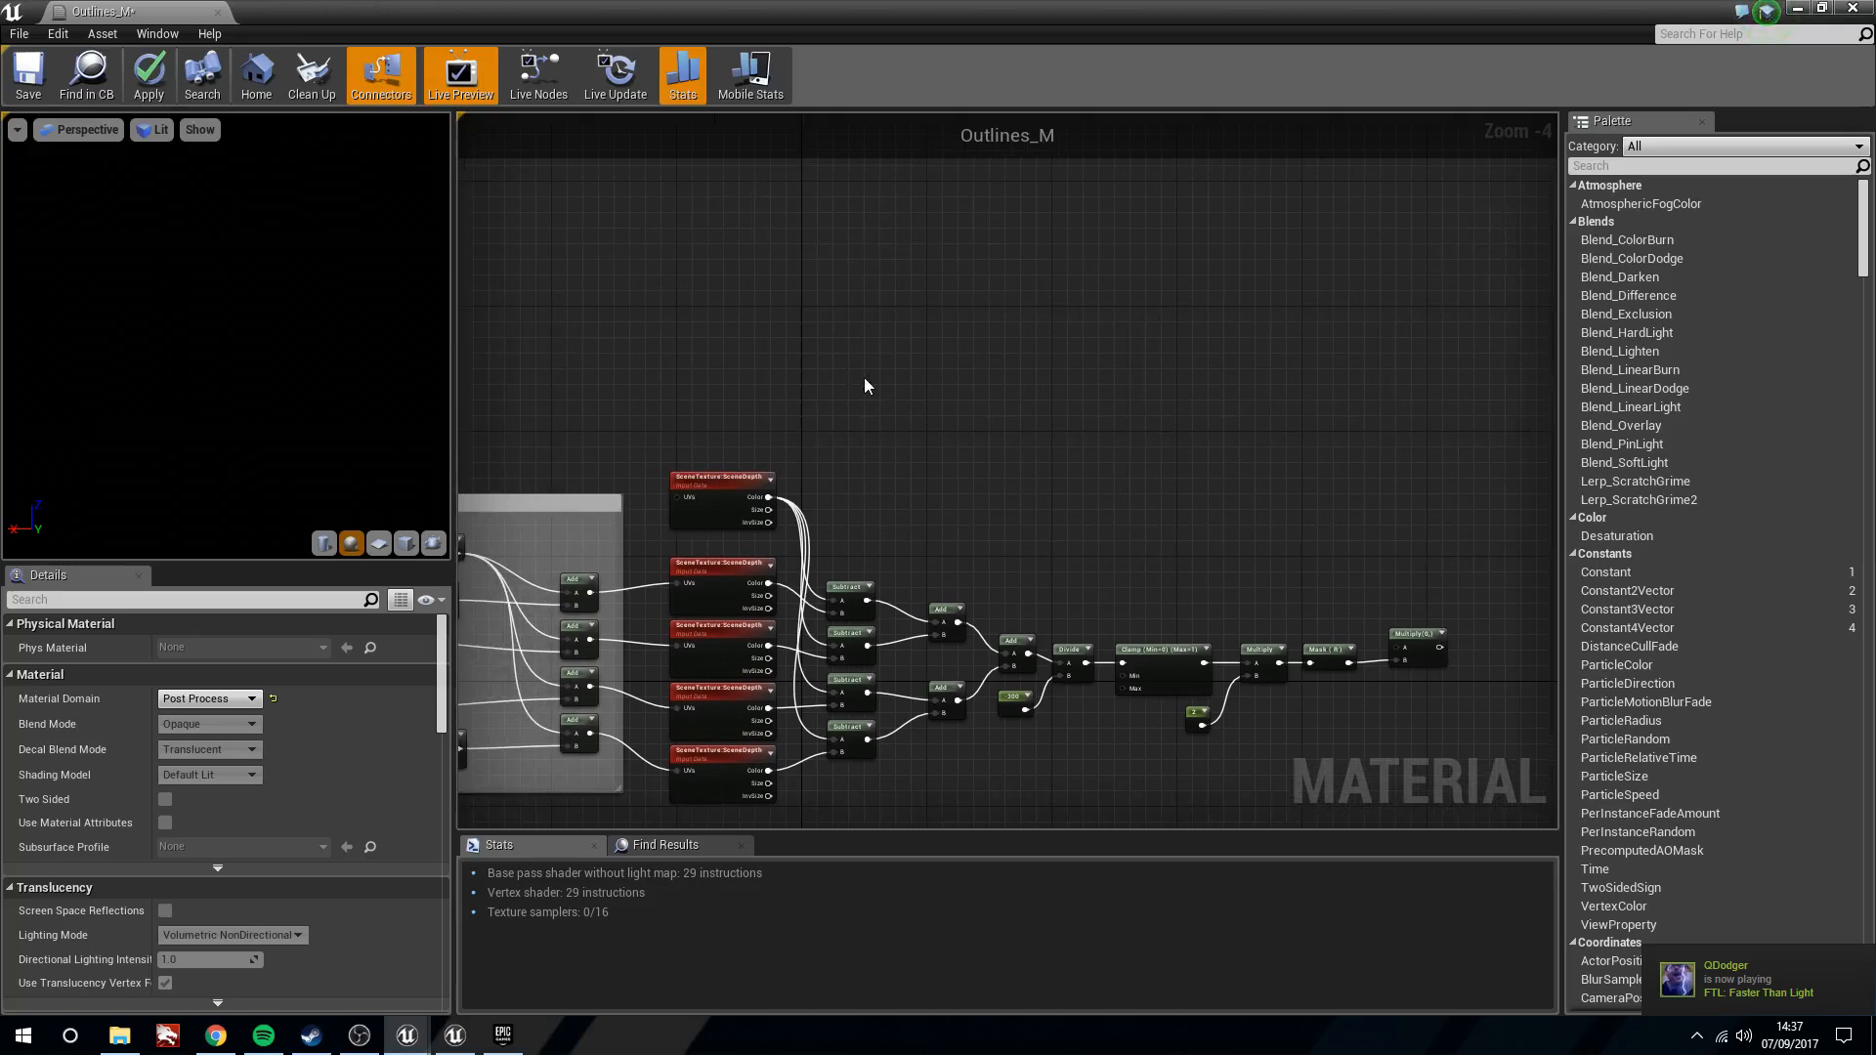
{"action": "right_click_drag", "start_coordinate": [863, 377], "coordinate": [980, 425]}
{"action": "scroll", "coordinate": [1381, 618], "scroll_direction": "up", "scroll_amount": 4}
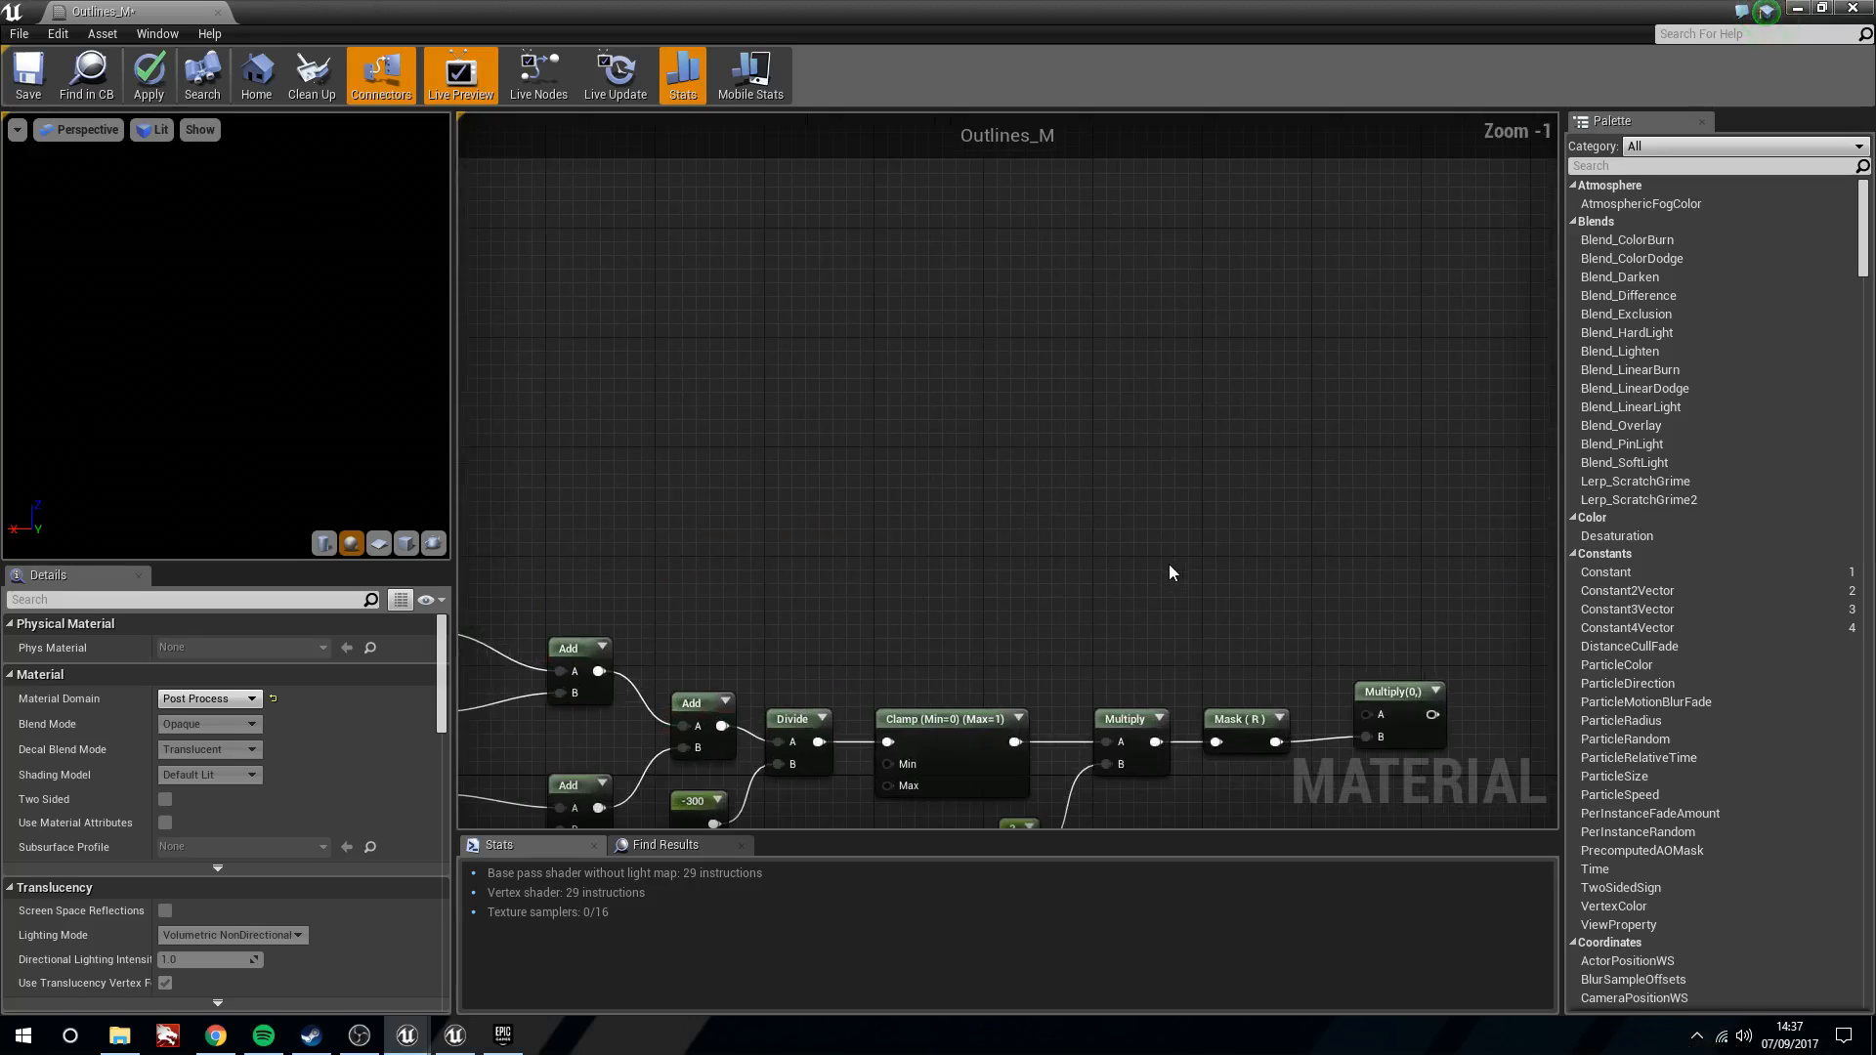
{"action": "right_click_drag", "start_coordinate": [1263, 613], "coordinate": [1026, 479]}
{"action": "left_click", "coordinate": [1153, 542]}
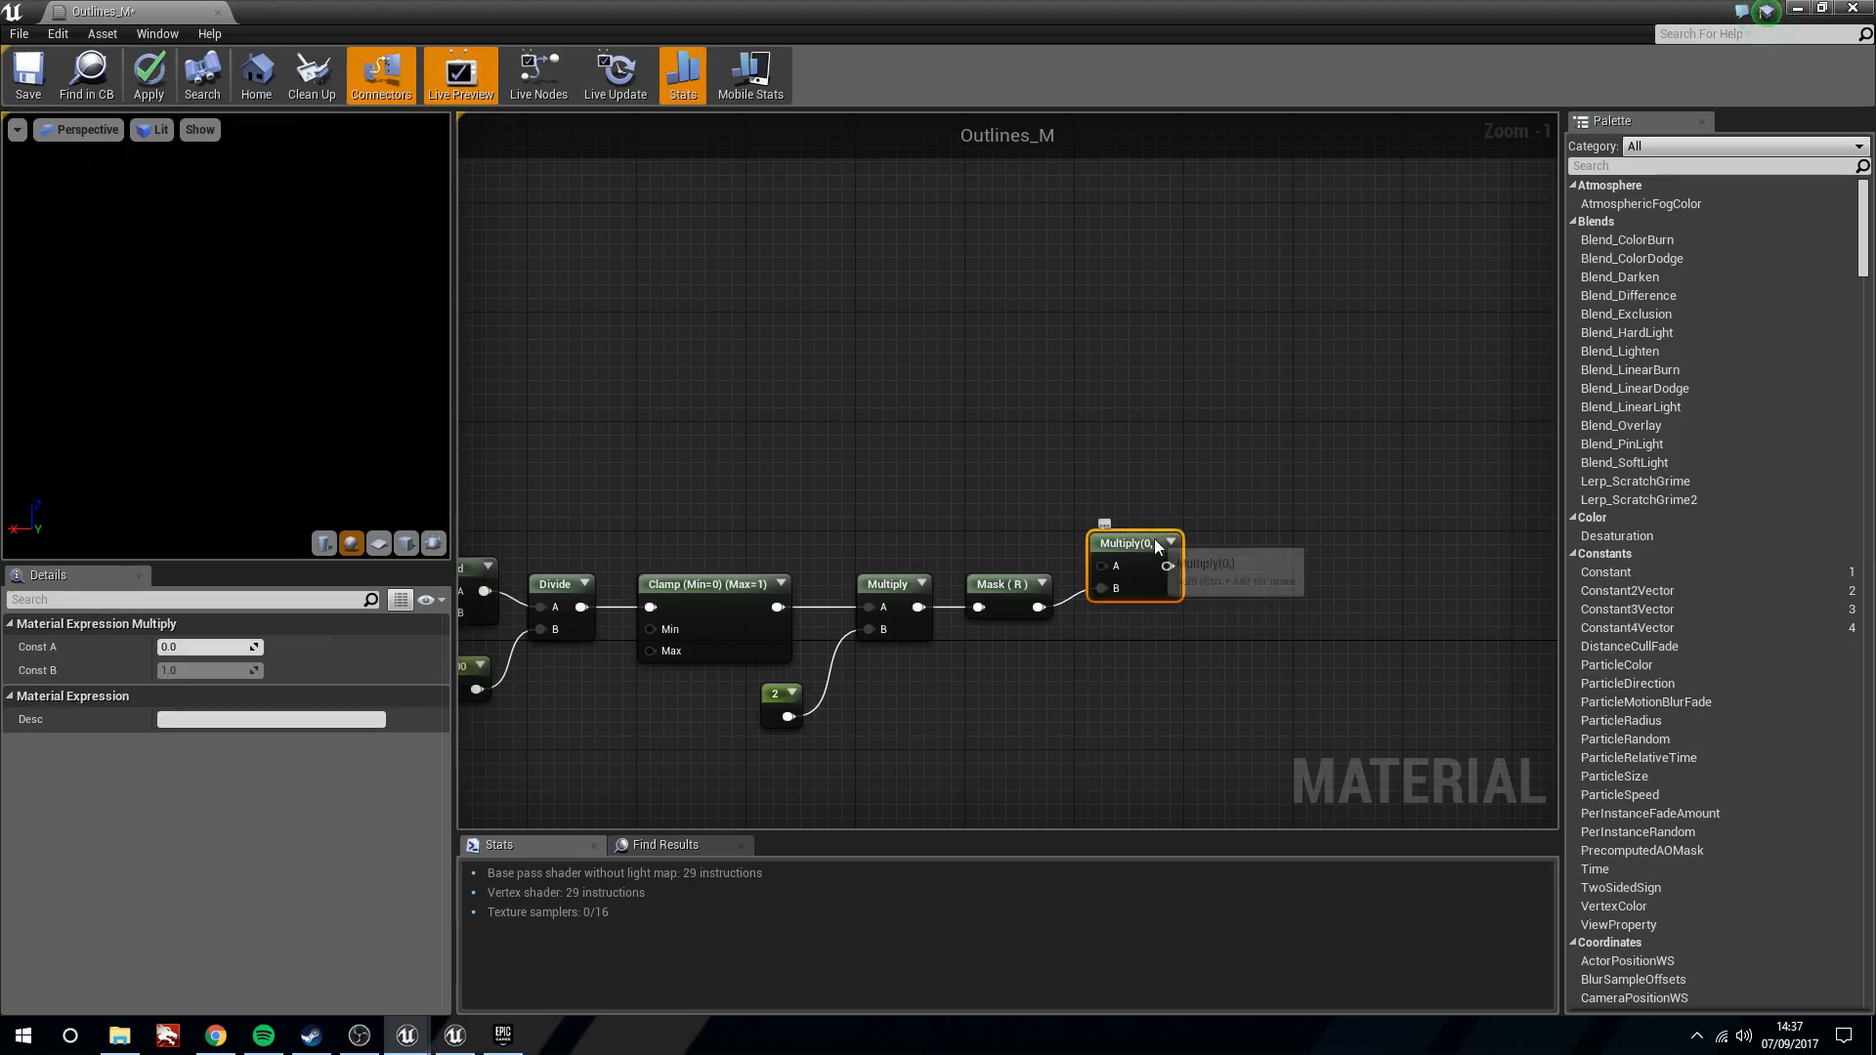
{"action": "left_click_drag", "start_coordinate": [1154, 540], "coordinate": [1191, 519]}
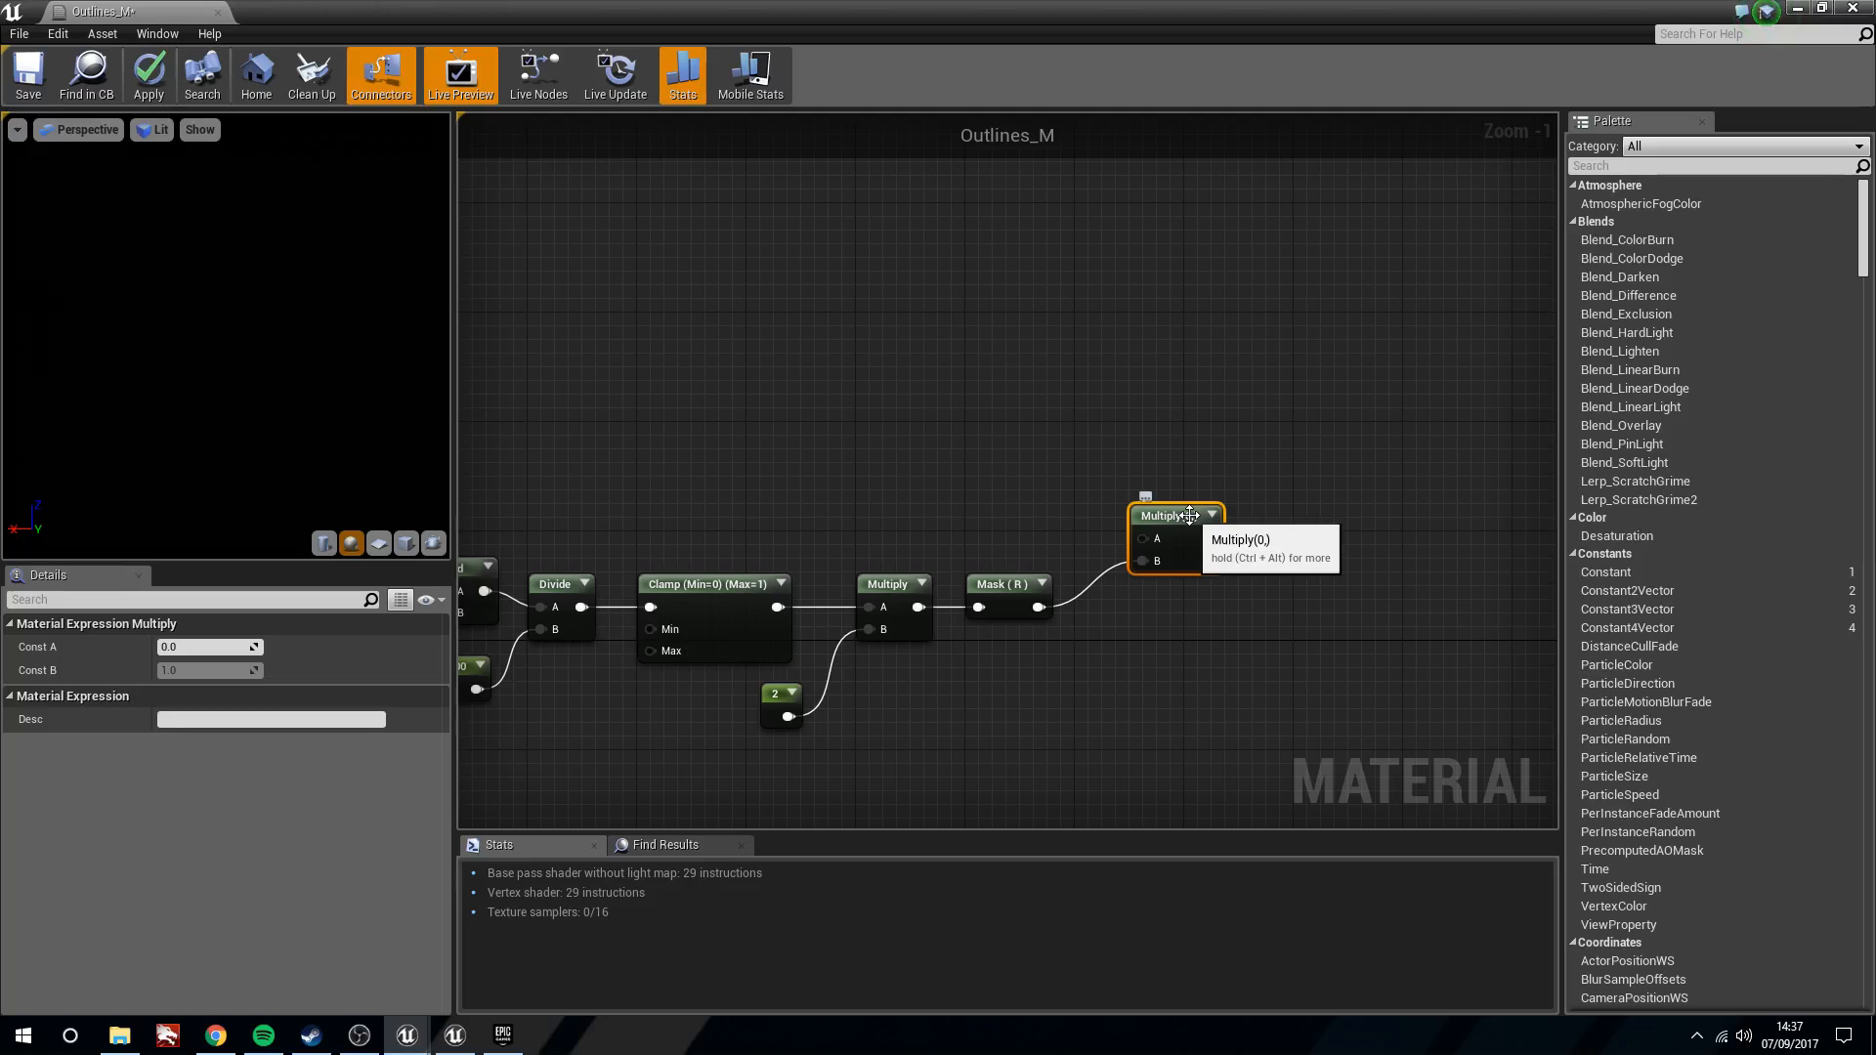
Add a Scene Depth node in the empty graph area above the subtract and add chain
{"action": "scroll", "coordinate": [1072, 443], "scroll_direction": "down", "scroll_amount": 2}
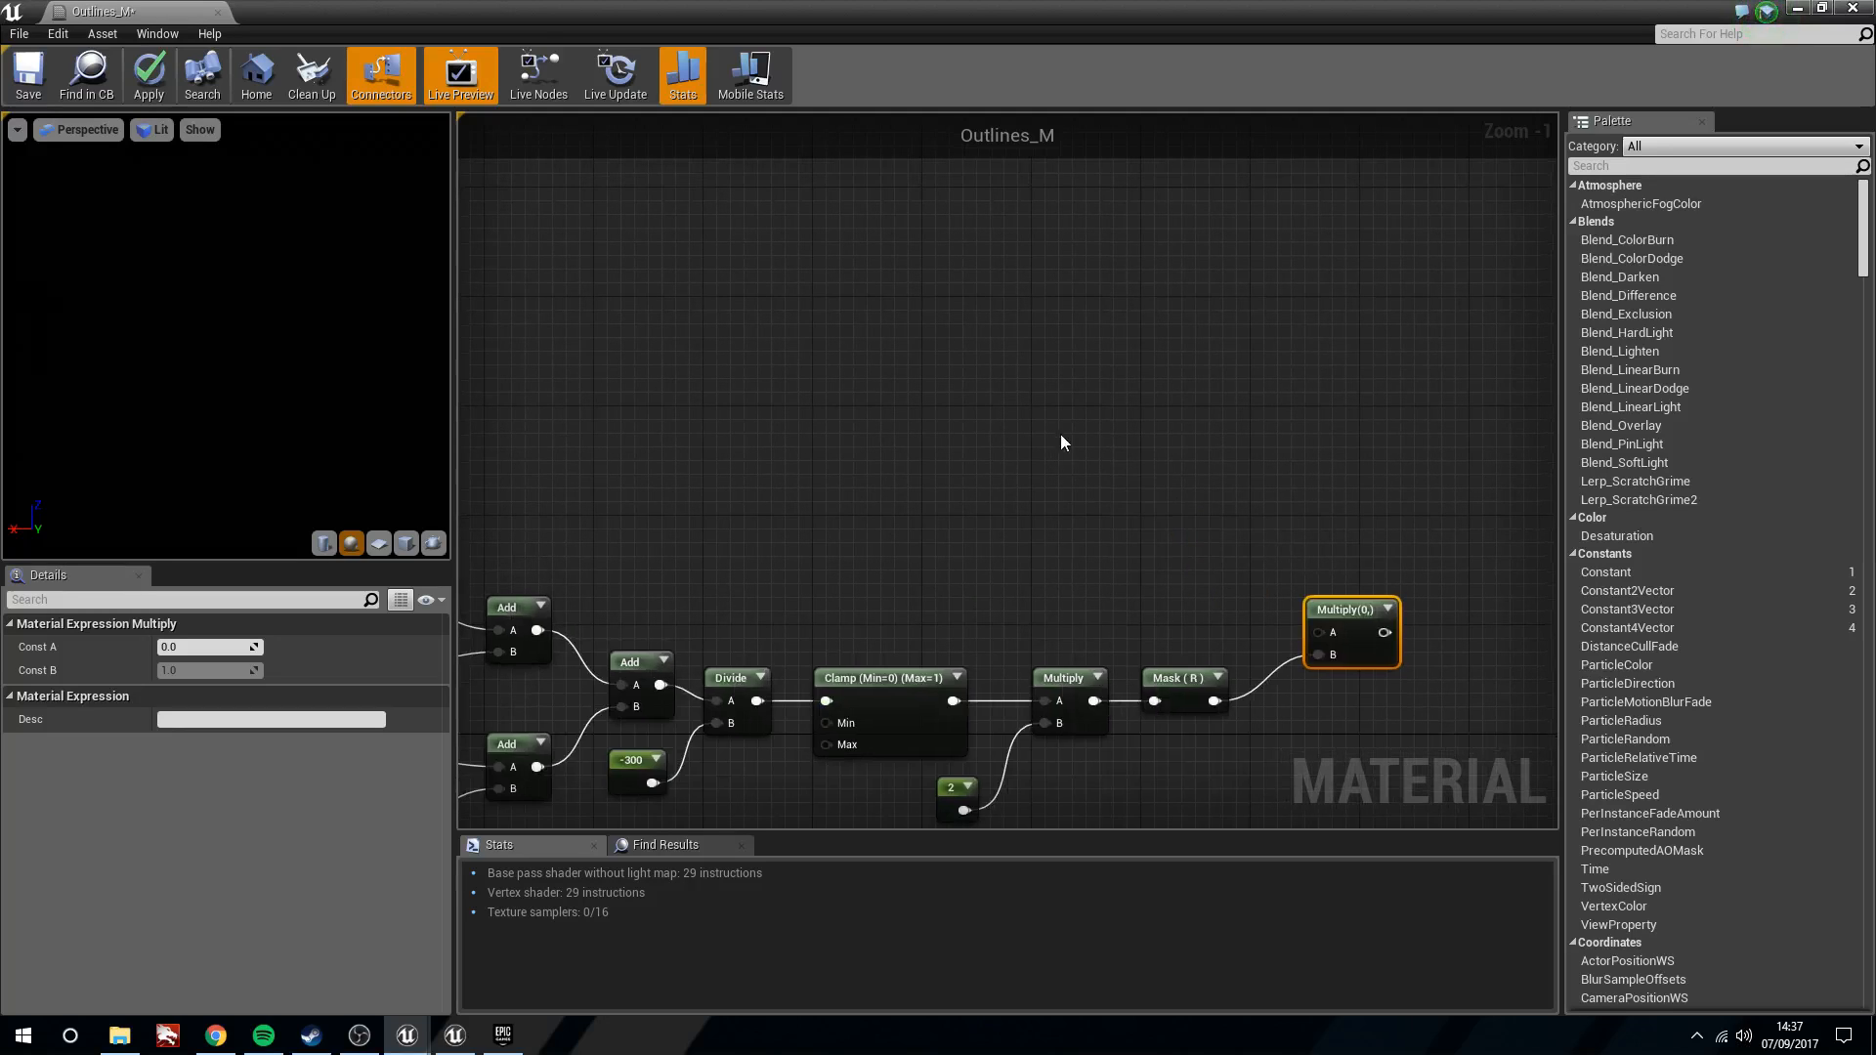
{"action": "right_click_drag", "start_coordinate": [831, 330], "coordinate": [919, 413]}
{"action": "right_click", "coordinate": [918, 413]}
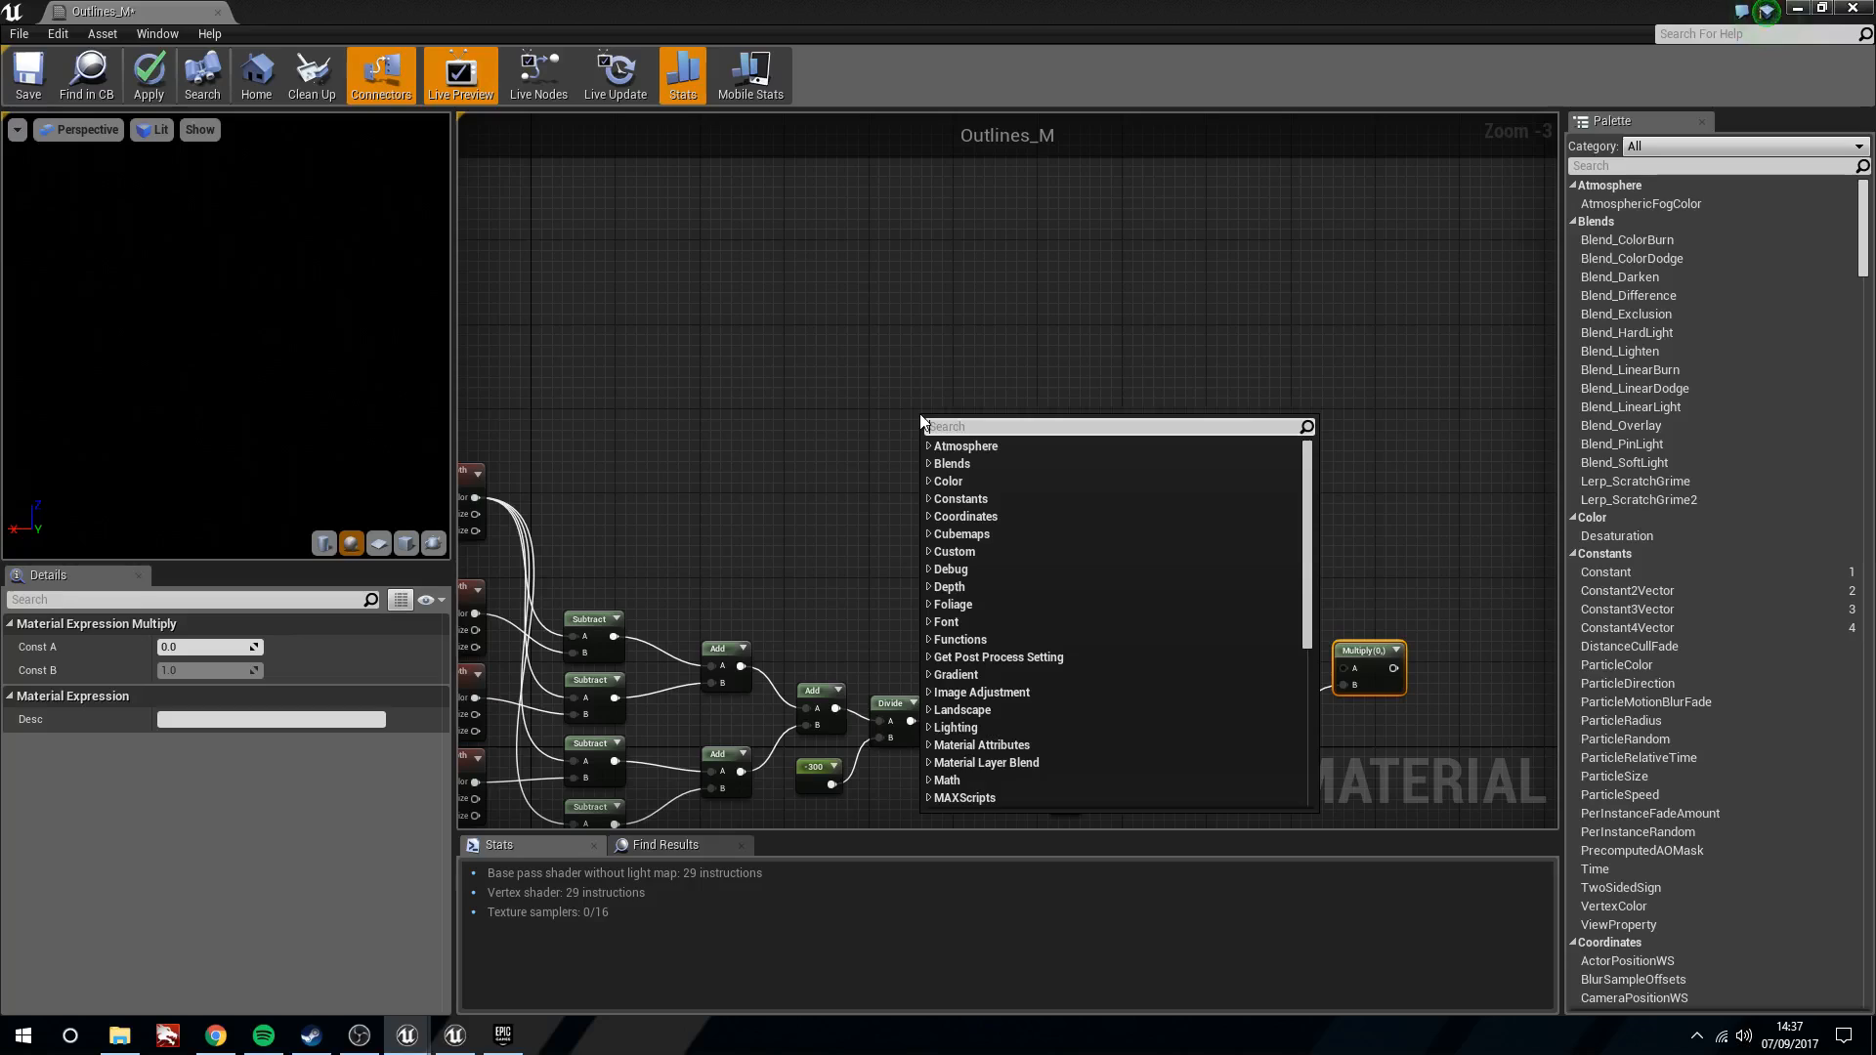
{"action": "type", "text": "s"}
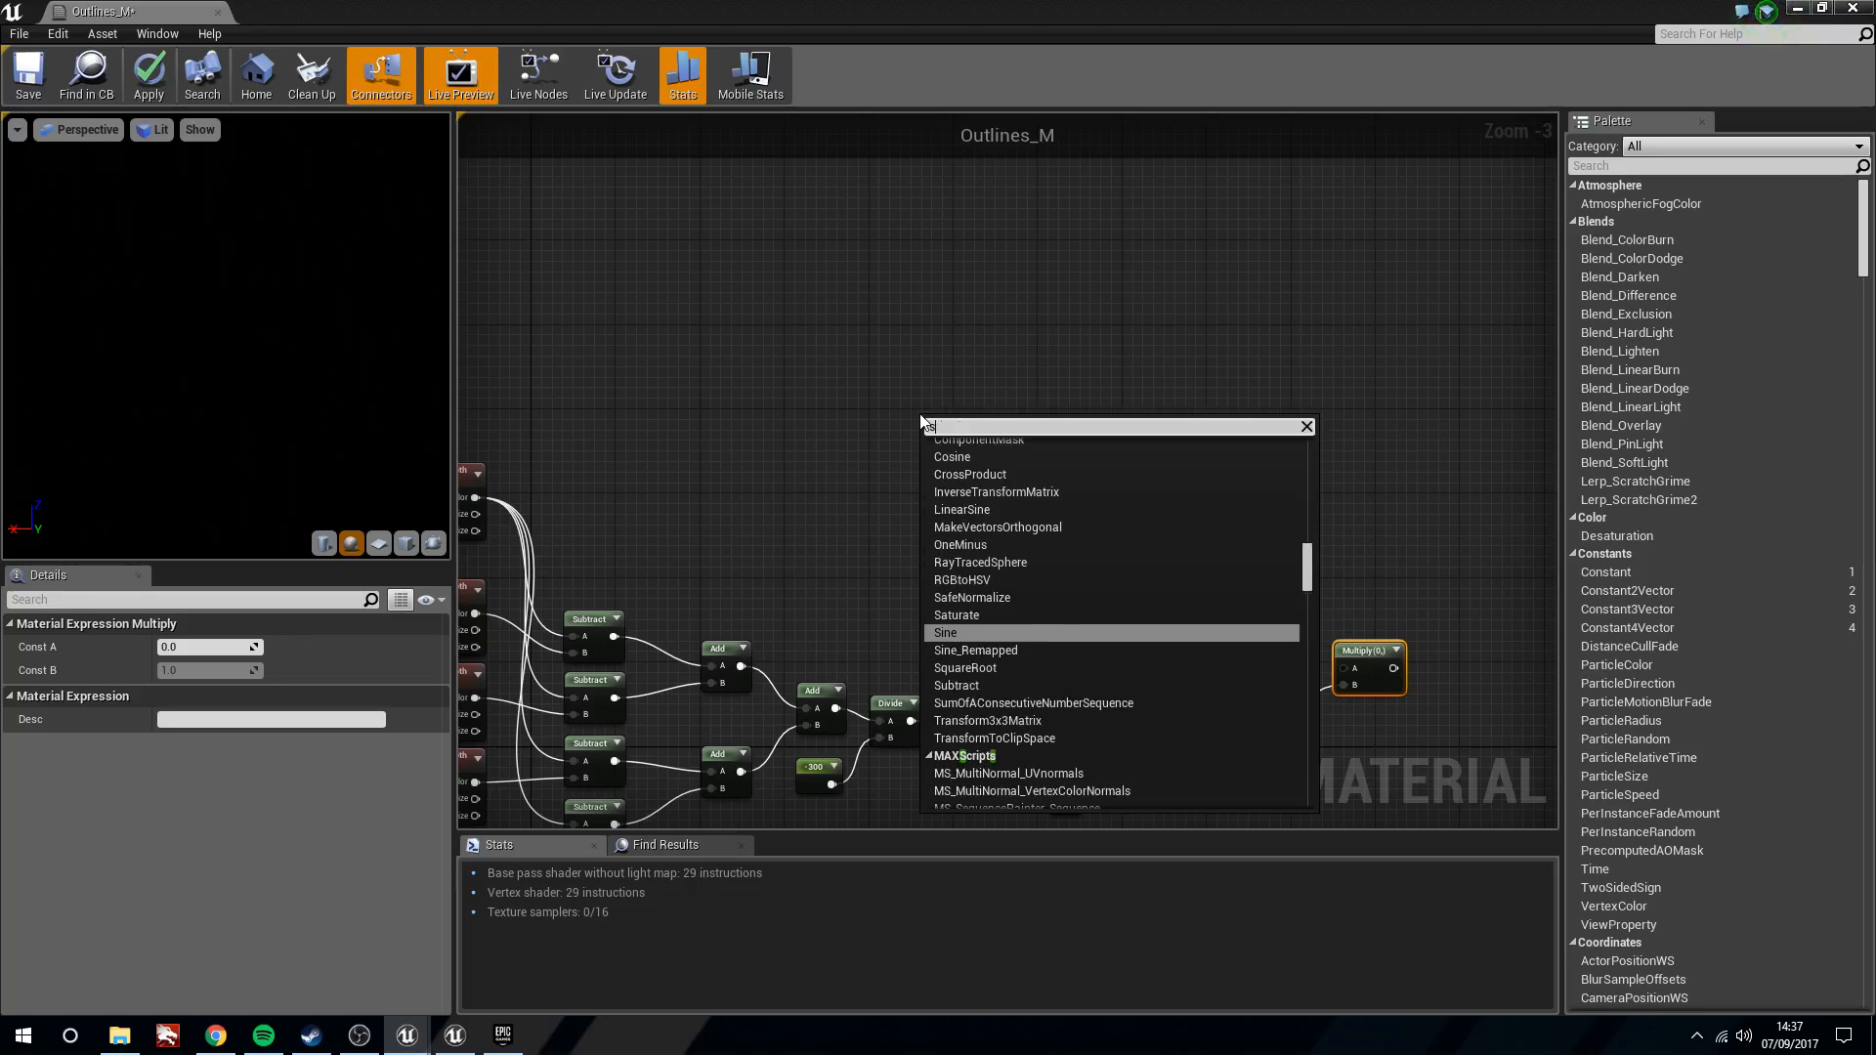
{"action": "type", "text": "cenet"}
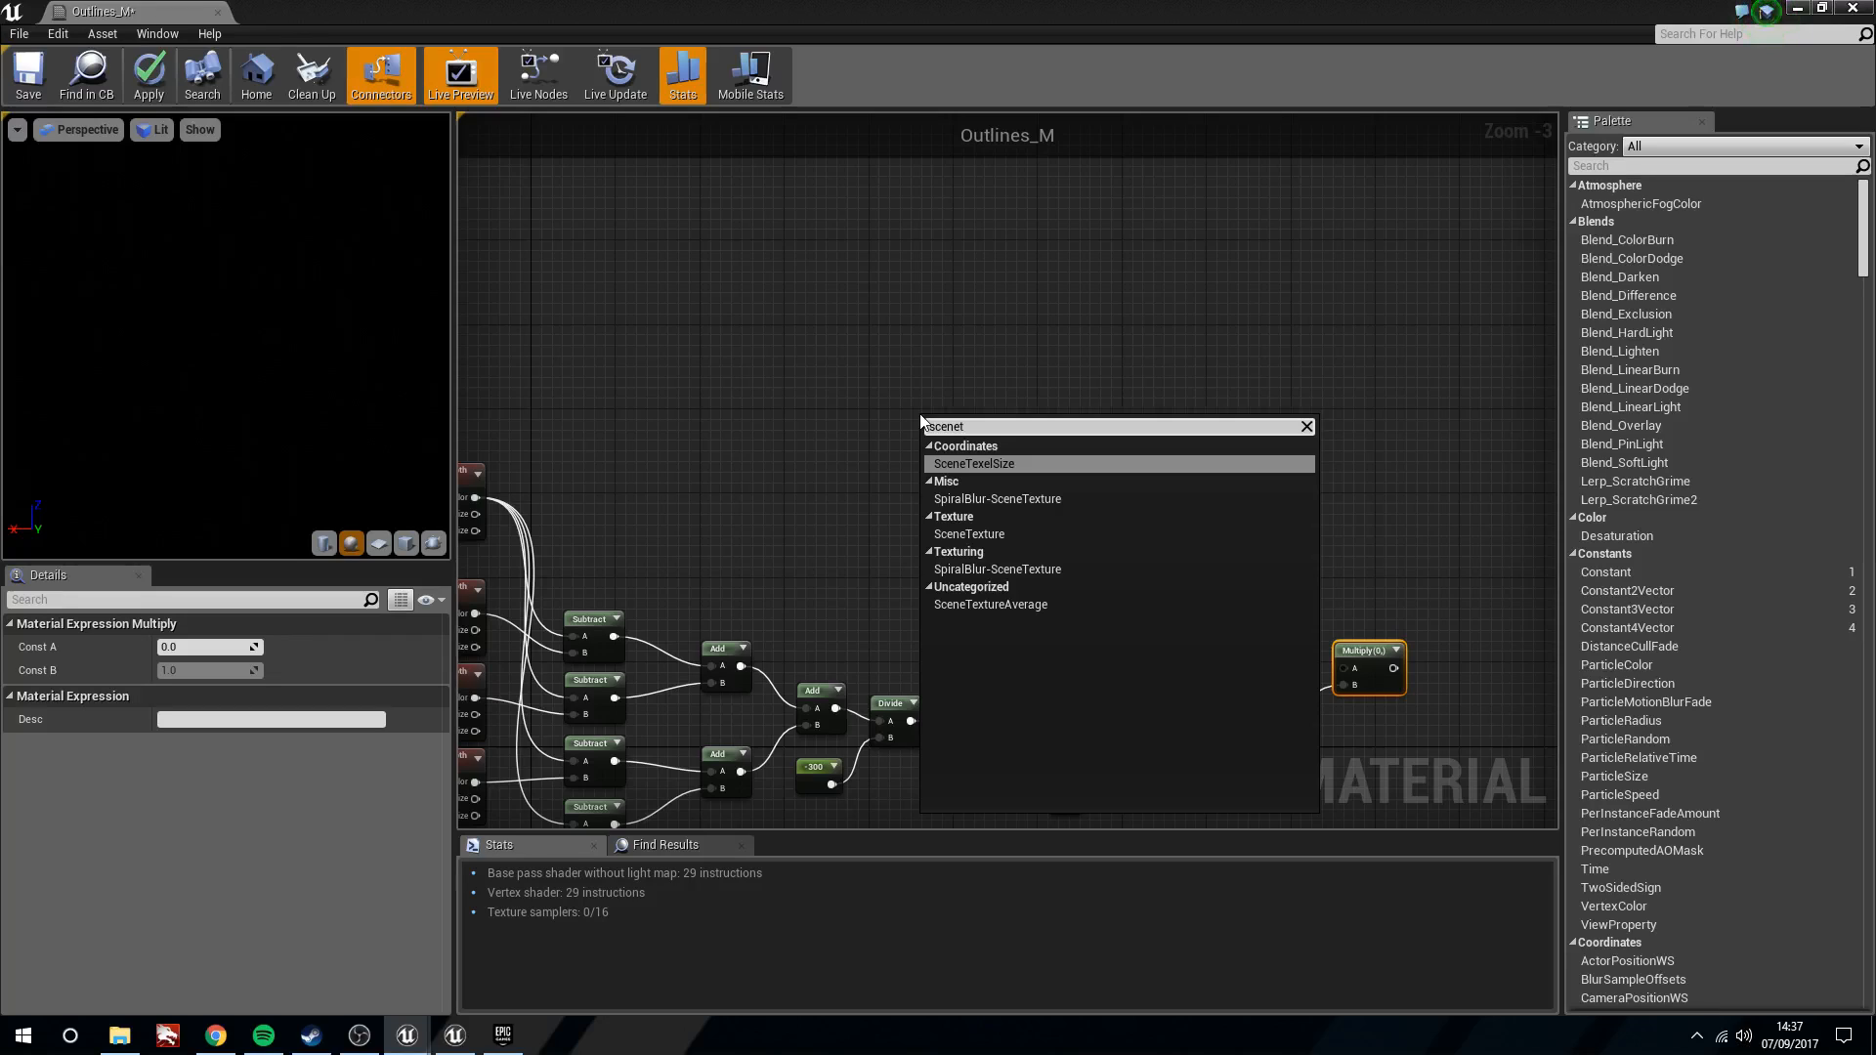
{"action": "key", "text": "BackSpace"}
{"action": "key", "text": "Down"}
{"action": "key", "text": "Return"}
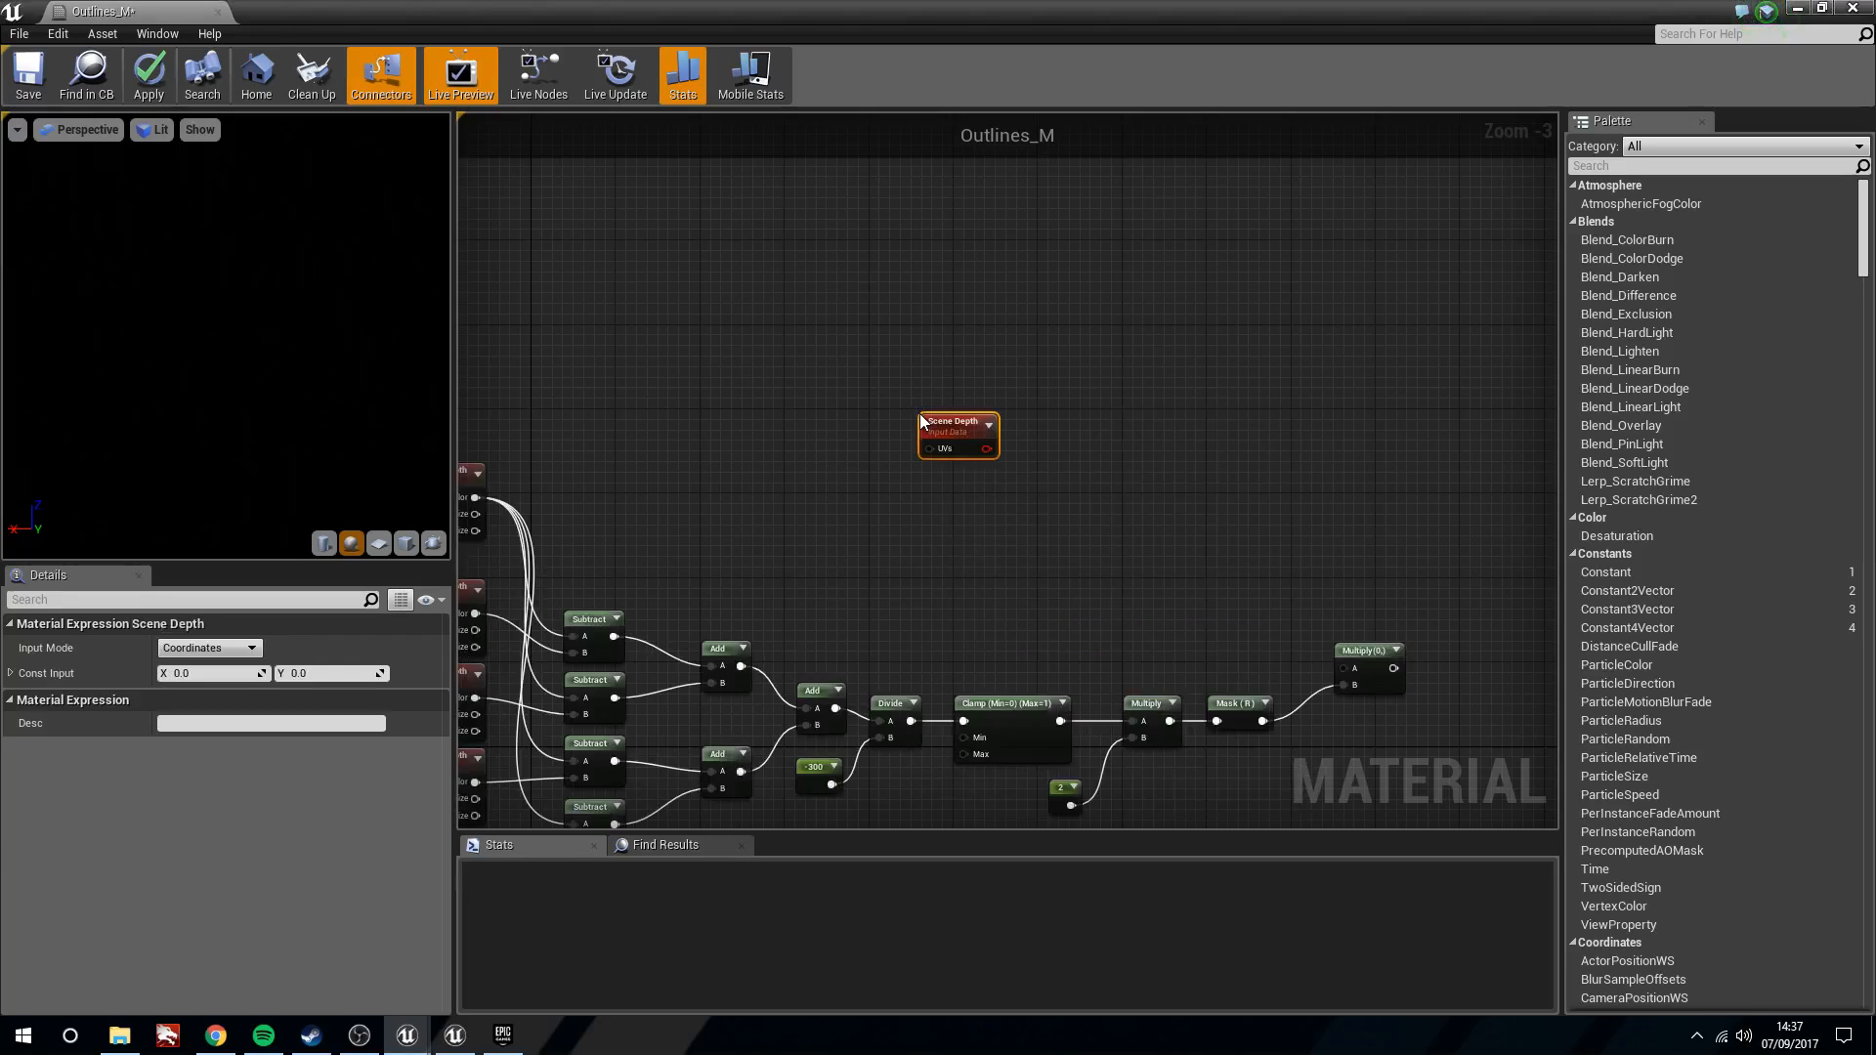
{"action": "scroll", "coordinate": [919, 413], "scroll_direction": "up", "scroll_amount": 4}
{"action": "left_click_drag", "start_coordinate": [953, 430], "coordinate": [735, 241]}
{"action": "scroll", "coordinate": [912, 424], "scroll_direction": "down", "scroll_amount": 3}
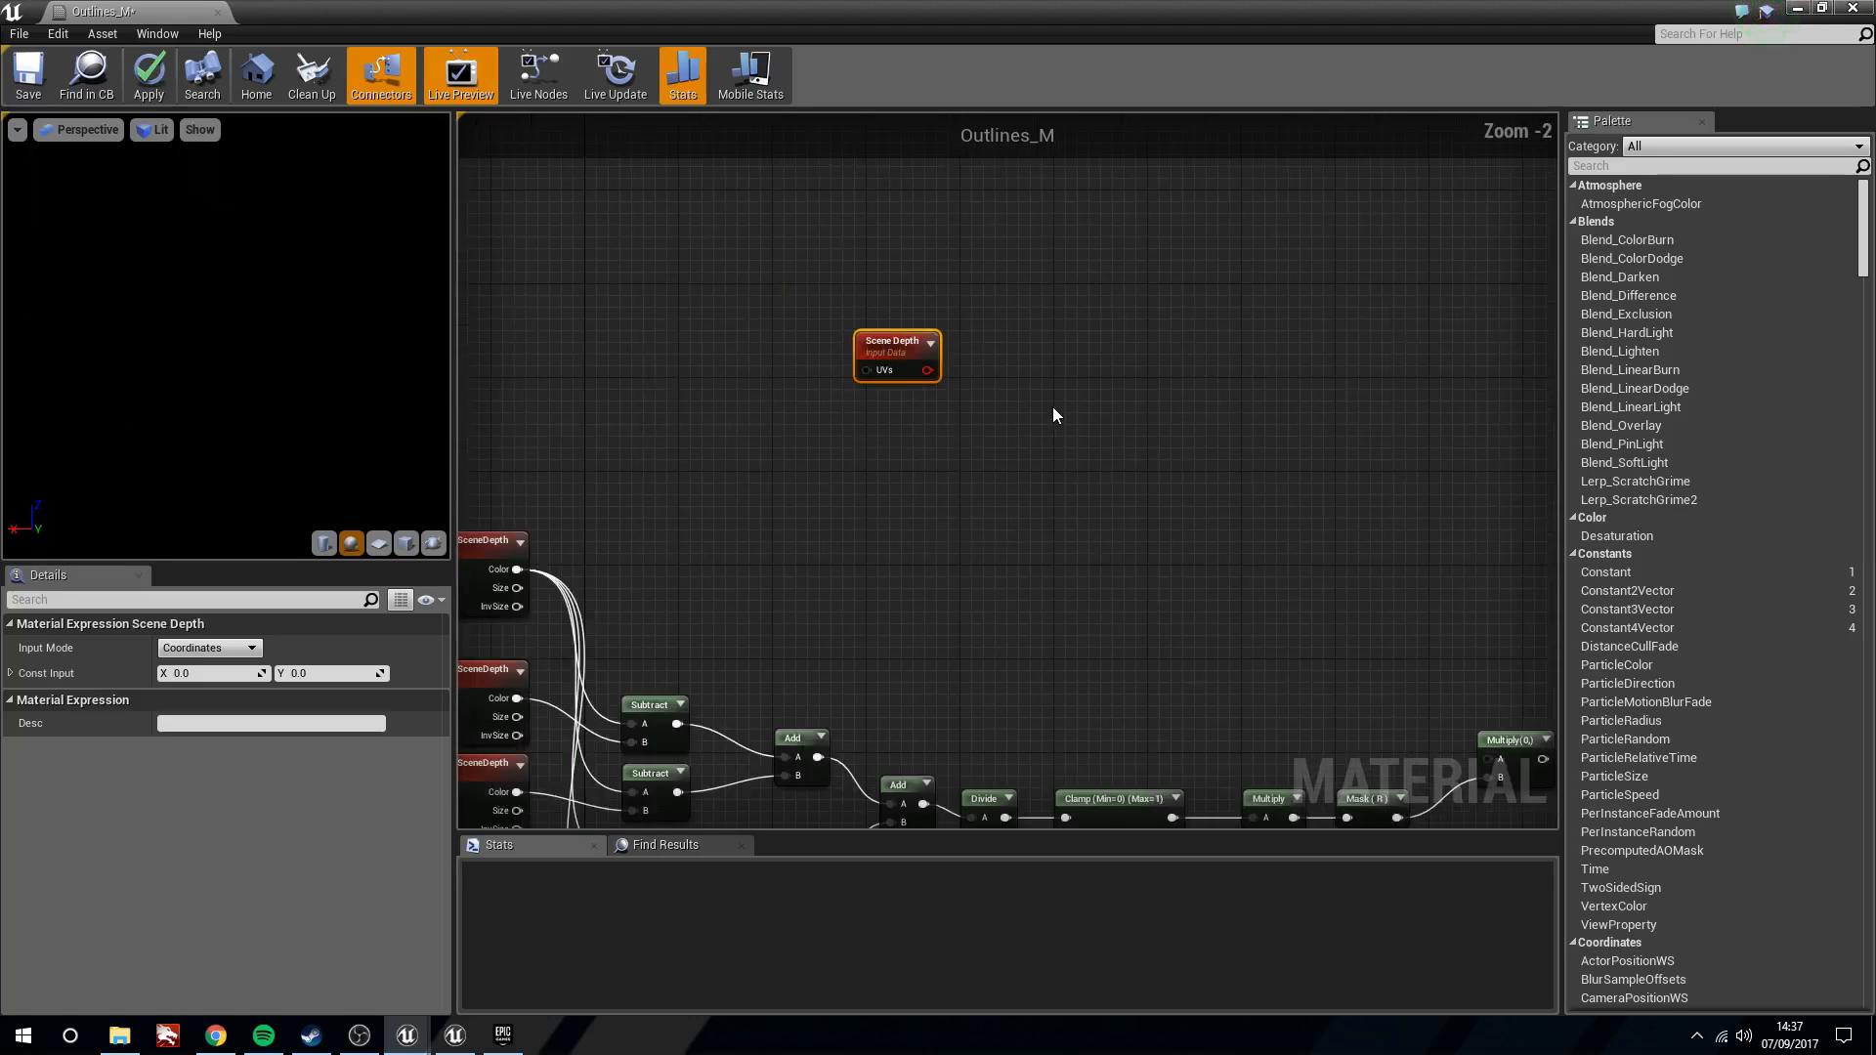
Add a SphereMask node beside the Scene Depth node and set its radius to 3
{"action": "right_click", "coordinate": [1052, 406]}
{"action": "type", "text": "spherema"}
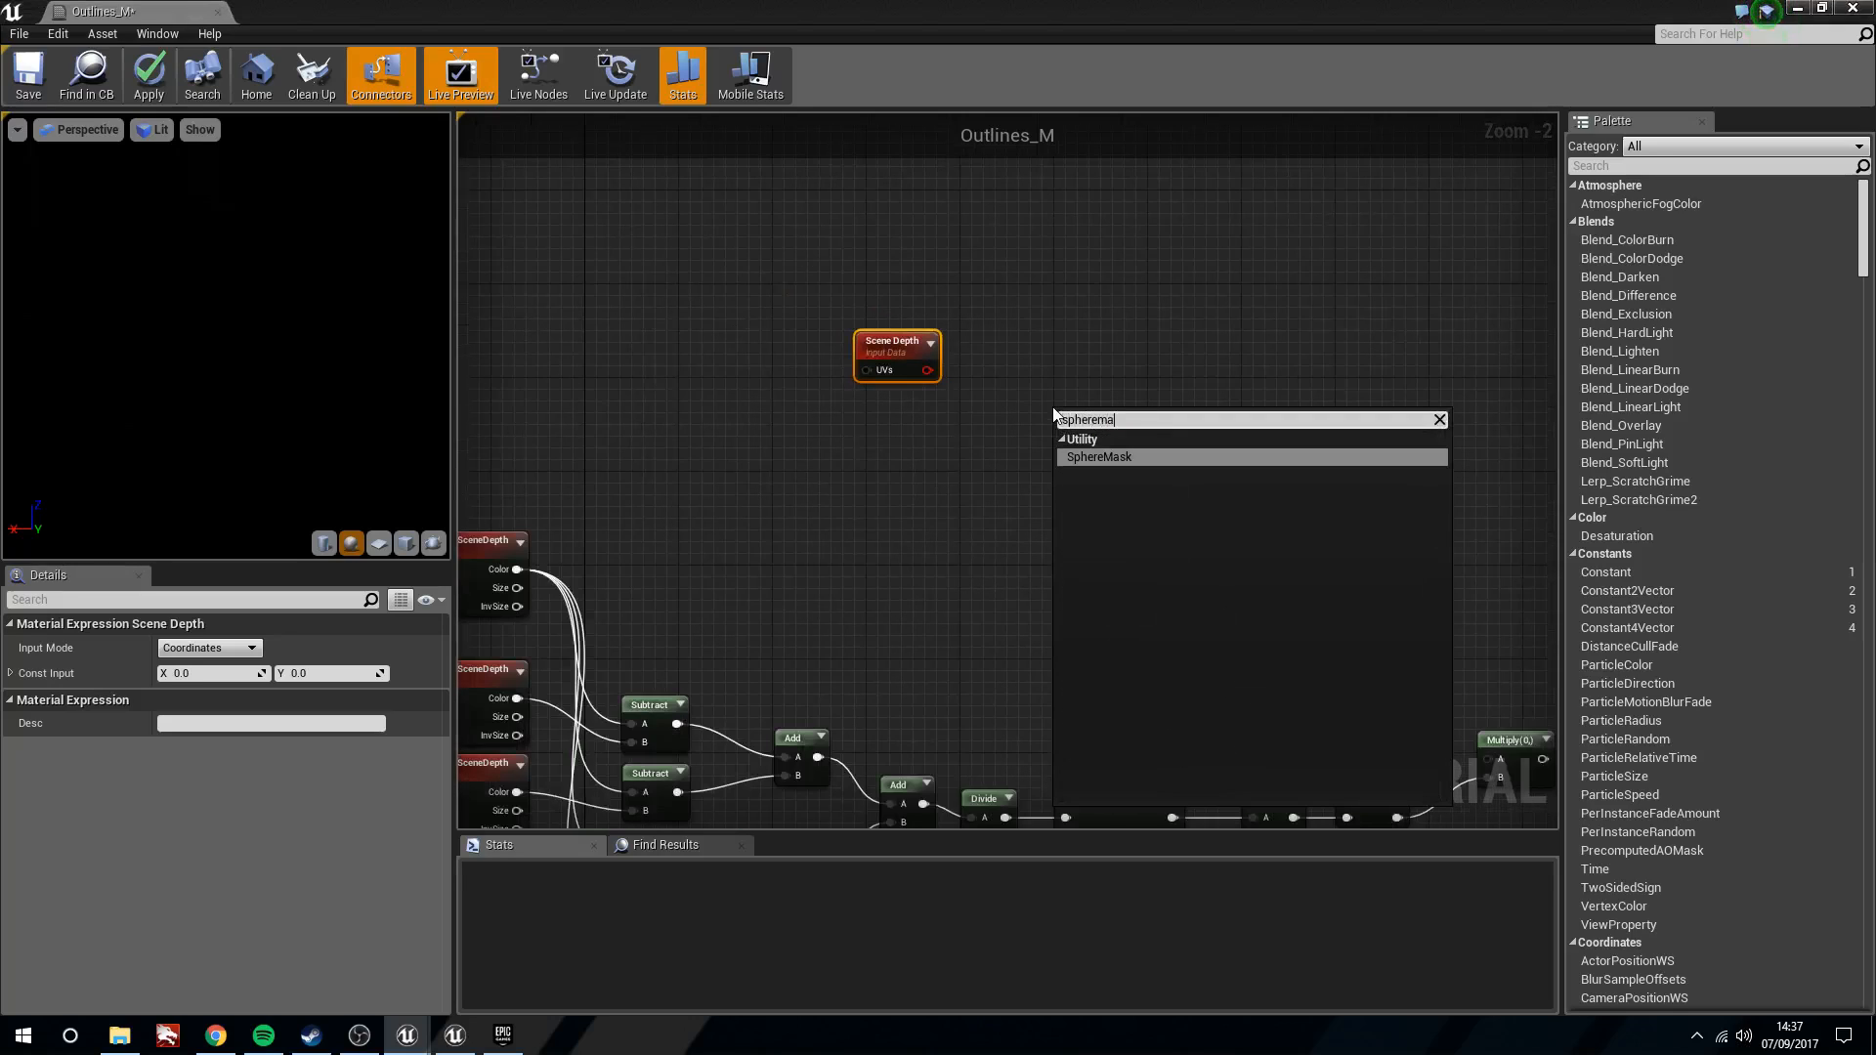
{"action": "key", "text": "Return"}
{"action": "left_click_drag", "start_coordinate": [1087, 415], "coordinate": [1078, 387]}
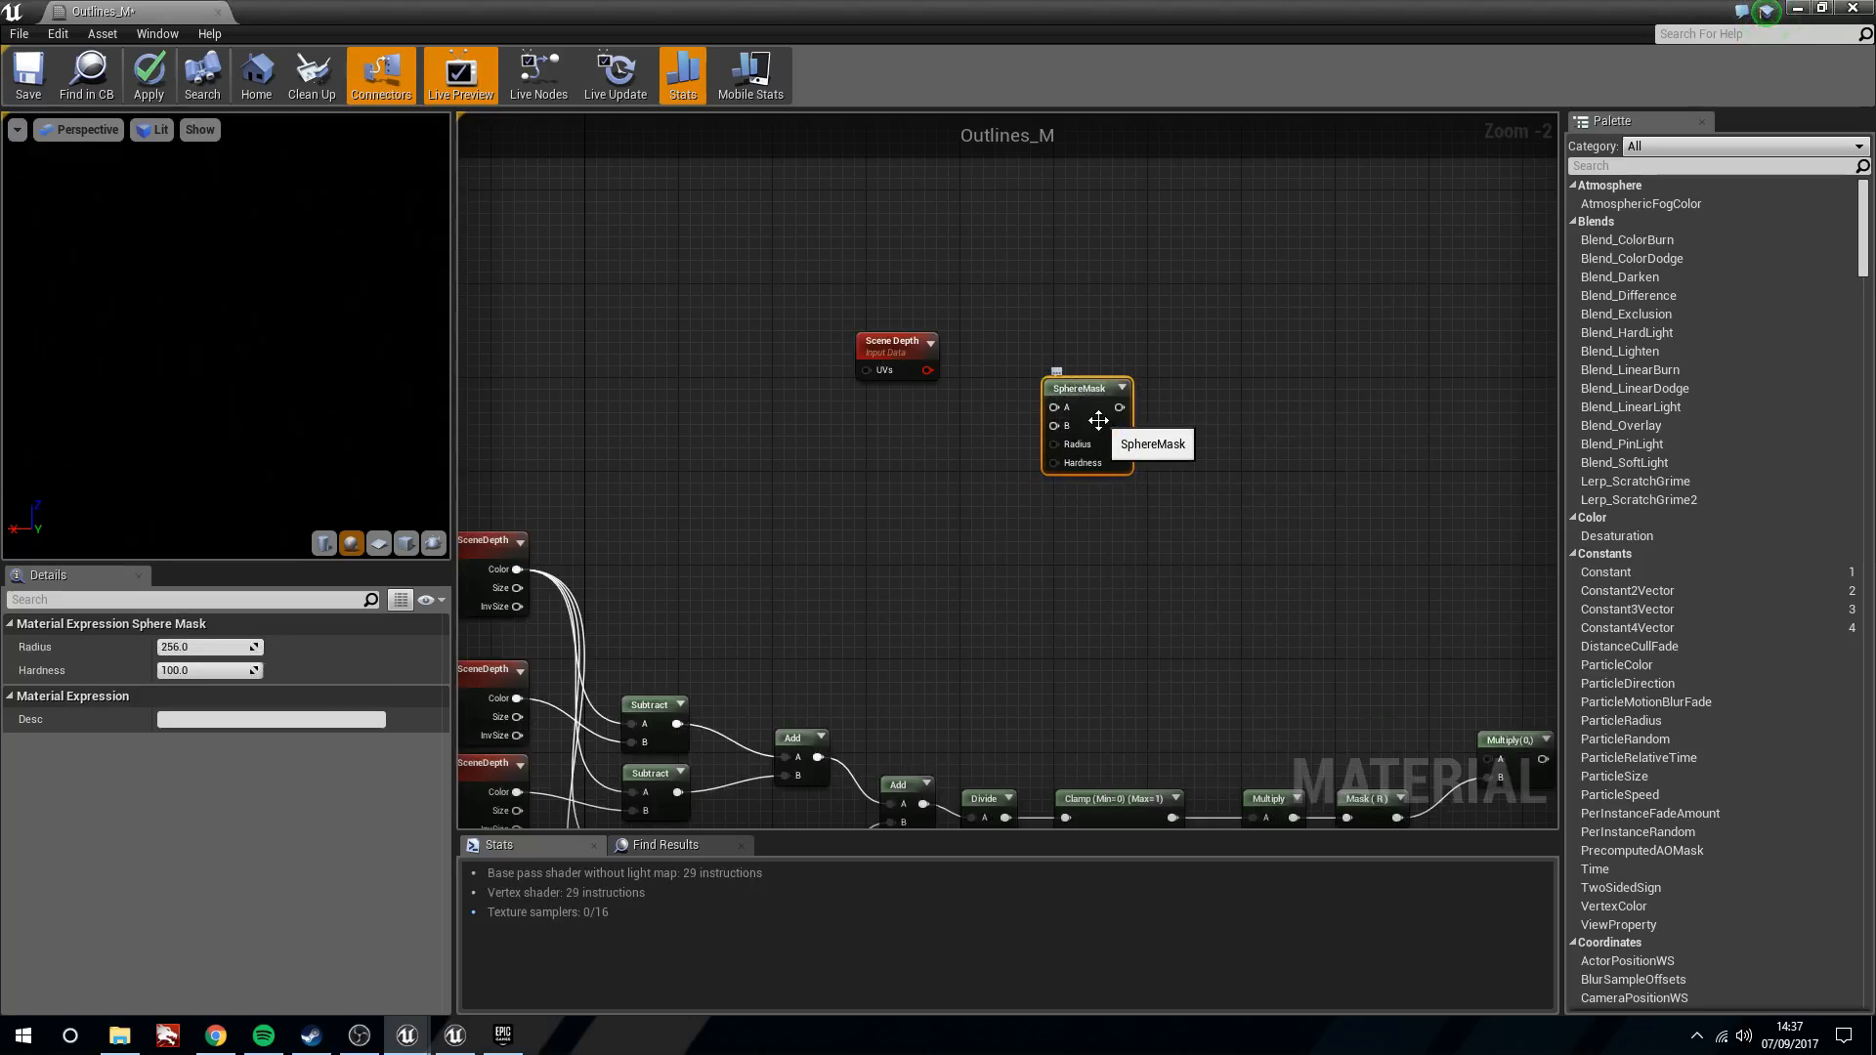
{"action": "left_click", "coordinate": [243, 645]}
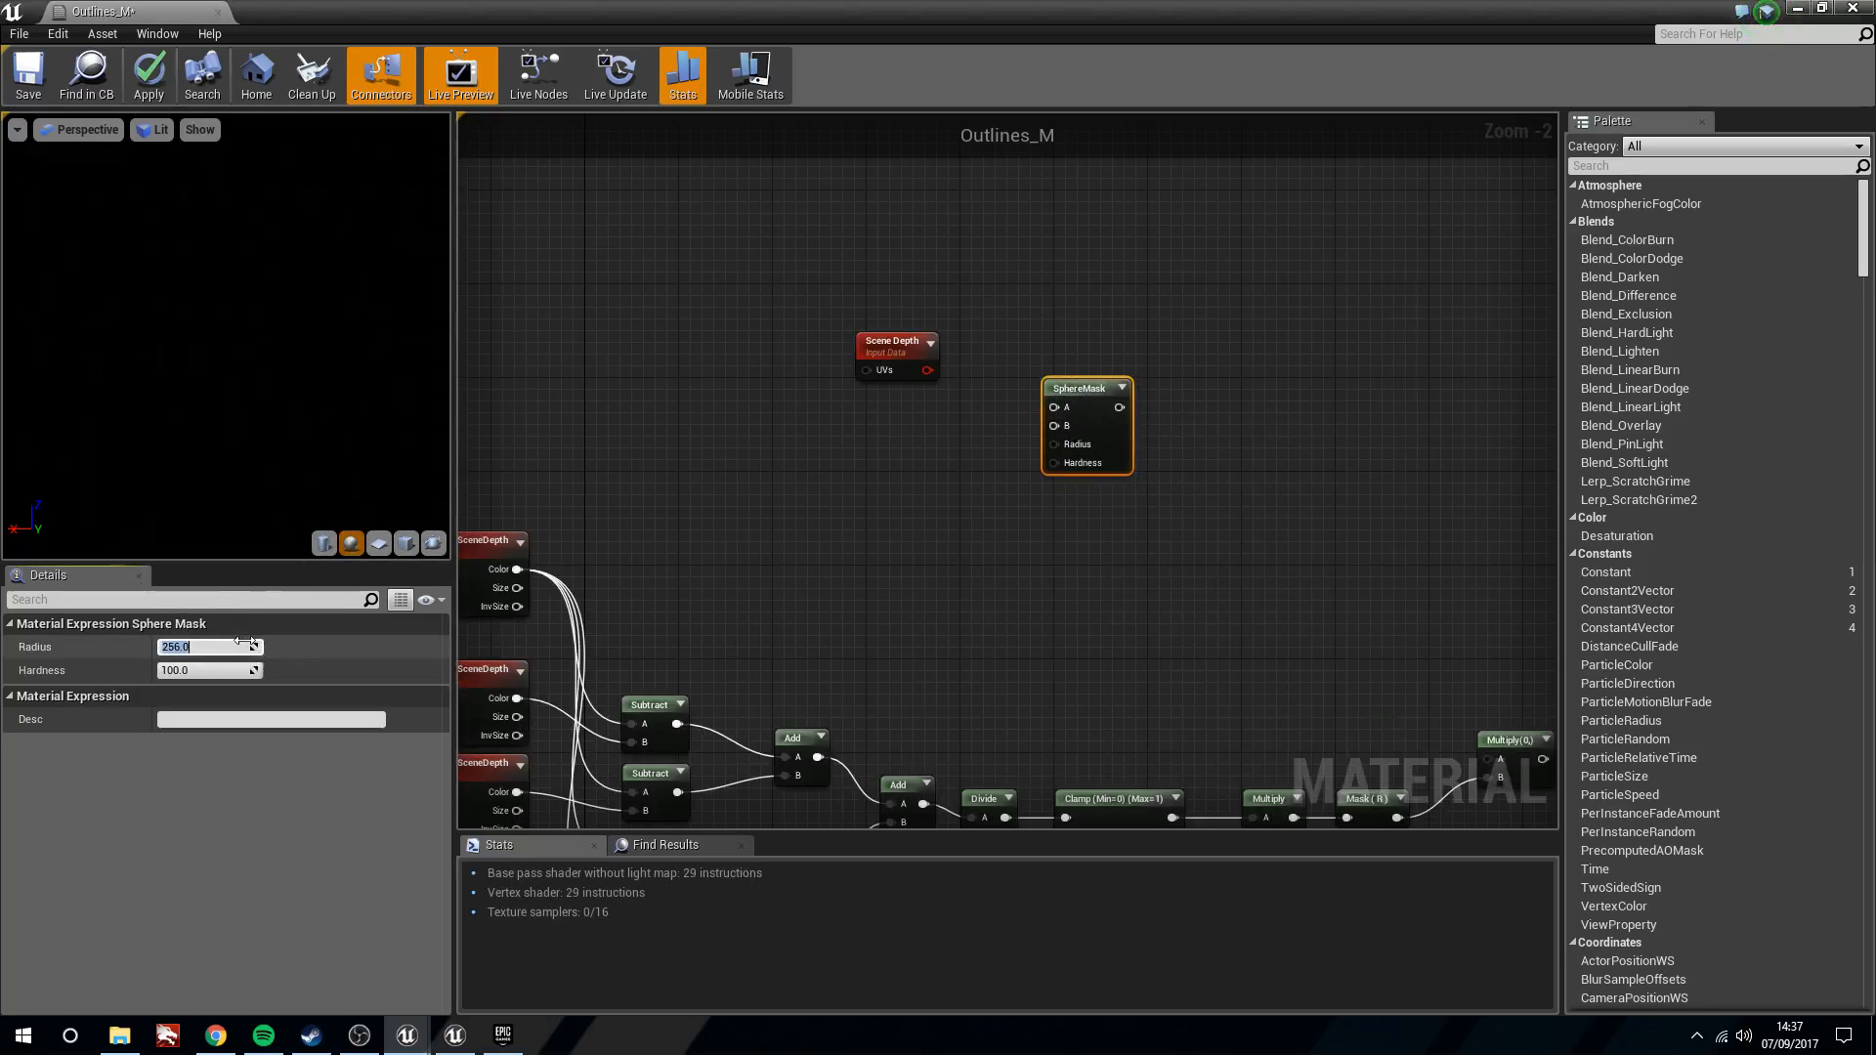
{"action": "type", "text": "3"}
{"action": "key", "text": "Return"}
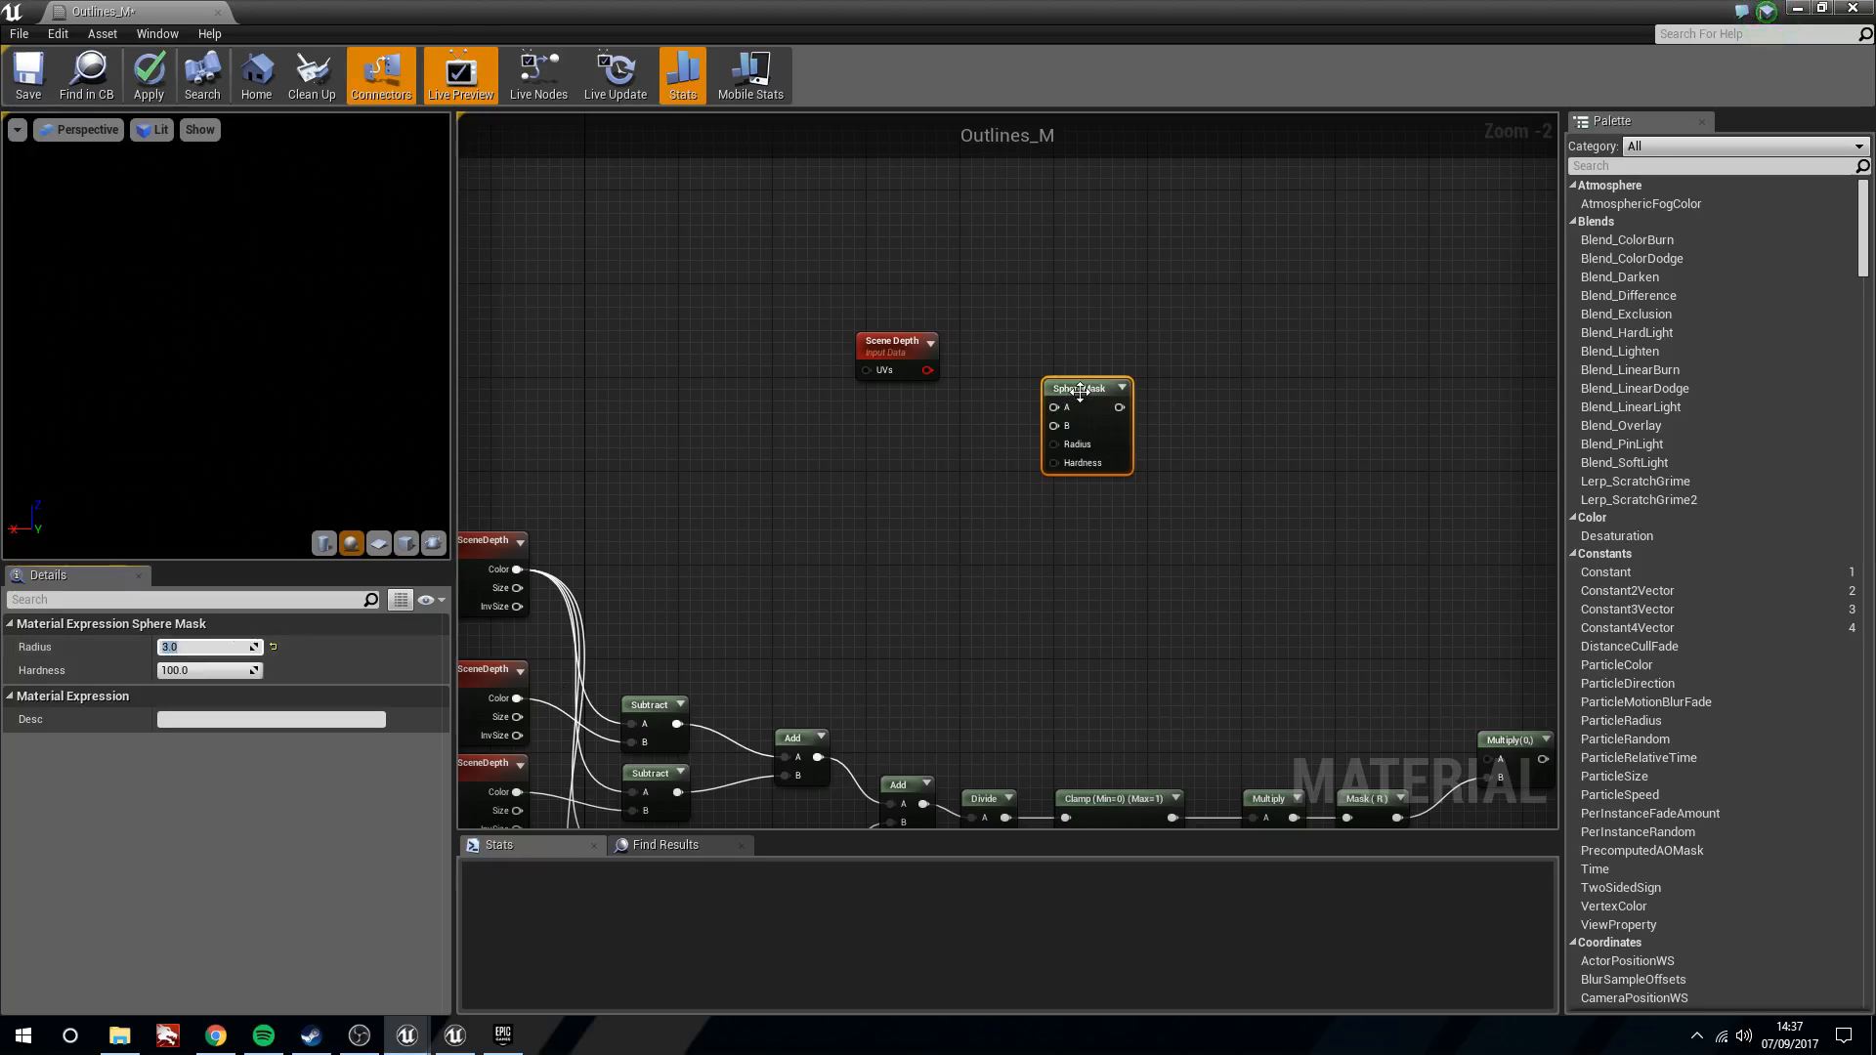
Connect Scene Depth's output to the SphereMask's A input and adjust the positions of both nodes
{"action": "left_click_drag", "start_coordinate": [1079, 391], "coordinate": [1055, 368]}
{"action": "left_click_drag", "start_coordinate": [926, 372], "coordinate": [1034, 384]}
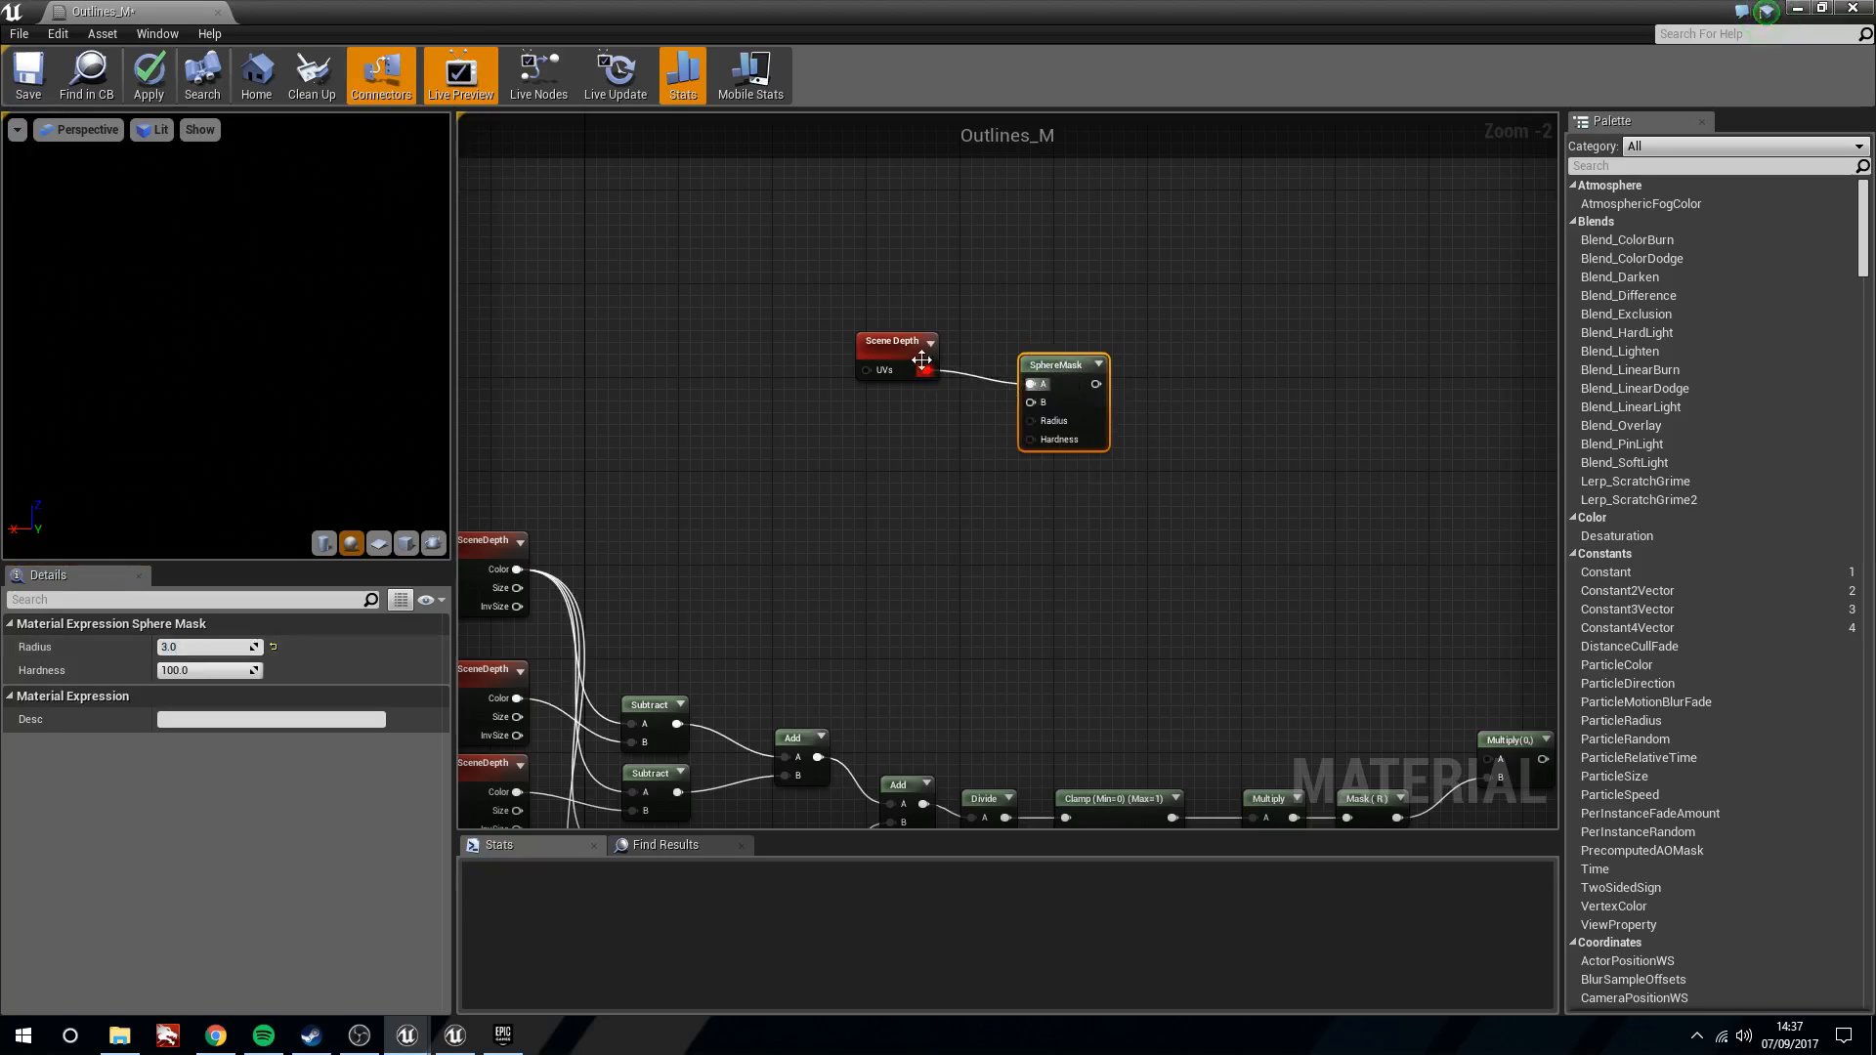
{"action": "left_click_drag", "start_coordinate": [891, 340], "coordinate": [913, 328]}
Add a SceneTexture node below Scene Depth and connect its Color output to the SphereMask's B input
{"action": "right_click", "coordinate": [827, 406]}
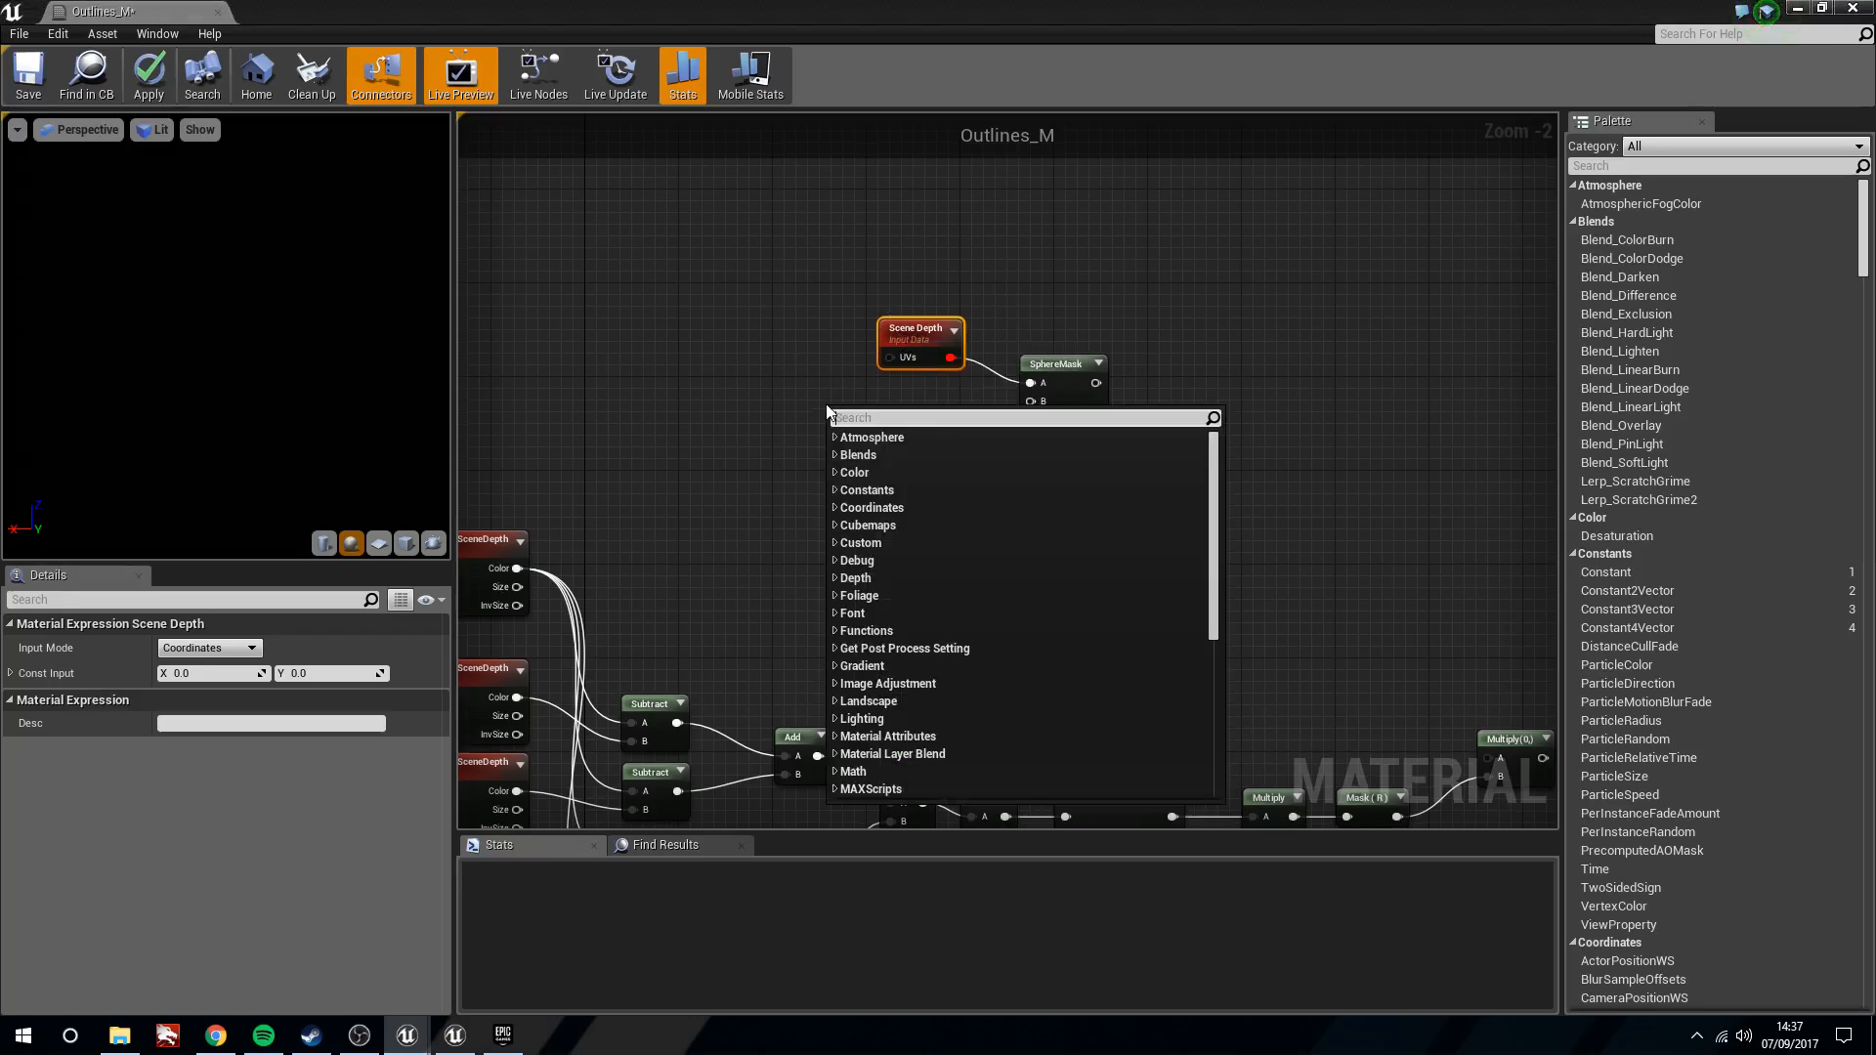
{"action": "type", "text": "s"}
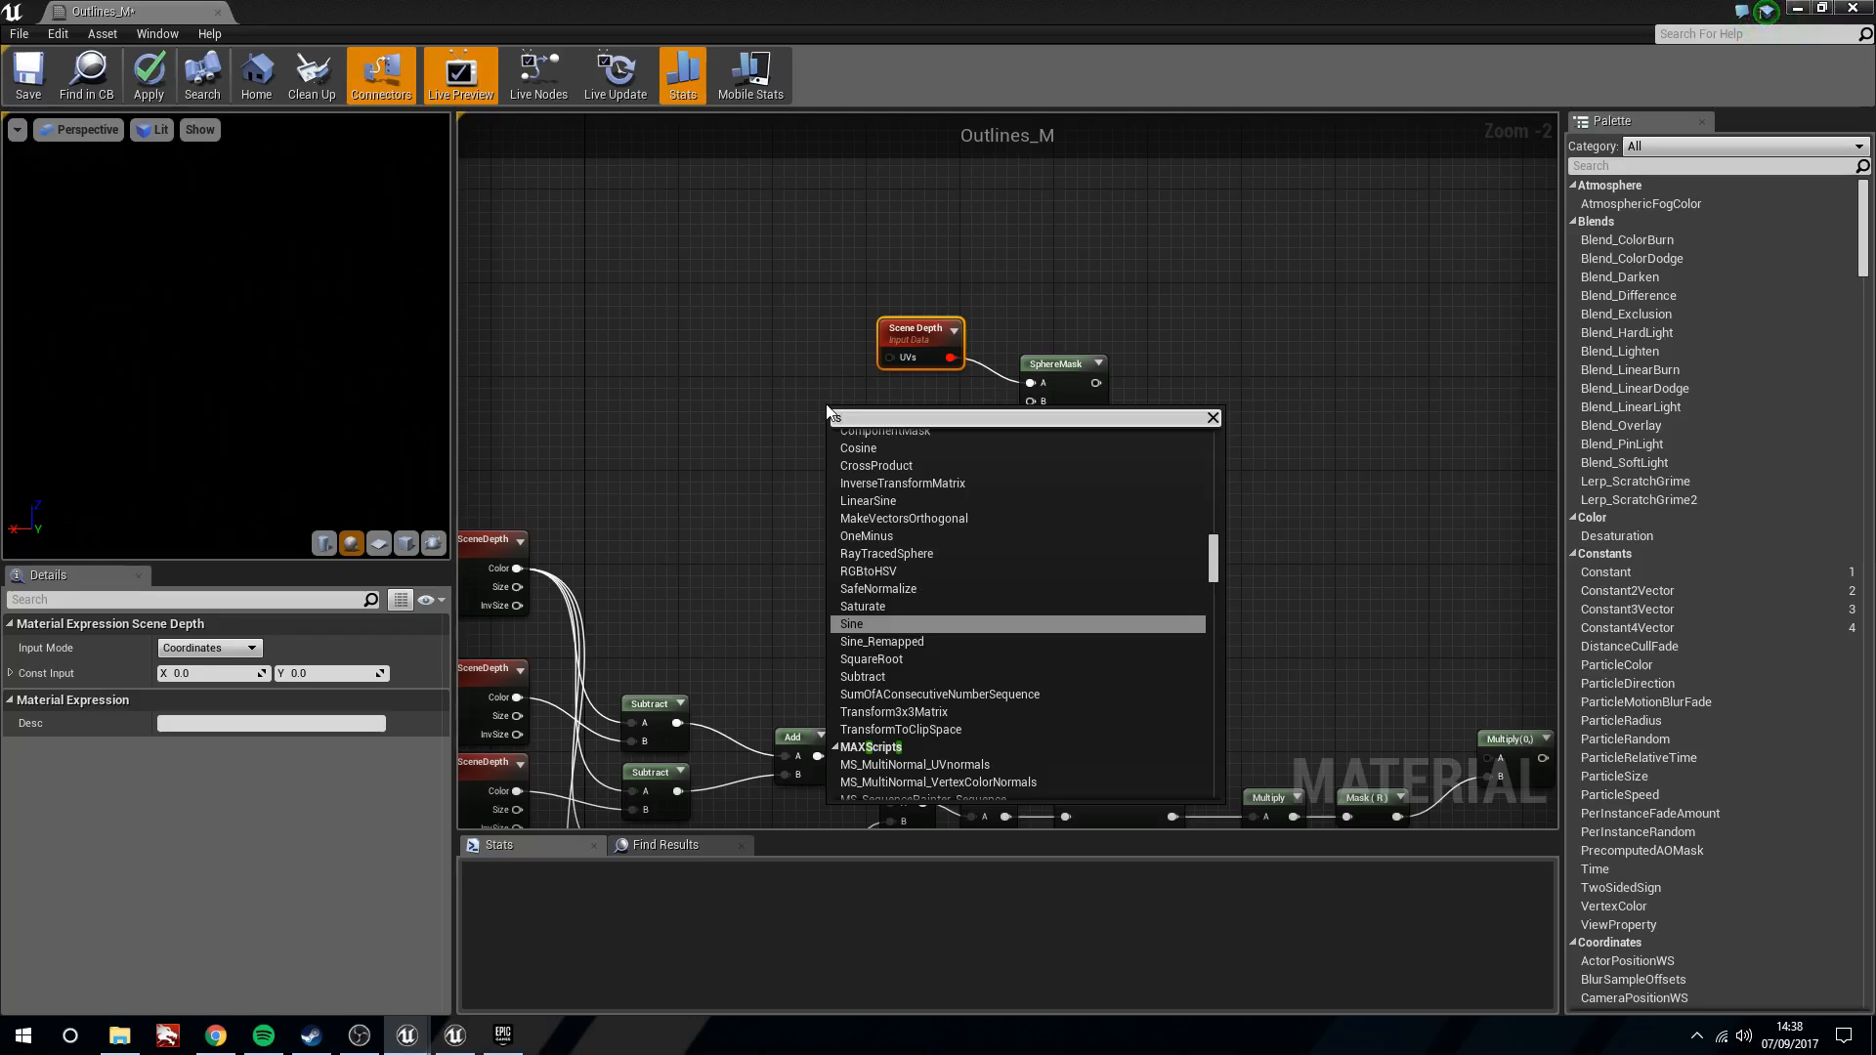
{"action": "type", "text": "cen"}
{"action": "key", "text": "Down"}
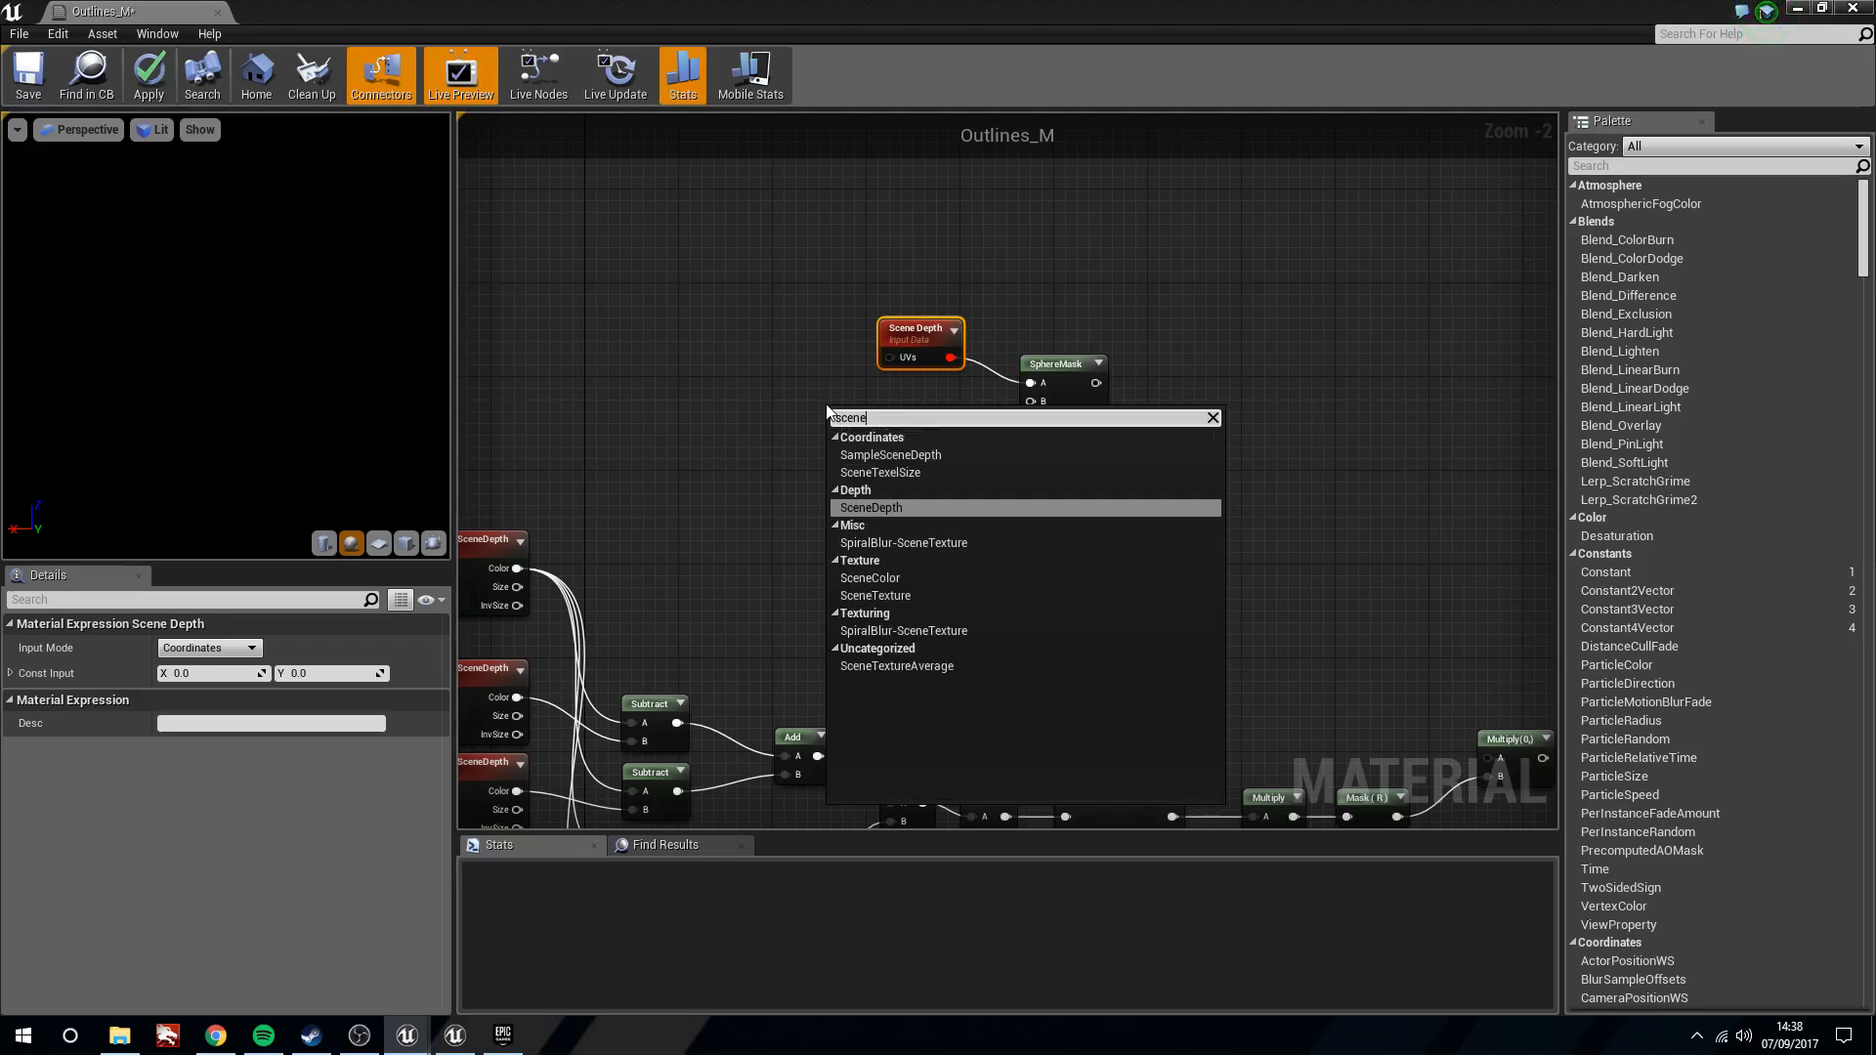
{"action": "key", "text": "Down"}
{"action": "key", "text": "Down"}
{"action": "key", "text": "Down"}
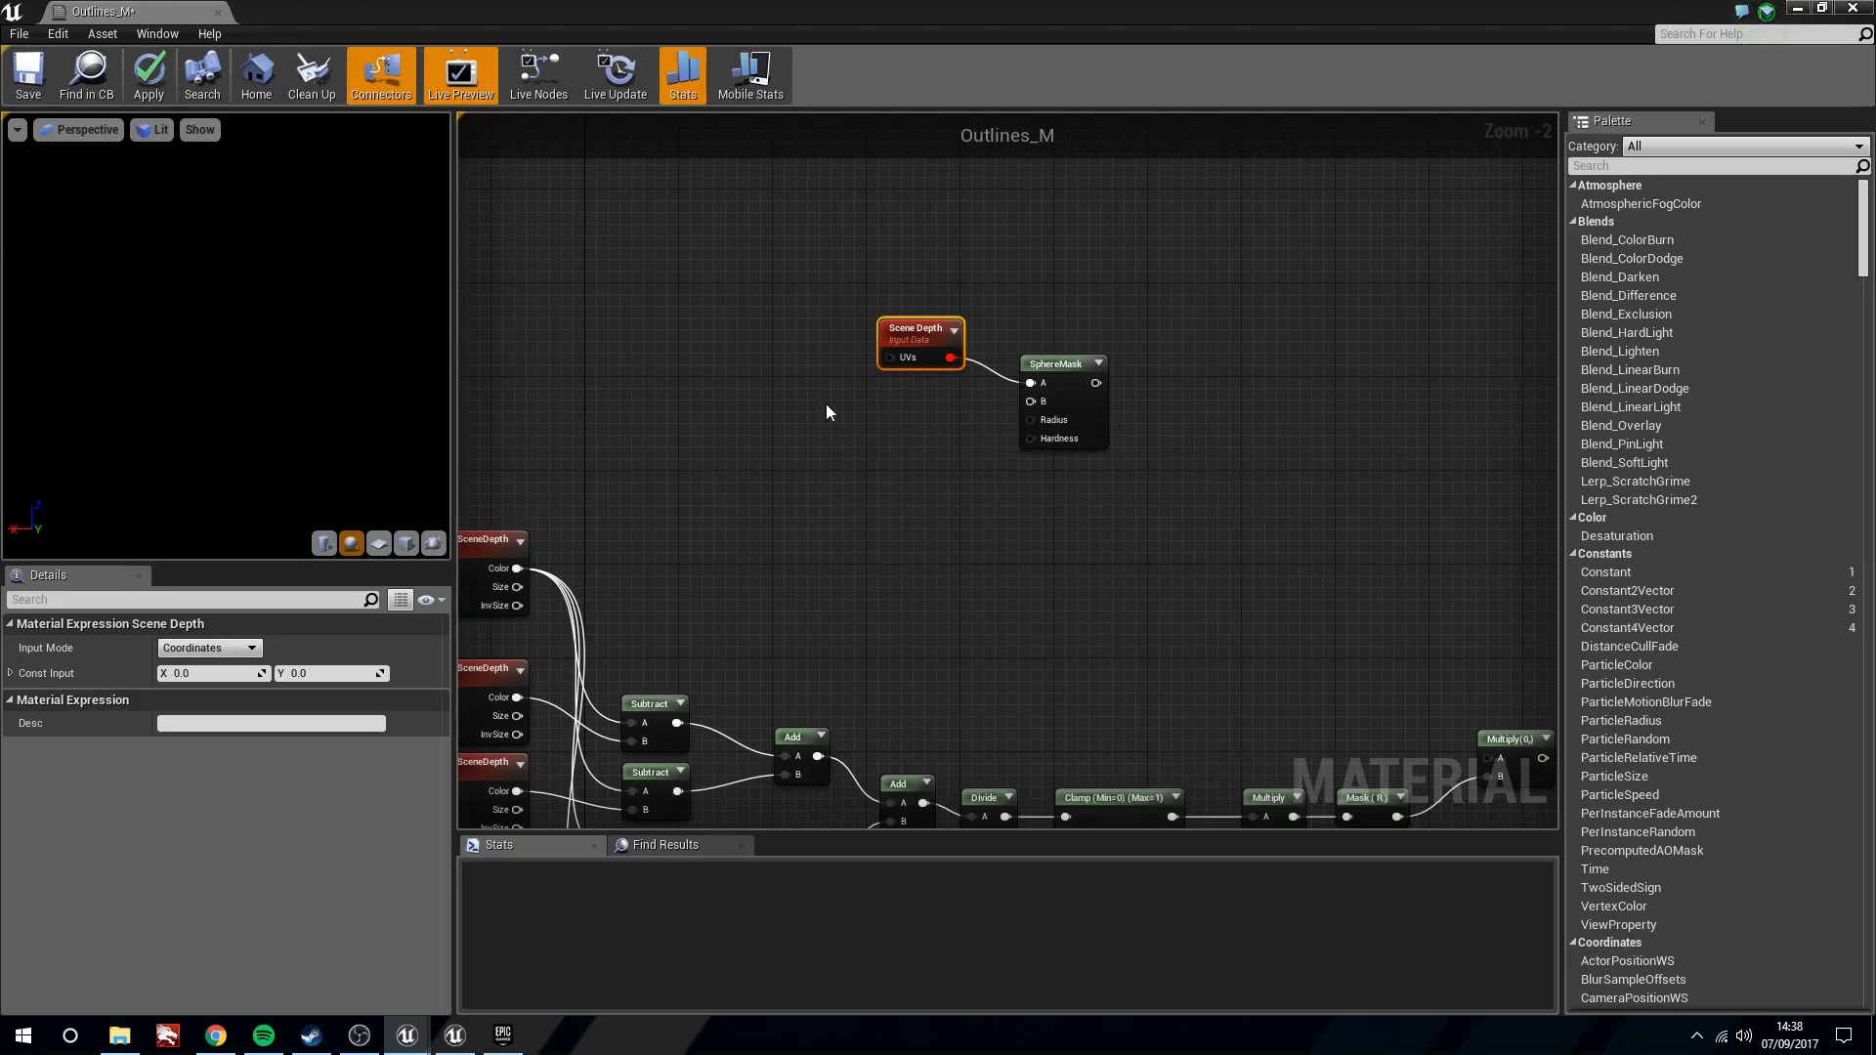
{"action": "key", "text": "Return"}
{"action": "left_click_drag", "start_coordinate": [953, 443], "coordinate": [1031, 401]}
Set the new SceneTexture node's scene texture ID to CustomDepth
{"action": "left_click", "coordinate": [896, 411]}
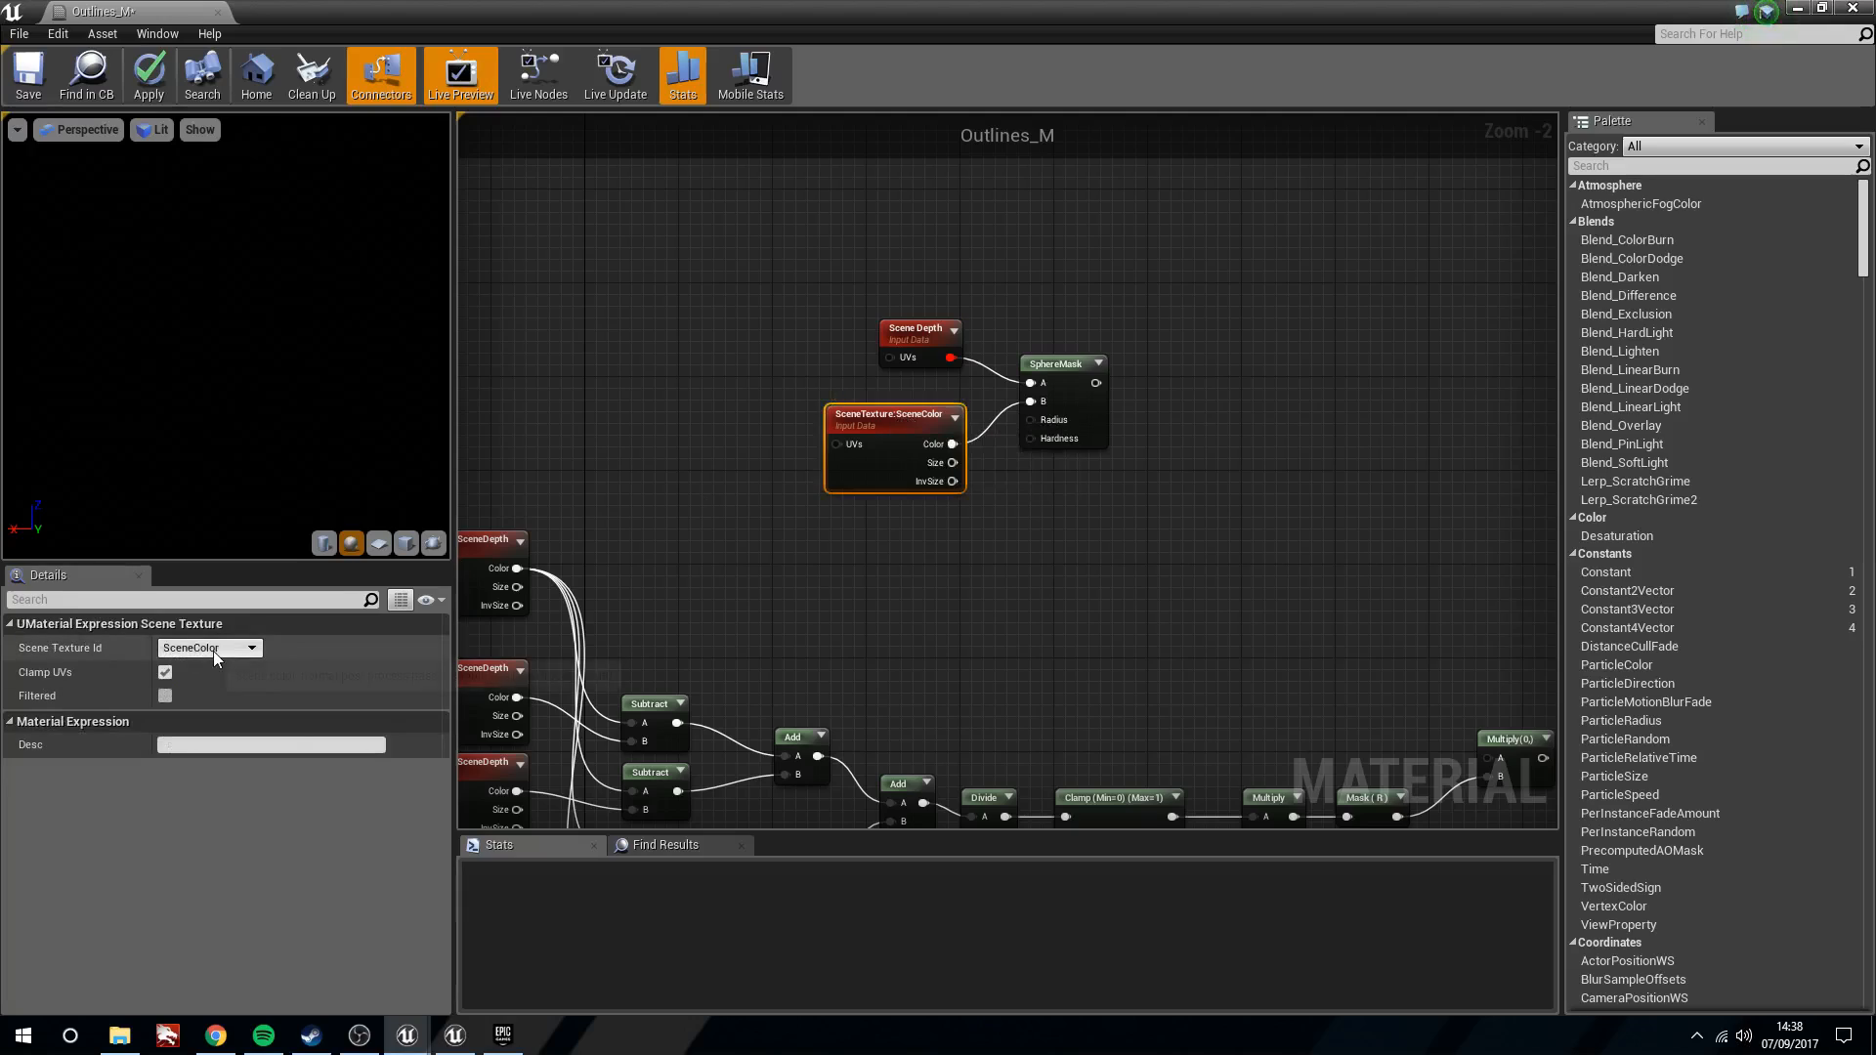
{"action": "left_click", "coordinate": [213, 649]}
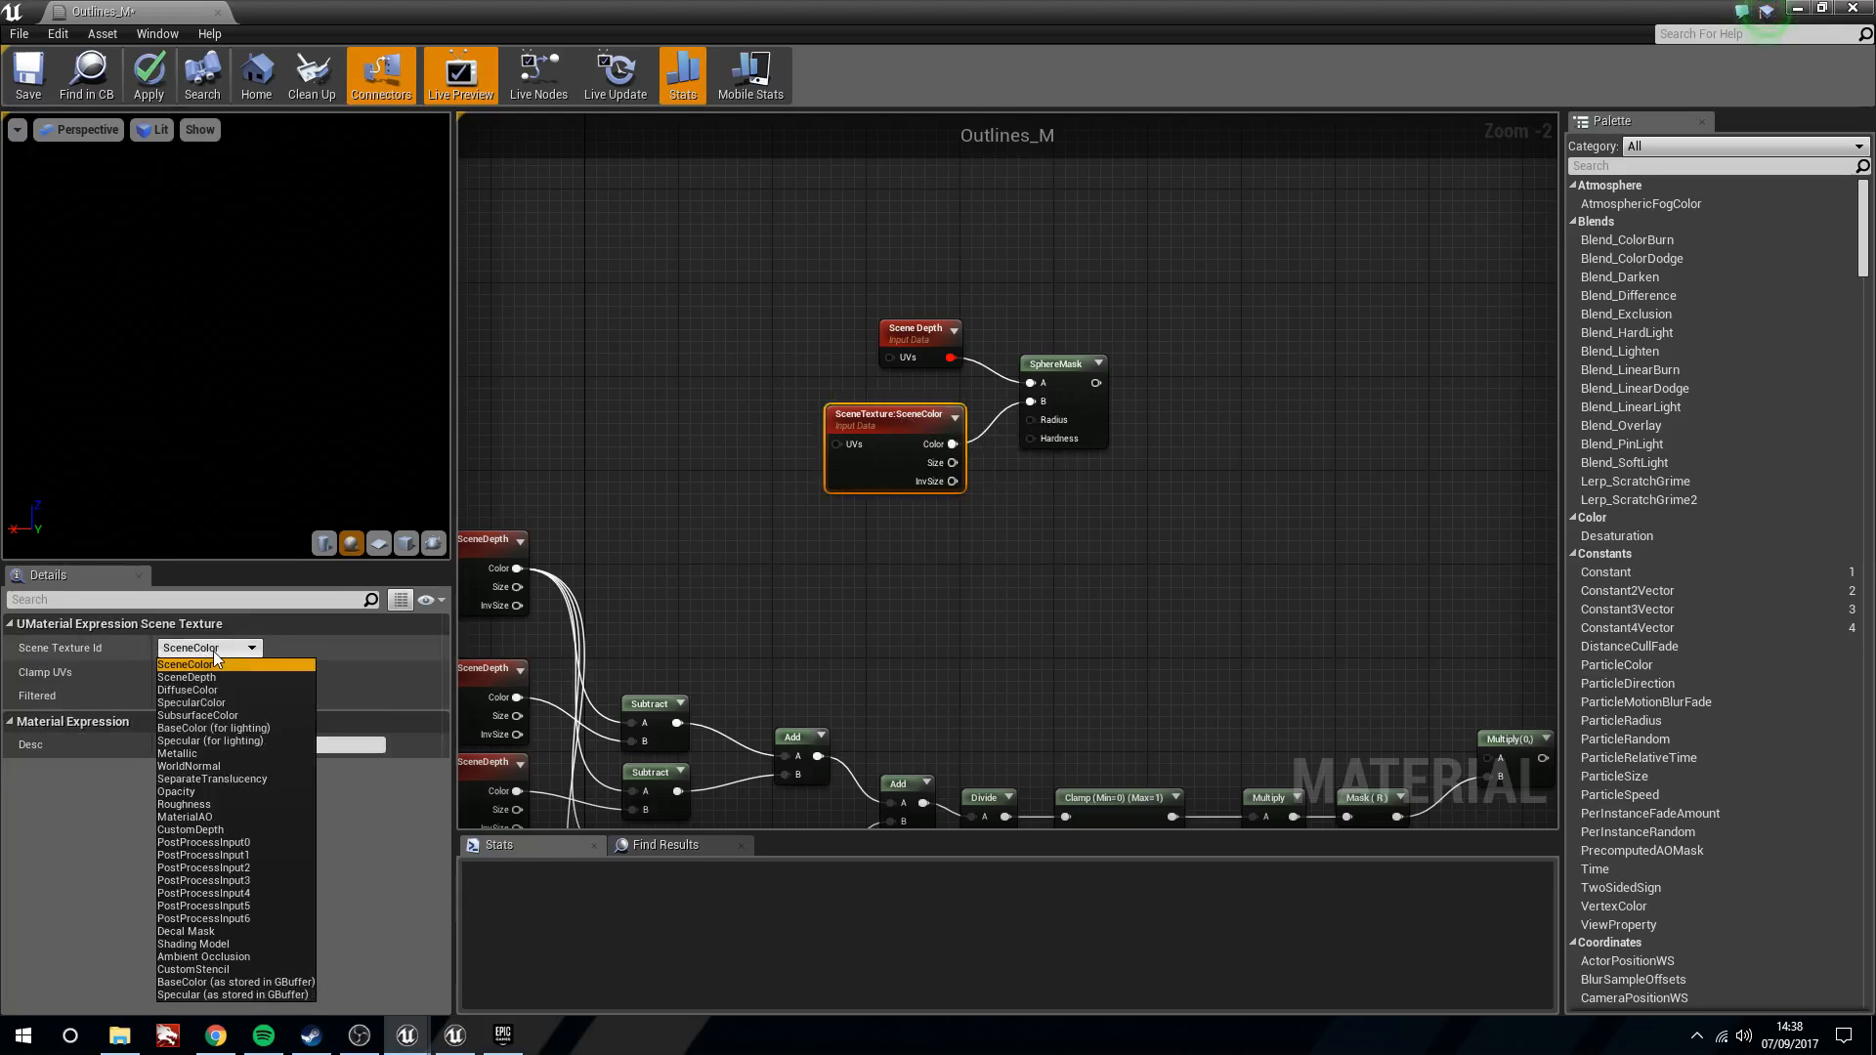
{"action": "left_click", "coordinate": [222, 832]}
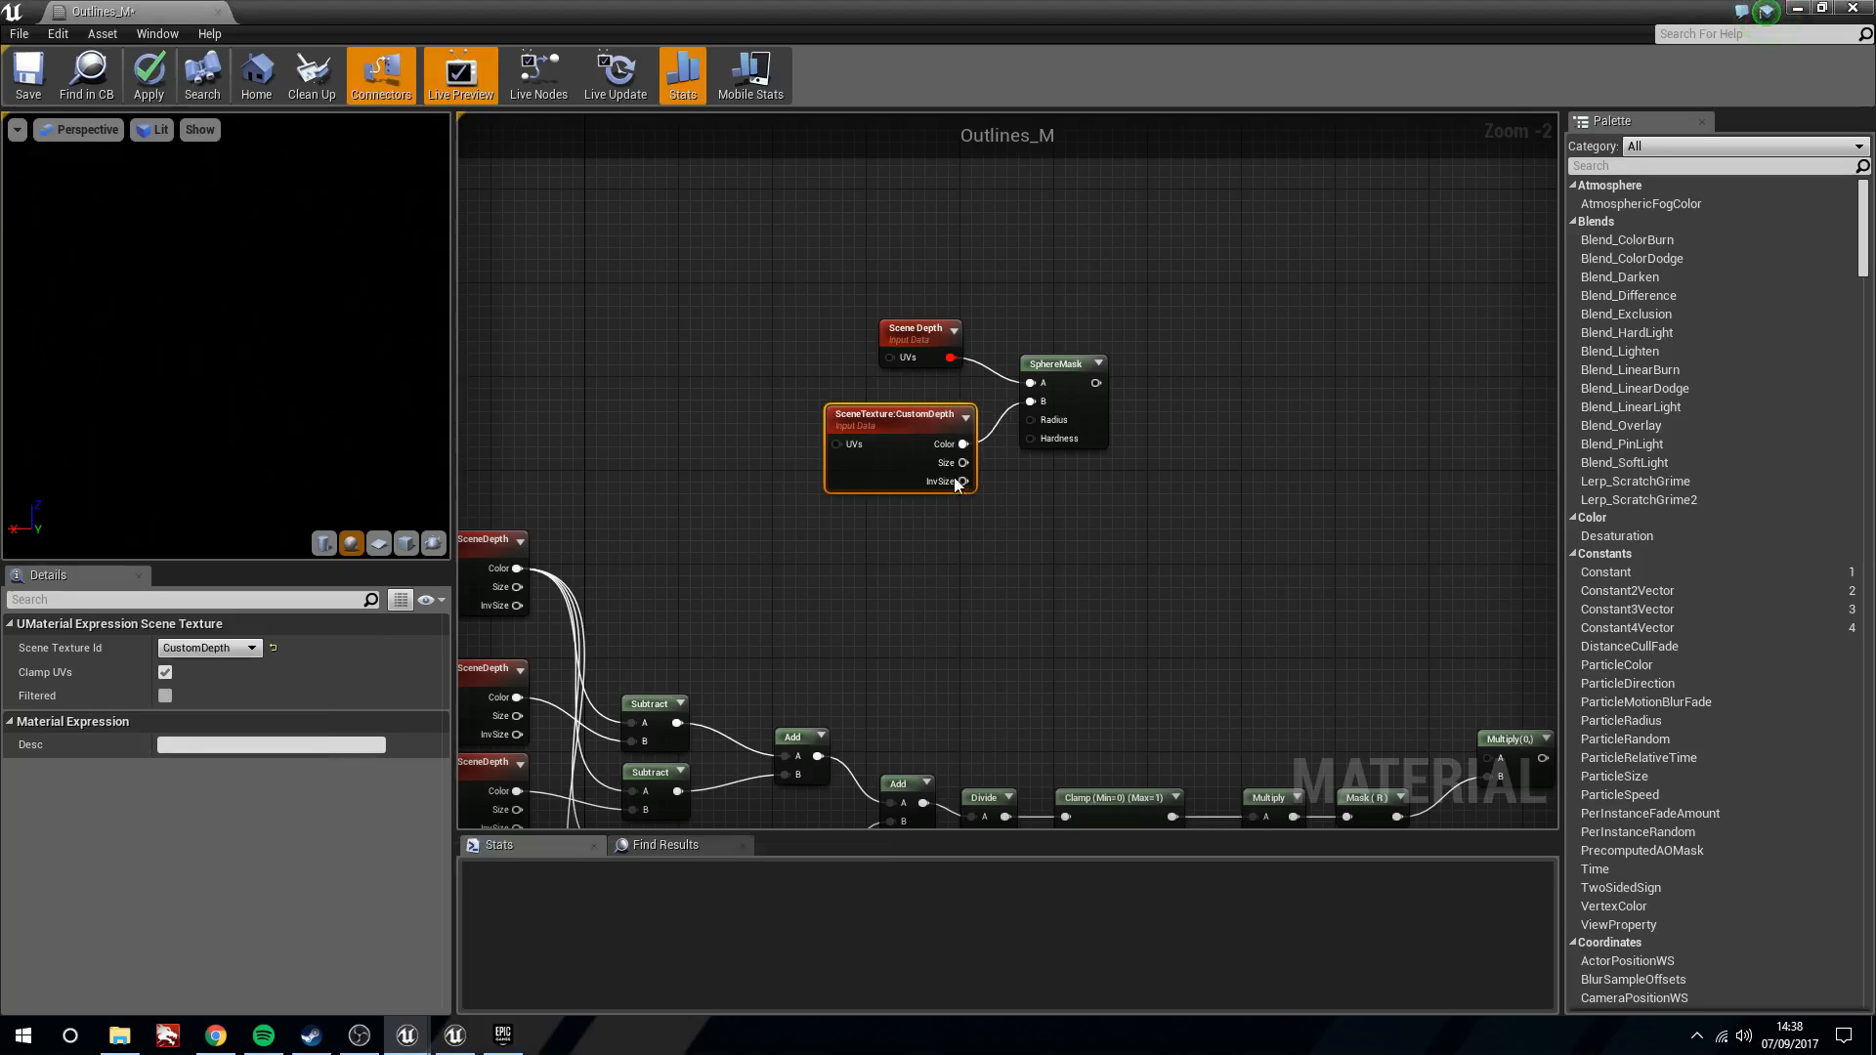
Insert a component mask with only the R channel enabled between the CustomDepth Color output and the SphereMask's B input
{"action": "left_click_drag", "start_coordinate": [894, 414], "coordinate": [808, 452]}
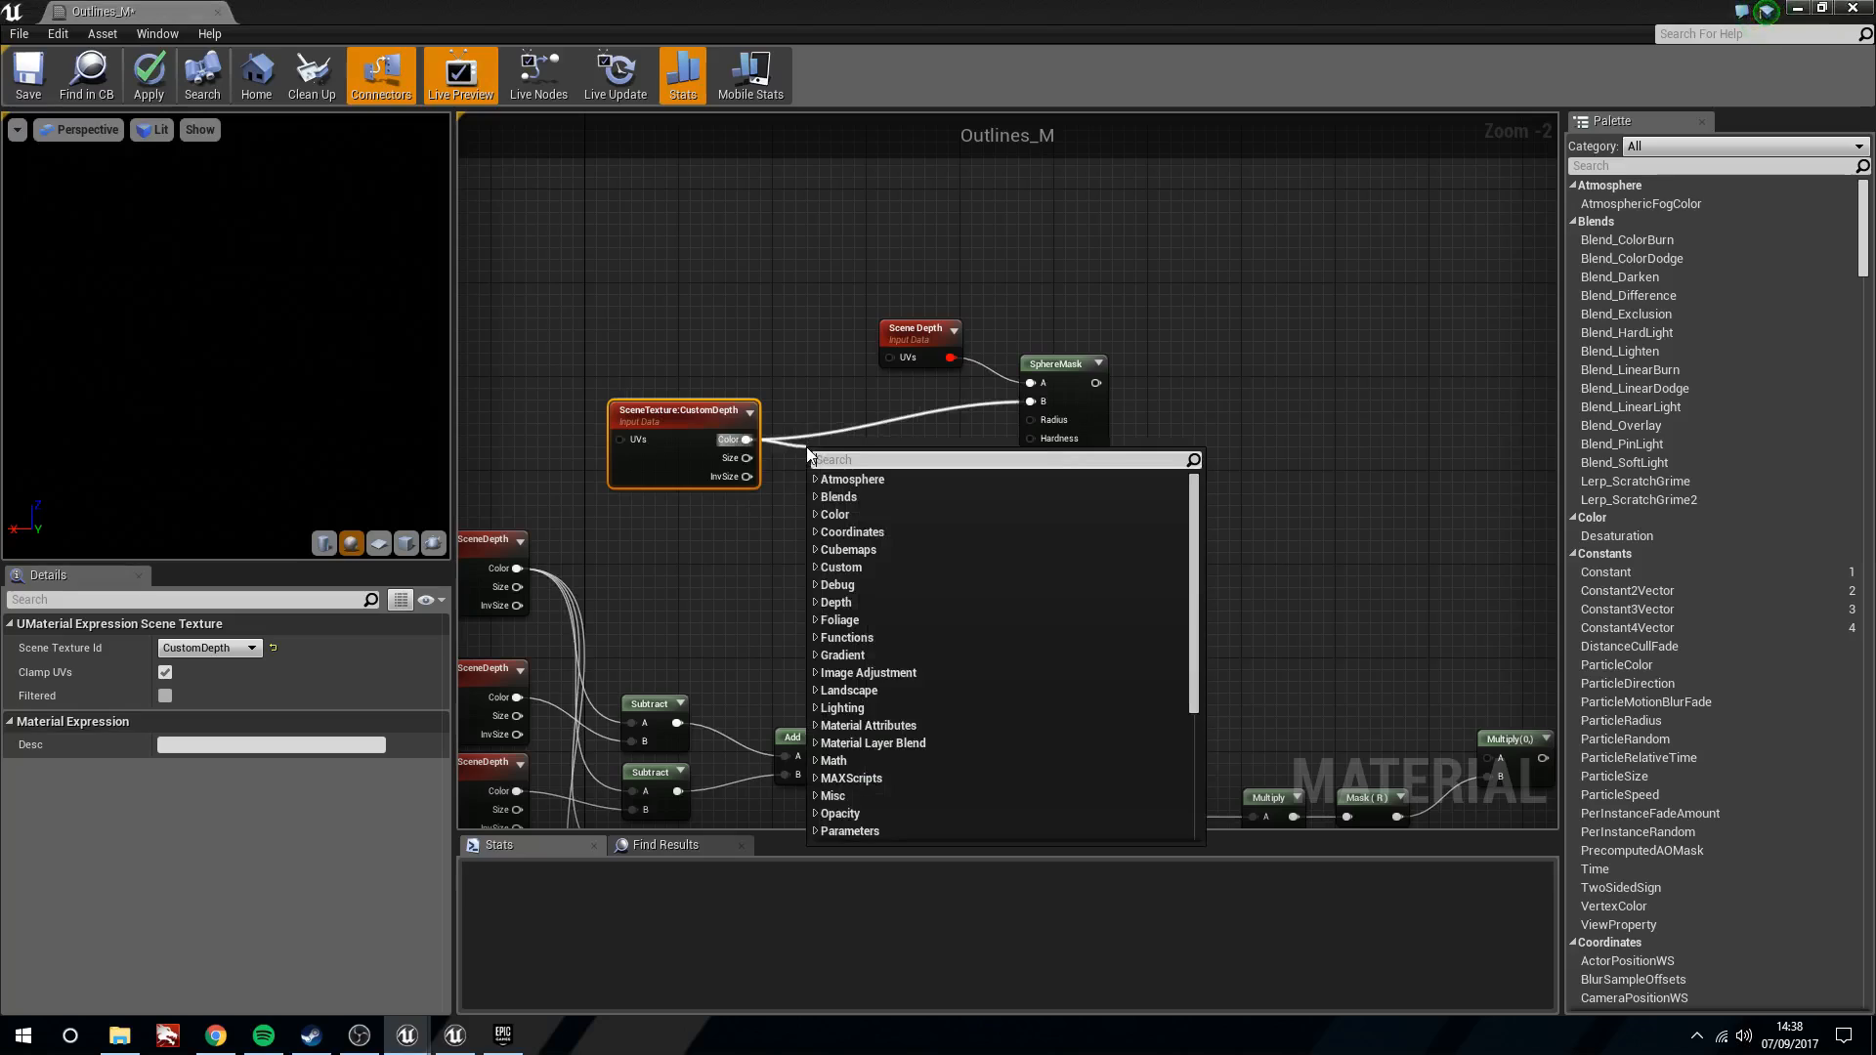
{"action": "type", "text": "mask"}
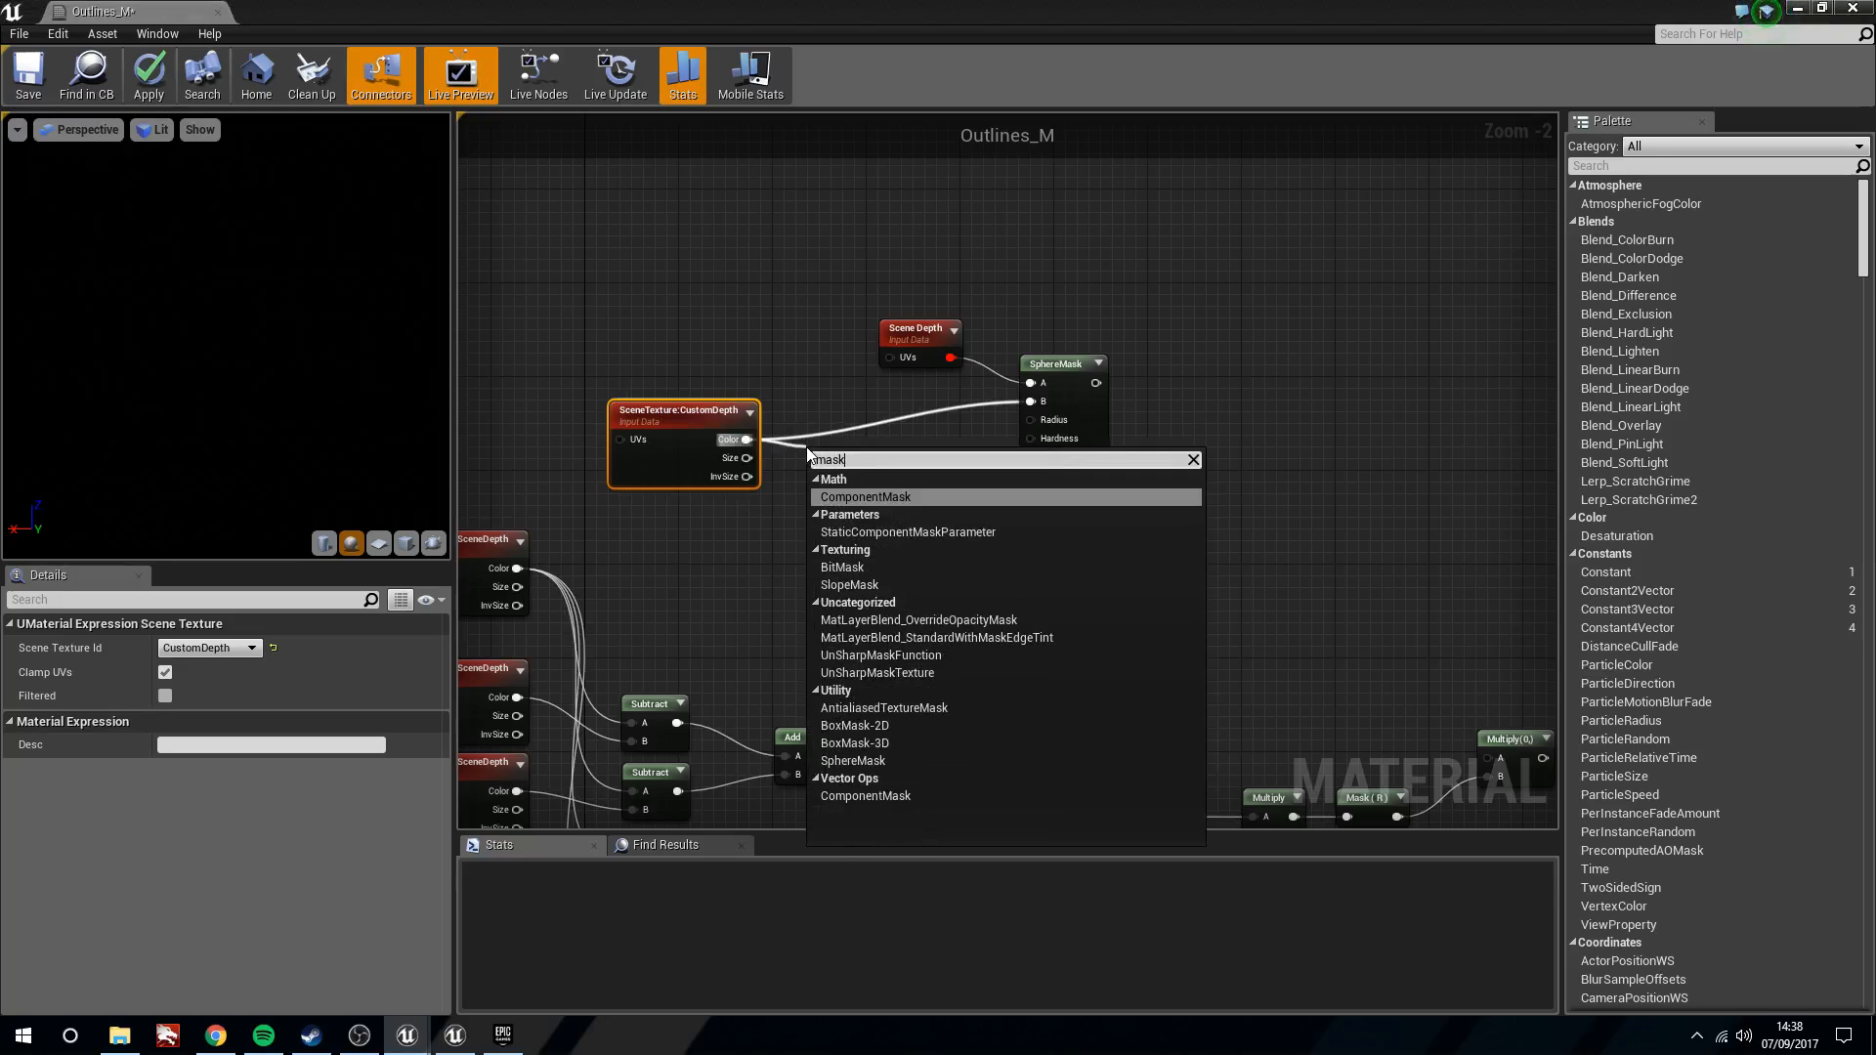
{"action": "key", "text": "Return"}
{"action": "left_click_drag", "start_coordinate": [875, 476], "coordinate": [1032, 402]}
{"action": "left_click", "coordinate": [165, 670]}
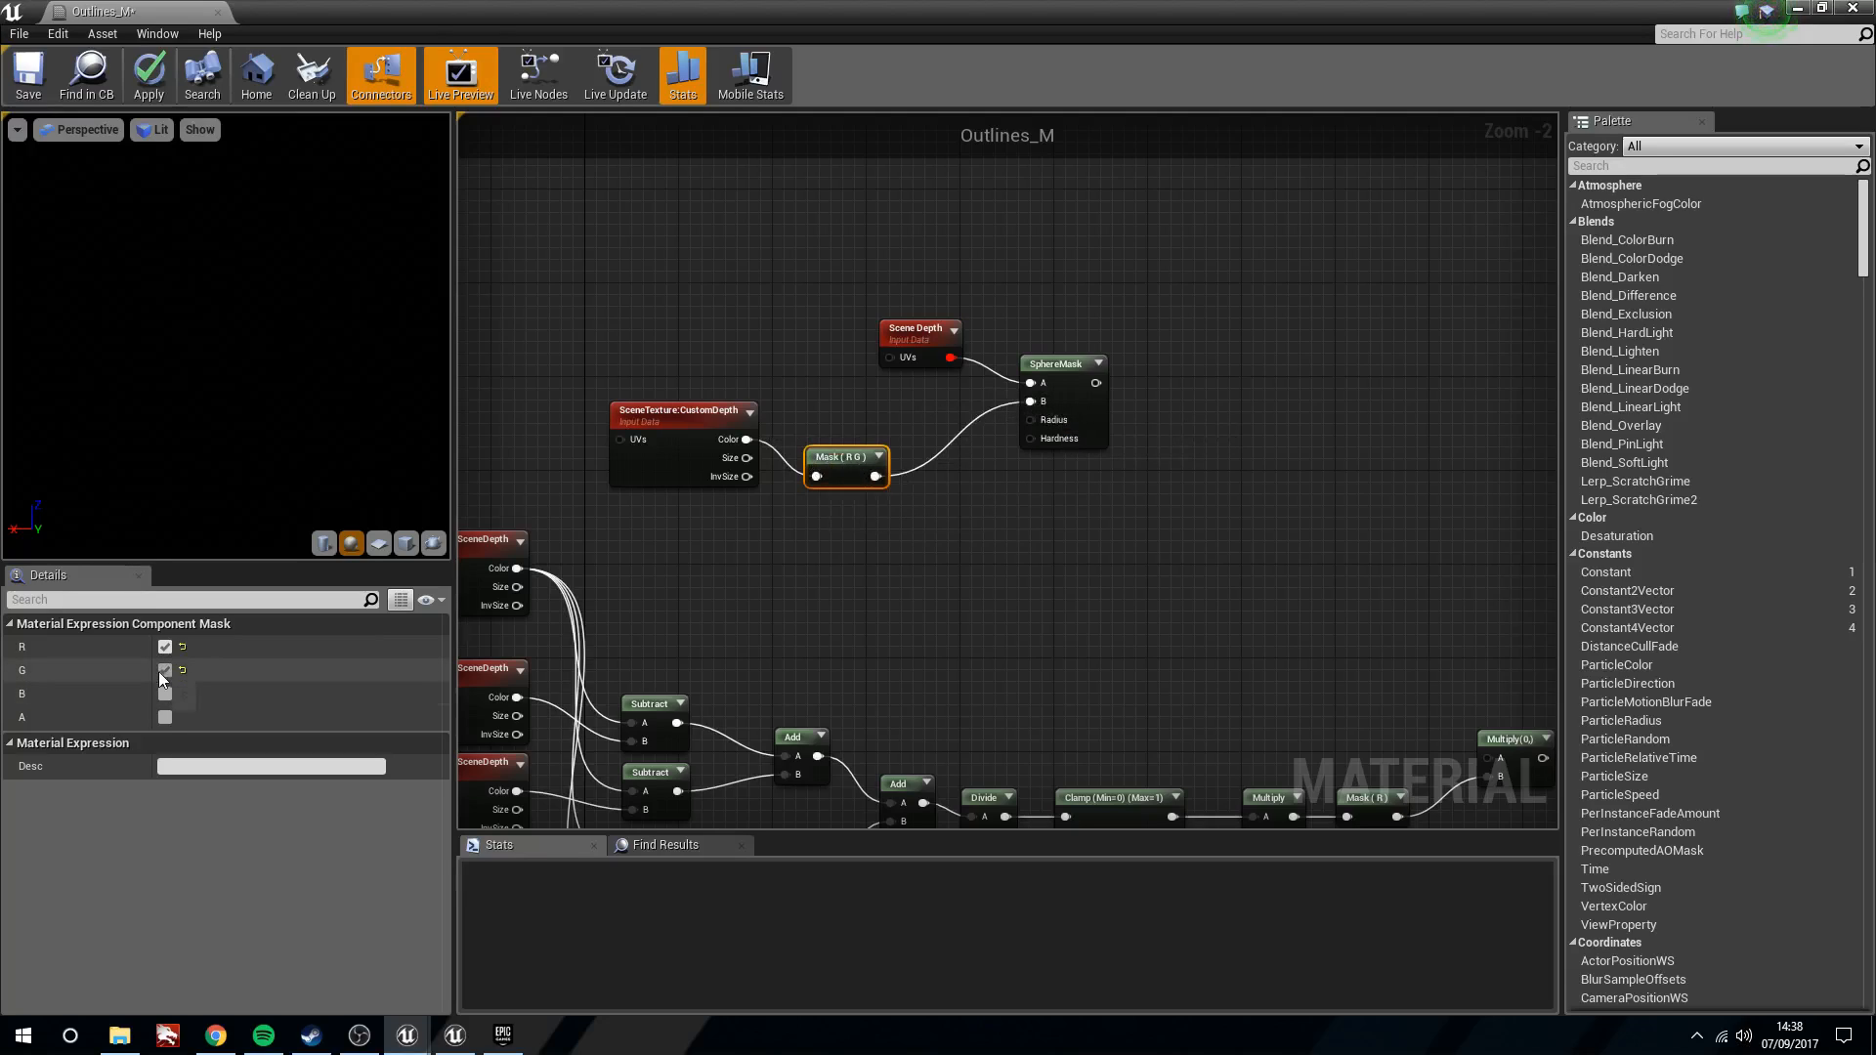
Line up the CustomDepth node and its R mask close together beside the SphereMask
{"action": "left_click_drag", "start_coordinate": [854, 456], "coordinate": [905, 410]}
{"action": "left_click_drag", "start_coordinate": [690, 415], "coordinate": [754, 409]}
{"action": "left_click", "coordinate": [887, 419], "text": "ctrl"}
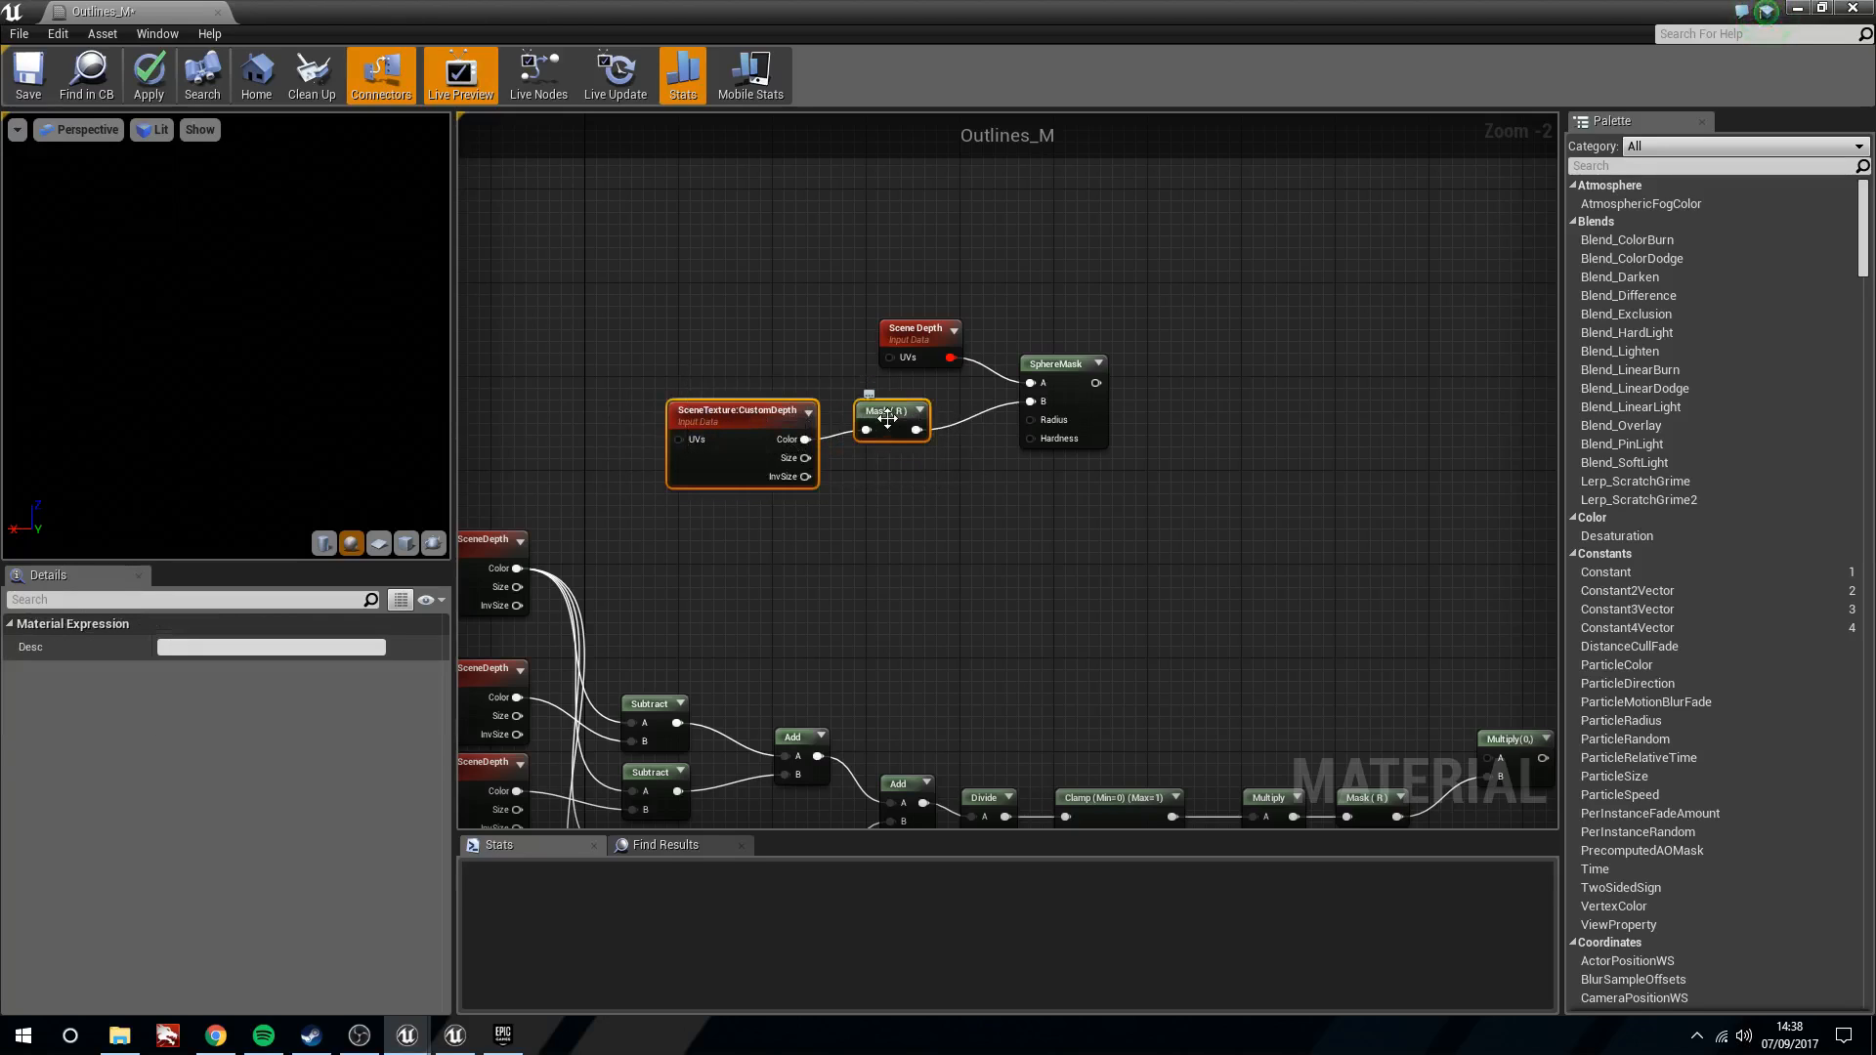
{"action": "left_click_drag", "start_coordinate": [888, 418], "coordinate": [922, 418]}
{"action": "left_click", "coordinate": [1041, 531]}
{"action": "right_click_drag", "start_coordinate": [1041, 532], "coordinate": [969, 540]}
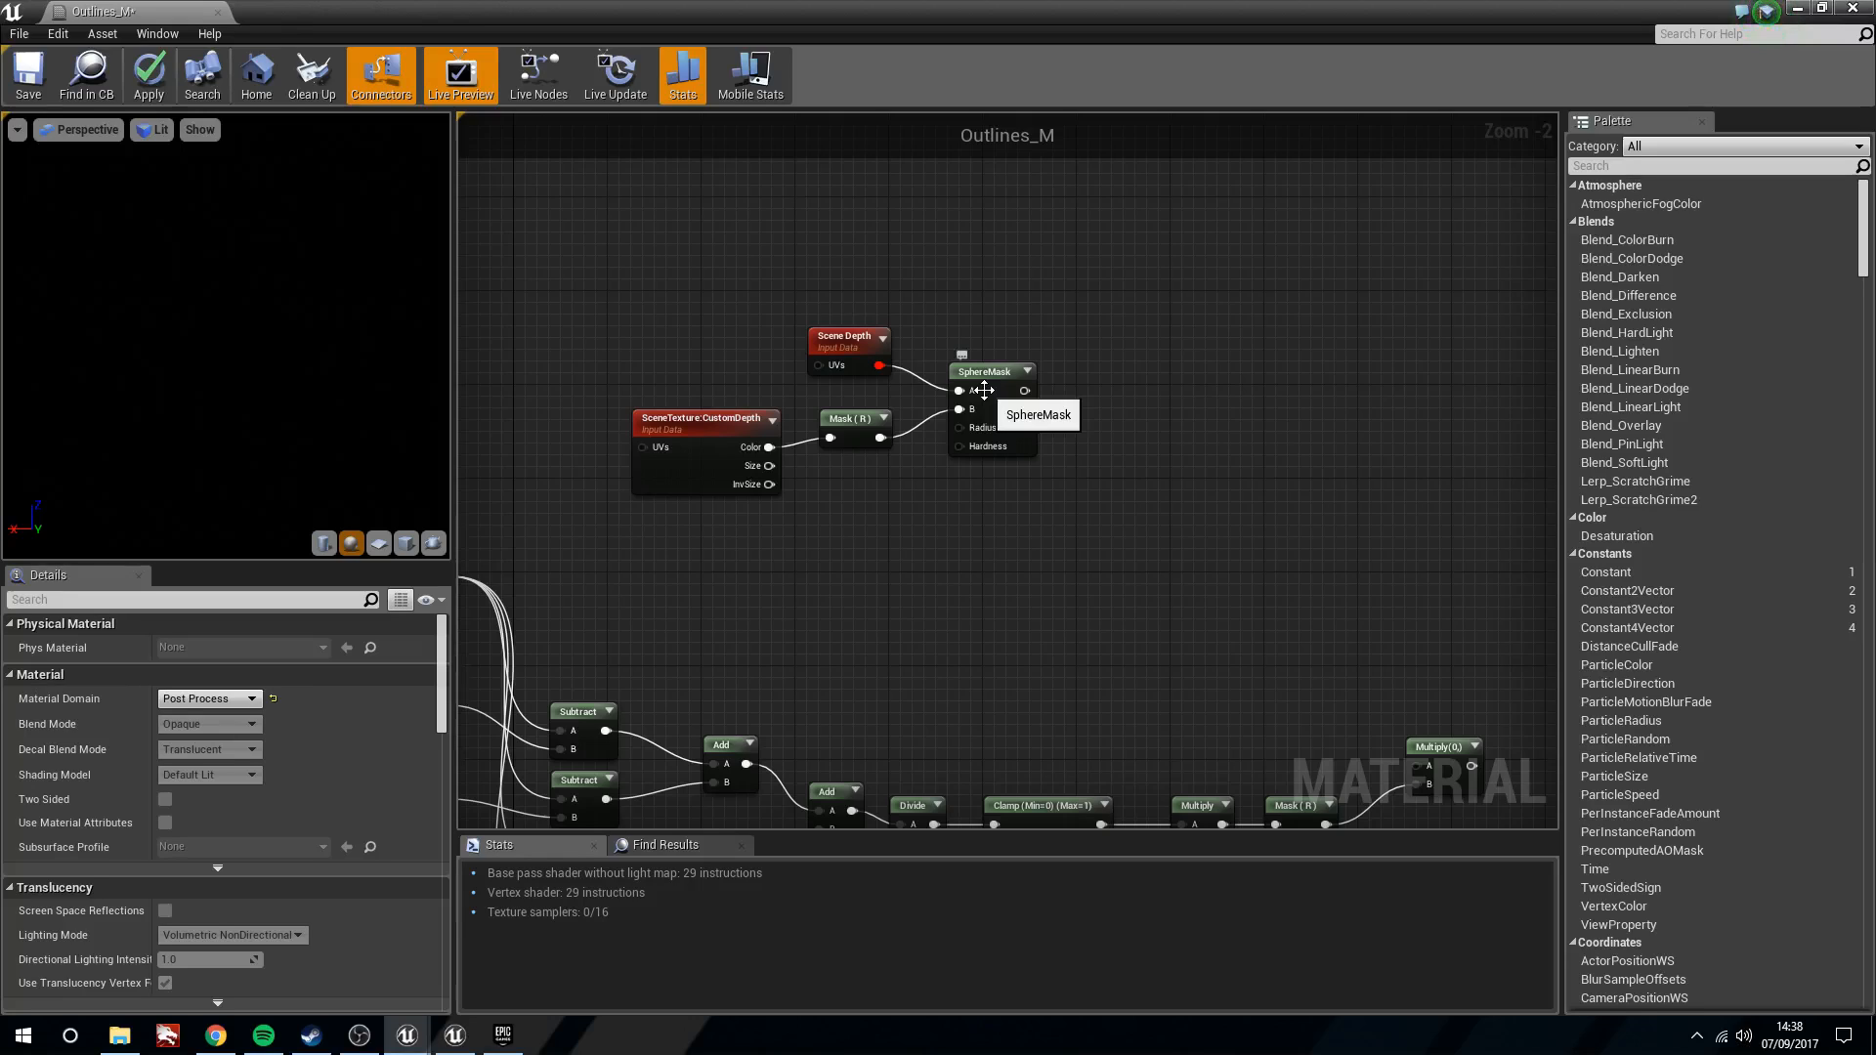
Add a Clamp node on the SphereMask's output and shift the whole node group slightly
{"action": "left_click_drag", "start_coordinate": [1024, 391], "coordinate": [1083, 399]}
{"action": "type", "text": "clamp"}
{"action": "key", "text": "Return"}
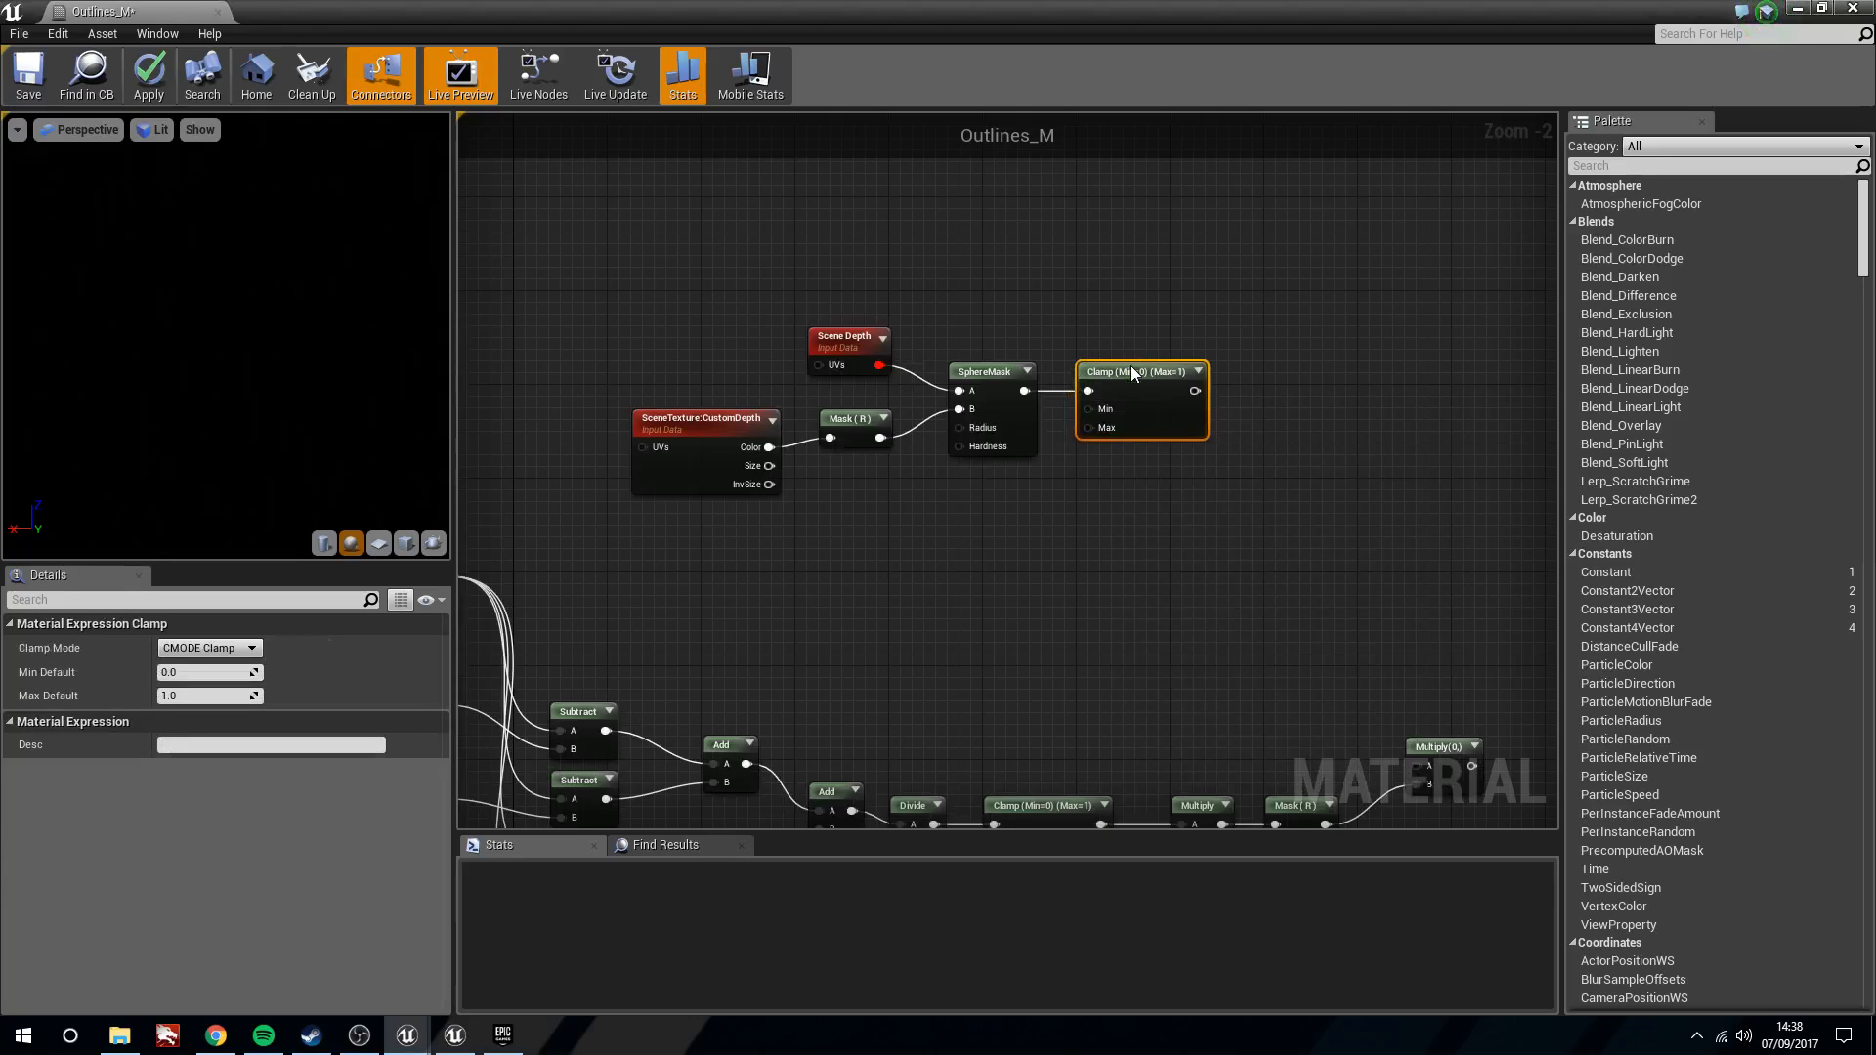
{"action": "left_click_drag", "start_coordinate": [663, 290], "coordinate": [1208, 569]}
{"action": "left_click_drag", "start_coordinate": [981, 375], "coordinate": [1005, 387]}
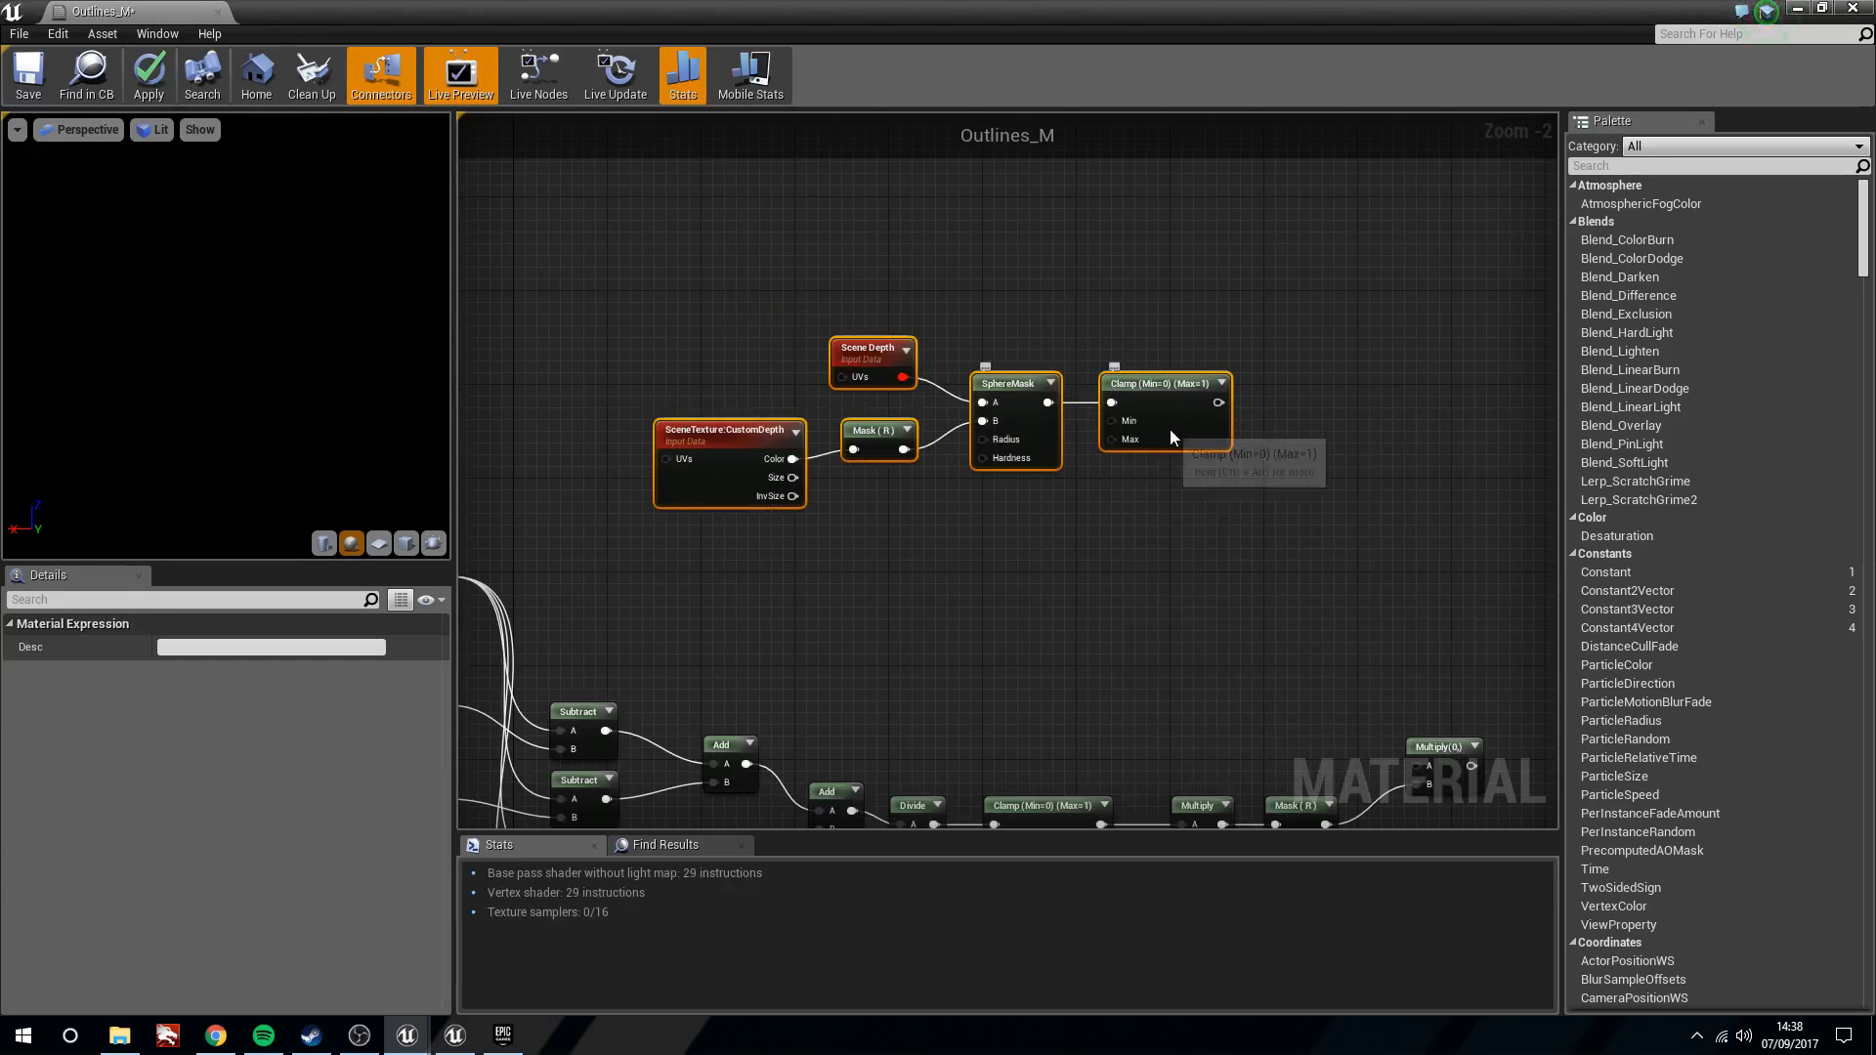
Add a OneMinus (1-x) node after the new Clamp and connect the Clamp's output to its input
{"action": "left_click", "coordinate": [1172, 436]}
{"action": "left_click_drag", "start_coordinate": [1217, 402], "coordinate": [1299, 415]}
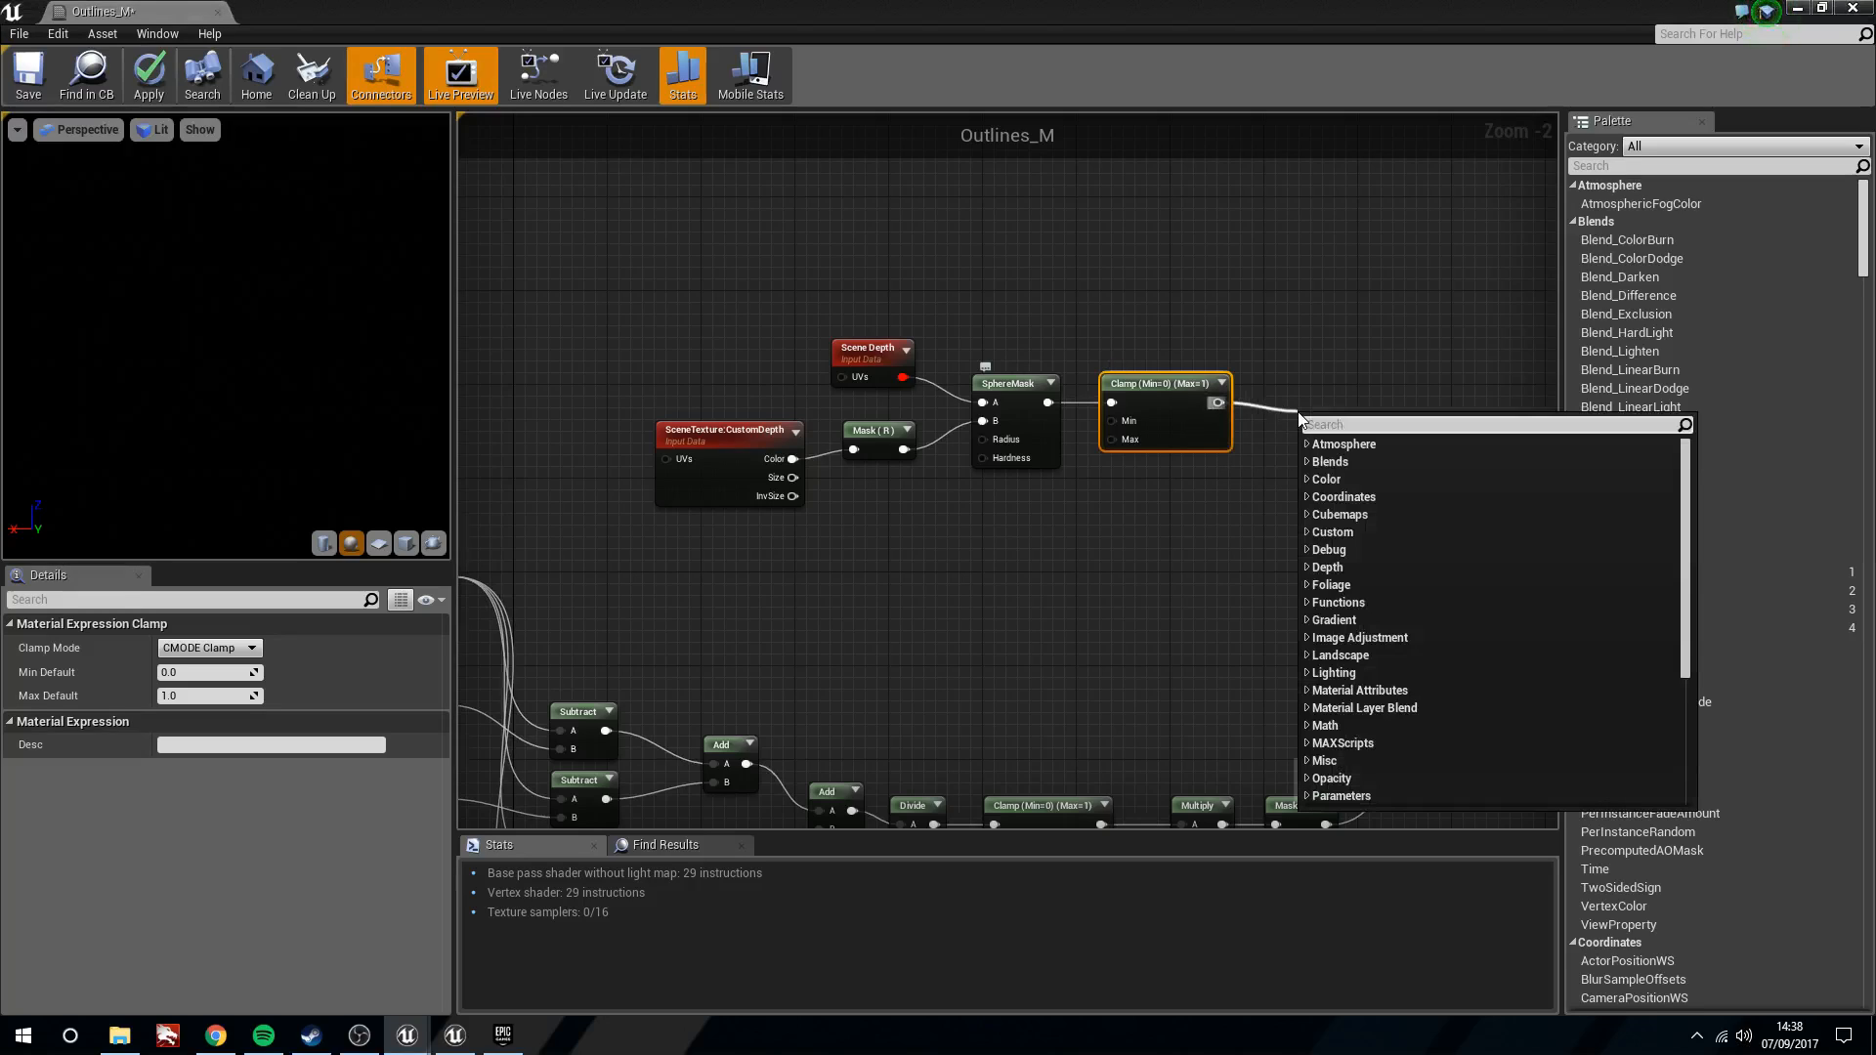
{"action": "left_click", "coordinate": [1316, 391]}
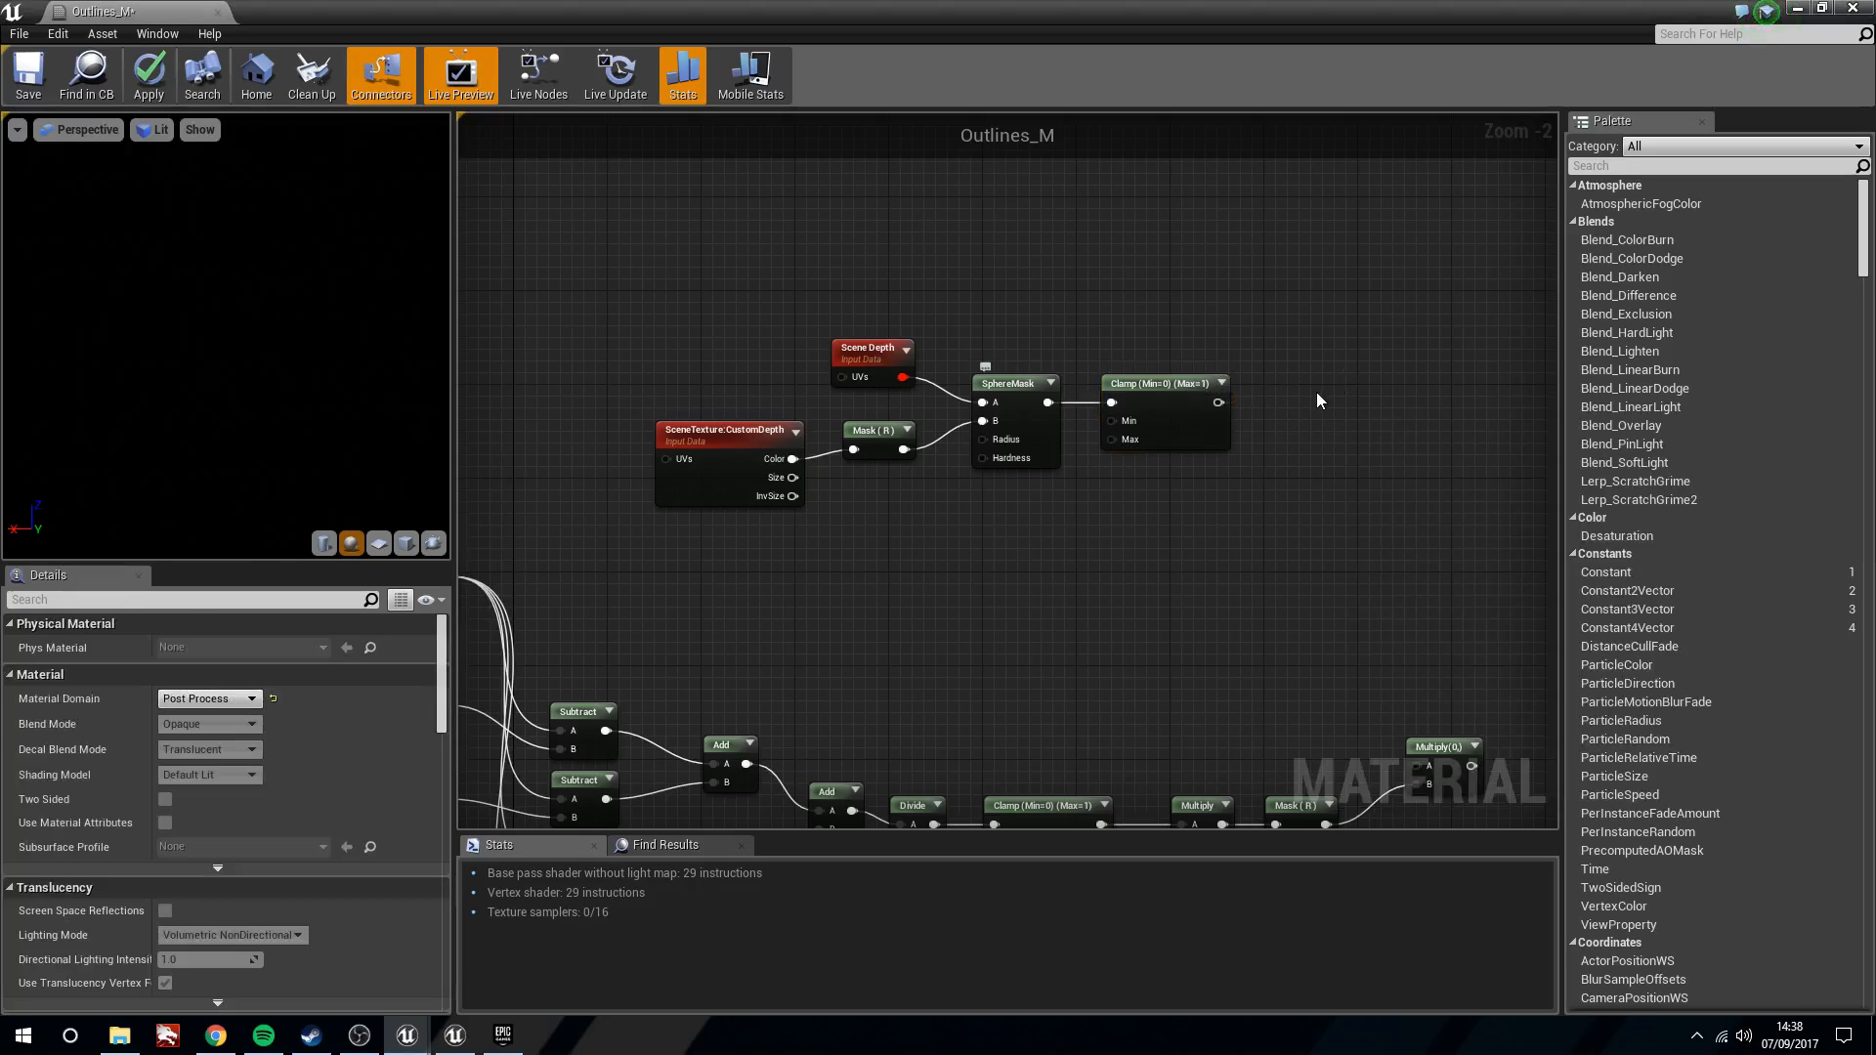
{"action": "left_click", "coordinate": [1316, 392]}
{"action": "left_click_drag", "start_coordinate": [1216, 402], "coordinate": [1286, 383]}
Move the whole SphereMask node group farther up and add a Linear Interpolate node beyond its 1-x node
{"action": "left_click_drag", "start_coordinate": [659, 296], "coordinate": [1319, 541]}
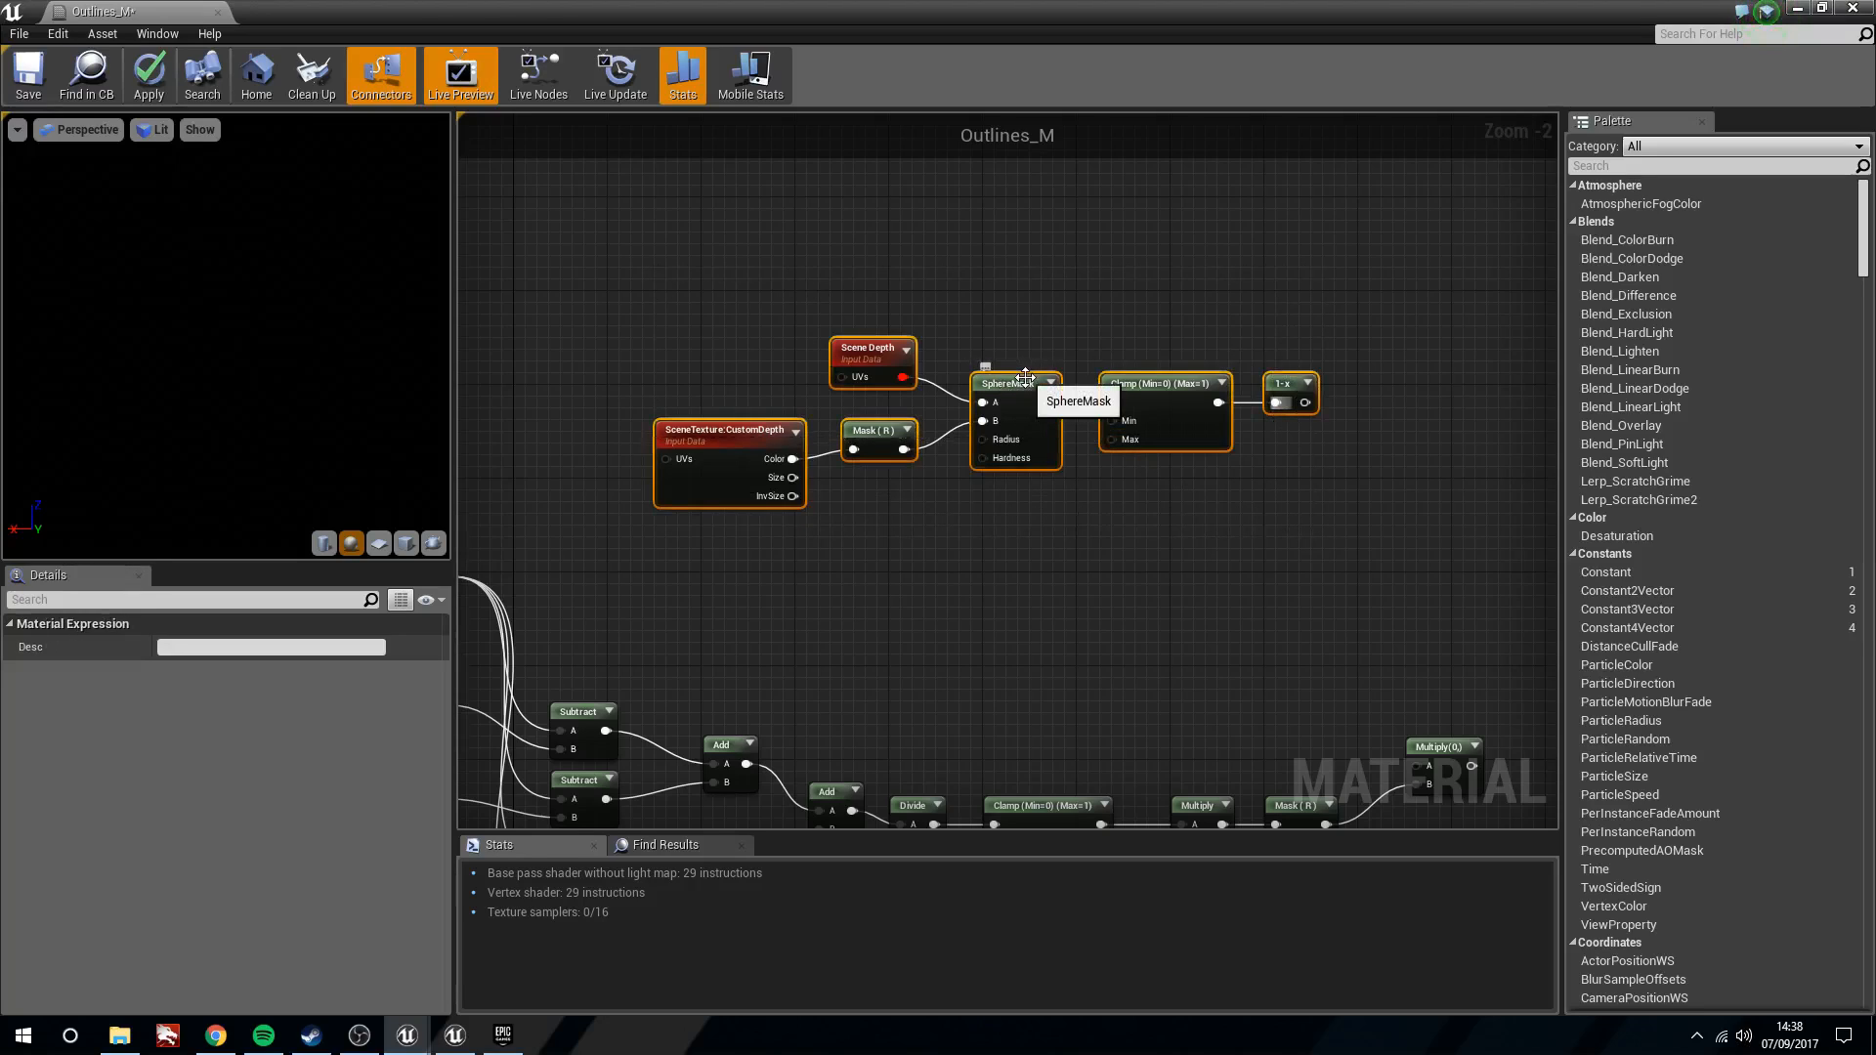
{"action": "left_click_drag", "start_coordinate": [1026, 376], "coordinate": [944, 305]}
{"action": "left_click", "coordinate": [1294, 360]}
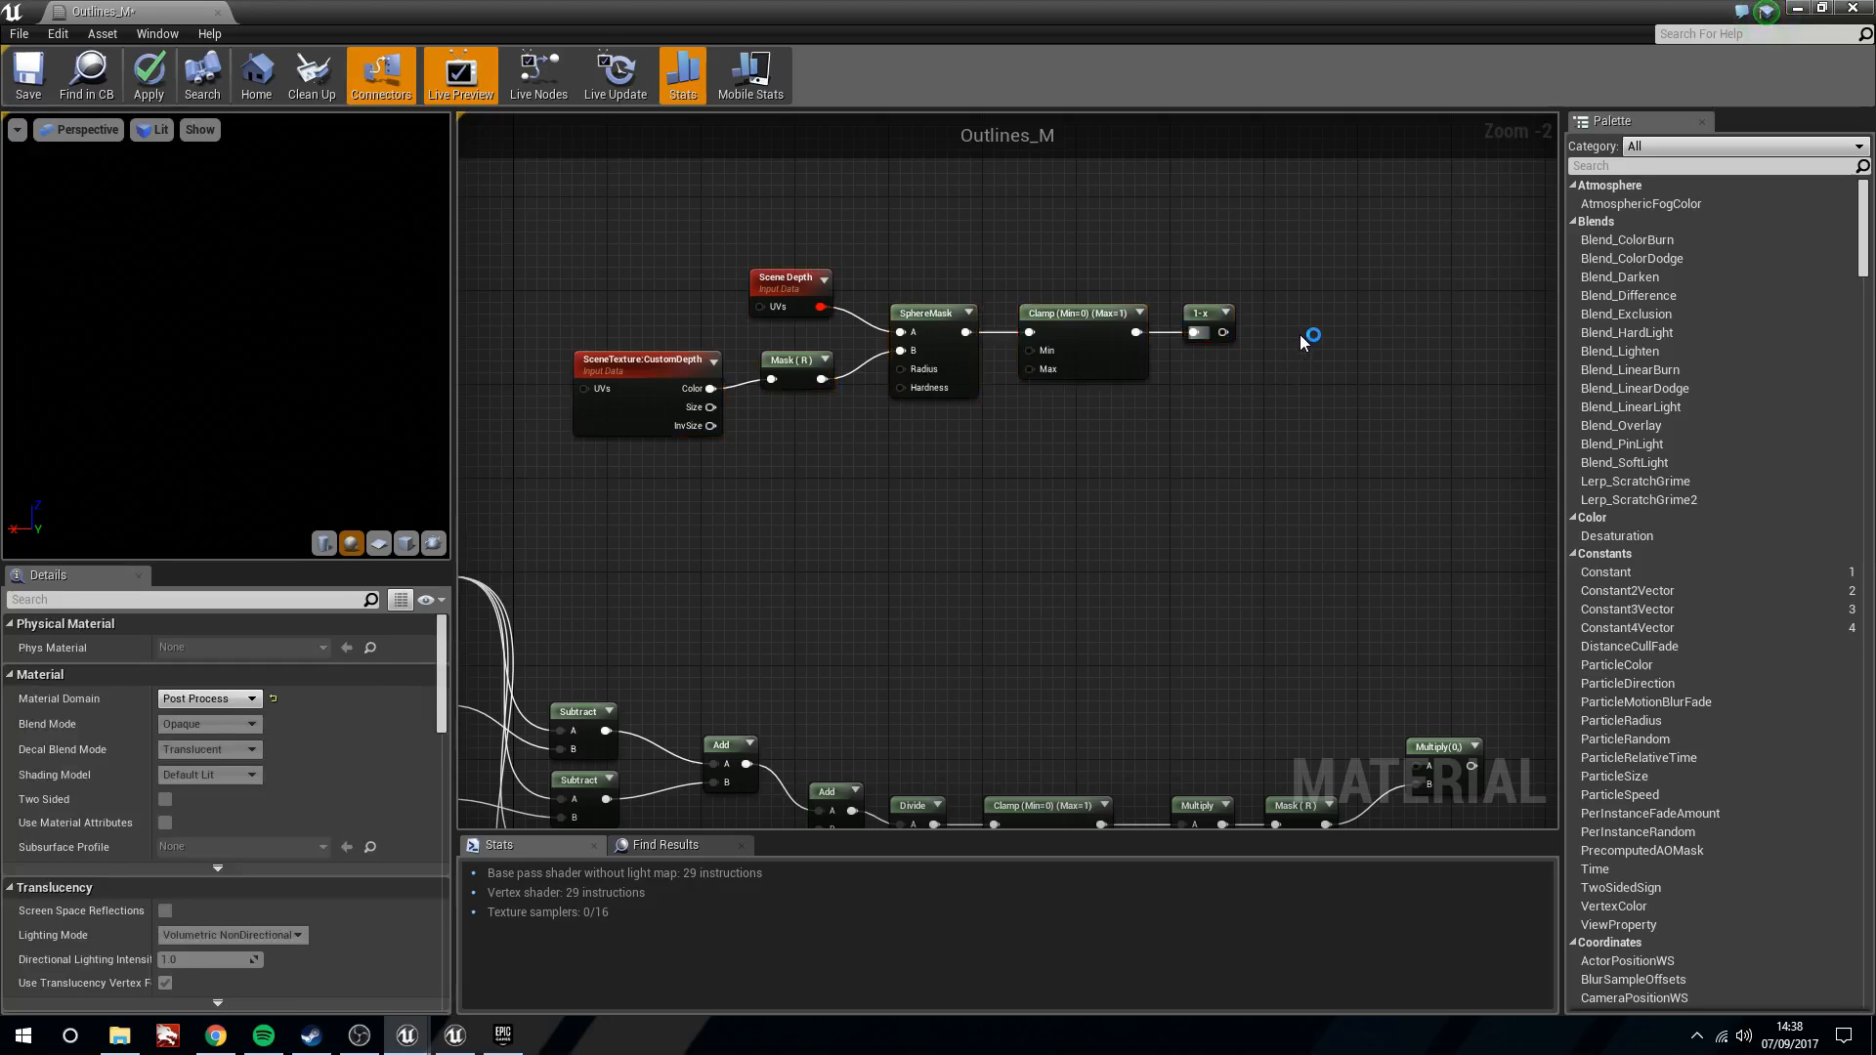
{"action": "left_click", "coordinate": [1299, 336]}
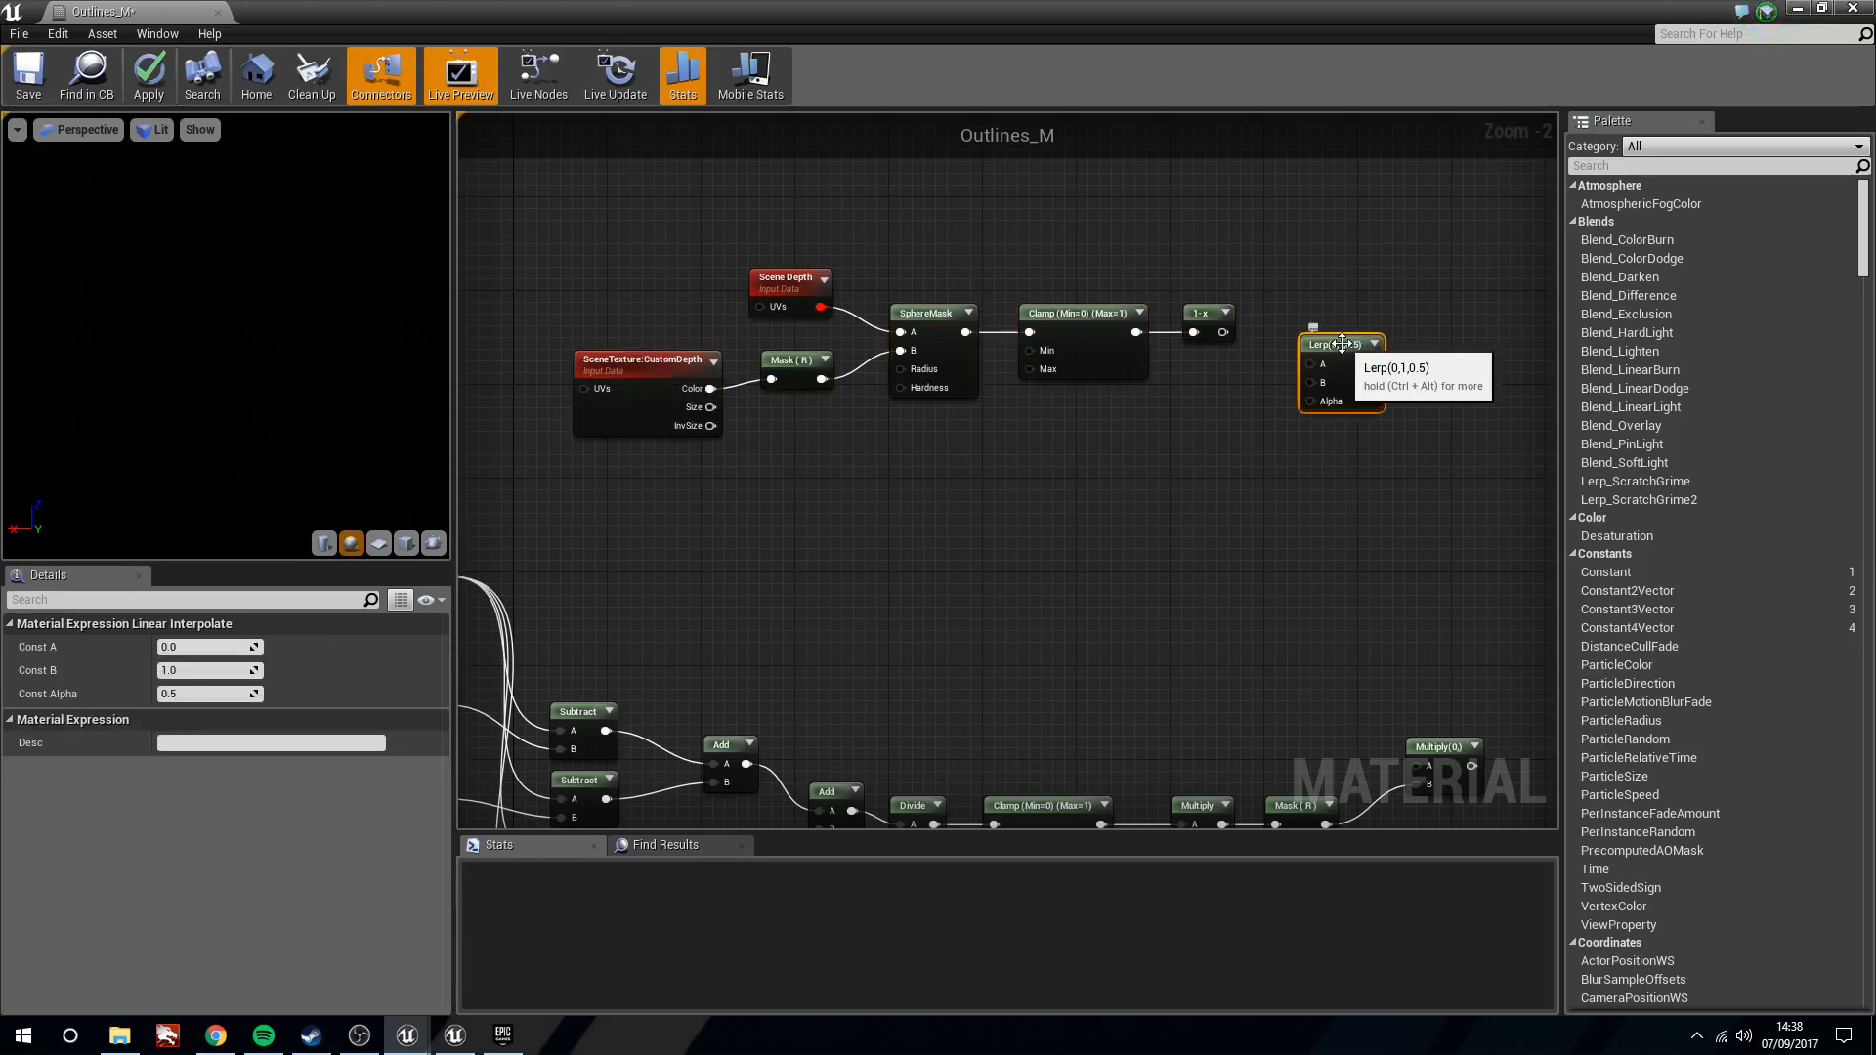
Connect the 1-x output to the Lerp's A input and a new constant of 1 to its B input
{"action": "left_click_drag", "start_coordinate": [1342, 343], "coordinate": [1353, 299]}
{"action": "left_click_drag", "start_coordinate": [1223, 332], "coordinate": [1360, 322]}
{"action": "left_click", "coordinate": [1204, 385]}
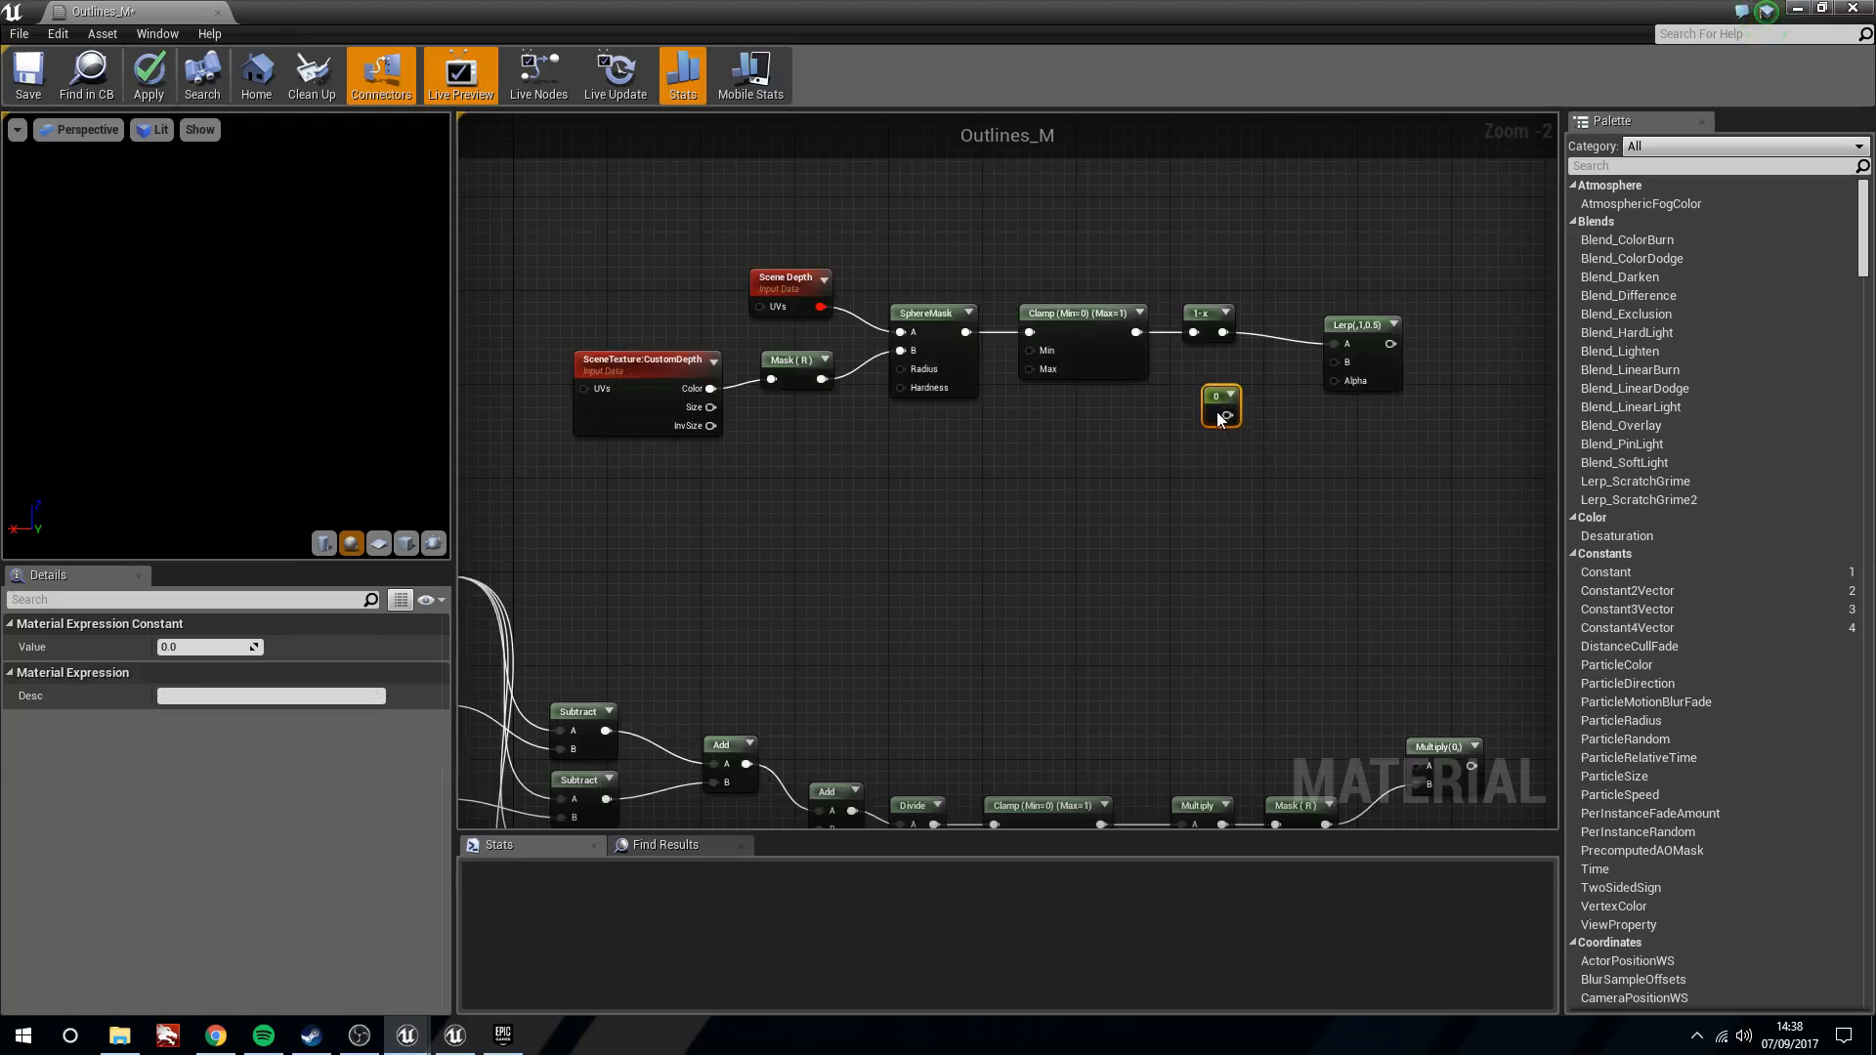
{"action": "left_click_drag", "start_coordinate": [1228, 416], "coordinate": [1336, 363]}
{"action": "left_click", "coordinate": [943, 576]}
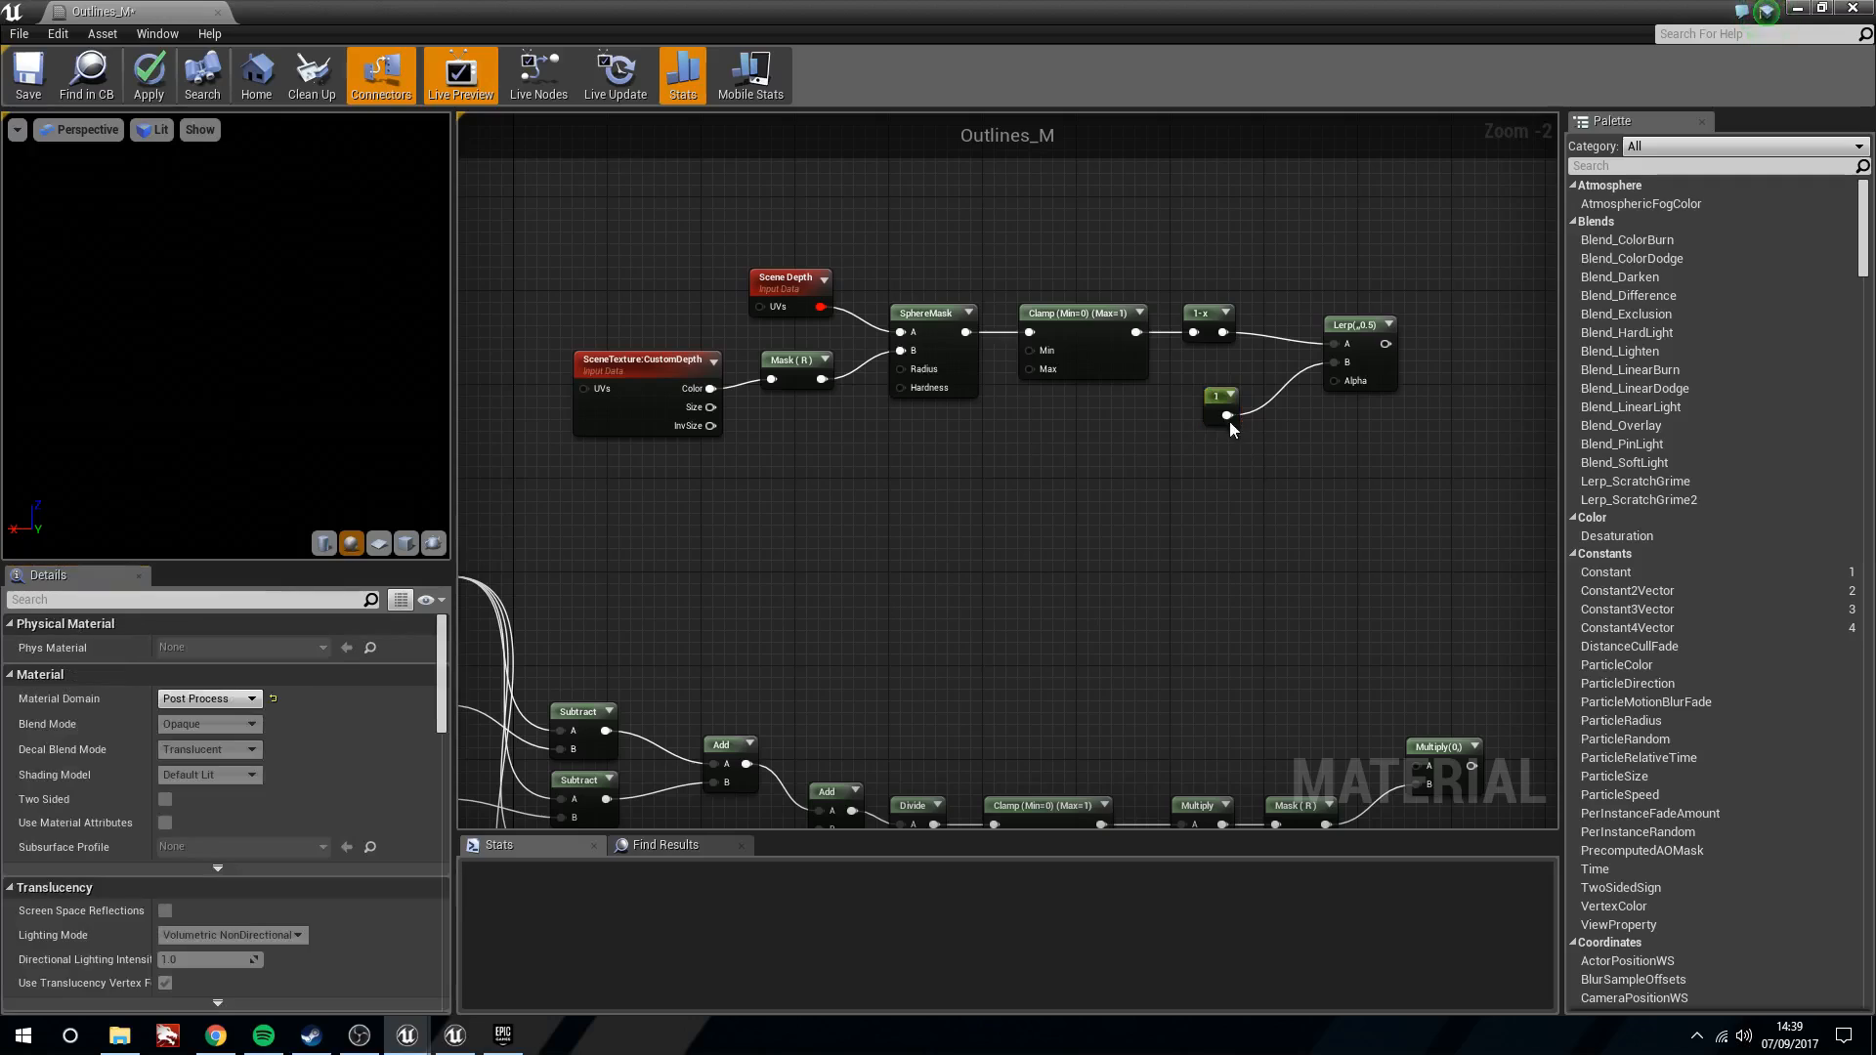
{"action": "left_click_drag", "start_coordinate": [1218, 402], "coordinate": [1203, 375]}
Add a scalar parameter below the constant 1 and connect it to the Lerp's Alpha input
{"action": "right_click", "coordinate": [1133, 484]}
{"action": "left_click", "coordinate": [1135, 493]}
{"action": "key", "text": "s"}
{"action": "left_click", "coordinate": [1133, 493]}
{"action": "left_click_drag", "start_coordinate": [1159, 500], "coordinate": [1335, 381]}
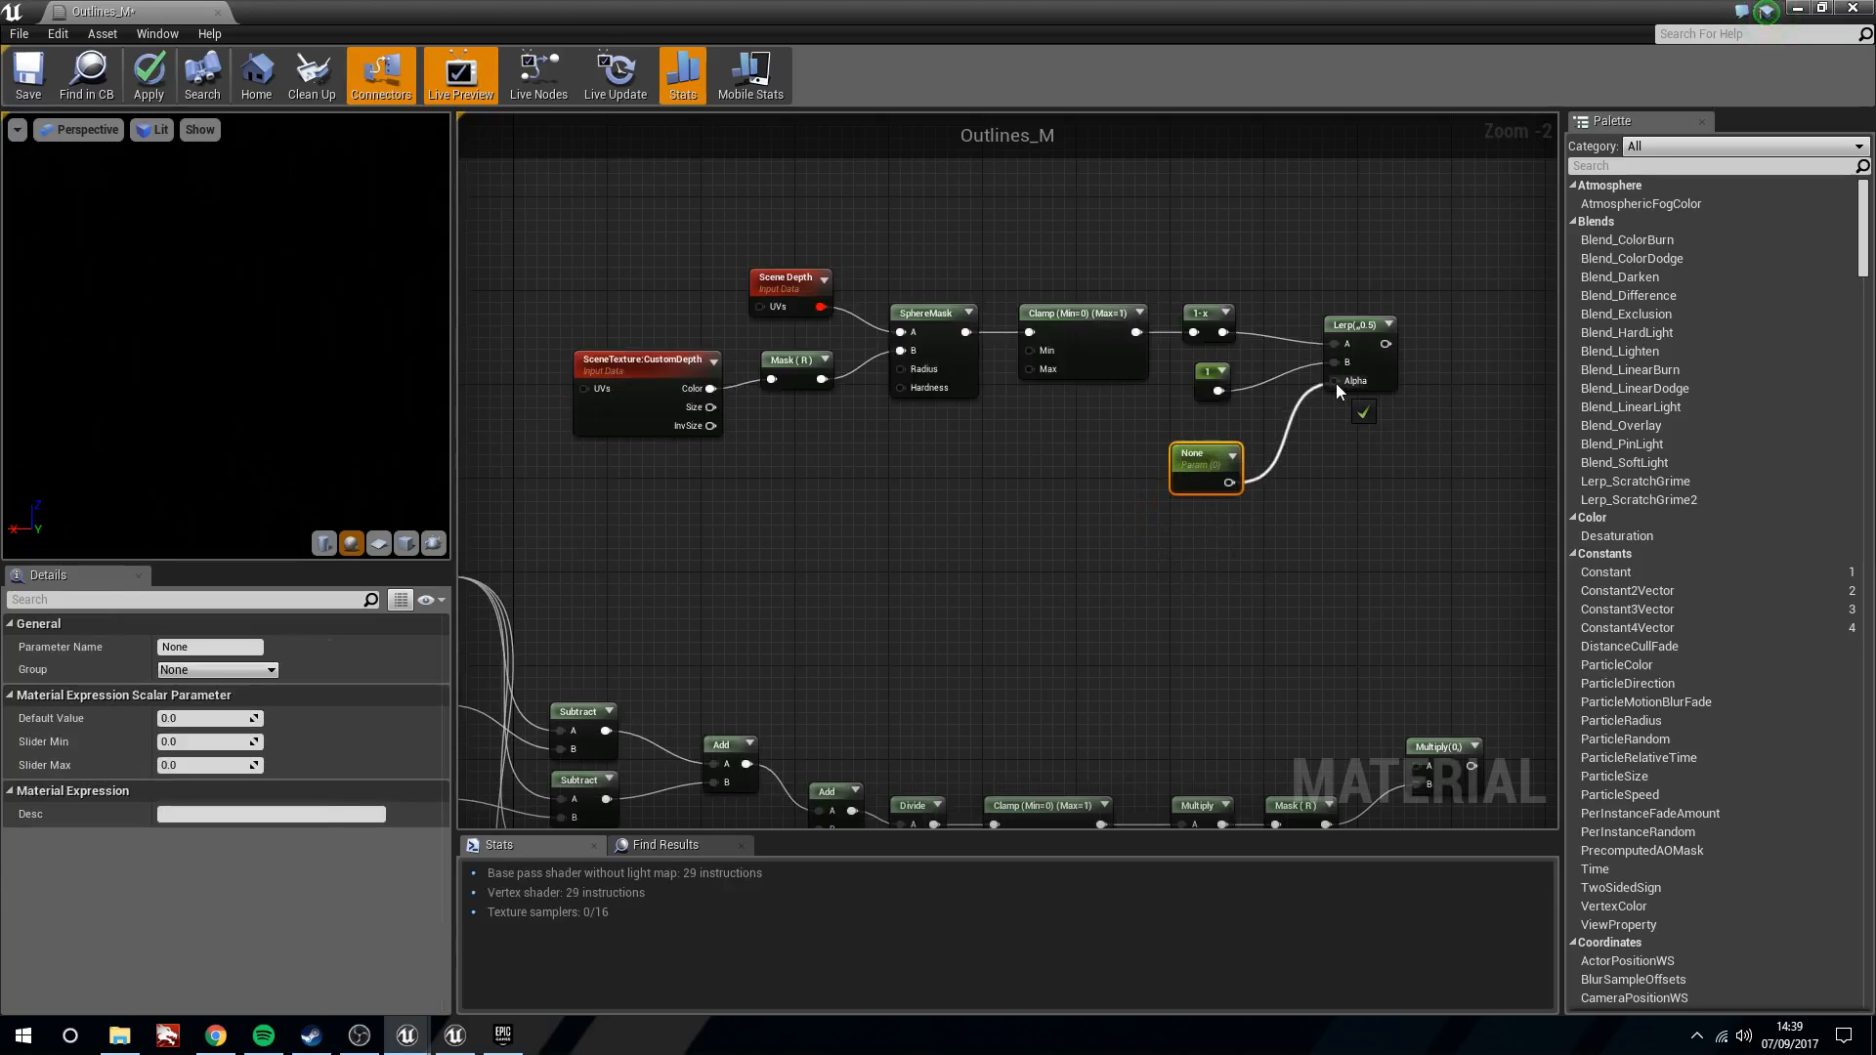
Name the scalar parameter Blend Weight, set its default value to 1.0, and place it just under the constant
{"action": "left_click", "coordinate": [242, 647]}
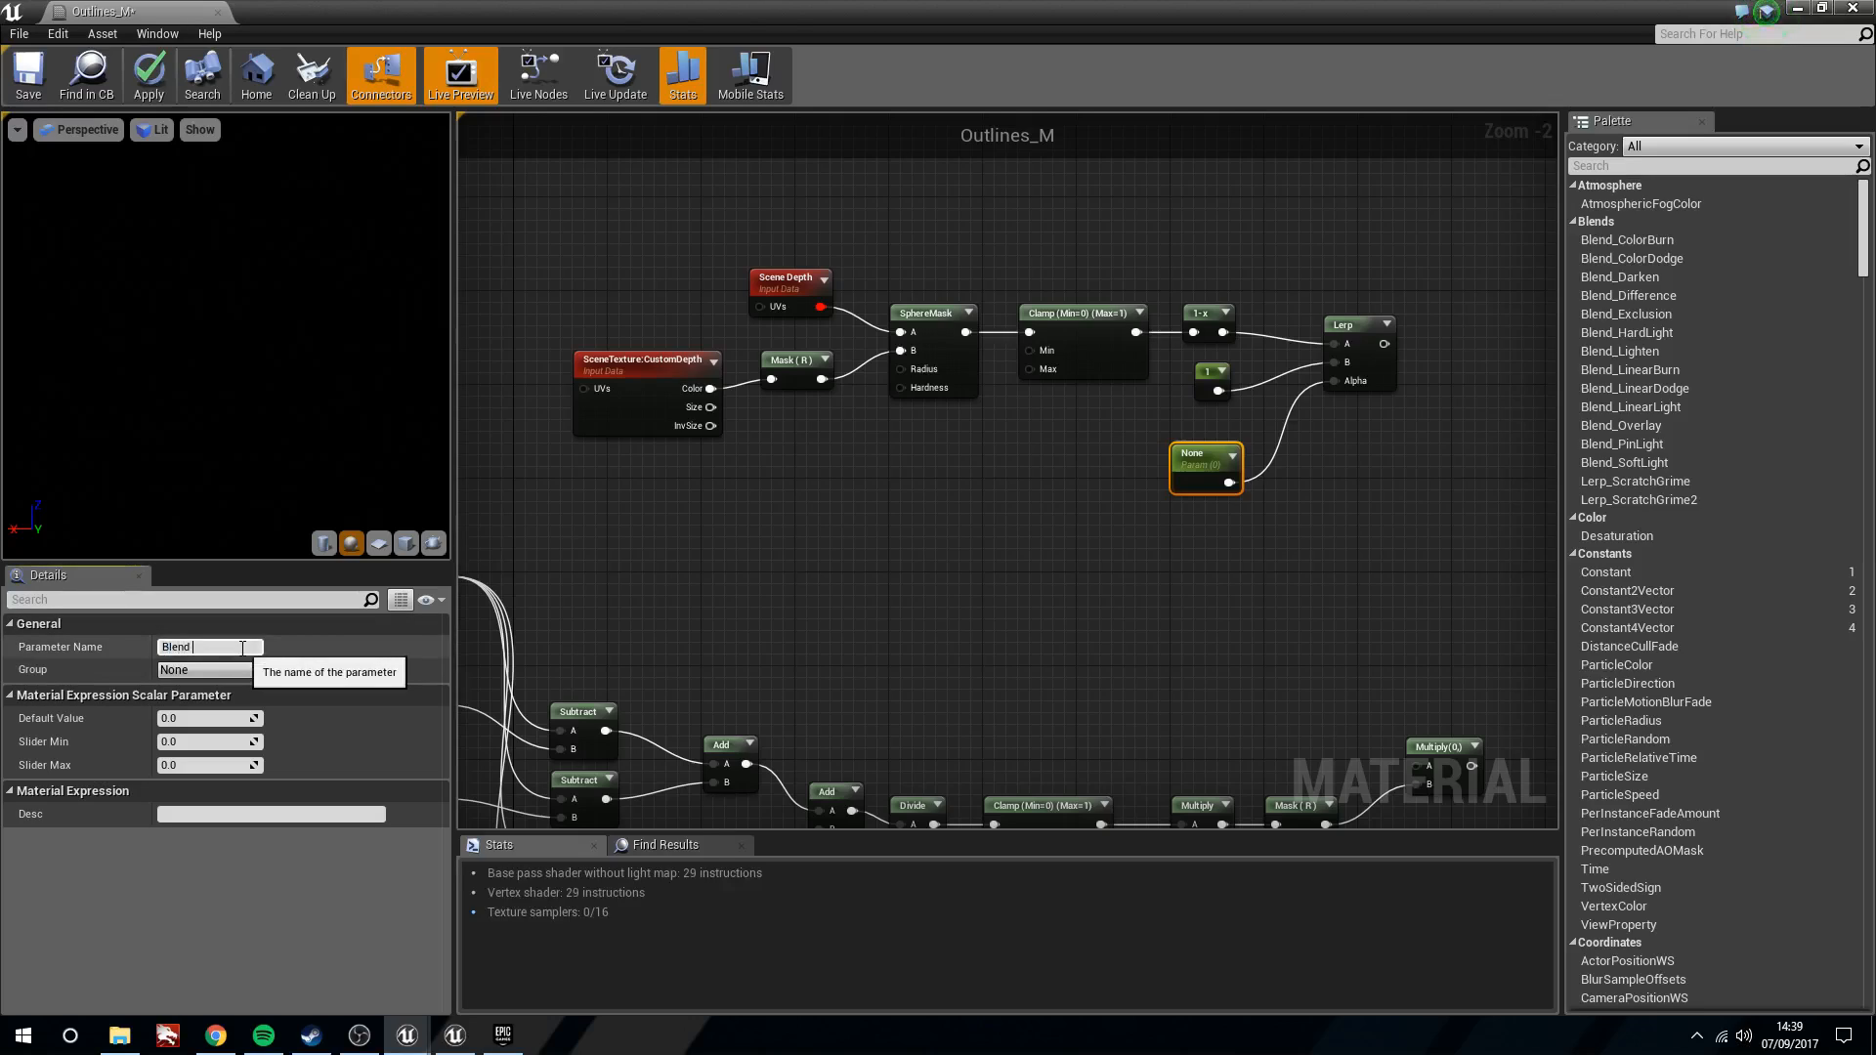
{"action": "type", "text": "Blend Weight"}
{"action": "key", "text": "Return"}
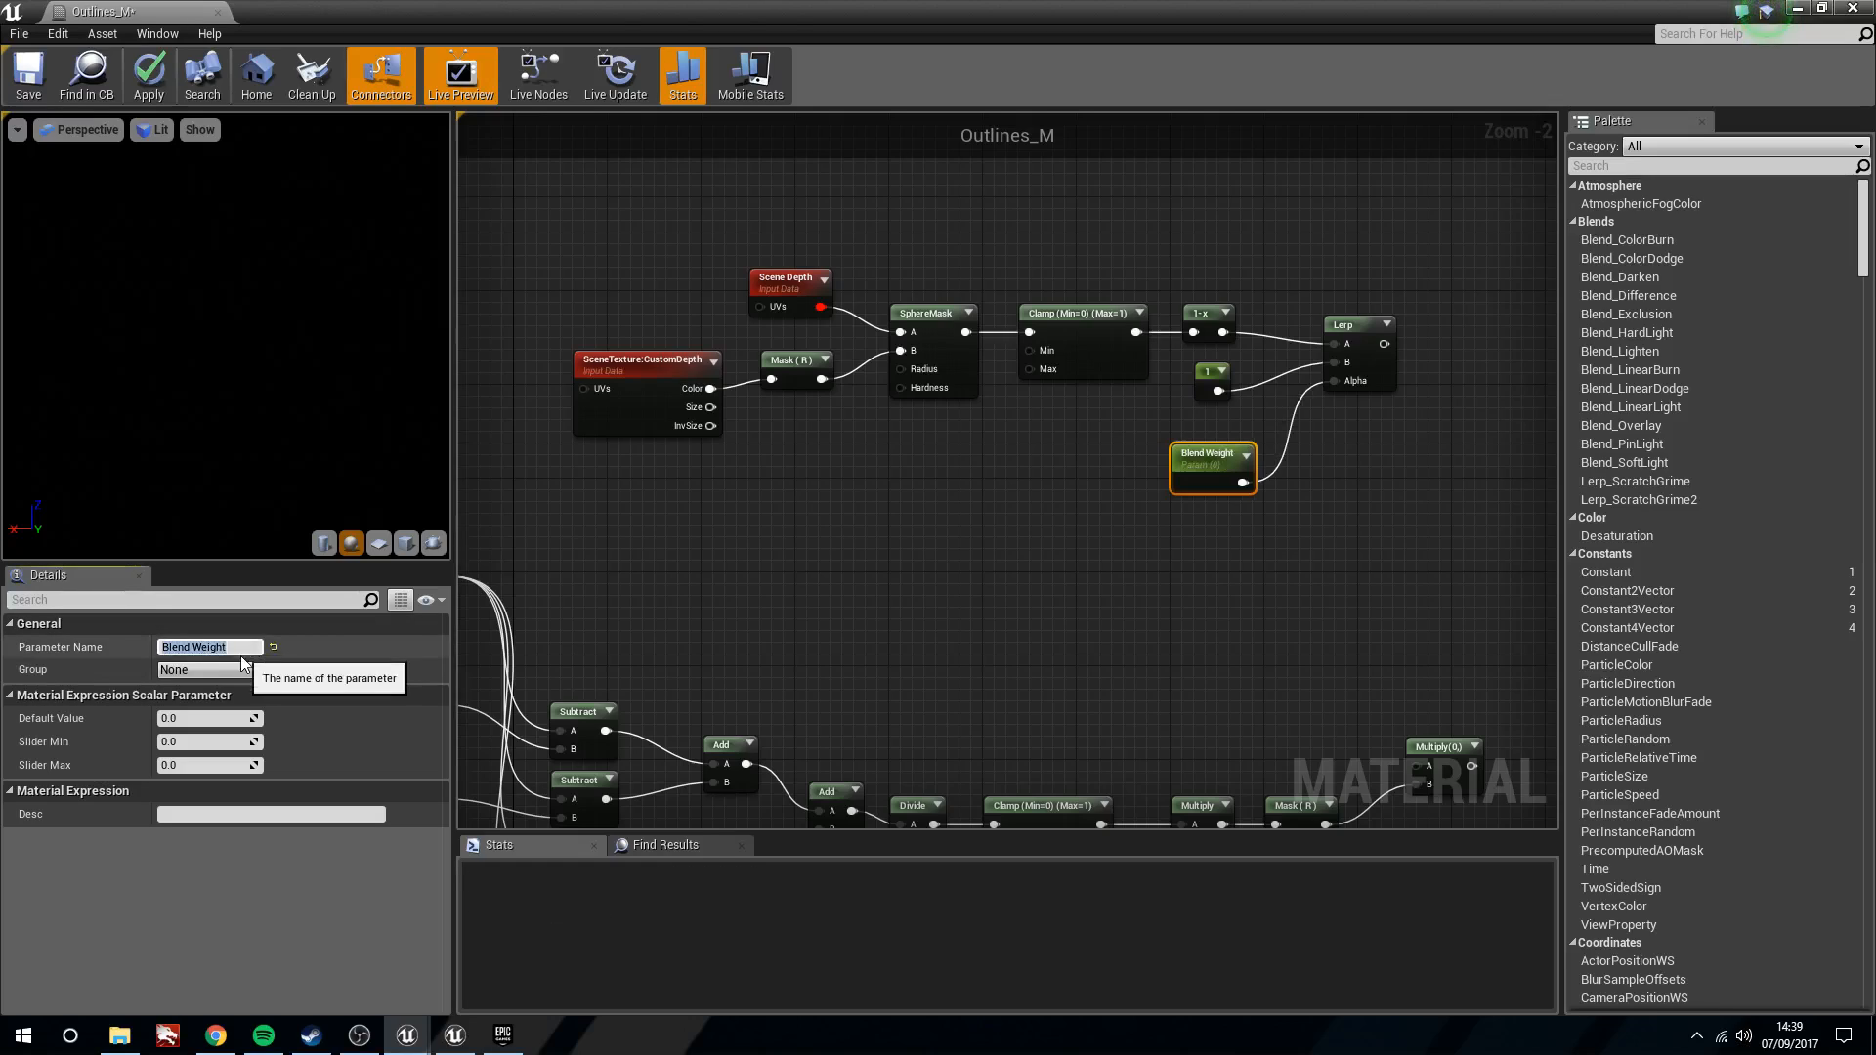
{"action": "left_click", "coordinate": [177, 719]}
{"action": "type", "text": "1"}
{"action": "key", "text": "Return"}
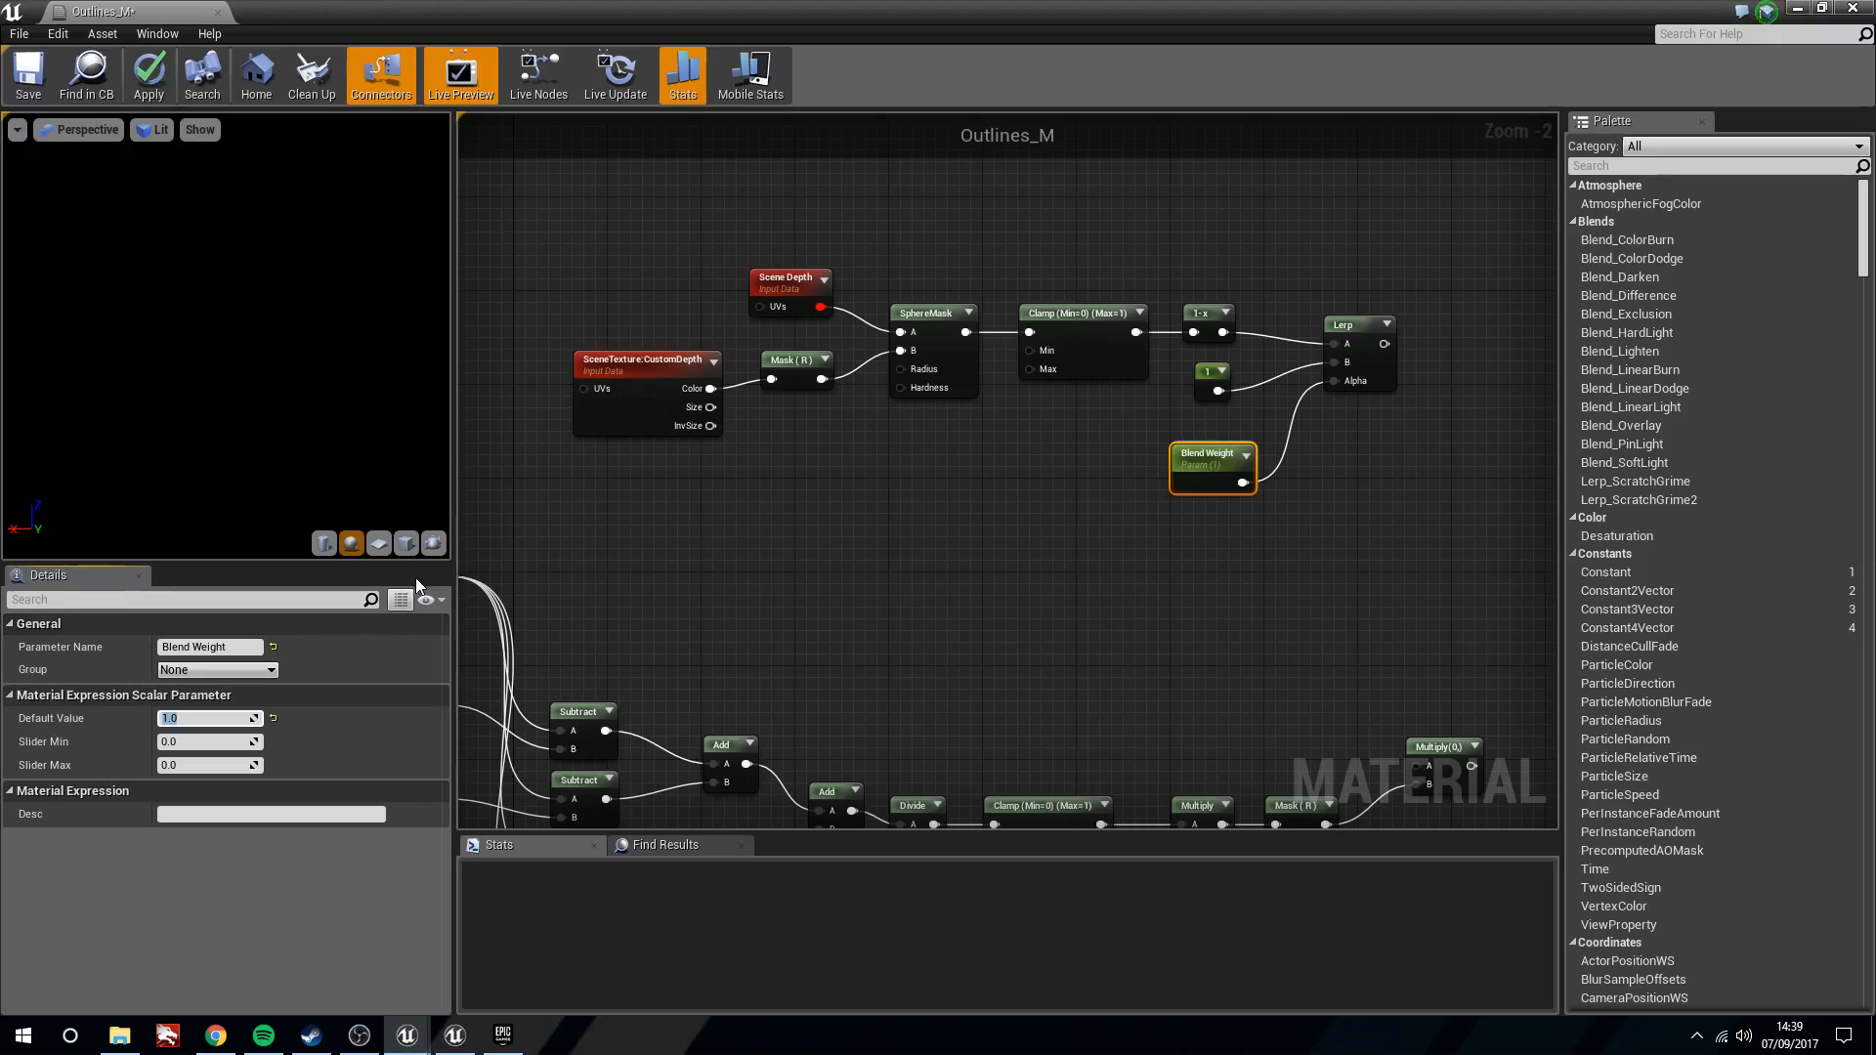
{"action": "left_click_drag", "start_coordinate": [1192, 460], "coordinate": [1182, 437]}
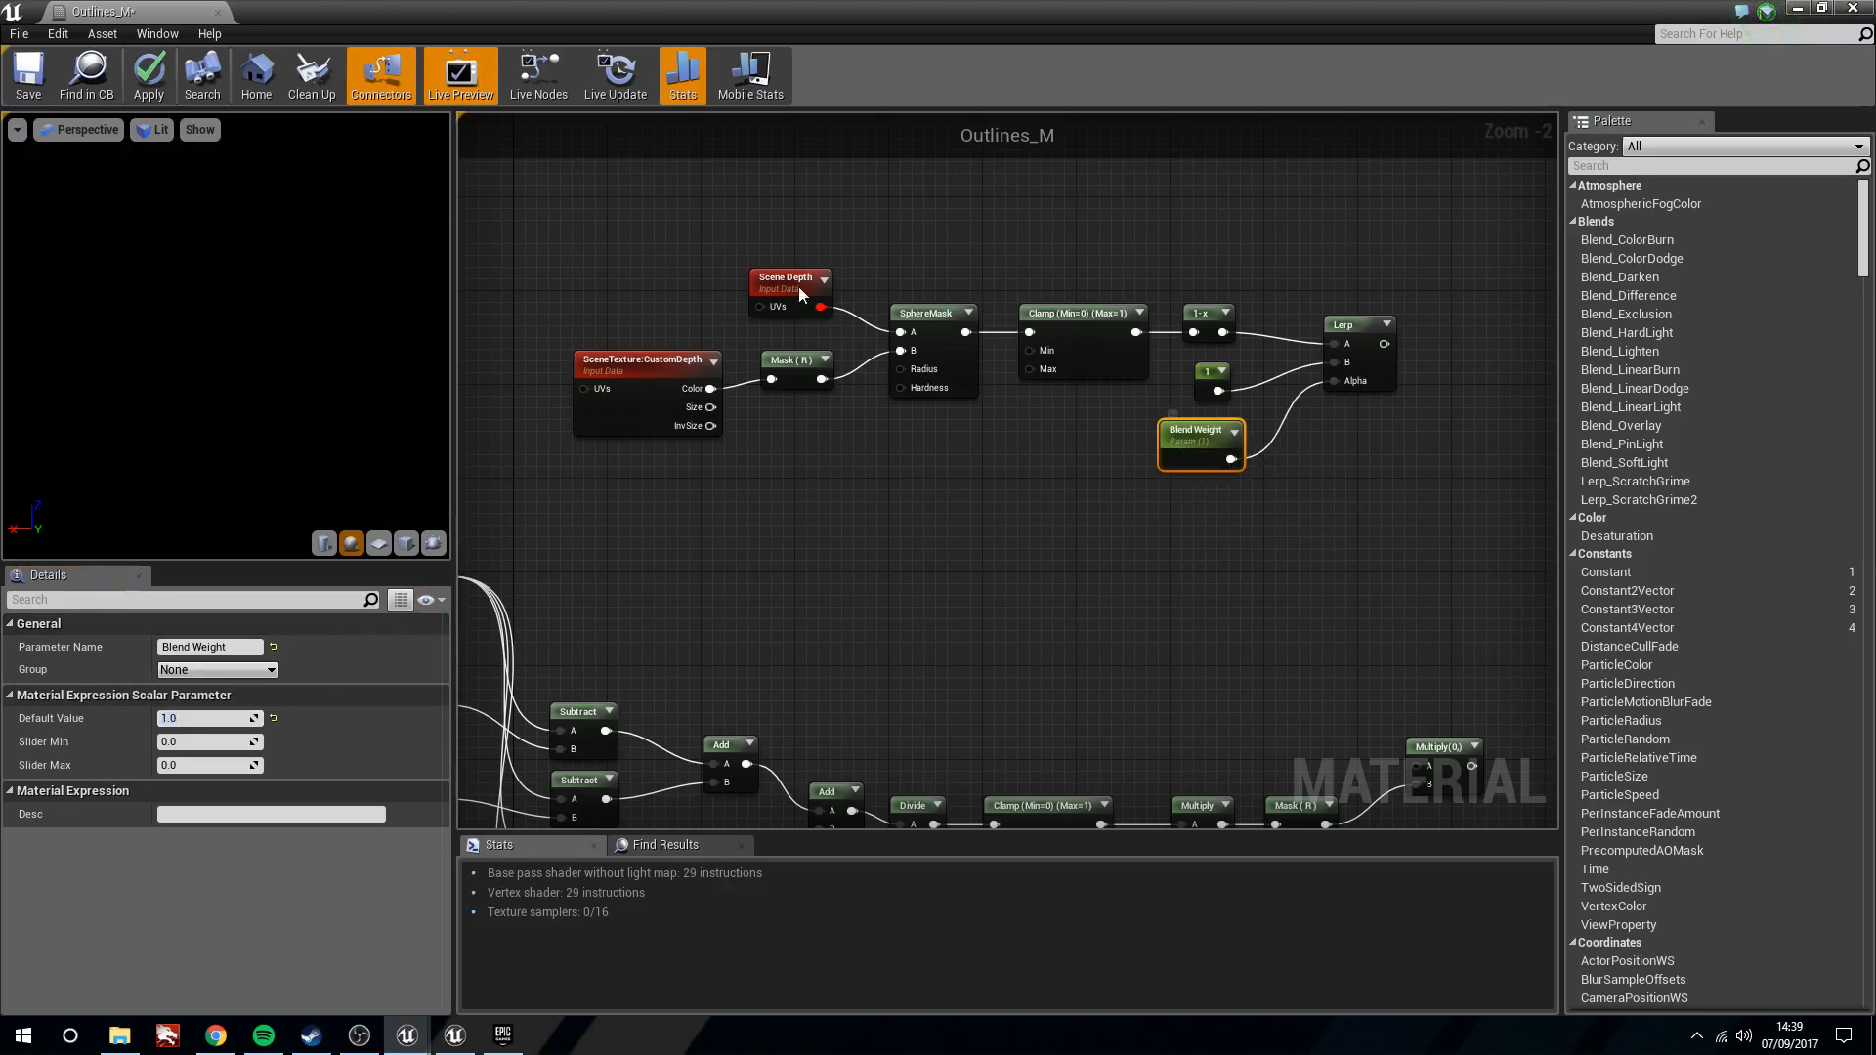
Shift the SphereMask node group slightly and connect the Lerp's output to the A input of the outline chain's final Multiply
{"action": "left_click", "coordinate": [1237, 538]}
{"action": "left_click_drag", "start_coordinate": [1444, 607], "coordinate": [460, 189]}
{"action": "left_click_drag", "start_coordinate": [1082, 319], "coordinate": [1057, 313]}
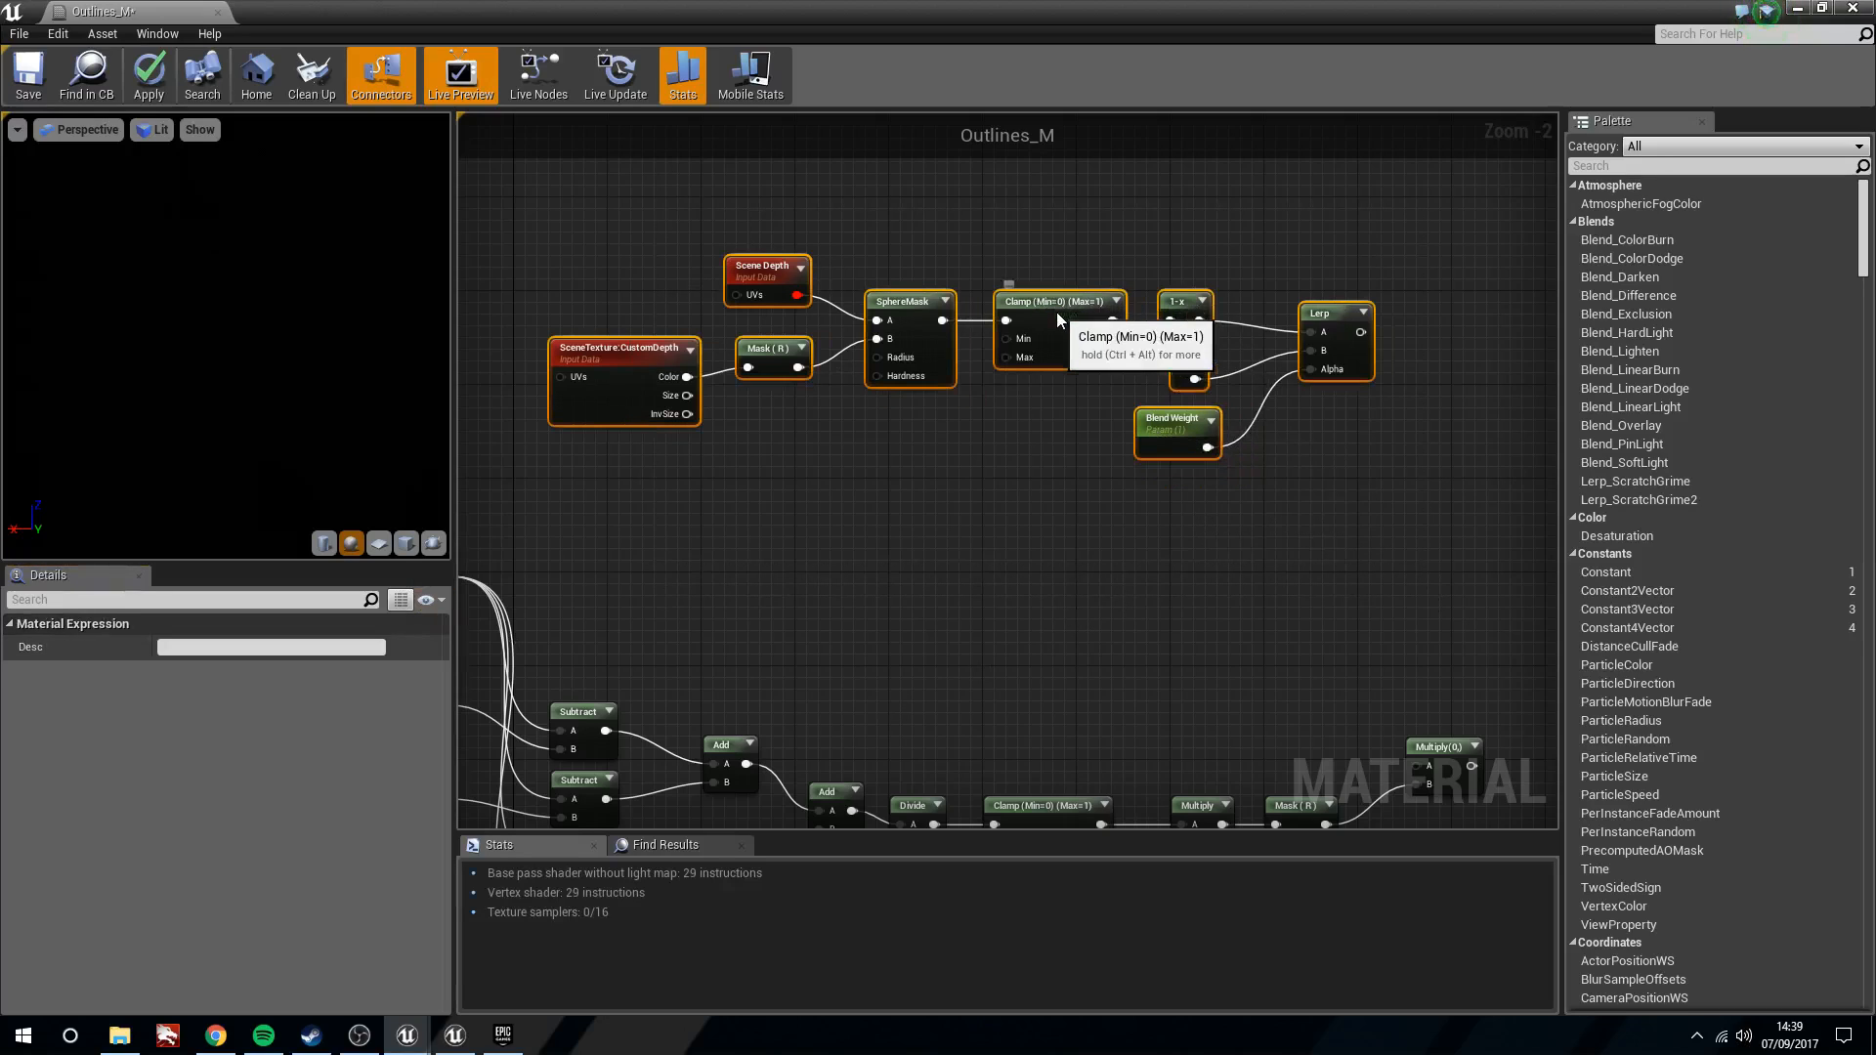
{"action": "right_click_drag", "start_coordinate": [1396, 508], "coordinate": [1150, 404]}
{"action": "left_click", "coordinate": [1216, 477]}
{"action": "left_click_drag", "start_coordinate": [1115, 232], "coordinate": [1178, 667]}
{"action": "right_click_drag", "start_coordinate": [1114, 586], "coordinate": [1214, 607]}
{"action": "right_click_drag", "start_coordinate": [955, 413], "coordinate": [1010, 429]}
{"action": "left_click_drag", "start_coordinate": [1269, 268], "coordinate": [1326, 700]}
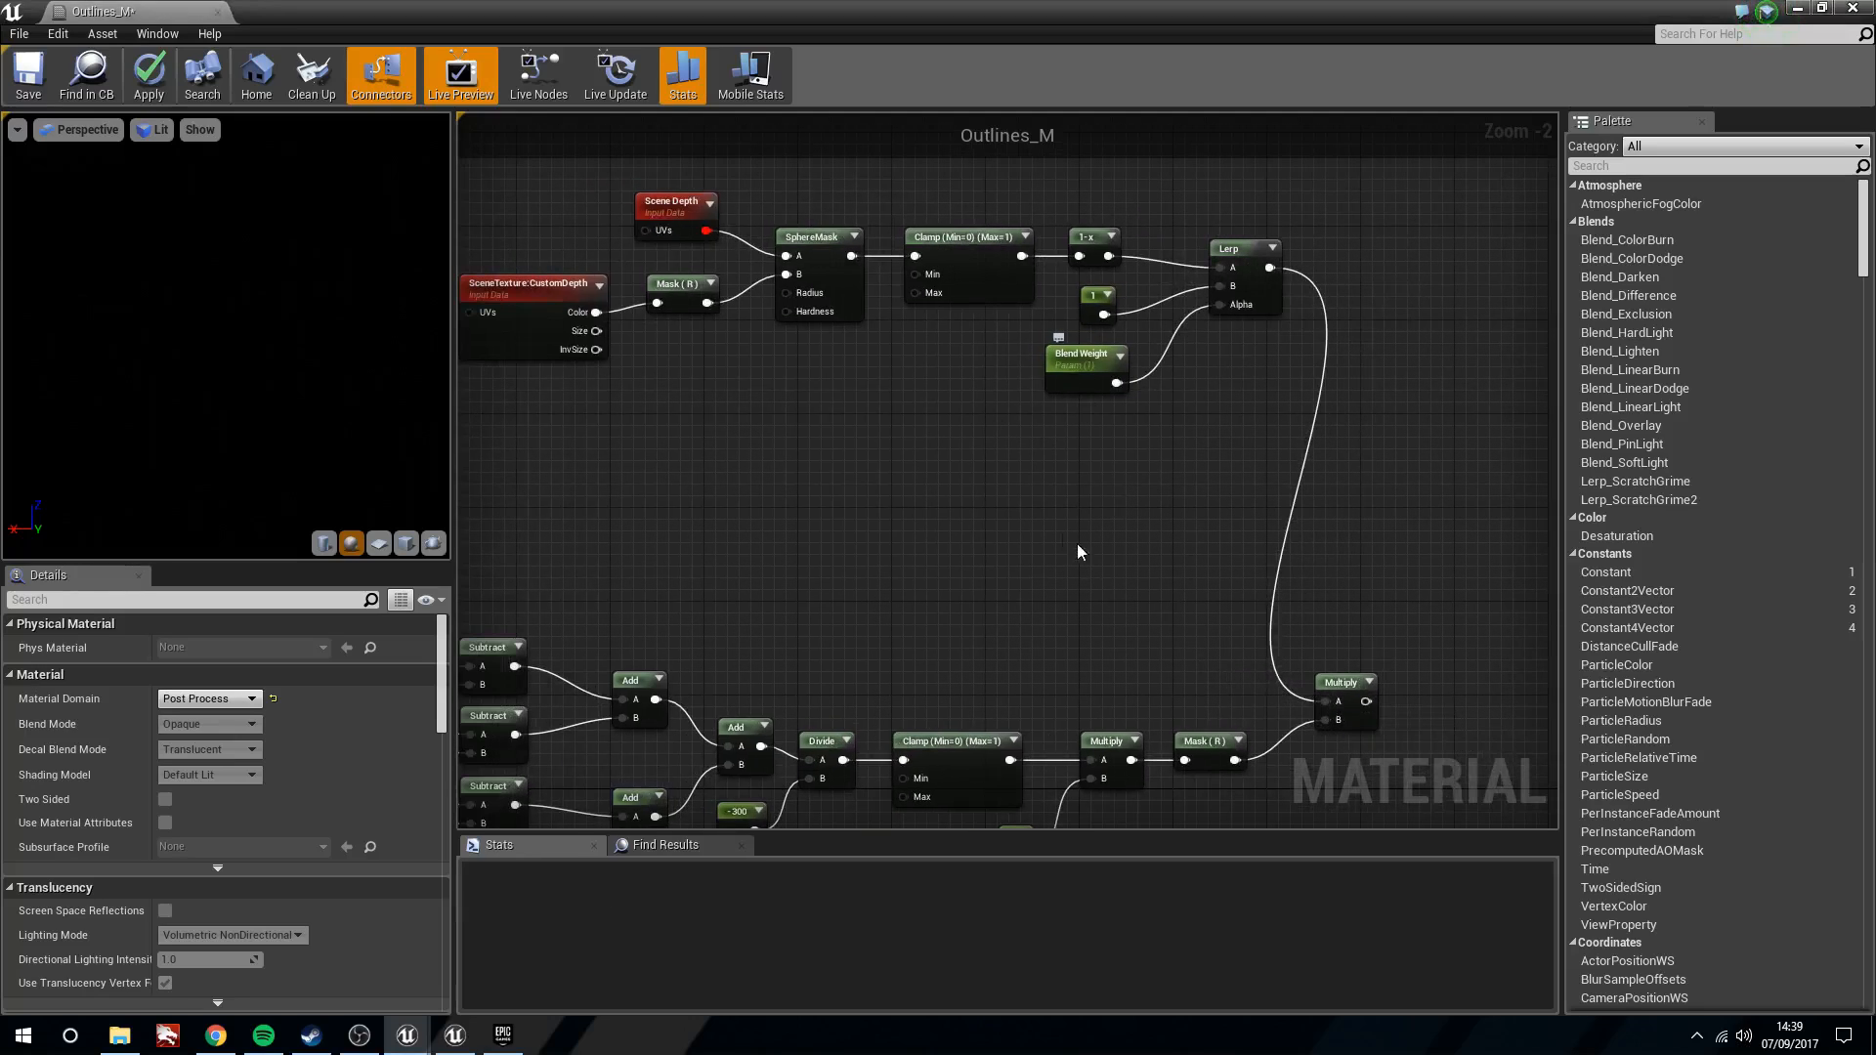
Wrap the SphereMask node group, from Scene Depth to Lerp, in a comment box titled "Removed cusompass"
{"action": "right_click_drag", "start_coordinate": [626, 186], "coordinate": [741, 211]}
{"action": "left_click_drag", "start_coordinate": [649, 175], "coordinate": [1394, 519]}
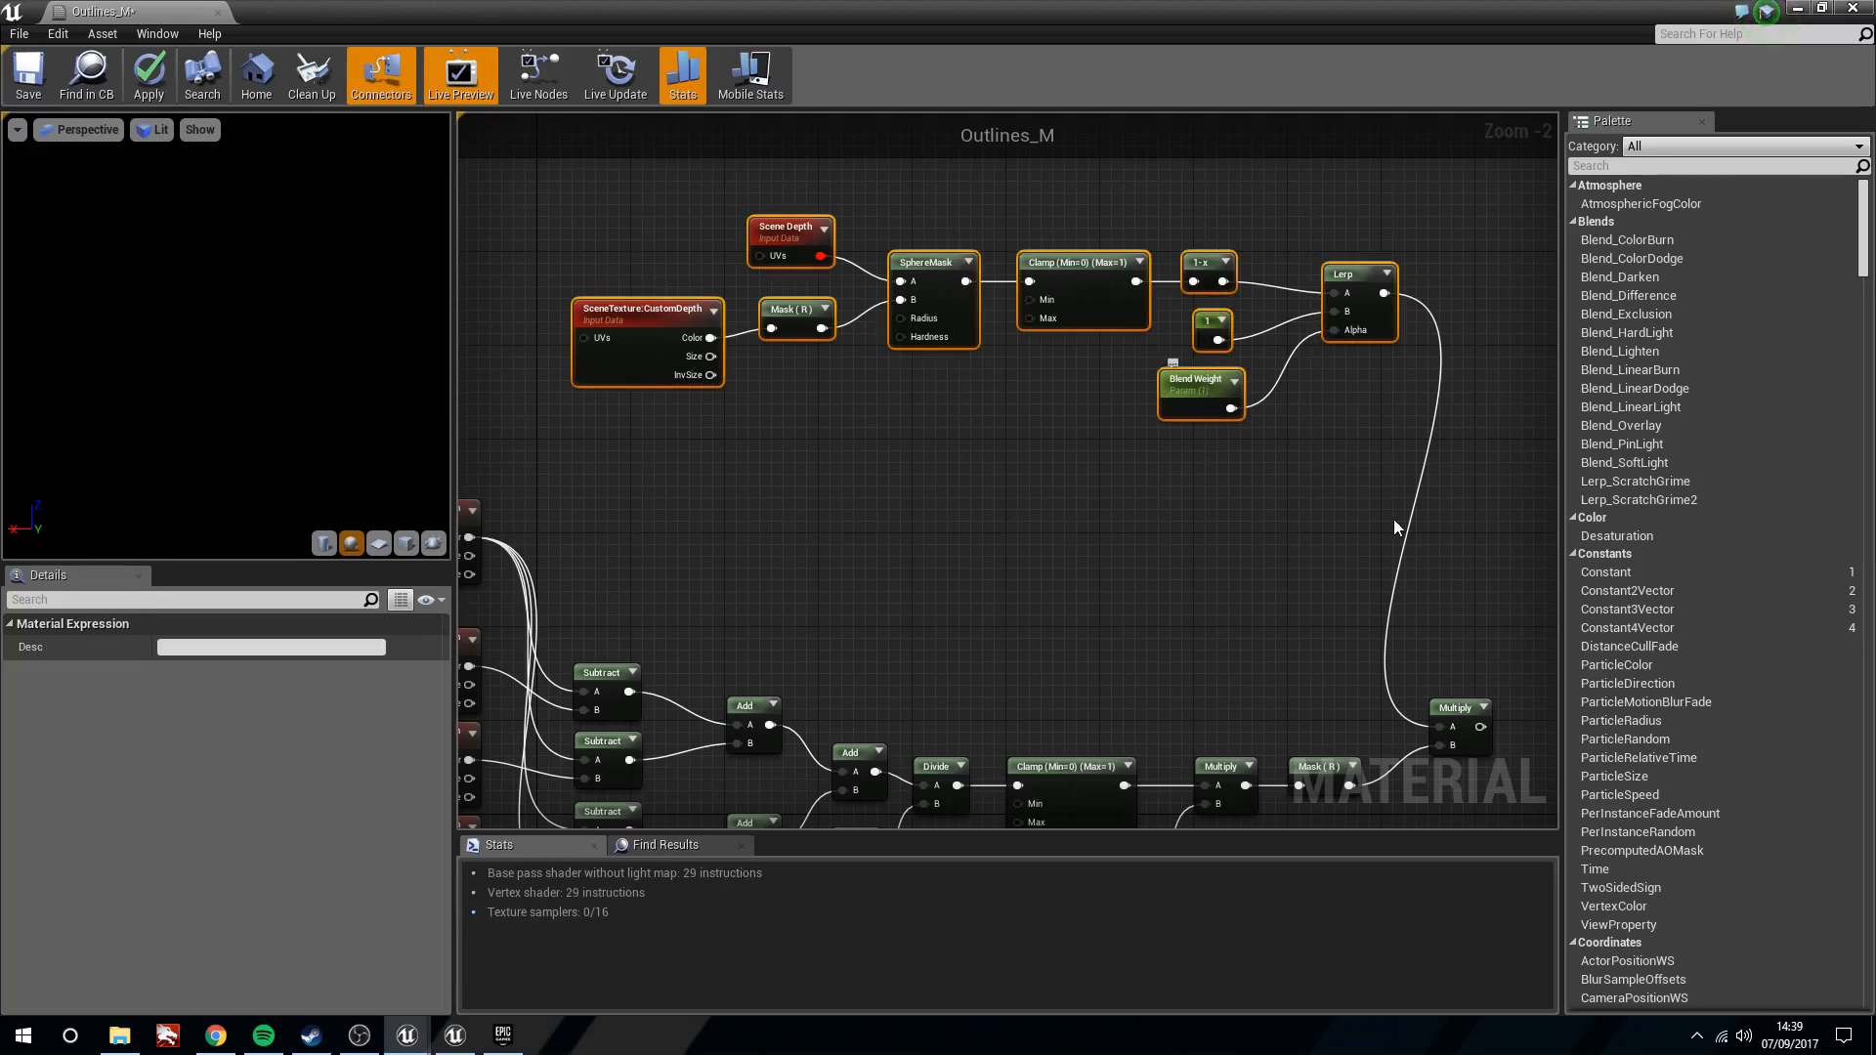
{"action": "key", "text": "c"}
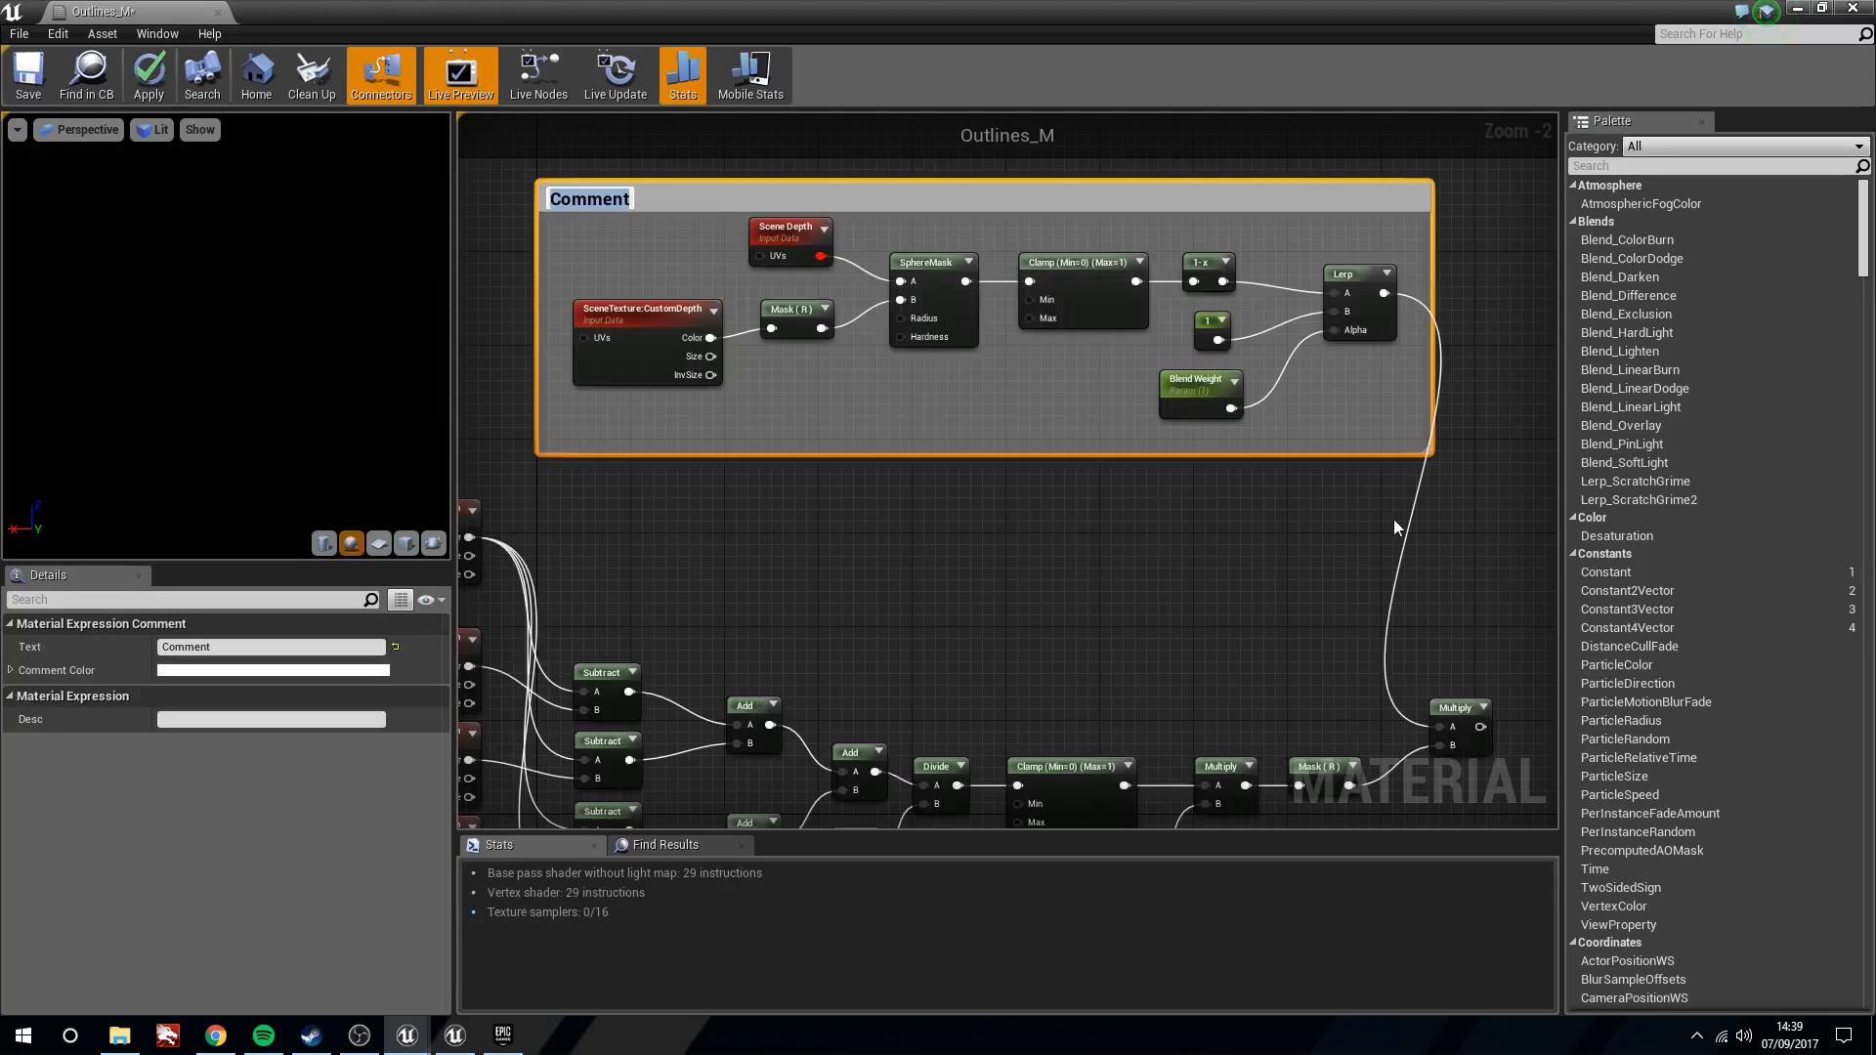
{"action": "type", "text": "Removed cuso"}
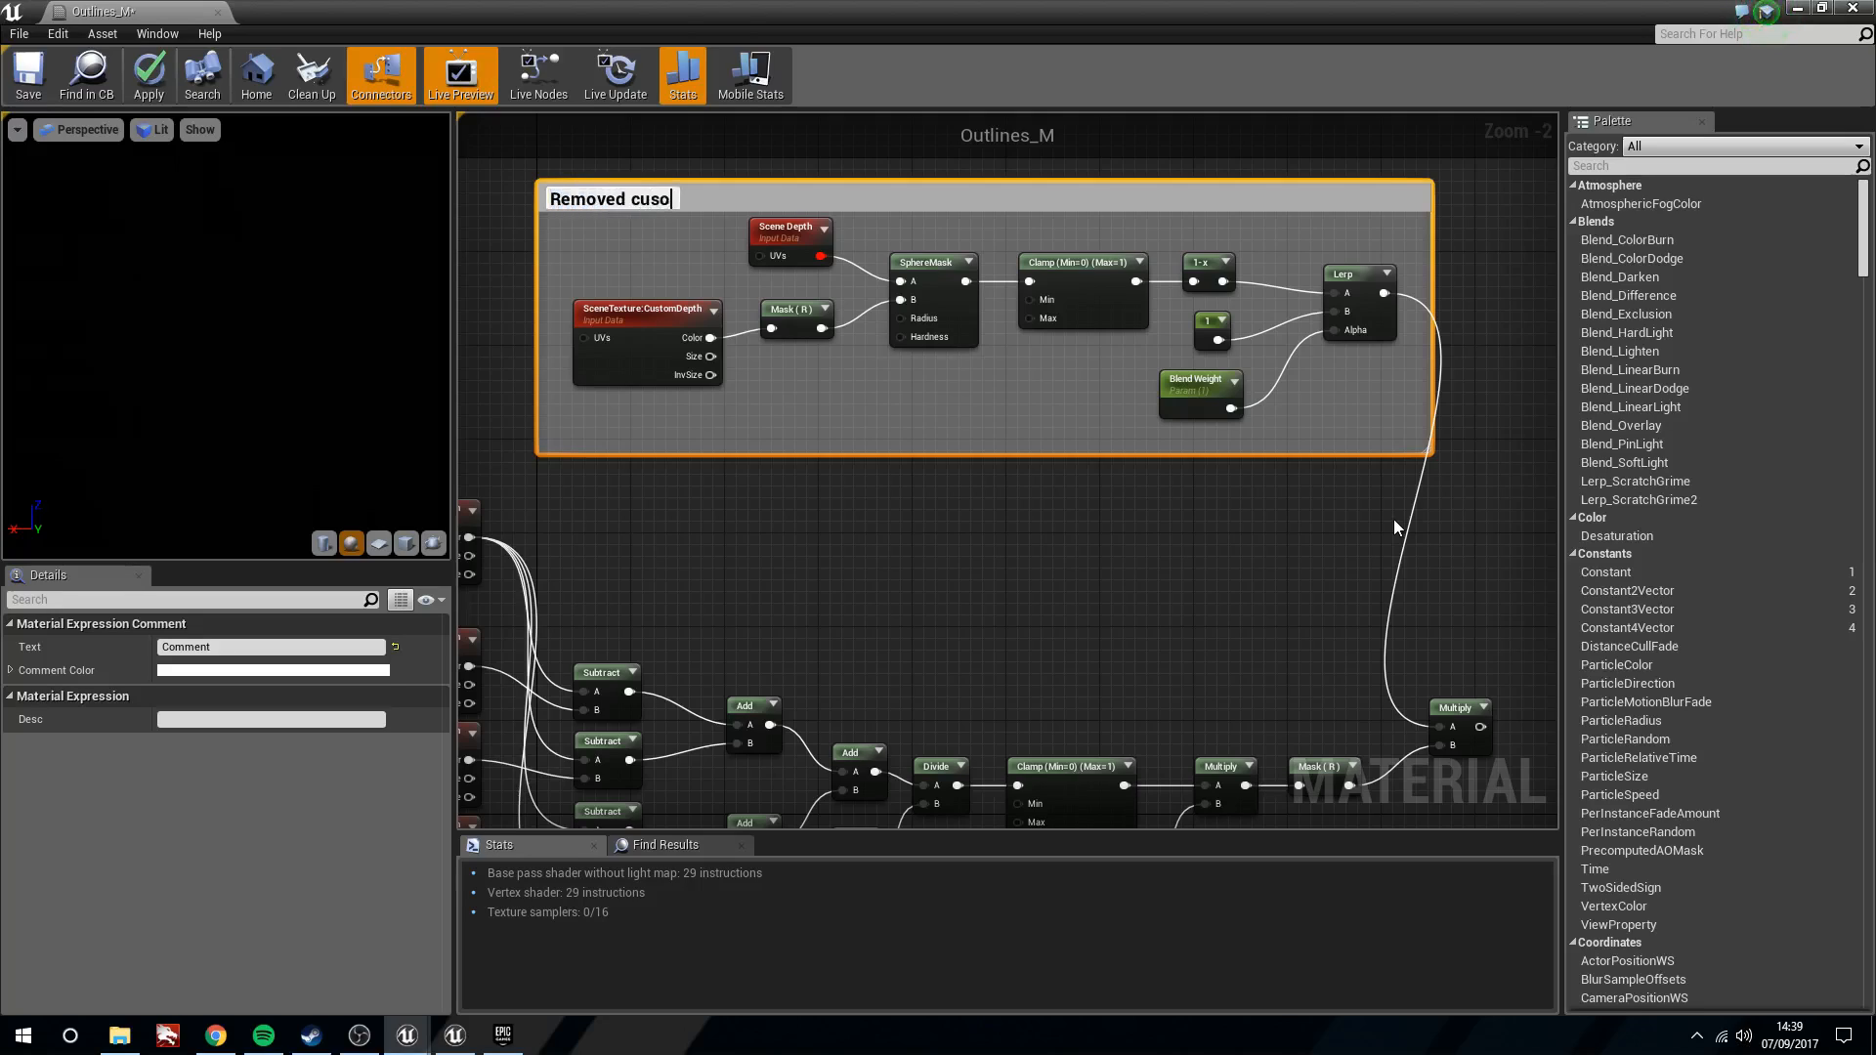
{"action": "type", "text": "mpass"}
{"action": "key", "text": "Return"}
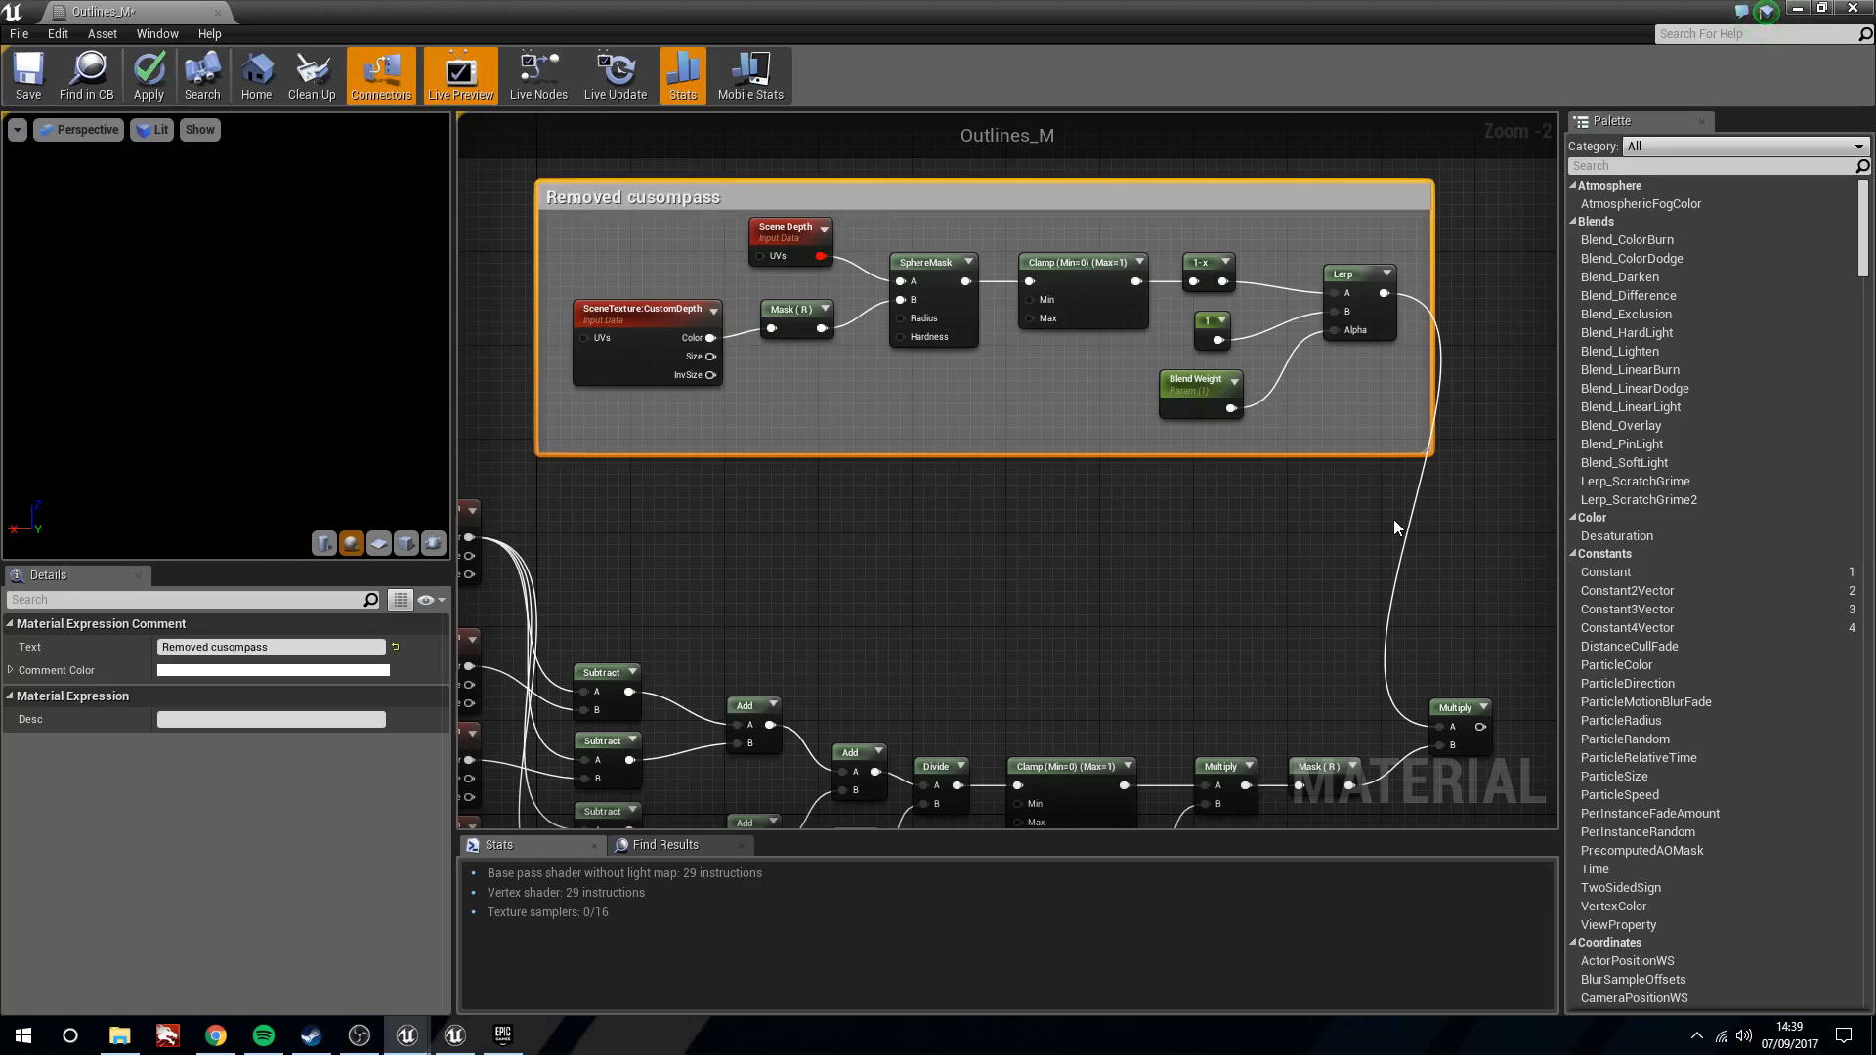
Reposition the "Removed cusompass" comment box above the scene depth outline nodes
{"action": "left_click_drag", "start_coordinate": [786, 198], "coordinate": [744, 195]}
{"action": "right_click_drag", "start_coordinate": [951, 522], "coordinate": [900, 498]}
{"action": "scroll", "coordinate": [1090, 522], "scroll_direction": "down", "scroll_amount": 1}
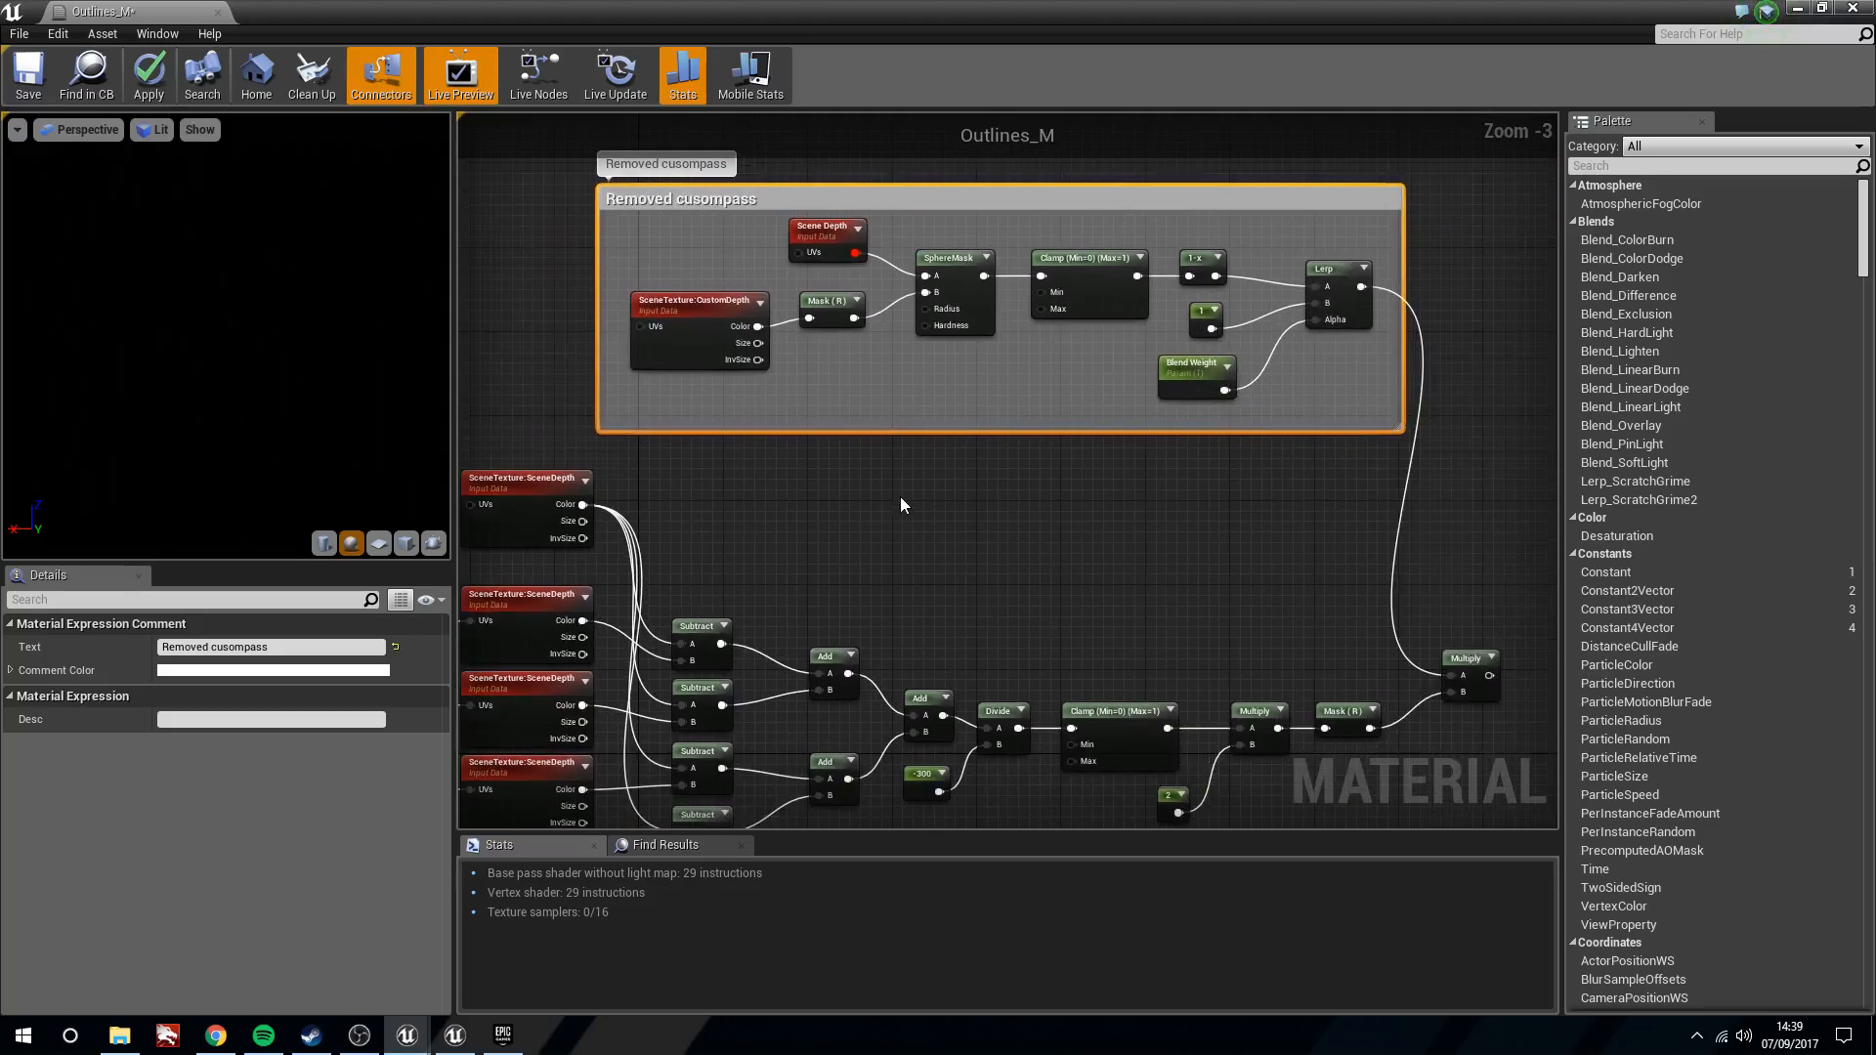
{"action": "scroll", "coordinate": [1059, 383], "scroll_direction": "down", "scroll_amount": 2}
{"action": "left_click_drag", "start_coordinate": [1044, 328], "coordinate": [957, 324]}
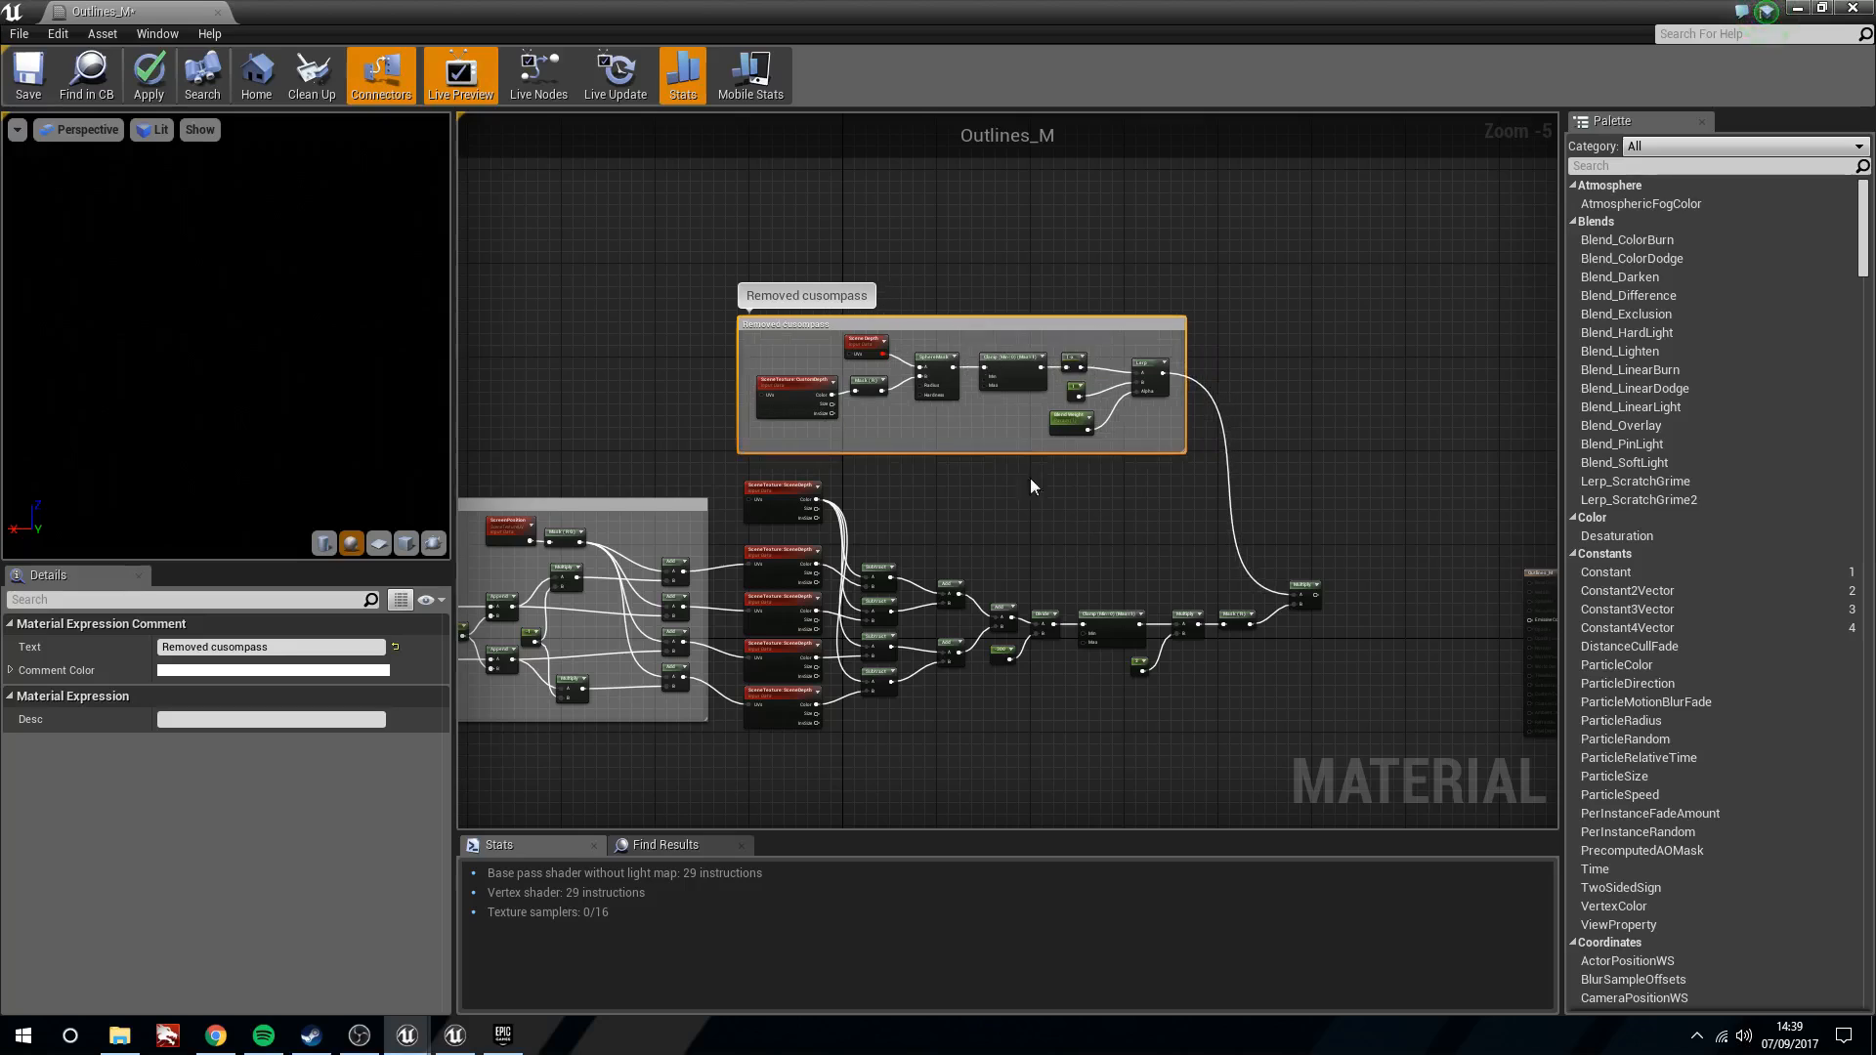
Add another Multiply node after the final Multiply and connect the existing Multiply's output to its A input
{"action": "right_click_drag", "start_coordinate": [1415, 758], "coordinate": [1203, 612]}
{"action": "scroll", "coordinate": [1204, 608], "scroll_direction": "up", "scroll_amount": 1}
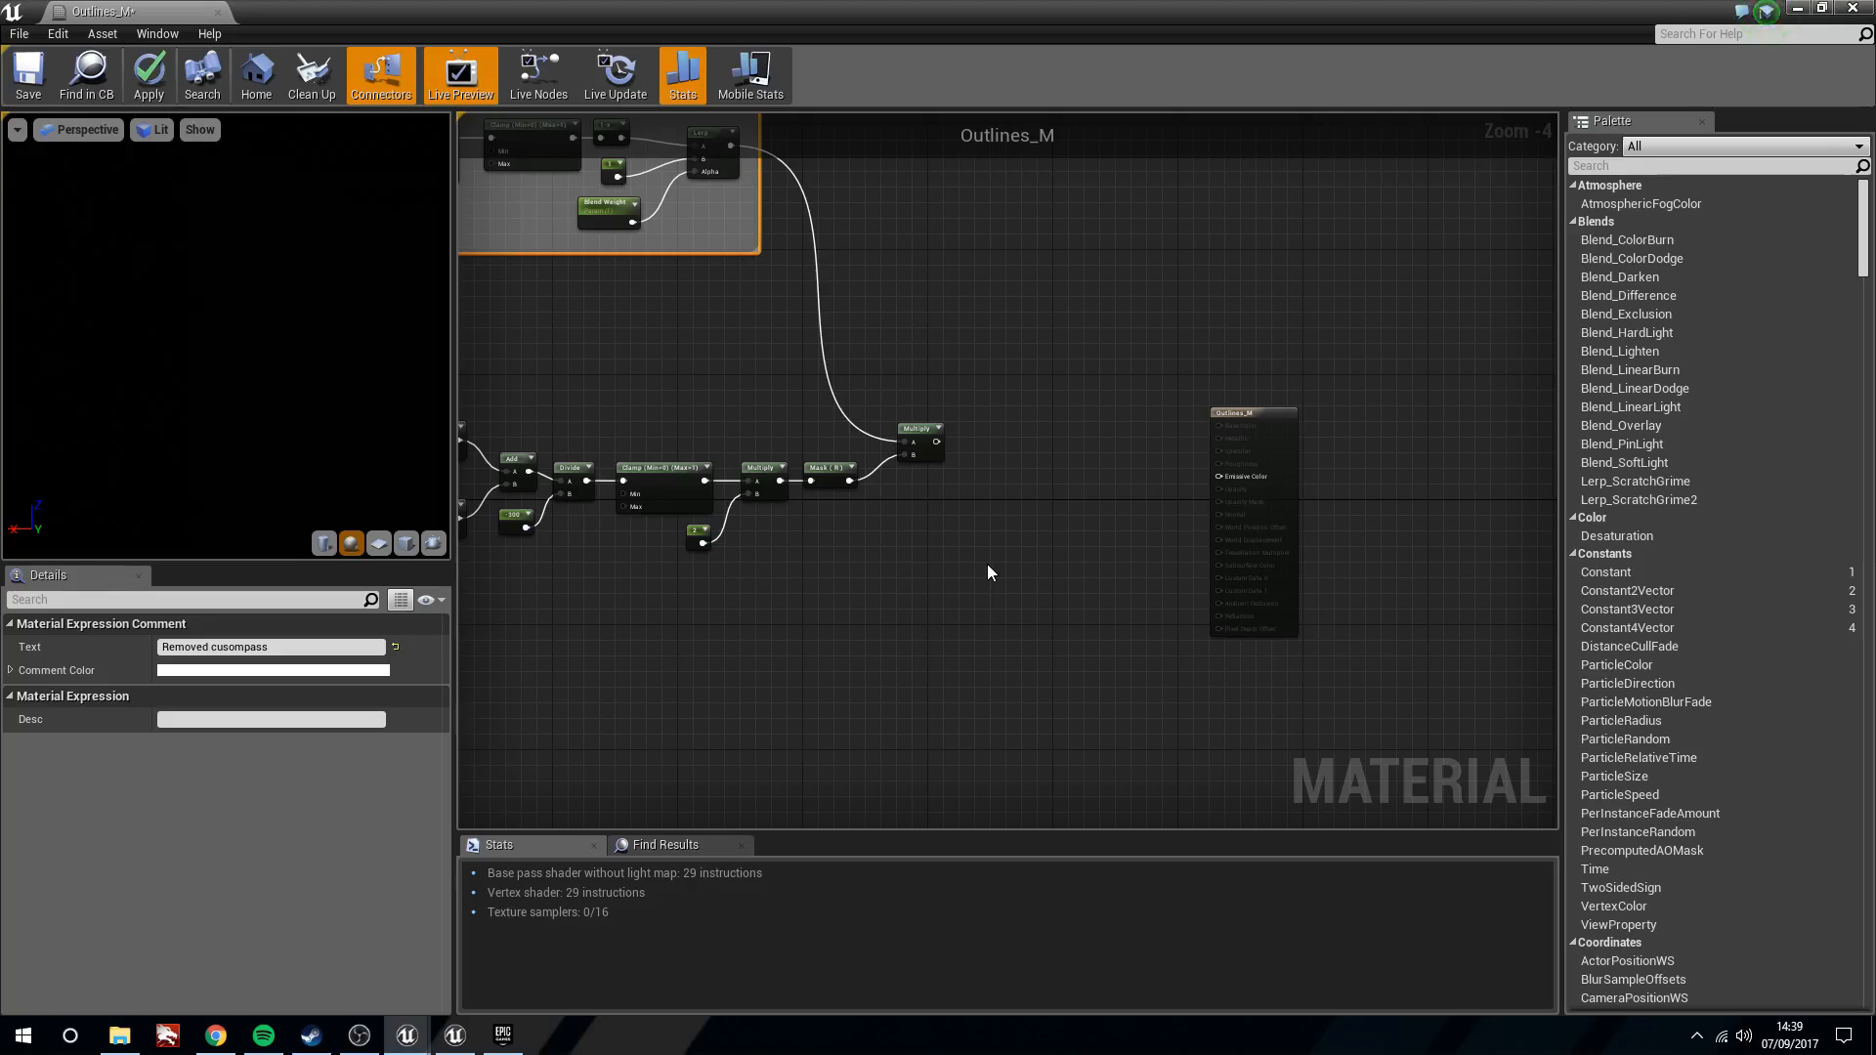
{"action": "scroll", "coordinate": [987, 573], "scroll_direction": "up", "scroll_amount": 1}
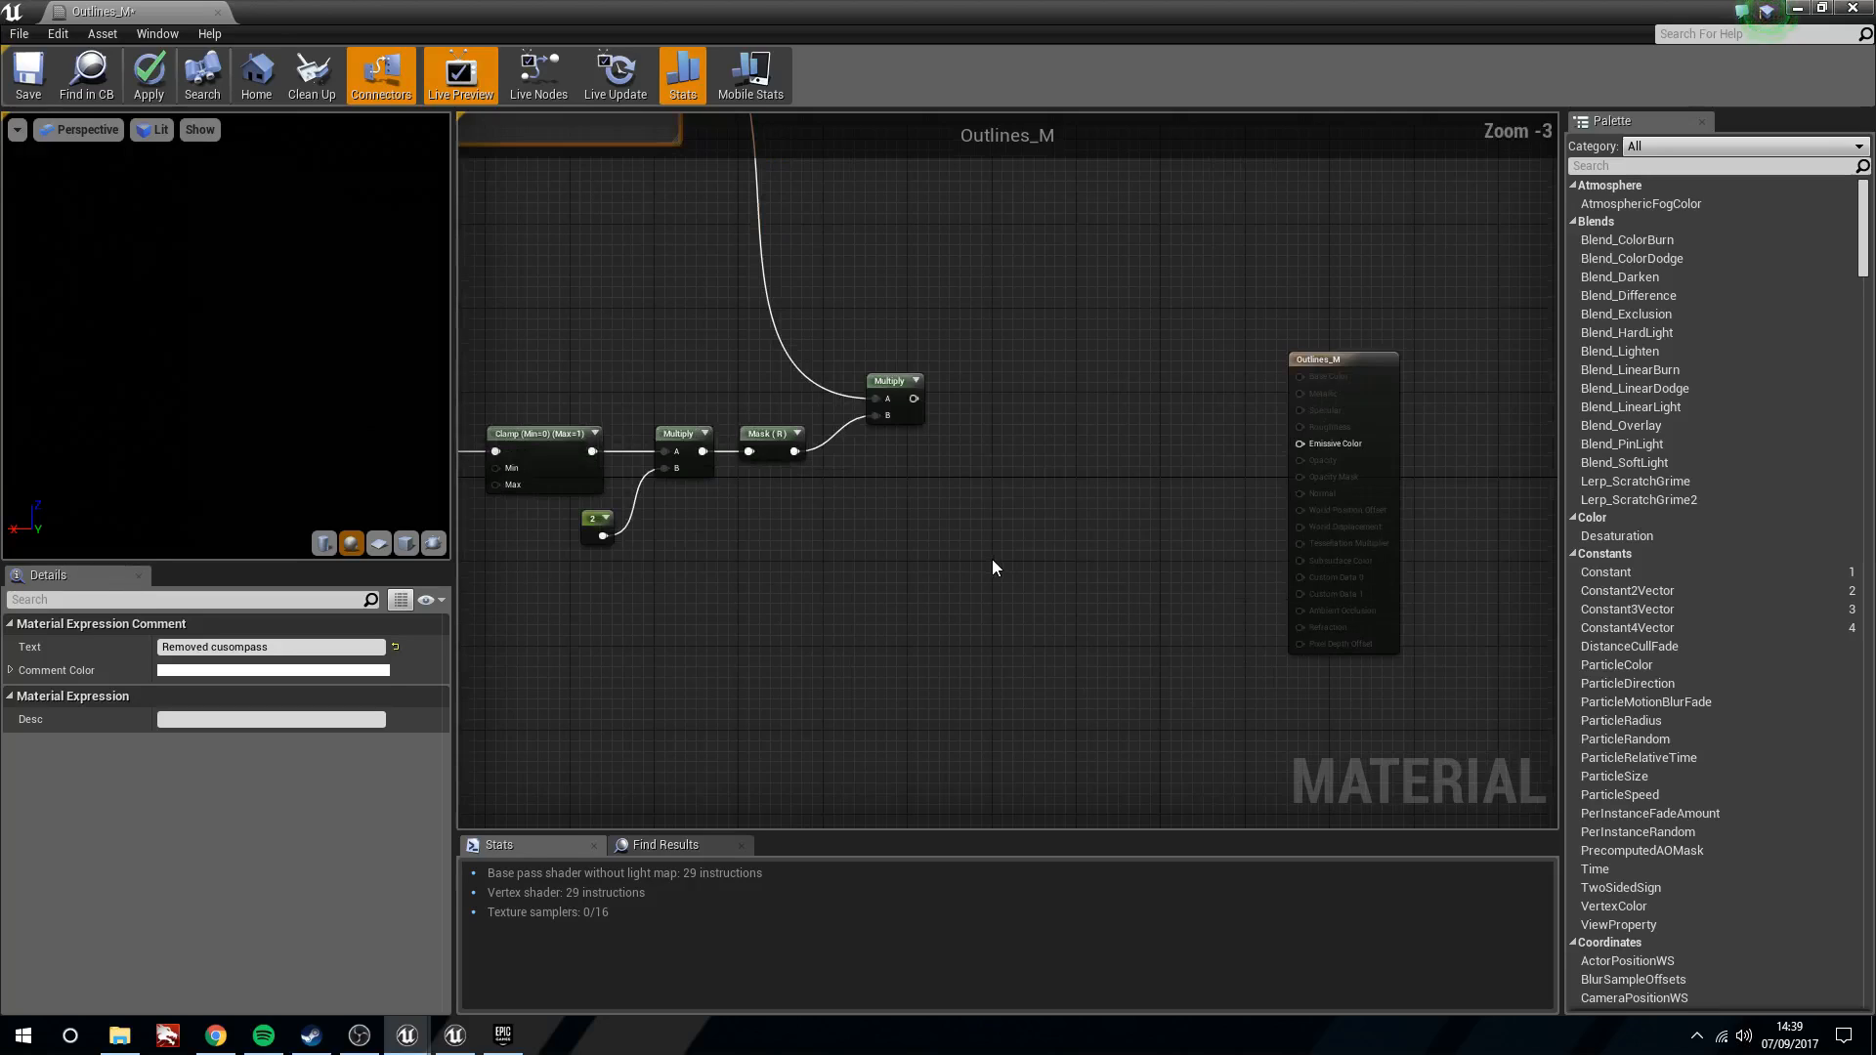
{"action": "key", "text": "m"}
{"action": "left_click", "coordinate": [989, 379]}
{"action": "left_click_drag", "start_coordinate": [913, 399], "coordinate": [977, 374]}
Move the constant 2 node that feeds the Multiply closer beneath the Clamp
{"action": "right_click_drag", "start_coordinate": [1057, 695], "coordinate": [1051, 574]}
{"action": "right_click_drag", "start_coordinate": [794, 564], "coordinate": [989, 569]}
{"action": "right_click_drag", "start_coordinate": [830, 623], "coordinate": [862, 574]}
{"action": "left_click_drag", "start_coordinate": [805, 344], "coordinate": [772, 342]}
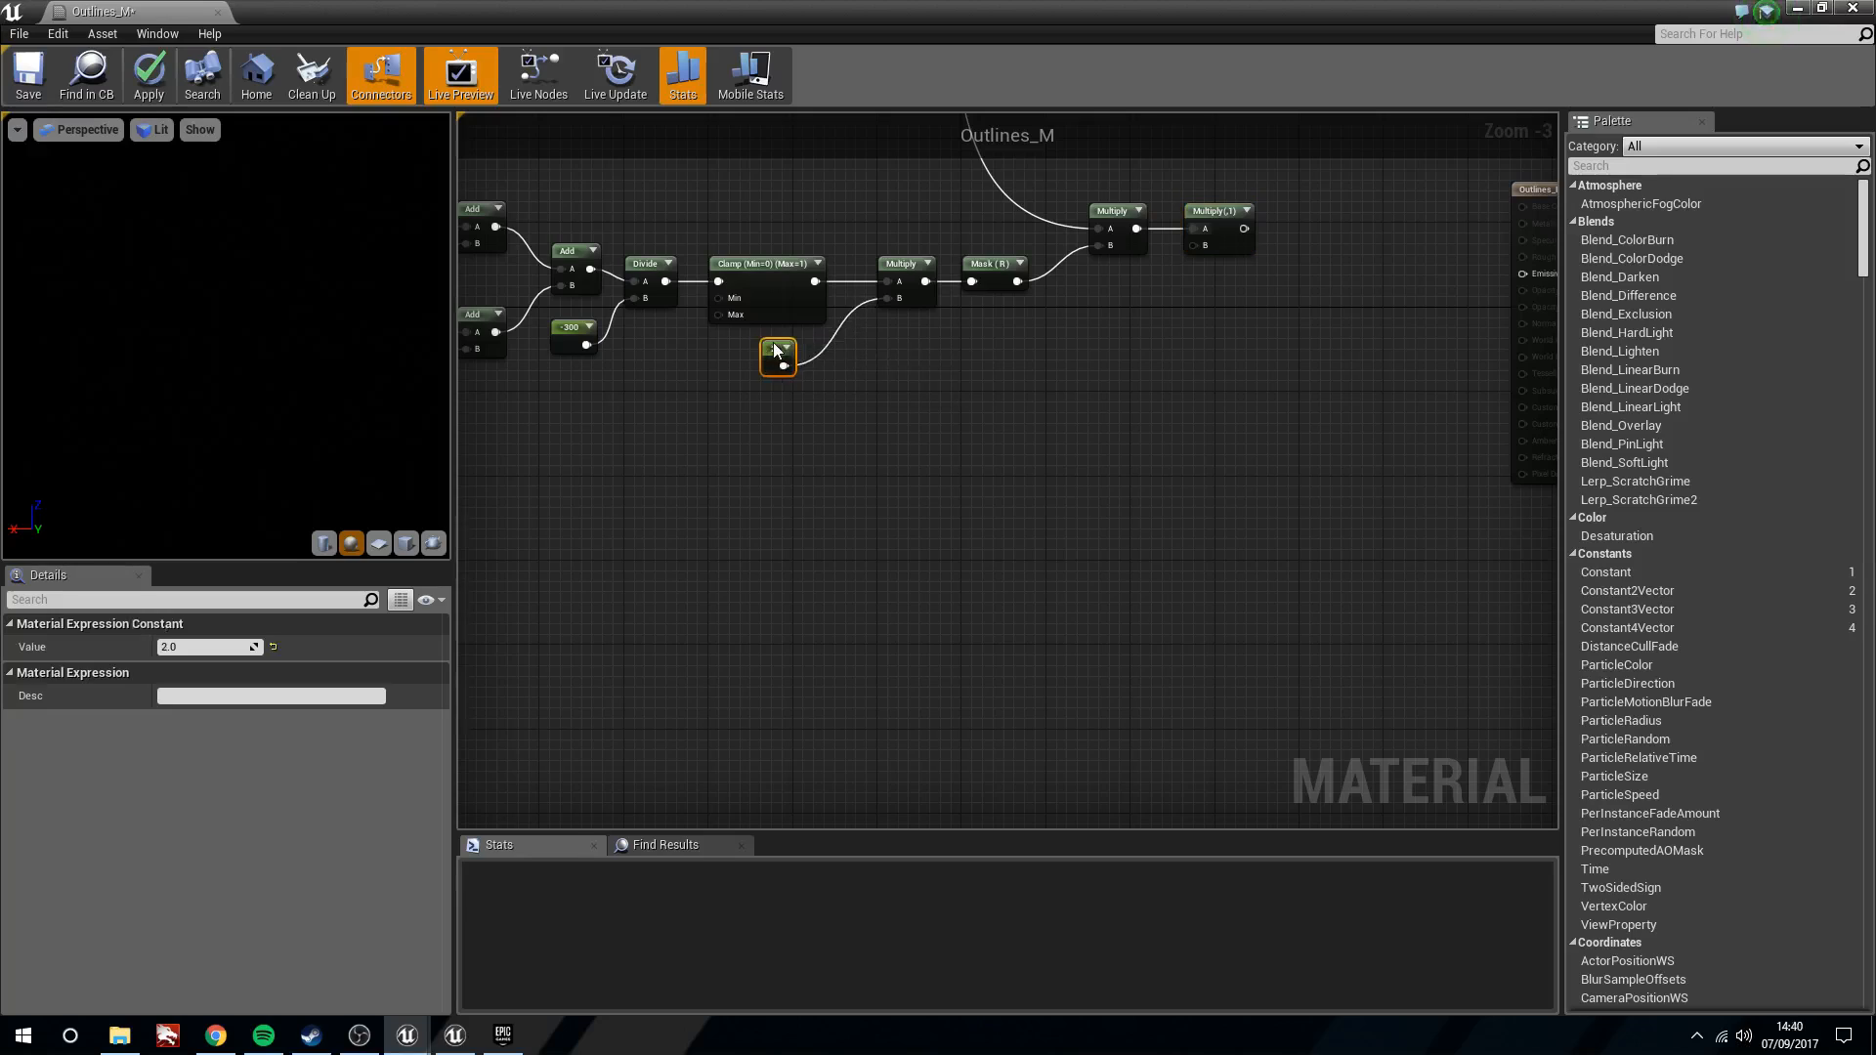
Move the Outlines_M result node farther from the last Multiply to make room for more nodes
{"action": "scroll", "coordinate": [1024, 573], "scroll_direction": "down", "scroll_amount": 2}
{"action": "right_click_drag", "start_coordinate": [1024, 573], "coordinate": [1166, 587]}
{"action": "right_click_drag", "start_coordinate": [576, 351], "coordinate": [672, 385]}
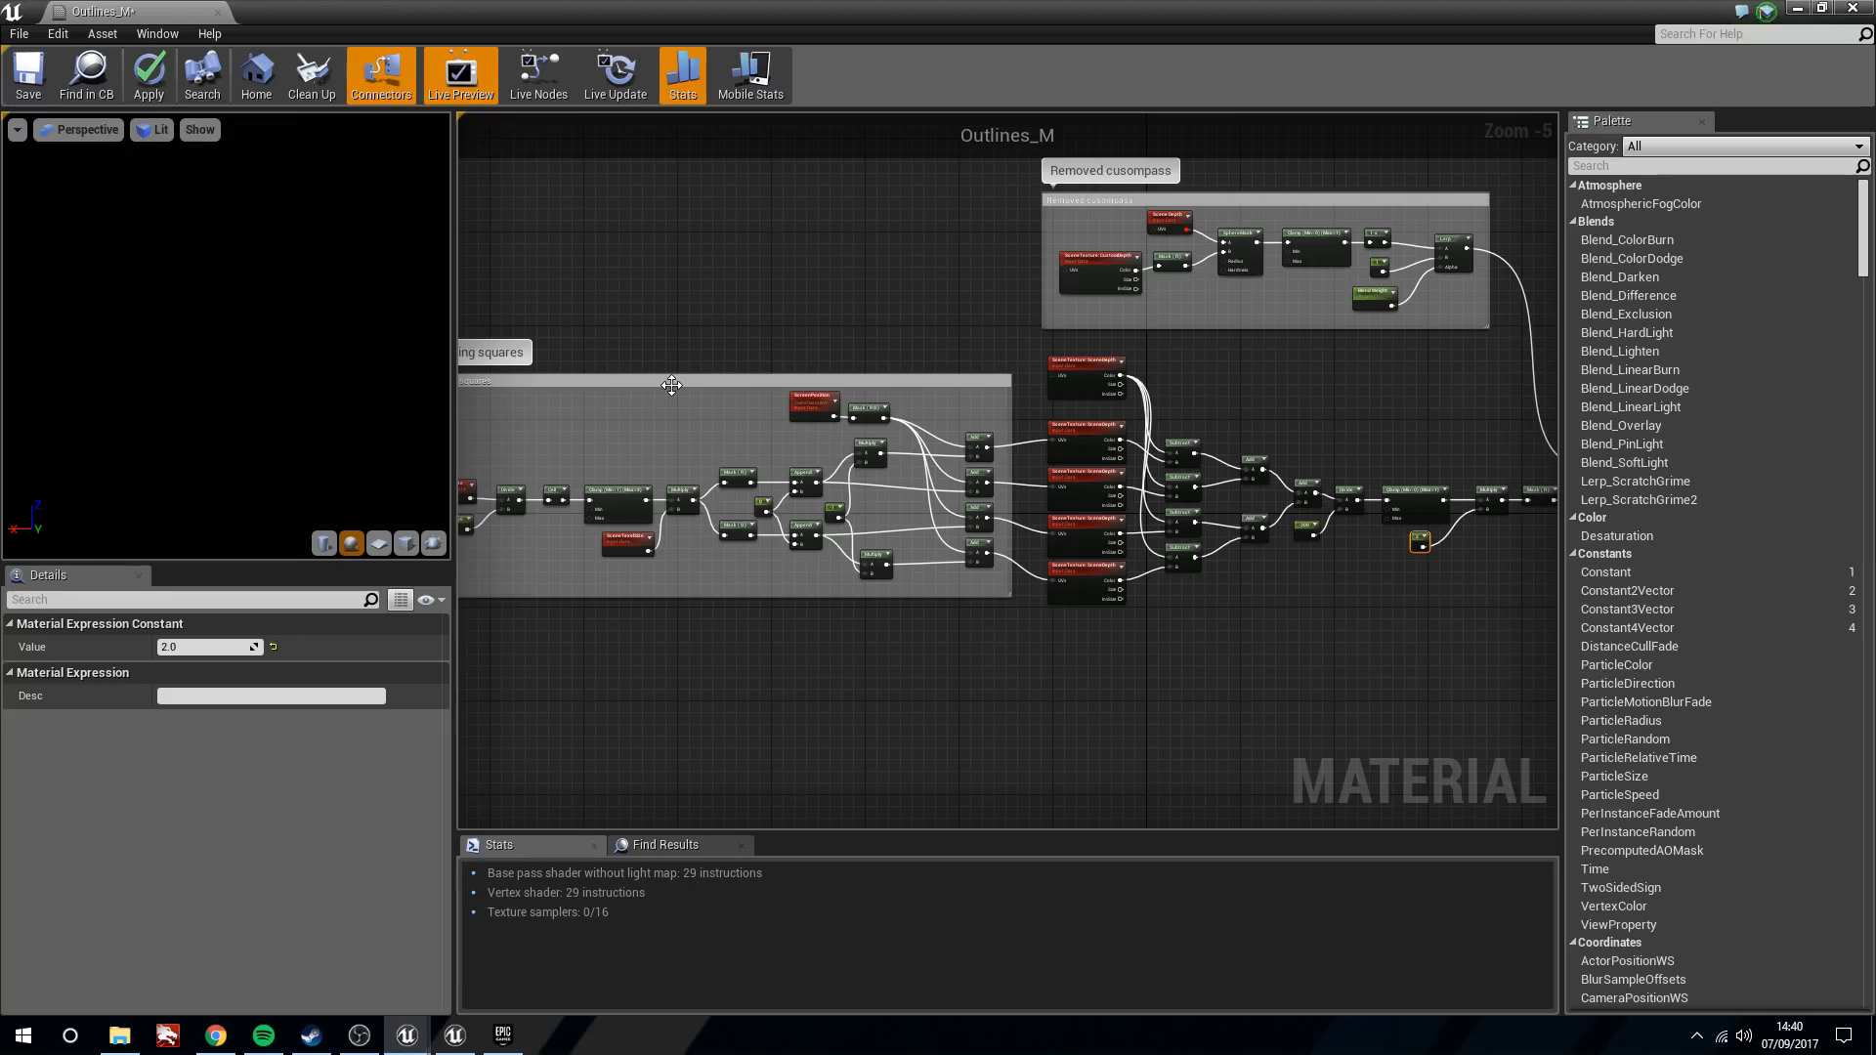
{"action": "right_click_drag", "start_coordinate": [1172, 715], "coordinate": [917, 713]}
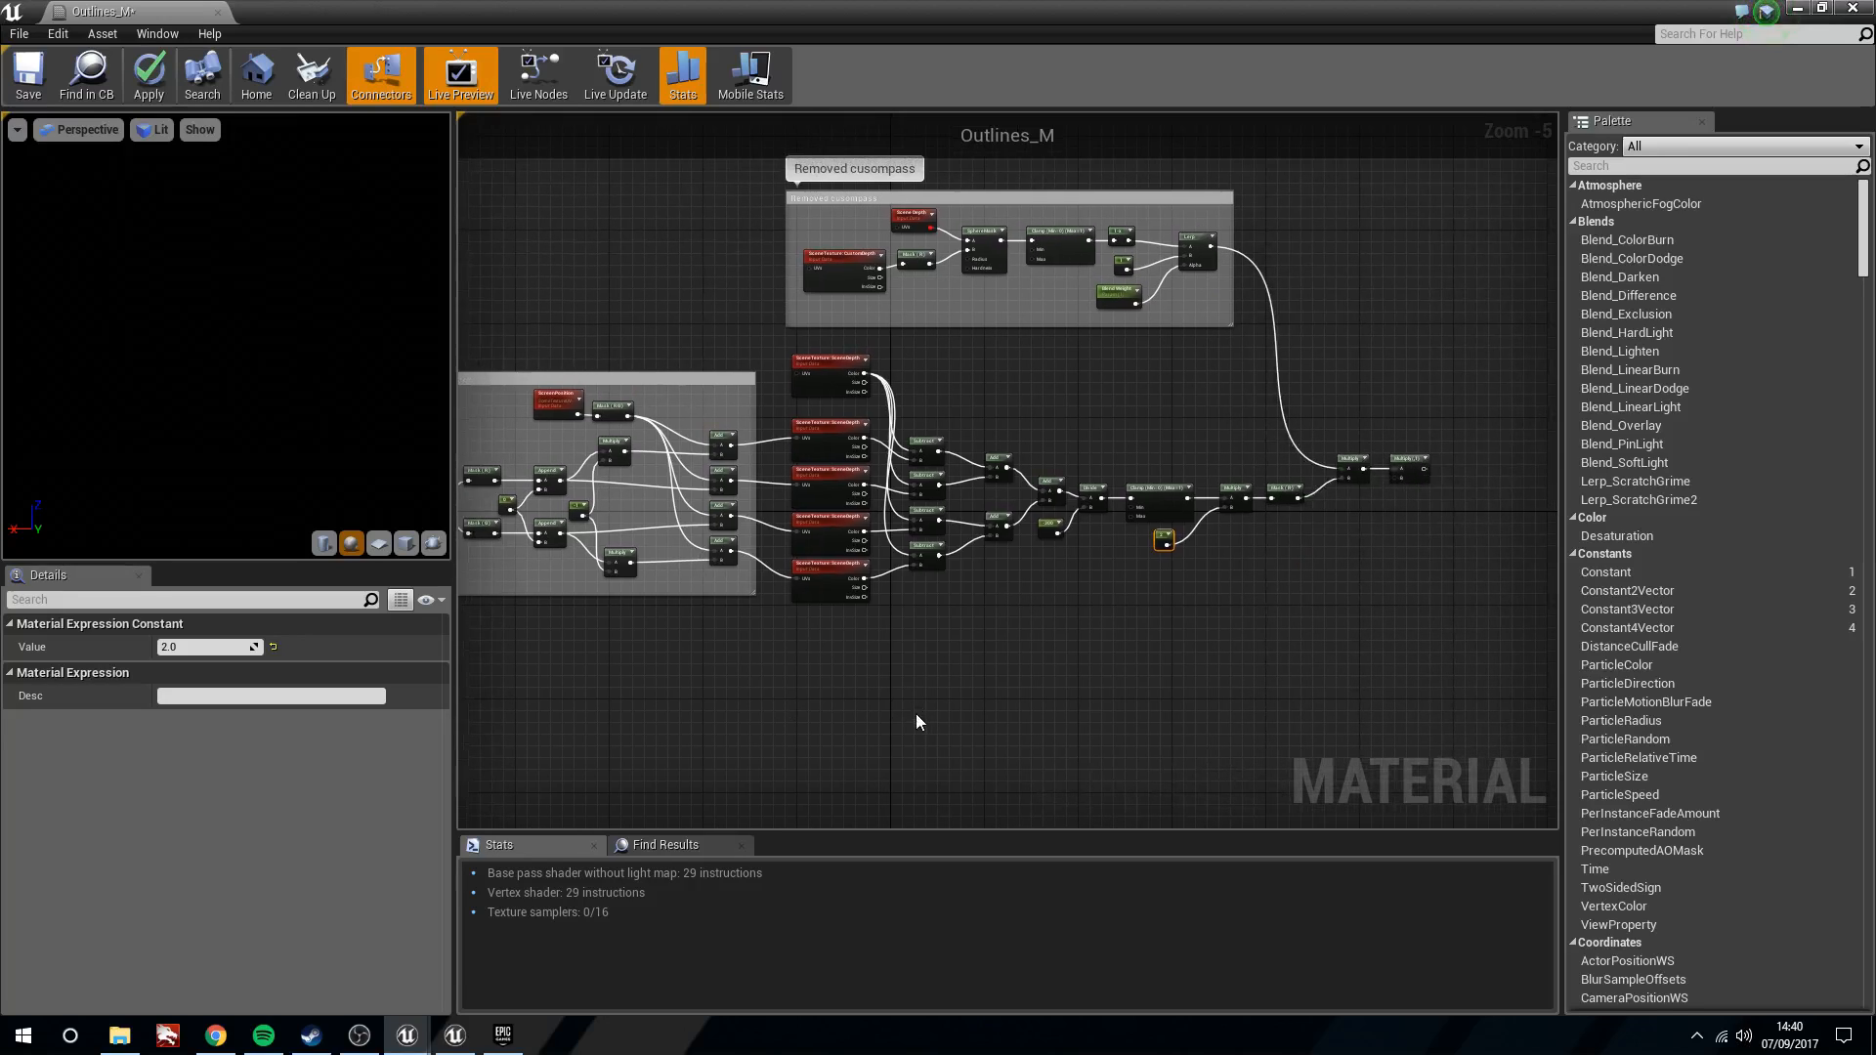
{"action": "right_click_drag", "start_coordinate": [1355, 756], "coordinate": [1071, 641]}
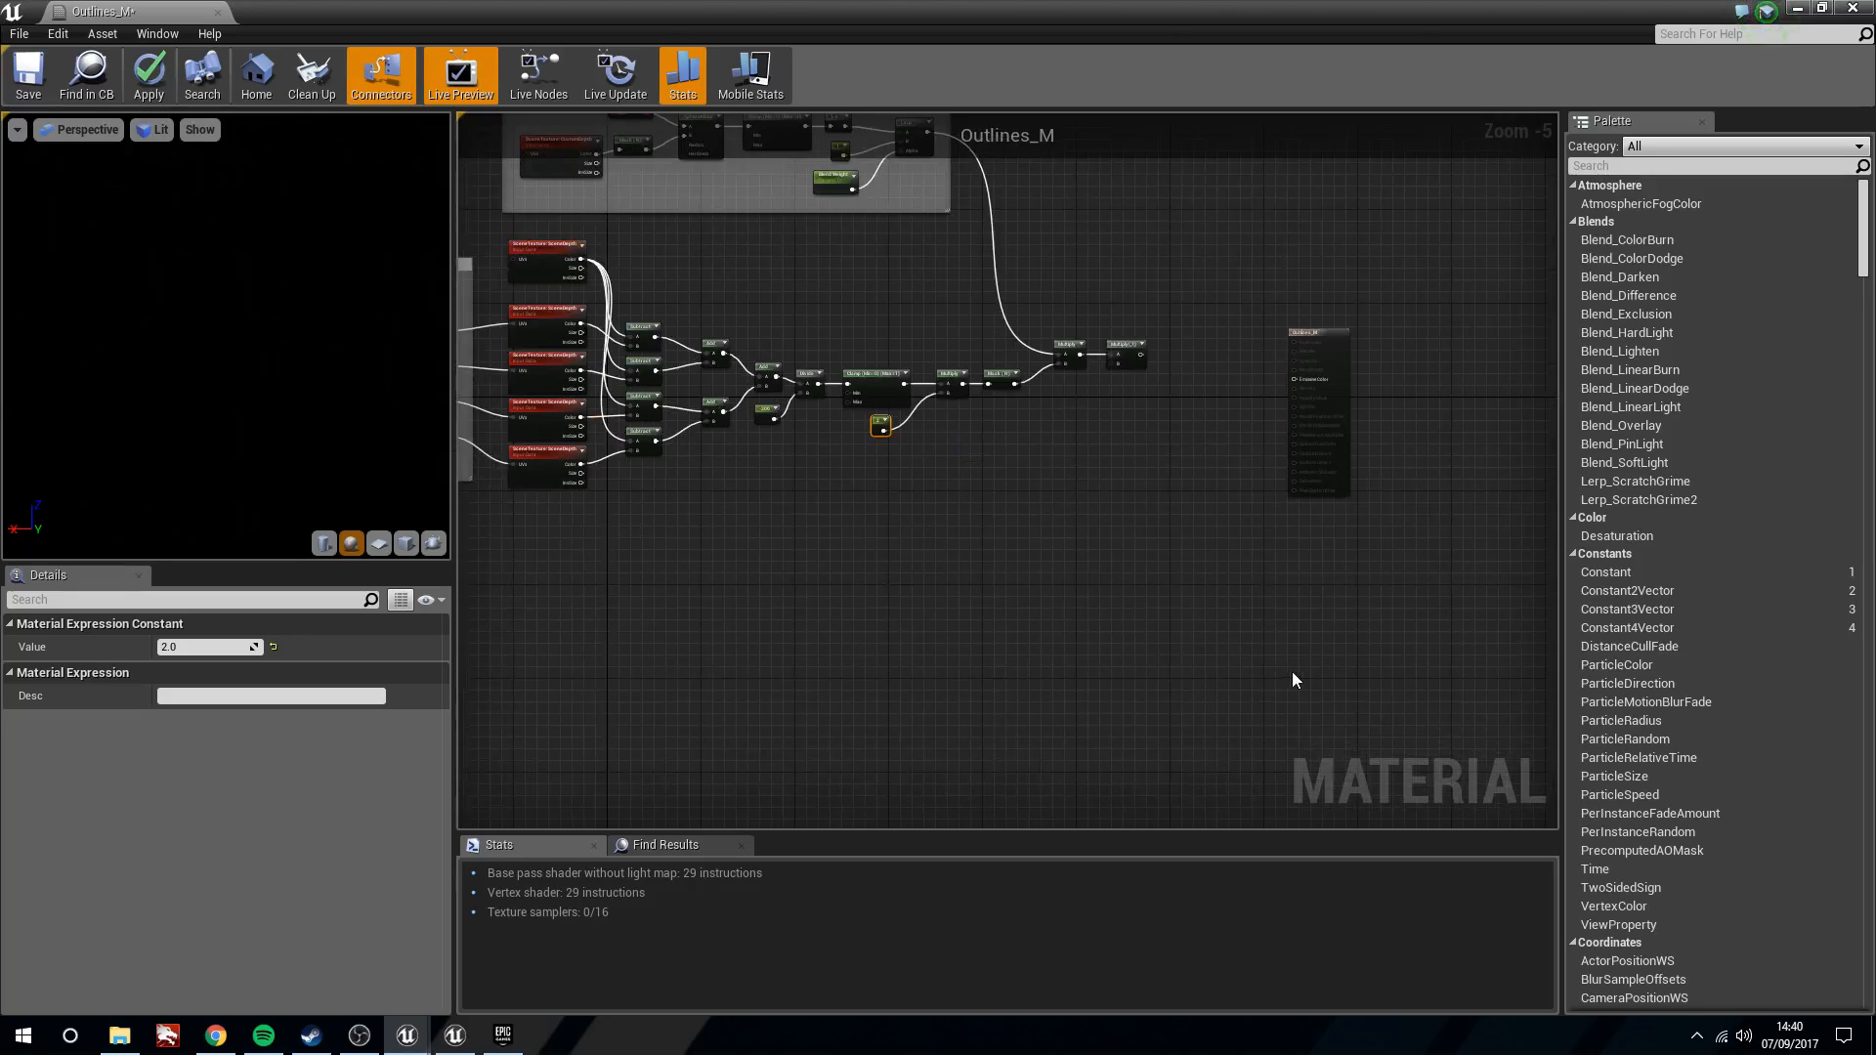
{"action": "scroll", "coordinate": [1157, 360], "scroll_direction": "up", "scroll_amount": 3}
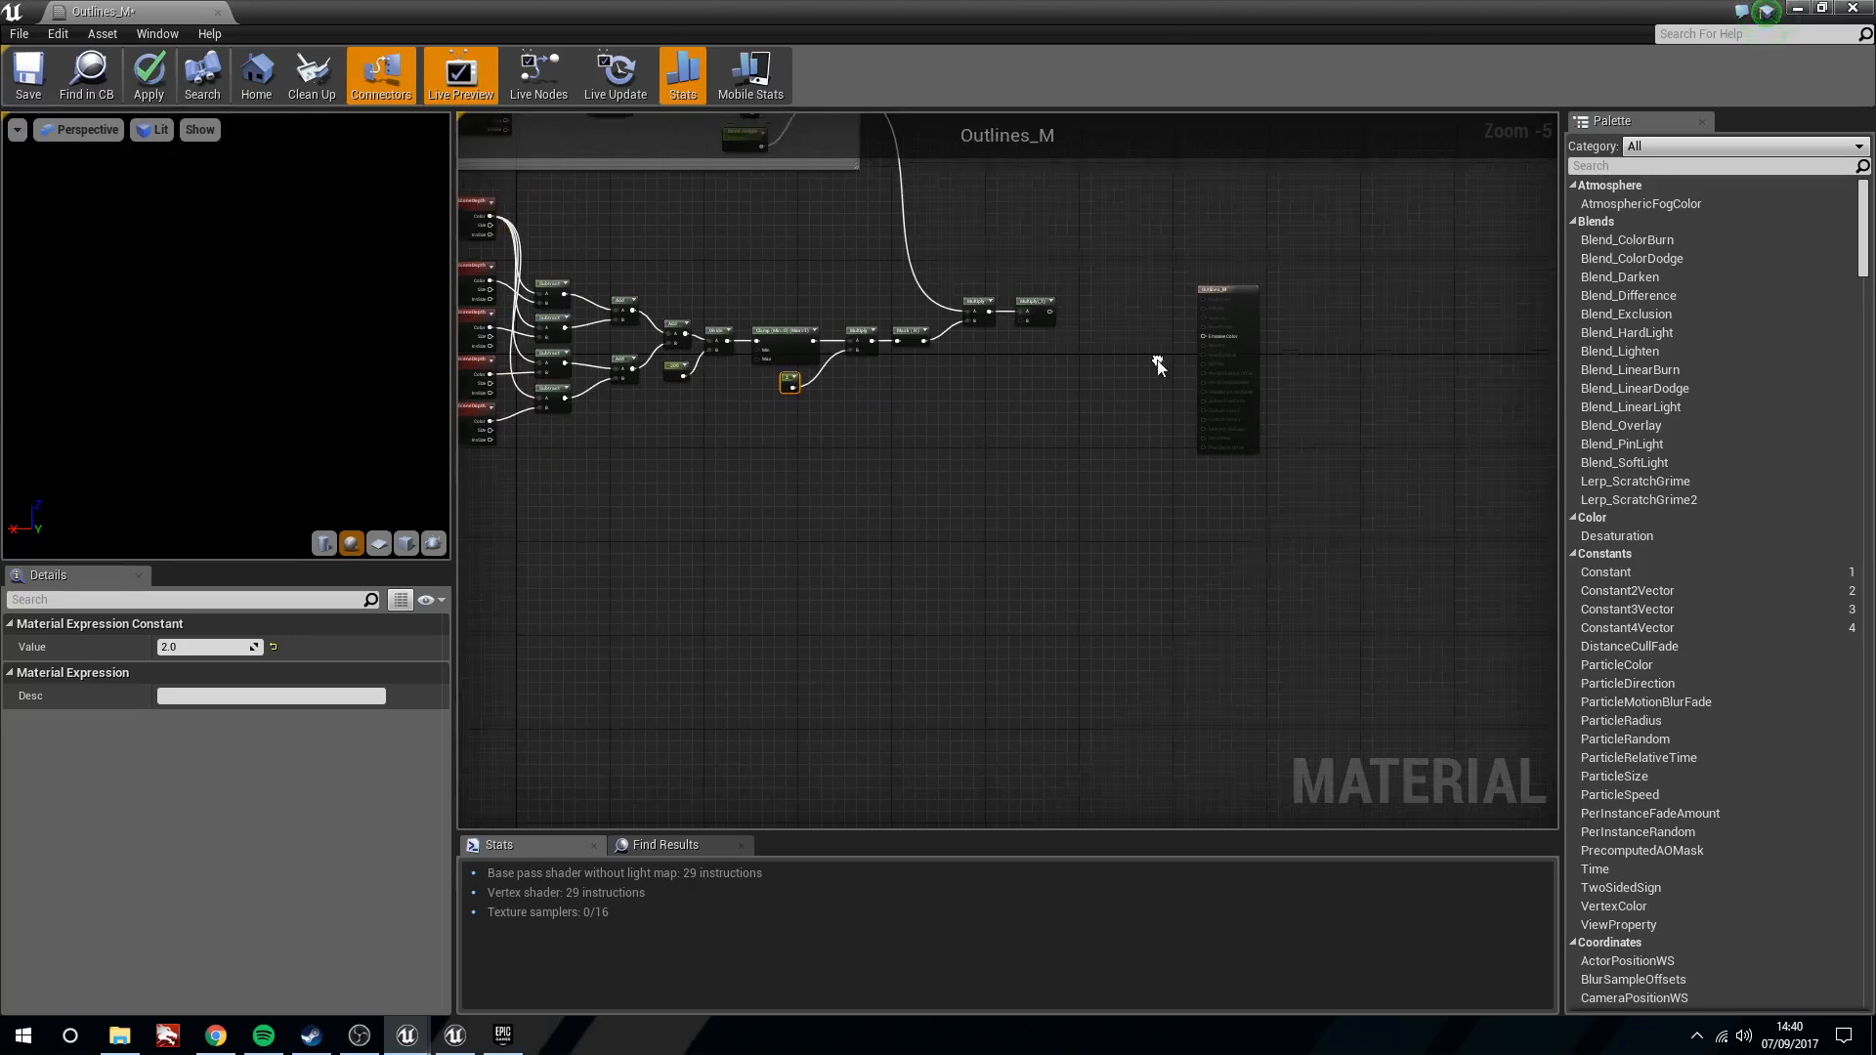
{"action": "left_click_drag", "start_coordinate": [1306, 215], "coordinate": [1511, 223]}
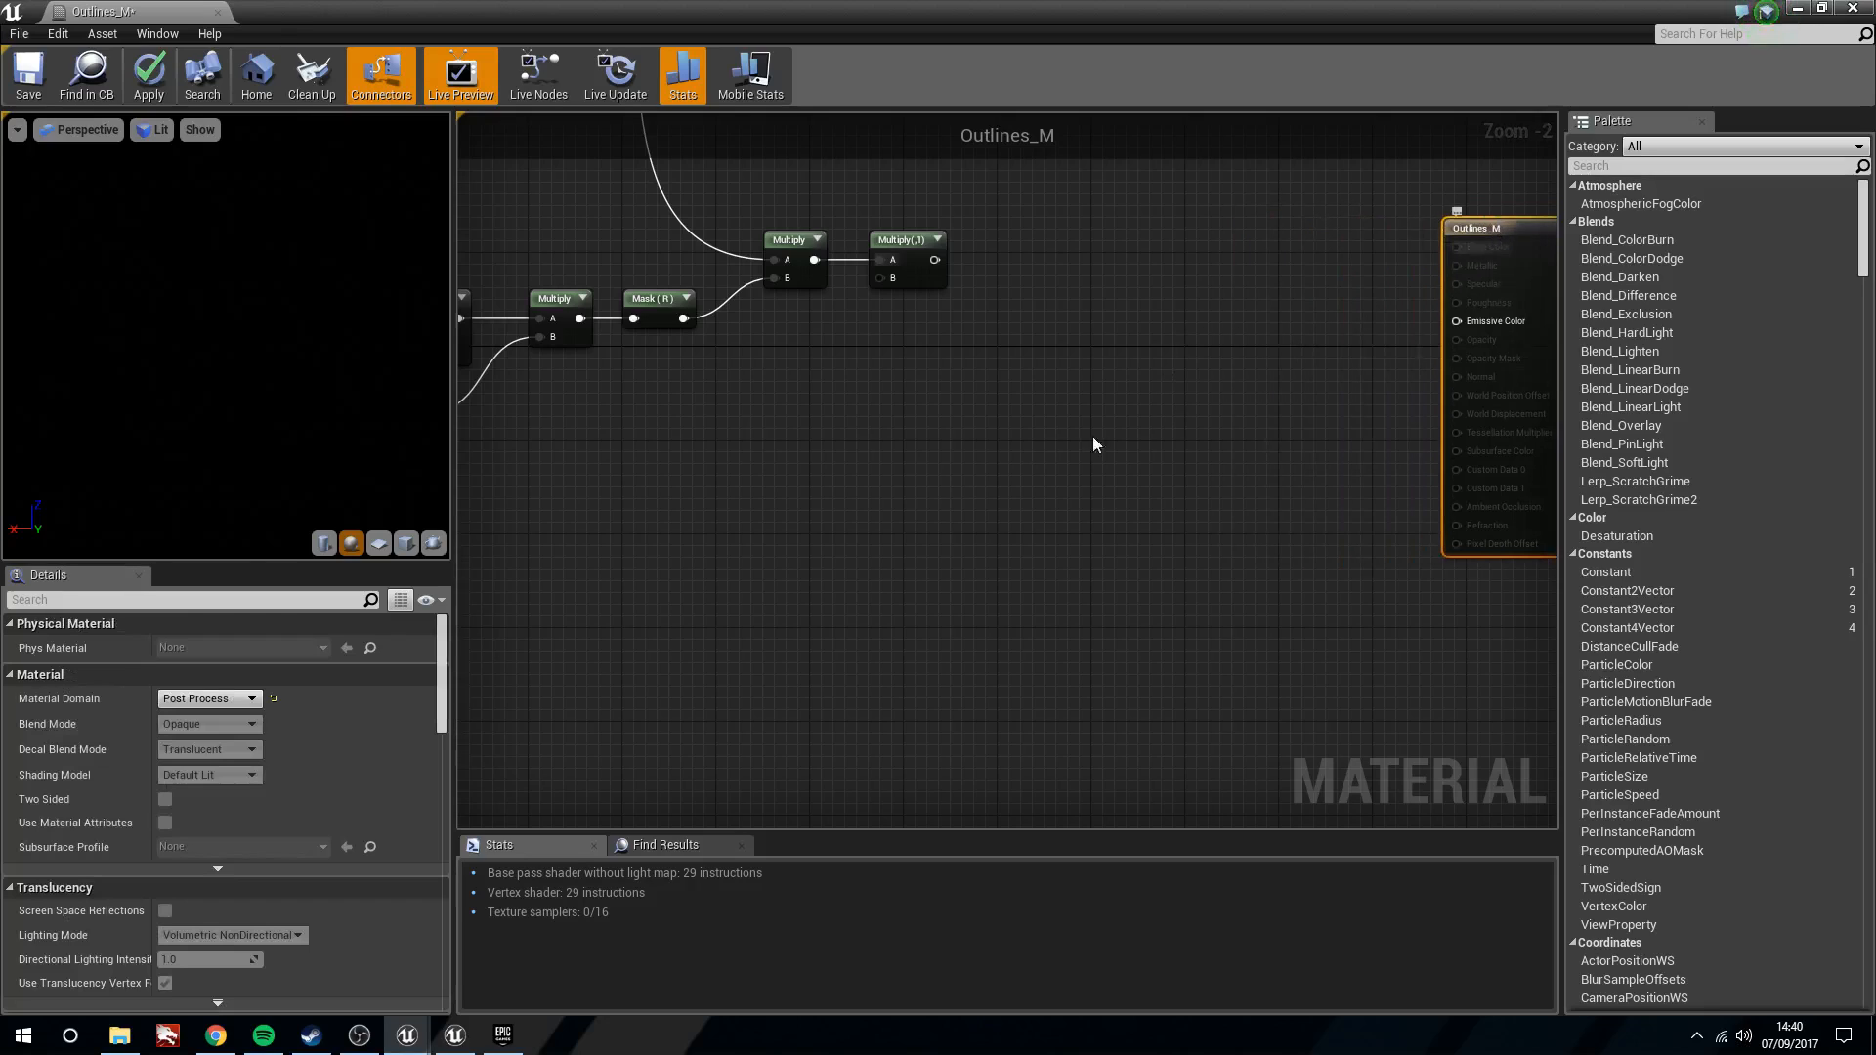
{"action": "right_click_drag", "start_coordinate": [1123, 427], "coordinate": [891, 406]}
{"action": "left_click_drag", "start_coordinate": [1298, 223], "coordinate": [1462, 224]}
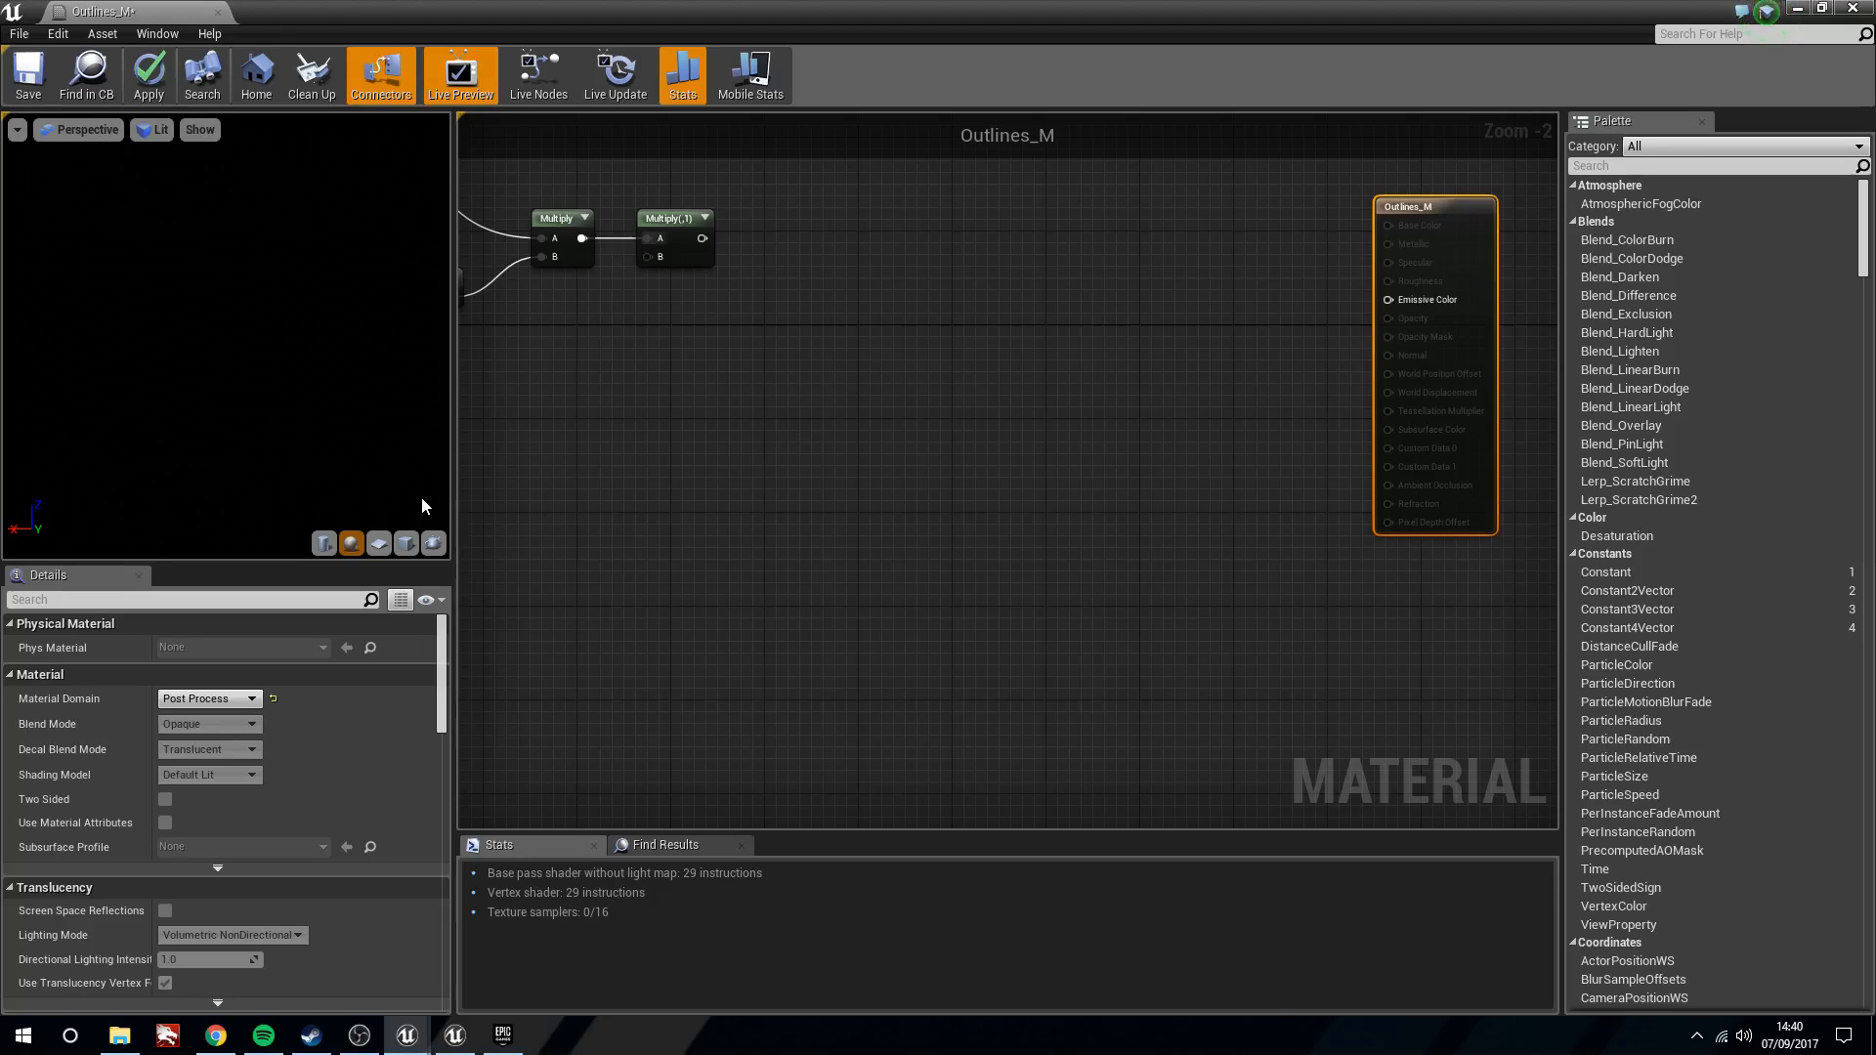
Add a SceneTexture node below the outline chain and set its Scene Texture Id to SceneDepth
{"action": "right_click_drag", "start_coordinate": [755, 482], "coordinate": [1254, 463]}
{"action": "right_click", "coordinate": [819, 545]}
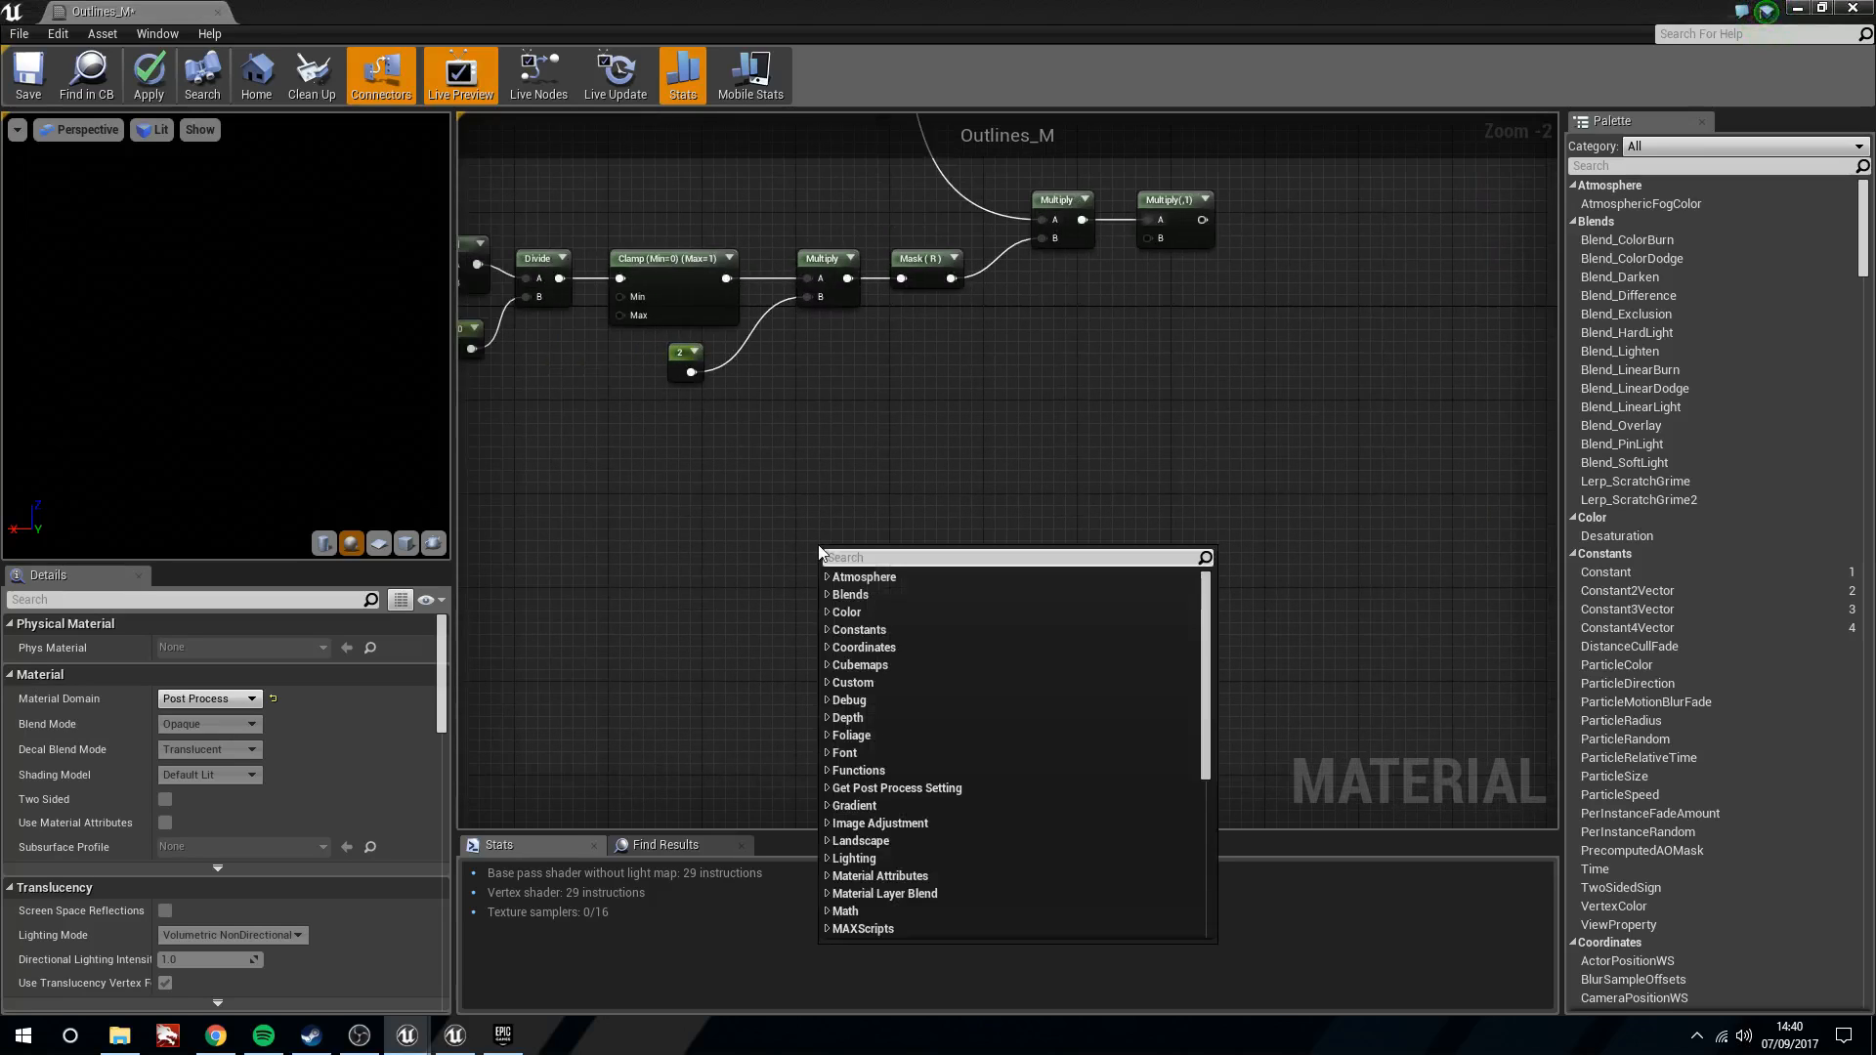
{"action": "type", "text": "scene"}
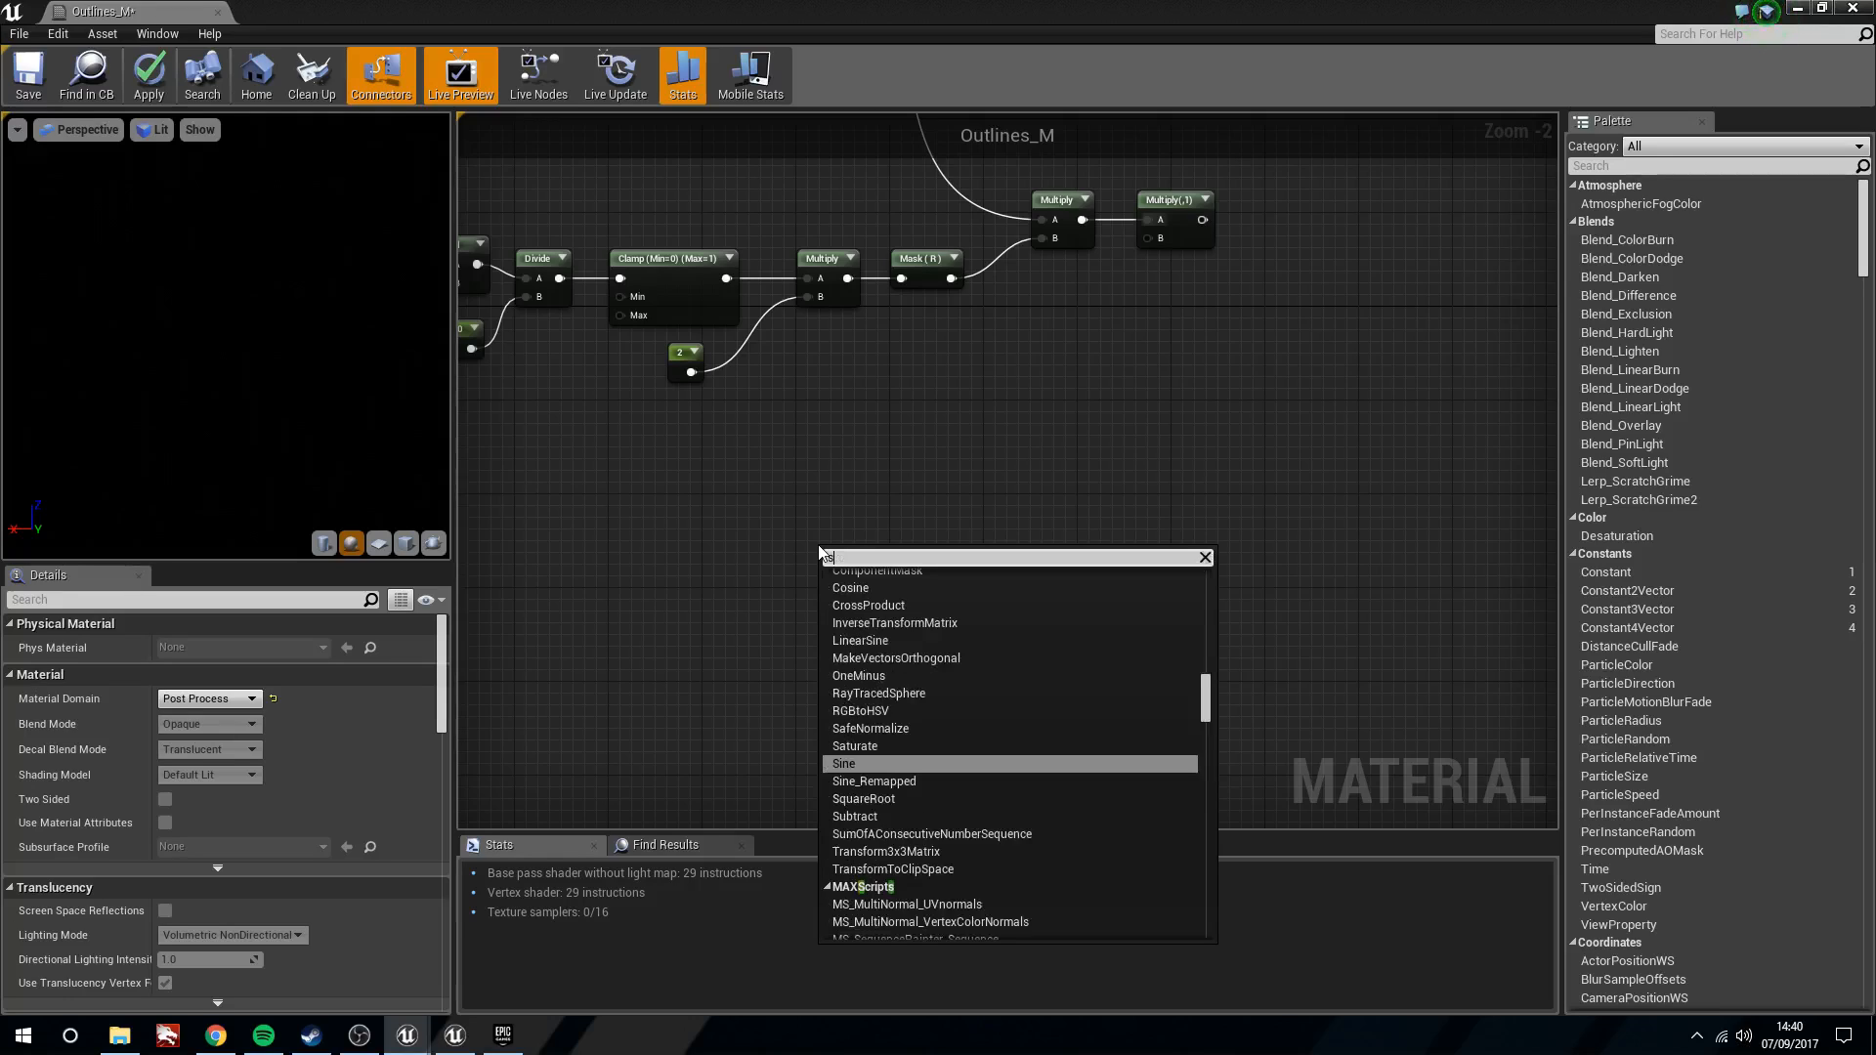
{"action": "key", "text": "Down"}
{"action": "key", "text": "Down"}
{"action": "key", "text": "Down"}
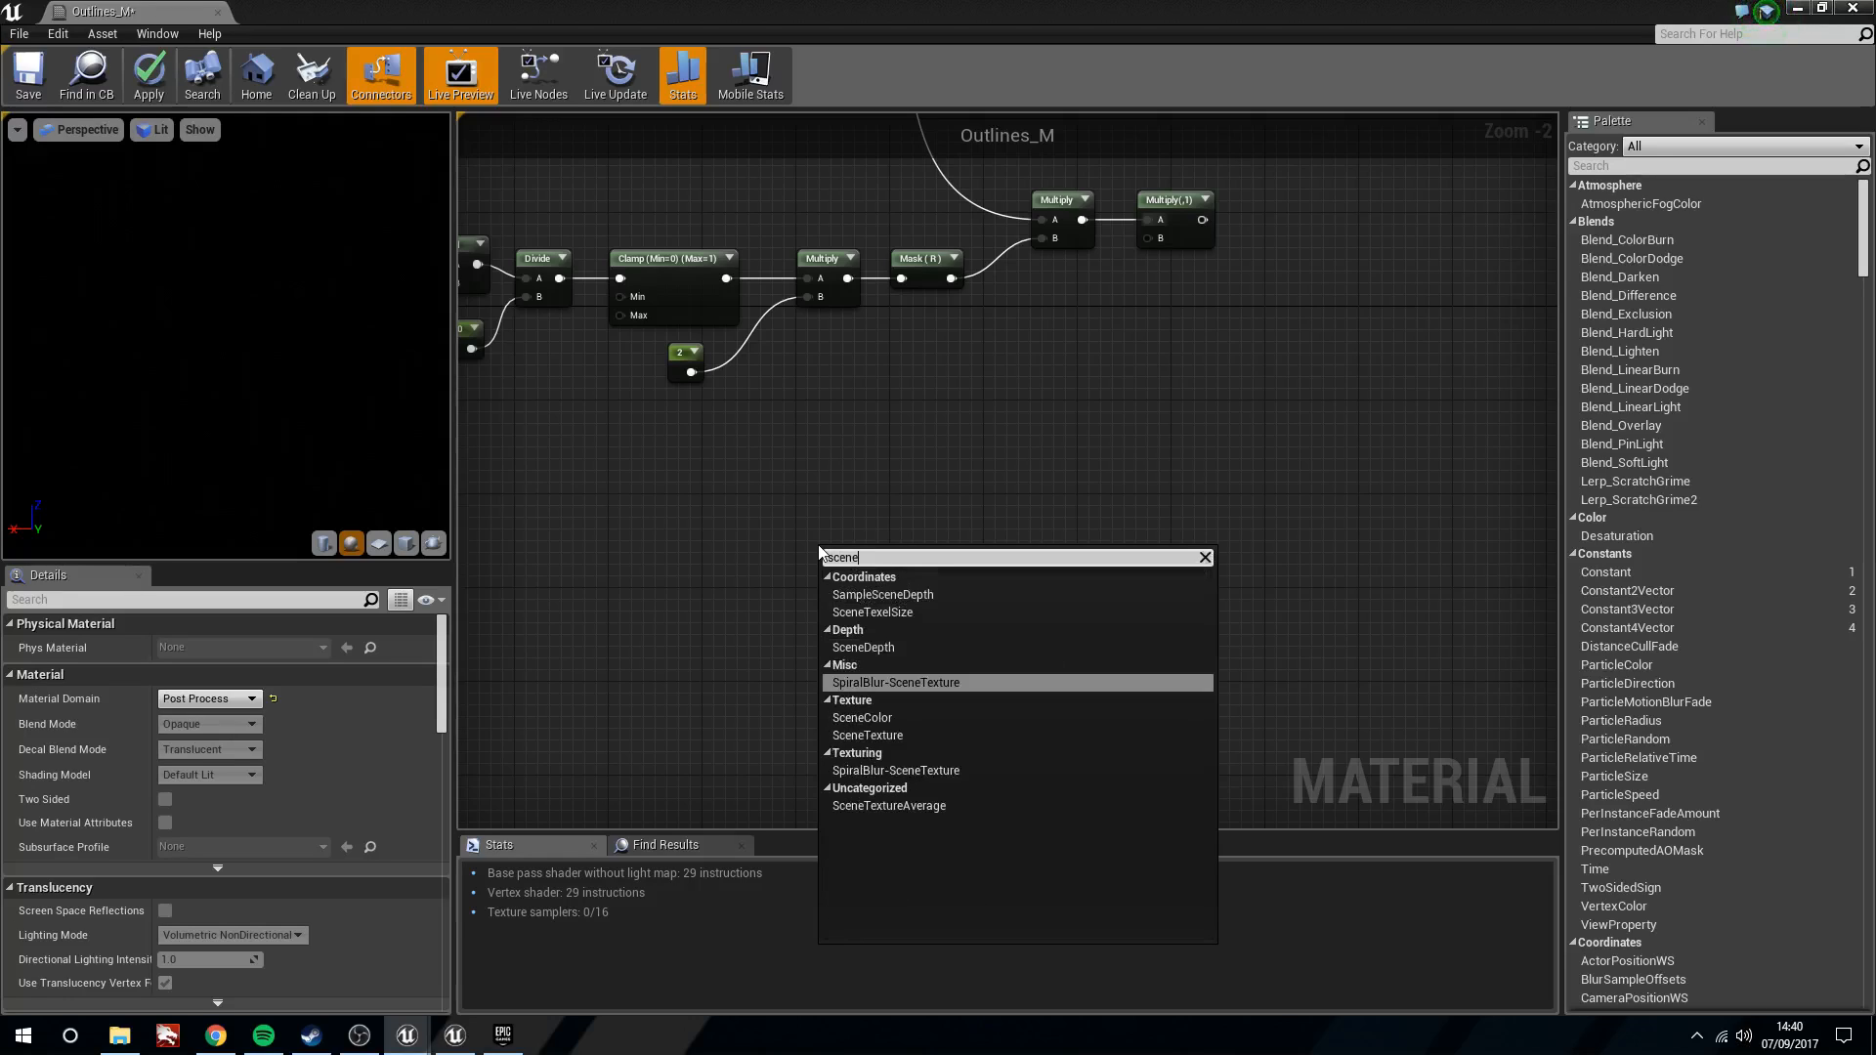
{"action": "key", "text": "Return"}
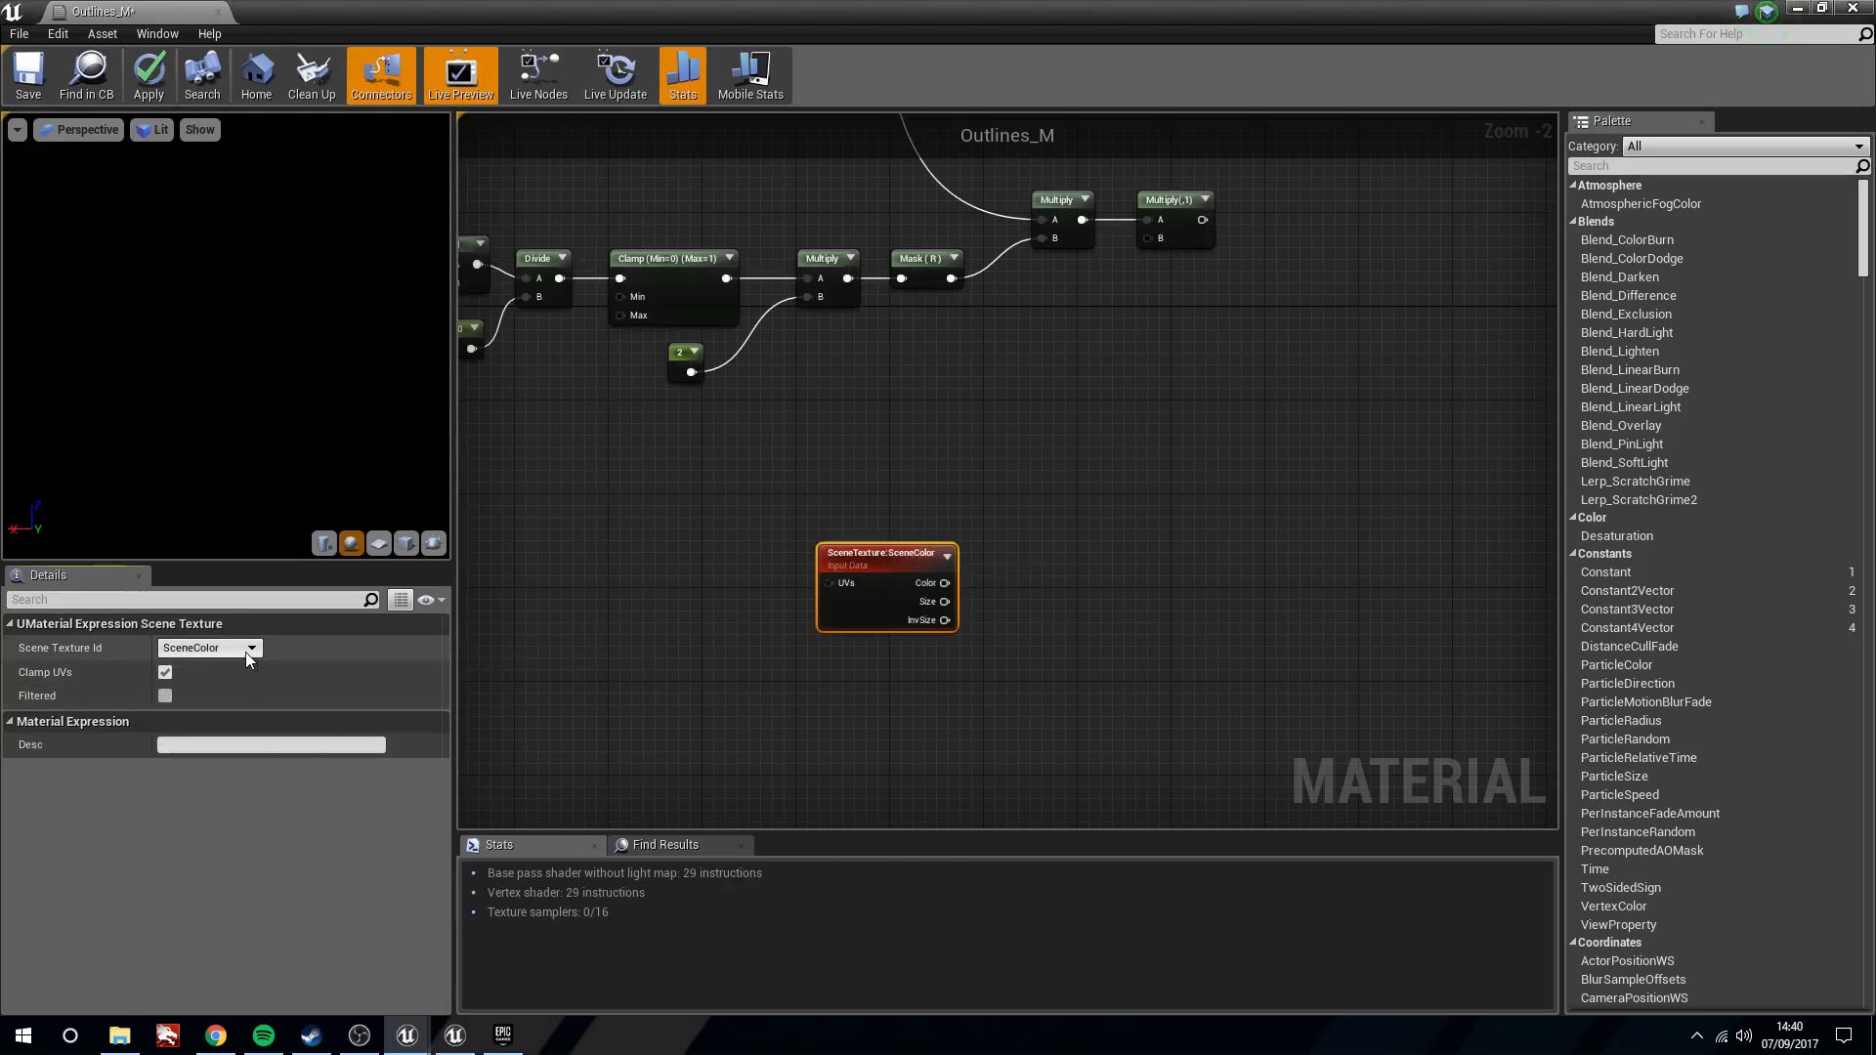
{"action": "left_click", "coordinate": [245, 653]}
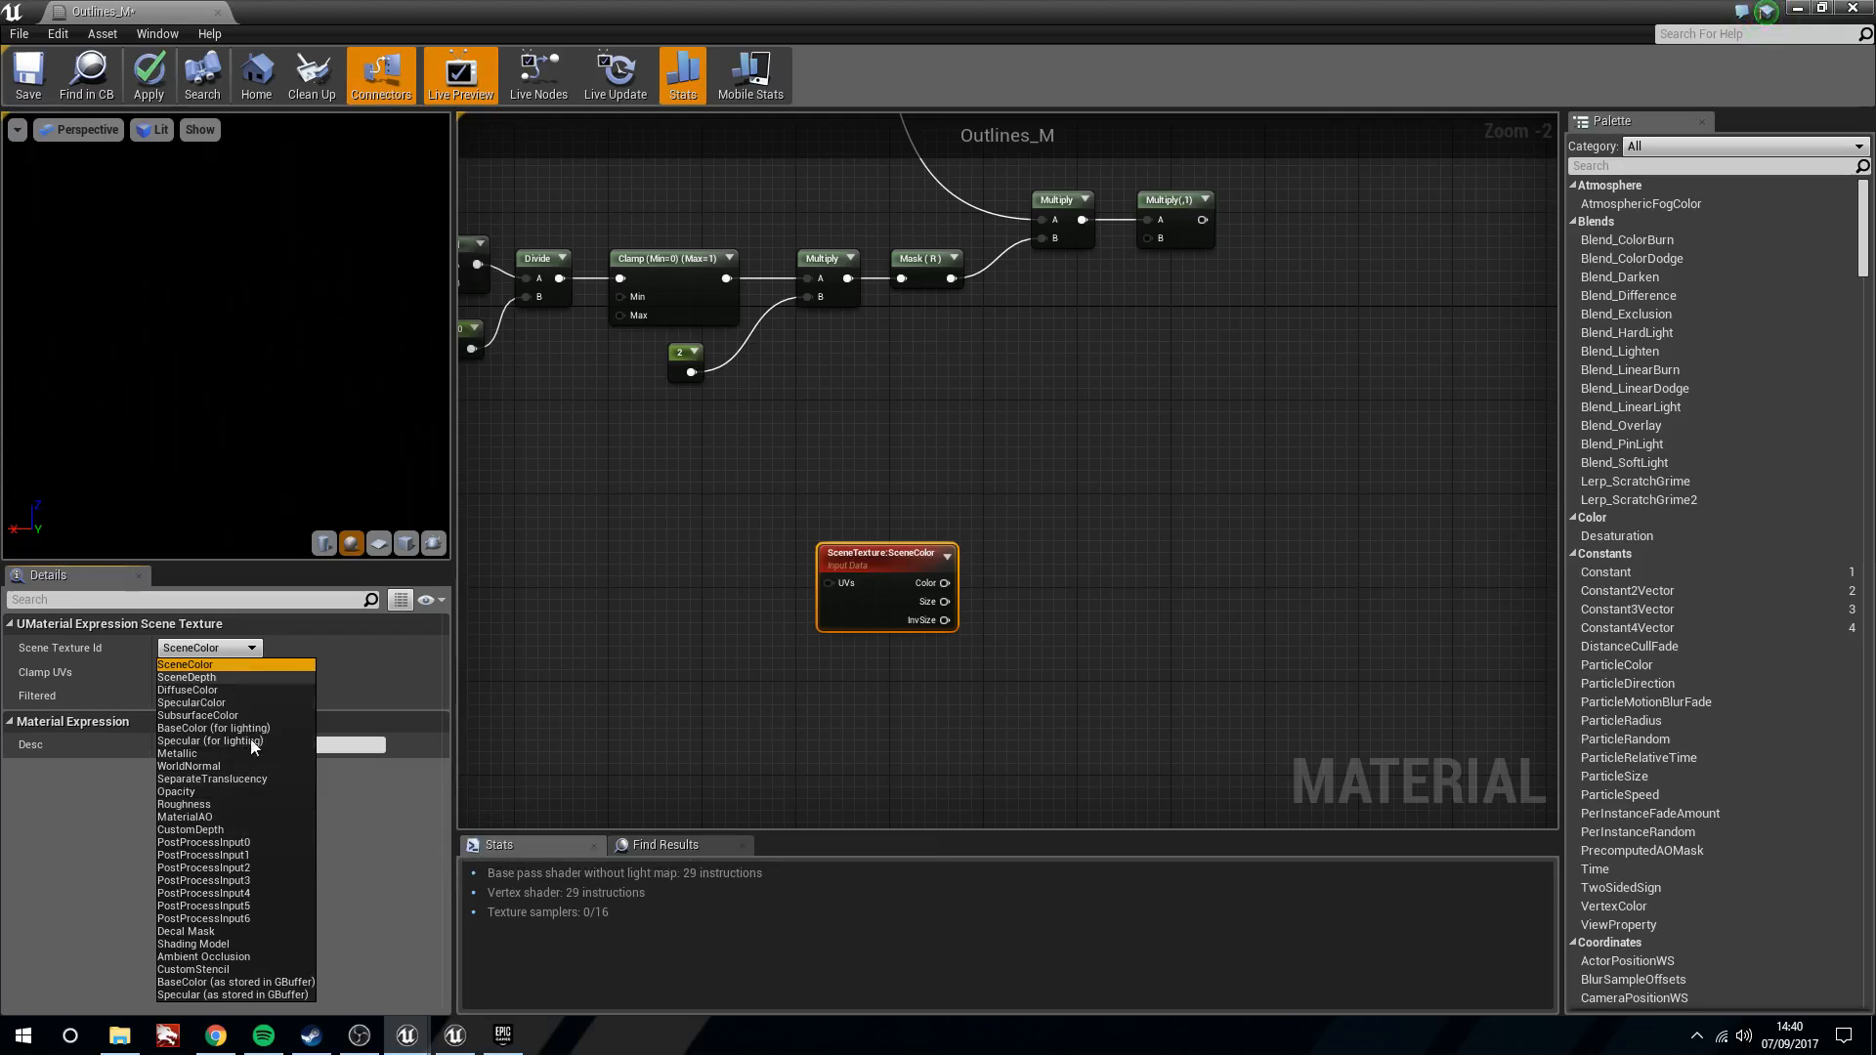
{"action": "left_click", "coordinate": [244, 676]}
Feed the new SceneDepth node's Color into an R-only component mask and move both nodes away to make room
{"action": "mouse_move", "coordinate": [898, 556]}
{"action": "left_mouse_down"}
{"action": "mouse_move", "coordinate": [749, 542]}
{"action": "mouse_move", "coordinate": [894, 576]}
{"action": "left_mouse_up"}
{"action": "left_click", "coordinate": [805, 561]}
{"action": "type", "text": "comp"}
{"action": "key", "text": "Return"}
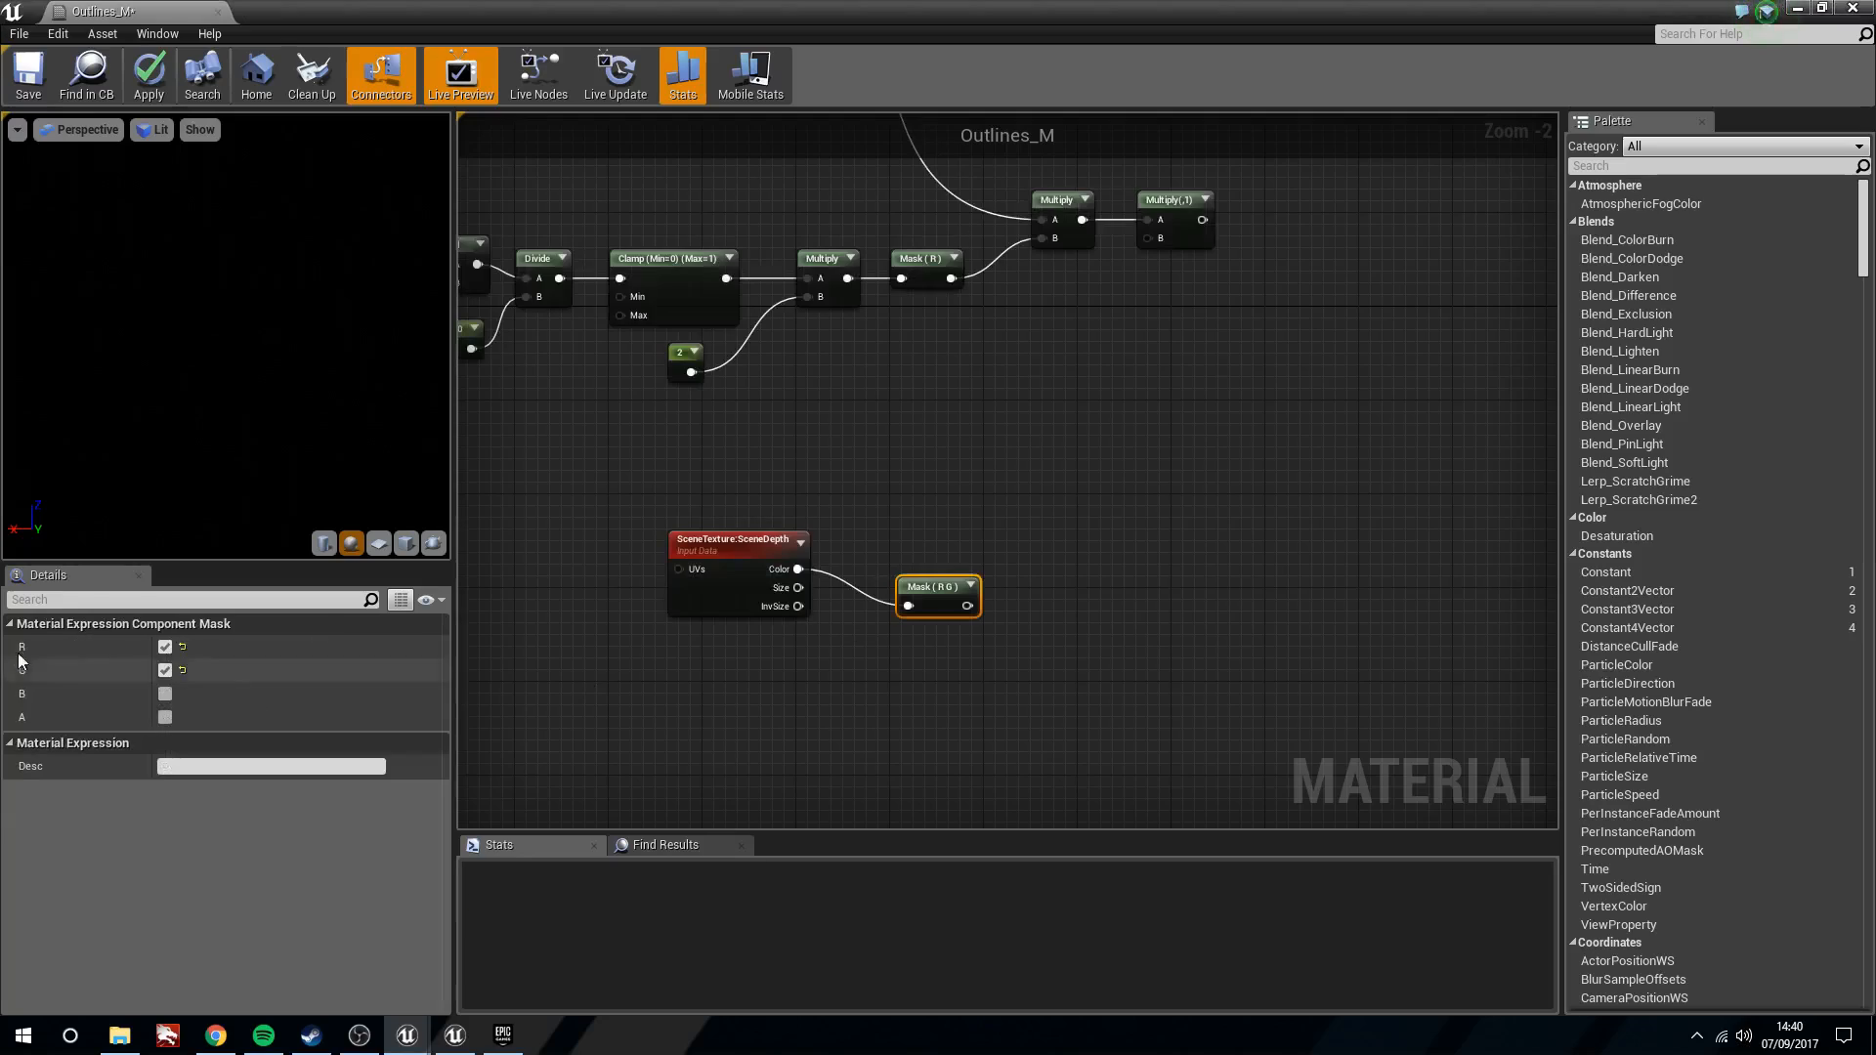
{"action": "left_click", "coordinate": [165, 646]}
{"action": "left_click_drag", "start_coordinate": [934, 586], "coordinate": [868, 551]}
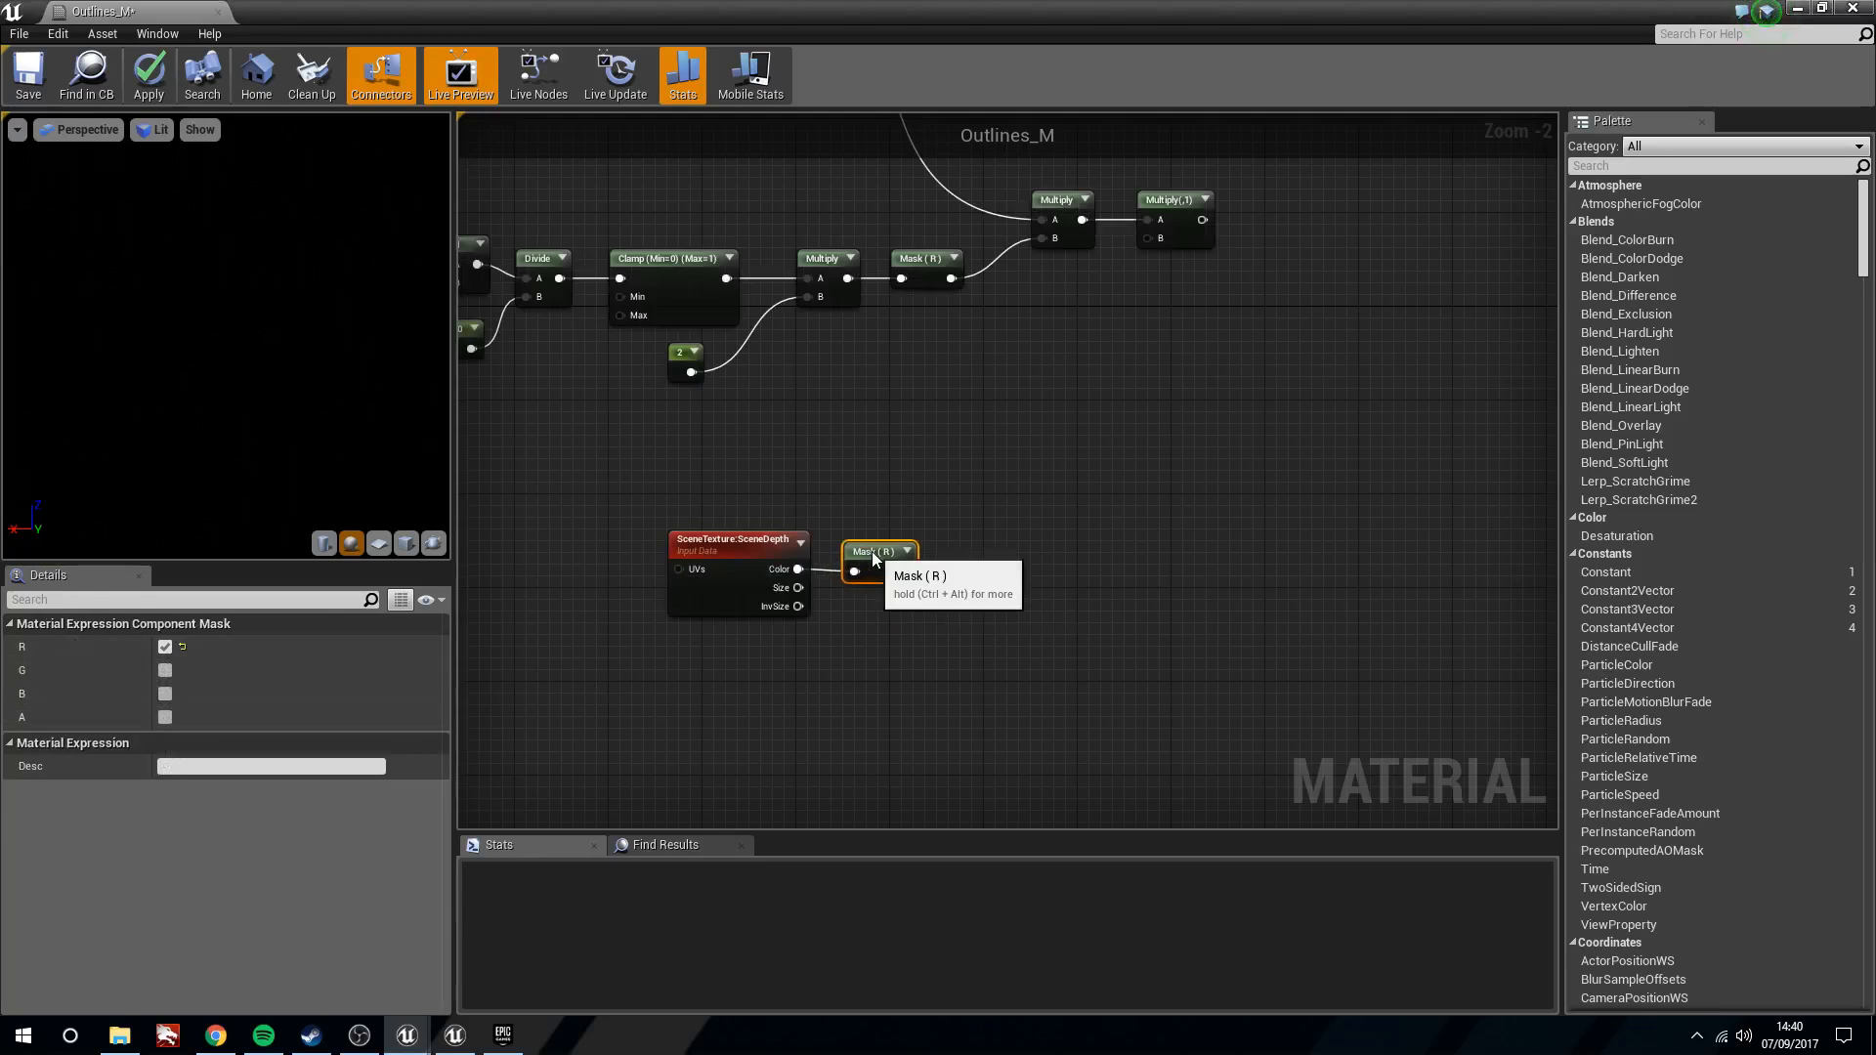
{"action": "left_click_drag", "start_coordinate": [697, 486], "coordinate": [999, 678]}
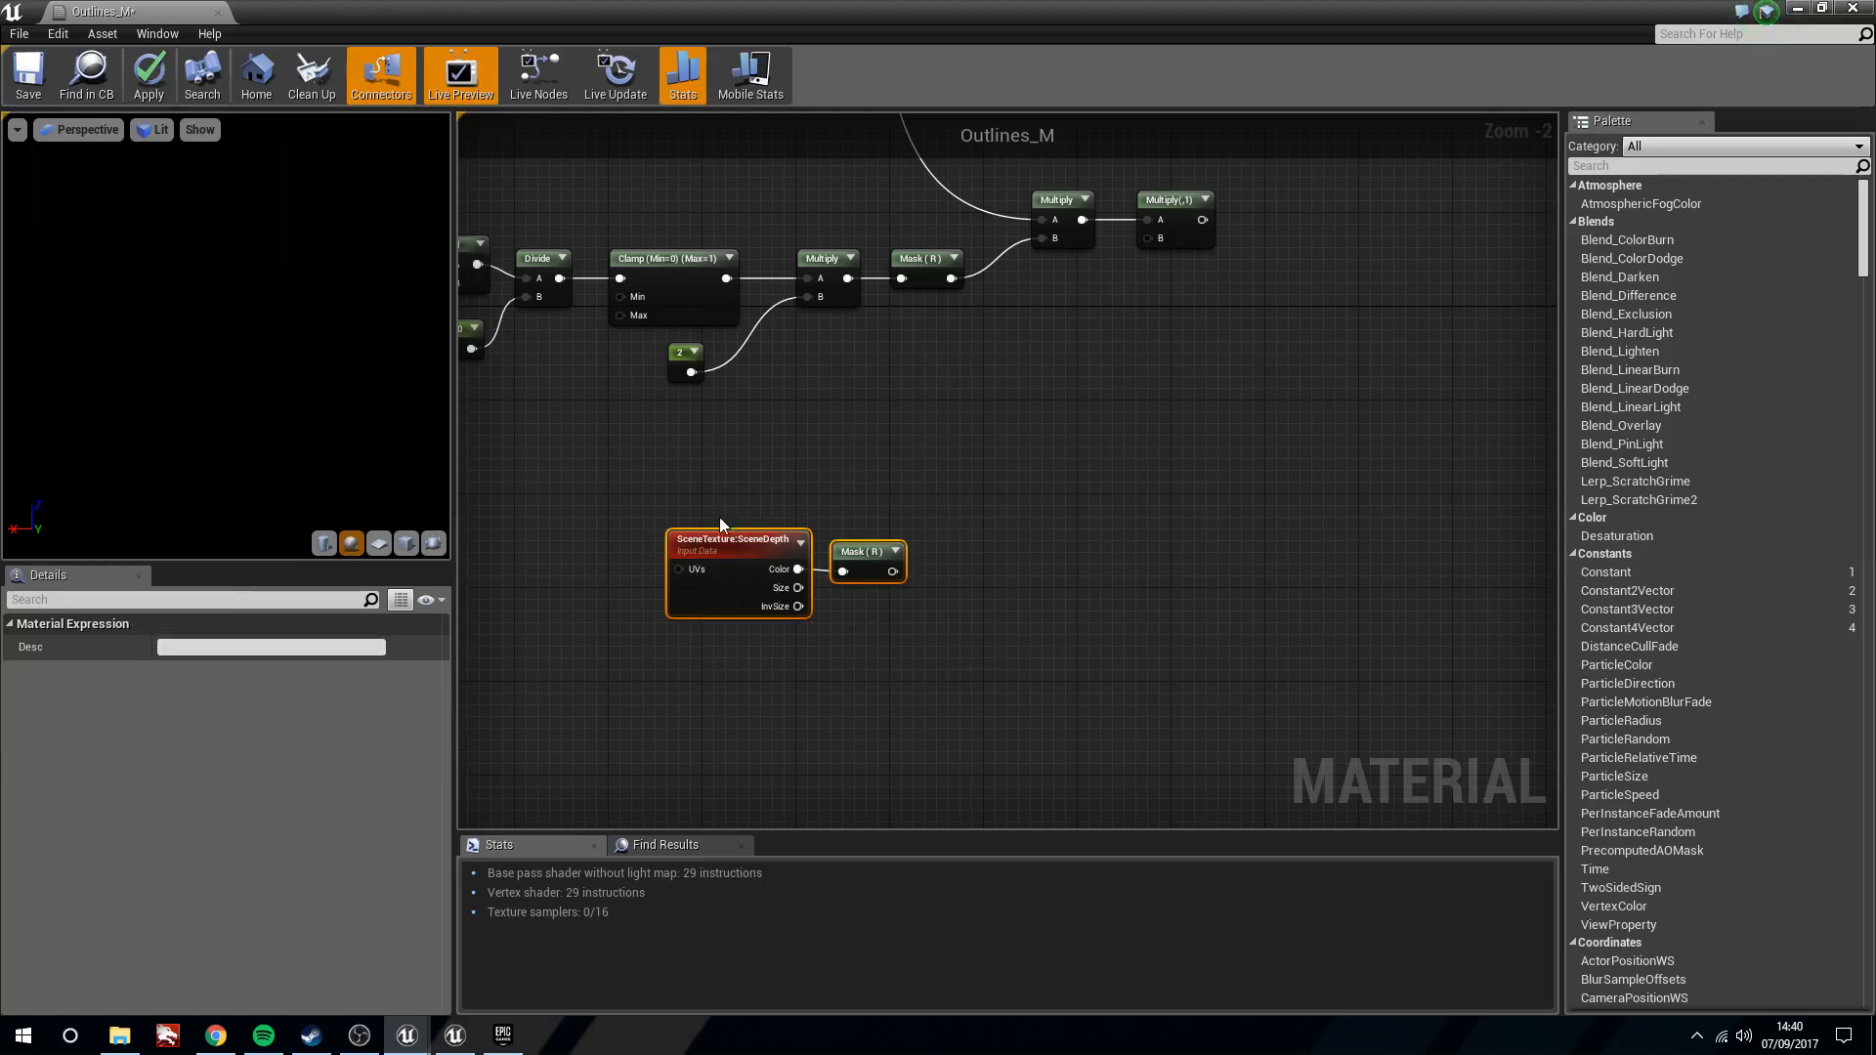
{"action": "left_click_drag", "start_coordinate": [721, 535], "coordinate": [631, 525]}
Add two Divide nodes, one above the other, and connect the SceneDepth R mask's output to the A input of each
{"action": "left_click", "coordinate": [911, 508]}
{"action": "left_click", "coordinate": [962, 488]}
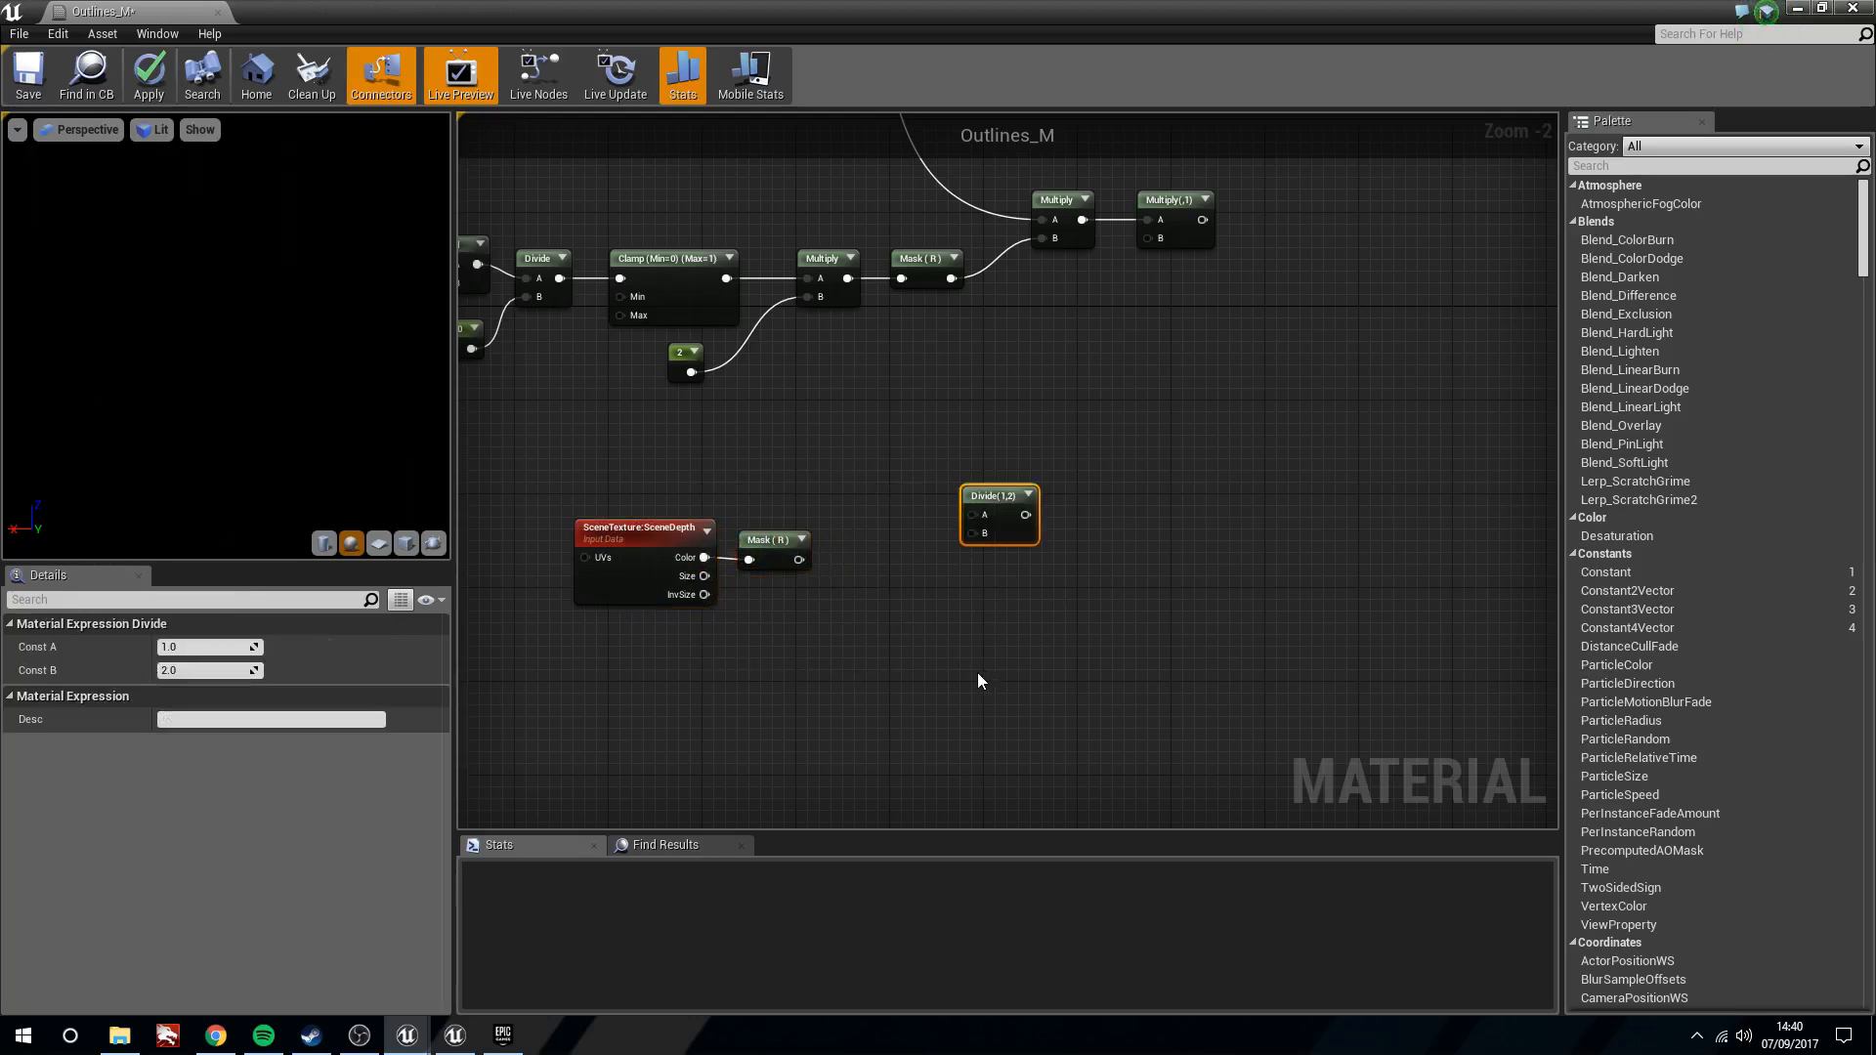
{"action": "left_click", "coordinate": [977, 672]}
{"action": "left_click_drag", "start_coordinate": [798, 559], "coordinate": [973, 515]}
{"action": "left_click_drag", "start_coordinate": [798, 559], "coordinate": [977, 699]}
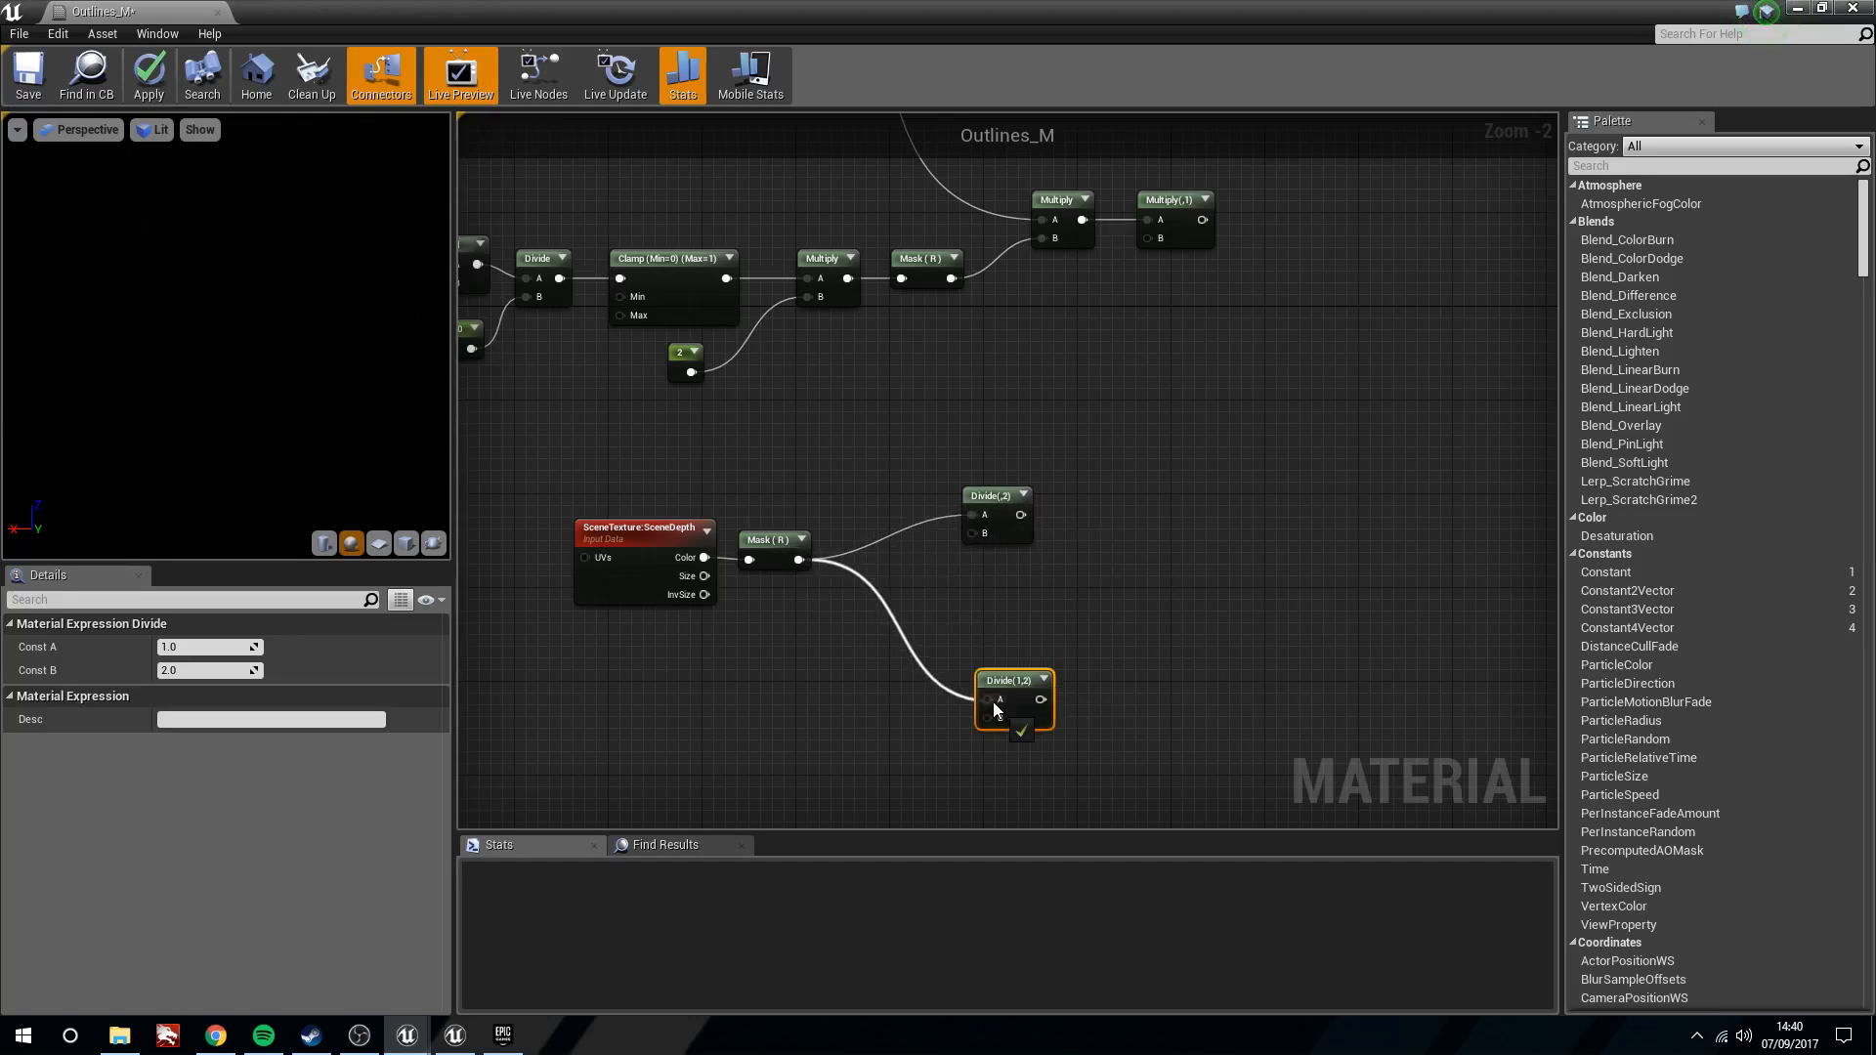
{"action": "left_click", "coordinate": [905, 551]}
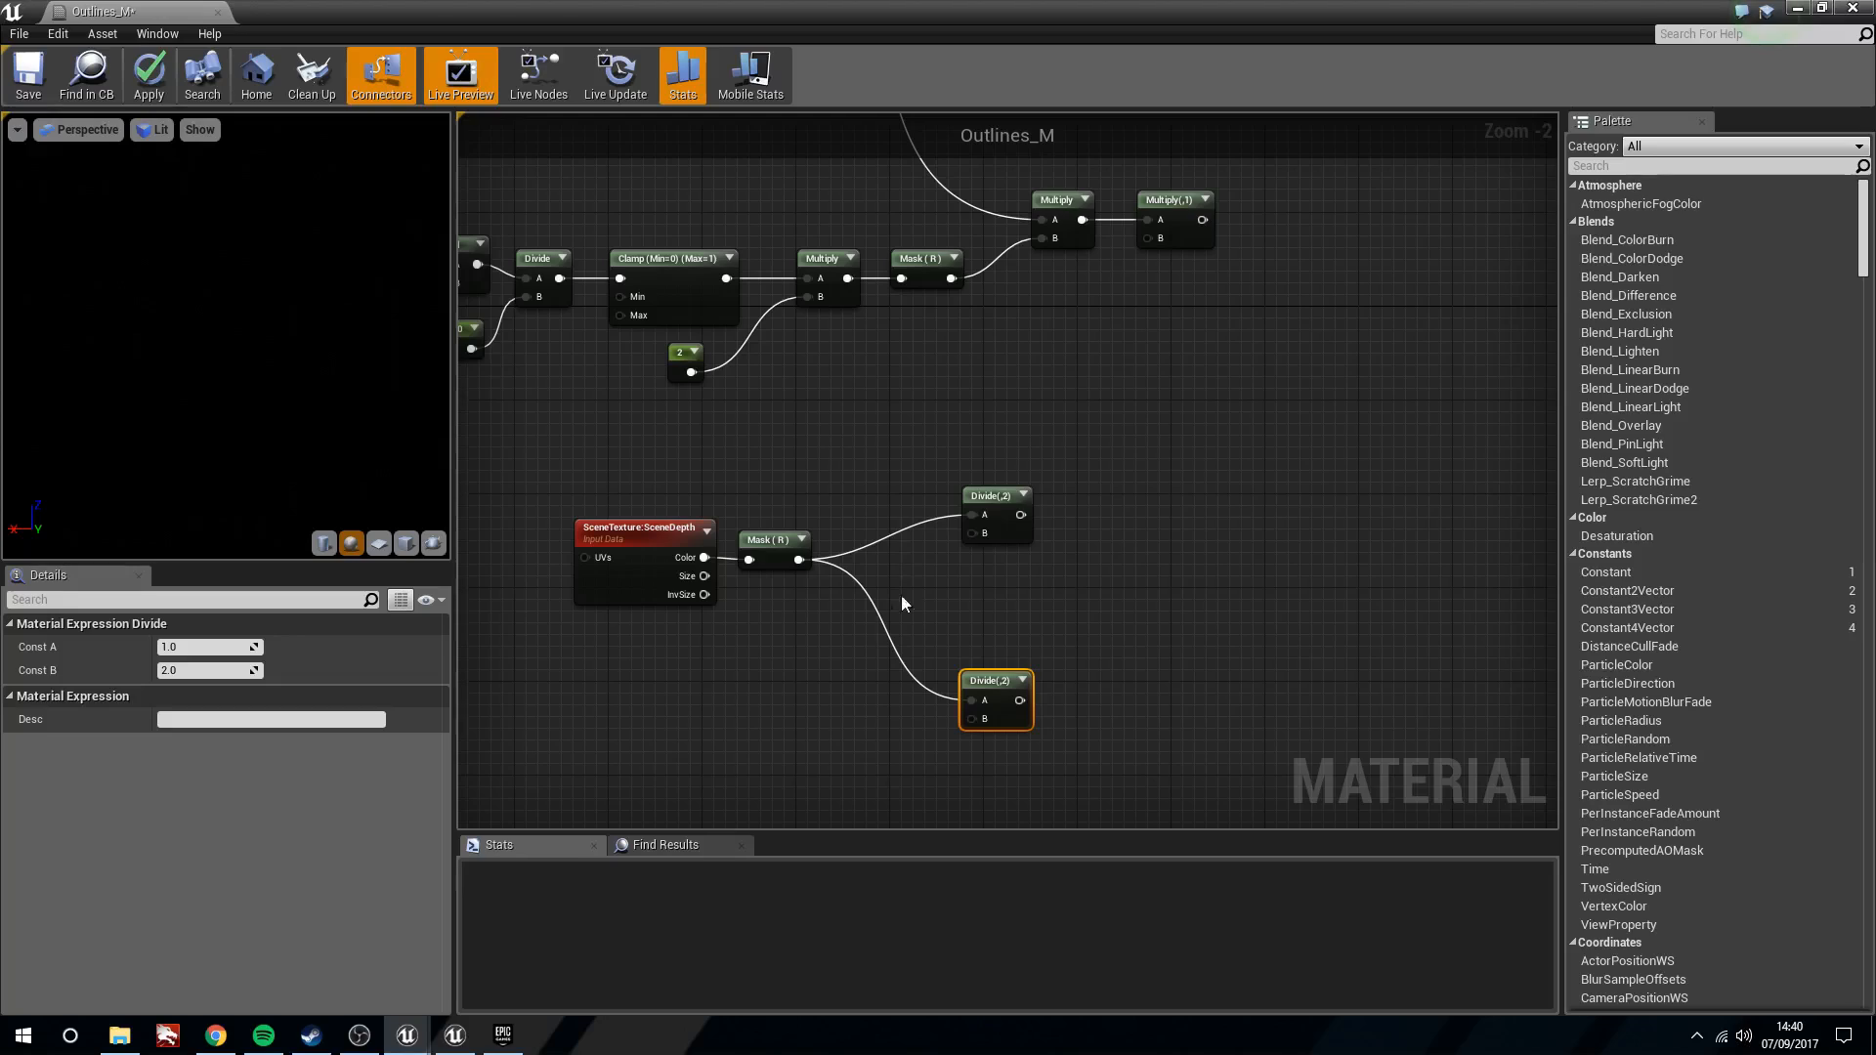
Add a constant beside each Divide node and connect the upper one, set to 6000, to the upper Divide's B input
{"action": "key", "text": "1"}
{"action": "left_click", "coordinate": [877, 768]}
{"action": "left_click_drag", "start_coordinate": [888, 778], "coordinate": [913, 717]}
{"action": "left_click", "coordinate": [924, 572]}
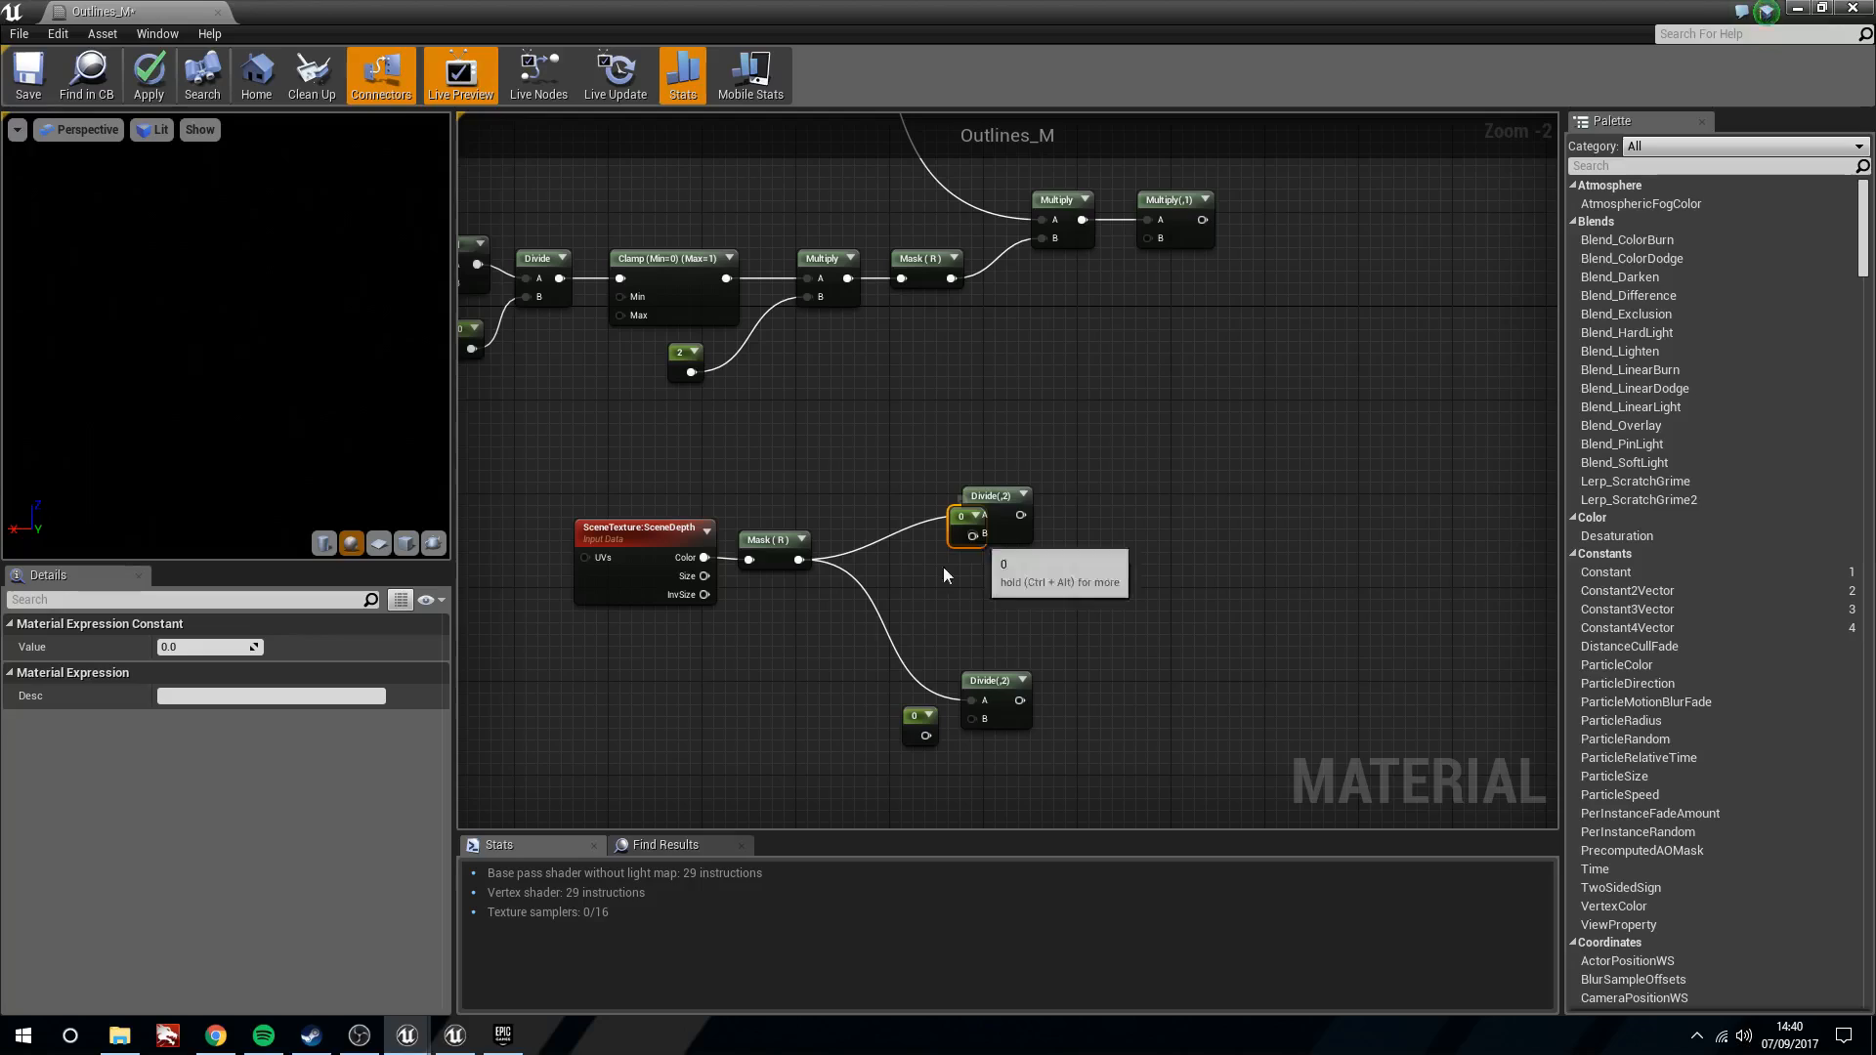
{"action": "left_click_drag", "start_coordinate": [927, 584], "coordinate": [972, 534]}
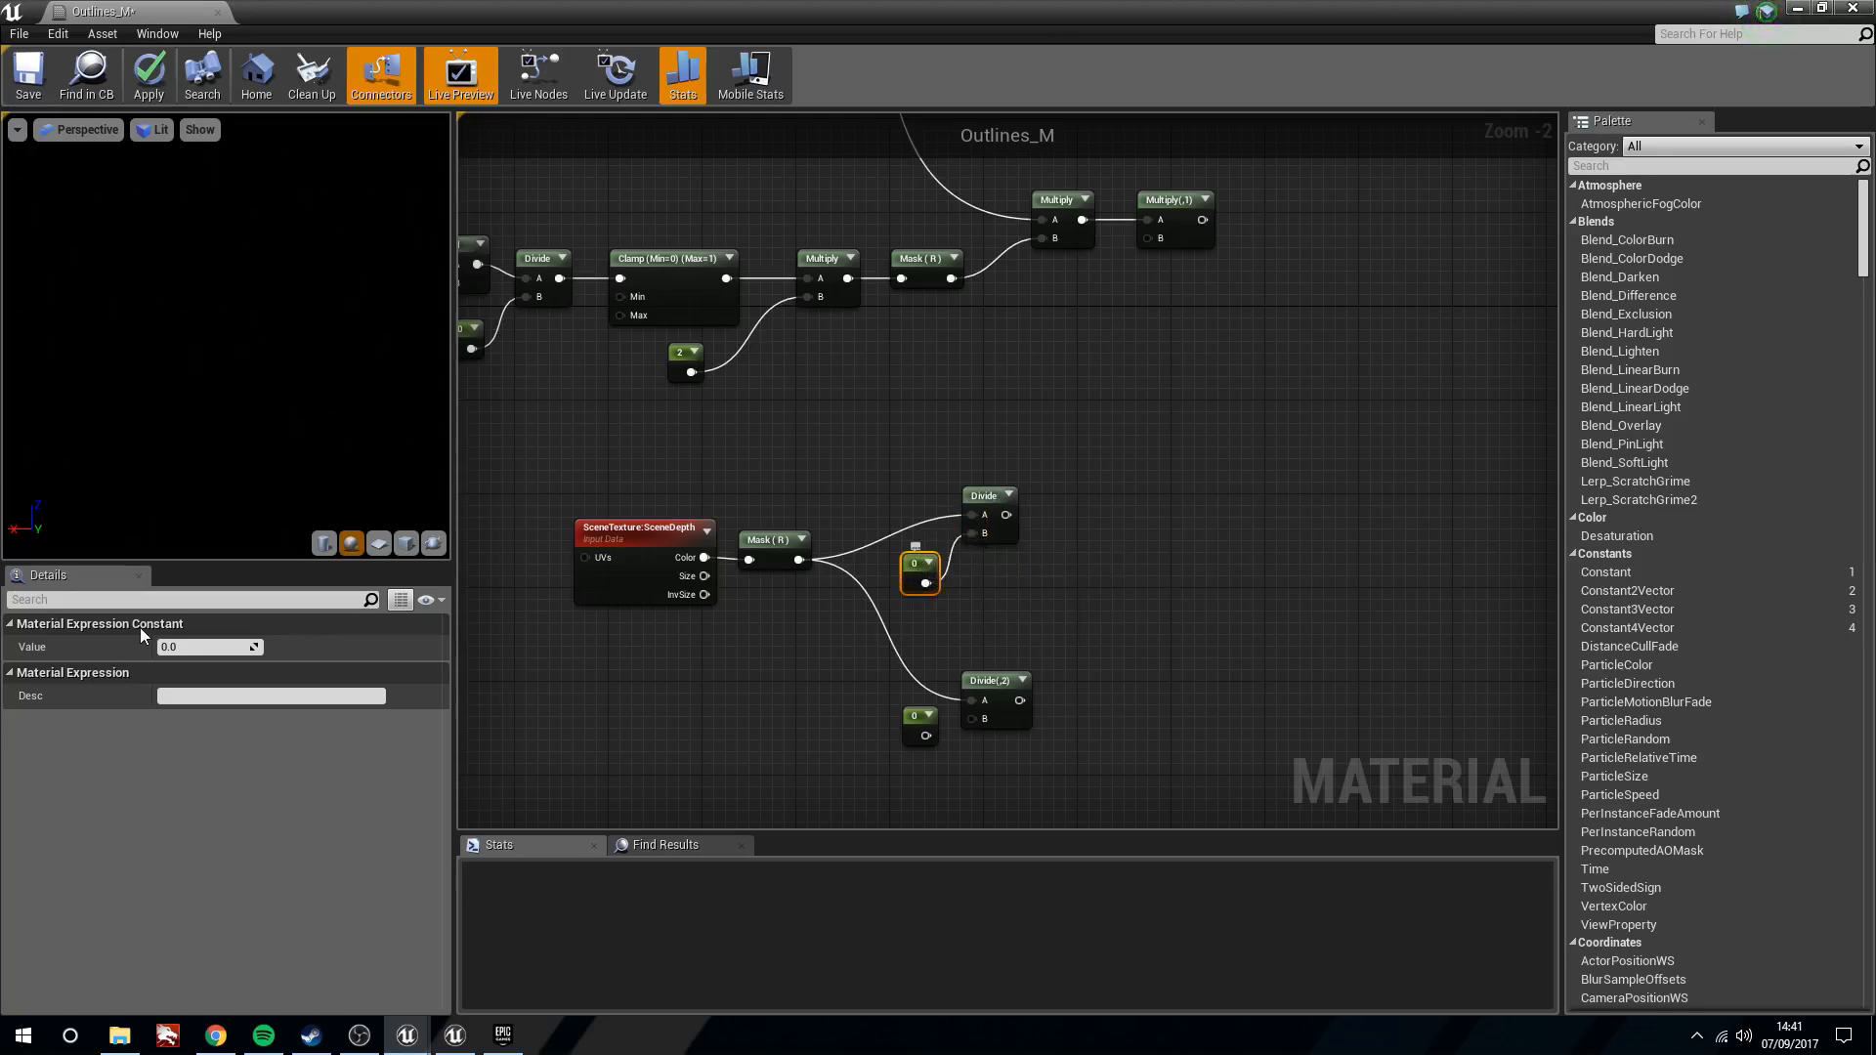
{"action": "left_click", "coordinate": [183, 644]}
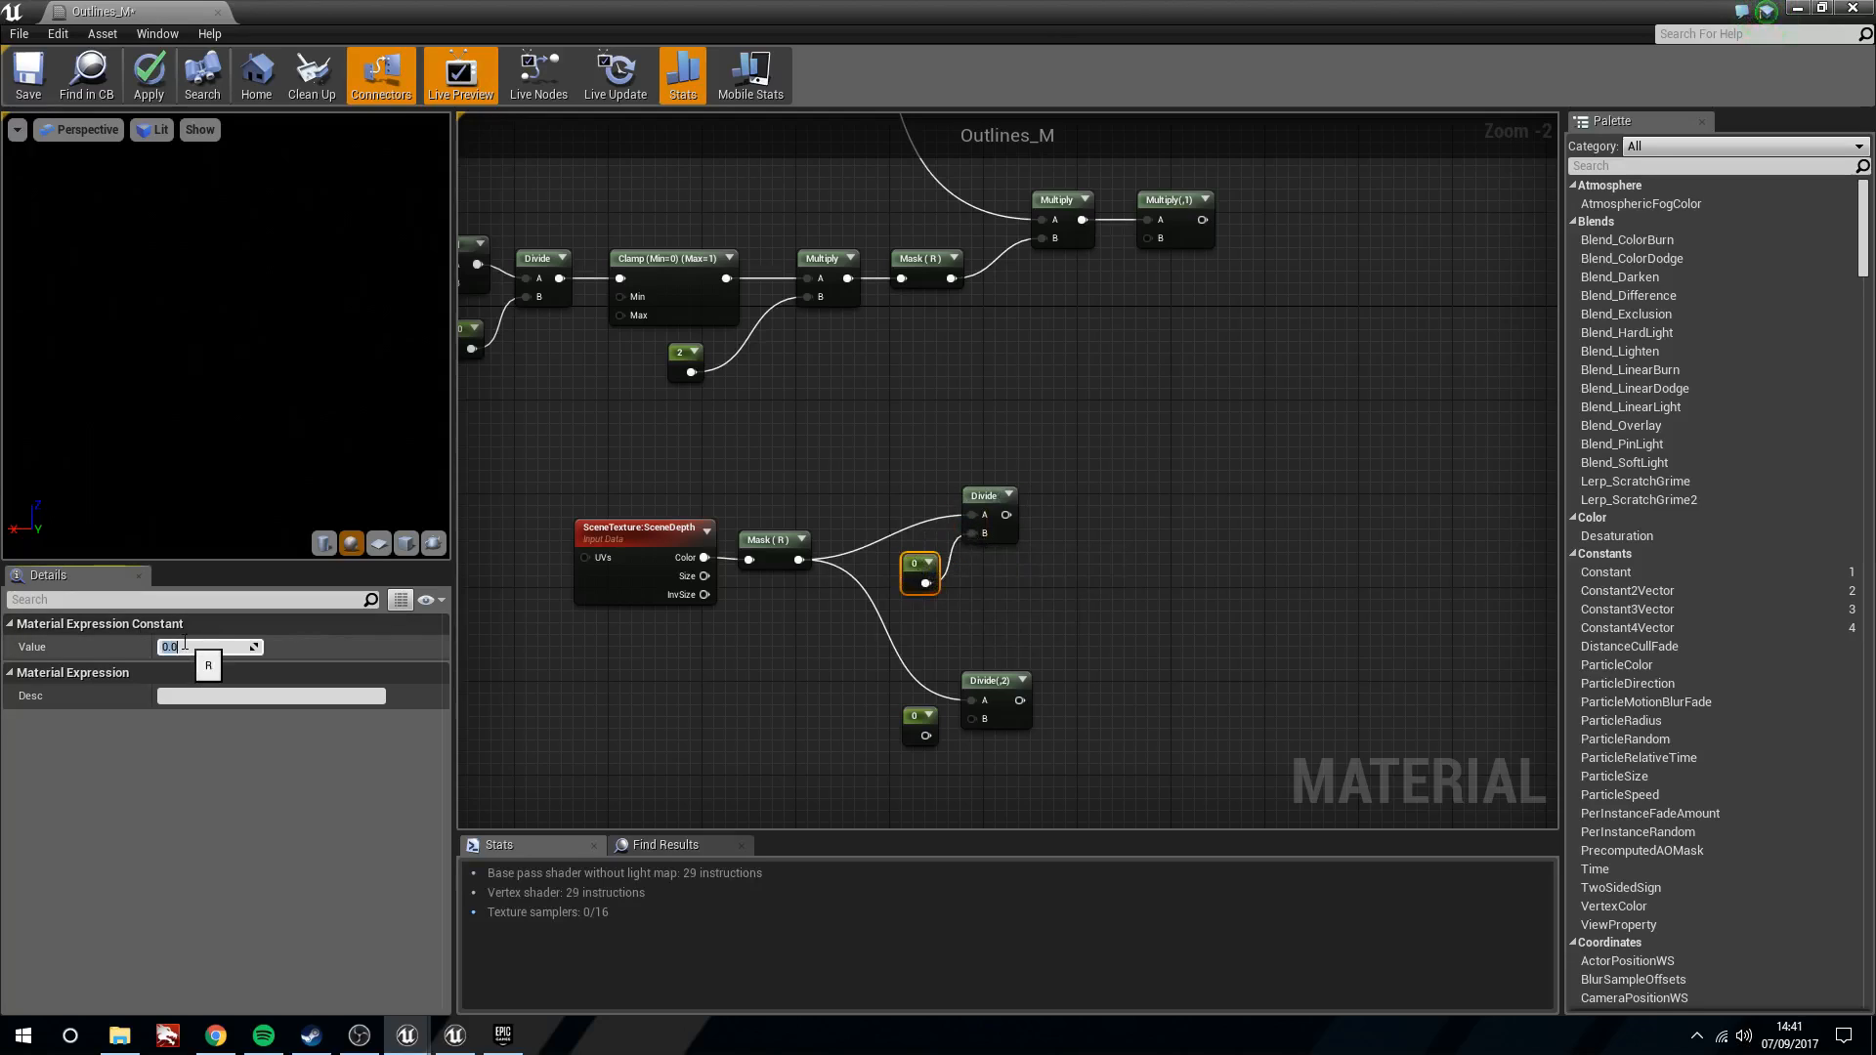
{"action": "key", "text": "Return"}
Connect the lower constant to the lower Divide's B input and set its value to 90000
{"action": "left_click_drag", "start_coordinate": [927, 735], "coordinate": [972, 719]}
{"action": "left_click", "coordinate": [916, 723]}
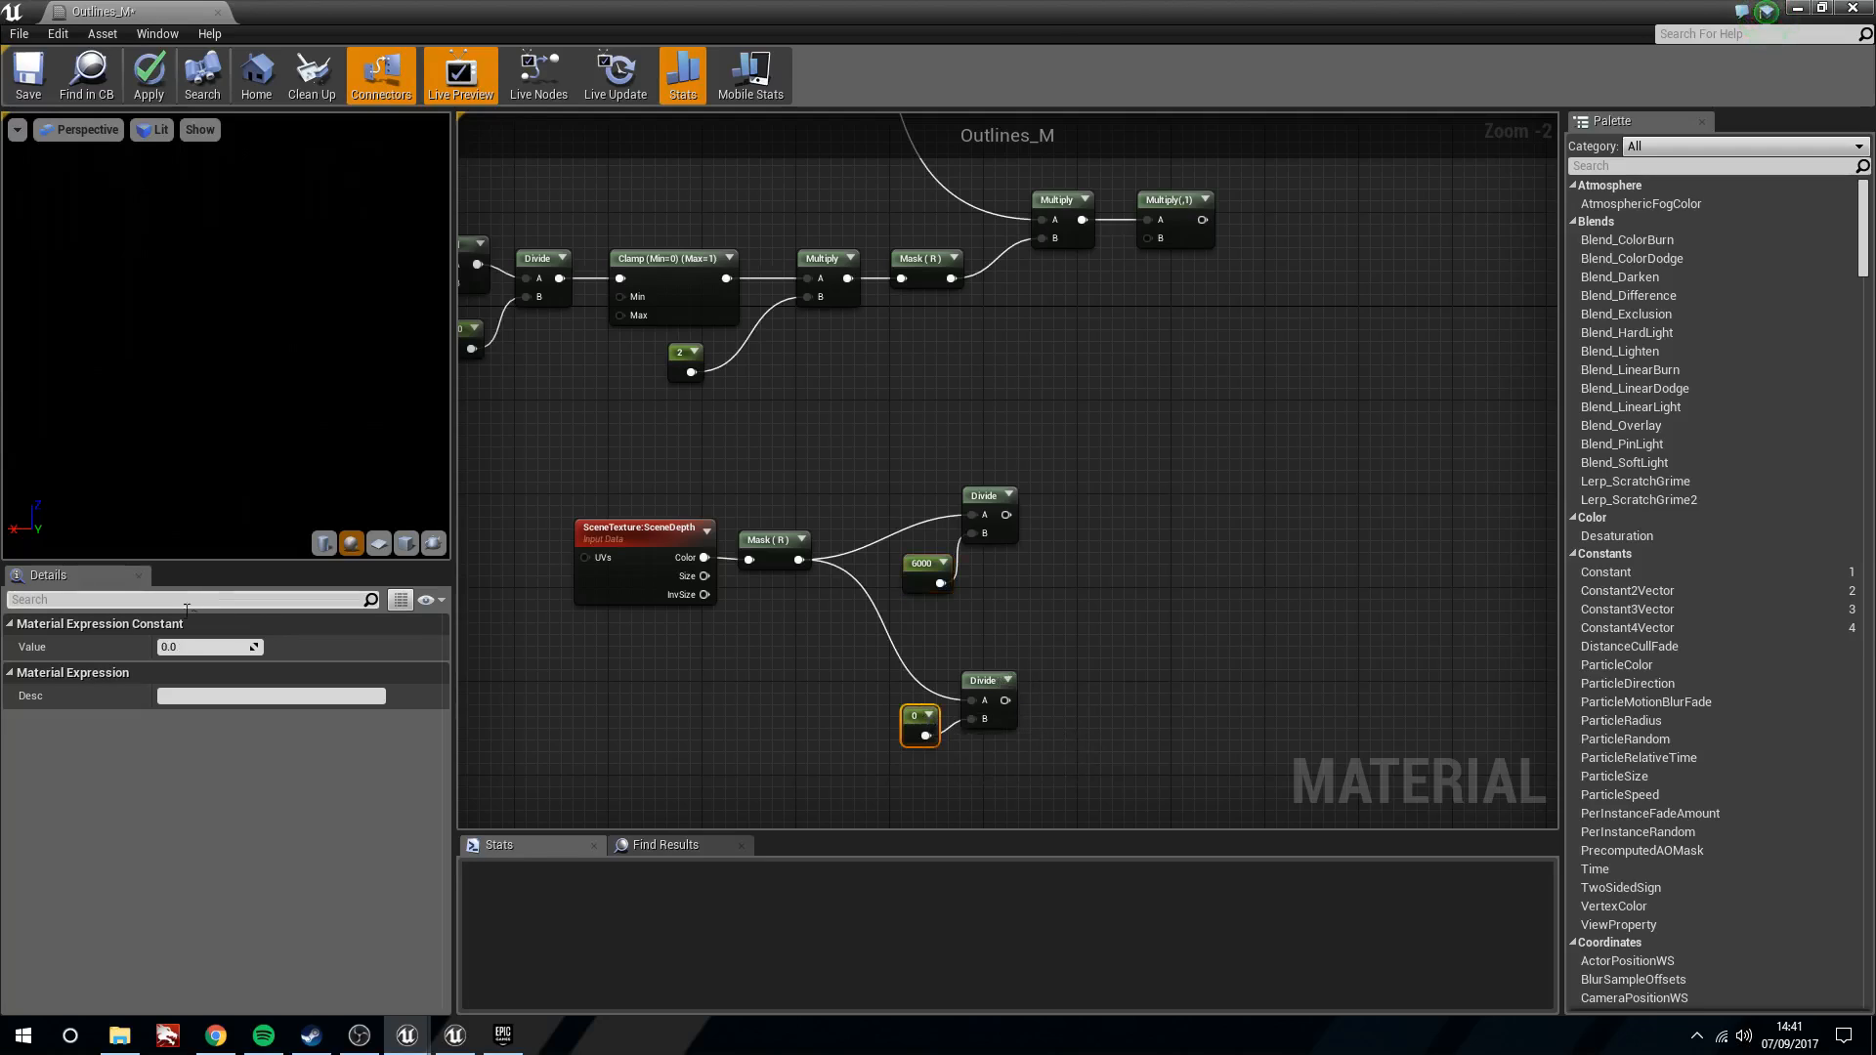
{"action": "left_click", "coordinate": [196, 646]}
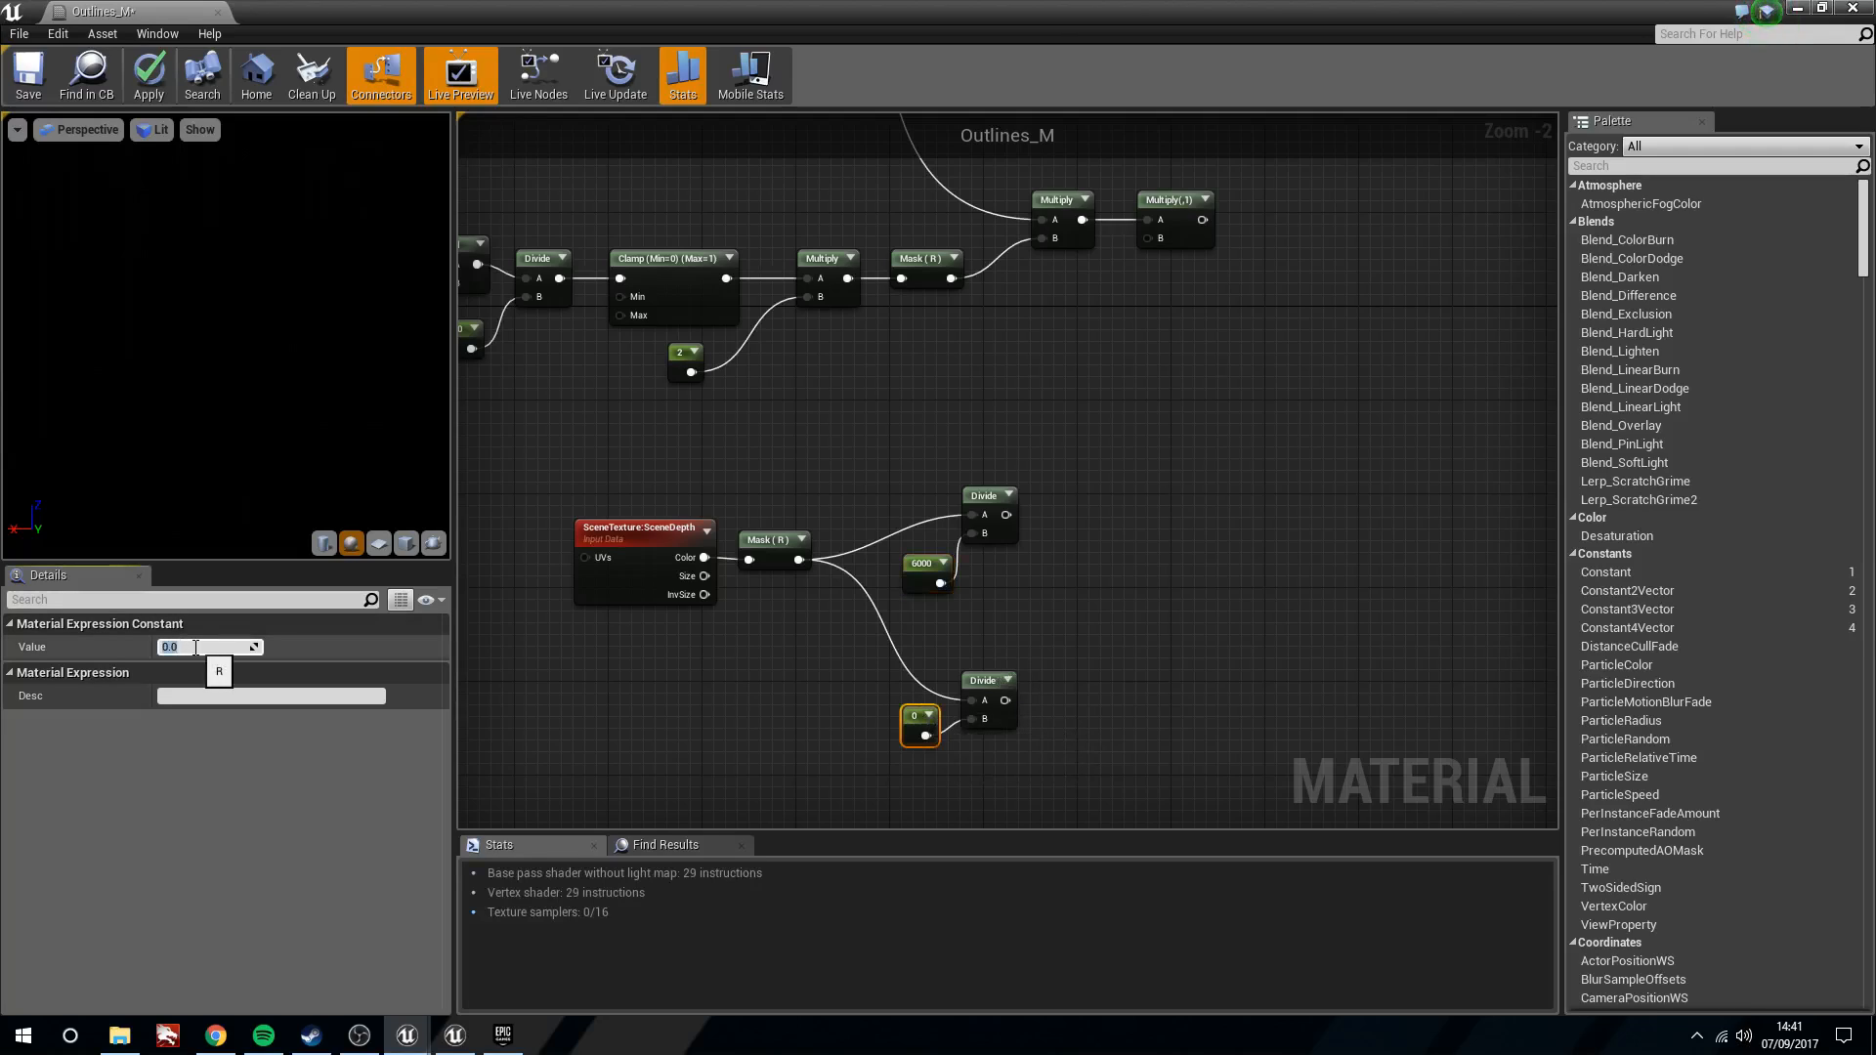
{"action": "type", "text": "90000"}
{"action": "key", "text": "Return"}
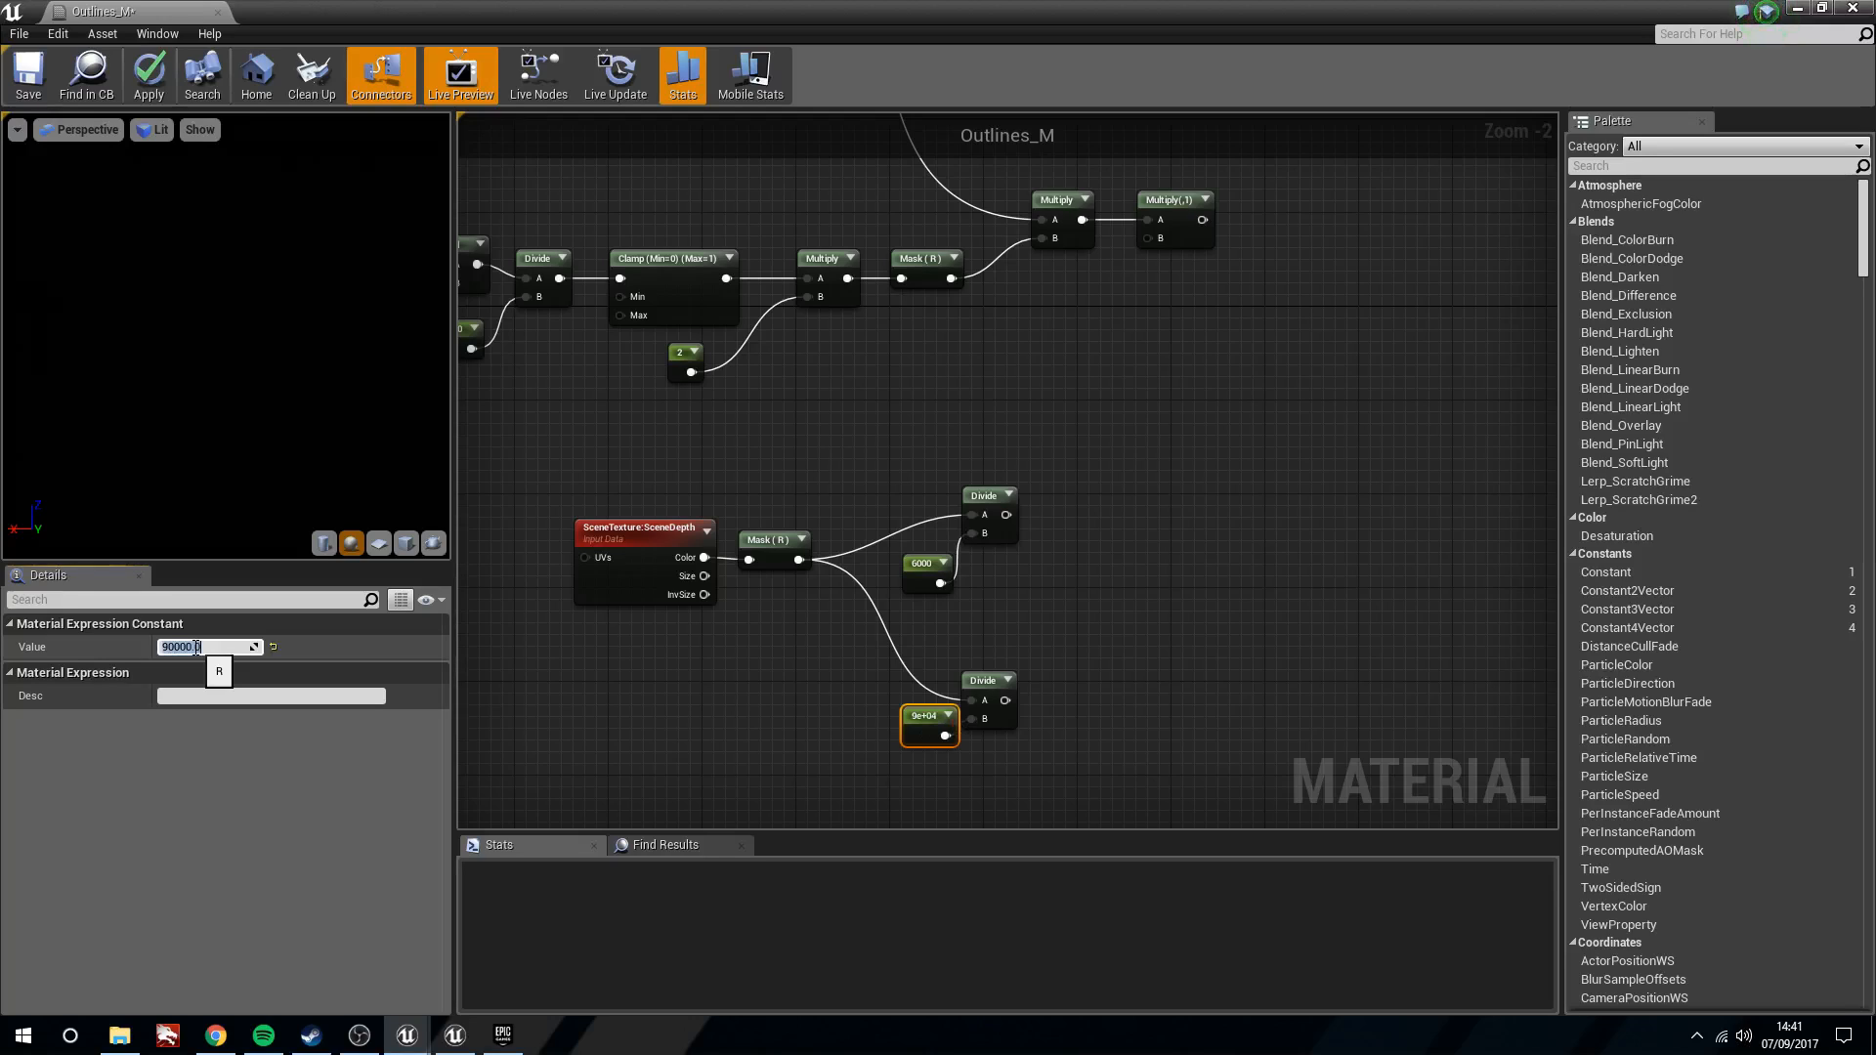
Tidy the lower branch by moving the 90000 constant and its Divide node up, closer to the upper branch
{"action": "scroll", "coordinate": [884, 755], "scroll_direction": "up", "scroll_amount": 2}
{"action": "left_click", "coordinate": [877, 718]}
{"action": "left_click_drag", "start_coordinate": [938, 715], "coordinate": [906, 728]}
{"action": "left_click", "coordinate": [868, 725]}
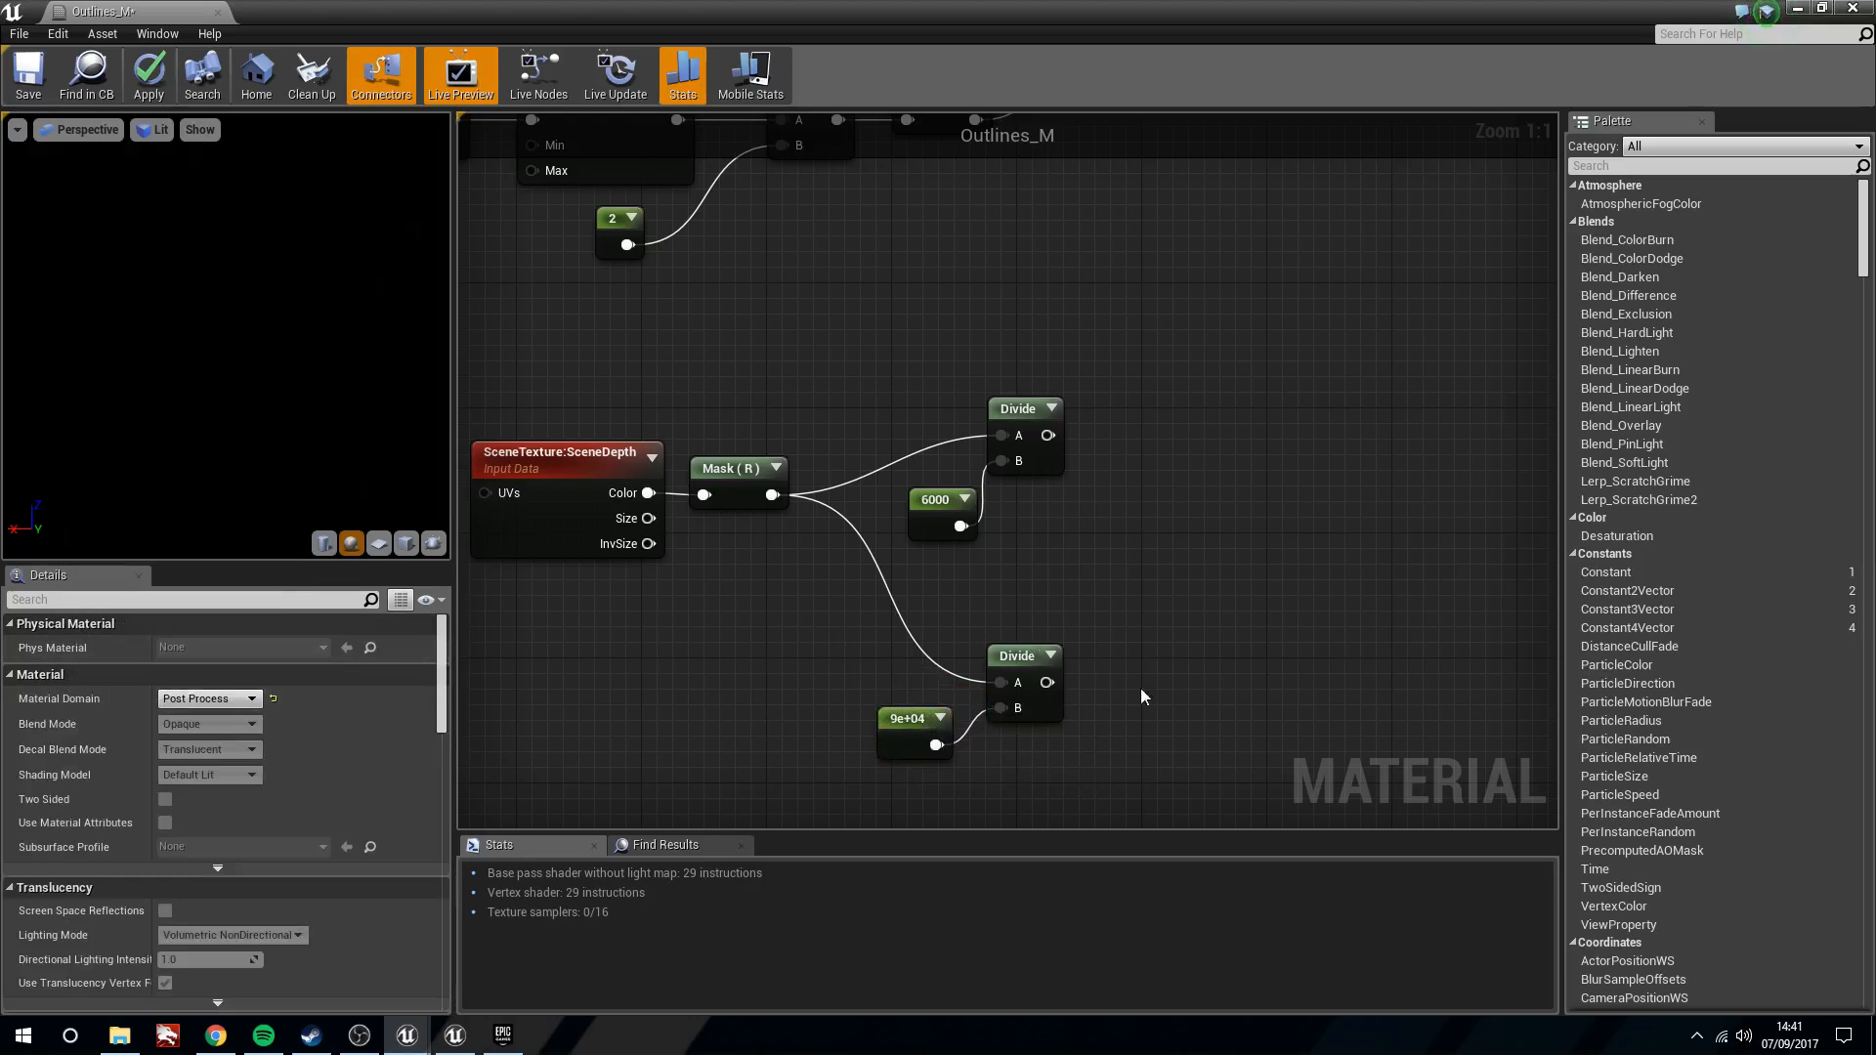
{"action": "left_click_drag", "start_coordinate": [1011, 661], "coordinate": [1010, 629]}
{"action": "left_click_drag", "start_coordinate": [896, 722], "coordinate": [912, 691]}
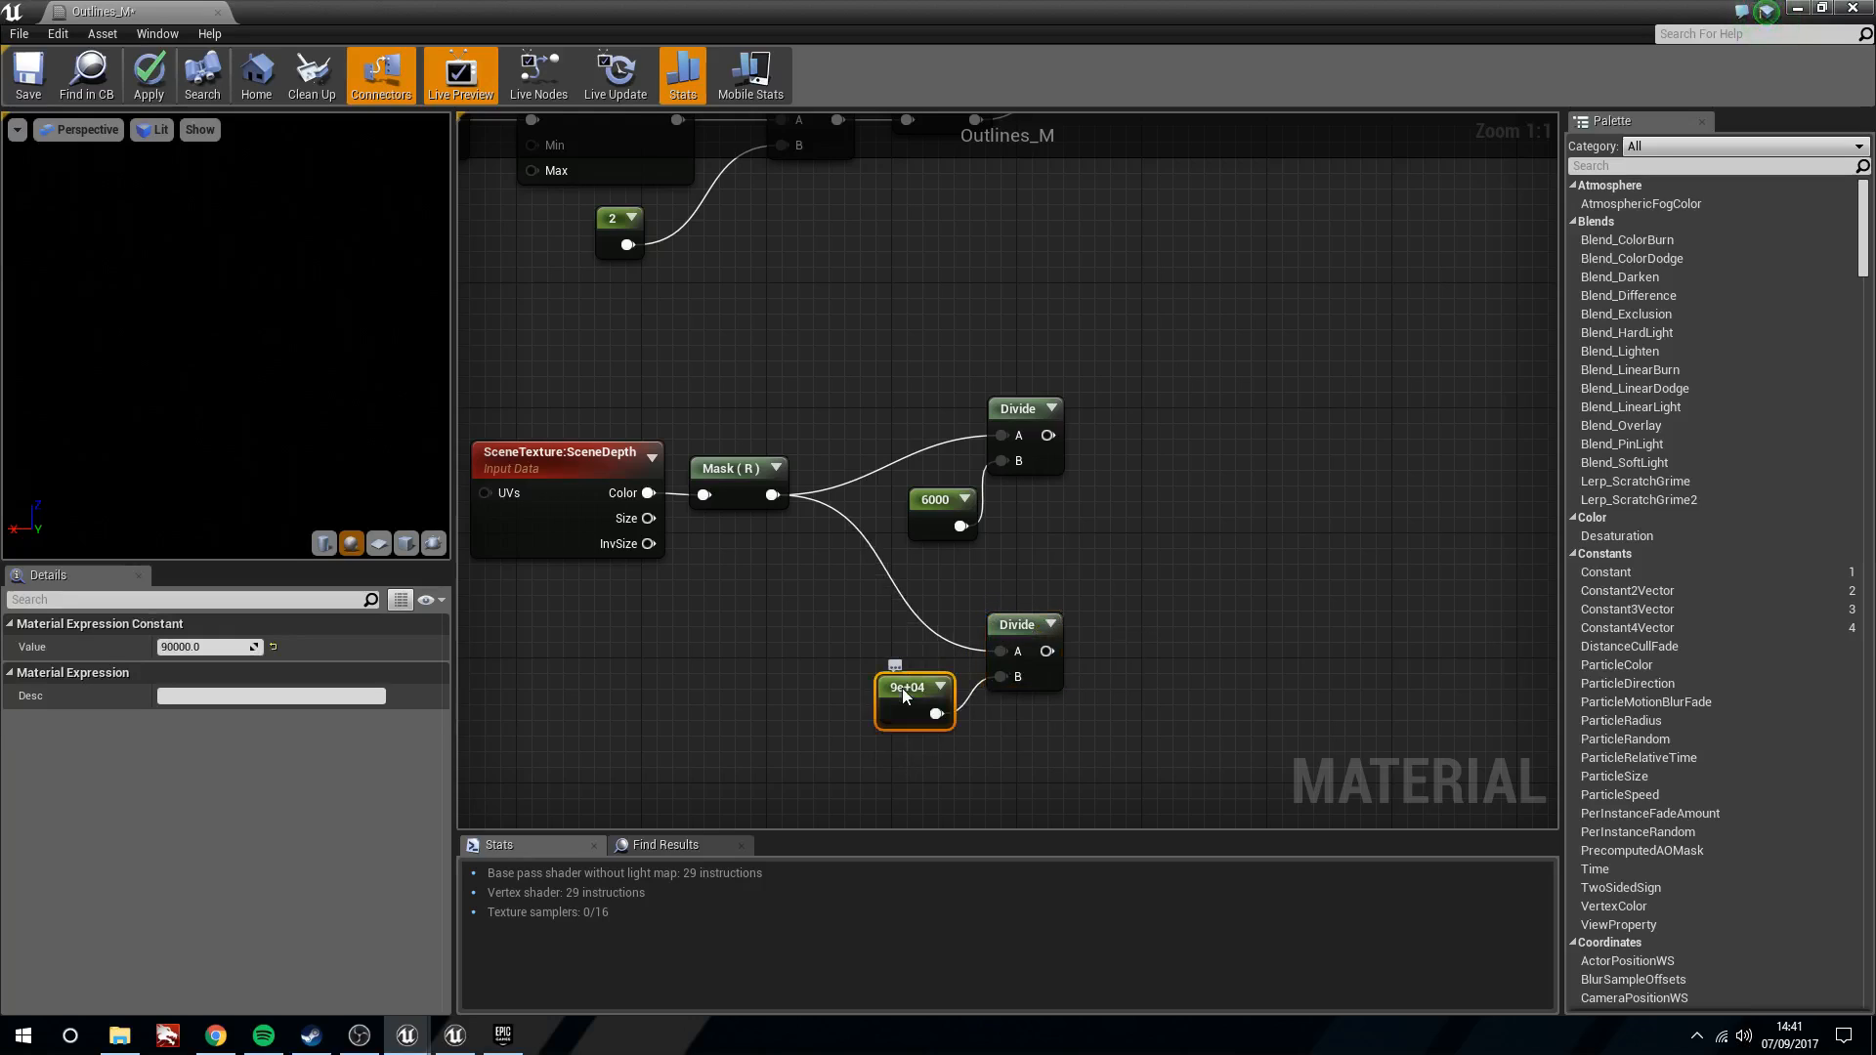
{"action": "left_click_drag", "start_coordinate": [1024, 641], "coordinate": [1024, 625]}
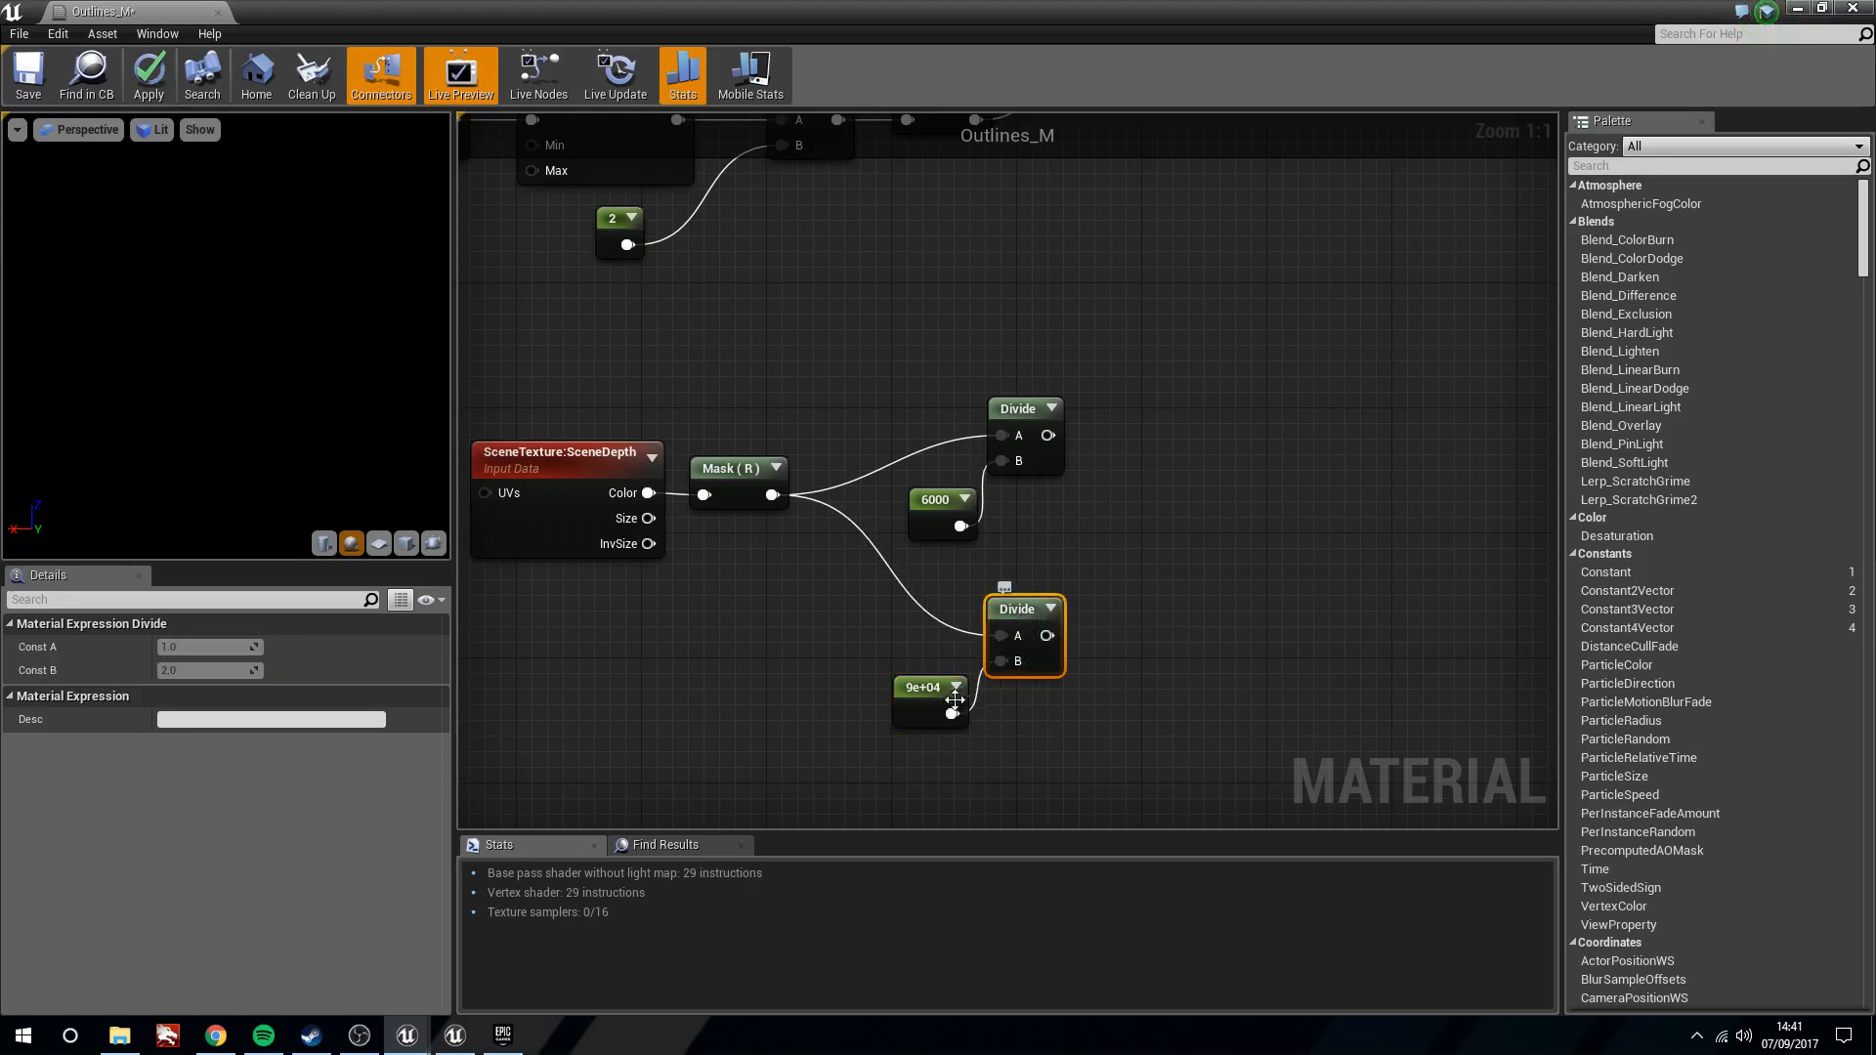
{"action": "left_click_drag", "start_coordinate": [917, 687], "coordinate": [916, 671]}
{"action": "left_click_drag", "start_coordinate": [1013, 626], "coordinate": [1012, 626]}
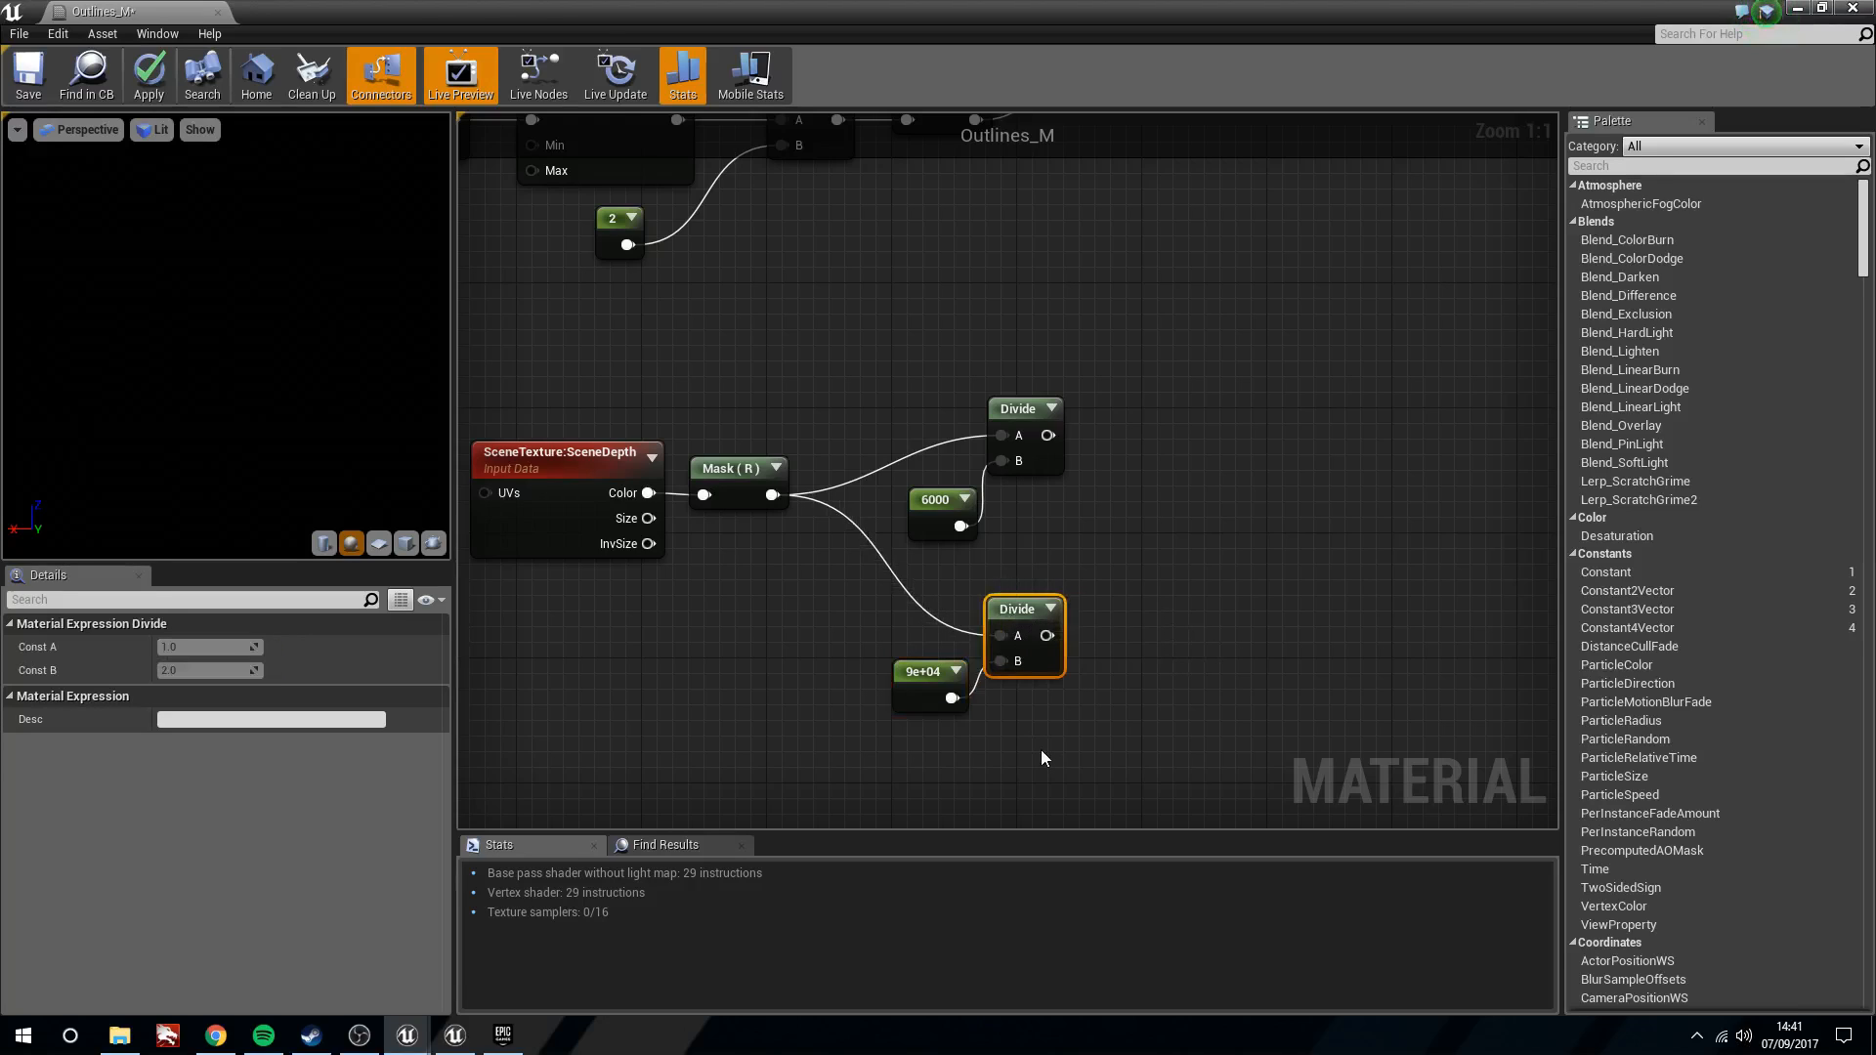
Add a 1-x node after each Divide, connect each Divide's output to its 1-x, and line them up
{"action": "right_click_drag", "start_coordinate": [1130, 509], "coordinate": [958, 525]}
{"action": "left_click", "coordinate": [1018, 465]}
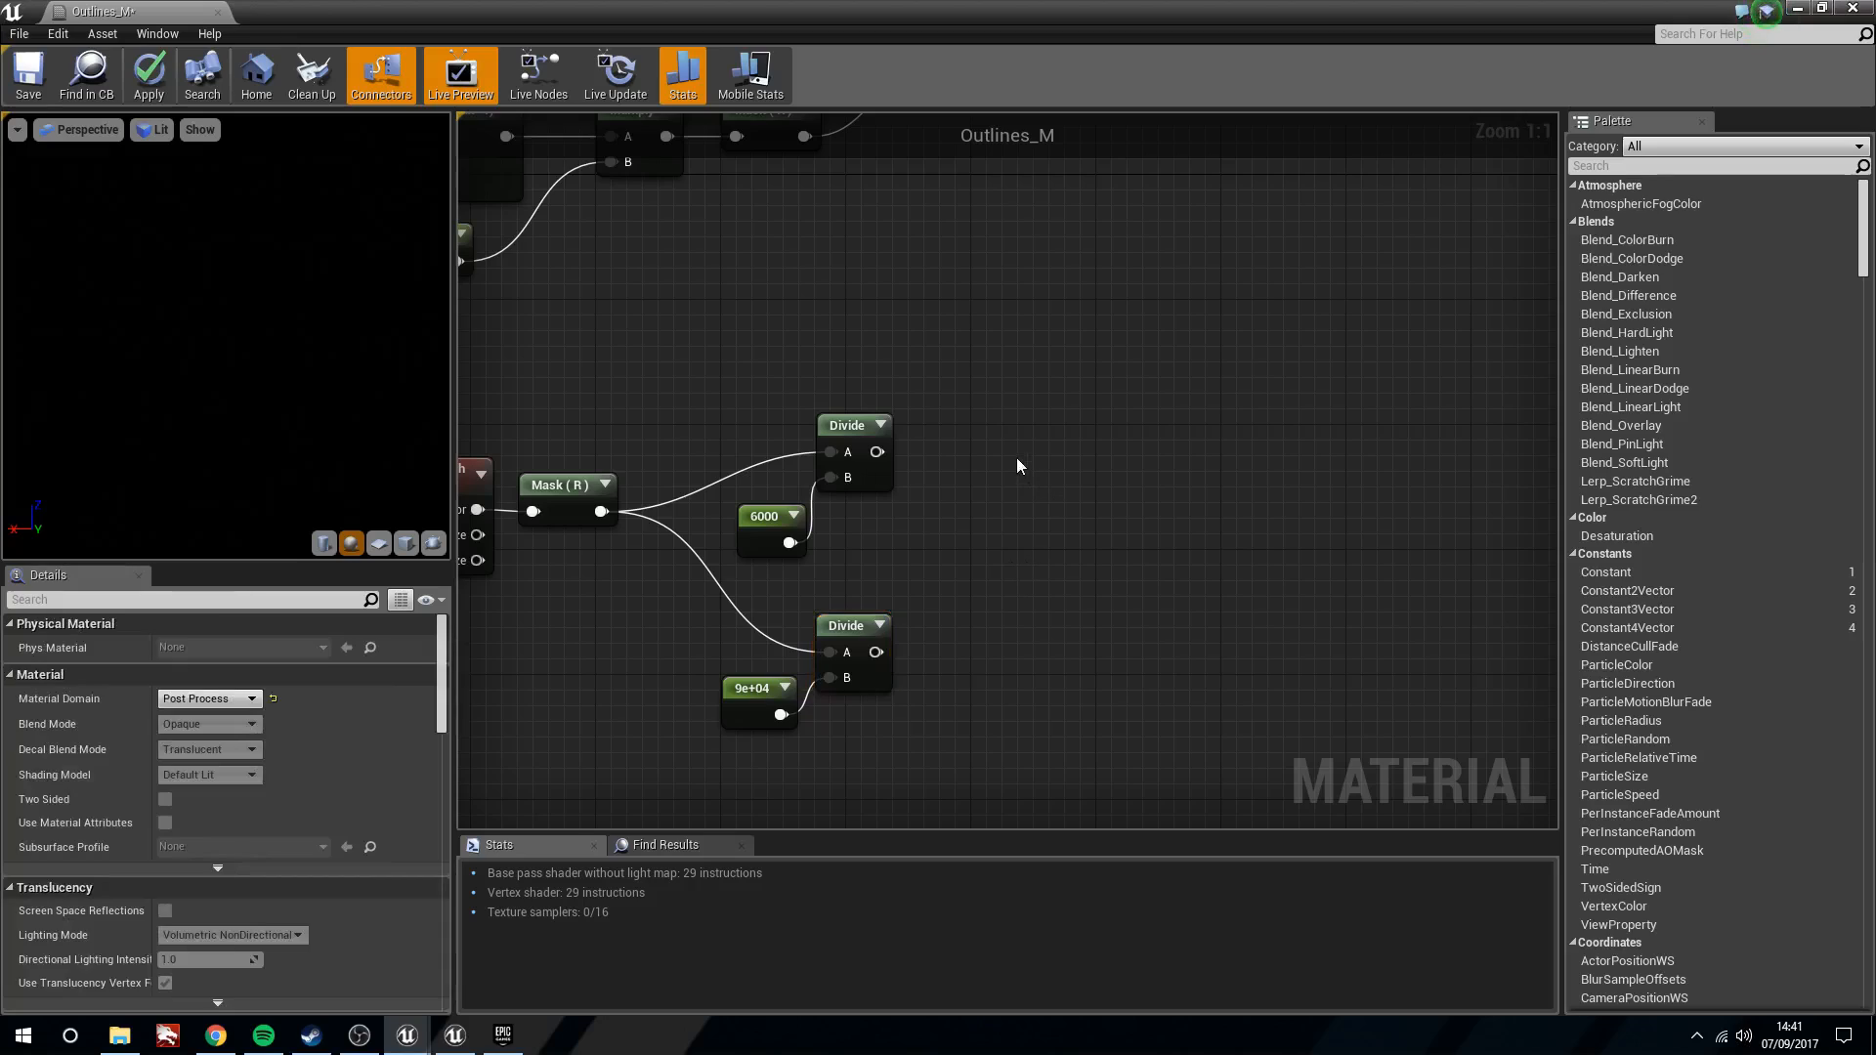
{"action": "left_click", "coordinate": [1018, 665]}
{"action": "left_click_drag", "start_coordinate": [877, 452], "coordinate": [1032, 496]}
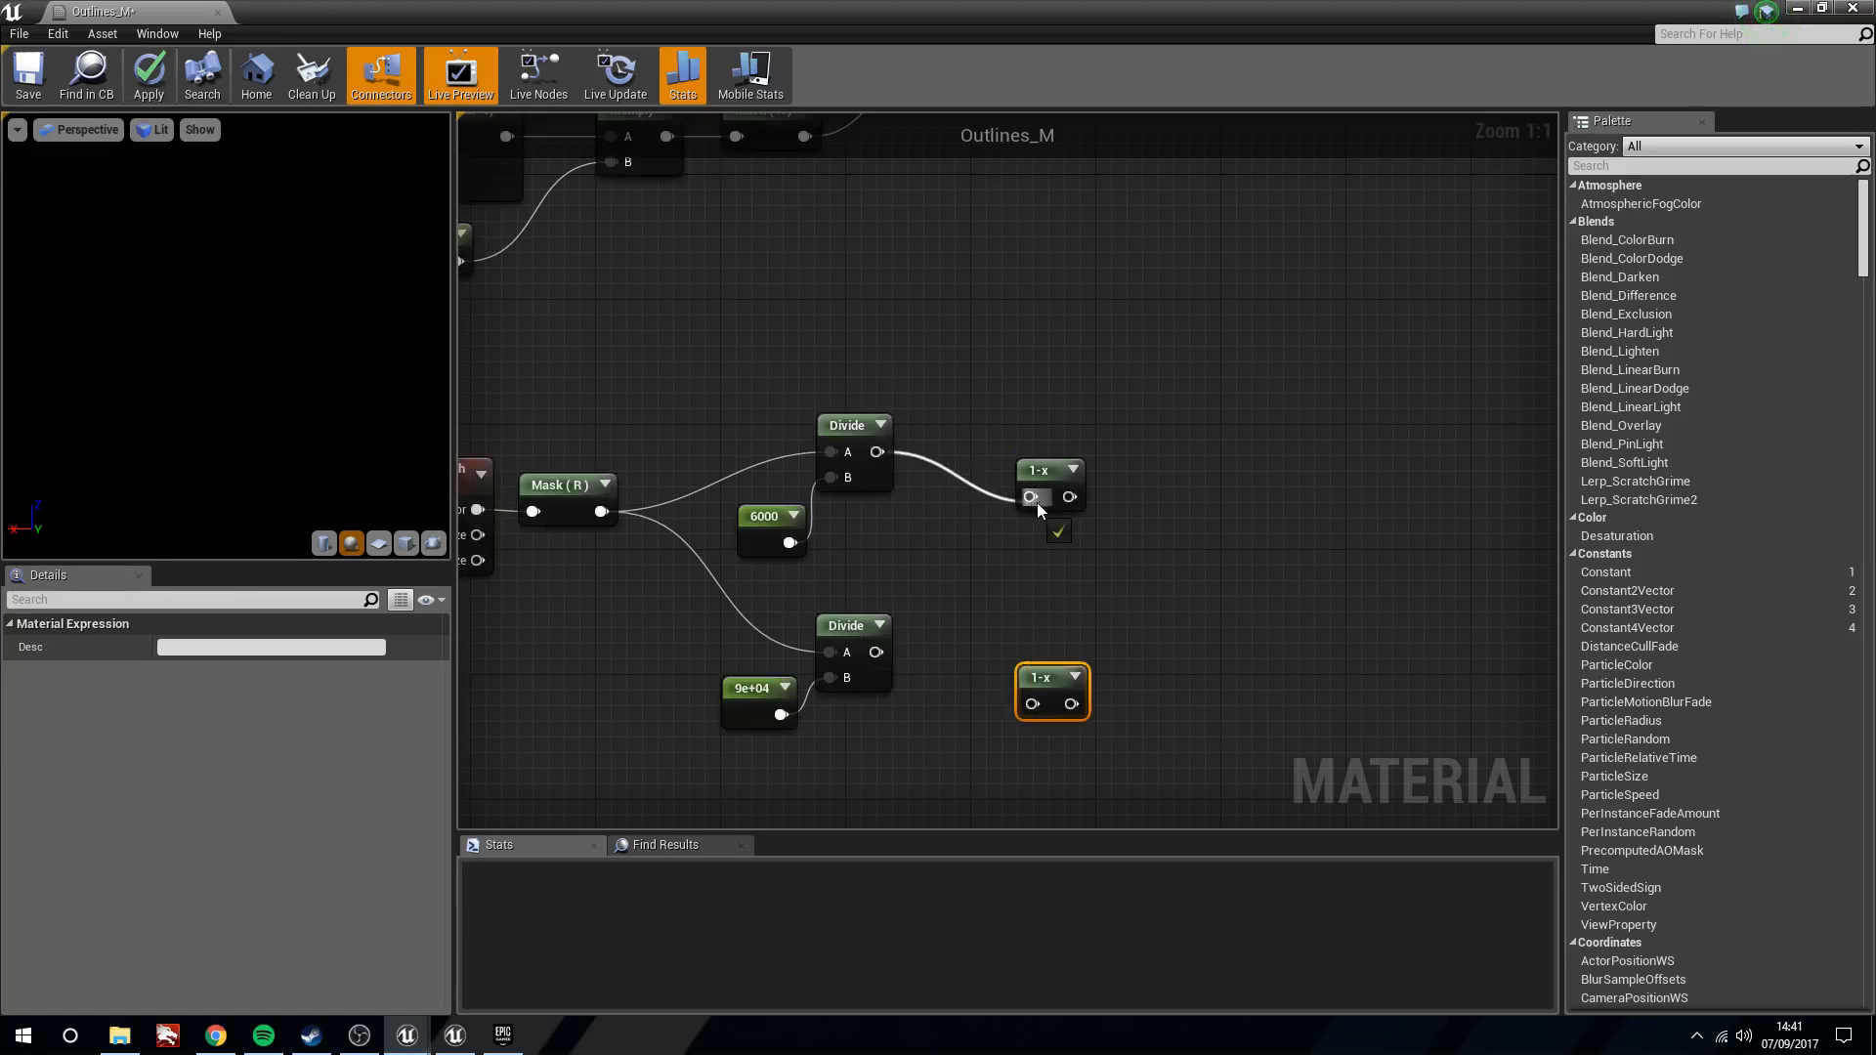
{"action": "left_click_drag", "start_coordinate": [876, 652], "coordinate": [1034, 705]}
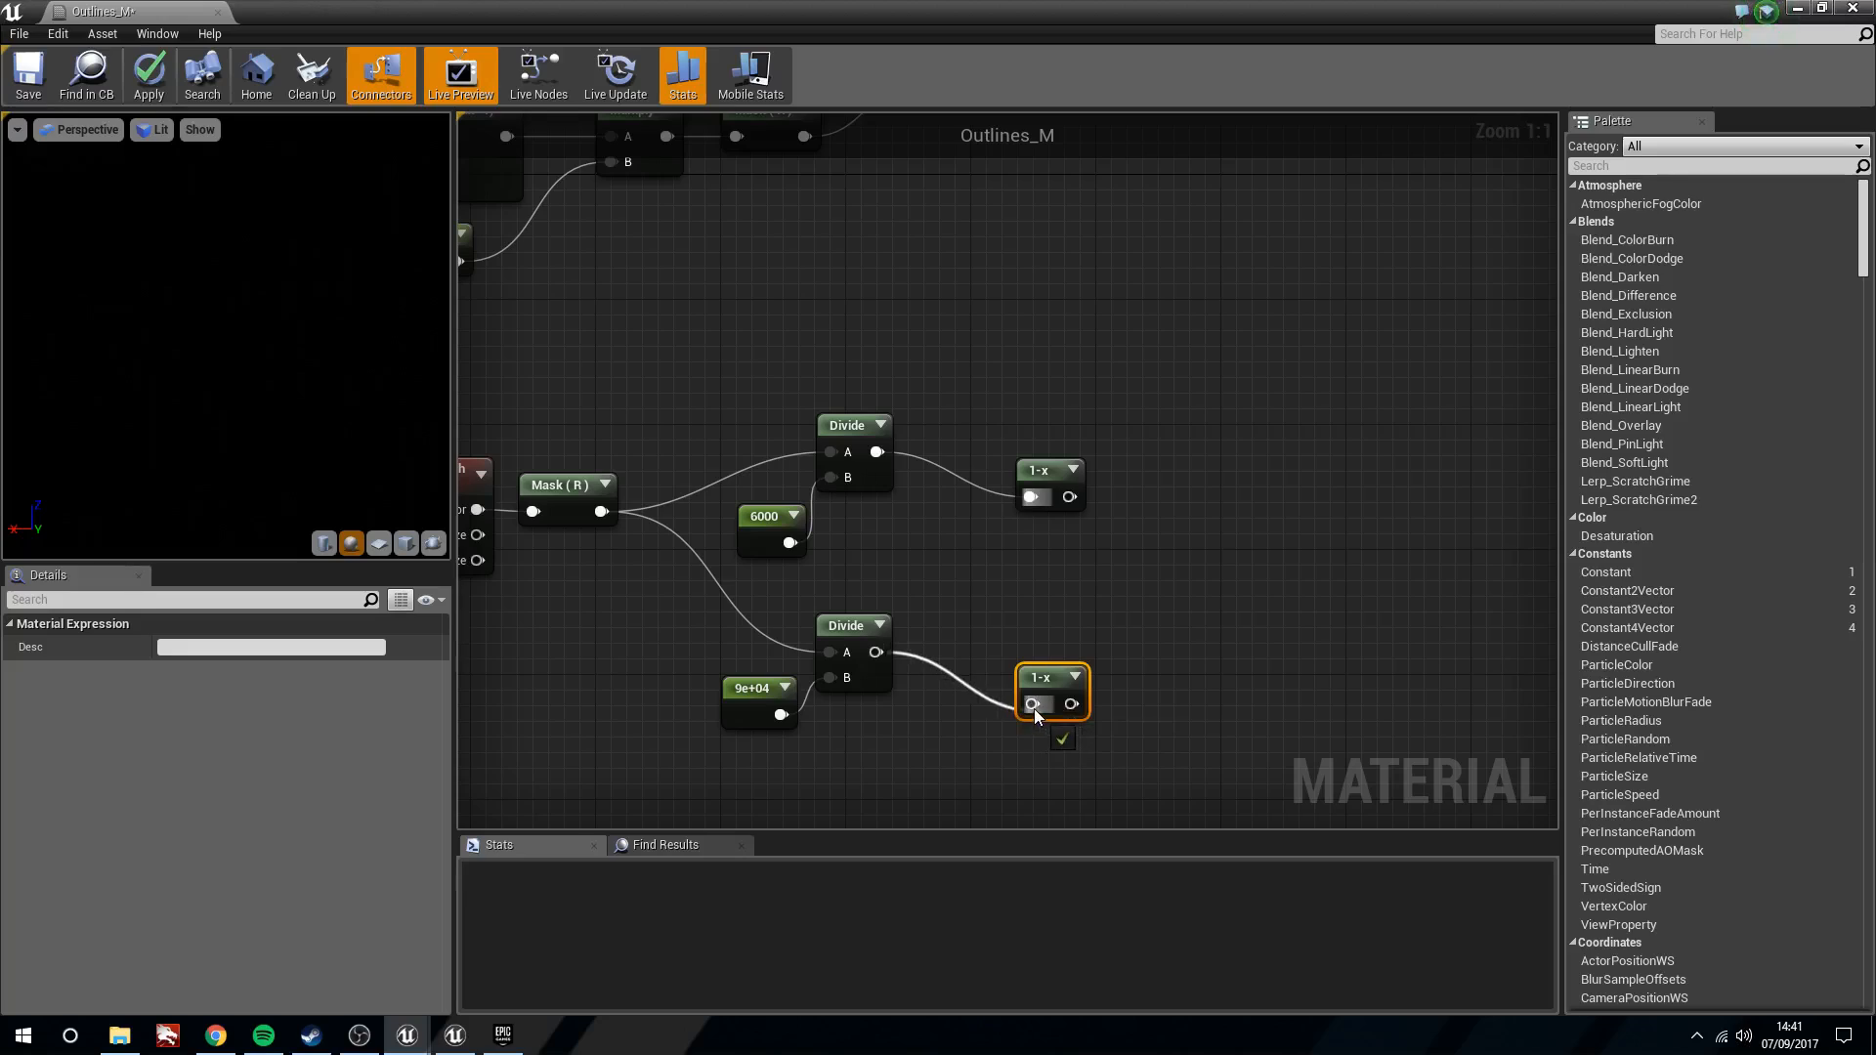
{"action": "left_click_drag", "start_coordinate": [985, 408], "coordinate": [1000, 637]}
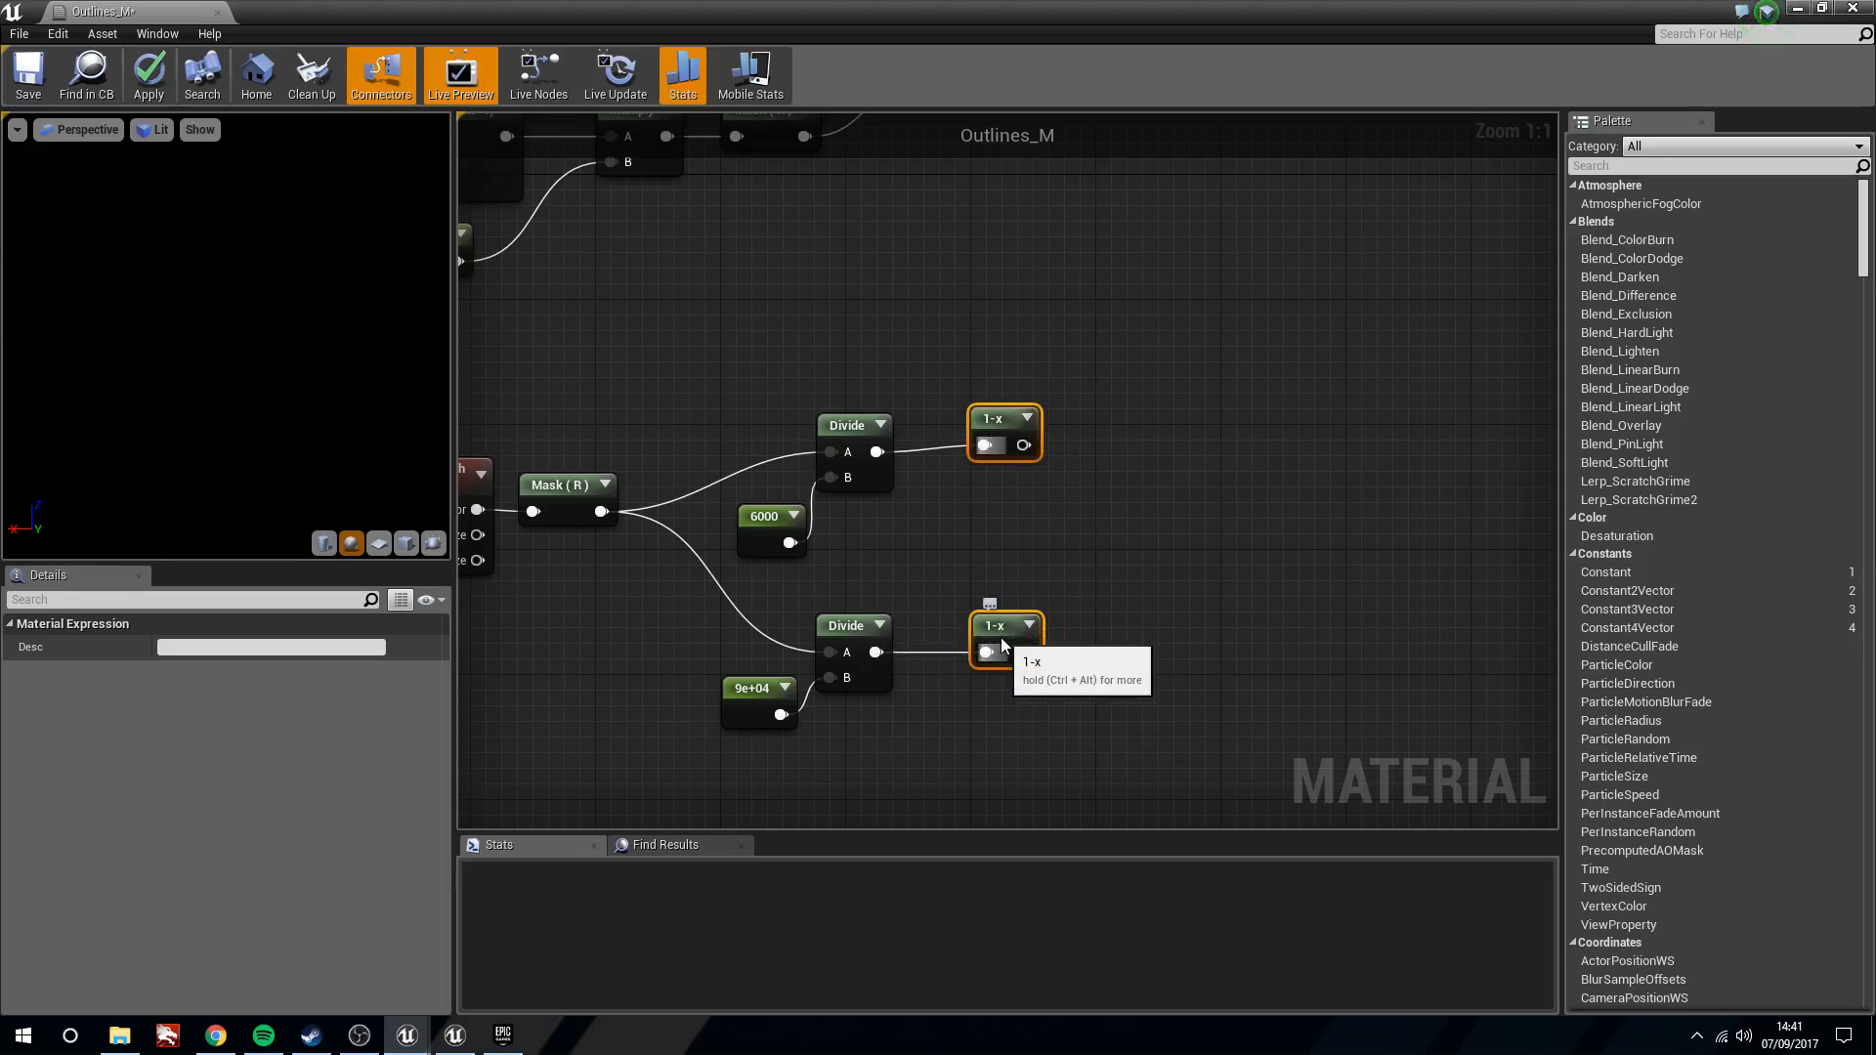
{"action": "left_click", "coordinate": [1001, 565]}
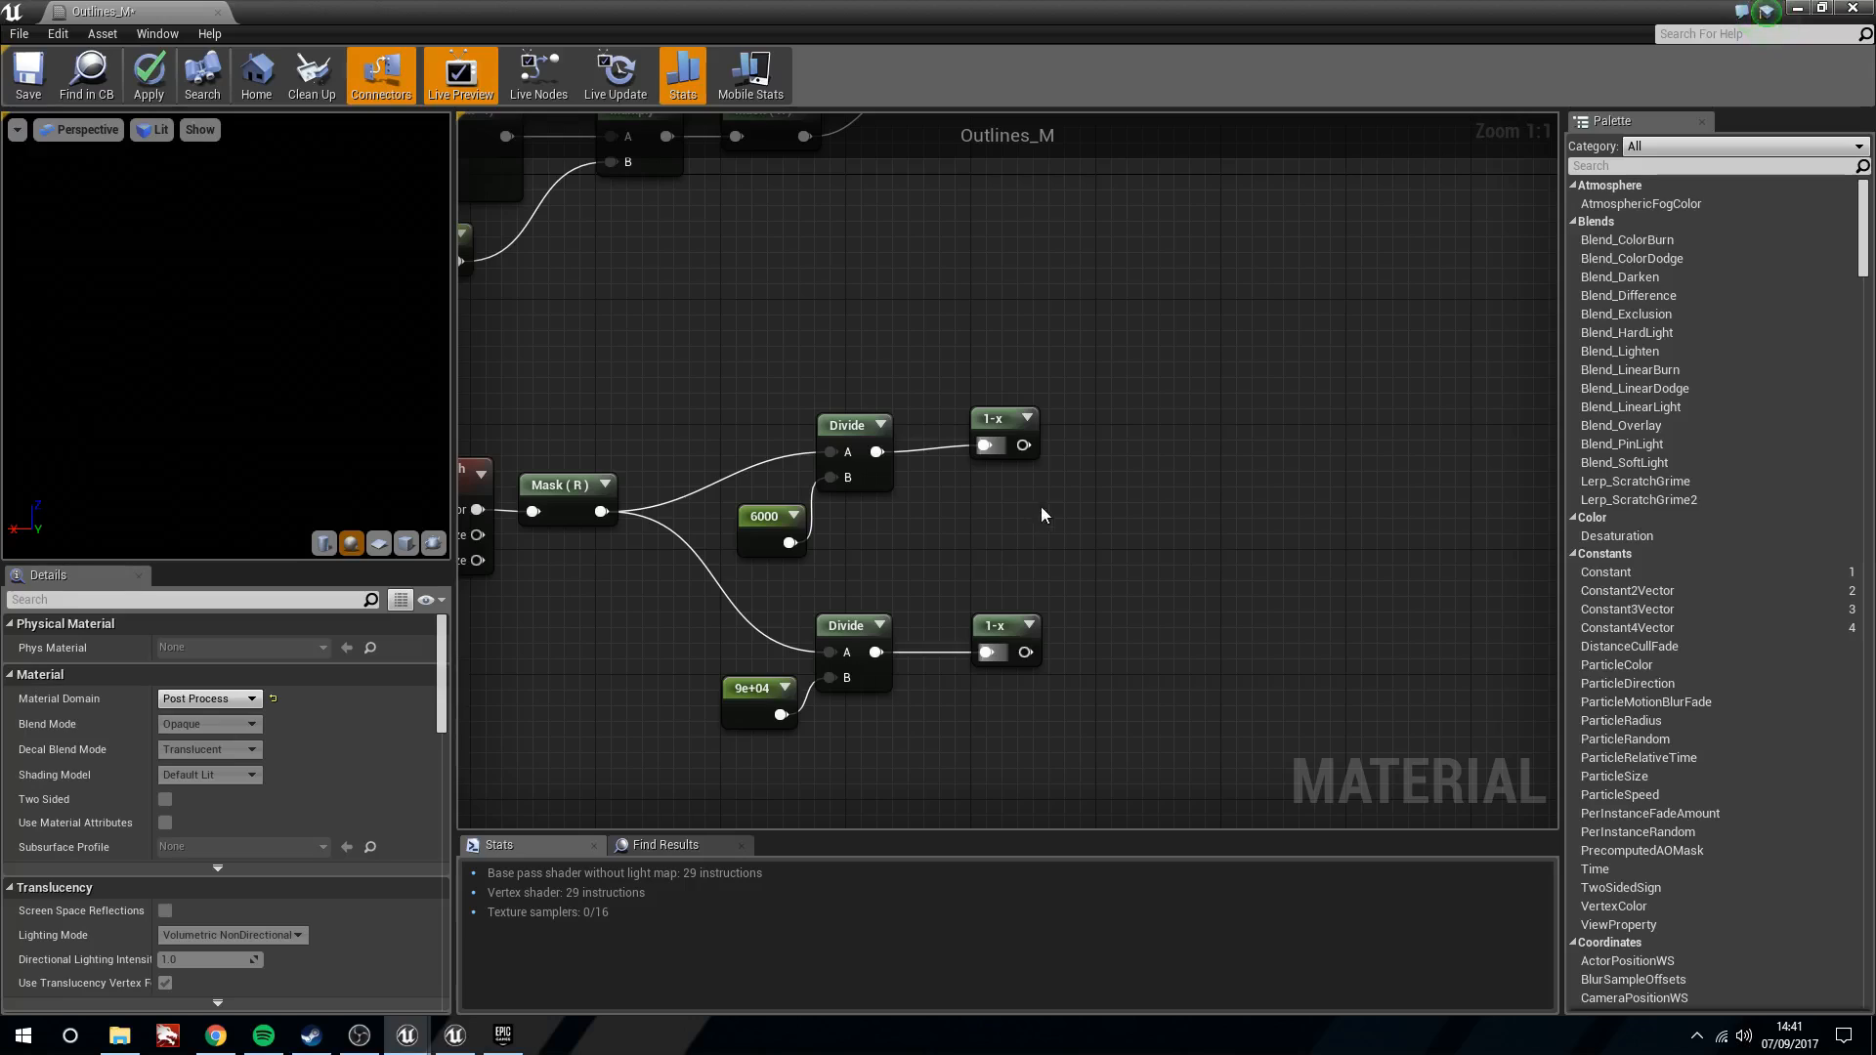
Add a Clamp node fed by the upper 1-x output and set its Min Default to 0.25
{"action": "right_click", "coordinate": [1100, 430]}
{"action": "type", "text": "clamp"}
{"action": "key", "text": "Return"}
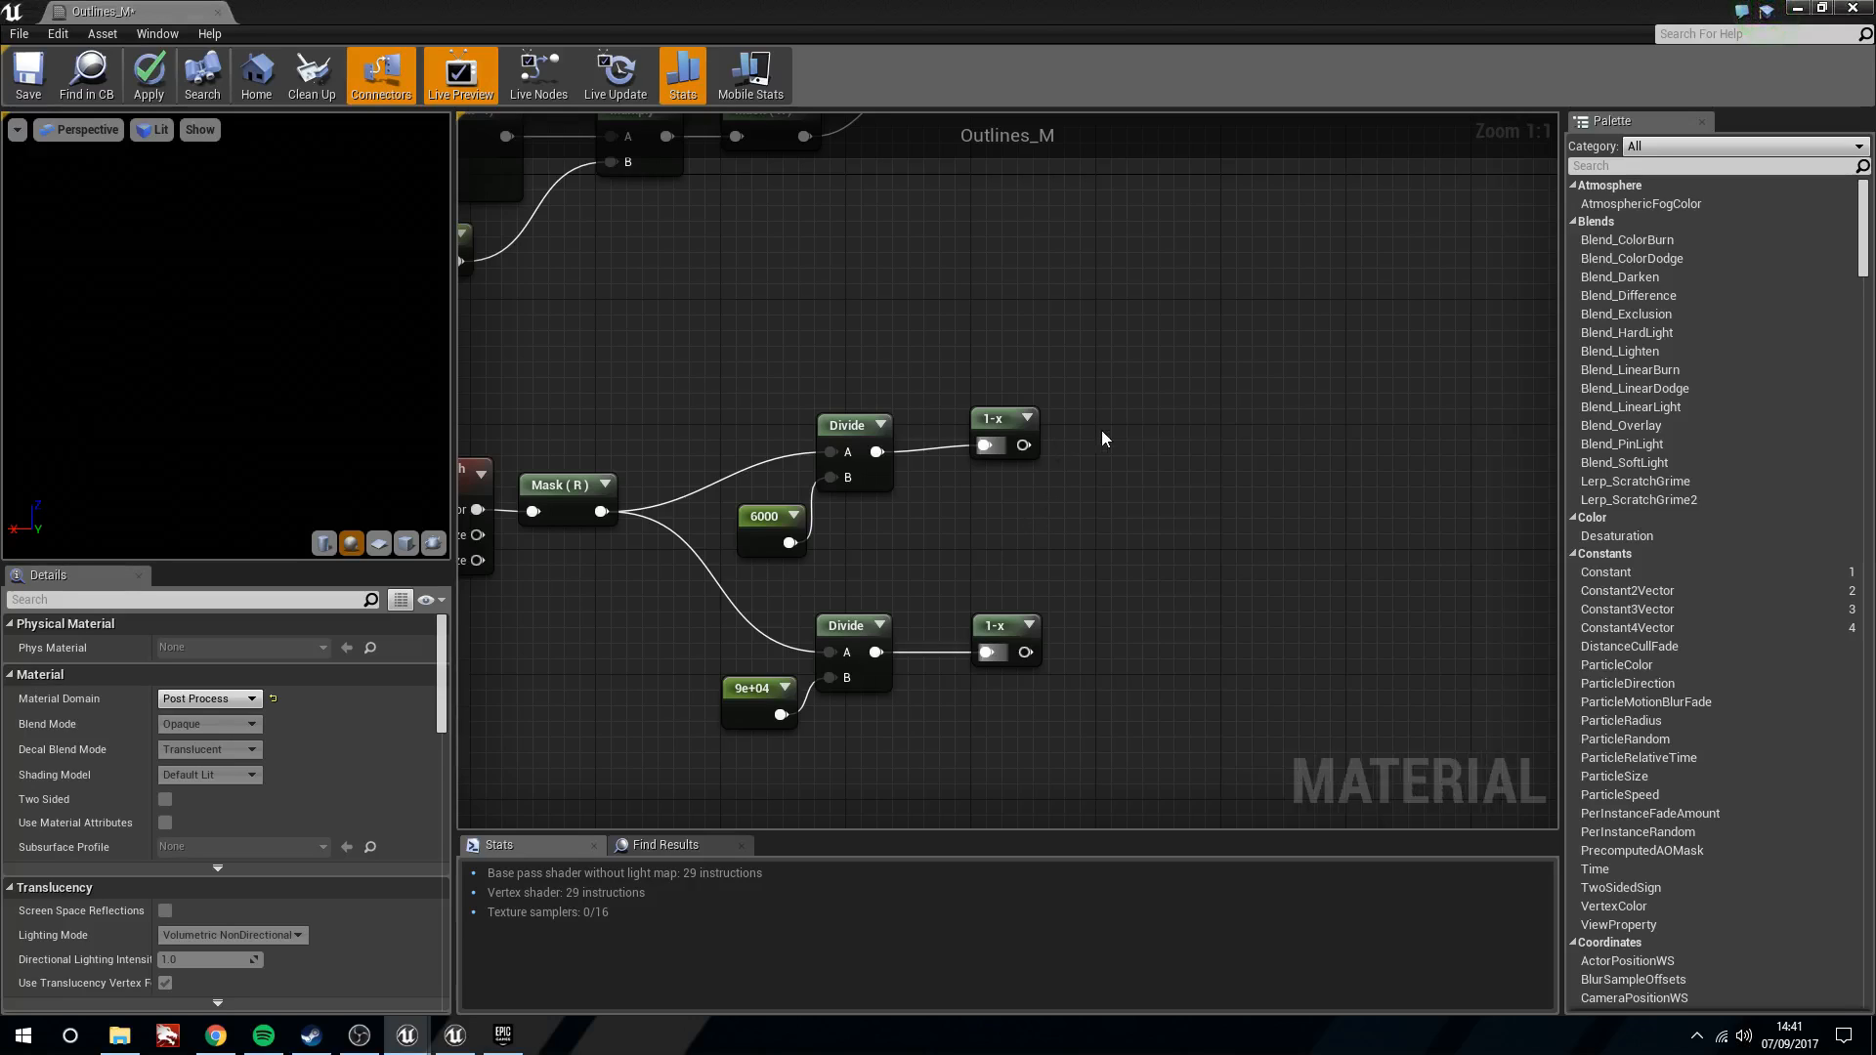
{"action": "left_click_drag", "start_coordinate": [1023, 445], "coordinate": [1180, 421]}
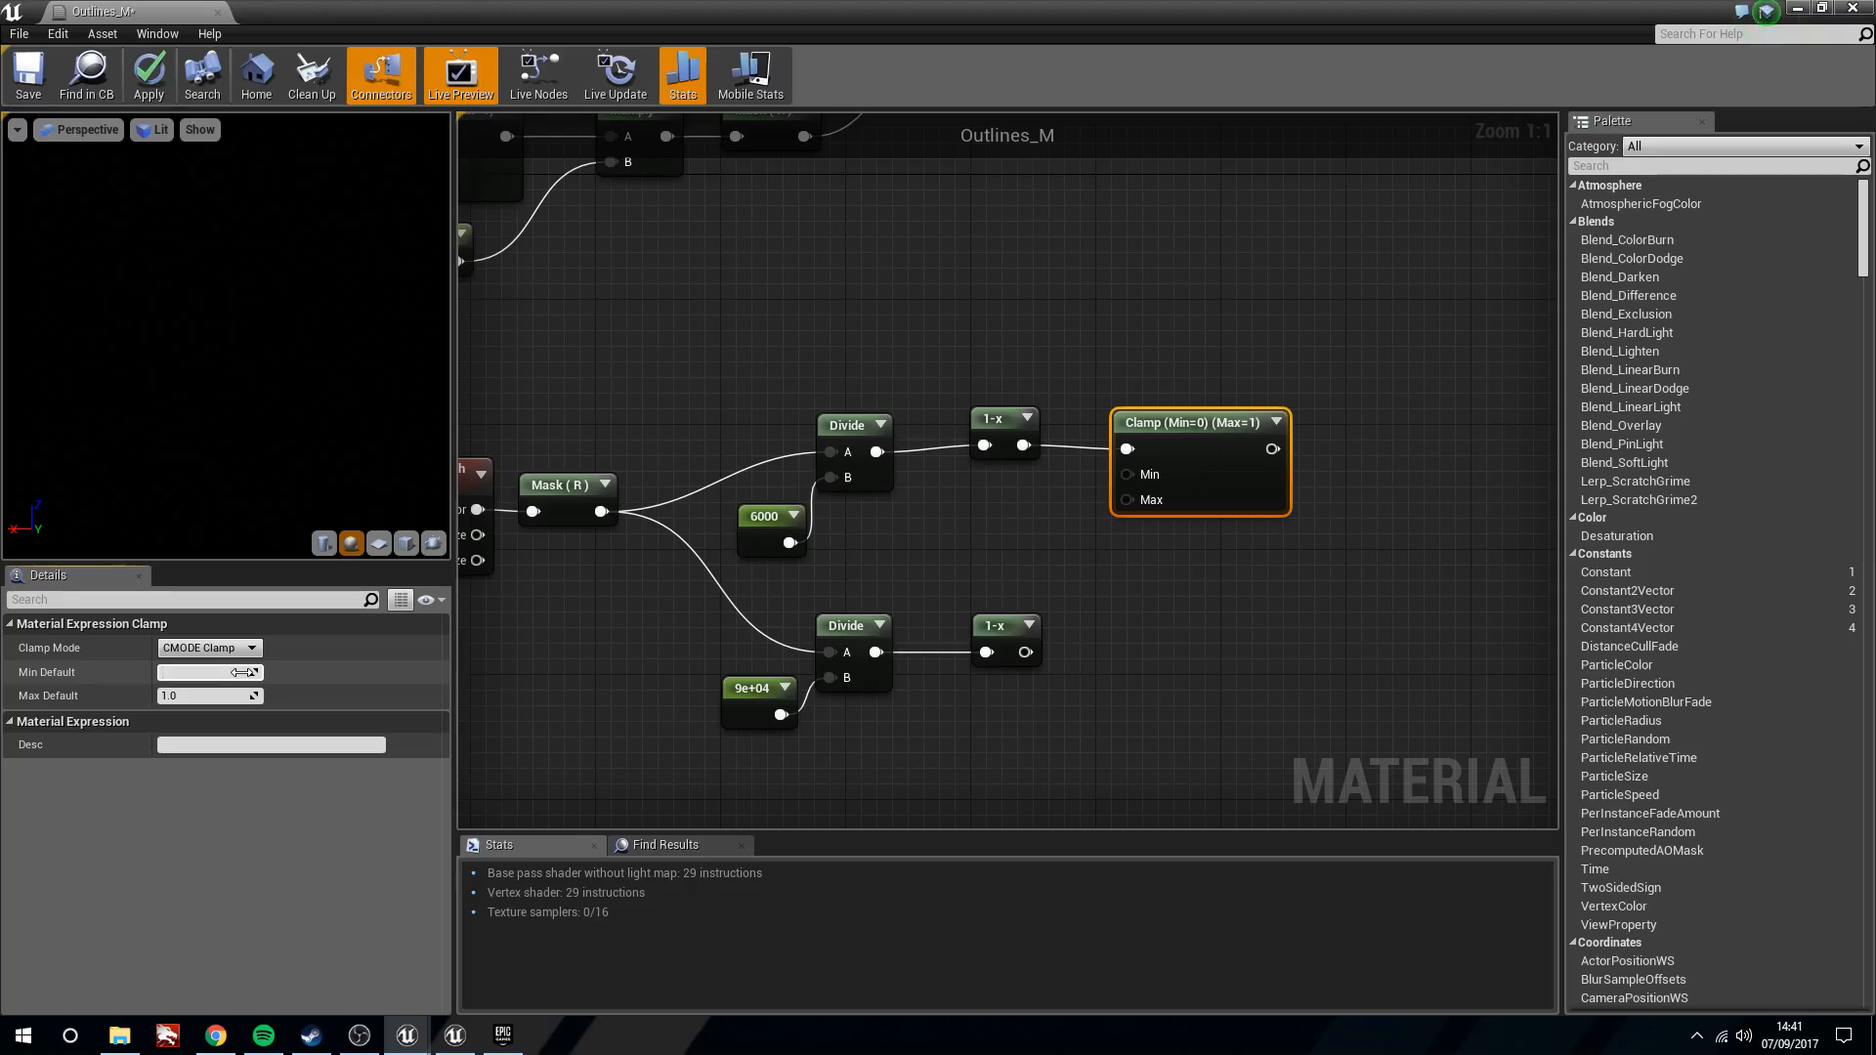
{"action": "left_click", "coordinate": [243, 672]}
{"action": "type", "text": ".25"}
{"action": "key", "text": "Return"}
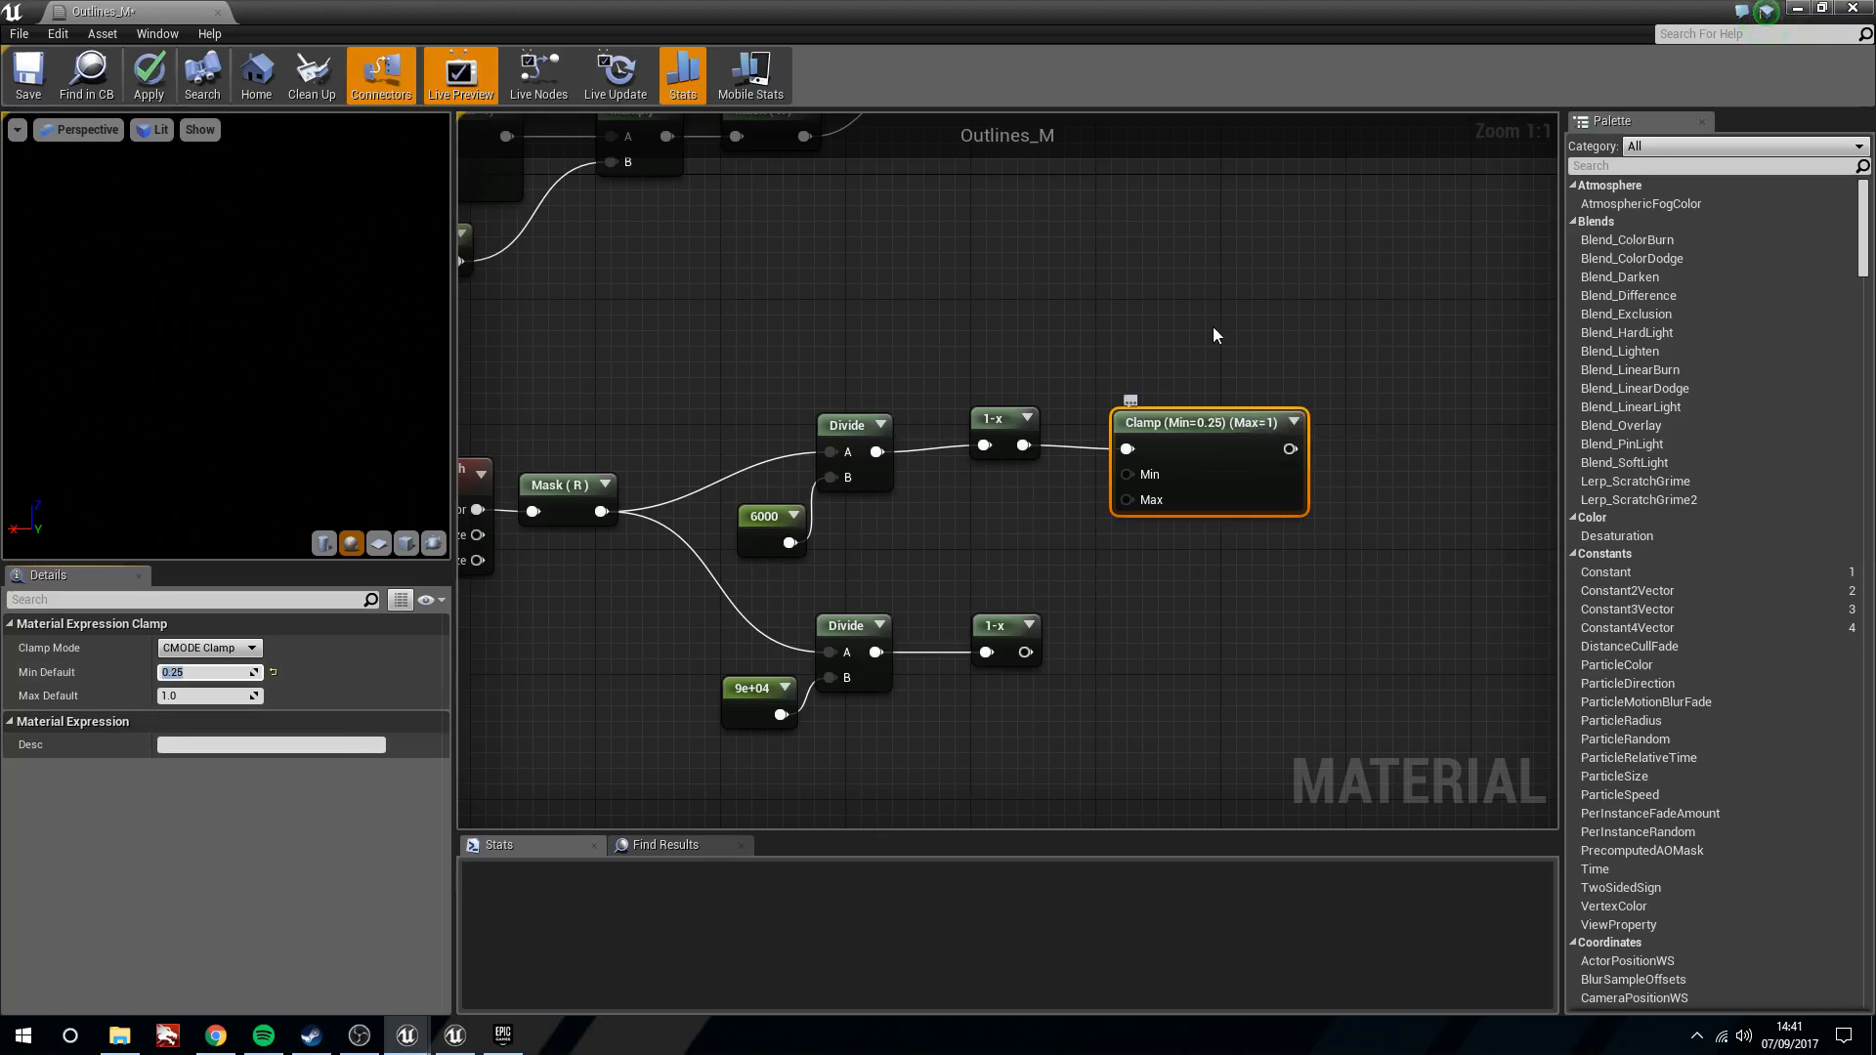
Duplicate the Clamp for the lower 1-x output, set its Min Default to 0, and align it with that branch
{"action": "key", "text": "ctrl+v"}
{"action": "left_click_drag", "start_coordinate": [1025, 652], "coordinate": [1194, 681]}
{"action": "left_click", "coordinate": [212, 670]}
{"action": "type", "text": "0"}
{"action": "key", "text": "Return"}
{"action": "left_click_drag", "start_coordinate": [1295, 674], "coordinate": [1231, 646]}
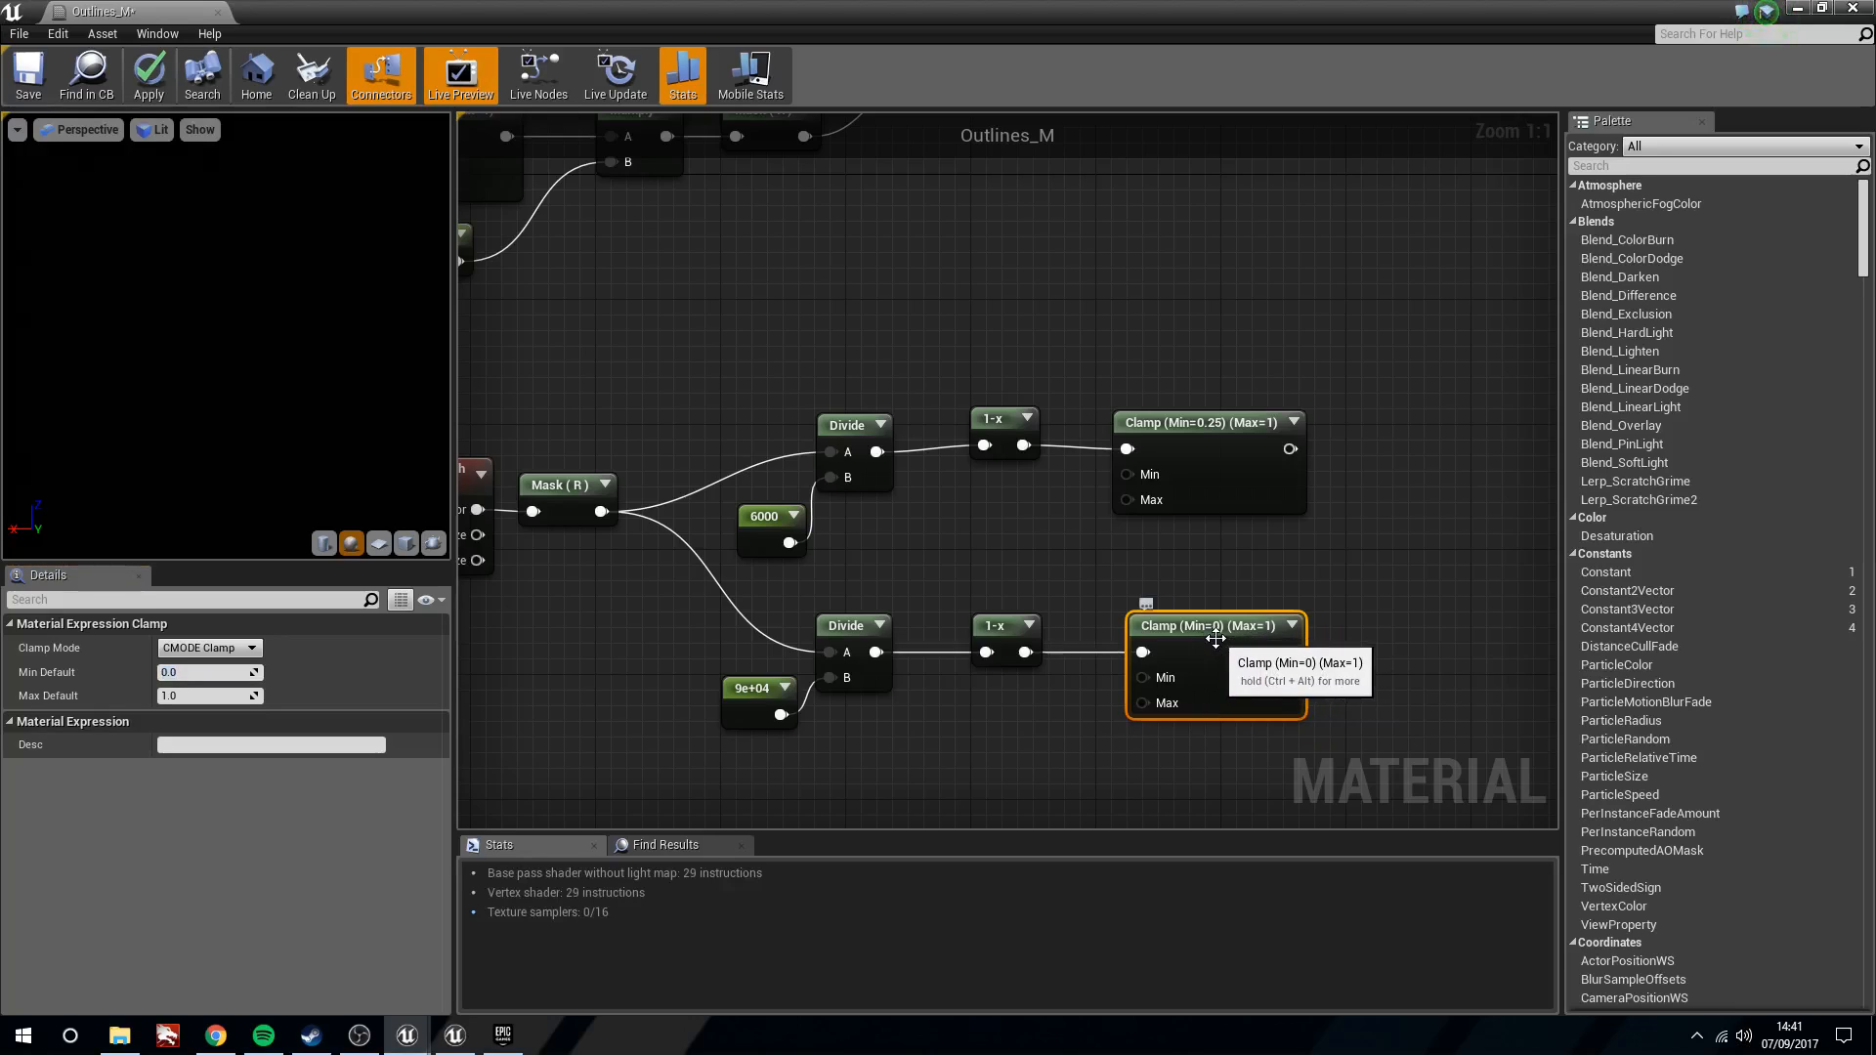
Add a Lerp node and connect the upper Clamp to its A input and the lower Clamp to its B input
{"action": "right_click_drag", "start_coordinate": [1312, 647], "coordinate": [989, 614]}
{"action": "right_click_drag", "start_coordinate": [1011, 514], "coordinate": [991, 523]}
{"action": "left_click", "coordinate": [1141, 424]}
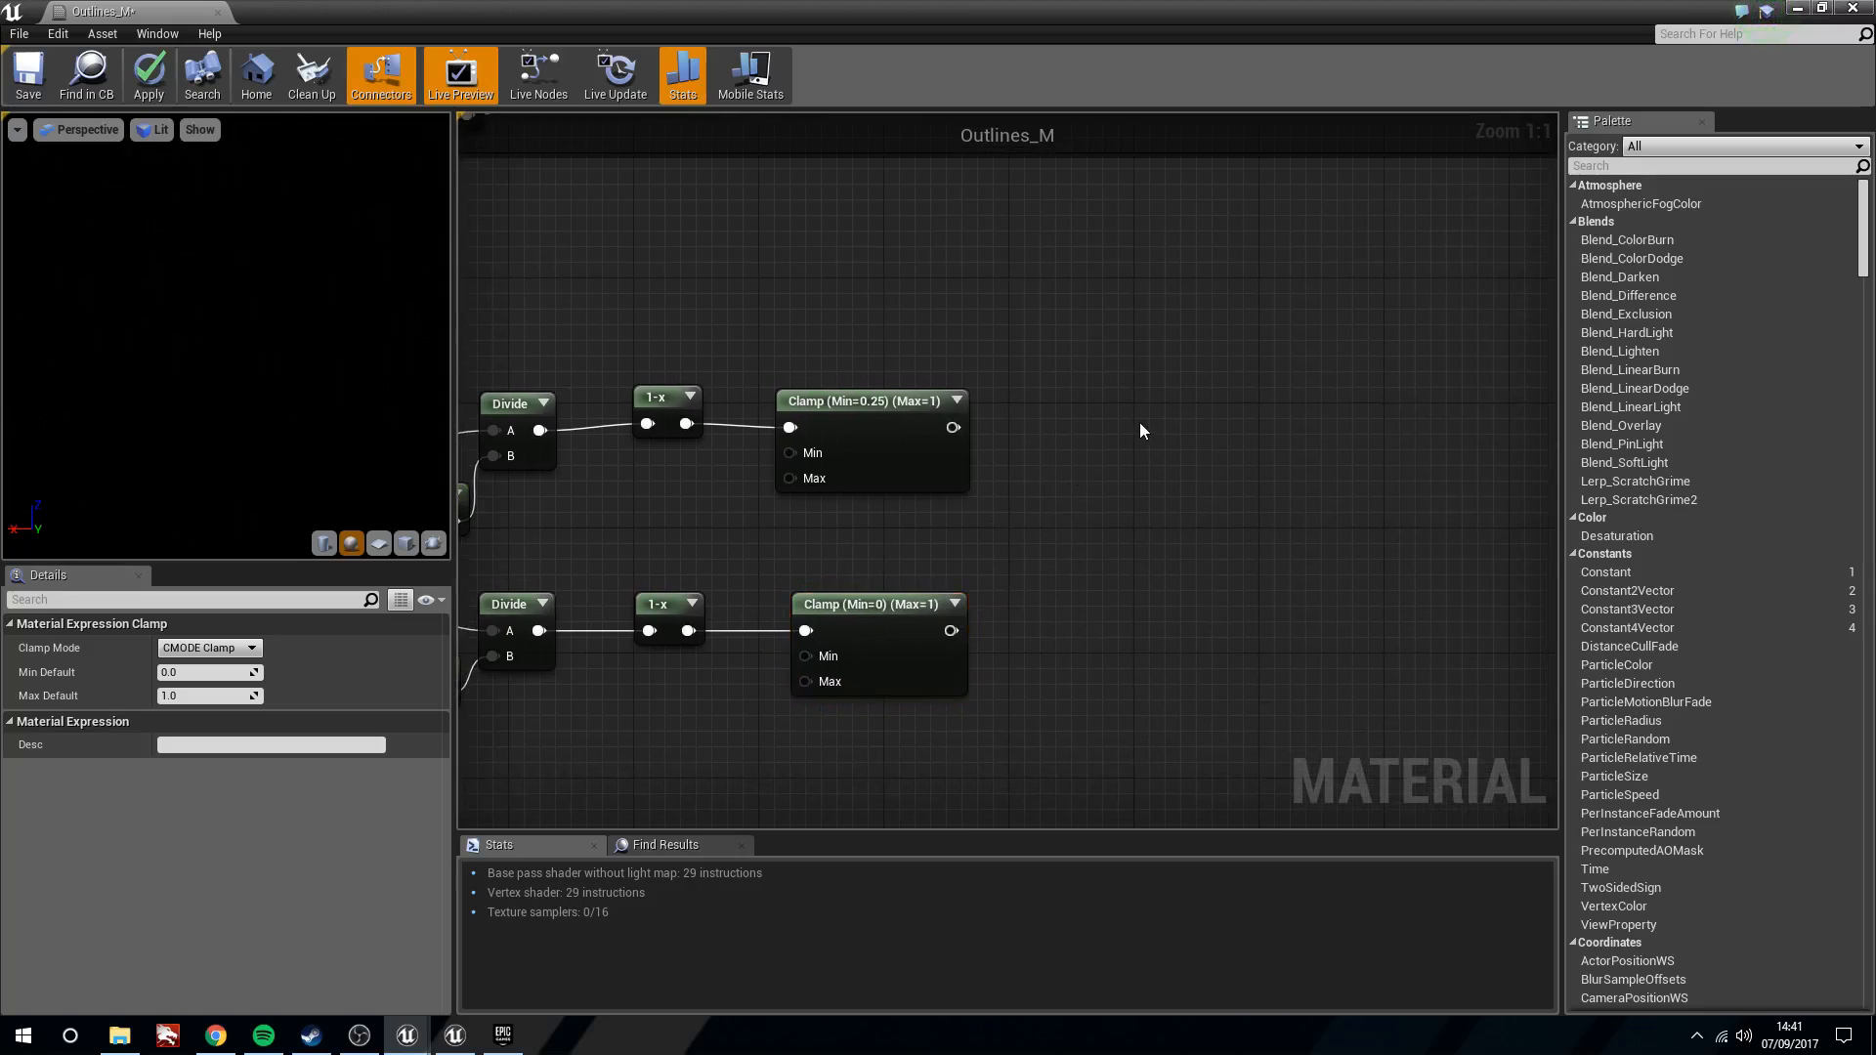
{"action": "left_click_drag", "start_coordinate": [953, 427], "coordinate": [1164, 458]}
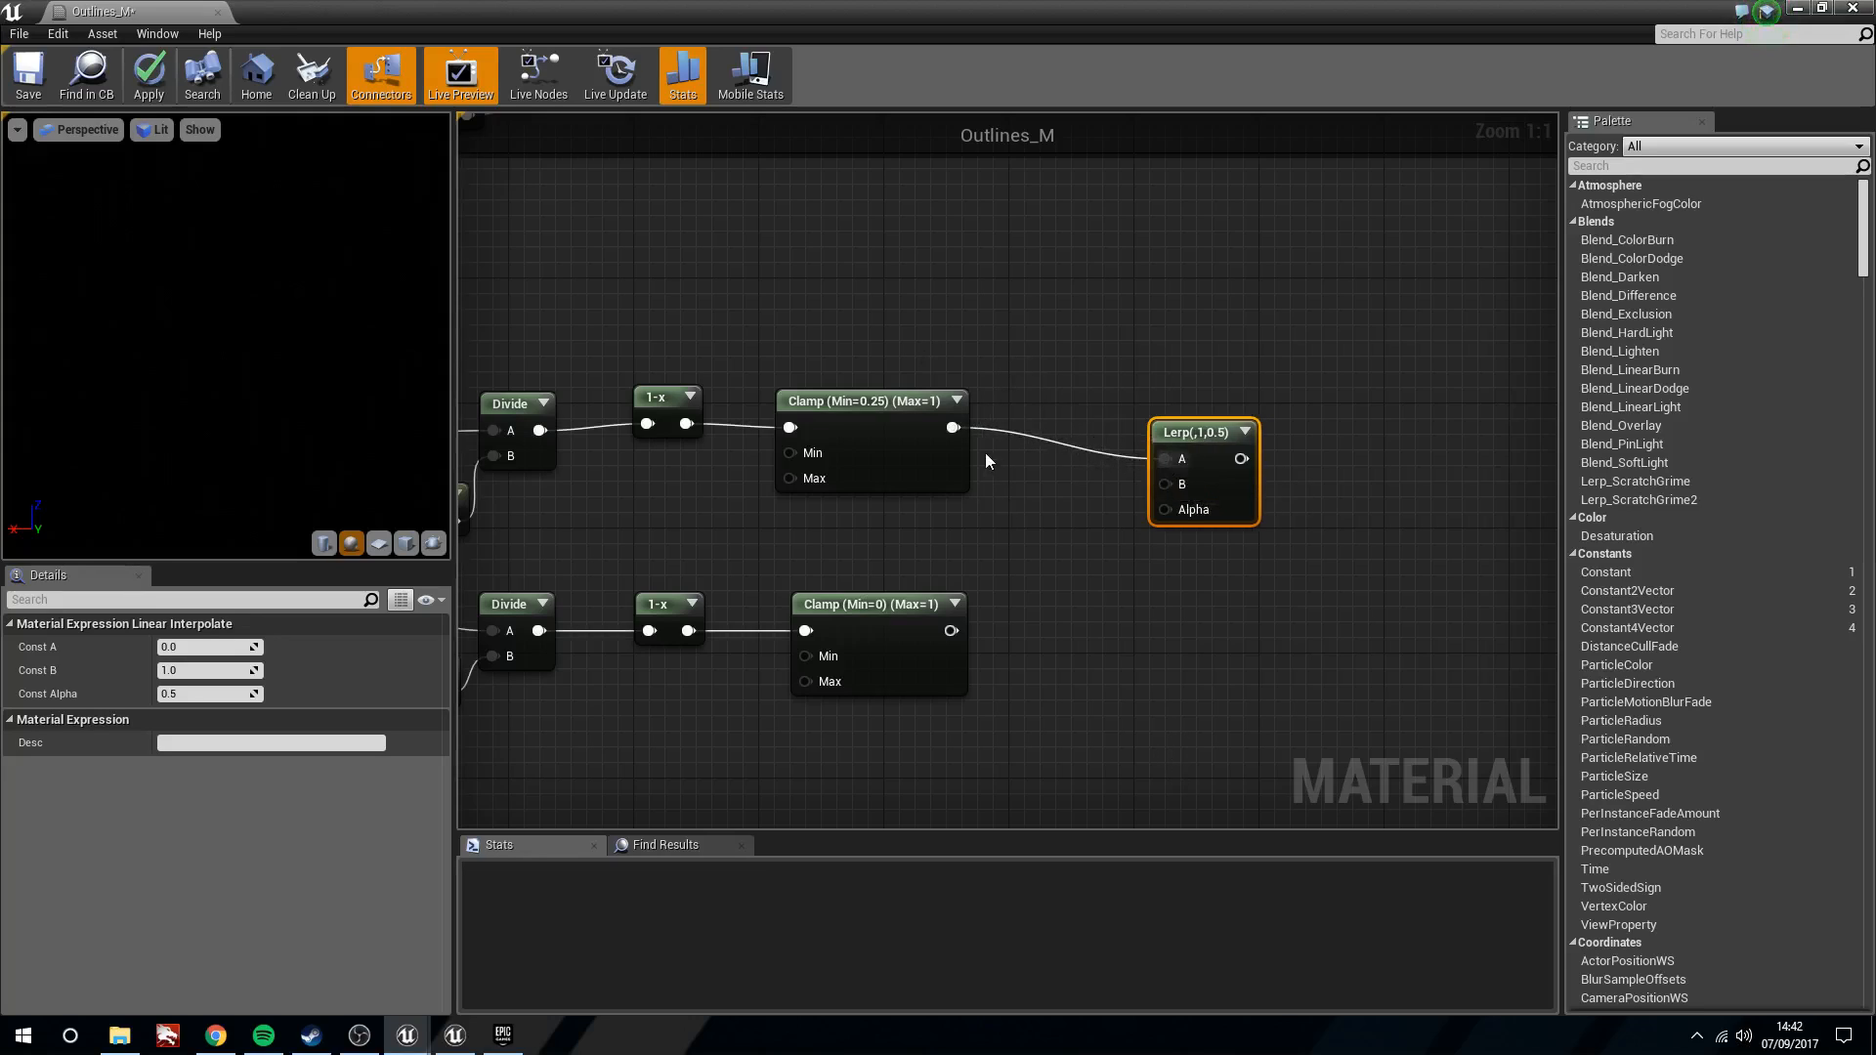
{"action": "left_click_drag", "start_coordinate": [951, 632], "coordinate": [1175, 484]}
Copy the Blend Weight parameter from the commented group above, paste it below the lower Clamp, and connect it to the new Lerp's Alpha
{"action": "scroll", "coordinate": [1081, 559], "scroll_direction": "down", "scroll_amount": 3}
{"action": "right_click_drag", "start_coordinate": [1081, 449], "coordinate": [1135, 551]}
{"action": "right_click_drag", "start_coordinate": [896, 138], "coordinate": [993, 347]}
{"action": "scroll", "coordinate": [994, 348], "scroll_direction": "down", "scroll_amount": 1}
{"action": "right_click_drag", "start_coordinate": [704, 301], "coordinate": [929, 451]}
{"action": "scroll", "coordinate": [929, 452], "scroll_direction": "down", "scroll_amount": 1}
{"action": "scroll", "coordinate": [923, 450], "scroll_direction": "up", "scroll_amount": 4}
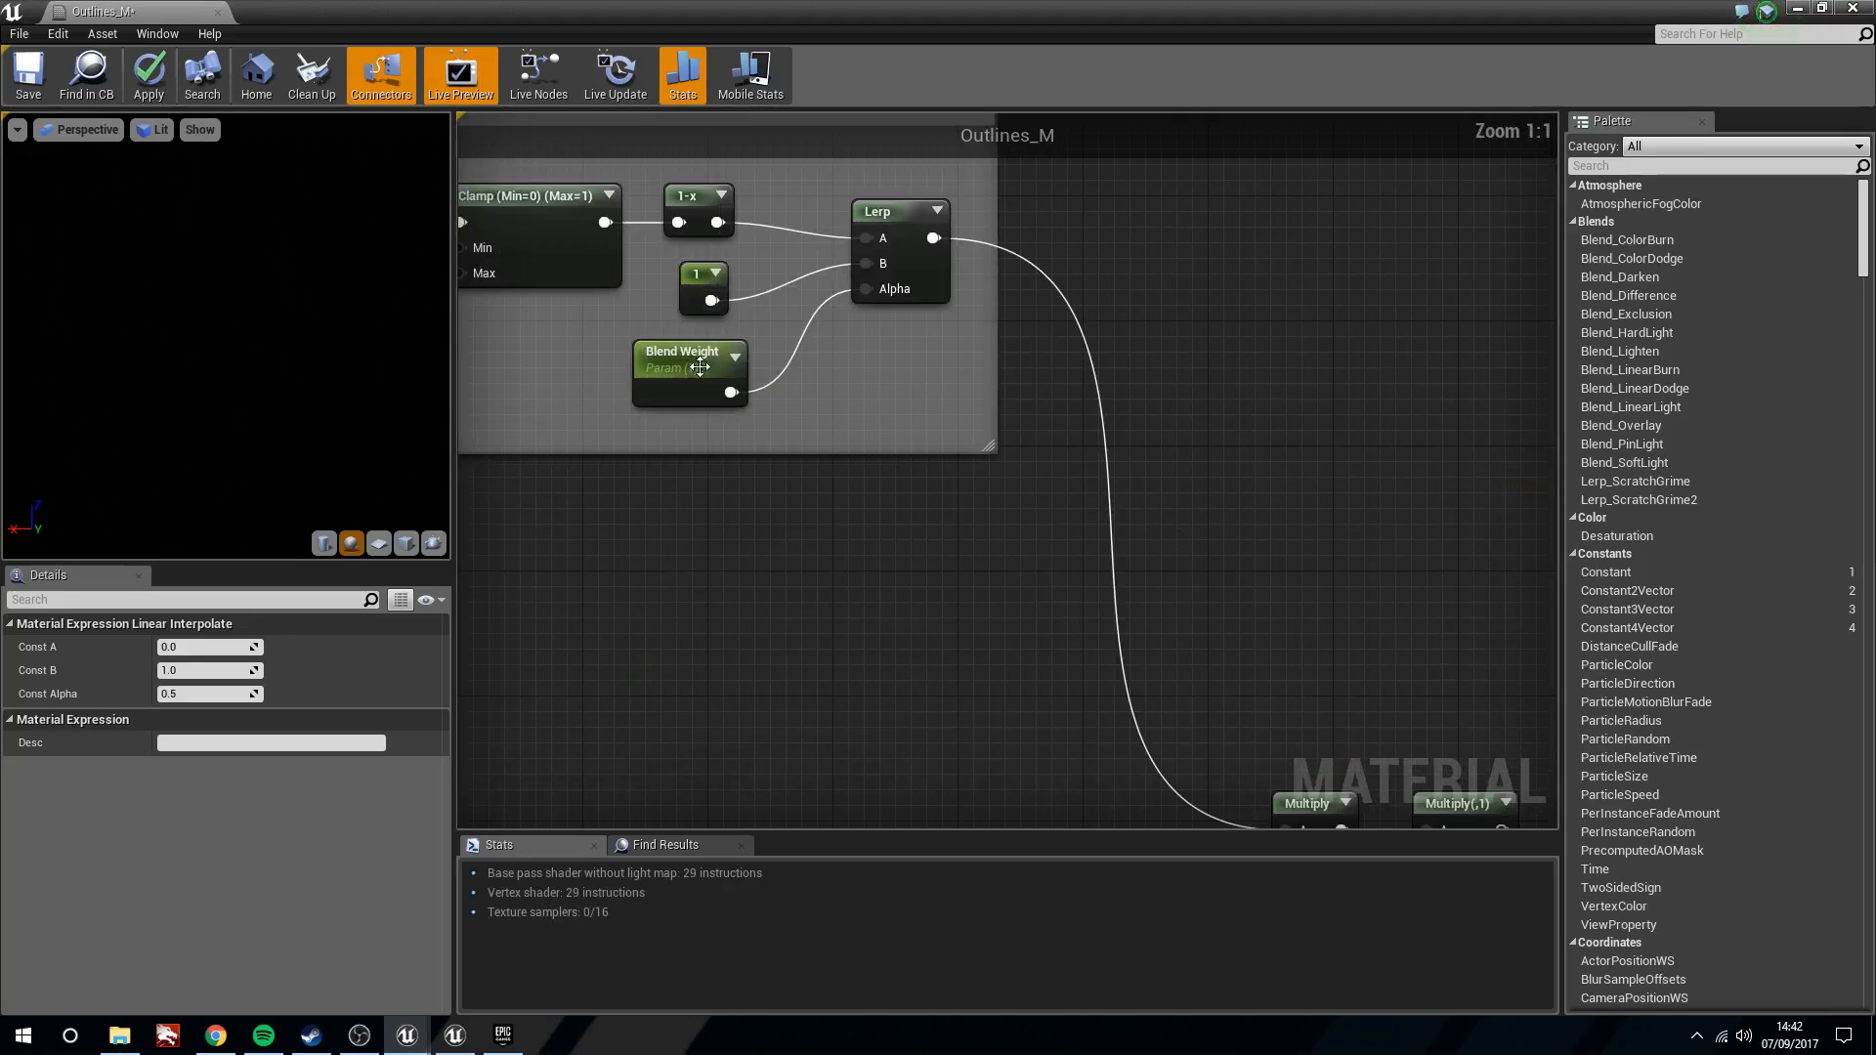
{"action": "left_click", "coordinate": [671, 358]}
{"action": "scroll", "coordinate": [1006, 637], "scroll_direction": "down", "scroll_amount": 1}
{"action": "right_click_drag", "start_coordinate": [1006, 637], "coordinate": [900, 293]}
{"action": "scroll", "coordinate": [1075, 581], "scroll_direction": "down", "scroll_amount": 1}
{"action": "right_click_drag", "start_coordinate": [1075, 582], "coordinate": [825, 237]}
{"action": "right_click_drag", "start_coordinate": [1150, 623], "coordinate": [860, 393]}
{"action": "right_click_drag", "start_coordinate": [1042, 466], "coordinate": [1061, 595]}
{"action": "key", "text": "ctrl+v"}
{"action": "left_click_drag", "start_coordinate": [906, 590], "coordinate": [1036, 383]}
Rename the pasted scalar parameter to Blend Weight and shift it slightly away from the Lerp
{"action": "left_click", "coordinate": [861, 557]}
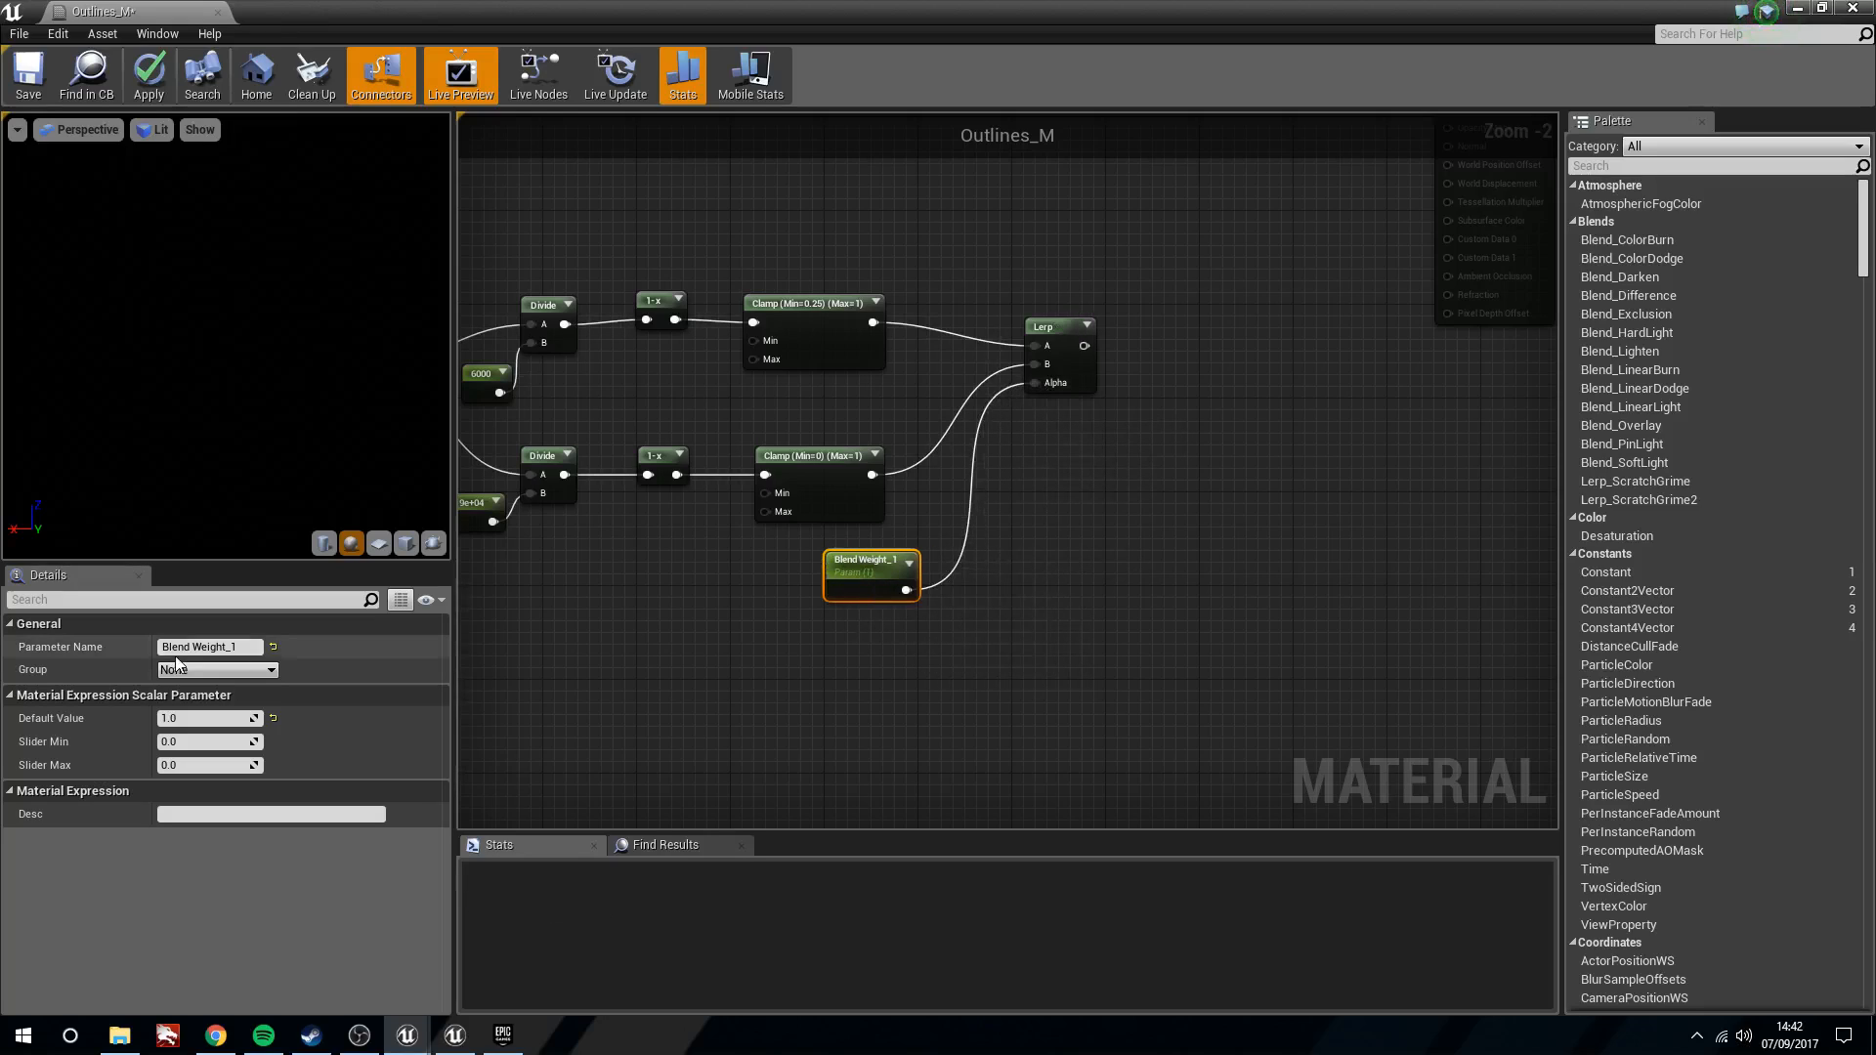
{"action": "left_click", "coordinate": [253, 646]}
{"action": "left_click", "coordinate": [261, 646]}
{"action": "key", "text": "Return"}
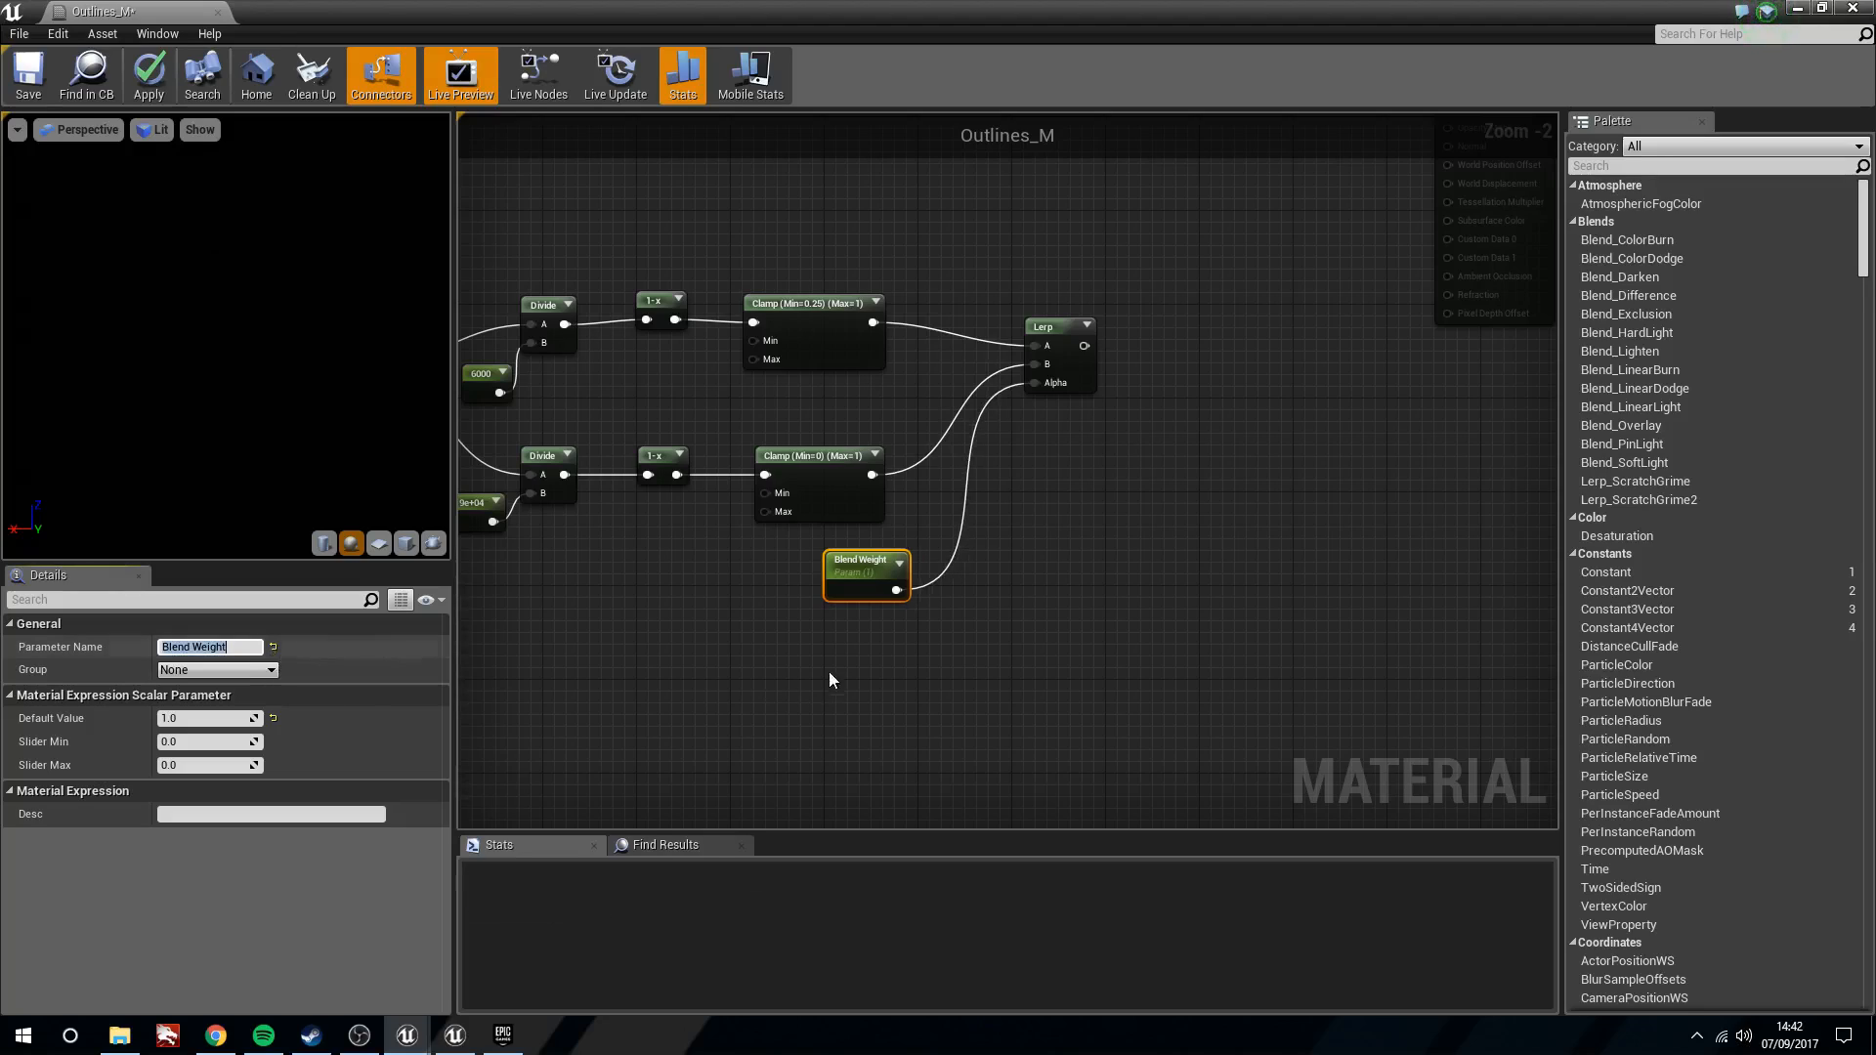
{"action": "left_click_drag", "start_coordinate": [848, 572], "coordinate": [847, 574]}
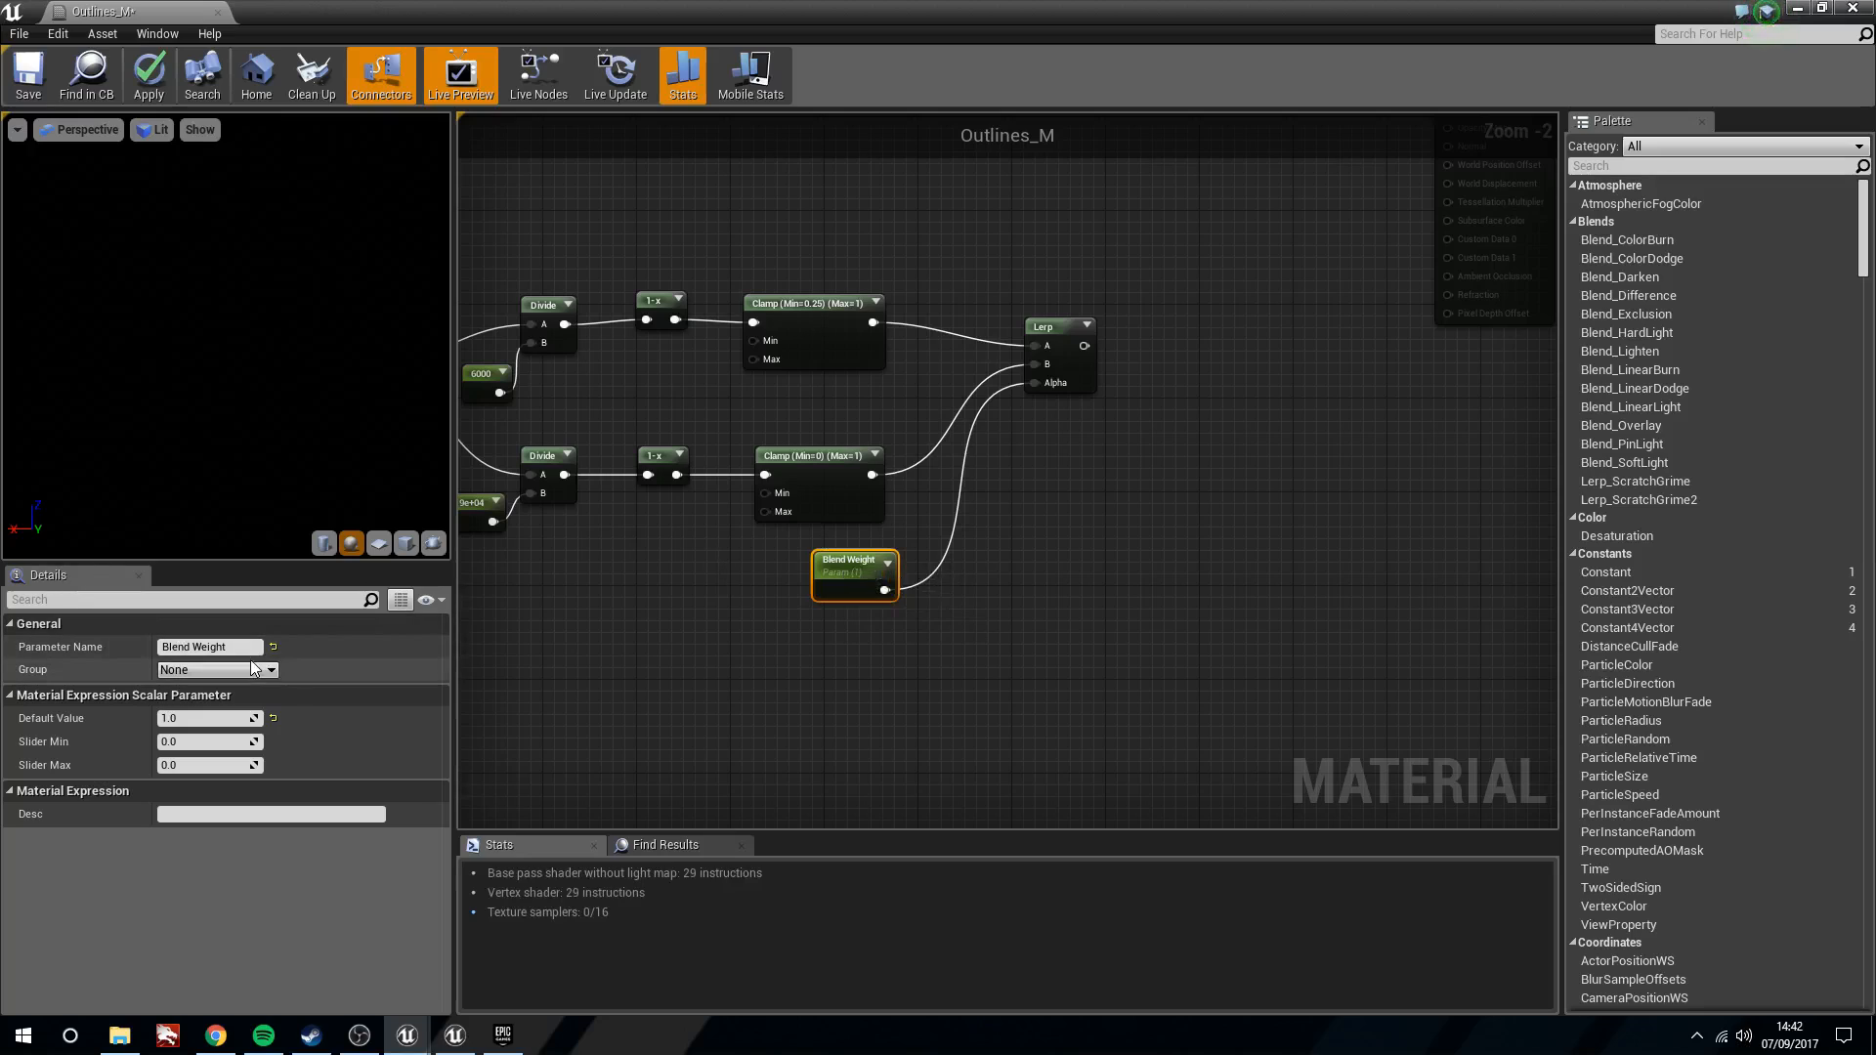
{"action": "left_click", "coordinate": [656, 682]}
Move the new Lerp closer to the Clamps and connect its output to the last Multiply's B input
{"action": "right_click_drag", "start_coordinate": [723, 585], "coordinate": [945, 766]}
{"action": "scroll", "coordinate": [860, 362], "scroll_direction": "down", "scroll_amount": 2}
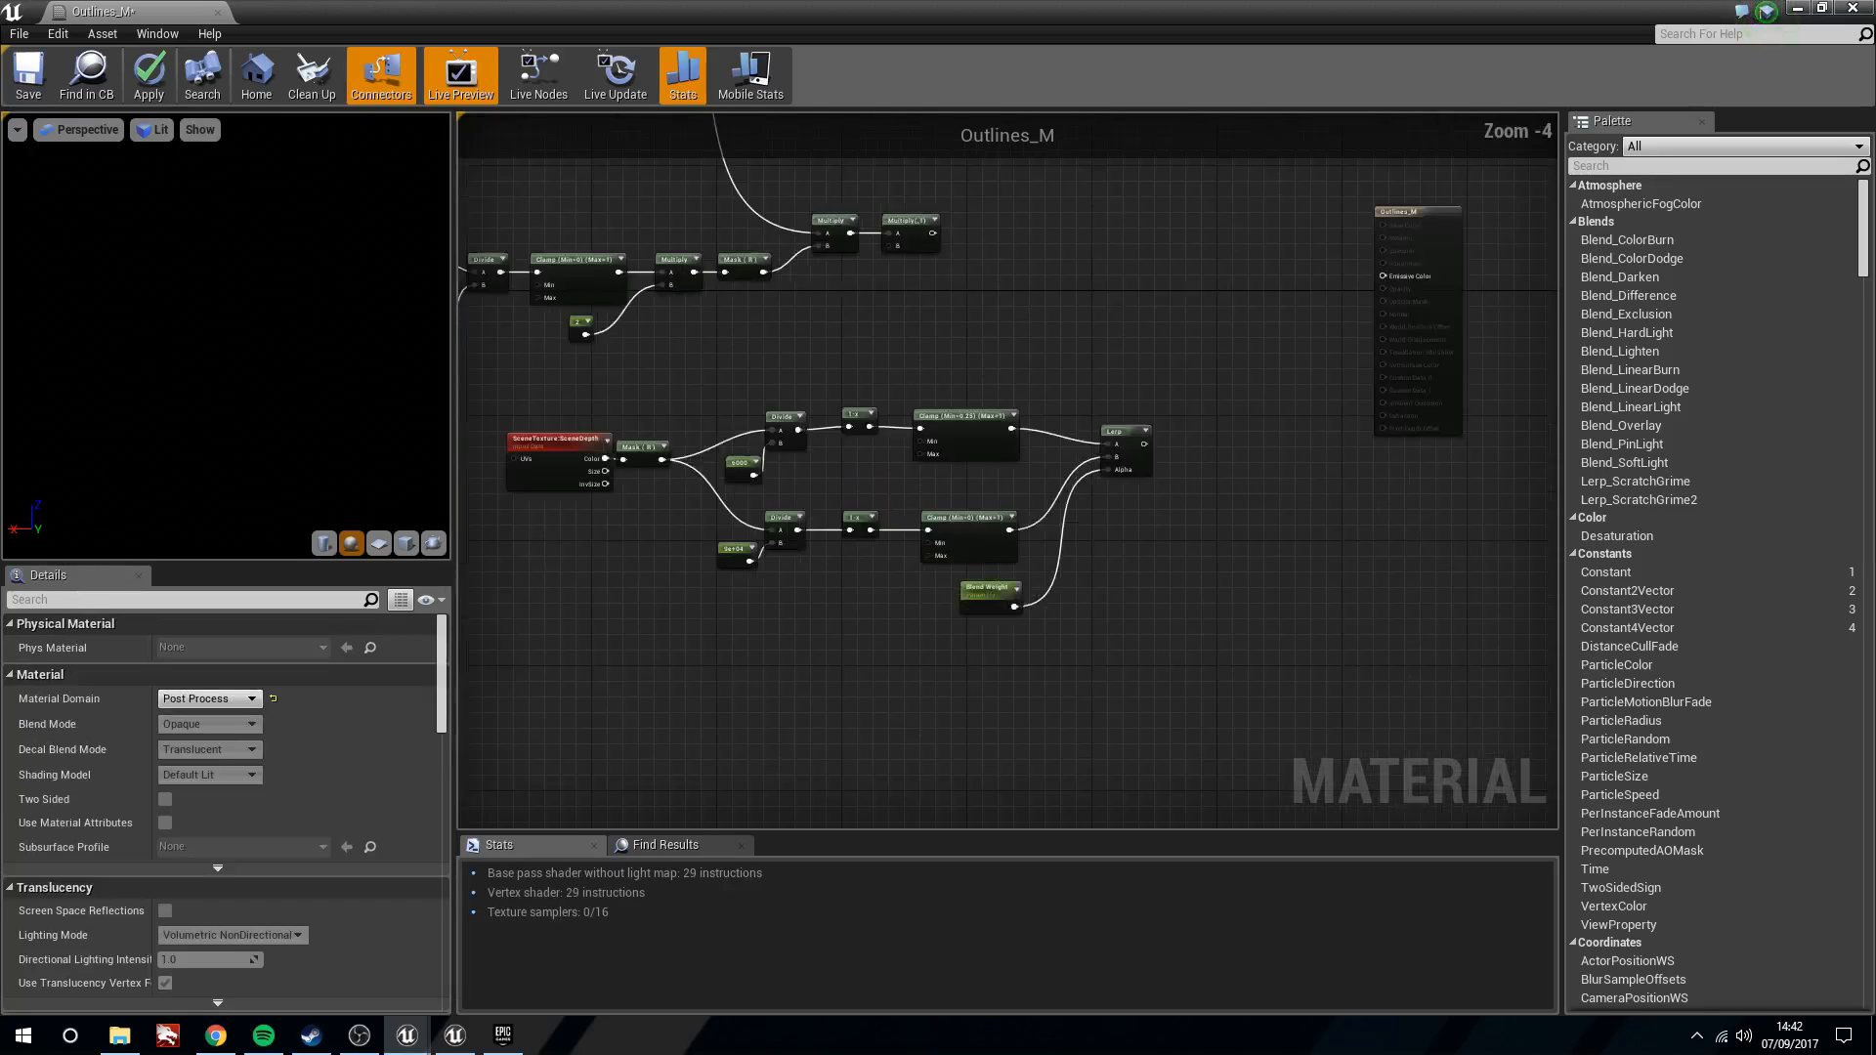
{"action": "right_click_drag", "start_coordinate": [892, 410], "coordinate": [1066, 652]}
{"action": "right_click_drag", "start_coordinate": [900, 474], "coordinate": [716, 305]}
{"action": "right_click_drag", "start_coordinate": [967, 551], "coordinate": [842, 506]}
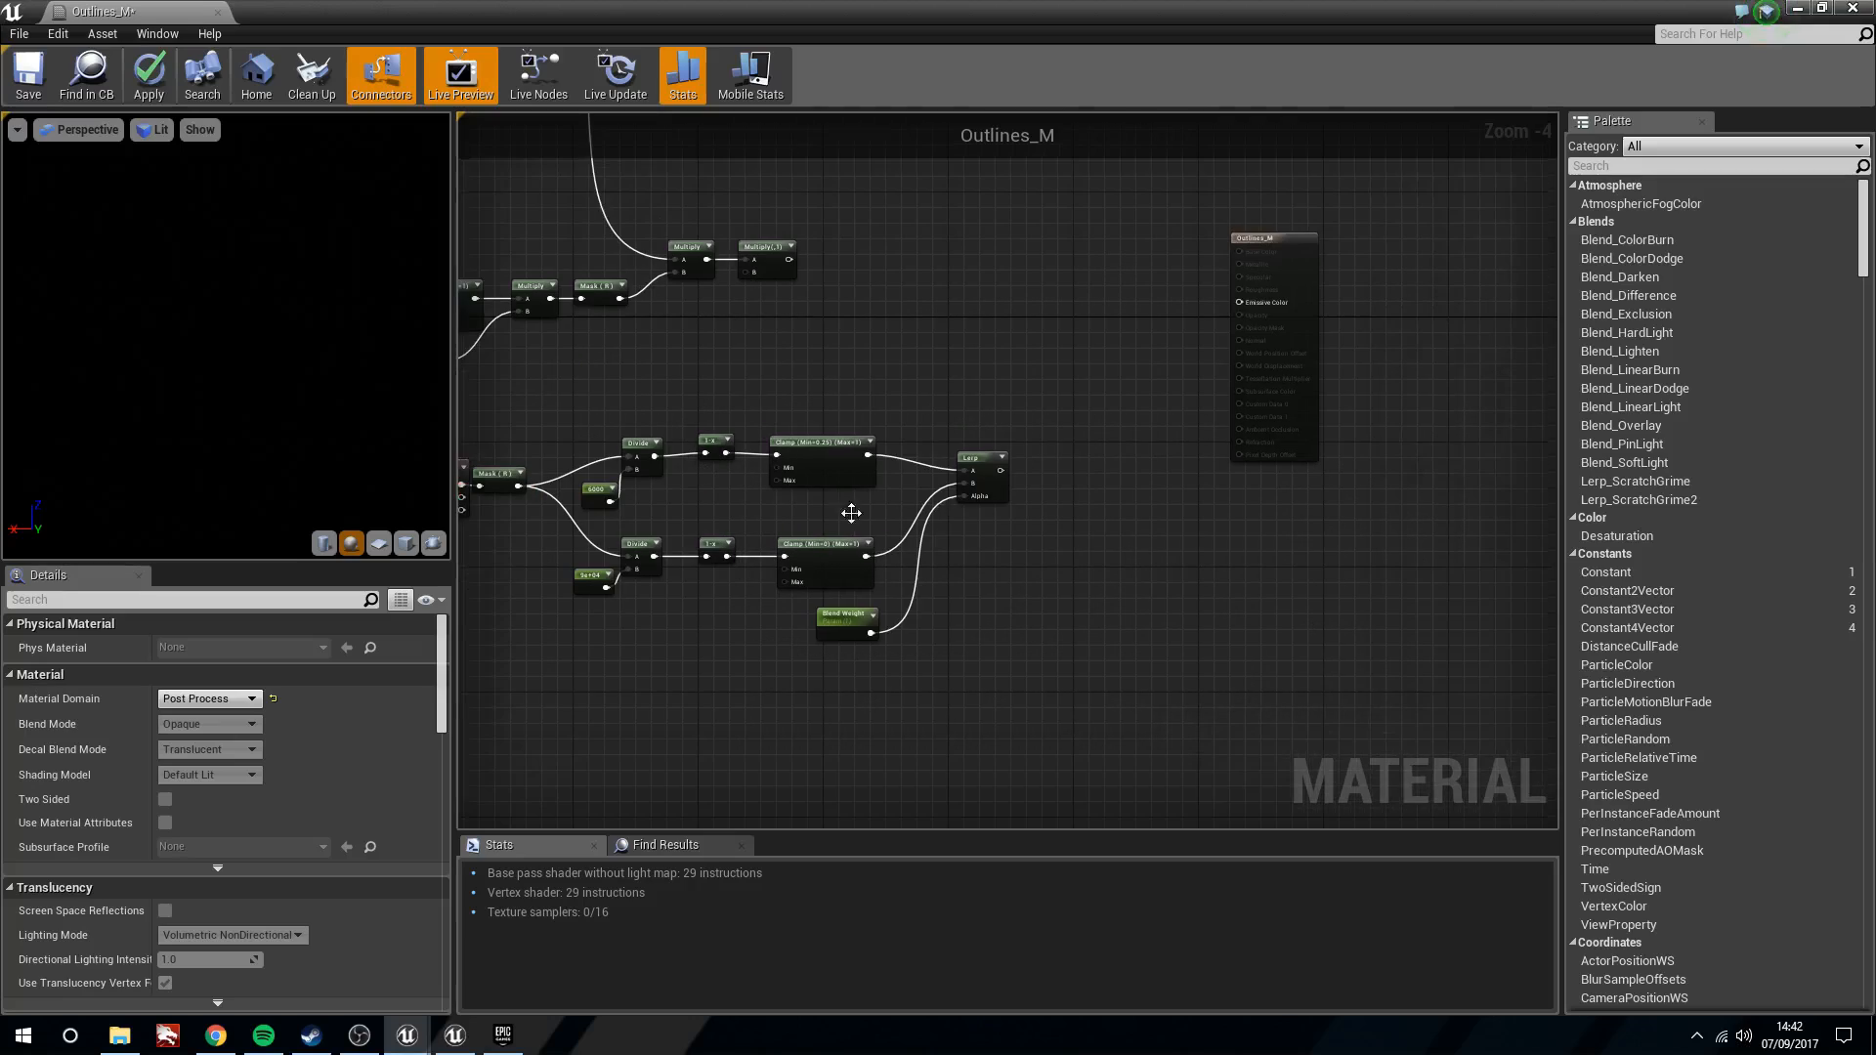
{"action": "scroll", "coordinate": [881, 617], "scroll_direction": "up", "scroll_amount": 1}
{"action": "left_click_drag", "start_coordinate": [1002, 449], "coordinate": [982, 459]}
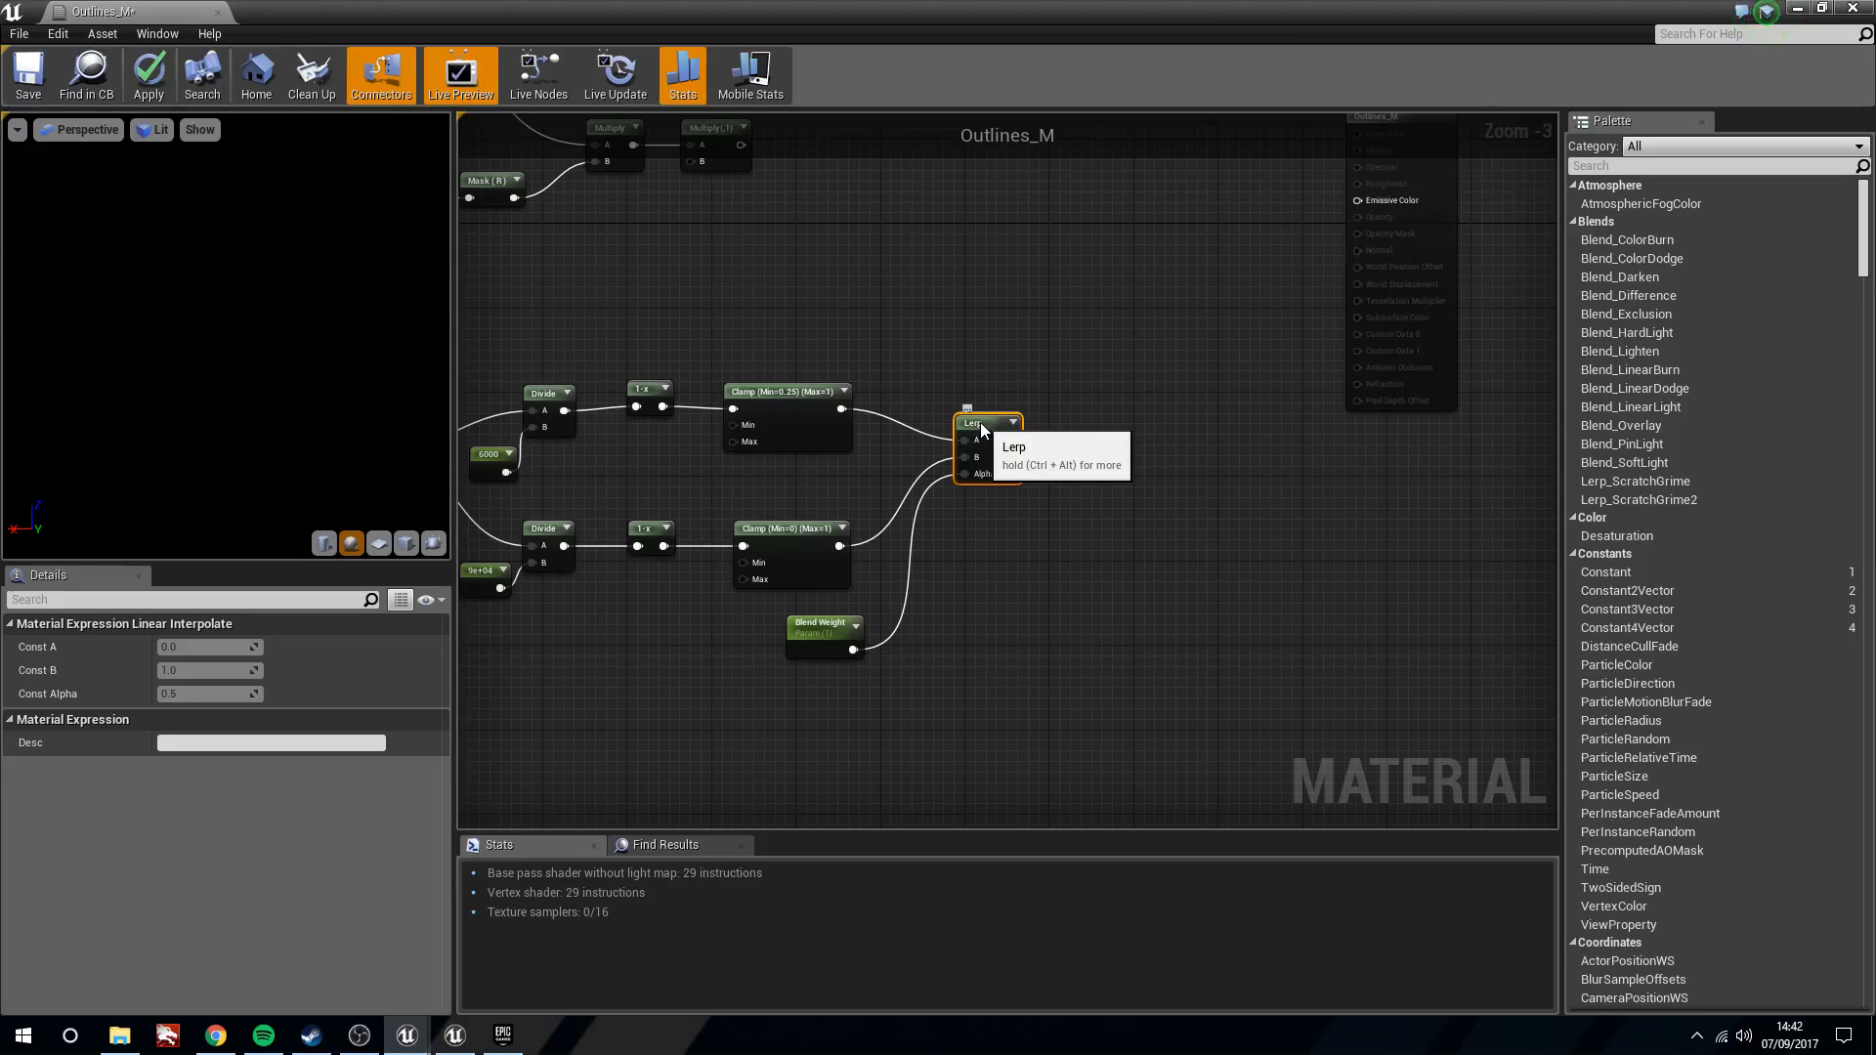
{"action": "right_click_drag", "start_coordinate": [969, 439], "coordinate": [938, 555]}
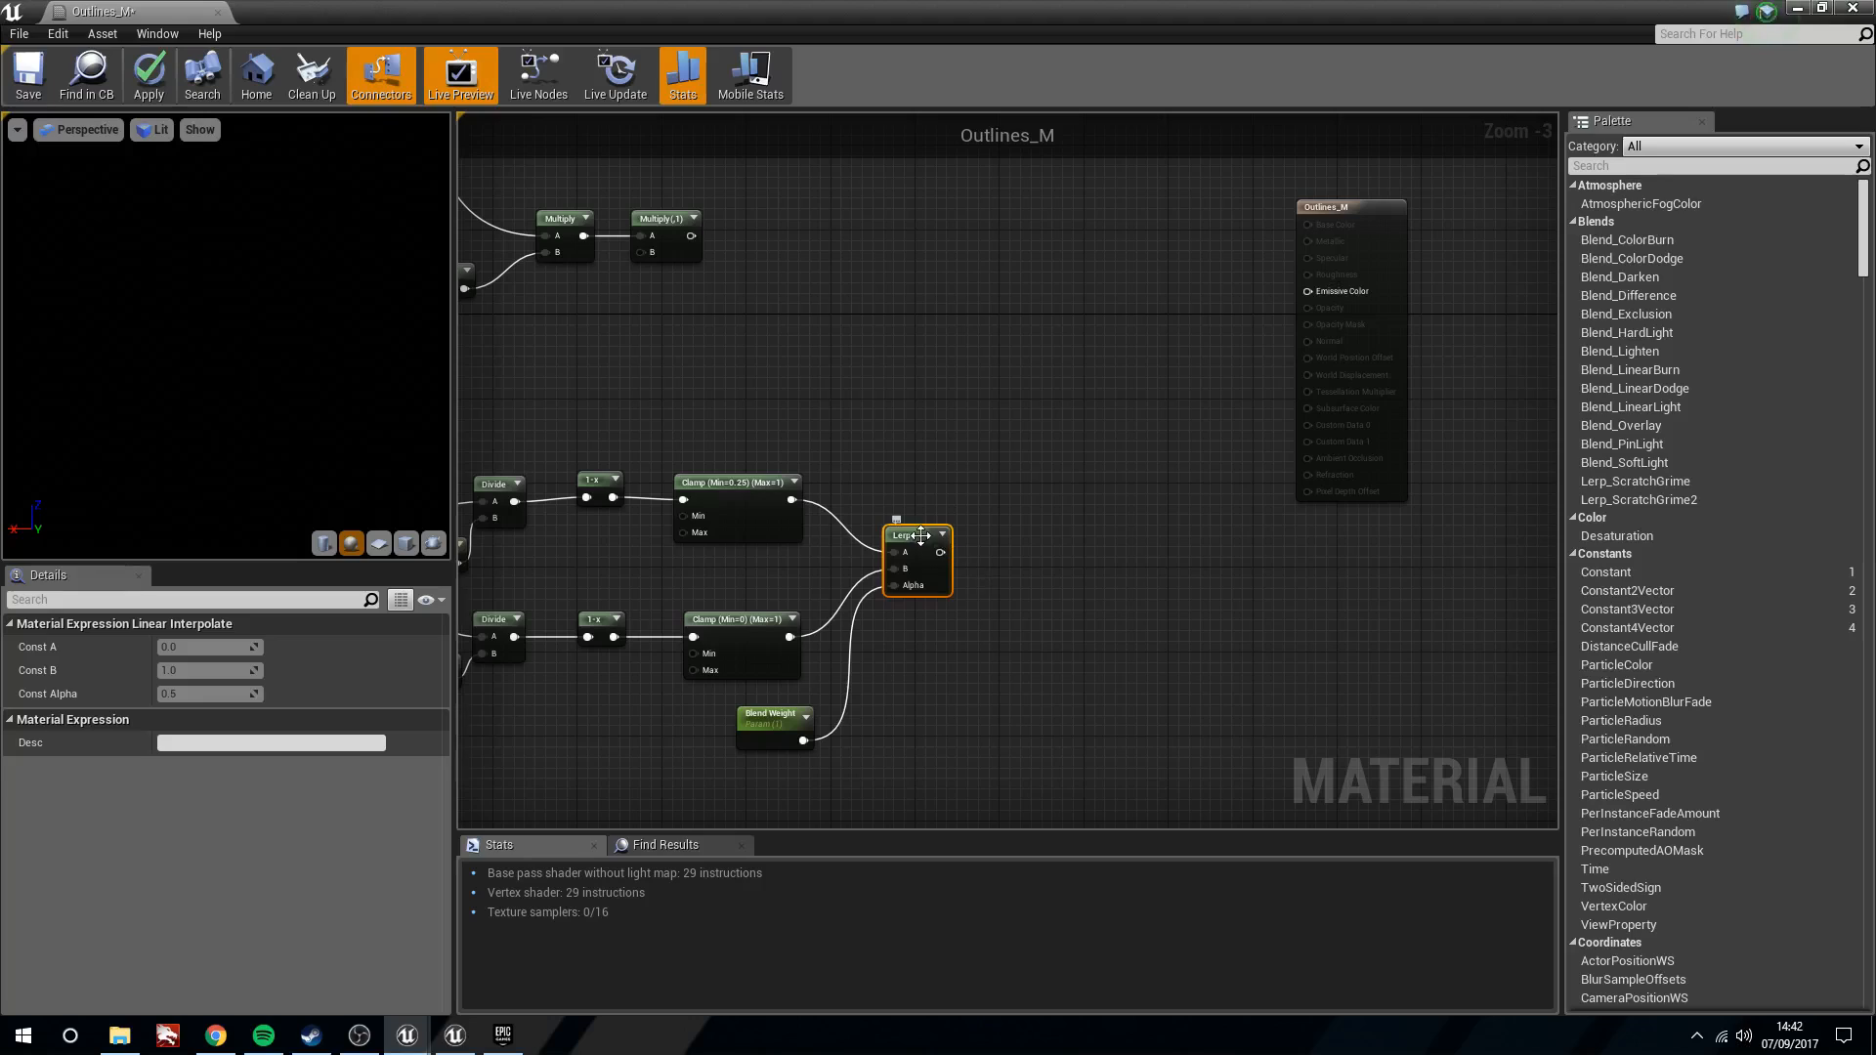
{"action": "left_click_drag", "start_coordinate": [940, 553], "coordinate": [647, 254]}
Select all the scene depth falloff nodes and move them together beneath the outline chain
{"action": "right_click_drag", "start_coordinate": [639, 404], "coordinate": [1021, 406]}
{"action": "scroll", "coordinate": [1020, 406], "scroll_direction": "down", "scroll_amount": 1}
{"action": "left_click_drag", "start_coordinate": [1366, 684], "coordinate": [716, 436]}
{"action": "left_click_drag", "start_coordinate": [1187, 450], "coordinate": [936, 457]}
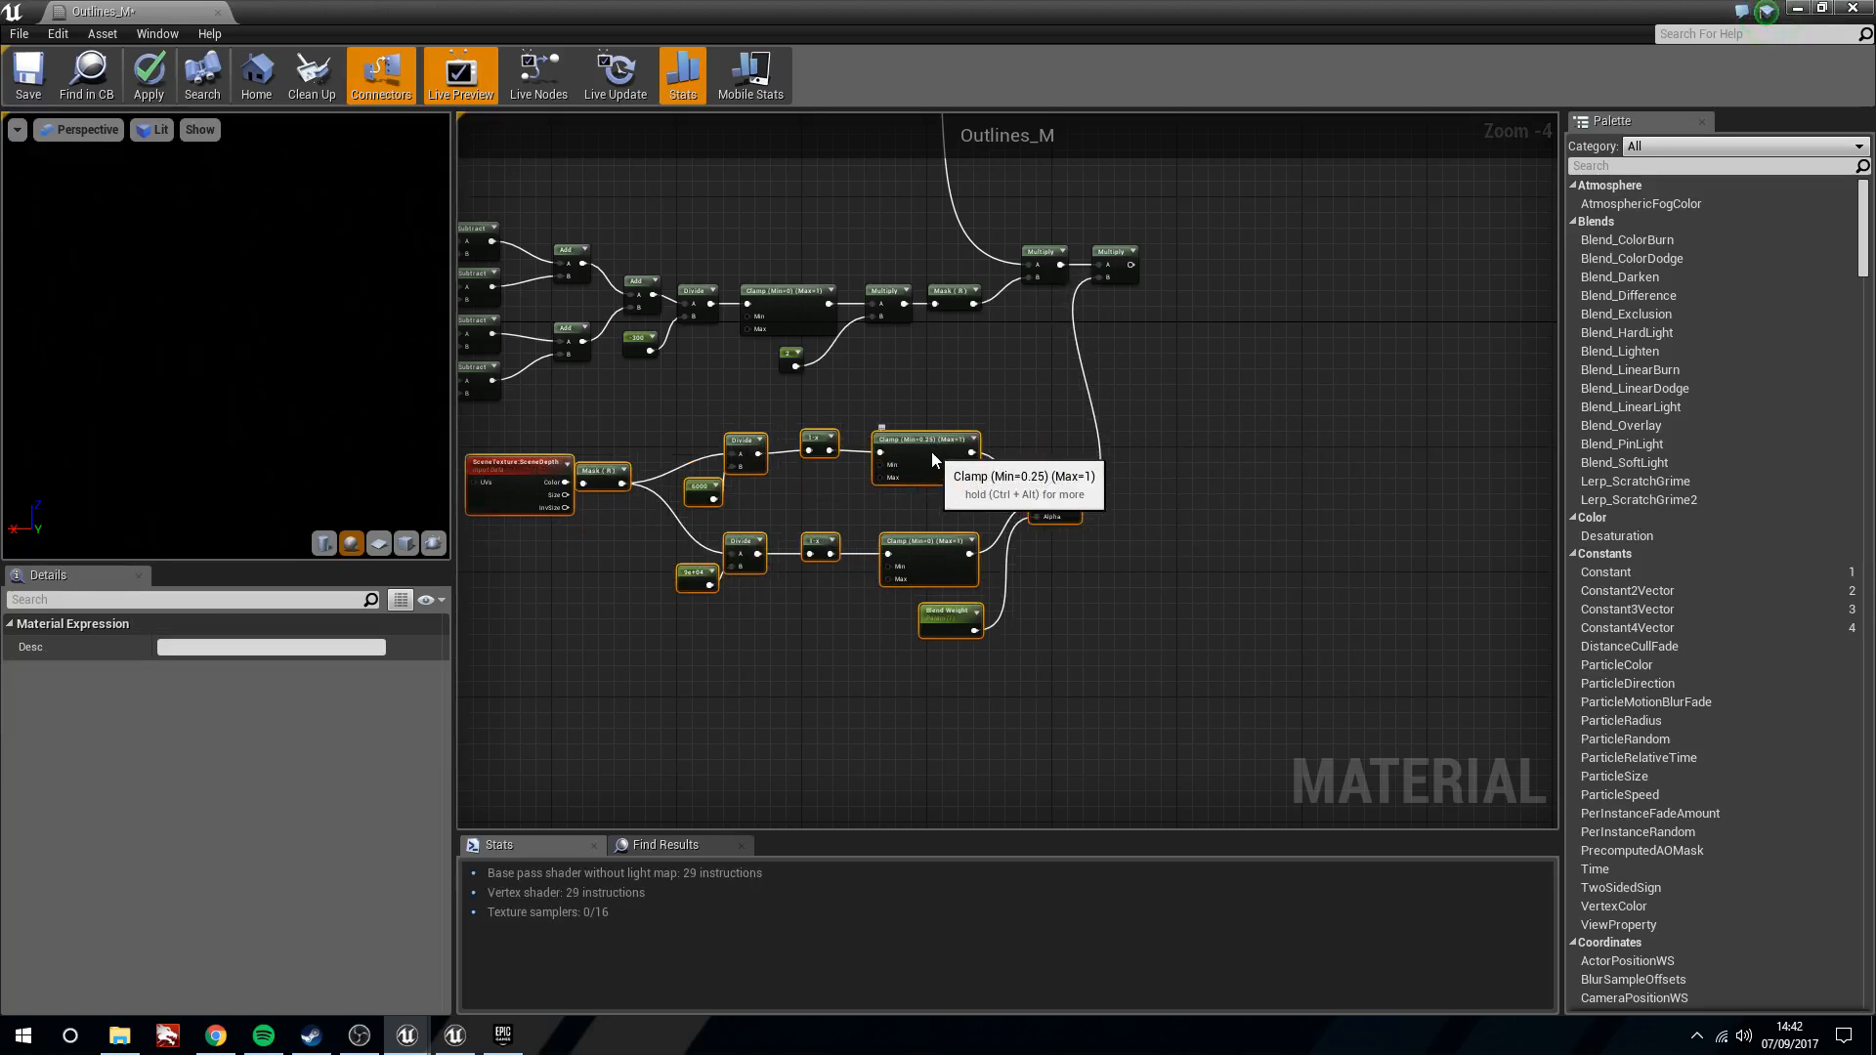
Enclose the selected nodes in a comment box named Falloff and nudge it down from the outline chain
{"action": "right_click_drag", "start_coordinate": [922, 467], "coordinate": [1161, 424]}
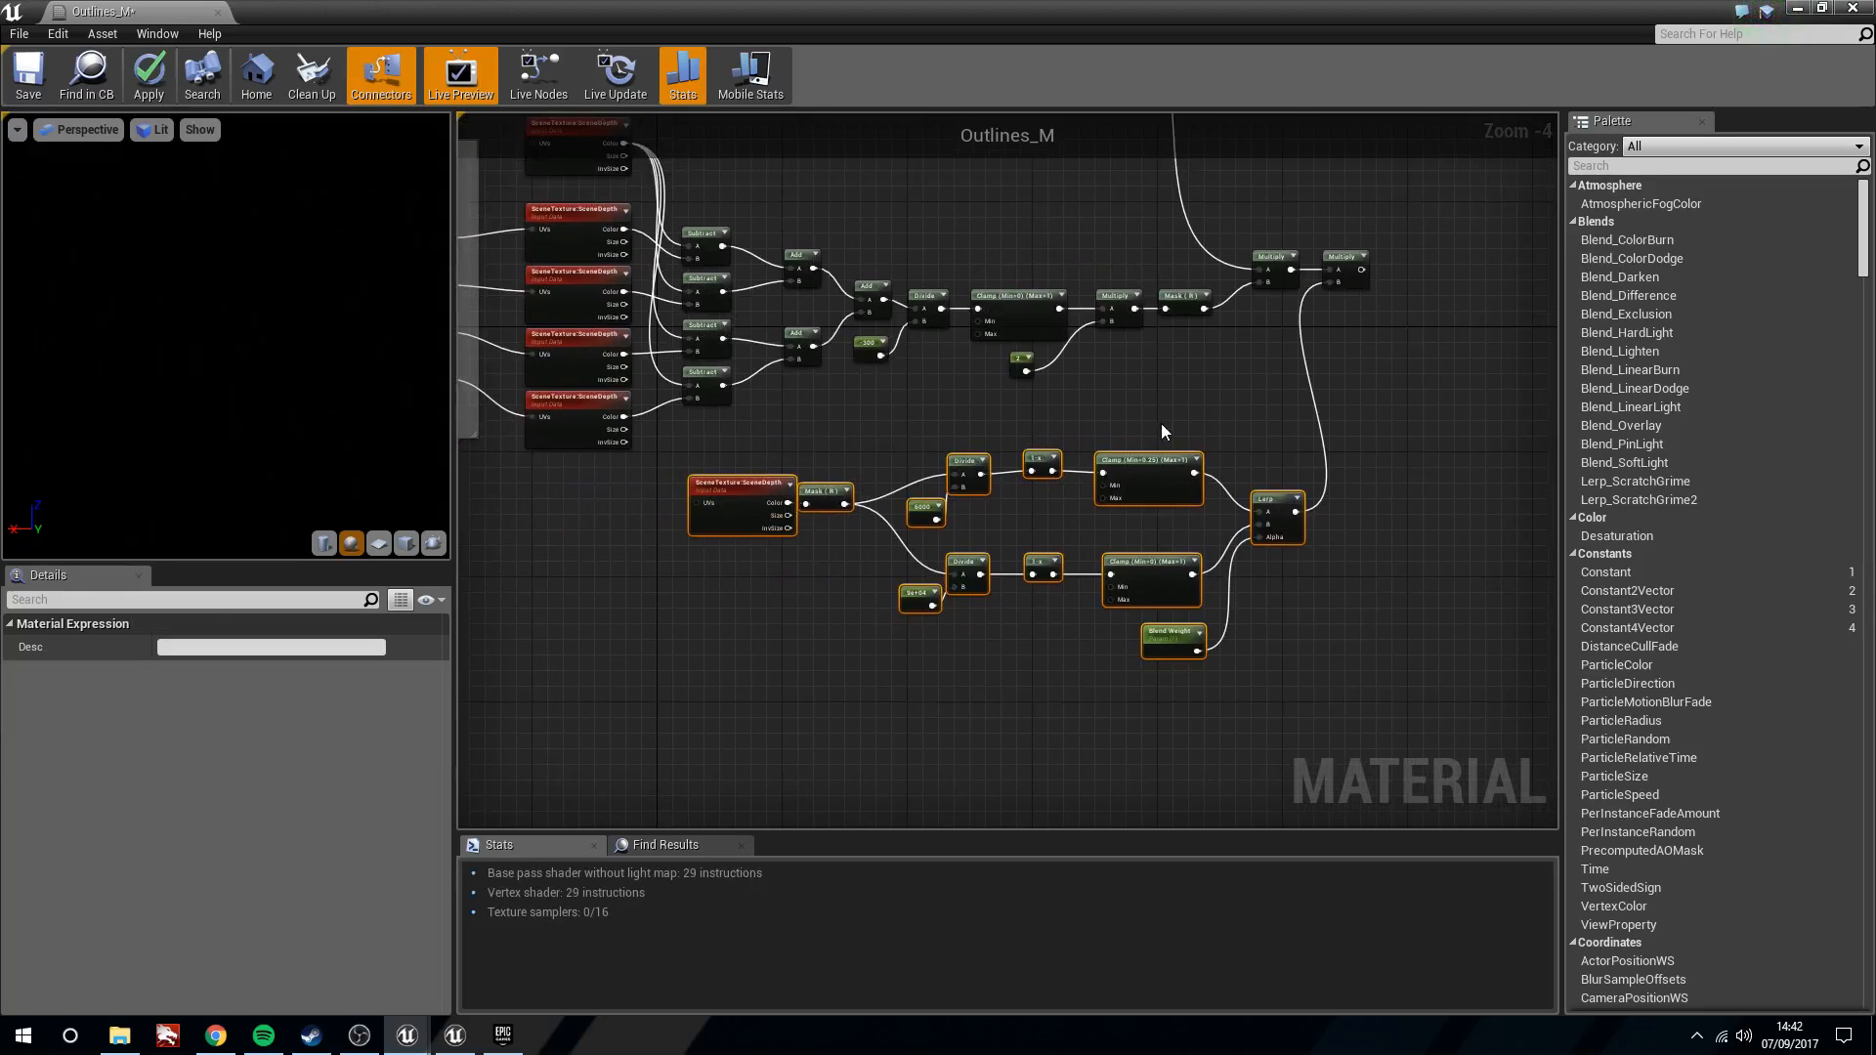
{"action": "key", "text": "c"}
{"action": "type", "text": "Falloff"}
{"action": "key", "text": "Return"}
{"action": "left_click_drag", "start_coordinate": [1010, 442], "coordinate": [994, 471]}
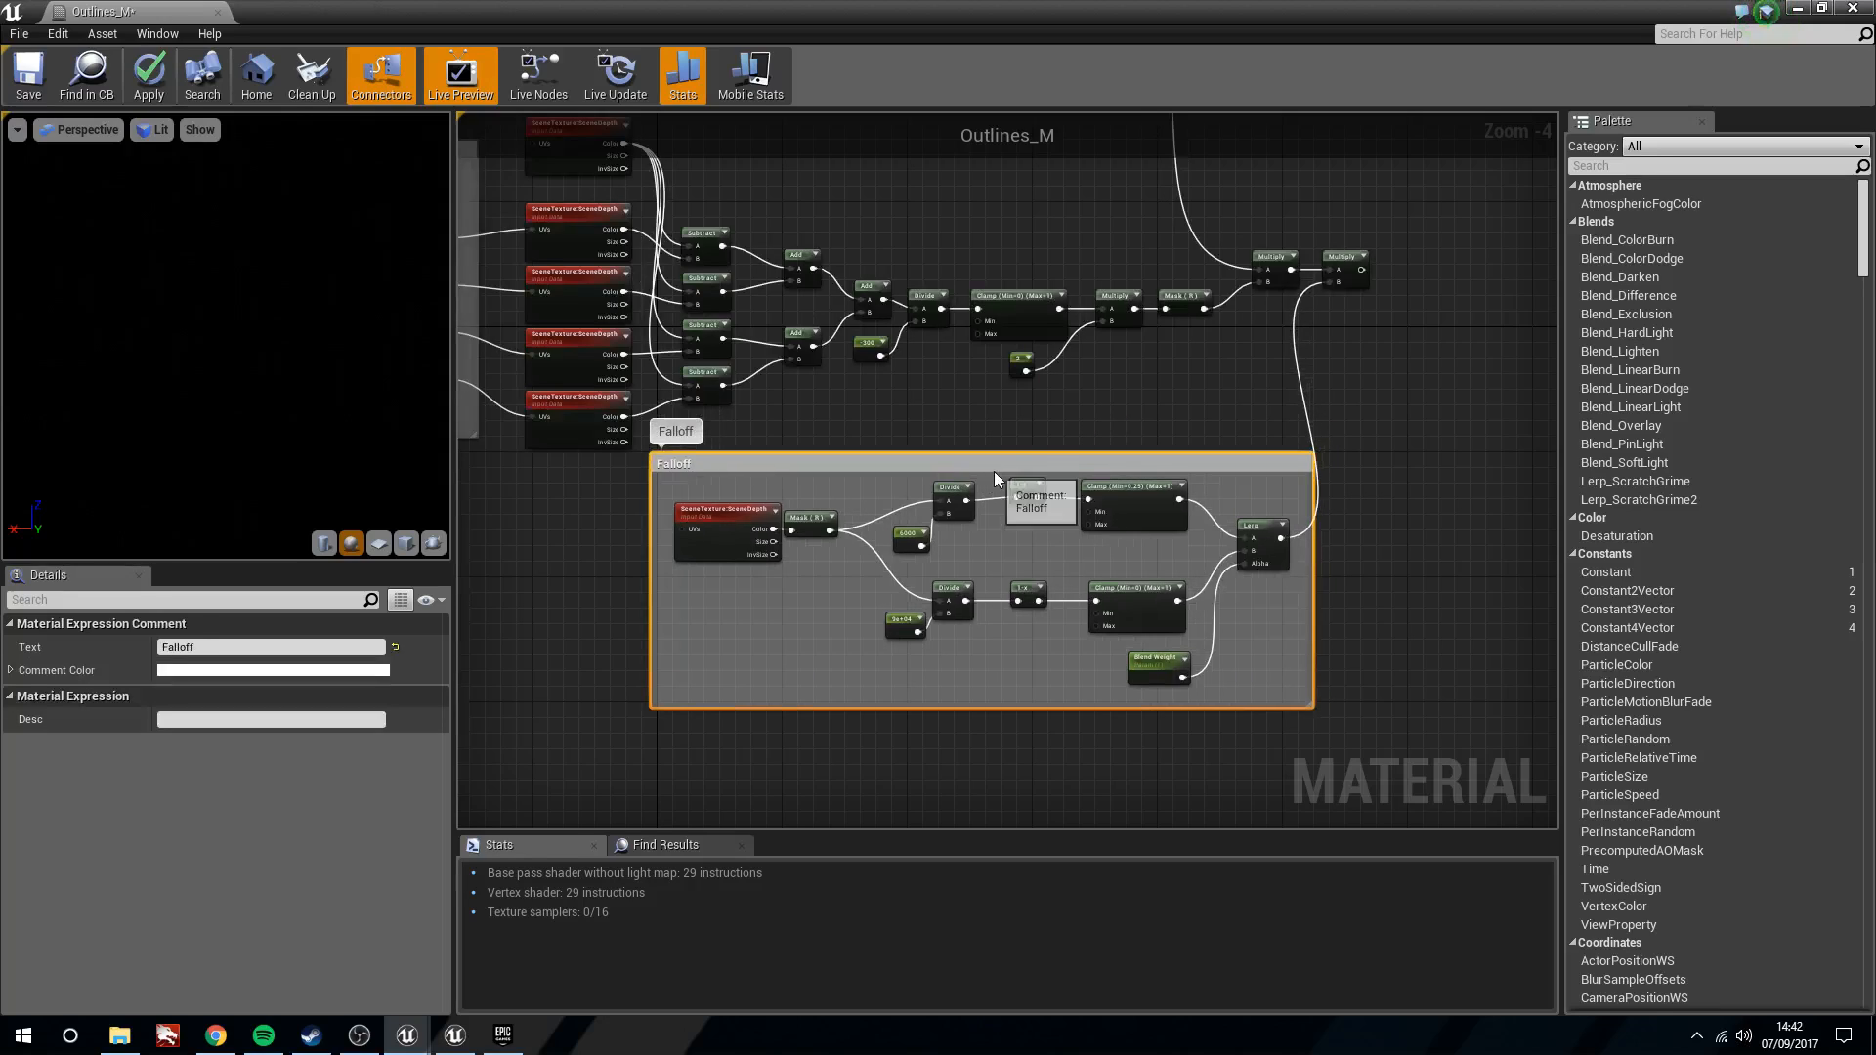
Add a Clamp node with its default limits after the last Multiply, fed by that Multiply's output
{"action": "scroll", "coordinate": [888, 465], "scroll_direction": "down", "scroll_amount": 1}
{"action": "right_click_drag", "start_coordinate": [887, 465], "coordinate": [578, 545]}
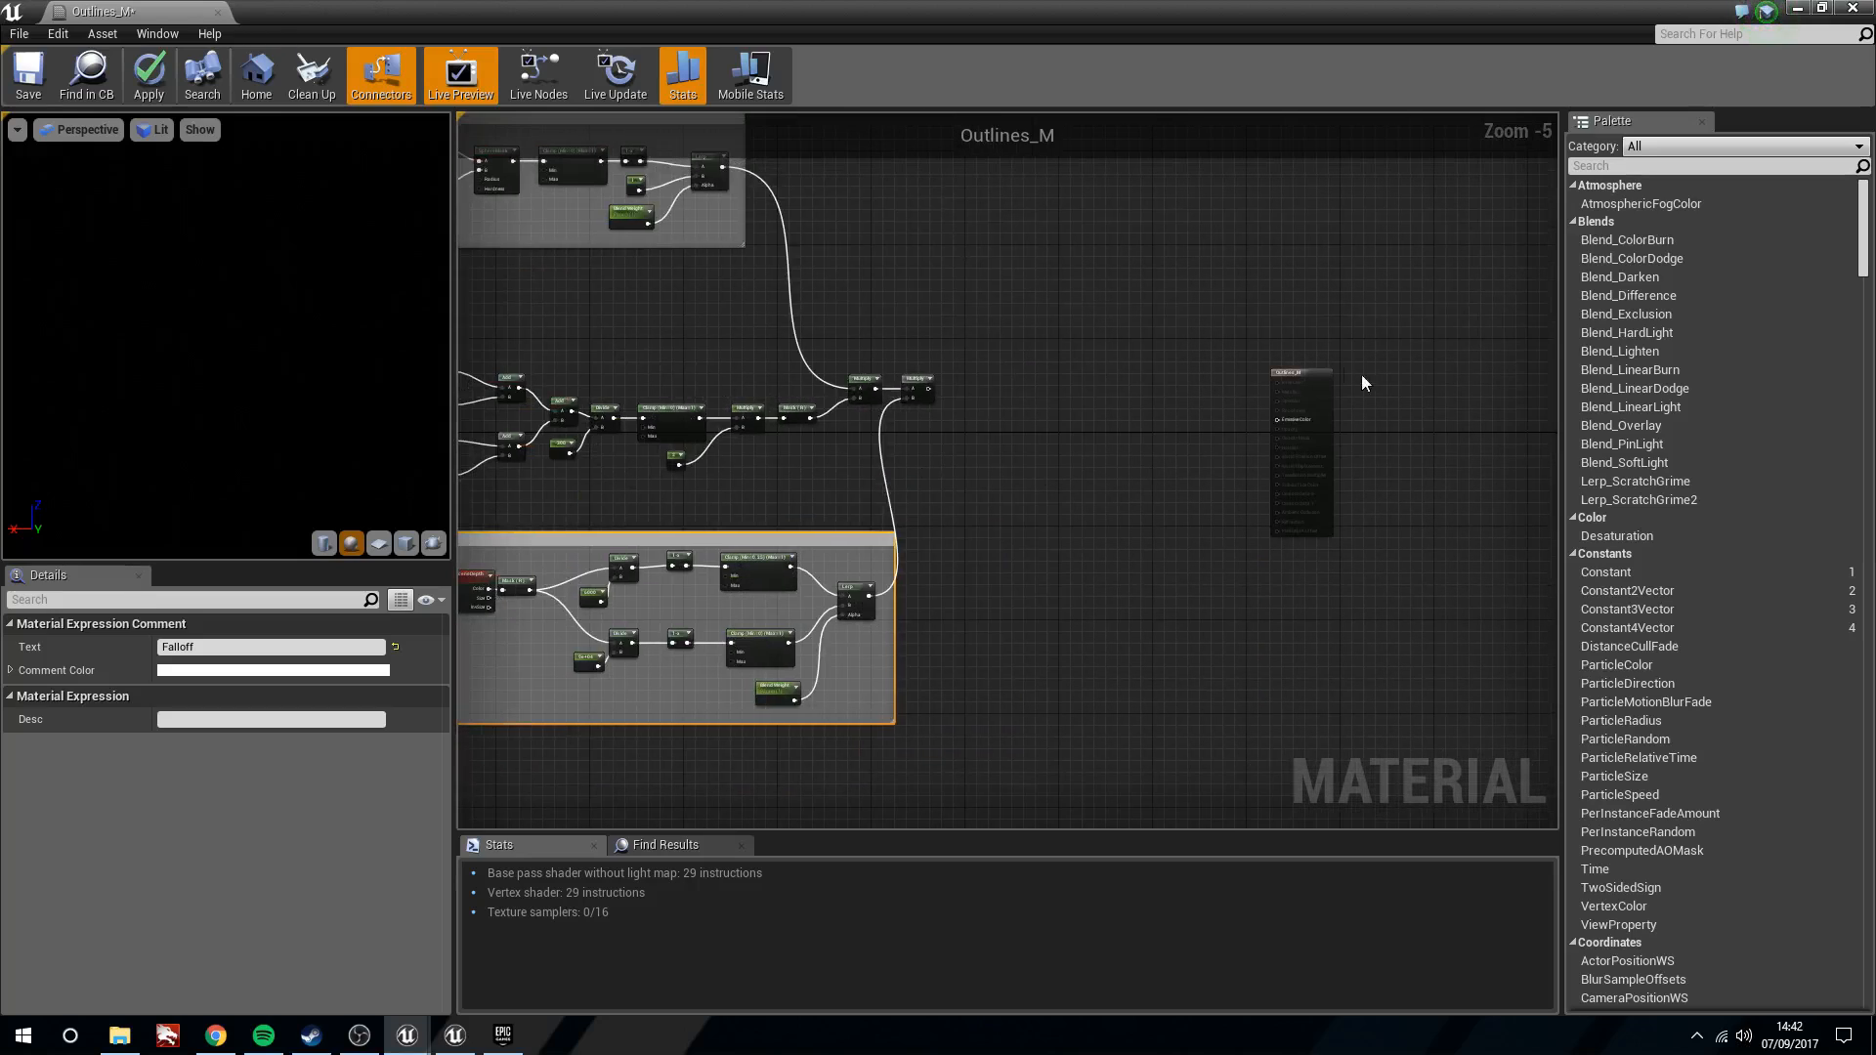
{"action": "left_click", "coordinate": [1310, 377]}
{"action": "scroll", "coordinate": [942, 394], "scroll_direction": "up", "scroll_amount": 4}
{"action": "right_click_drag", "start_coordinate": [942, 395], "coordinate": [1065, 485]}
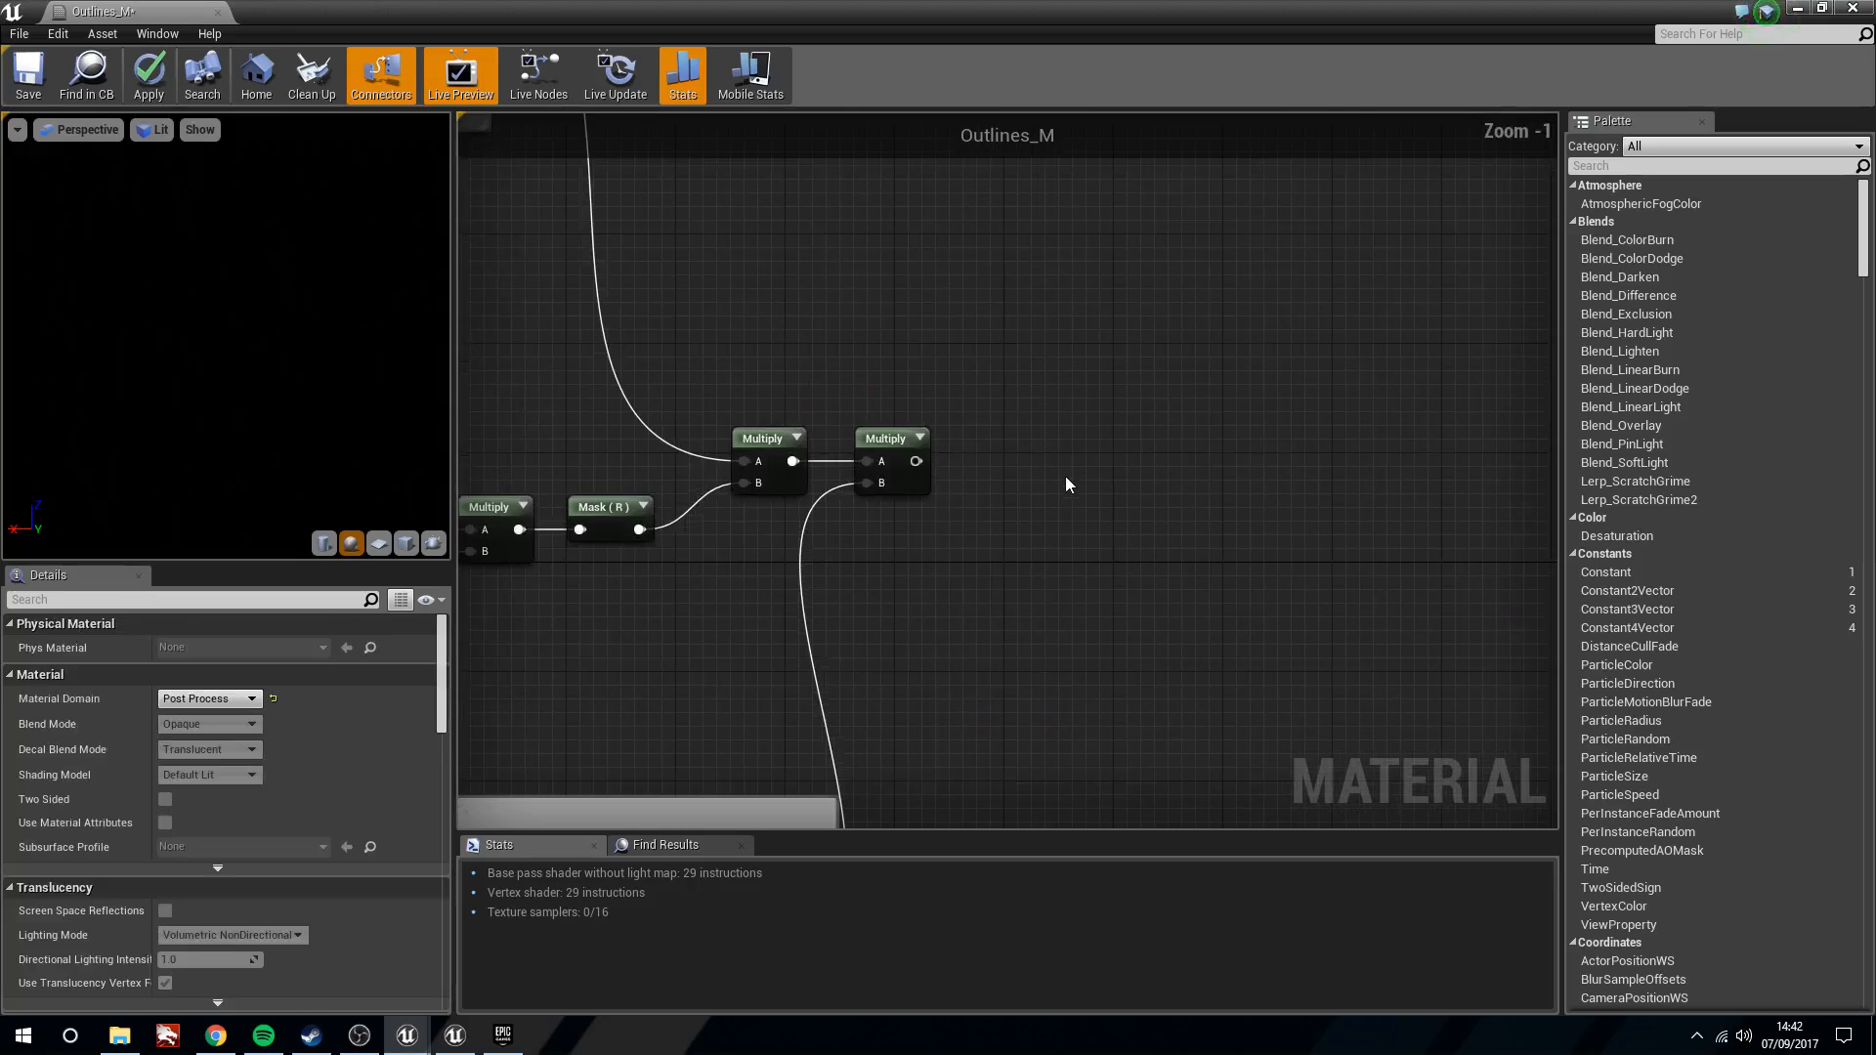
{"action": "left_click_drag", "start_coordinate": [921, 461], "coordinate": [1288, 467]}
{"action": "type", "text": "clamp"}
{"action": "key", "text": "Return"}
{"action": "type", "text": "le"}
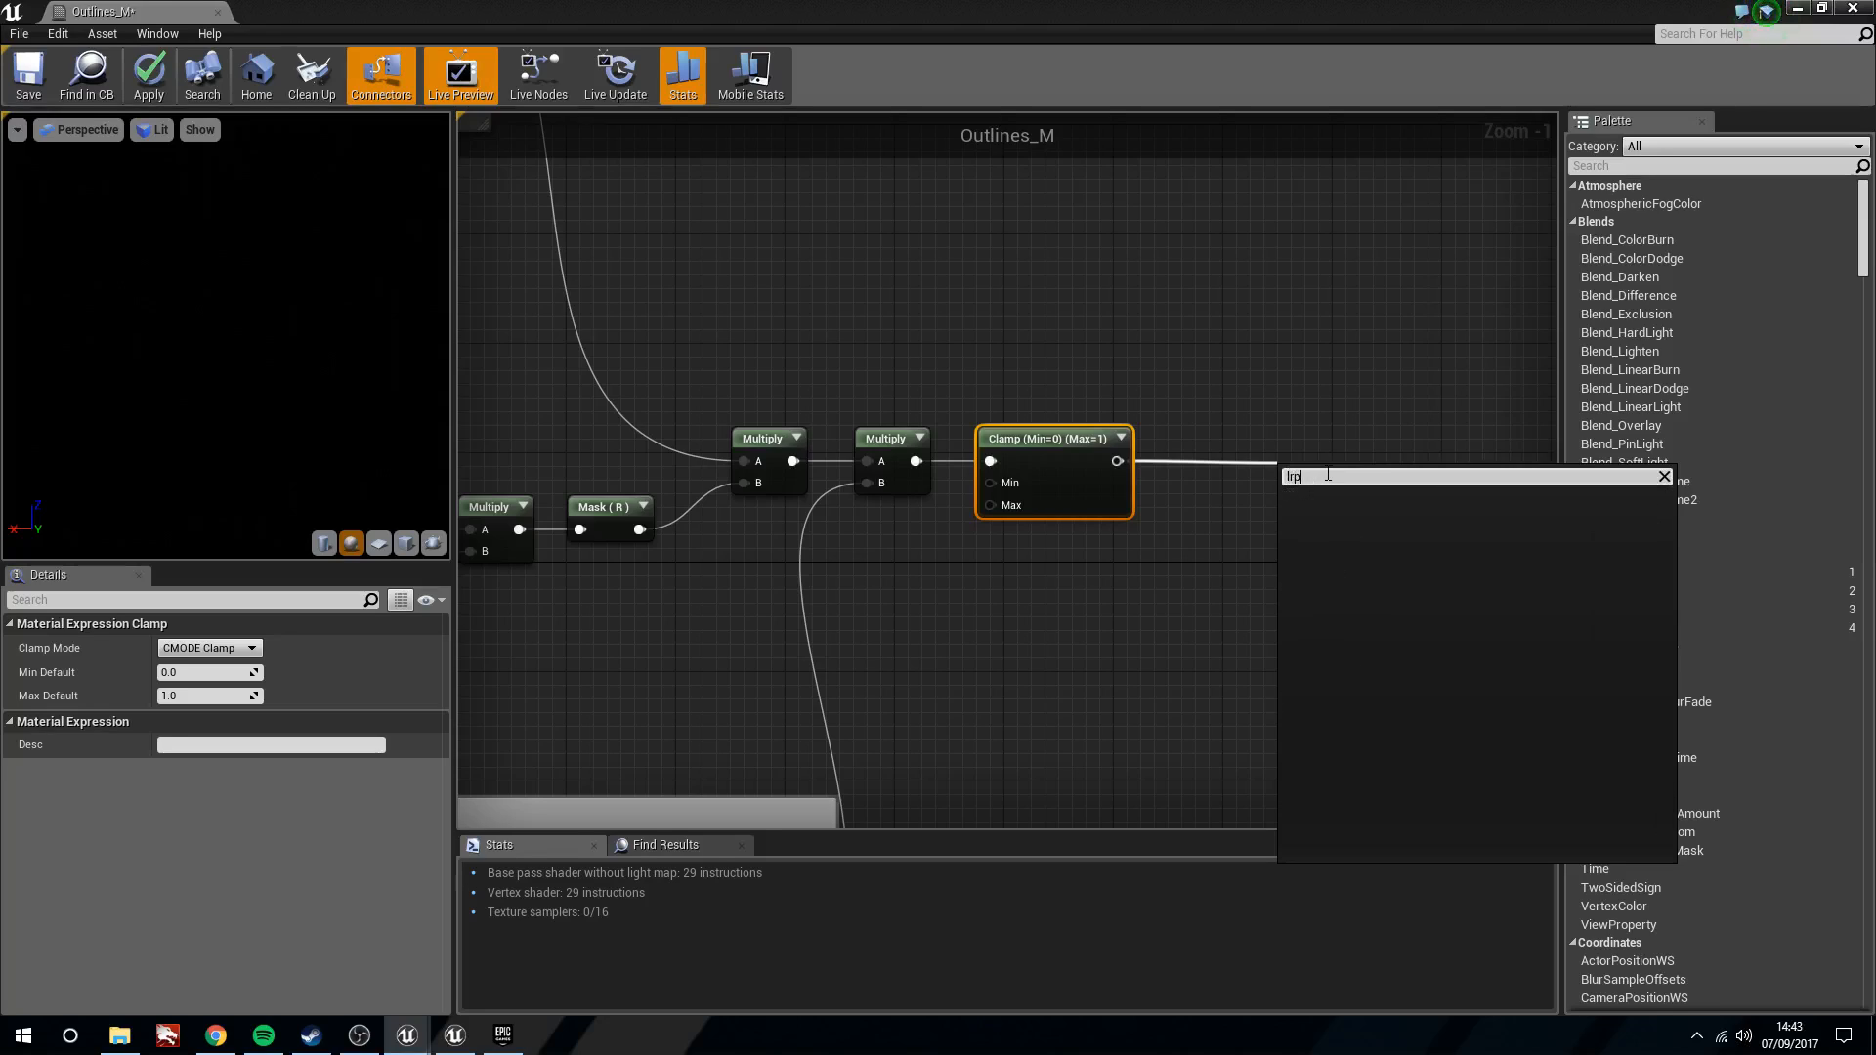
{"action": "key", "text": "BackSpace"}
{"action": "key", "text": "BackSpace"}
{"action": "key", "text": "BackSpace"}
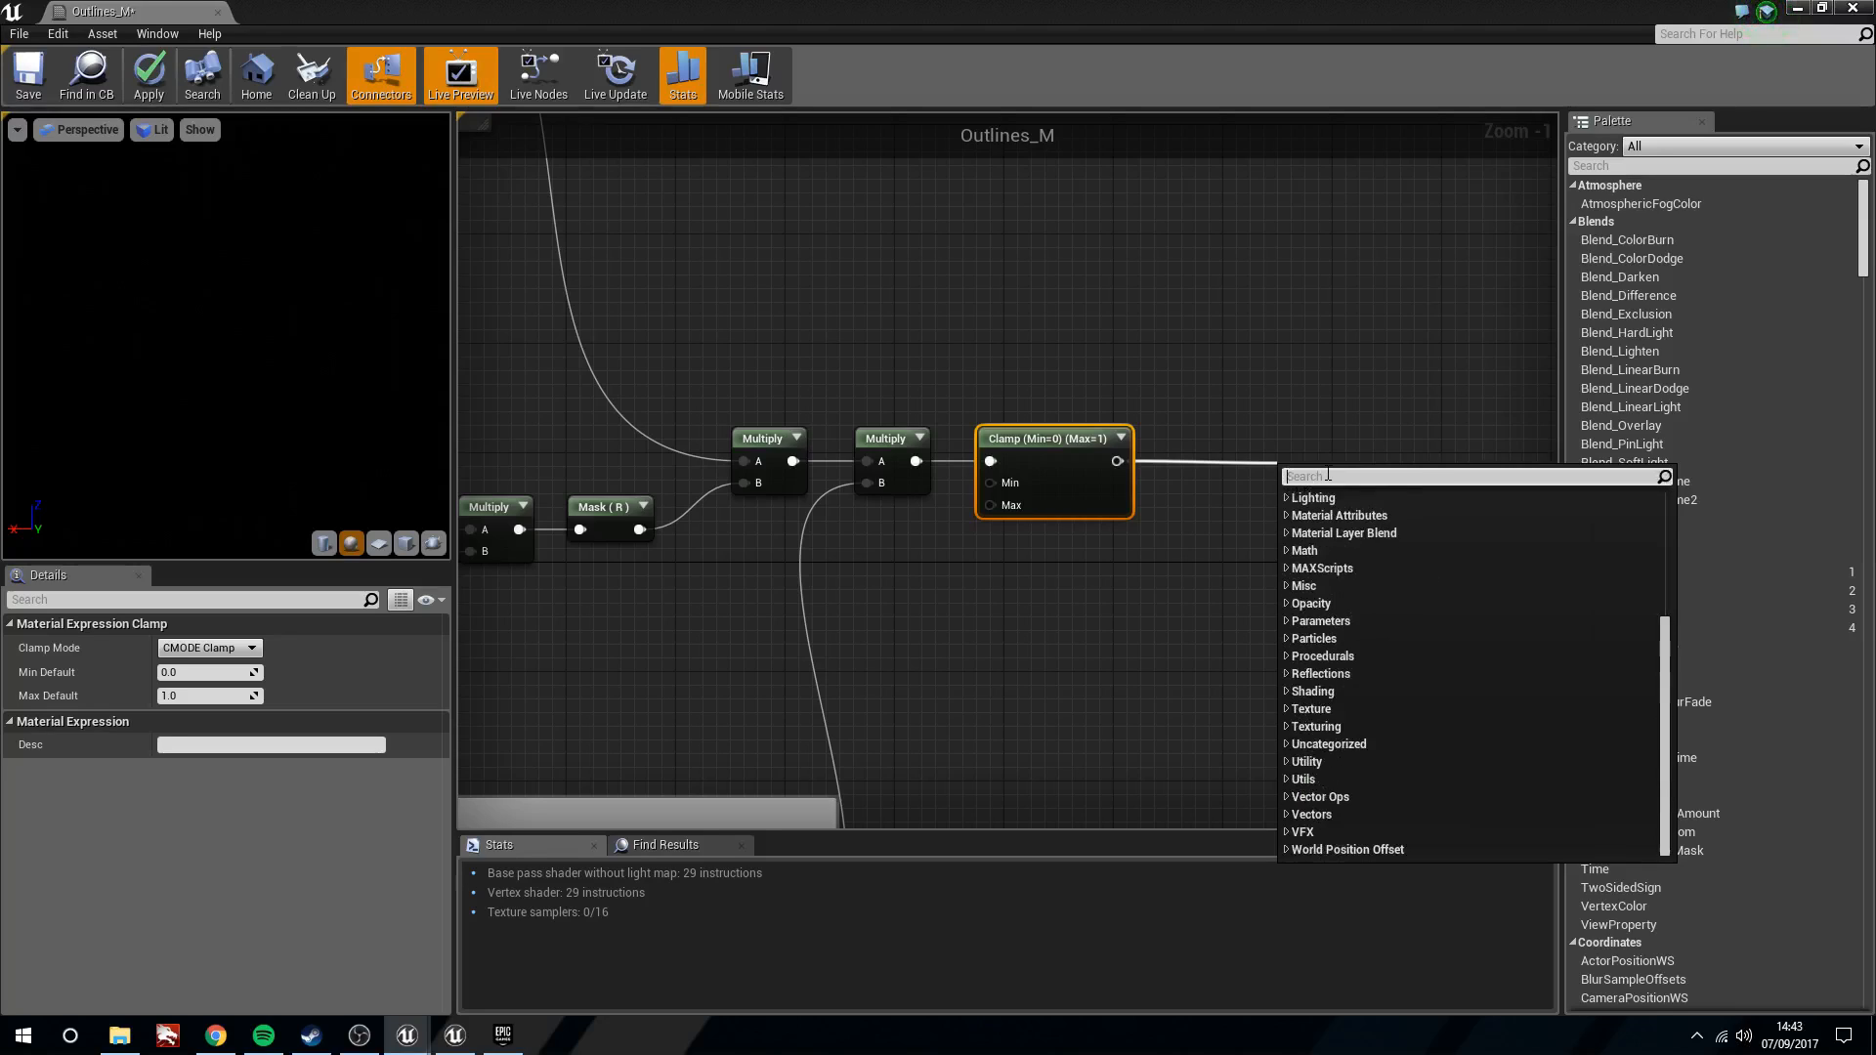
{"action": "key", "text": "Escape"}
{"action": "left_click_drag", "start_coordinate": [1318, 608], "coordinate": [1321, 602]}
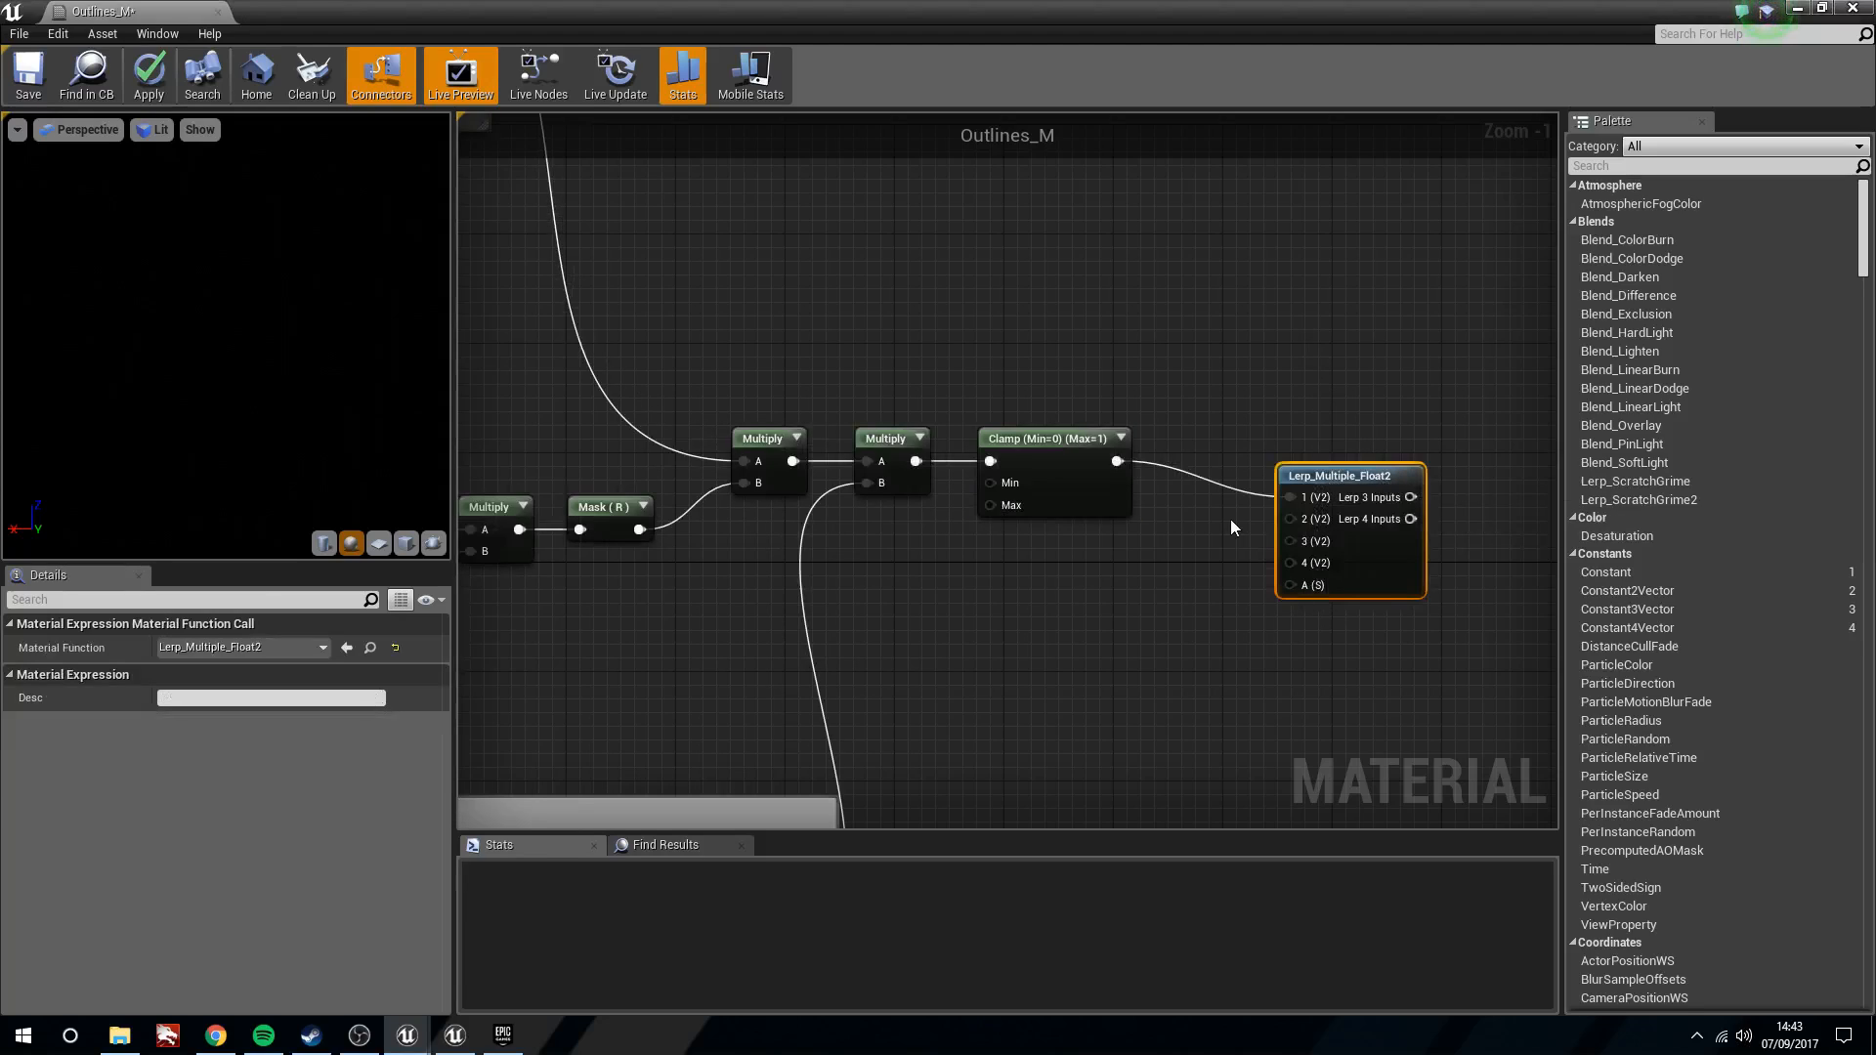
{"action": "key", "text": "Delete"}
Add a Lerp node after the final Clamp and connect the Clamp's output to the Lerp's Alpha input
{"action": "key", "text": "l"}
{"action": "left_click", "coordinate": [1245, 461]}
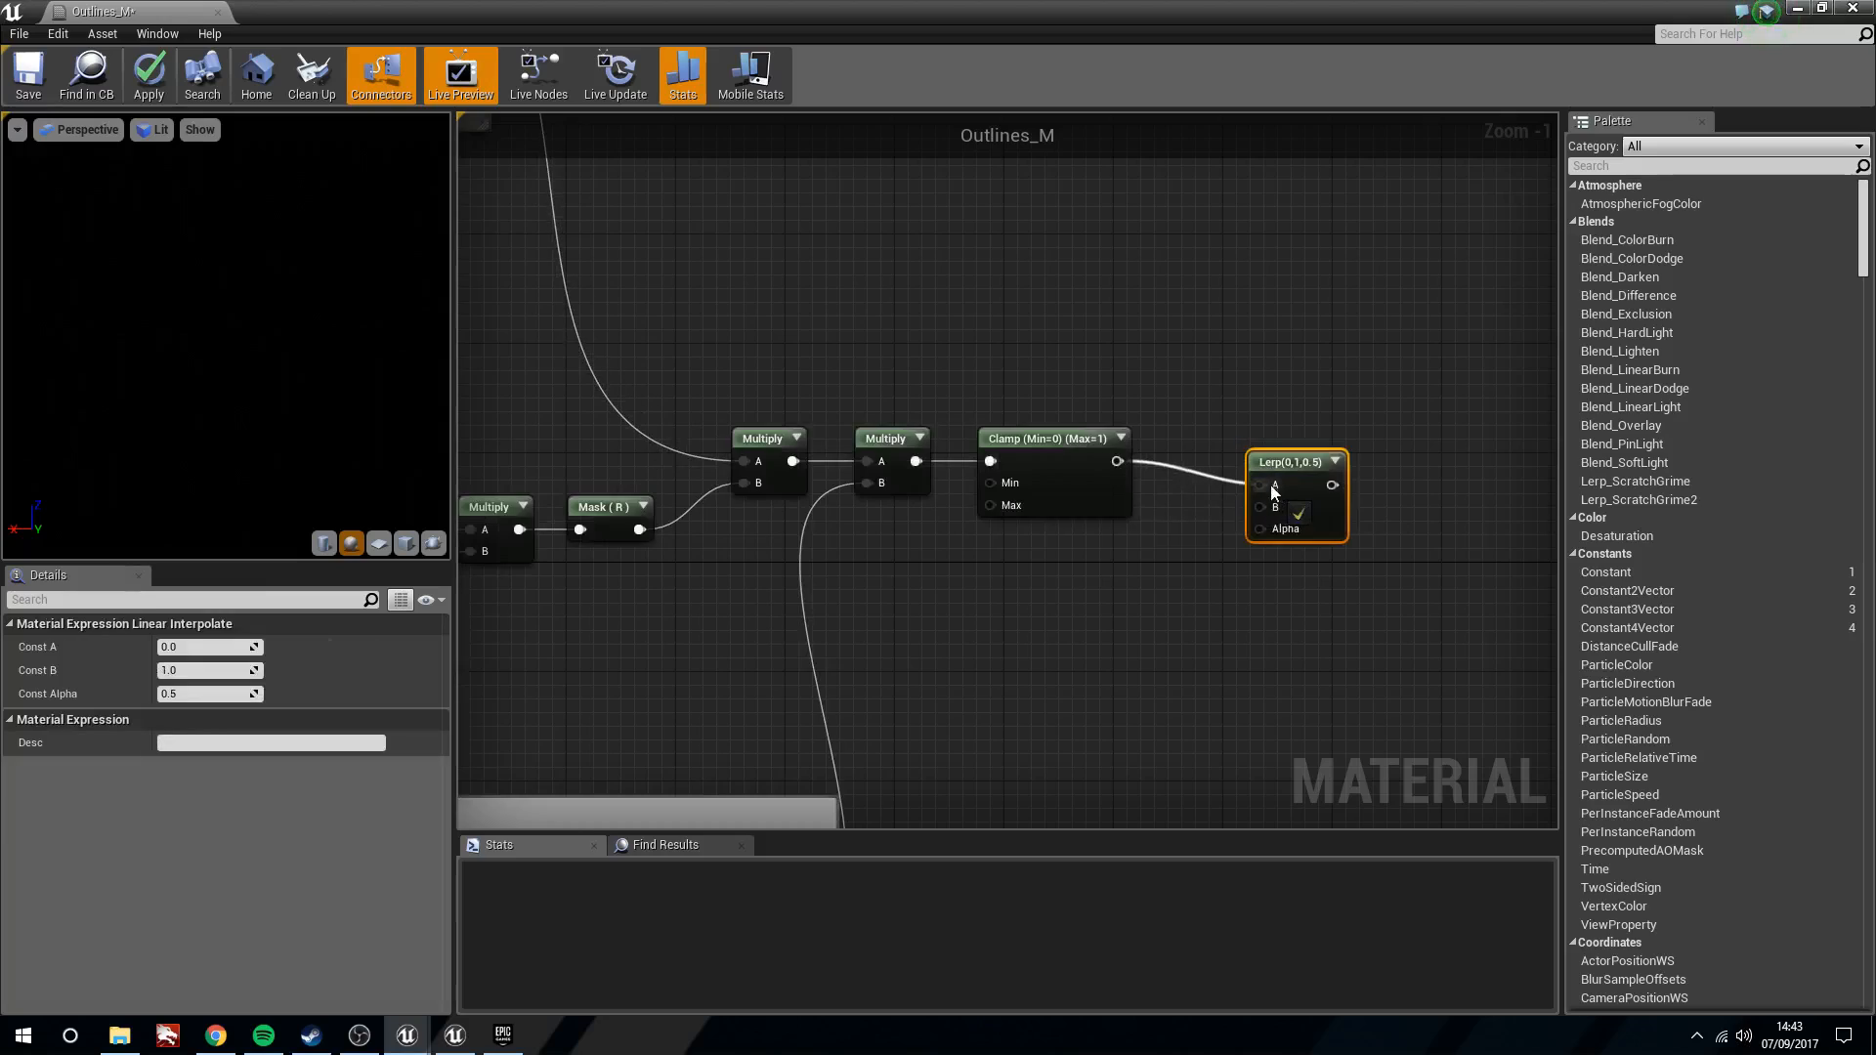
{"action": "left_click_drag", "start_coordinate": [1288, 469], "coordinate": [1264, 446]}
{"action": "left_click_drag", "start_coordinate": [1130, 461], "coordinate": [1251, 506]}
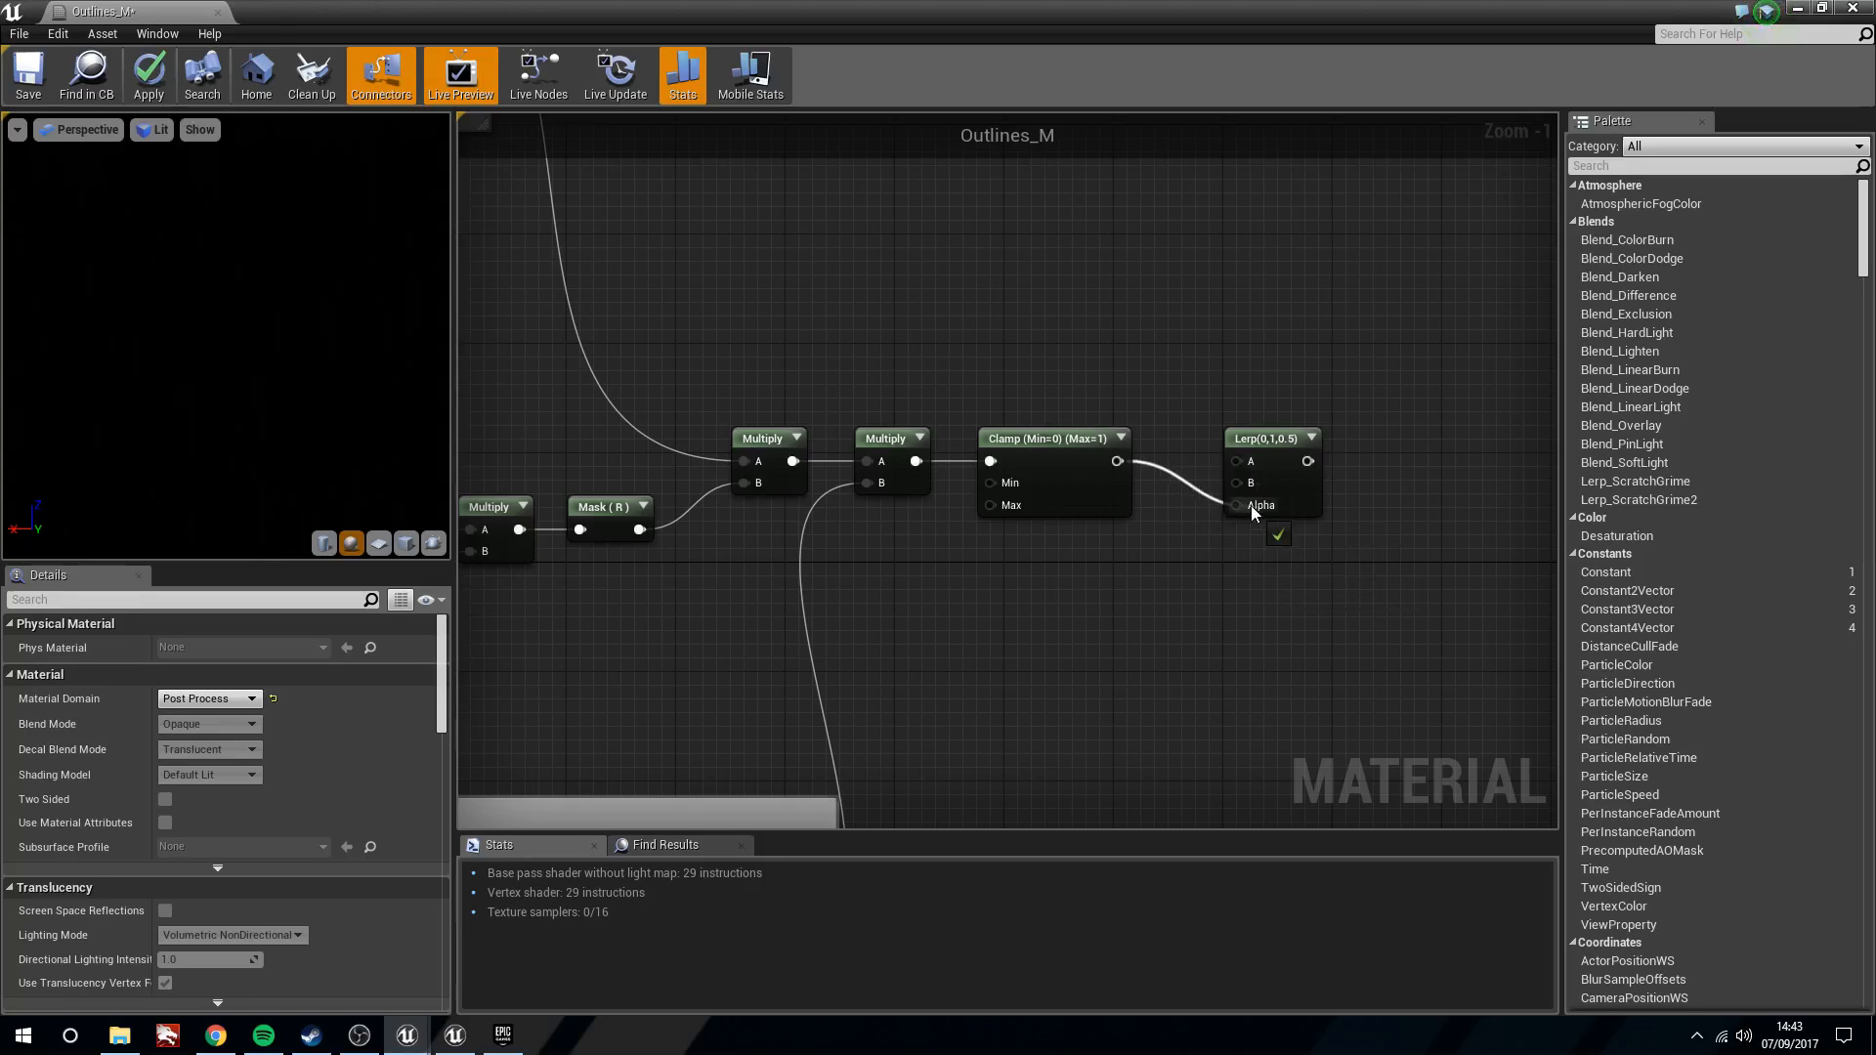
{"action": "left_click_drag", "start_coordinate": [1283, 443], "coordinate": [1323, 454]}
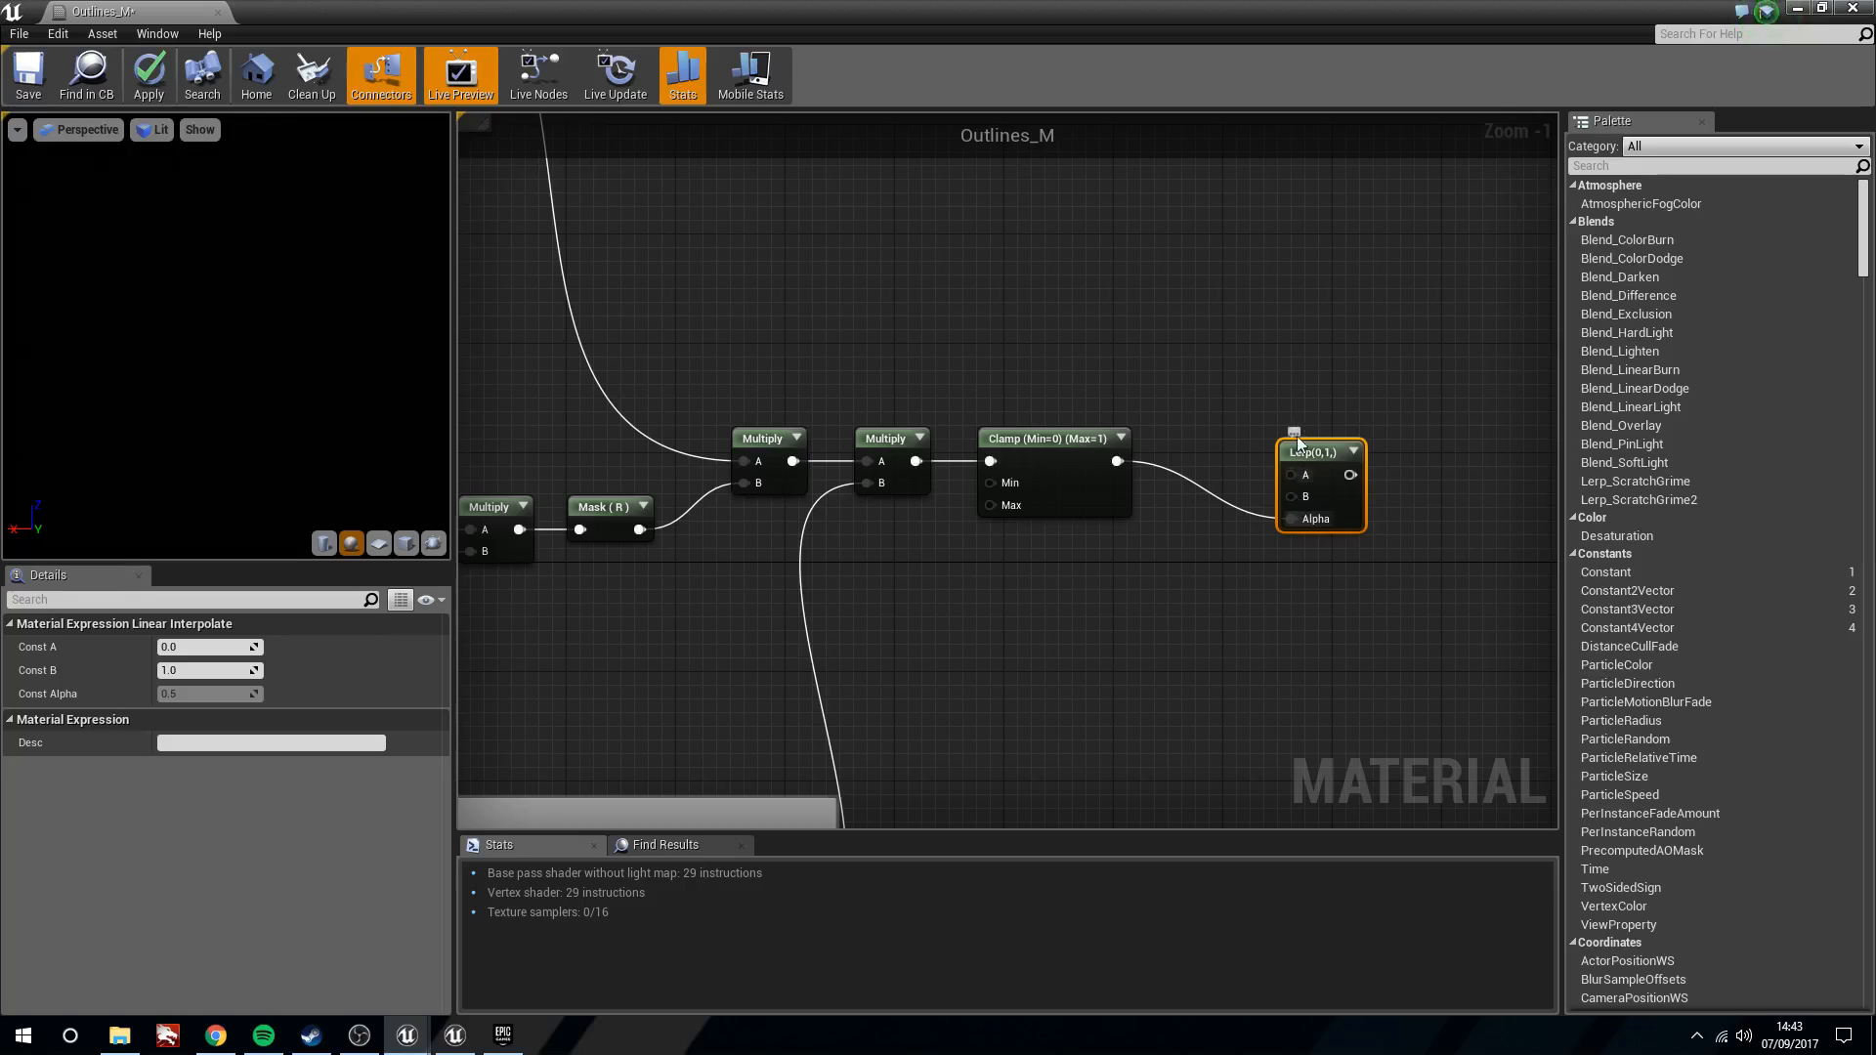
{"action": "right_click_drag", "start_coordinate": [1229, 543], "coordinate": [1058, 543]}
{"action": "left_click_drag", "start_coordinate": [1138, 459], "coordinate": [1179, 460]}
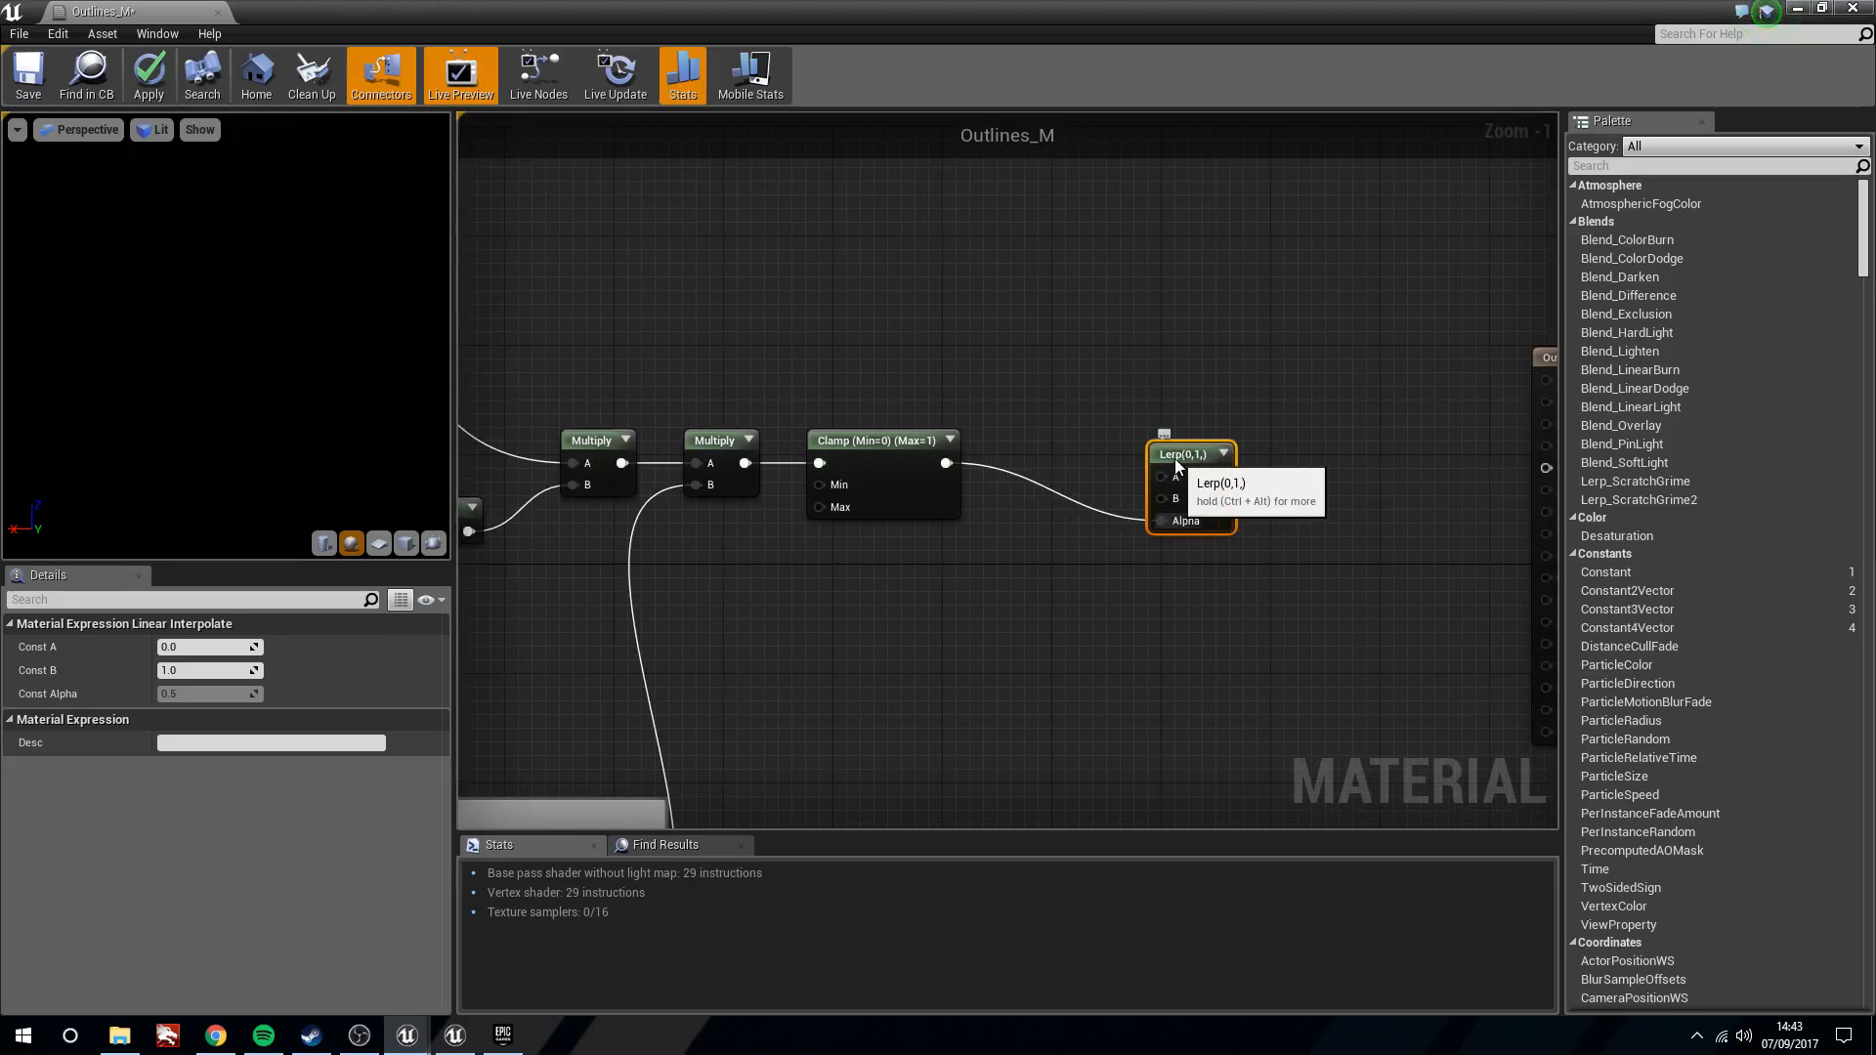
Add a Constant3Vector node above the Clamp and connect its output to the Lerp's B input
{"action": "right_click_drag", "start_coordinate": [957, 654], "coordinate": [992, 655]}
{"action": "left_click", "coordinate": [992, 654]}
{"action": "left_click_drag", "start_coordinate": [1016, 674], "coordinate": [1198, 497]}
Convert the black Constant3Vector to a parameter named Outline_Colour
{"action": "right_click", "coordinate": [1069, 281]}
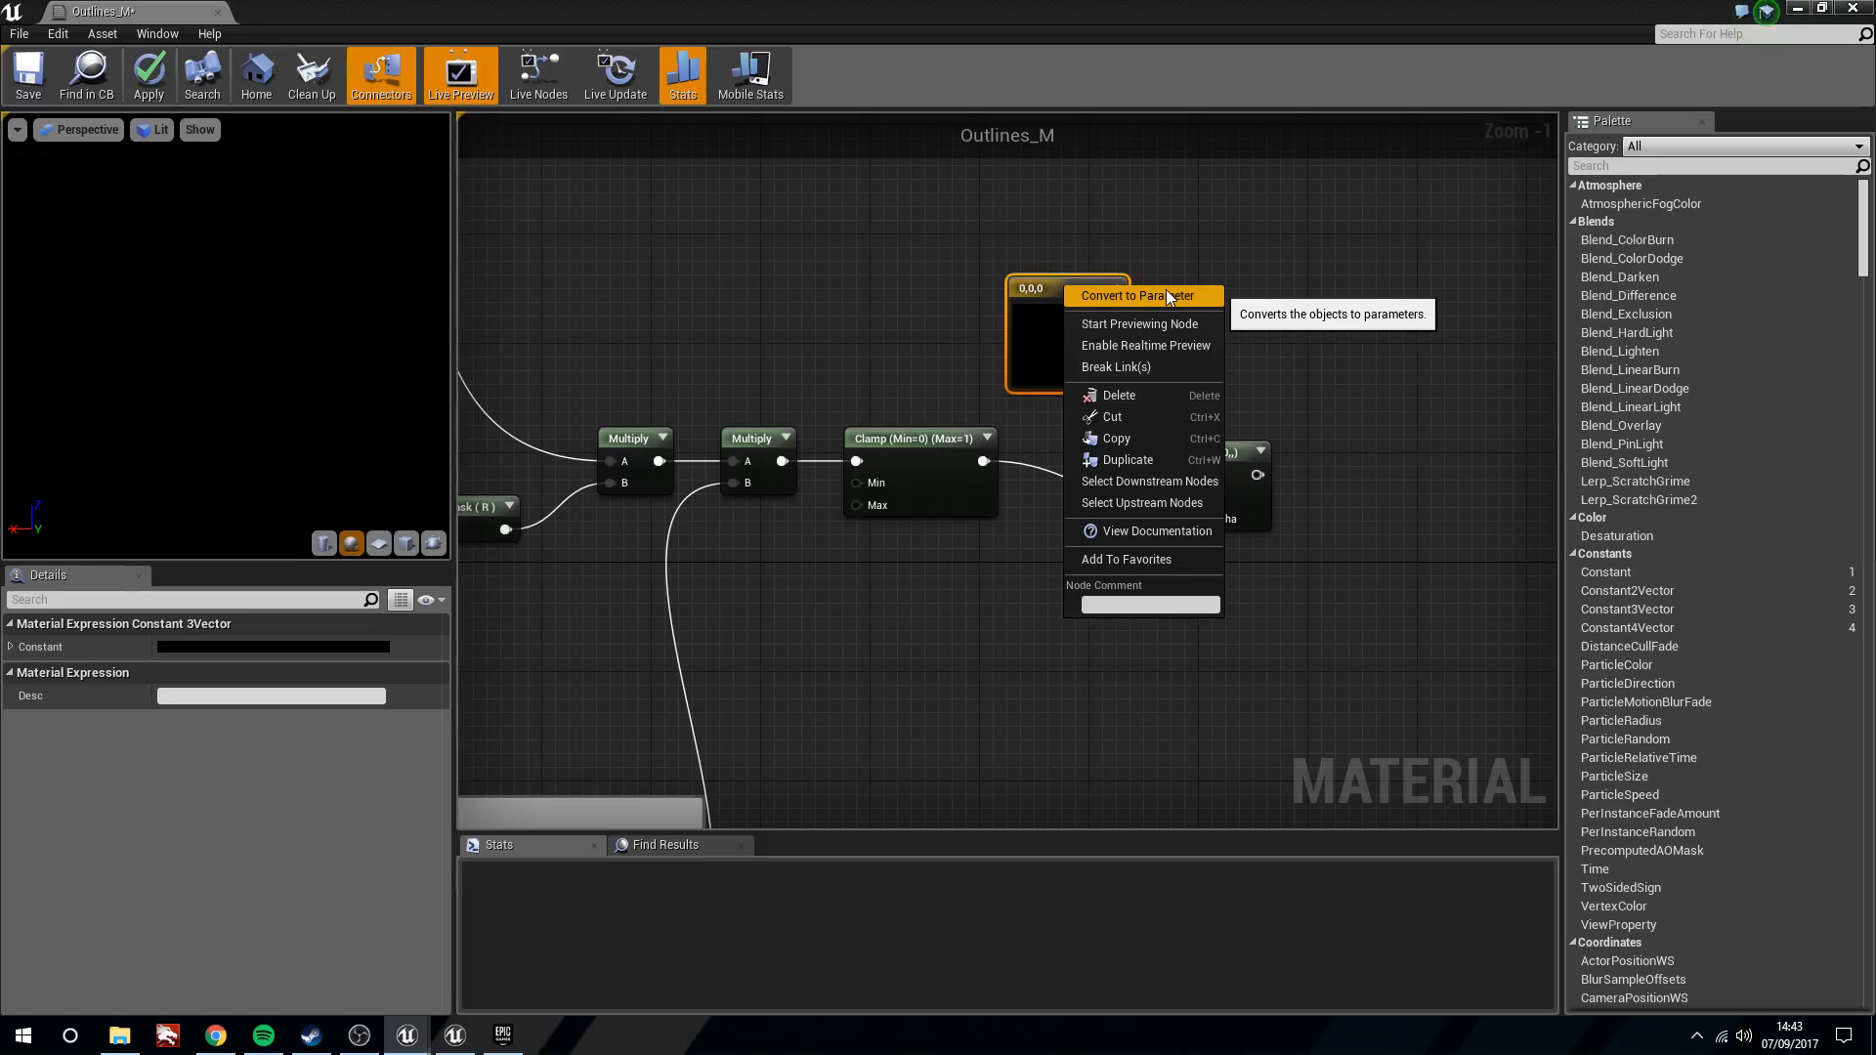
{"action": "key", "text": "Escape"}
{"action": "left_click", "coordinate": [255, 648]}
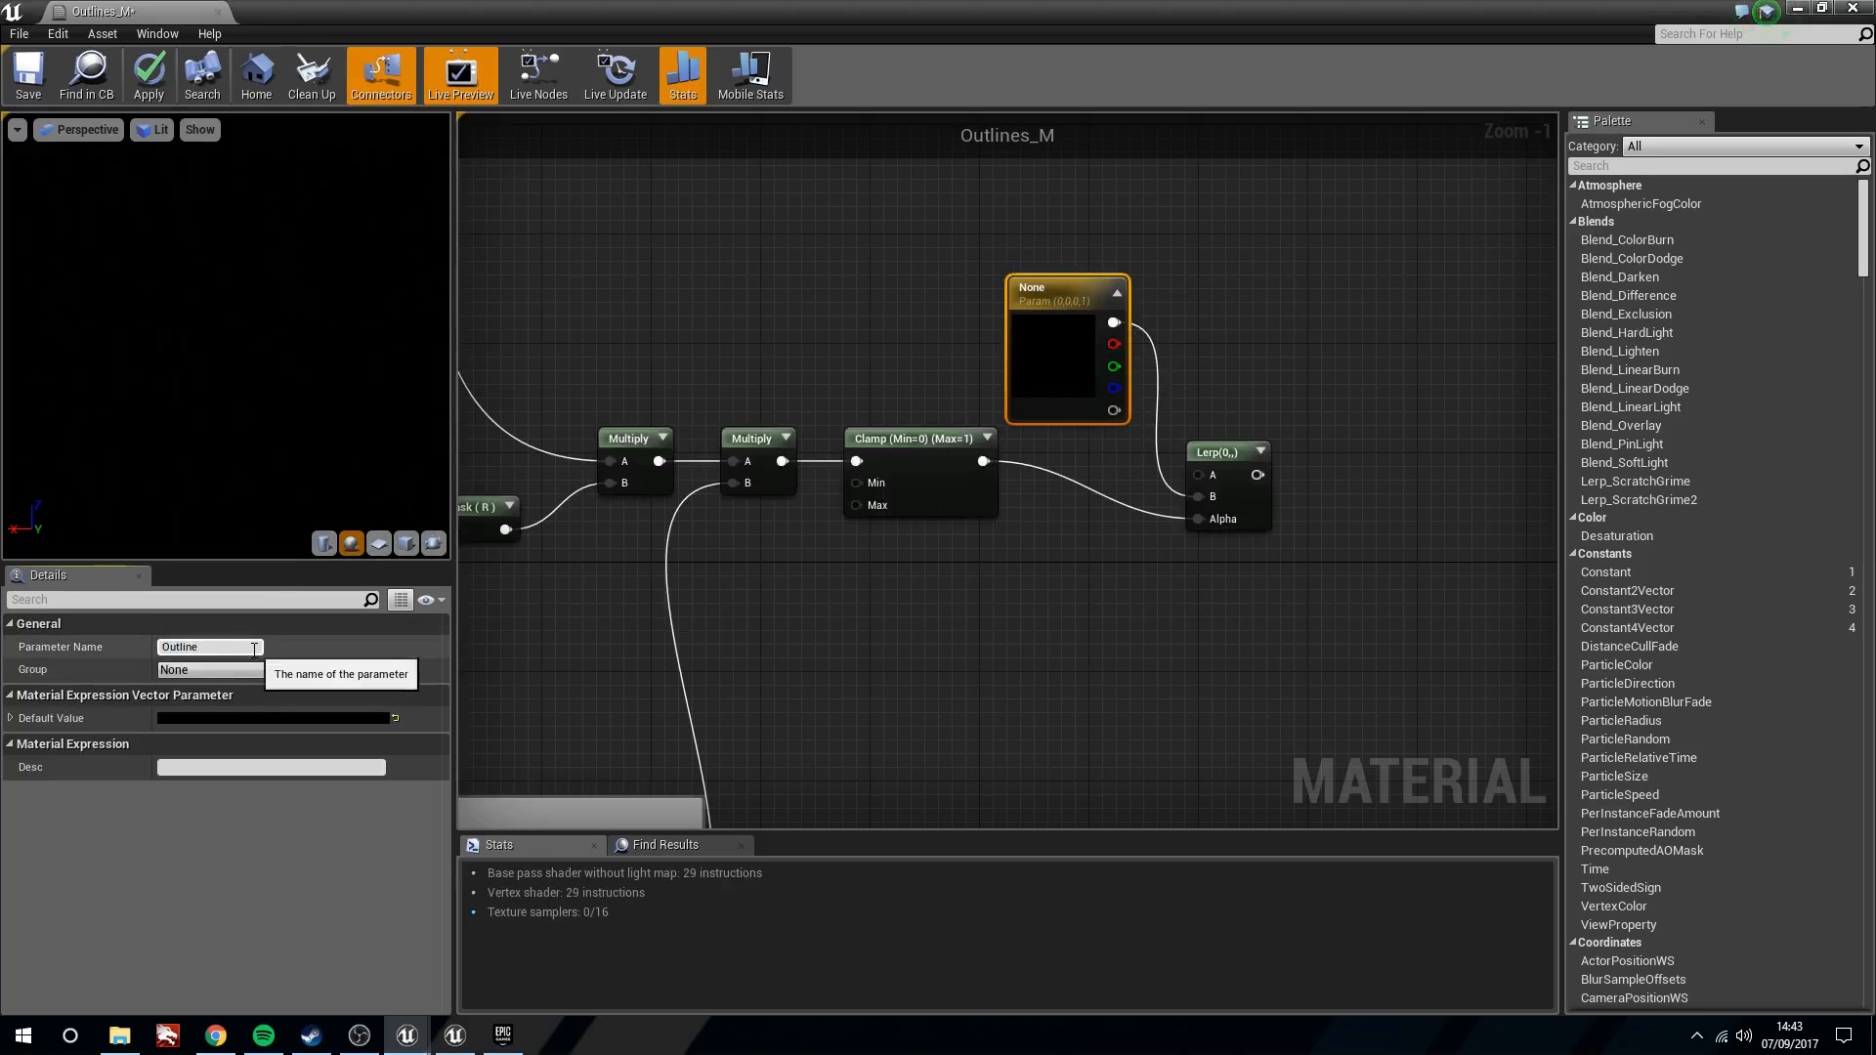
{"action": "type", "text": "Outline_Colour"}
{"action": "key", "text": "Return"}
Move the Outline_Colour parameter above the Clamp and shift the Lerp farther away from the Clamp
{"action": "left_click_drag", "start_coordinate": [1074, 368], "coordinate": [964, 355]}
{"action": "left_click", "coordinate": [1299, 465]}
{"action": "right_click_drag", "start_coordinate": [1302, 467], "coordinate": [1294, 471]}
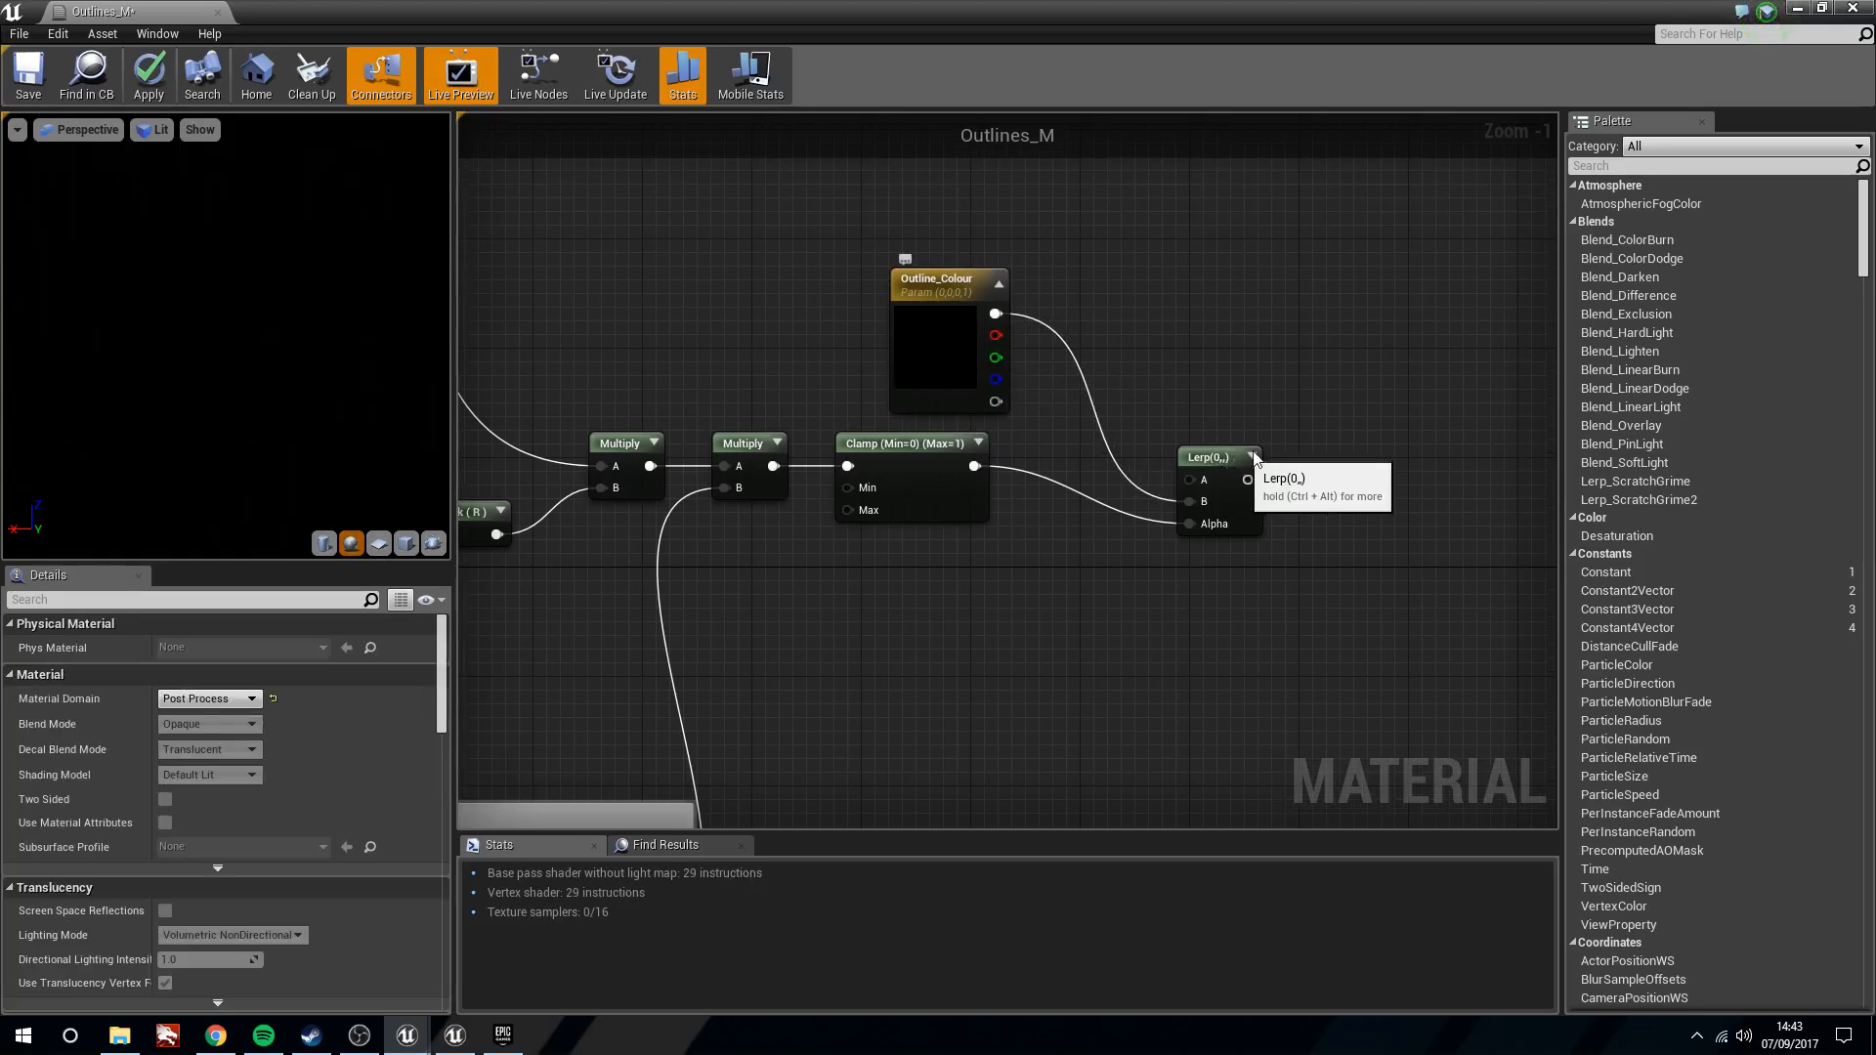
{"action": "left_click_drag", "start_coordinate": [1256, 458], "coordinate": [1256, 457]}
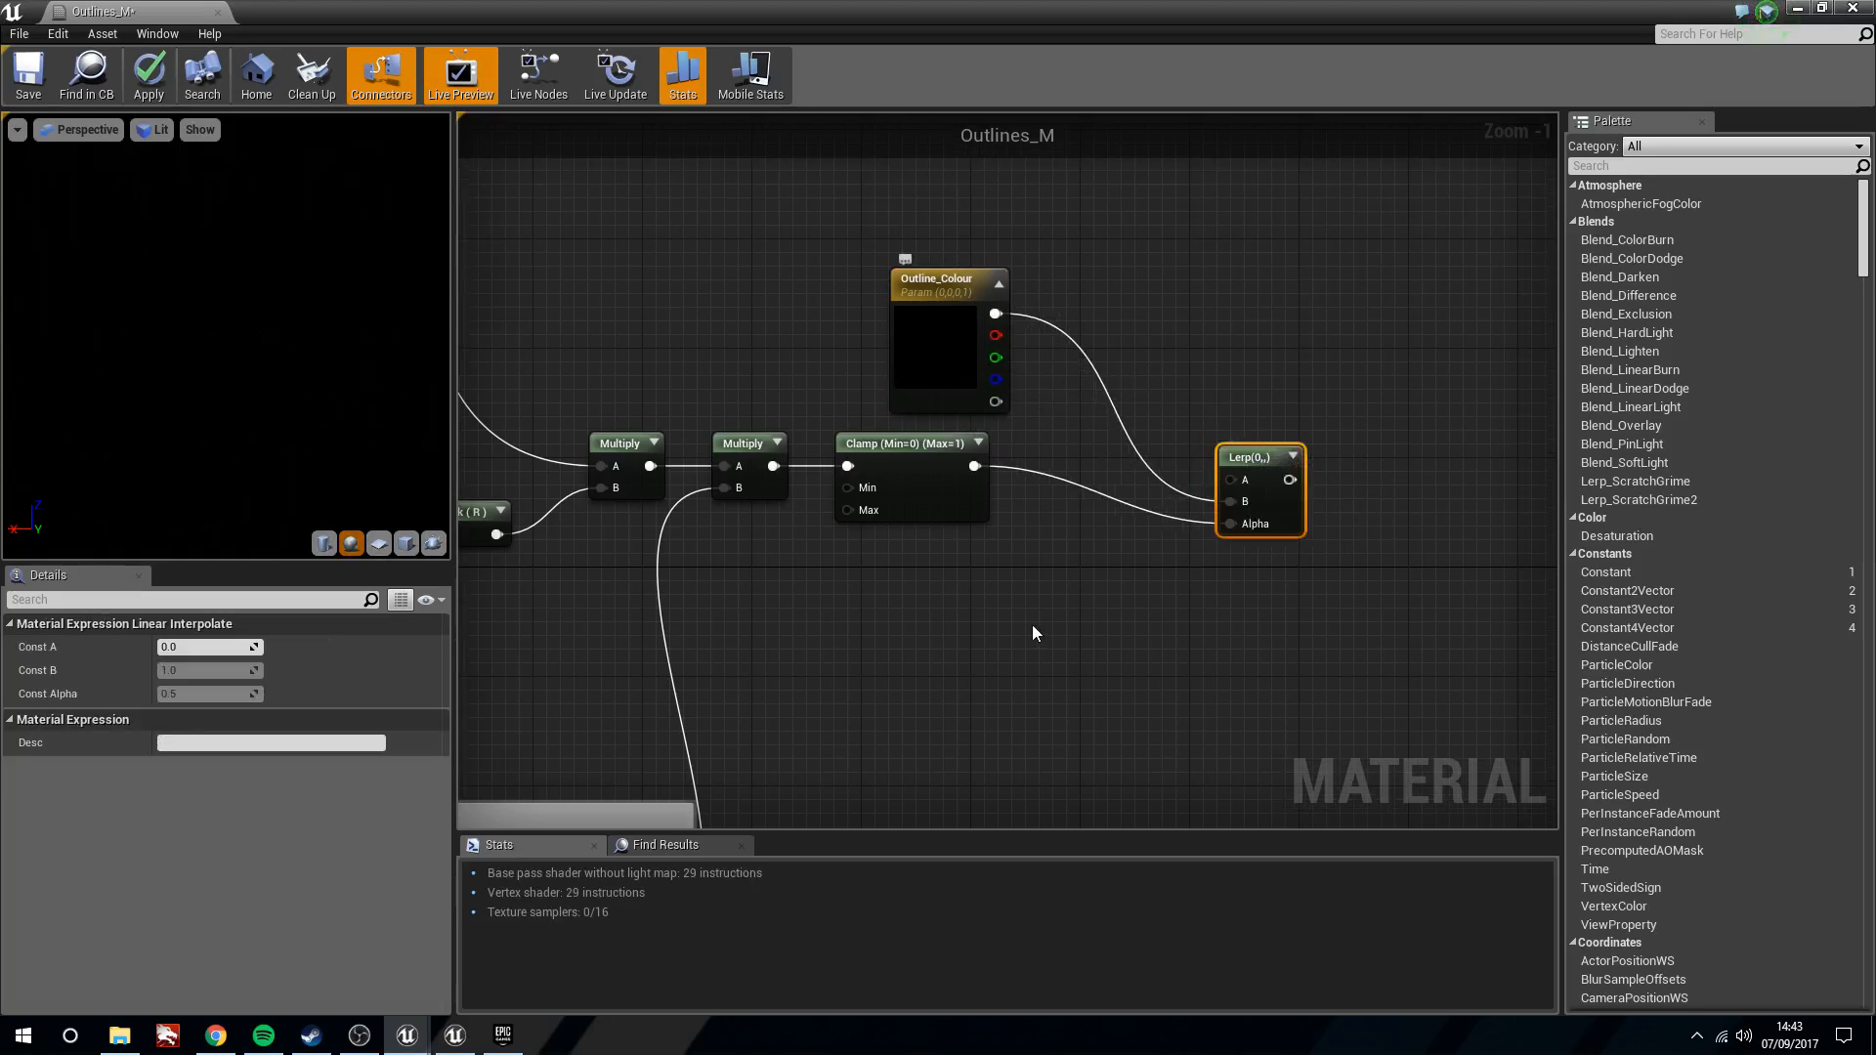
Add a SceneTexture node in the empty space beneath the Clamp and Lerp
{"action": "right_click_drag", "start_coordinate": [993, 619], "coordinate": [992, 507]}
{"action": "right_click", "coordinate": [993, 619]}
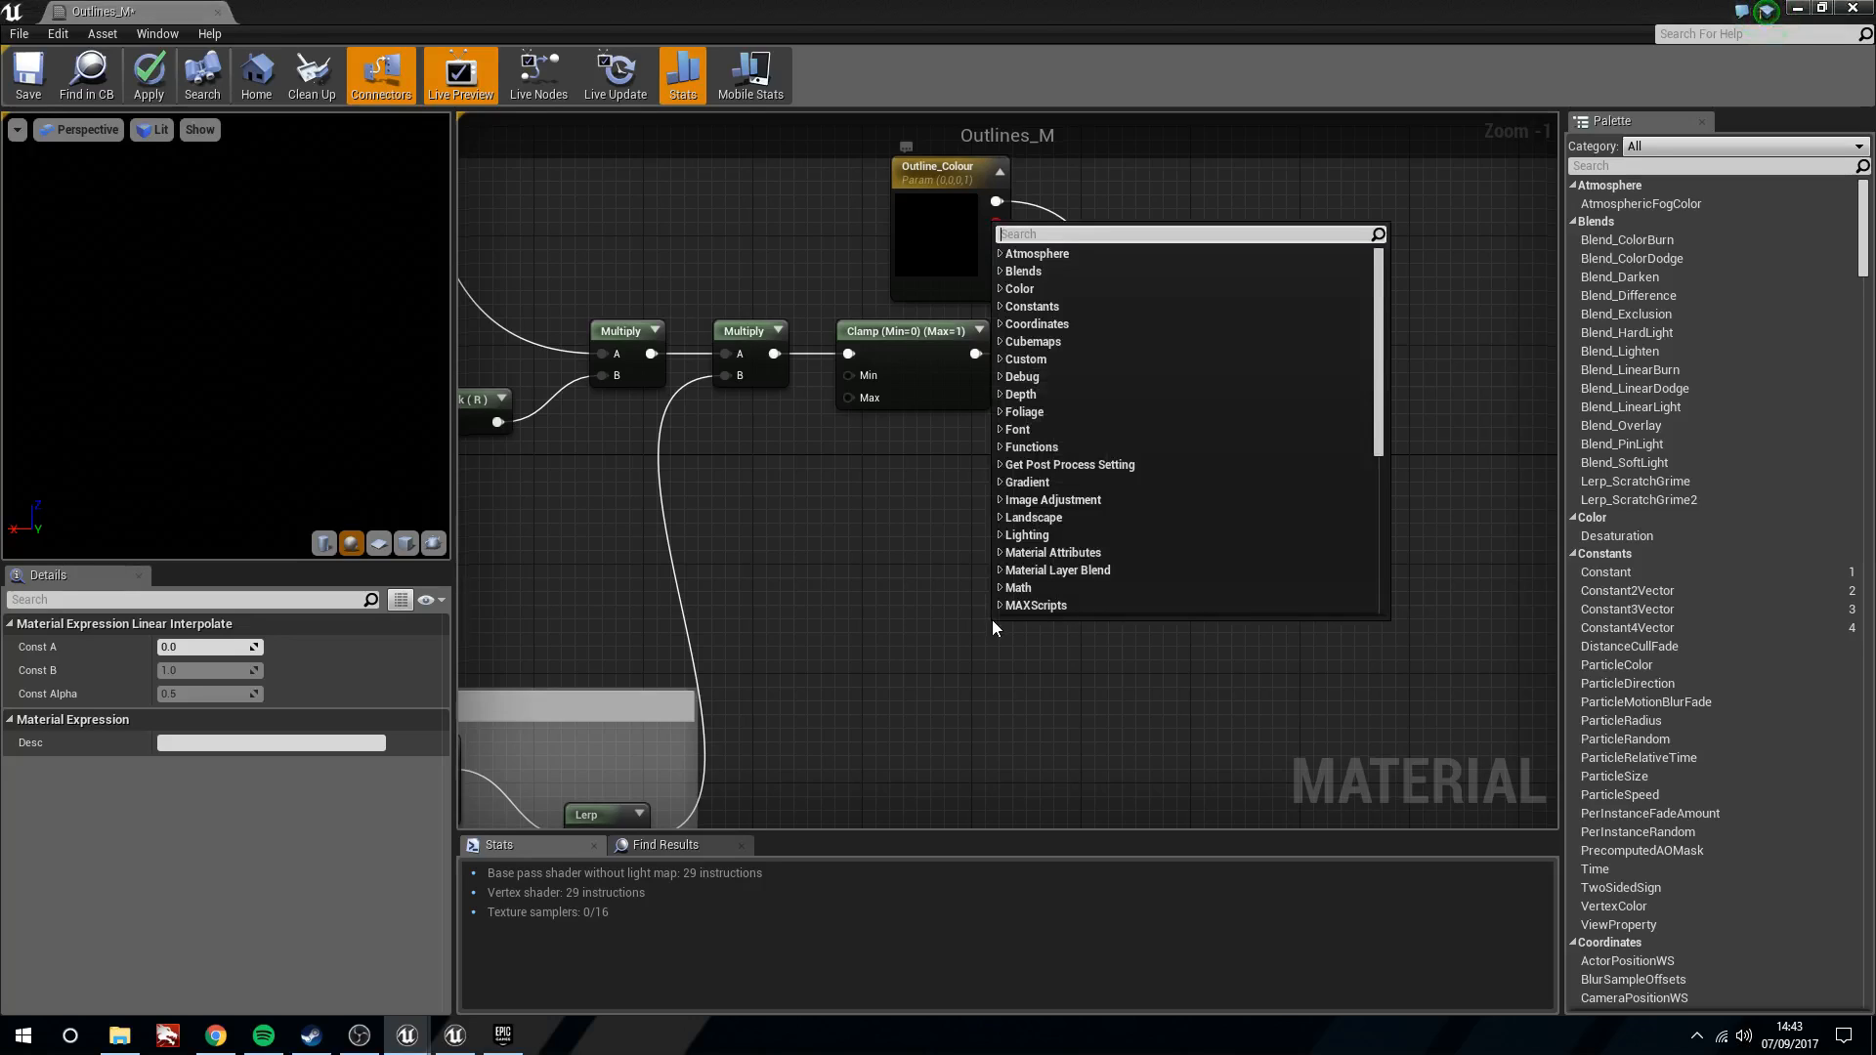
{"action": "type", "text": "scen"}
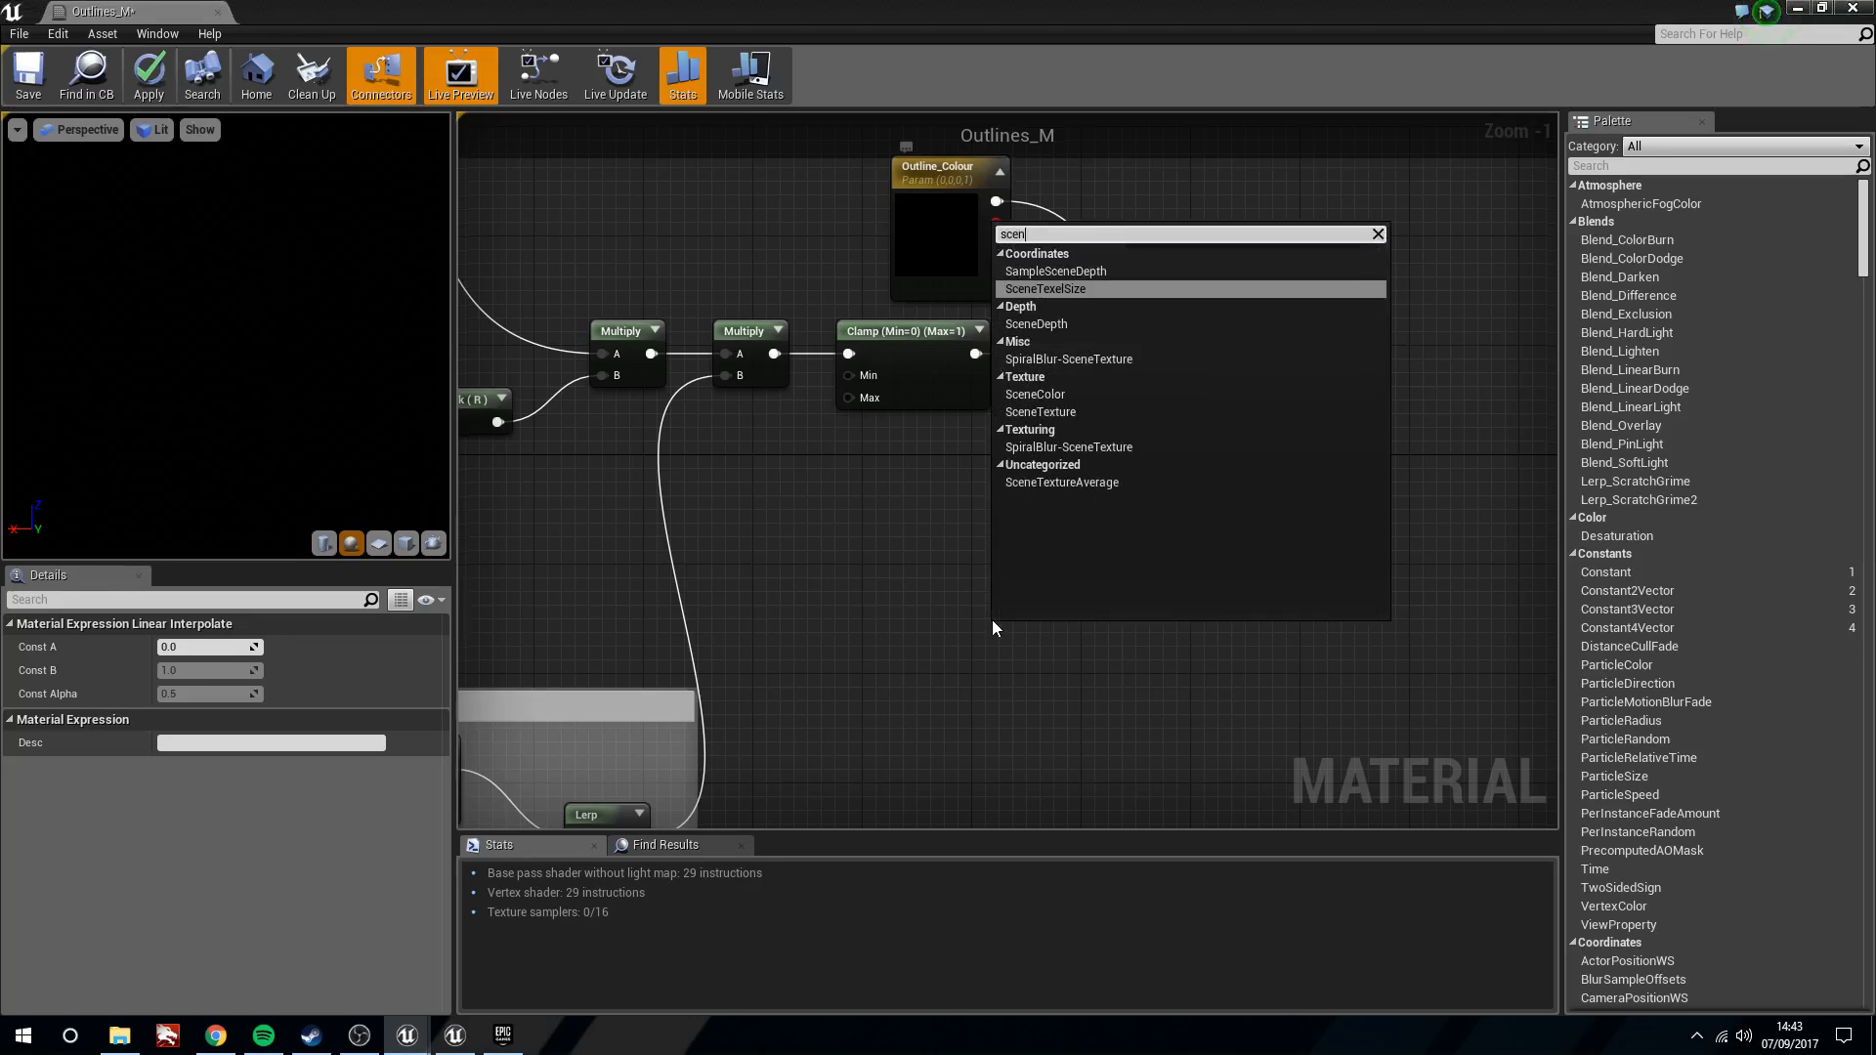
{"action": "key", "text": "Down"}
{"action": "key", "text": "Down"}
{"action": "key", "text": "Down"}
{"action": "key", "text": "Down"}
{"action": "key", "text": "Down"}
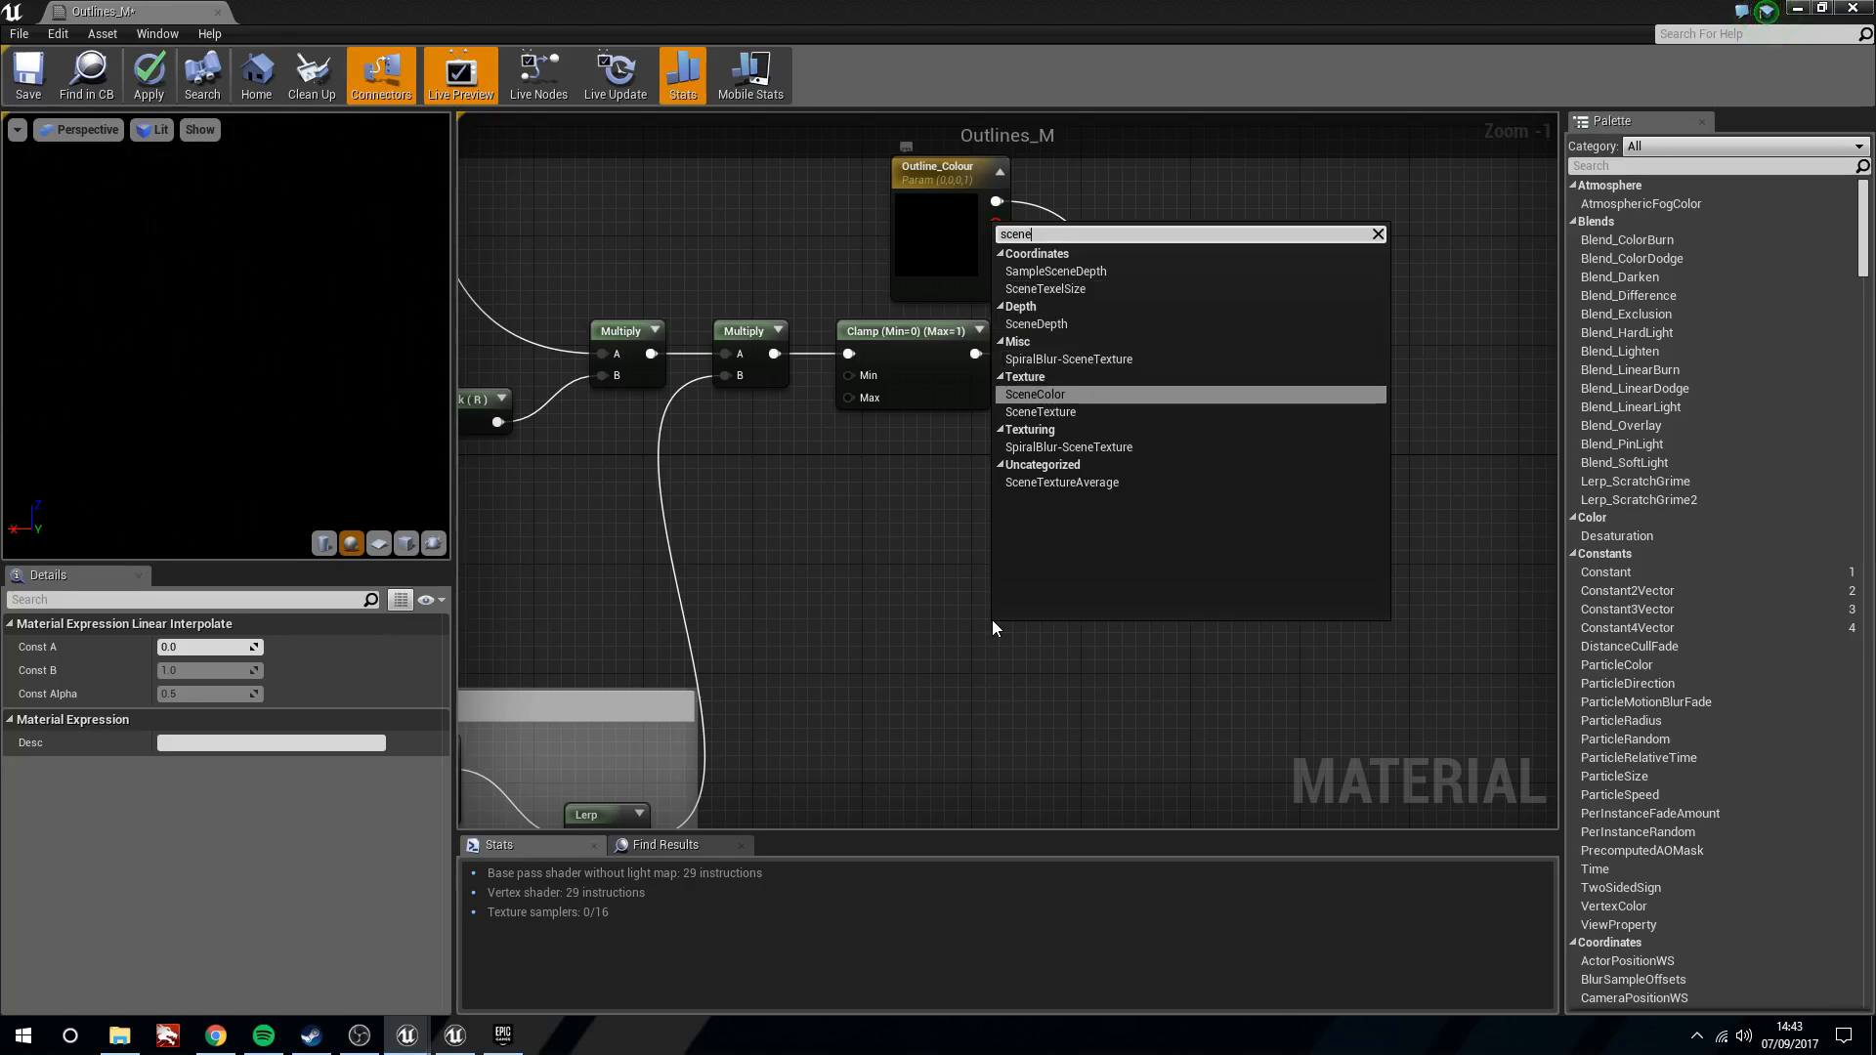
{"action": "key", "text": "Return"}
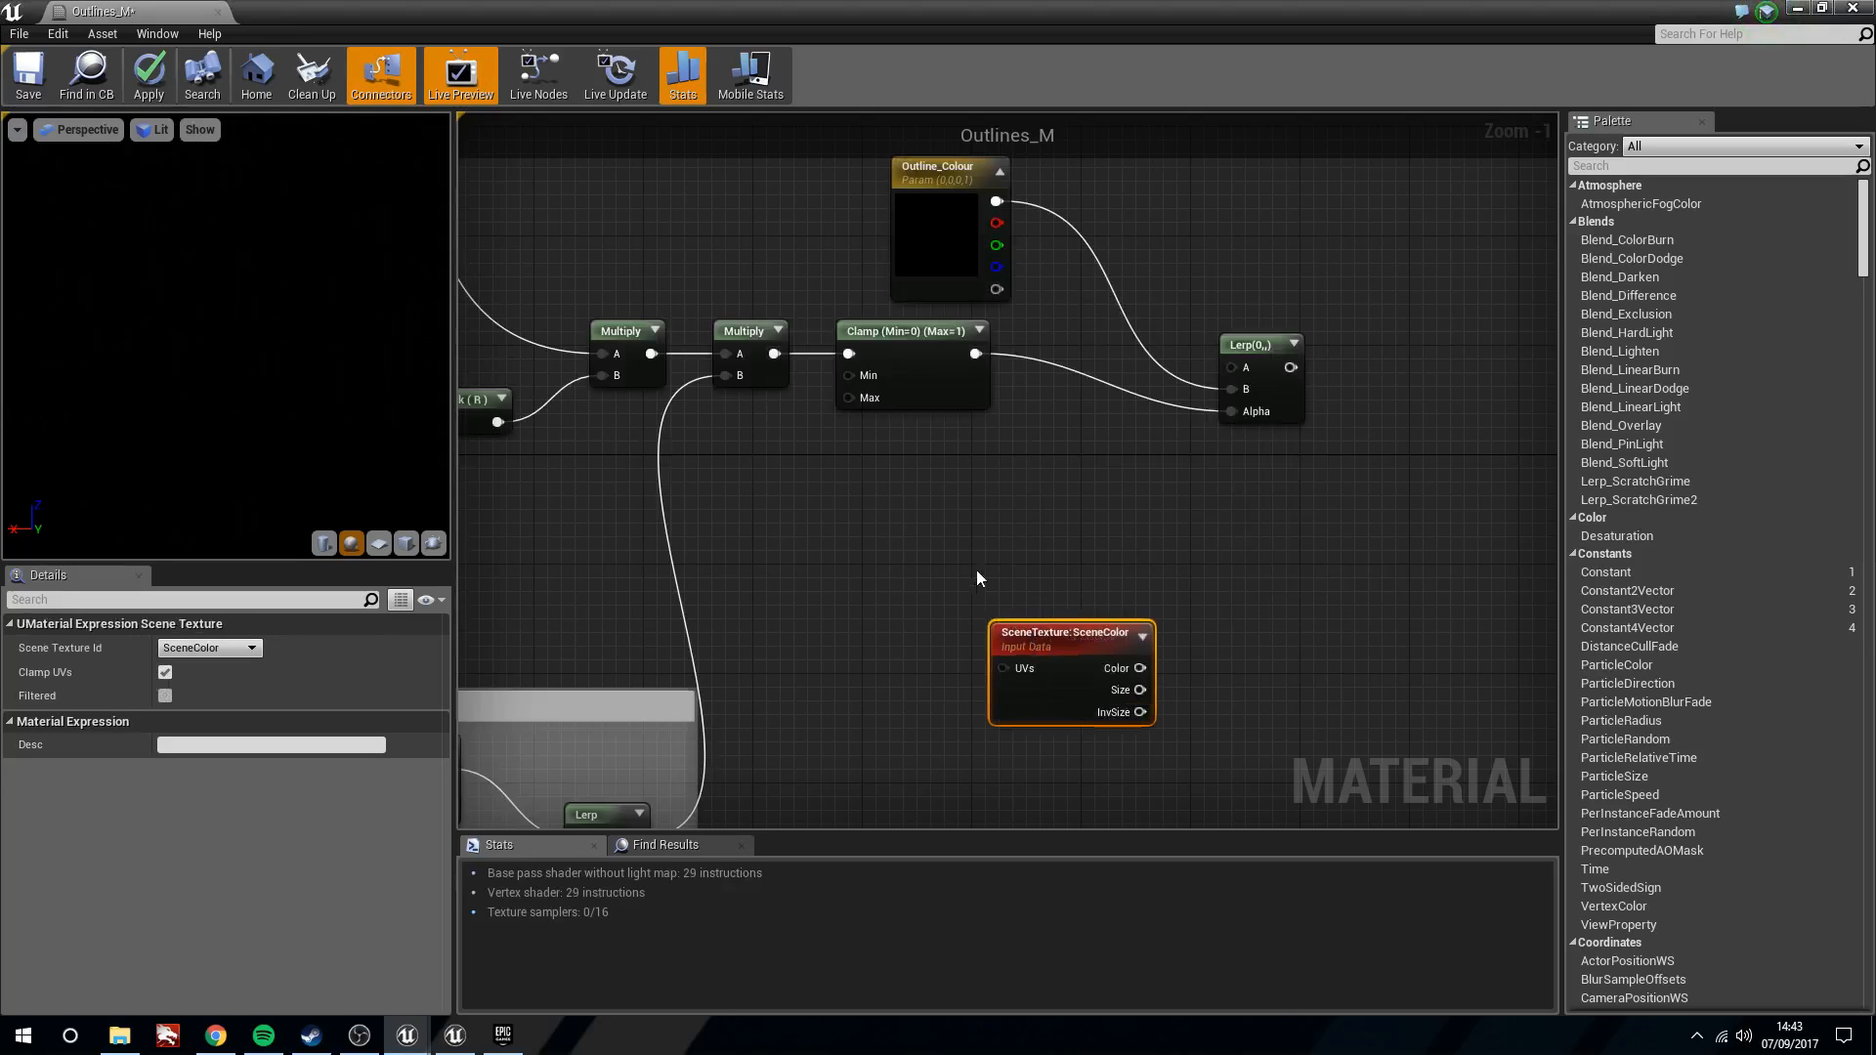
Set the SceneTexture node's Scene Texture Id to PostProcessInput0 and move the node closer to the Clamp
{"action": "left_click", "coordinate": [209, 648]}
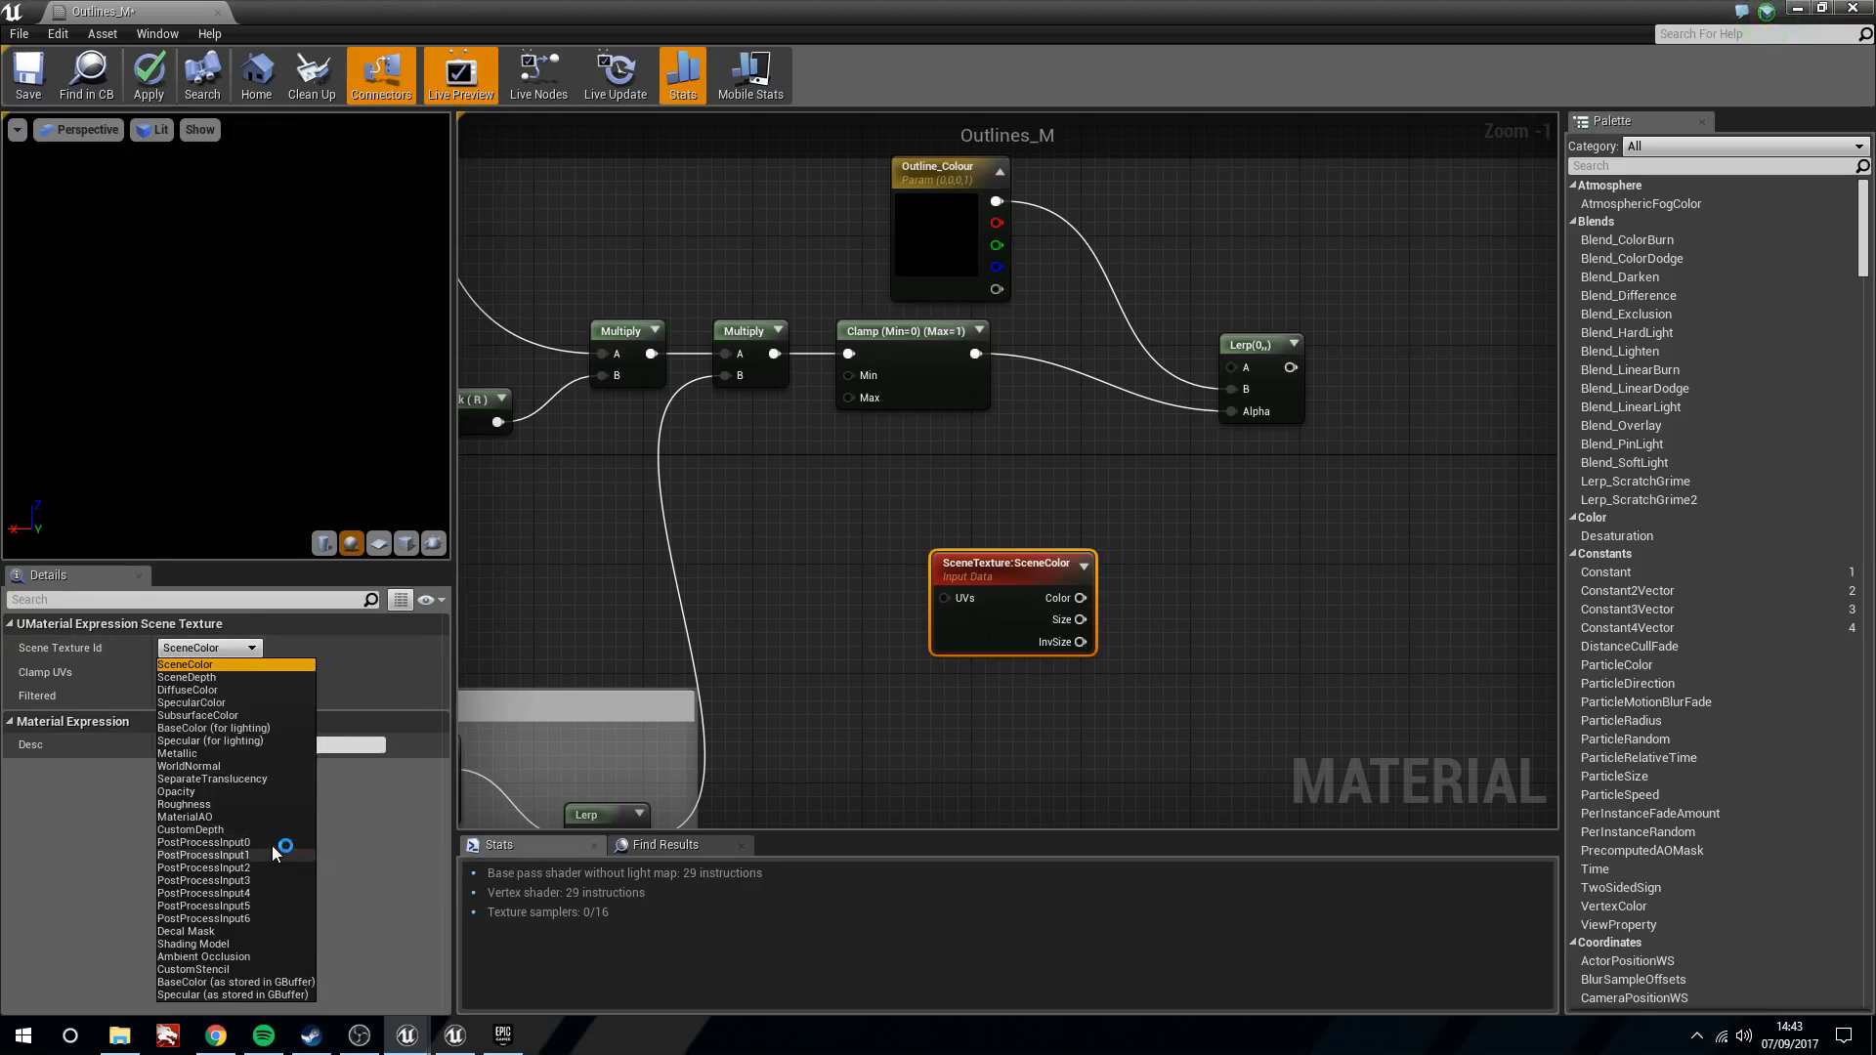
{"action": "left_click", "coordinate": [275, 847]}
{"action": "left_click_drag", "start_coordinate": [1010, 558], "coordinate": [1015, 501]}
Add a ComponentMask with R, G and B enabled, fed by PostProcessInput0's Color output, and align it beside that node
{"action": "right_click_drag", "start_coordinate": [1299, 593], "coordinate": [1079, 579]}
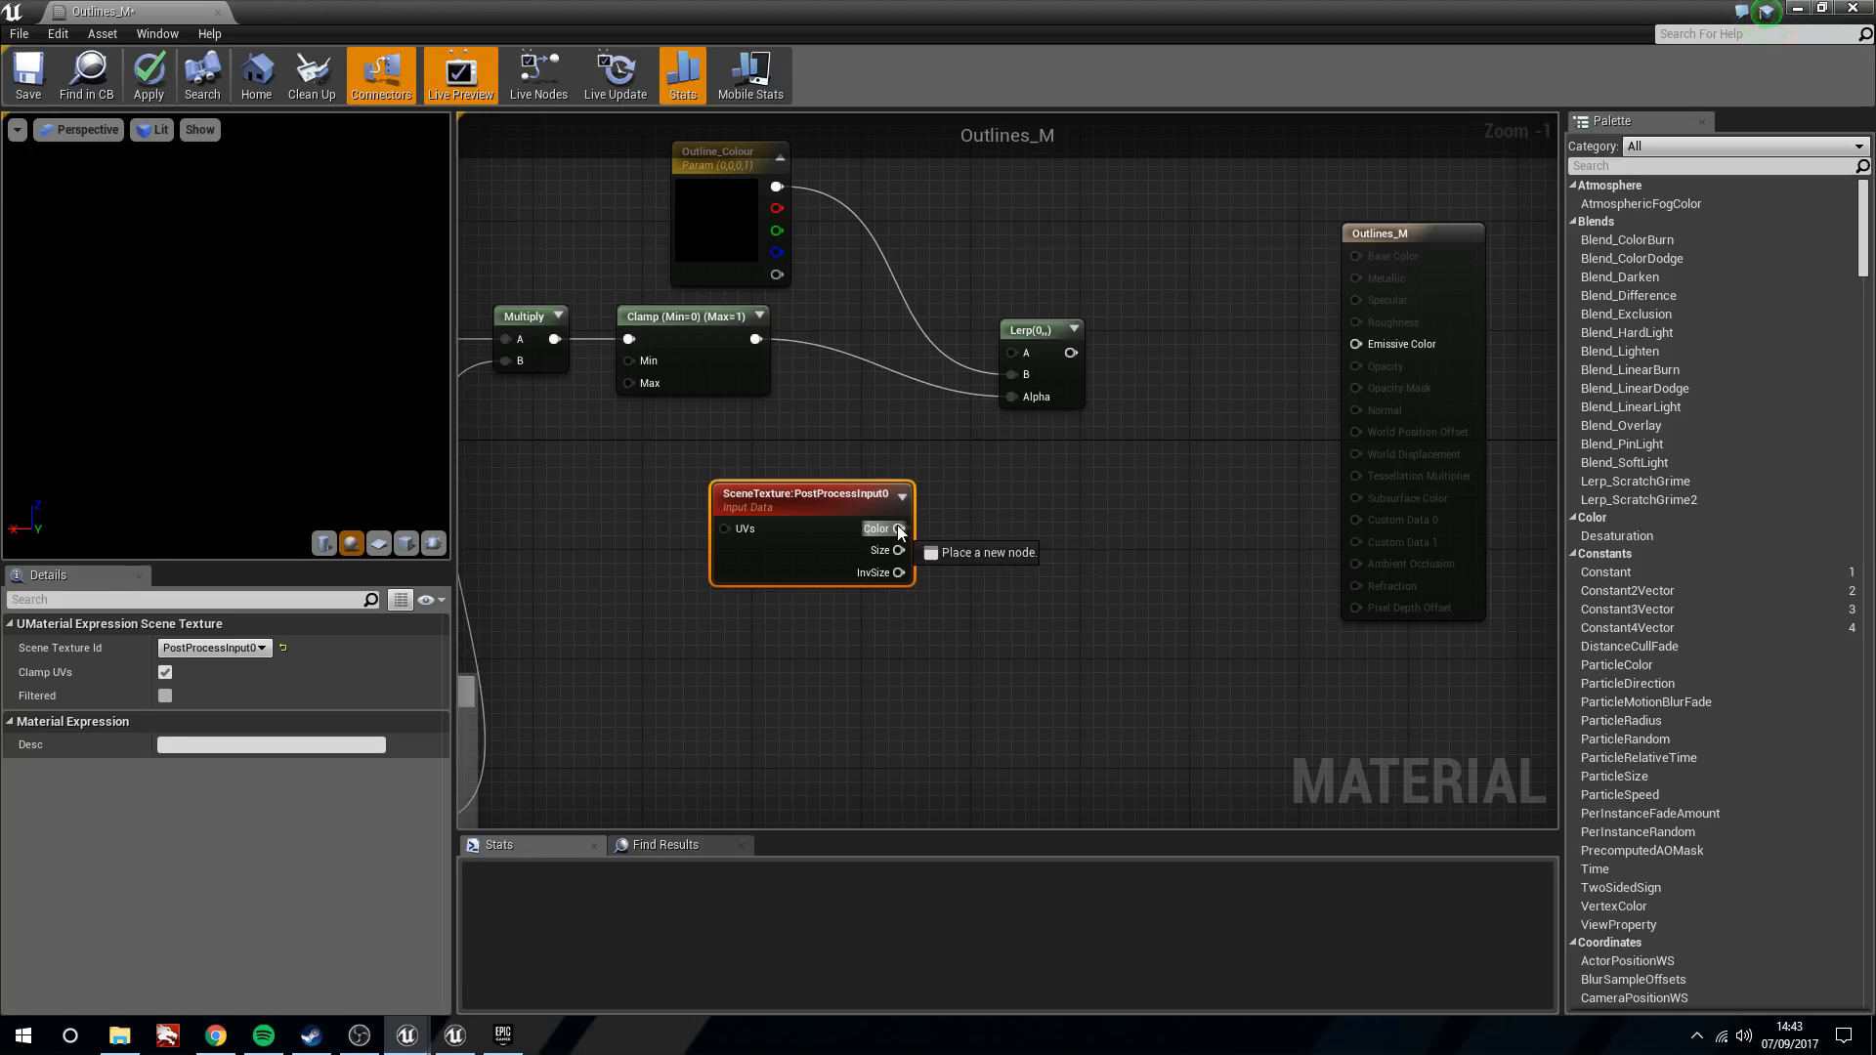
{"action": "left_click_drag", "start_coordinate": [899, 530], "coordinate": [1004, 566]}
{"action": "type", "text": "mask"}
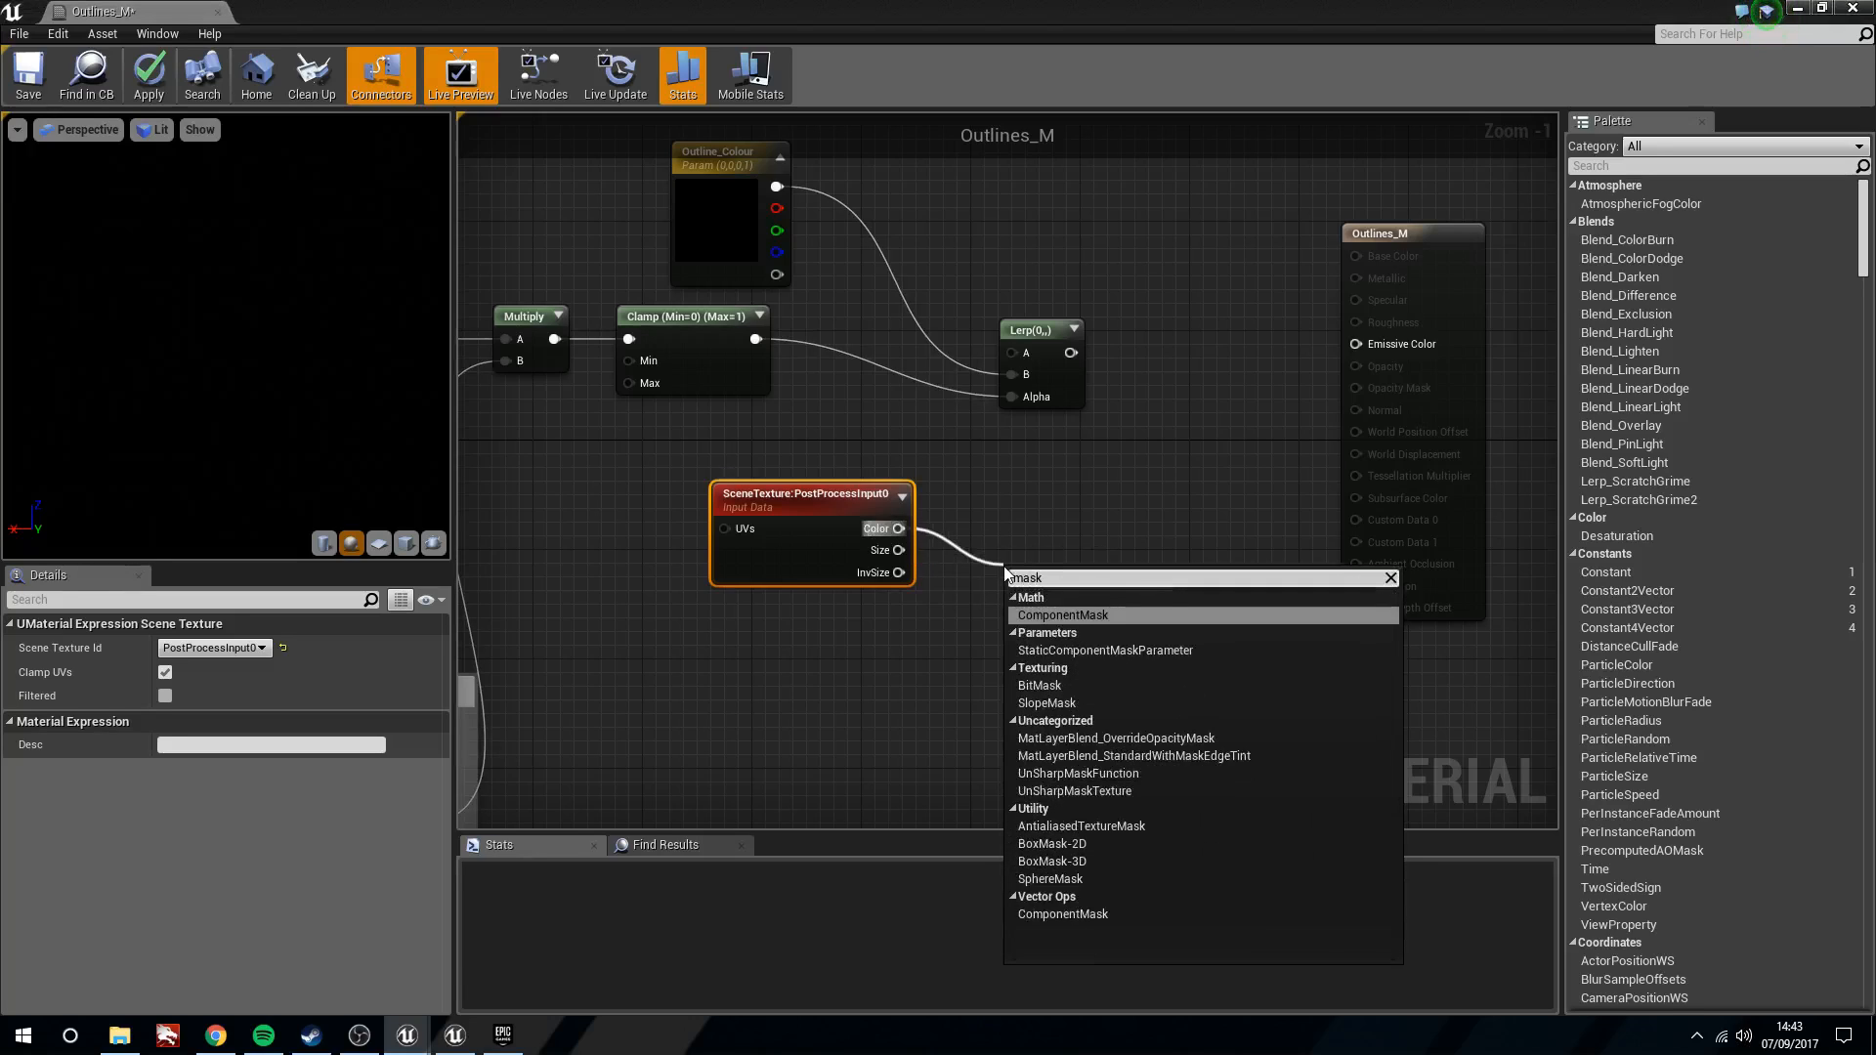
{"action": "key", "text": "Return"}
{"action": "left_click", "coordinate": [166, 695]}
{"action": "left_click_drag", "start_coordinate": [1054, 574], "coordinate": [996, 492]}
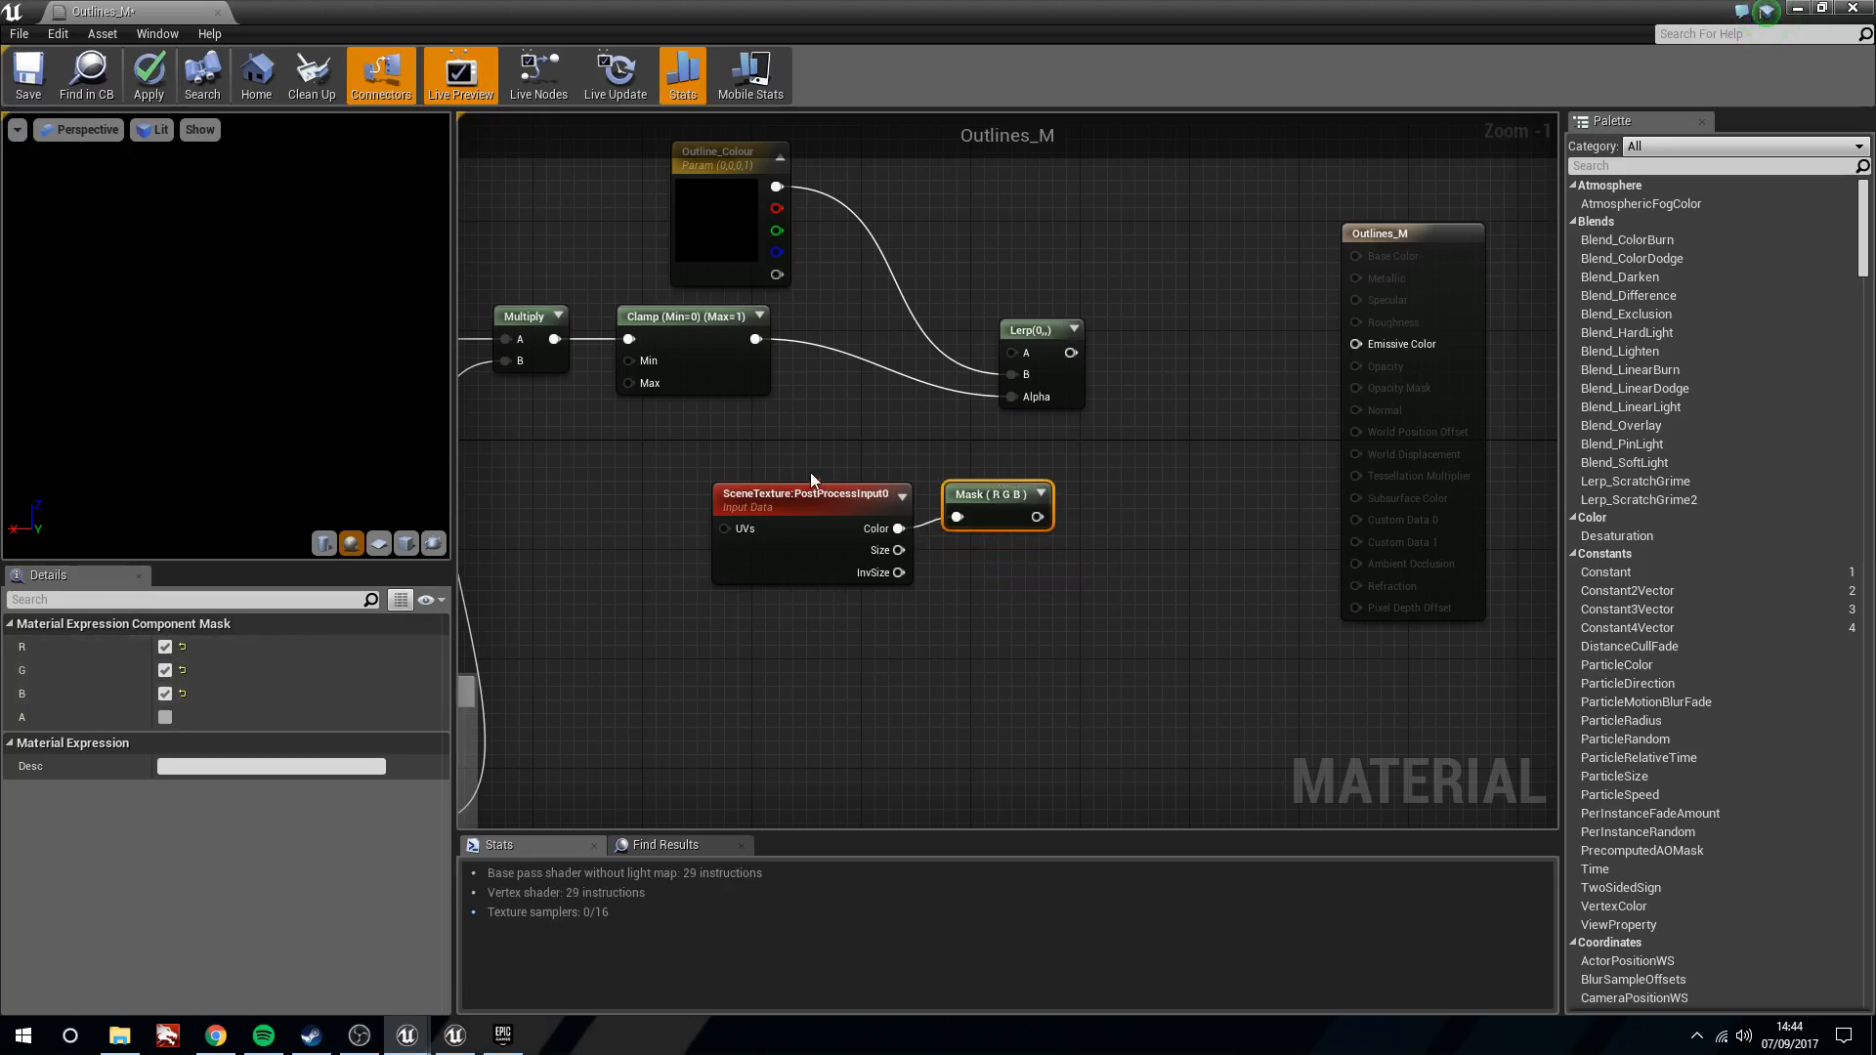
Select the PostProcessInput0 and Mask (R G B) nodes and move them together beneath the Clamp
{"action": "left_click", "coordinate": [840, 496], "text": "ctrl"}
{"action": "right_click_drag", "start_coordinate": [842, 498], "coordinate": [999, 508]}
{"action": "left_click_drag", "start_coordinate": [1000, 508], "coordinate": [904, 535]}
{"action": "left_click", "coordinate": [1149, 647]}
{"action": "right_click_drag", "start_coordinate": [1112, 664], "coordinate": [1004, 636]}
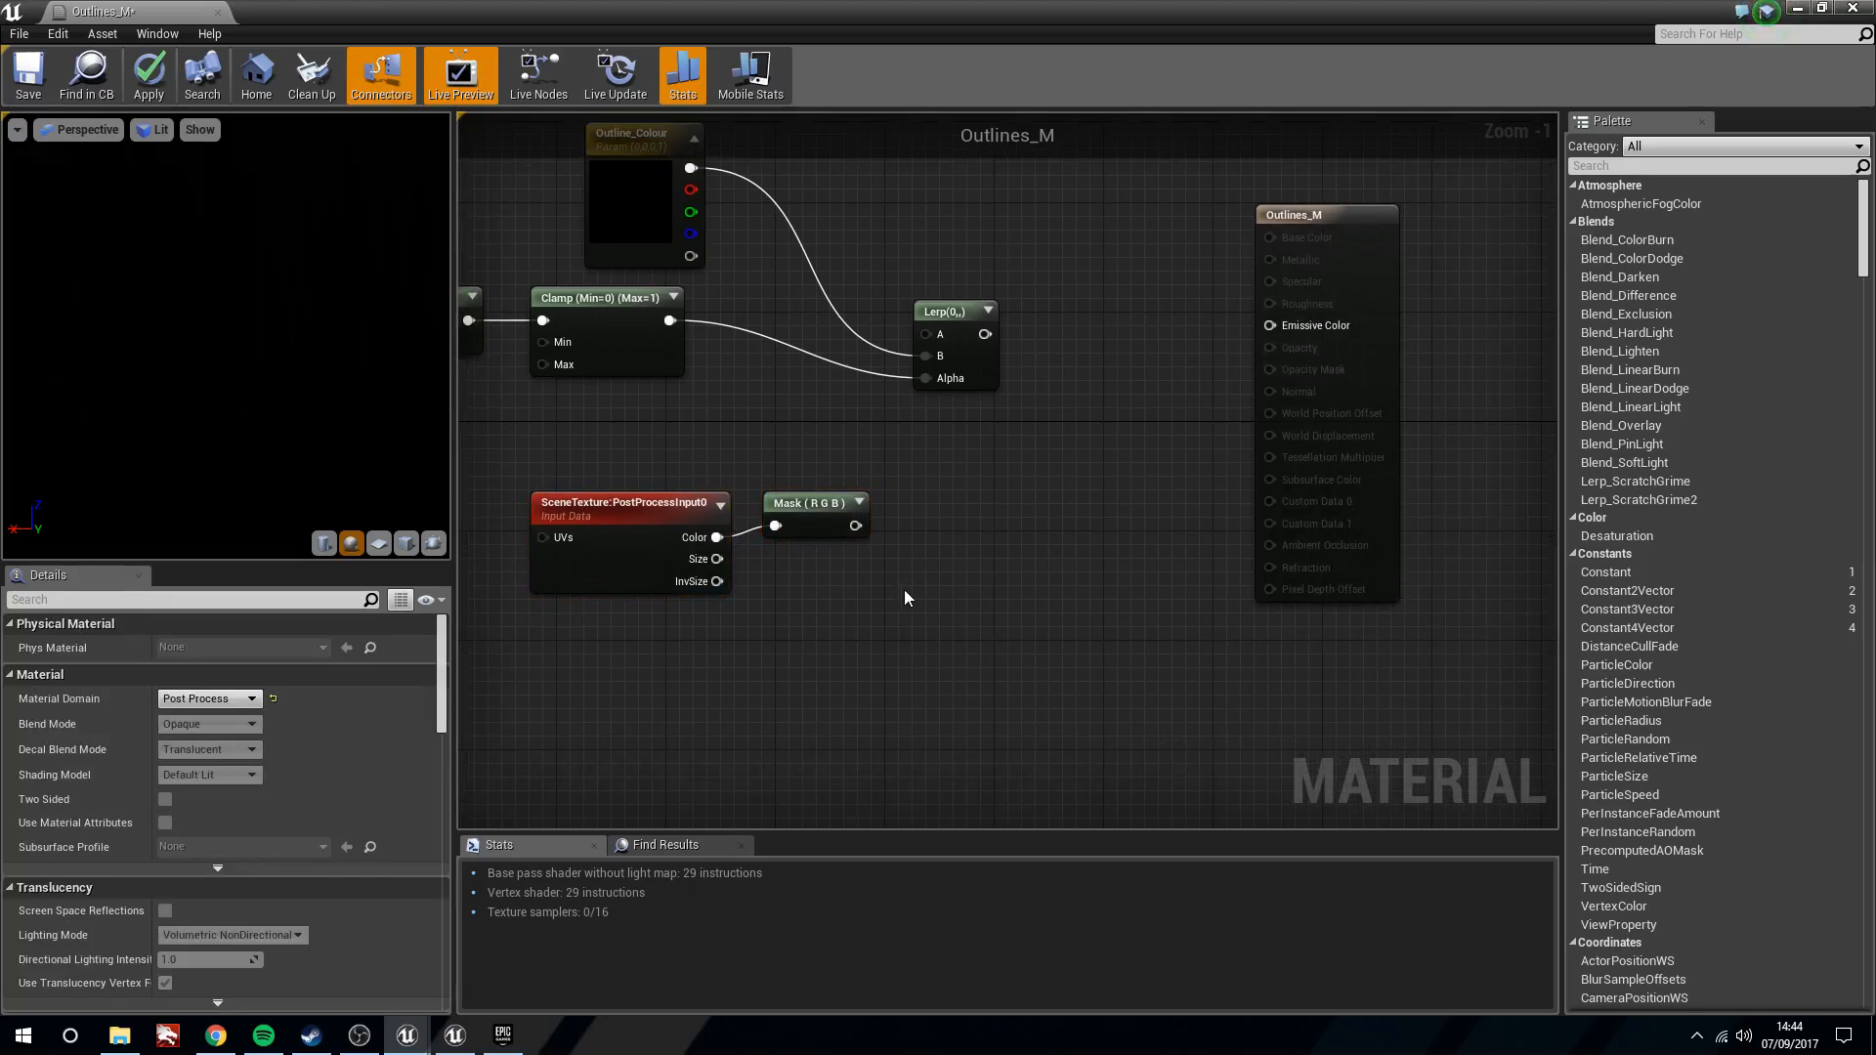
{"action": "left_click_drag", "start_coordinate": [855, 525], "coordinate": [964, 543]}
{"action": "type", "text": "lerp"}
{"action": "key", "text": "Return"}
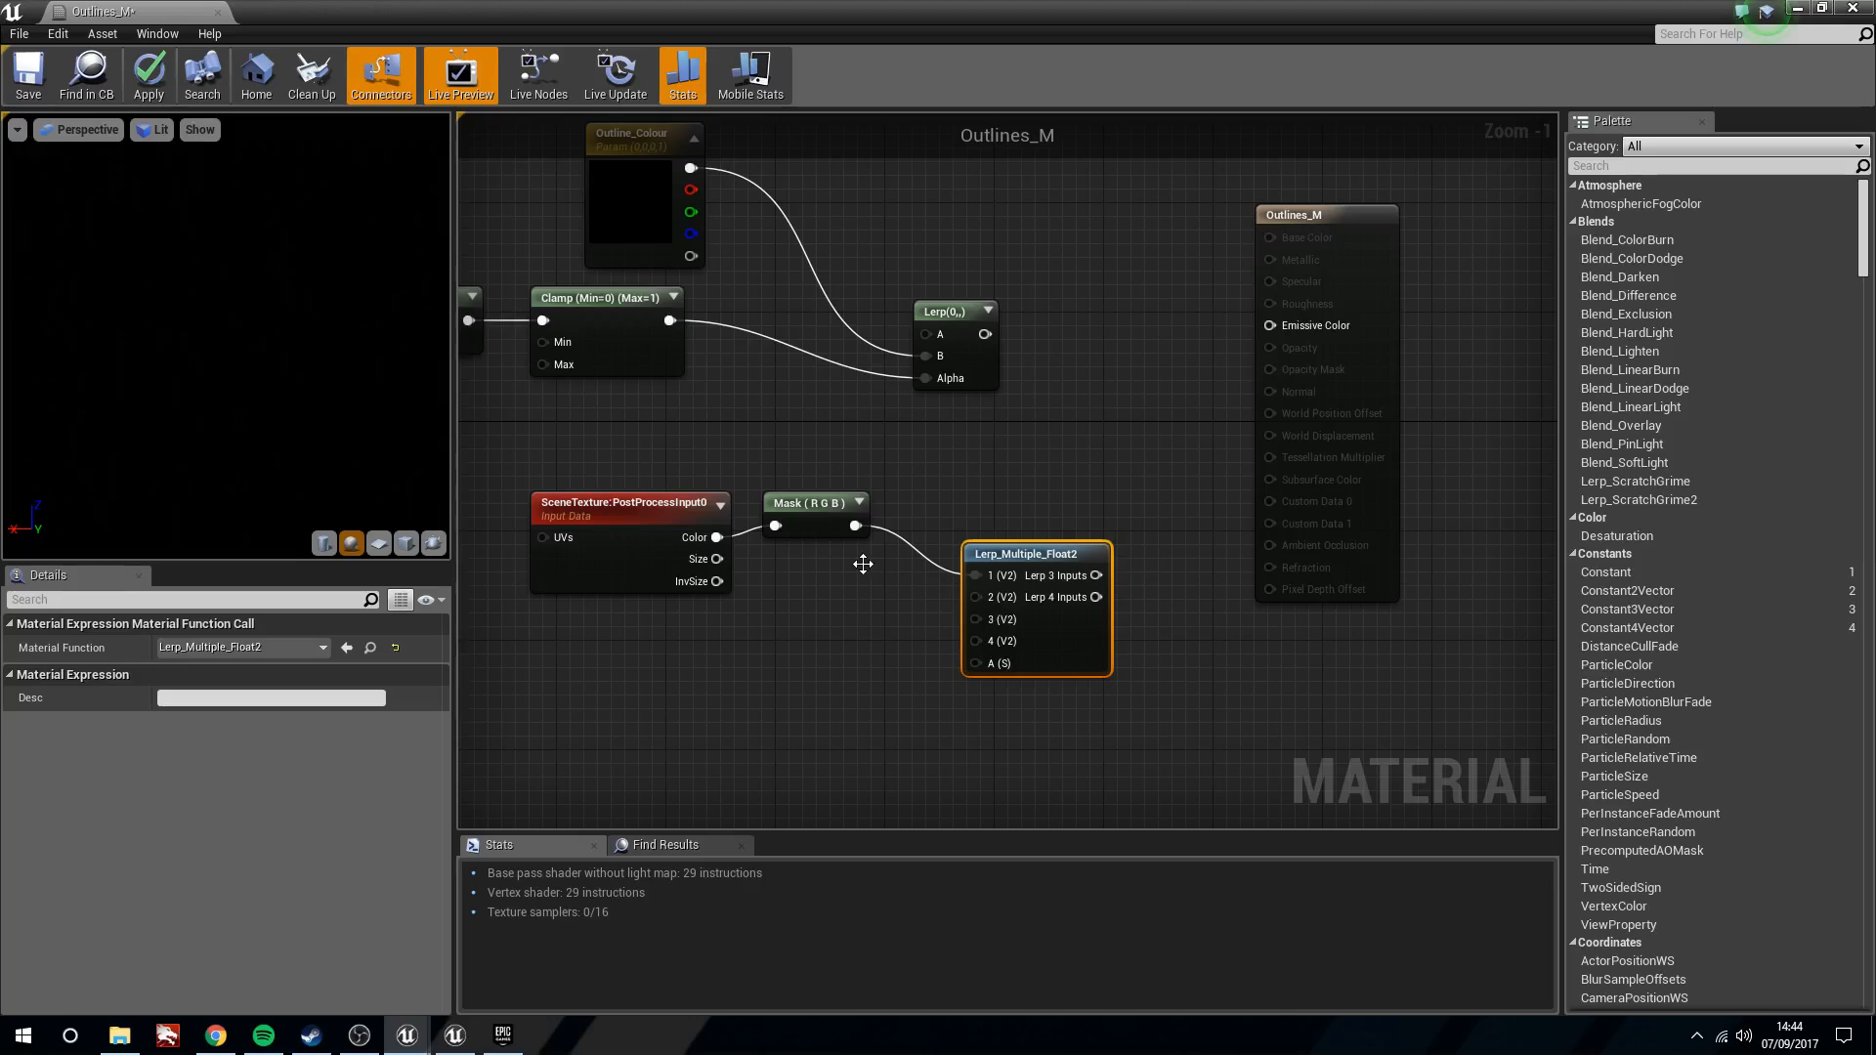
{"action": "key", "text": "Delete"}
Add a second Lerp beside the Mask (R G B) node, with the mask's output connected to its A input
{"action": "key", "text": "l"}
{"action": "left_click", "coordinate": [936, 544]}
{"action": "left_click_drag", "start_coordinate": [856, 527], "coordinate": [959, 578]}
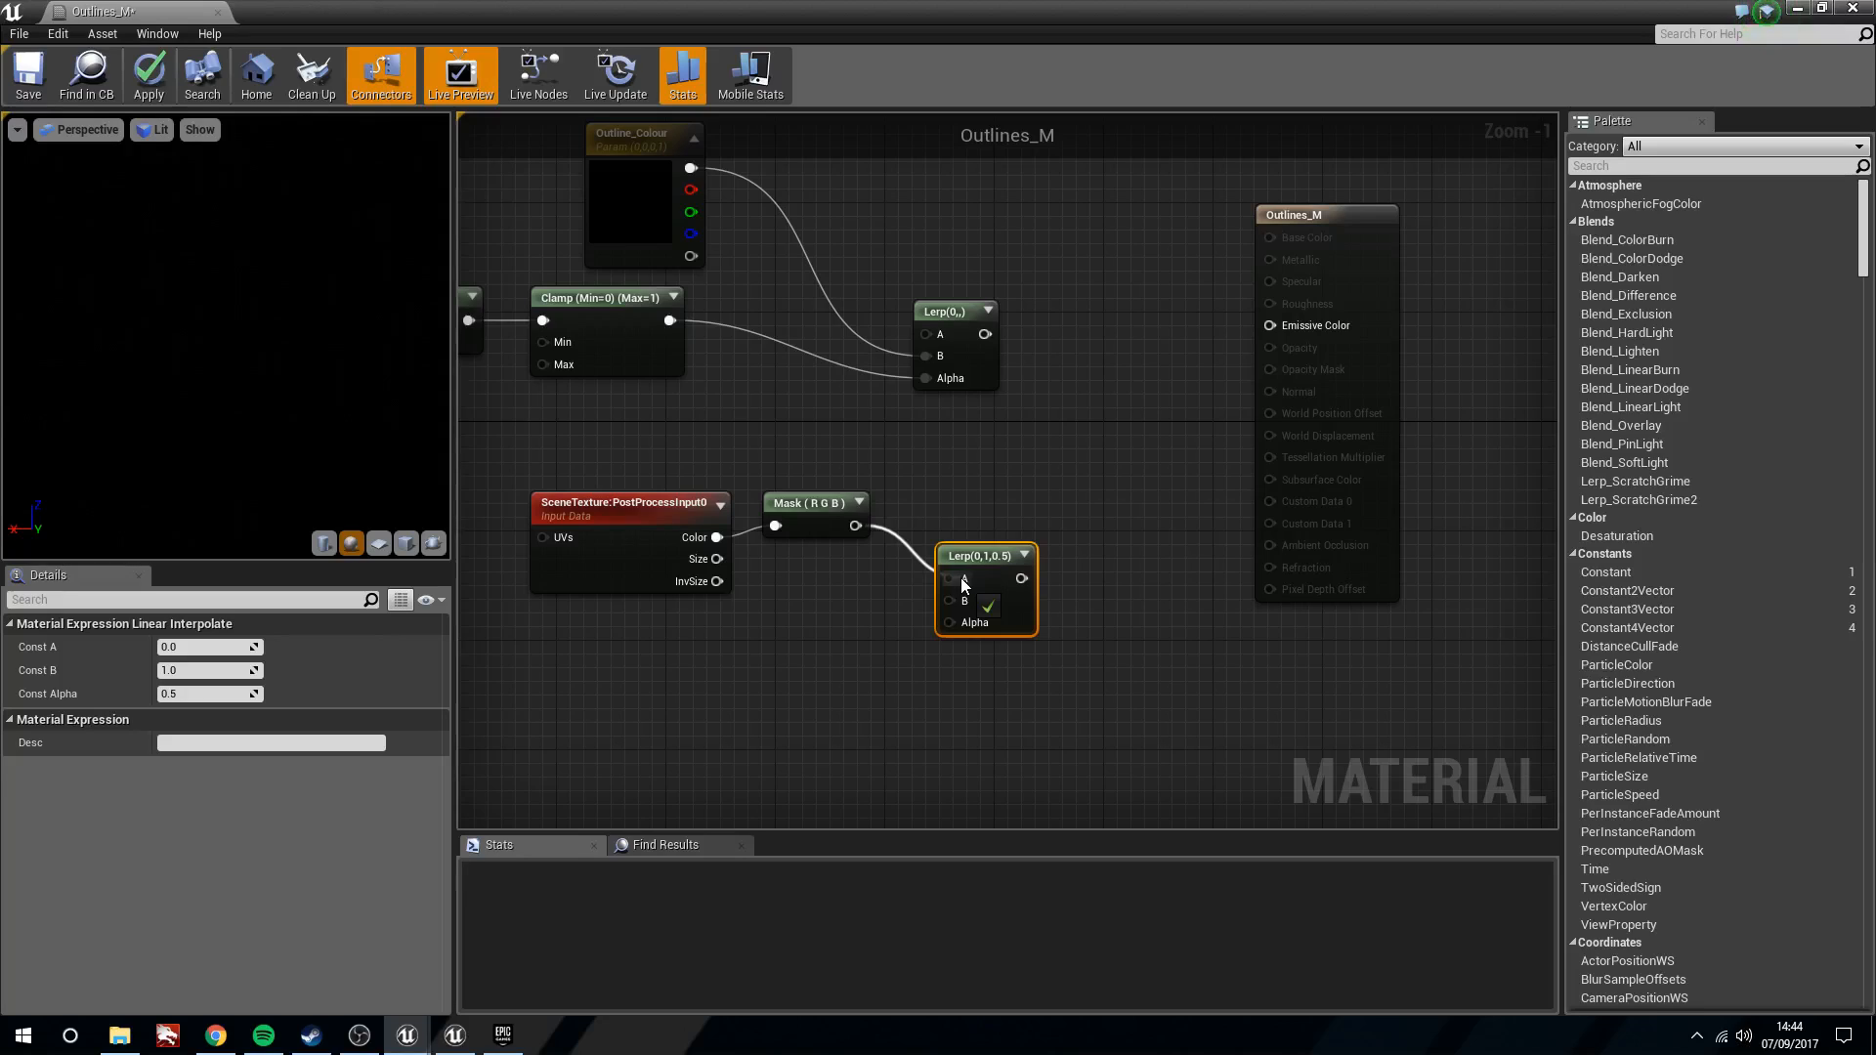
{"action": "left_click_drag", "start_coordinate": [958, 572], "coordinate": [982, 503]}
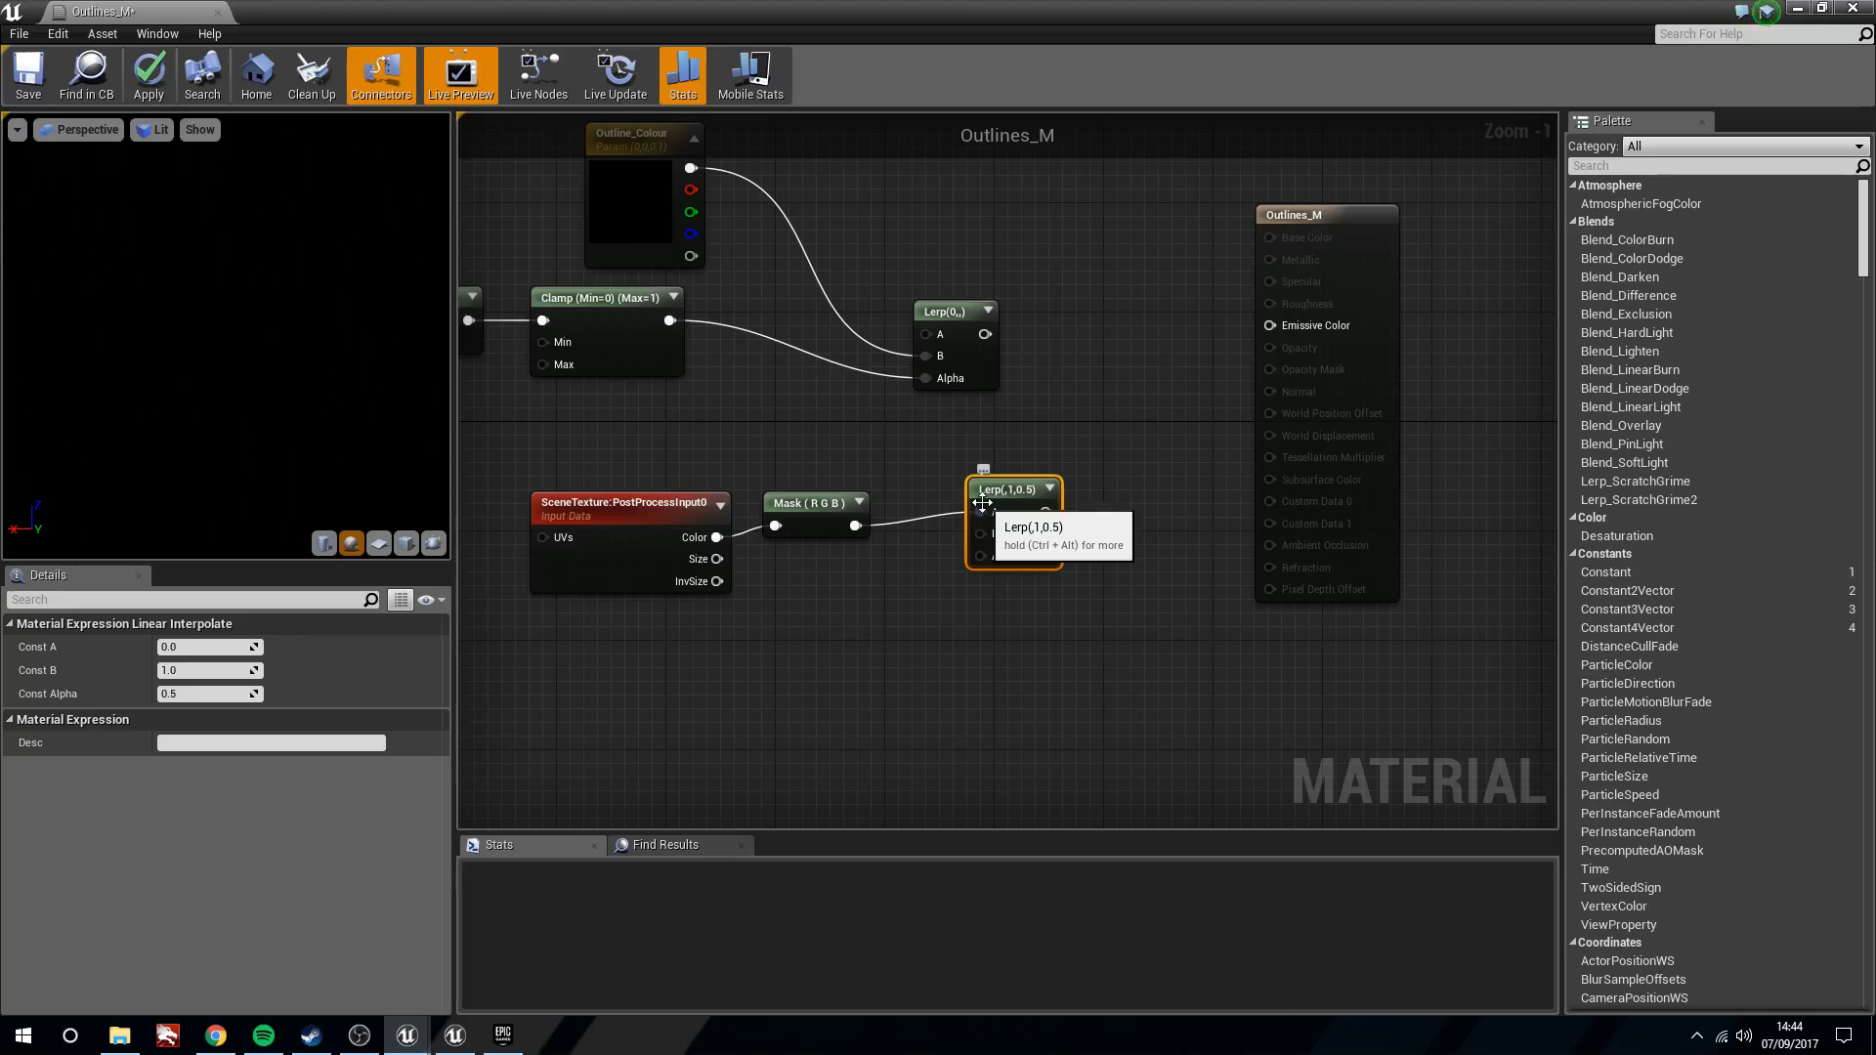
Add a Constant3Vector below the Mask (R G B) node and connect it to the second Lerp's B input
{"action": "right_click_drag", "start_coordinate": [800, 608], "coordinate": [849, 672]}
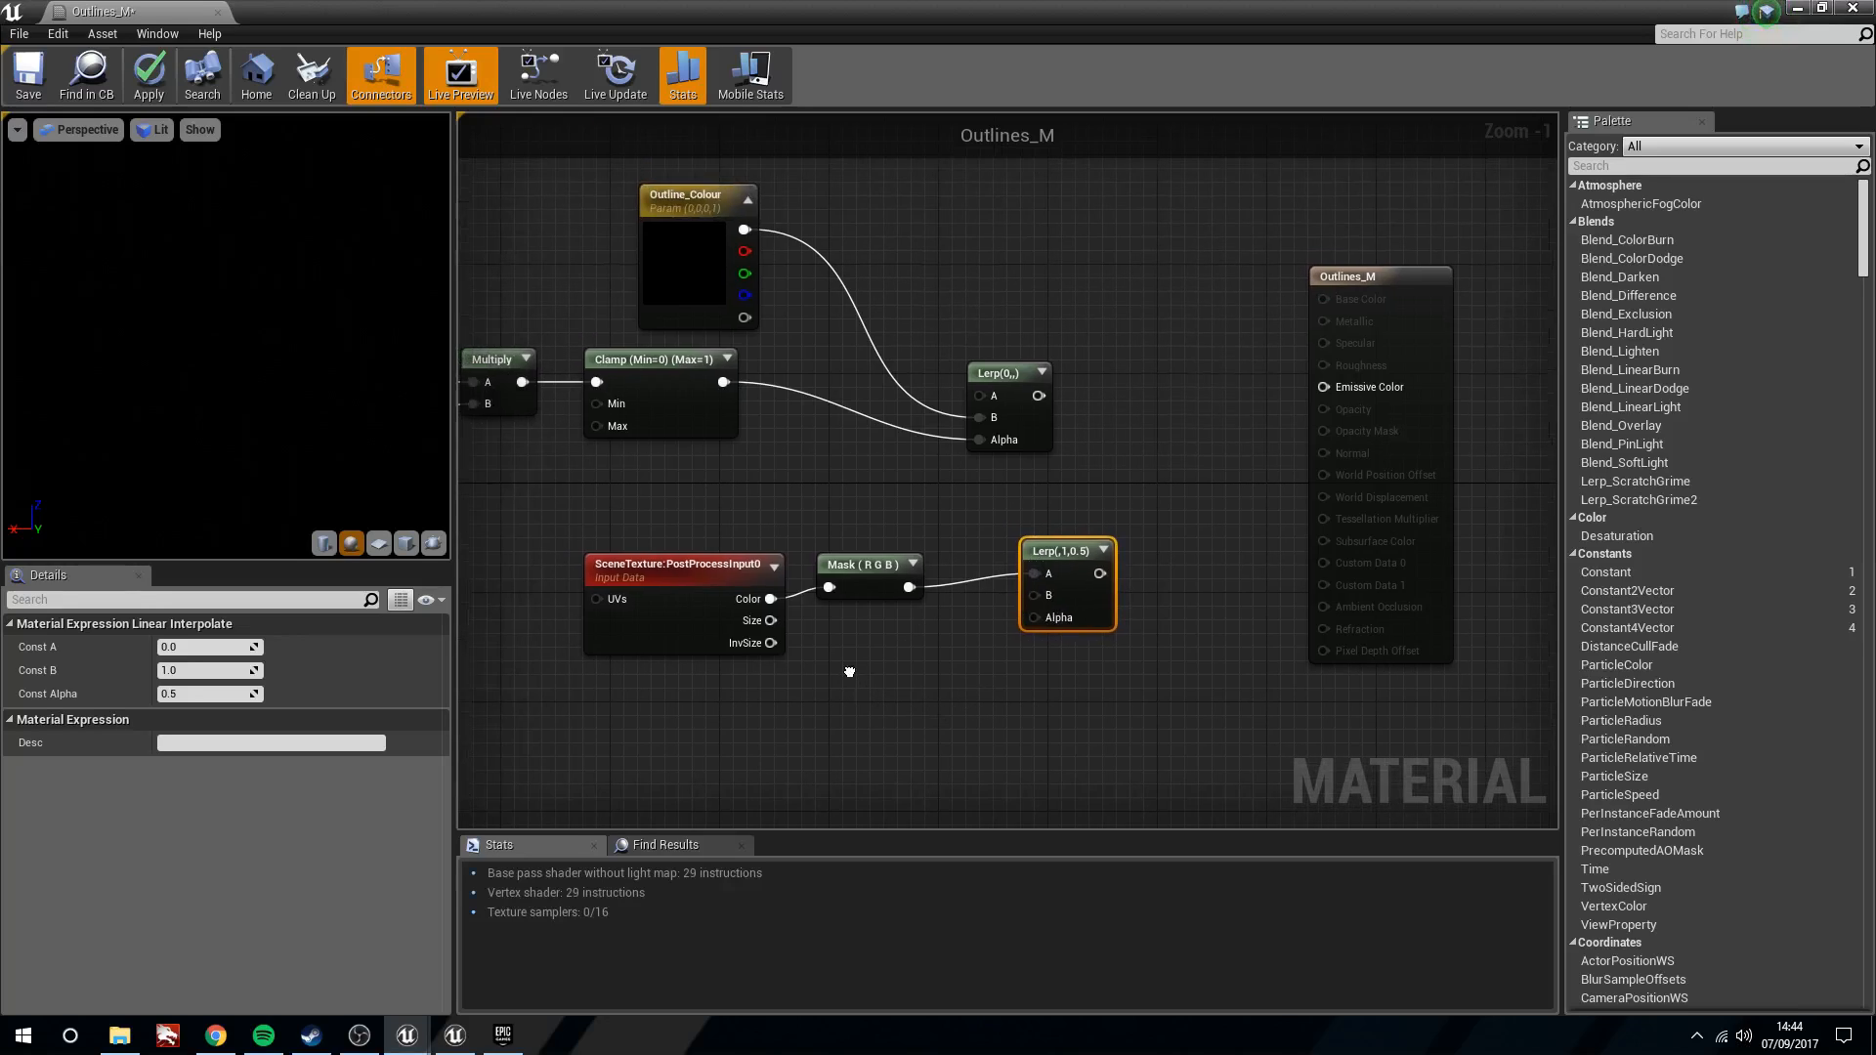
{"action": "right_click", "coordinate": [848, 671]}
{"action": "left_click", "coordinate": [844, 695]}
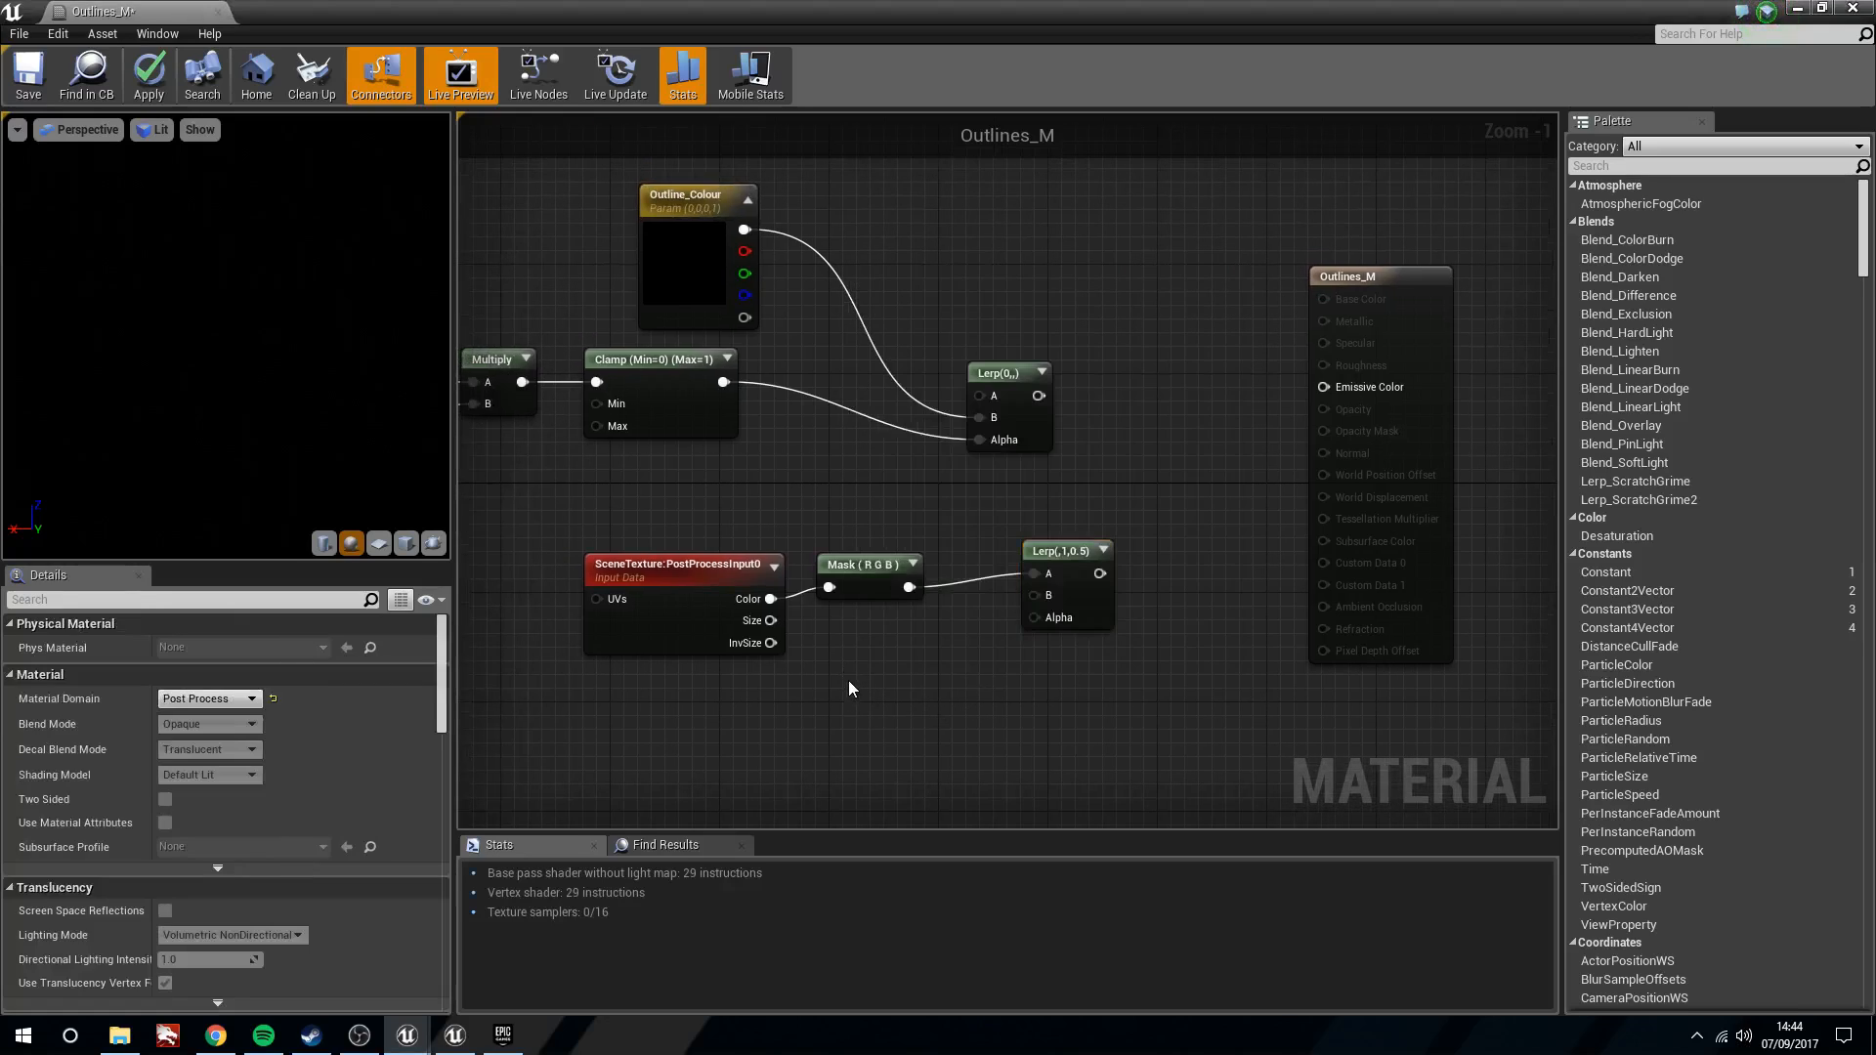
{"action": "left_click", "coordinate": [848, 681]}
{"action": "left_click_drag", "start_coordinate": [955, 714], "coordinate": [1036, 595]}
Set the new Constant3Vector to a sandy brown colour of 0.335, 0.222, 0.0737
{"action": "double_click", "coordinate": [889, 740]}
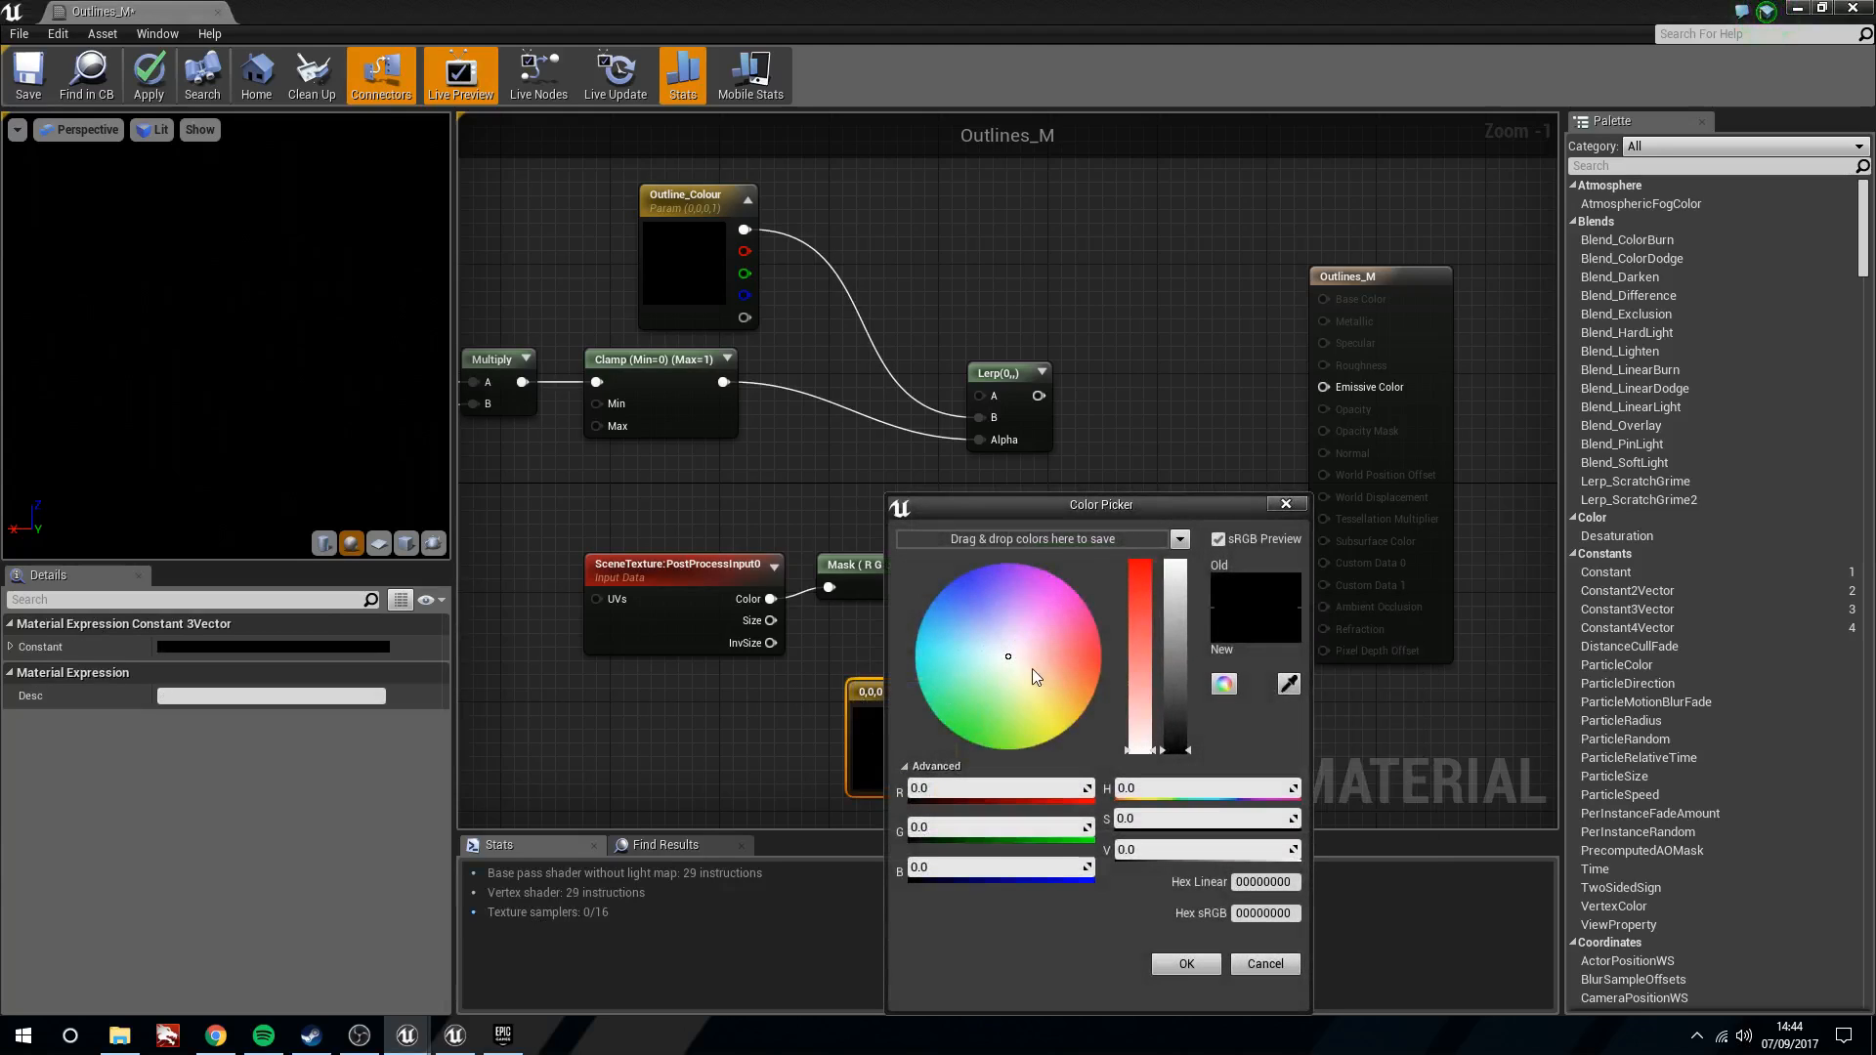
{"action": "left_click", "coordinate": [1046, 695]}
{"action": "left_click_drag", "start_coordinate": [1183, 723], "coordinate": [1135, 587]}
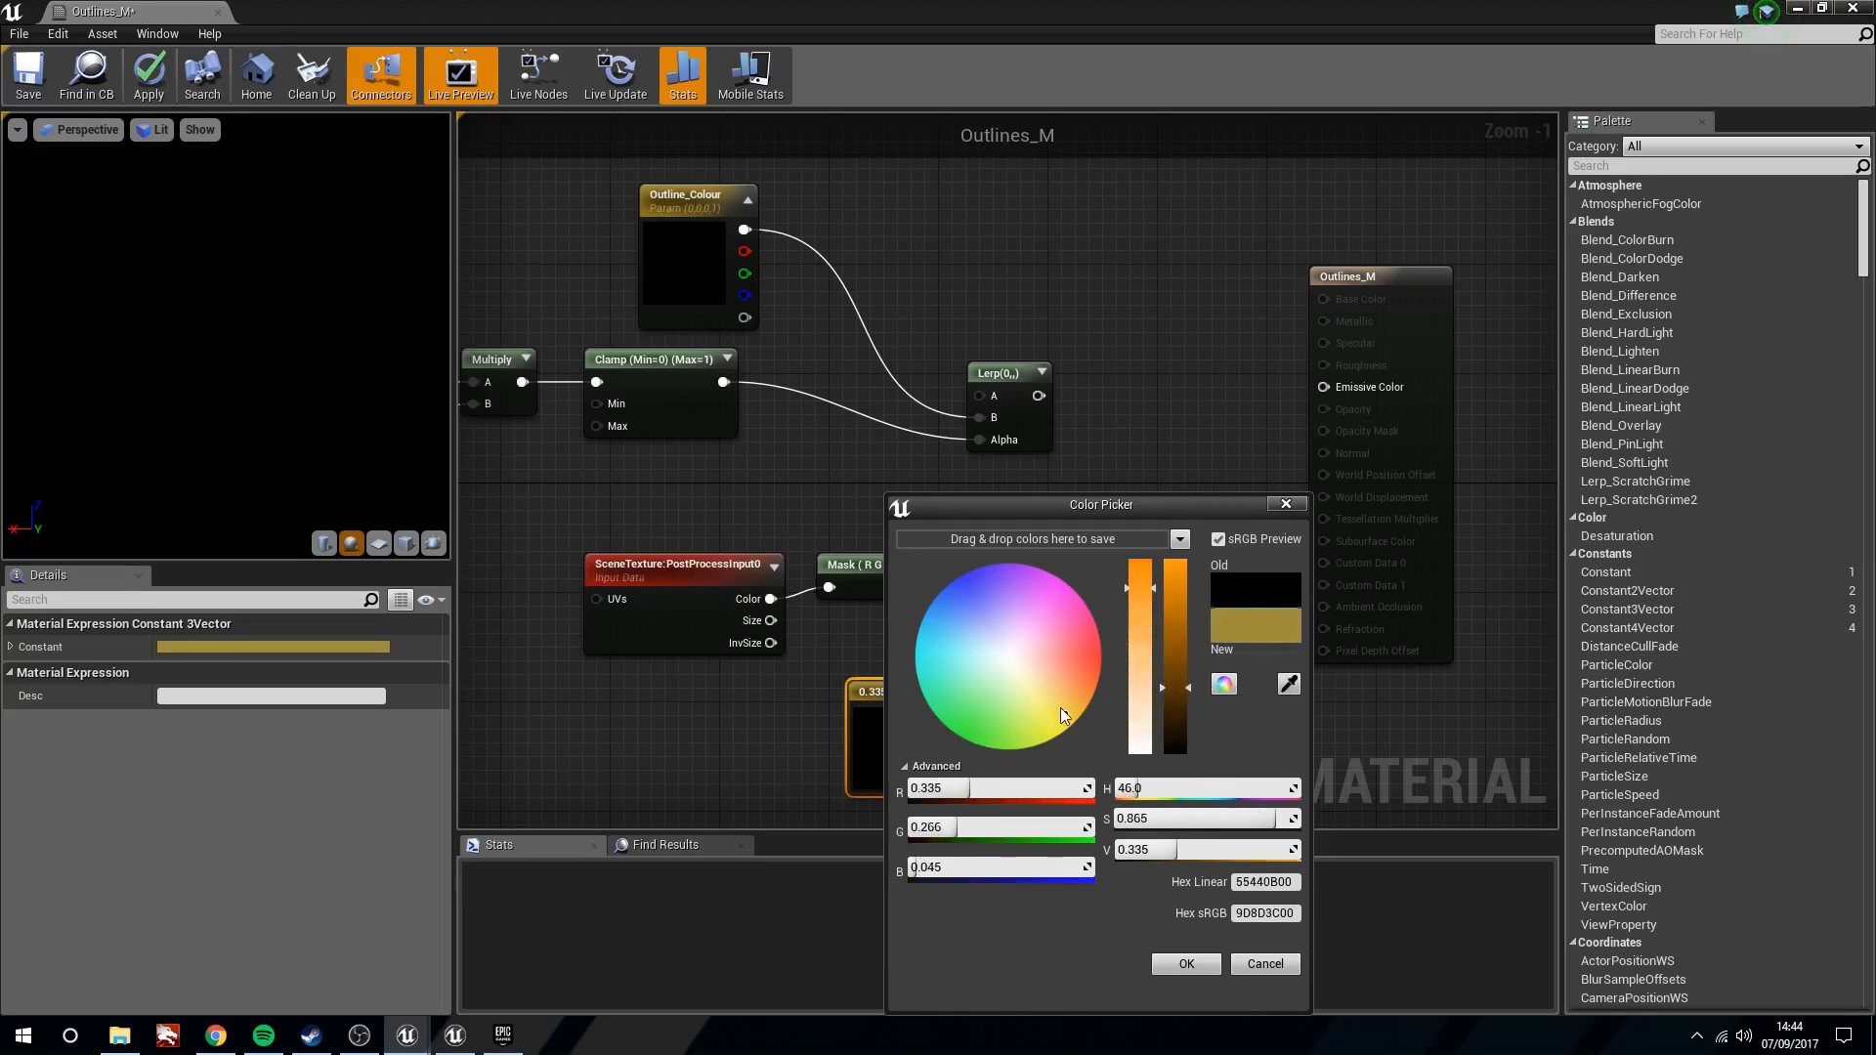
{"action": "left_click_drag", "start_coordinate": [1069, 702], "coordinate": [1035, 595]}
{"action": "left_click", "coordinate": [1211, 969]}
Collapse the brown colour constant's preview and tuck the node directly beneath the Mask (R G B) node
{"action": "left_click_drag", "start_coordinate": [916, 681], "coordinate": [884, 637]}
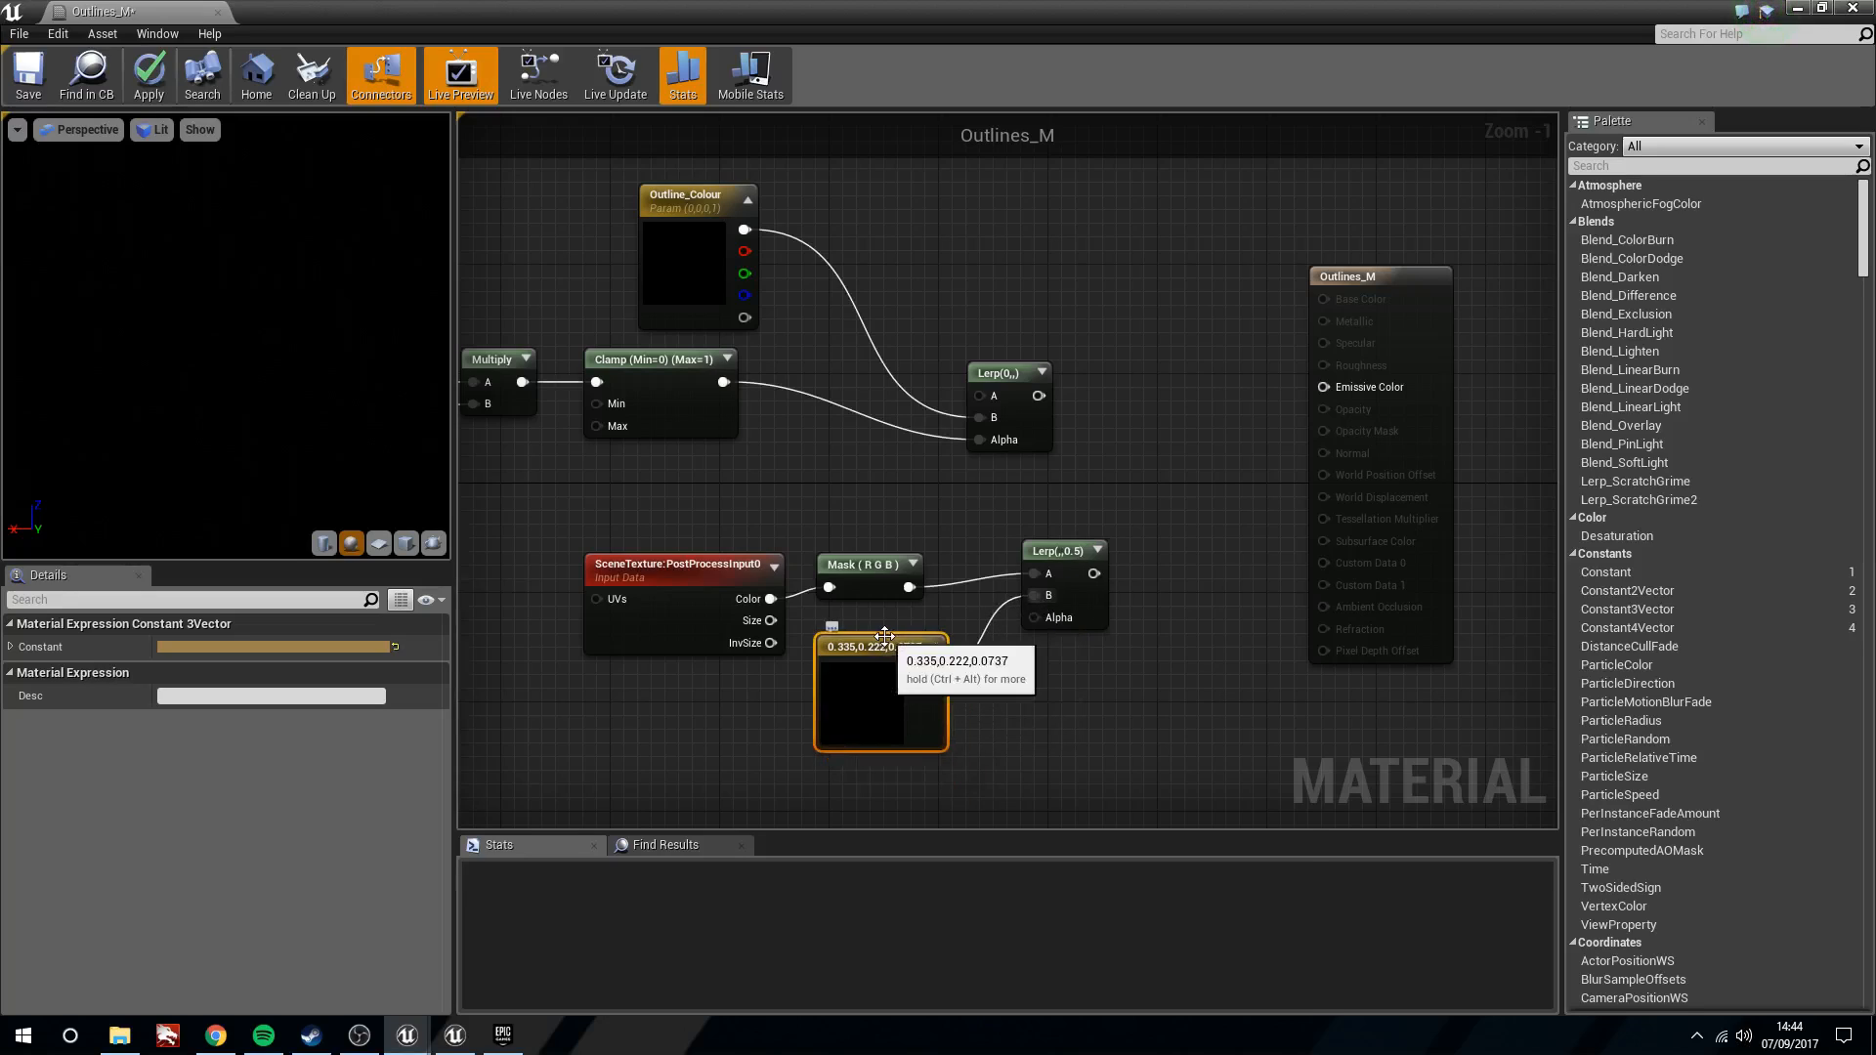
{"action": "double_click", "coordinate": [884, 636]}
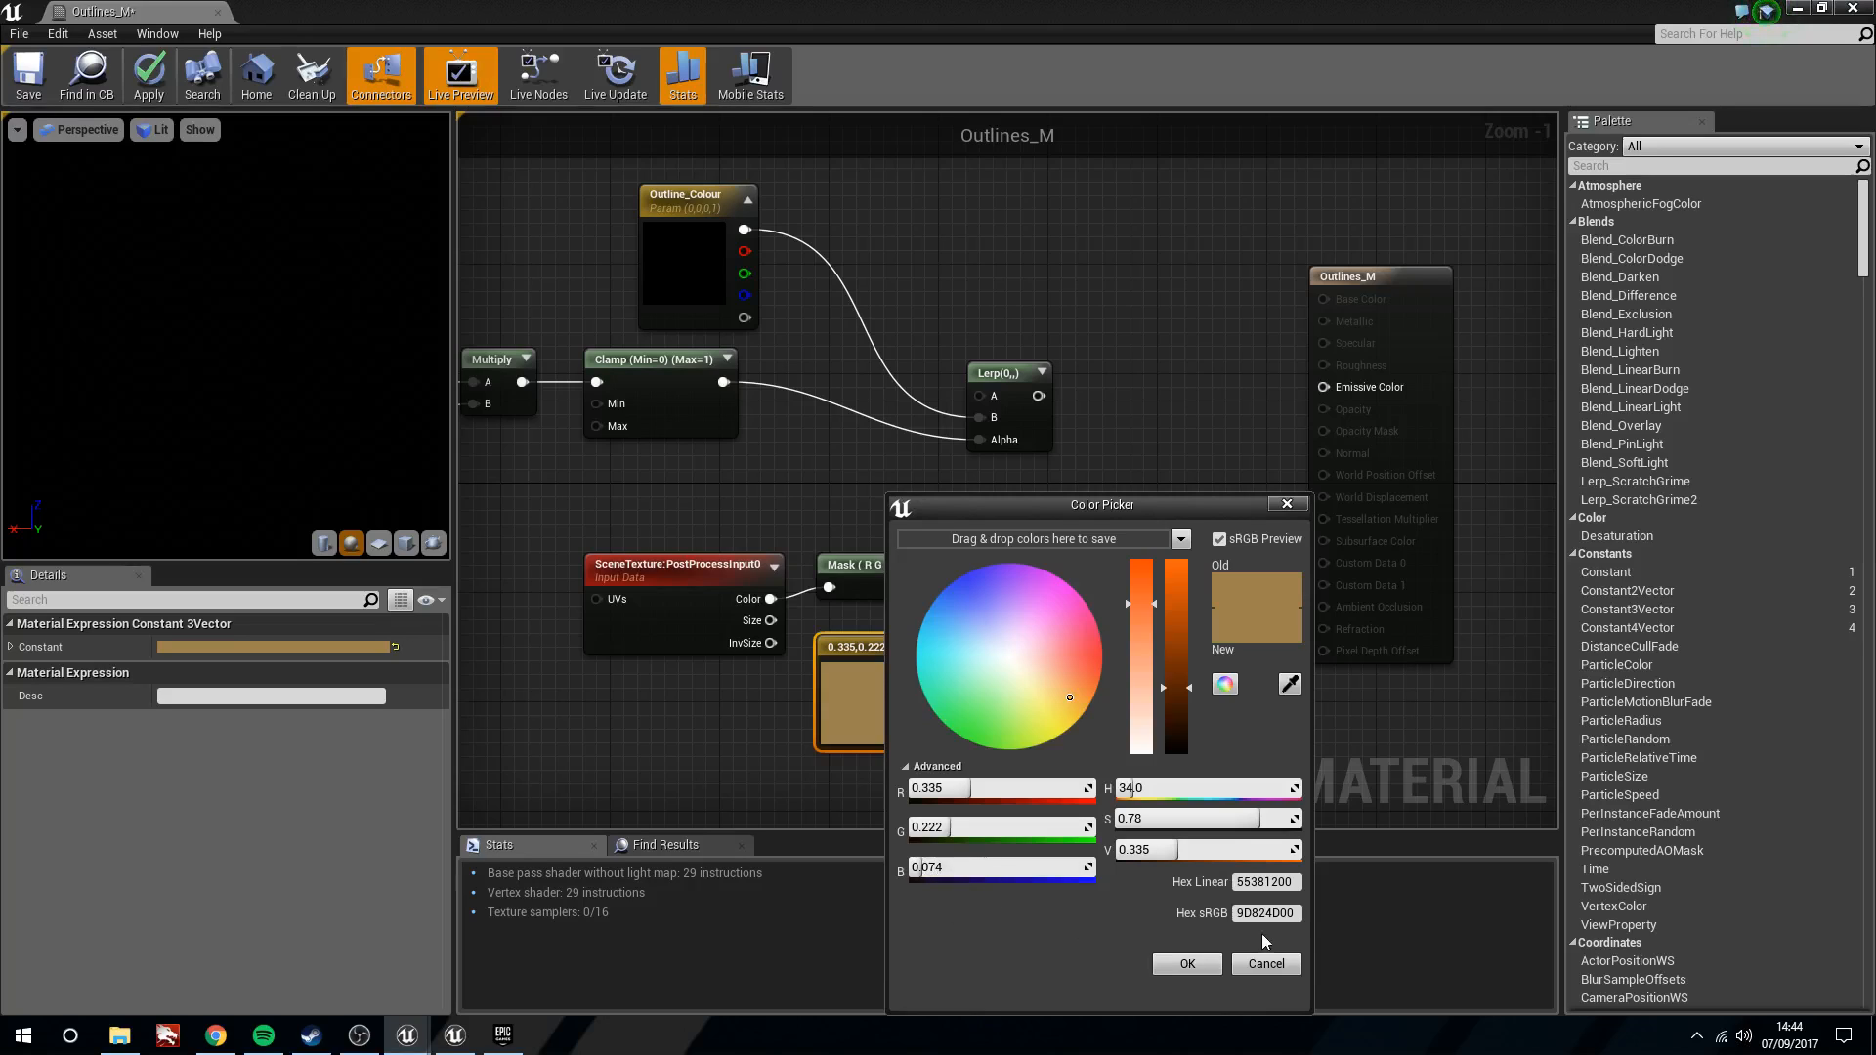
{"action": "left_click", "coordinate": [1185, 964]}
{"action": "left_click", "coordinate": [936, 641]}
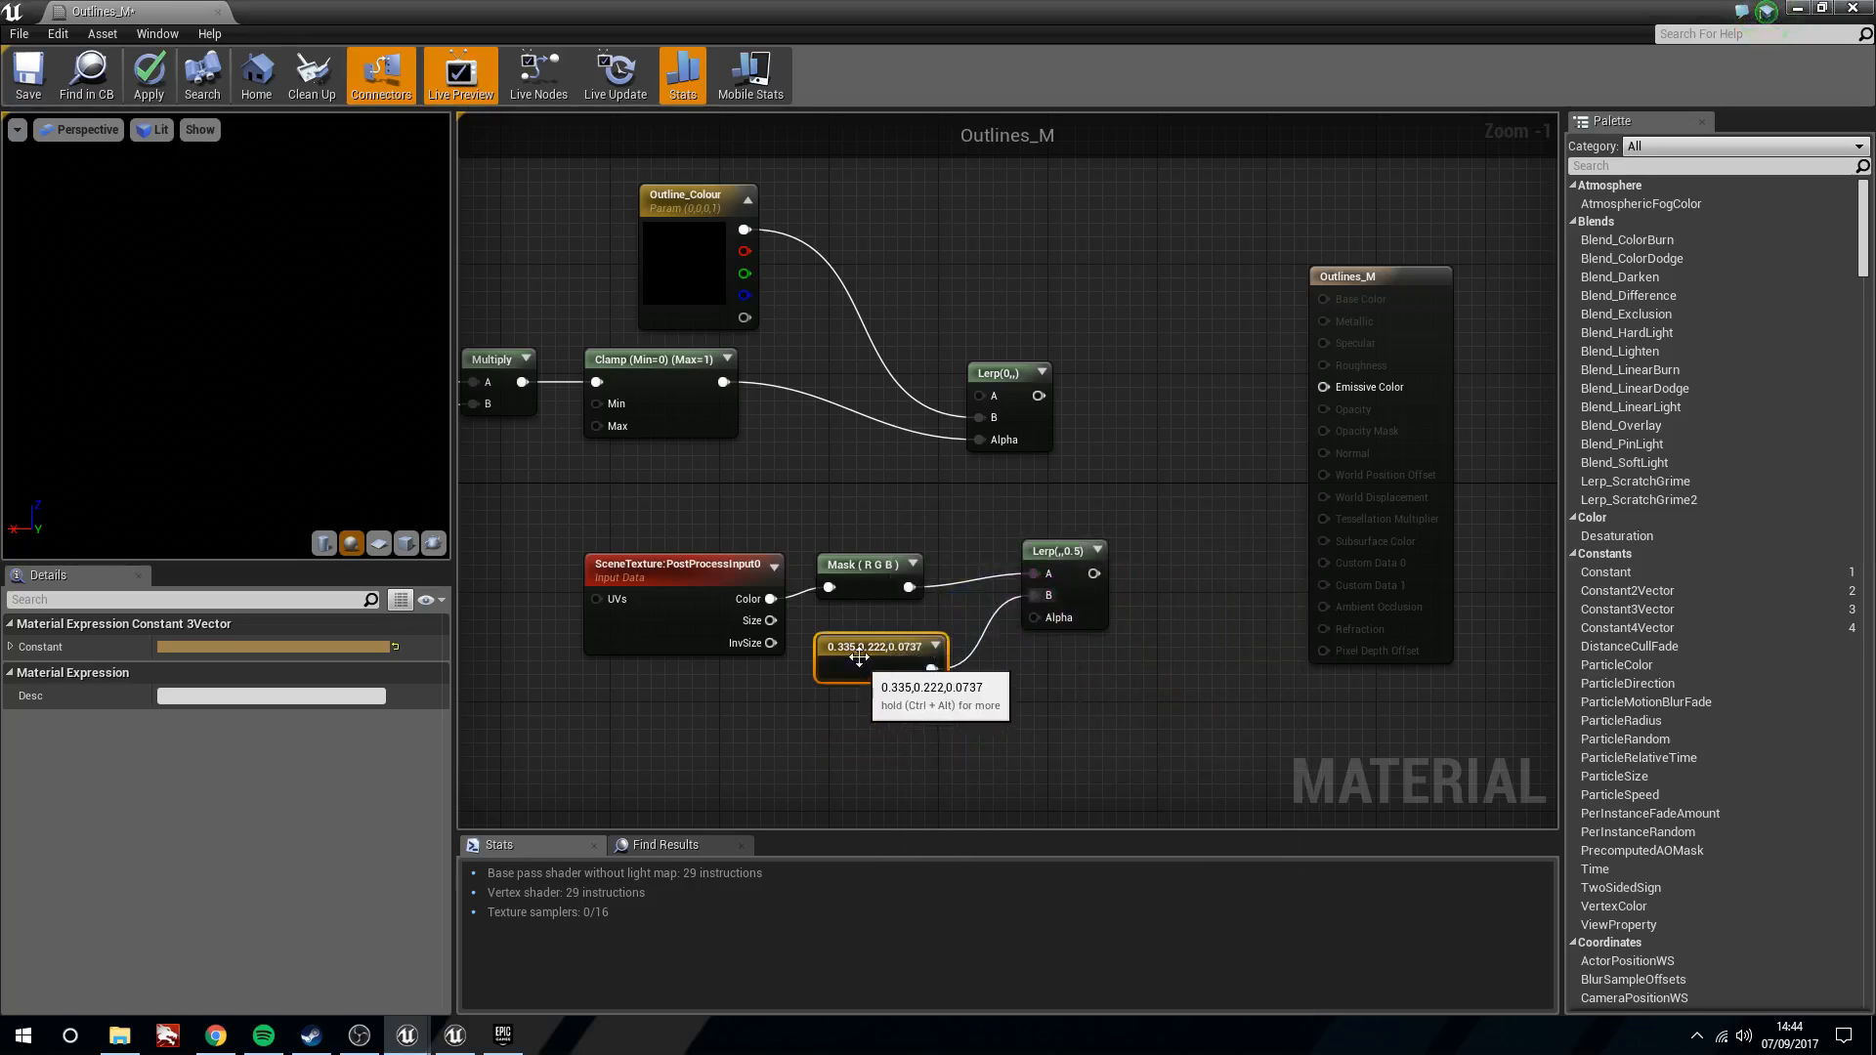
{"action": "left_click_drag", "start_coordinate": [854, 633], "coordinate": [861, 630]}
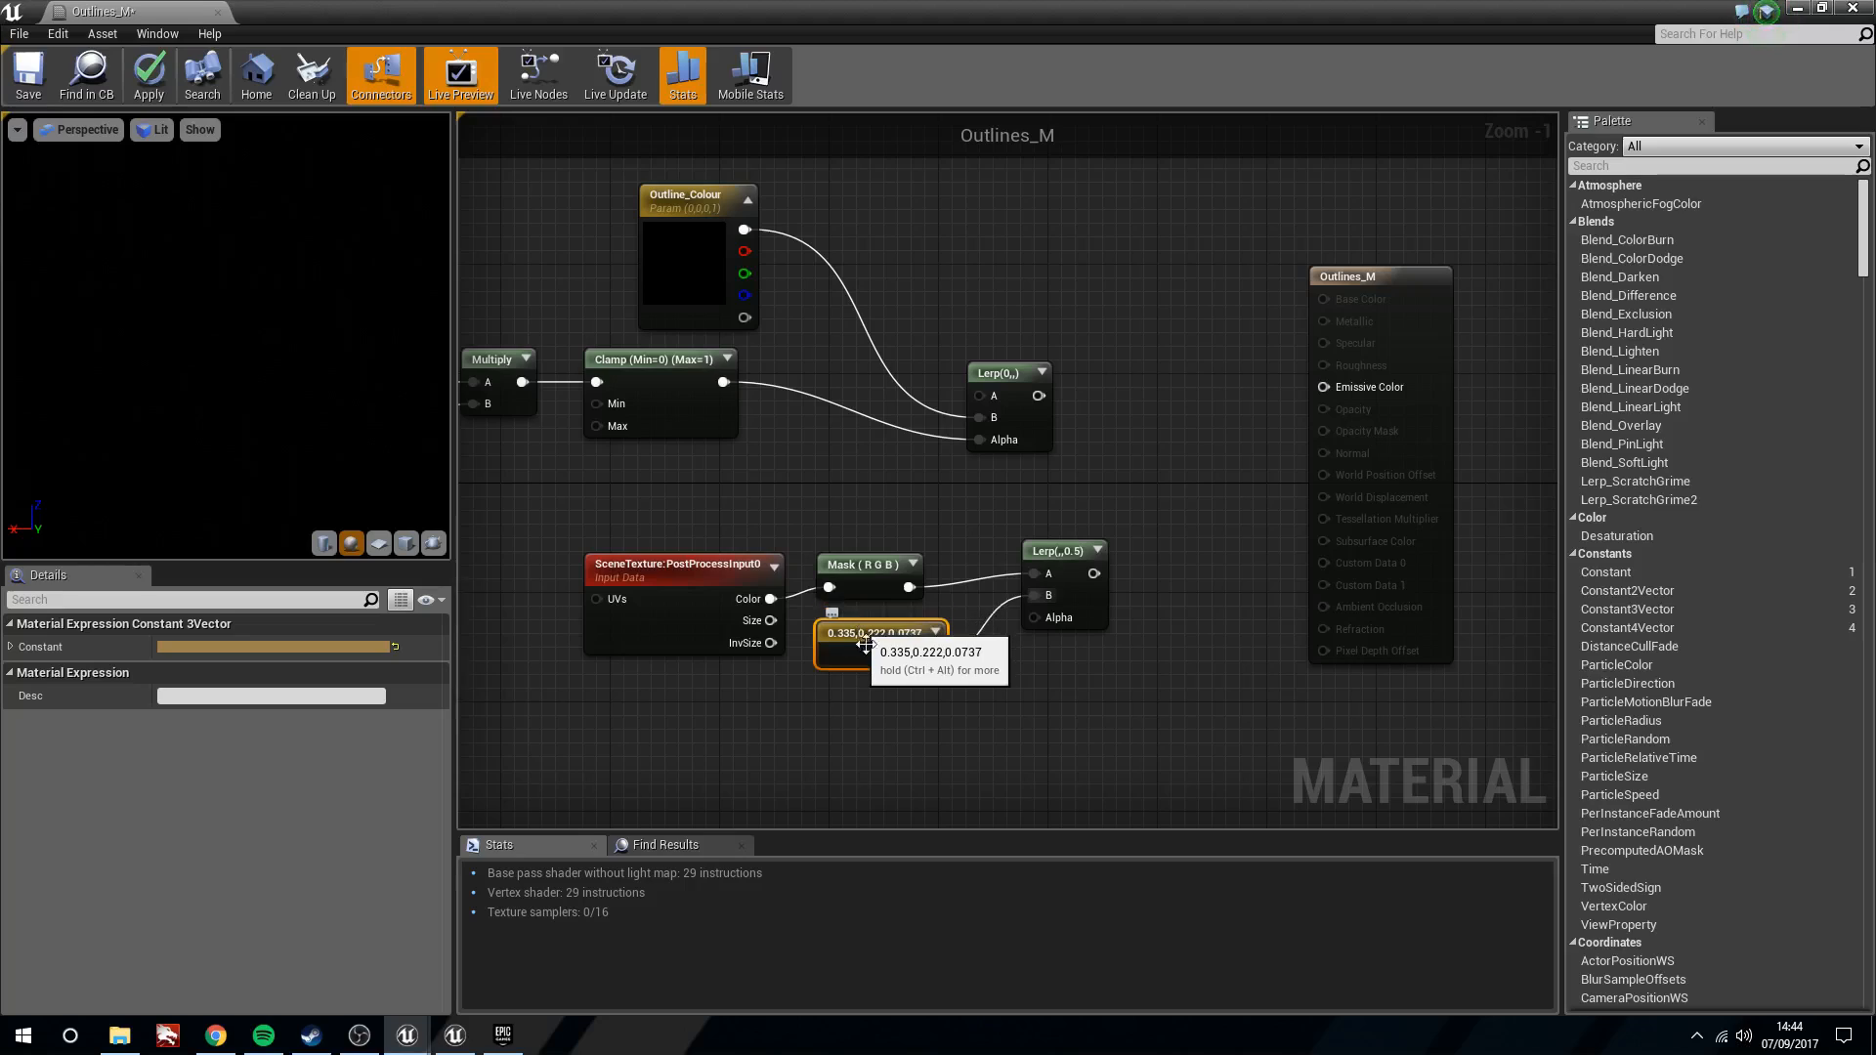
{"action": "left_click", "coordinate": [892, 694]}
Copy the Blend Weight parameter from the Falloff box and paste it below the brown colour constant
{"action": "right_click_drag", "start_coordinate": [930, 714], "coordinate": [1061, 452]}
{"action": "right_click_drag", "start_coordinate": [951, 665], "coordinate": [1065, 449]}
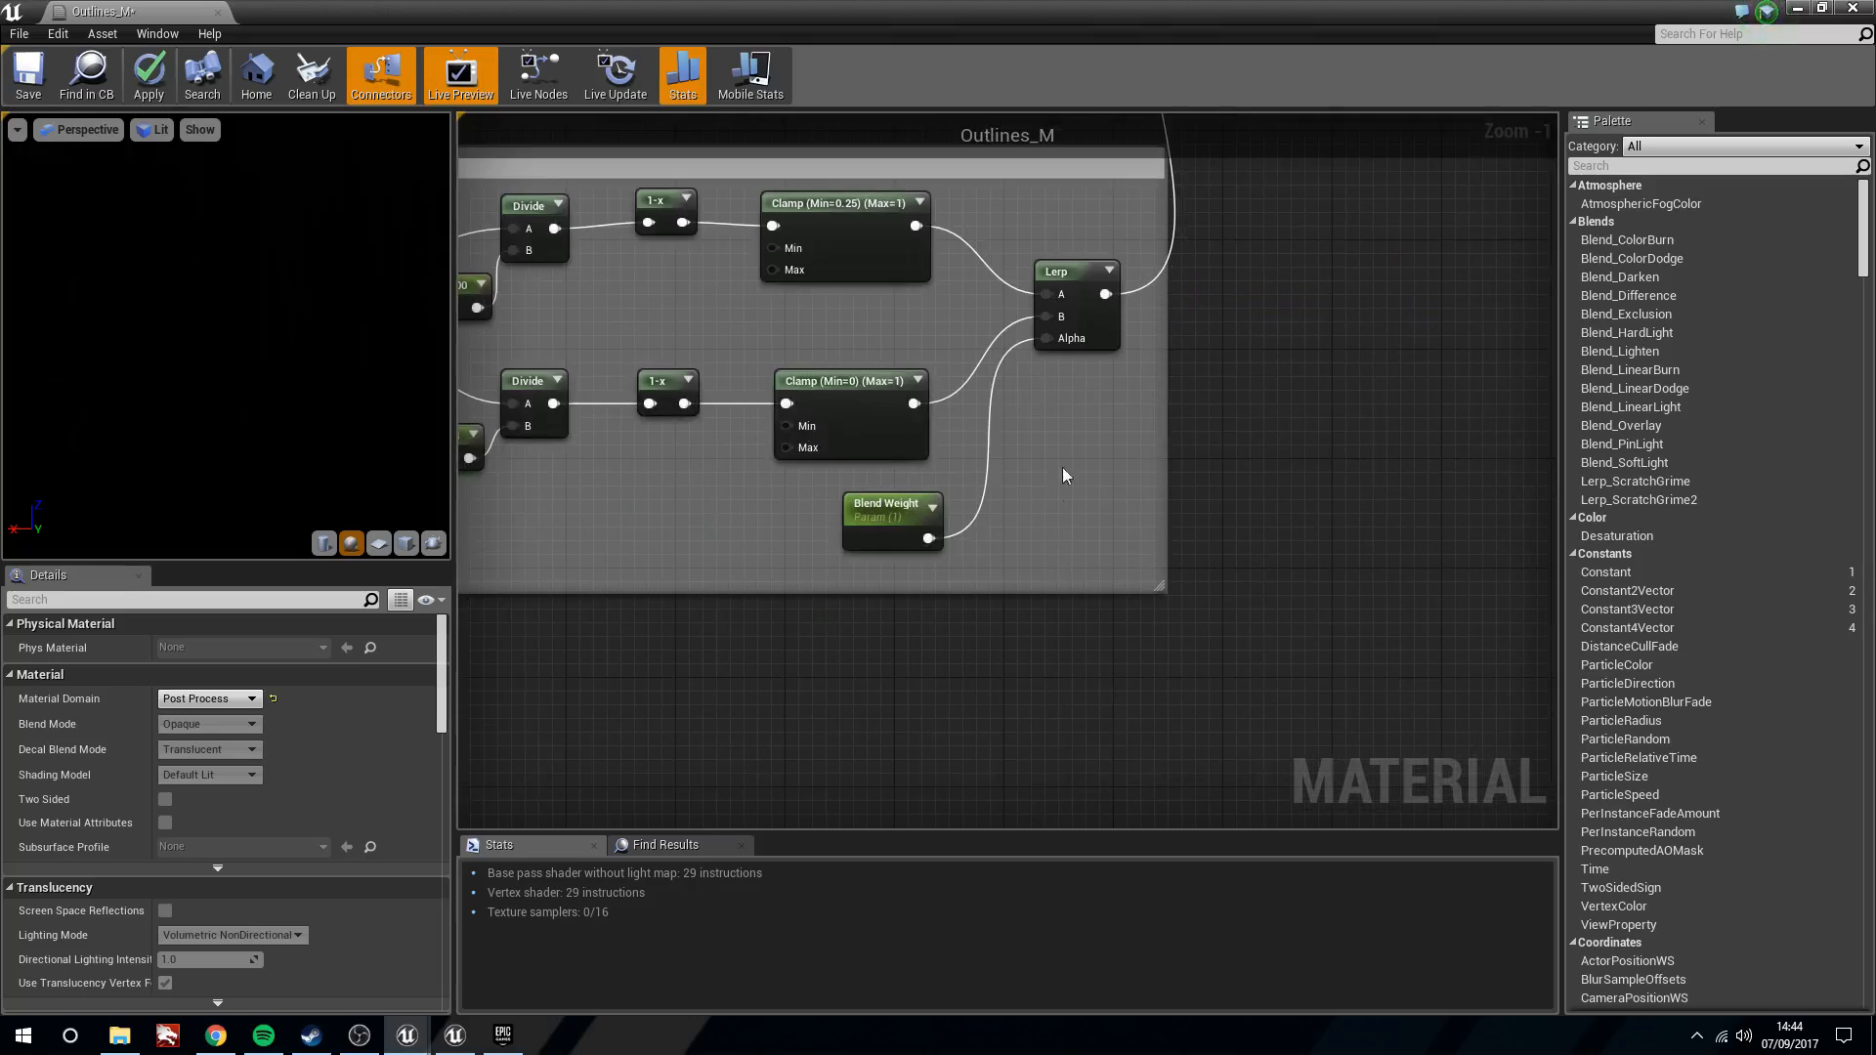
{"action": "left_click", "coordinate": [884, 514]}
{"action": "right_click_drag", "start_coordinate": [1315, 443], "coordinate": [1120, 426]}
{"action": "key", "text": "ctrl+v"}
{"action": "left_click", "coordinate": [1157, 430]}
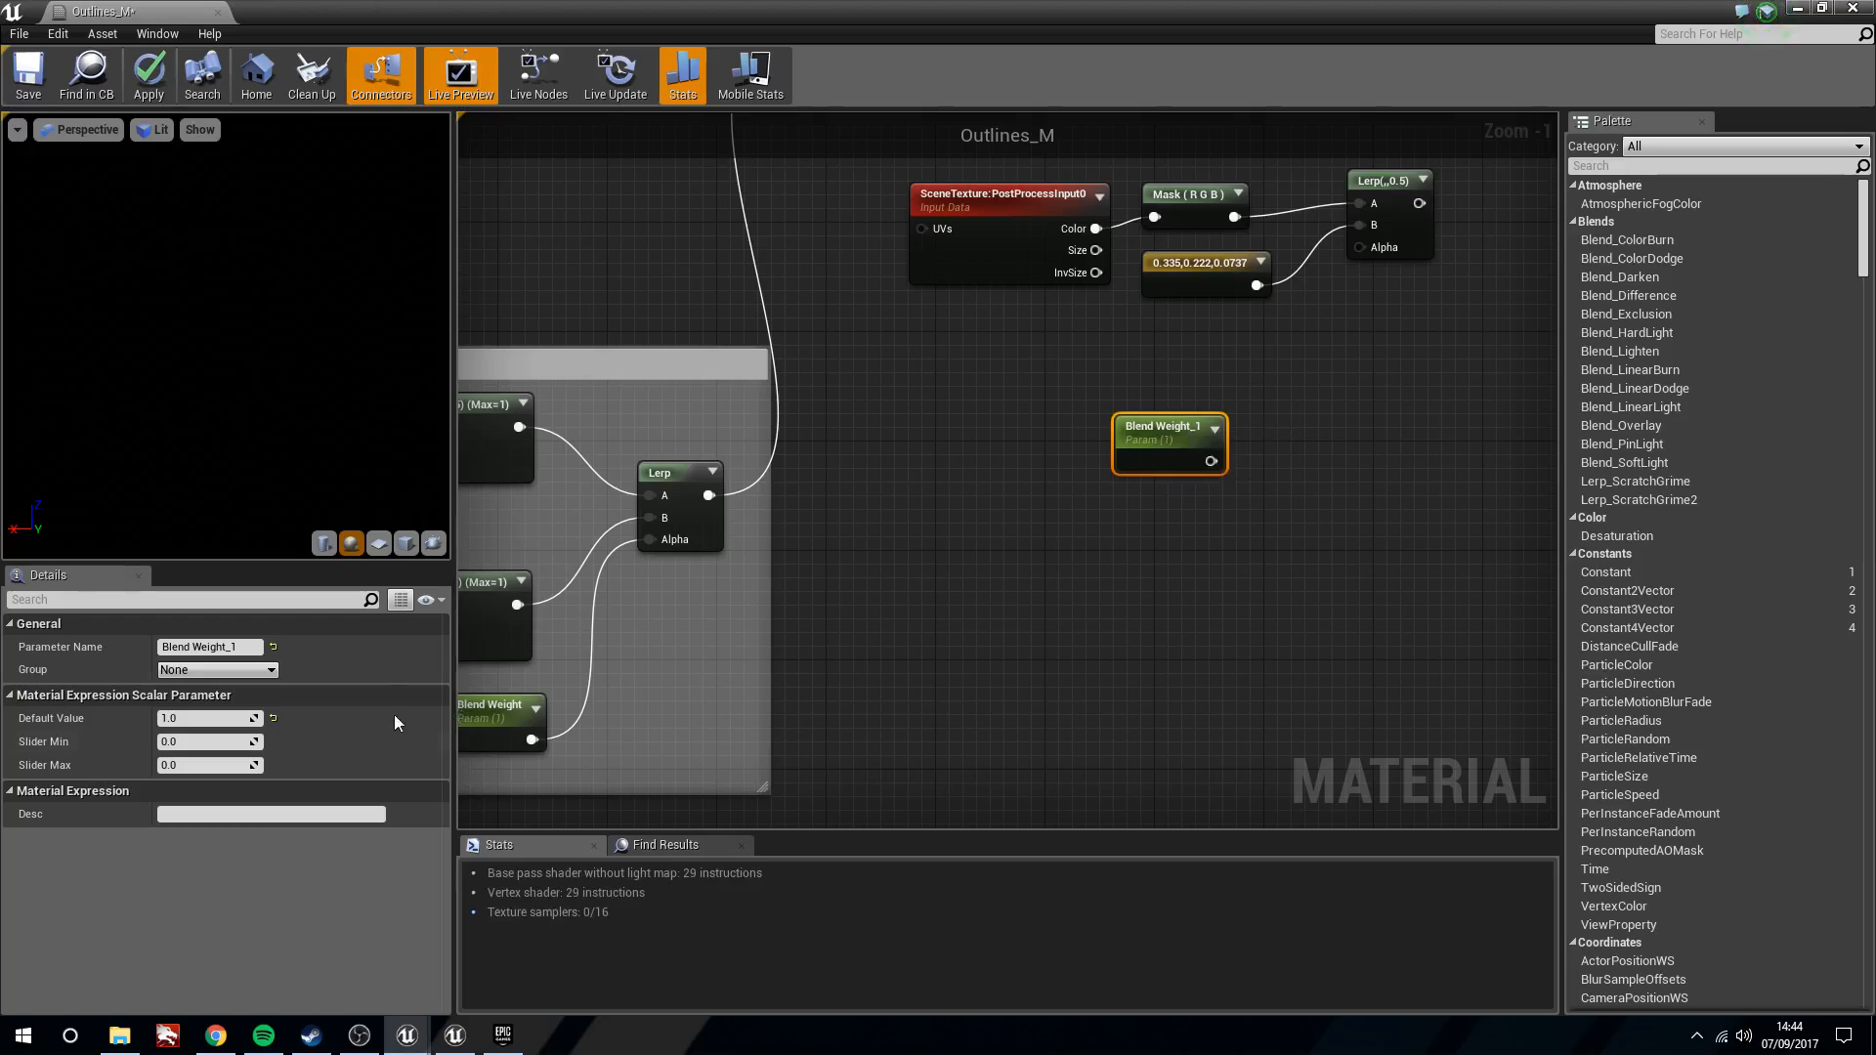
Rename the pasted parameter Blend Weight and connect its output to the second Lerp's Alpha input, placing it beneath the colour constant
{"action": "left_click", "coordinate": [251, 647]}
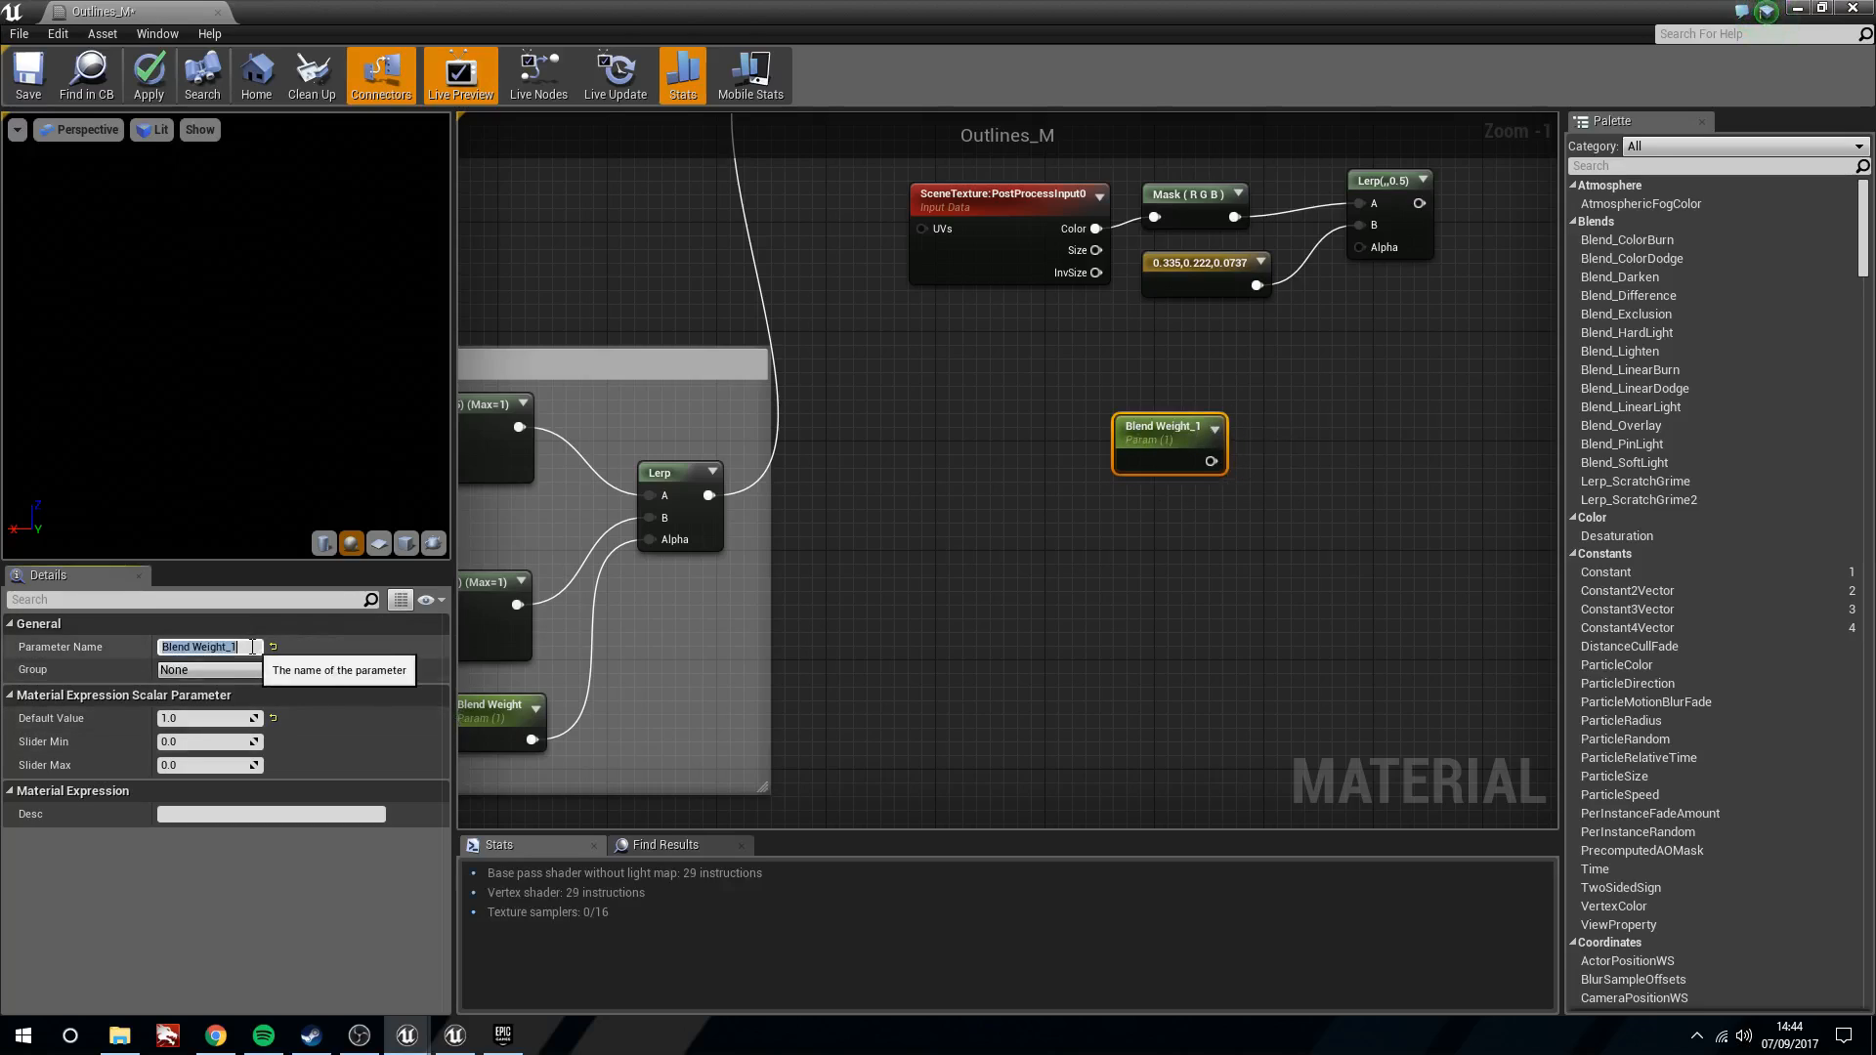
{"action": "key", "text": "Return"}
{"action": "left_click_drag", "start_coordinate": [1169, 441], "coordinate": [1368, 252]}
{"action": "right_click_drag", "start_coordinate": [1345, 377], "coordinate": [1080, 745]}
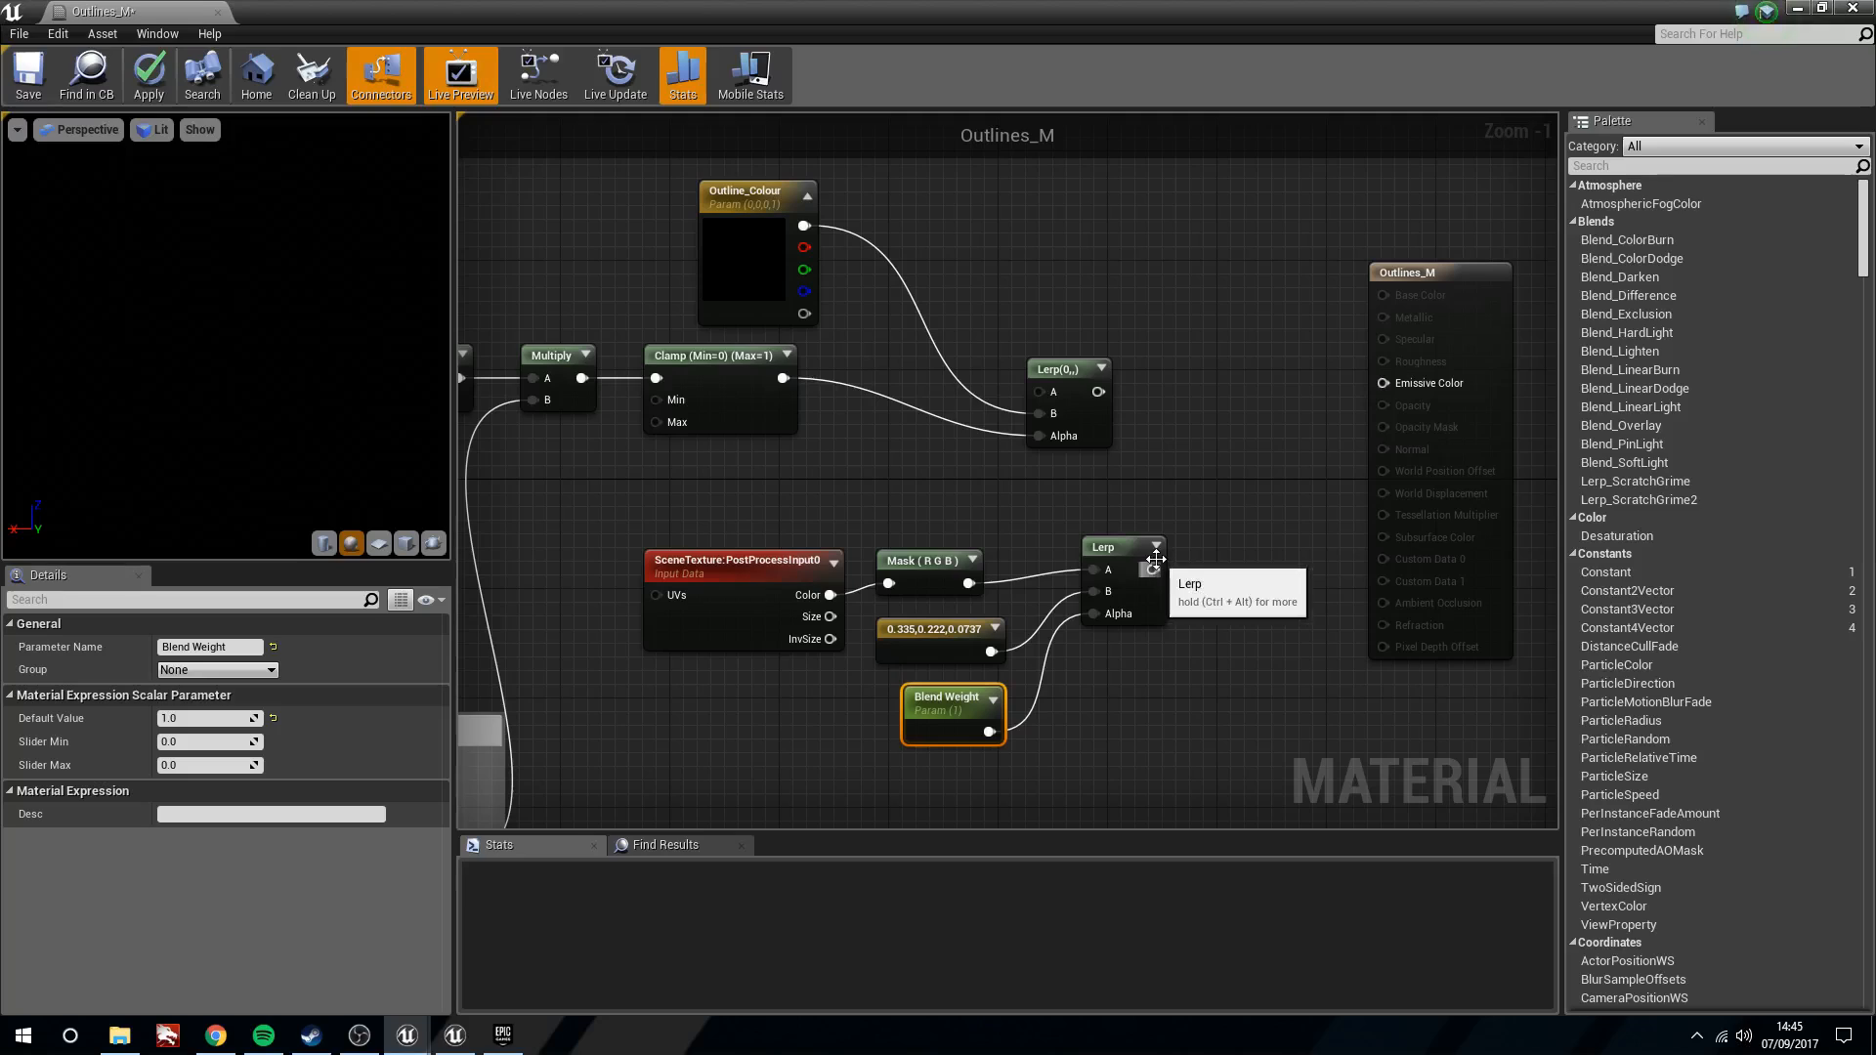
Connect the lower Lerp's output to the A input of the upper Lerp
{"action": "left_click", "coordinate": [1155, 559]}
{"action": "left_click_drag", "start_coordinate": [1152, 571], "coordinate": [1038, 392]}
{"action": "right_click_drag", "start_coordinate": [1150, 488], "coordinate": [871, 482]}
{"action": "left_click", "coordinate": [830, 362]}
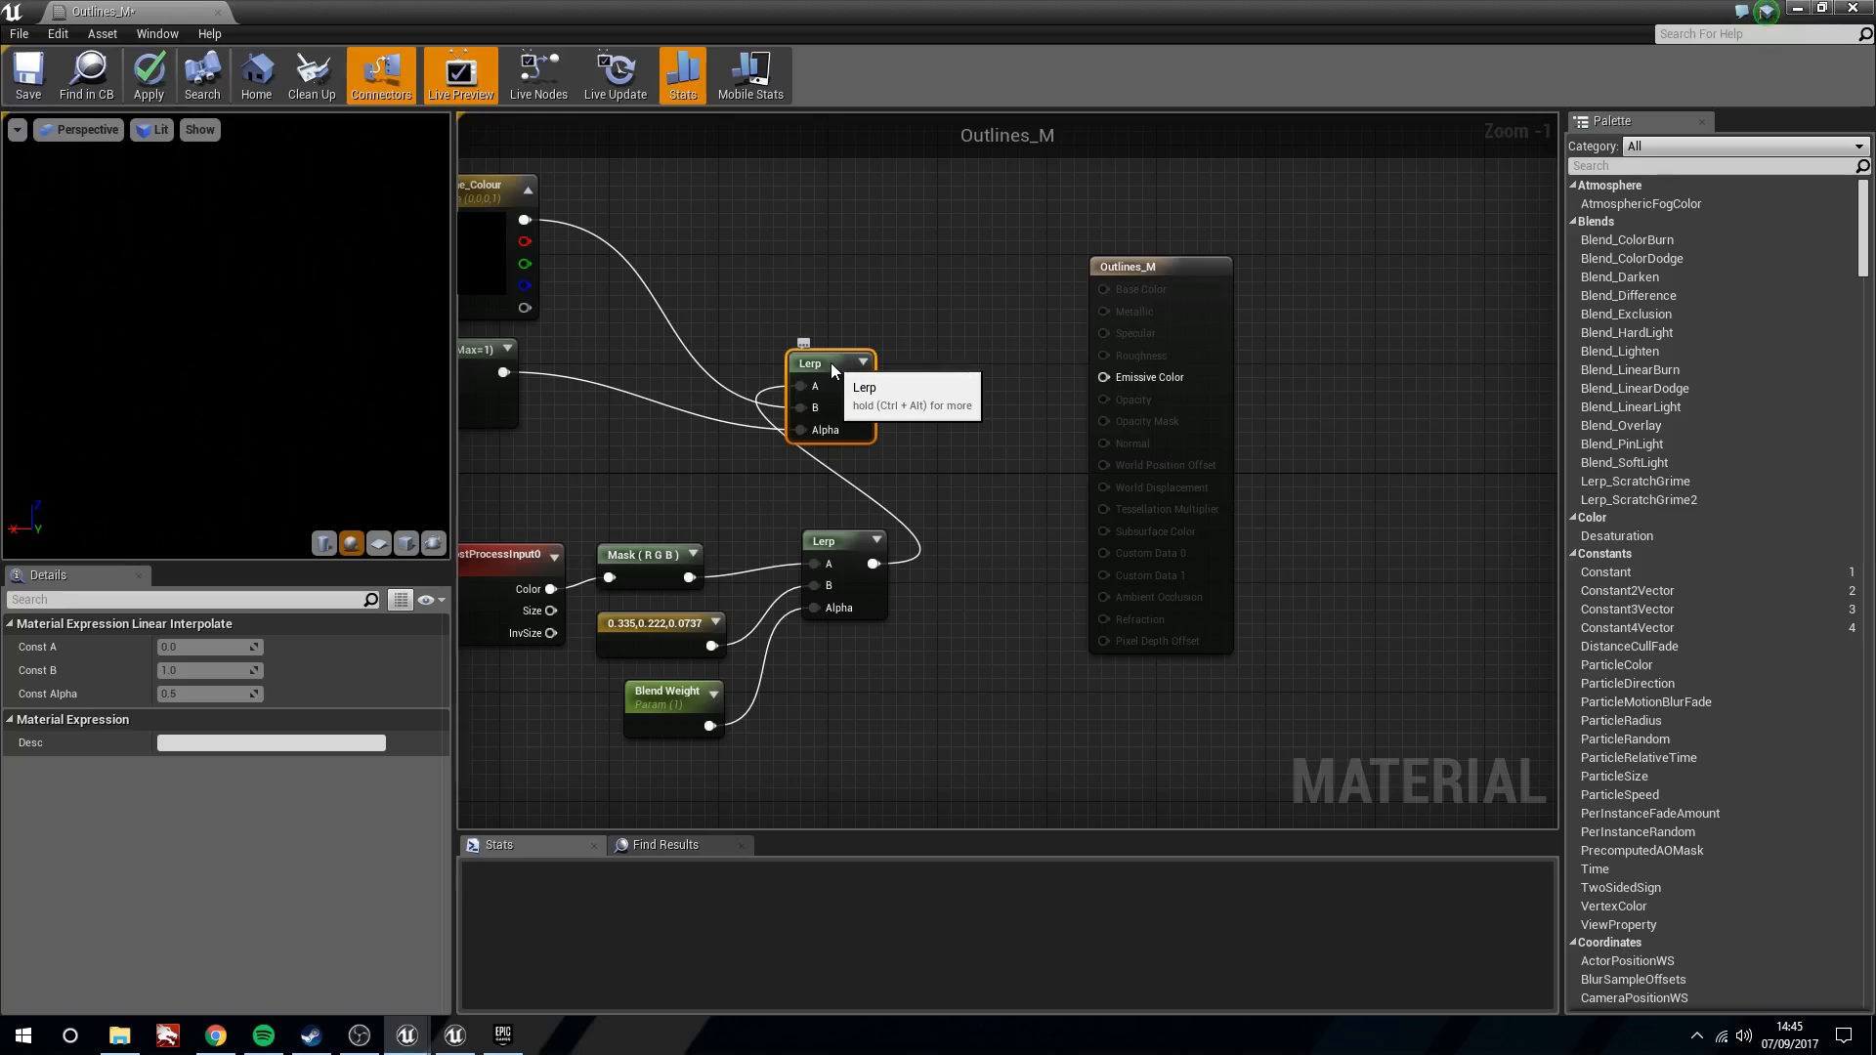
Connect the upper Lerp to the result node's Emissive Color, move the result node closer, and apply the material
{"action": "left_click_drag", "start_coordinate": [858, 387], "coordinate": [1118, 389]}
{"action": "left_click", "coordinate": [1135, 279]}
{"action": "left_click_drag", "start_coordinate": [859, 386], "coordinate": [1103, 377]}
{"action": "left_click_drag", "start_coordinate": [1152, 299], "coordinate": [1122, 313]}
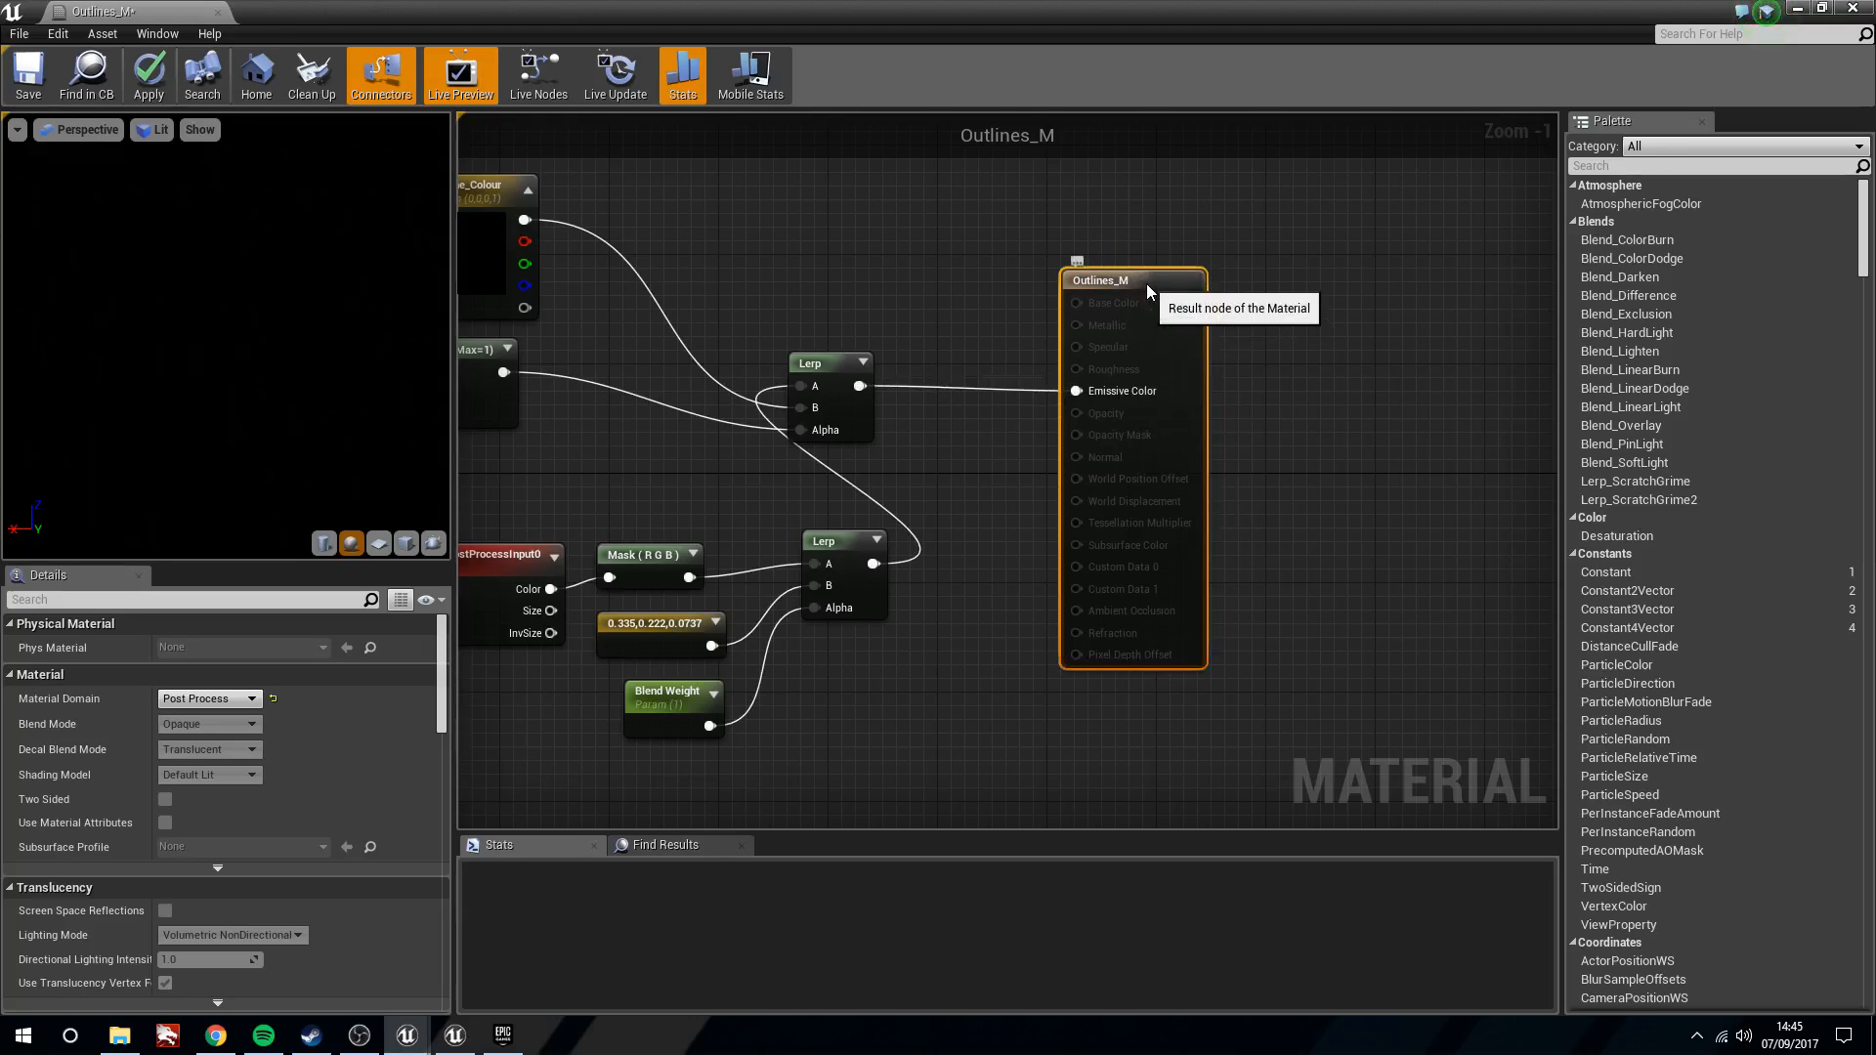
{"action": "scroll", "coordinate": [906, 468], "scroll_direction": "down", "scroll_amount": 7}
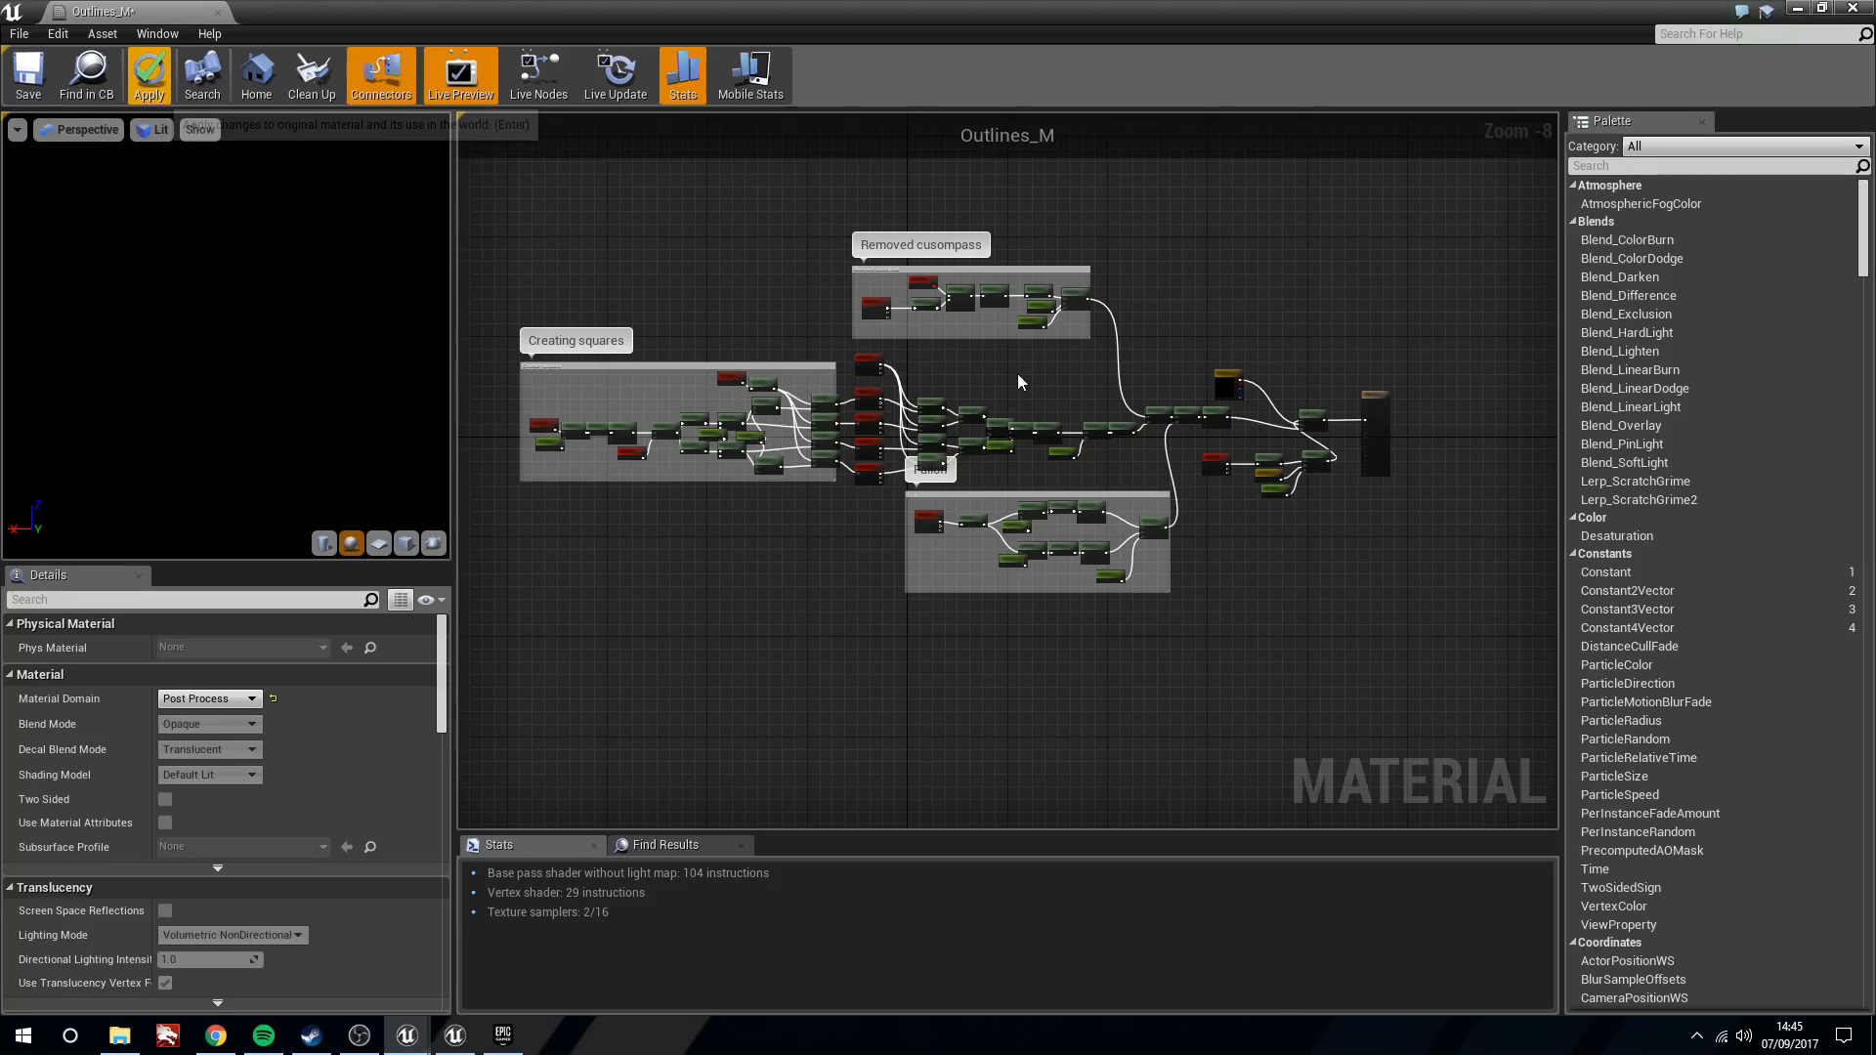
{"action": "left_click", "coordinate": [1796, 8]}
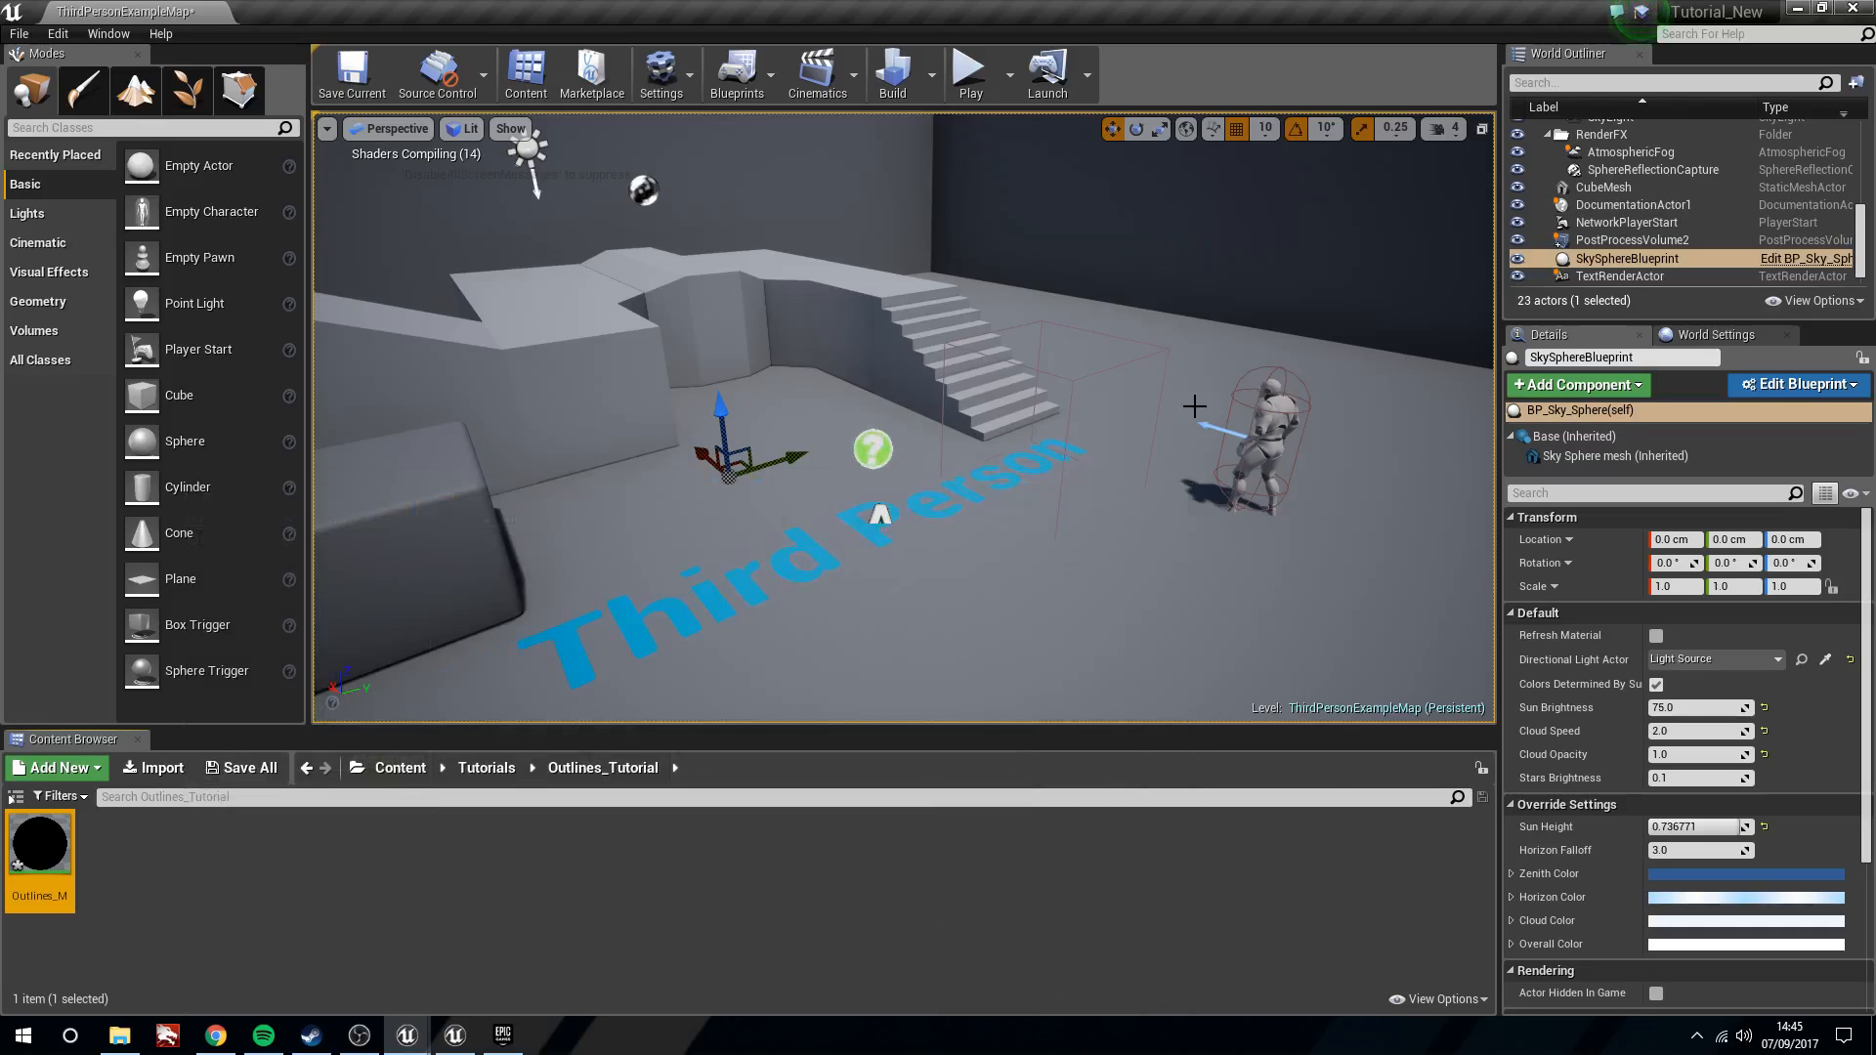
Delete the existing post process volume from the level and place a new Post Process Volume near the foot of the stairs
{"action": "left_click", "coordinate": [1629, 239]}
{"action": "key", "text": "Delete"}
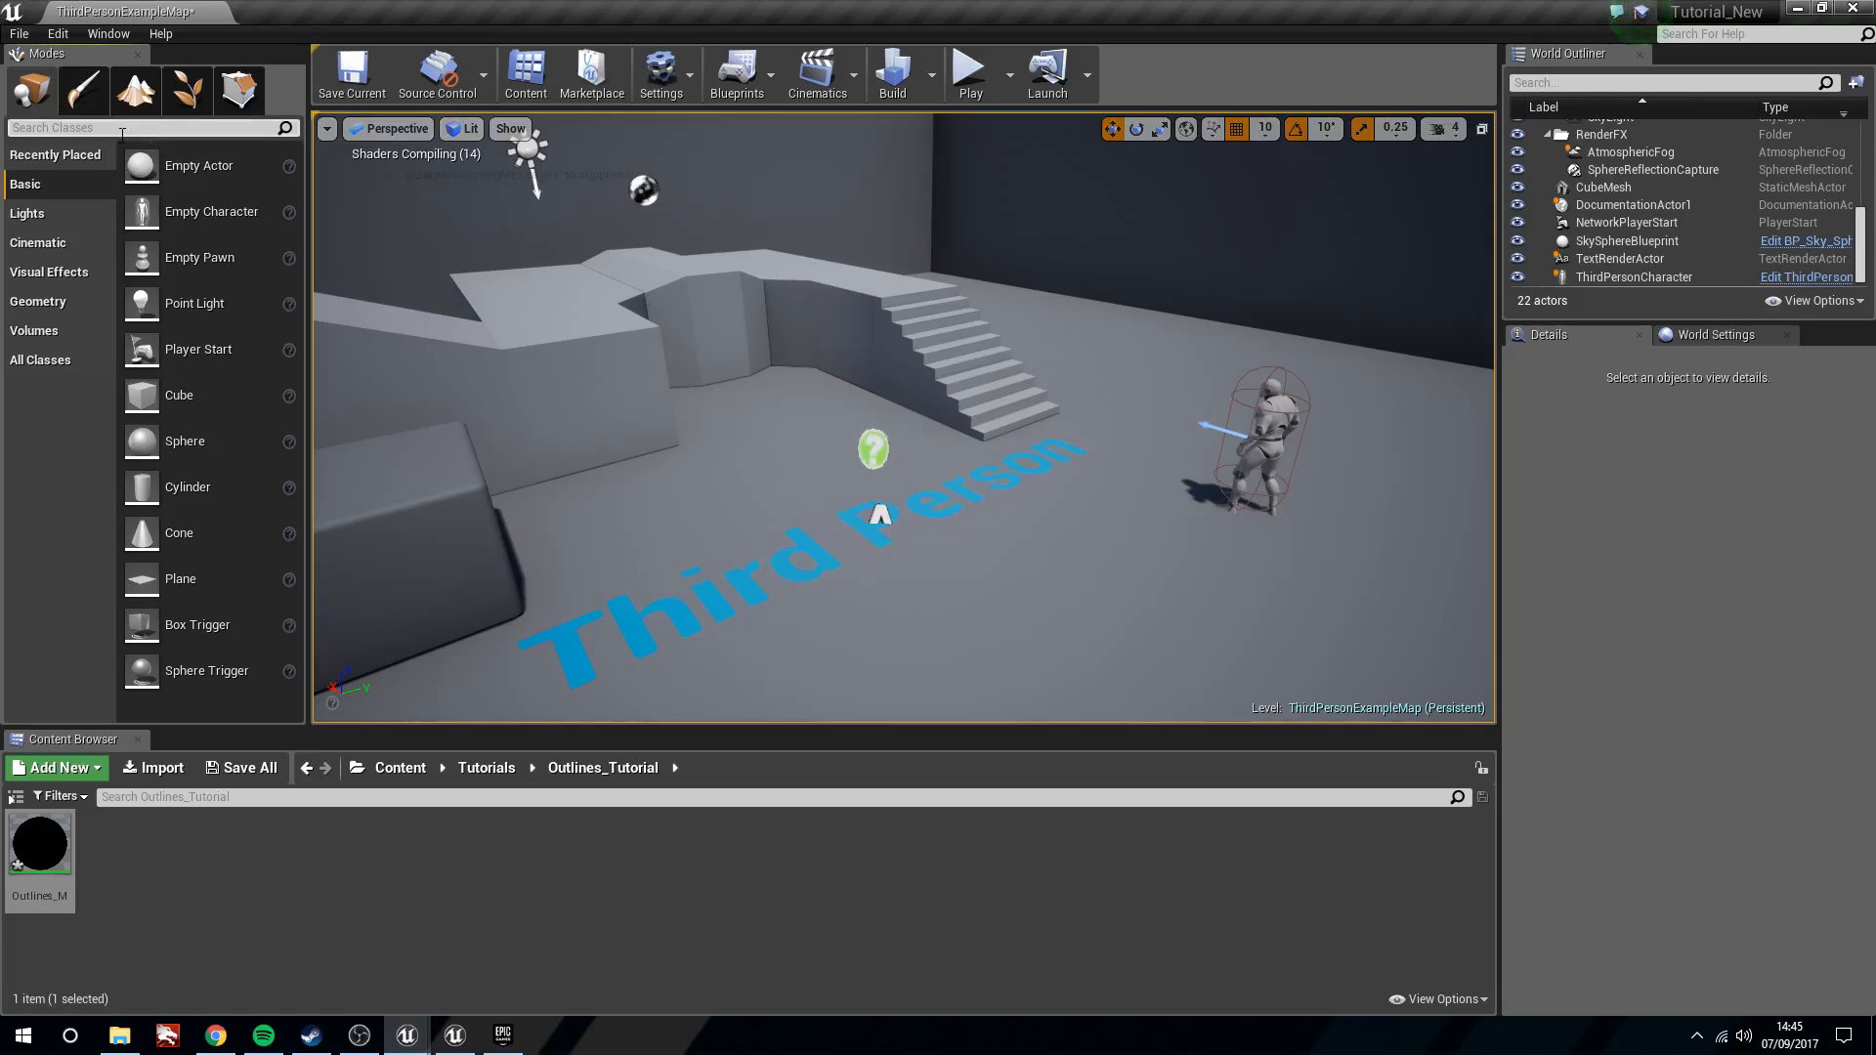
{"action": "type", "text": "pos"}
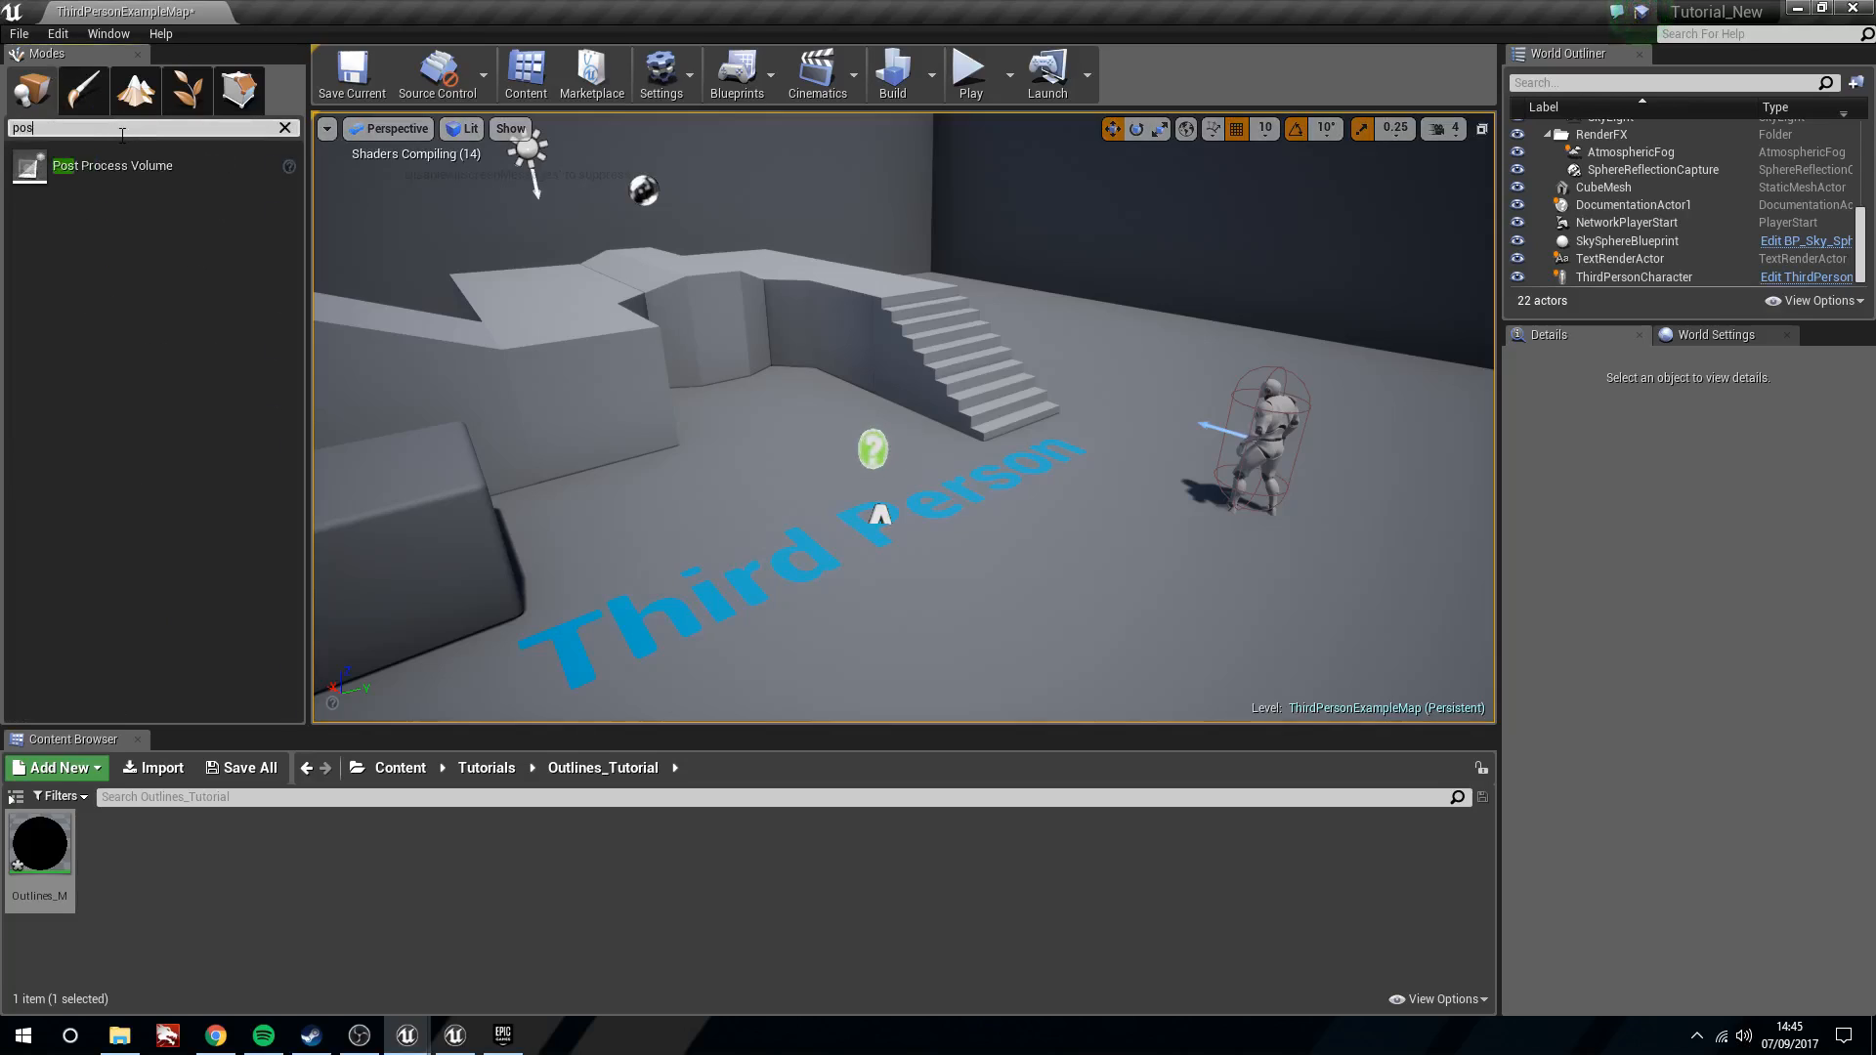
{"action": "left_click_drag", "start_coordinate": [113, 166], "coordinate": [1011, 569]}
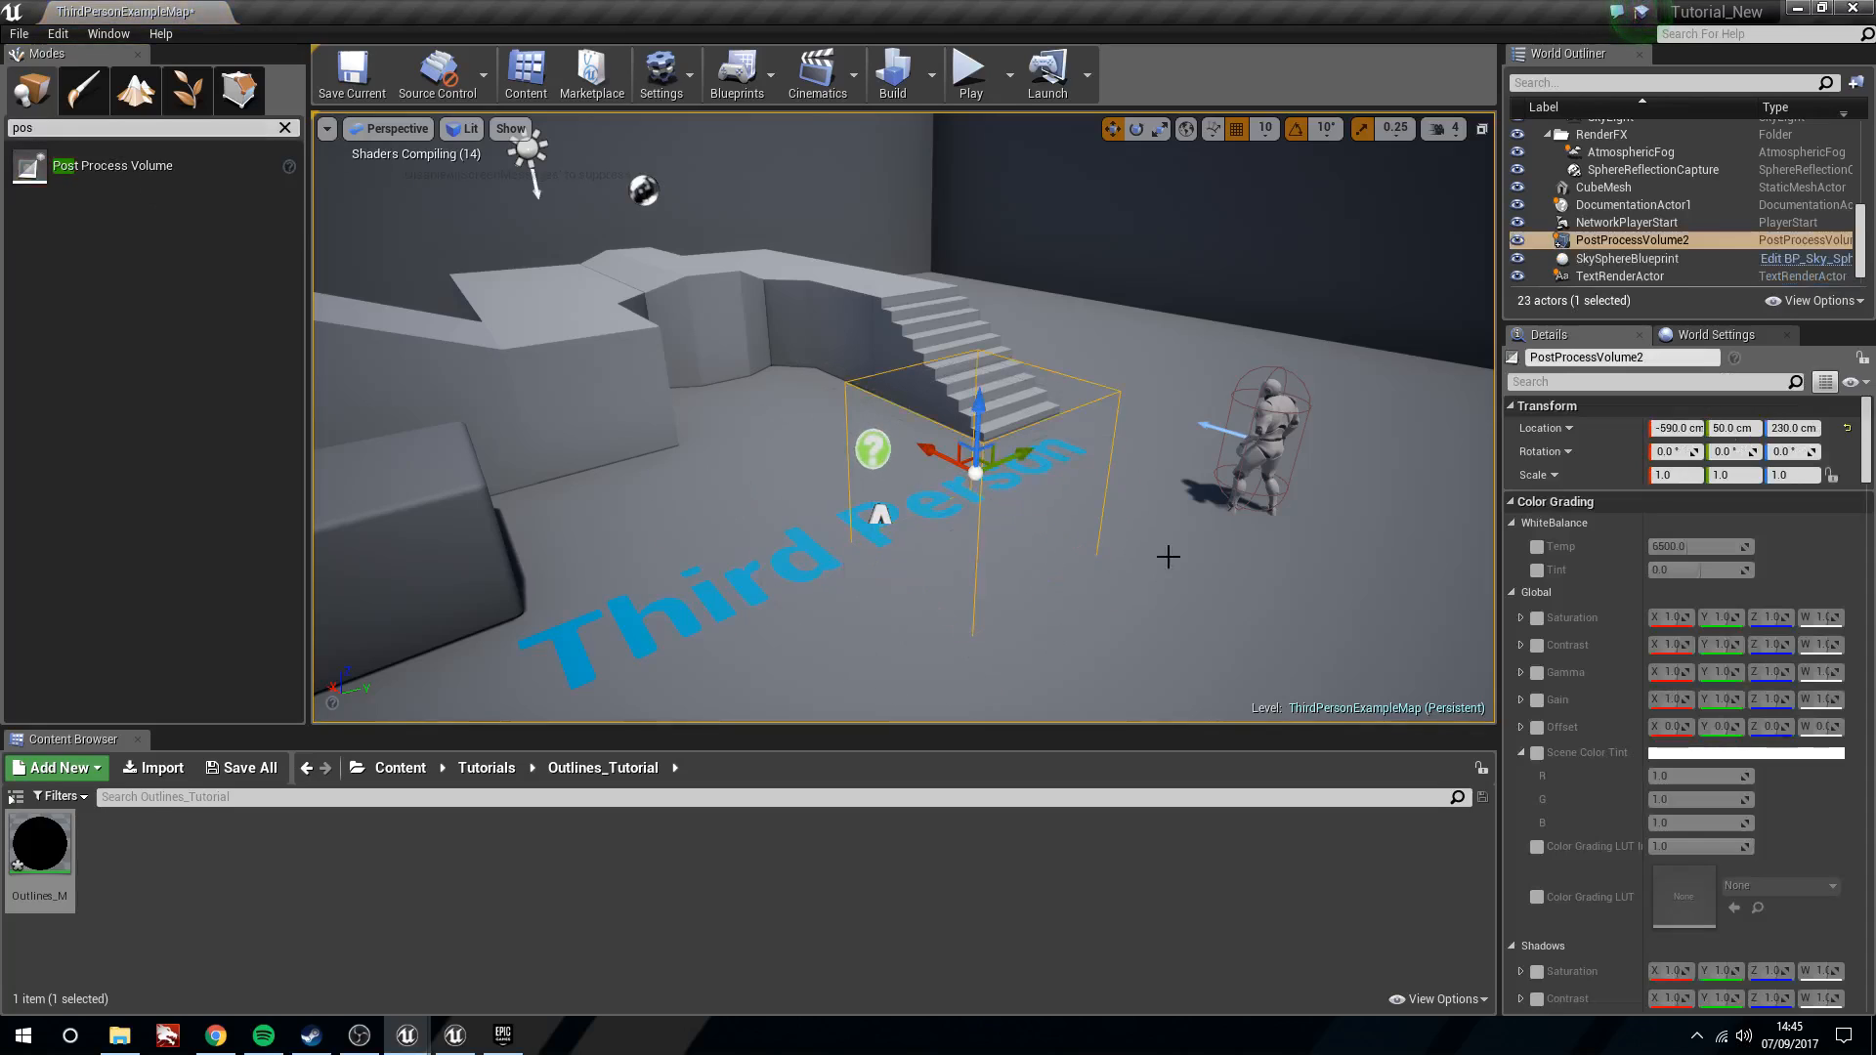
Find the new volume's blendable settings and add an asset reference element to its Post Process Materials array
{"action": "left_click", "coordinate": [1735, 379]}
{"action": "type", "text": "blend"}
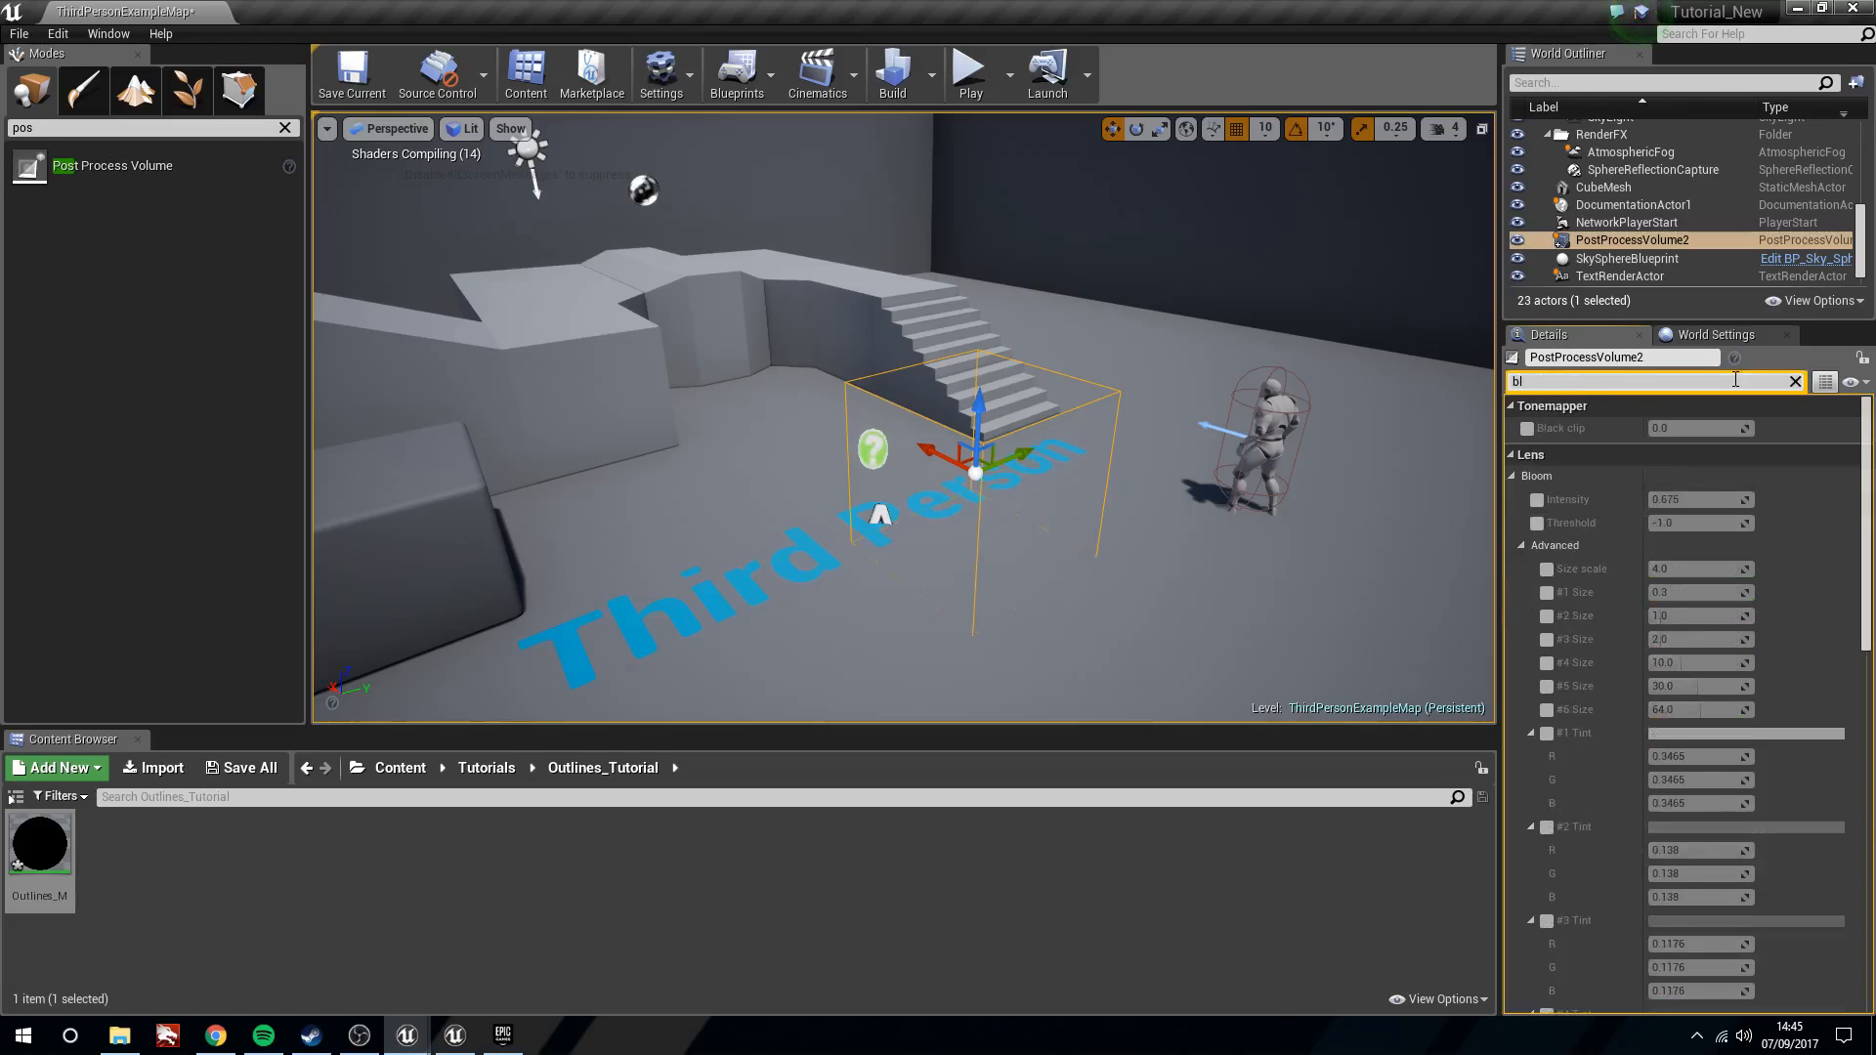
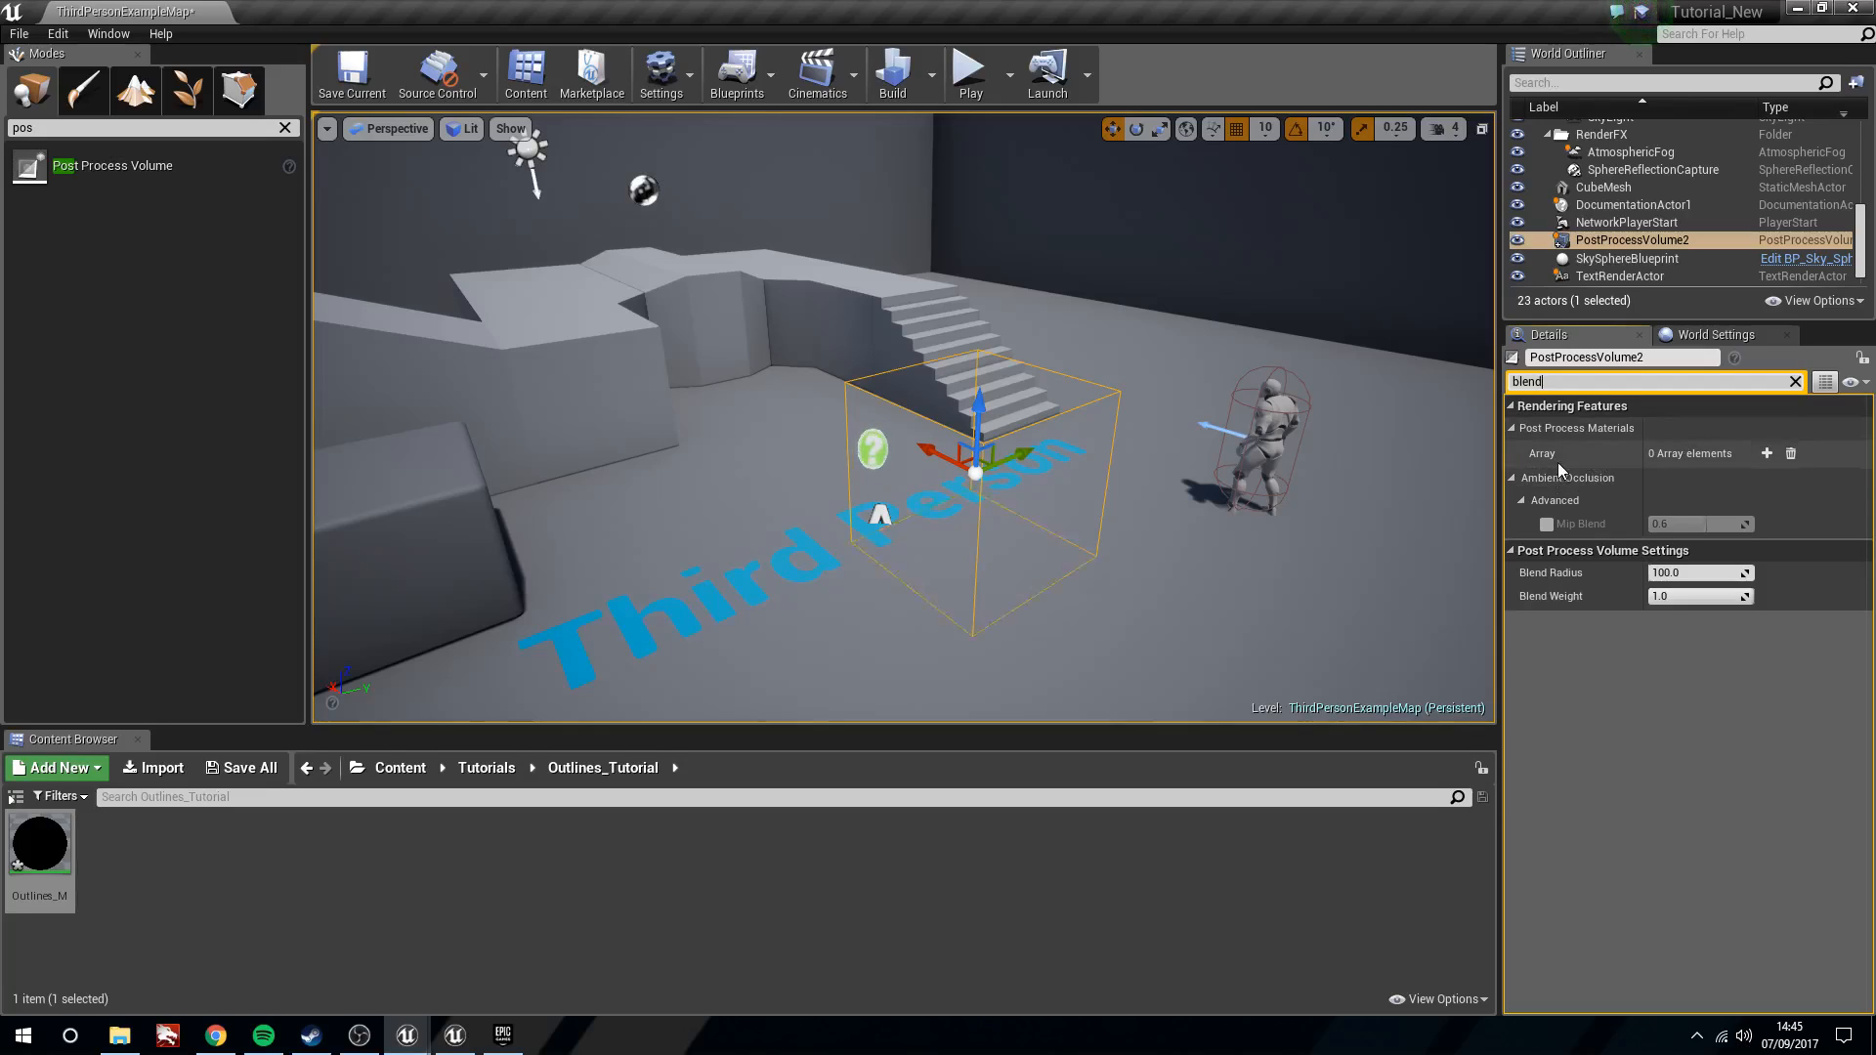
{"action": "left_click", "coordinate": [1765, 451]}
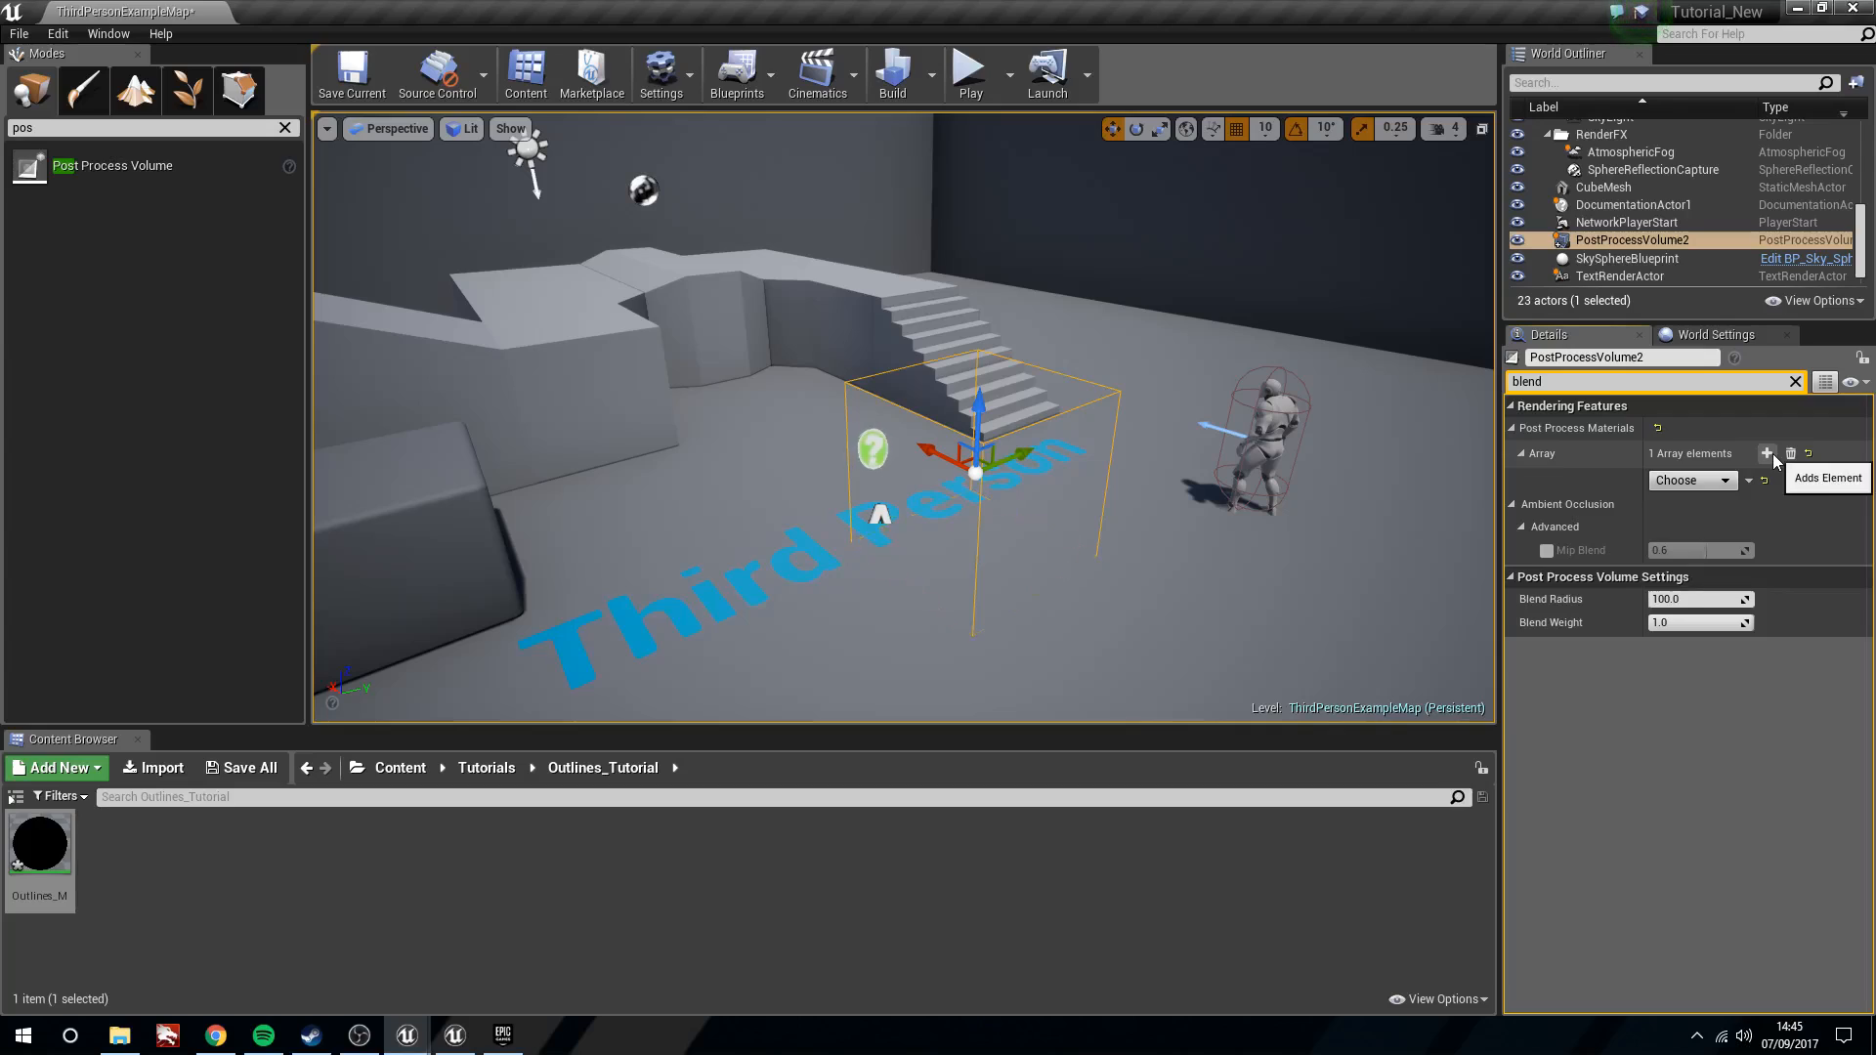
{"action": "left_click", "coordinate": [1728, 479]}
{"action": "left_click", "coordinate": [1705, 530]}
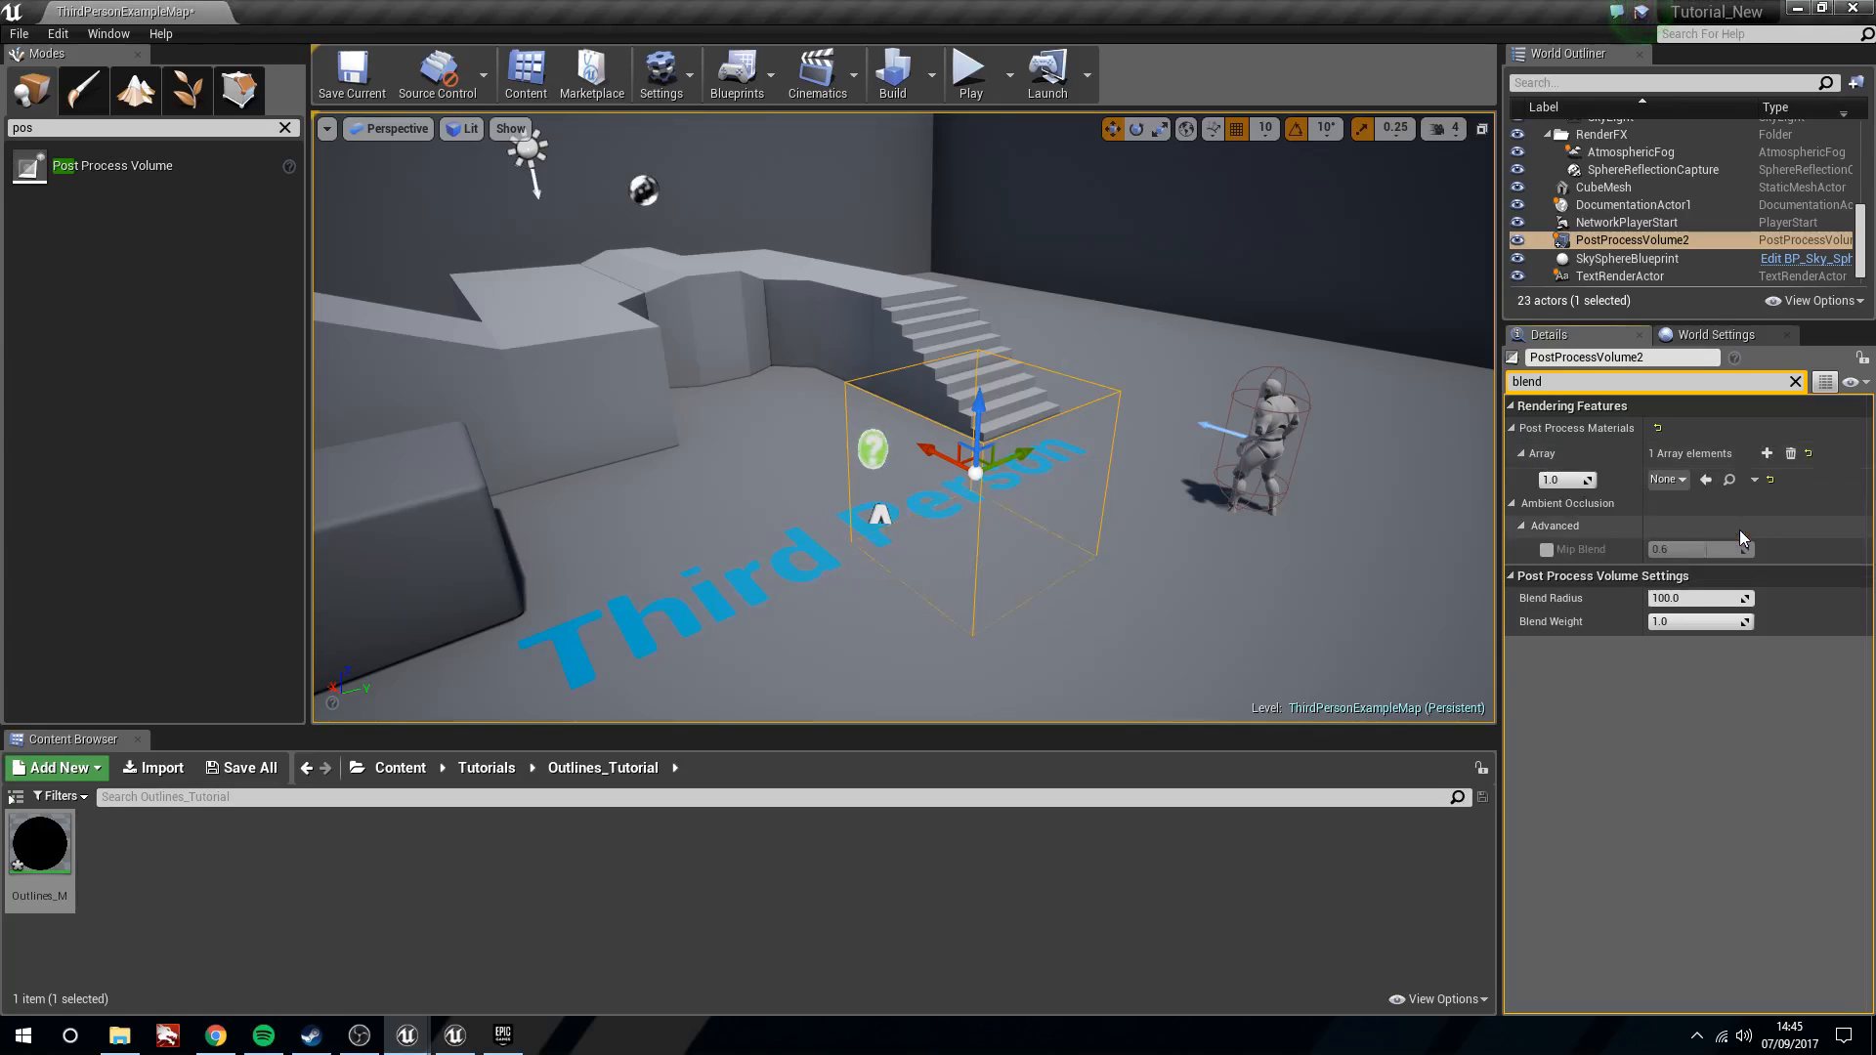
Create a material instance of Outlines_M and assign it to the volume's Post Process Materials element
{"action": "right_click", "coordinate": [33, 848]}
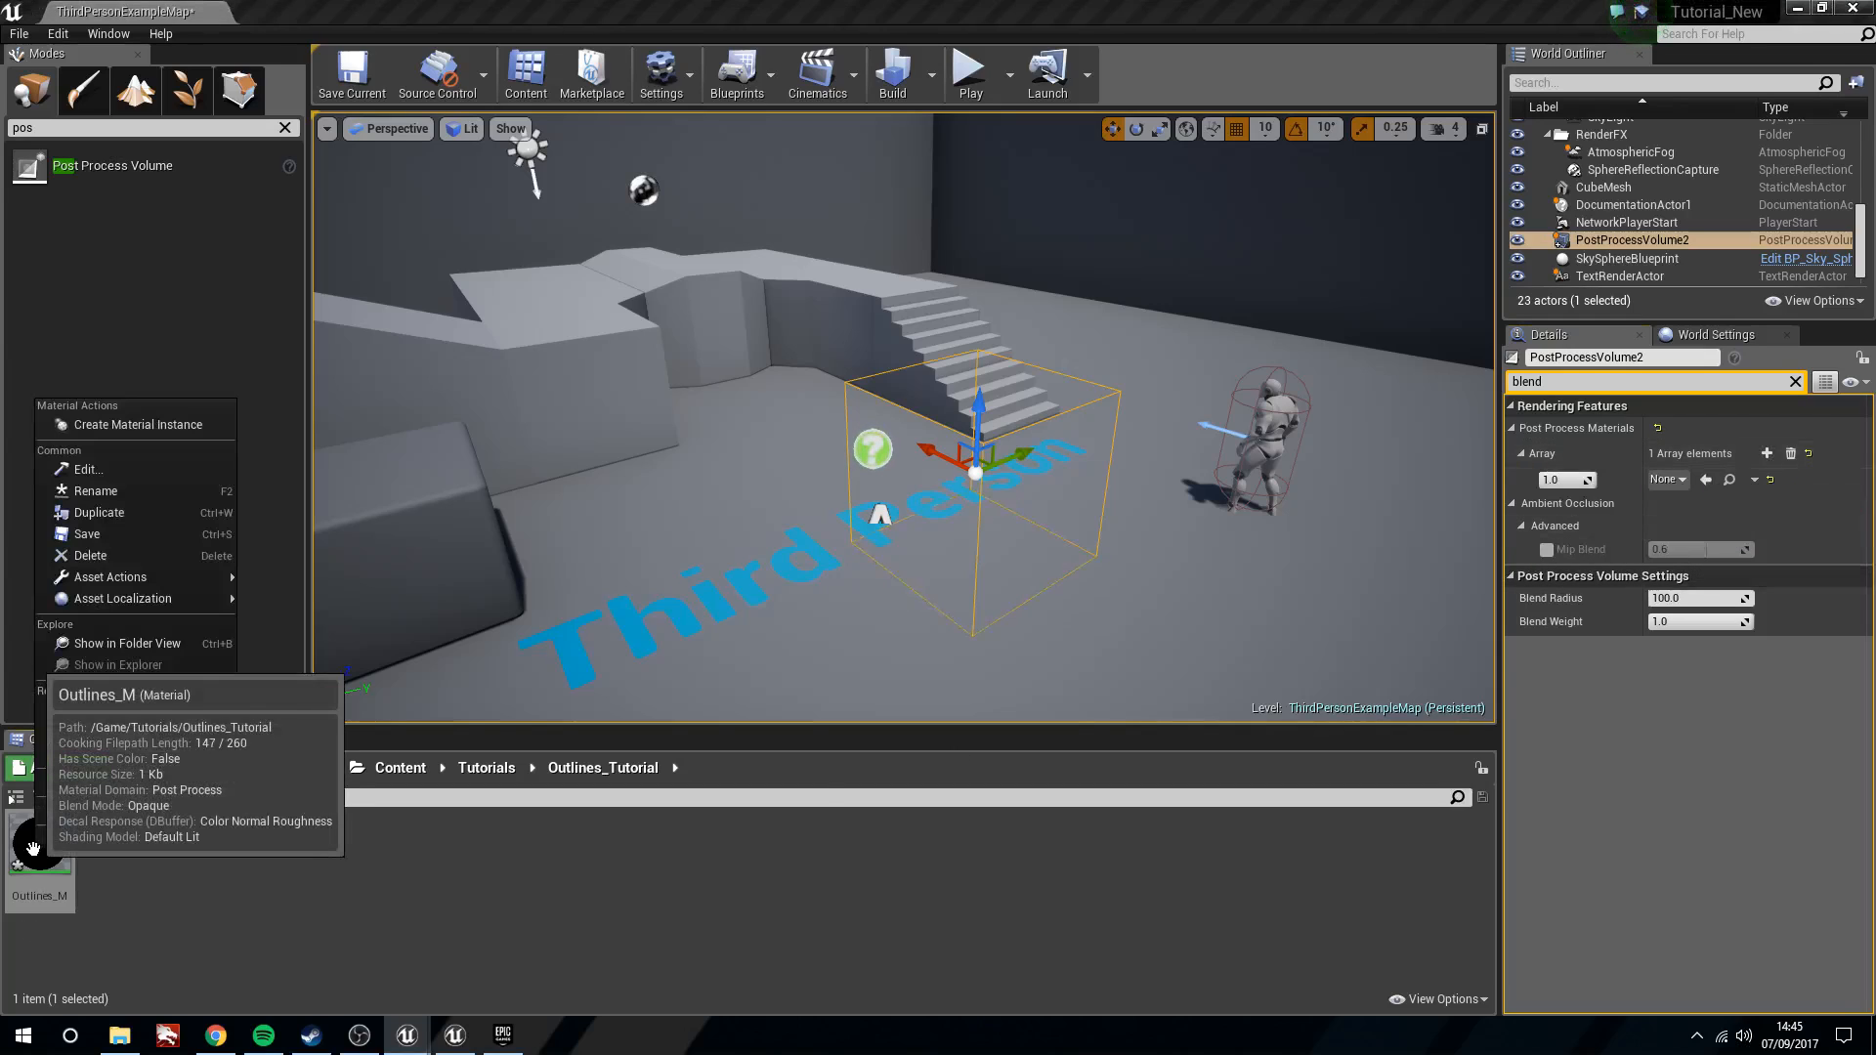
{"action": "left_click", "coordinate": [138, 424]}
{"action": "left_click_drag", "start_coordinate": [110, 845], "coordinate": [1691, 479]}
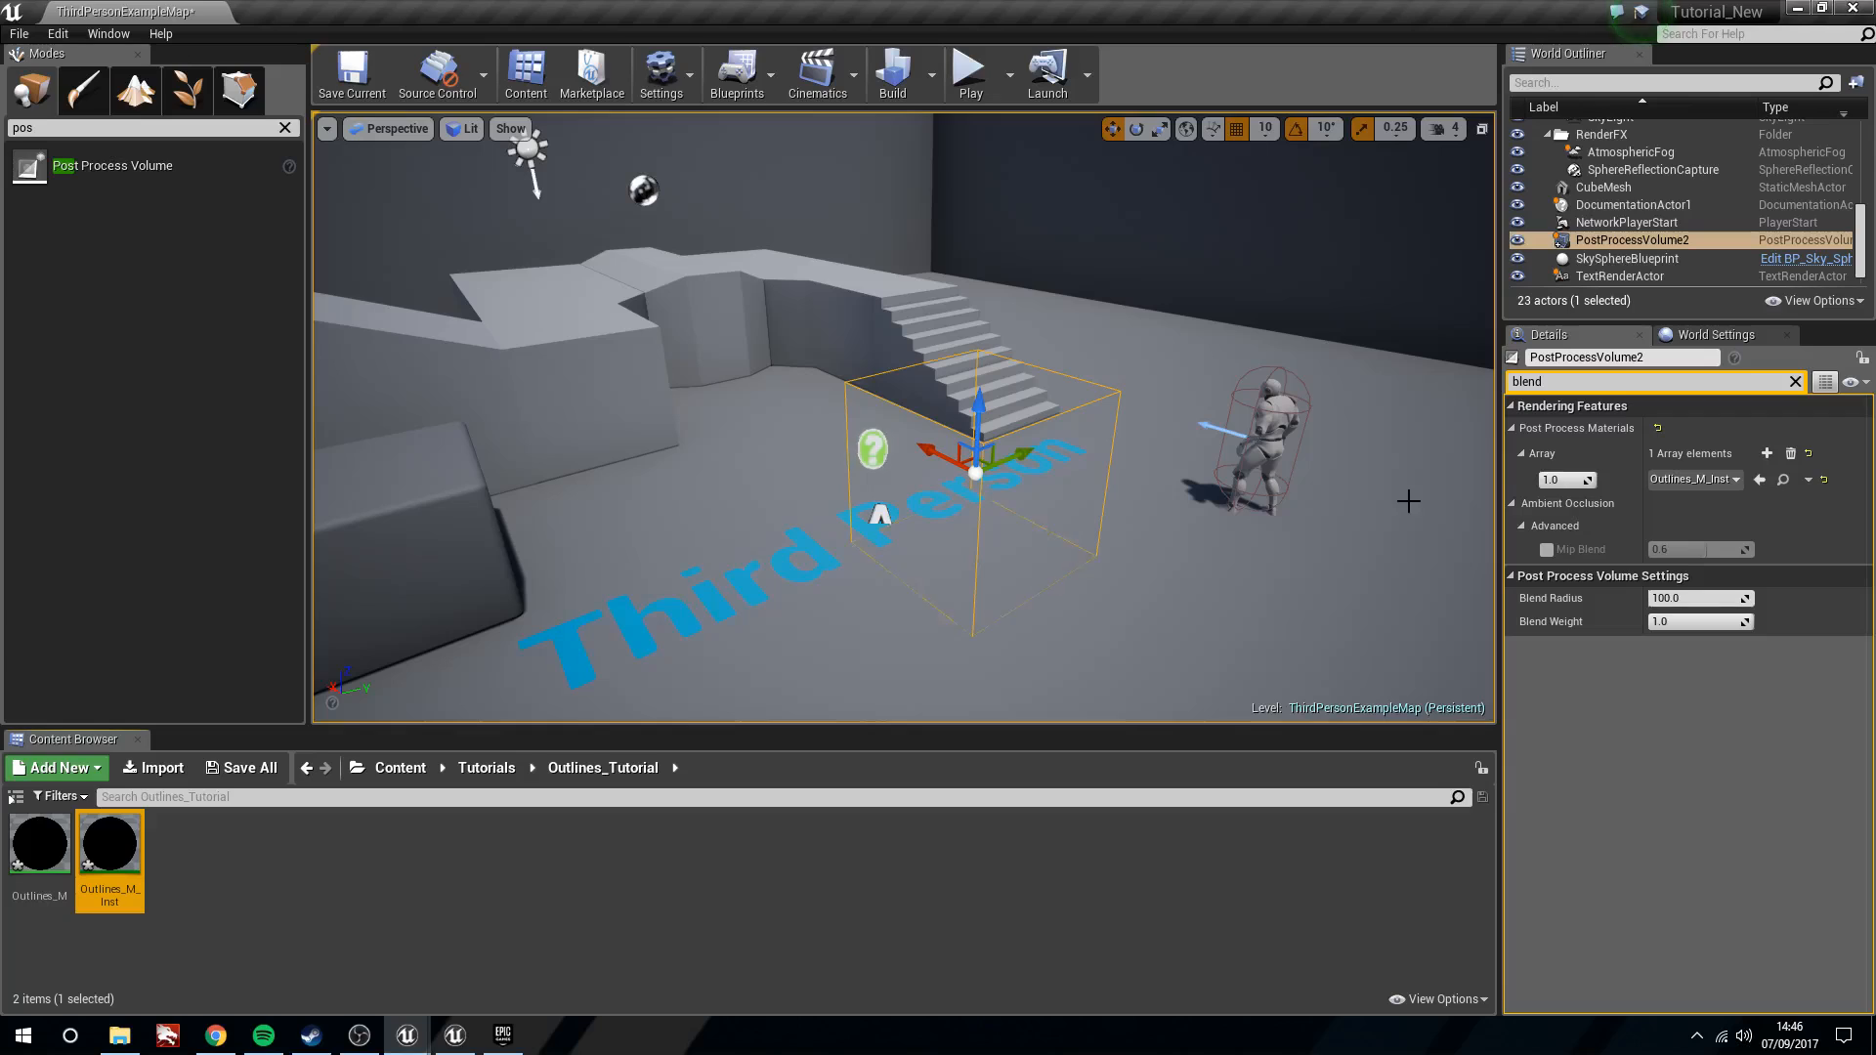
{"action": "key", "text": "w"}
{"action": "mouse_move", "coordinate": [1147, 593]}
{"action": "right_mouse_down"}
{"action": "mouse_move", "coordinate": [1157, 574]}
{"action": "mouse_move", "coordinate": [1124, 518]}
{"action": "mouse_move", "coordinate": [1158, 539]}
{"action": "mouse_move", "coordinate": [1319, 536]}
{"action": "mouse_move", "coordinate": [1417, 513]}
{"action": "mouse_move", "coordinate": [1485, 469]}
{"action": "mouse_move", "coordinate": [1377, 503]}
{"action": "mouse_move", "coordinate": [987, 489]}
{"action": "mouse_move", "coordinate": [1075, 440]}
{"action": "mouse_move", "coordinate": [1172, 455]}
{"action": "mouse_move", "coordinate": [1197, 488]}
{"action": "mouse_move", "coordinate": [1082, 486]}
{"action": "right_mouse_up"}
{"action": "key", "text": "s"}
{"action": "key", "text": "w"}
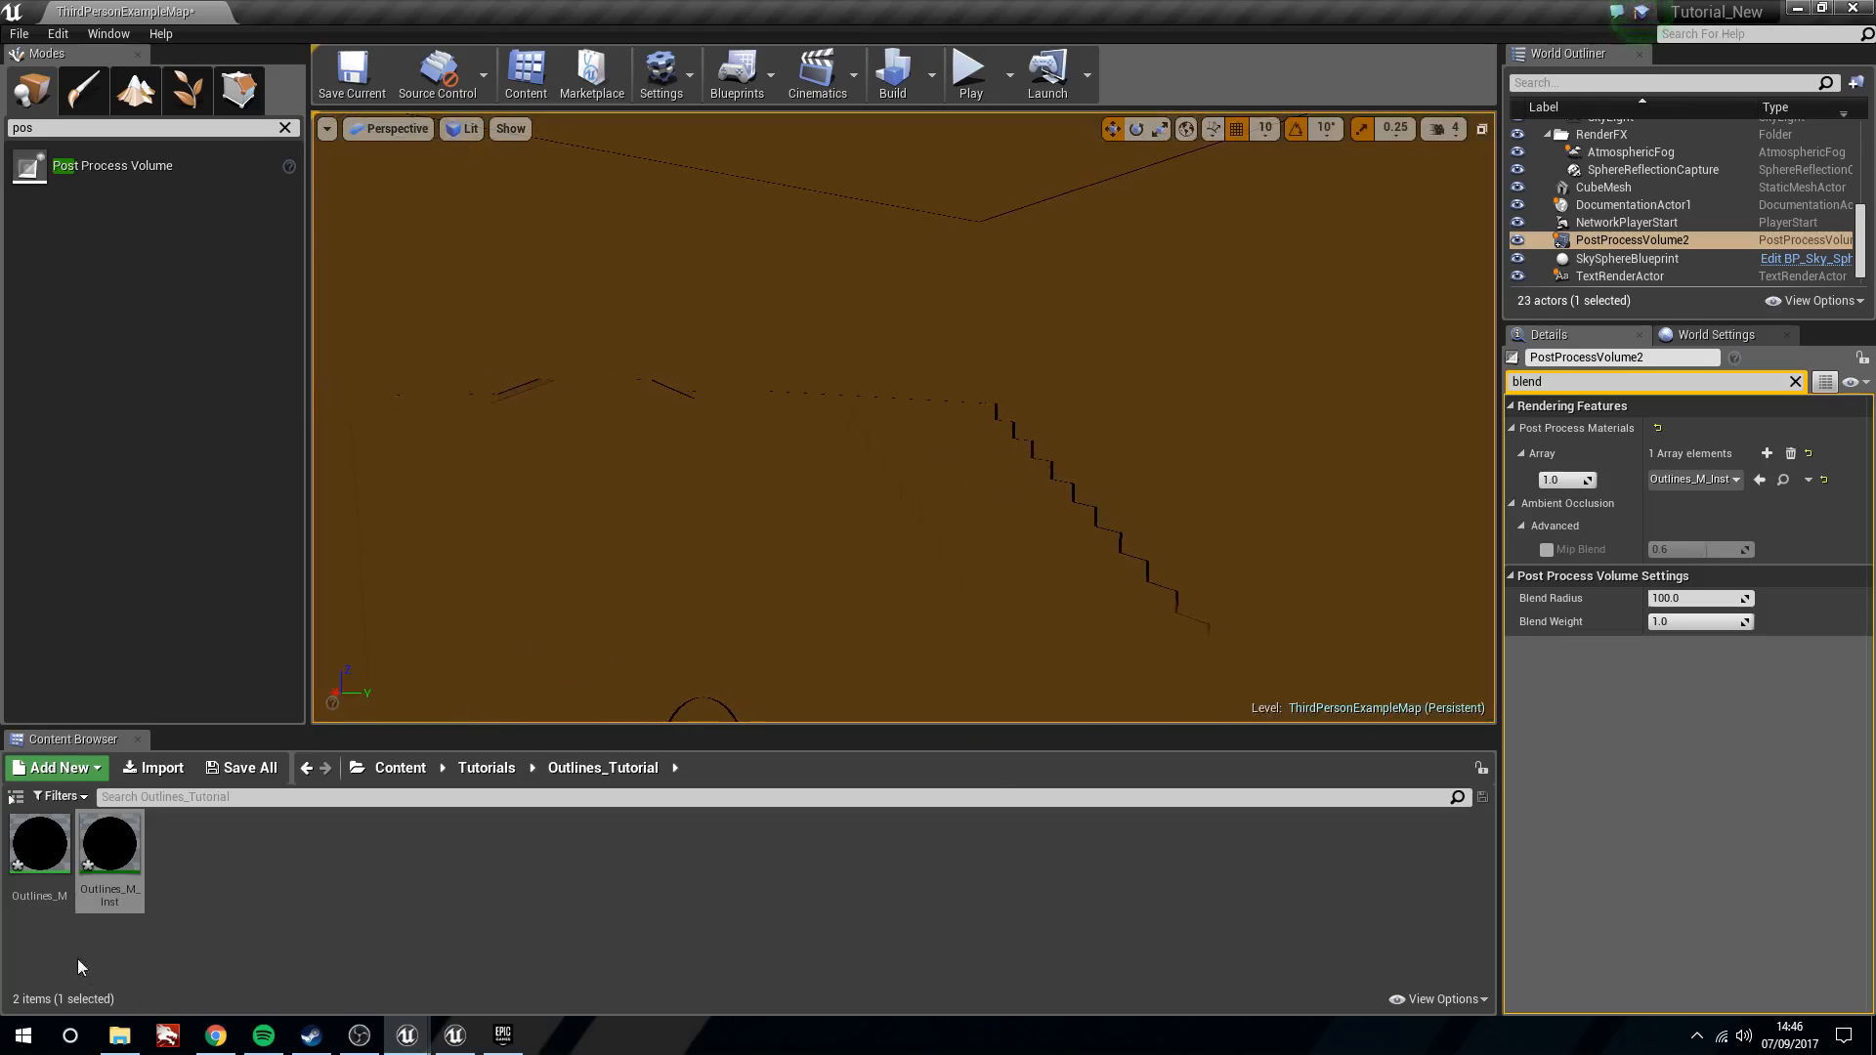
Delete the brown colour constant from Outlines_M, move Blend Weight up beneath the Mask (R G B) node, and apply the material
{"action": "double_click", "coordinate": [39, 848]}
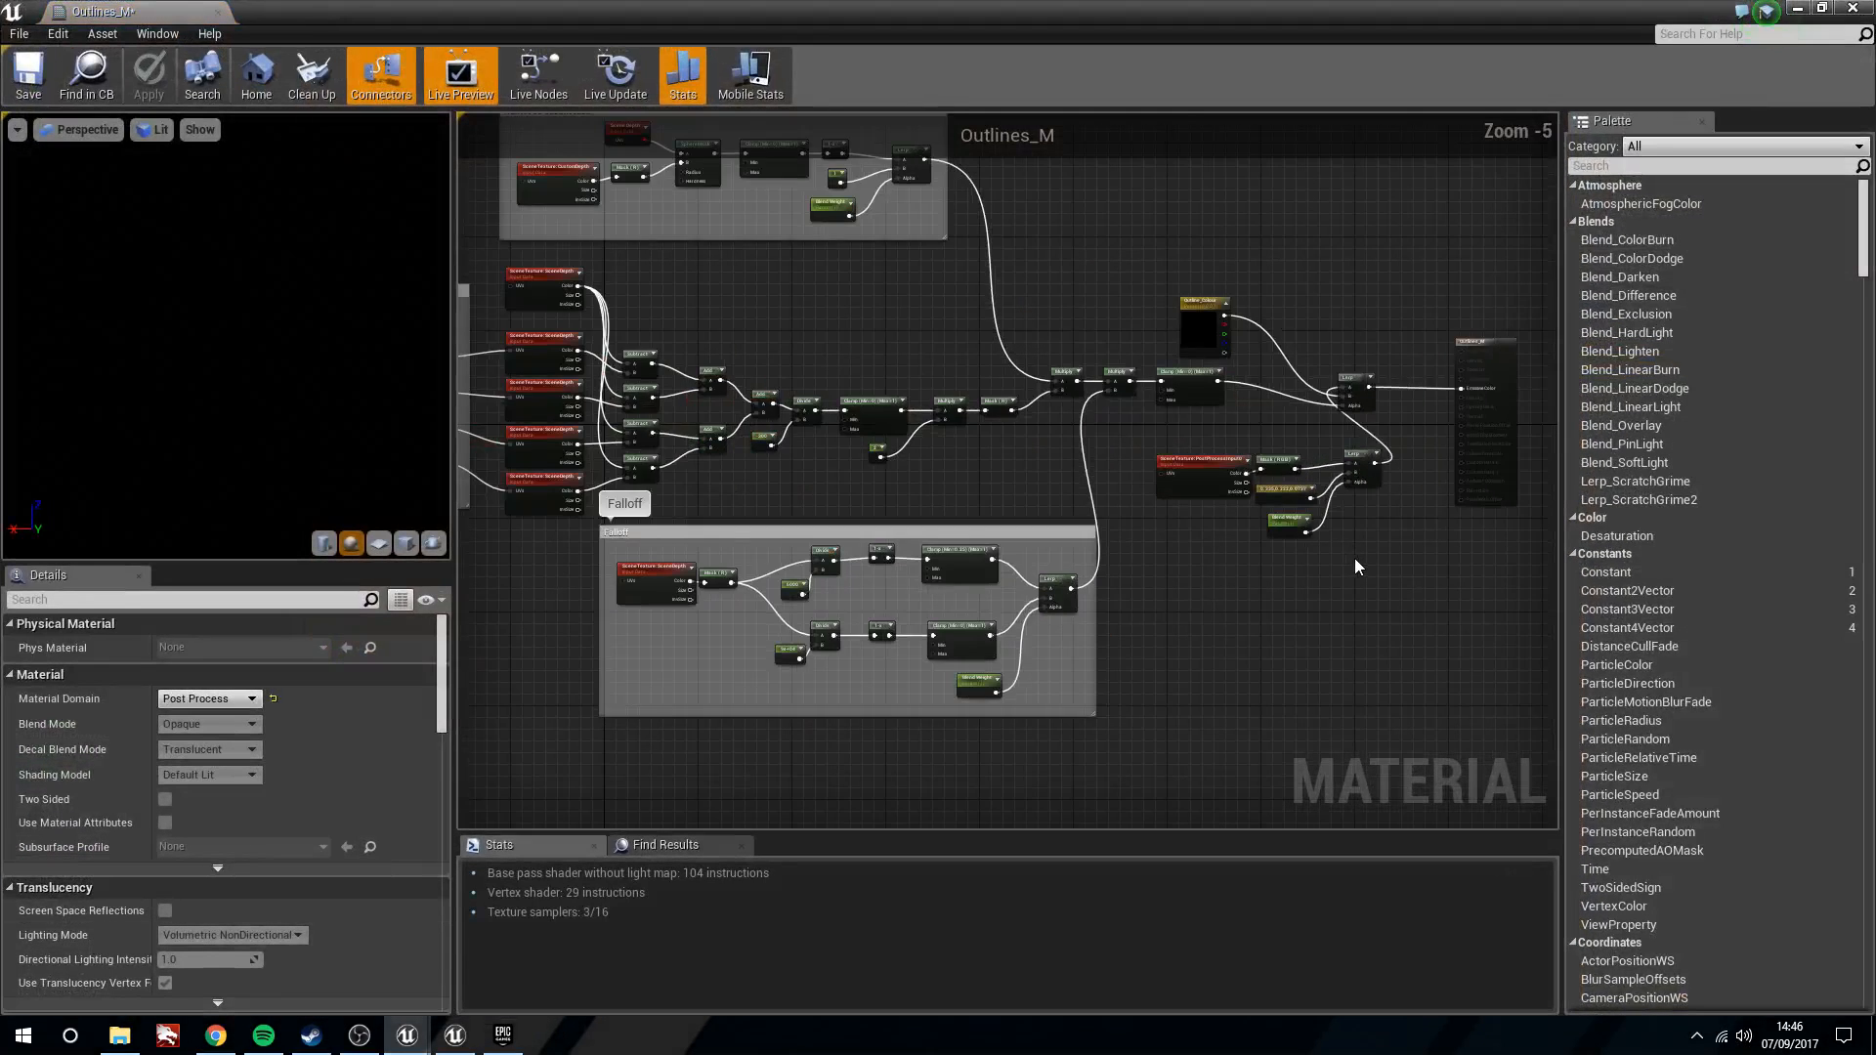
{"action": "scroll", "coordinate": [1355, 566], "scroll_direction": "up", "scroll_amount": 5}
{"action": "left_click", "coordinate": [1059, 568]}
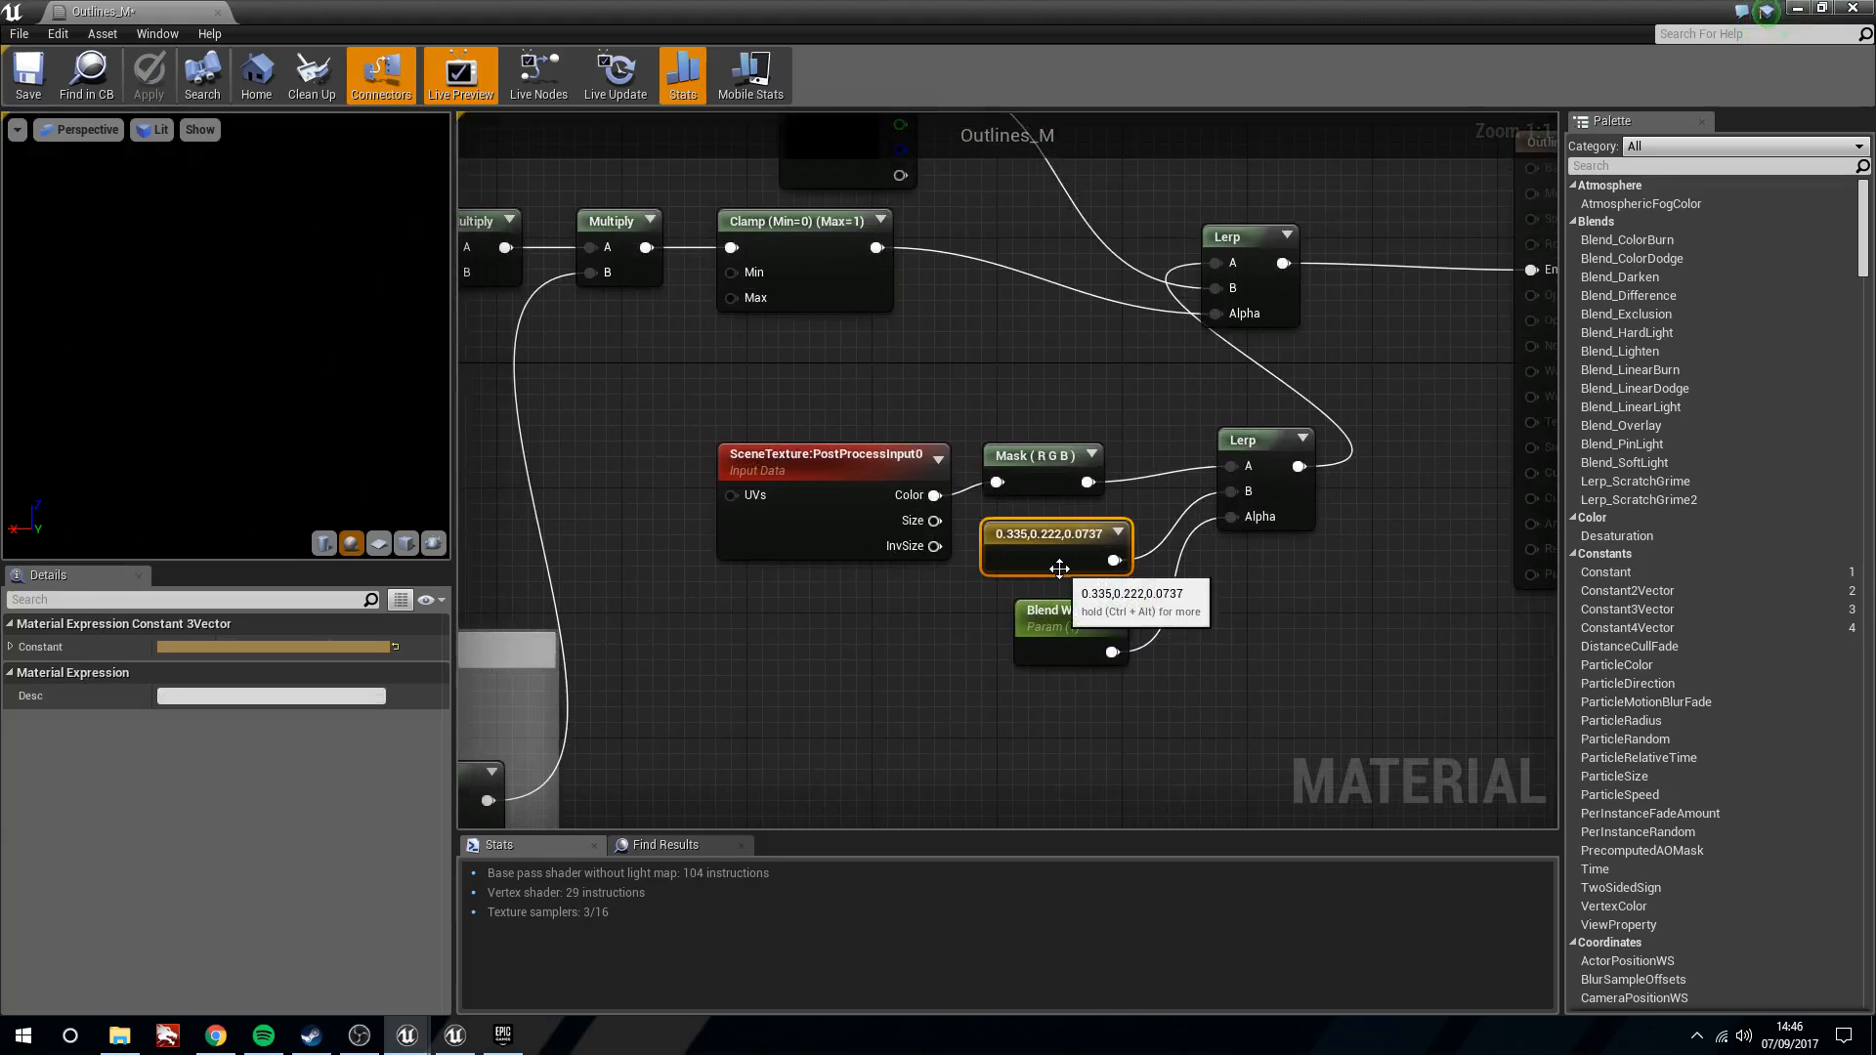
{"action": "key", "text": "Delete"}
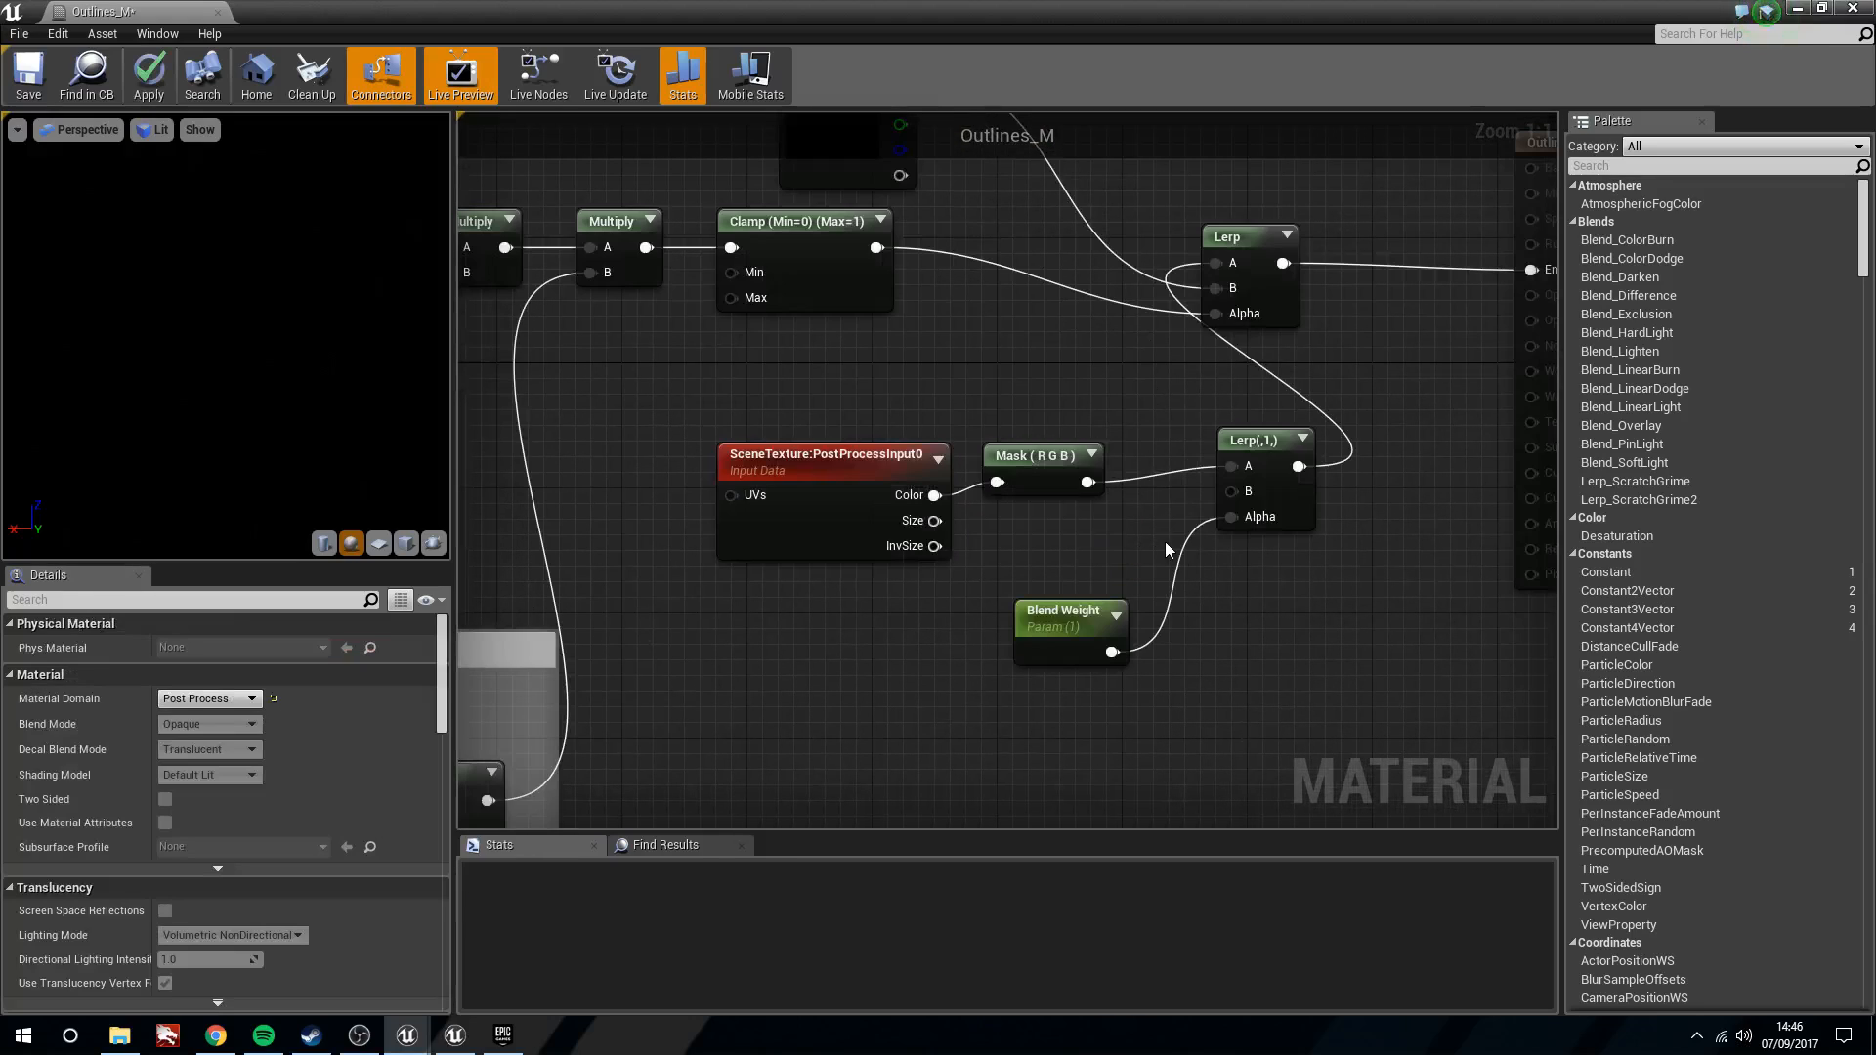
{"action": "left_click", "coordinate": [1265, 469]}
{"action": "left_click_drag", "start_coordinate": [1075, 638], "coordinate": [1060, 589]}
{"action": "left_click", "coordinate": [909, 616]}
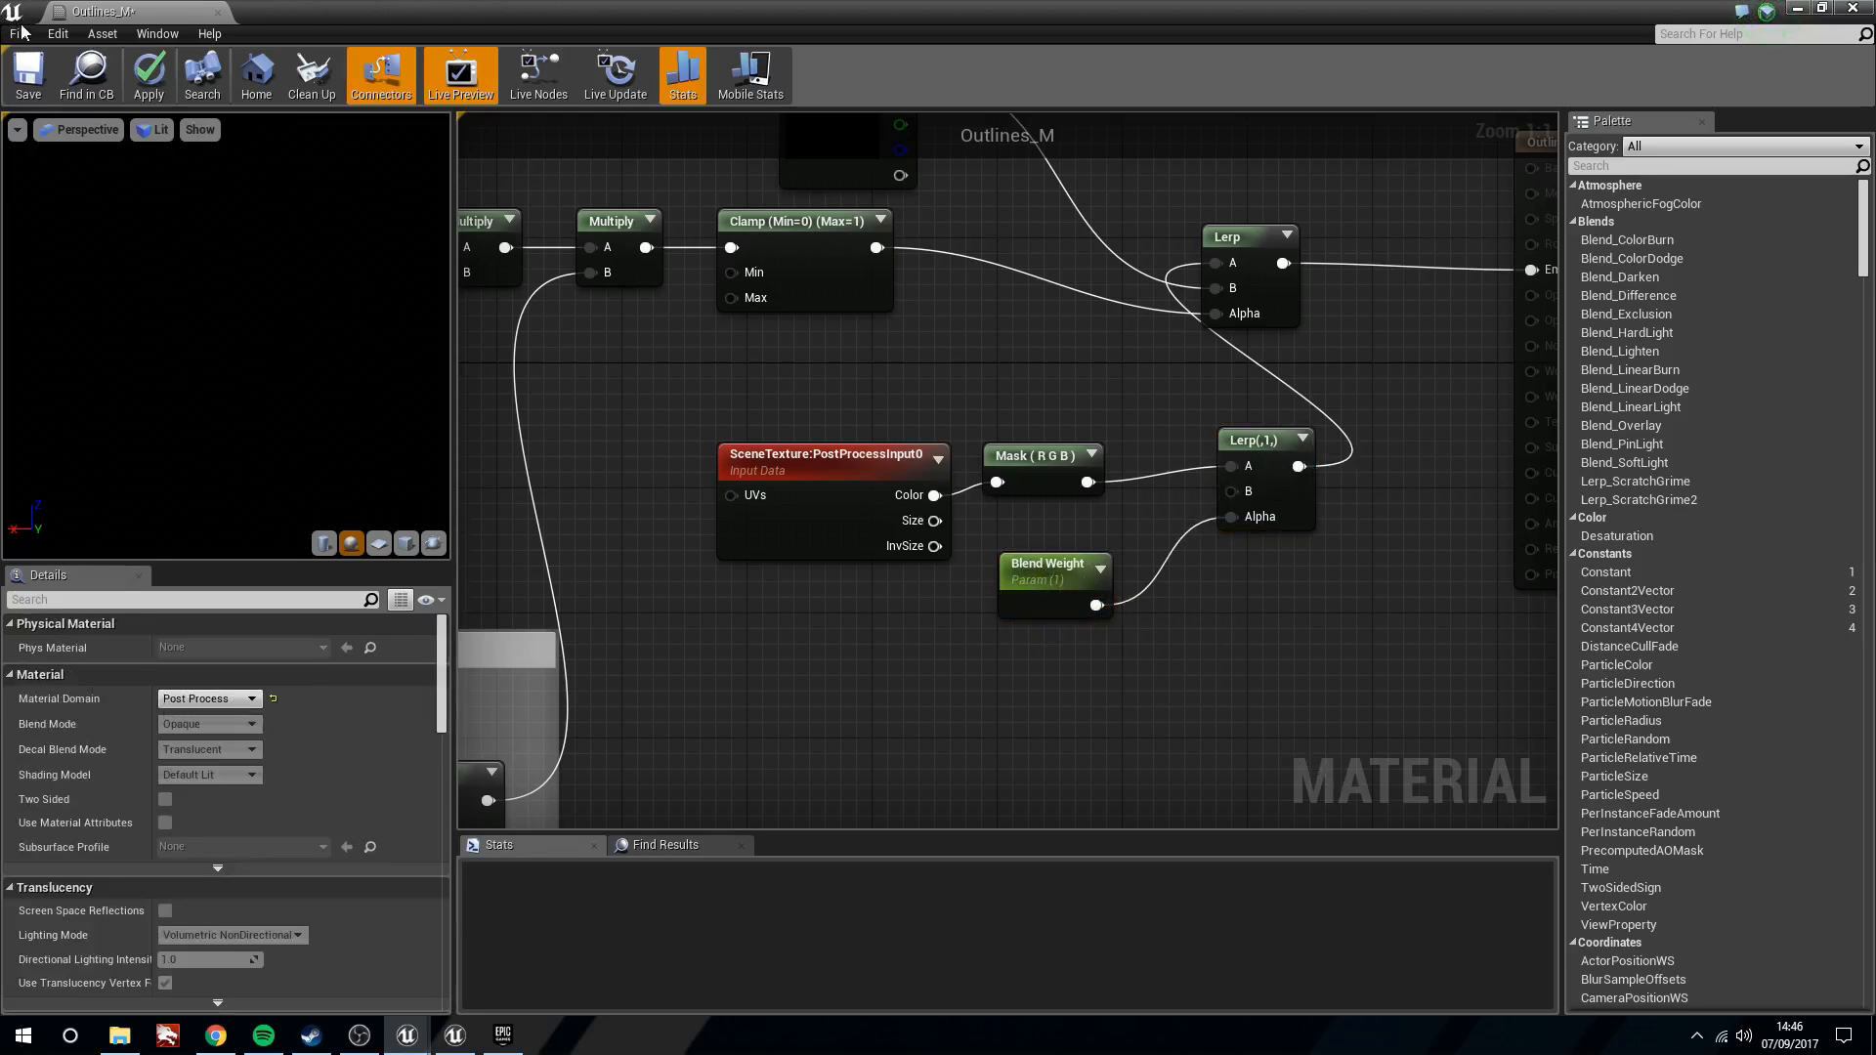
{"action": "left_click", "coordinate": [153, 94]}
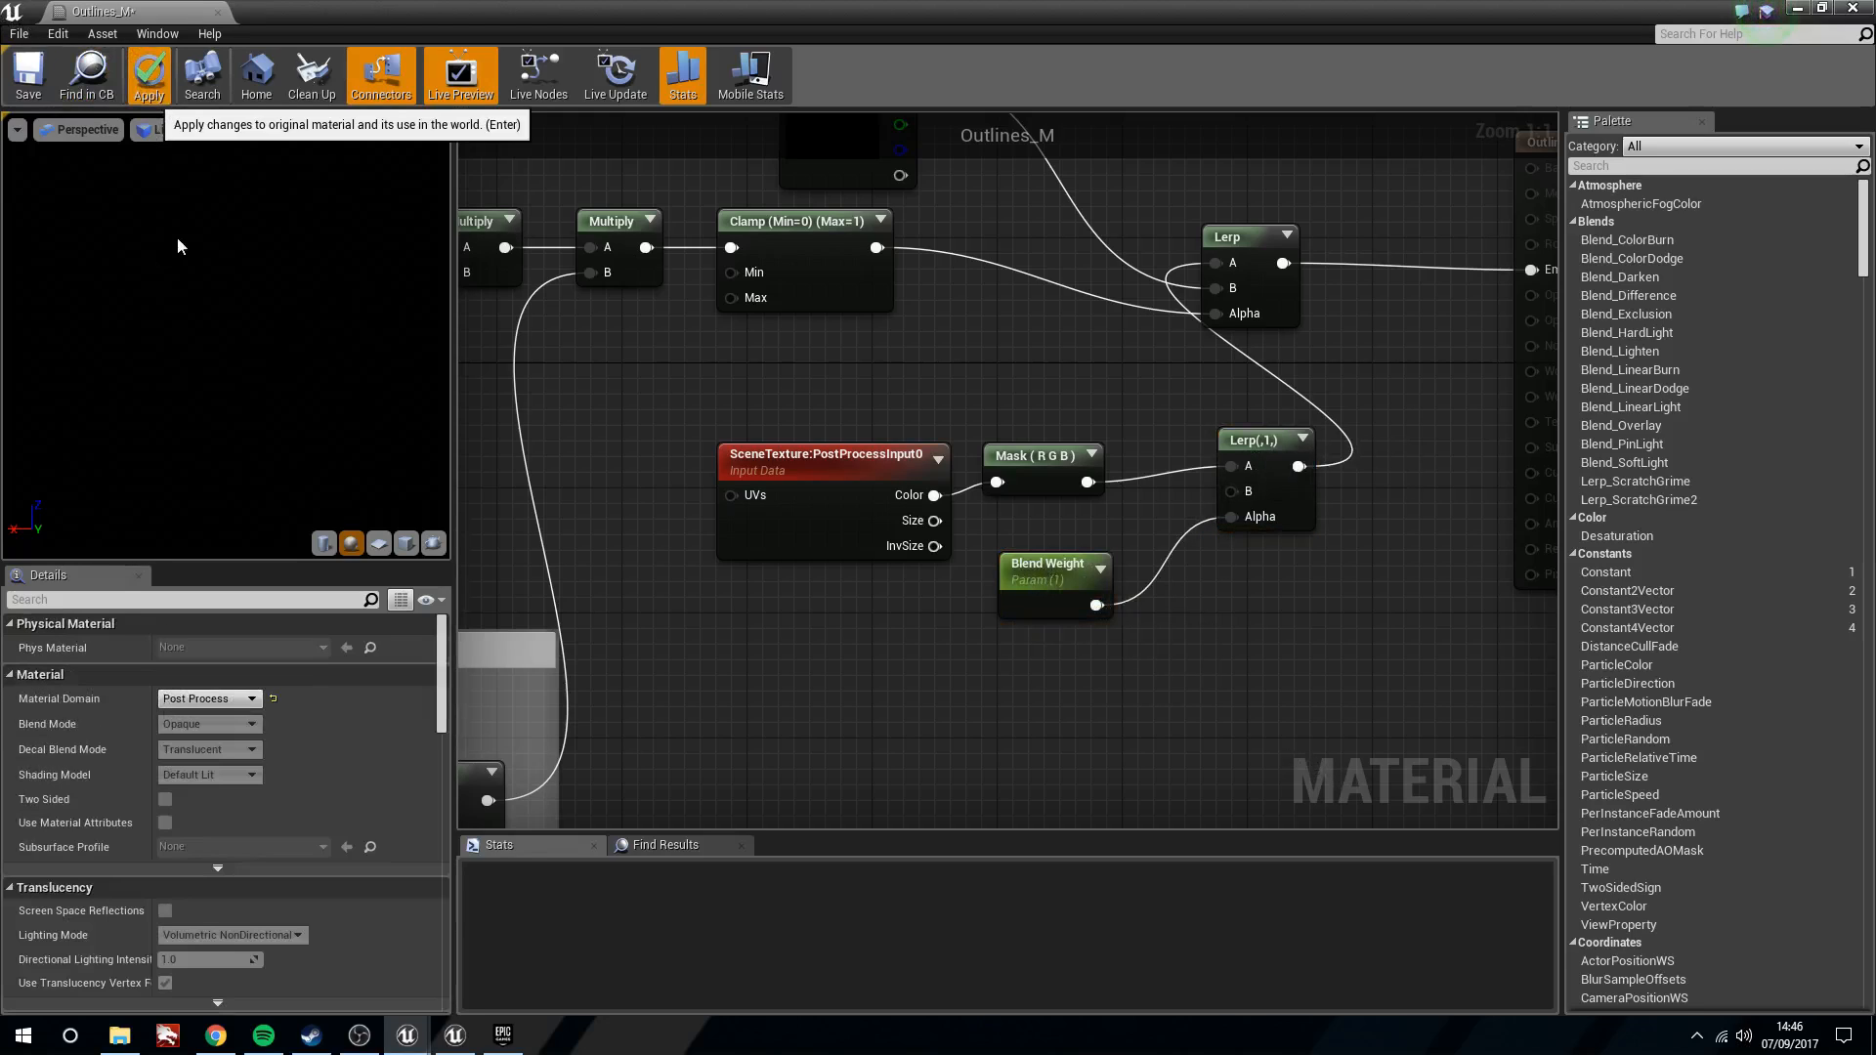
{"action": "left_click", "coordinate": [1796, 10]}
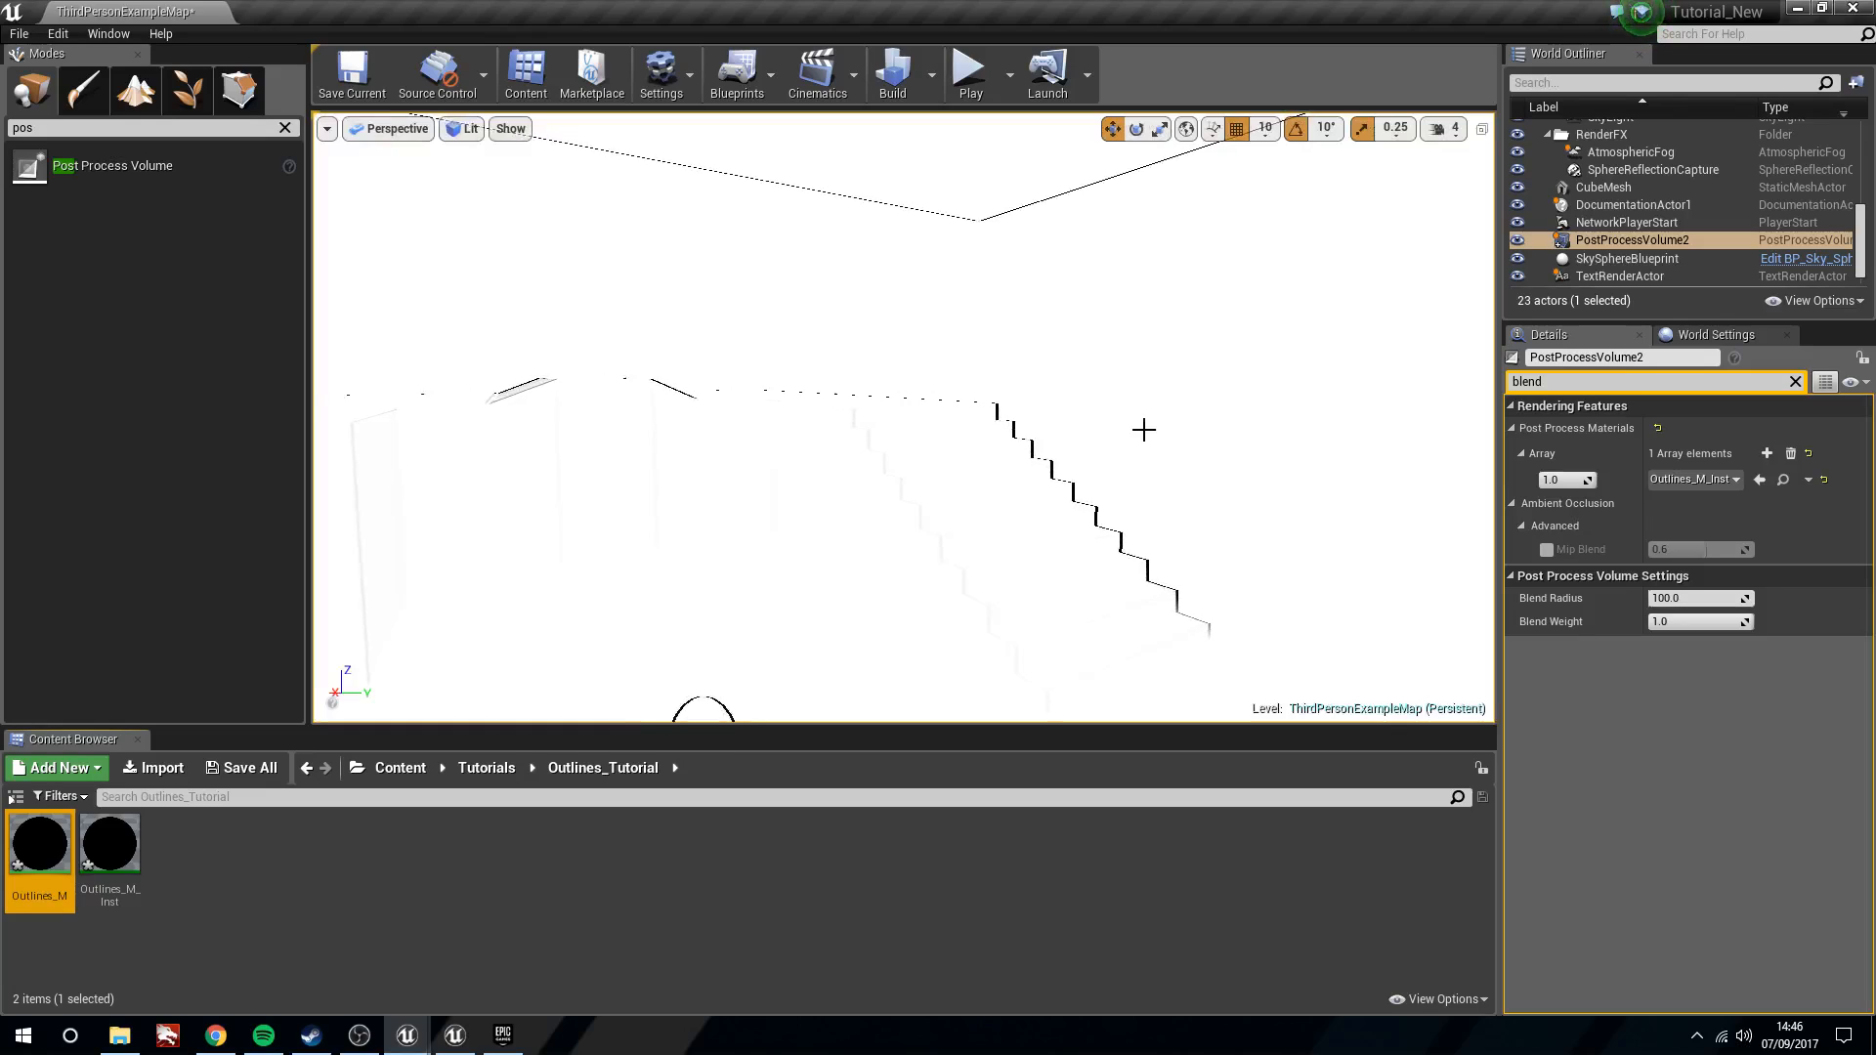
Examine the outline effect on the stairs and walls from different distances inside the post process volume
{"action": "mouse_move", "coordinate": [1144, 430]}
{"action": "right_mouse_down"}
{"action": "mouse_move", "coordinate": [1222, 467]}
{"action": "mouse_move", "coordinate": [1144, 484]}
{"action": "mouse_move", "coordinate": [1098, 371]}
{"action": "mouse_move", "coordinate": [1233, 442]}
{"action": "mouse_move", "coordinate": [1182, 436]}
{"action": "mouse_move", "coordinate": [1217, 442]}
{"action": "mouse_move", "coordinate": [1548, 436]}
{"action": "mouse_move", "coordinate": [1522, 412]}
{"action": "mouse_move", "coordinate": [1295, 405]}
{"action": "mouse_move", "coordinate": [1187, 379]}
{"action": "mouse_move", "coordinate": [1153, 437]}
{"action": "right_mouse_up"}
{"action": "key", "text": "s"}
{"action": "key", "text": "w"}
{"action": "key", "text": "s"}
{"action": "key", "text": "w"}
{"action": "key", "text": "a"}
{"action": "key", "text": "w"}
{"action": "key", "text": "s"}
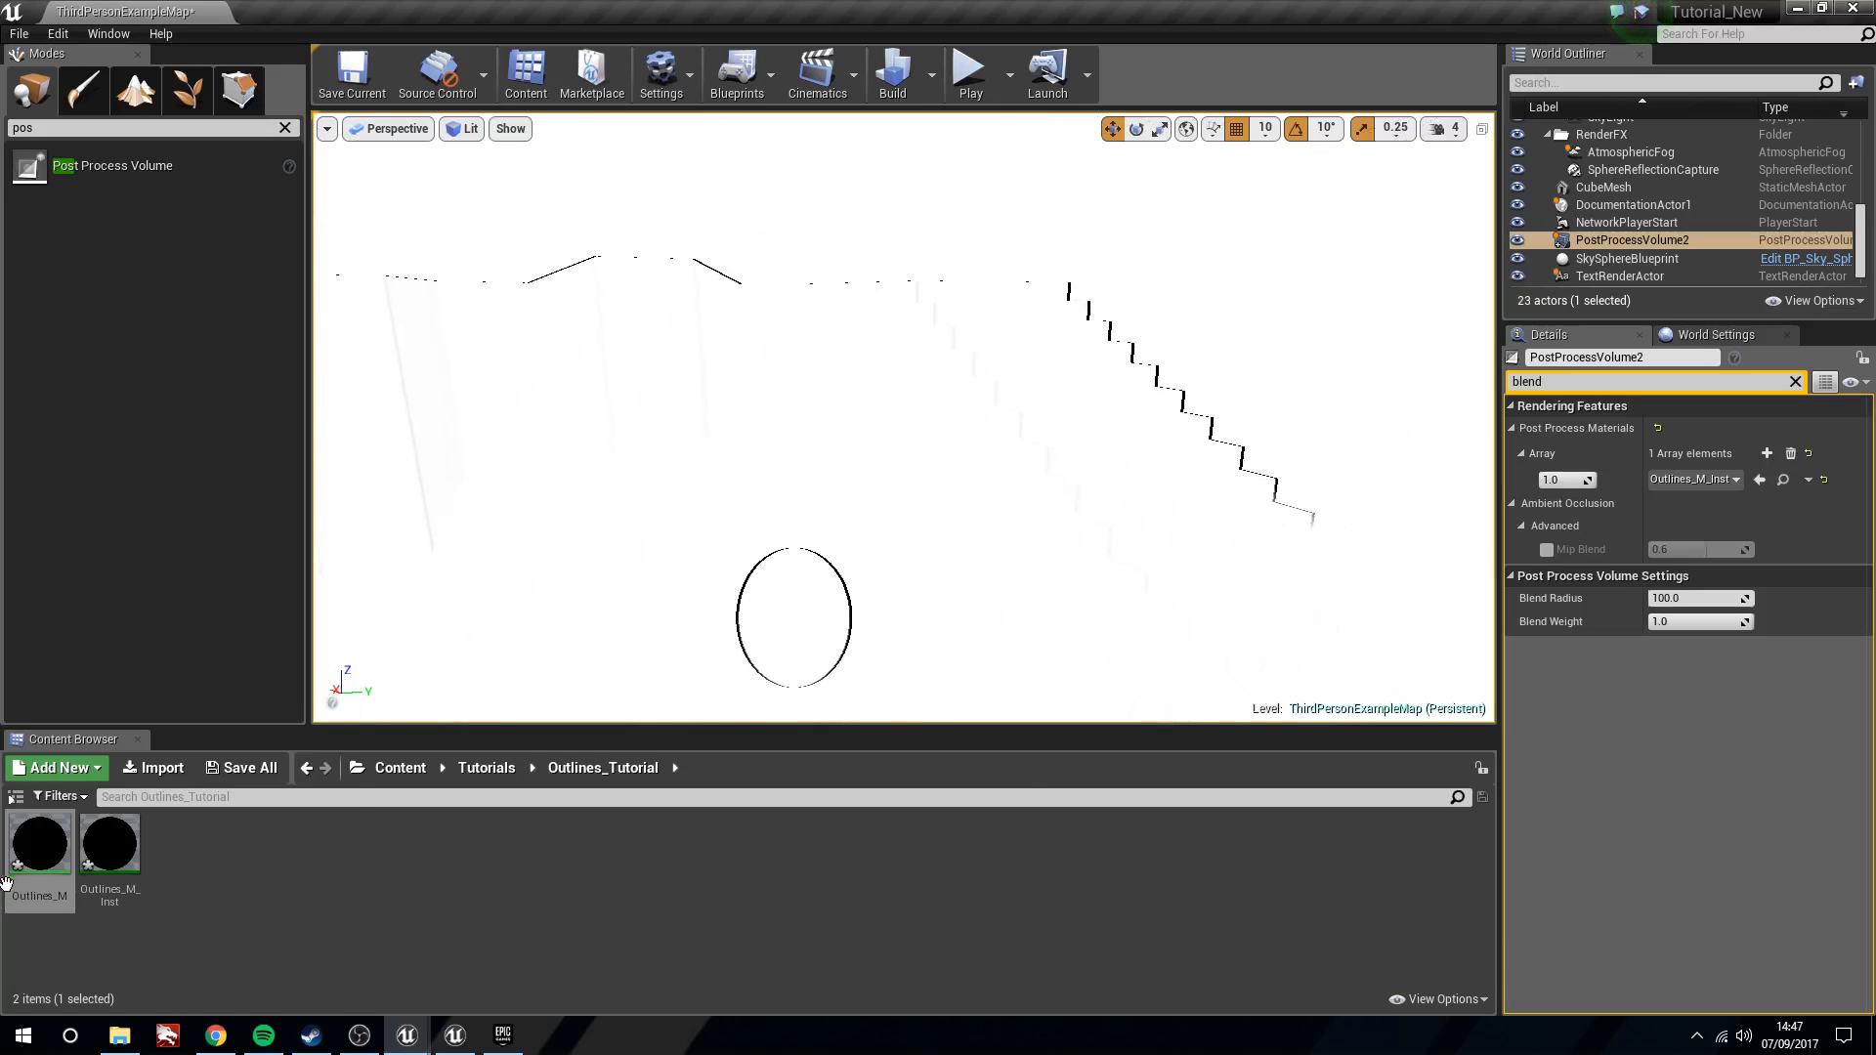
Reposition Outlines_M's scene texture, Mask and Blend Weight nodes, and connect the Mask (R G B) output to the lower Lerp's Alpha
{"action": "double_click", "coordinate": [44, 845]}
{"action": "right_click_drag", "start_coordinate": [1140, 658], "coordinate": [1085, 701]}
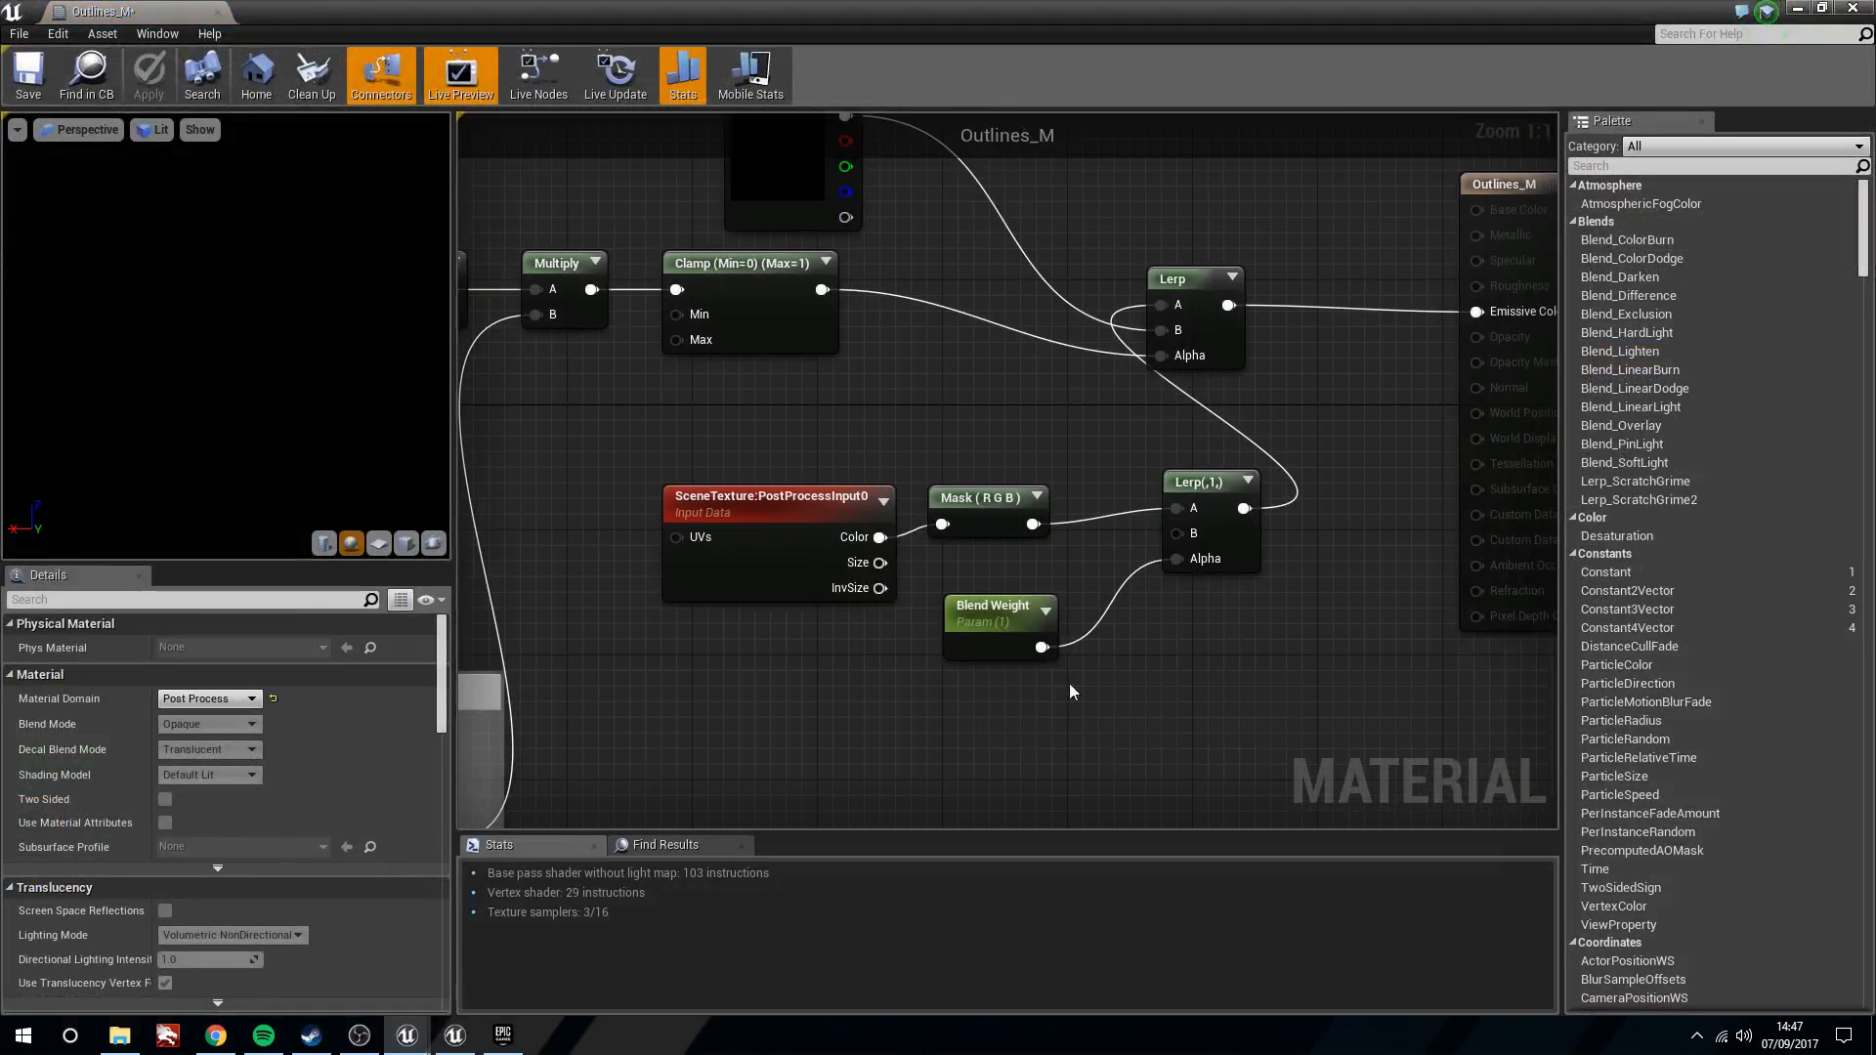
{"action": "left_click_drag", "start_coordinate": [995, 625], "coordinate": [998, 609]}
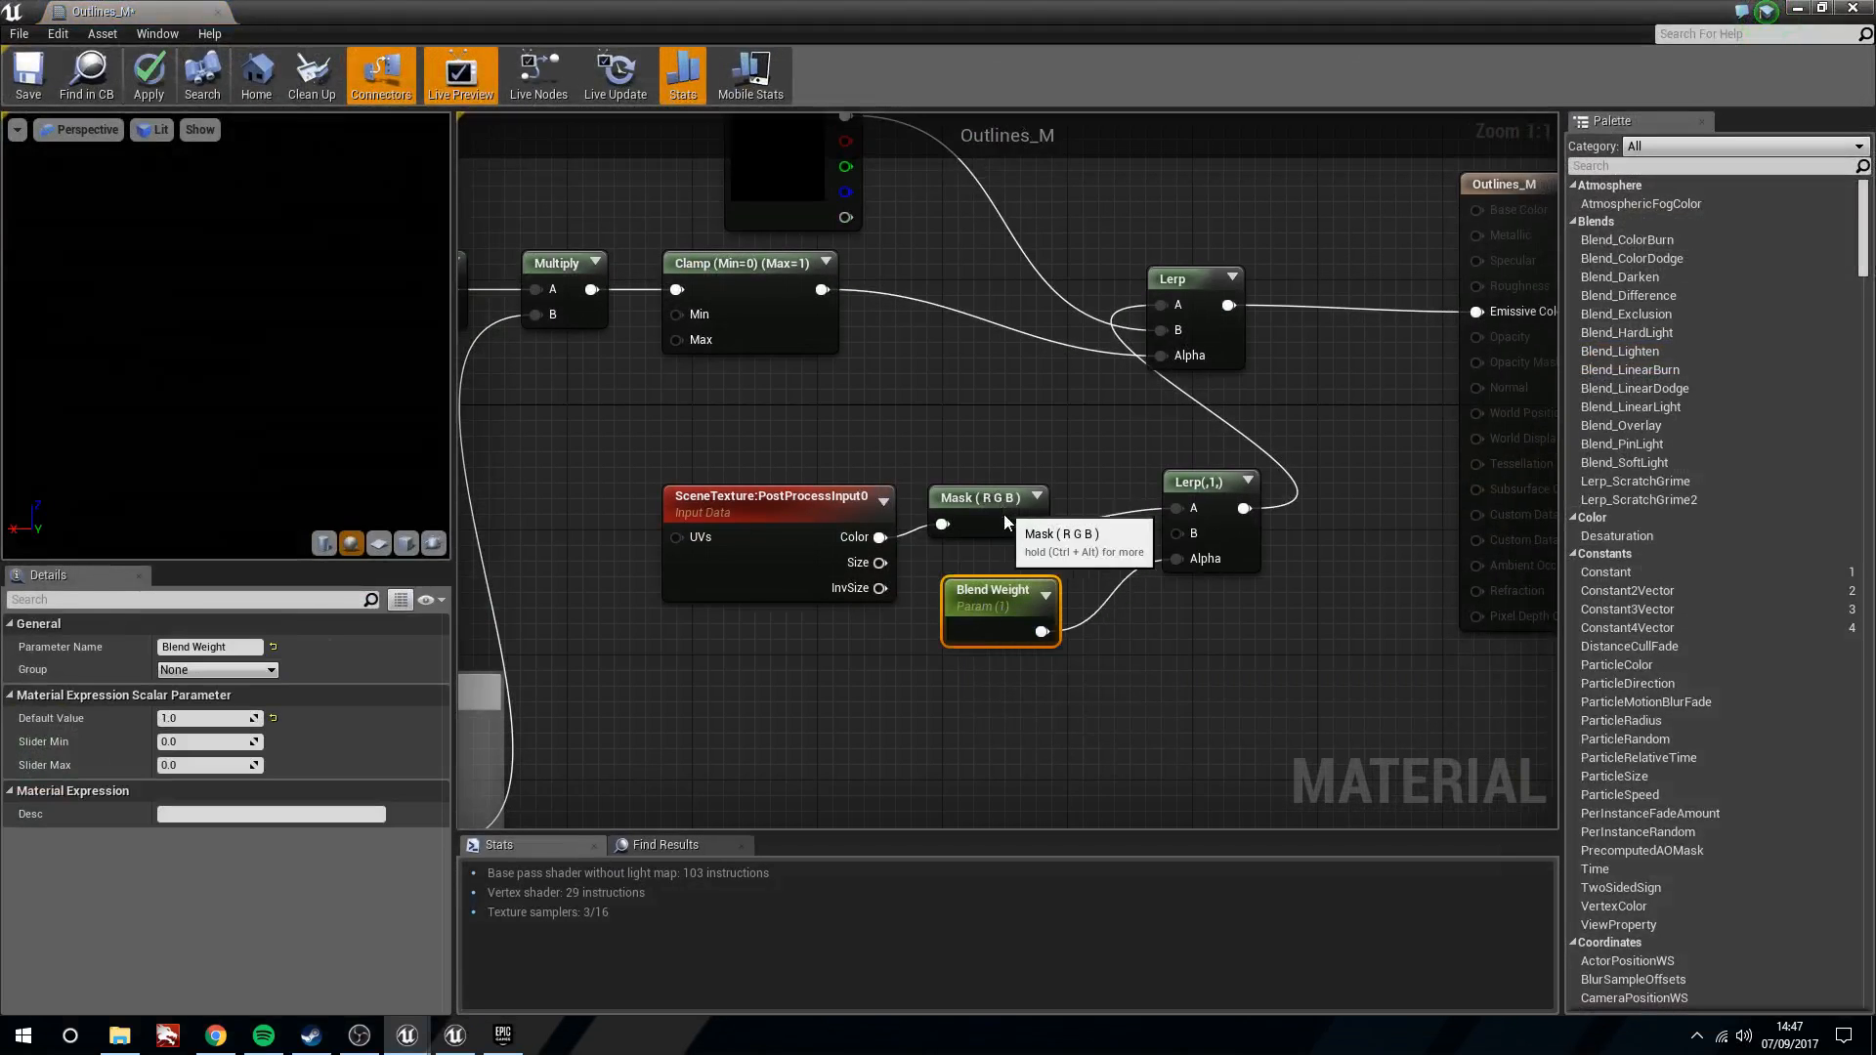
{"action": "left_click_drag", "start_coordinate": [1004, 529], "coordinate": [1020, 545]}
{"action": "left_click_drag", "start_coordinate": [779, 519], "coordinate": [763, 488]}
{"action": "left_click_drag", "start_coordinate": [987, 638], "coordinate": [987, 732]}
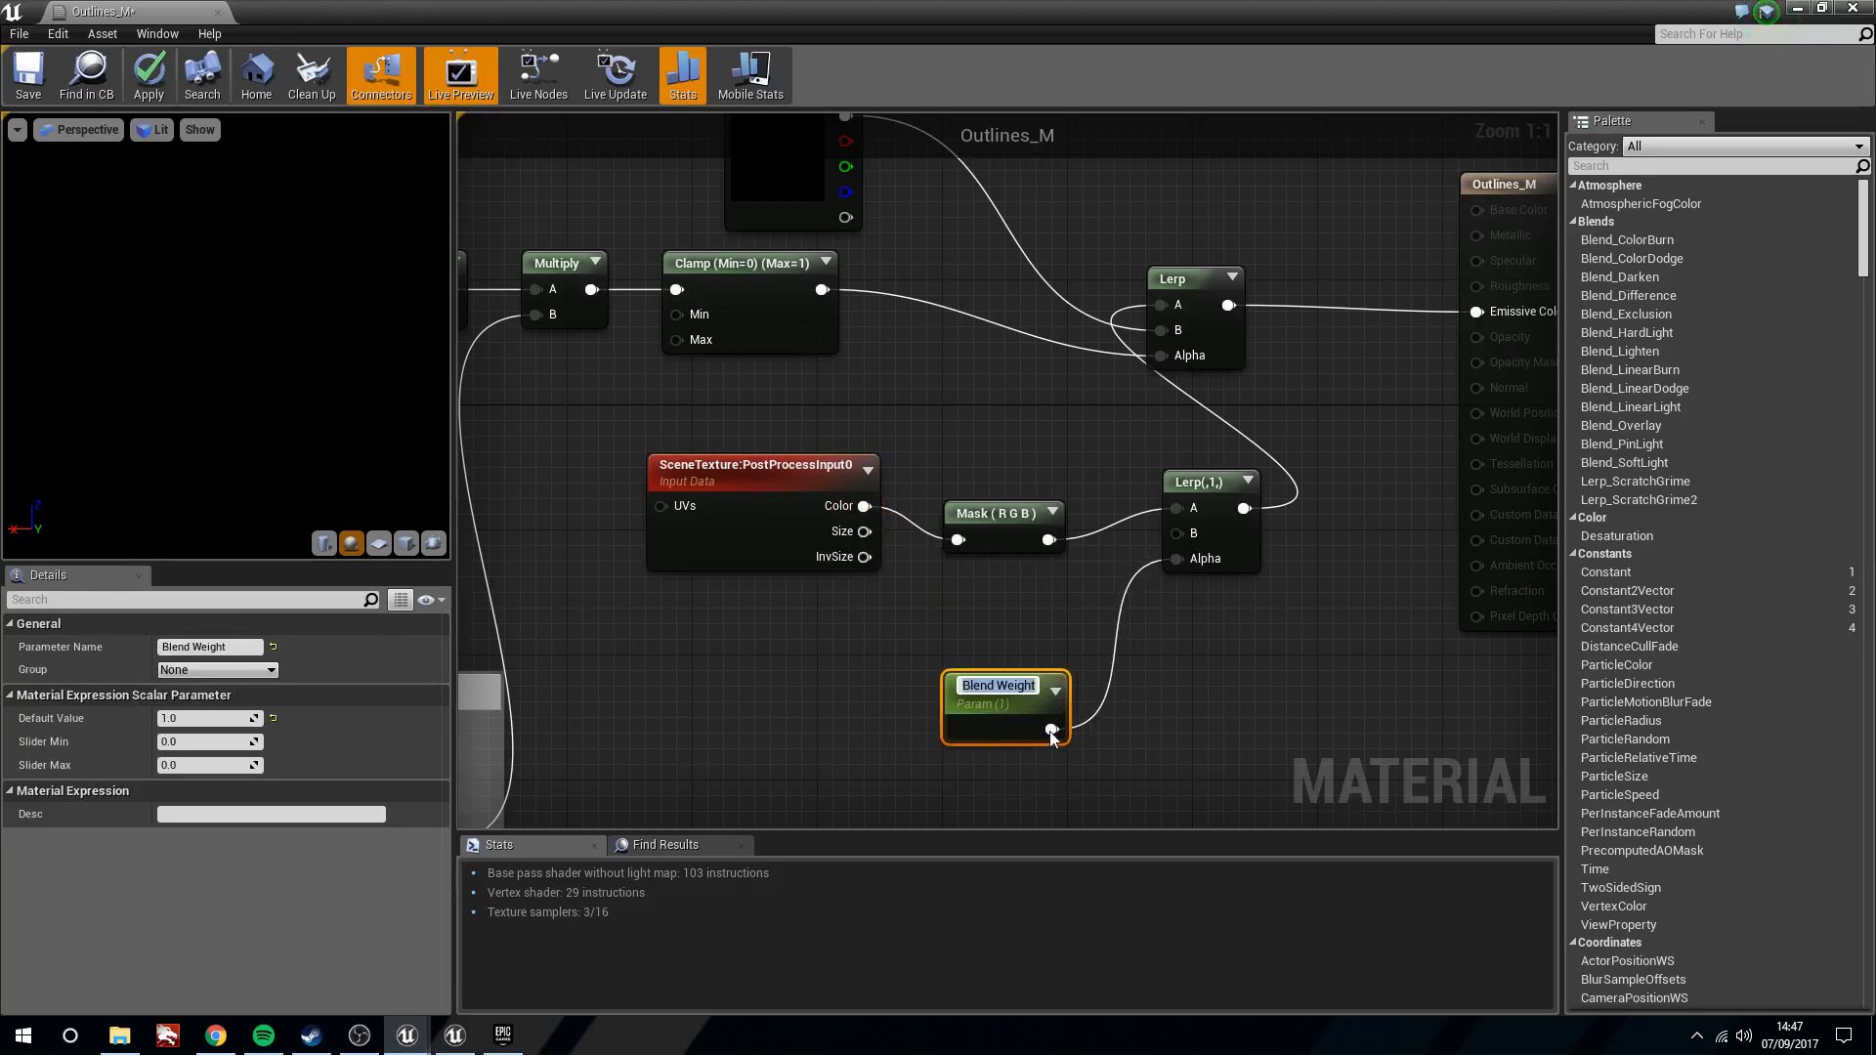
{"action": "left_click", "coordinate": [1063, 558]}
{"action": "left_click_drag", "start_coordinate": [1049, 540], "coordinate": [1192, 562]}
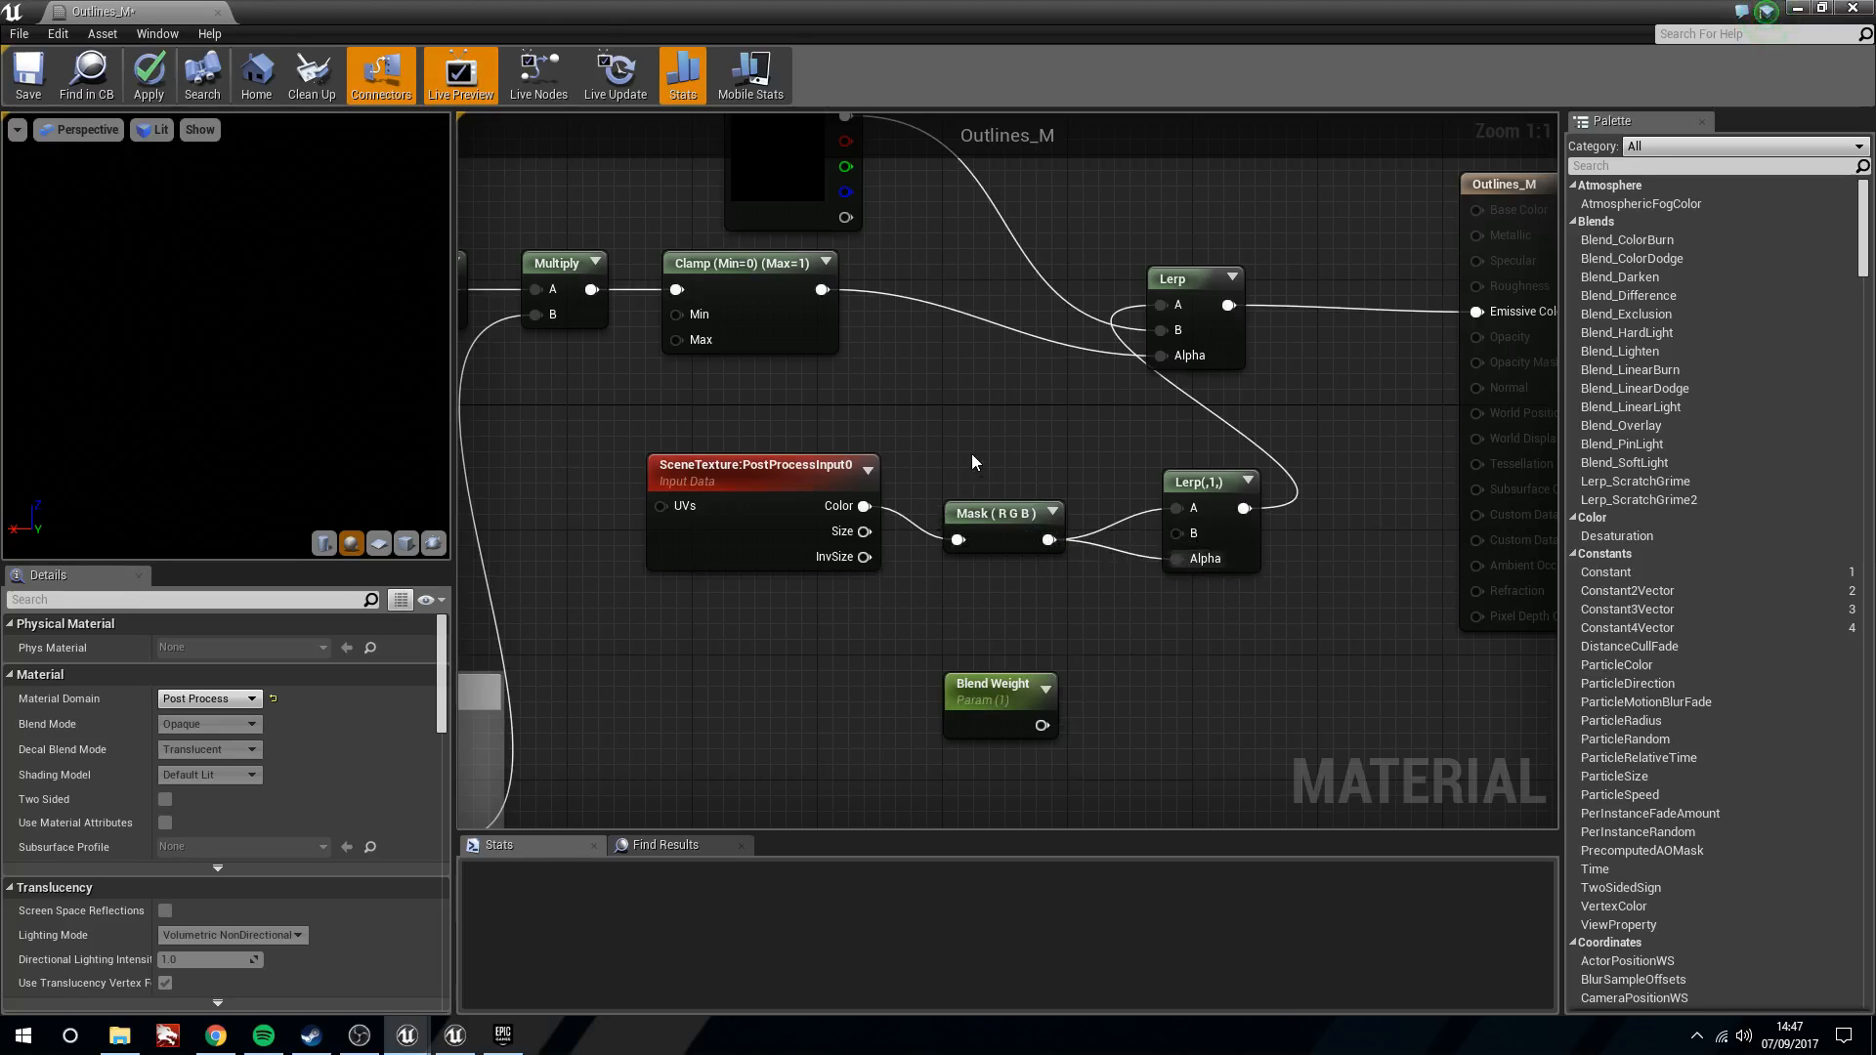
Connect the Mask (R G B) output straight to the upper Lerp's A input, then apply and close the material
{"action": "right_click_drag", "start_coordinate": [972, 463], "coordinate": [962, 507]}
{"action": "left_click_drag", "start_coordinate": [853, 550], "coordinate": [1151, 348]}
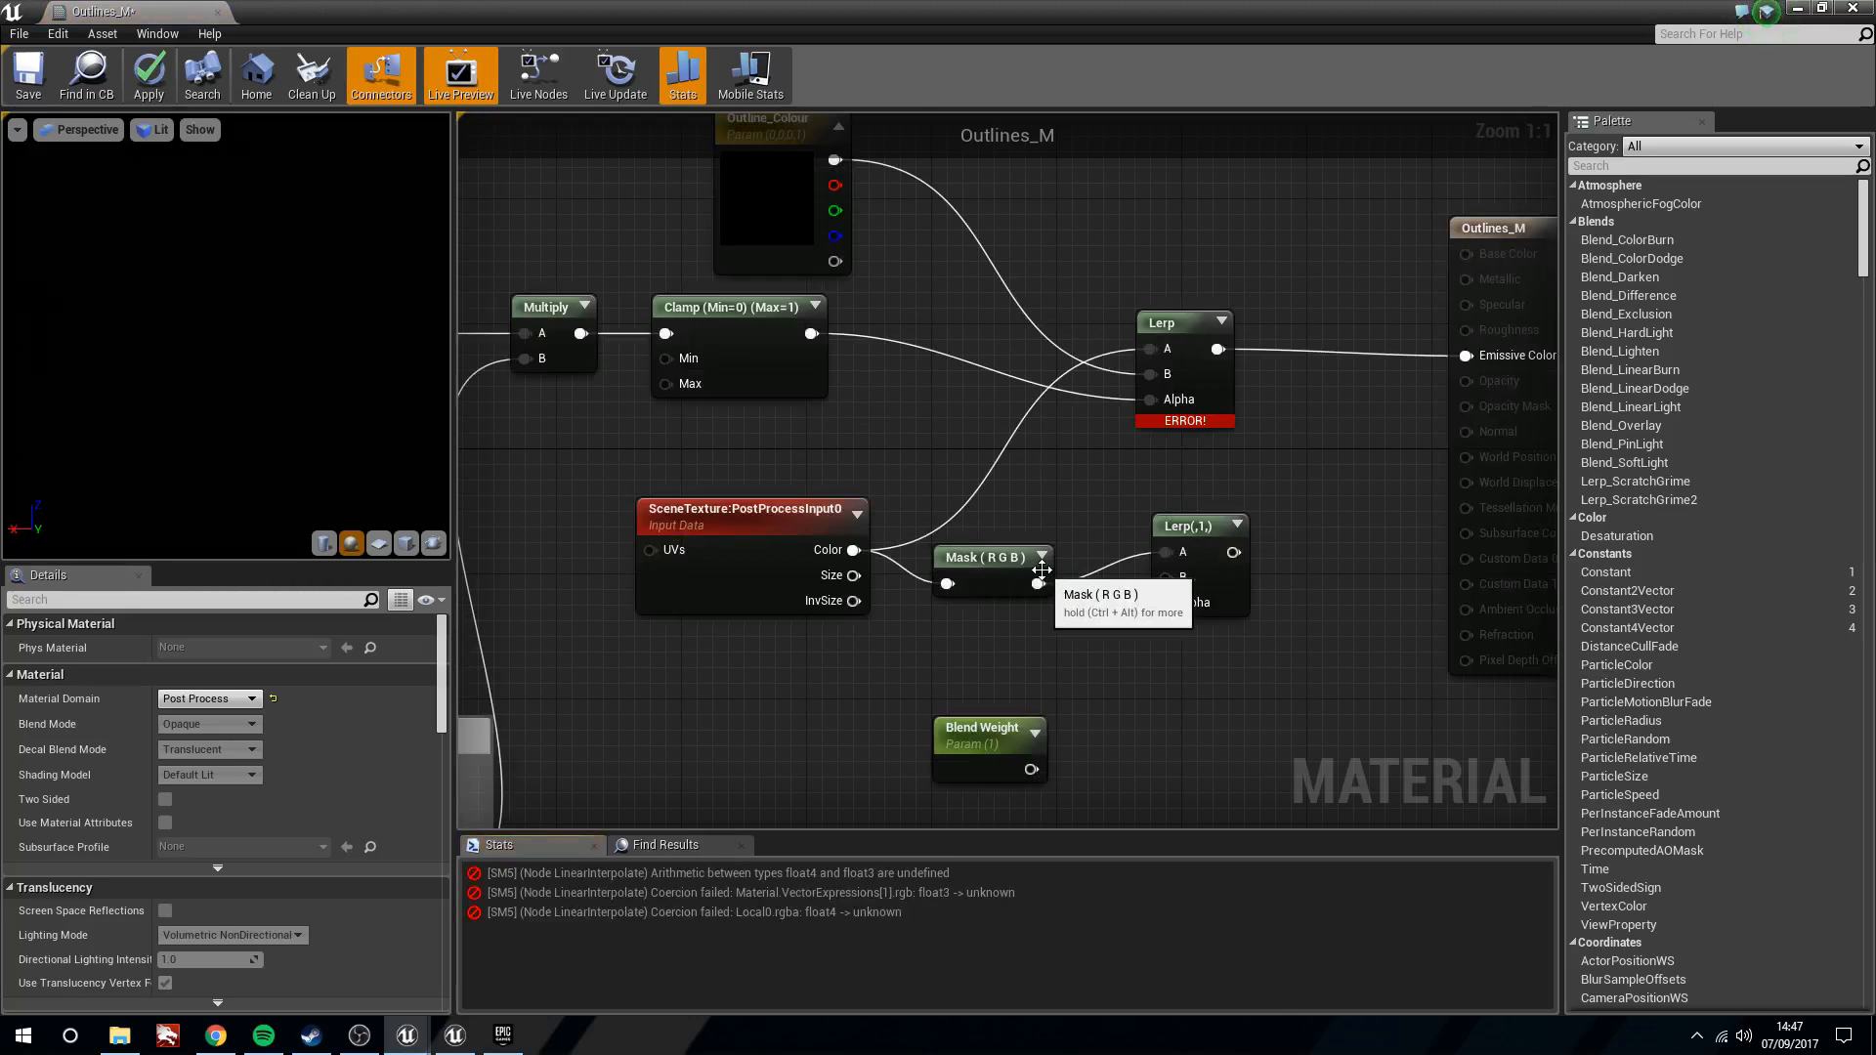
{"action": "left_click_drag", "start_coordinate": [1038, 583], "coordinate": [1161, 350]}
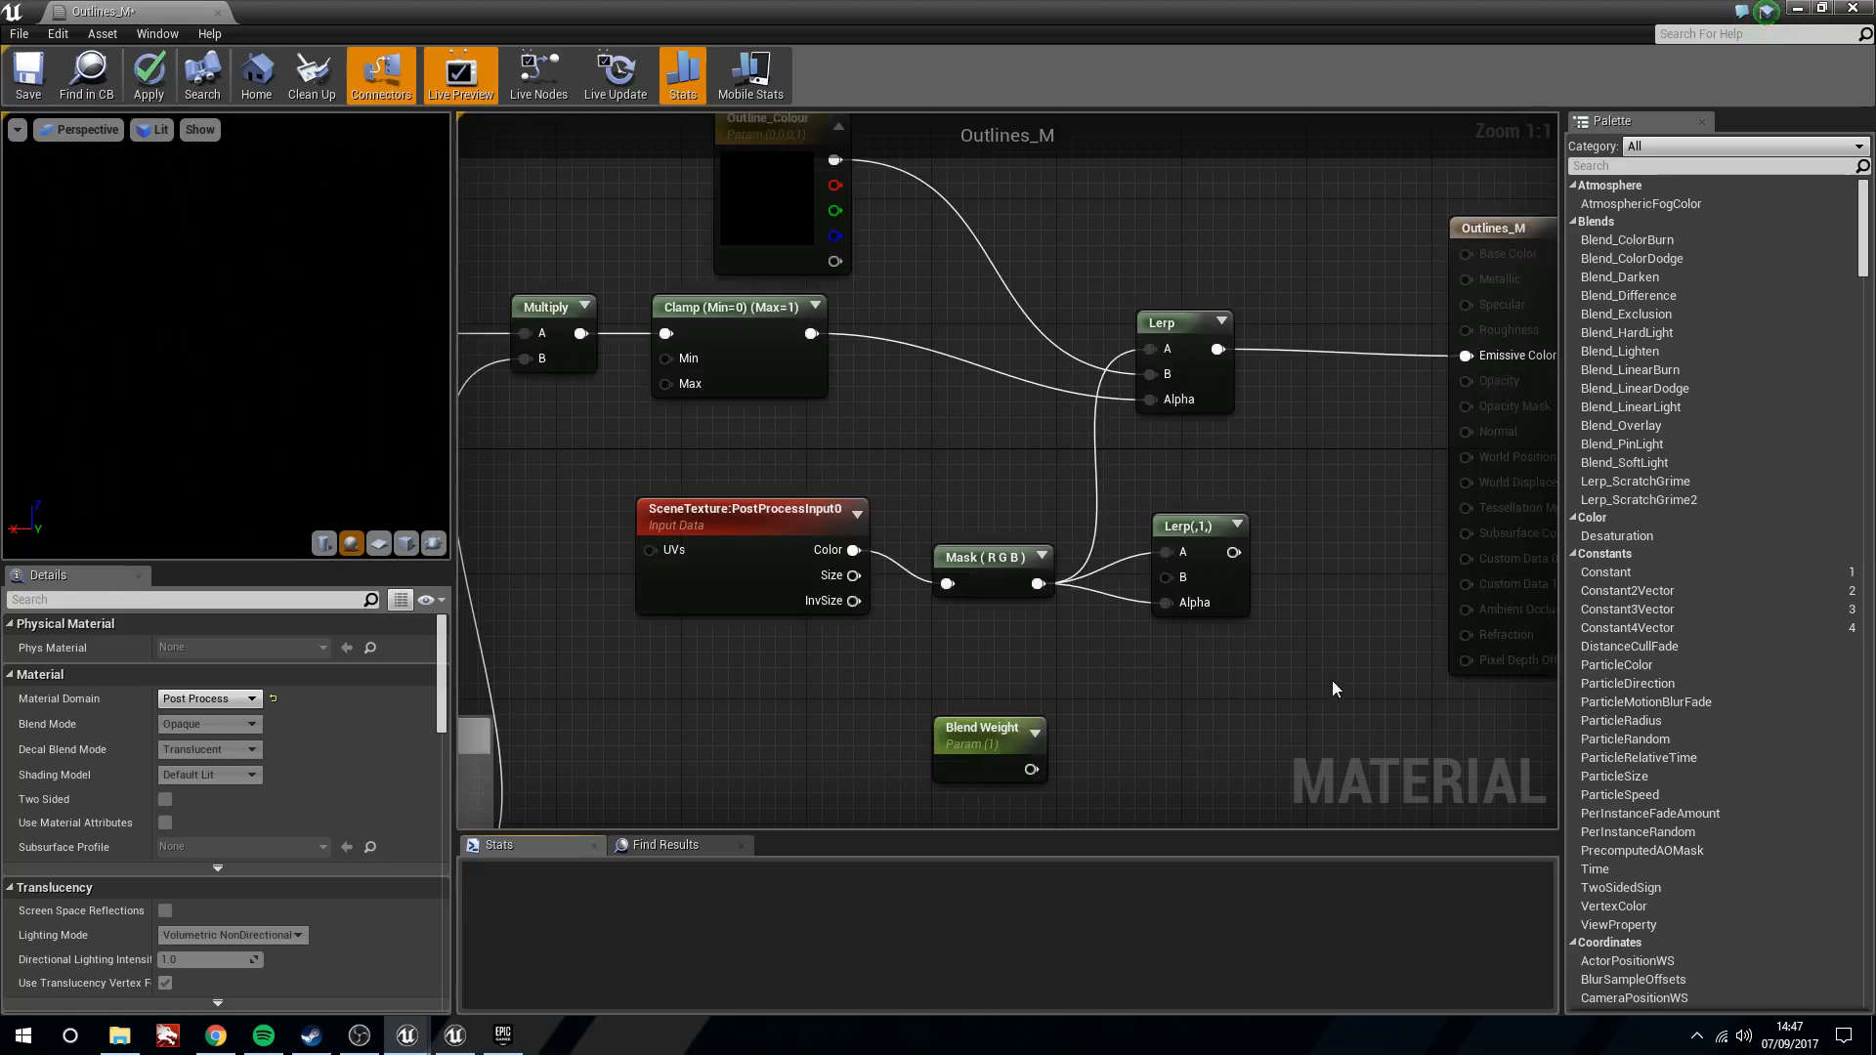
{"action": "left_click", "coordinate": [155, 65]}
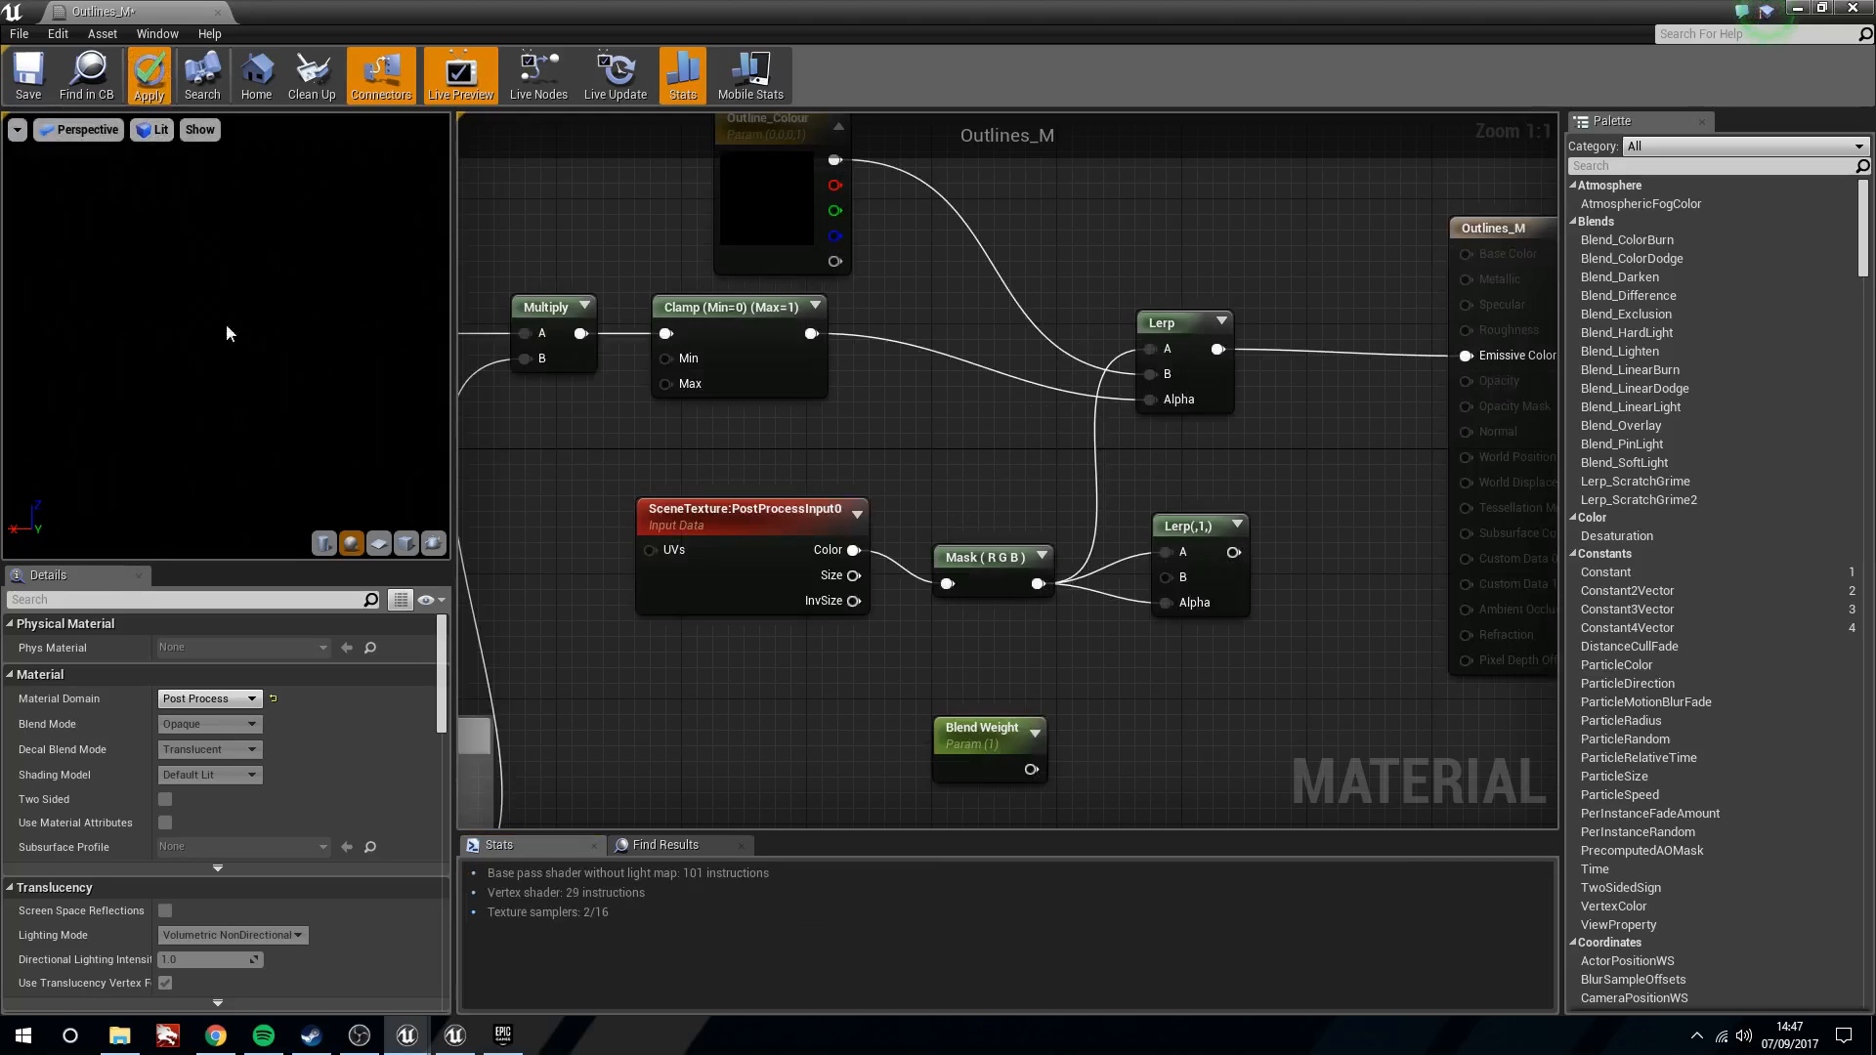
{"action": "left_click", "coordinate": [1852, 8]}
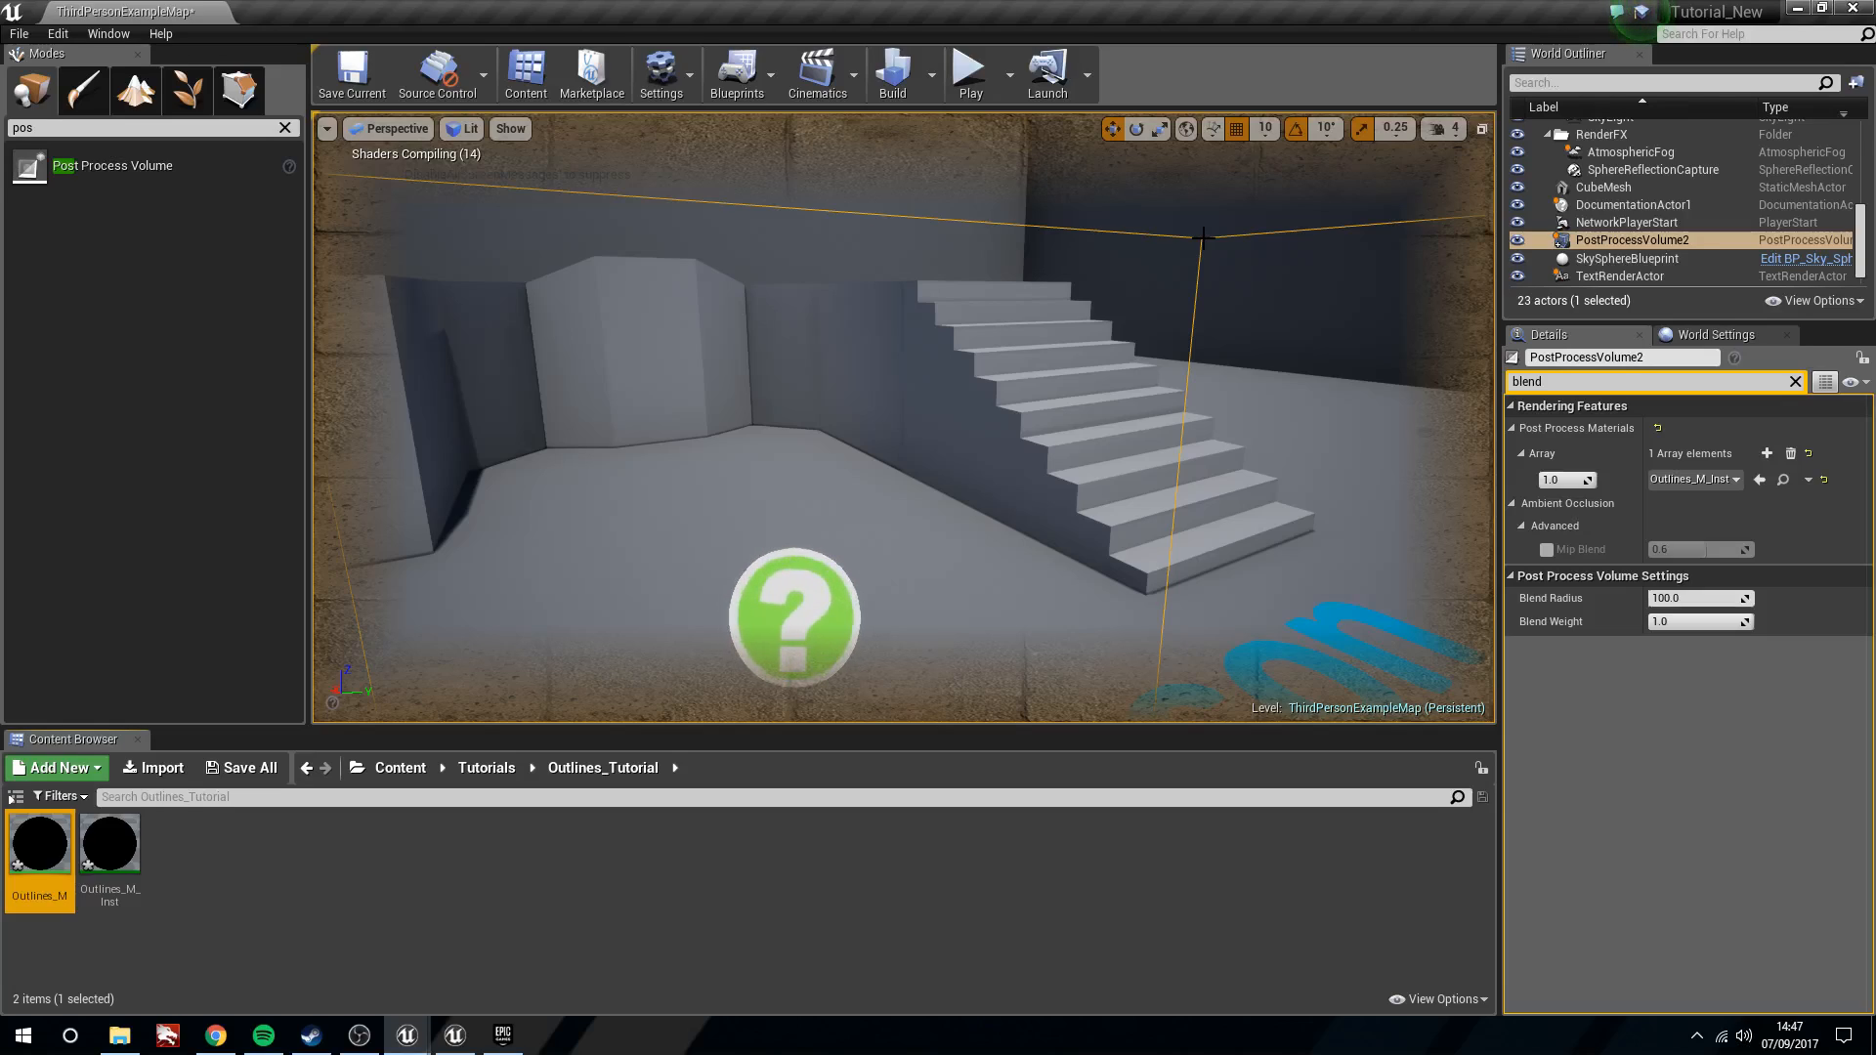
Enable the Unbound setting on the post process volume
{"action": "left_click", "coordinate": [1796, 382]}
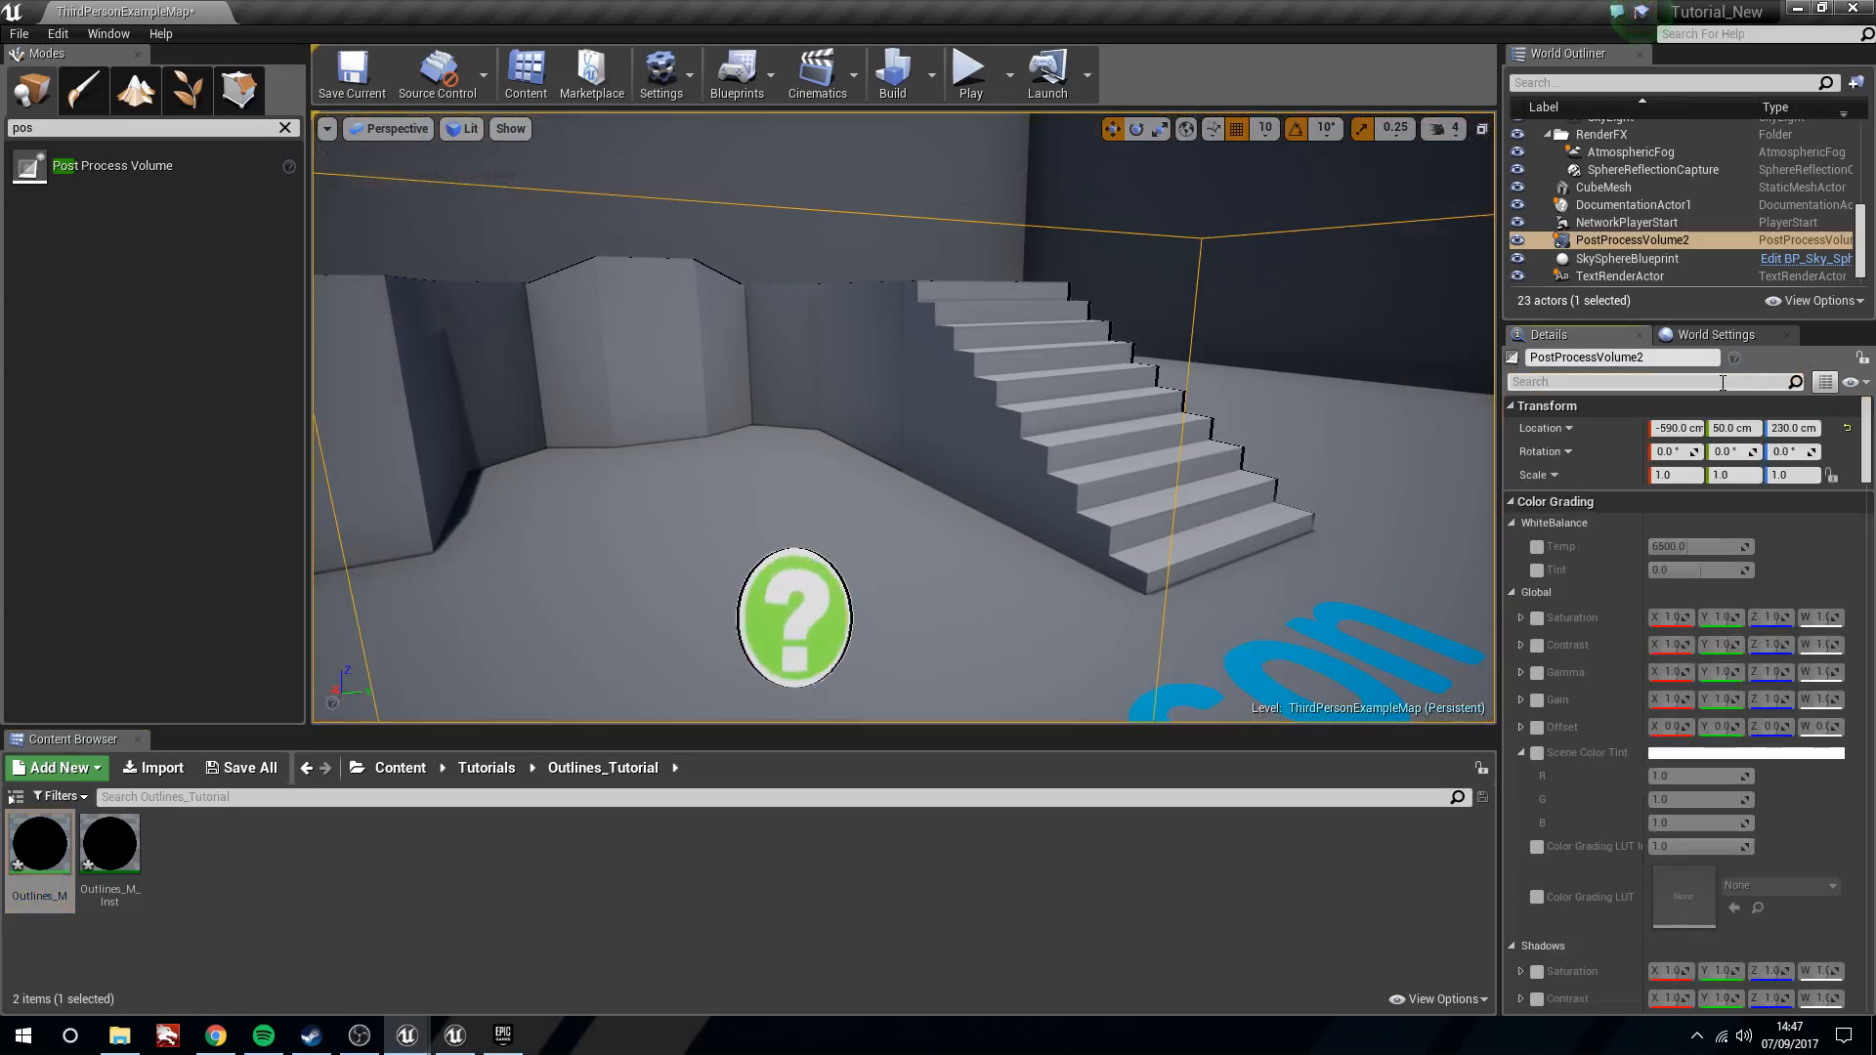
{"action": "left_click", "coordinate": [1722, 382]}
{"action": "type", "text": "unb"}
{"action": "left_click", "coordinate": [1655, 428]}
Examine the outlines on the stairs, walkway and block from several viewpoints around the level, and select the ramp mesh
{"action": "key", "text": "f"}
{"action": "right_click_drag", "start_coordinate": [904, 418], "coordinate": [1262, 381]}
{"action": "key", "text": "s"}
{"action": "key", "text": "w"}
{"action": "key", "text": "d"}
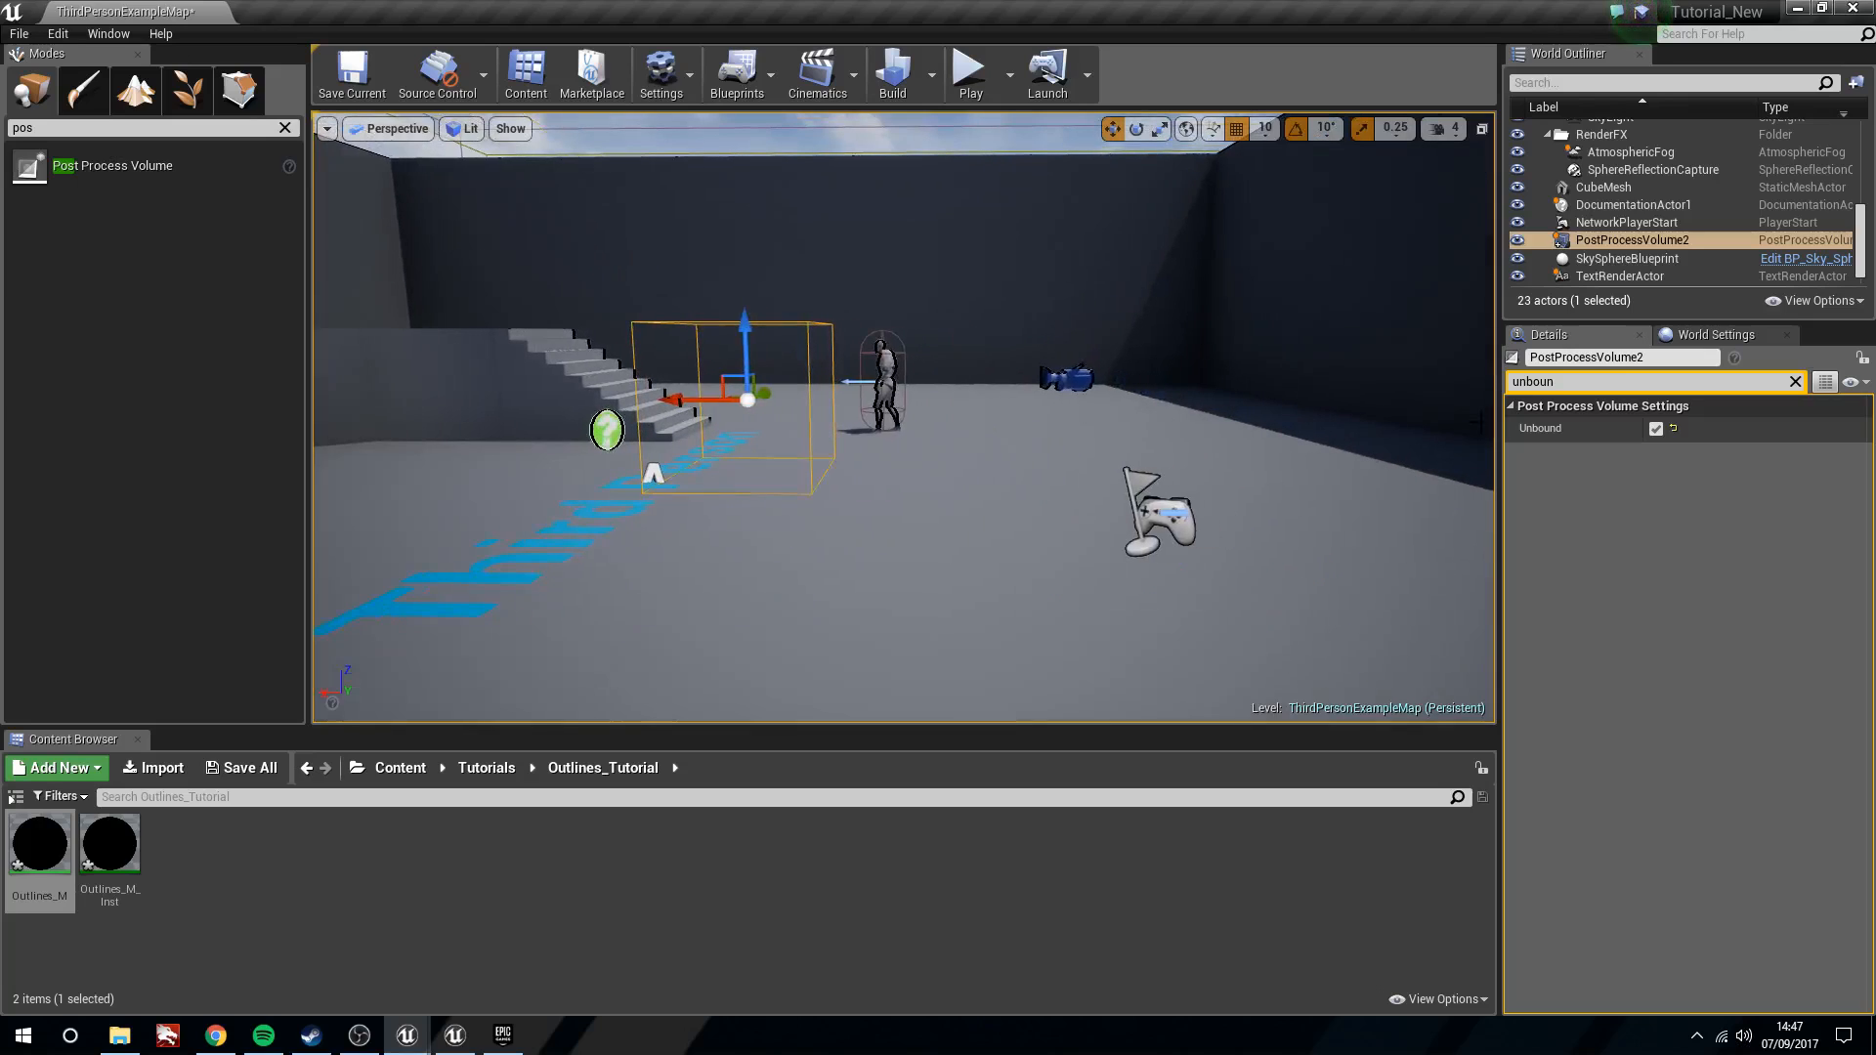
{"action": "key", "text": "w"}
{"action": "right_click_drag", "start_coordinate": [995, 418], "coordinate": [1632, 392]}
{"action": "key", "text": "a"}
{"action": "key", "text": "d"}
{"action": "key", "text": "w"}
{"action": "right_click_drag", "start_coordinate": [1097, 507], "coordinate": [1128, 507]}
{"action": "key", "text": "s"}
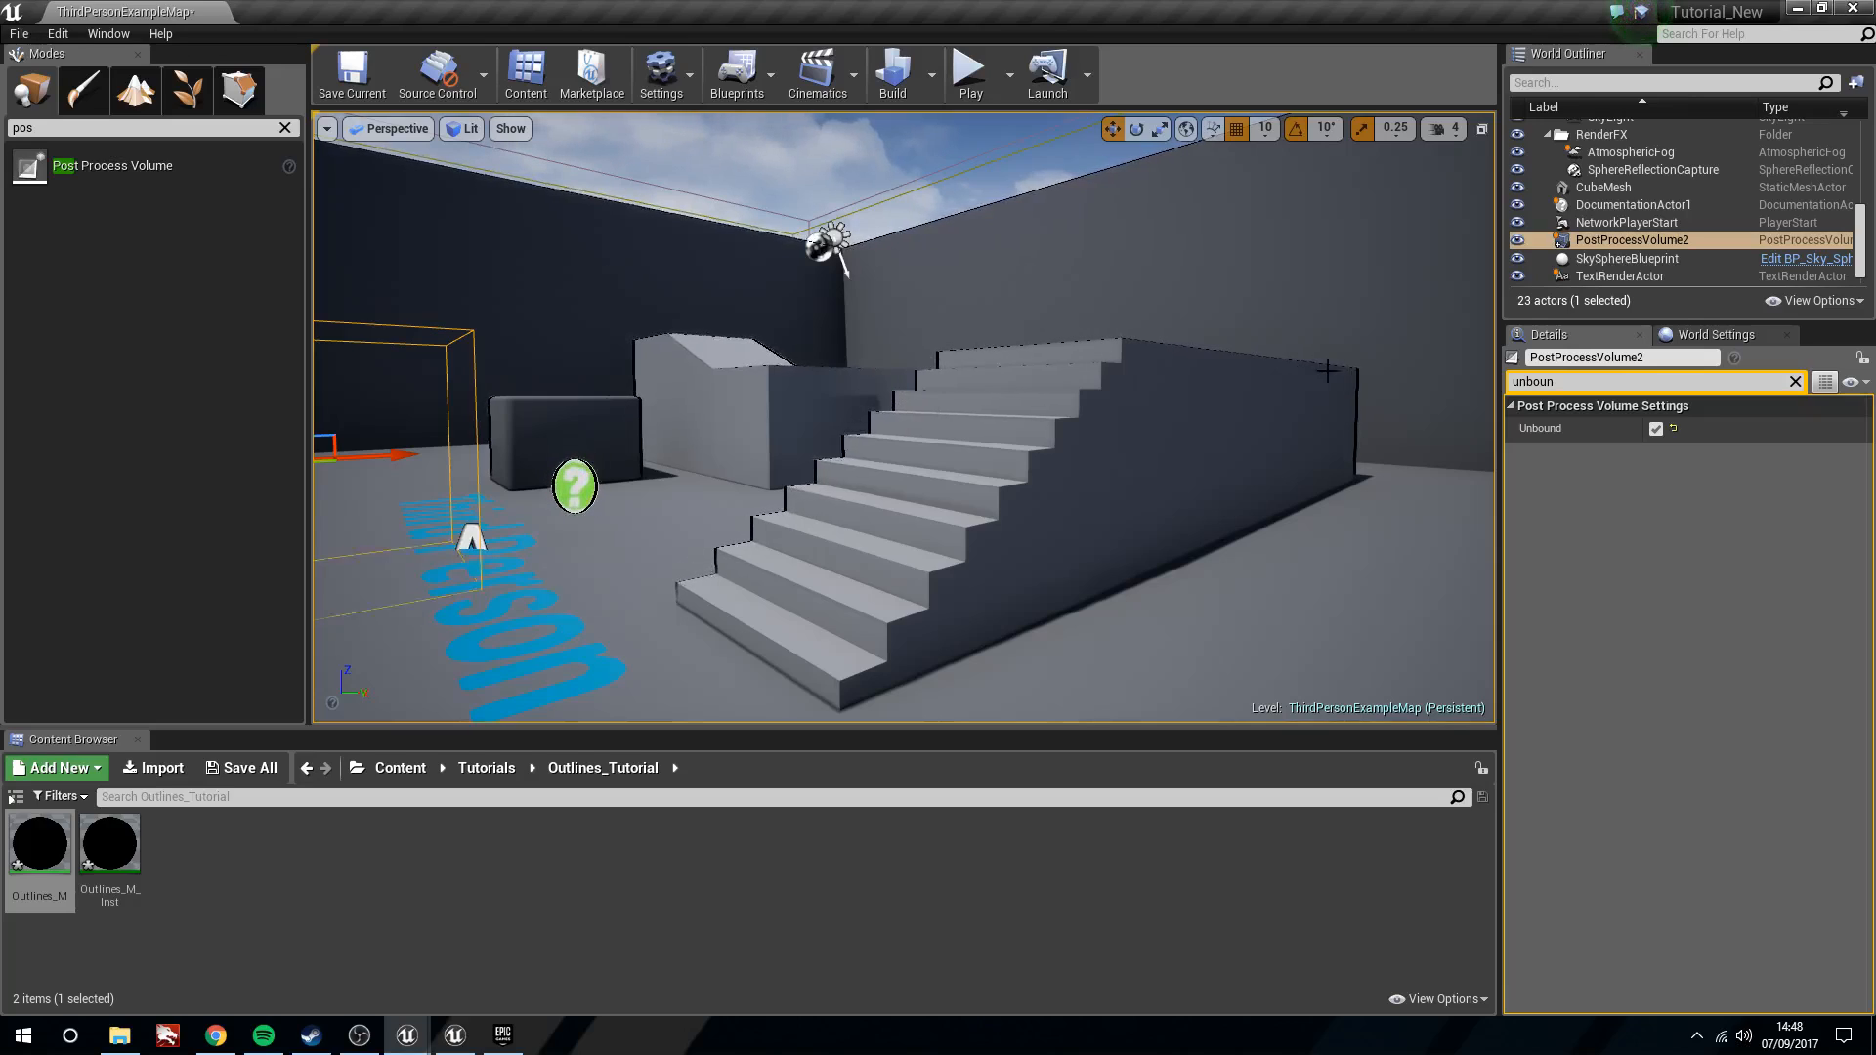
{"action": "right_click_drag", "start_coordinate": [1351, 380], "coordinate": [1155, 546]}
{"action": "key", "text": "w"}
{"action": "key", "text": "s"}
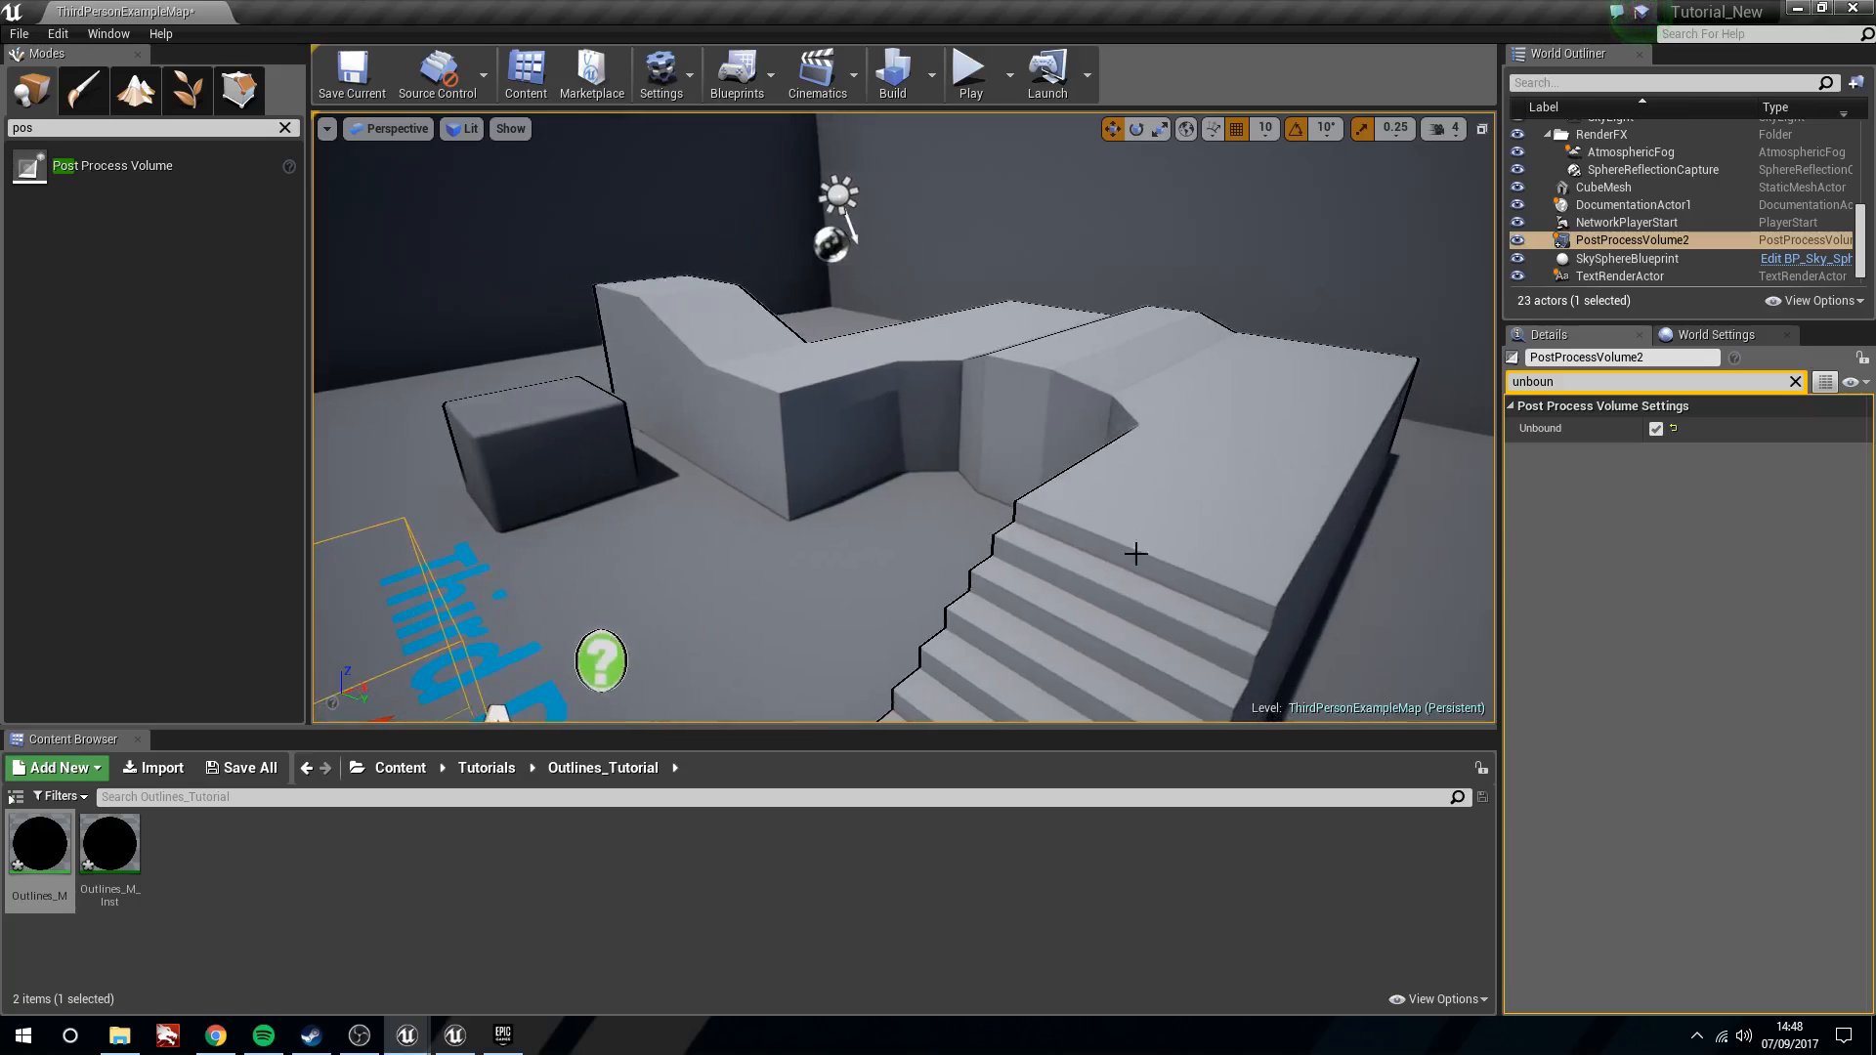
{"action": "mouse_move", "coordinate": [1210, 406]}
{"action": "right_mouse_down"}
{"action": "mouse_move", "coordinate": [1184, 416]}
{"action": "mouse_move", "coordinate": [1212, 418]}
{"action": "mouse_move", "coordinate": [1176, 393]}
{"action": "right_mouse_up"}
{"action": "key", "text": "w"}
{"action": "key", "text": "s"}
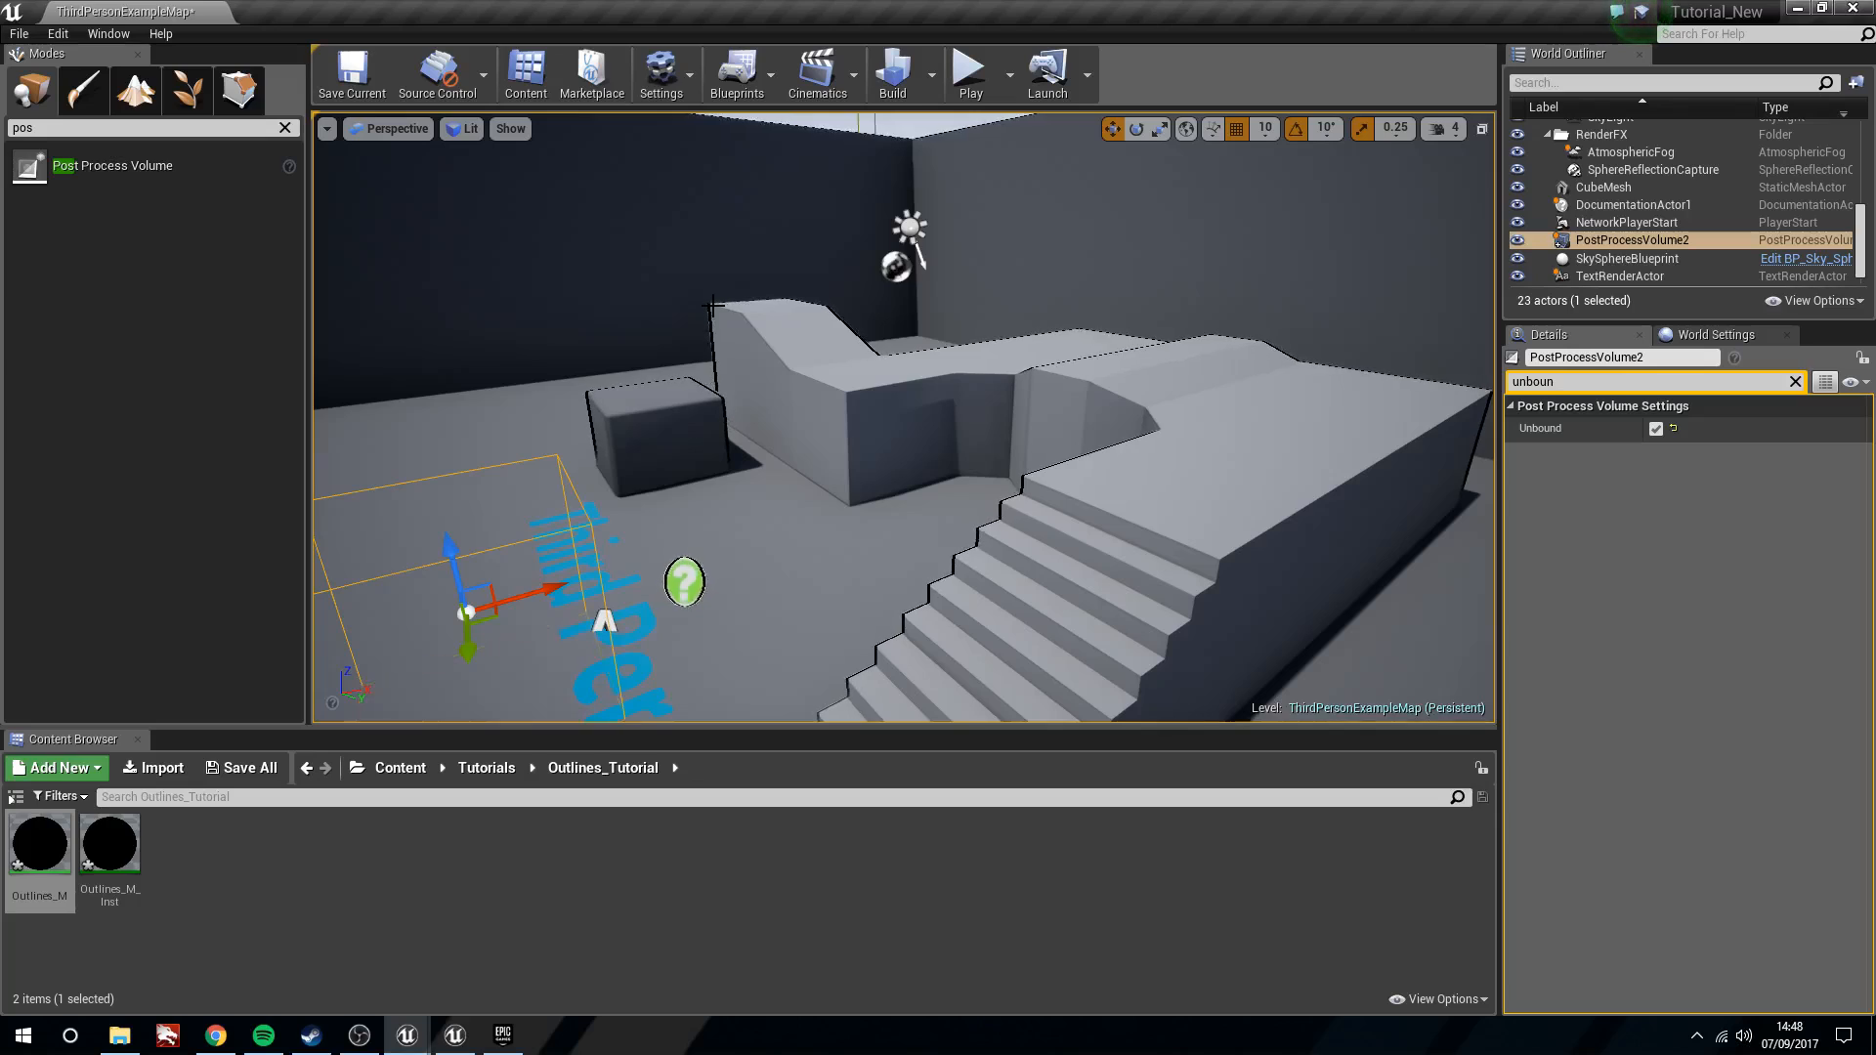
{"action": "left_click", "coordinate": [718, 306]}
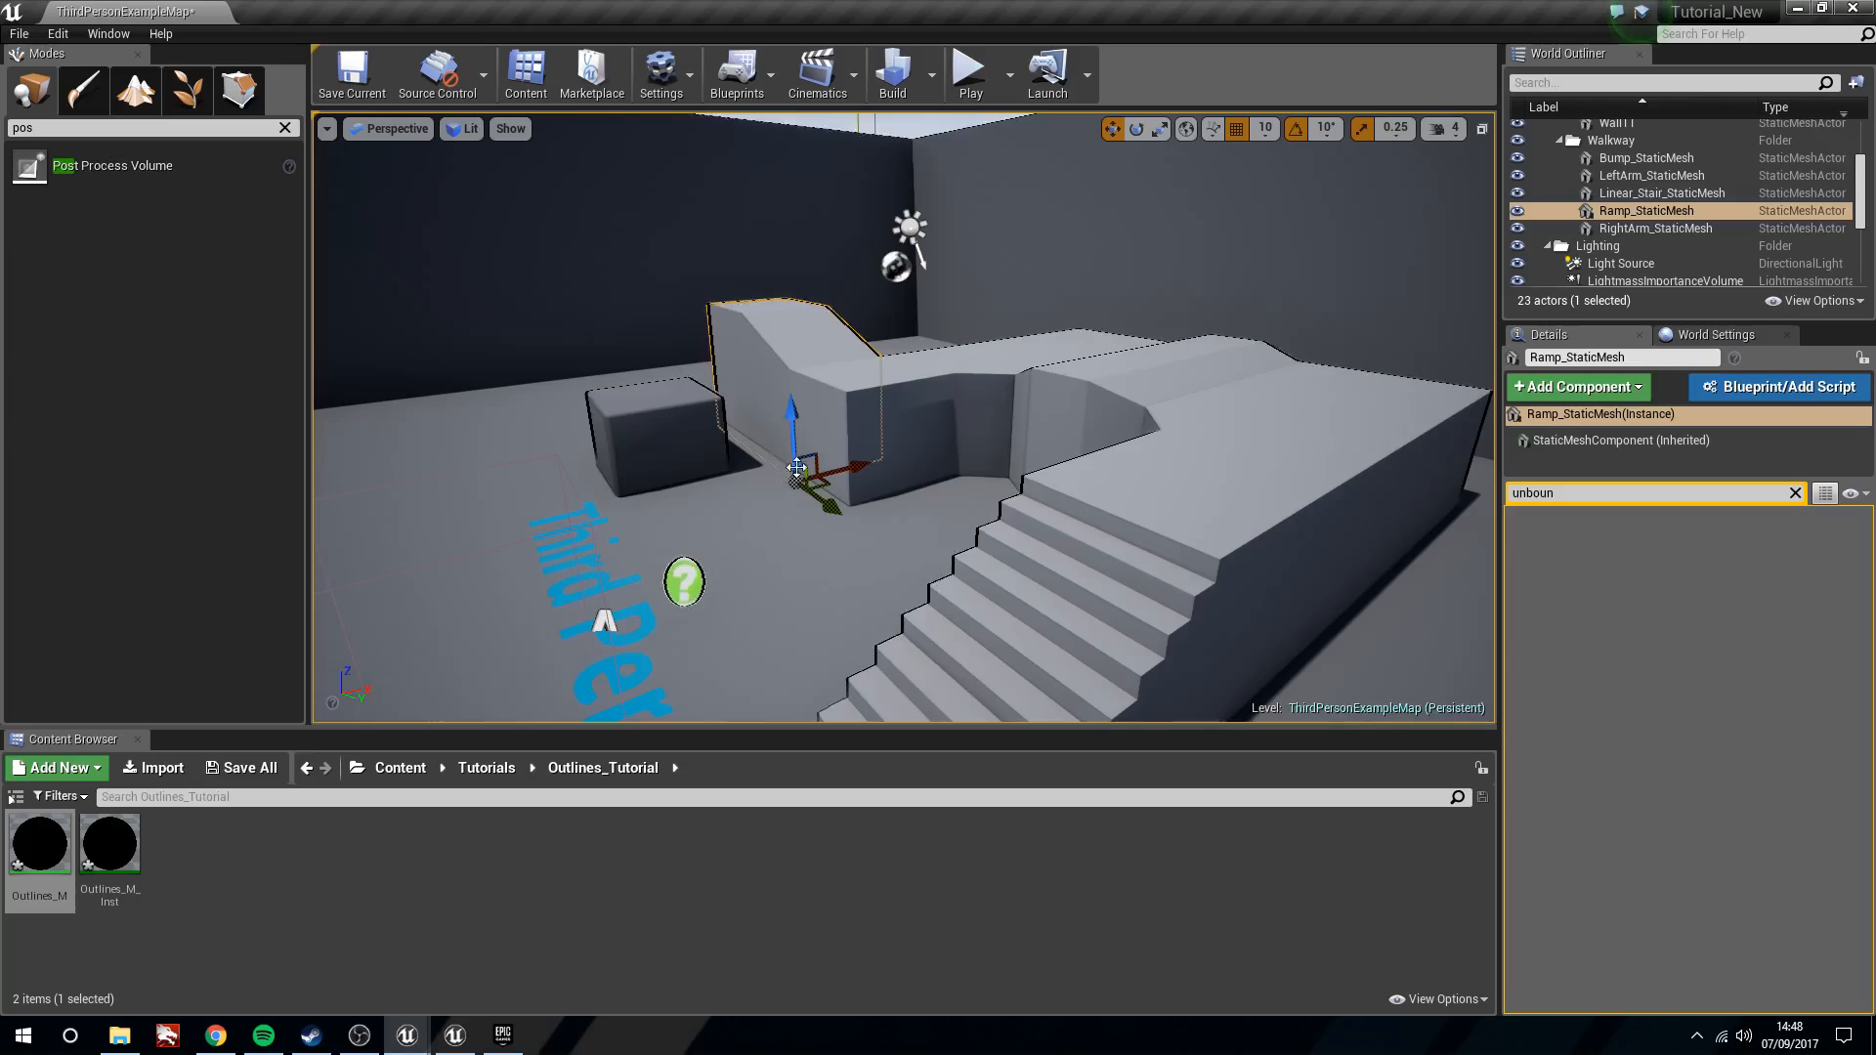
Open the sky sphere's blueprint from the level and turn off Render CustomDepth Pass on its Sky Sphere mesh
{"action": "right_click_drag", "start_coordinate": [852, 538], "coordinate": [767, 382]}
{"action": "left_click", "coordinate": [767, 381]}
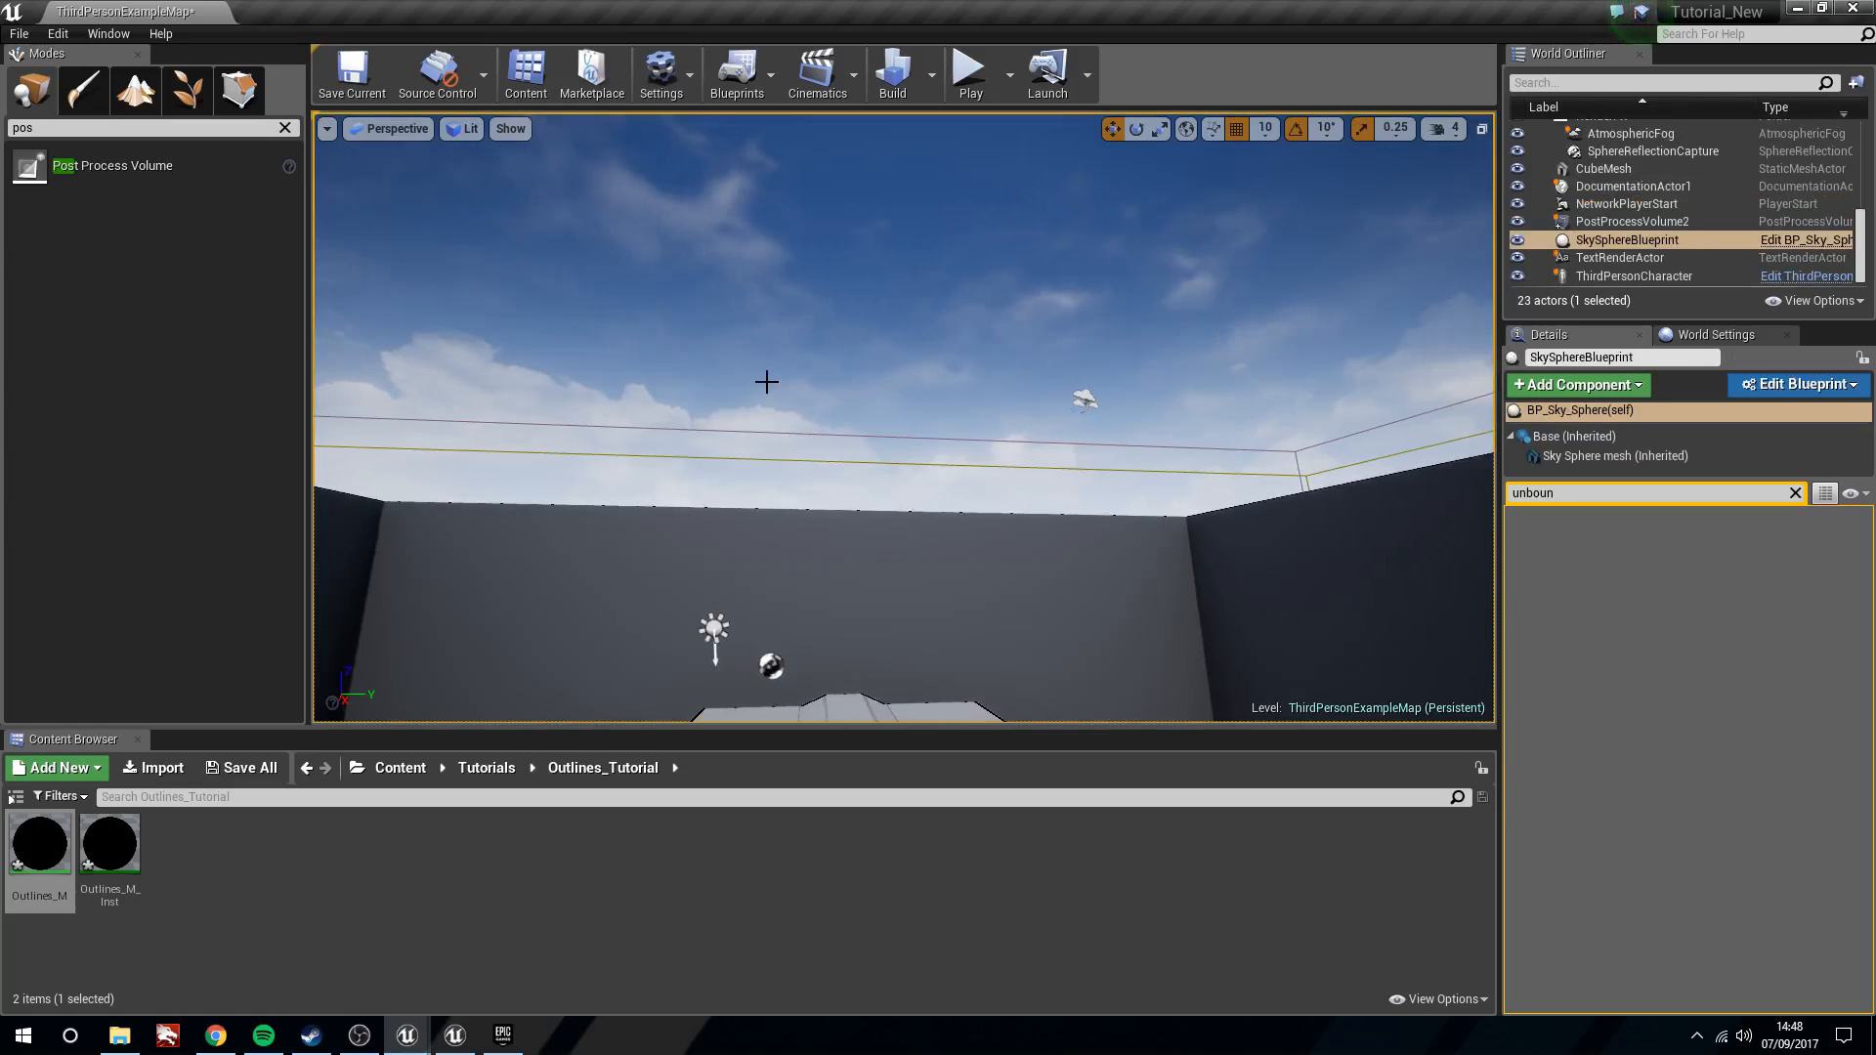
{"action": "right_click_drag", "start_coordinate": [911, 331], "coordinate": [1124, 371]}
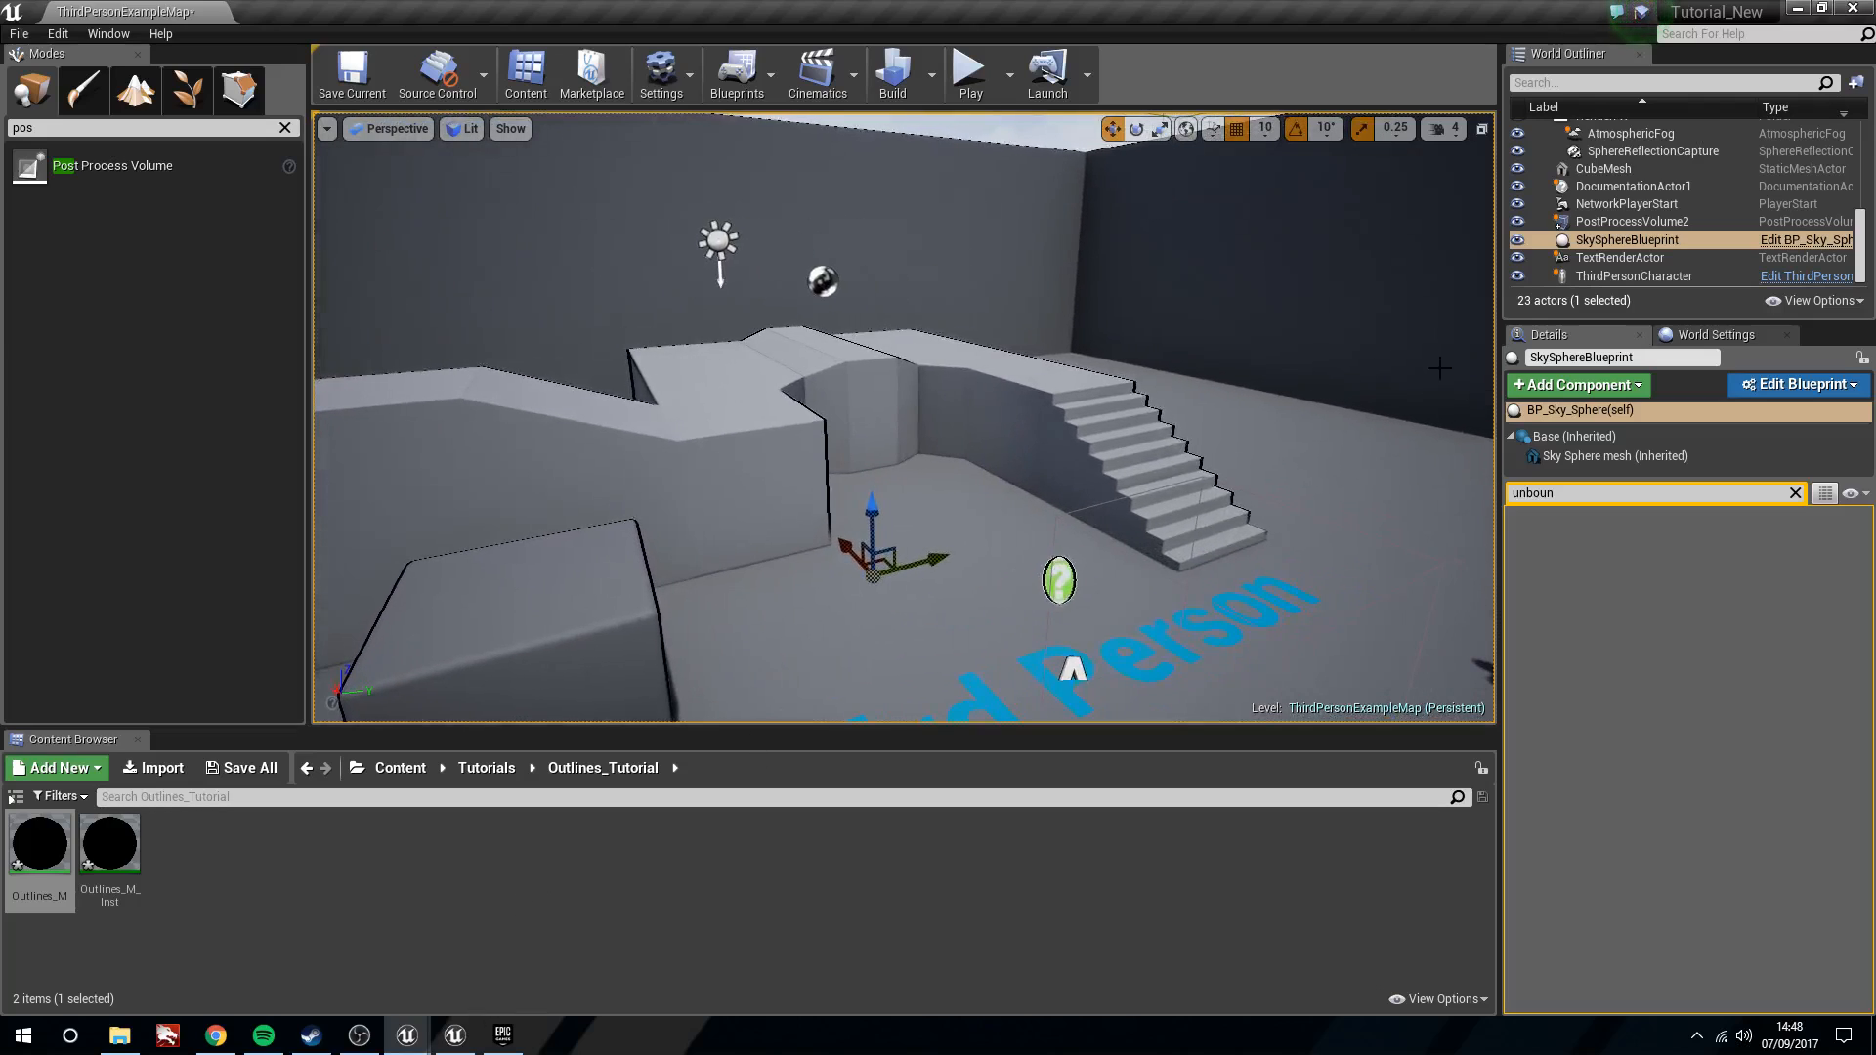
{"action": "left_click", "coordinate": [1804, 244]}
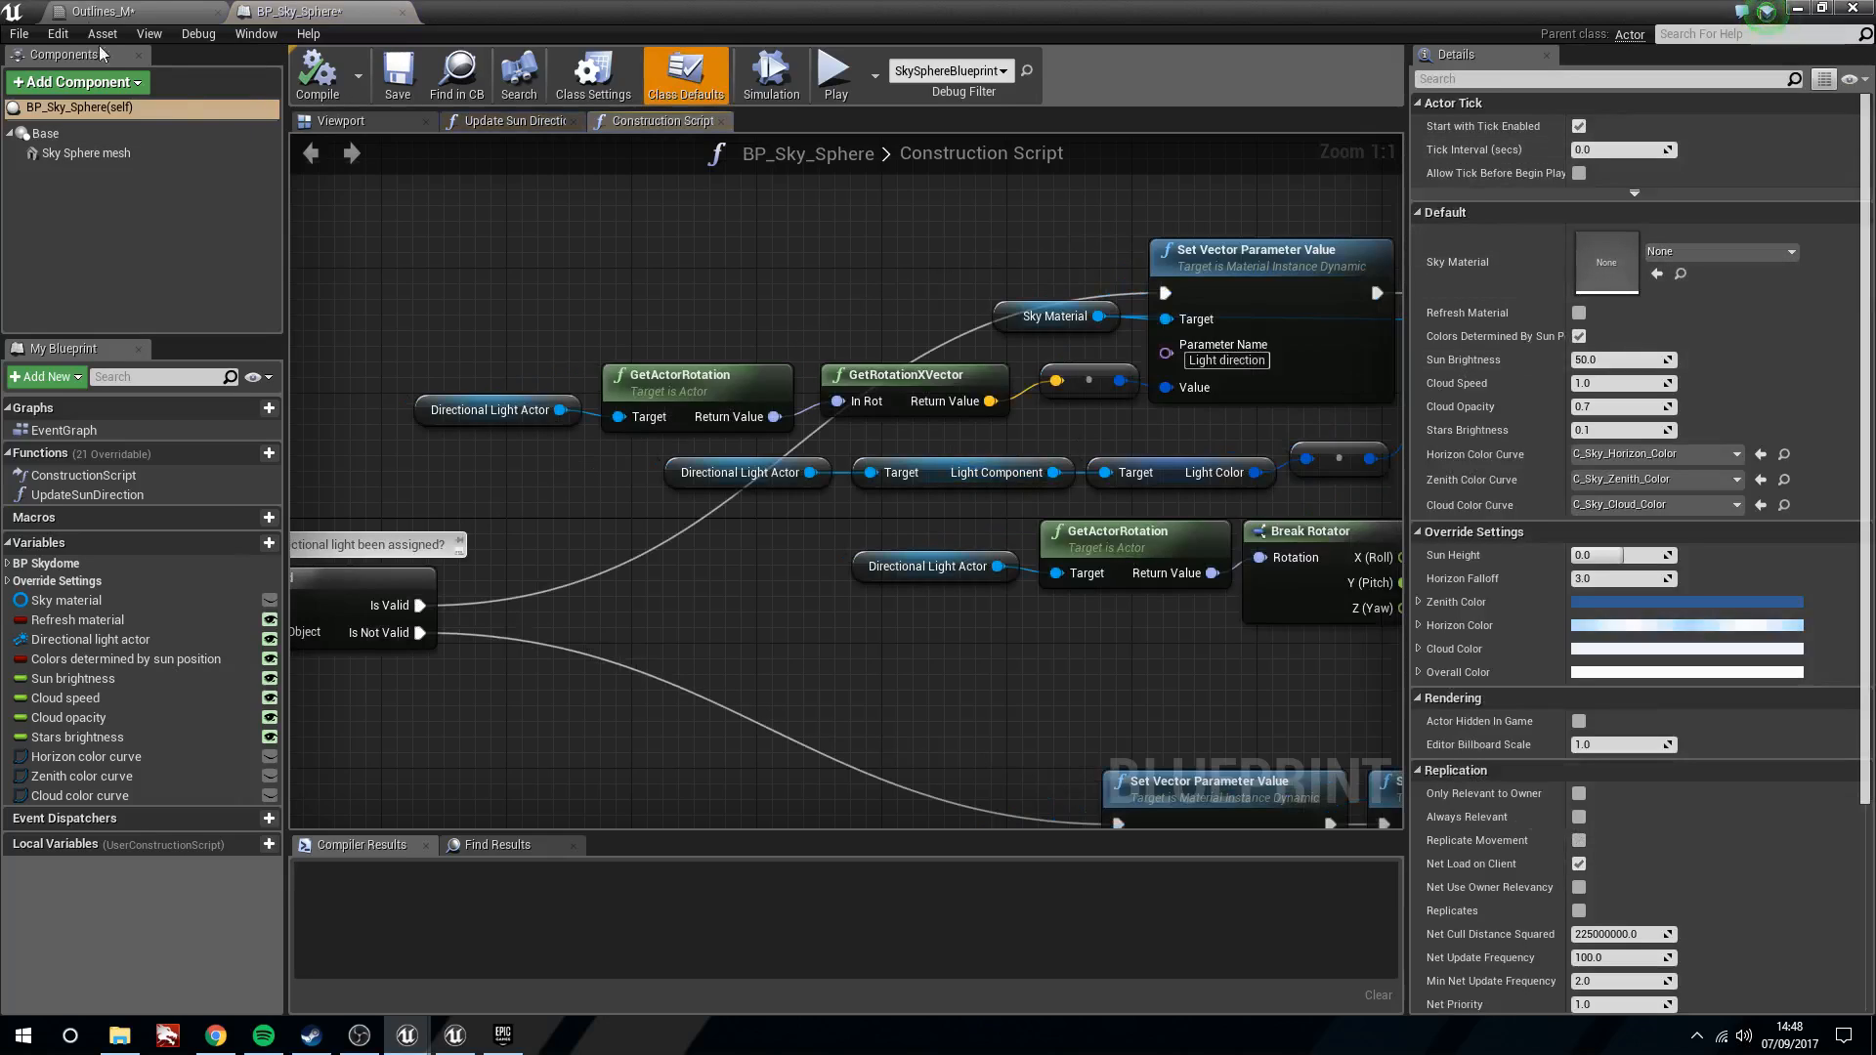
{"action": "left_click", "coordinate": [136, 155]}
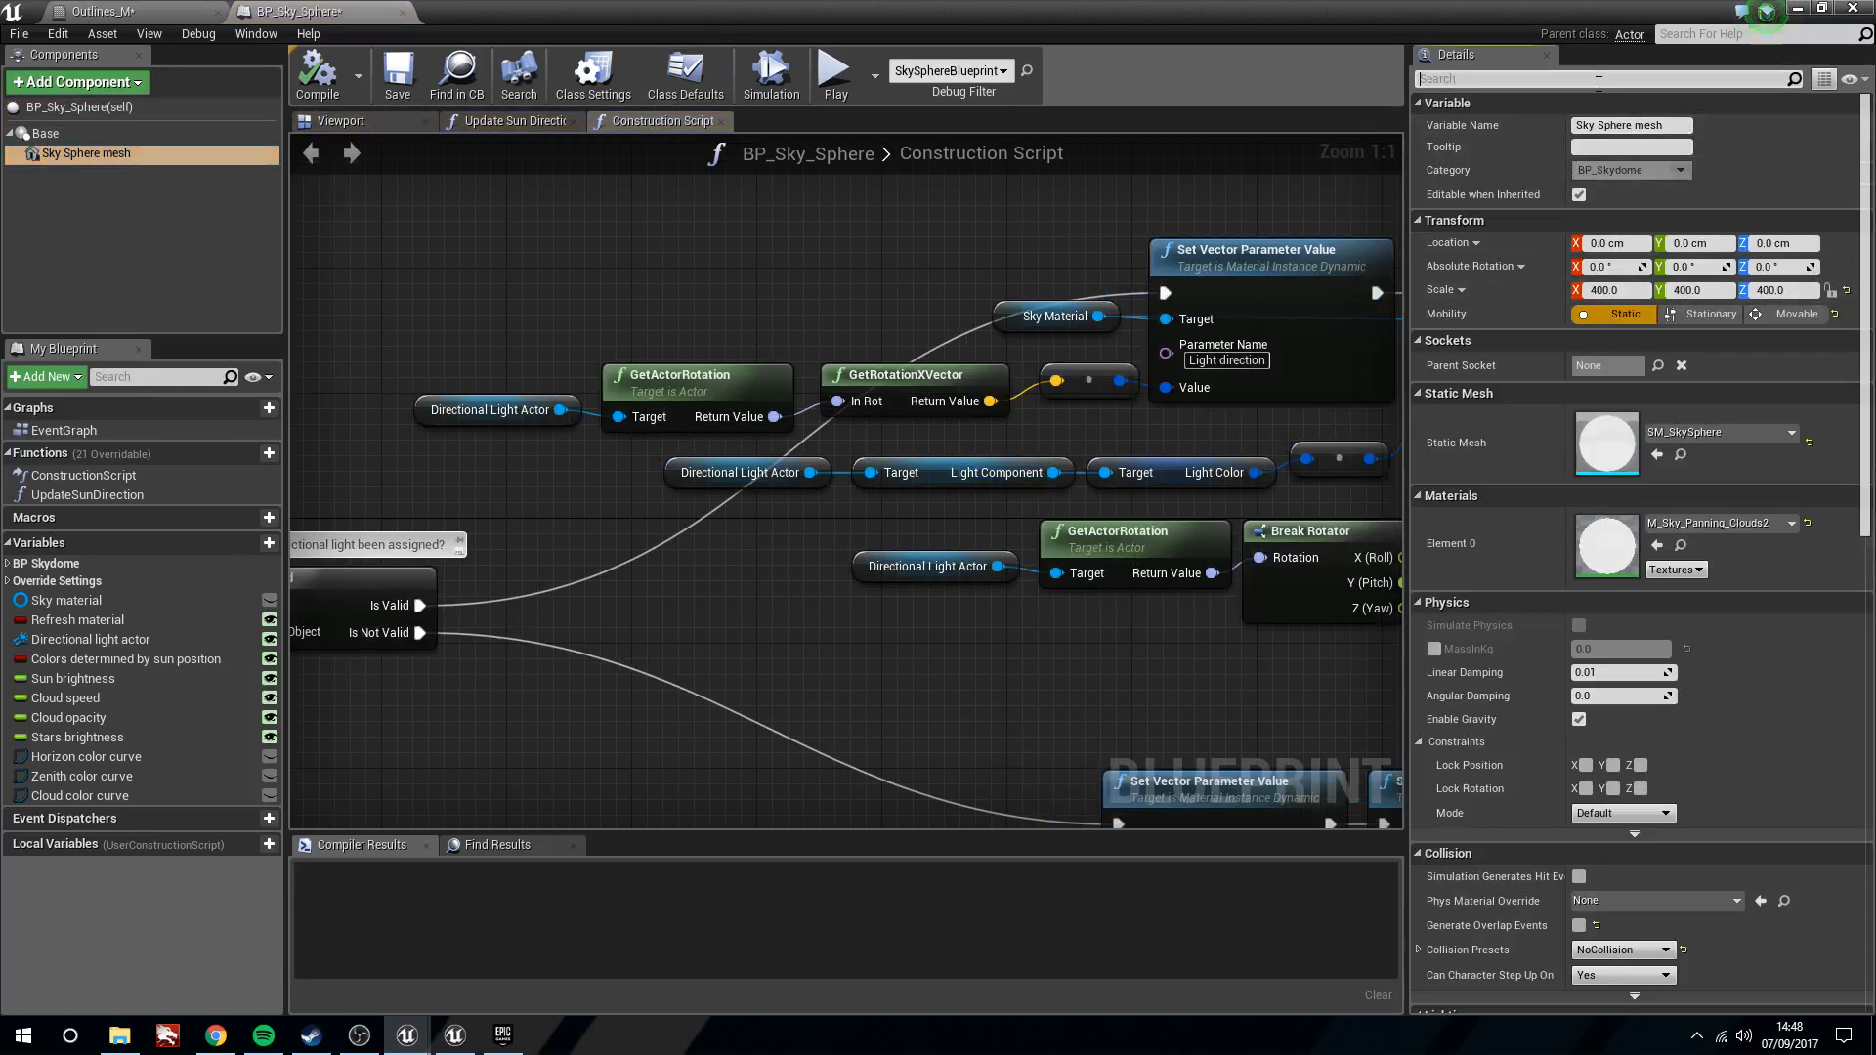
{"action": "left_click", "coordinate": [1599, 80]}
{"action": "type", "text": "cus"}
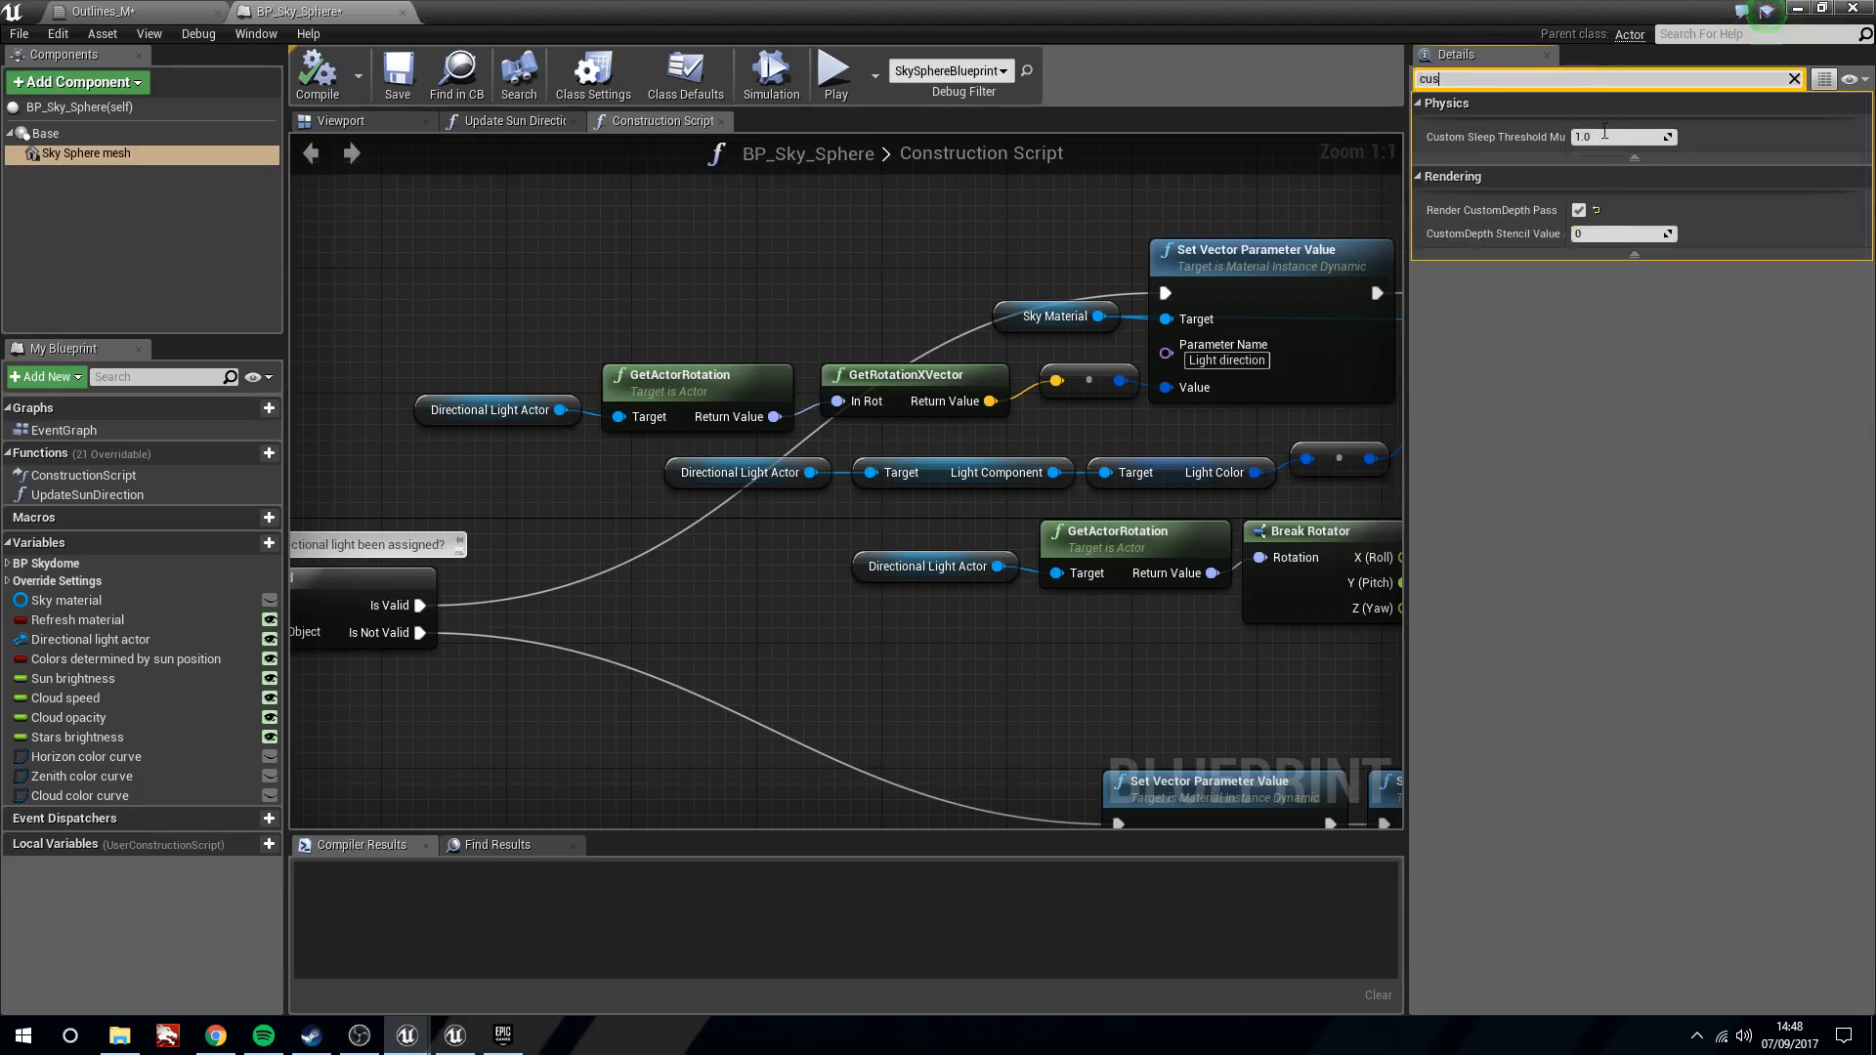
{"action": "left_click", "coordinate": [1578, 210]}
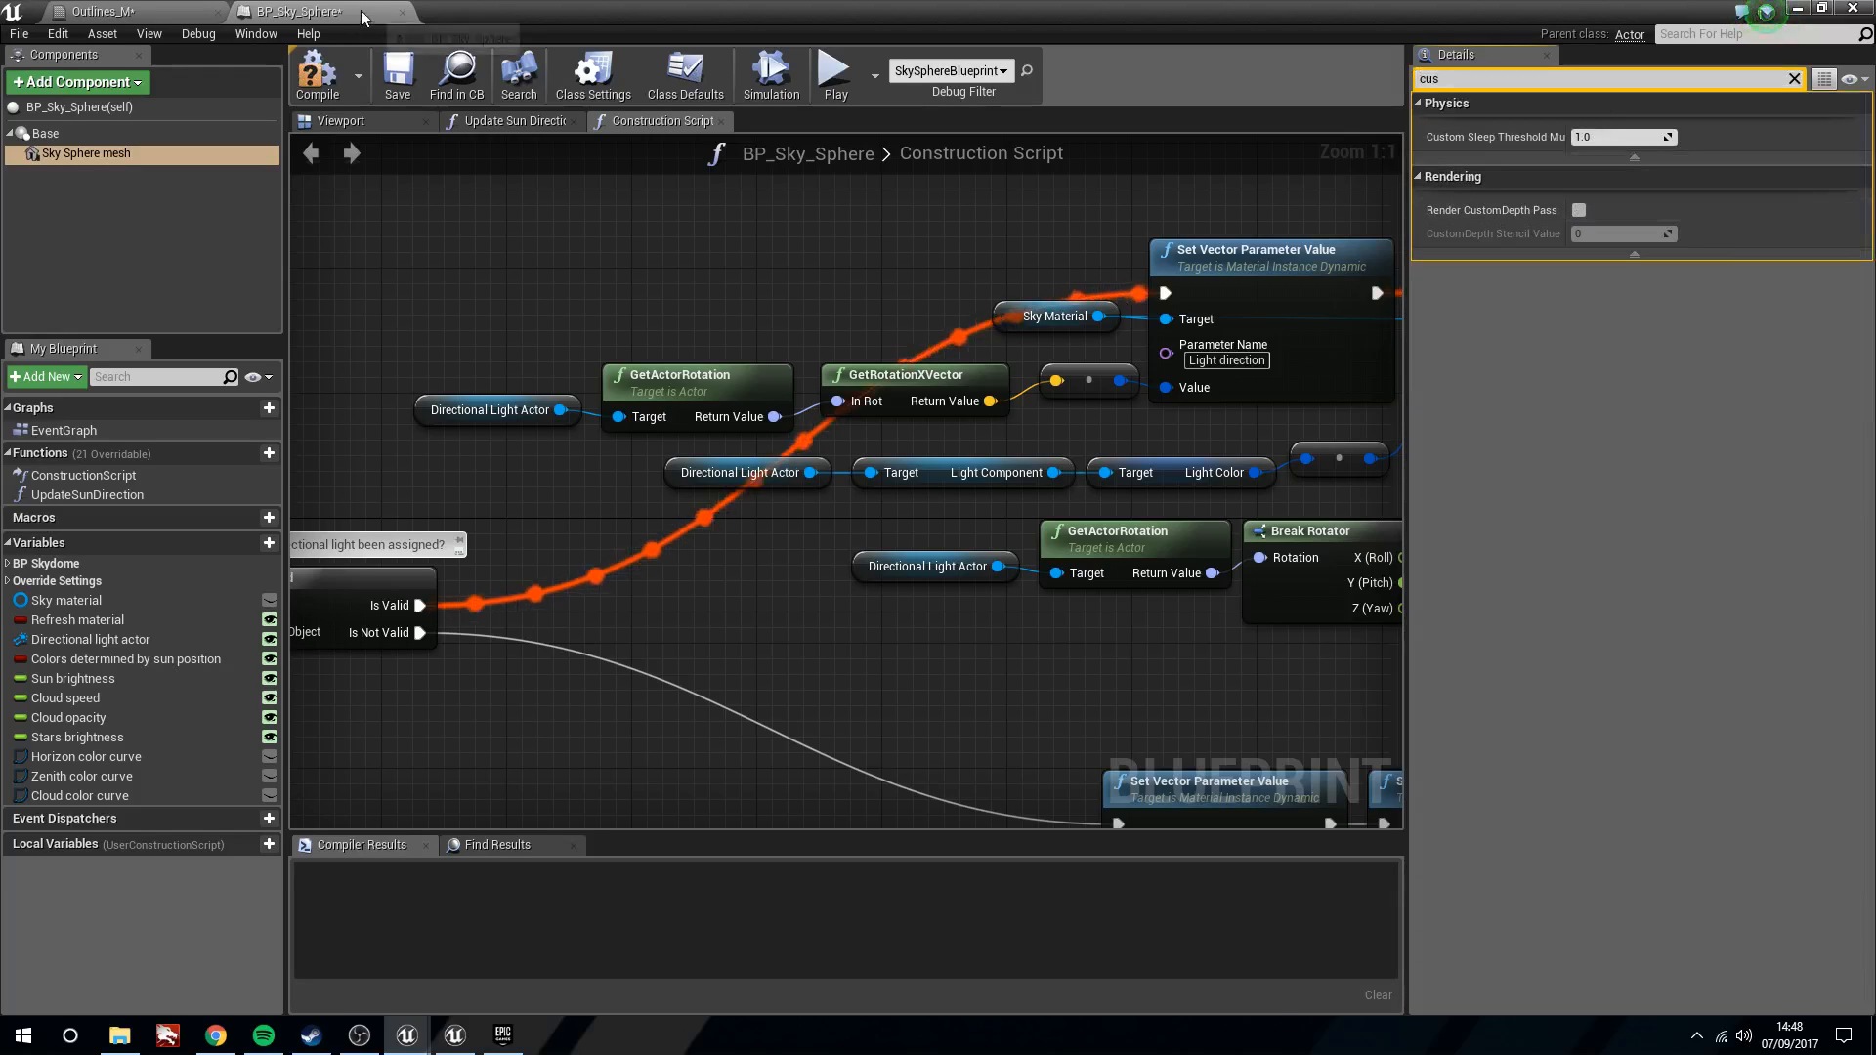
{"action": "left_click", "coordinate": [1799, 9]}
Examine the sky and the wall edges from several viewpoints around the level
{"action": "right_click_drag", "start_coordinate": [1066, 484], "coordinate": [1338, 587]}
{"action": "right_click_drag", "start_coordinate": [1298, 494], "coordinate": [1198, 562]}
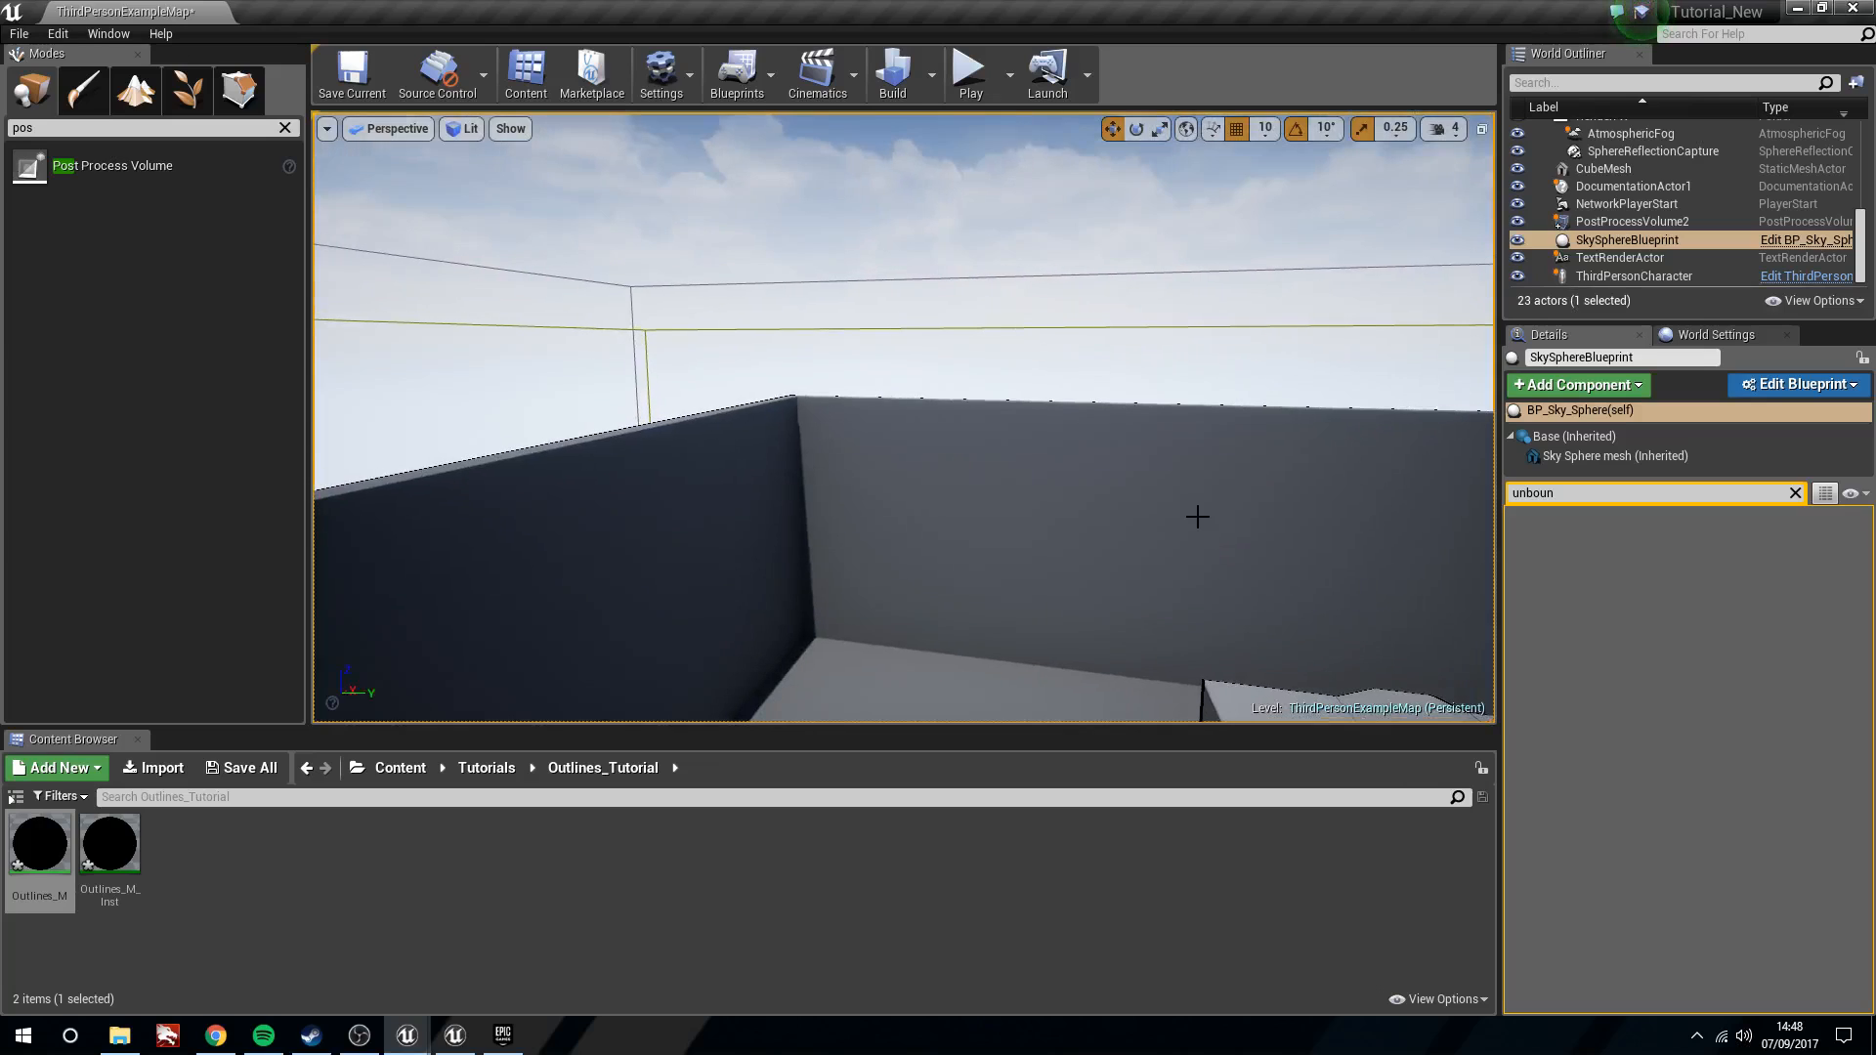
{"action": "right_click_drag", "start_coordinate": [817, 211], "coordinate": [886, 324]}
{"action": "right_click_drag", "start_coordinate": [1138, 519], "coordinate": [1383, 540]}
{"action": "right_click_drag", "start_coordinate": [943, 473], "coordinate": [953, 371]}
{"action": "right_click_drag", "start_coordinate": [1084, 293], "coordinate": [1221, 449]}
{"action": "right_click_drag", "start_coordinate": [985, 508], "coordinate": [984, 293]}
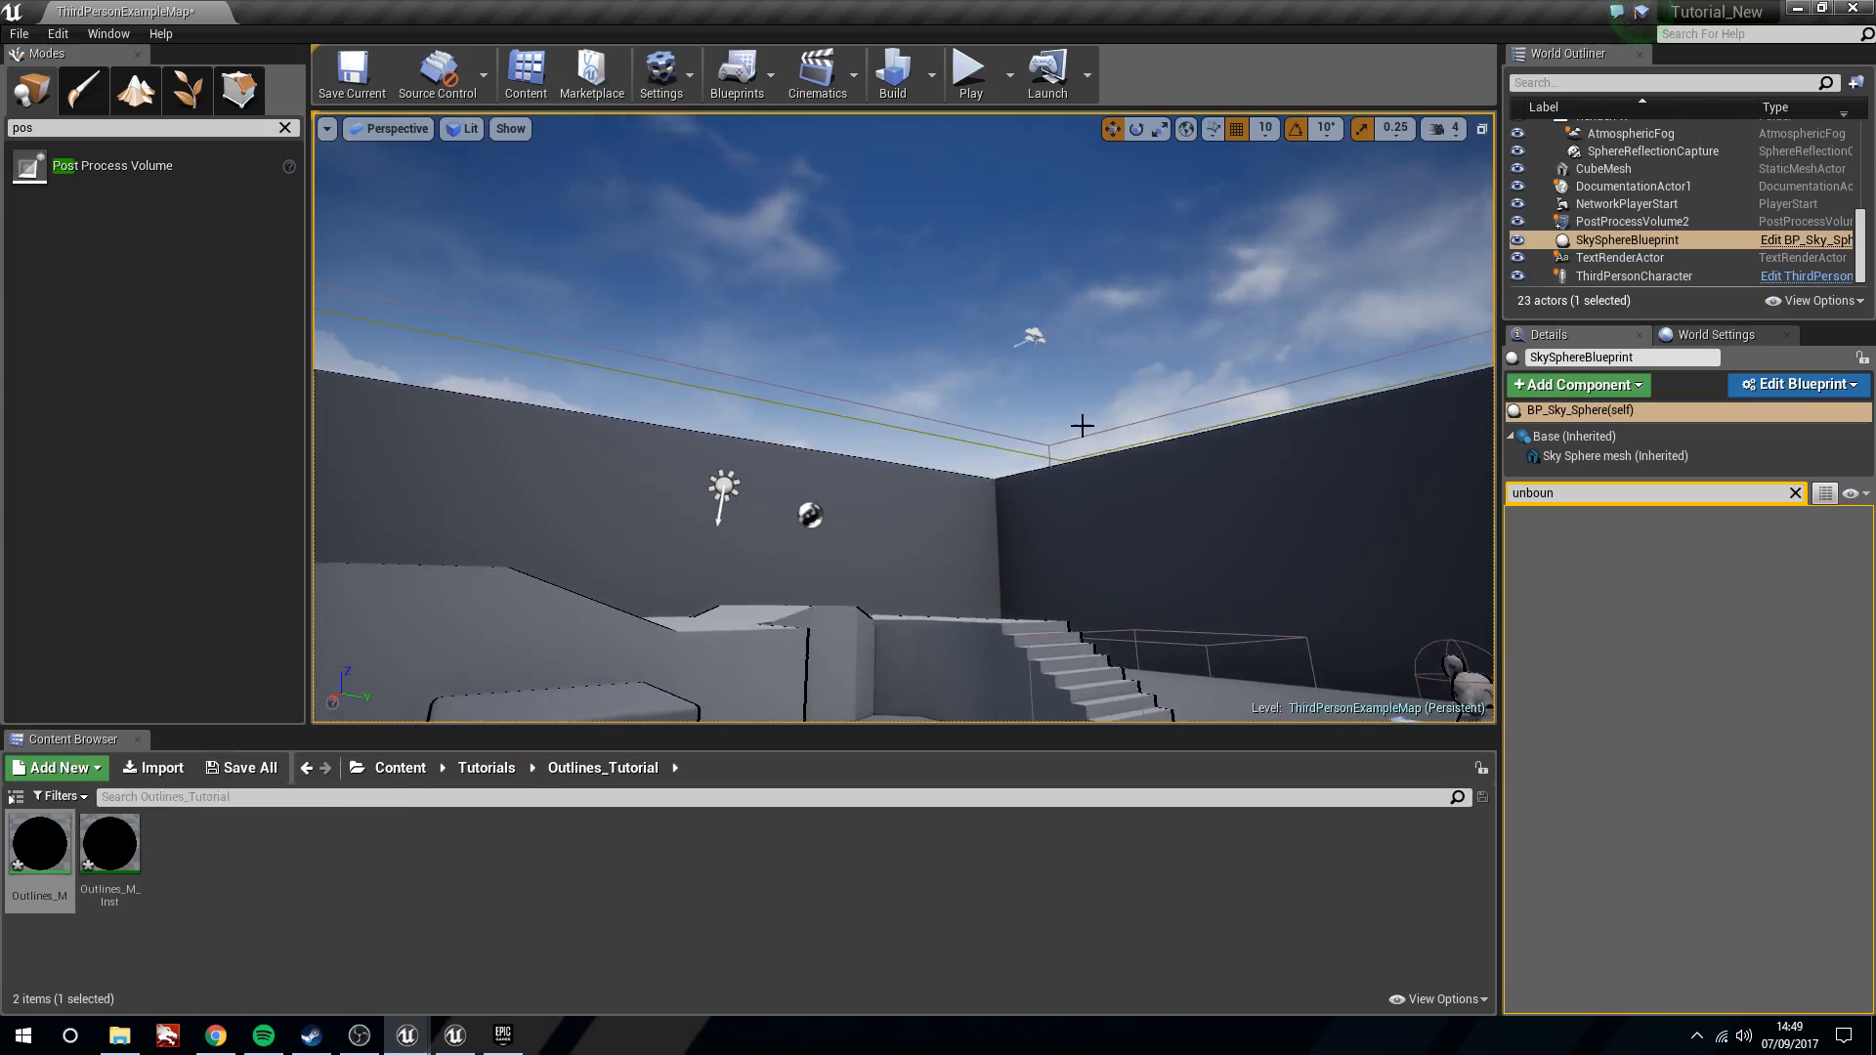
Turn Render CustomDepth Pass back on for the Sky Sphere mesh in BP_Sky_Sphere and compile the blueprint
{"action": "left_click", "coordinate": [1788, 240]}
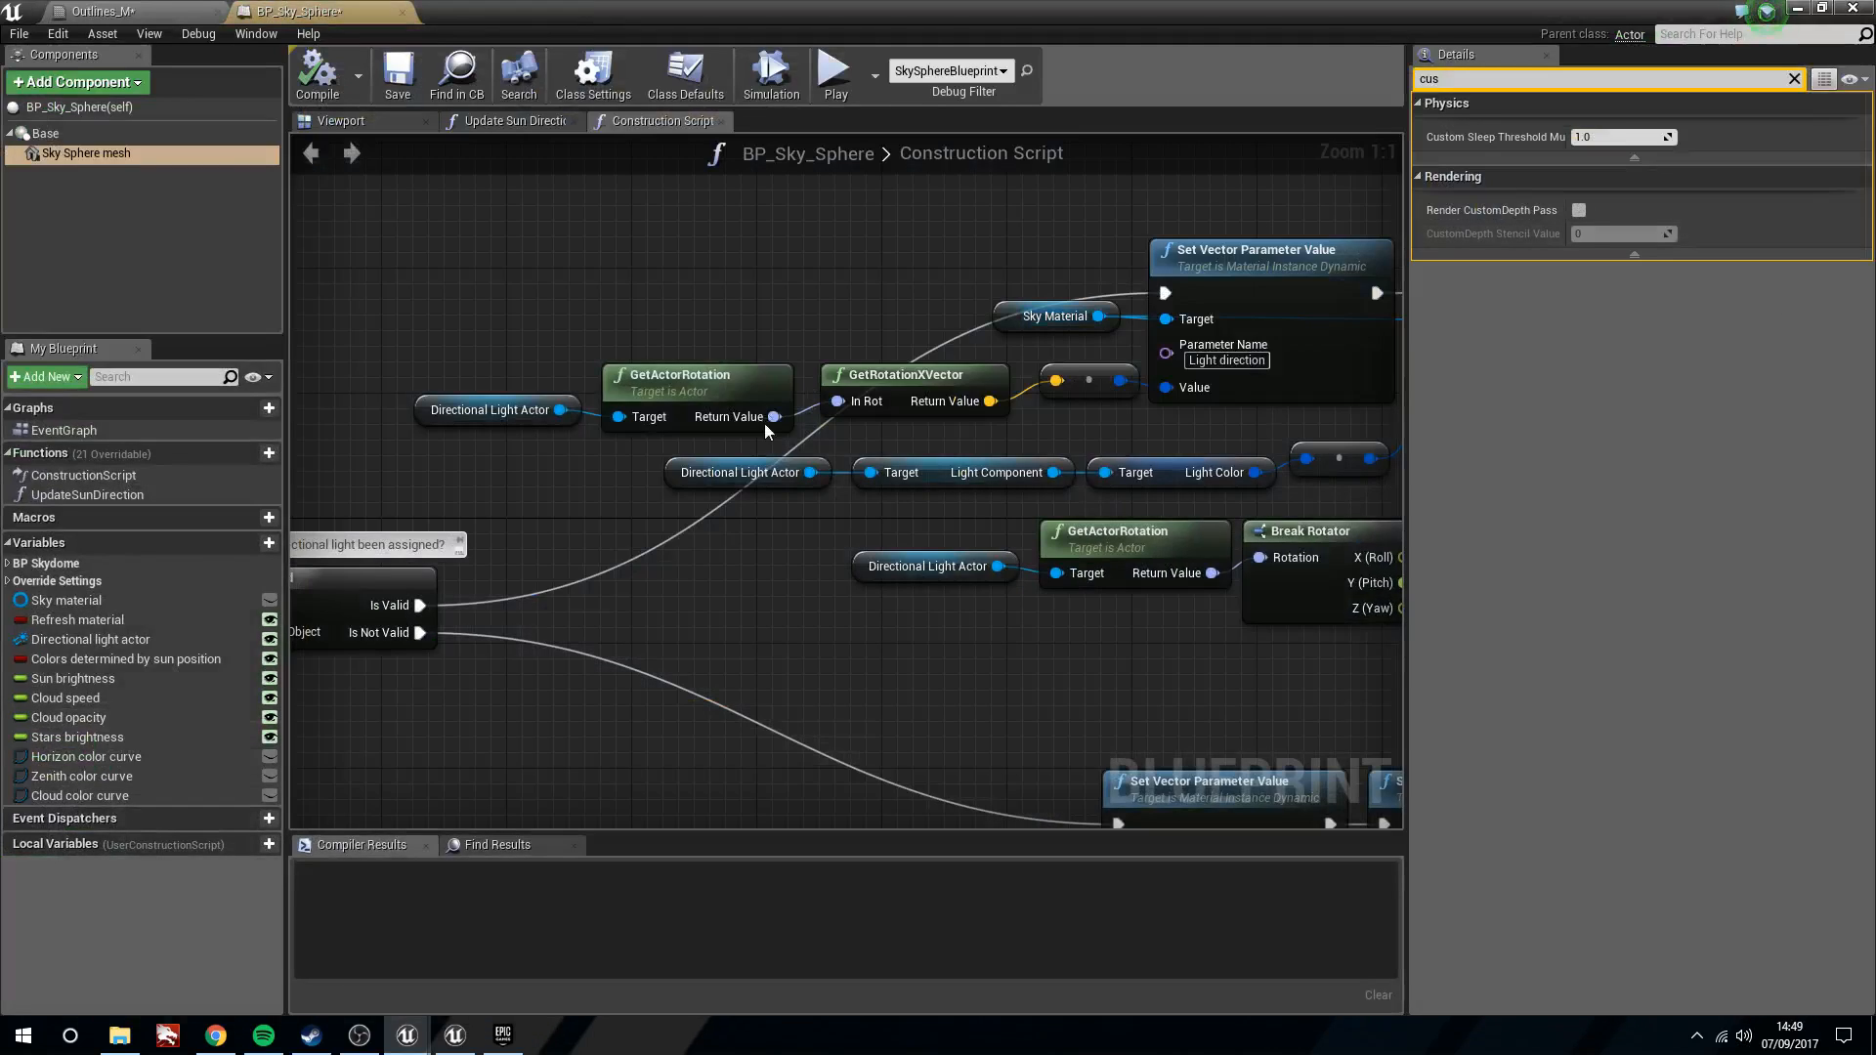
{"action": "left_click", "coordinate": [89, 155]}
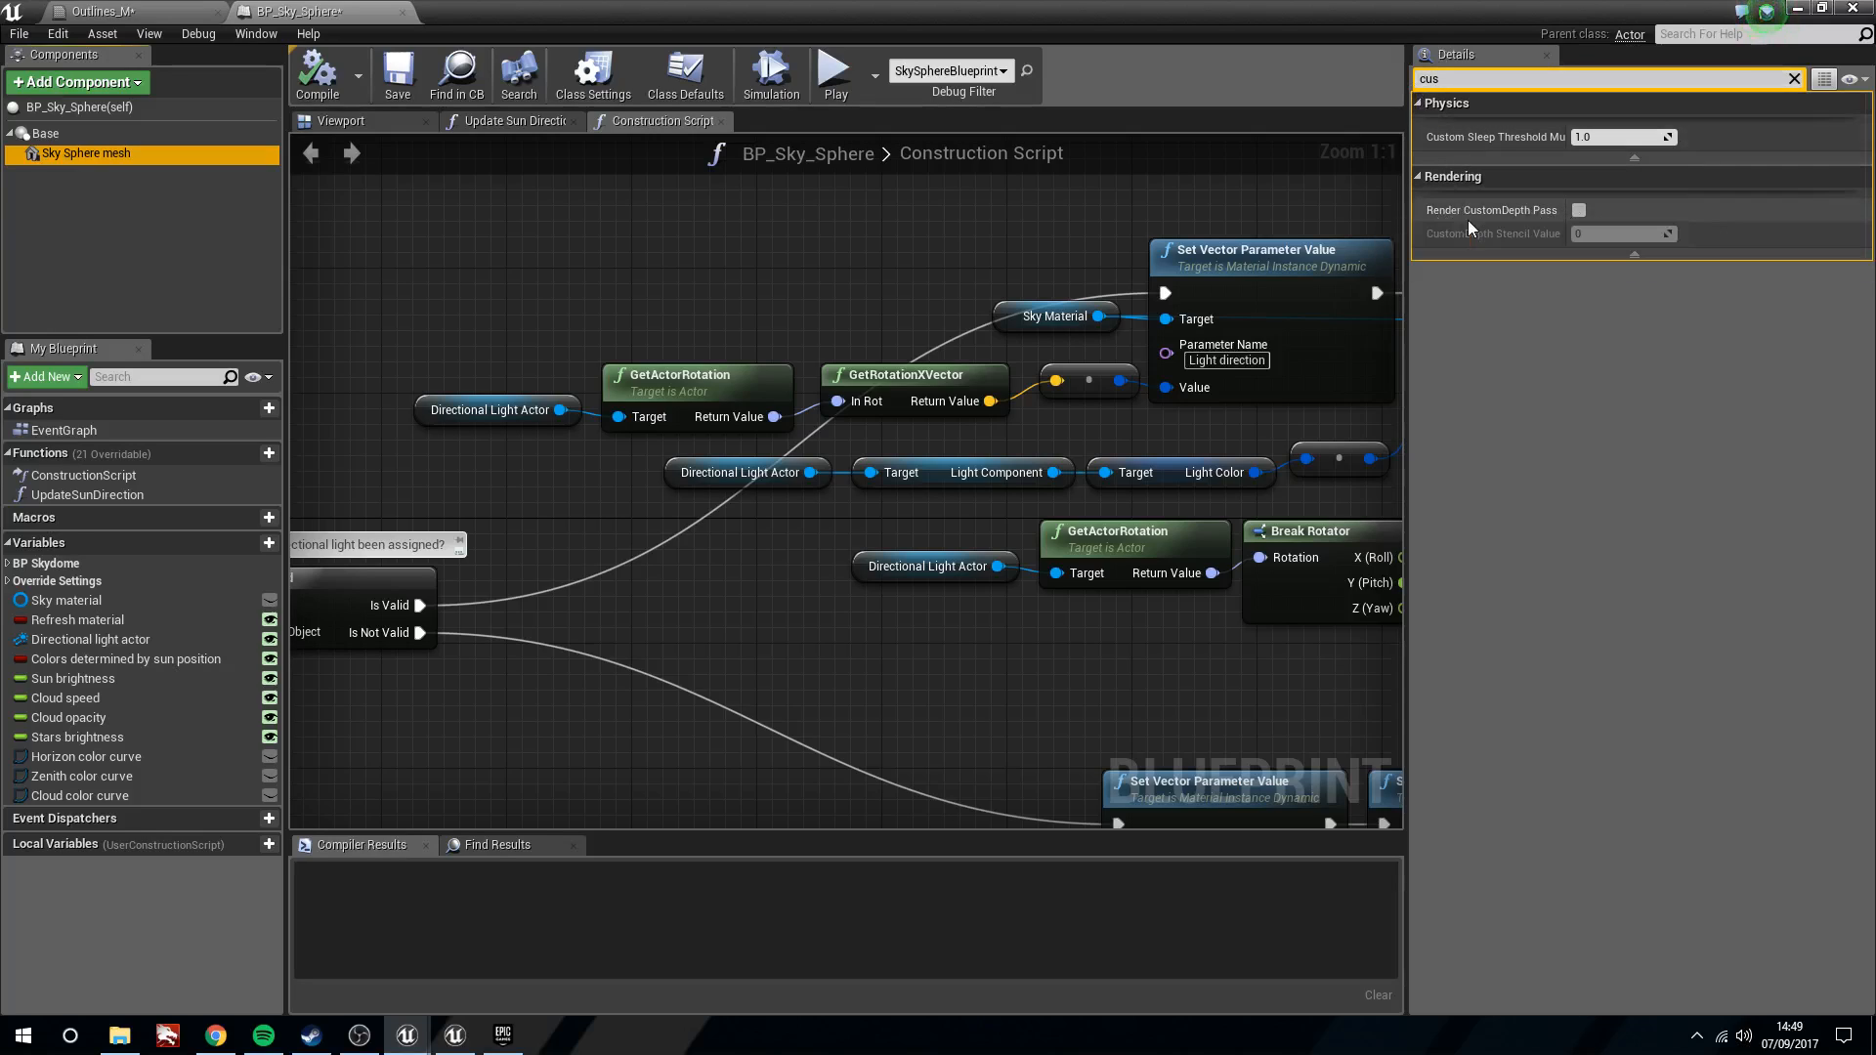
{"action": "left_click", "coordinate": [1580, 212]}
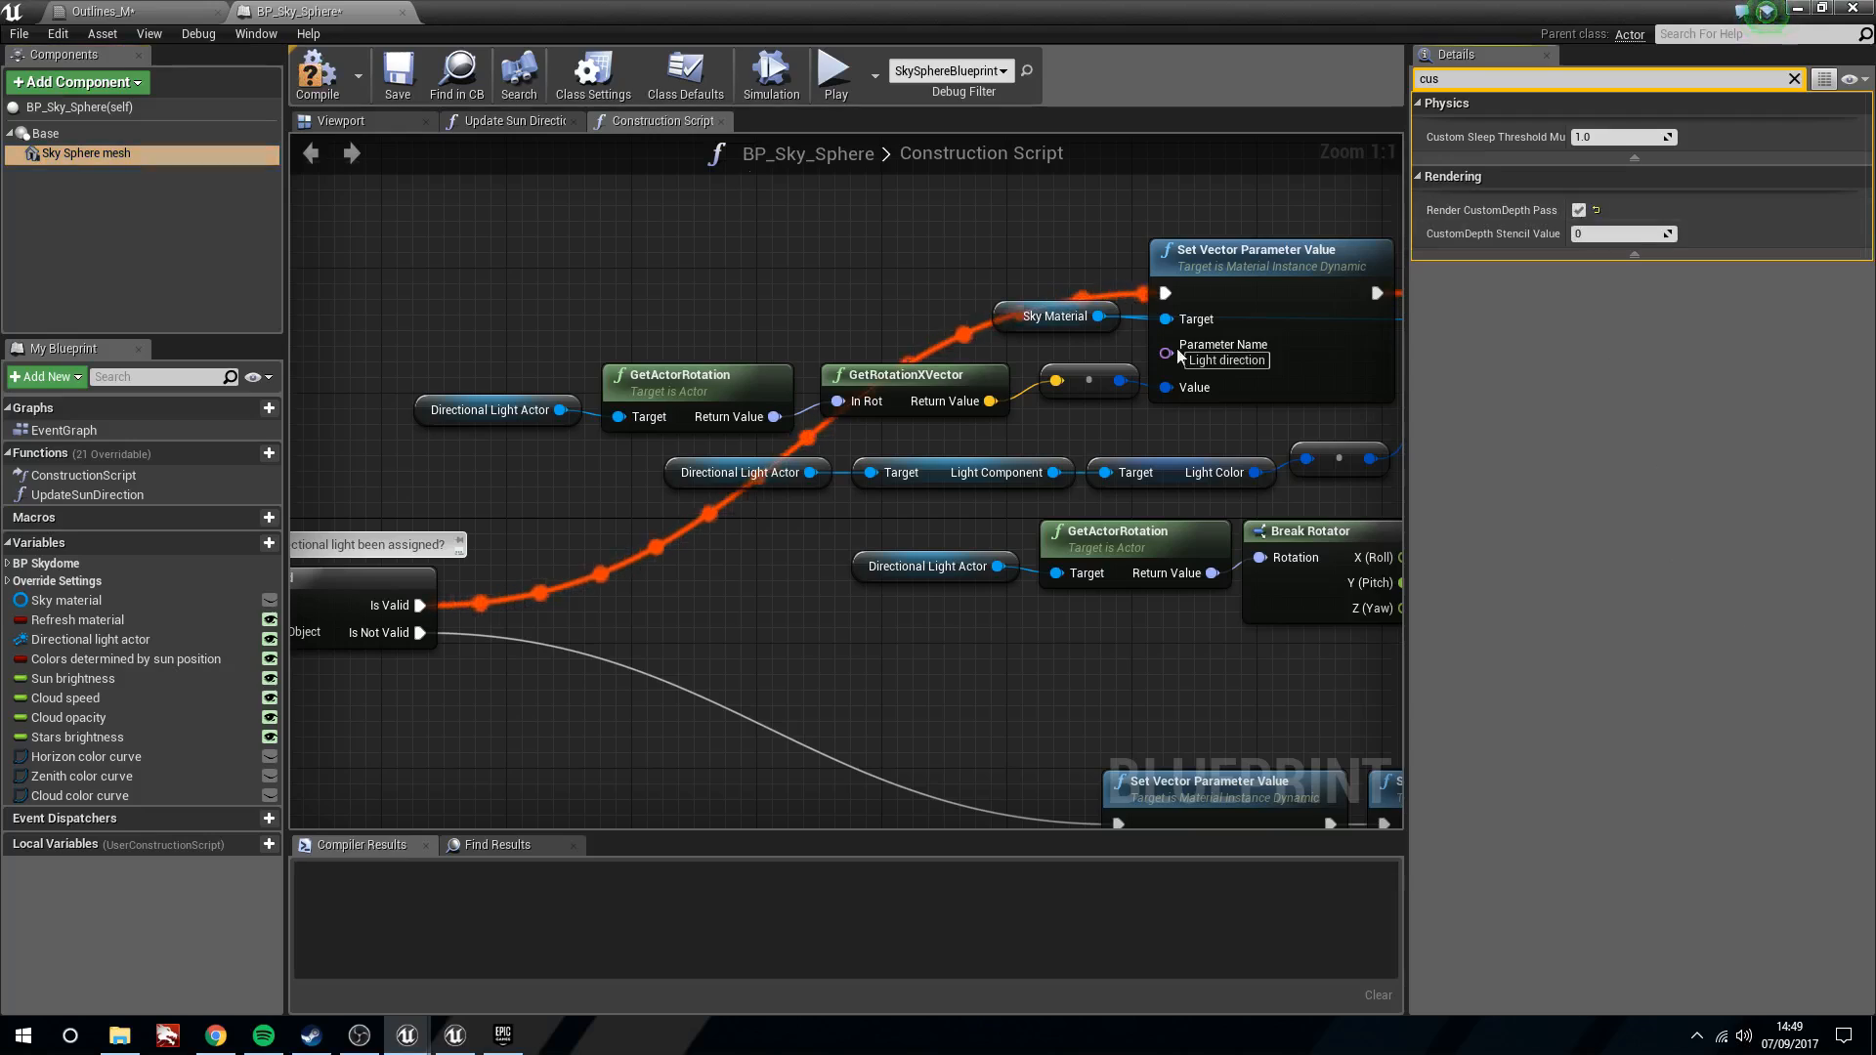
{"action": "left_click", "coordinate": [327, 94]}
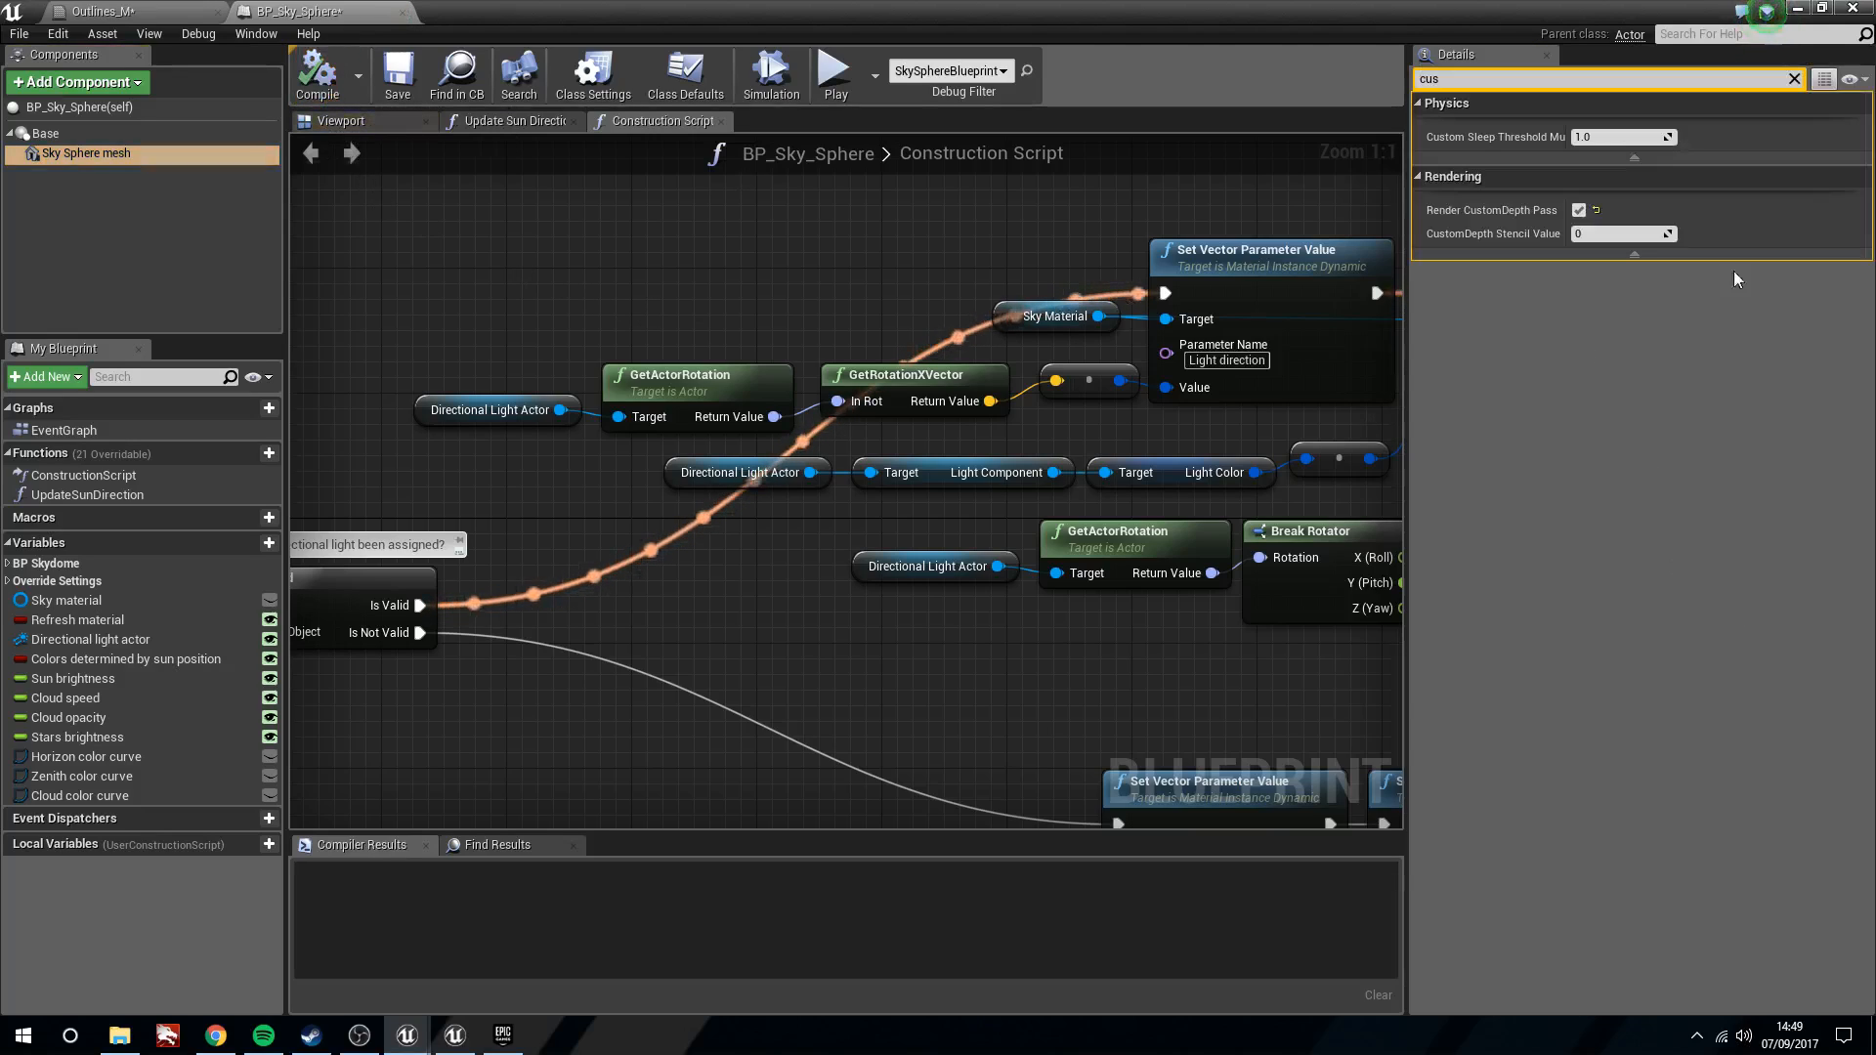
Examine the "Removed cusompass" comment group in the Outlines_M material graph and return to the level
{"action": "left_click", "coordinate": [115, 8]}
{"action": "right_click_drag", "start_coordinate": [968, 377], "coordinate": [1288, 613]}
{"action": "scroll", "coordinate": [977, 416], "scroll_direction": "down", "scroll_amount": 1}
{"action": "right_click_drag", "start_coordinate": [930, 402], "coordinate": [1524, 699]}
{"action": "right_click_drag", "start_coordinate": [552, 275], "coordinate": [771, 264]}
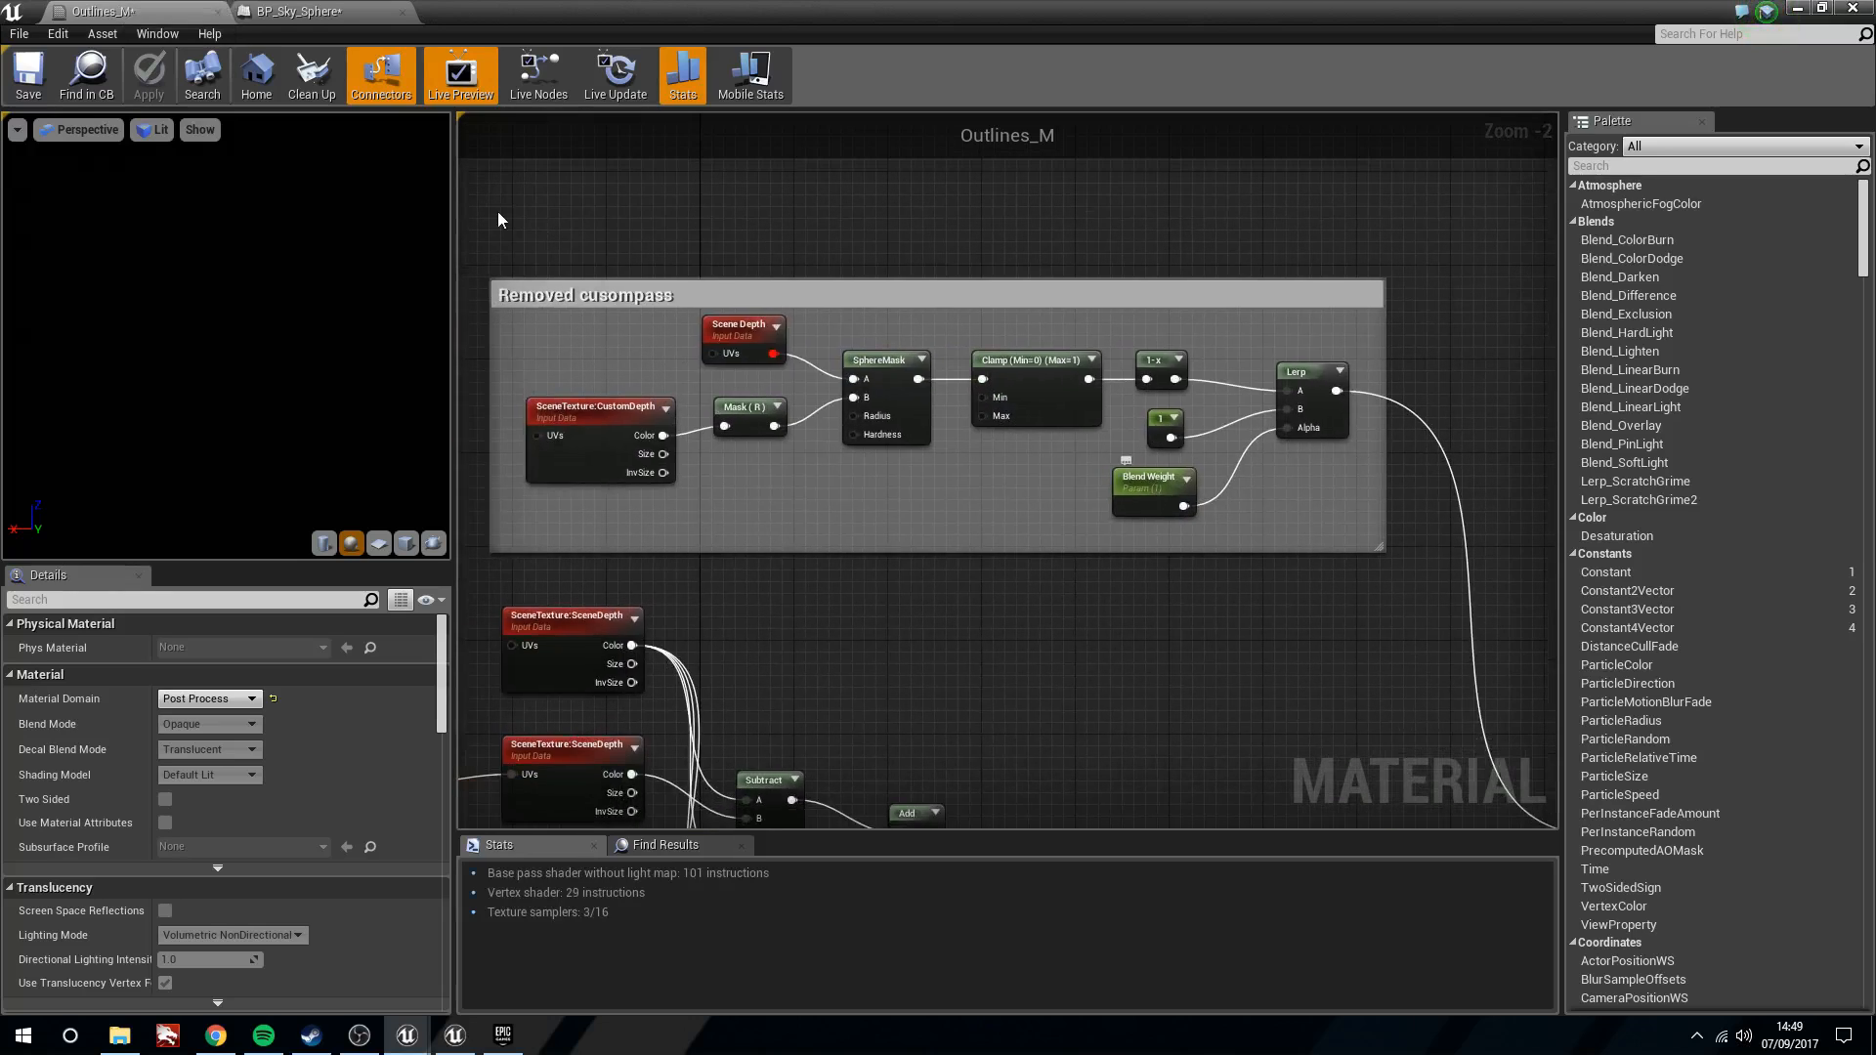
{"action": "left_click_drag", "start_coordinate": [541, 230], "coordinate": [1388, 569]}
{"action": "left_click", "coordinate": [1352, 654]}
{"action": "left_click", "coordinate": [1798, 8]}
Select the linear stair mesh in the level and filter its details for "custom"
{"action": "right_click_drag", "start_coordinate": [982, 441], "coordinate": [1061, 581]}
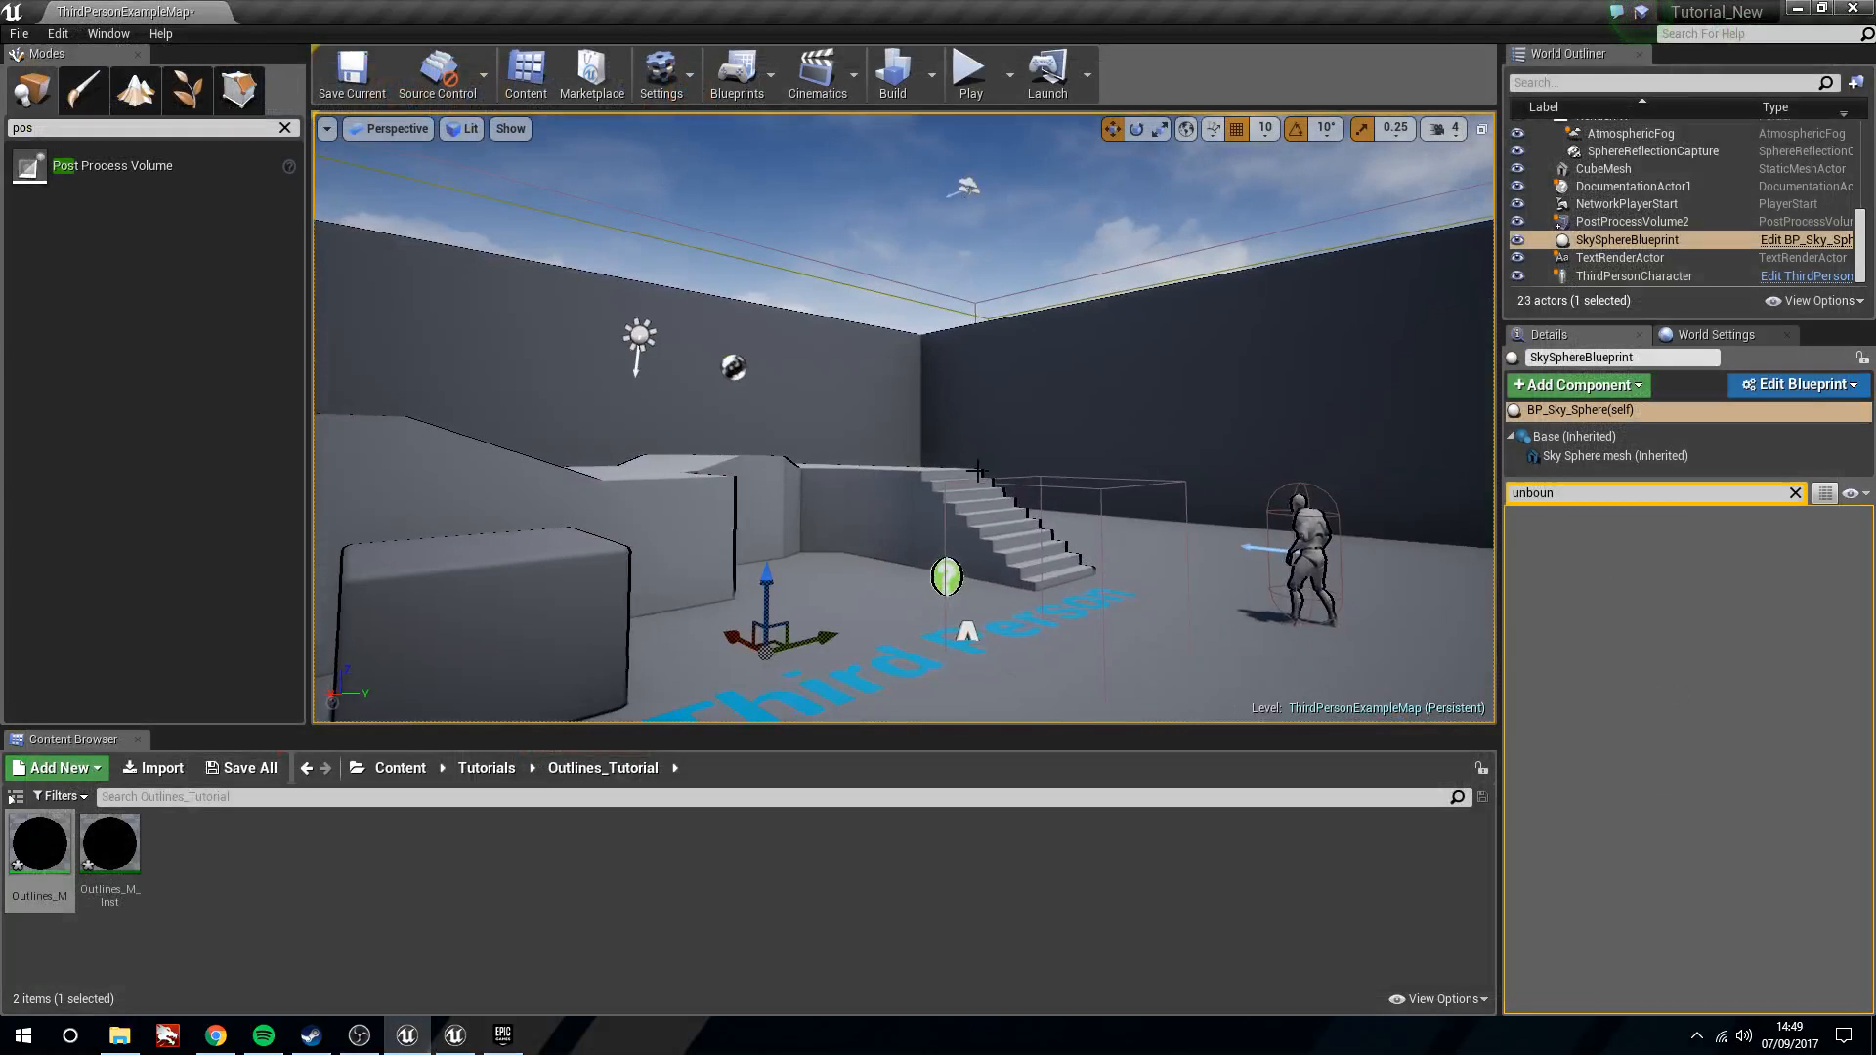
{"action": "left_click", "coordinate": [1060, 581]}
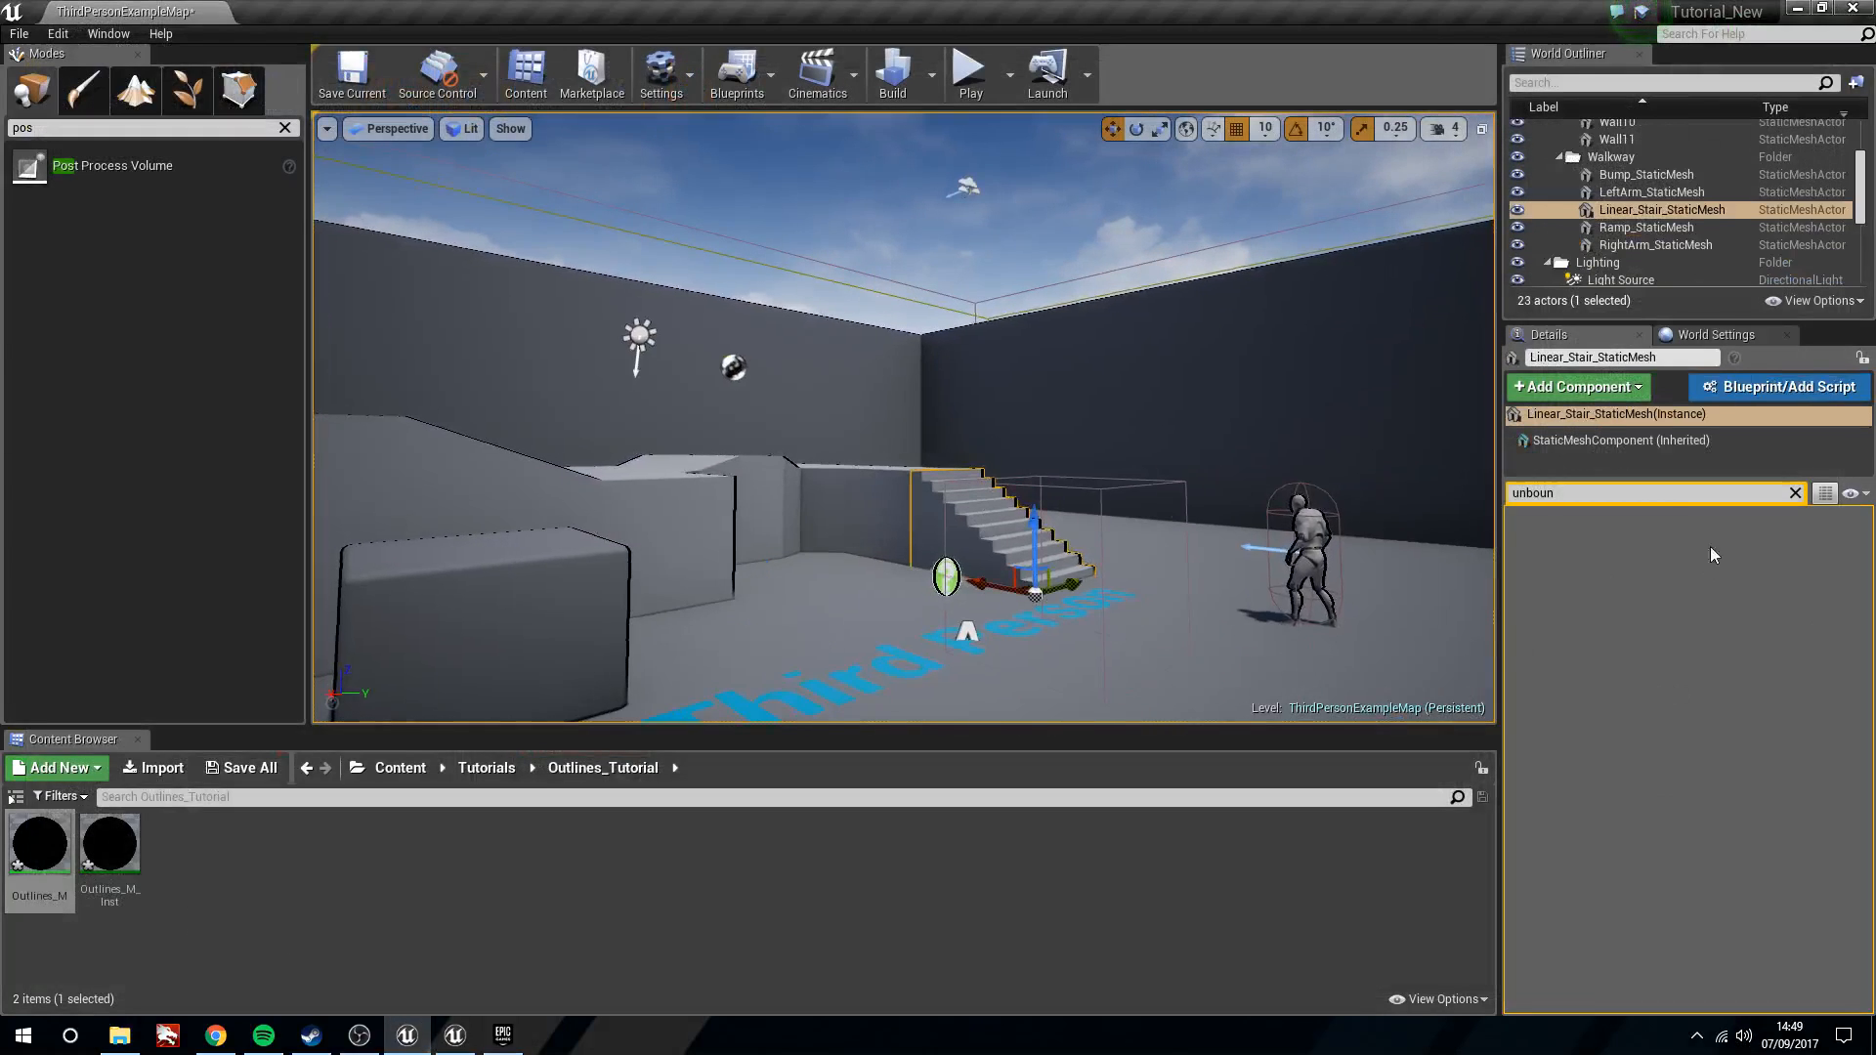
{"action": "left_click", "coordinate": [1794, 495]}
{"action": "left_click", "coordinate": [1767, 496]}
{"action": "type", "text": "custom"}
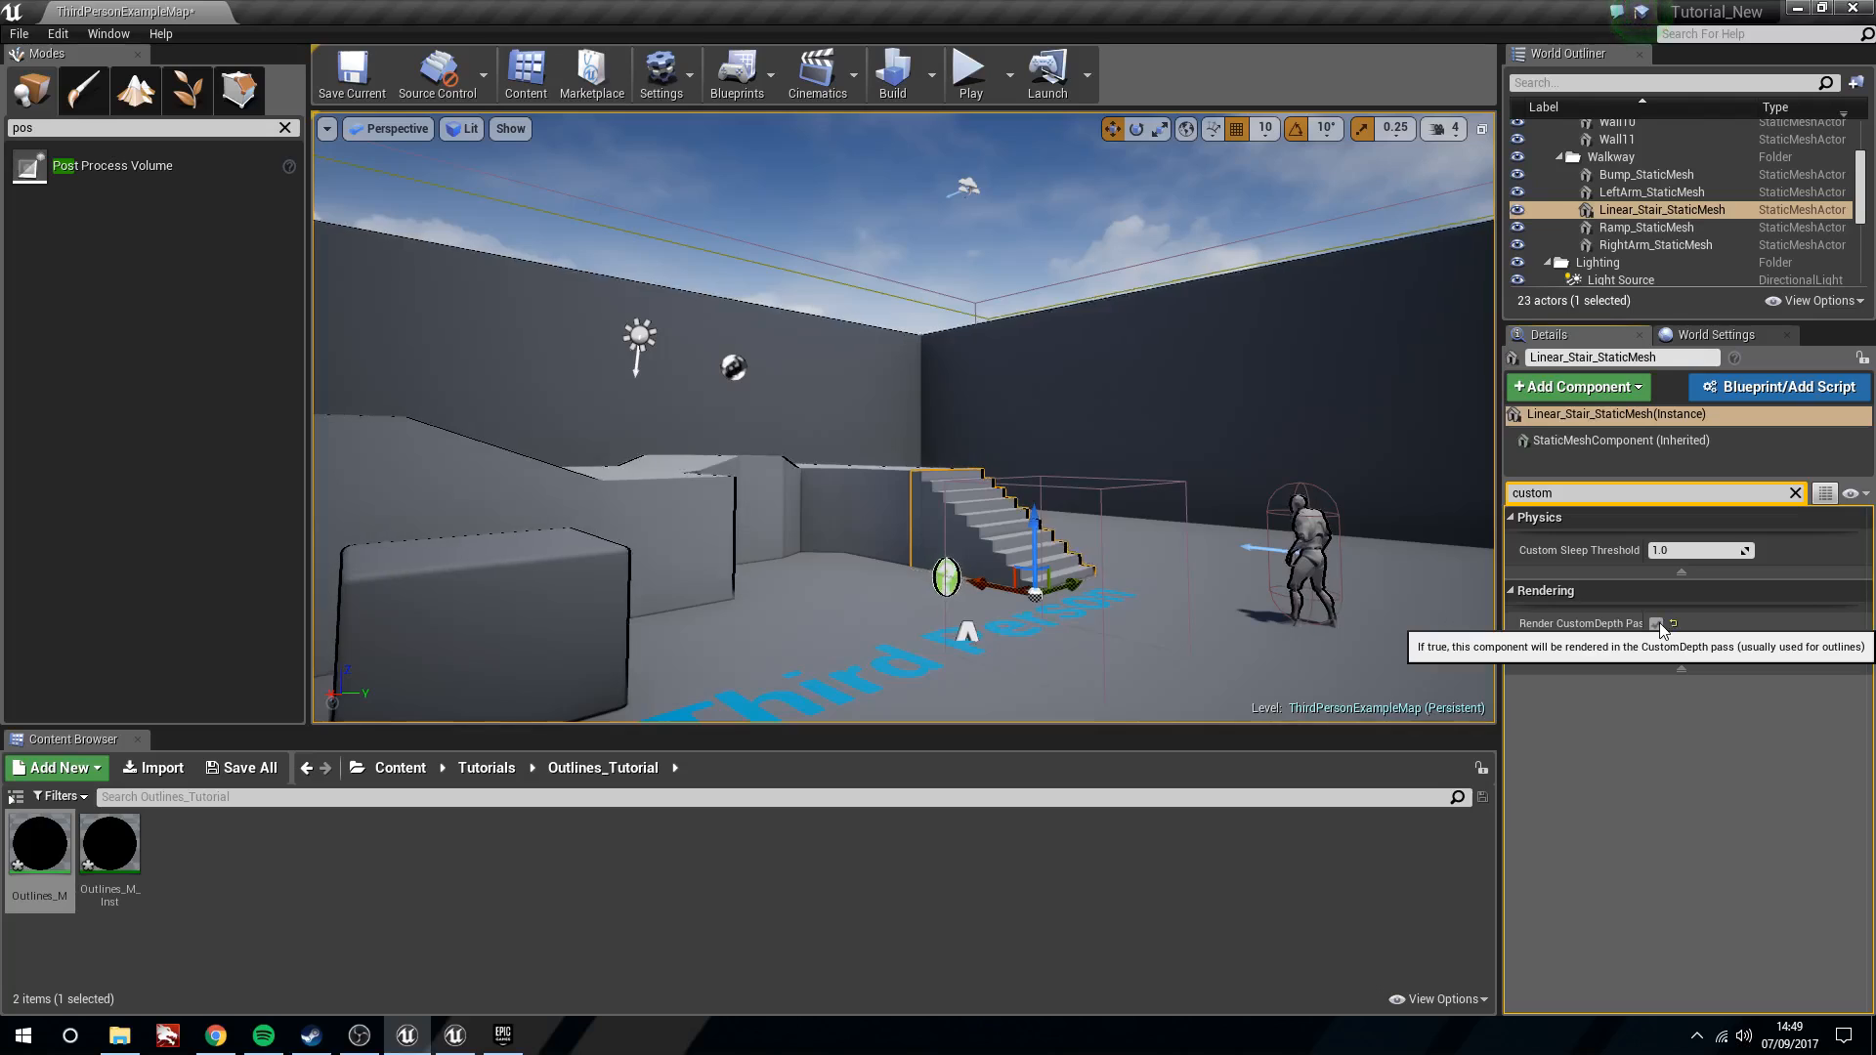
Turn off Render CustomDepth Pass on the linear stair mesh, then select the floor mesh
{"action": "left_click", "coordinate": [1280, 461]}
{"action": "key", "text": "w"}
{"action": "right_click_drag", "start_coordinate": [1280, 461], "coordinate": [1021, 464]}
{"action": "key", "text": "d"}
{"action": "left_click", "coordinate": [518, 239]}
{"action": "key", "text": "s"}
{"action": "right_click_drag", "start_coordinate": [567, 278], "coordinate": [689, 366]}
{"action": "left_click", "coordinate": [670, 364]}
{"action": "left_click", "coordinate": [865, 596]}
{"action": "left_click", "coordinate": [1684, 647]}
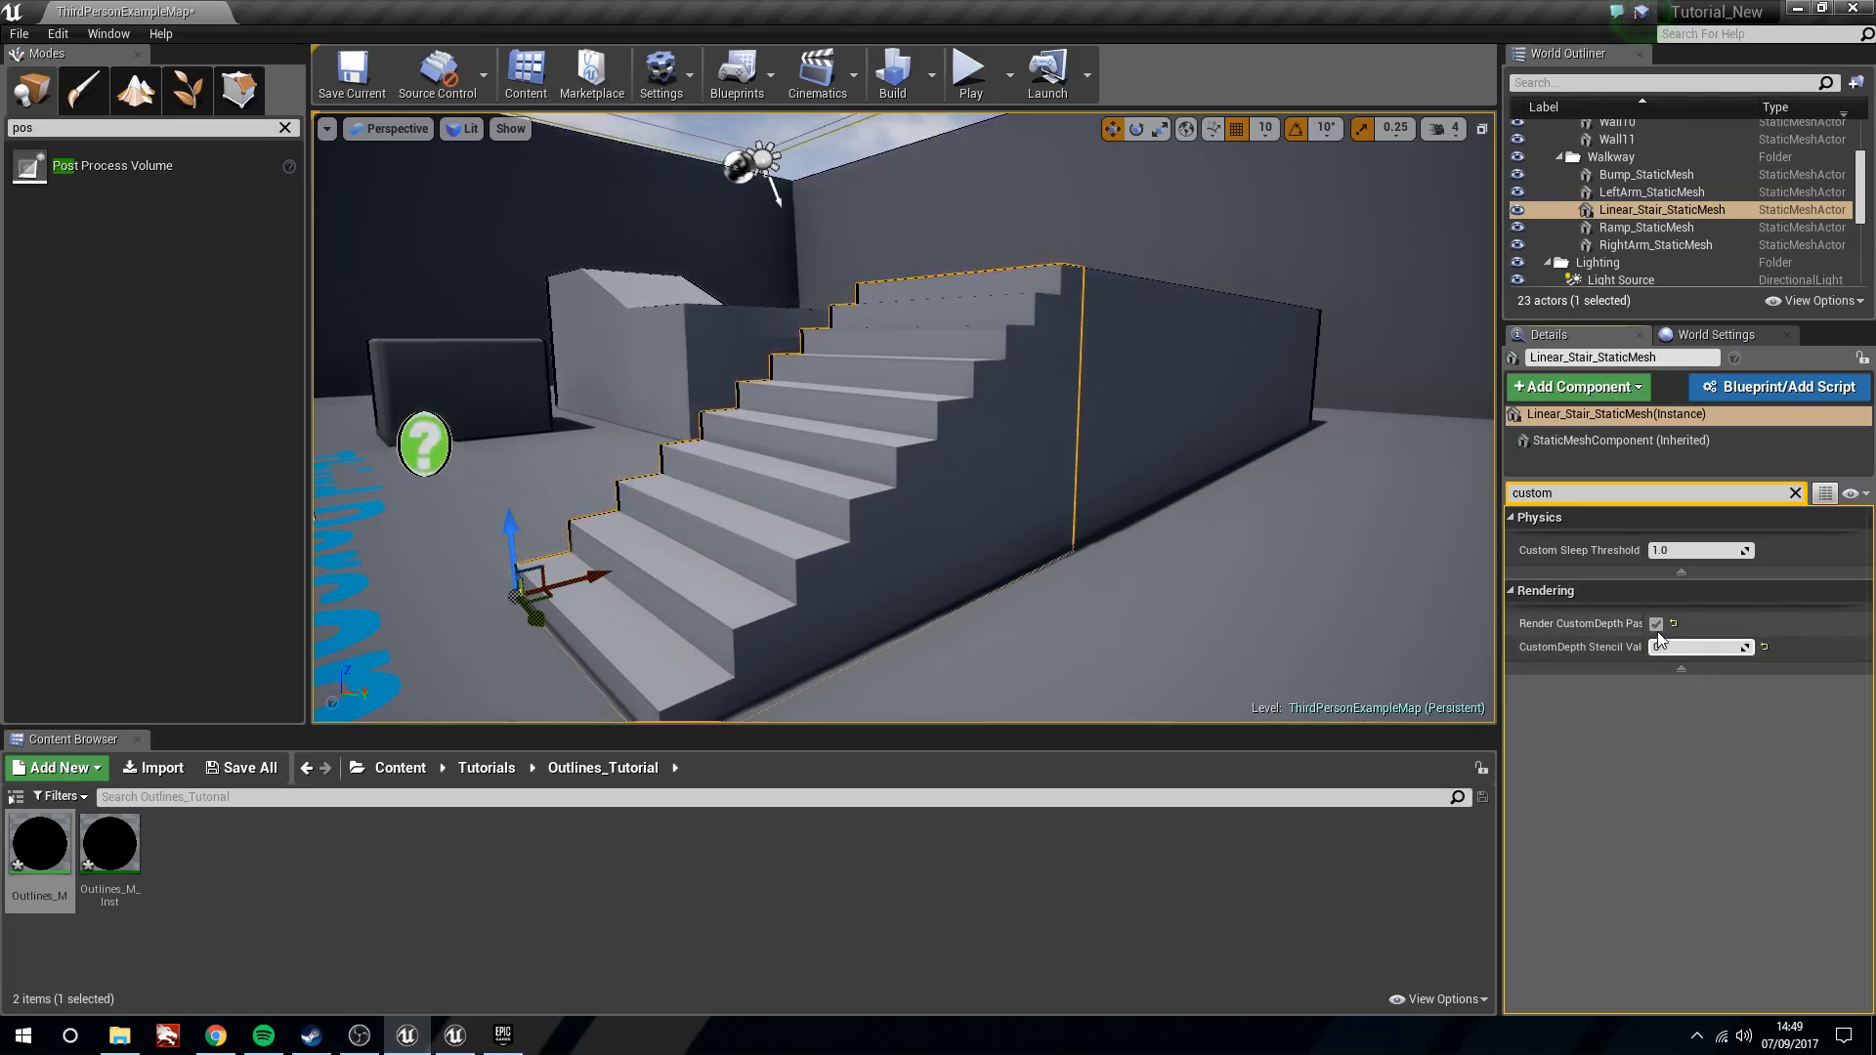
{"action": "left_click", "coordinate": [1656, 624]}
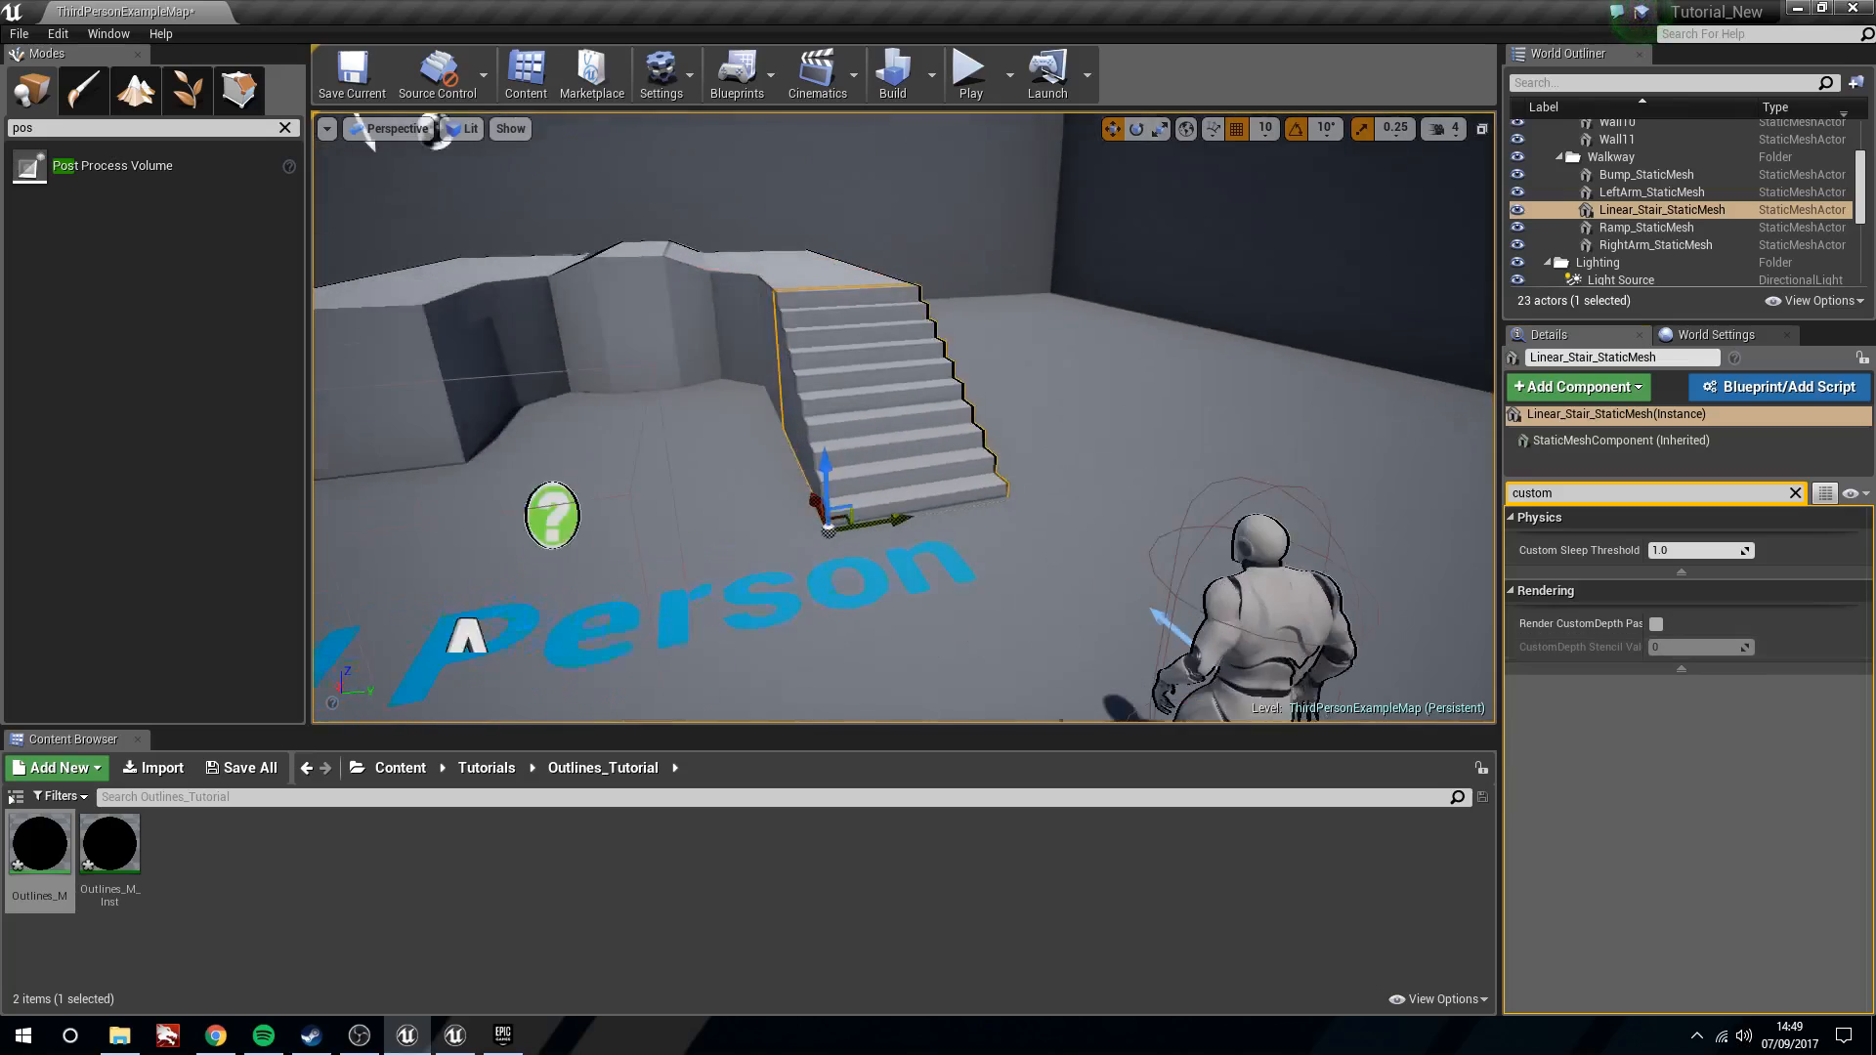
{"action": "right_click_drag", "start_coordinate": [1163, 416], "coordinate": [1074, 341]}
{"action": "left_click", "coordinate": [1114, 429]}
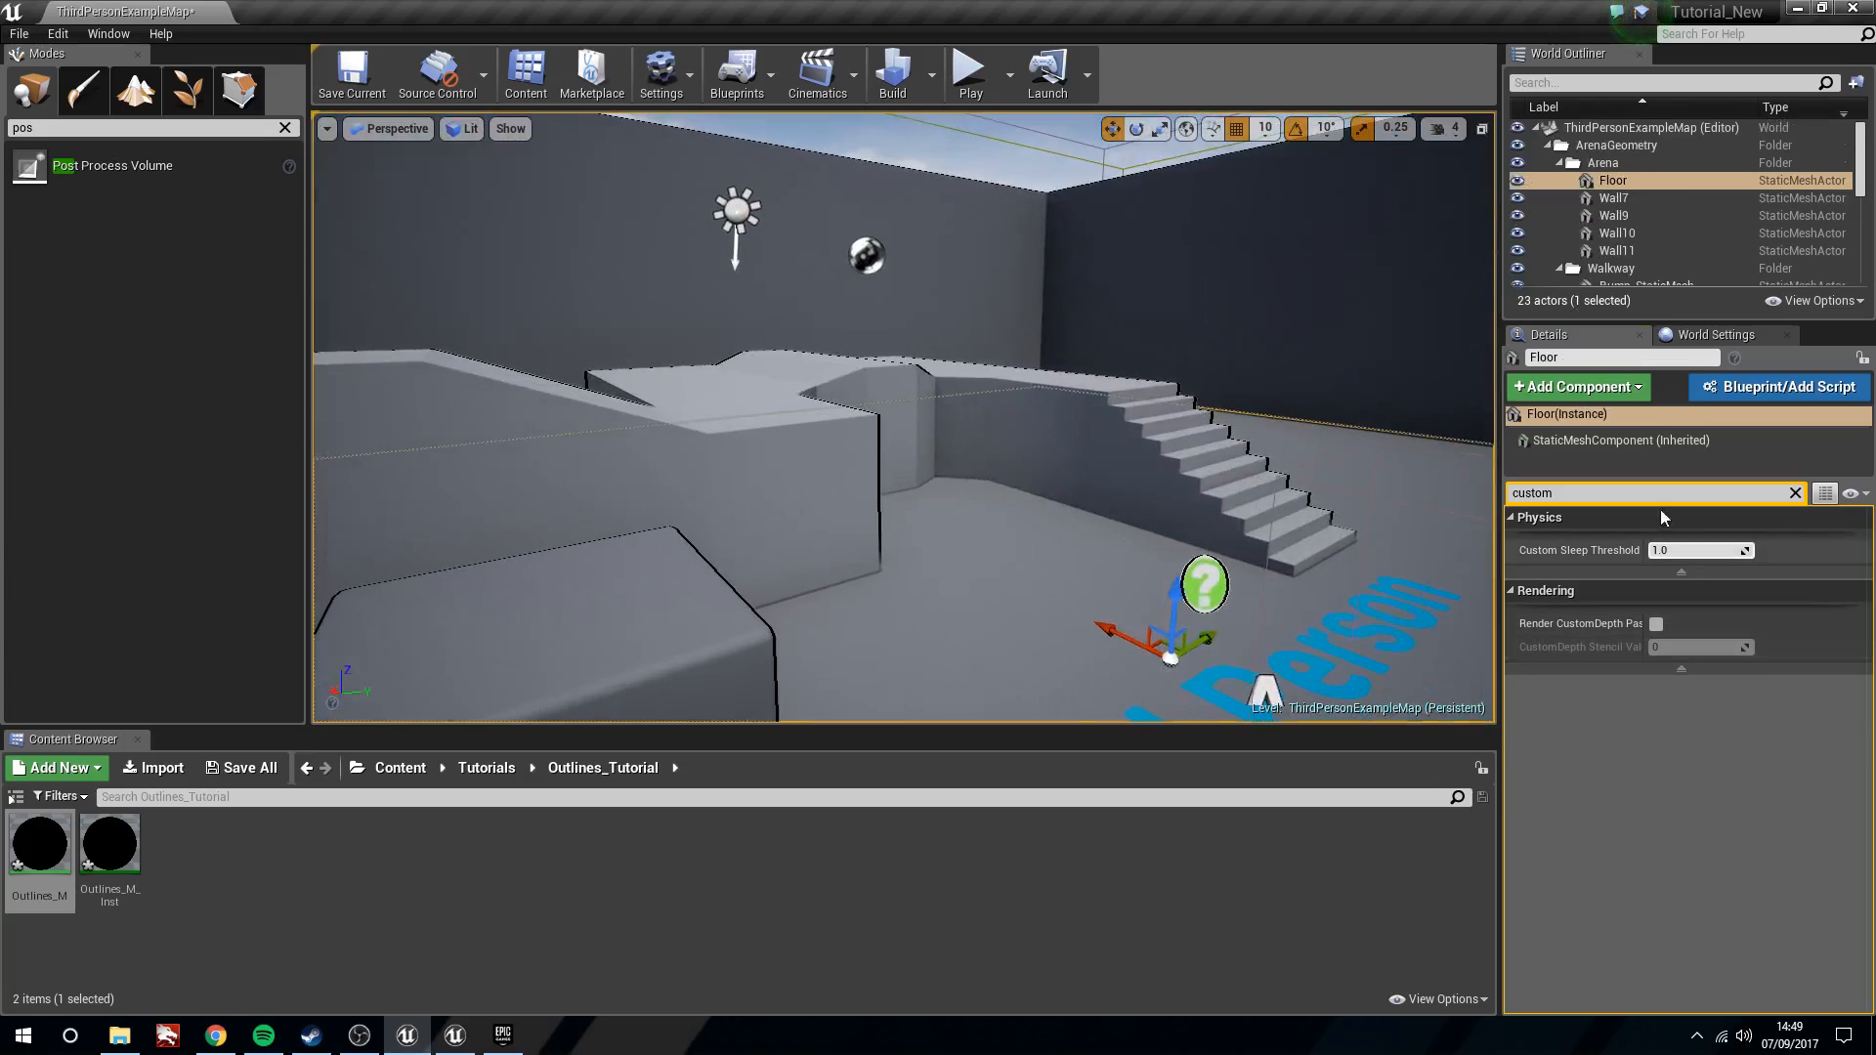
{"action": "mouse_move", "coordinate": [879, 440]}
{"action": "right_mouse_down"}
{"action": "mouse_move", "coordinate": [957, 411]}
{"action": "mouse_move", "coordinate": [878, 405]}
{"action": "right_mouse_up"}
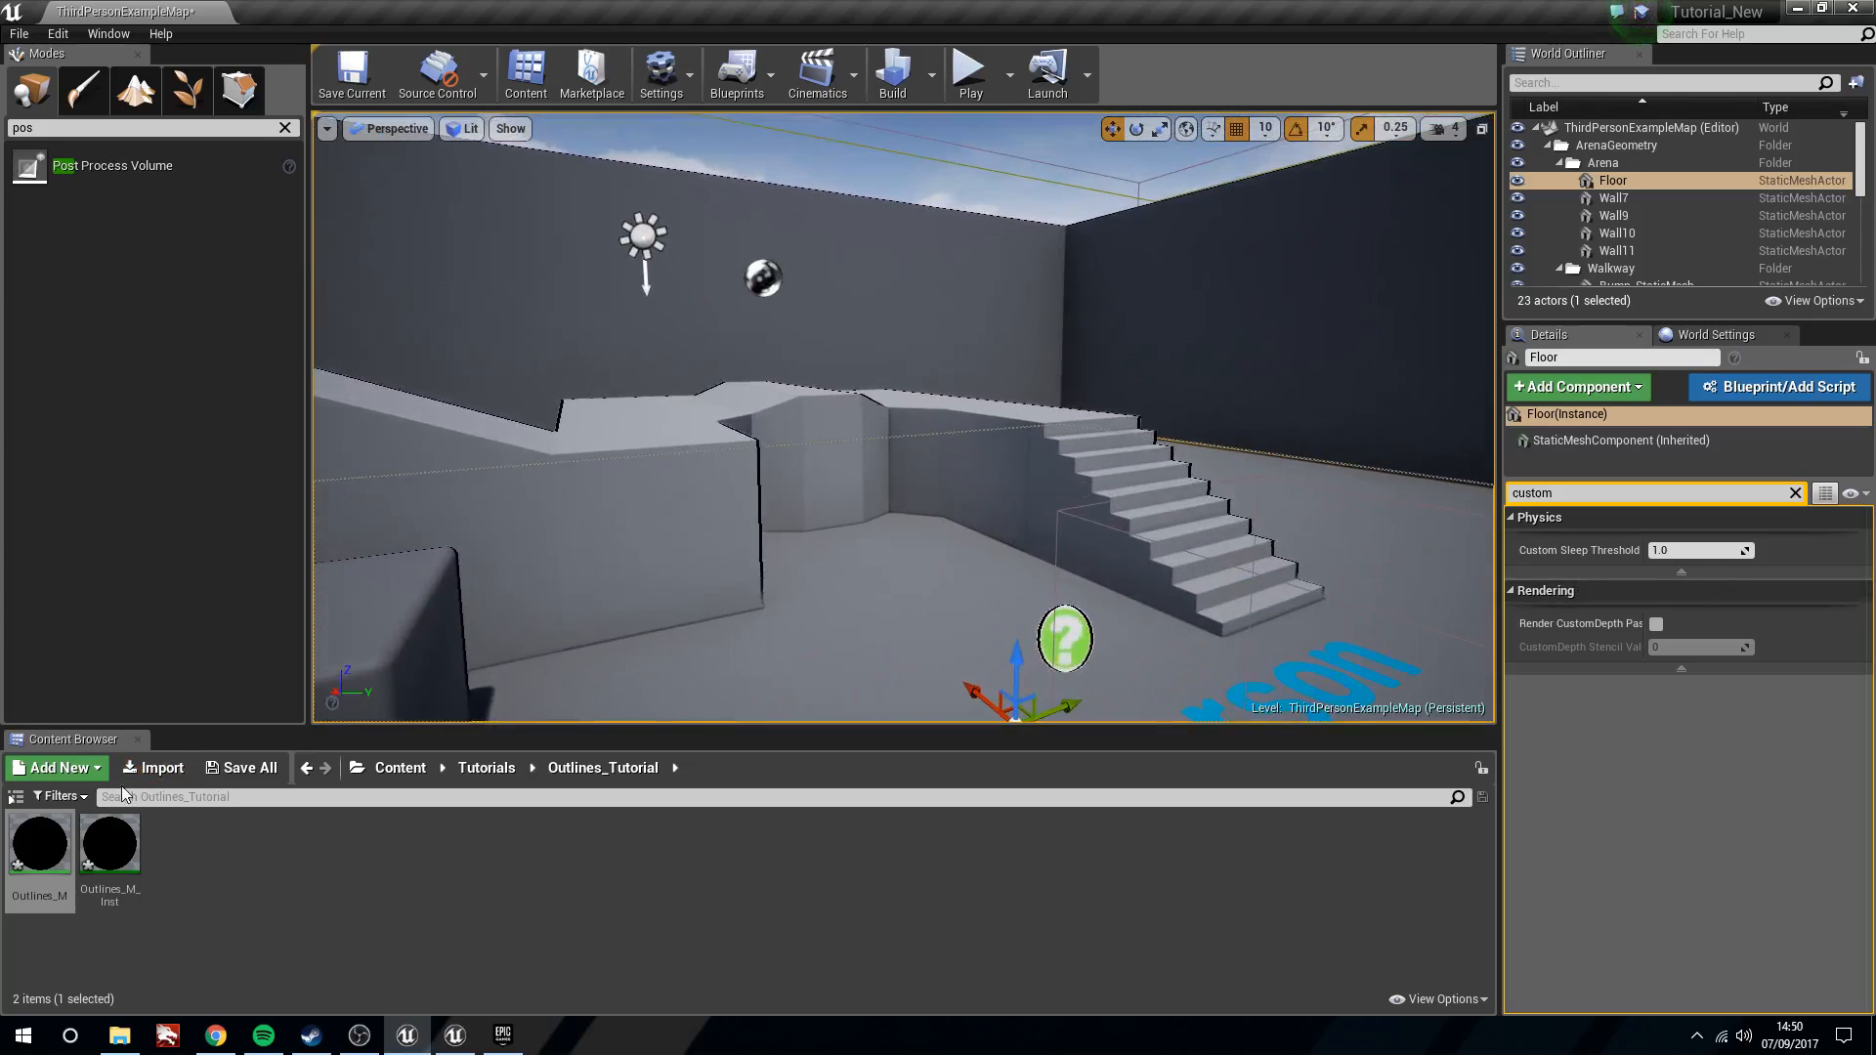
Set Outlines_M's post process Blendable Location to Before Tonemapping, apply the material and return to the level
{"action": "left_click", "coordinate": [58, 844]}
{"action": "double_click", "coordinate": [58, 844]}
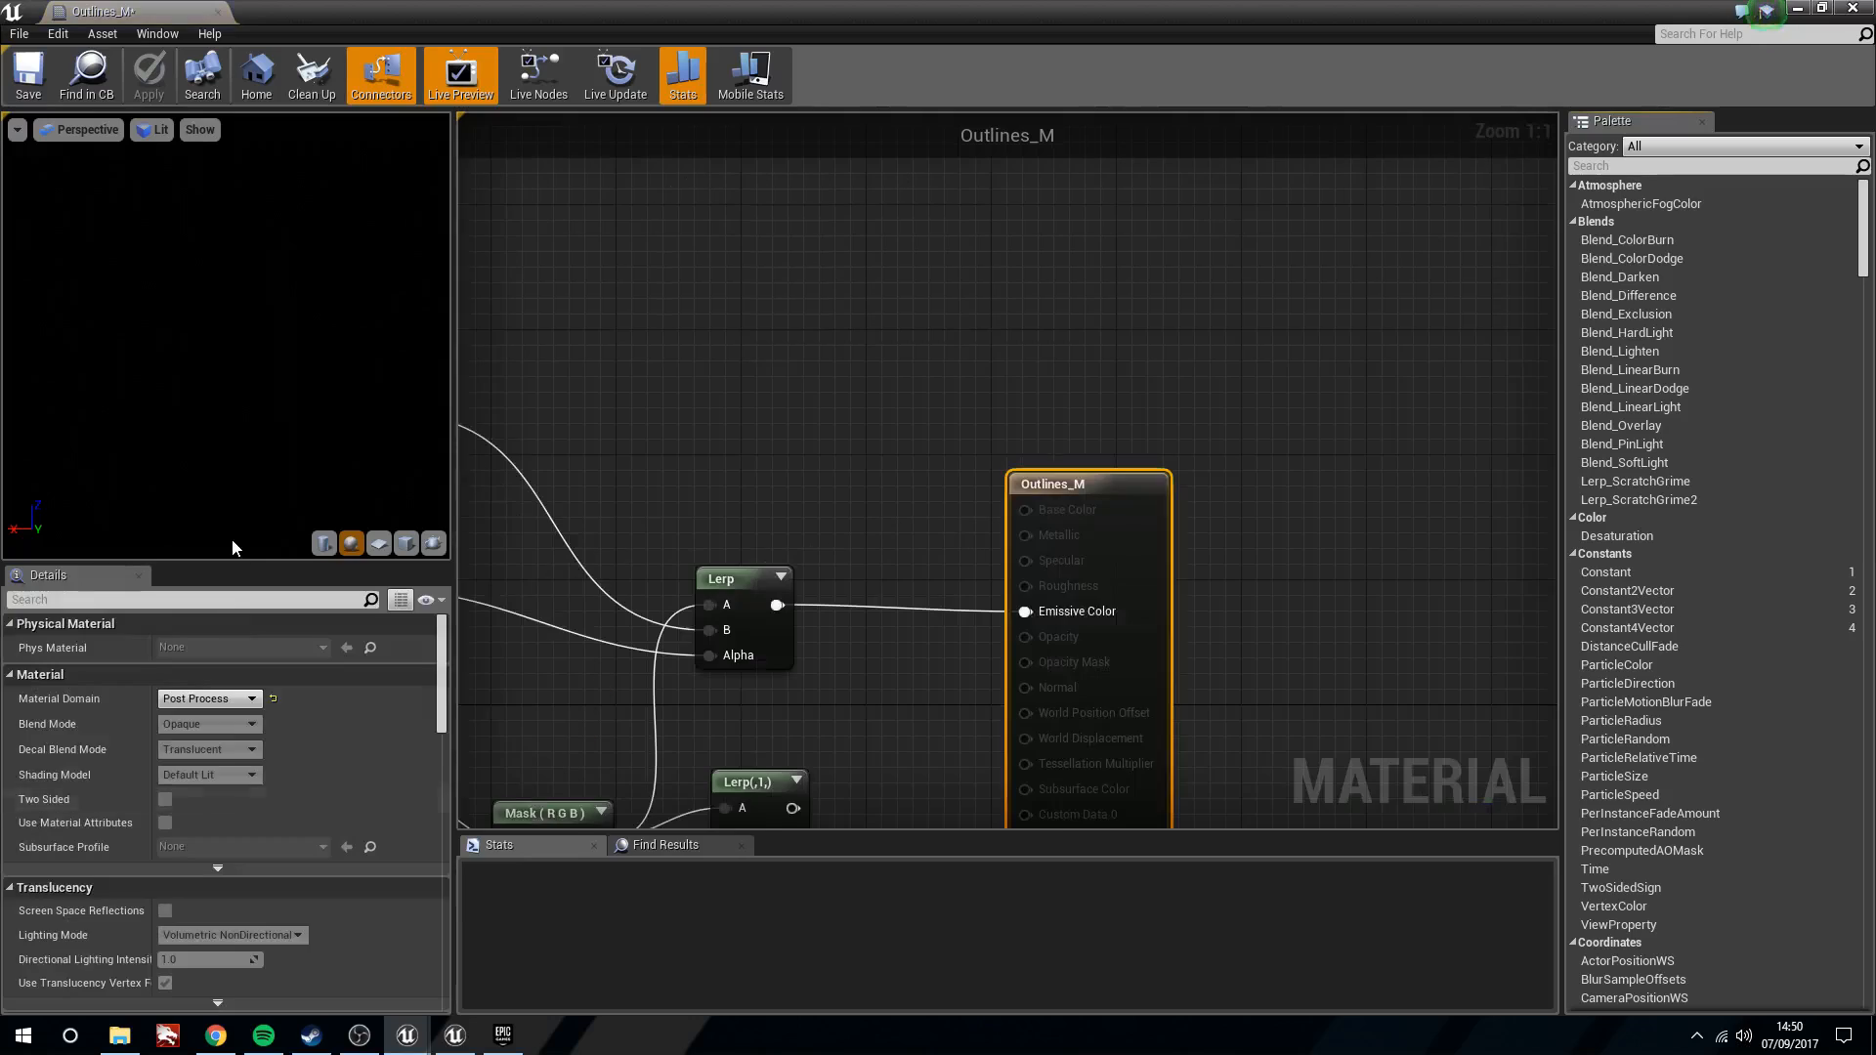
{"action": "mouse_move", "coordinate": [439, 710]}
{"action": "left_mouse_down"}
{"action": "mouse_move", "coordinate": [459, 913]}
{"action": "mouse_move", "coordinate": [452, 880]}
{"action": "left_mouse_up"}
{"action": "left_click", "coordinate": [246, 802]}
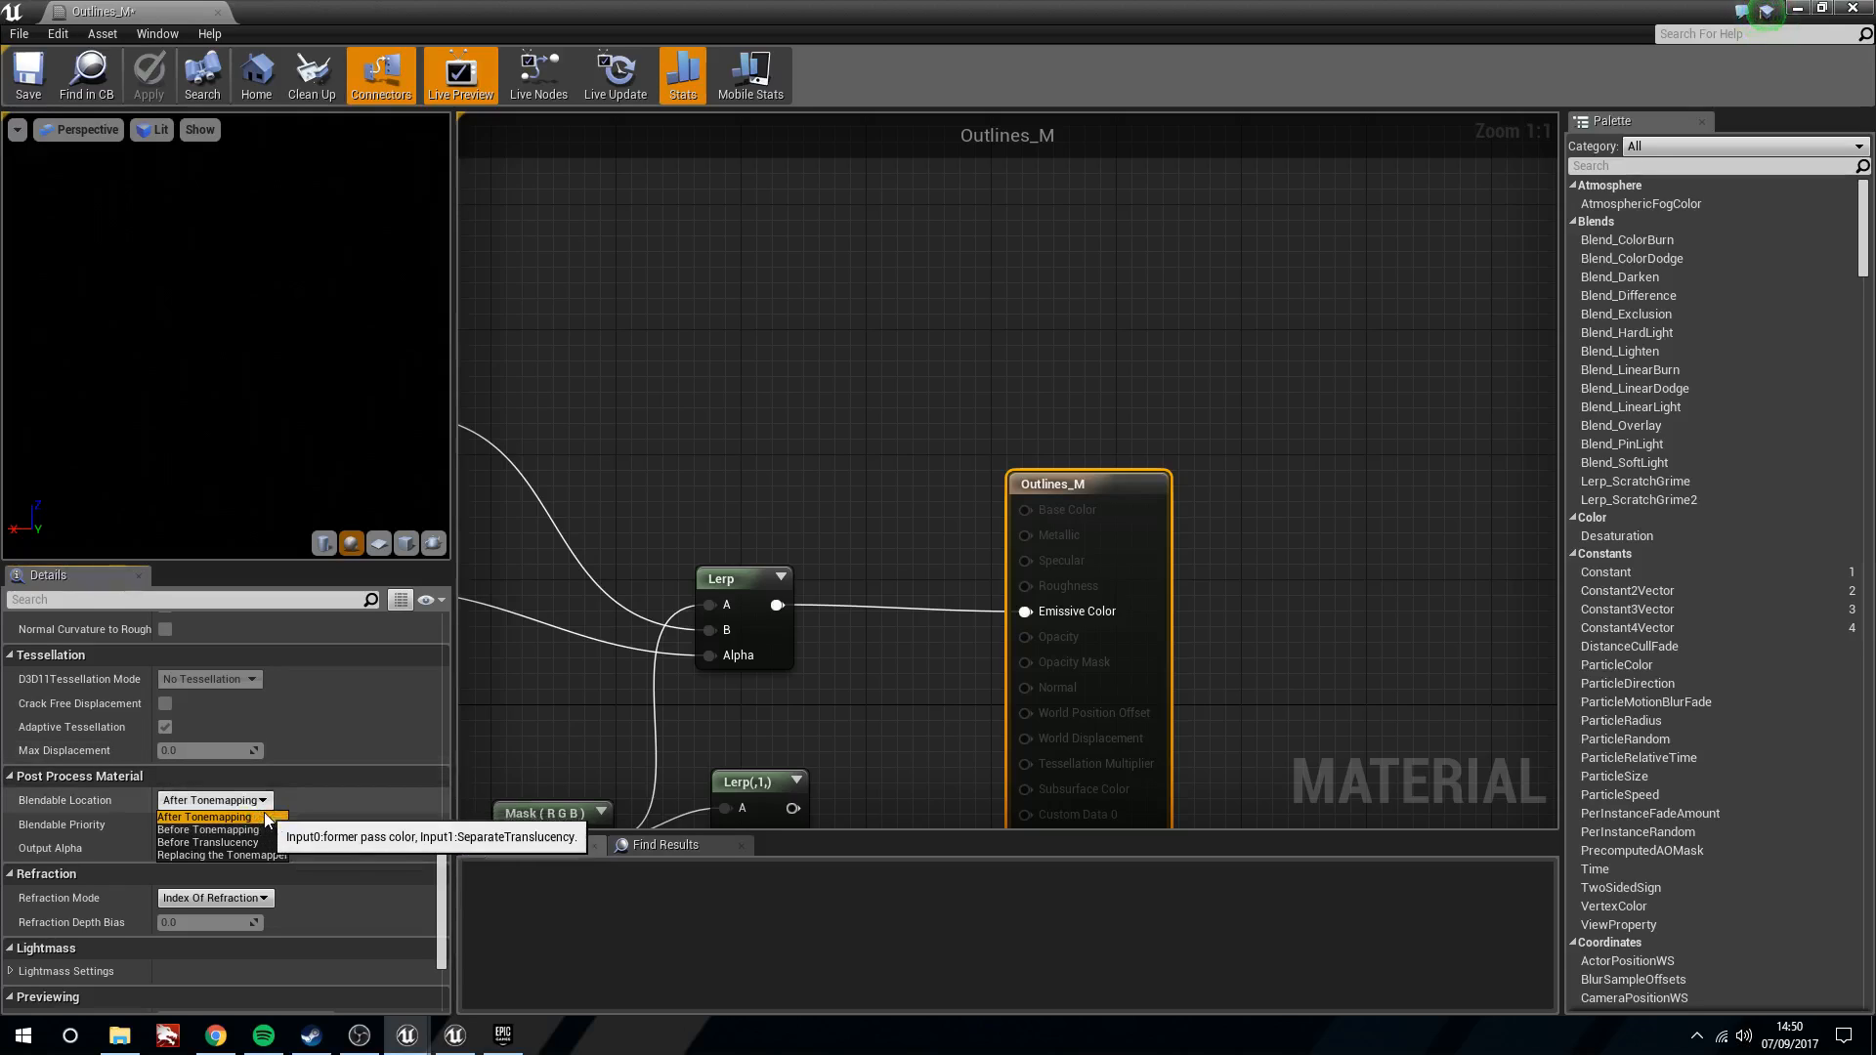
{"action": "left_click", "coordinate": [272, 828]}
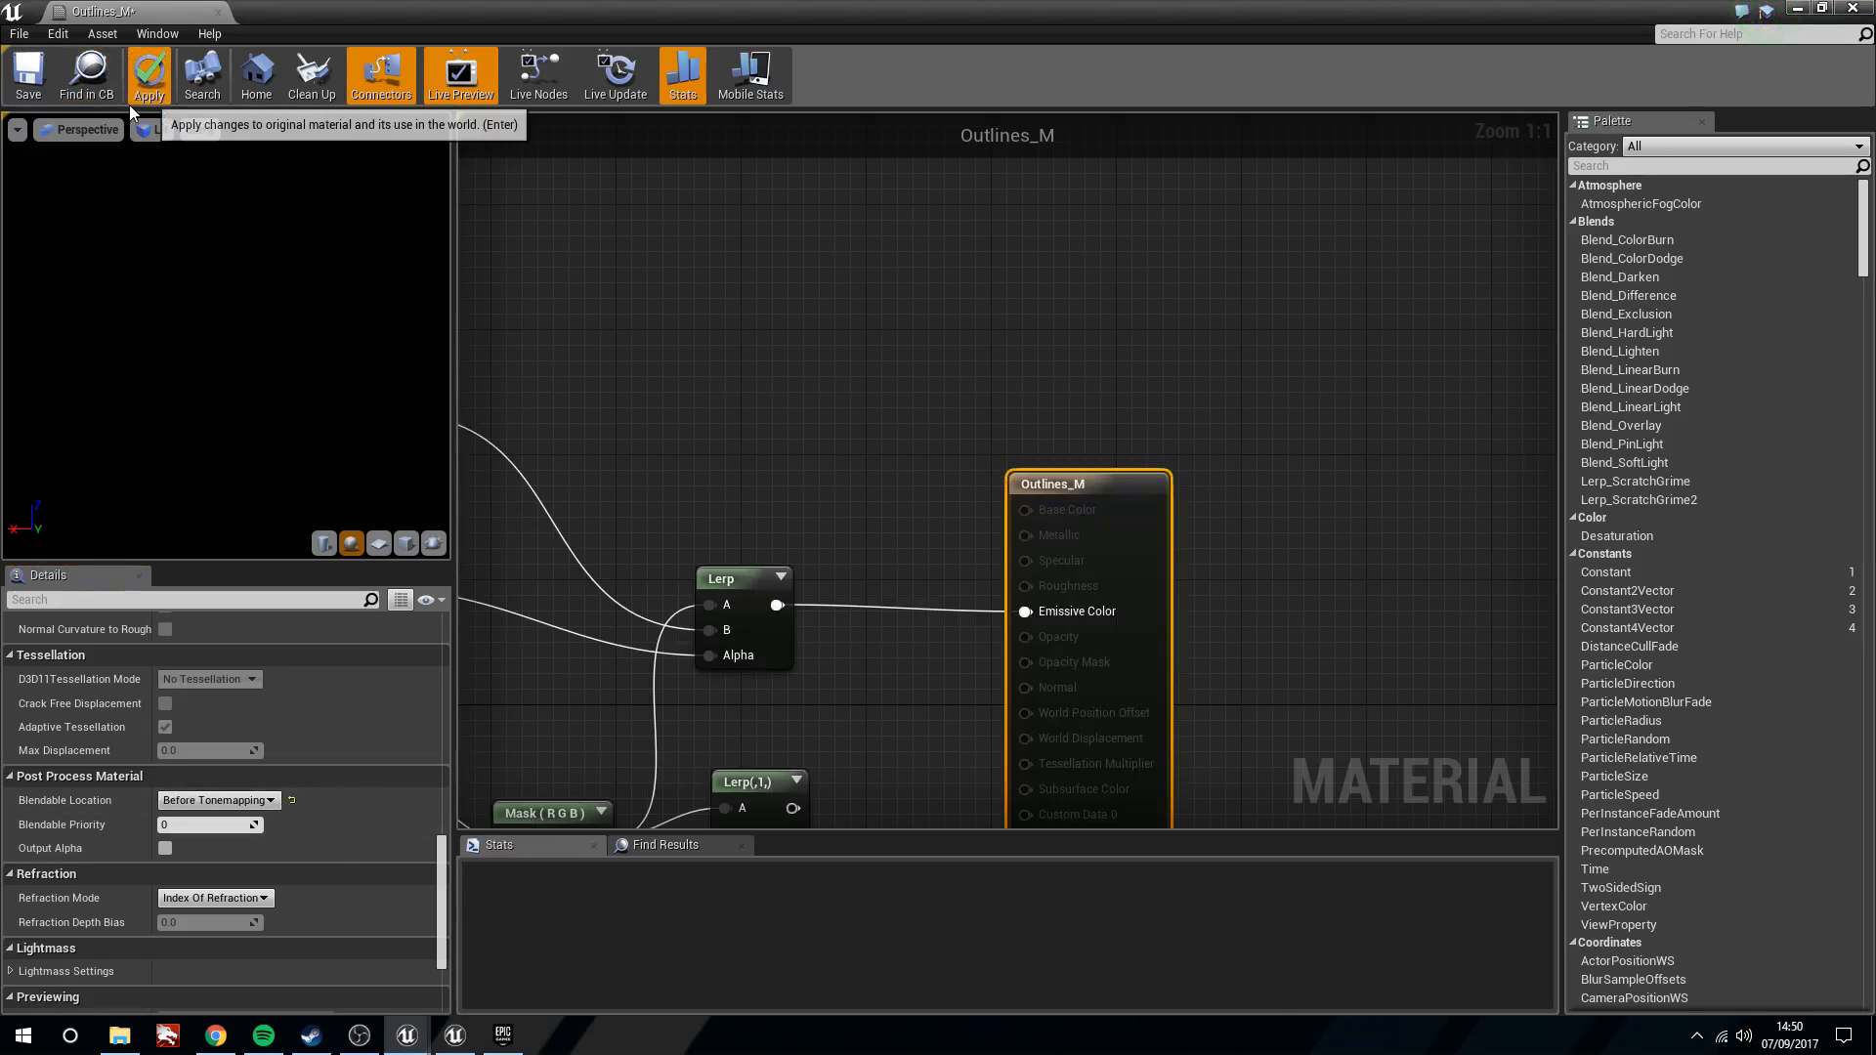
{"action": "left_click", "coordinate": [1804, 18]}
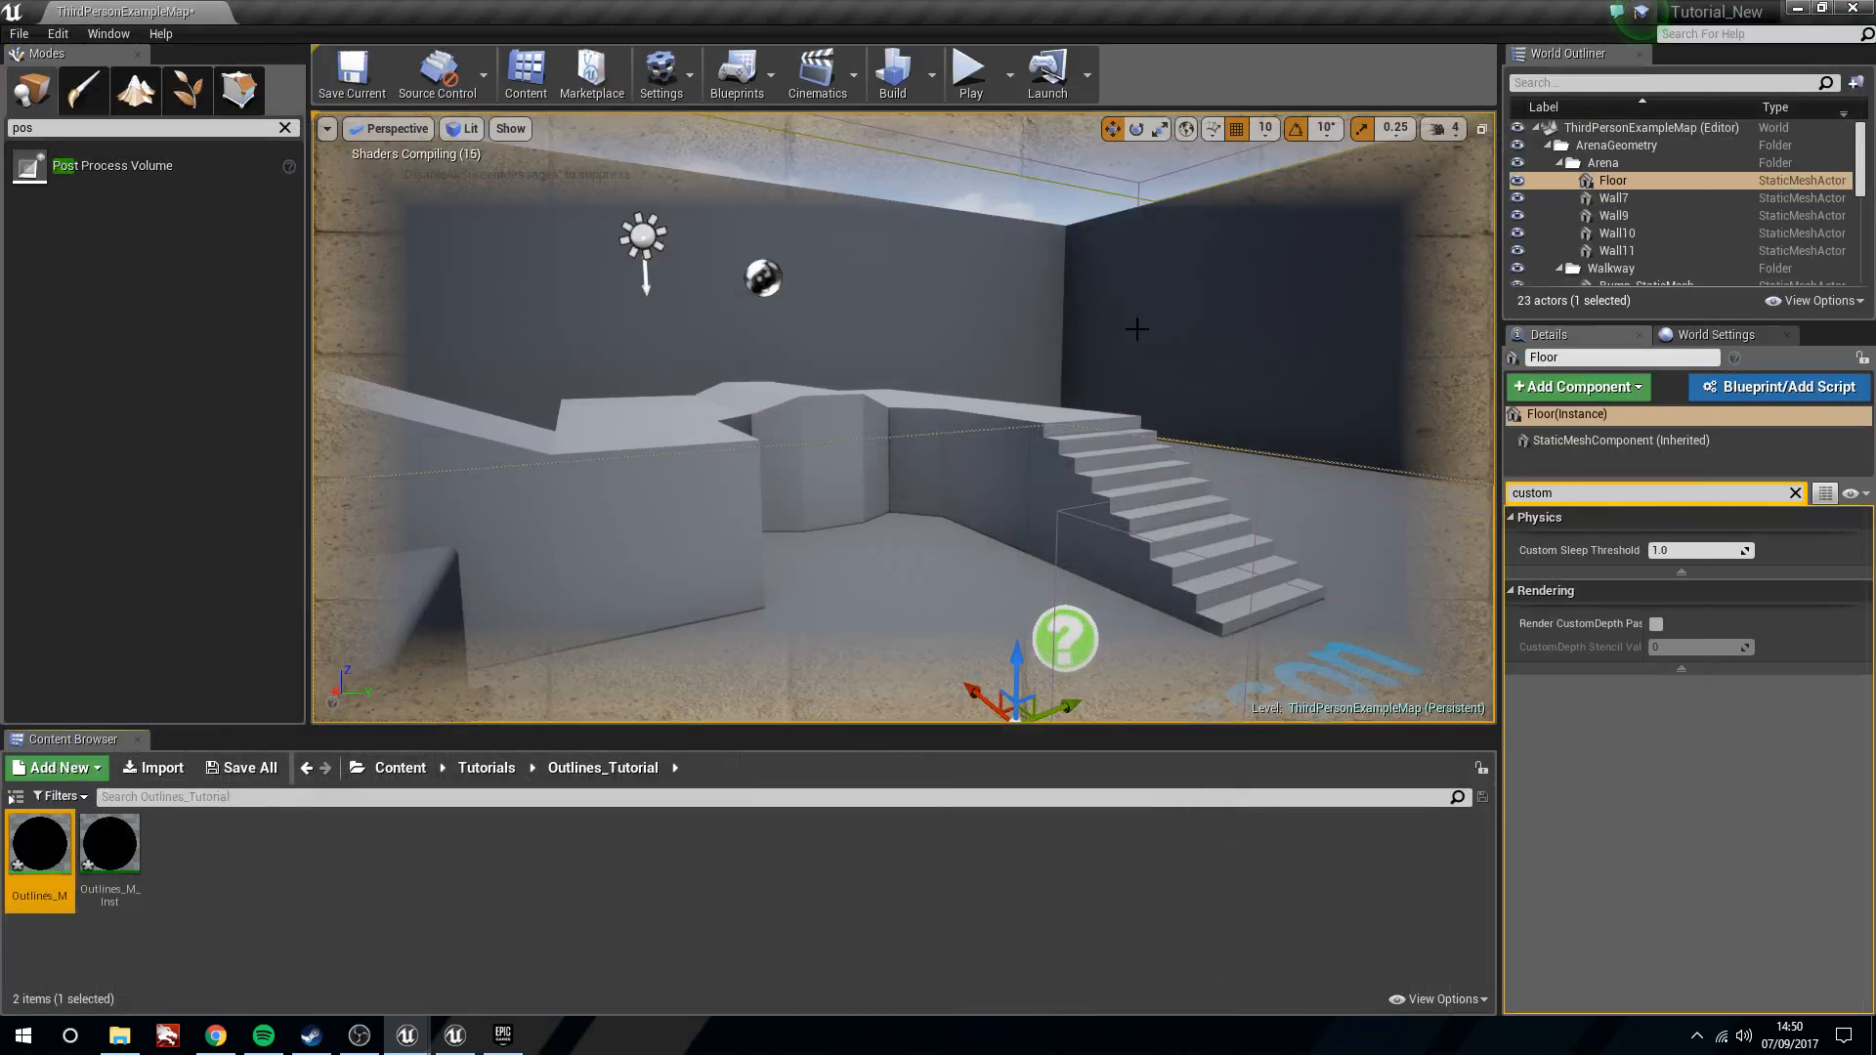
Play-test the level, running the character around the stairs and over the walkway to check the outlines, and stop the session
{"action": "mouse_move", "coordinate": [897, 316]}
{"action": "right_mouse_down"}
{"action": "mouse_move", "coordinate": [1023, 302]}
{"action": "mouse_move", "coordinate": [905, 309]}
{"action": "right_mouse_up"}
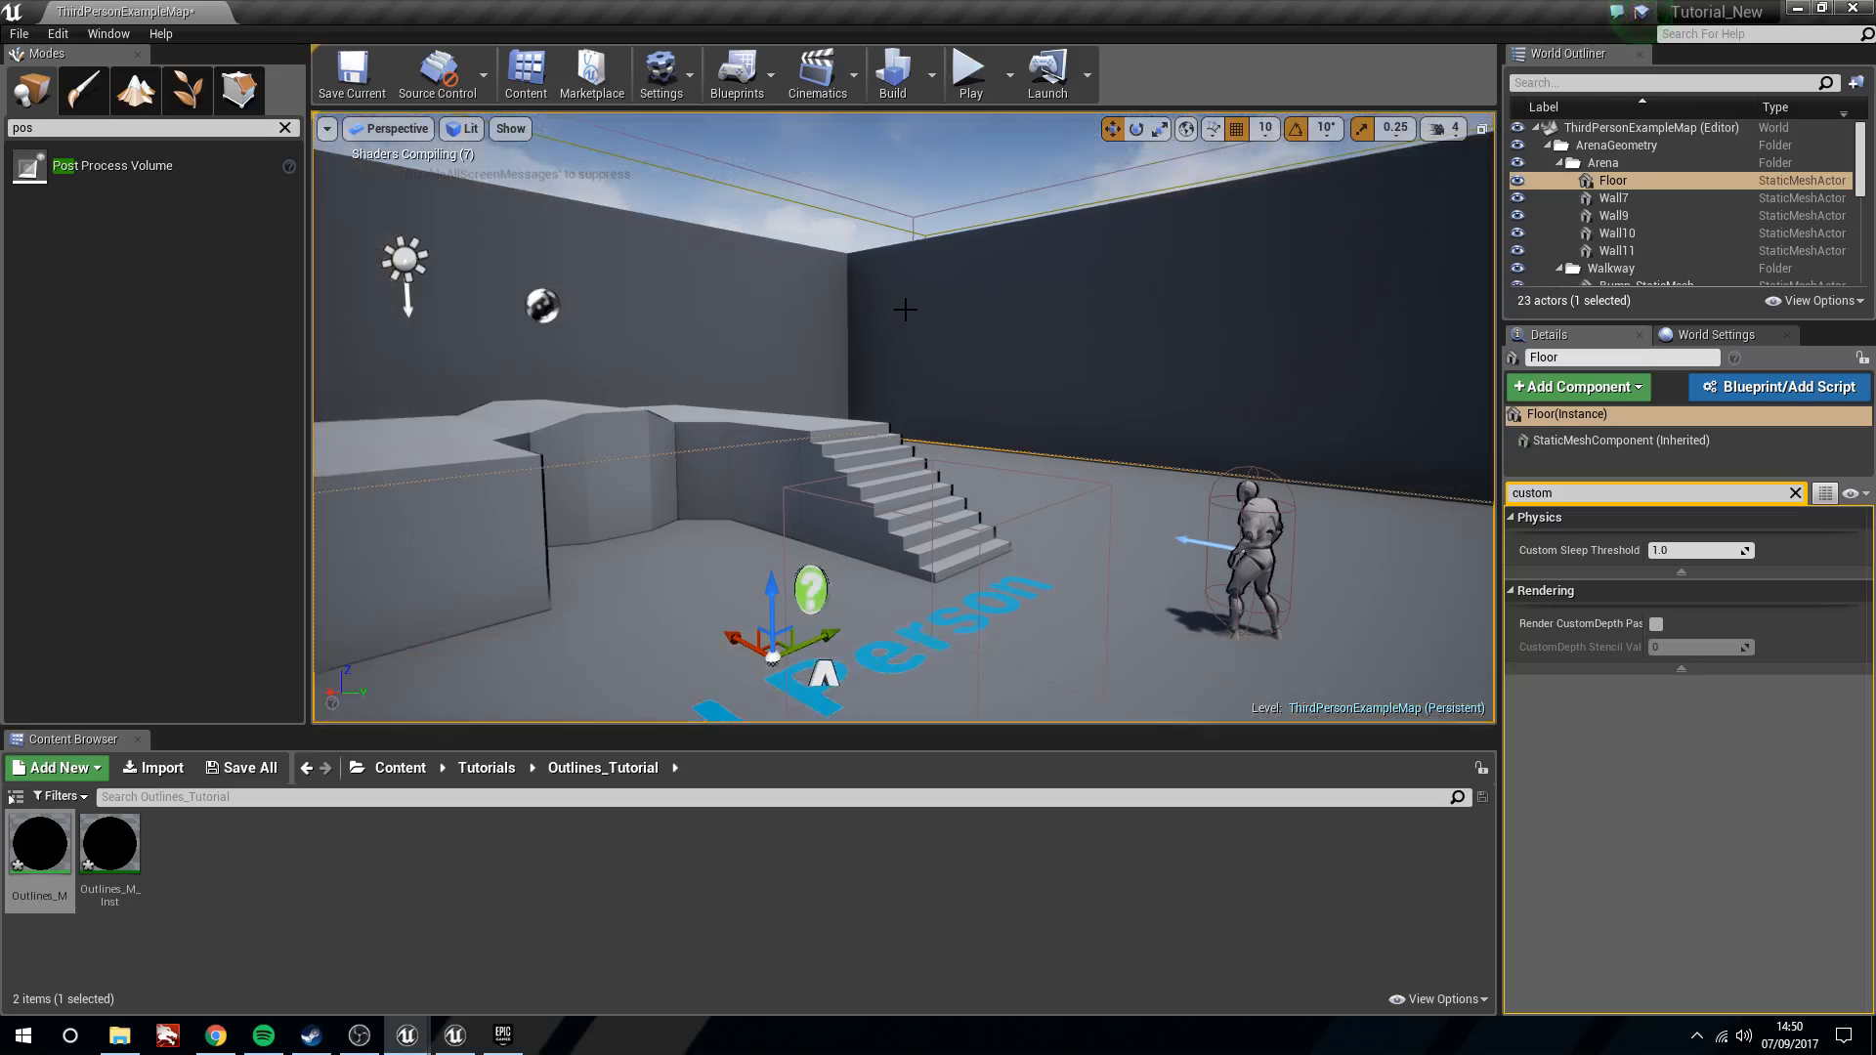
{"action": "key", "text": "w"}
{"action": "right_click_drag", "start_coordinate": [905, 310], "coordinate": [791, 488]}
{"action": "key", "text": "s"}
{"action": "left_click", "coordinate": [971, 79]}
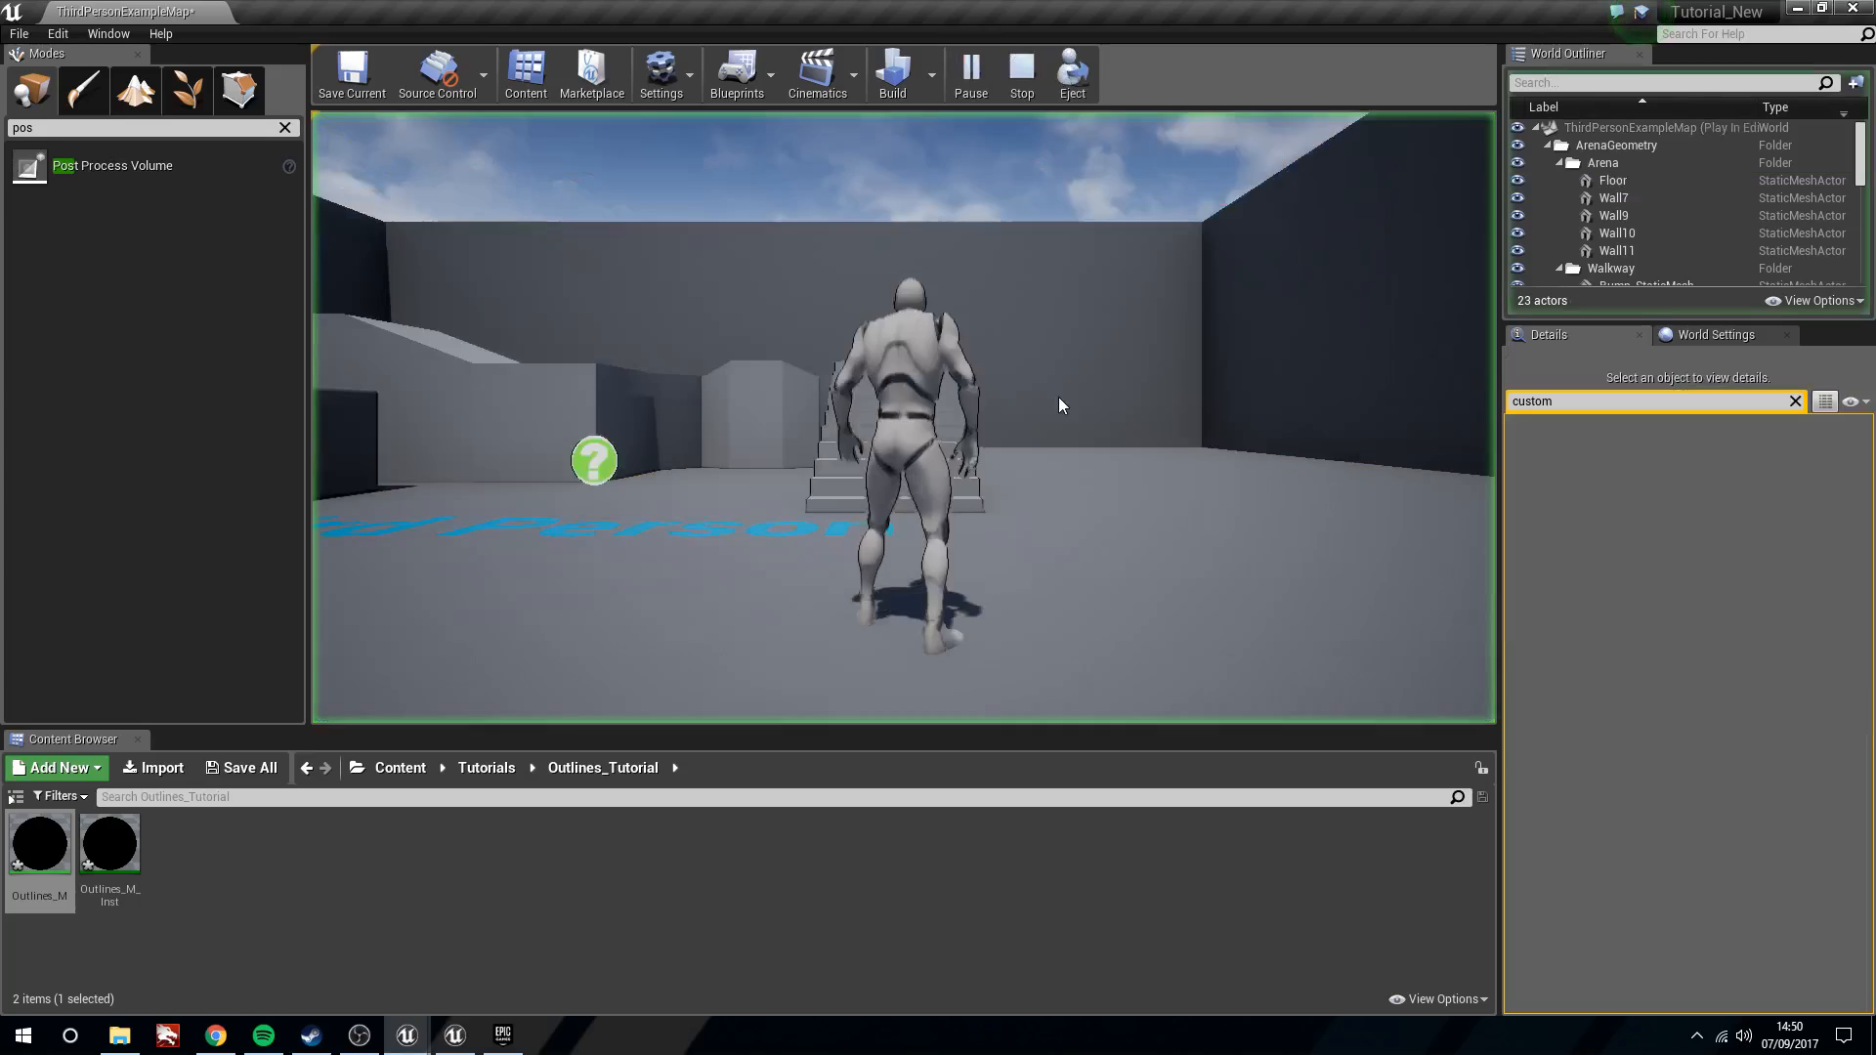
{"action": "left_click", "coordinate": [1222, 487]}
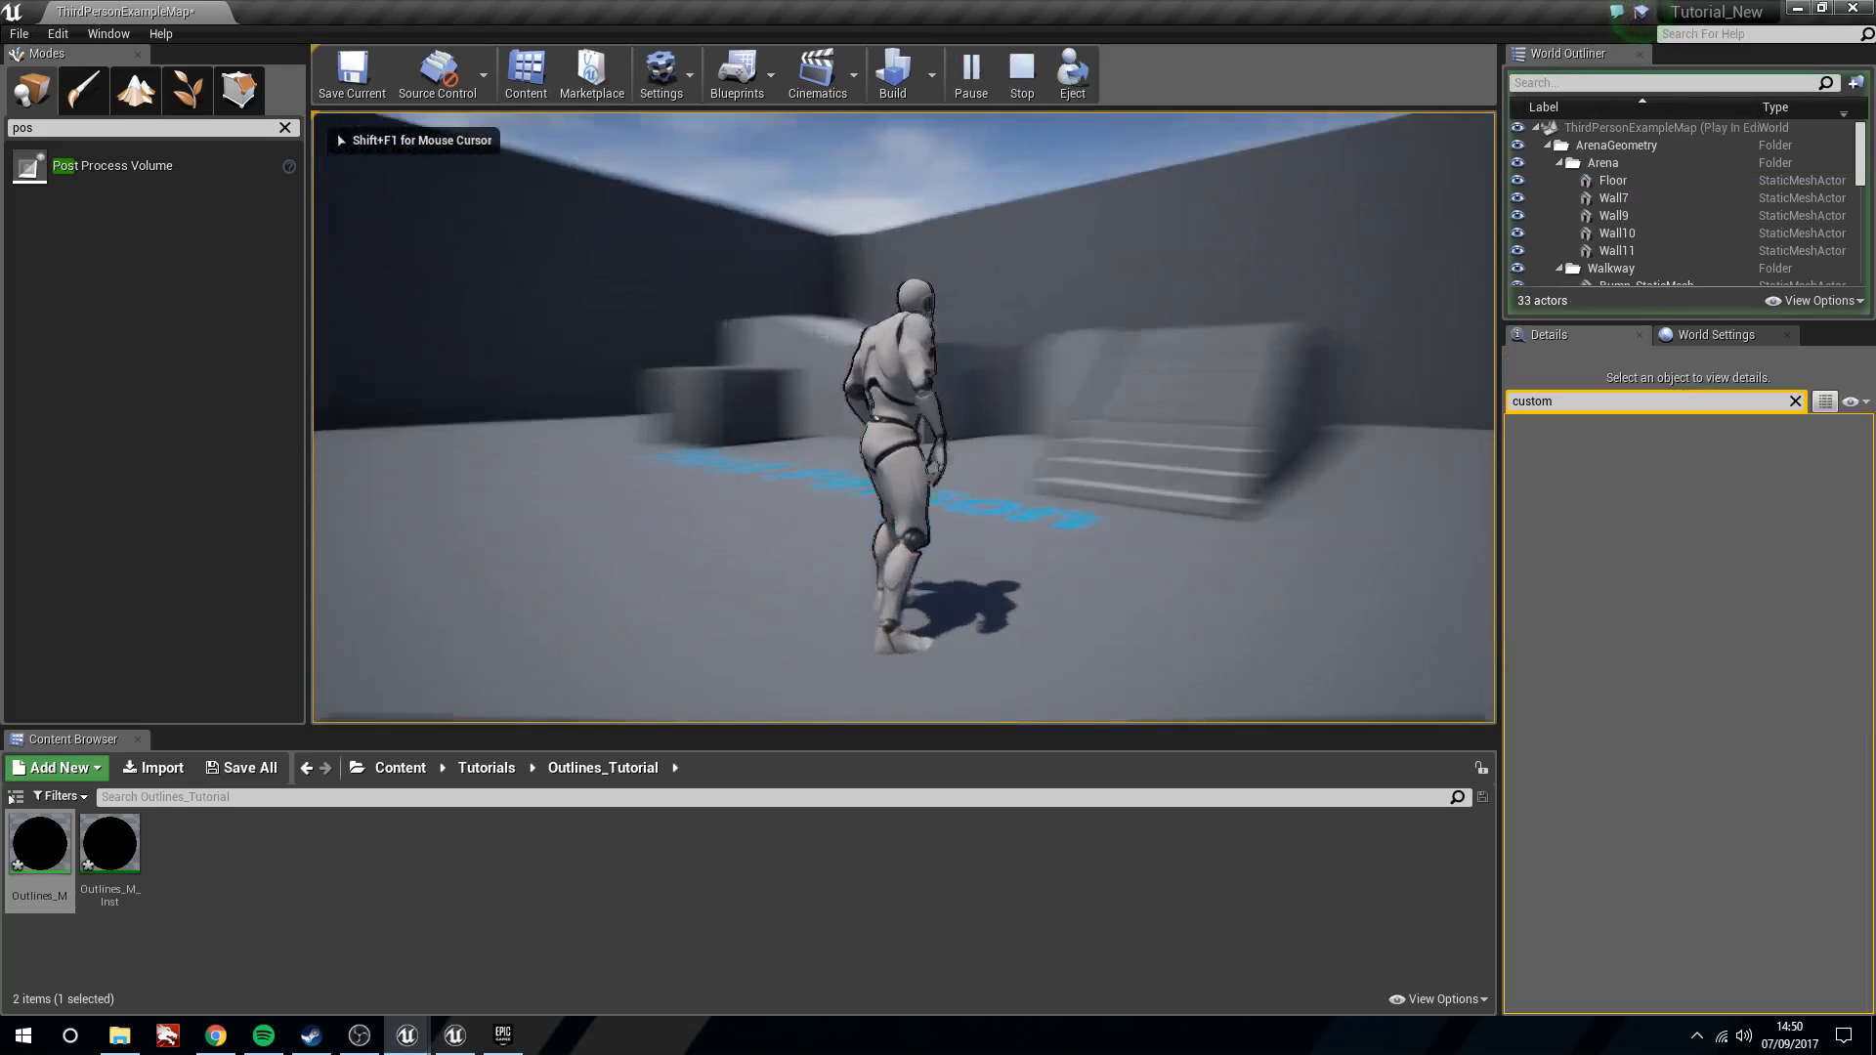
{"action": "key", "text": "w"}
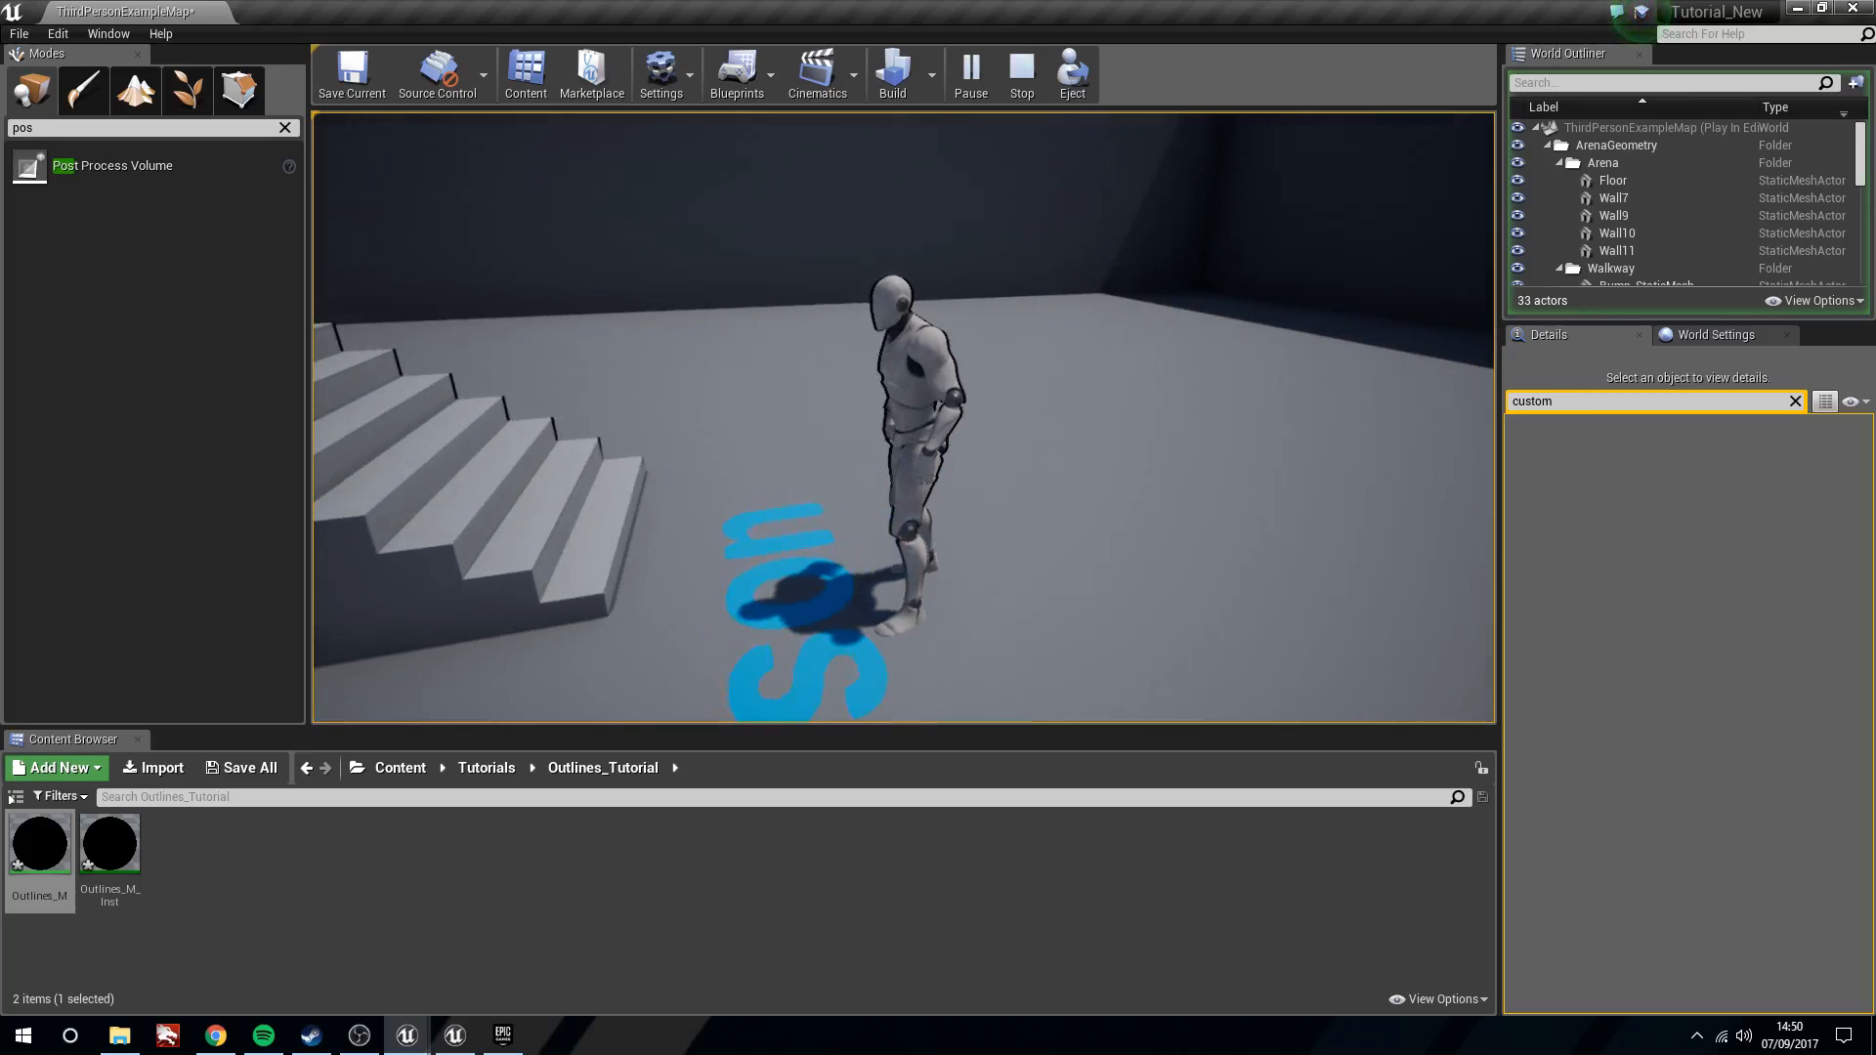
{"action": "key", "text": "w"}
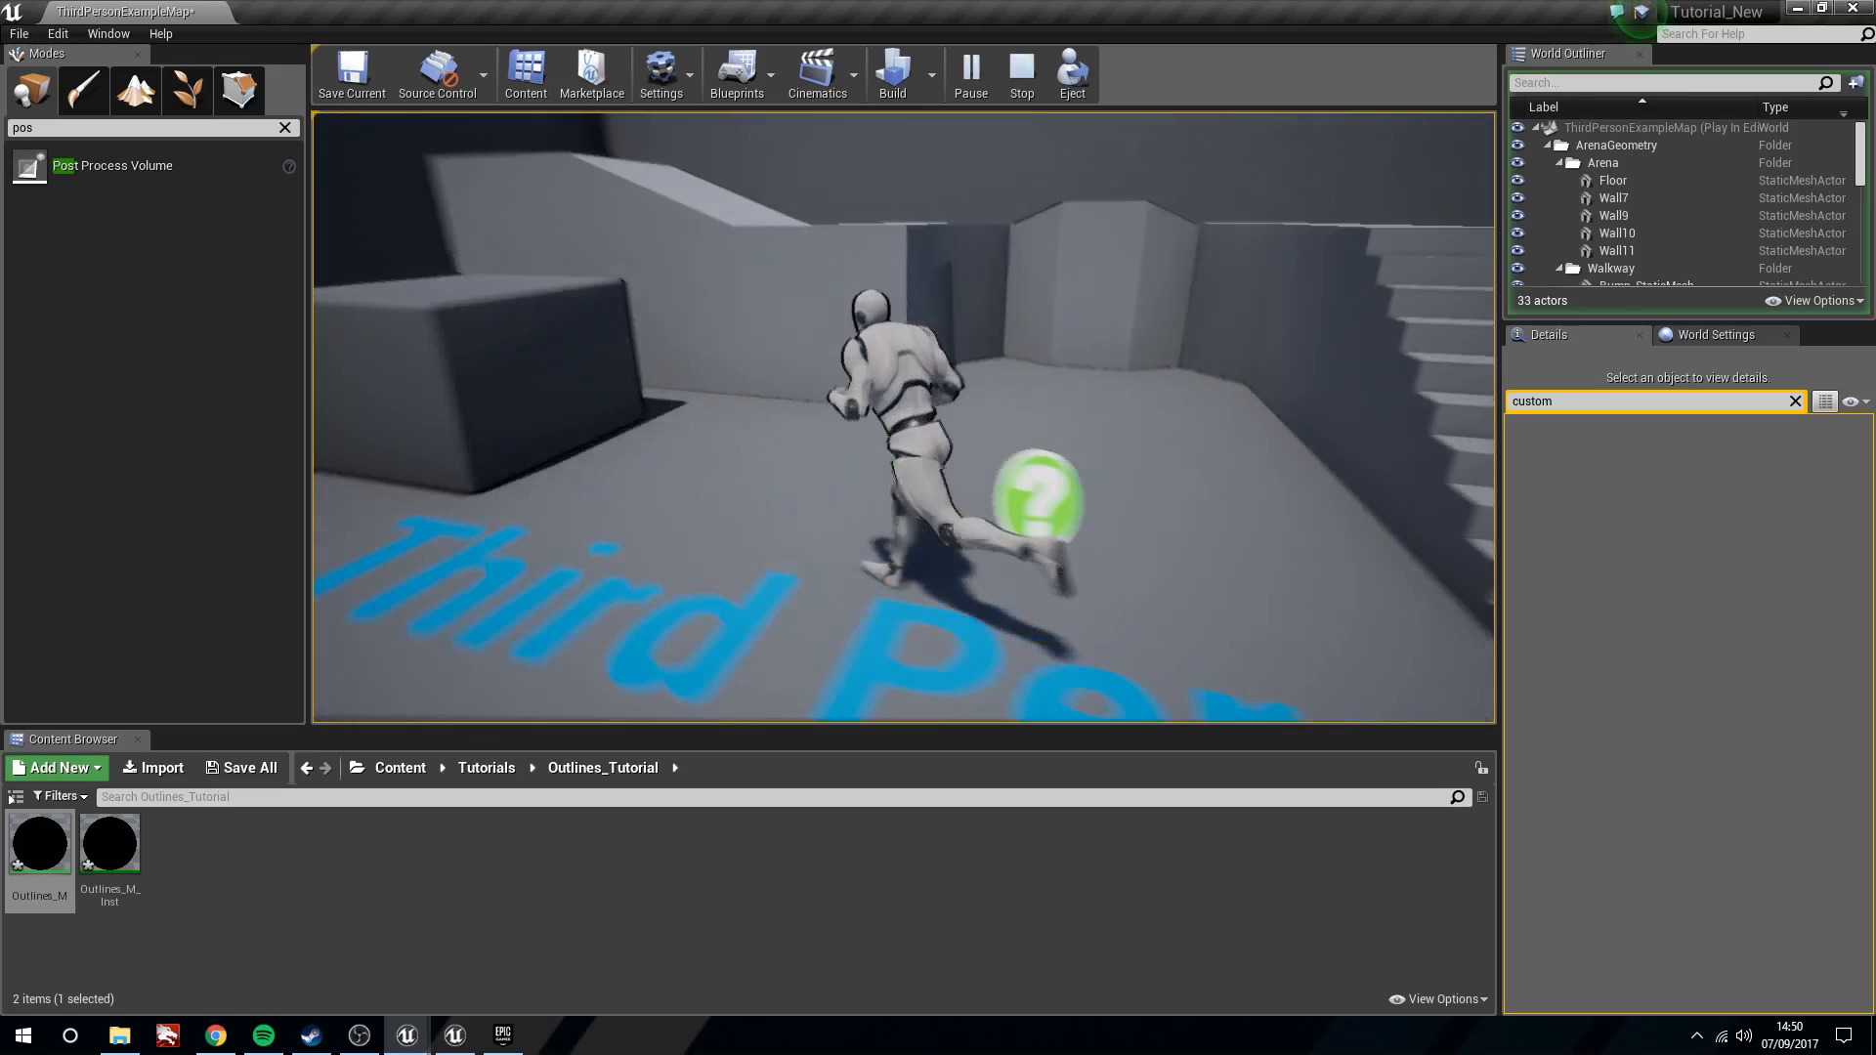
{"action": "key", "text": "w"}
{"action": "key", "text": "w"}
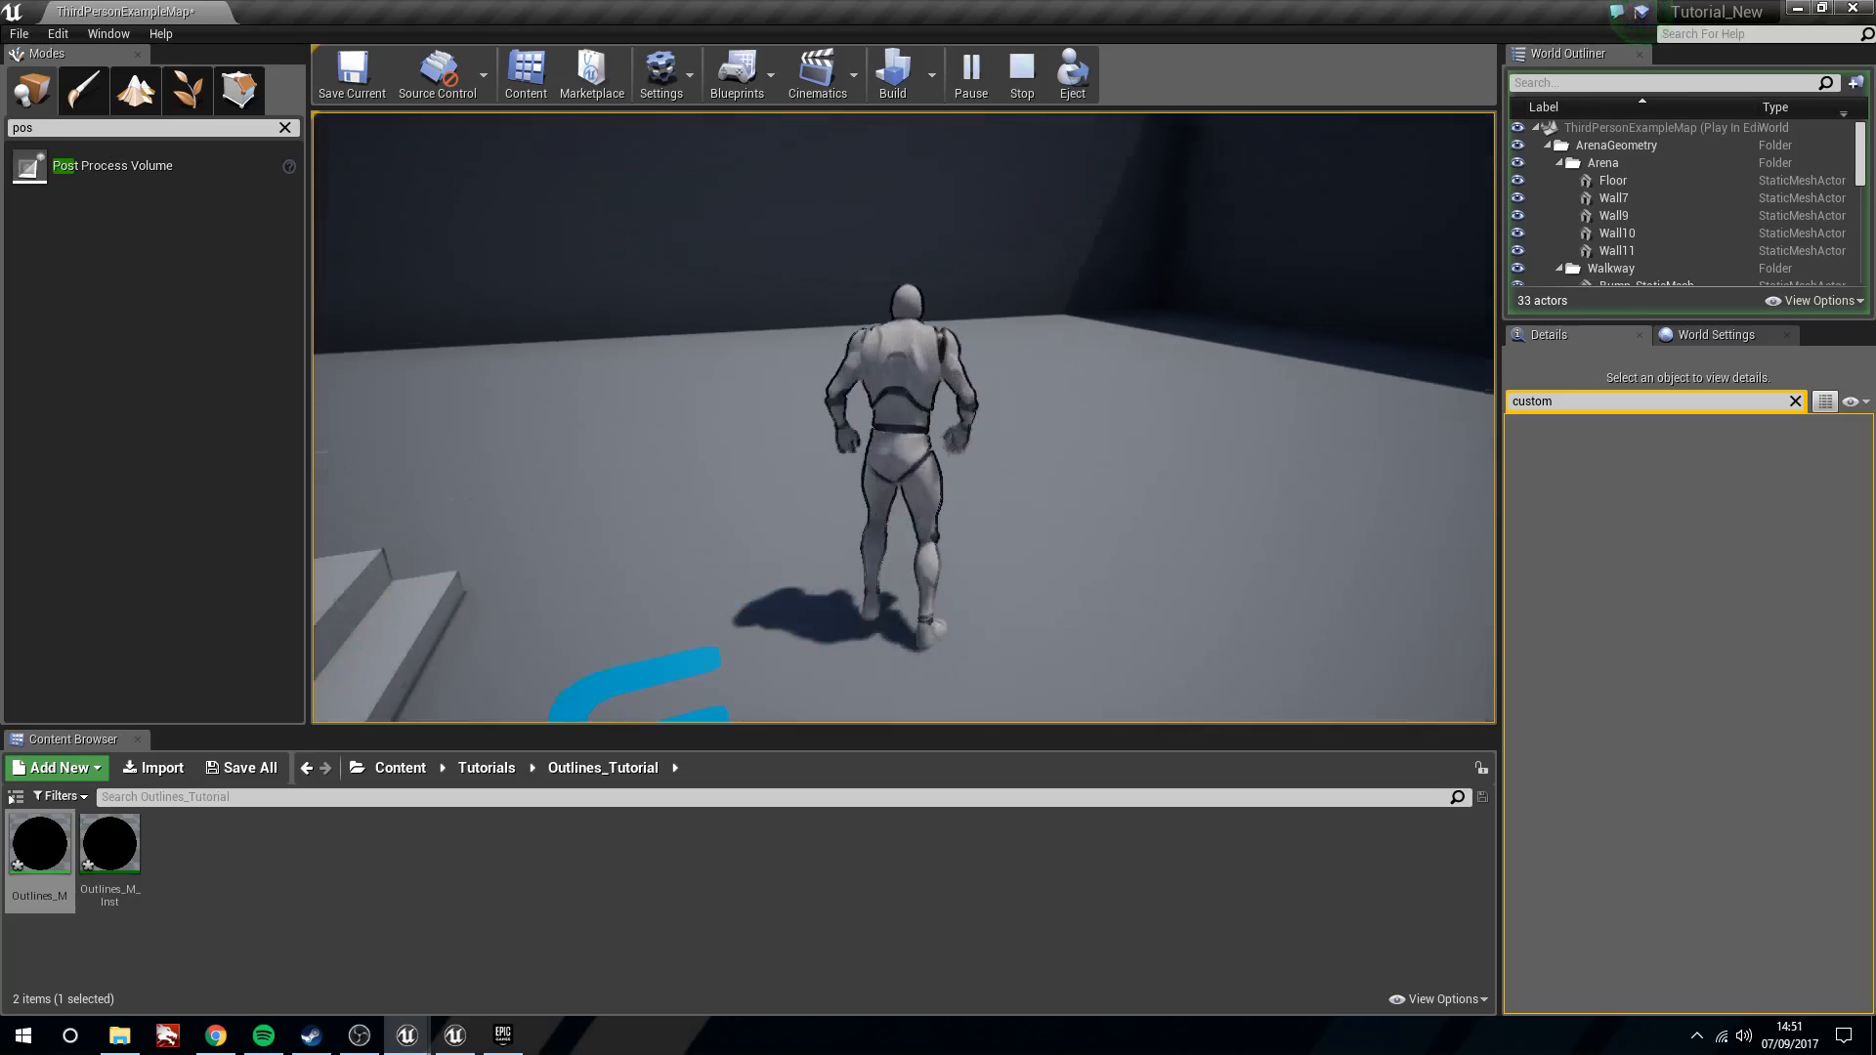
{"action": "key", "text": "w"}
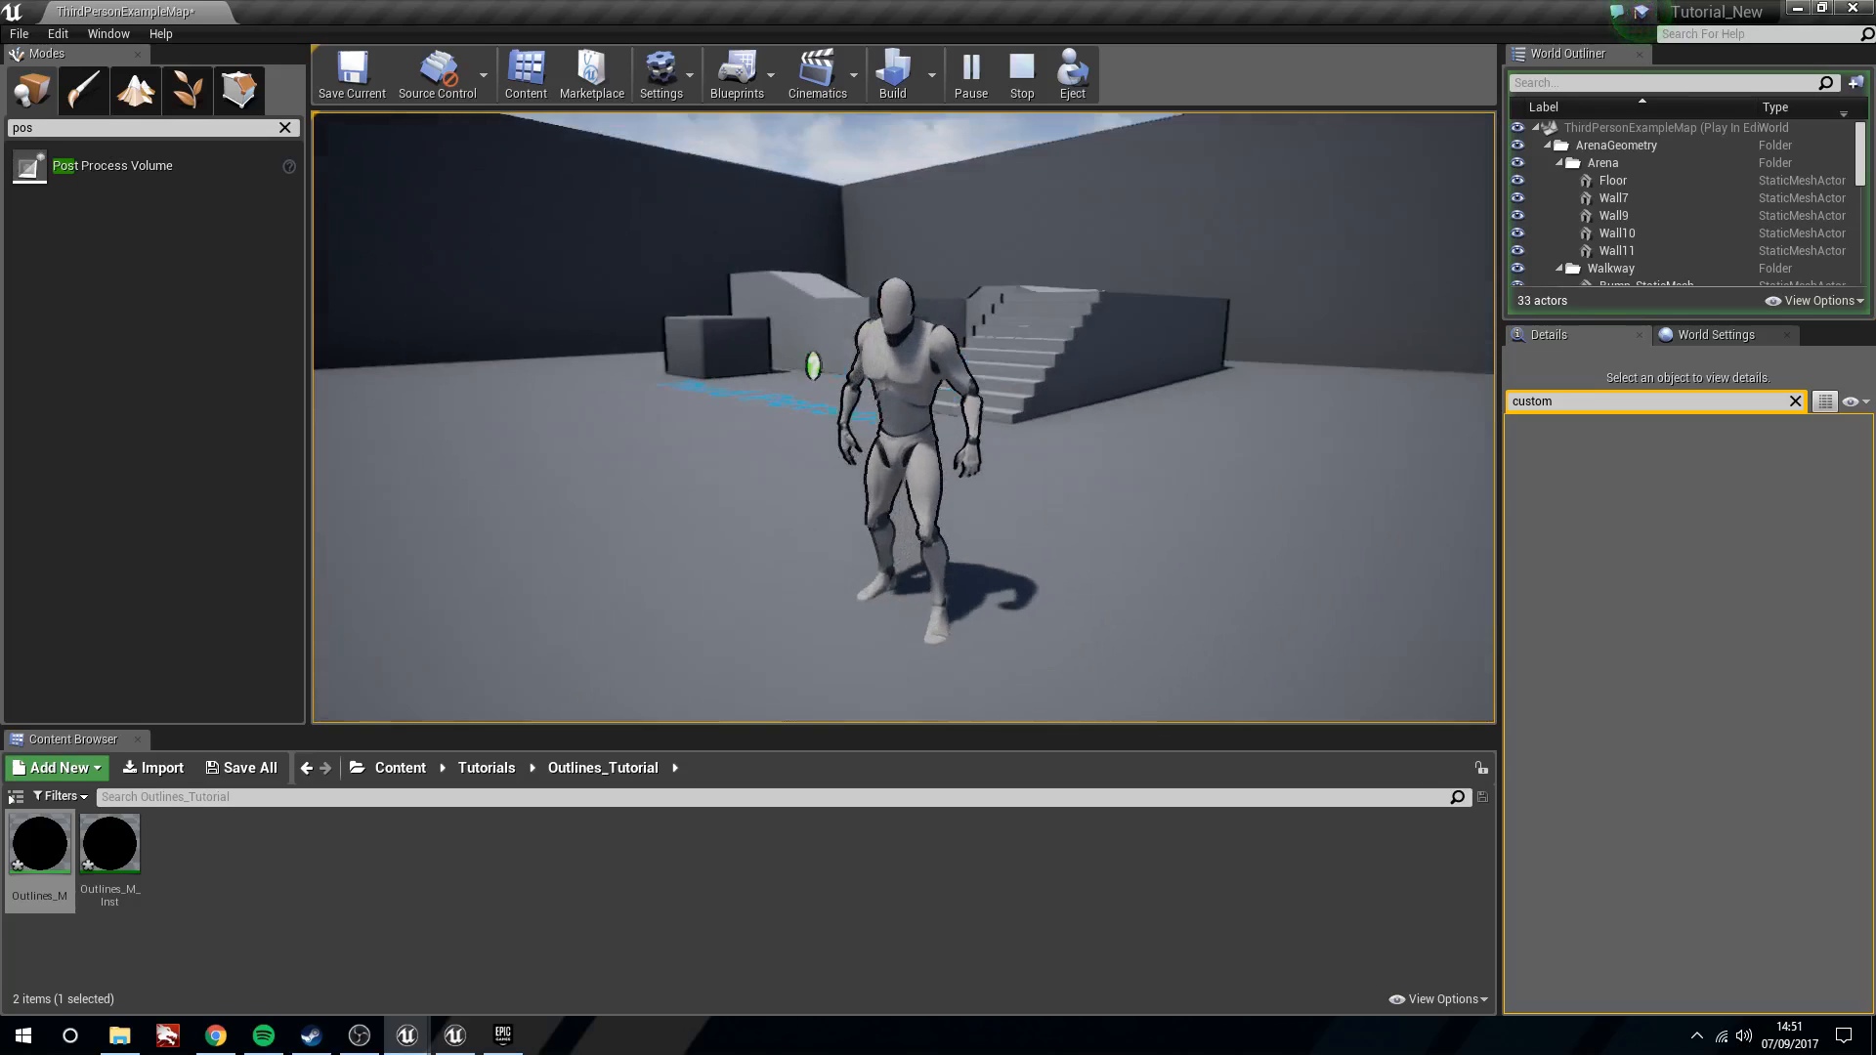
{"action": "key", "text": "w"}
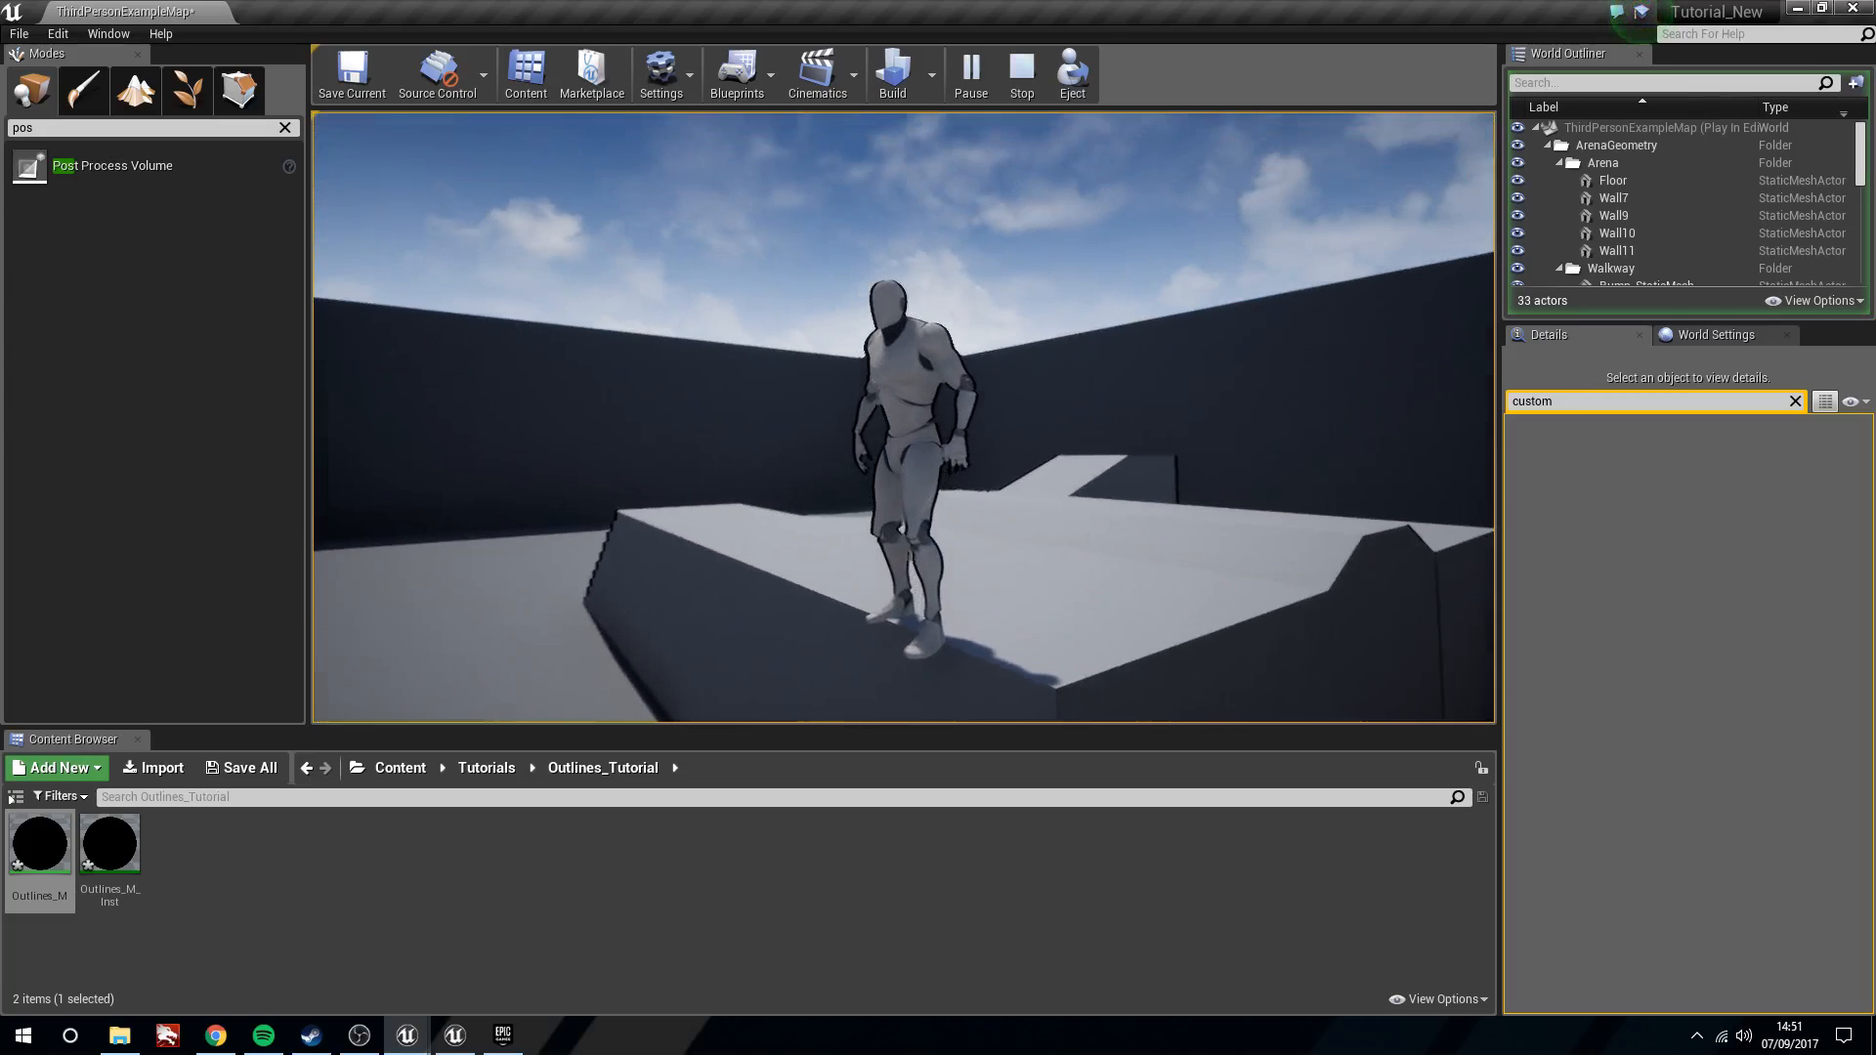
{"action": "key", "text": "w"}
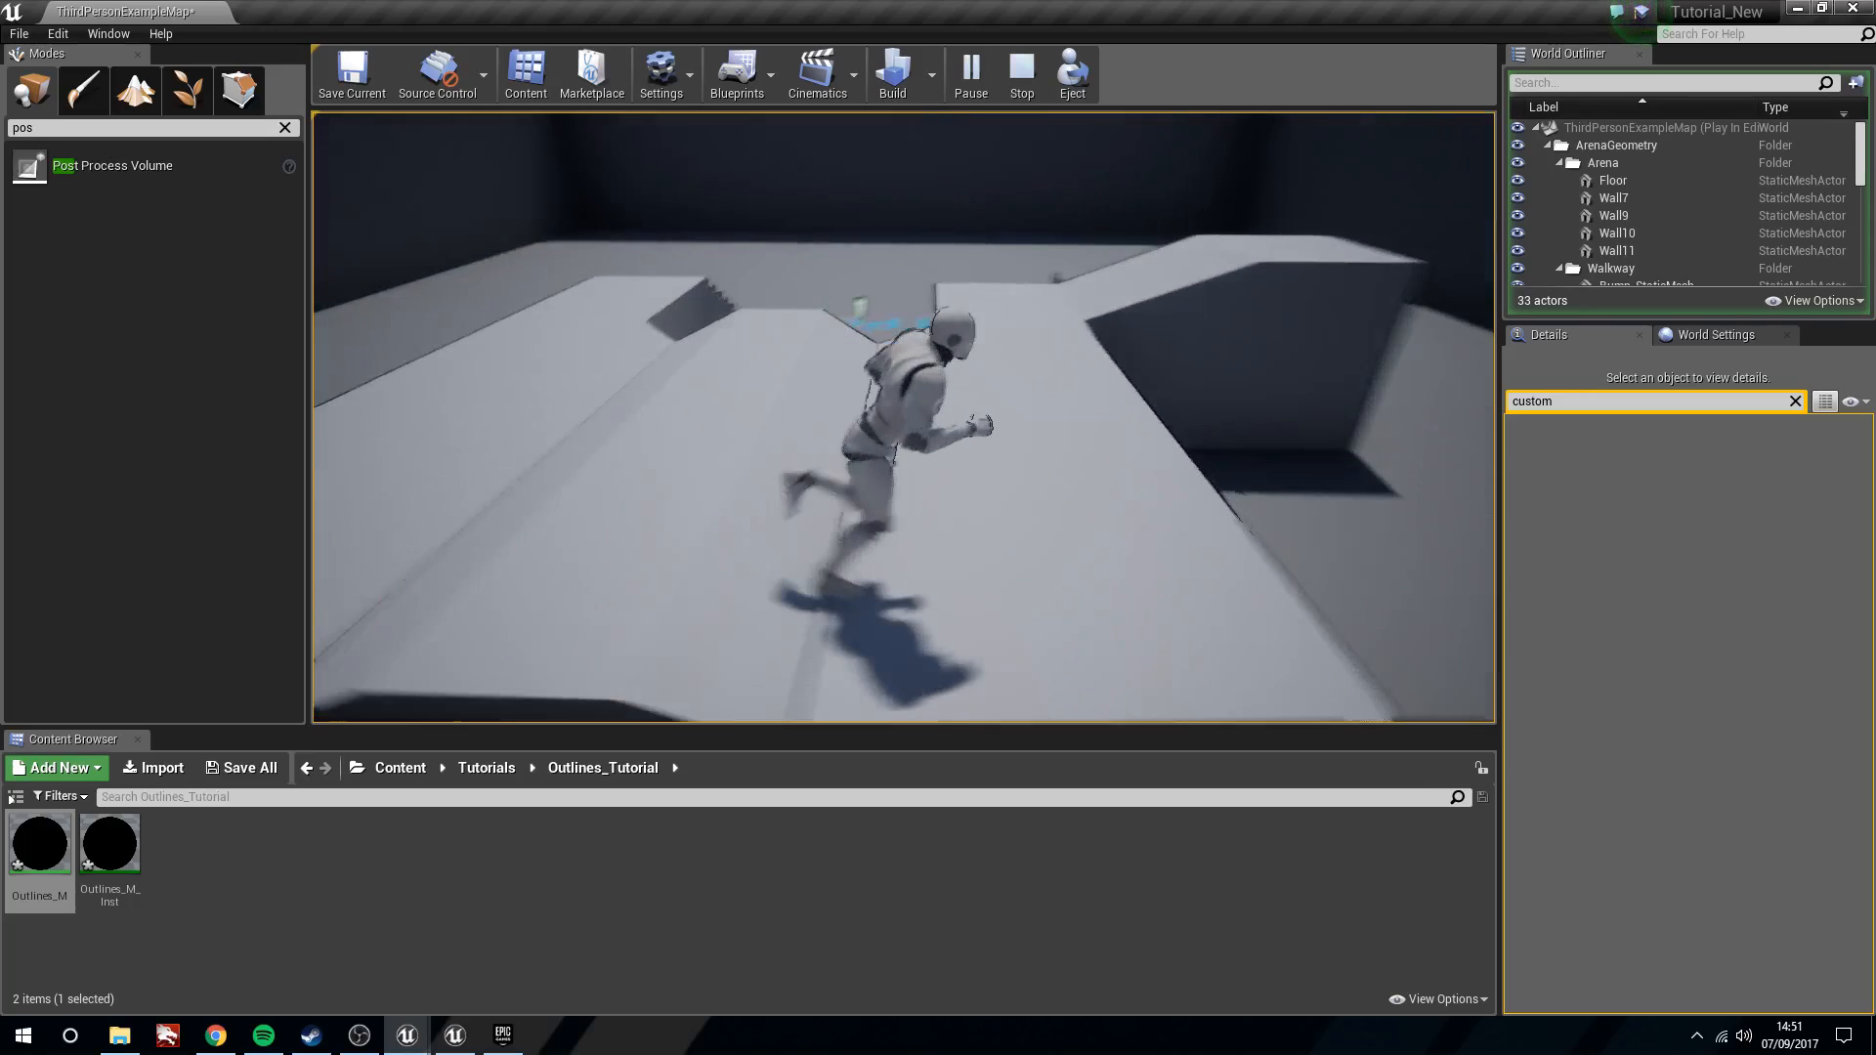
{"action": "key", "text": "w"}
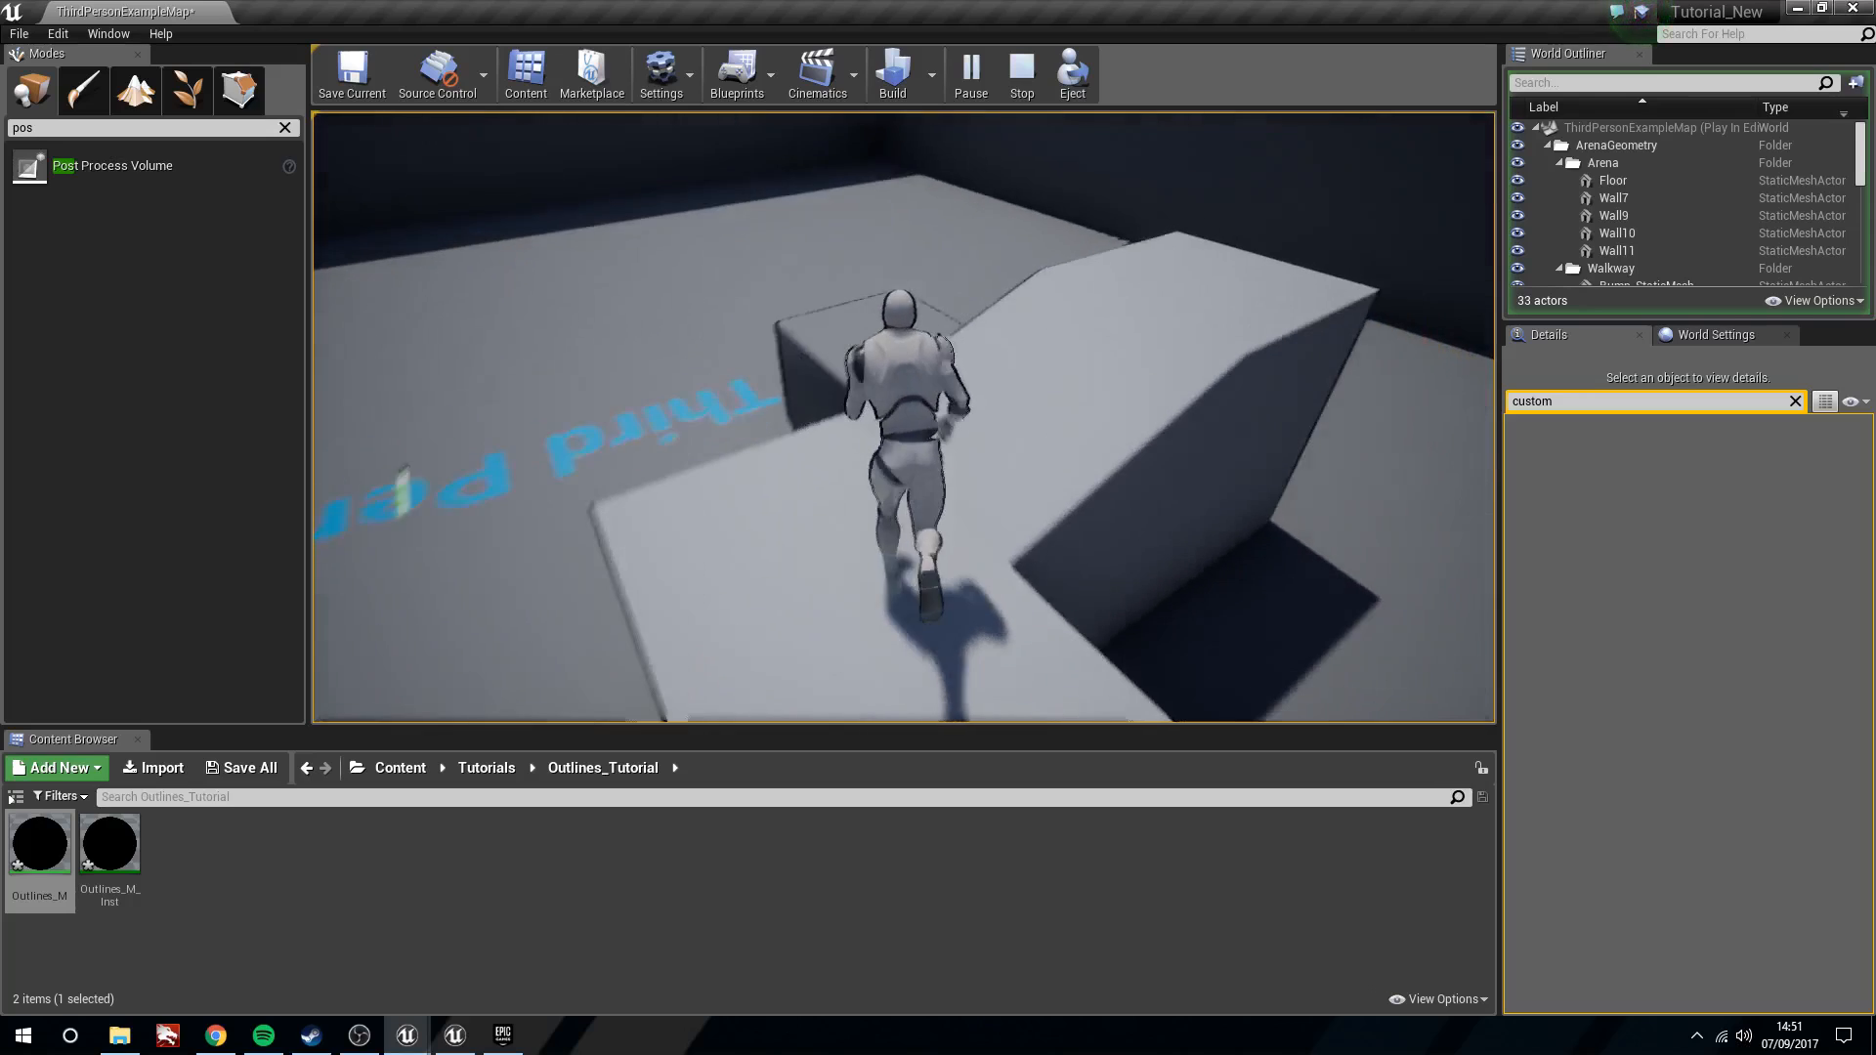
{"action": "key", "text": "space"}
{"action": "key", "text": "space"}
{"action": "key", "text": "w"}
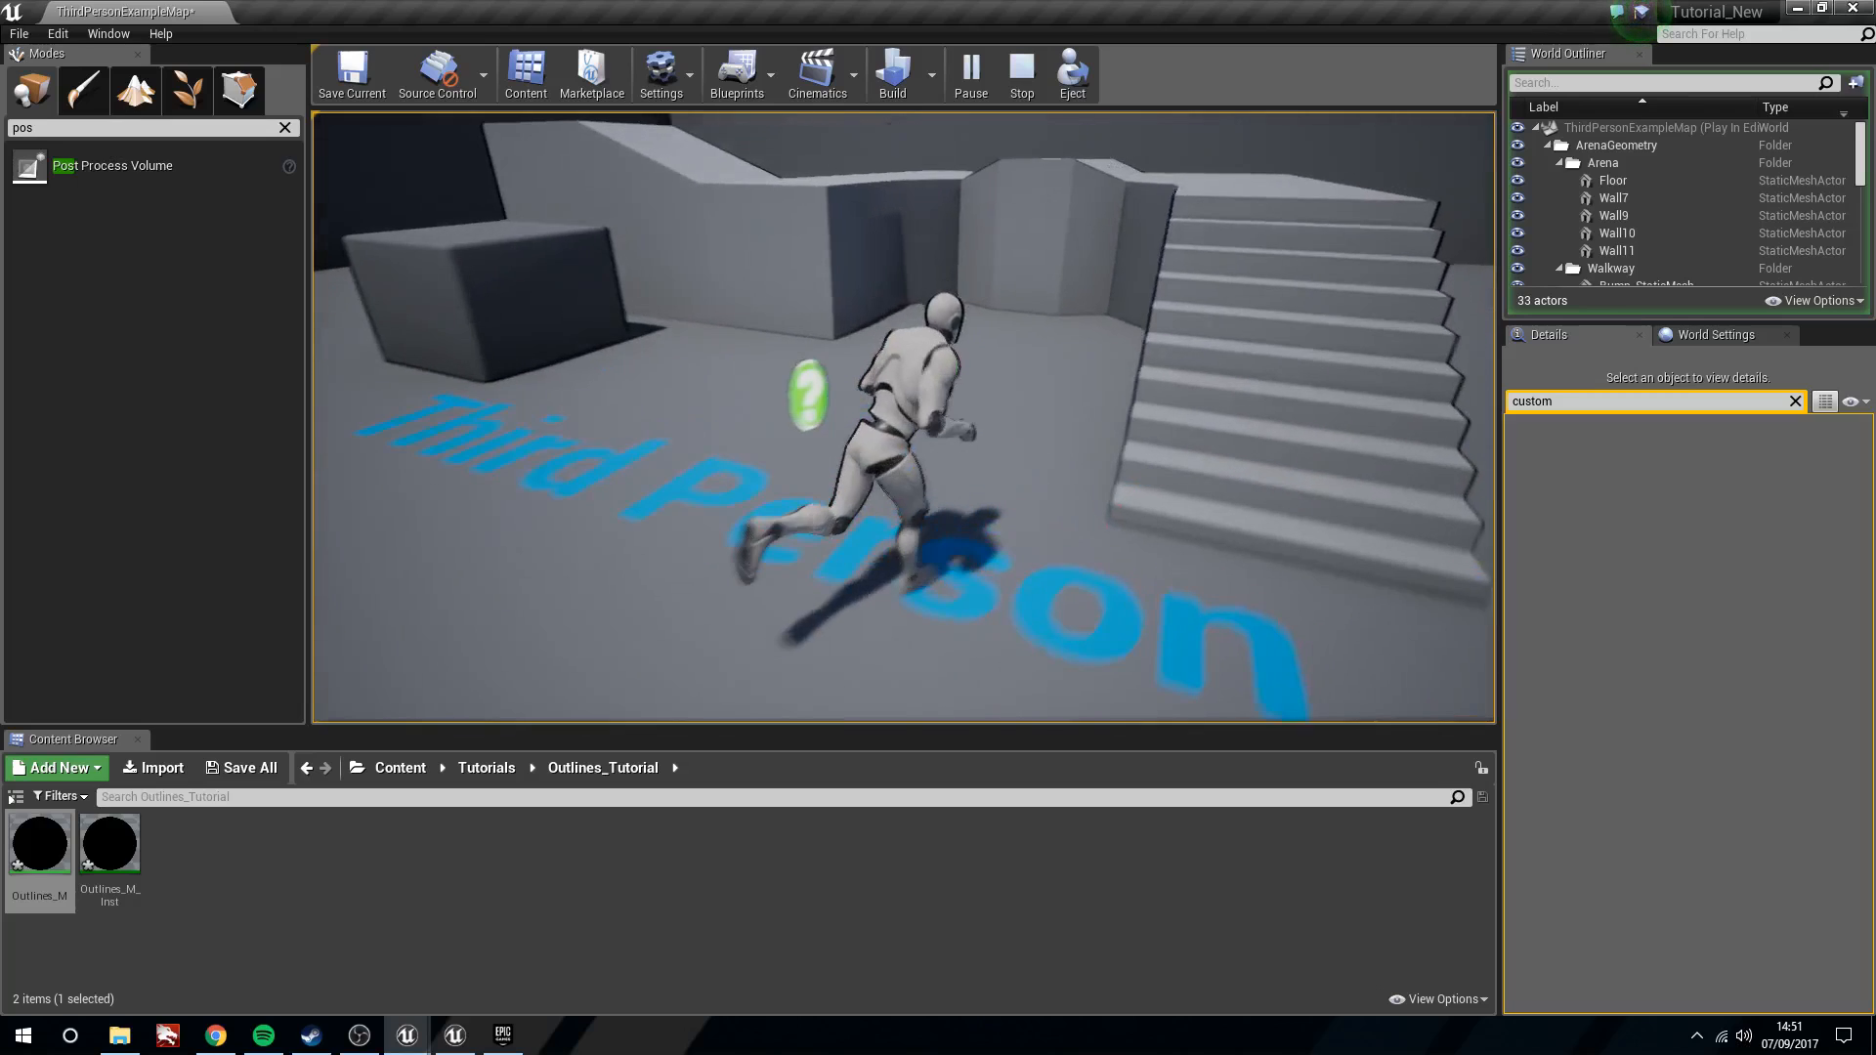
{"action": "key", "text": "a"}
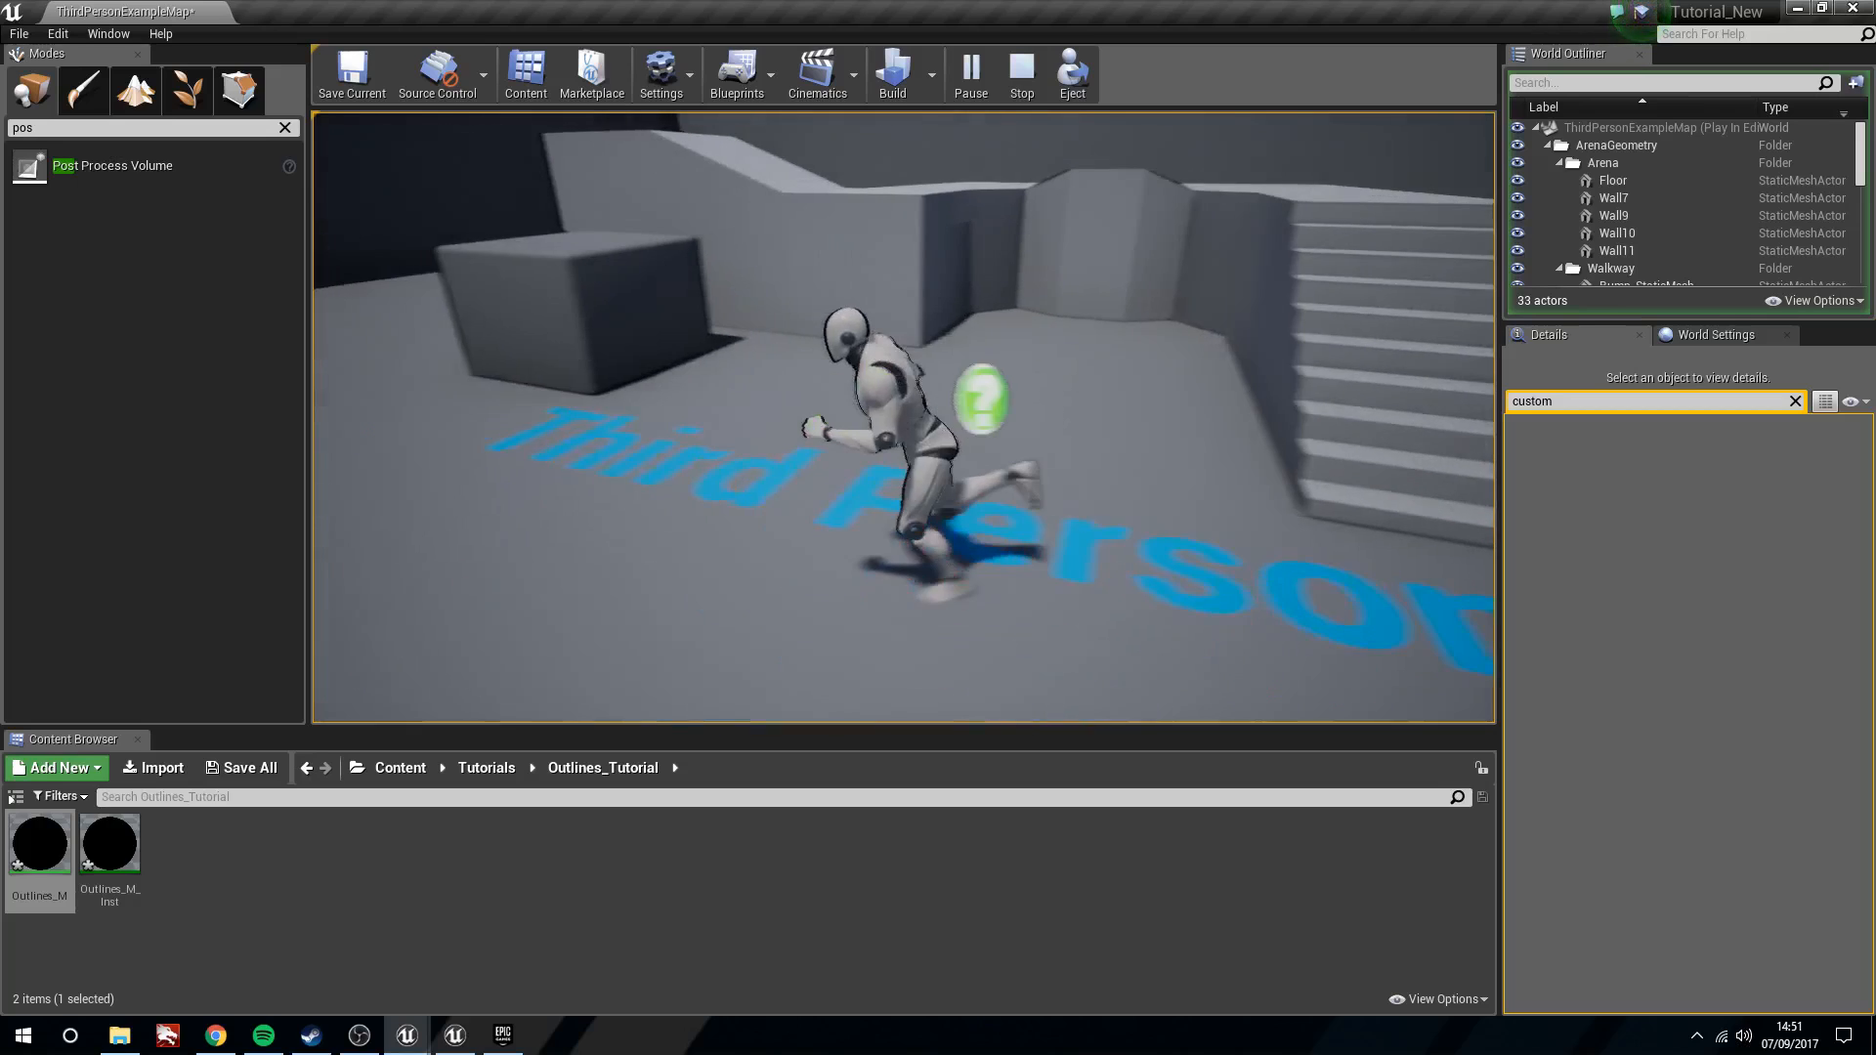
{"action": "key", "text": "Escape"}
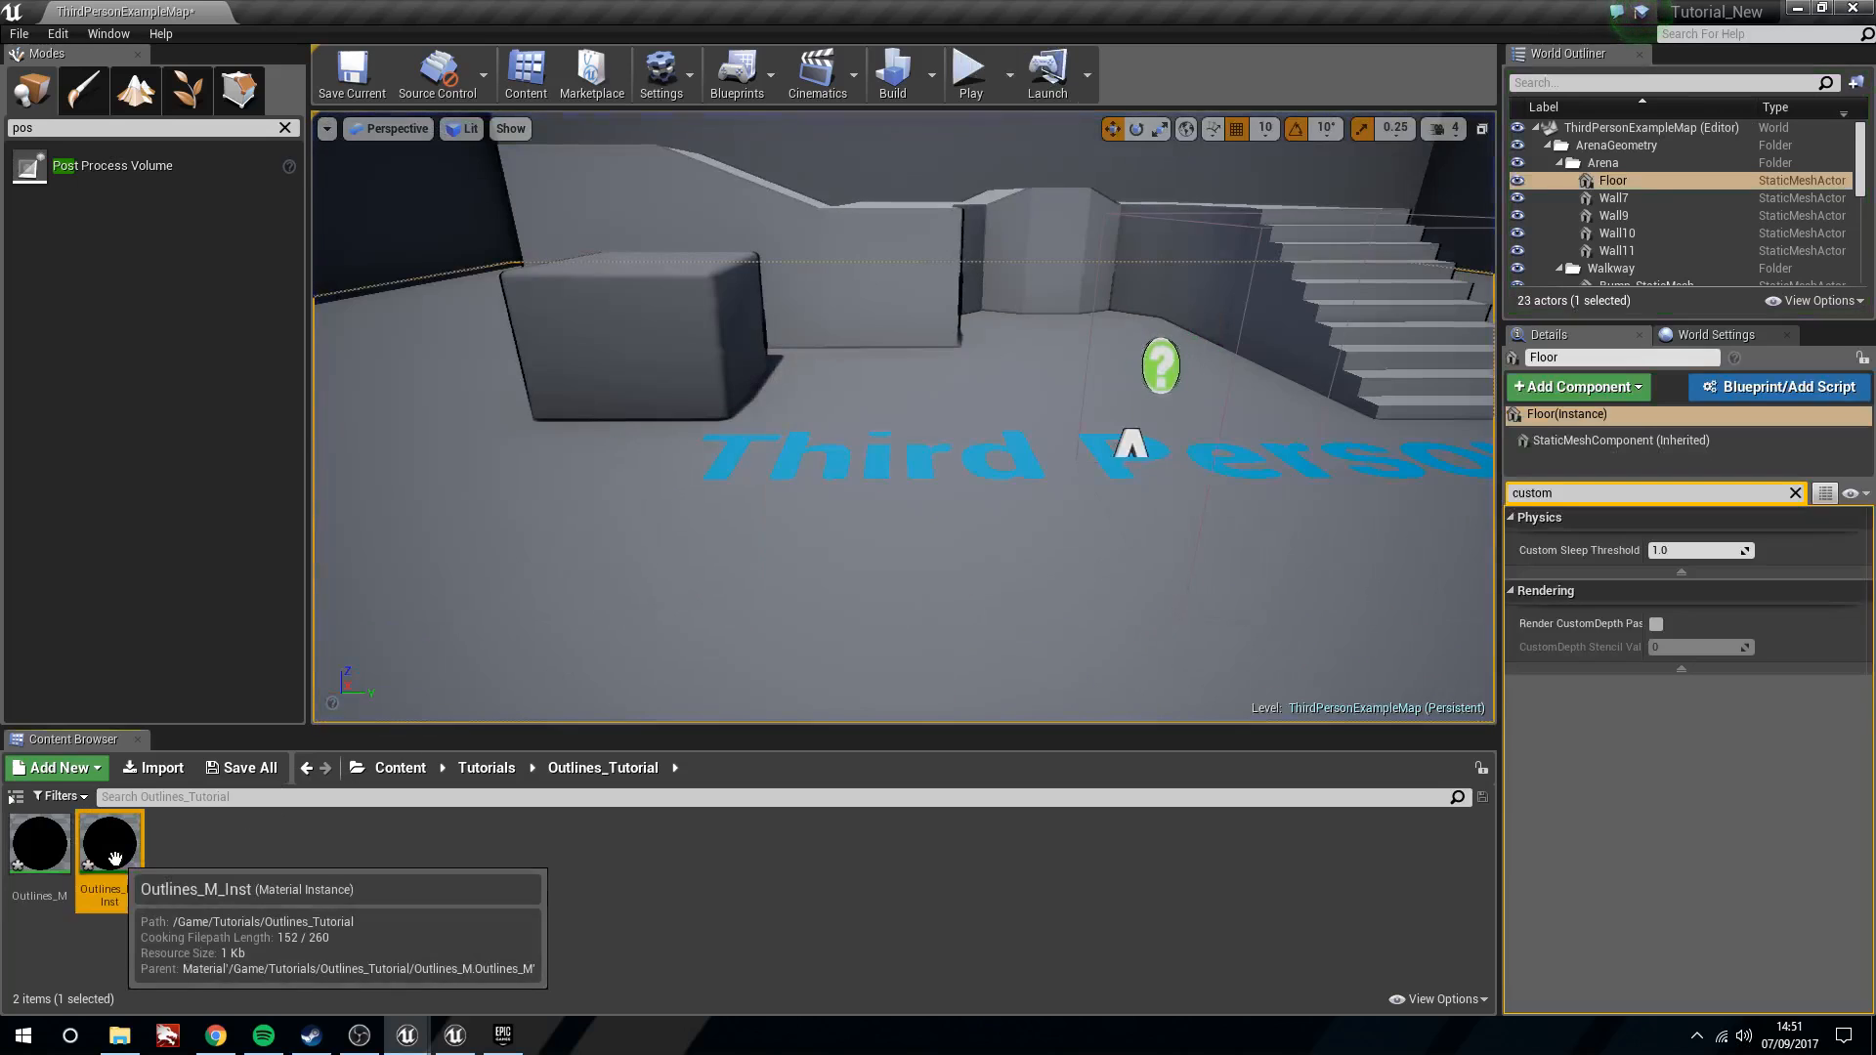
Open Outlines_M_Inst and place its editor as a smaller window beside the level view
{"action": "double_click", "coordinate": [113, 852]}
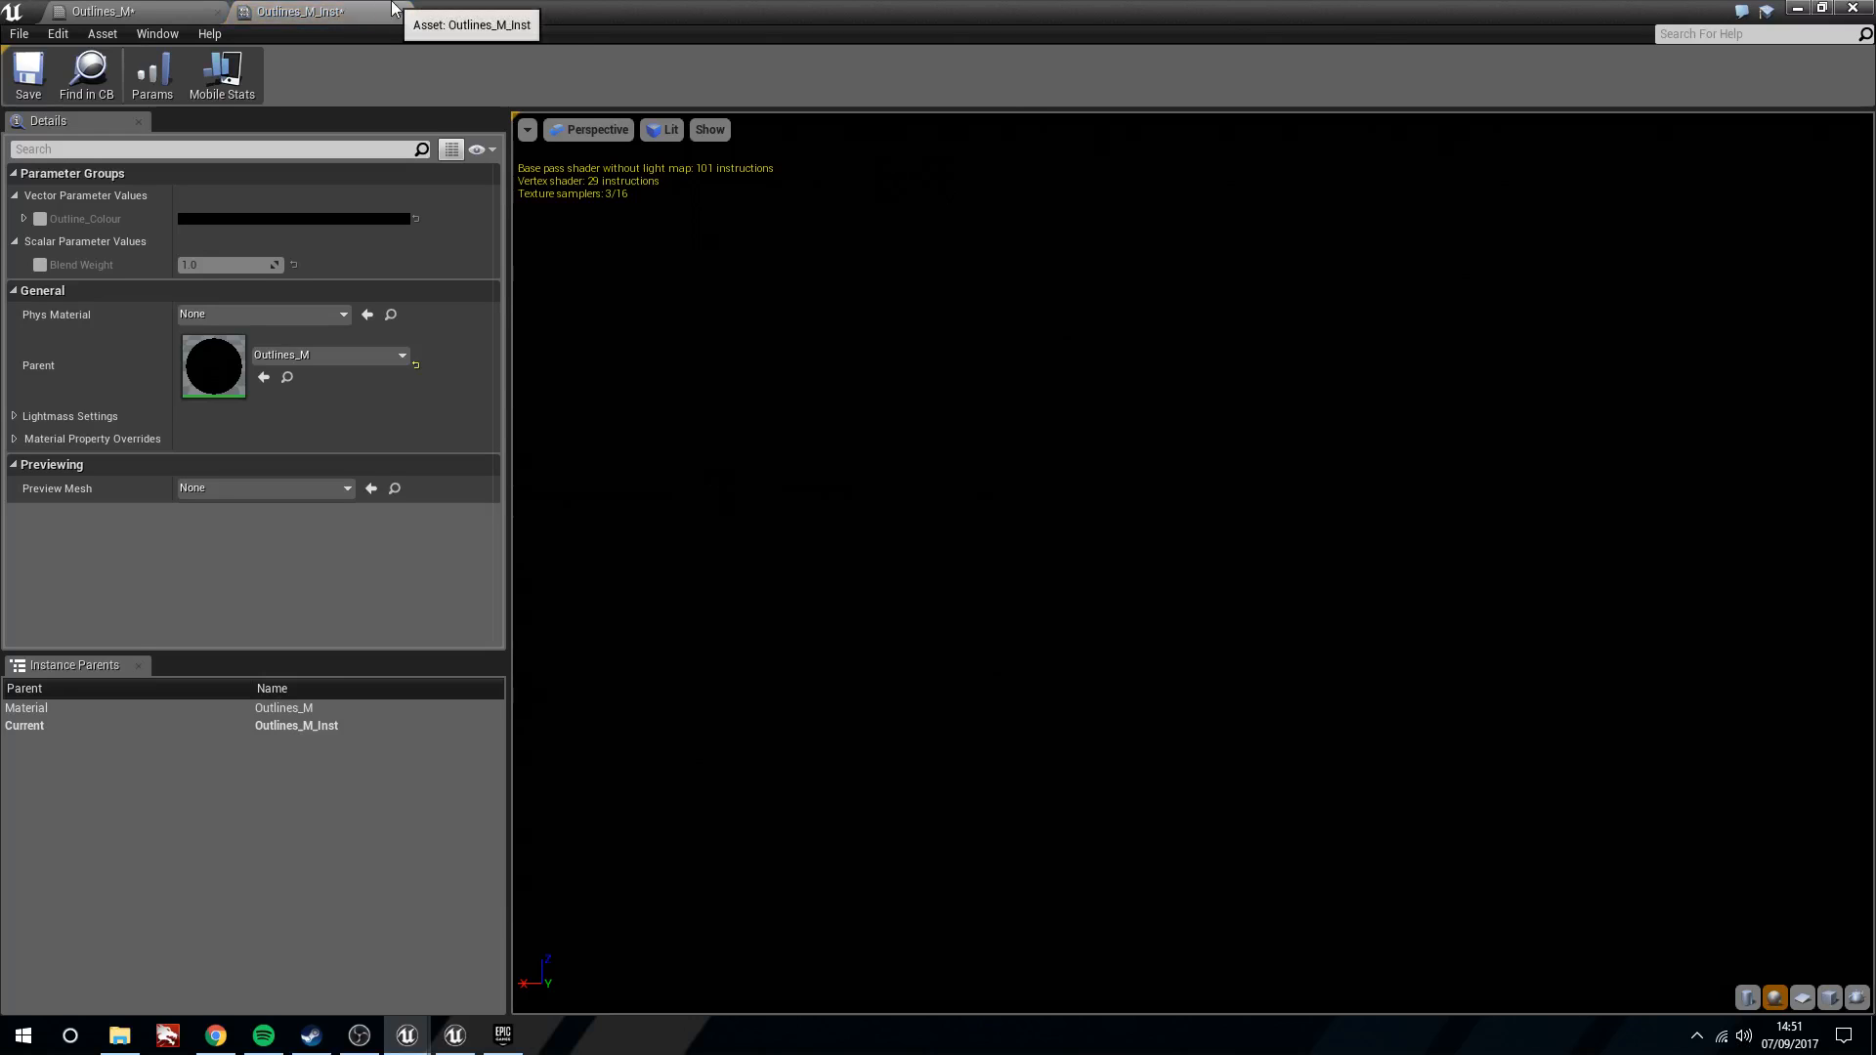
{"action": "left_click_drag", "start_coordinate": [757, 12], "coordinate": [1415, 644]}
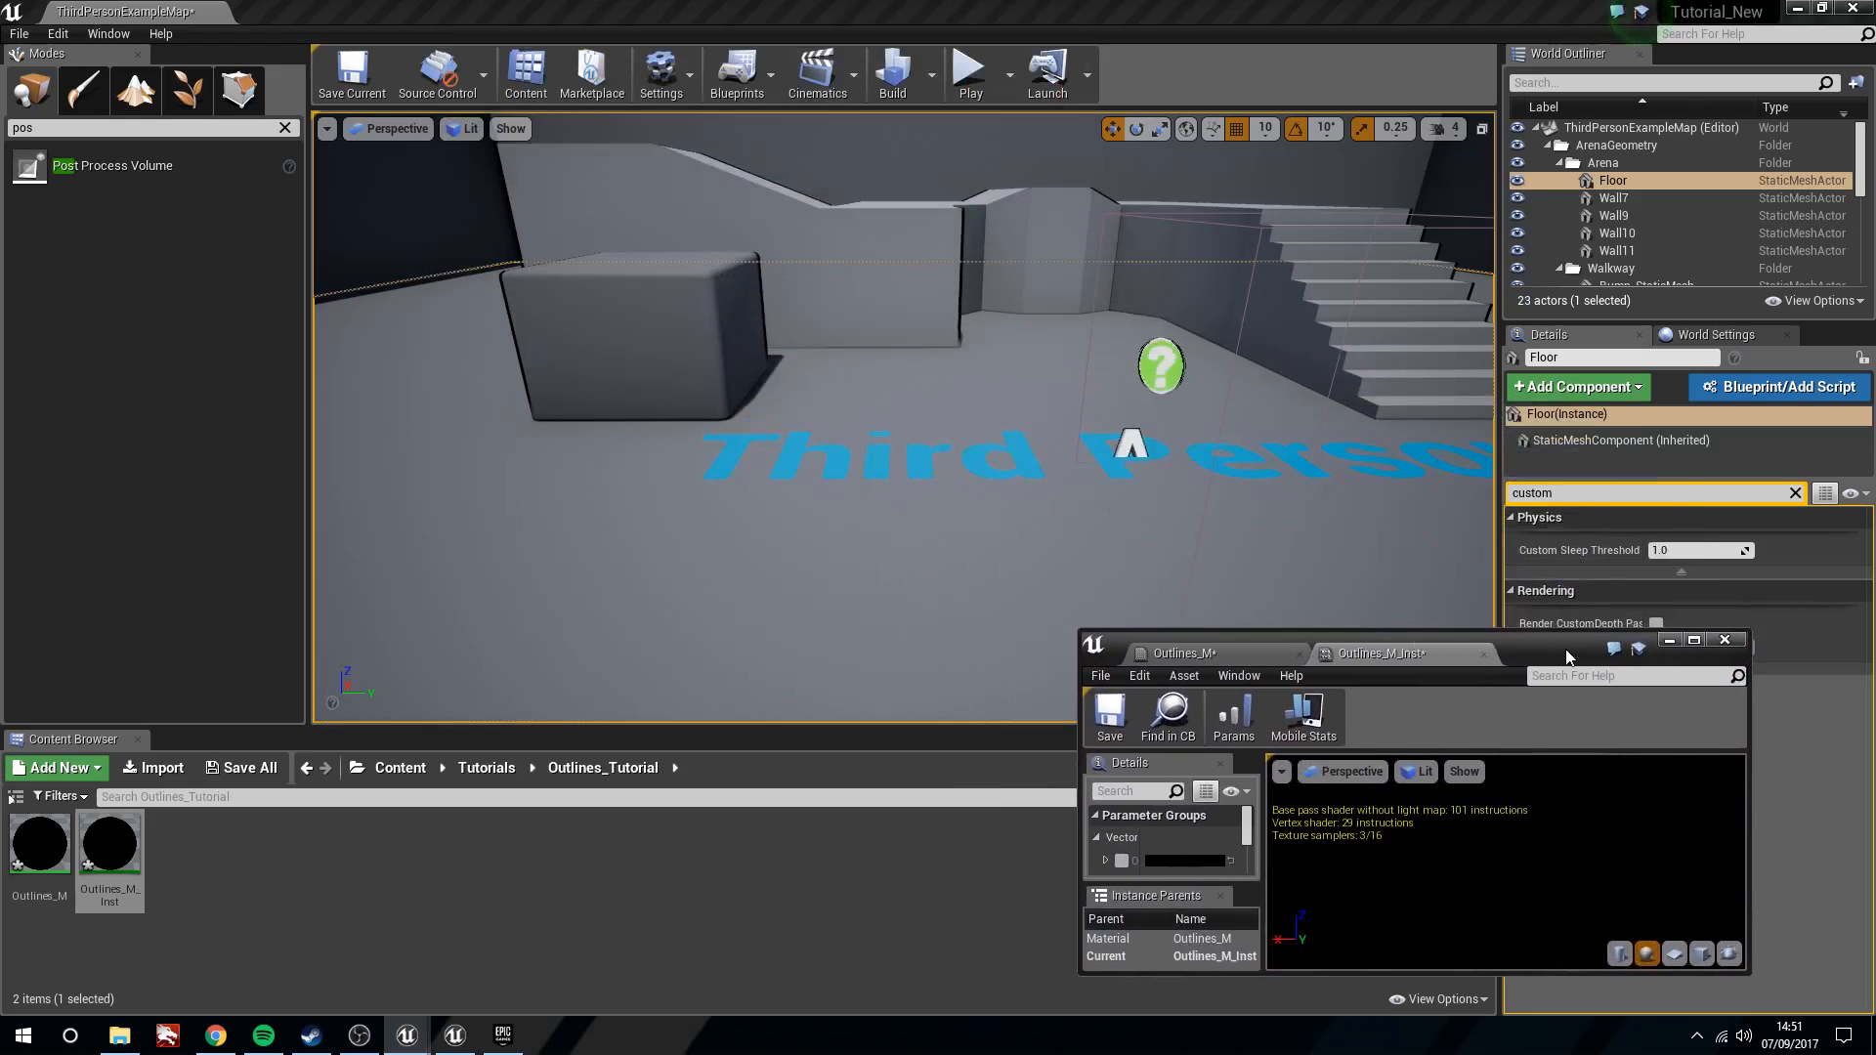
{"action": "left_click_drag", "start_coordinate": [1551, 632], "coordinate": [1515, 234]}
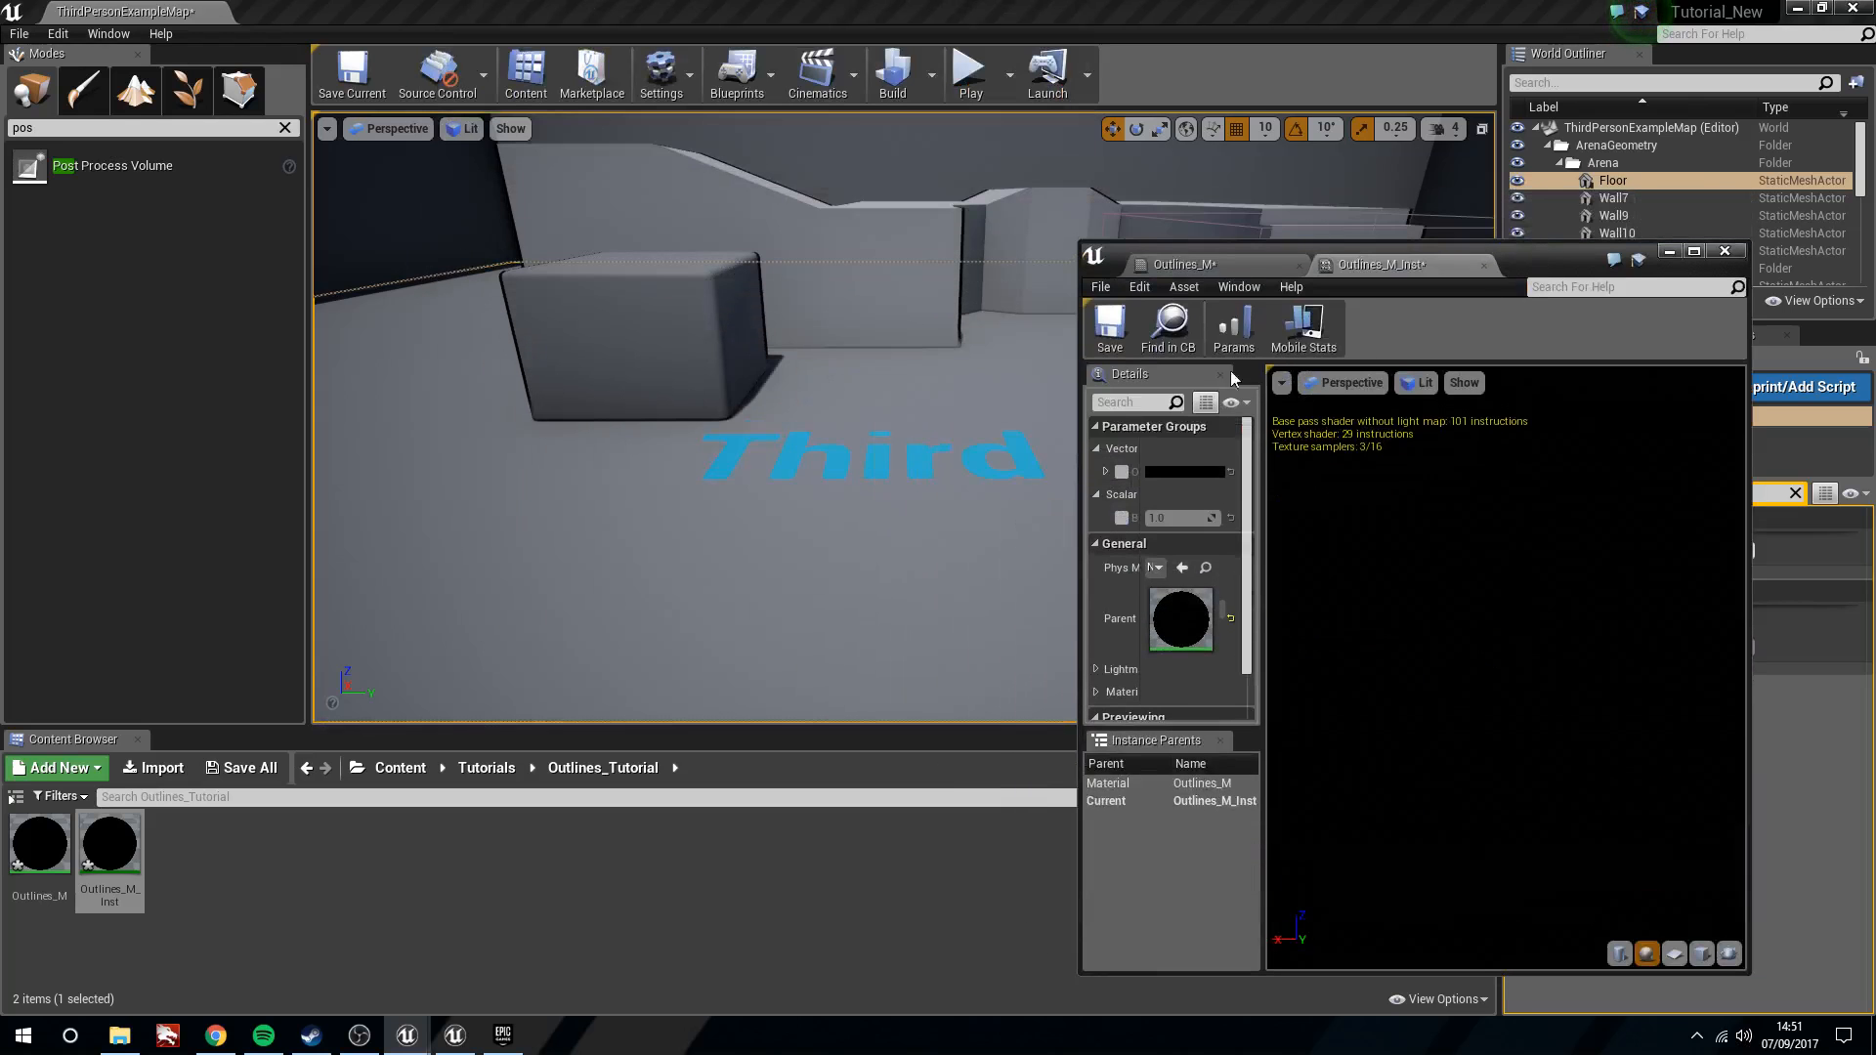
{"action": "left_click_drag", "start_coordinate": [1819, 331], "coordinate": [1868, 363]}
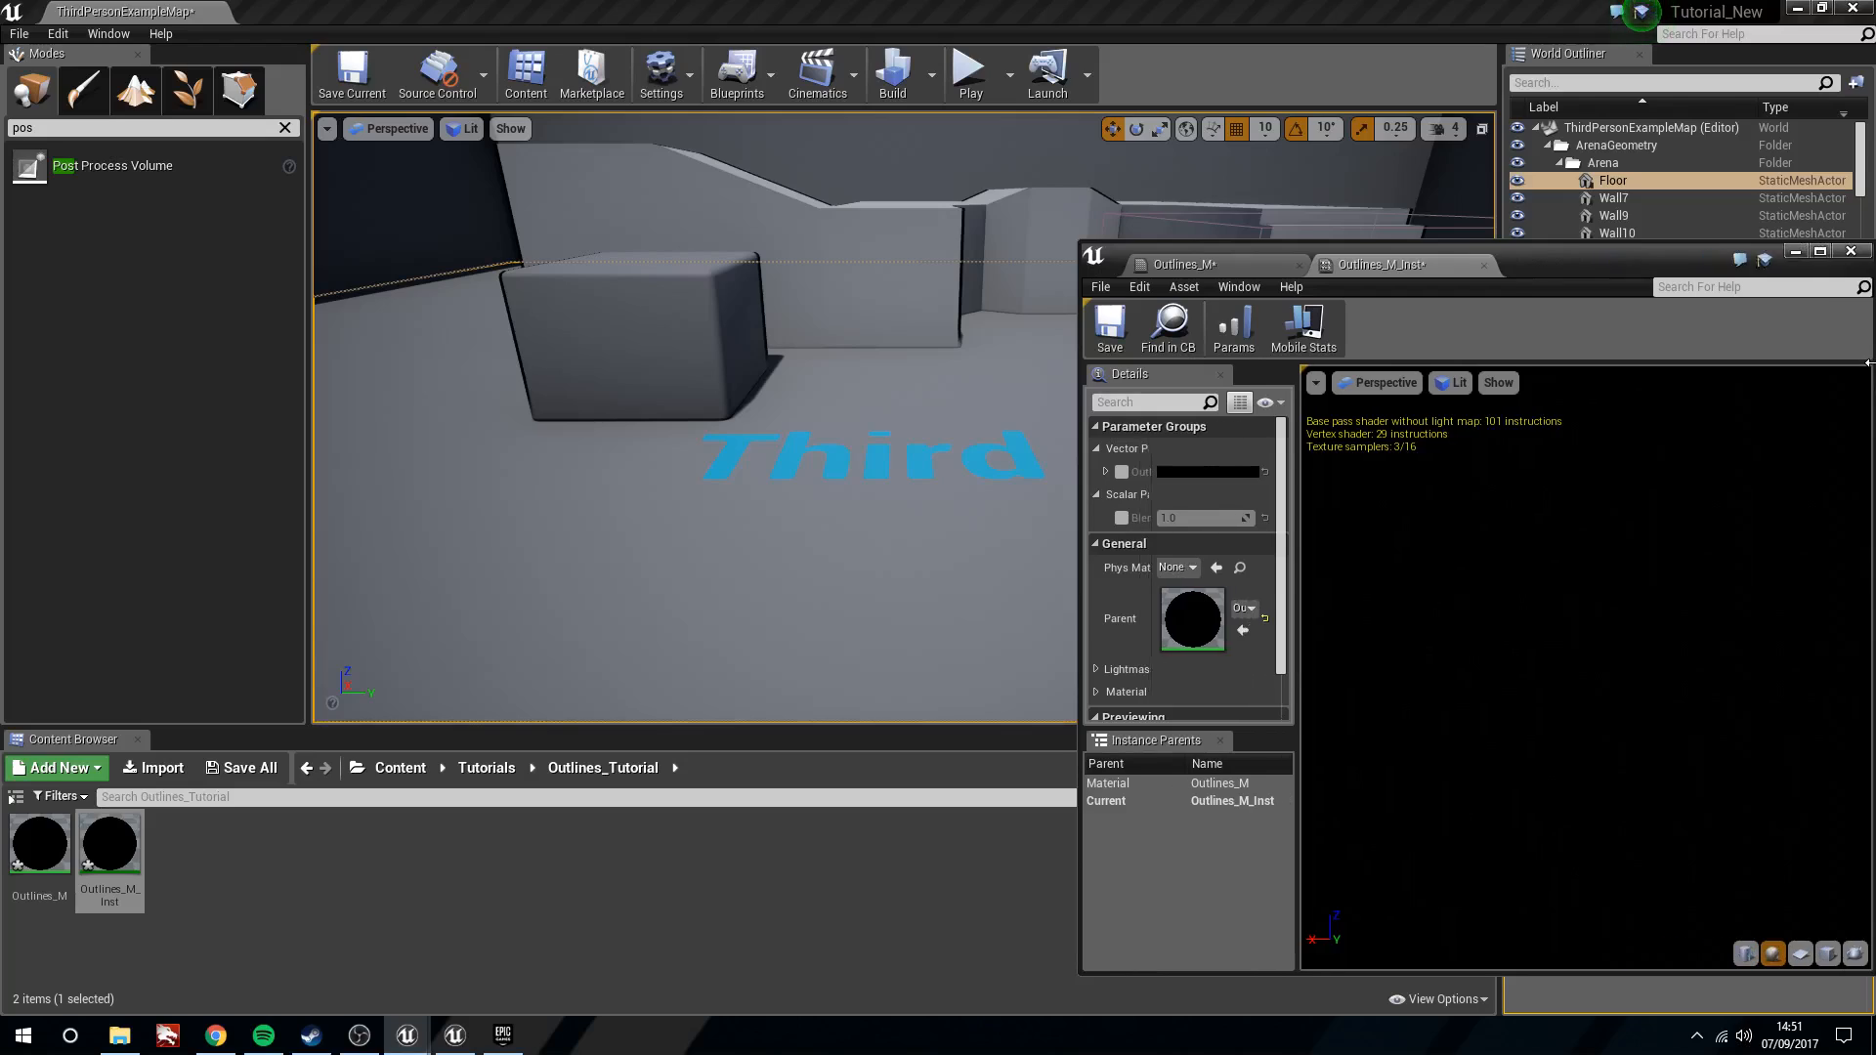
{"action": "left_click_drag", "start_coordinate": [1573, 257], "coordinate": [1600, 291]}
Enable the Outline_Colour and Blend Weight parameter overrides in Outlines_M_Inst
{"action": "left_click", "coordinate": [1148, 507]}
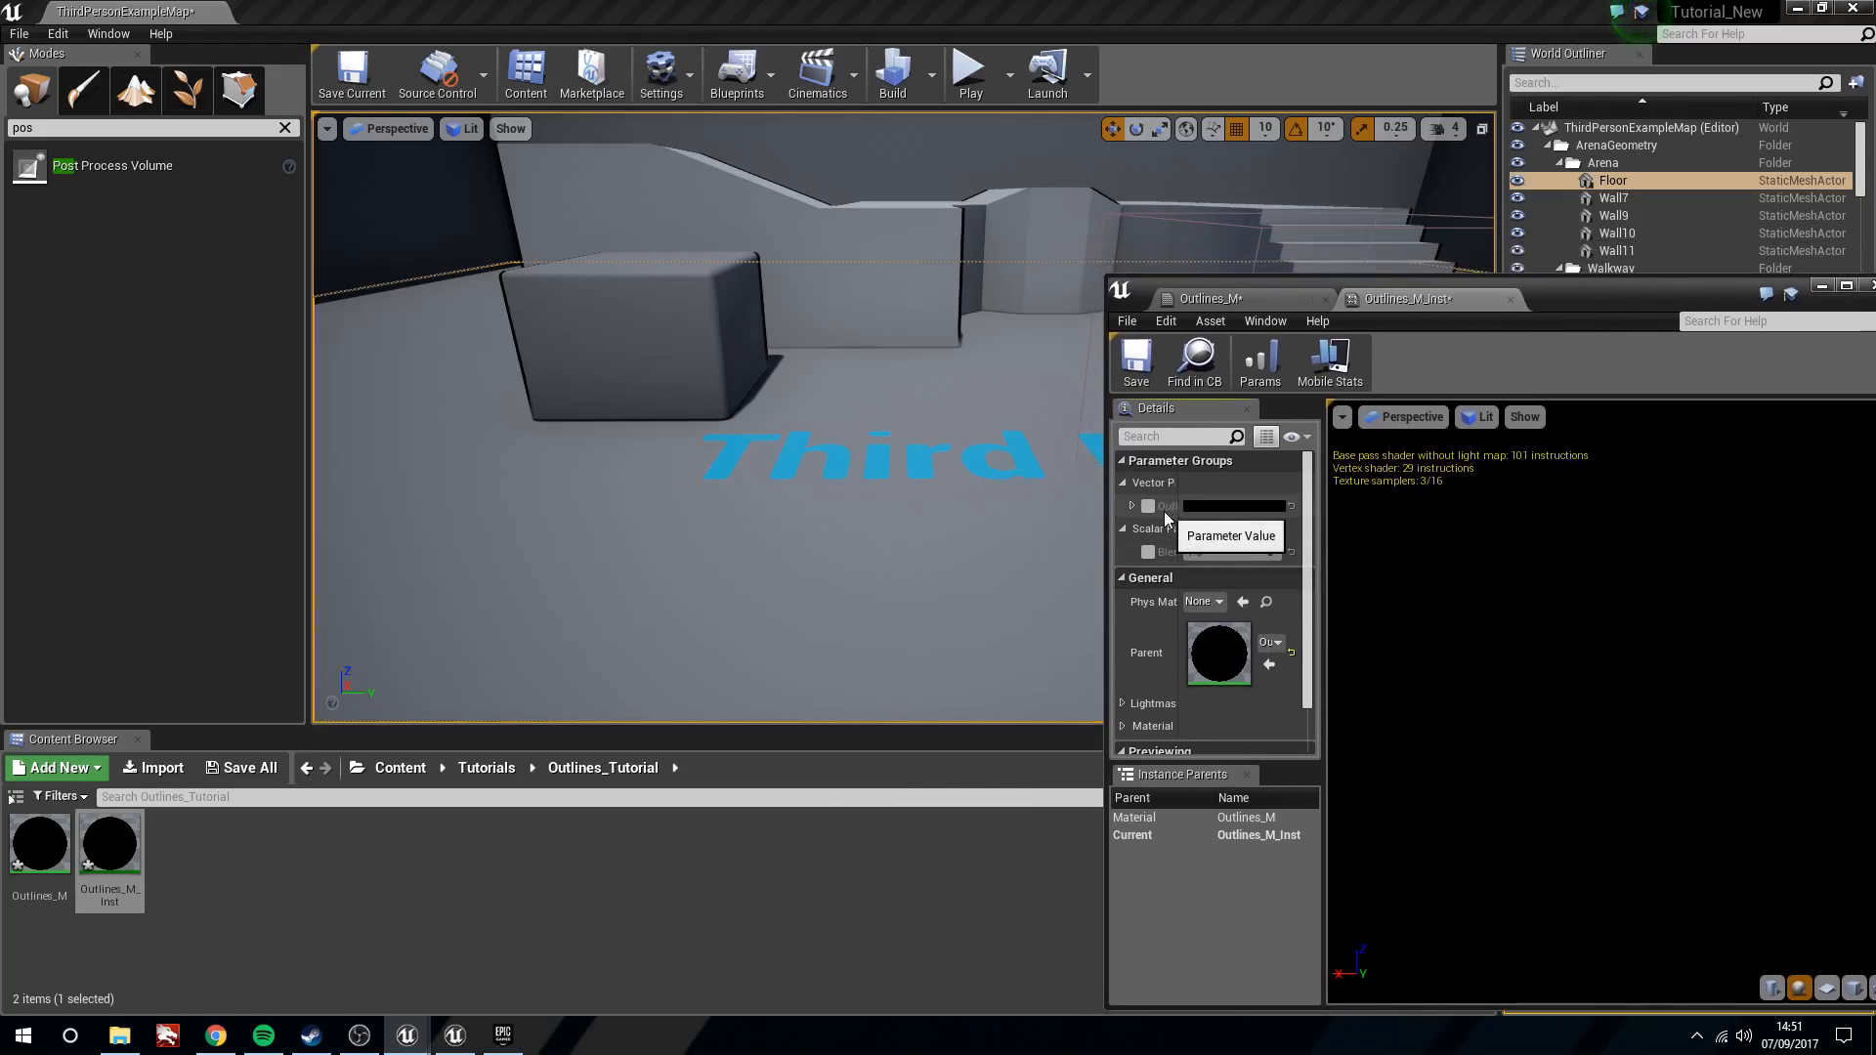
{"action": "left_click", "coordinate": [1148, 507]}
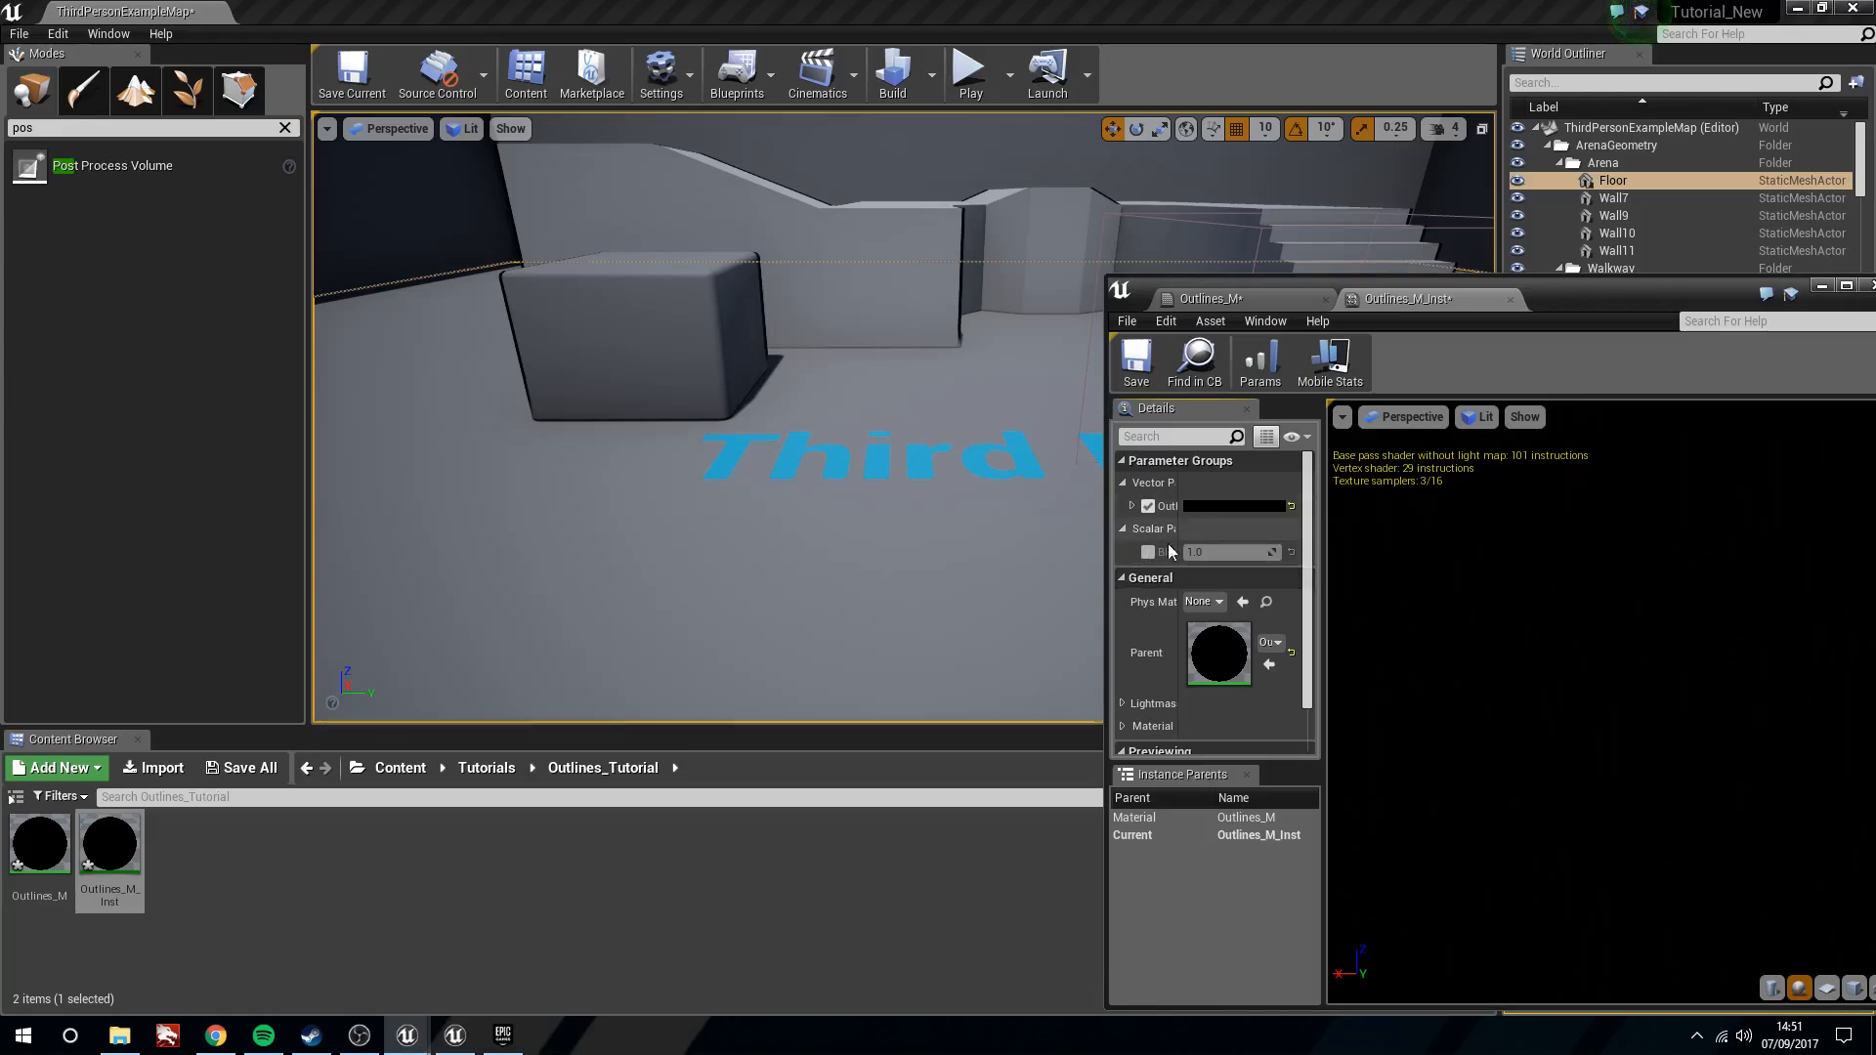
{"action": "left_click", "coordinate": [1148, 552]}
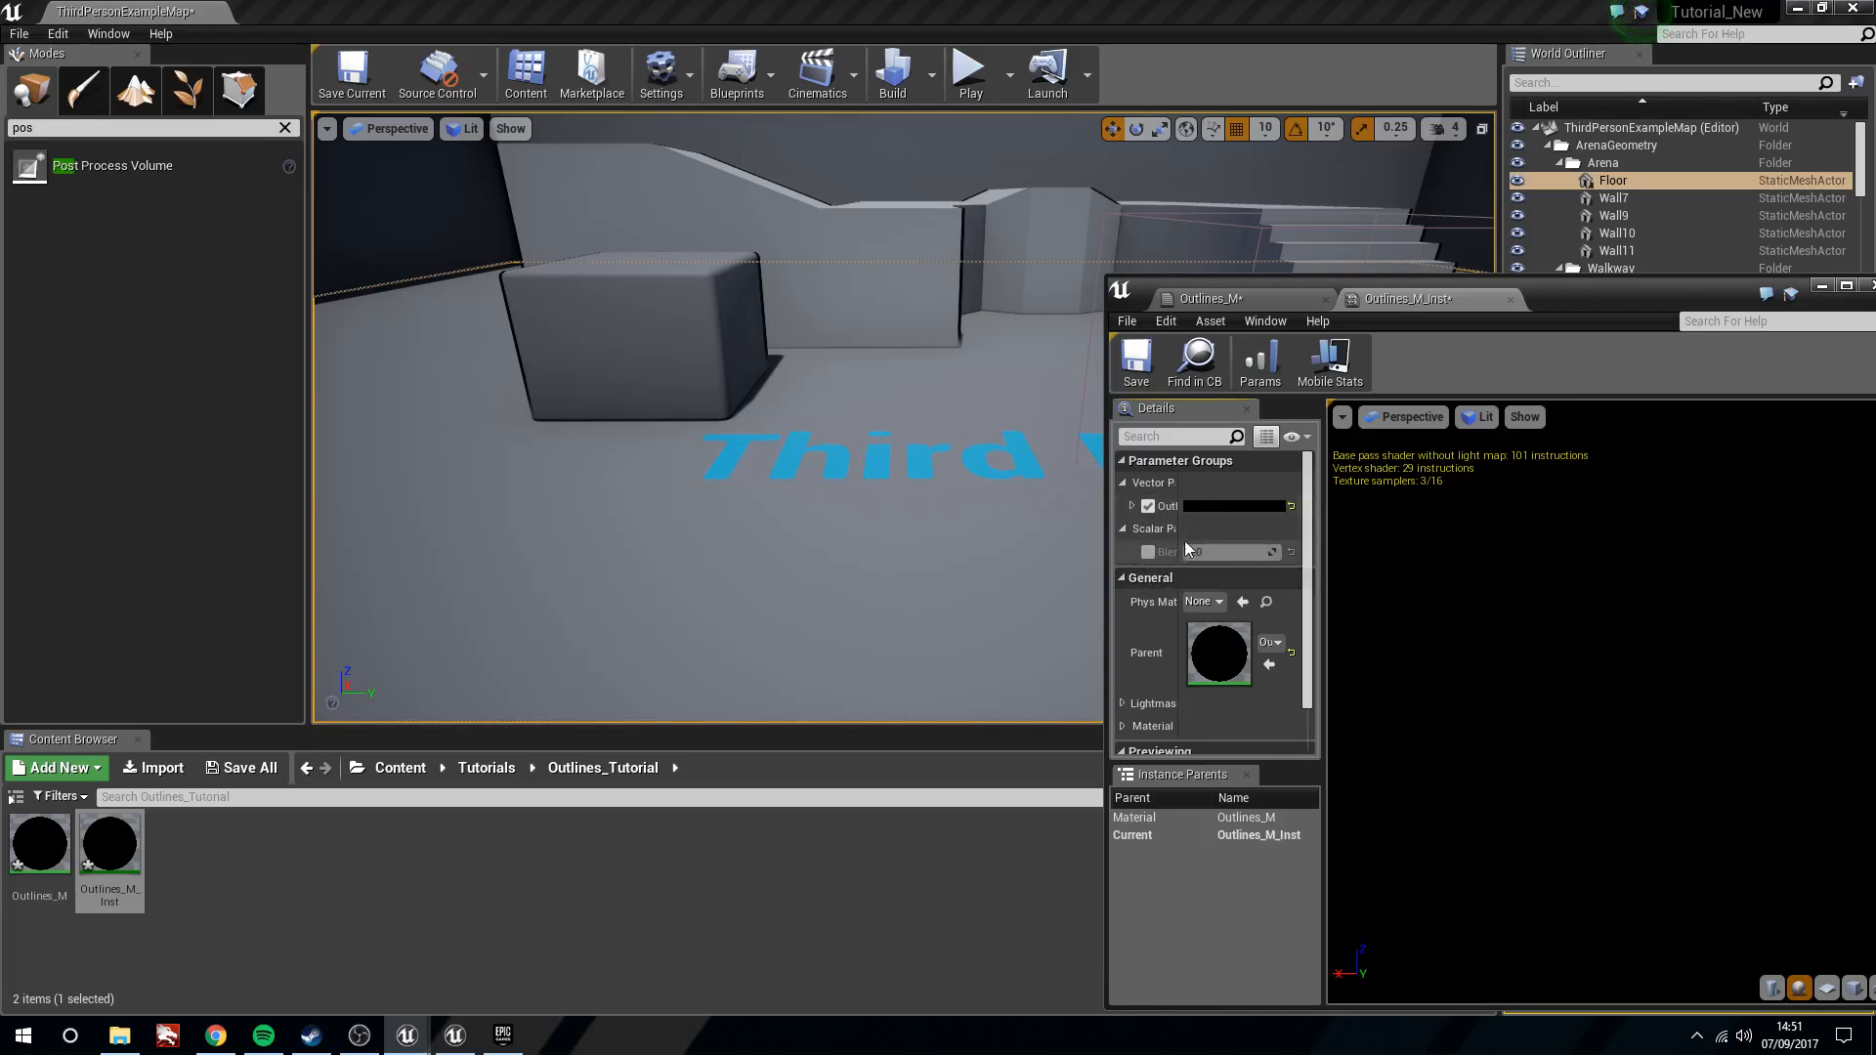
Set Outline_Colour to a bright pink with hue 342 and full saturation and value
{"action": "left_click", "coordinate": [1223, 507]}
{"action": "left_click", "coordinate": [1410, 658]}
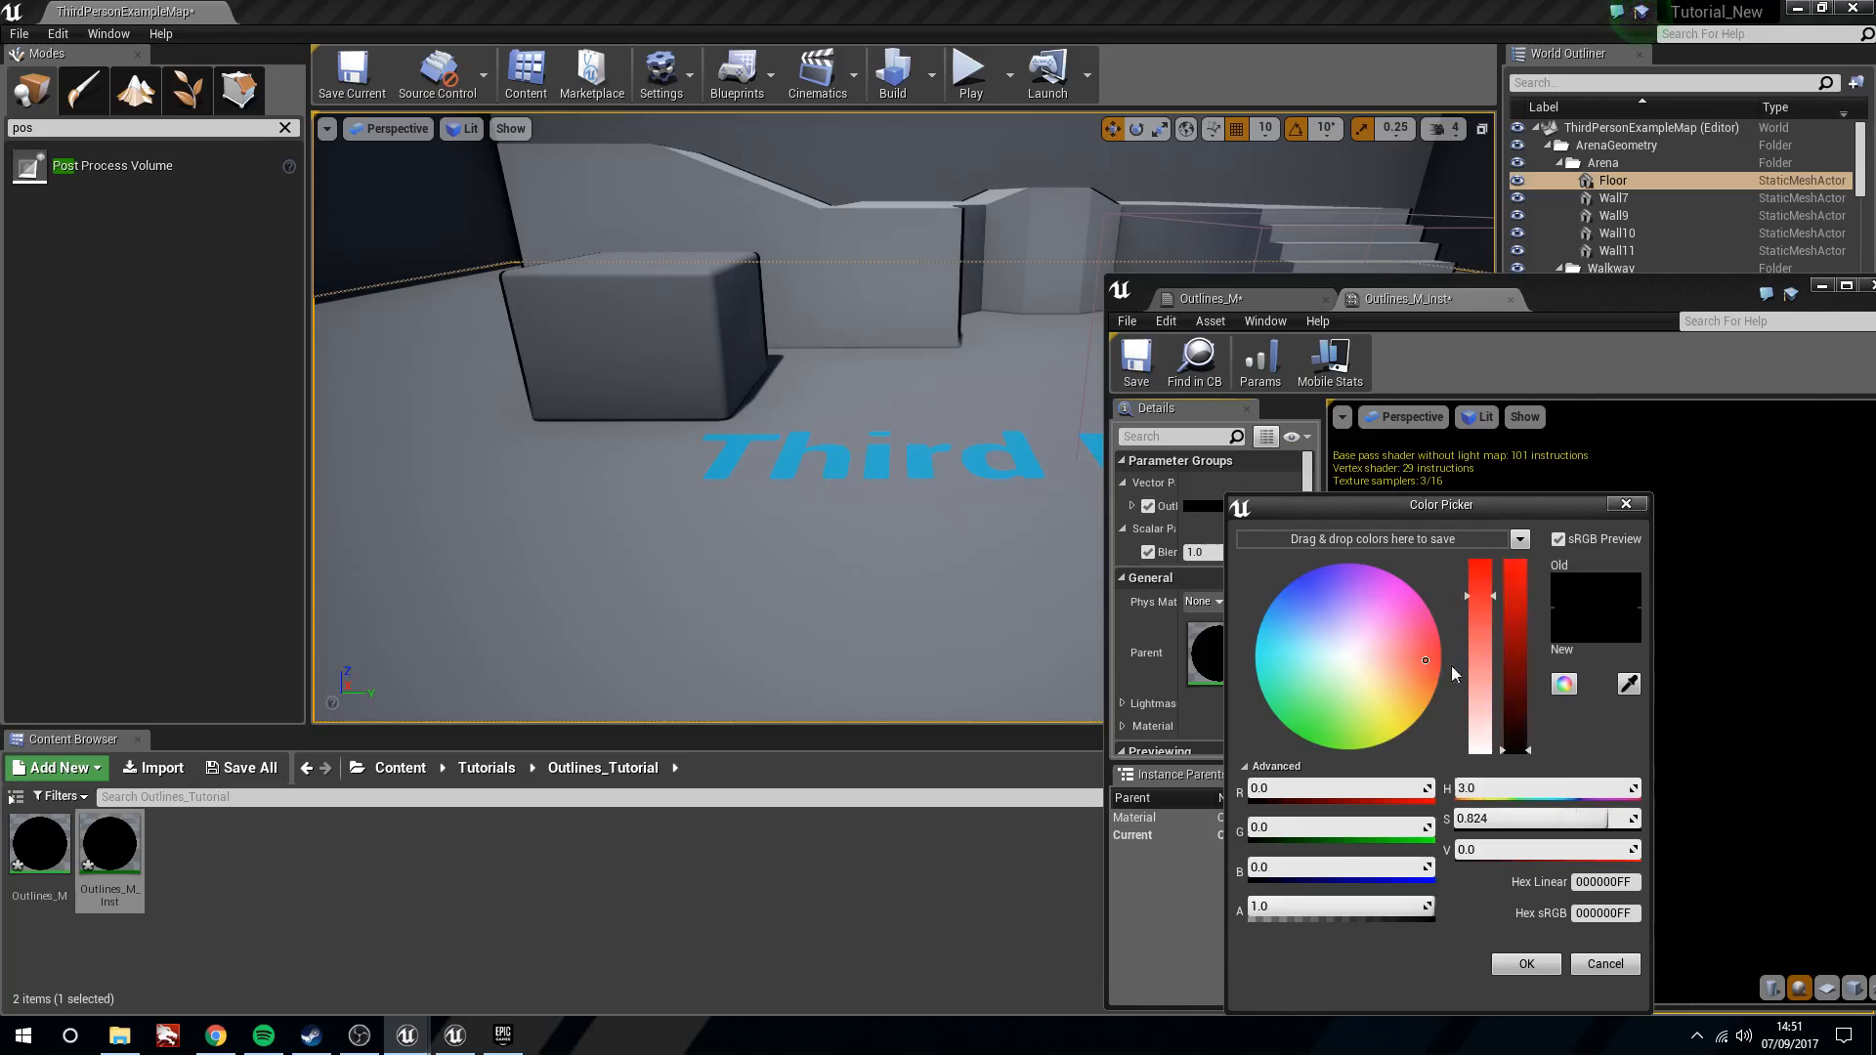
{"action": "left_click_drag", "start_coordinate": [1524, 672], "coordinate": [1526, 540]}
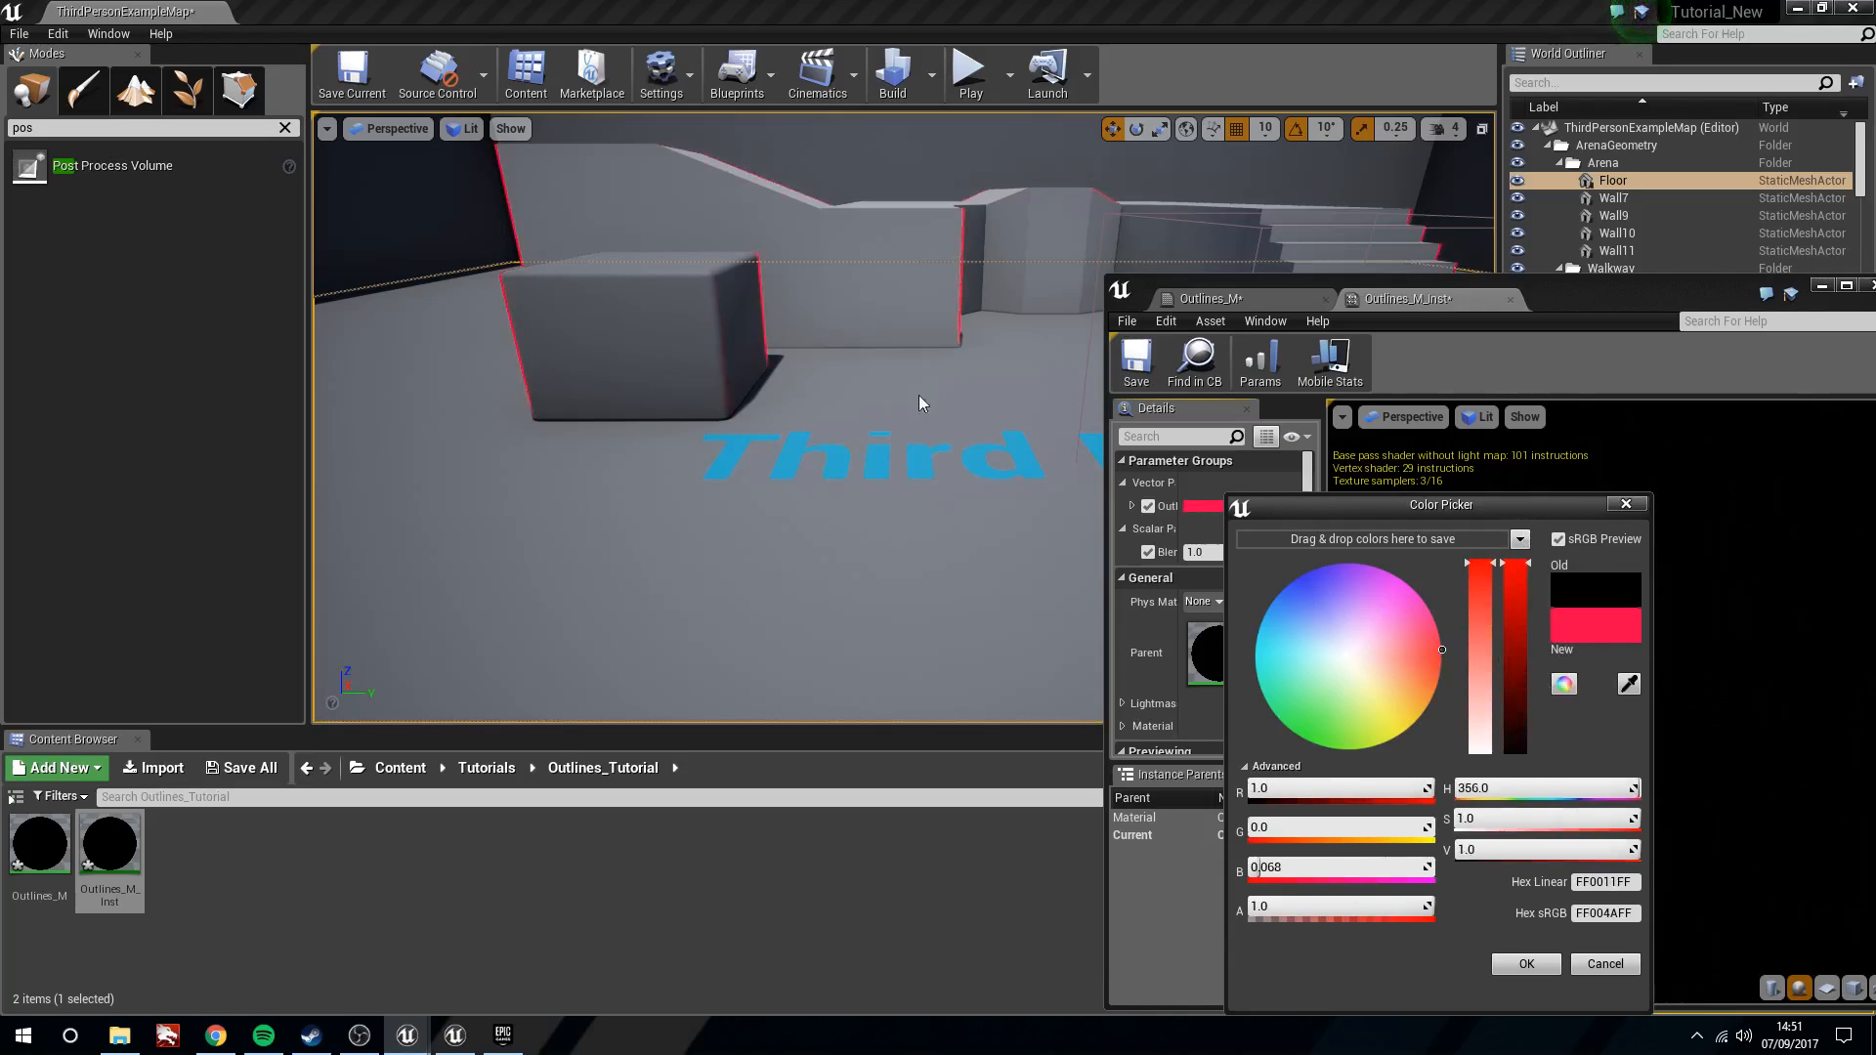
{"action": "right_click_drag", "start_coordinate": [696, 354], "coordinate": [703, 318]}
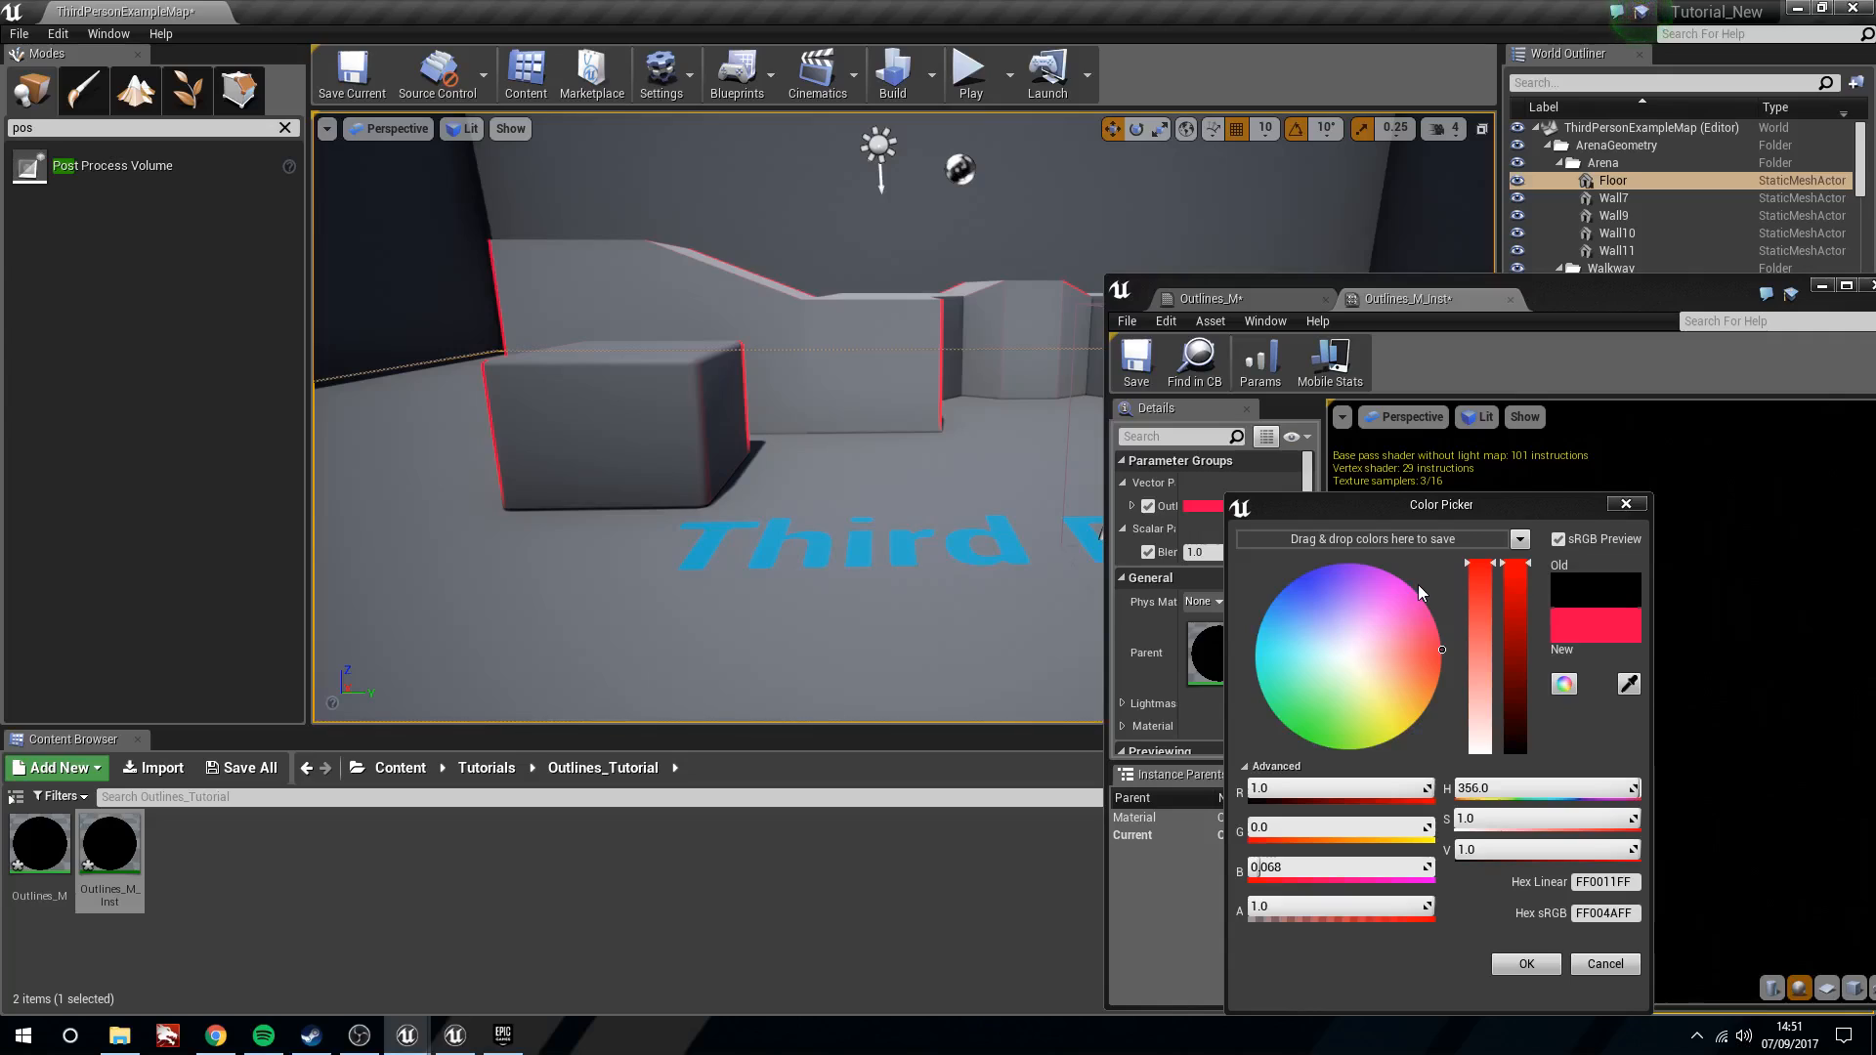
{"action": "left_click_drag", "start_coordinate": [1392, 610], "coordinate": [1505, 608]}
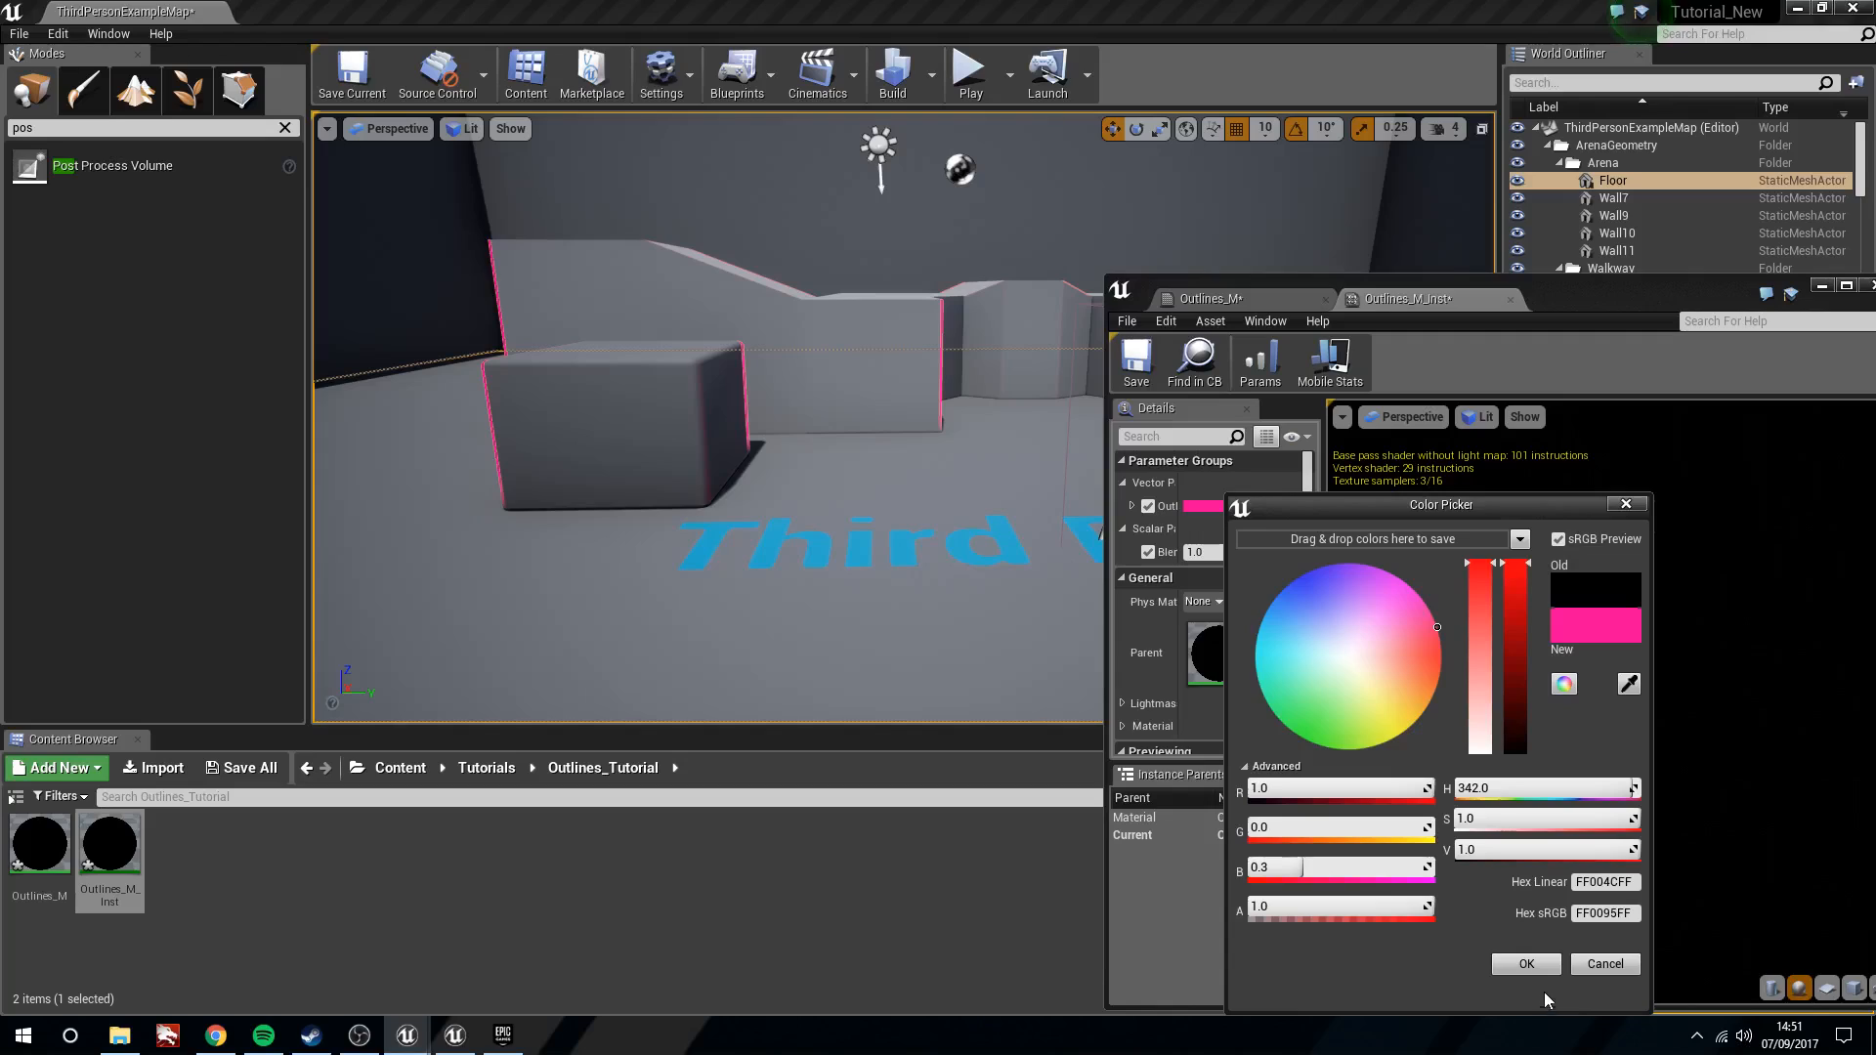
{"action": "left_click", "coordinate": [1526, 963]}
Try out different Blend Weight values, return it to 1.0 and look at the cube's outlines up close
{"action": "left_click_drag", "start_coordinate": [1202, 552], "coordinate": [1217, 552]}
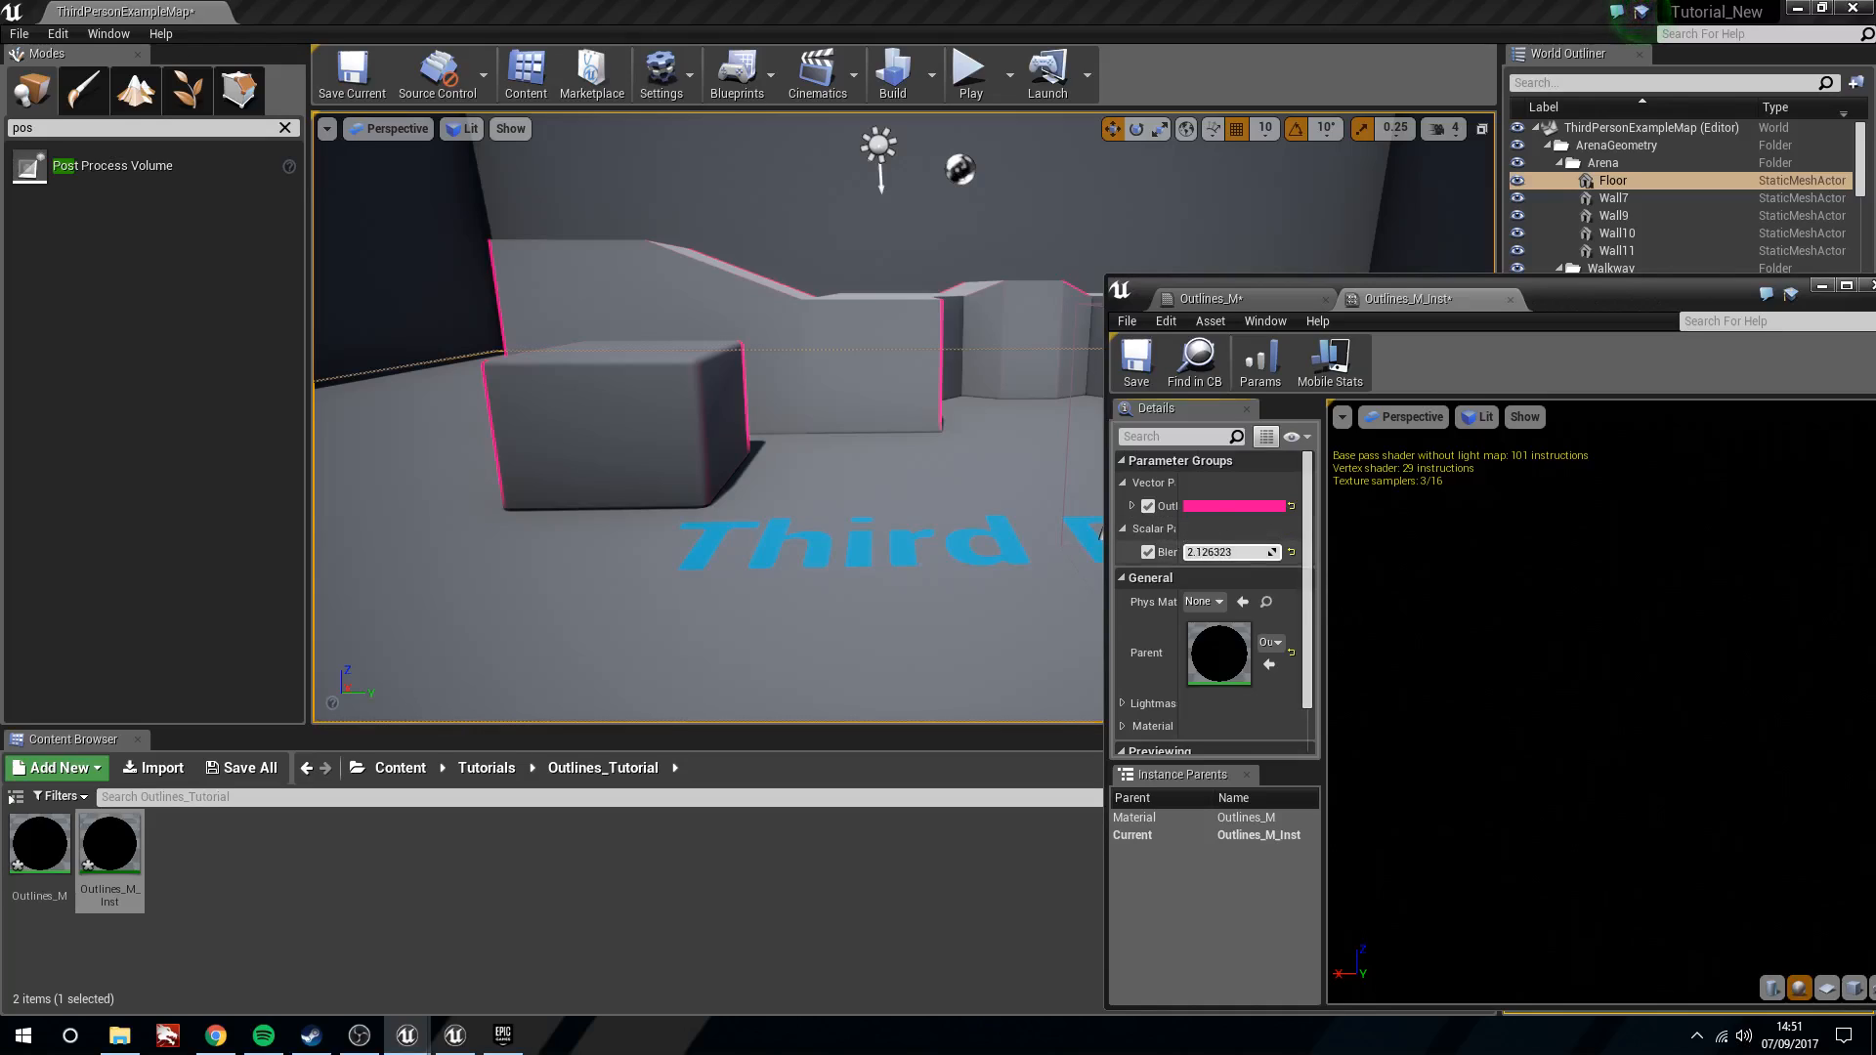
{"action": "left_click_drag", "start_coordinate": [1217, 552], "coordinate": [1207, 552]}
{"action": "type", "text": "0.0"}
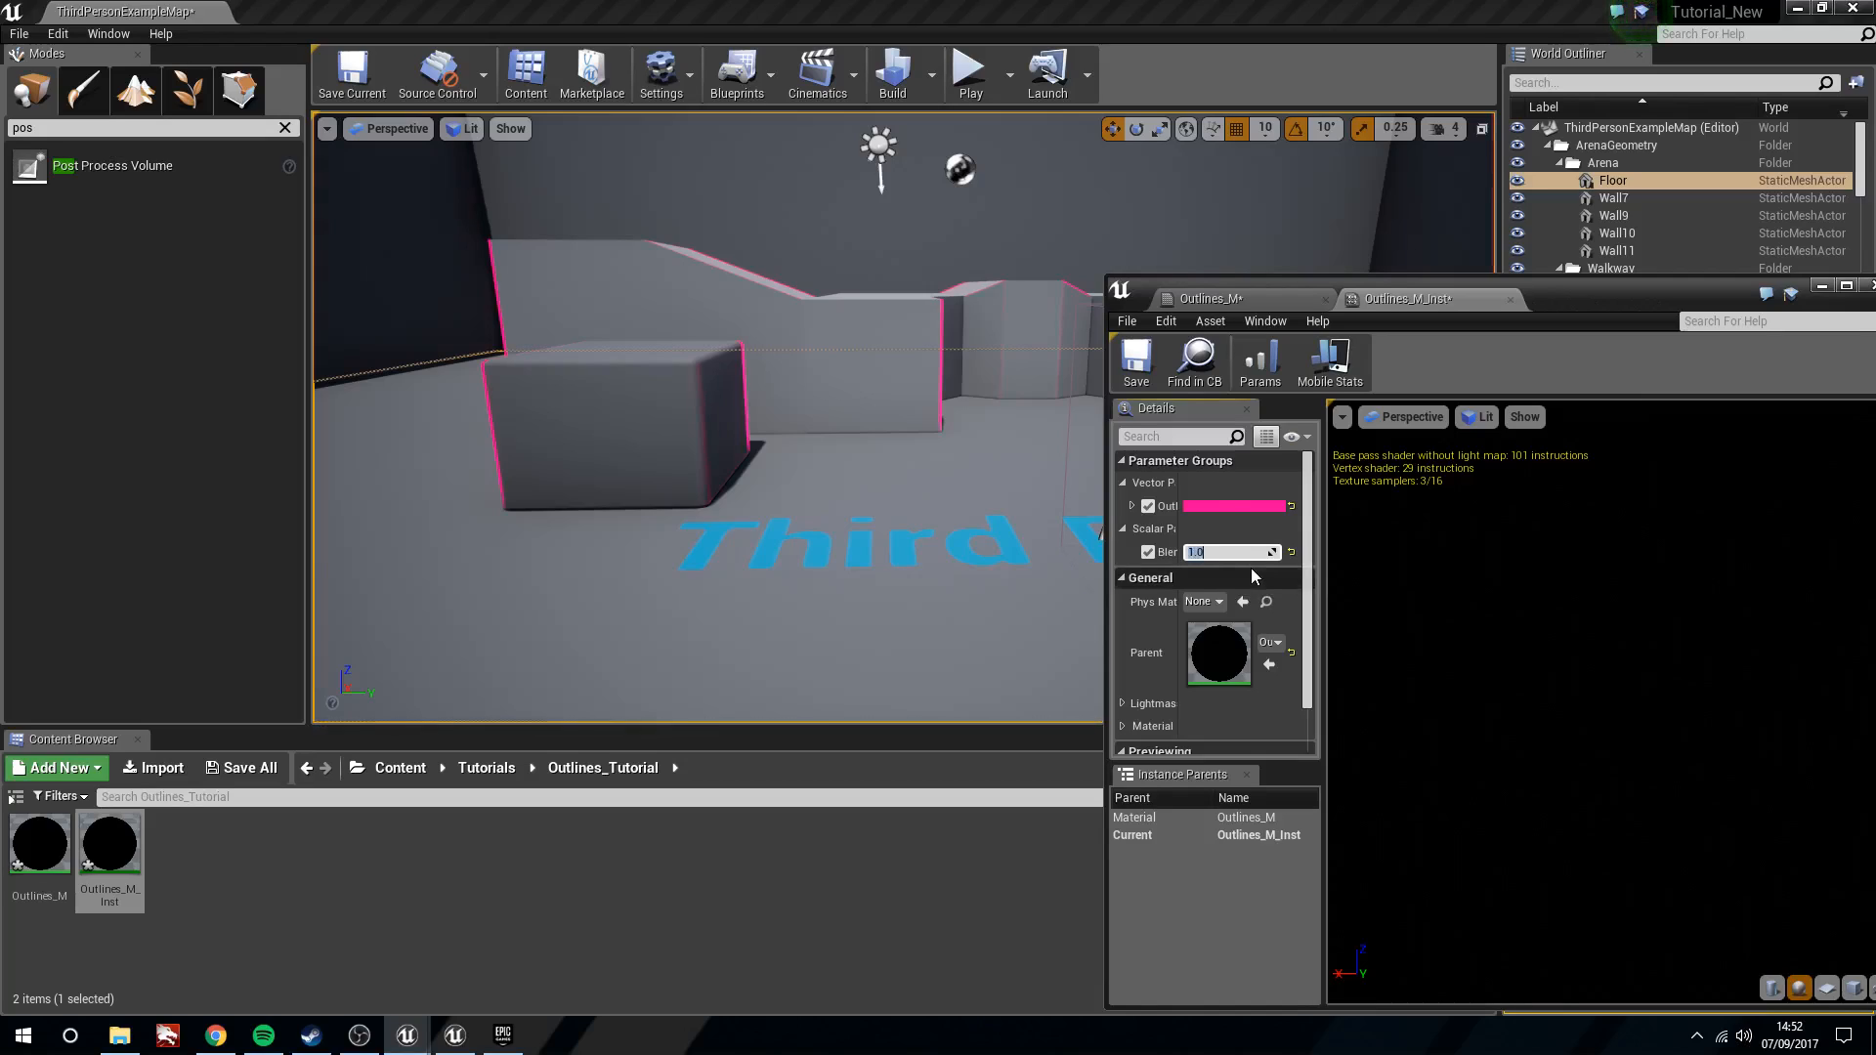
{"action": "key", "text": "w"}
{"action": "right_click_drag", "start_coordinate": [733, 331], "coordinate": [625, 362]}
{"action": "key", "text": "s"}
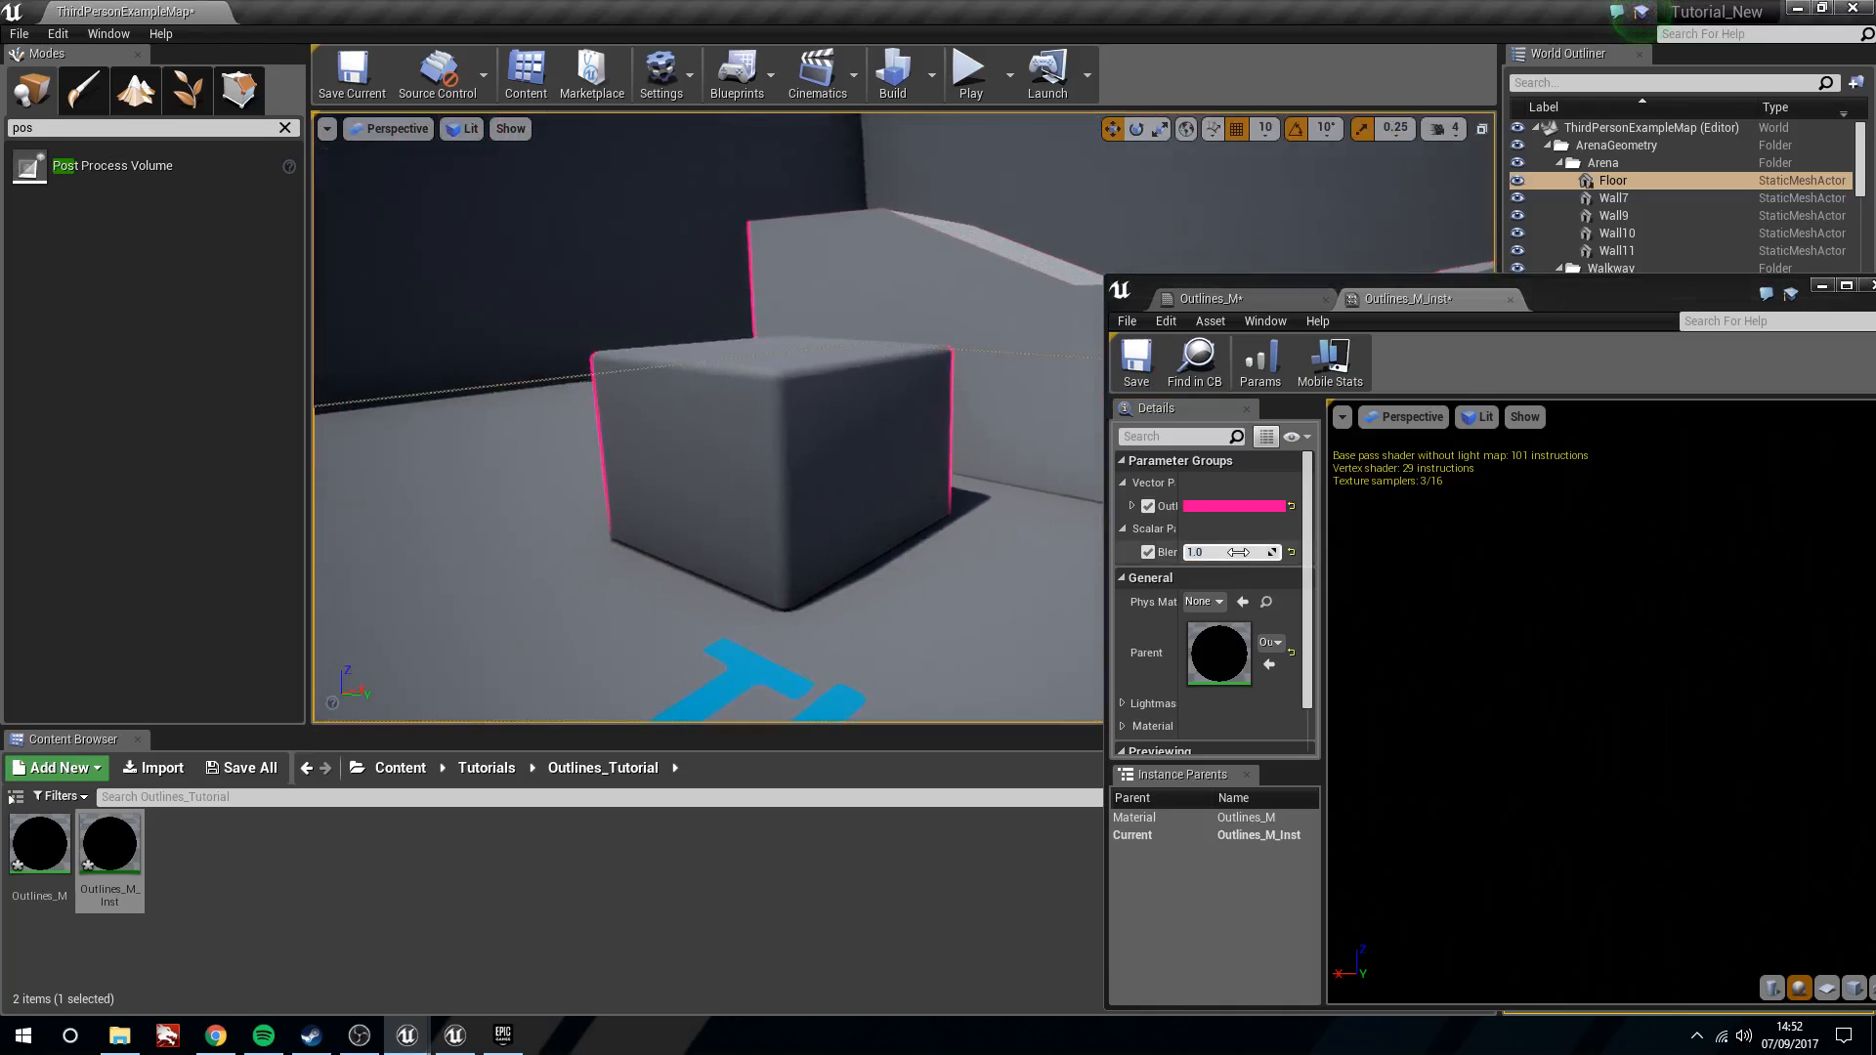
Set the Blend Weight to 1000 and inspect the outlines on the cube and nearby walkway
{"action": "left_click", "coordinate": [1238, 552]}
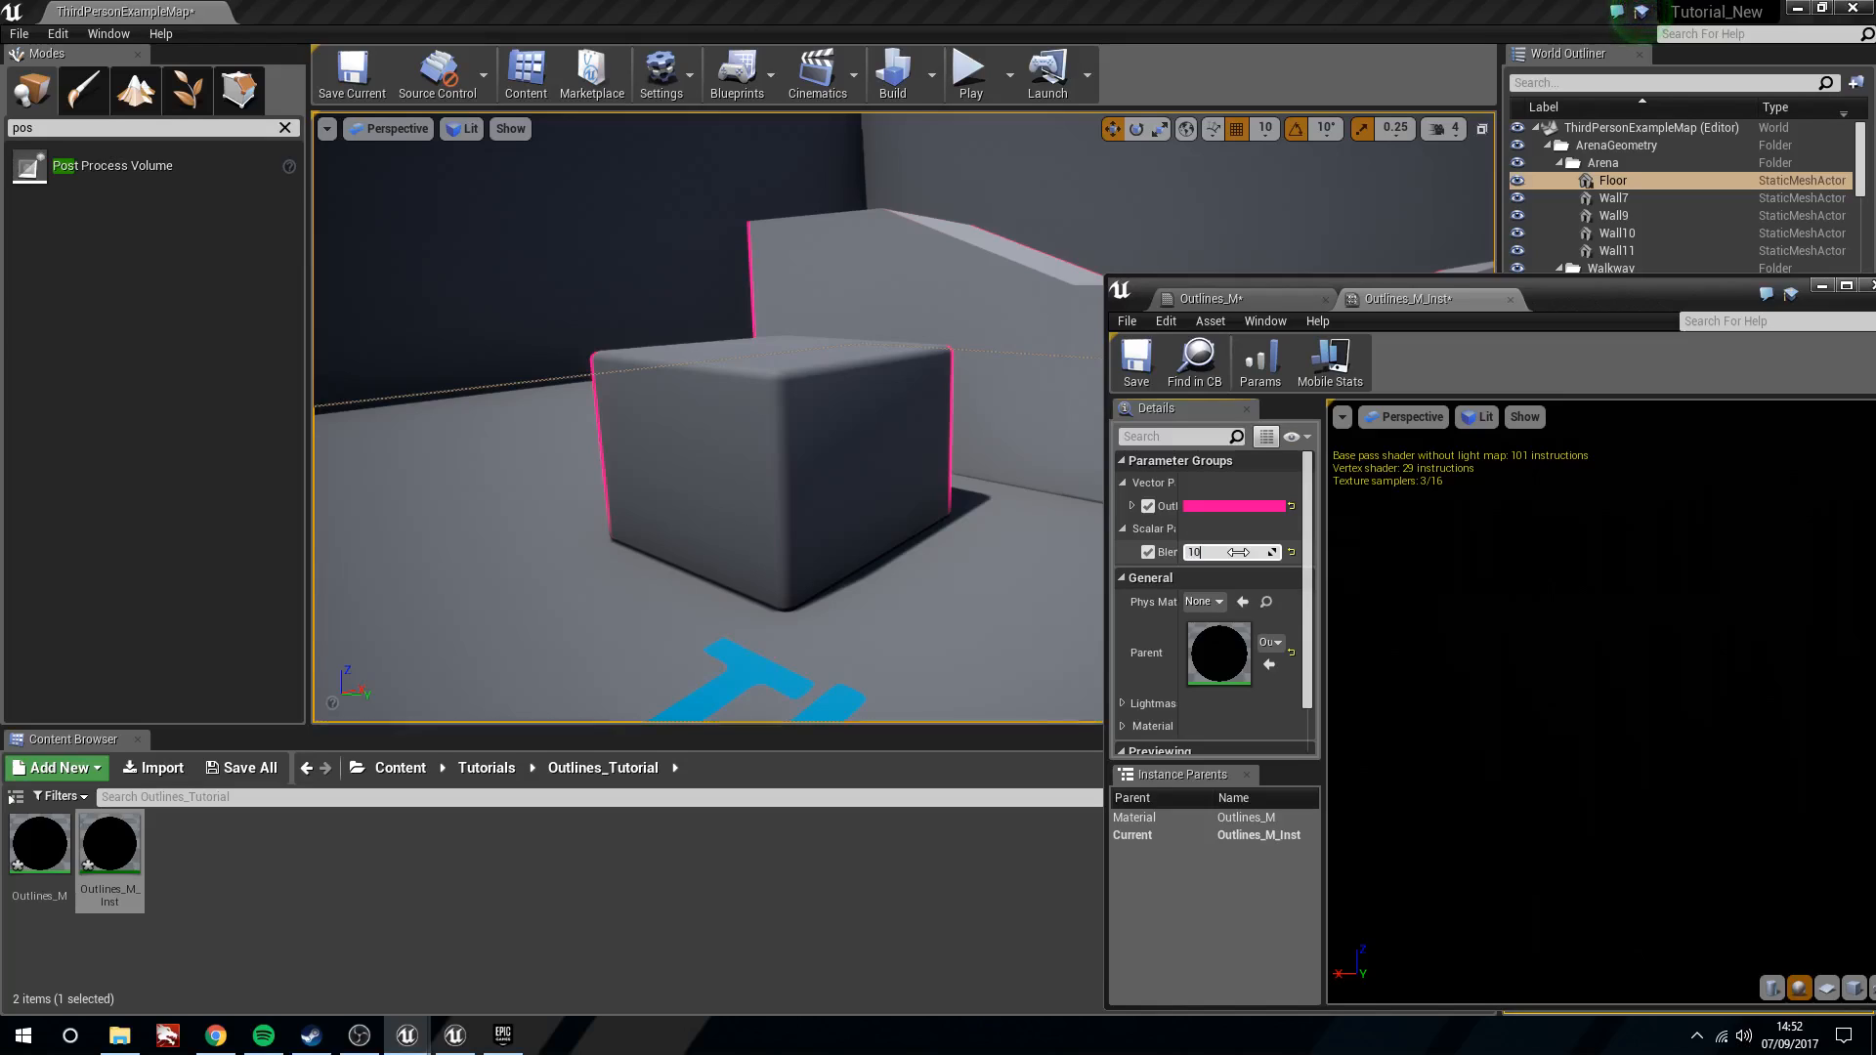
{"action": "key", "text": "Return"}
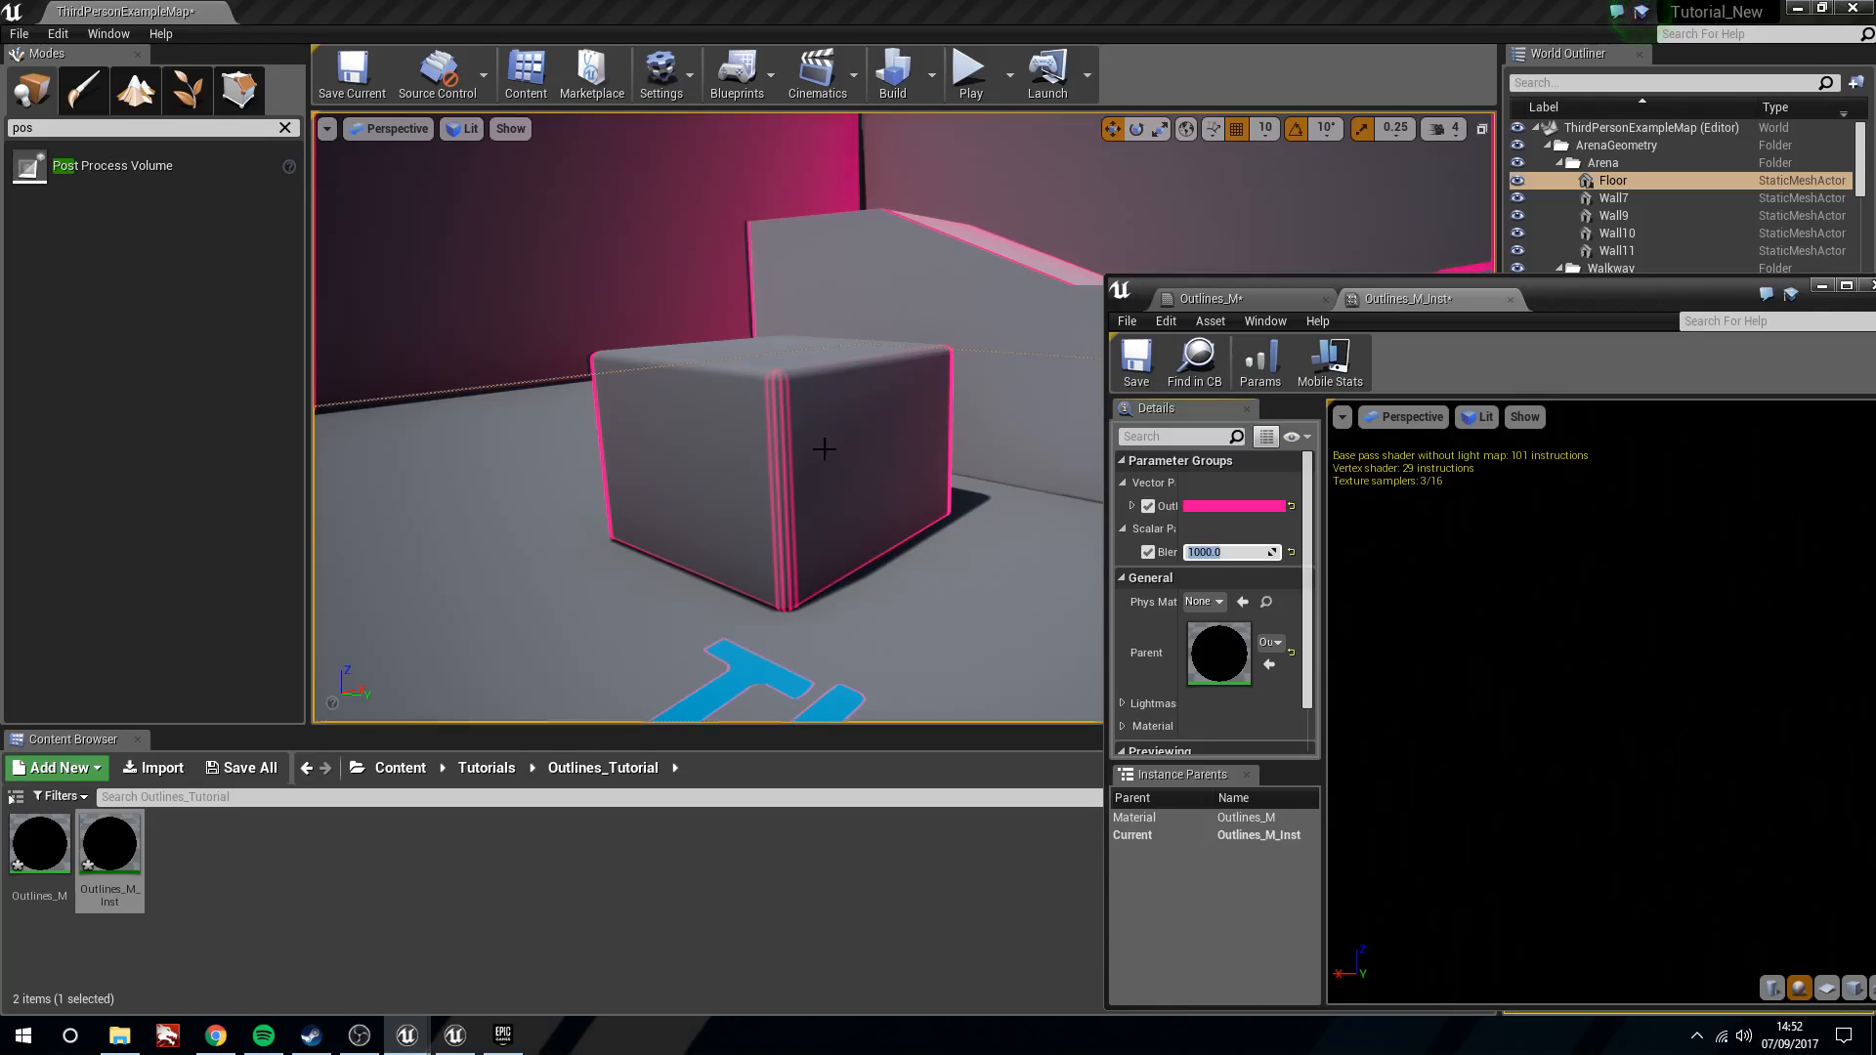
{"action": "right_click_drag", "start_coordinate": [850, 459], "coordinate": [856, 447]}
{"action": "key", "text": "w"}
{"action": "right_click_drag", "start_coordinate": [722, 492], "coordinate": [728, 513]}
{"action": "key", "text": "s"}
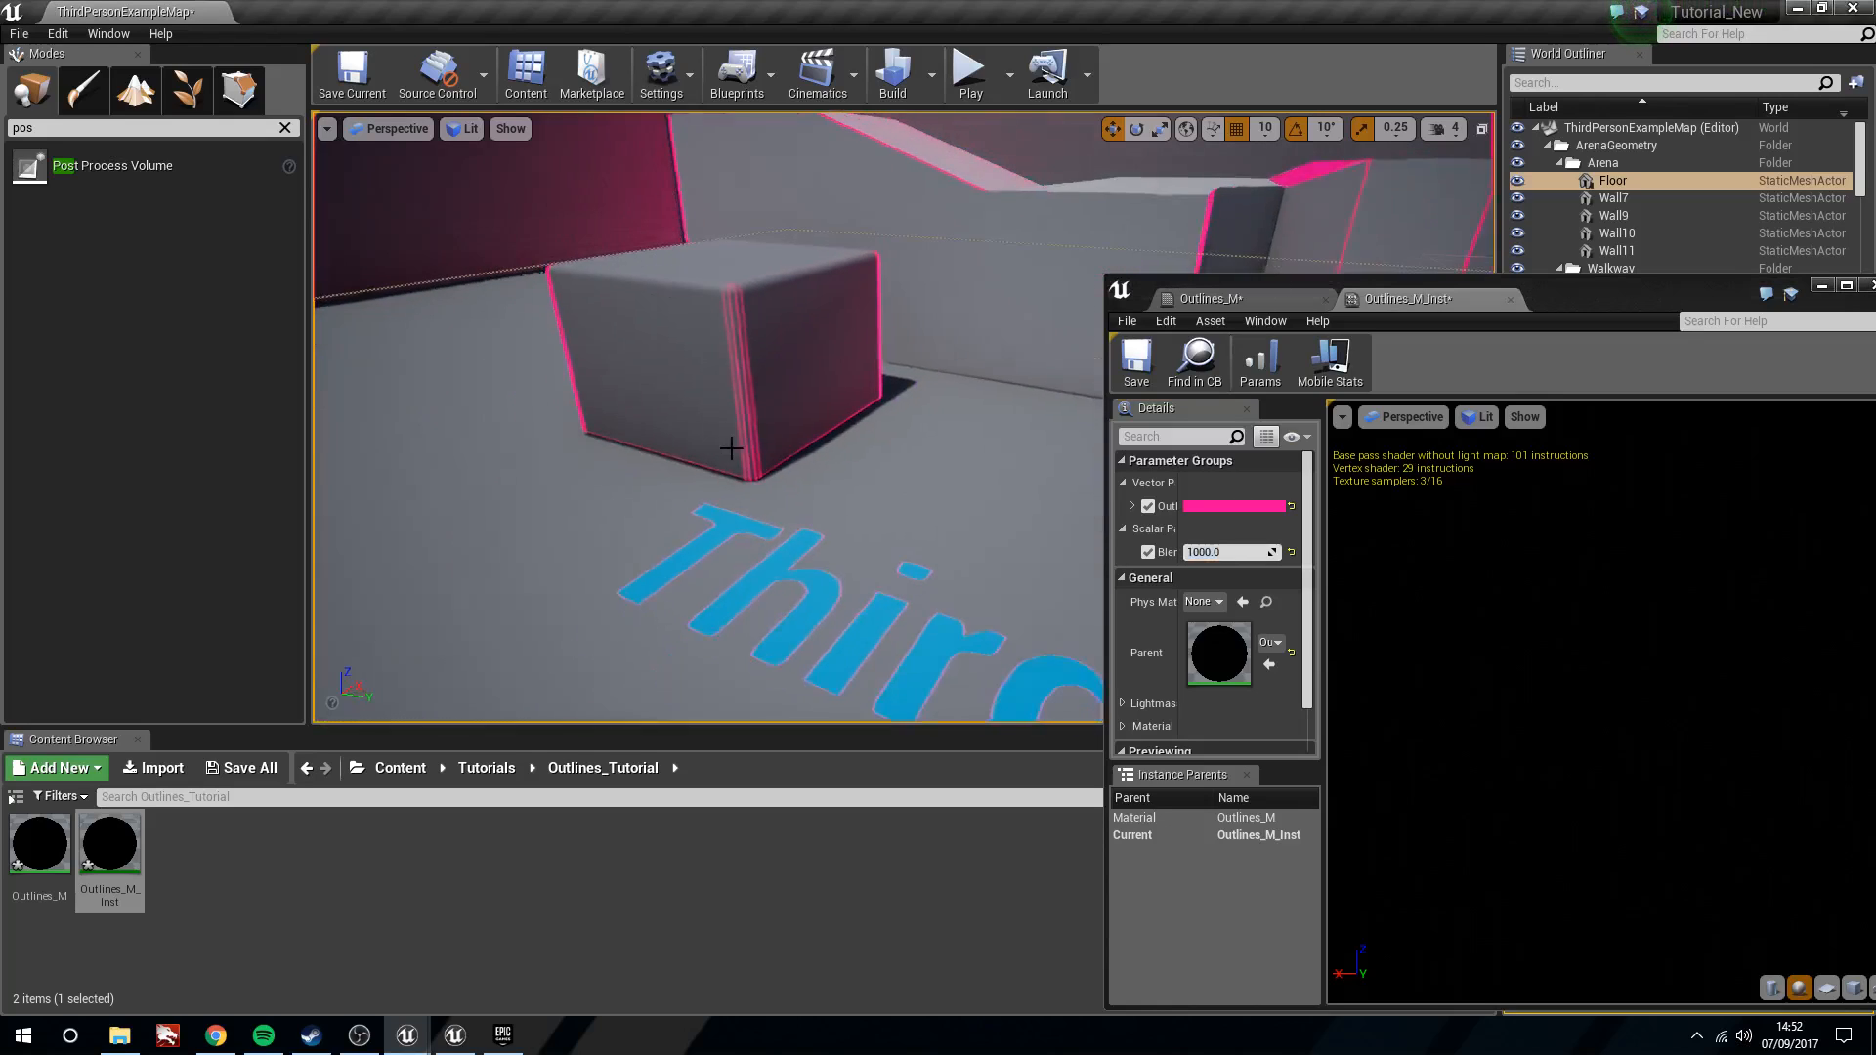
{"action": "key", "text": "w"}
{"action": "right_click_drag", "start_coordinate": [800, 450], "coordinate": [784, 403]}
{"action": "key", "text": "d"}
Adjust the Blend Weight to about 137 while checking the outlines on the cube and walkway
{"action": "left_click_drag", "start_coordinate": [1223, 554], "coordinate": [1319, 554]}
{"action": "key", "text": "s"}
{"action": "right_click_drag", "start_coordinate": [940, 487], "coordinate": [1016, 527]}
{"action": "key", "text": "a"}
{"action": "key", "text": "w"}
{"action": "key", "text": "d"}
{"action": "left_click_drag", "start_coordinate": [1252, 555], "coordinate": [1202, 555]}
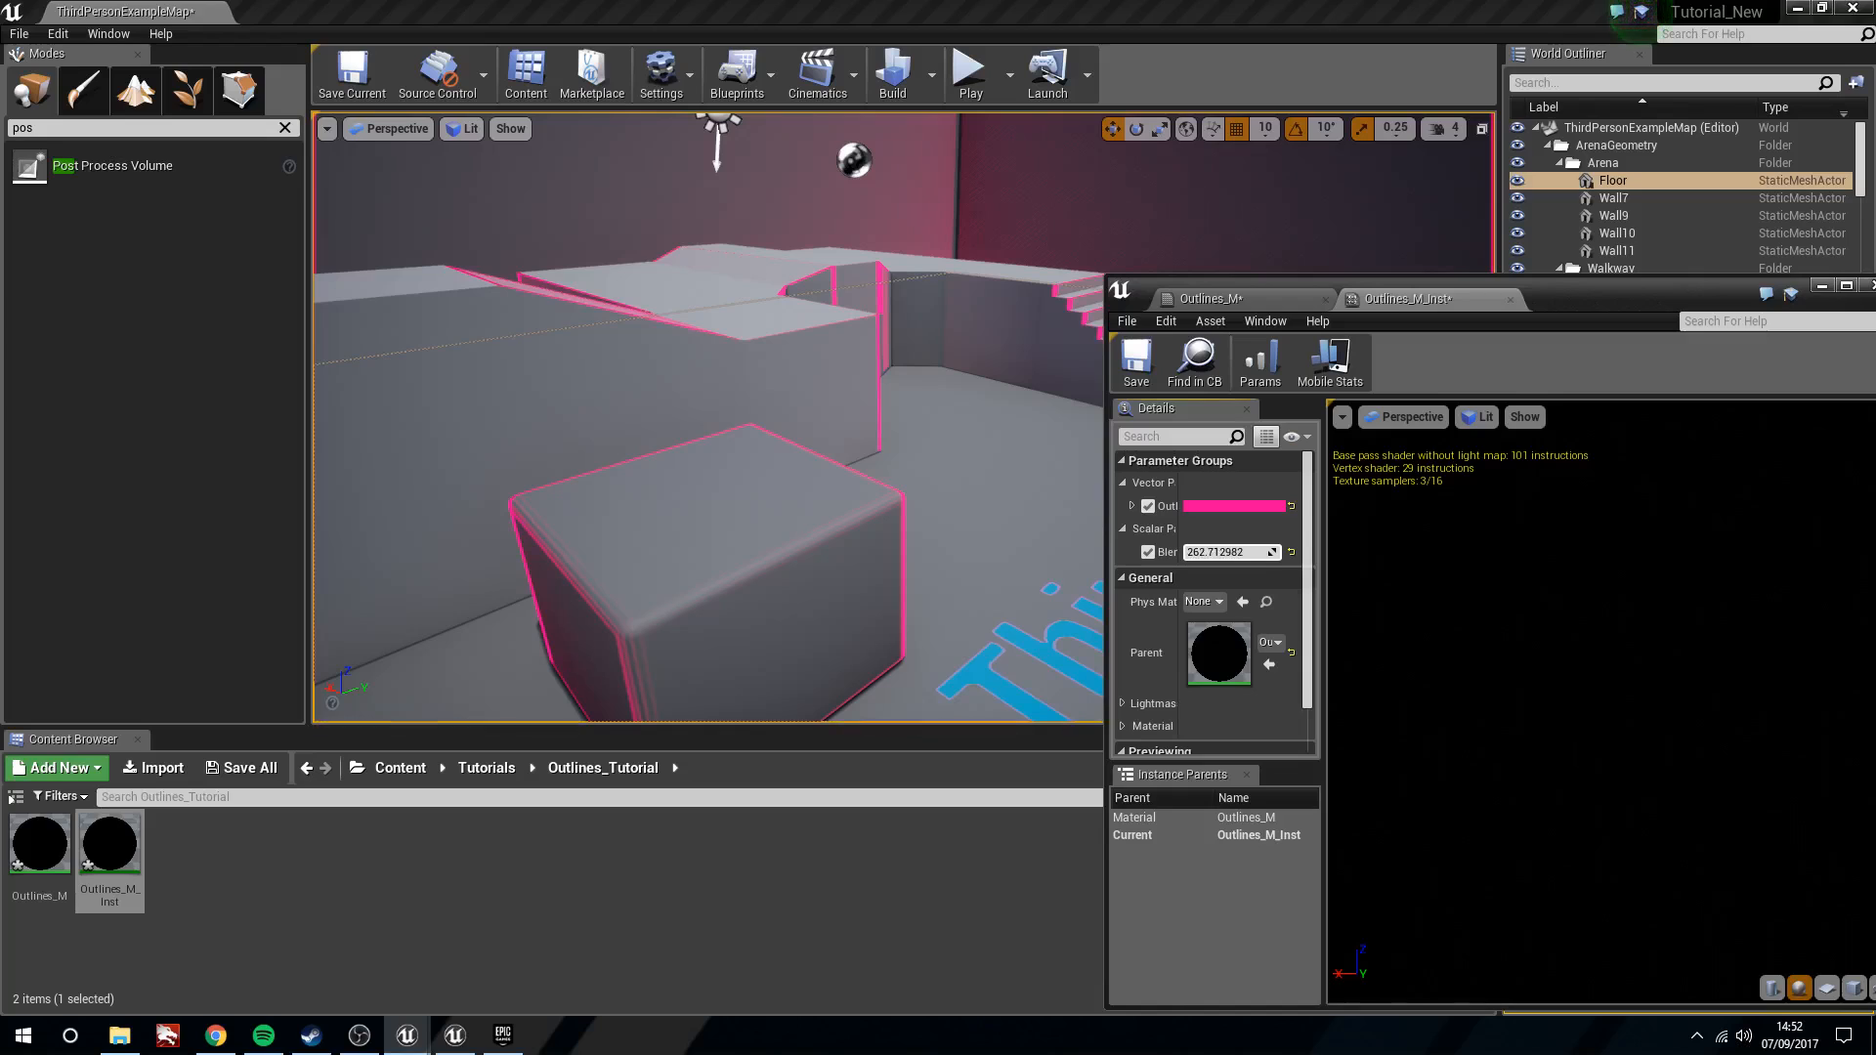
{"action": "key", "text": "w"}
{"action": "right_click_drag", "start_coordinate": [809, 569], "coordinate": [772, 562]}
{"action": "key", "text": "d"}
{"action": "key", "text": "w"}
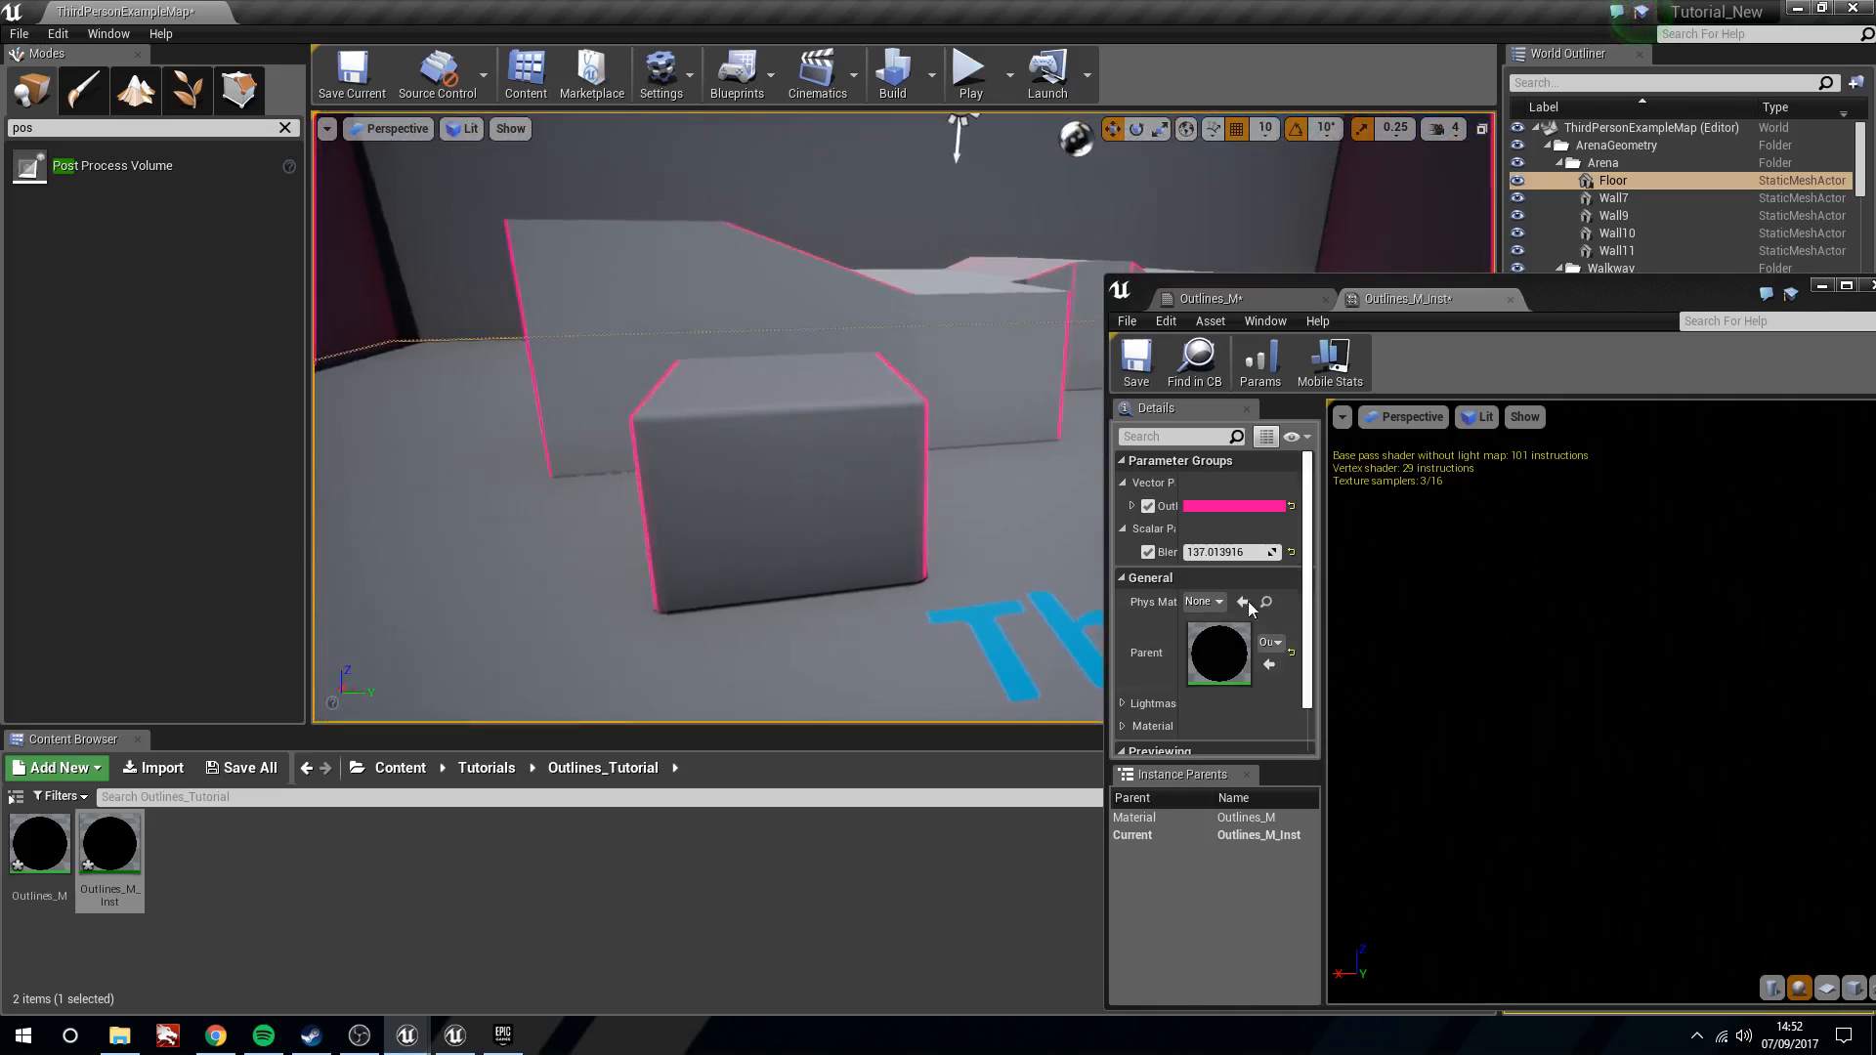
Change Outline_Colour to a bright green with hue 125 and full saturation and value
{"action": "left_click", "coordinate": [1221, 507]}
{"action": "left_click", "coordinate": [1284, 728]}
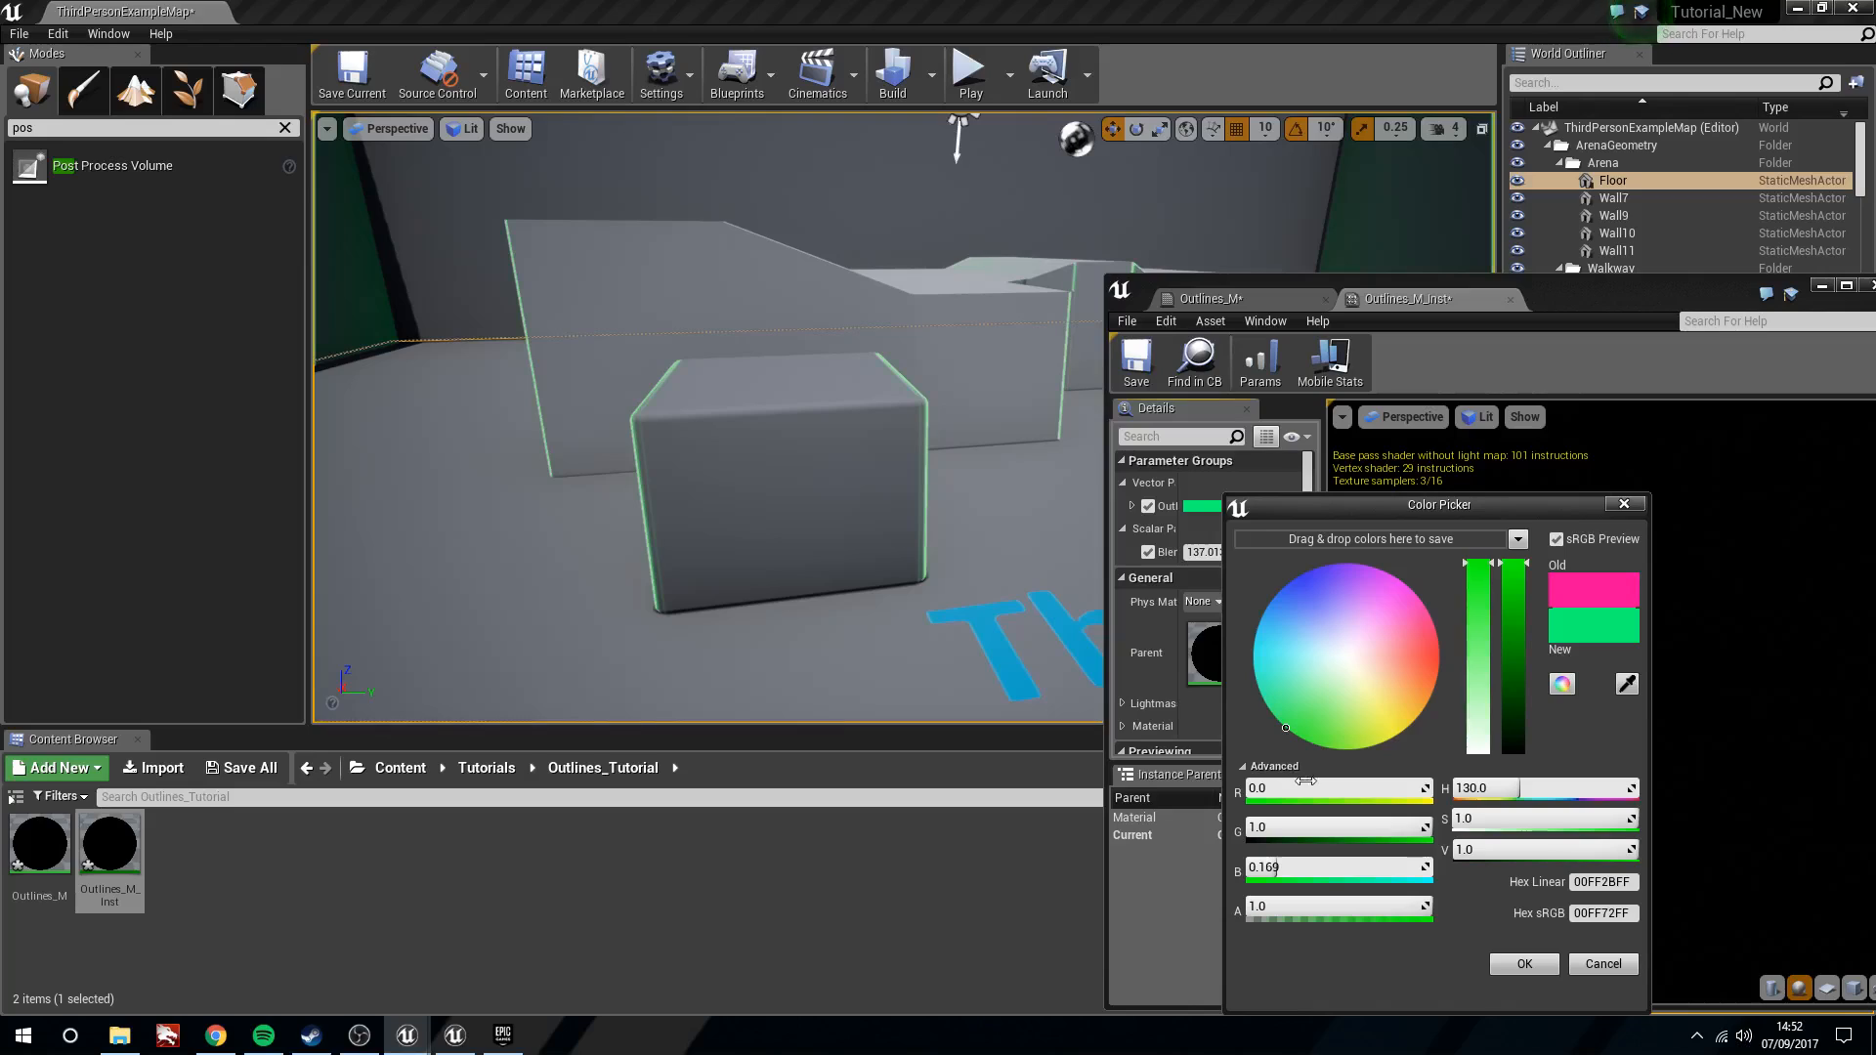
{"action": "left_click_drag", "start_coordinate": [1328, 706], "coordinate": [1312, 775]}
{"action": "left_click", "coordinate": [1524, 963]}
Set the Blend Weight to 1.0 and view the character and stairs in the level
{"action": "right_click_drag", "start_coordinate": [795, 473], "coordinate": [751, 474]}
{"action": "left_click", "coordinate": [1229, 552]}
{"action": "type", "text": "1"}
{"action": "key", "text": "Return"}
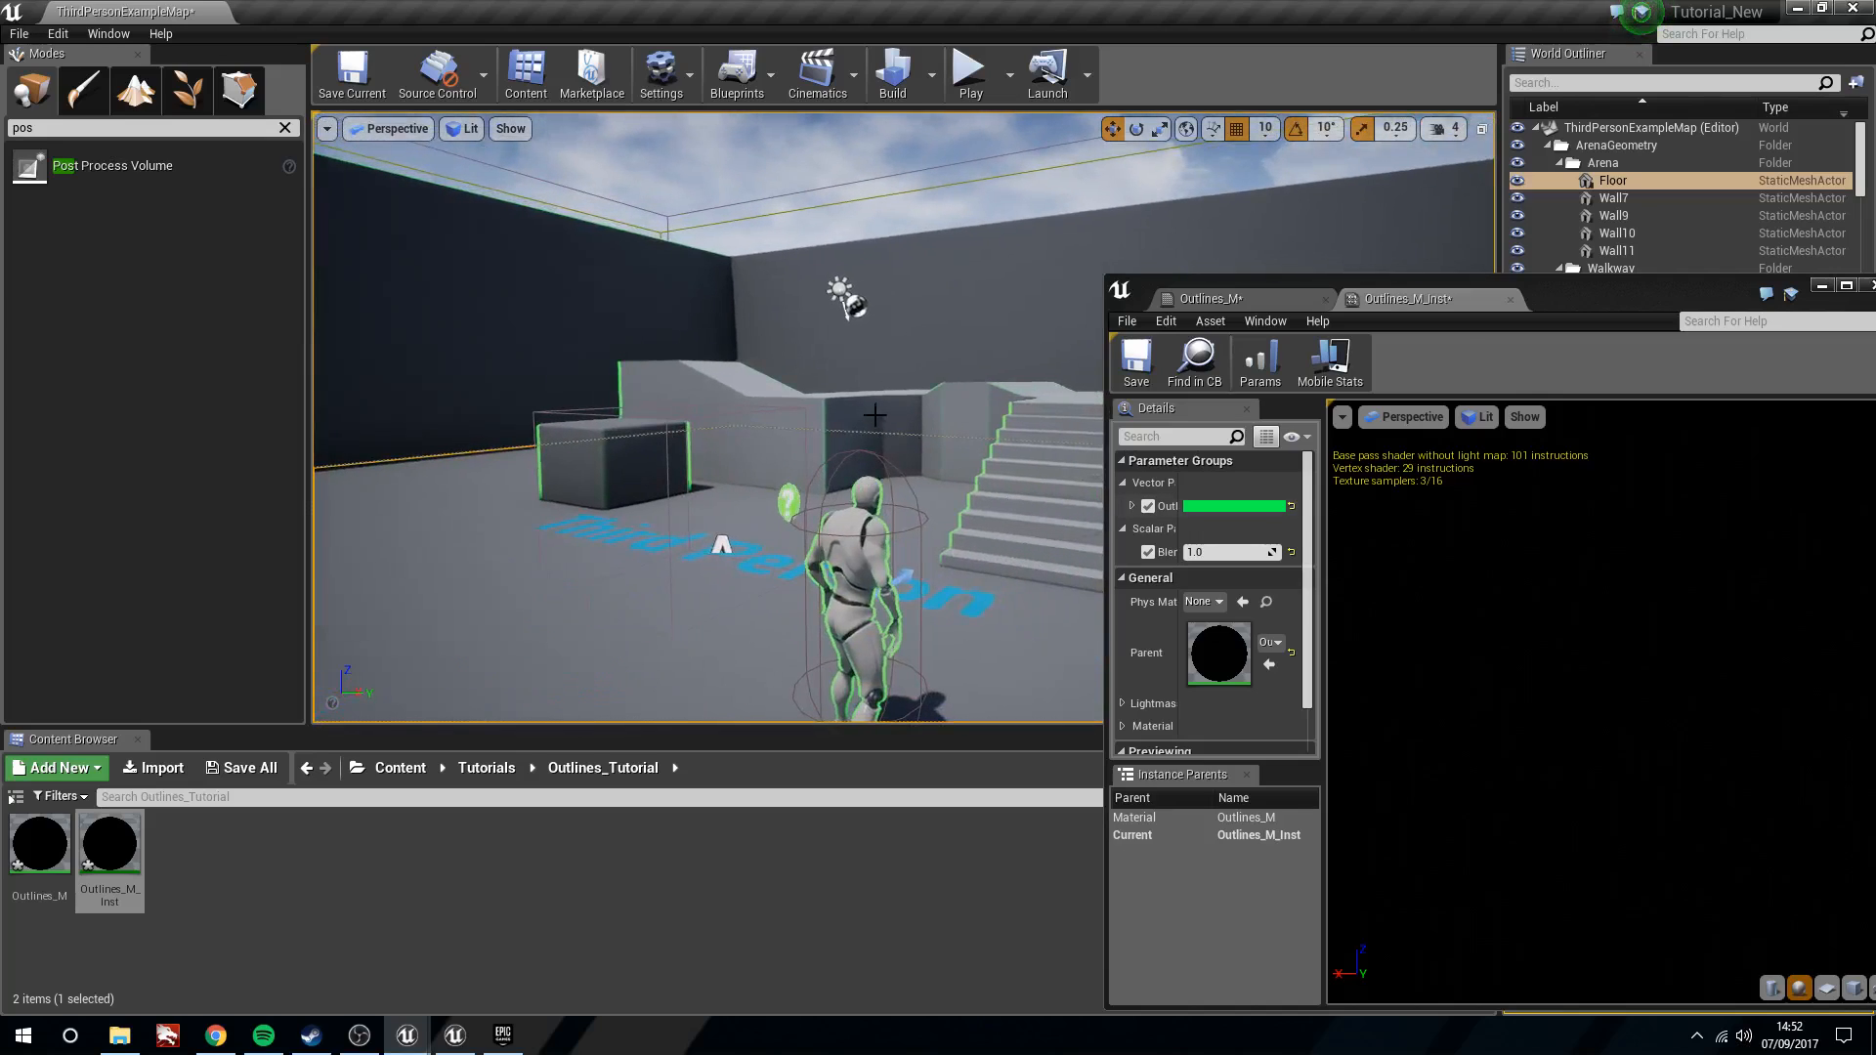
Set Outline_Colour to black, and save and close Outlines_M_Inst
{"action": "left_click", "coordinate": [1237, 512]}
{"action": "left_click_drag", "start_coordinate": [1536, 606], "coordinate": [1533, 753]}
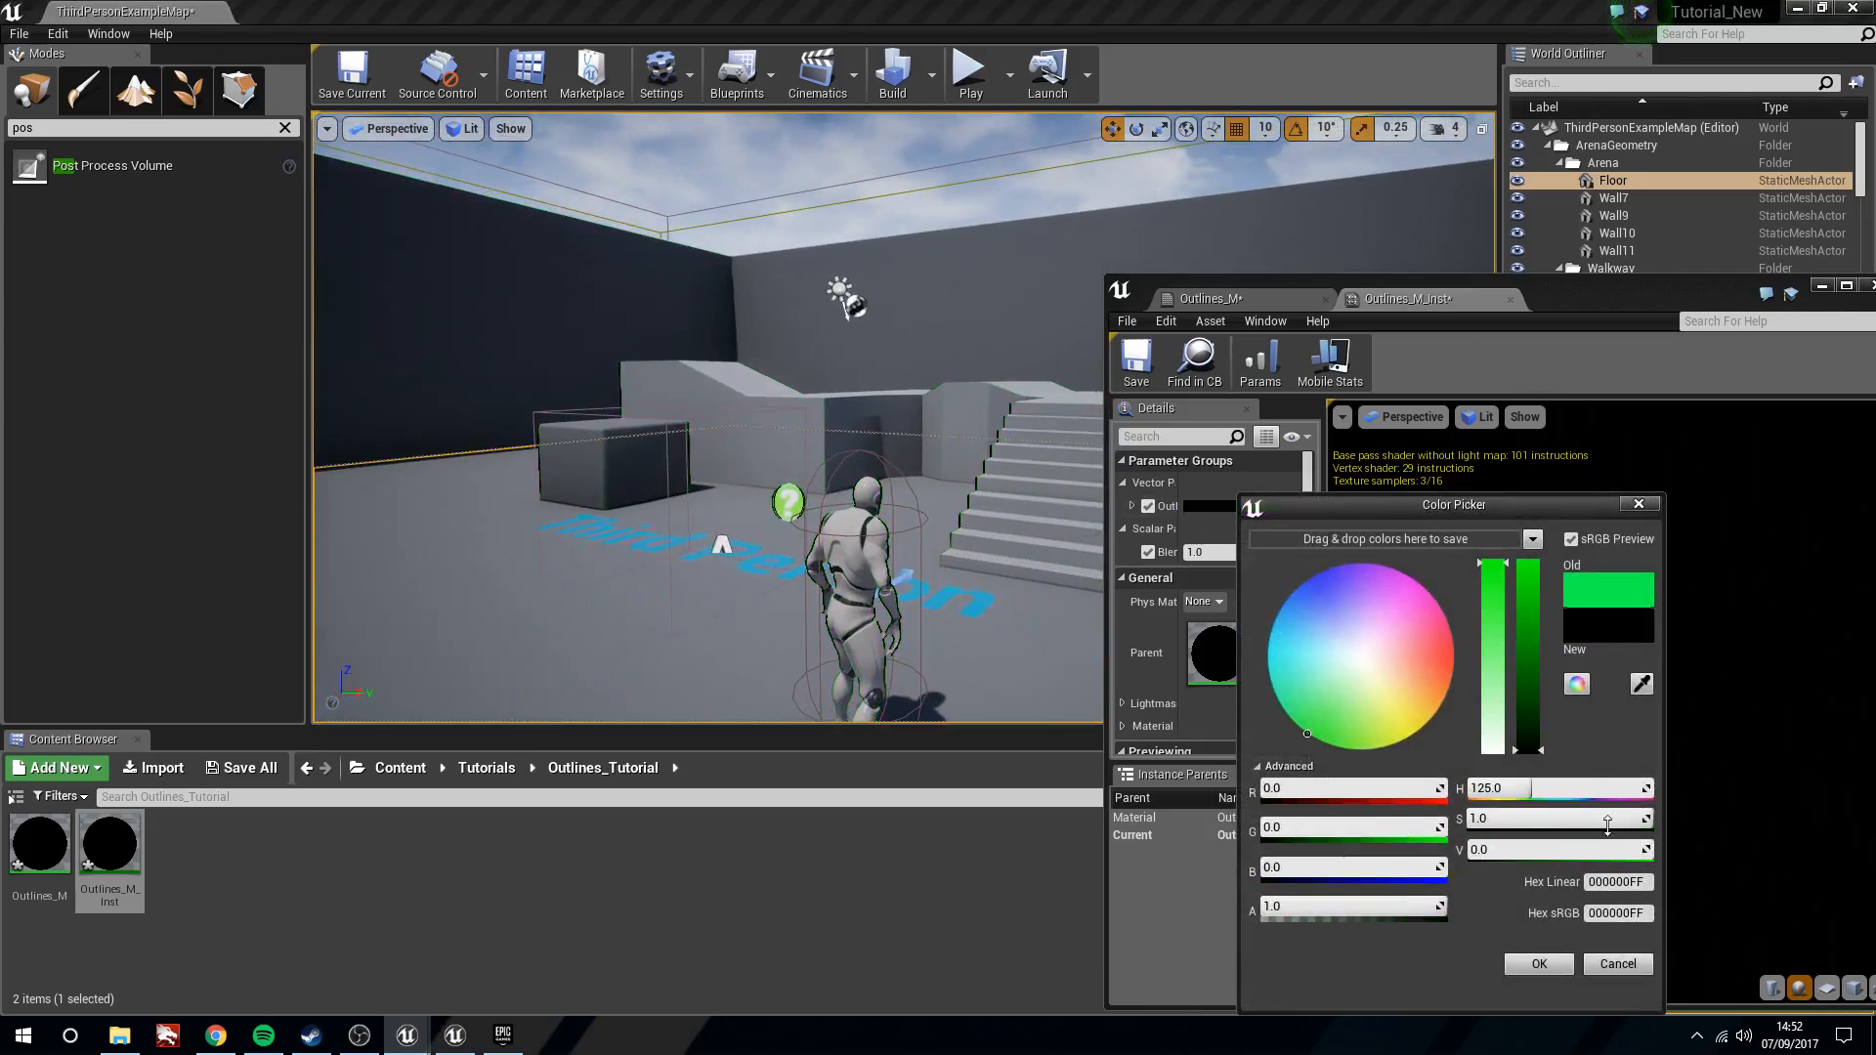
{"action": "left_click", "coordinate": [1539, 964]}
{"action": "right_click_drag", "start_coordinate": [704, 420], "coordinate": [751, 481]}
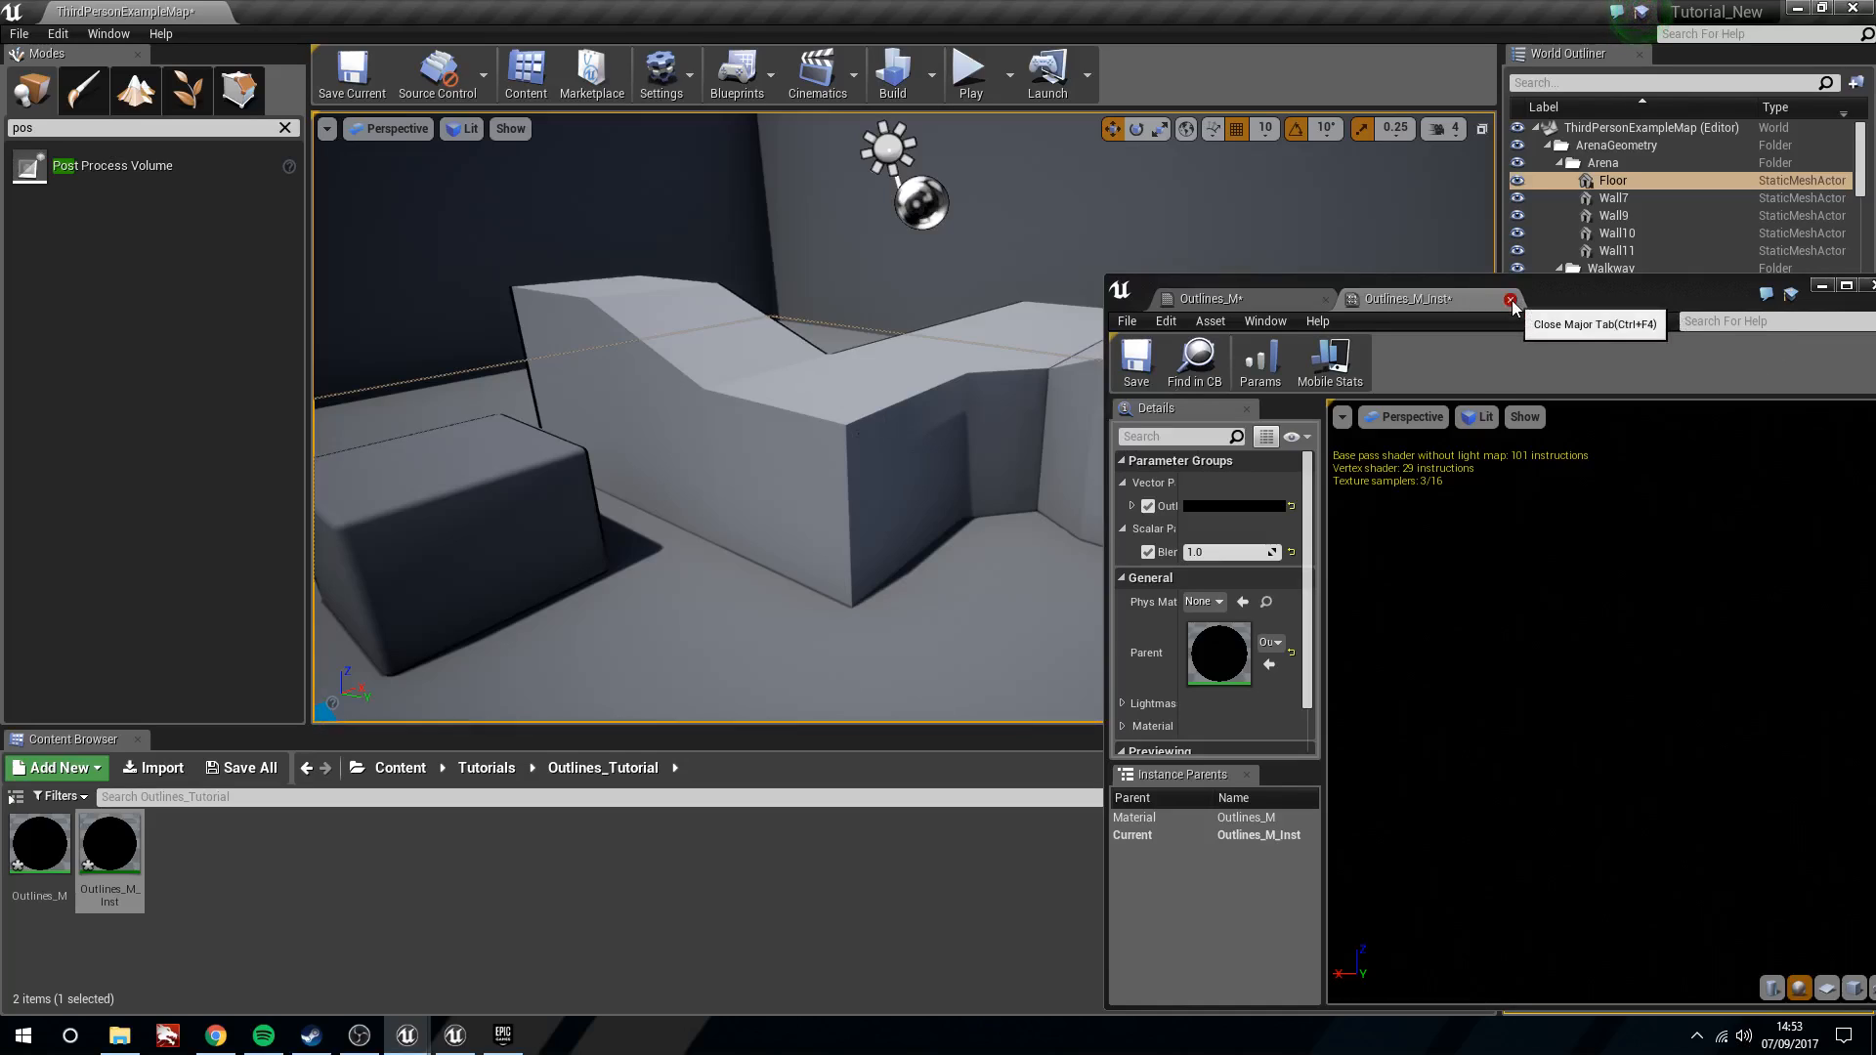
{"action": "left_click", "coordinate": [1136, 362]}
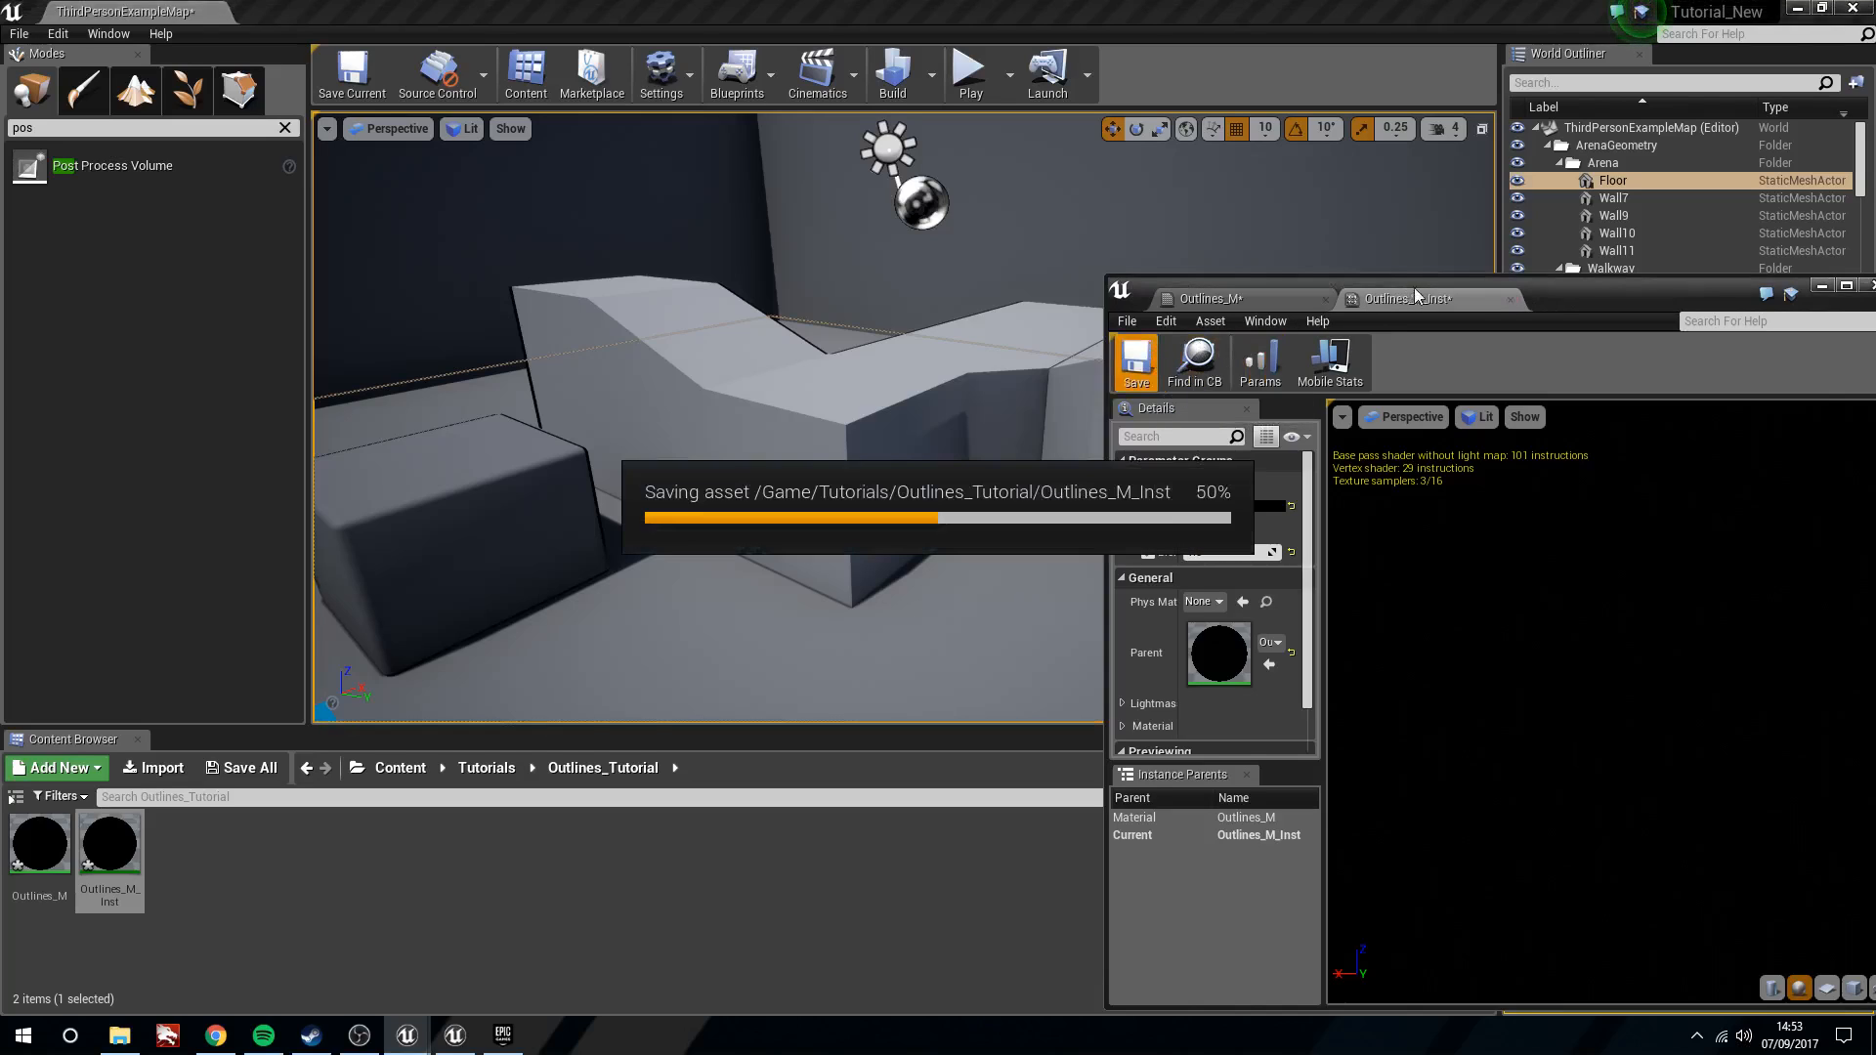
{"action": "left_click", "coordinate": [1505, 302]}
Close the Outlines_M material editor and cancel the pending autosave in the level
{"action": "left_click_drag", "start_coordinate": [1569, 307], "coordinate": [933, 188]}
{"action": "scroll", "coordinate": [942, 501], "scroll_direction": "down", "scroll_amount": 6}
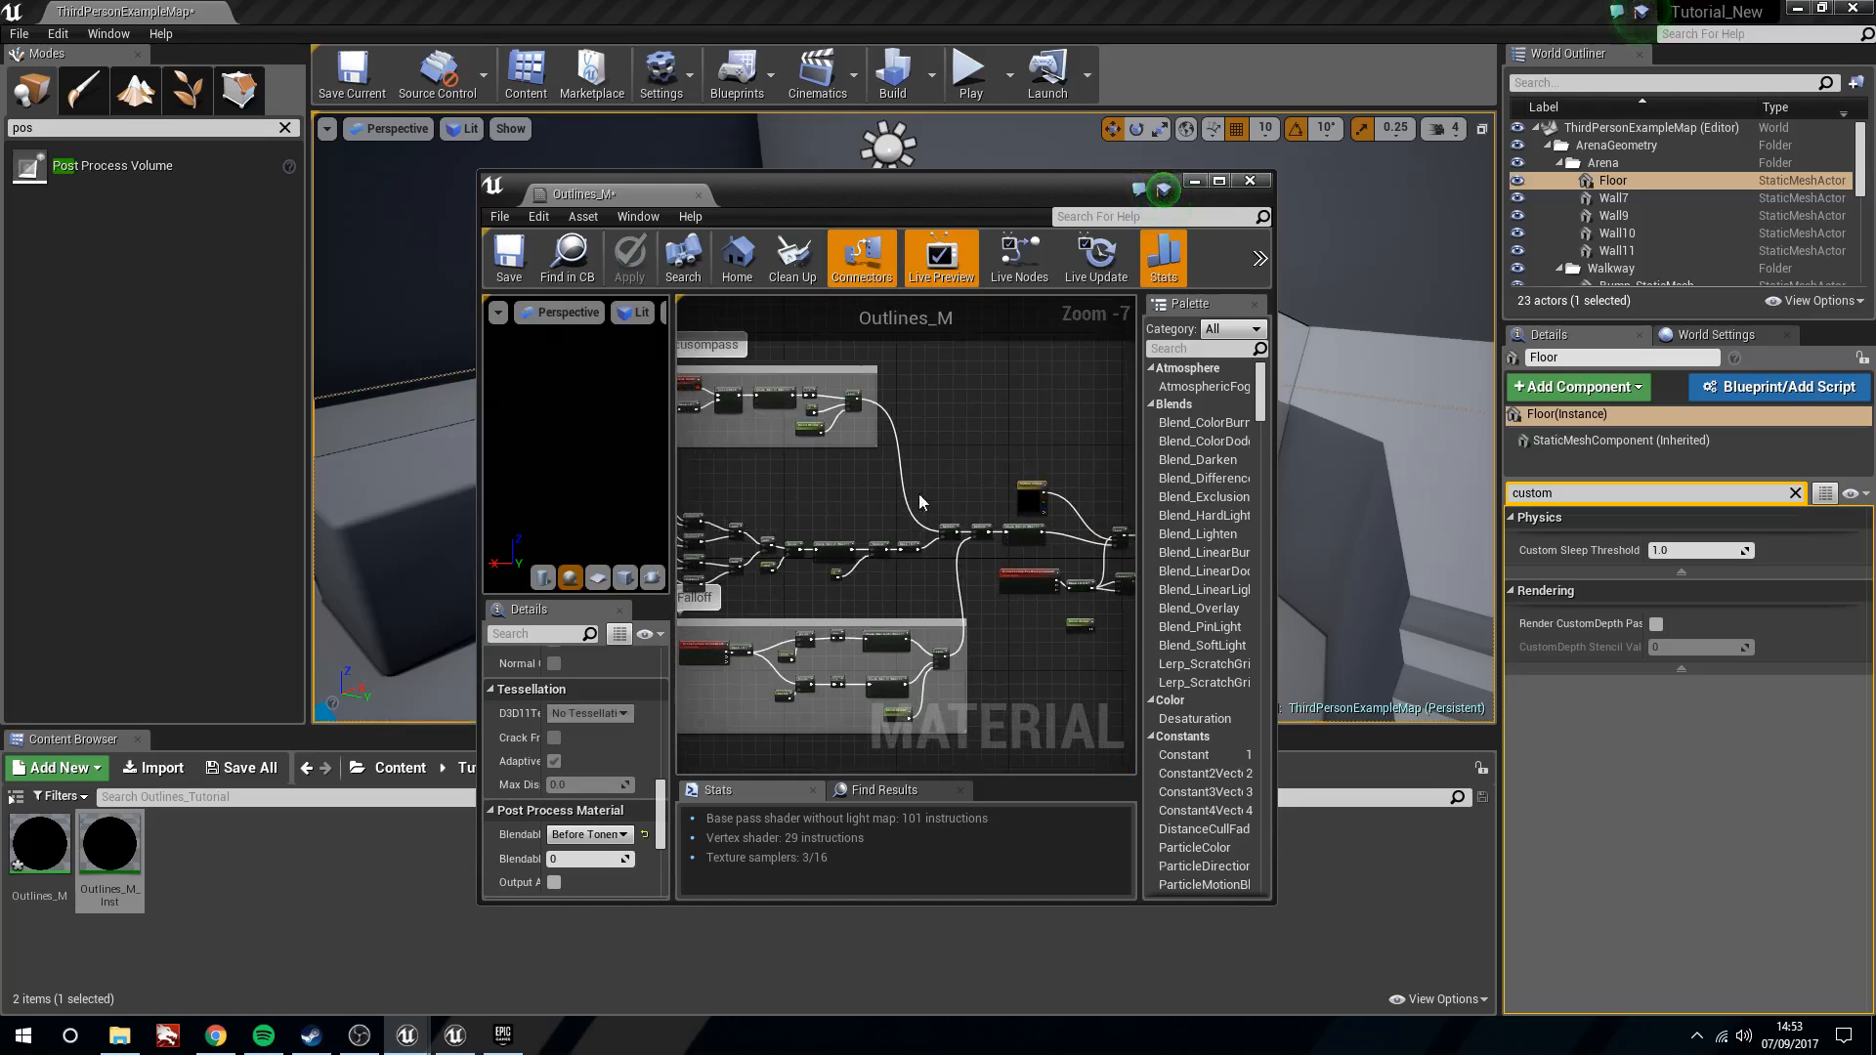
{"action": "left_click", "coordinate": [1238, 184]}
{"action": "right_click_drag", "start_coordinate": [1123, 408], "coordinate": [1065, 415]}
{"action": "right_click_drag", "start_coordinate": [904, 417], "coordinate": [596, 445]}
{"action": "right_click_drag", "start_coordinate": [1124, 484], "coordinate": [1085, 456]}
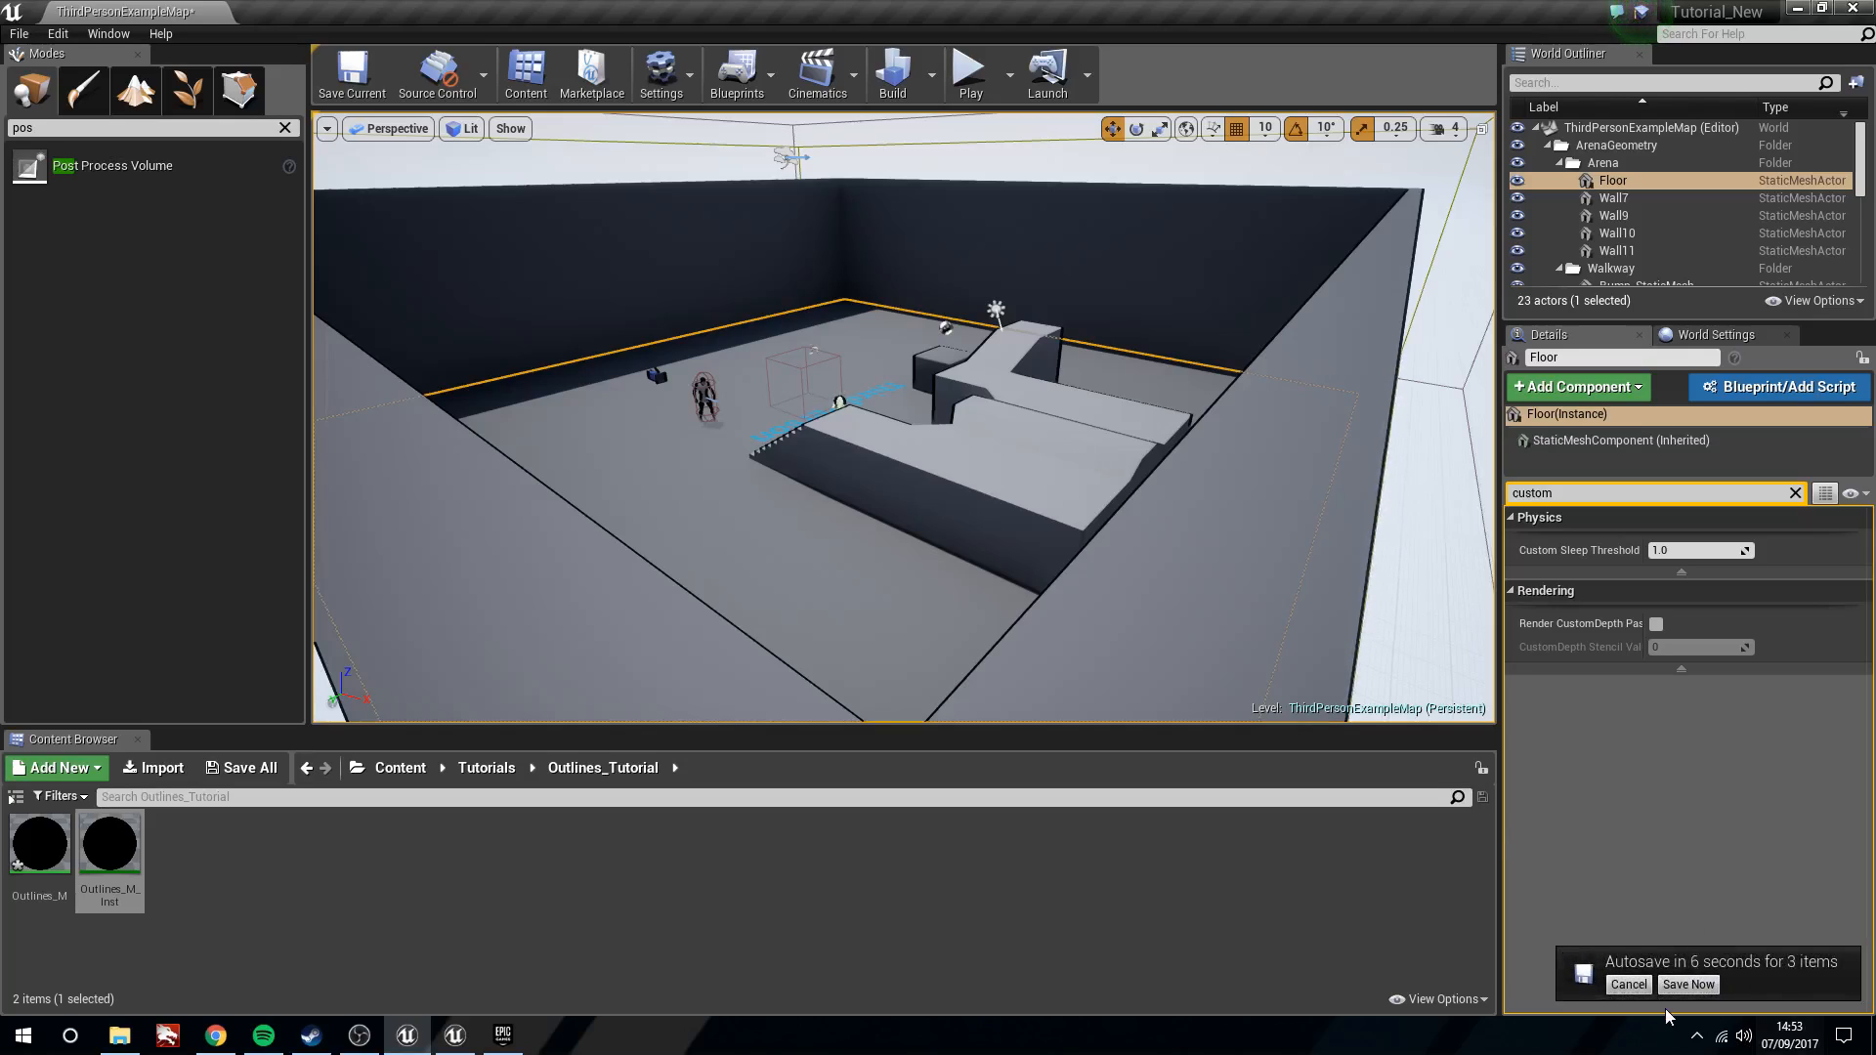
{"action": "left_click", "coordinate": [1638, 987]}
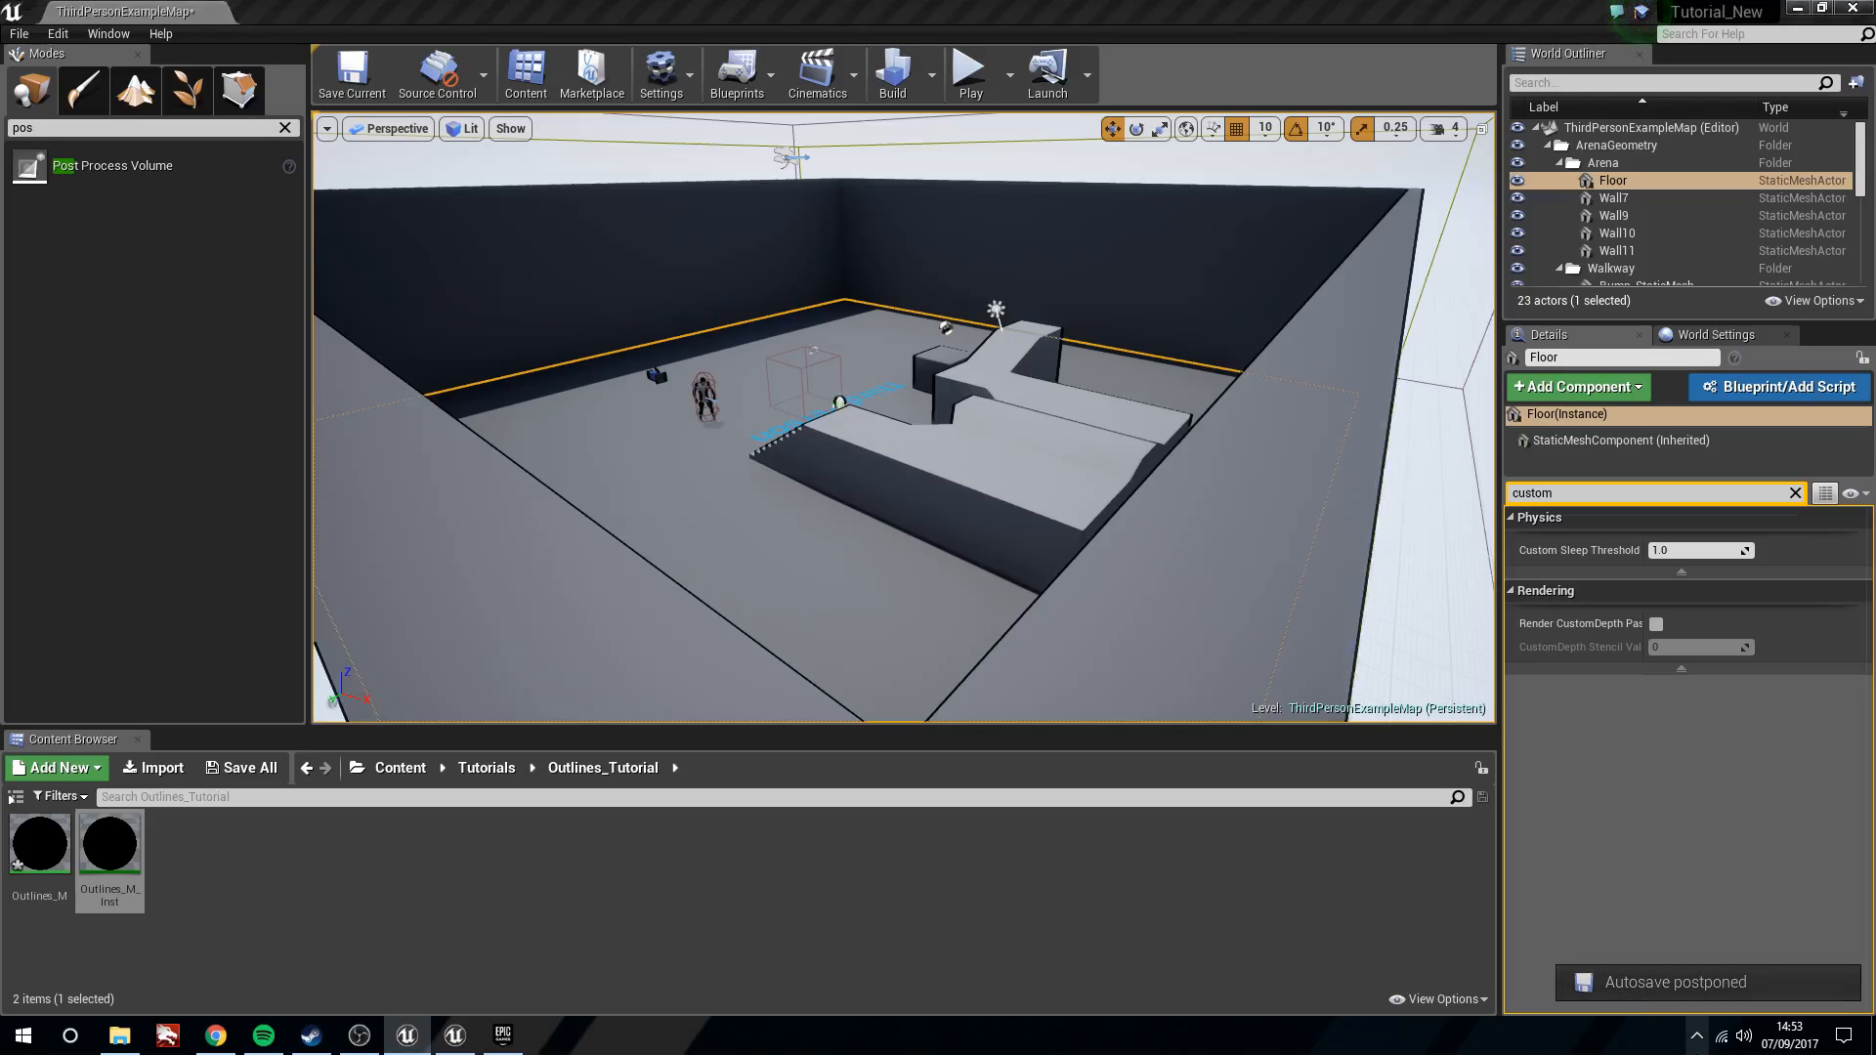